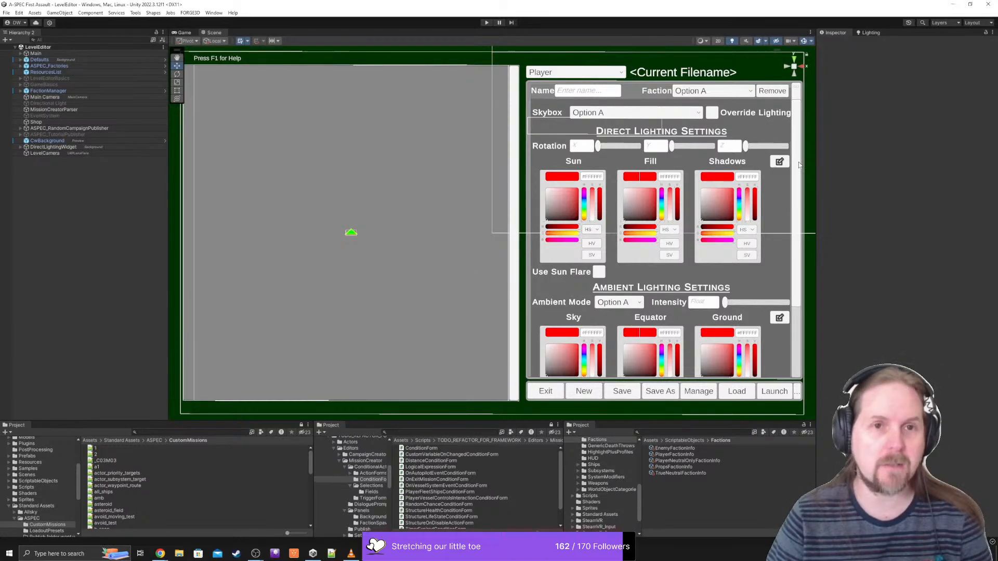
- Run the LevelEditor scene in play mode and load the custom mission C03M03.sav
click(487, 23)
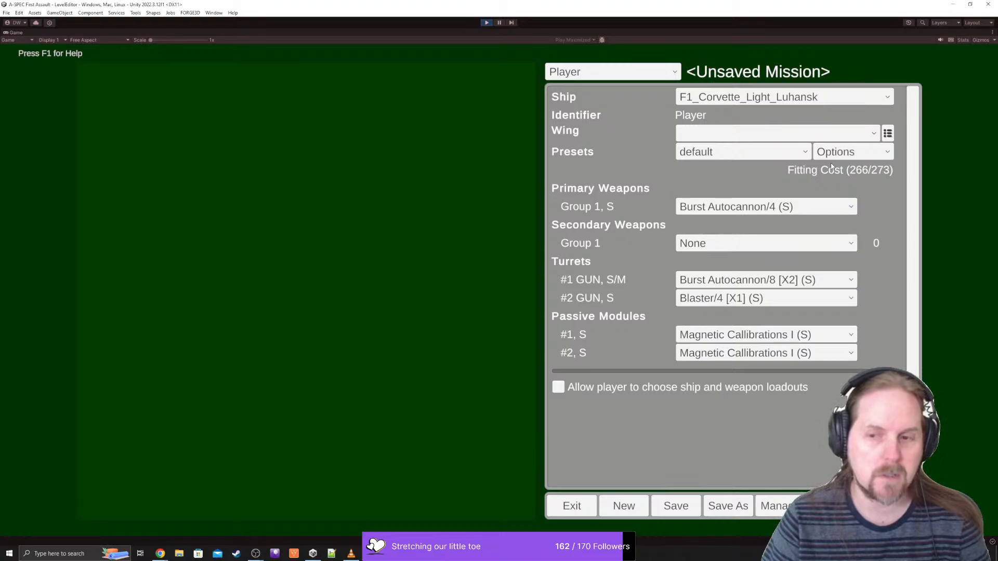
click(833, 506)
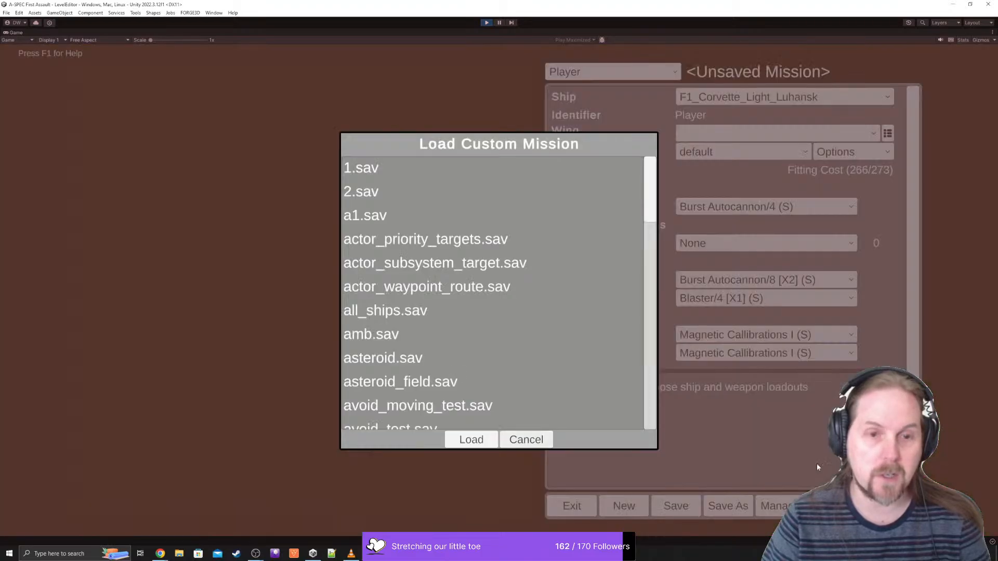
drag(651, 198, 650, 269)
click(499, 330)
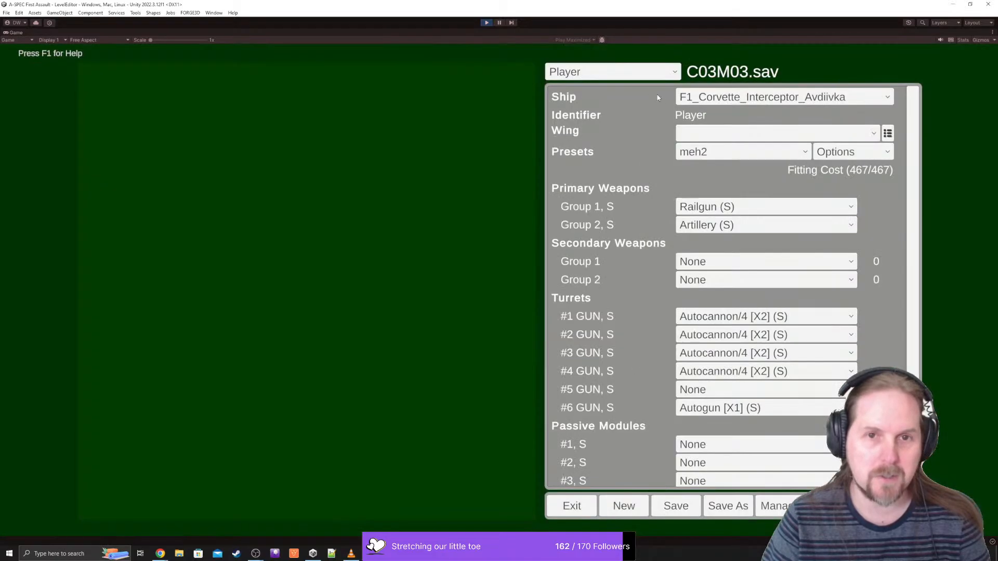
- Open the mission's Conditional Actions and review the trigger list of the 2:Mining Group navpoint
click(603, 72)
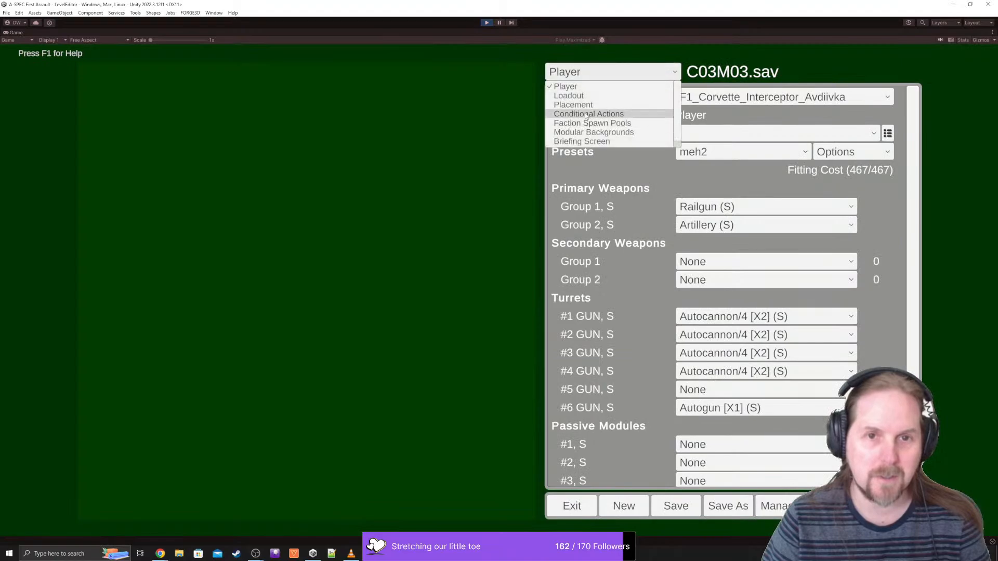
click(588, 114)
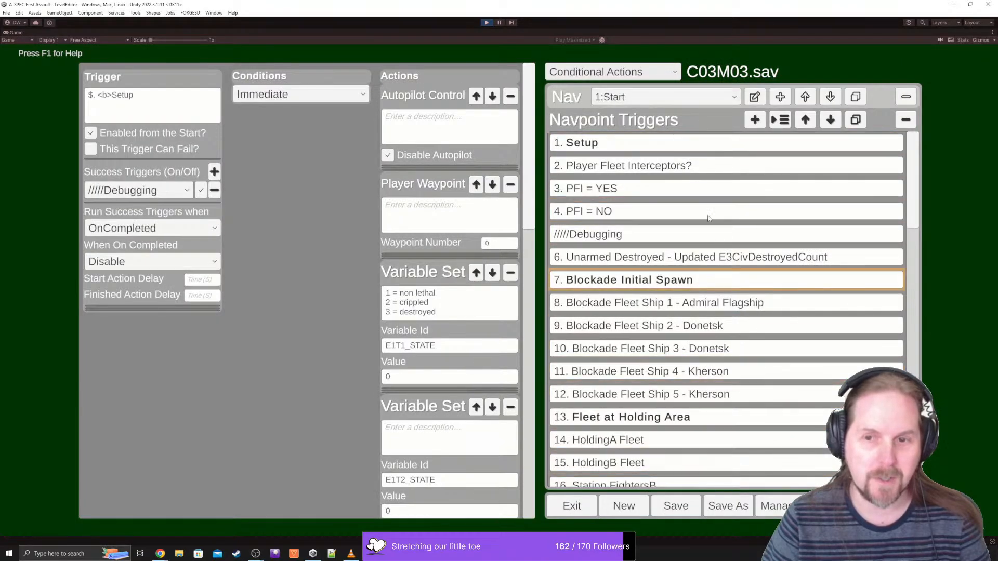
click(631, 98)
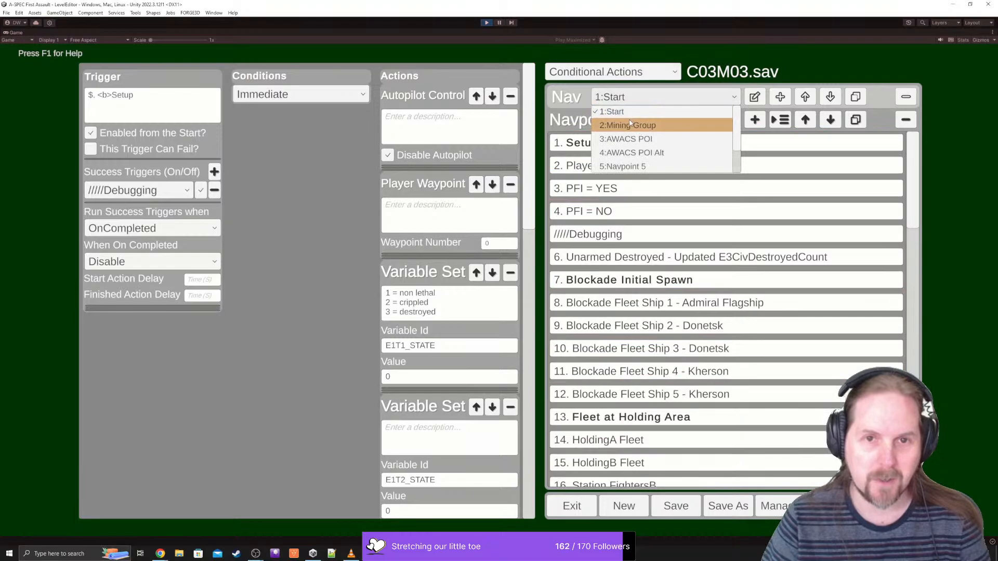
scroll(649, 129, down, 1)
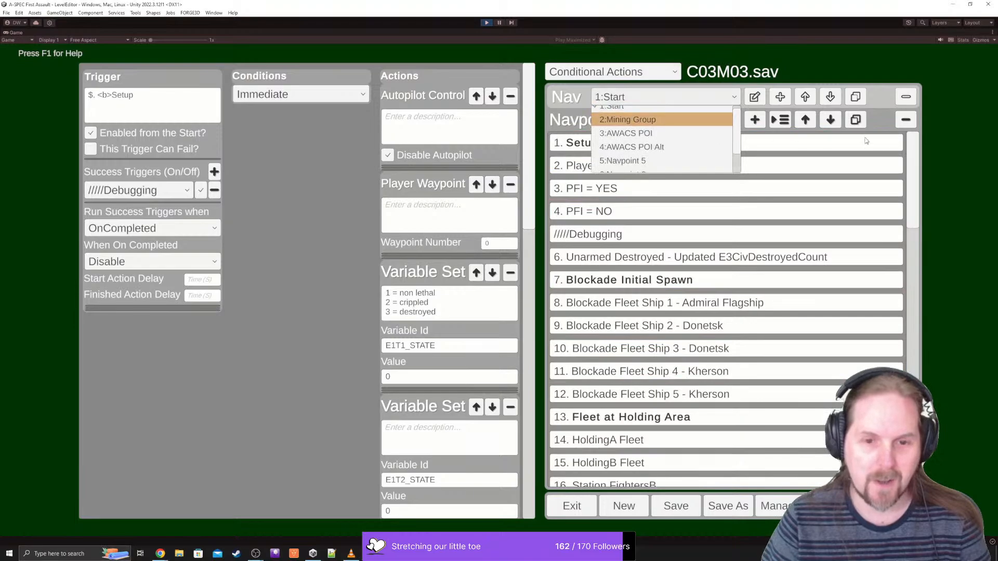
click(658, 123)
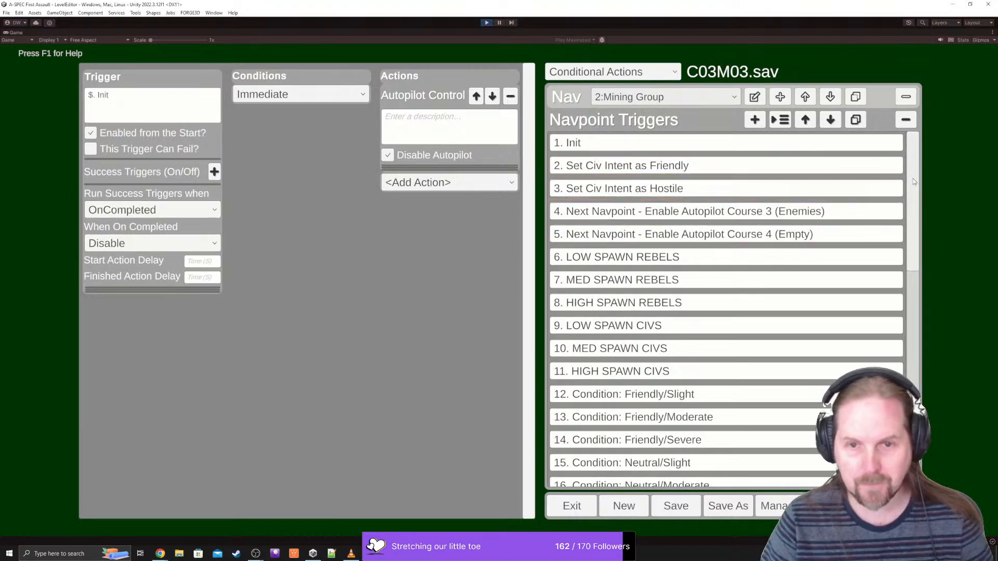
drag(912, 179, 906, 398)
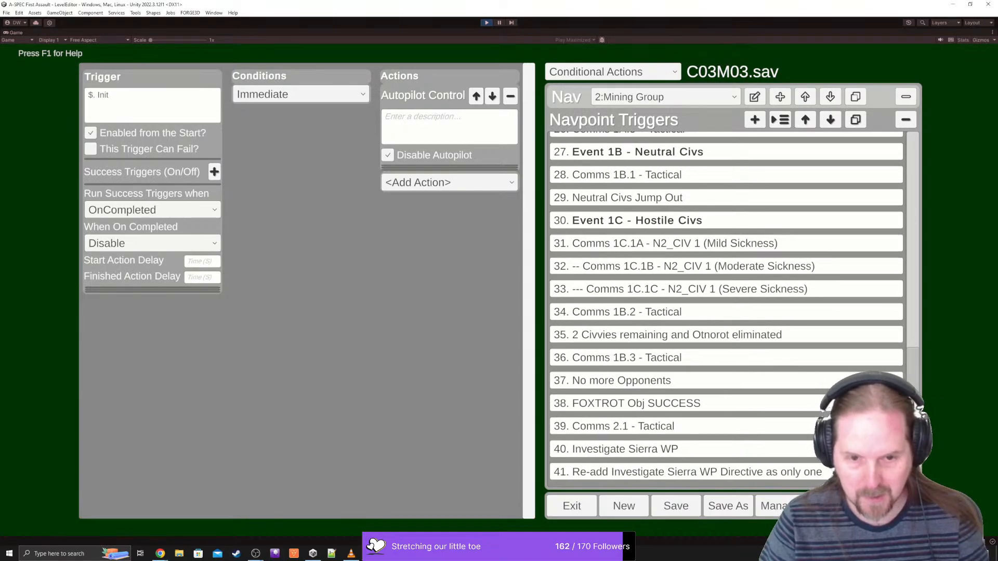
mouse_move(914, 404)
mouse_down()
mouse_move(920, 182)
mouse_move(931, 397)
mouse_up()
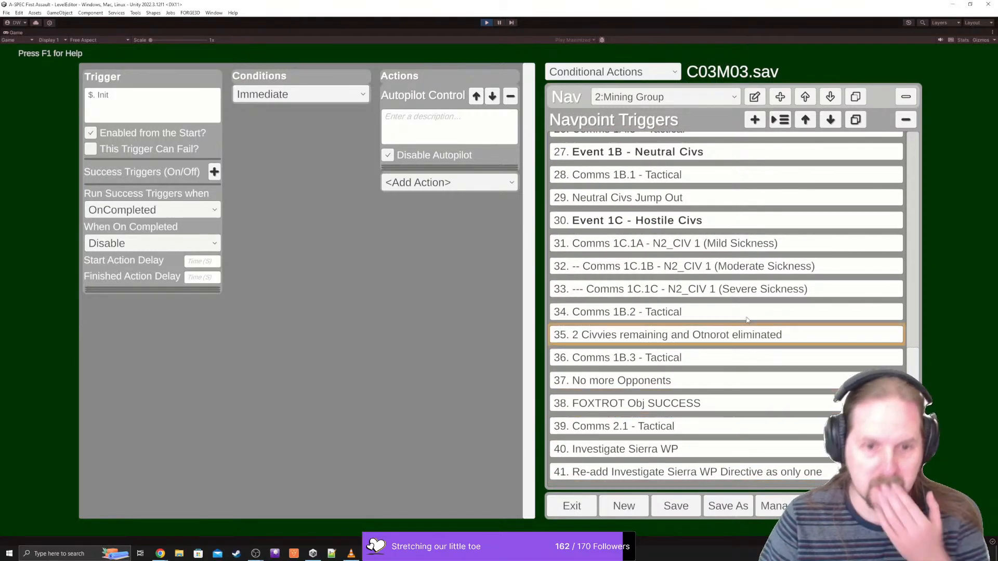
- Inspect the triggers of the 3:AWACS POI navpoint and those of 4:AWACS POI Alt
click(631, 98)
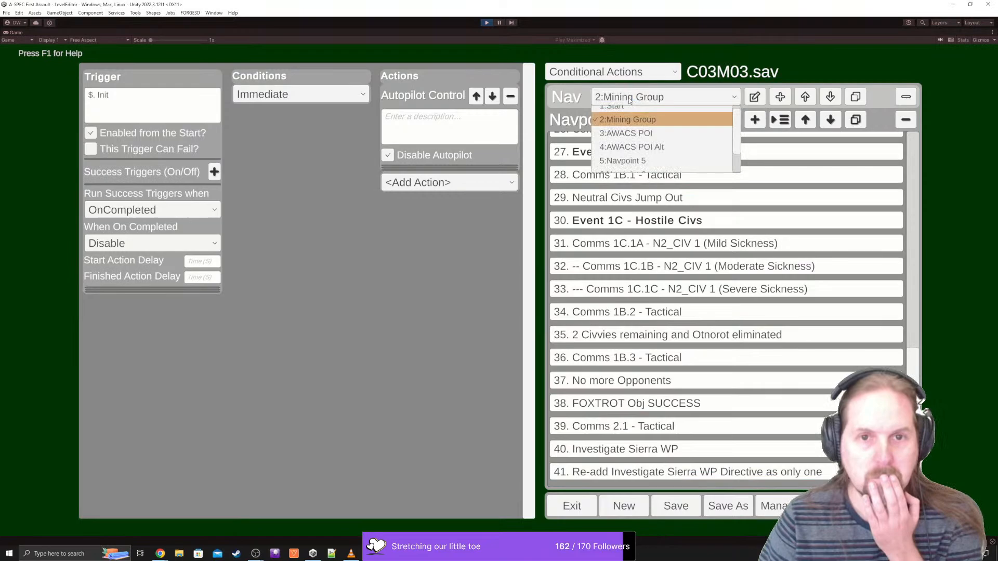
click(623, 136)
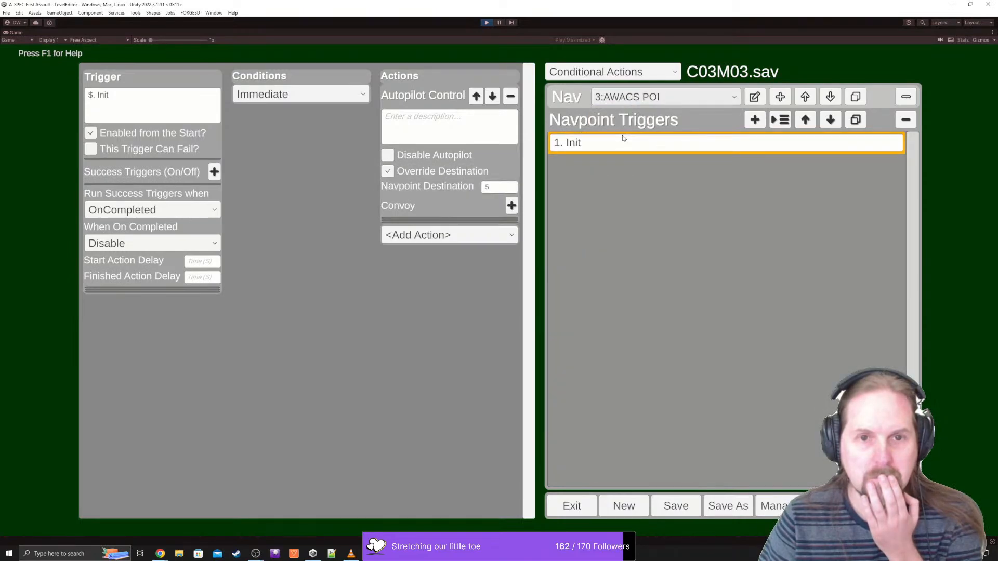
click(640, 99)
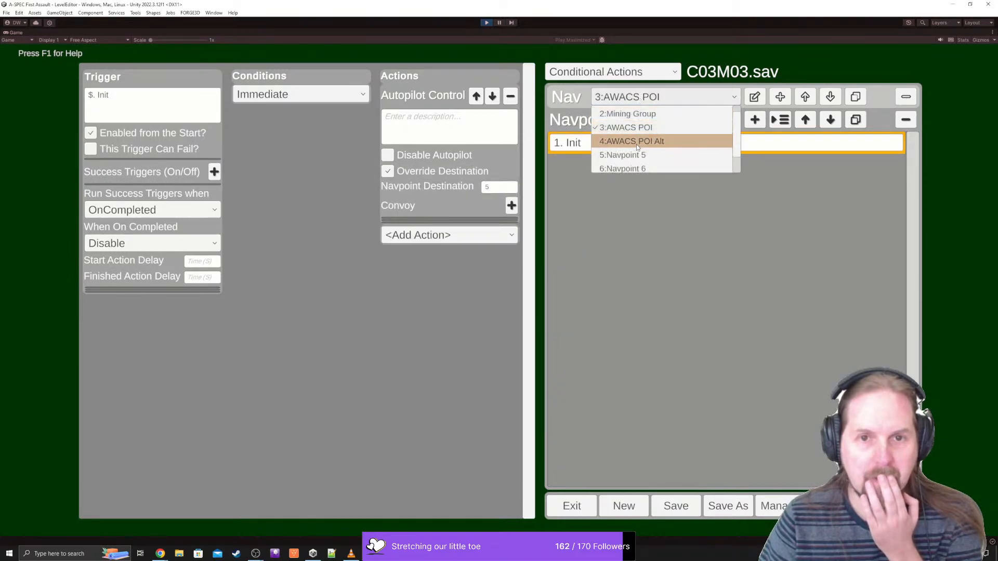
click(636, 145)
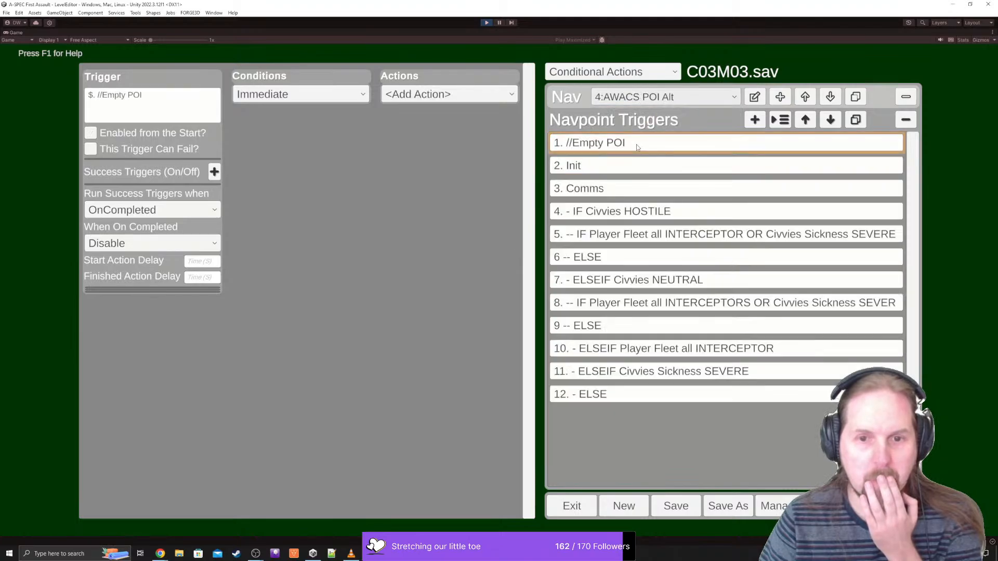
- Look through the mission's list of navpoints from 1:Start onward
click(635, 97)
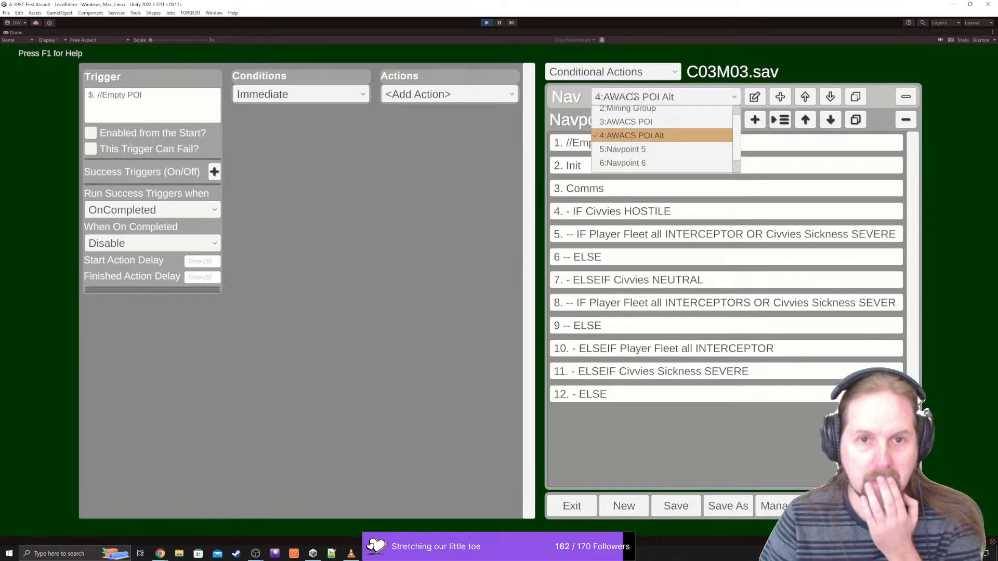
scroll(684, 116, up, 1)
scroll(738, 141, up, 1)
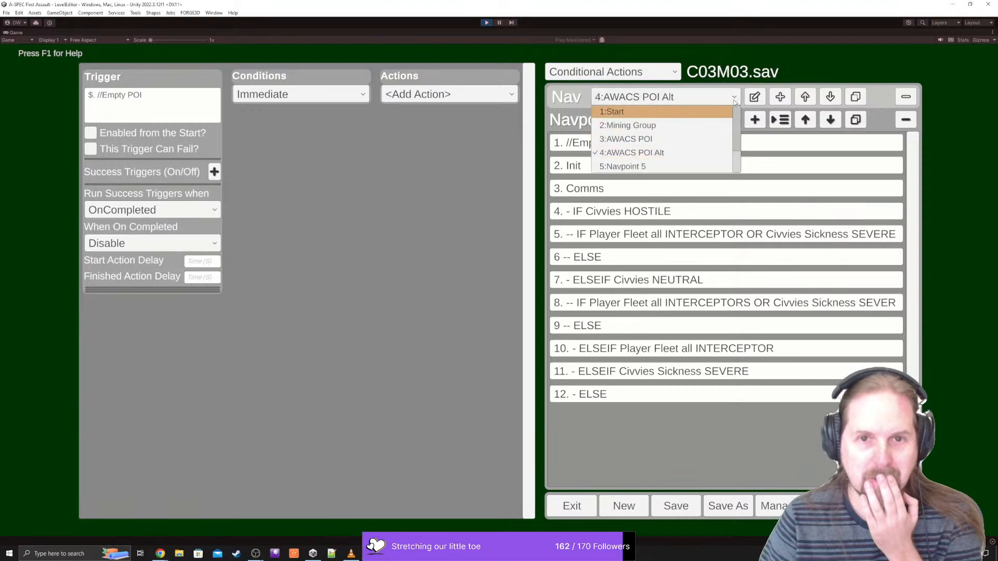
scroll(691, 131, down, 1)
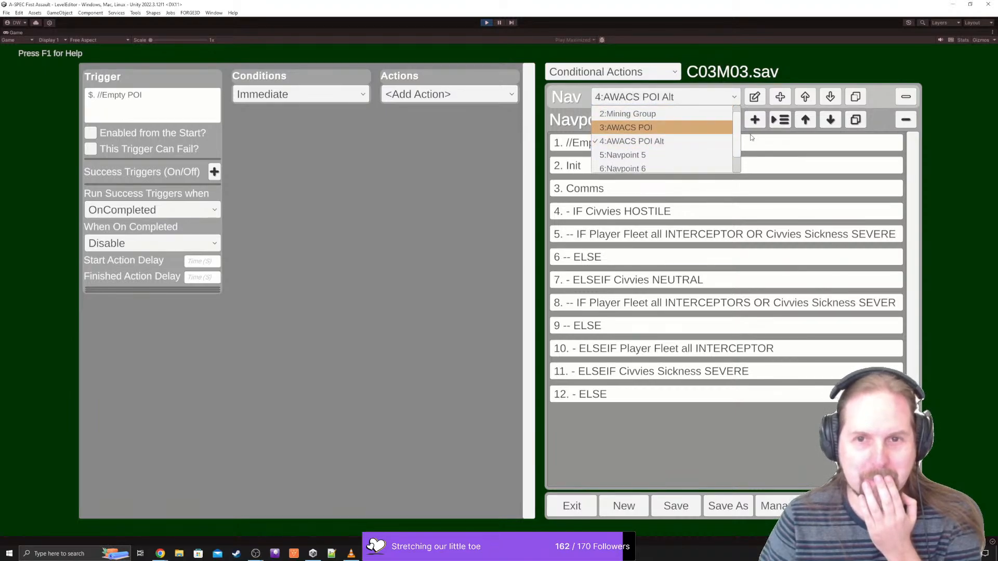
mouse_move(737, 131)
mouse_down()
mouse_move(740, 166)
mouse_move(737, 117)
mouse_up()
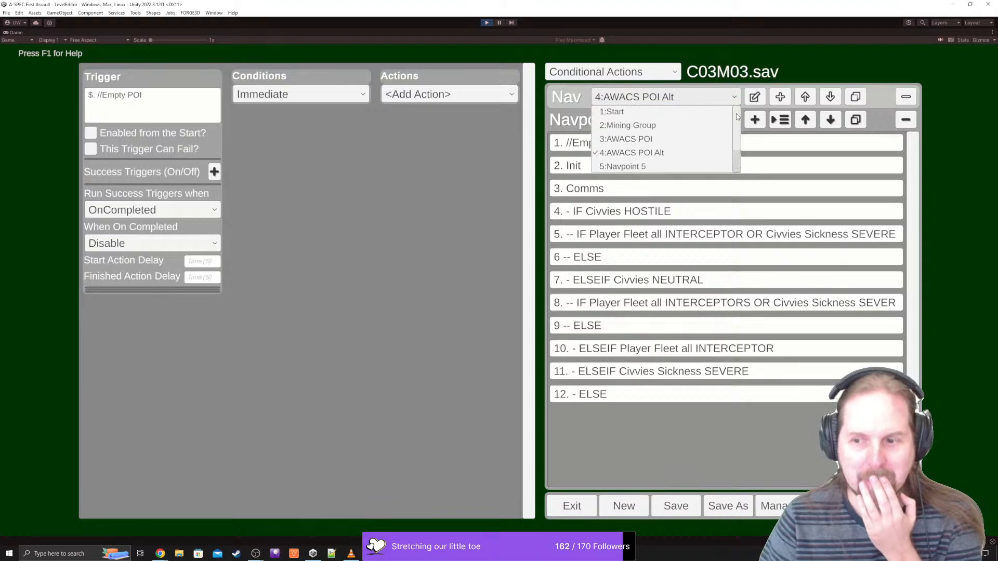
scroll(694, 133, down, 2)
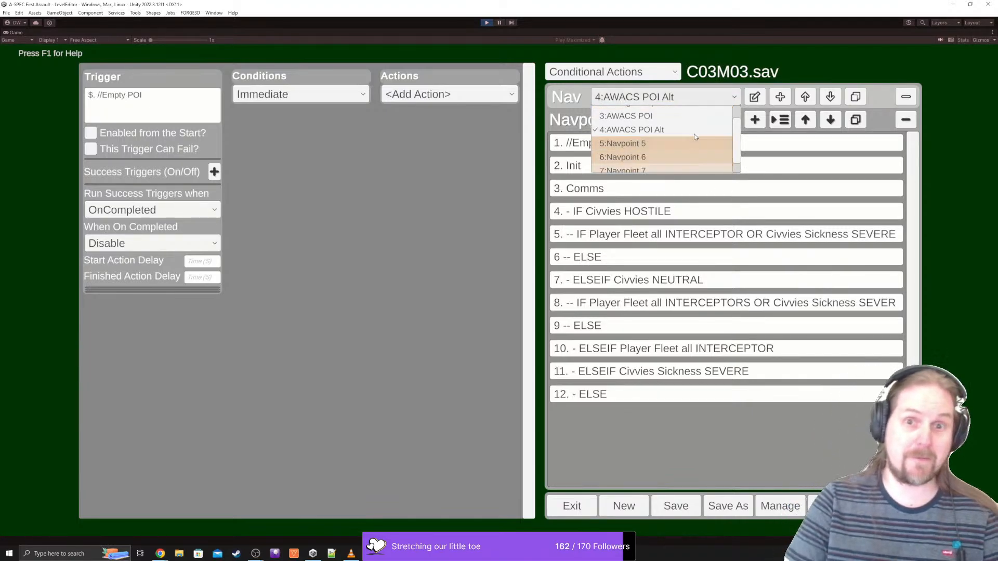
drag(736, 126, 735, 108)
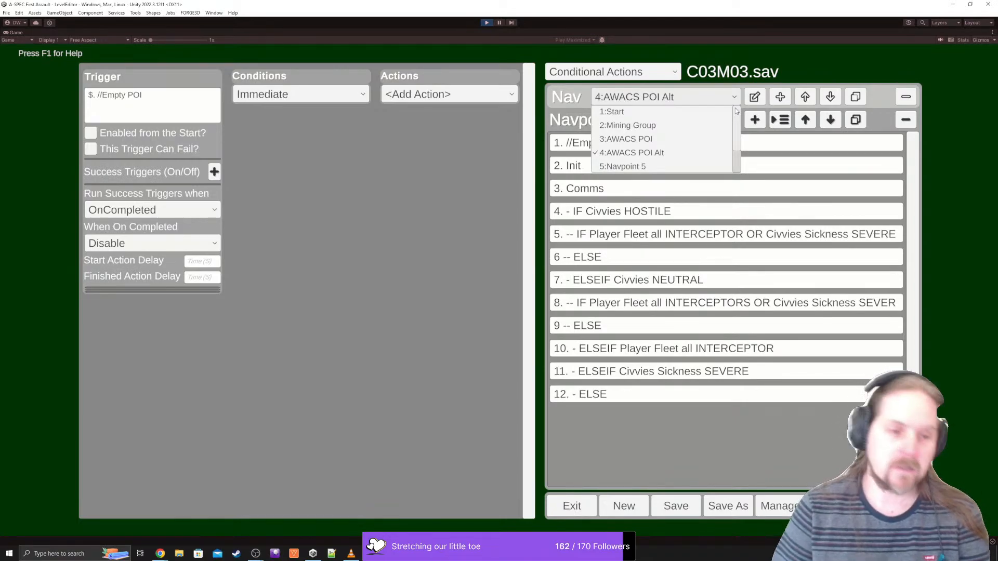
- Switch to Steam and open the A-Spec First Assault store page from the demo's library entry
click(236, 554)
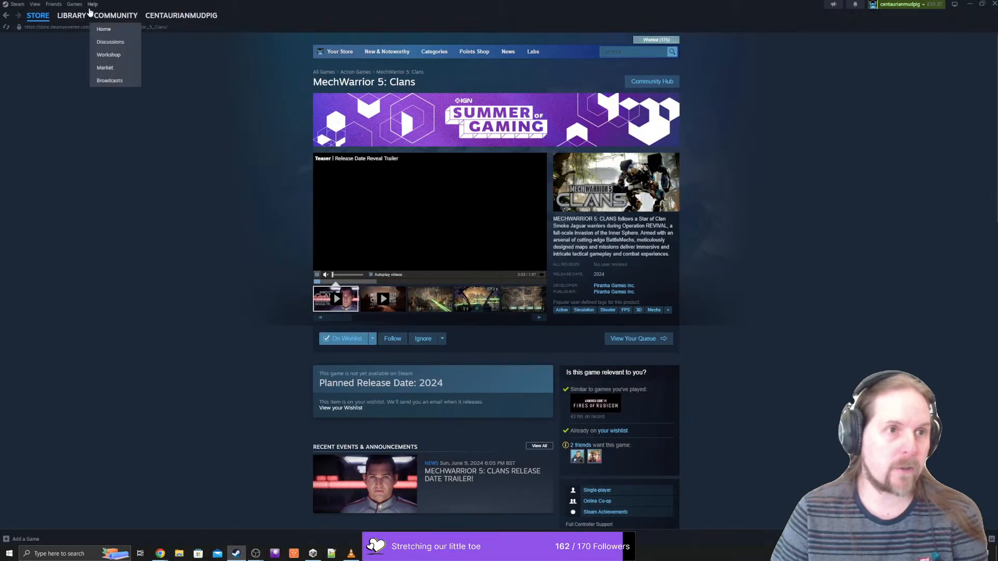
click(63, 29)
mouse_move(39, 17)
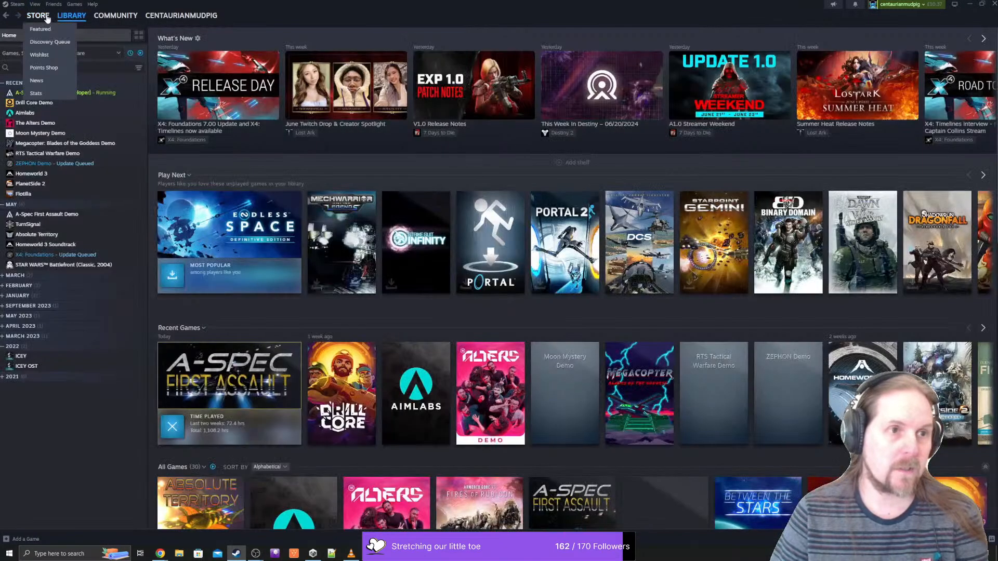
click(65, 216)
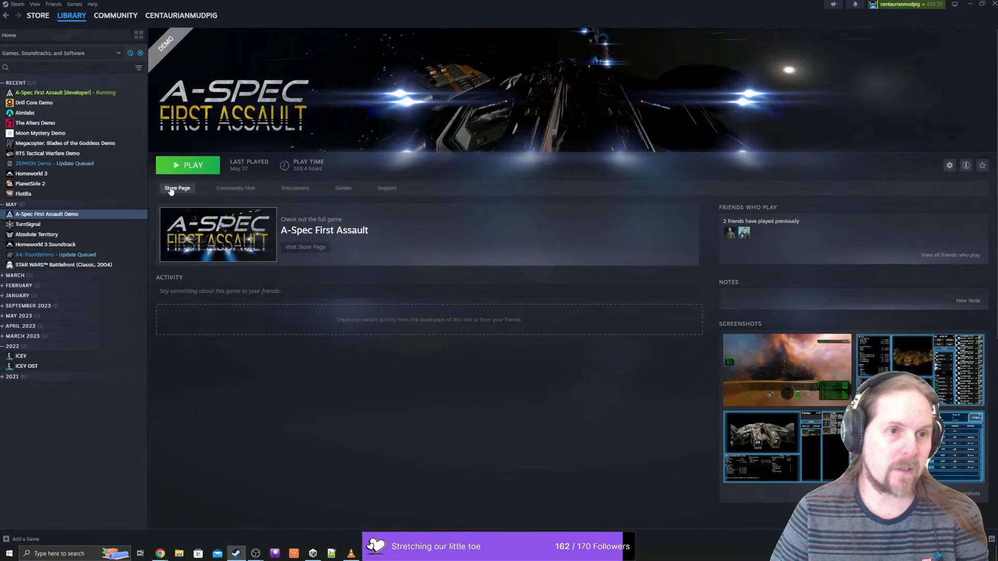
click(171, 189)
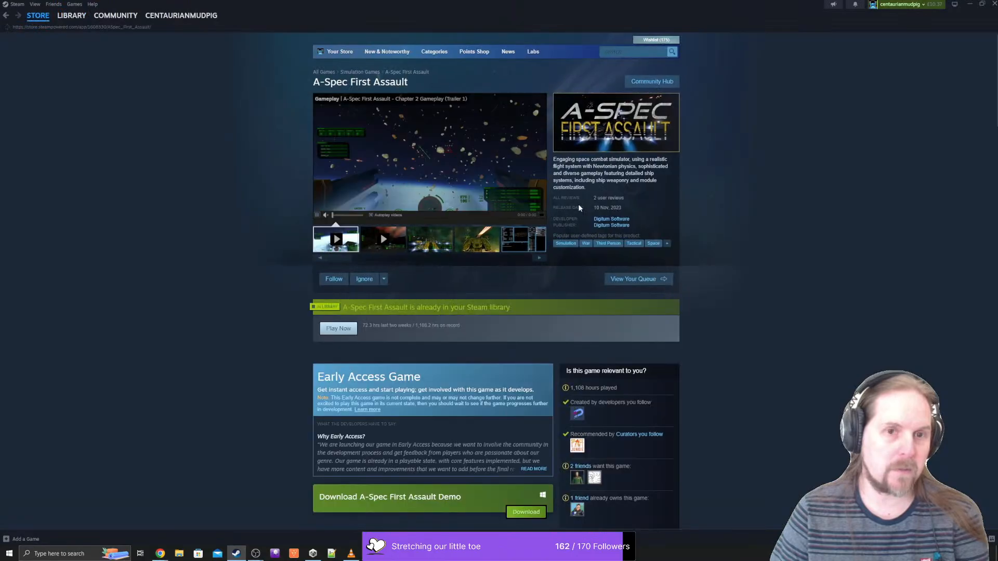
- Expand the store page's Early Access description in full and read through its answers
scroll(681, 288, down, 2)
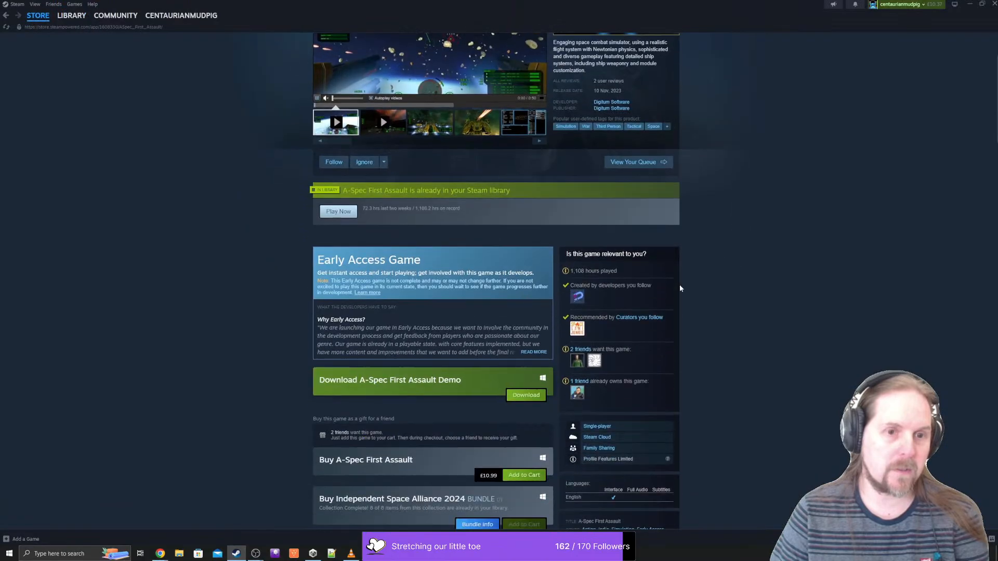
click(533, 352)
scroll(796, 298, down, 2)
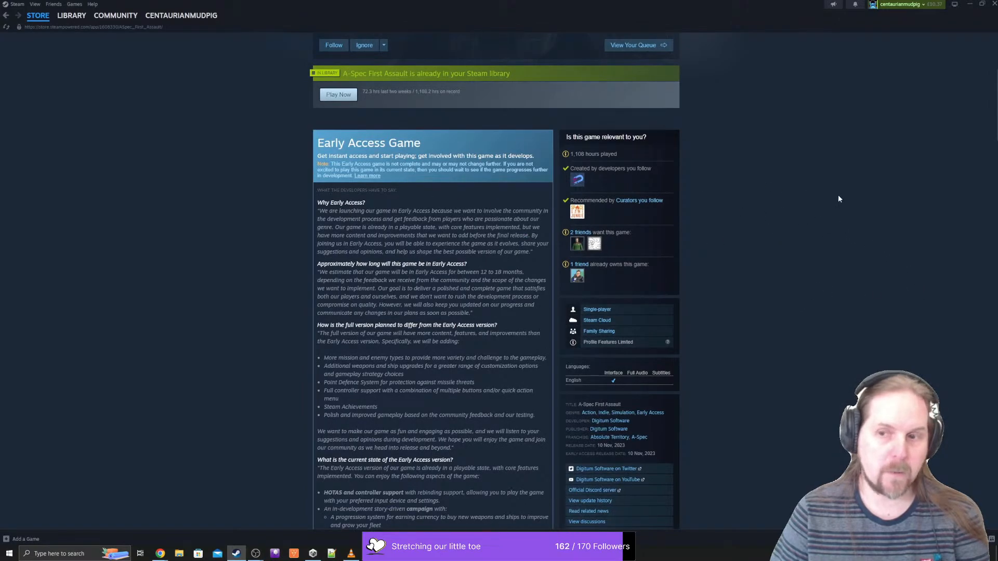
scroll(413, 267, down, 6)
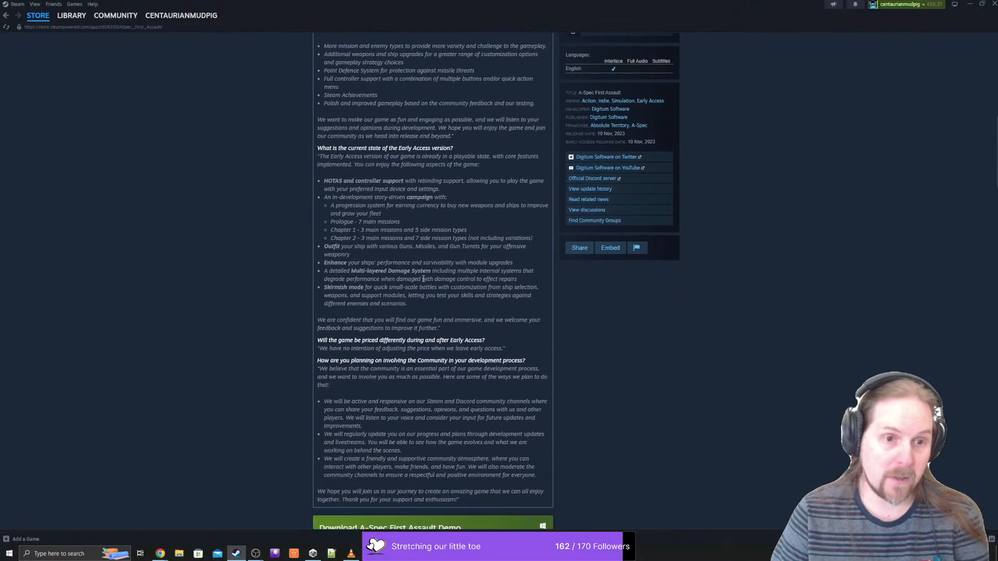
- Examine the Early Access answer about the current state of the game, selecting its text while reading
scroll(424, 279, up, 4)
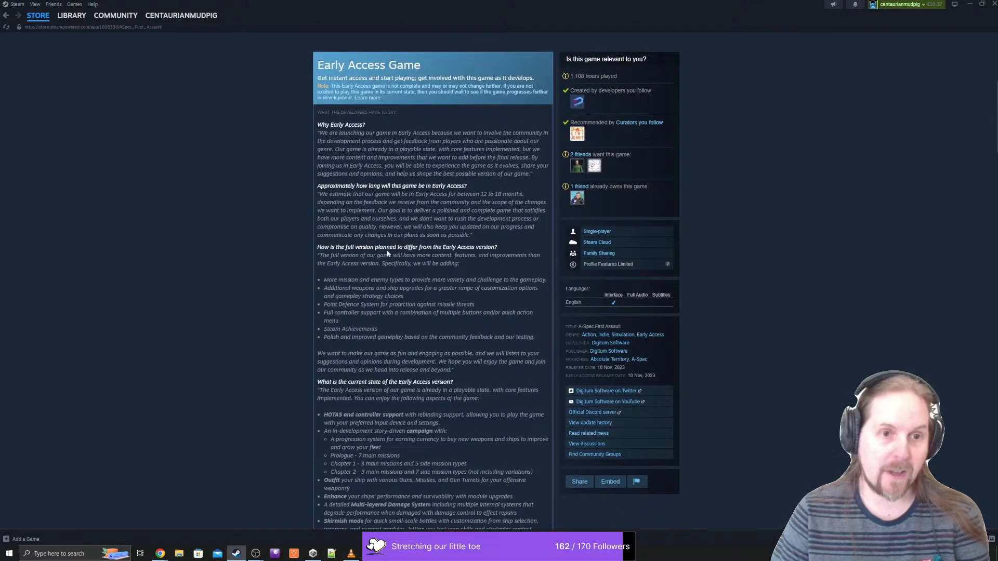
scroll(387, 253, down, 3)
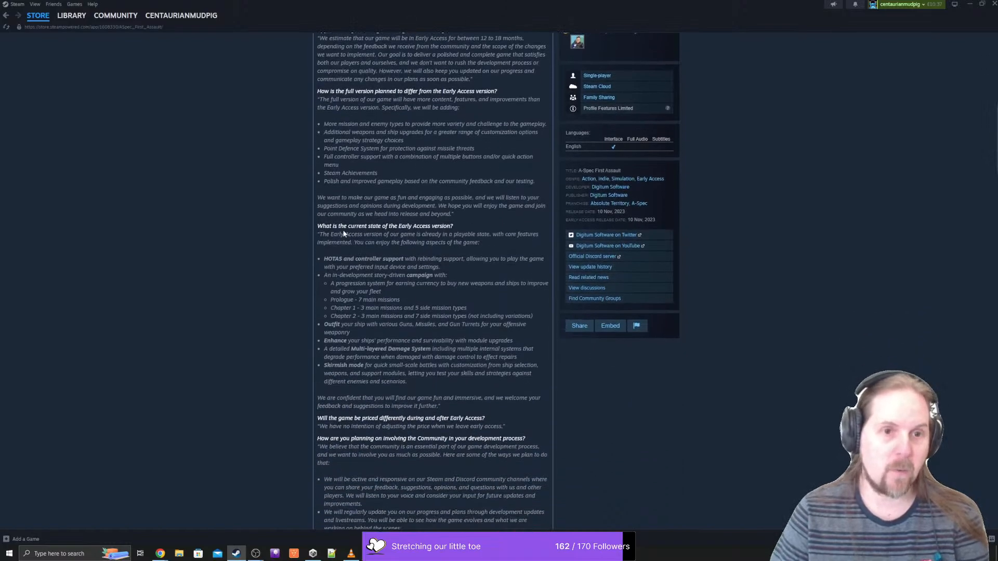
drag(344, 234, 458, 401)
click(363, 231)
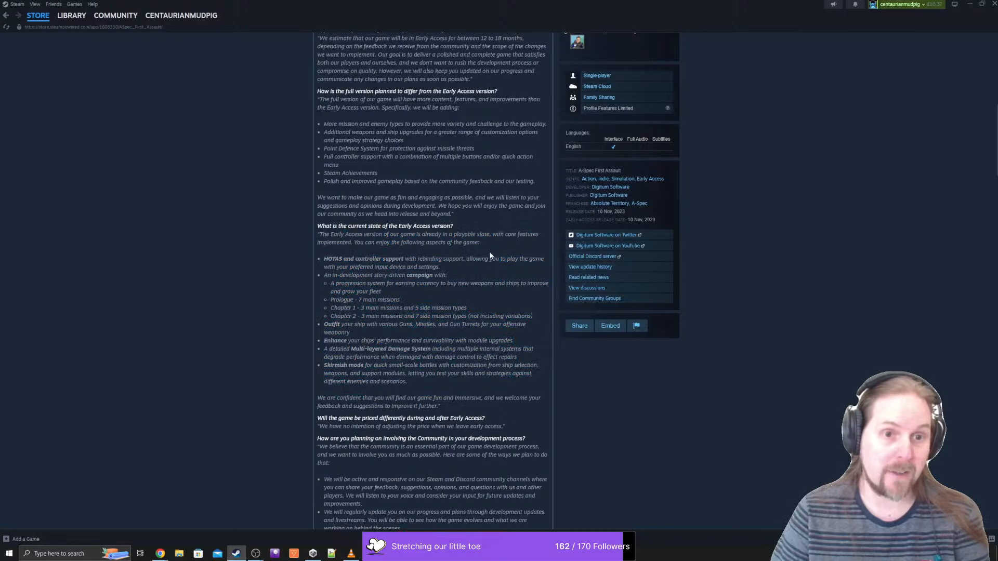
scroll(772, 269, up, 2)
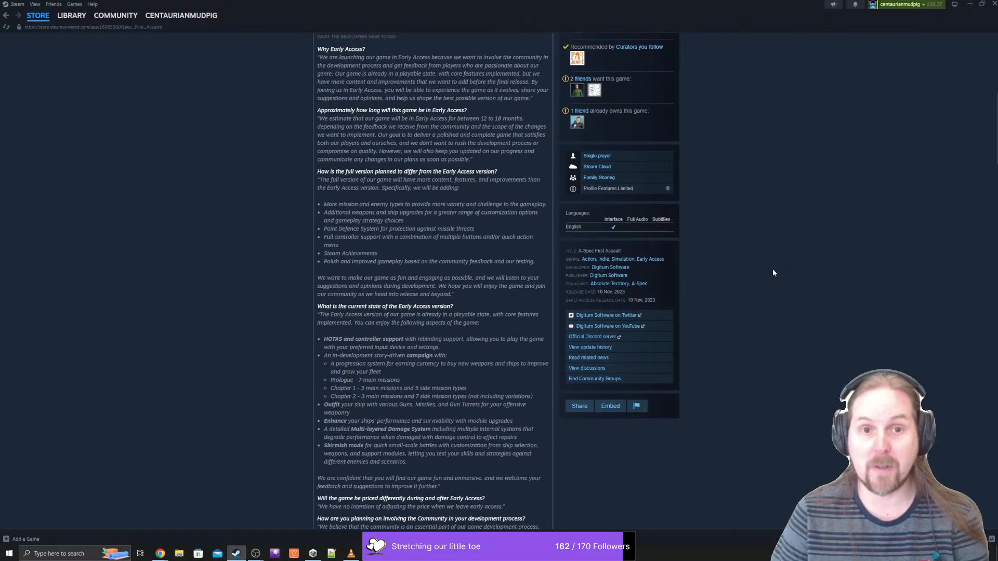
scroll(773, 271, up, 2)
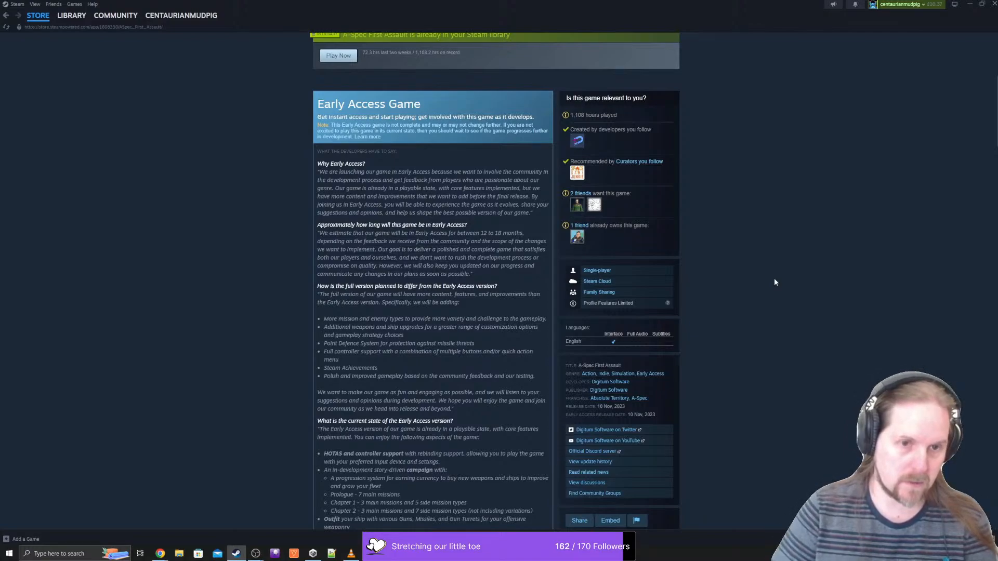
- Highlight the planned full-version additions on mission and enemy types, gameplay strategy choices and the Point Defence System
scroll(824, 245, down, 3)
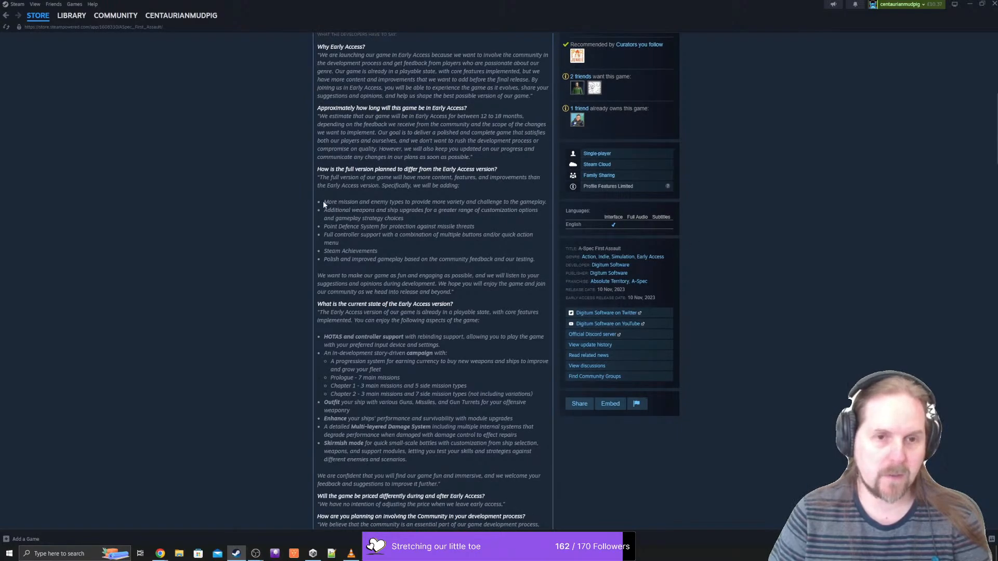
drag(323, 201, 528, 202)
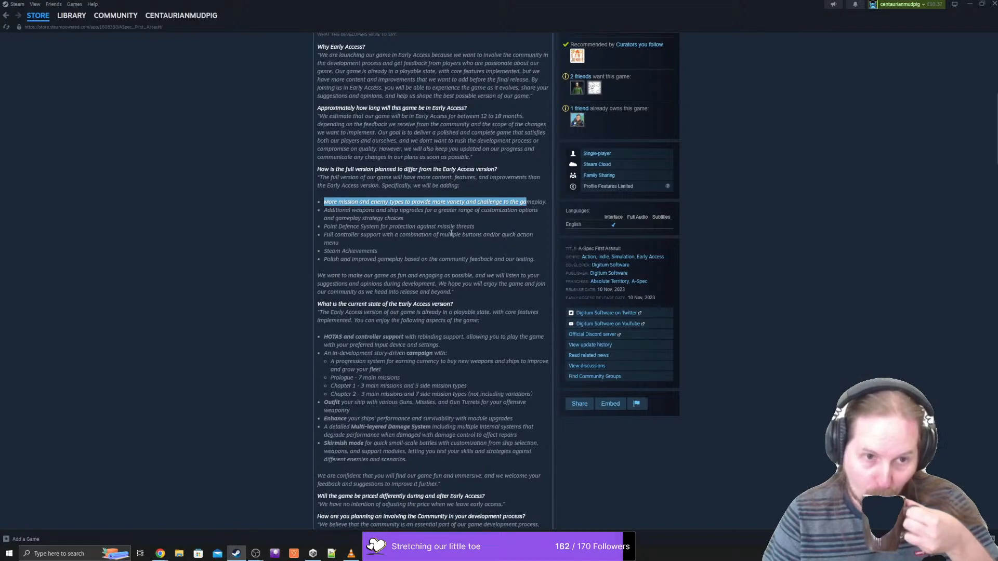
drag(350, 219, 417, 227)
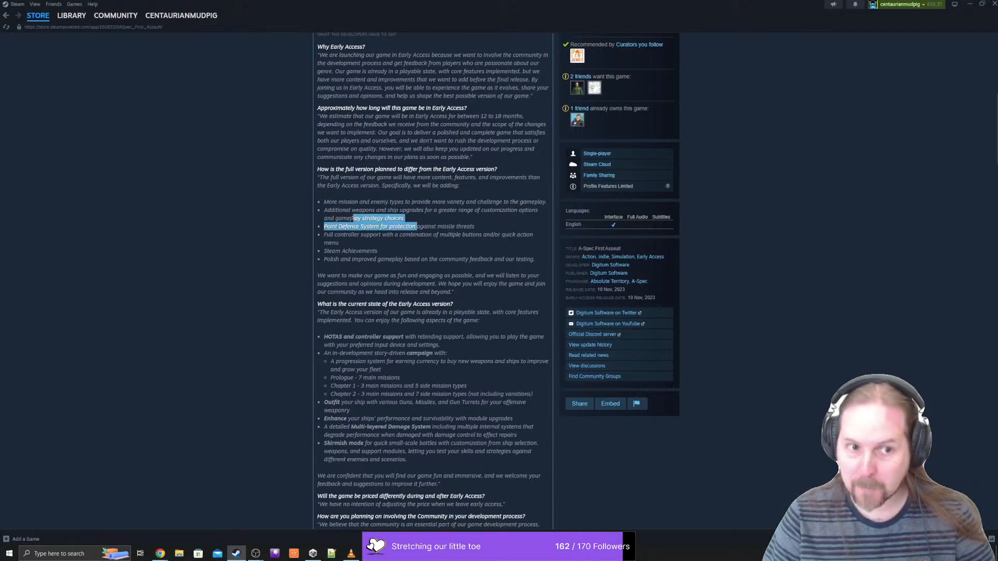
- Read the planned full-version additions on full controller support and polished gameplay, highlighting their text
click(341, 219)
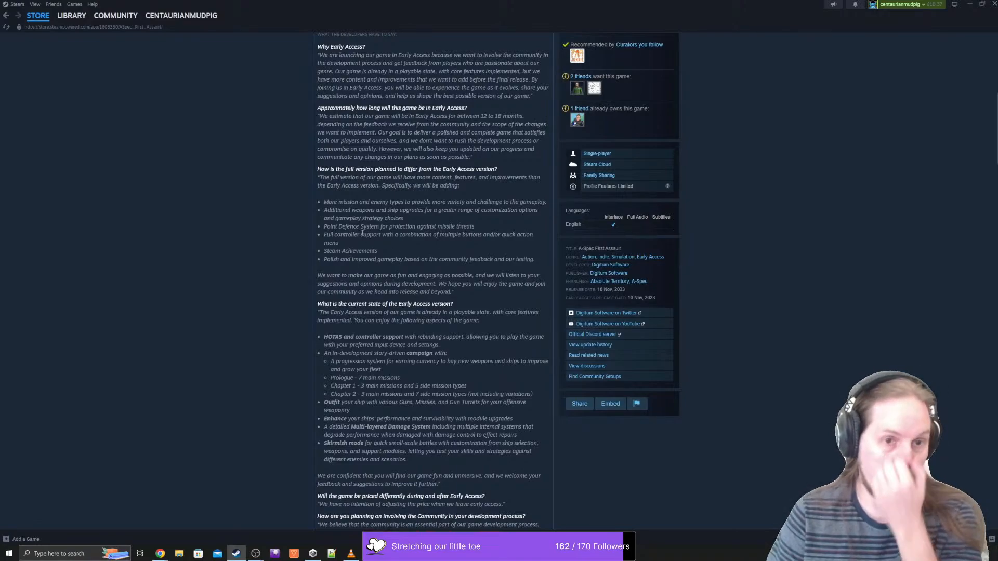
drag(376, 235, 457, 235)
click(473, 229)
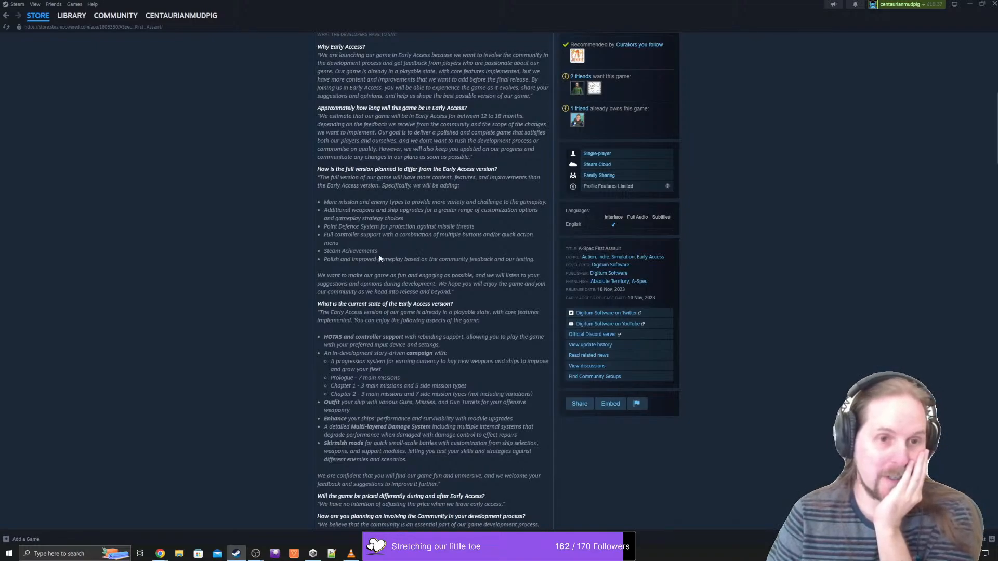
scroll(516, 258, down, 3)
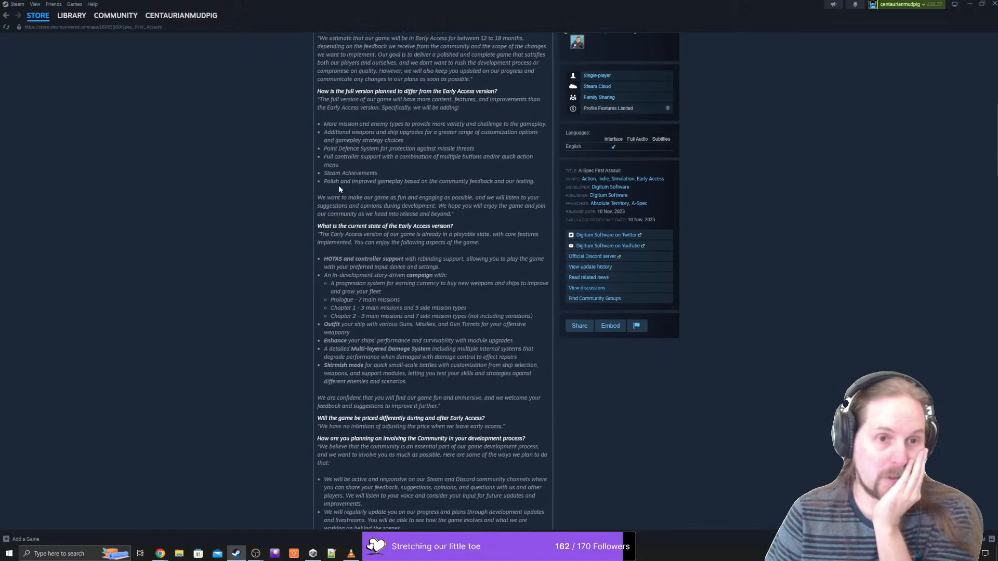
drag(336, 181, 456, 182)
click(476, 190)
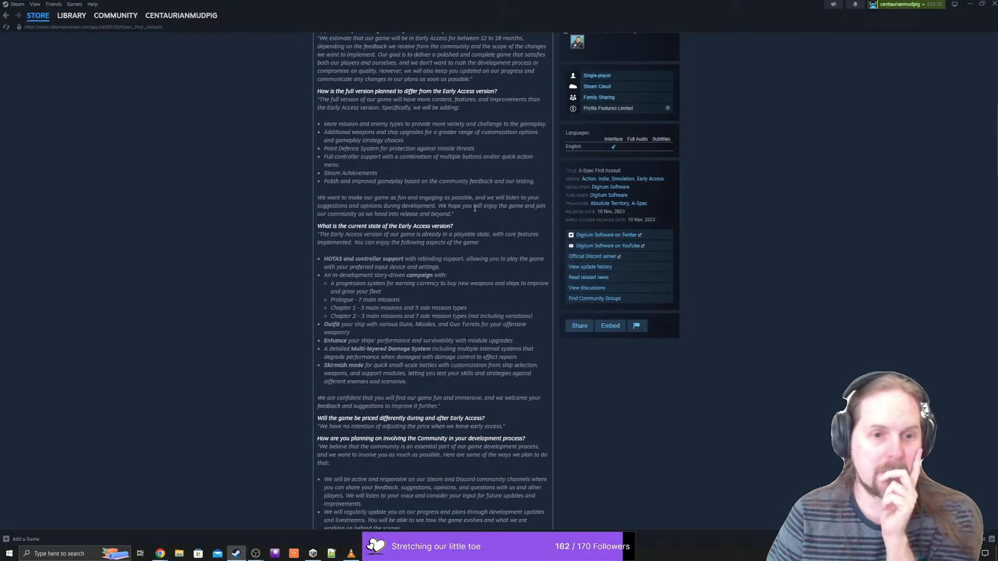
- Examine the current-state answer's campaign contents, marking text in the Chapter 2 line
scroll(474, 208, down, 1)
scroll(441, 199, down, 2)
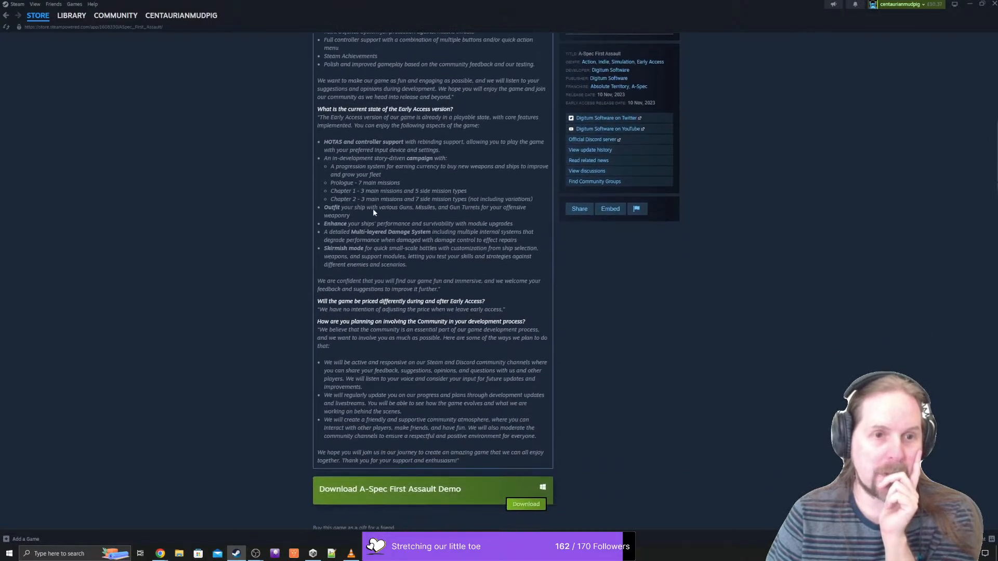
mouse_move(341, 206)
mouse_down()
mouse_move(425, 199)
mouse_move(339, 199)
mouse_up()
click(337, 199)
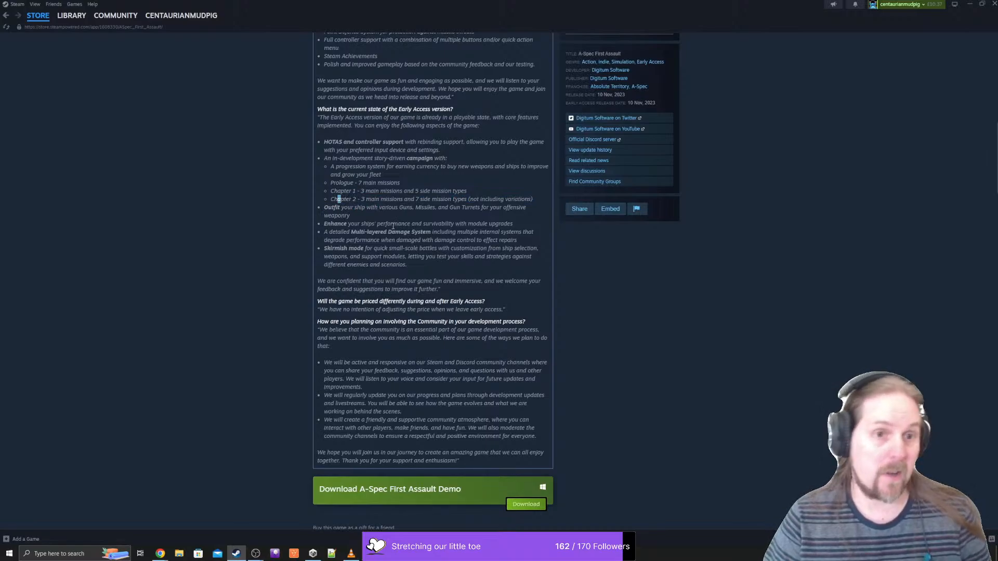
click(390, 209)
- Skim the A-Spec First Assault store page again and open the Digitum Software developer page
scroll(401, 216, up, 1)
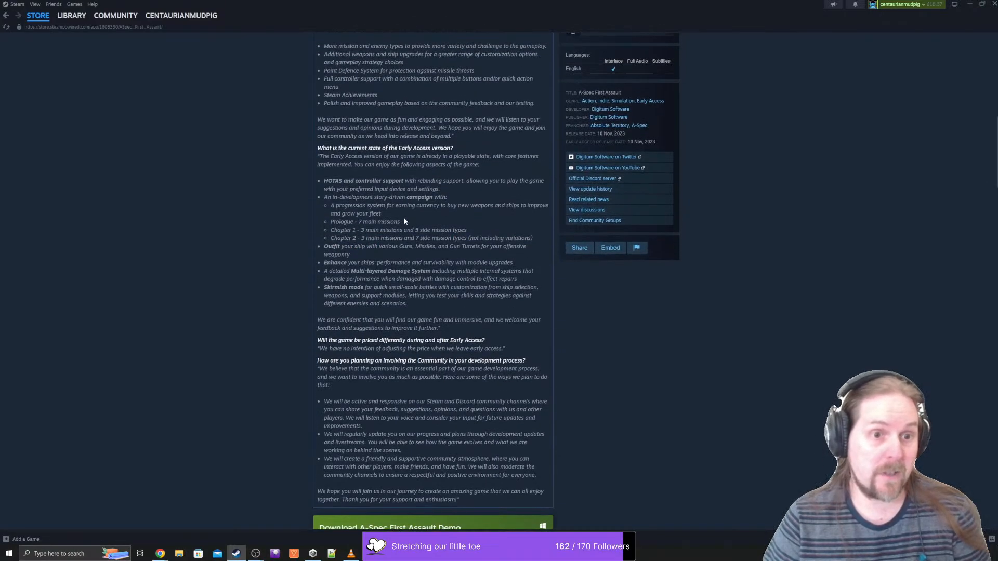
scroll(384, 238, up, 4)
scroll(384, 238, up, 6)
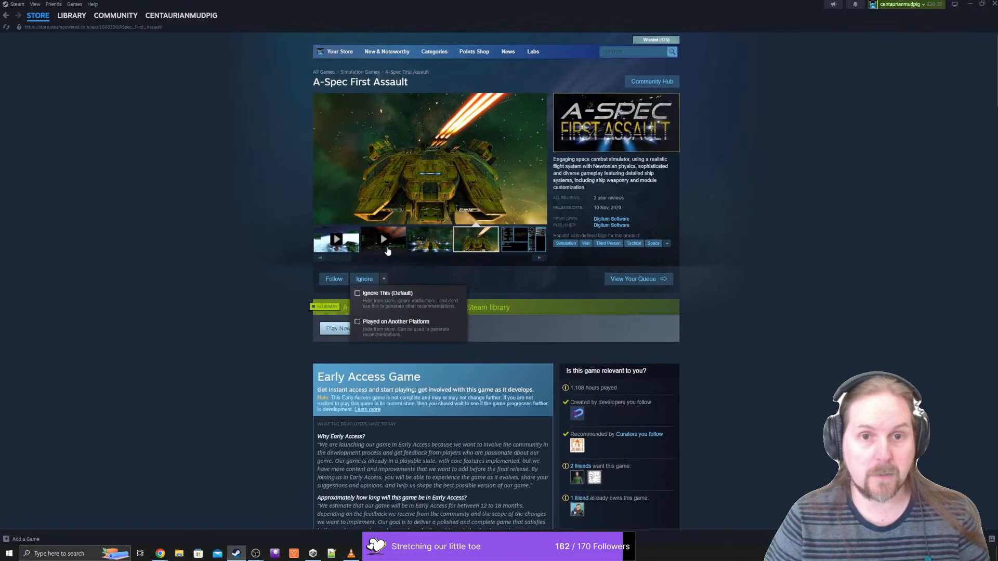
scroll(557, 304, down, 5)
scroll(557, 304, down, 10)
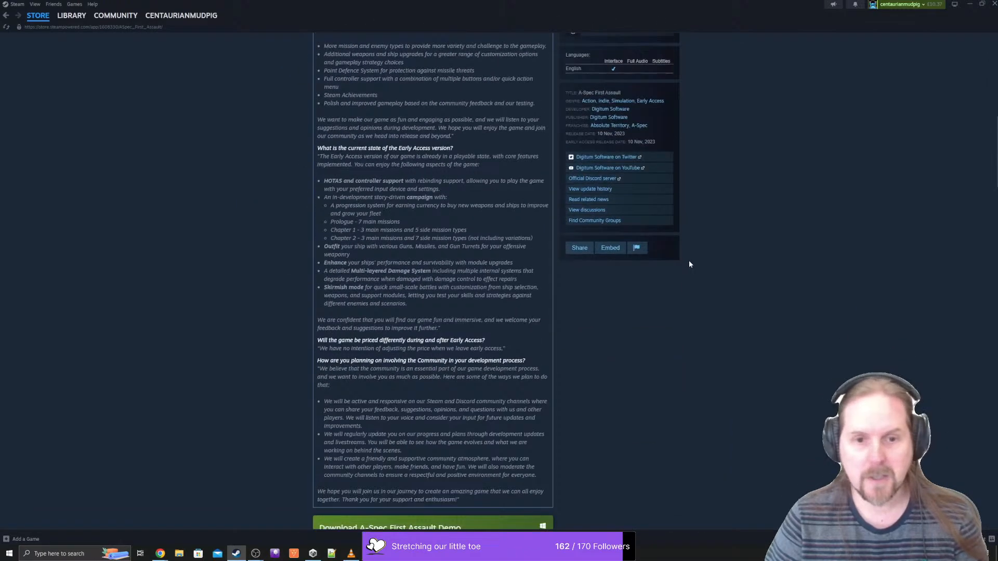
scroll(662, 290, up, 7)
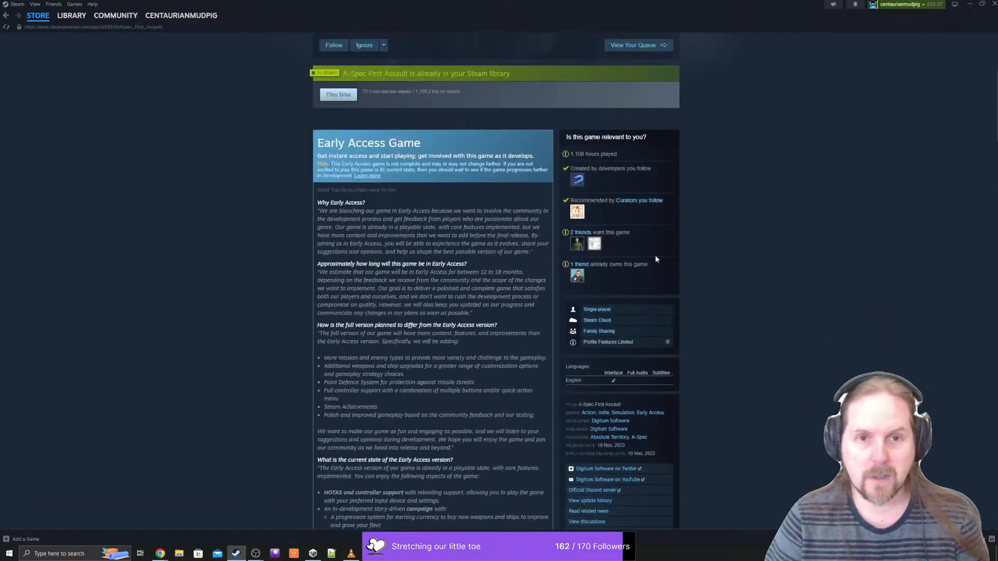
scroll(633, 272, up, 4)
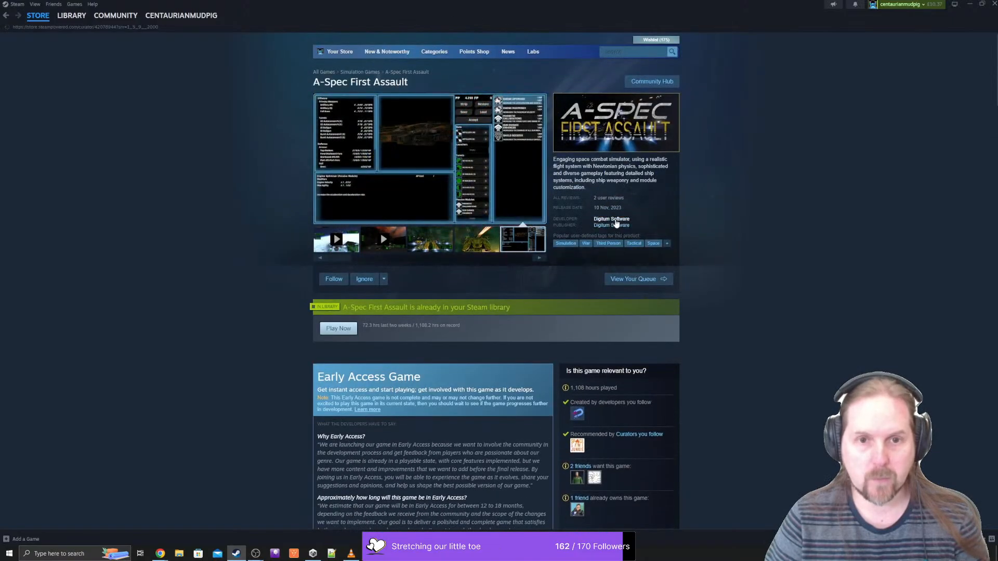
click(616, 220)
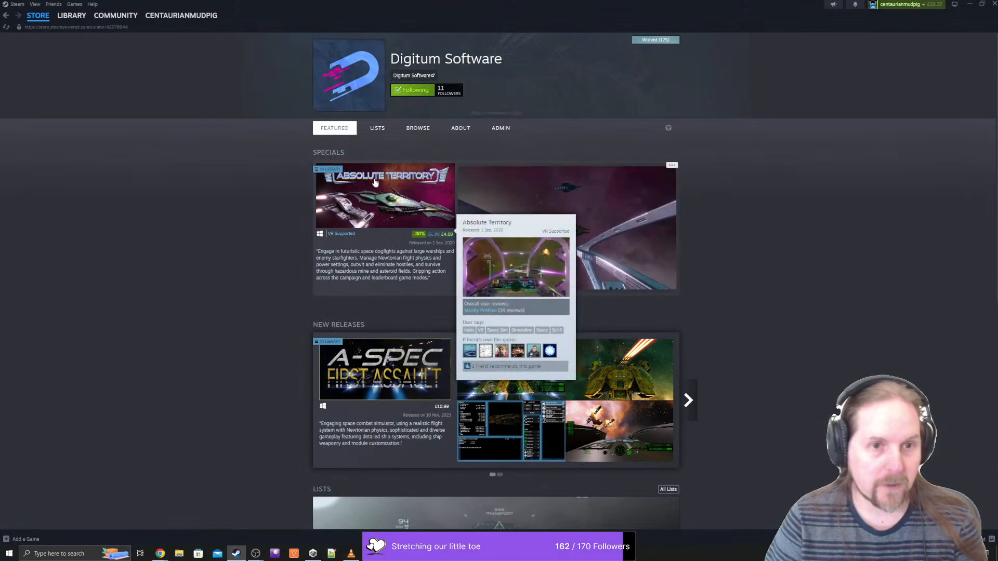
- Open Absolute Territory's store page from the developer's specials and look through its purchase options, bundles and supported features
click(659, 224)
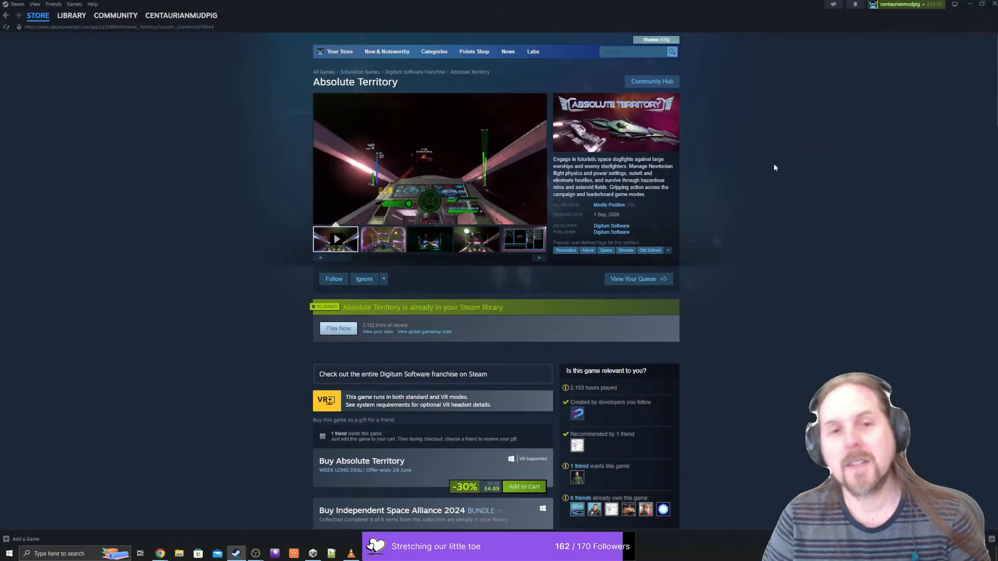
scroll(796, 136, down, 1)
scroll(827, 161, down, 5)
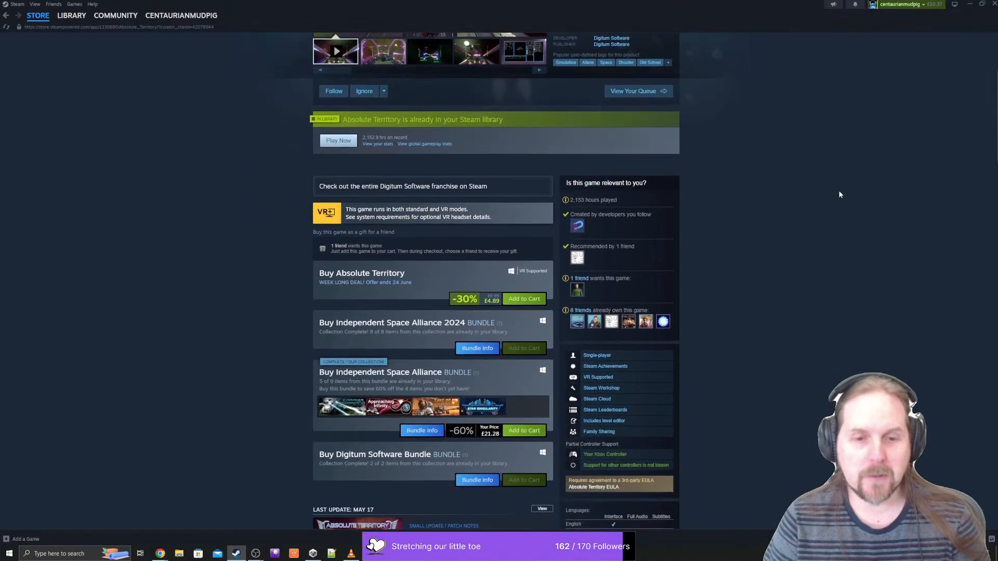
scroll(831, 172, down, 2)
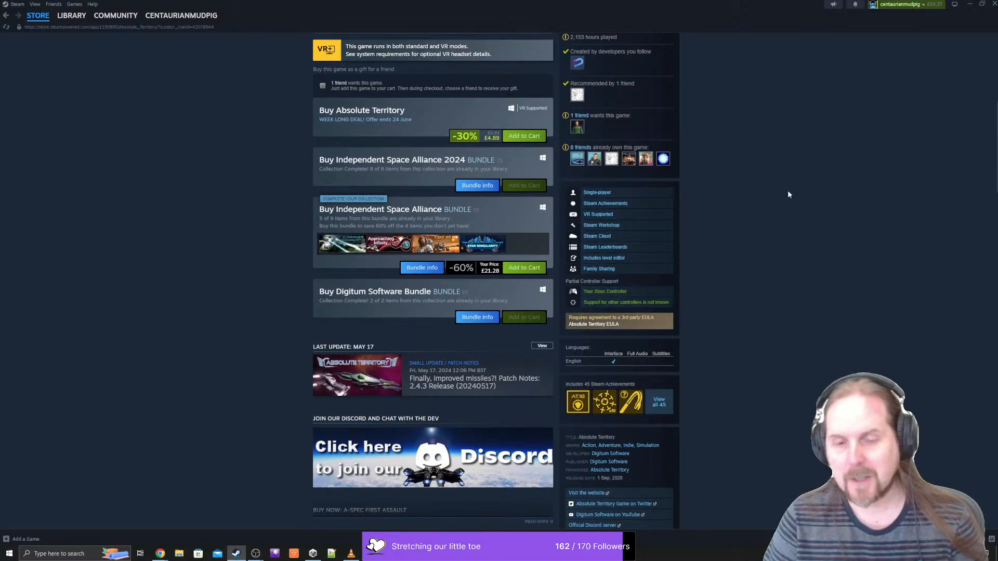
- Return to the A-Spec First Assault store page and read the explanation of its Profile Features Limited label
key(alt+Left)
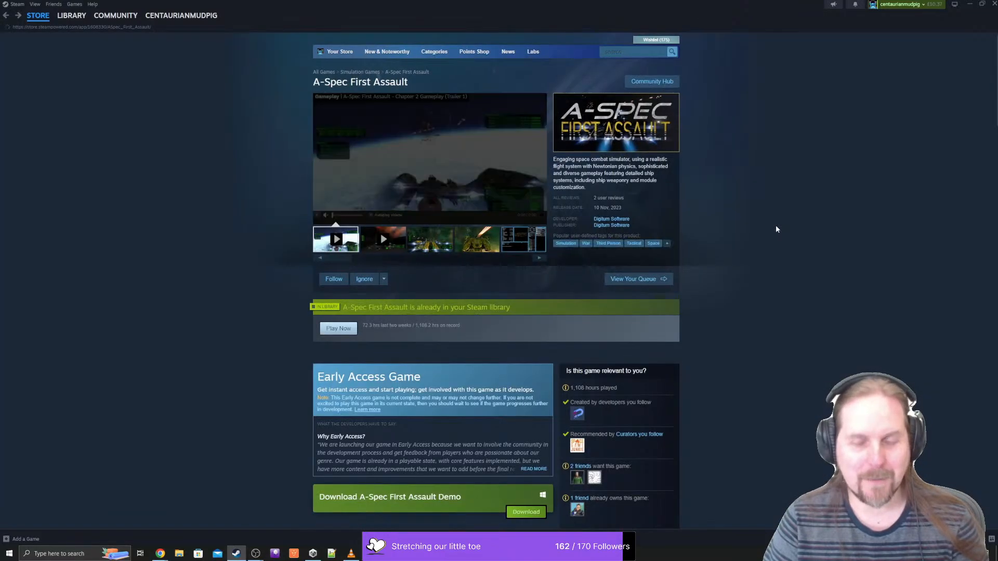
scroll(775, 226, down, 8)
scroll(776, 226, down, 2)
scroll(775, 225, up, 2)
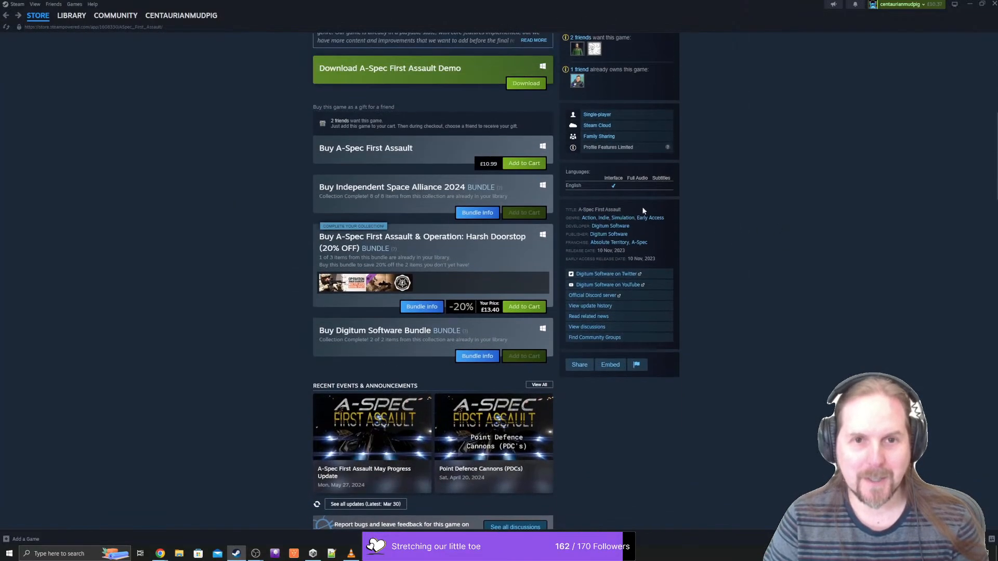
drag(583, 148, 654, 152)
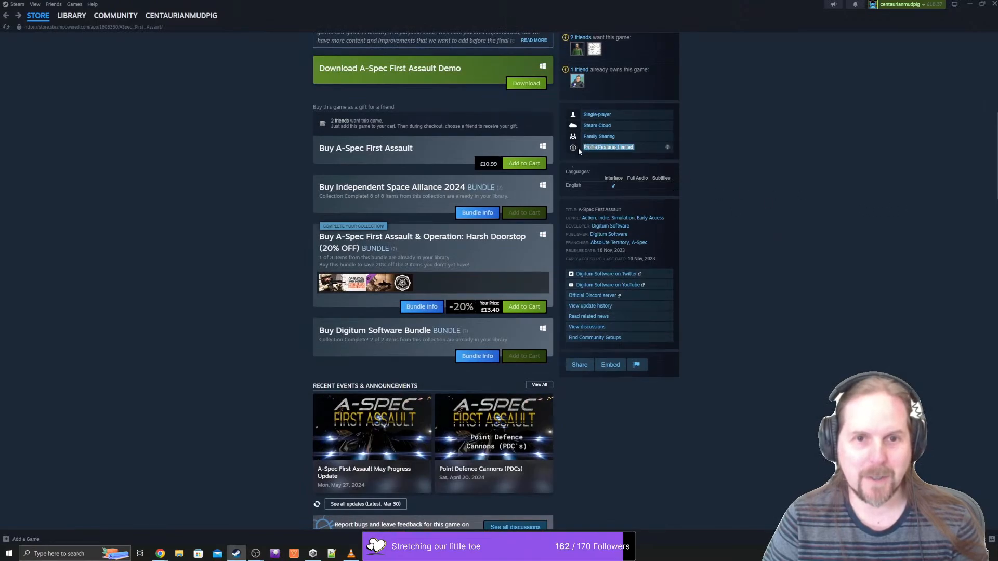
mouse_move(667, 149)
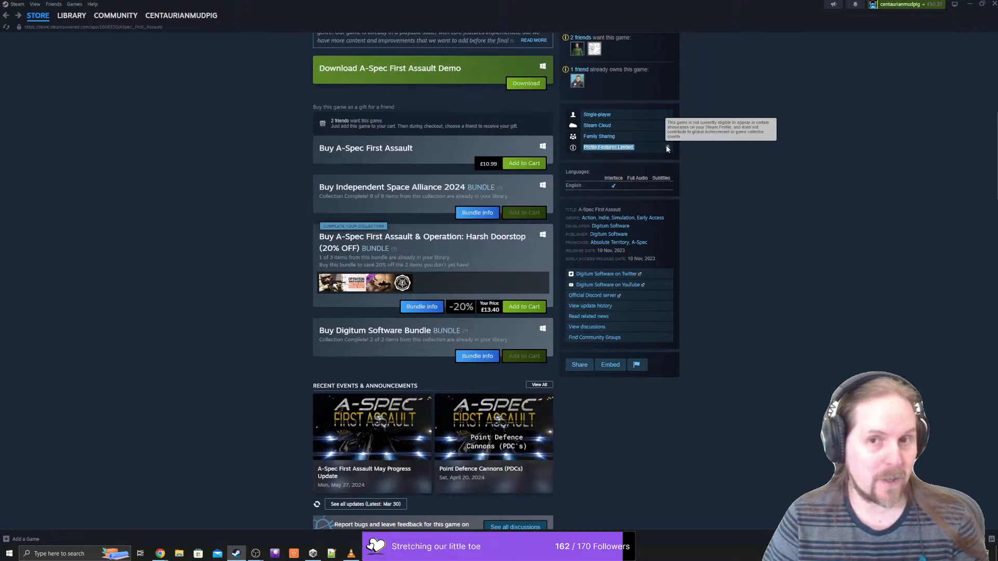
click(810, 203)
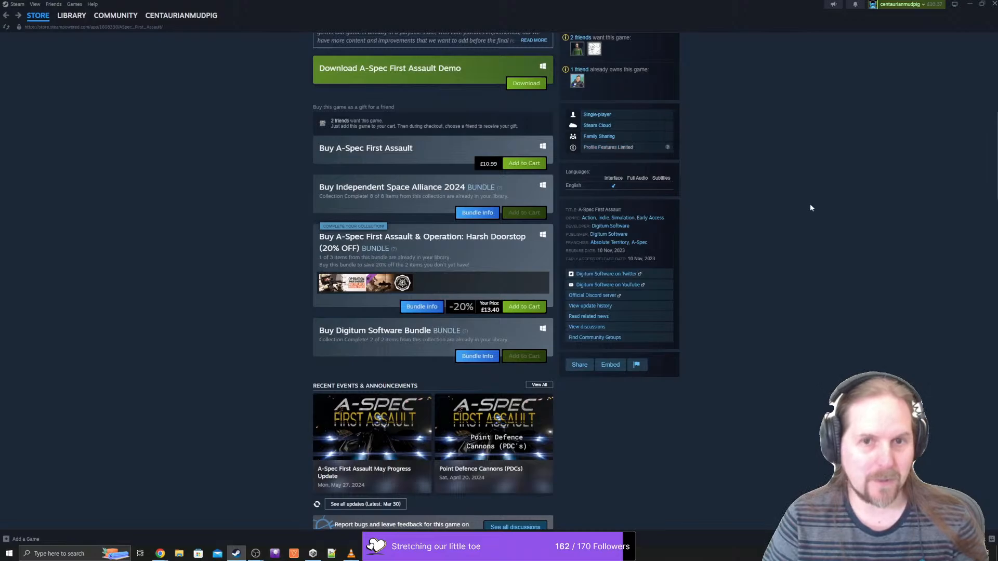
key(alt+Left)
key(alt+Right)
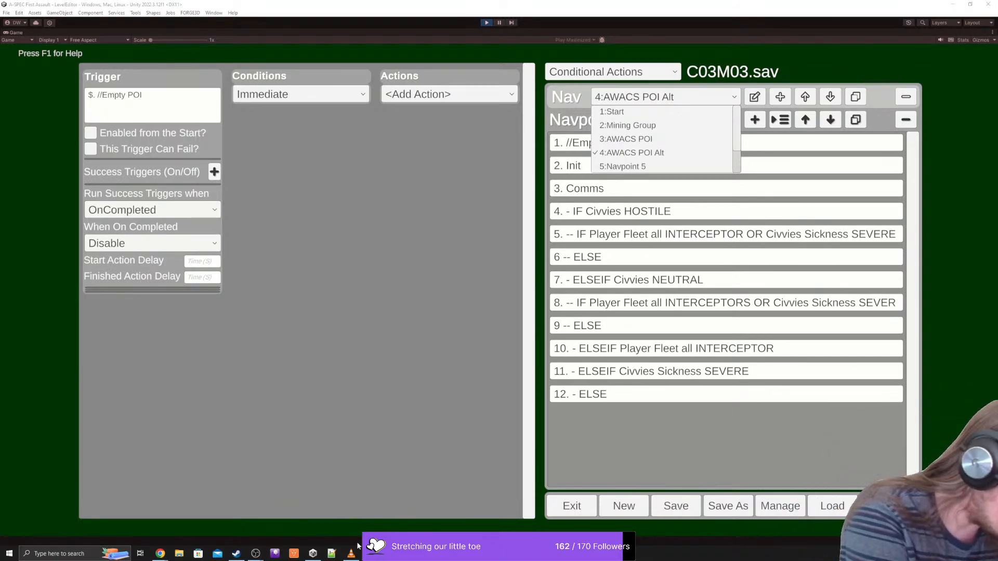
- Switch to the Unity level editor and display the triggers of navpoint 3:AWACS POI in C03M03.sav
click(631, 104)
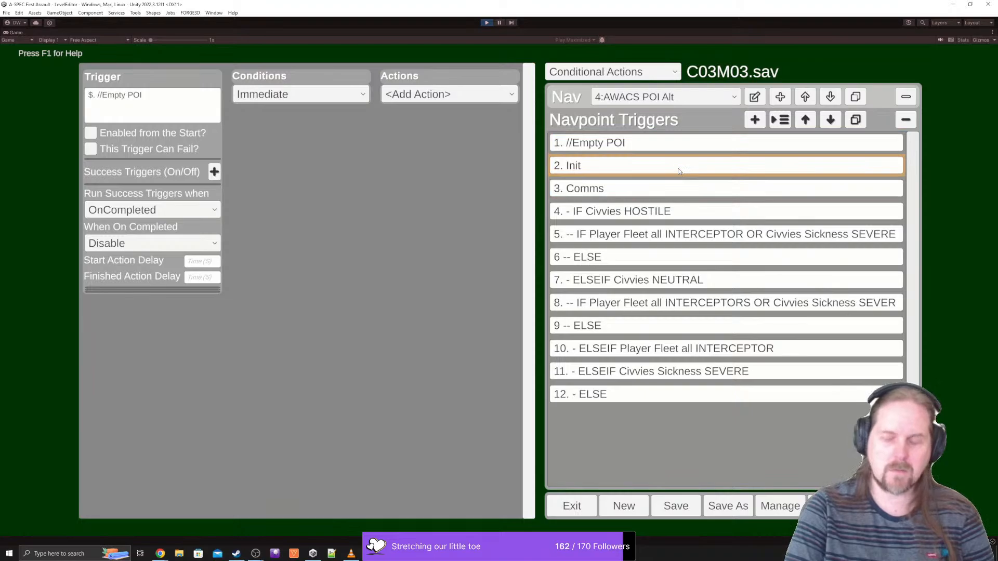
click(651, 99)
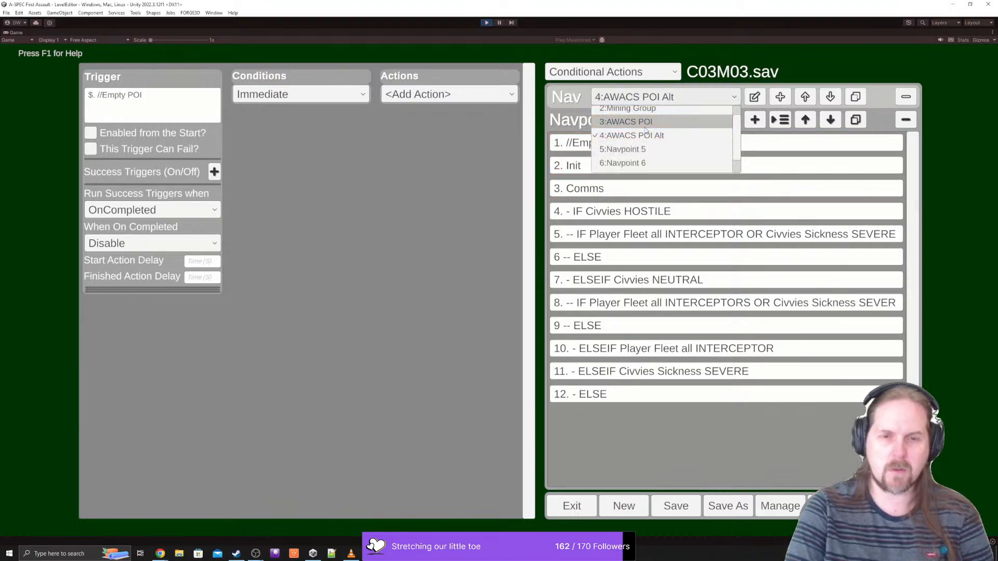
click(642, 123)
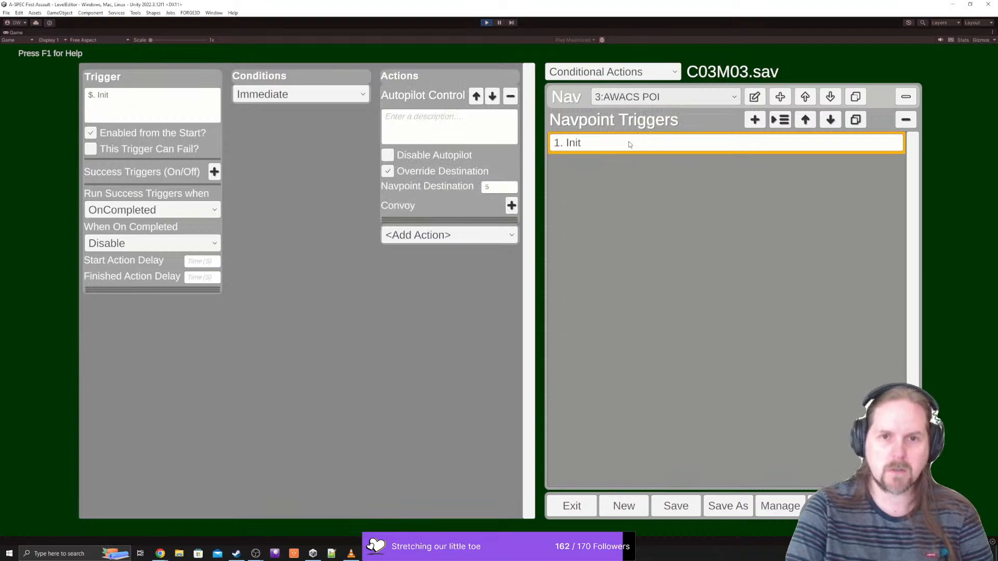
- Switch to navpoint 2:Mining Group and inspect trigger 41, which re-adds the Investigate Sierra WP directive
click(649, 98)
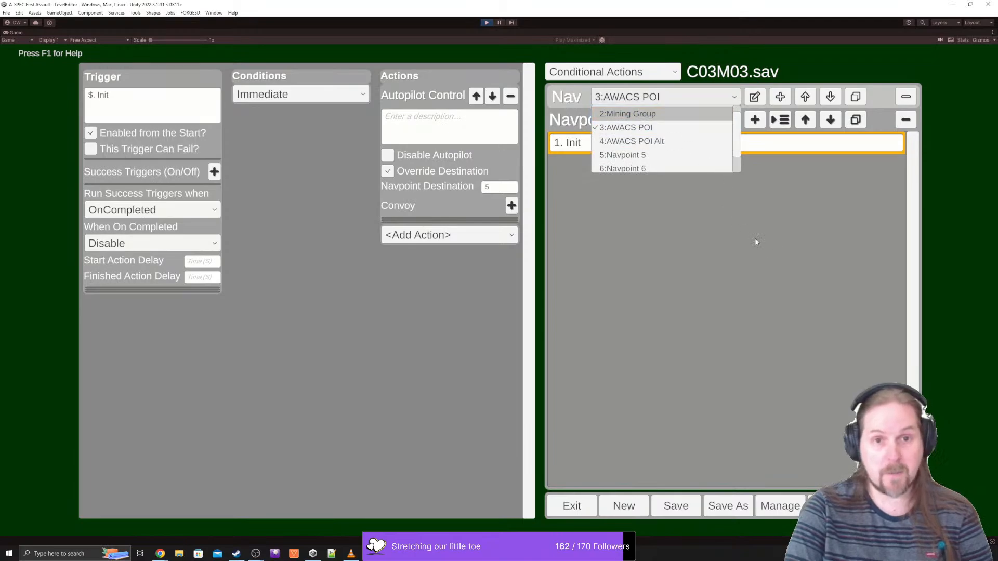
drag(915, 207, 914, 431)
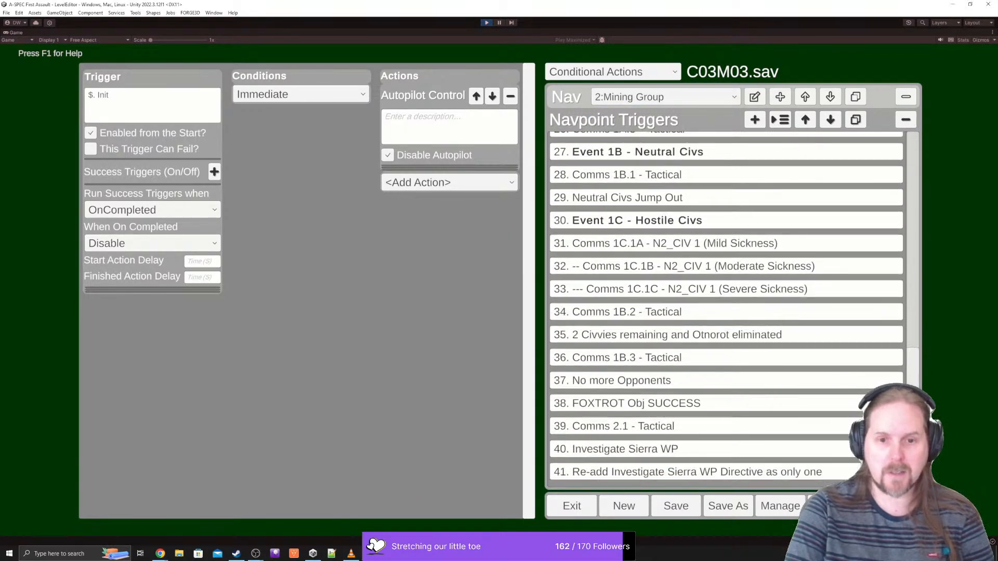
click(722, 477)
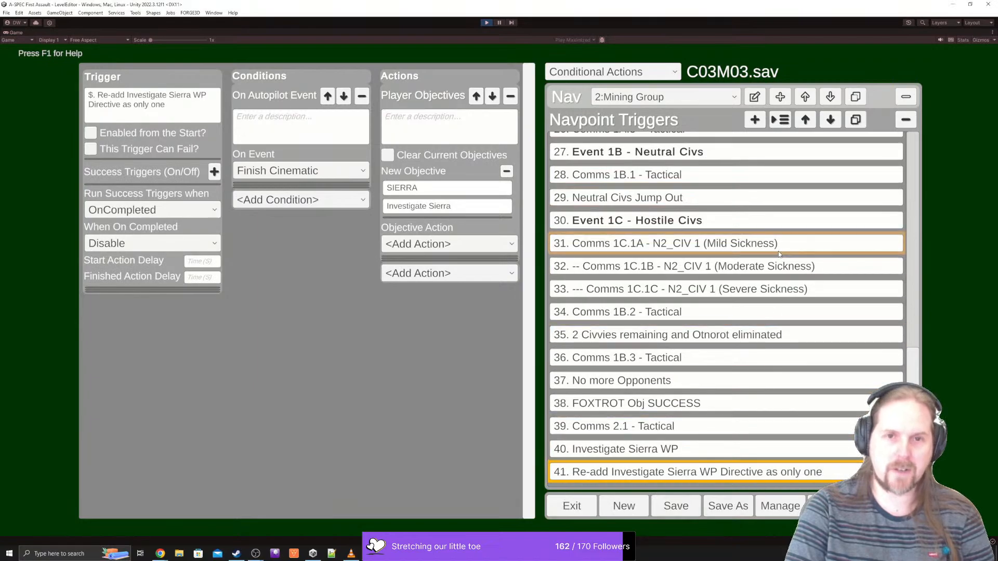
- Go back to navpoint 3:AWACS POI and show its Placement items
click(628, 100)
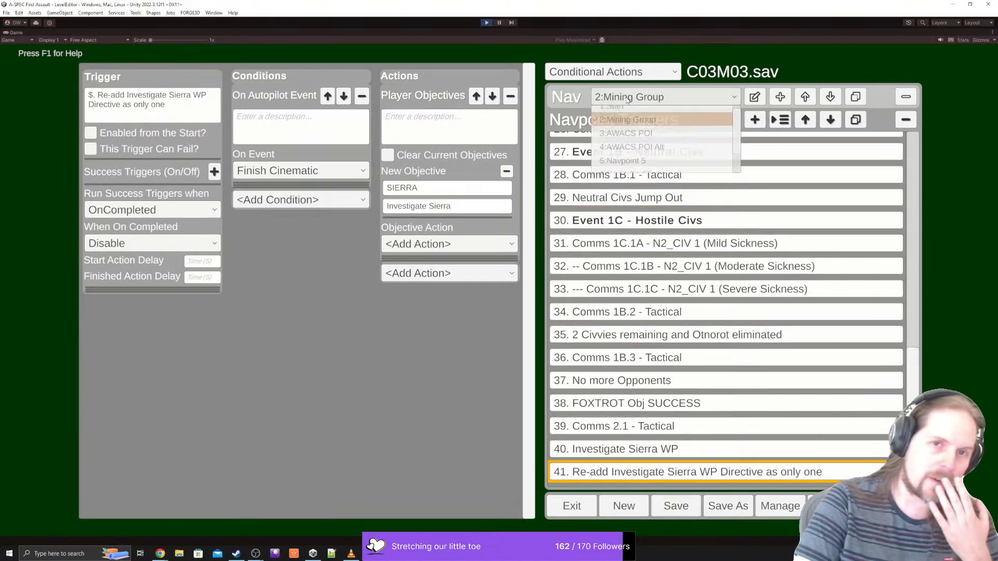
click(636, 134)
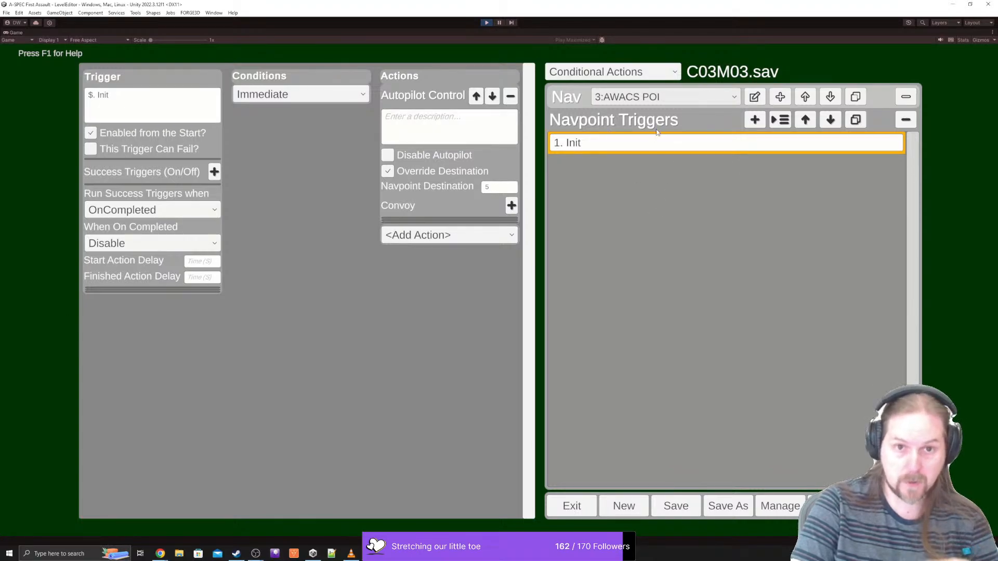
click(664, 98)
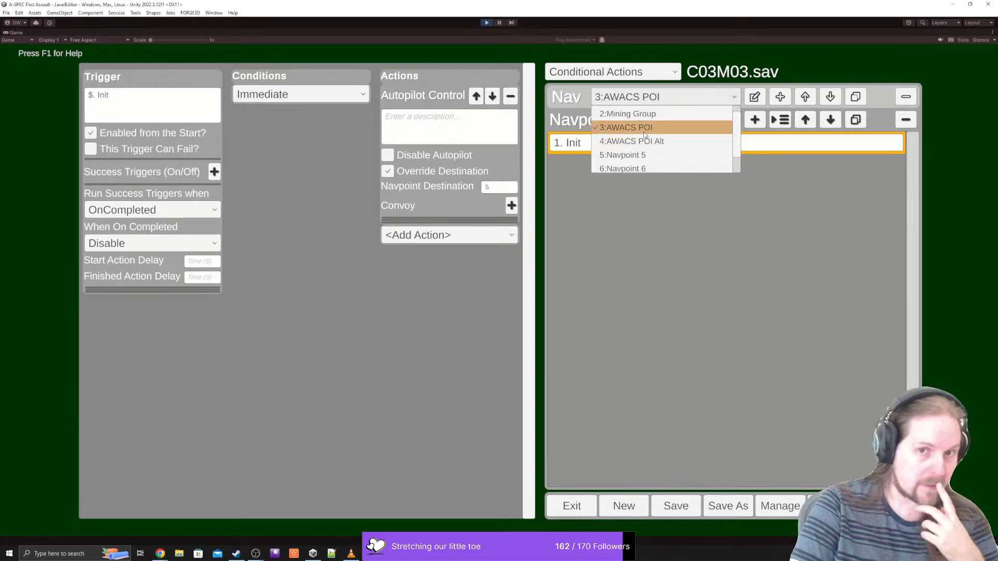
click(643, 132)
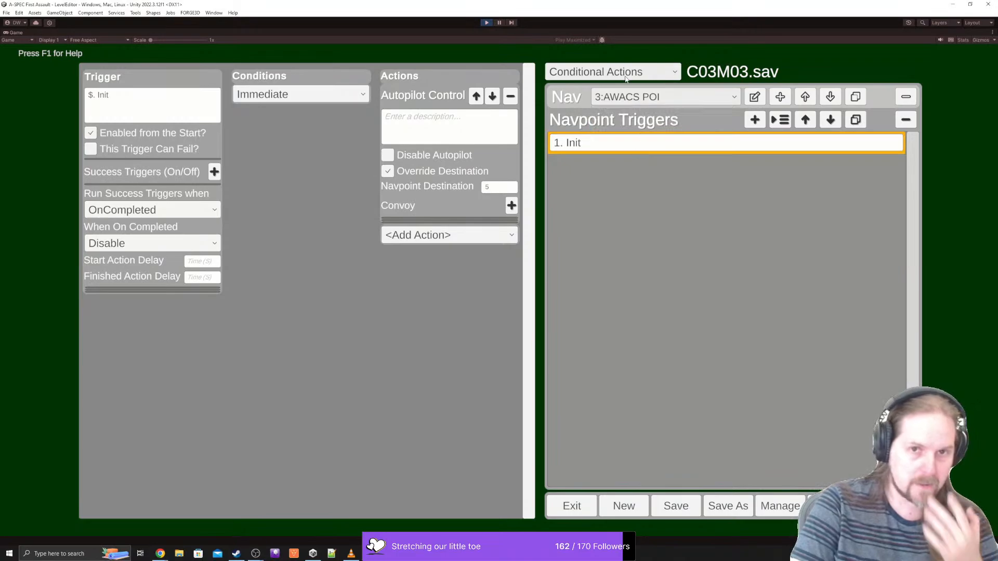
click(598, 72)
click(572, 105)
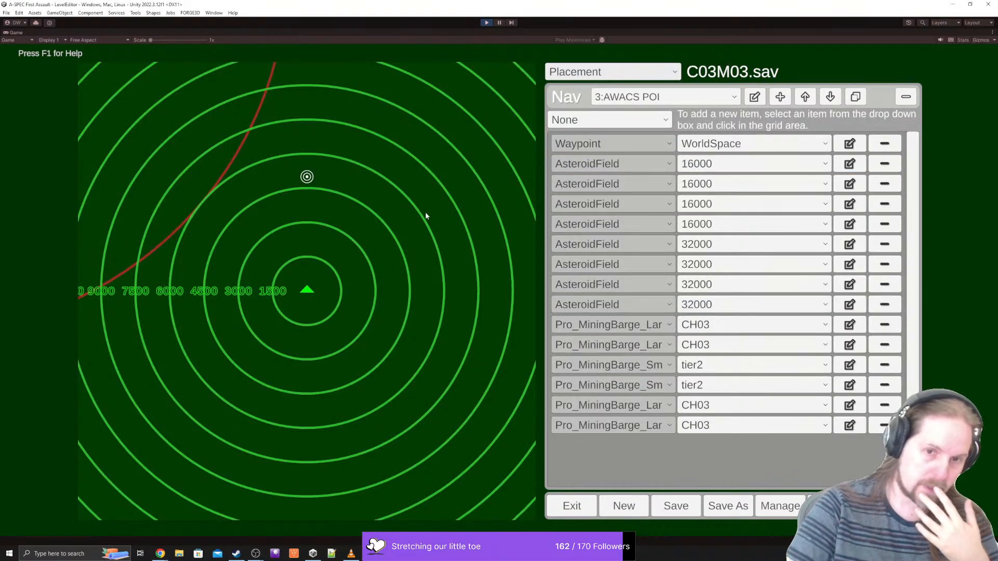
- Inspect the placement settings of the first small mining barge in the list, then collapse them
click(850, 384)
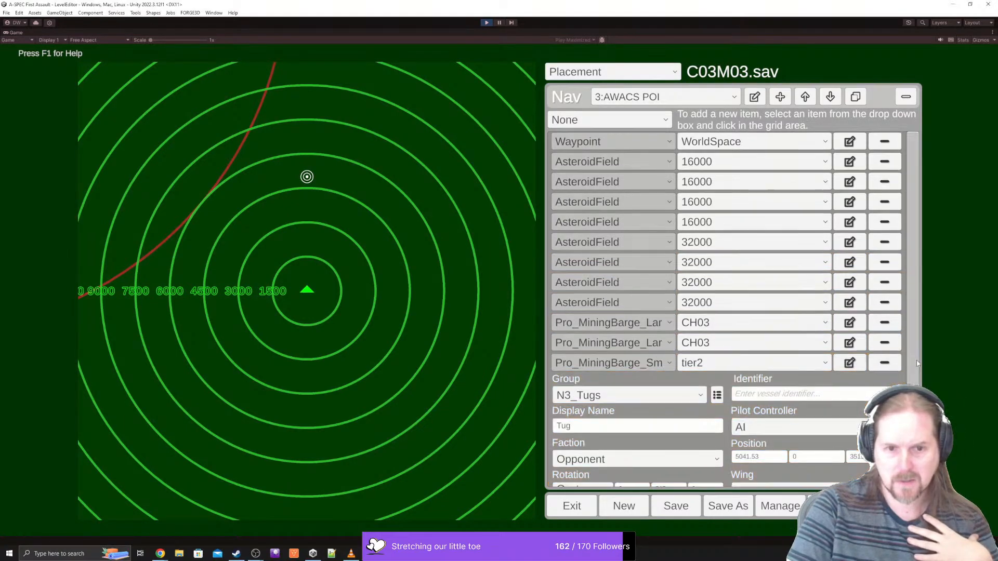
scroll(918, 364, down, 3)
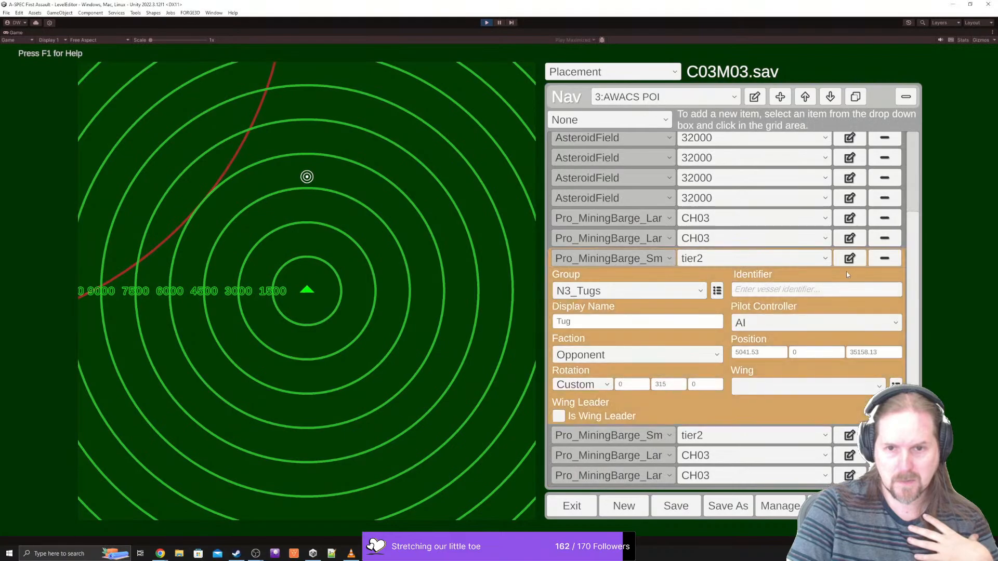
click(849, 260)
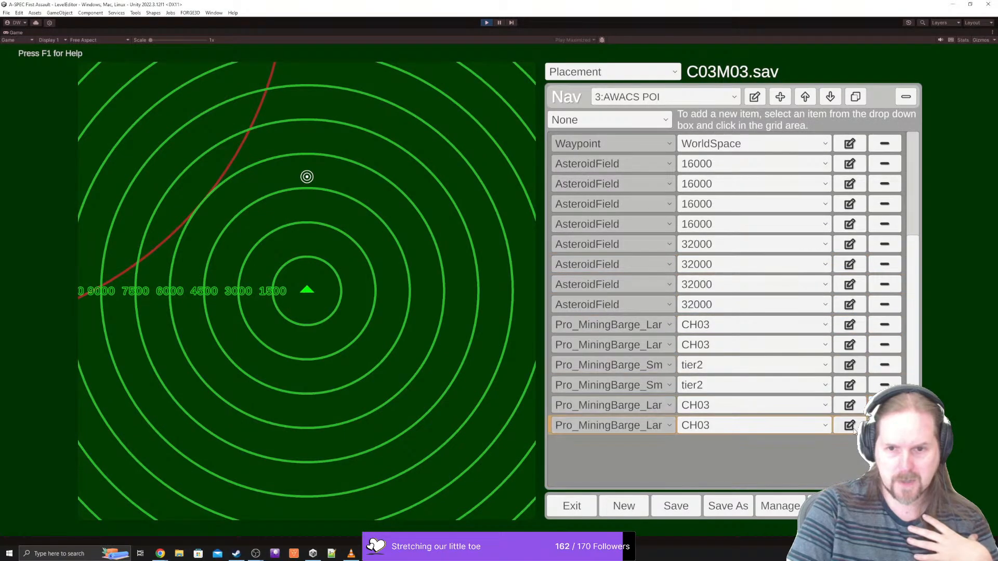
- Inspect the placement settings of the large and small mining barges at navpoint 3:AWACS POI, then collapse them
click(849, 405)
scroll(849, 405, down, 3)
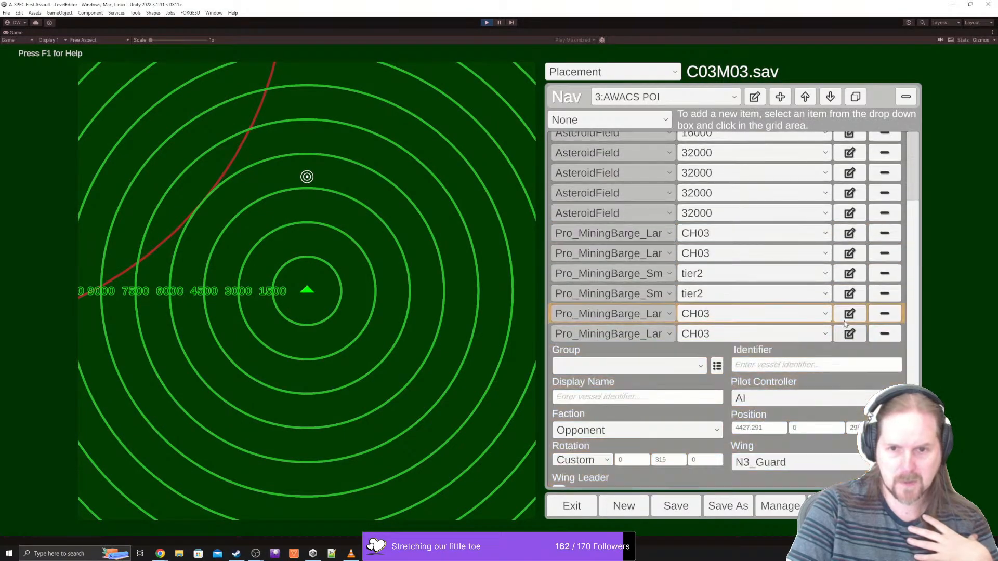
click(850, 294)
click(849, 275)
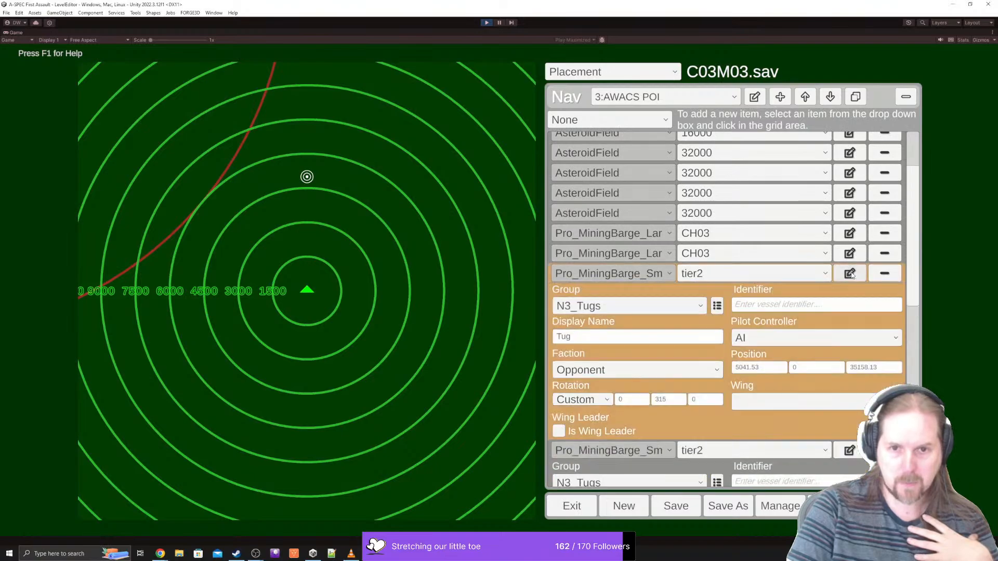
click(849, 256)
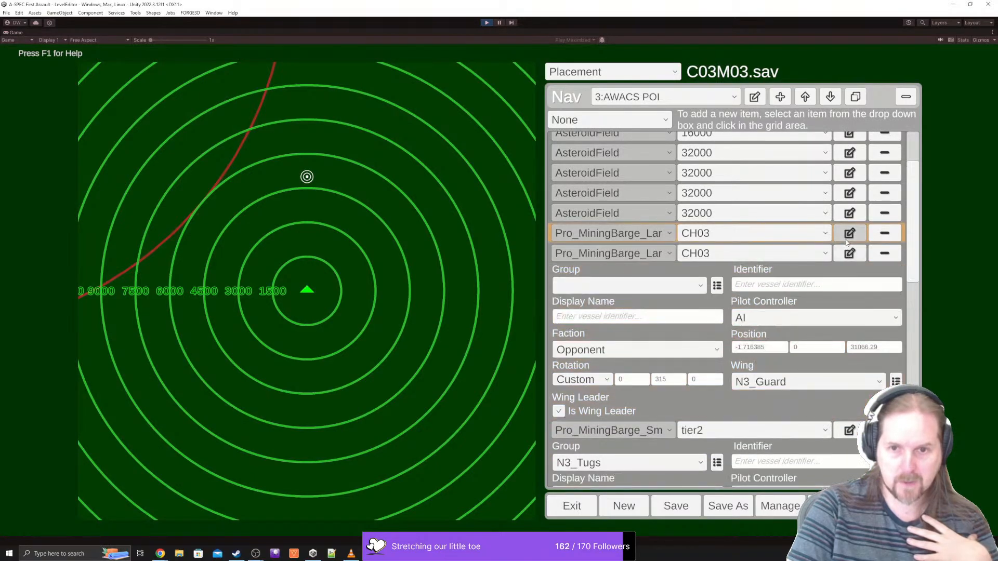
click(848, 235)
click(848, 238)
click(848, 254)
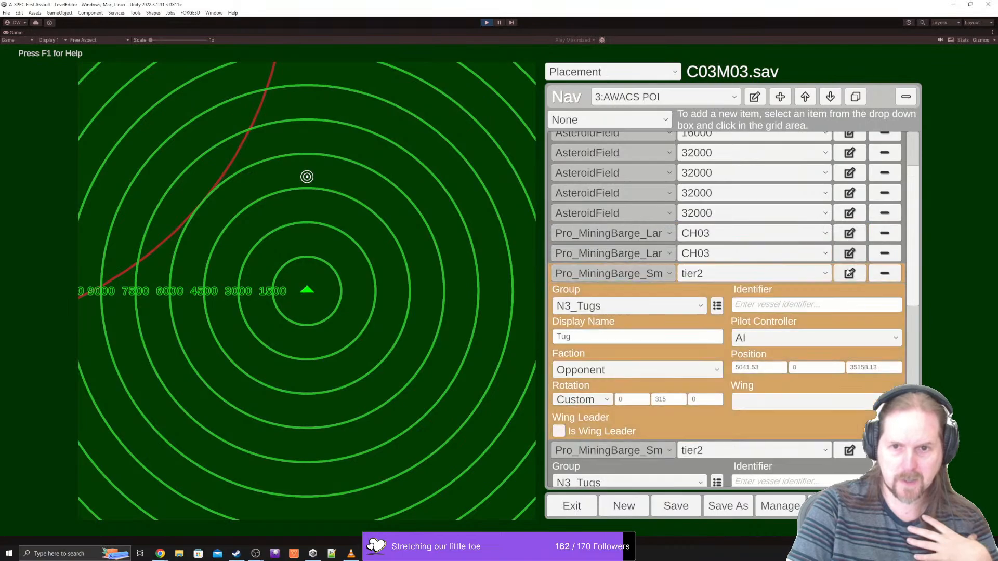
click(849, 274)
click(849, 293)
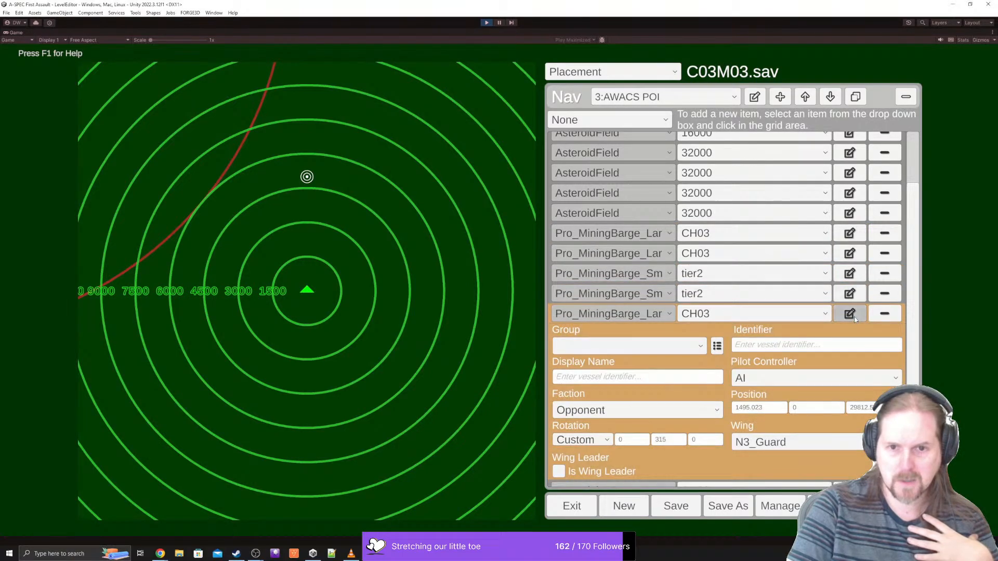
click(849, 314)
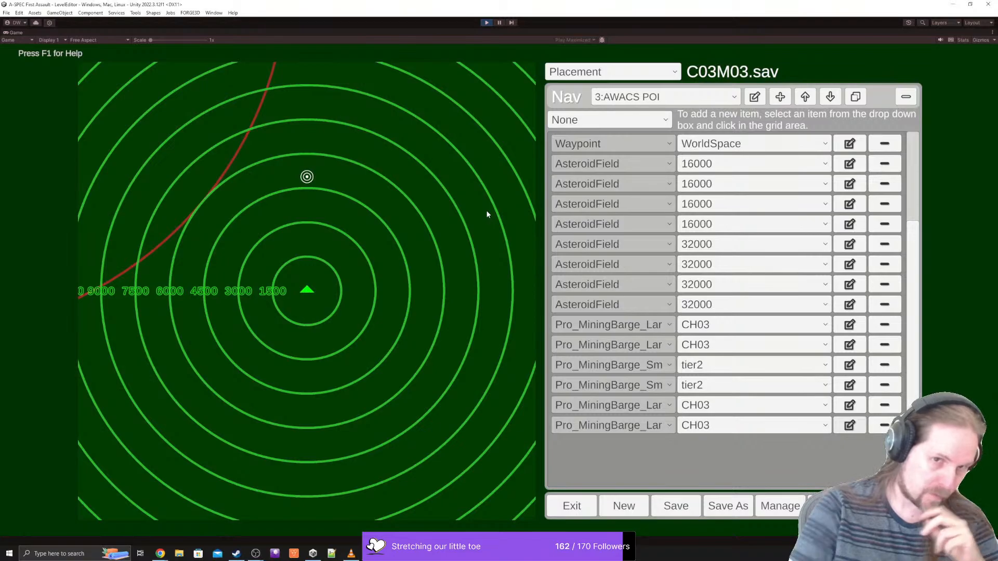
key(w)
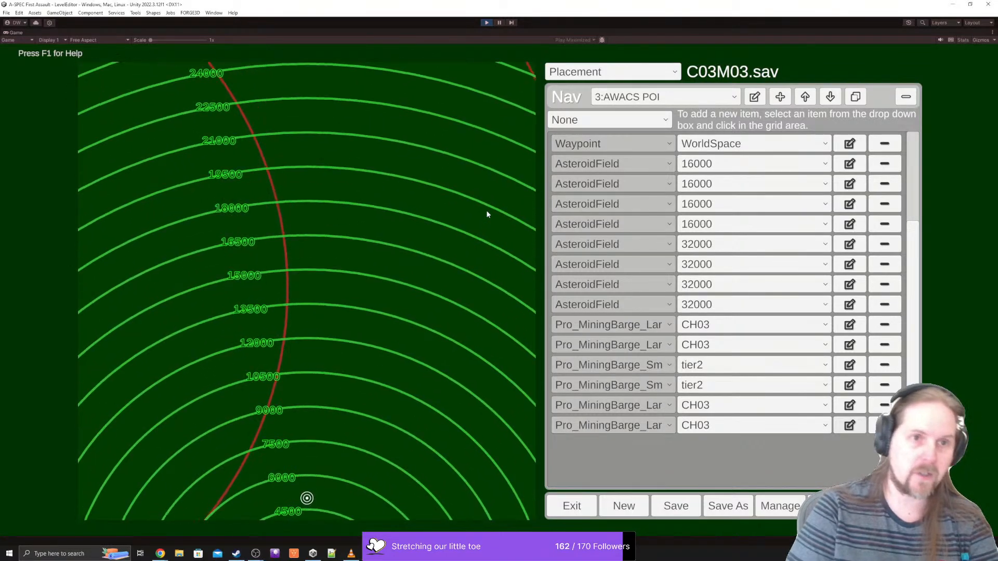
key(d)
key(s)
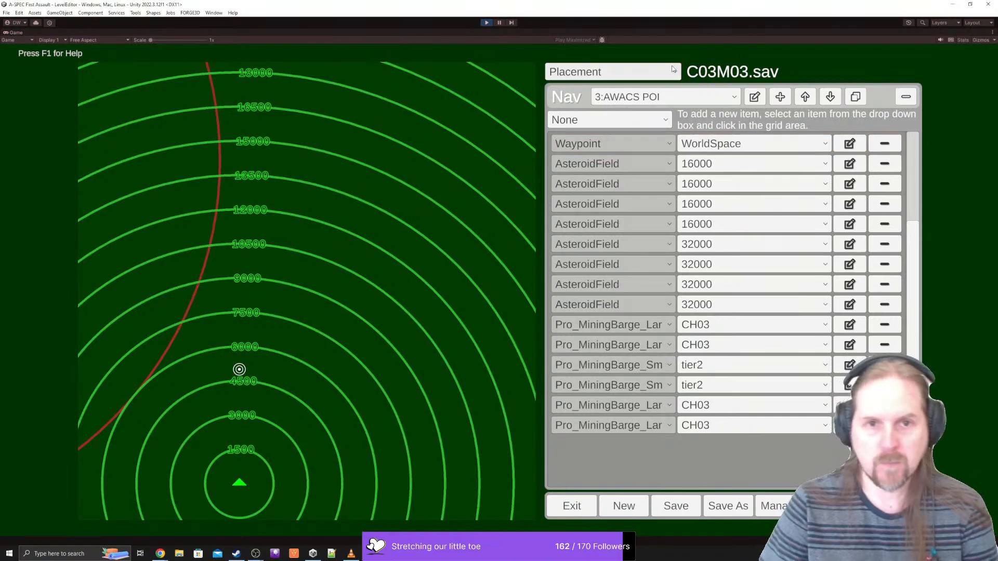
- Look at the Conditional Actions of navpoint 3:AWACS POI, and display its Modular Backgrounds settings
click(673, 71)
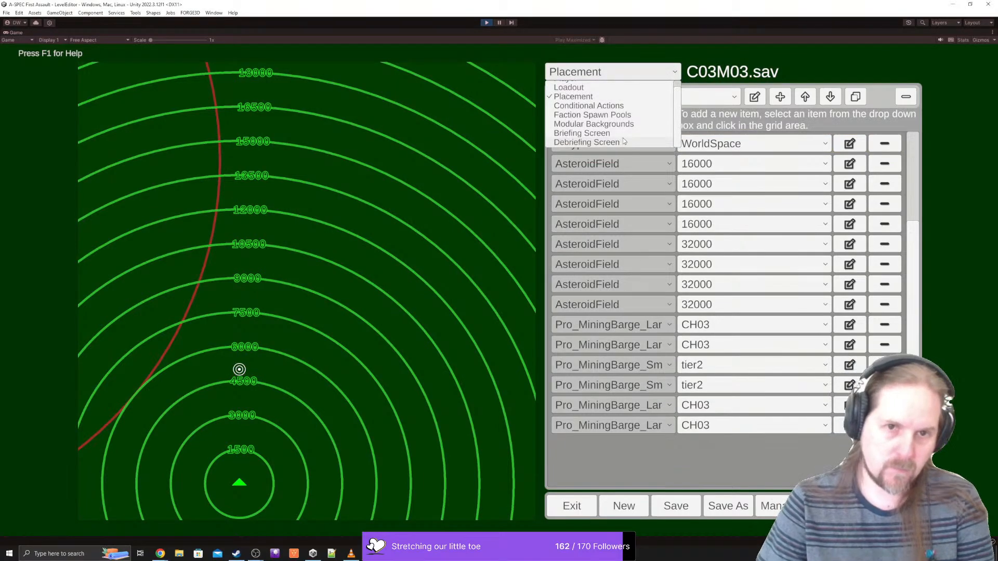
click(608, 106)
click(609, 73)
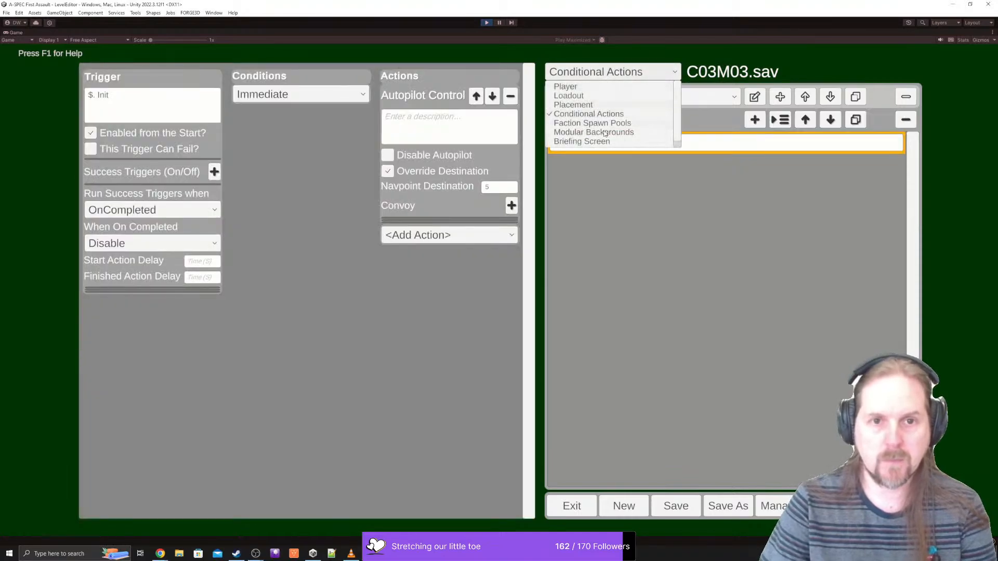
click(590, 124)
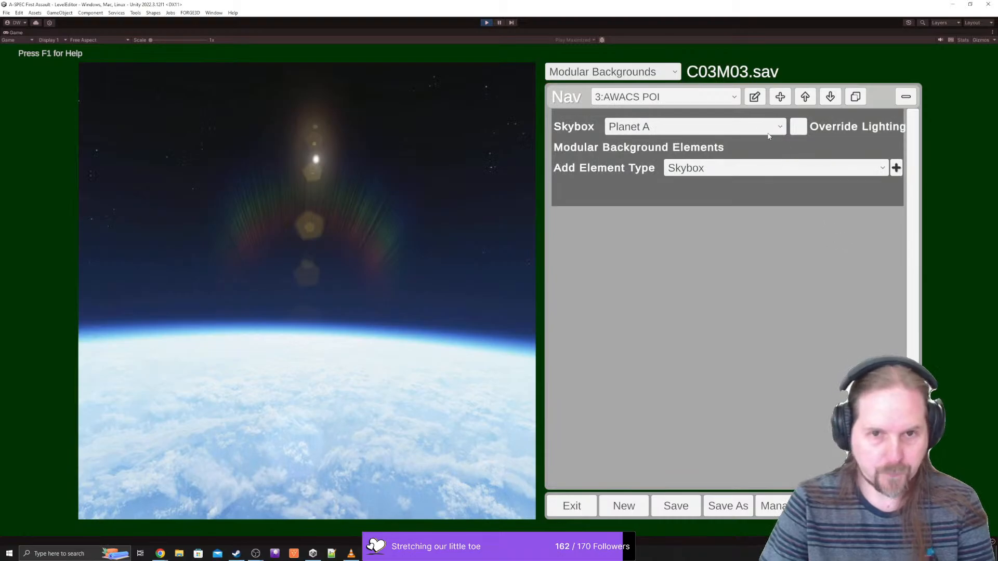
- Compare the skybox settings of navpoints 4:AWACS POI Alt, 3:AWACS POI and 2:Mining Group, ending on 3:AWACS POI
click(660, 100)
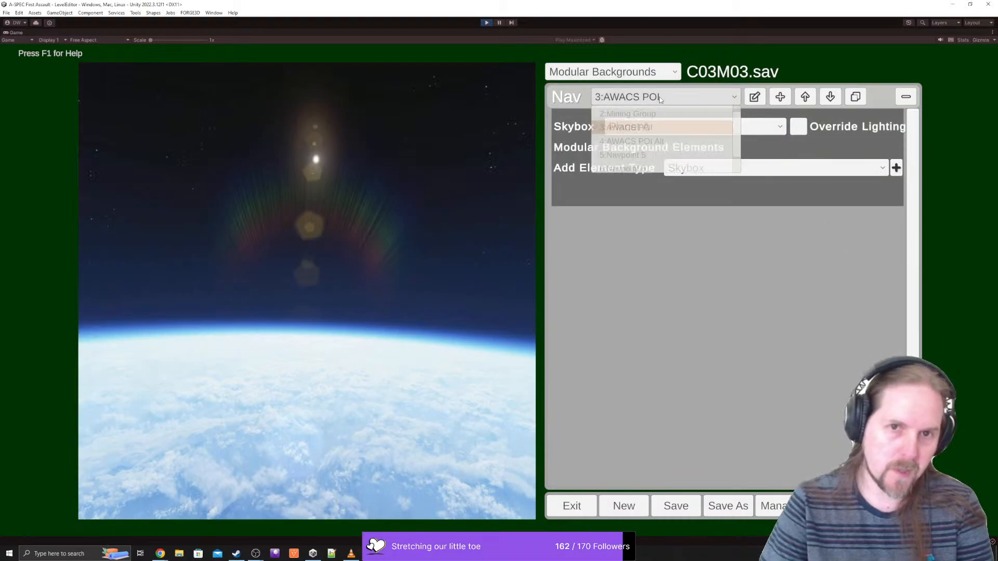
click(626, 141)
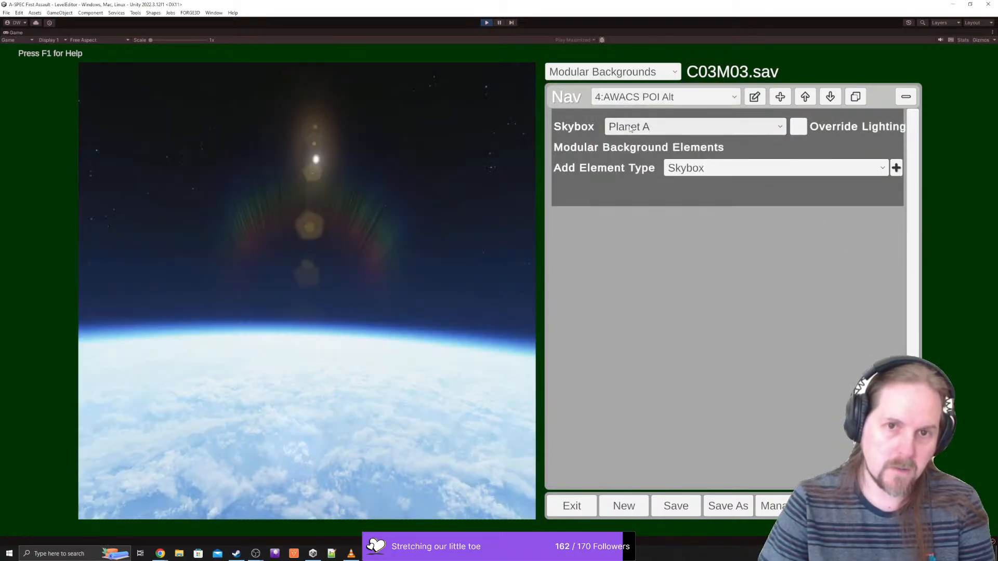
click(651, 98)
click(626, 128)
click(653, 98)
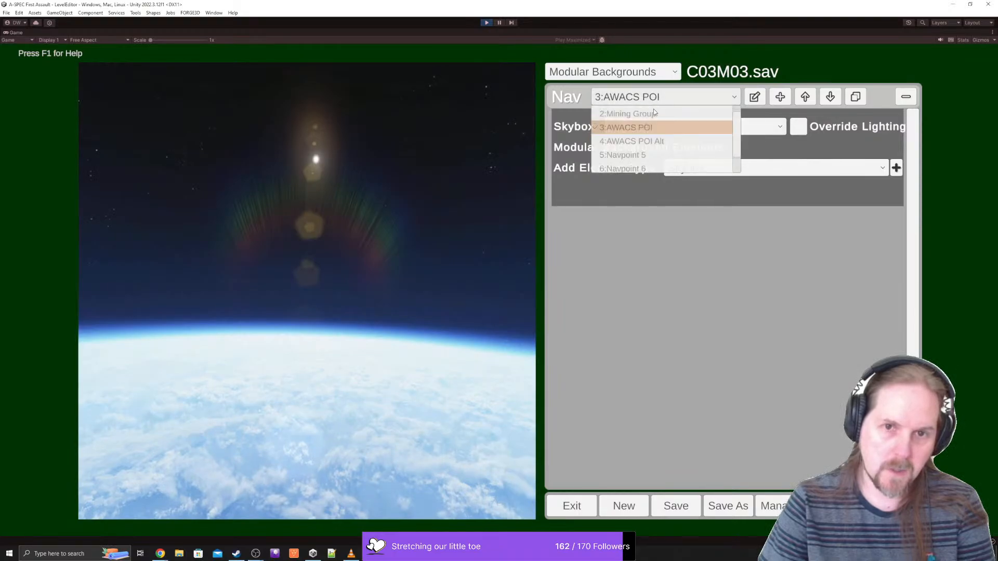
scroll(653, 120, up, 1)
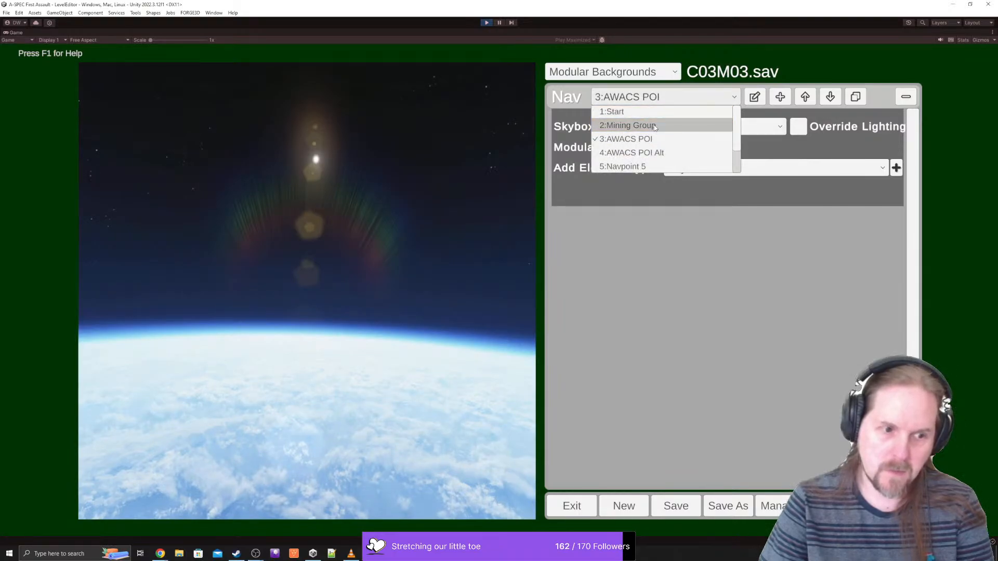
click(652, 126)
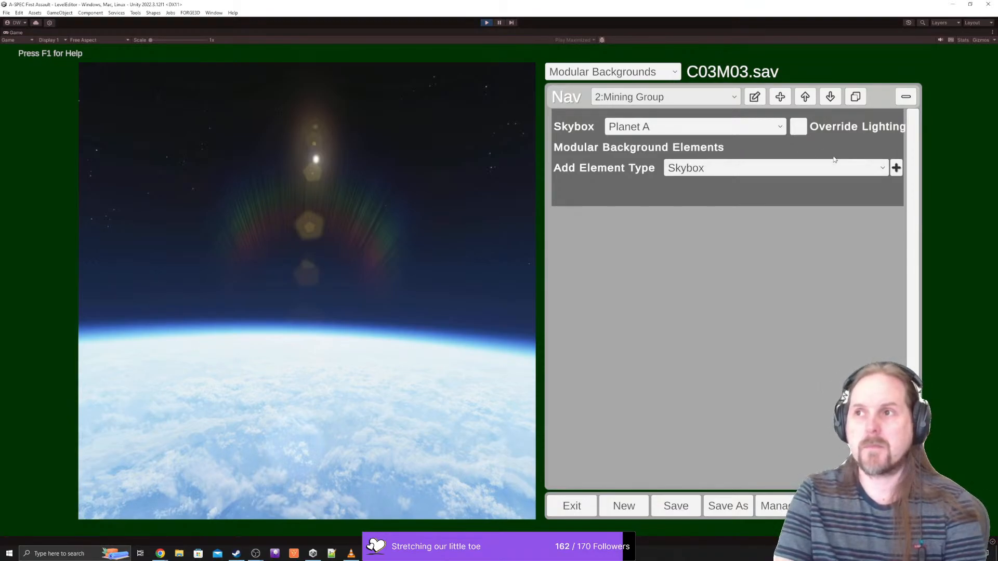
click(640, 97)
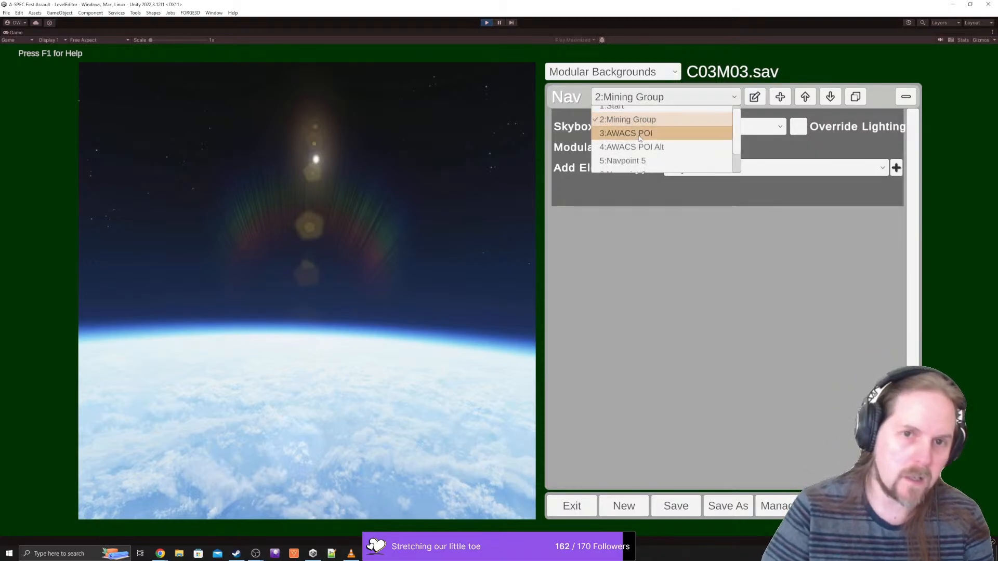
click(642, 133)
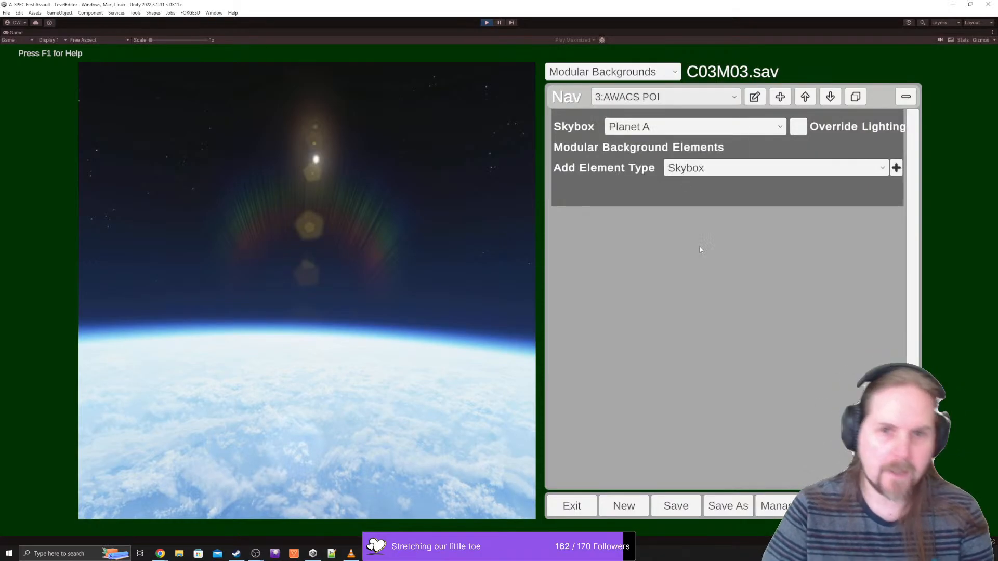
- Return to the Conditional Actions of 3:AWACS POI and change the Init trigger's description to "$. Enable Autopilot to WP 5"
click(609, 74)
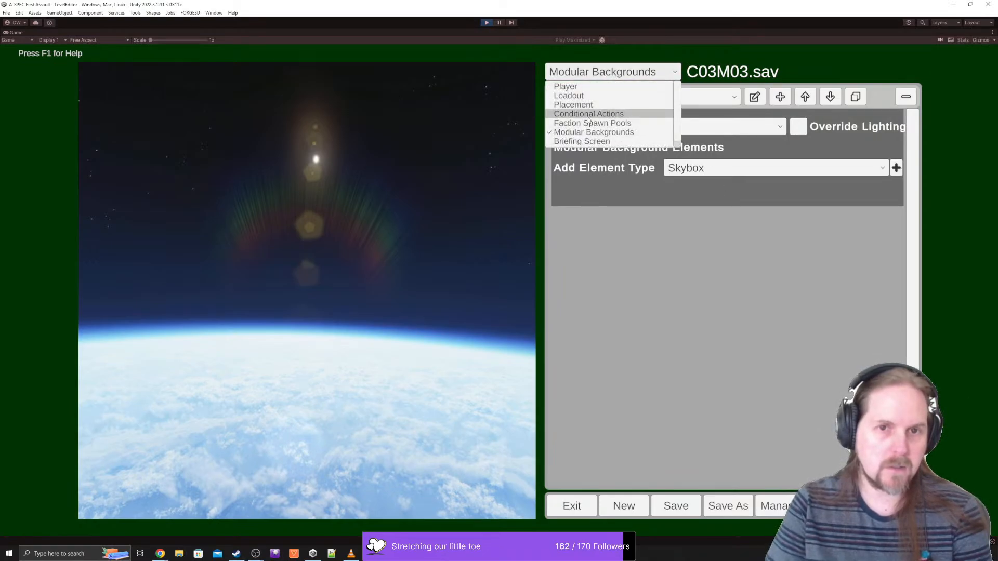
click(589, 115)
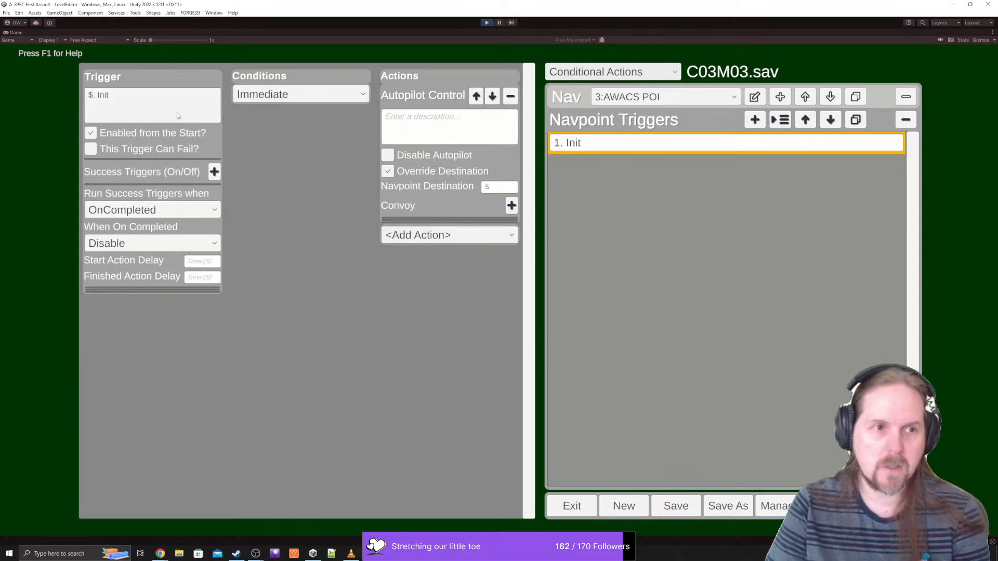
click(167, 100)
click(166, 99)
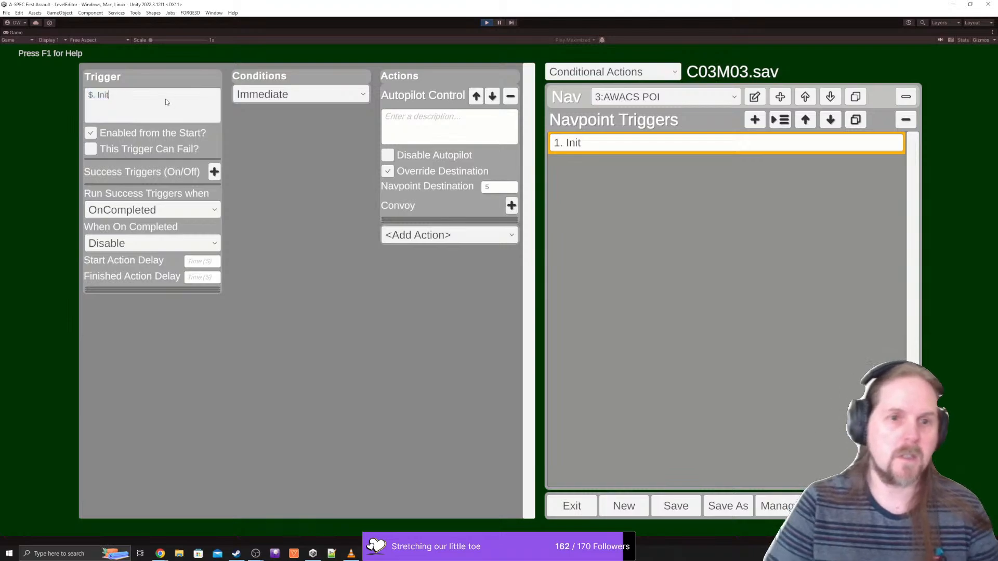
key(BackSpace)
key(BackSpace)
key(BackSpace)
key(BackSpace)
text(En)
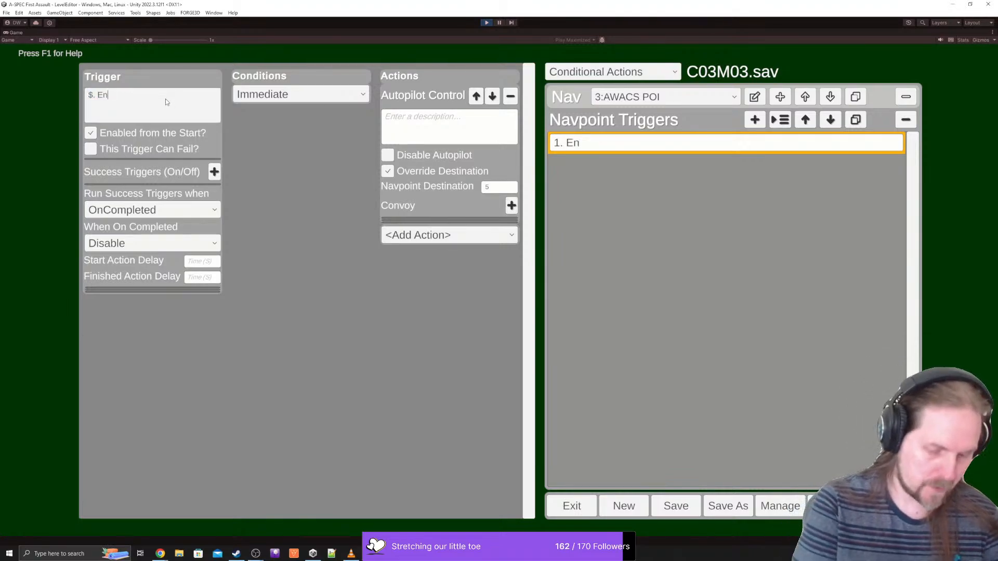
text(able Autopi)
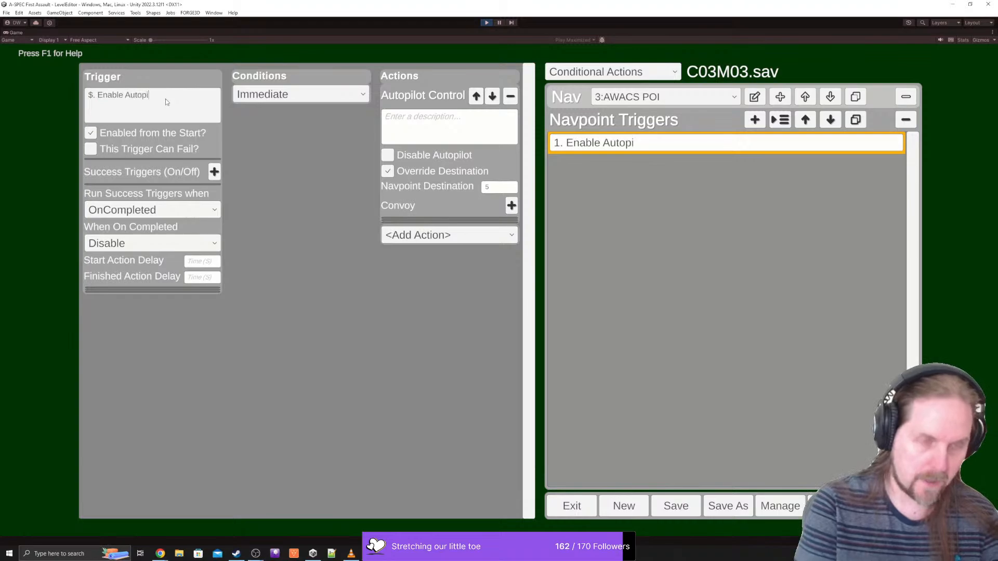
text(lot)
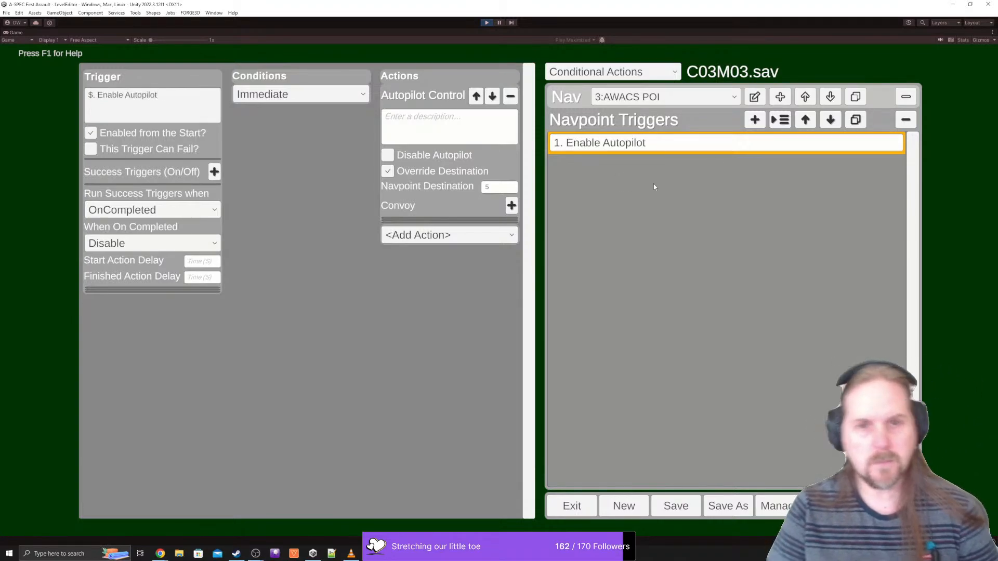
text( to WP 5)
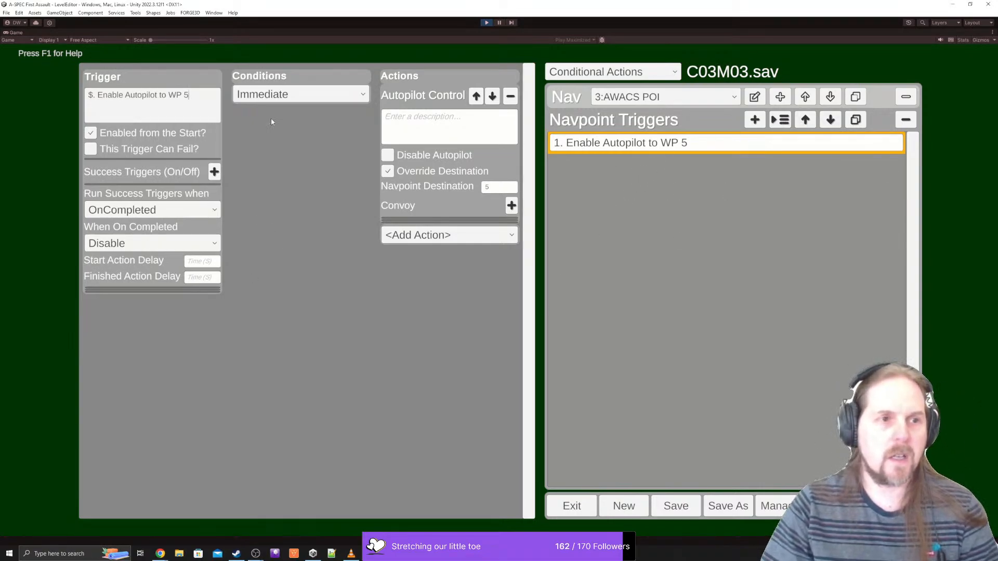
- Add a new navpoint trigger described "$. Init" and place it above the Enable Autopilot to WP 5 trigger
click(759, 120)
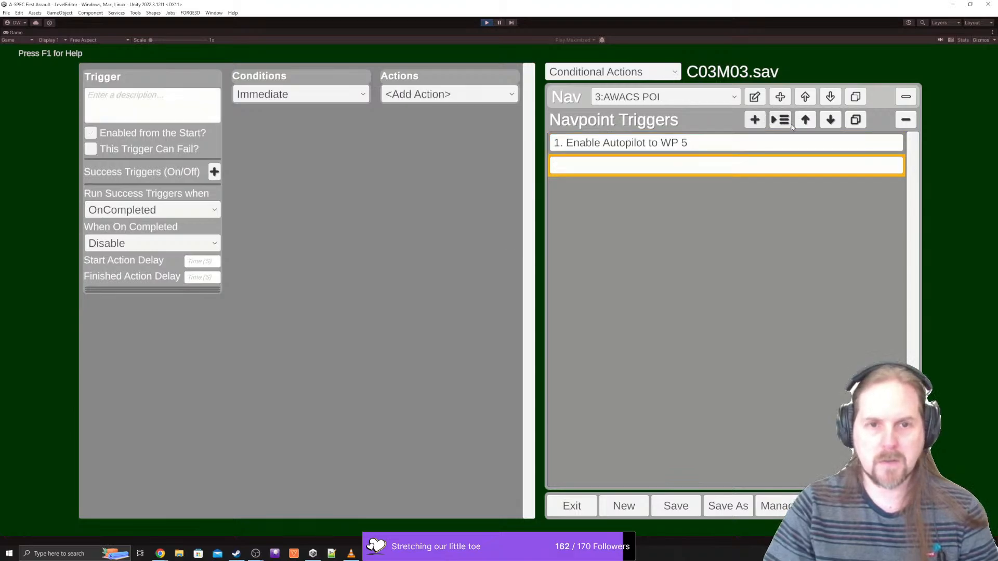
click(805, 120)
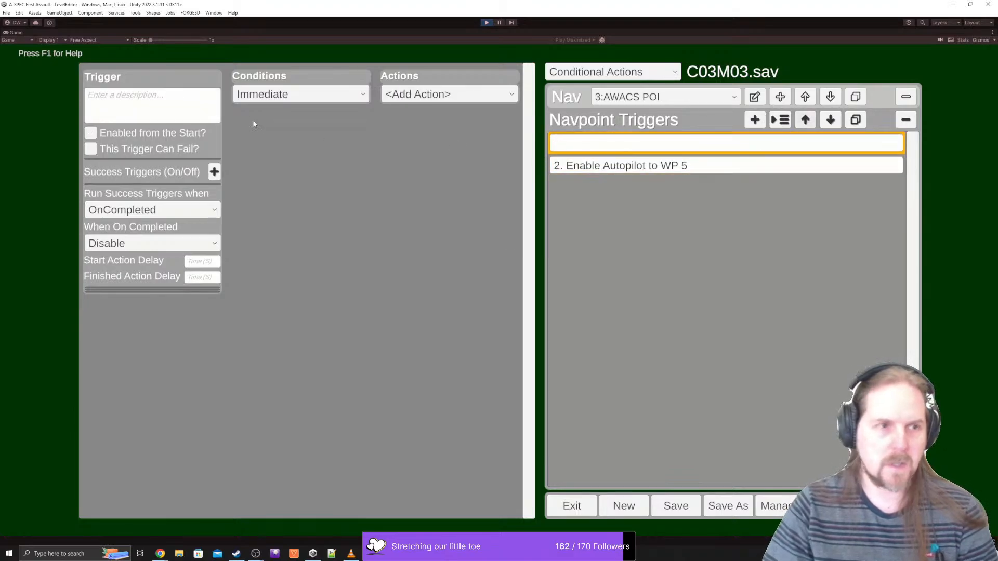
click(171, 116)
text($. )
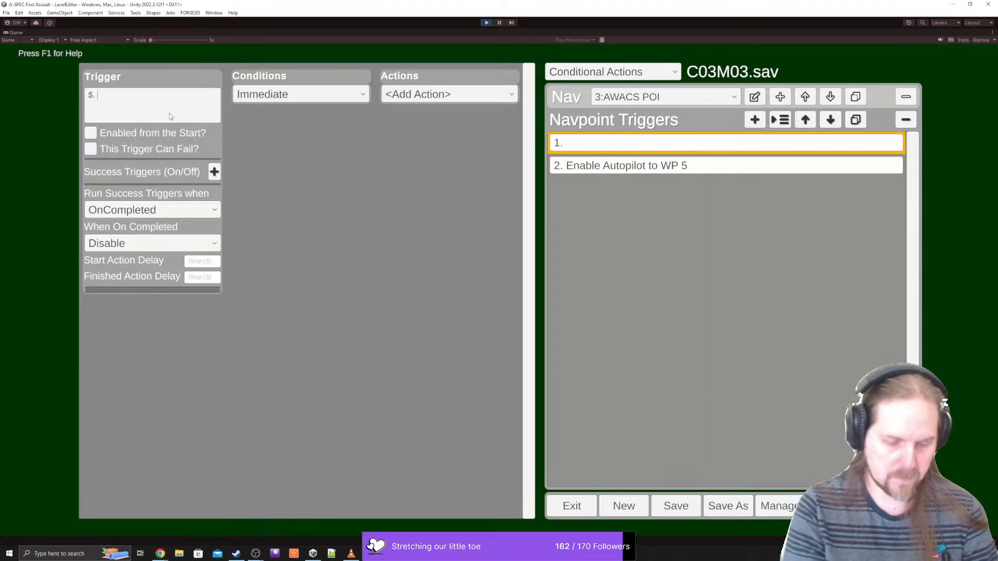
text(Init)
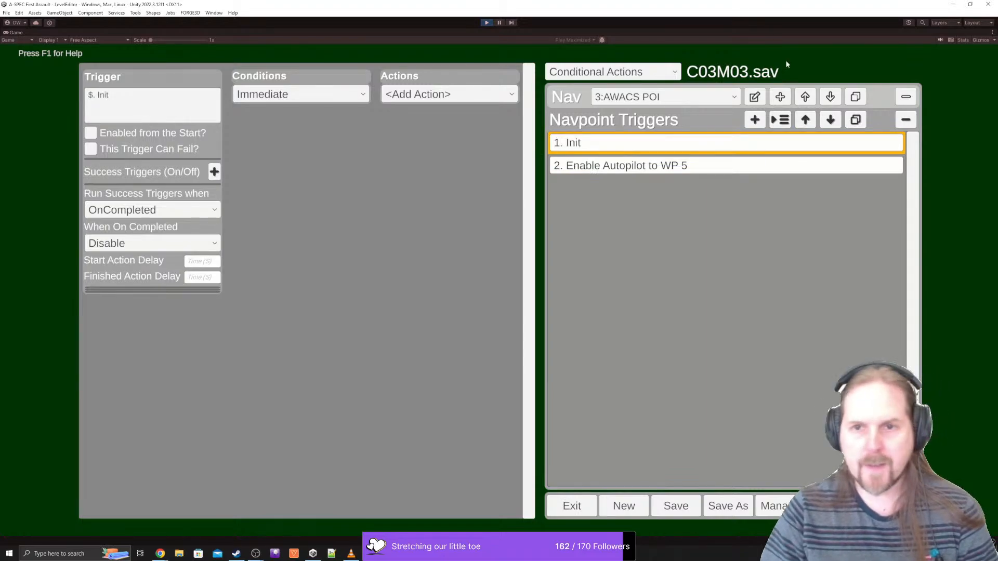
- Duplicate the Init trigger and change the copy's description to "$. Comms - Tactical"
click(855, 120)
click(141, 110)
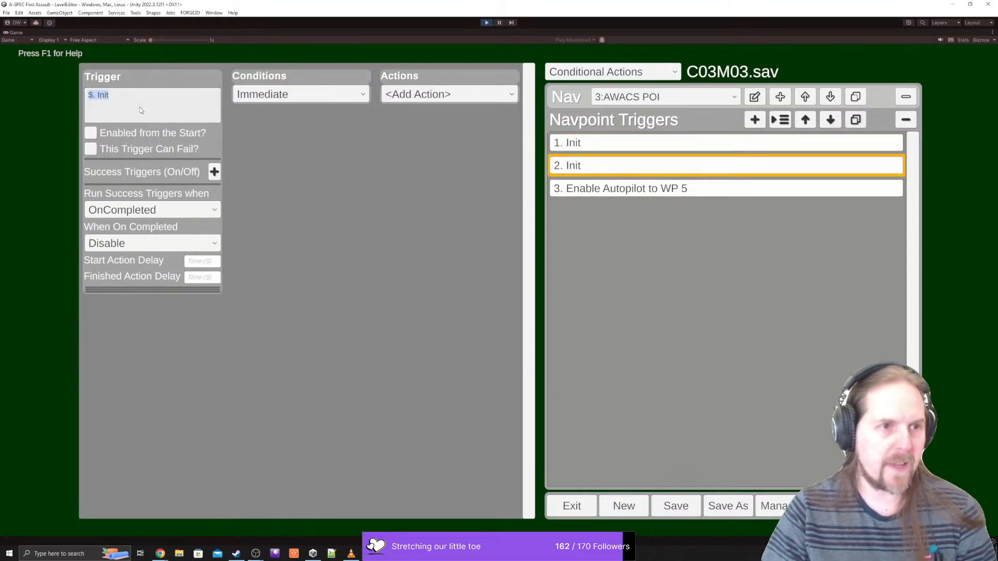
click(140, 111)
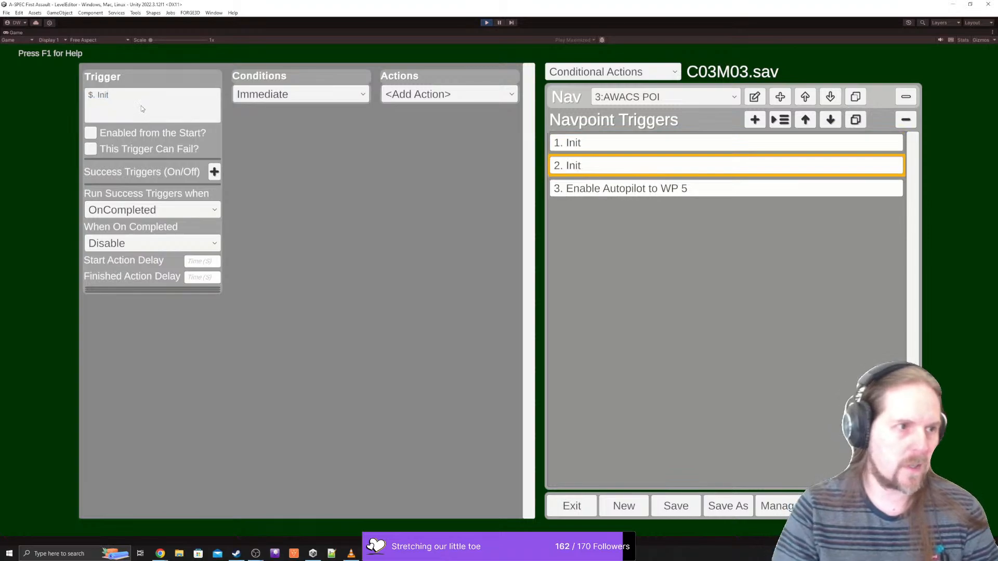
double_click(141, 105)
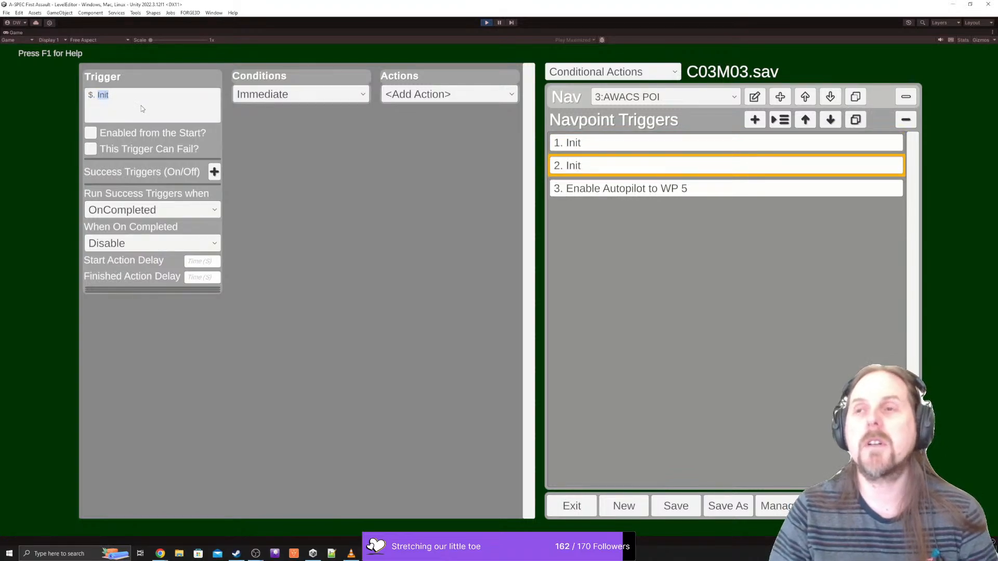
text(Comms)
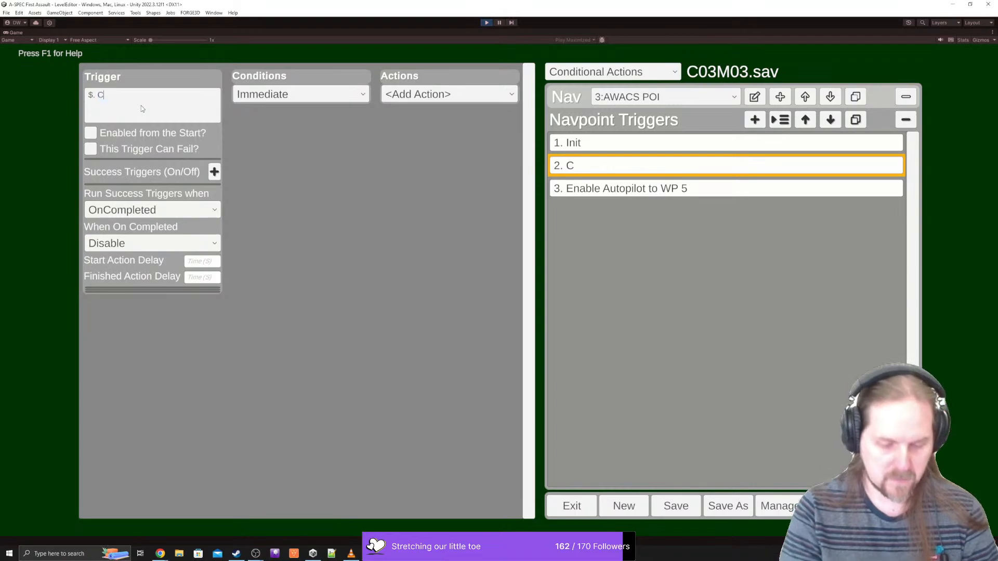
text( - Tactical)
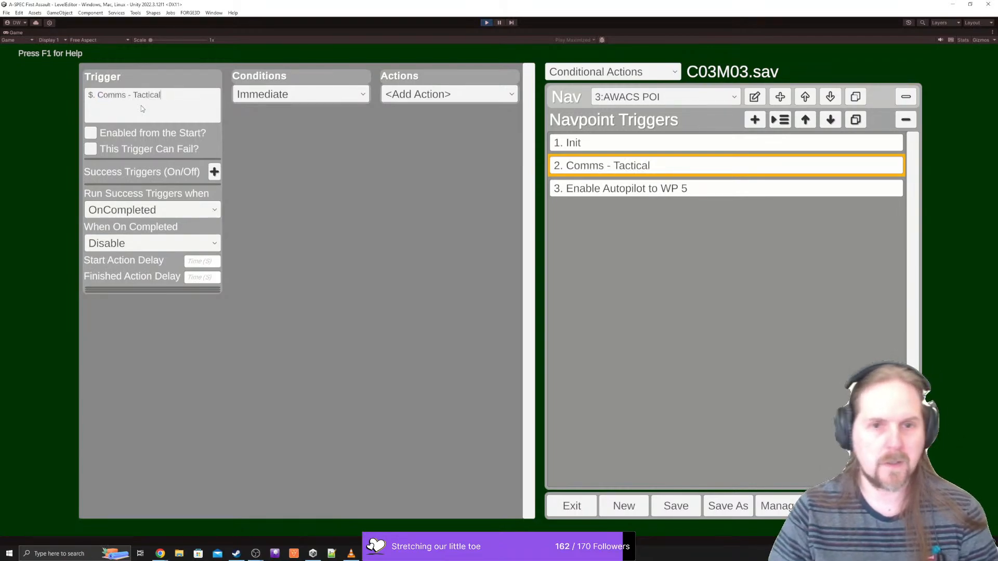
- Add a Player Received Transmission action to the Comms - Tactical trigger with the override sender display name "Tactical Officer"
click(465, 99)
scroll(491, 146, down, 4)
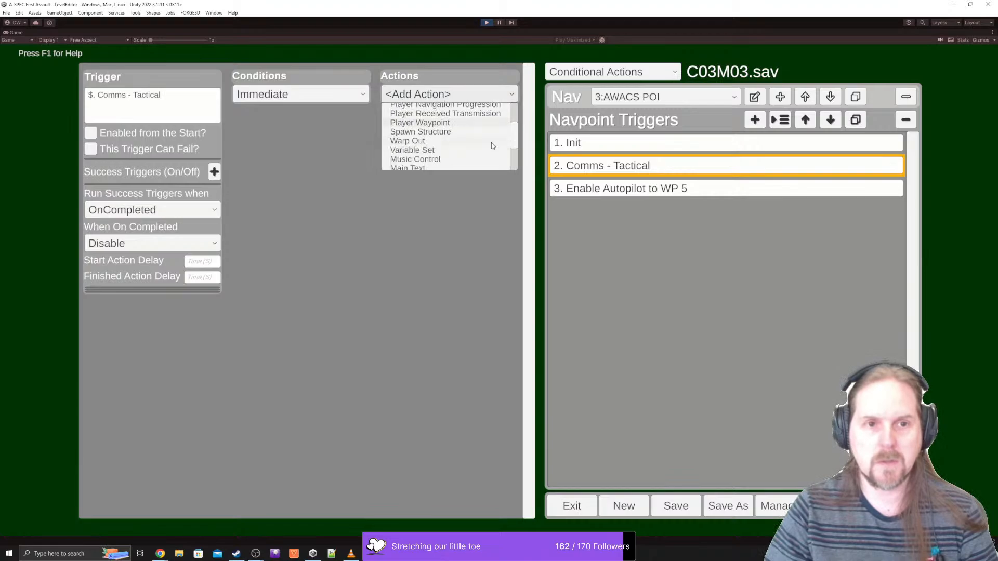
scroll(491, 142, up, 2)
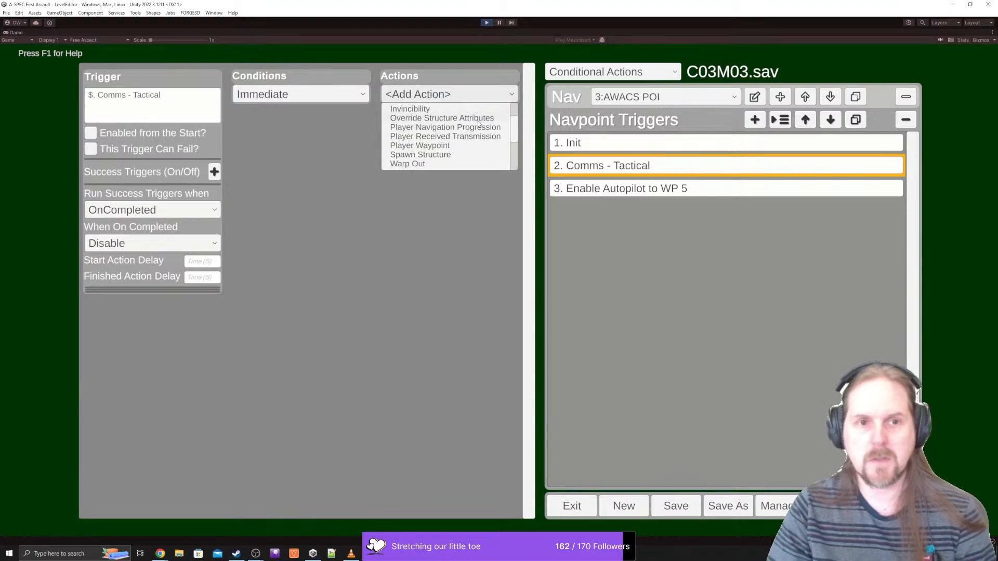
scroll(491, 139, down, 2)
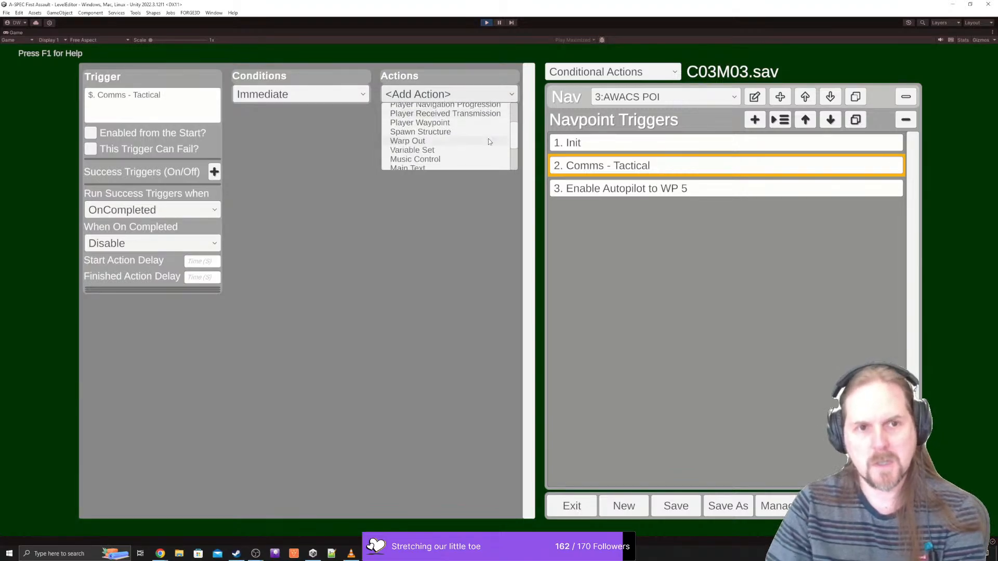
scroll(489, 140, down, 4)
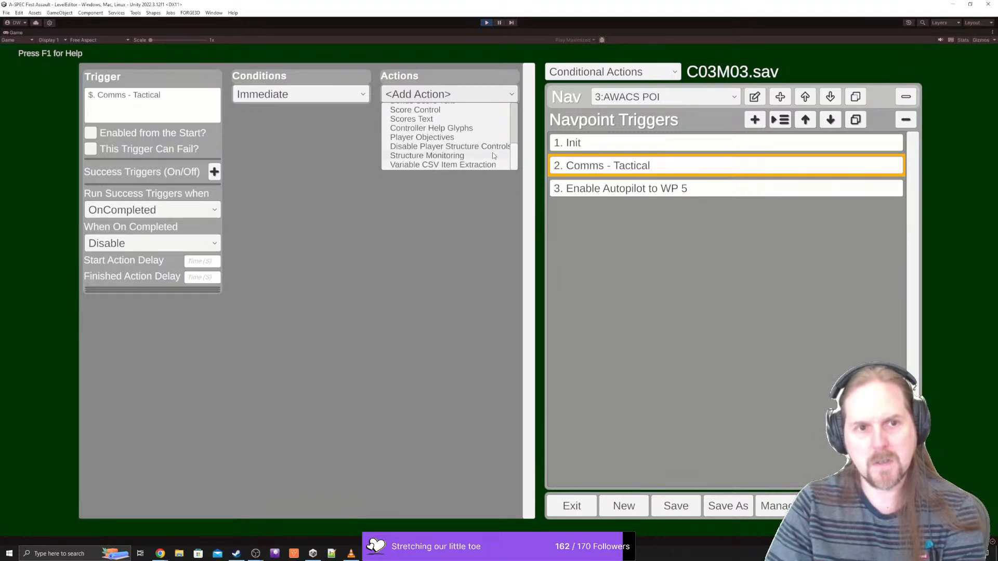
scroll(492, 151, up, 7)
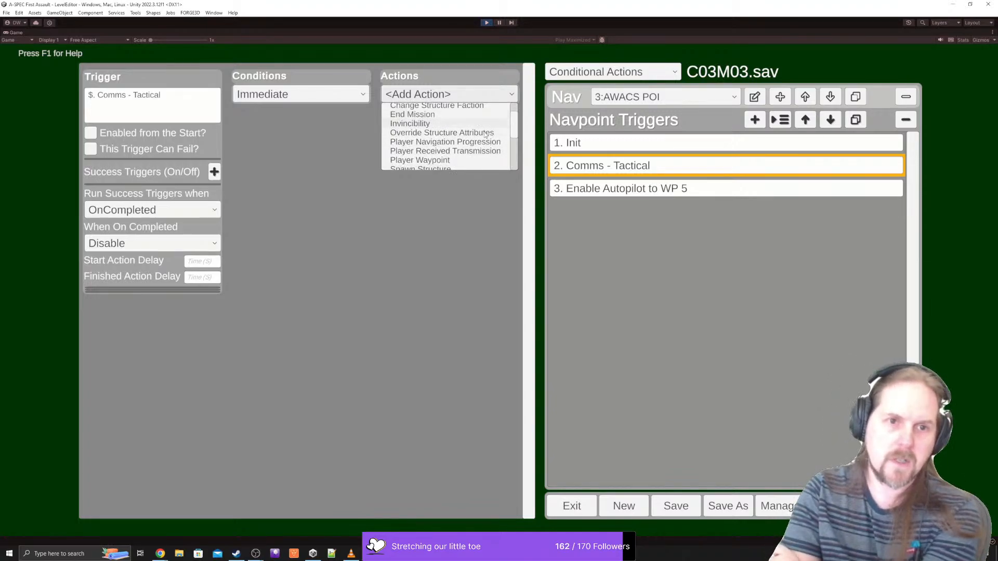
click(477, 151)
click(420, 215)
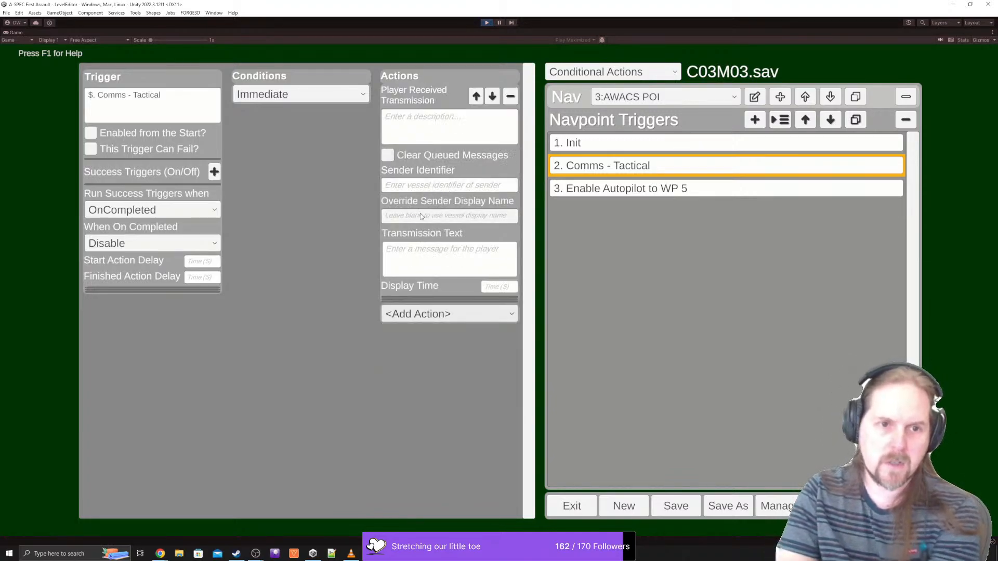
text(Tact)
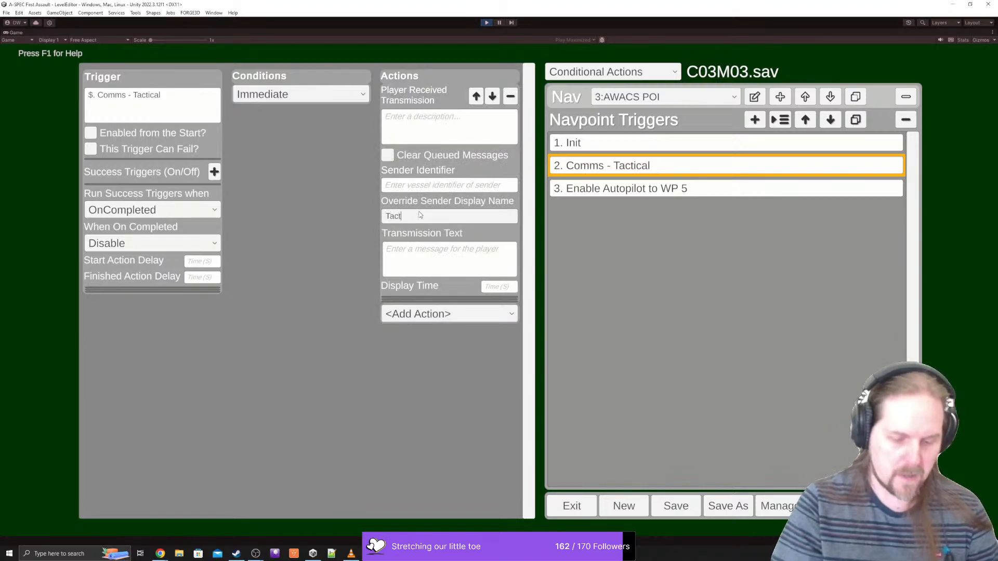
text(ical Officer)
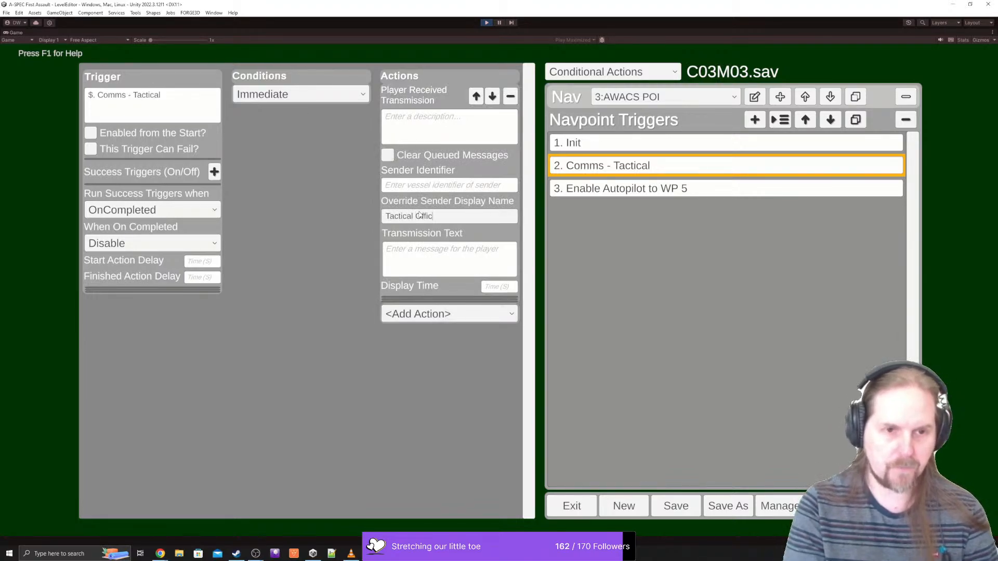
- Enter the transmission text "Theres a large group of Ot'No'Rot forces" for the Tactical Officer's message
click(466, 258)
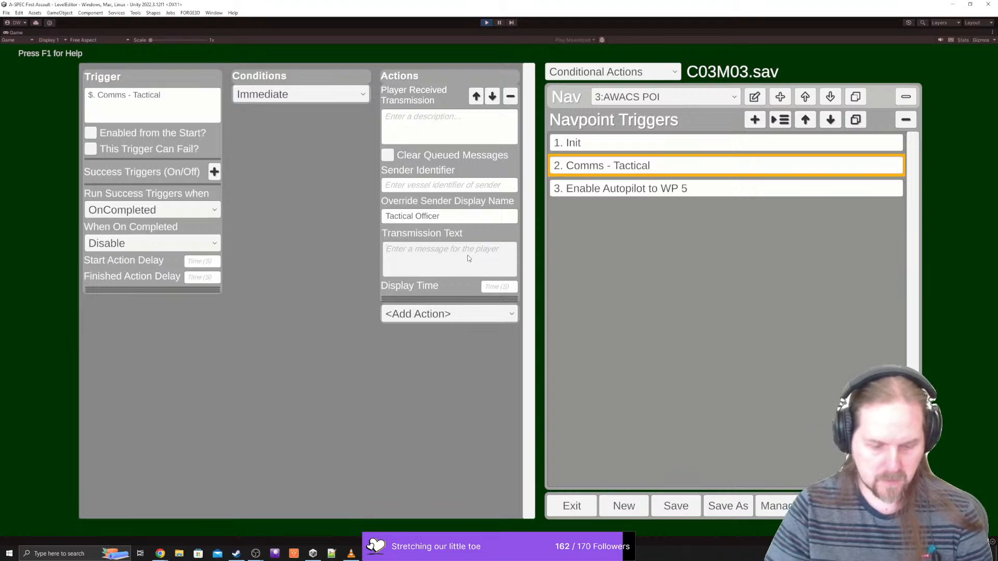
text(There)
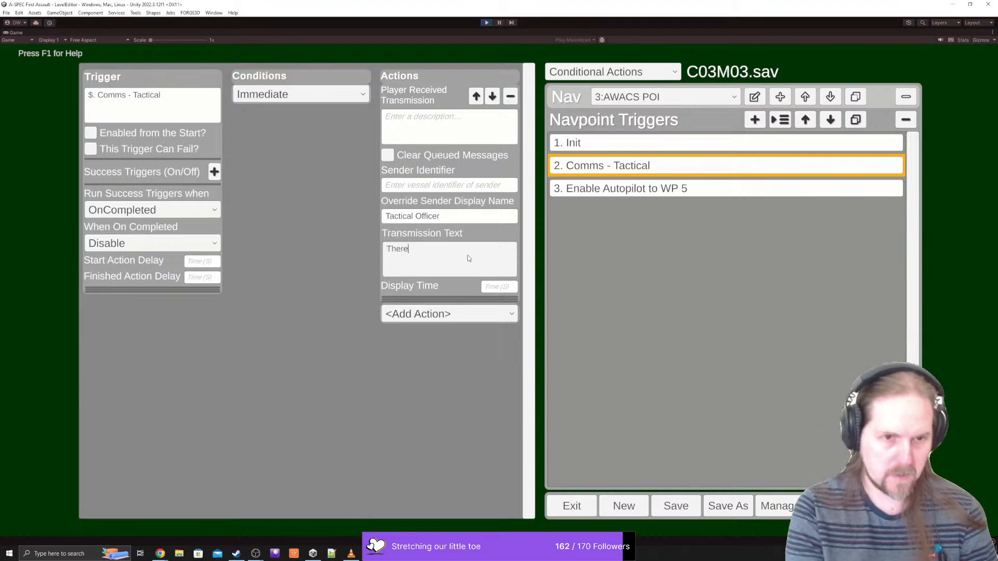
text(s a large group of O)
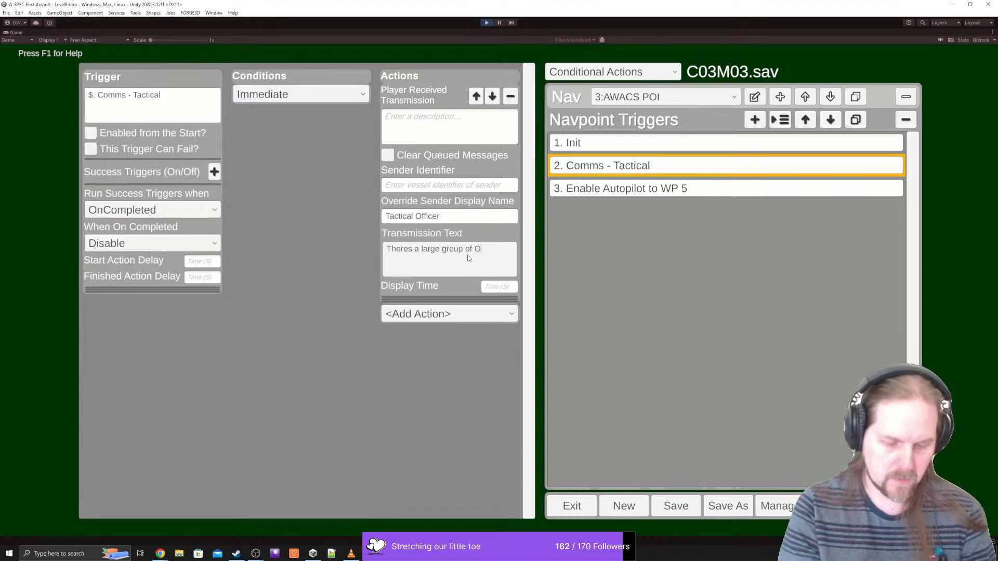
text(t'No)
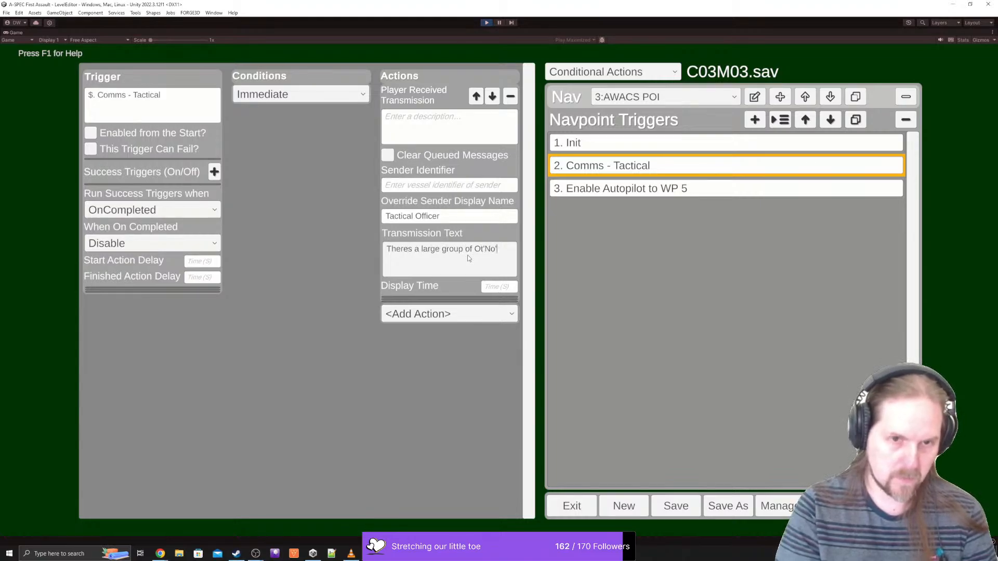
text('Rot forces)
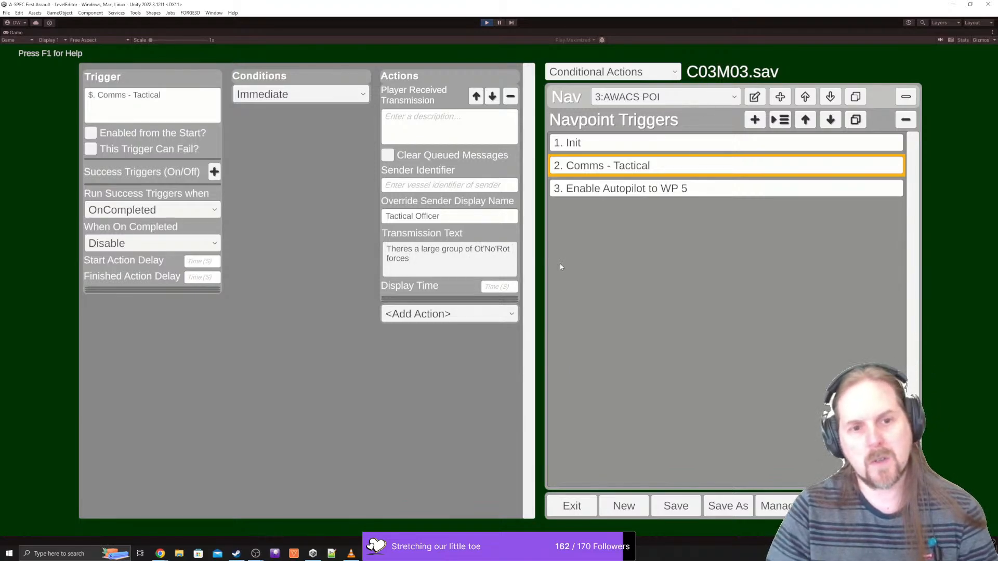
- Change the faction name's spelling in the transmission text to "Ot'no'rot"
key(Delete)
text(n)
key(Right)
key(Right)
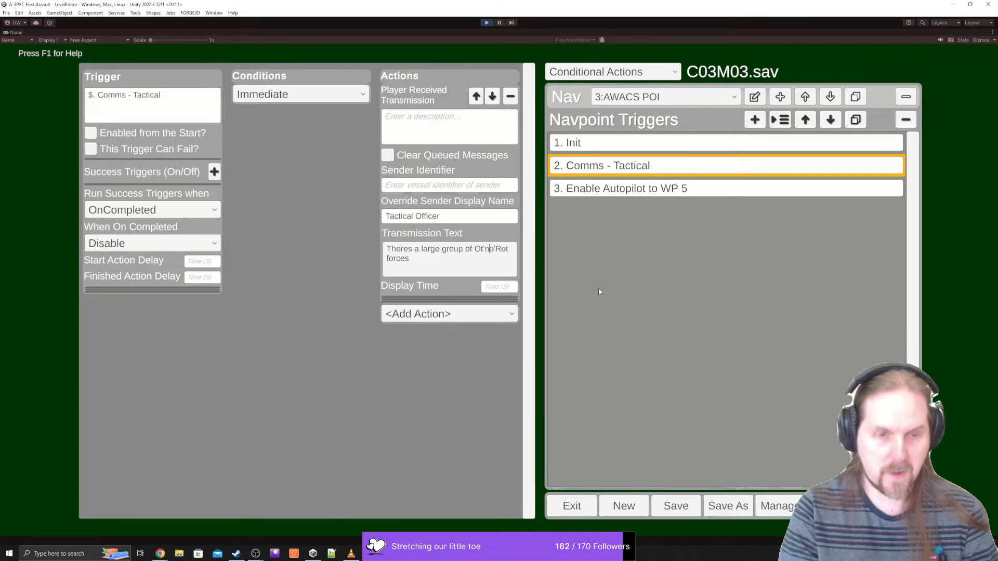
key(Delete)
text(r)
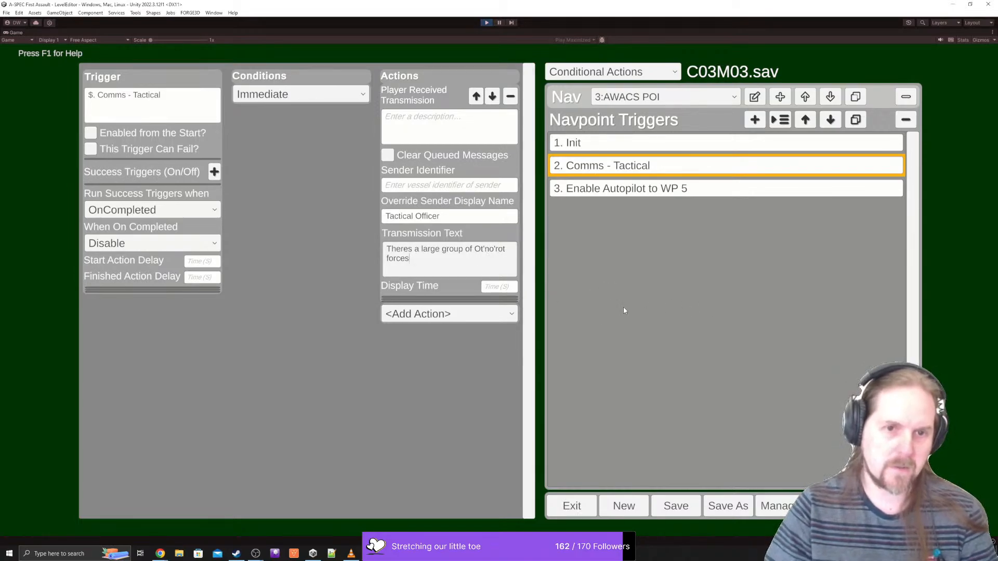
- Examine the comms triggers of navpoint 2:Mining Group for how existing transmissions spell the faction name
click(670, 97)
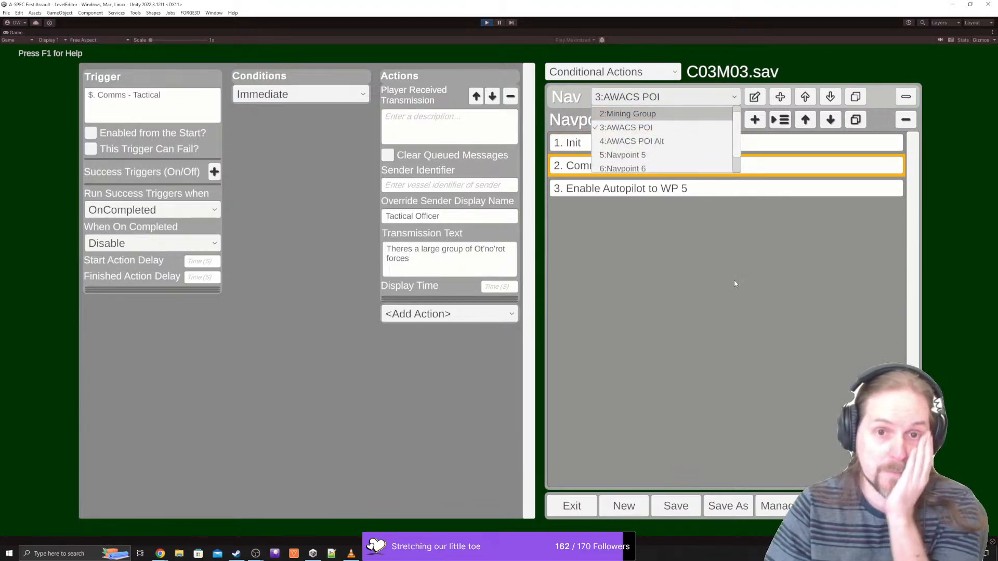
click(662, 114)
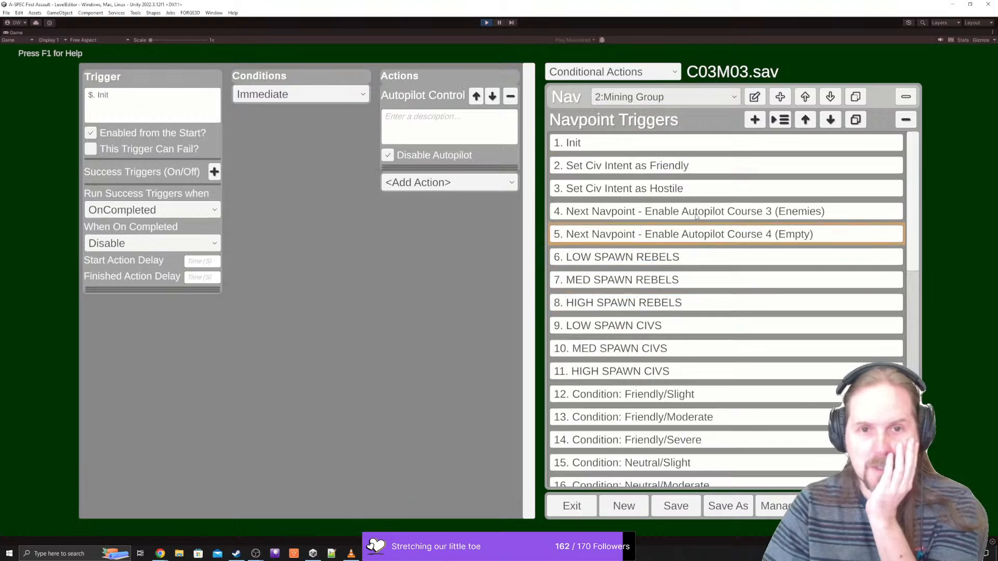
scroll(709, 235, down, 6)
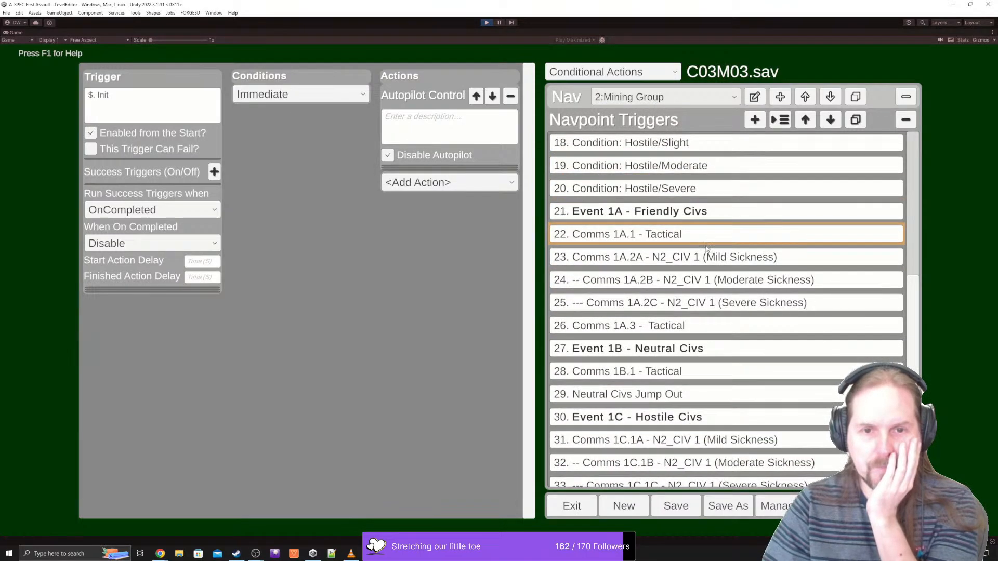
click(708, 257)
click(698, 281)
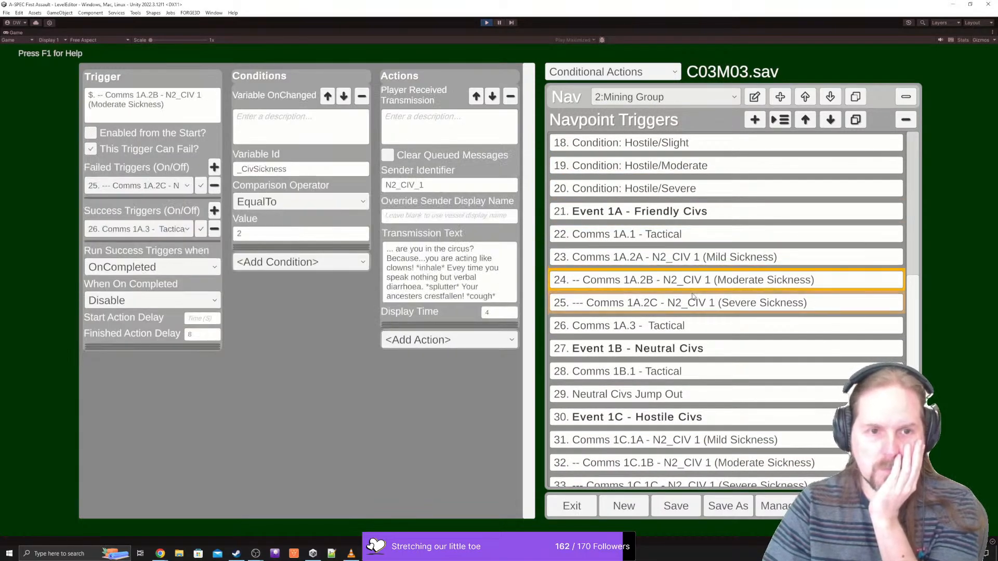
scroll(695, 296, down, 2)
click(653, 289)
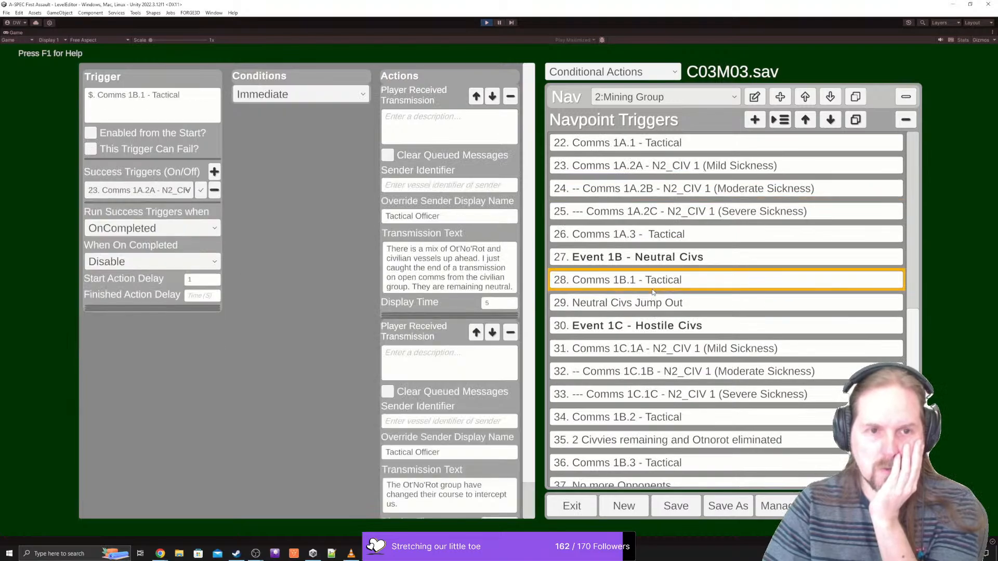
click(671, 307)
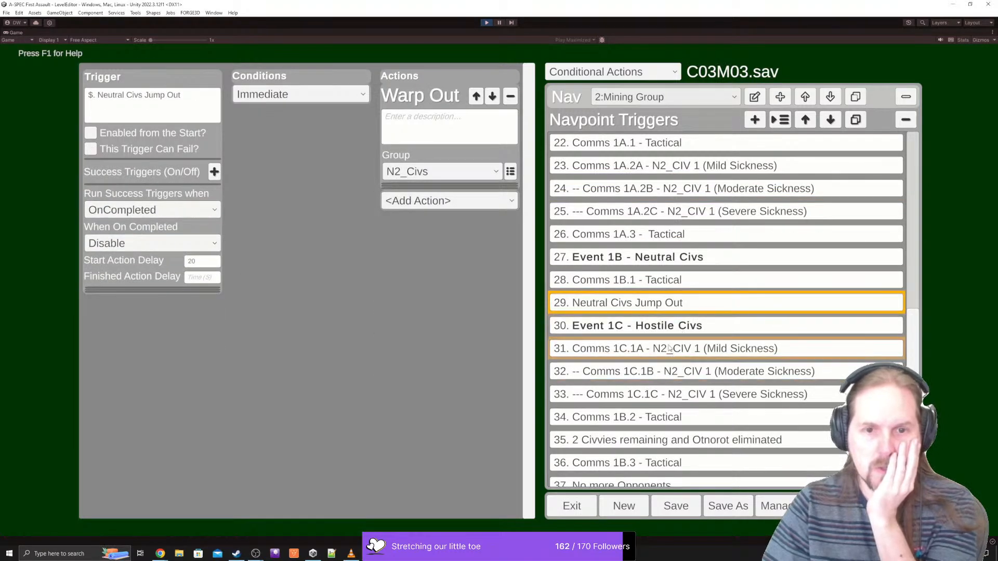
scroll(671, 348, down, 2)
click(644, 235)
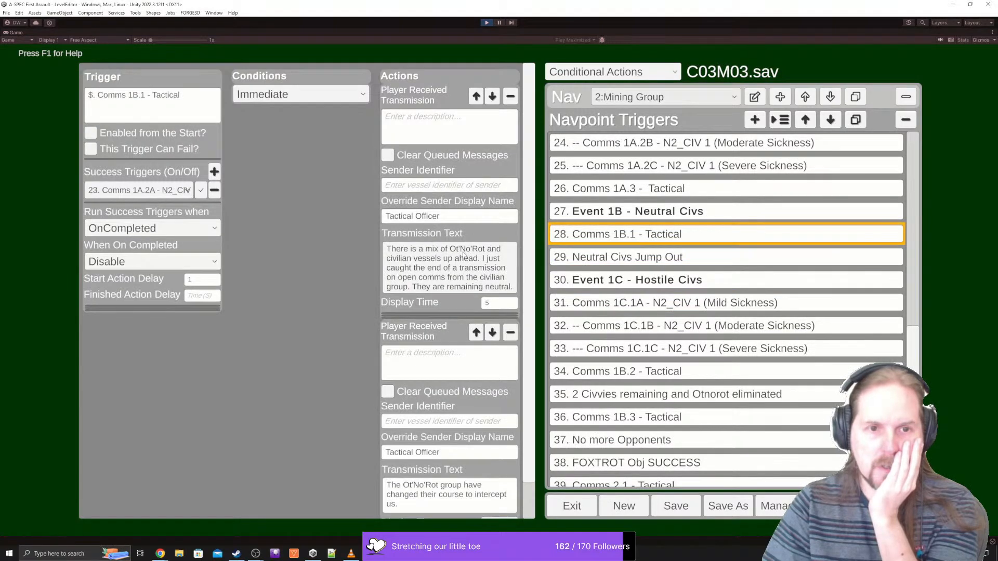
- Return to the Comms - Tactical trigger of 3:AWACS POI and respell the faction name as "Ot'No'Rot" in its transmission text
click(617, 104)
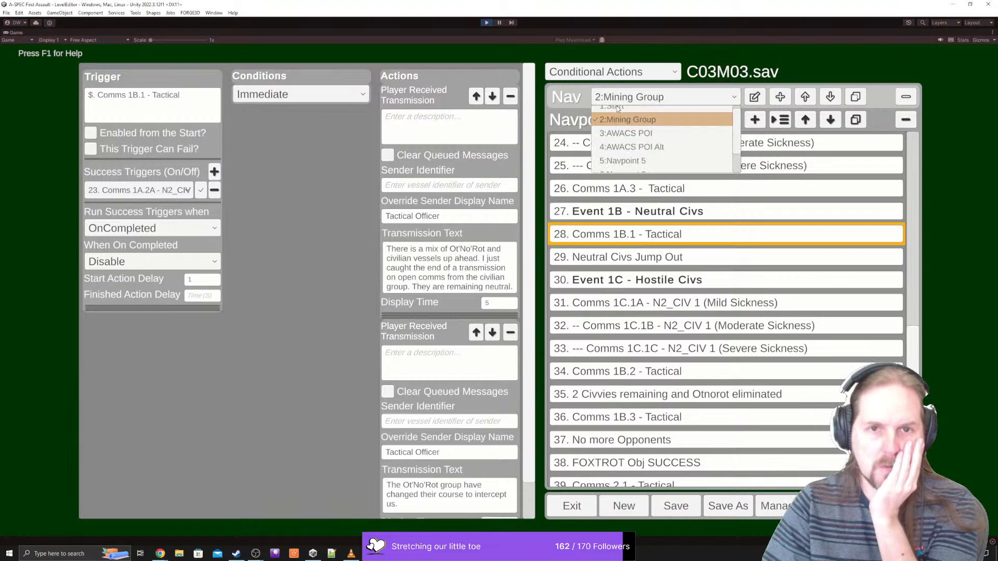
click(623, 133)
click(599, 188)
click(602, 167)
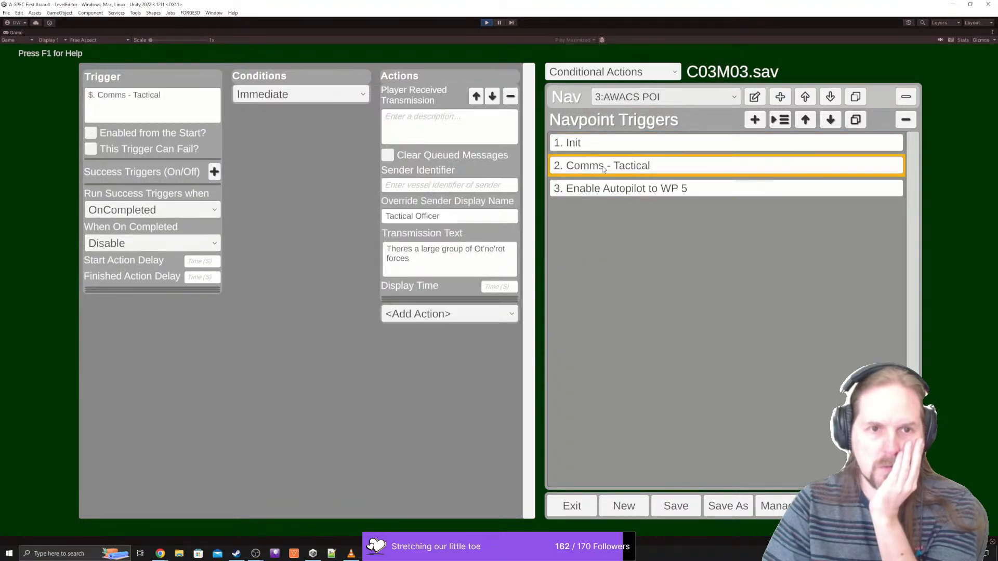
click(486, 254)
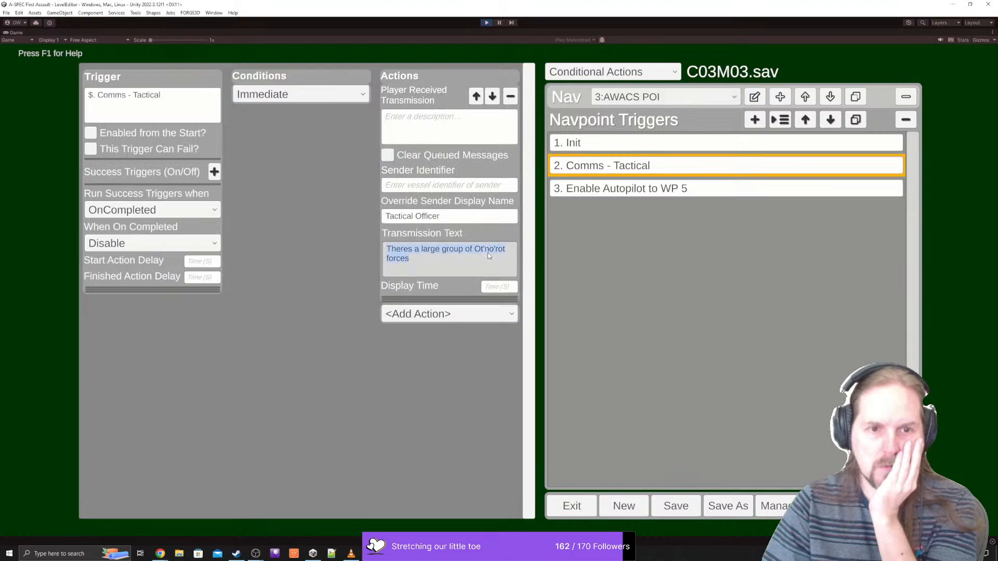
click(487, 252)
key(shift+Left)
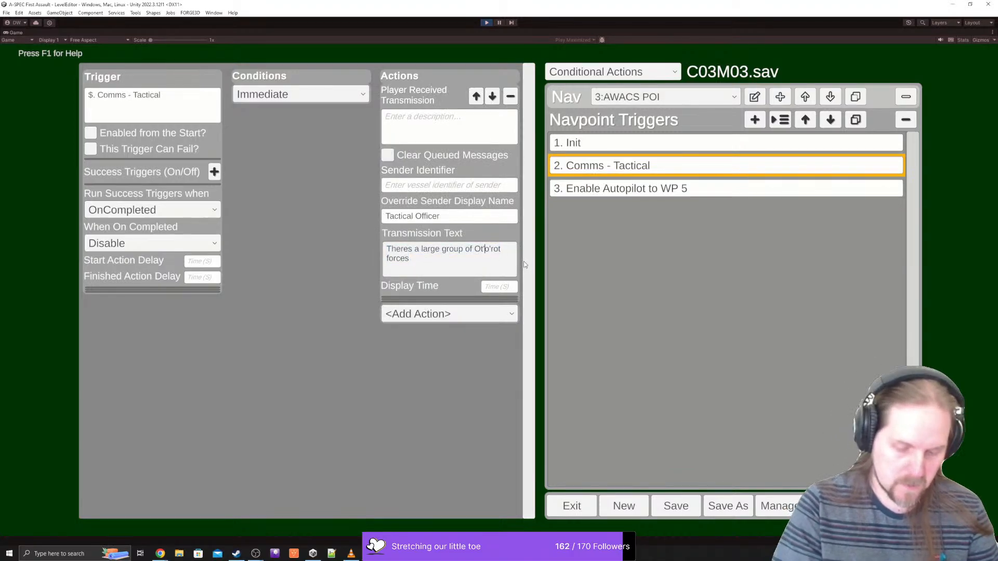
text(N)
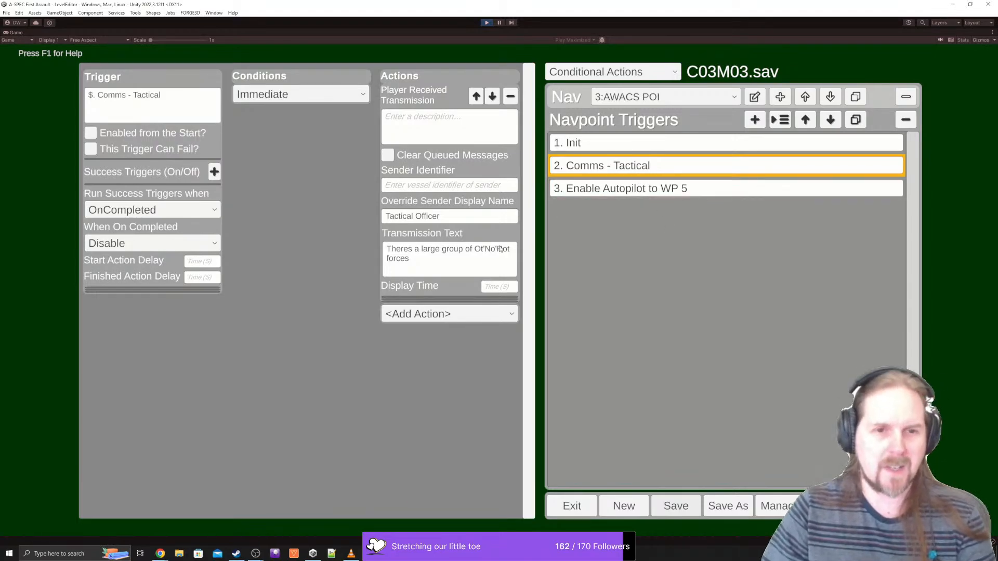
- Append "up ahead" to the transmission text and remove the word "large" before "group"
click(461, 270)
click(435, 267)
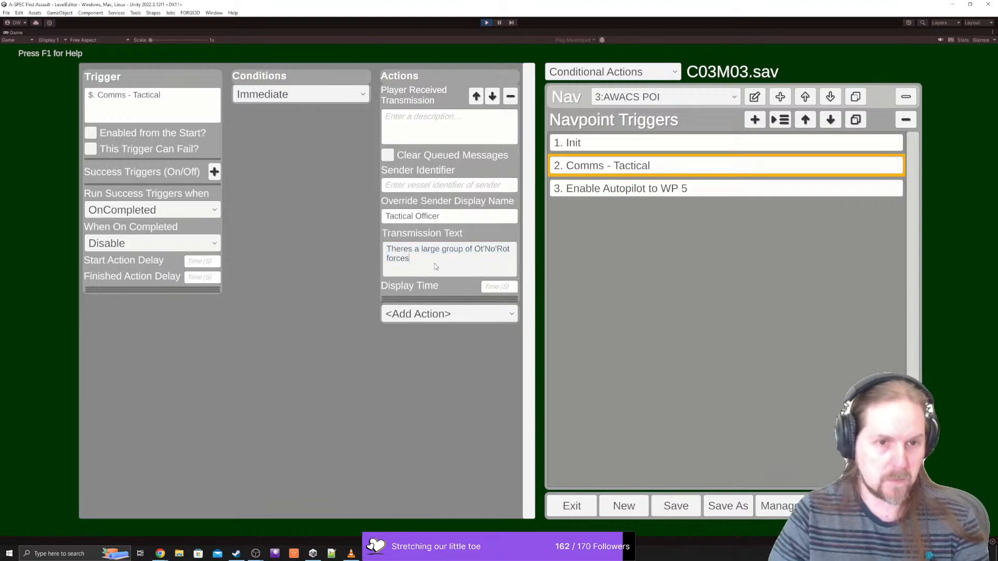
text(up ahead)
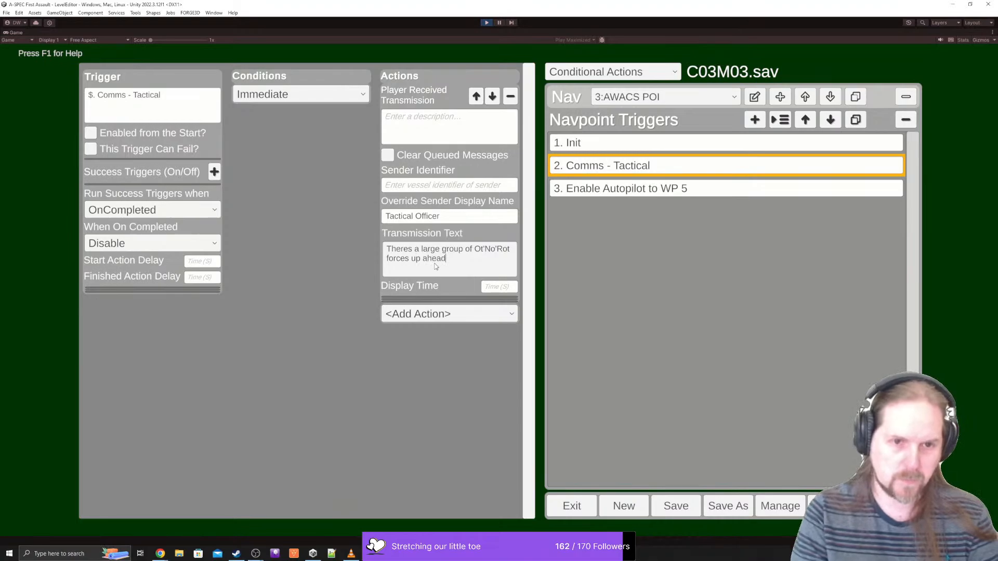
key(ctrl+shift+Left)
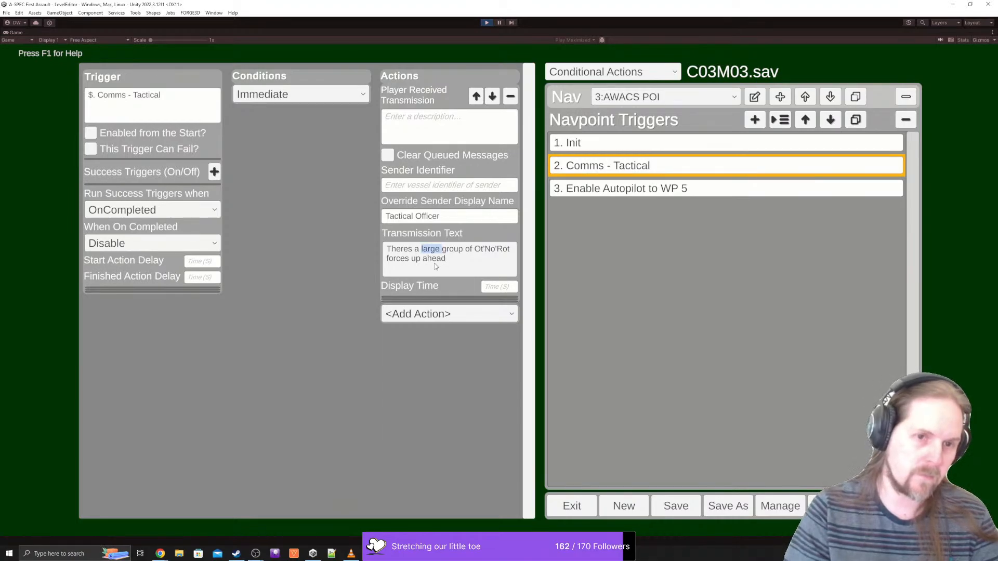
key(BackSpace)
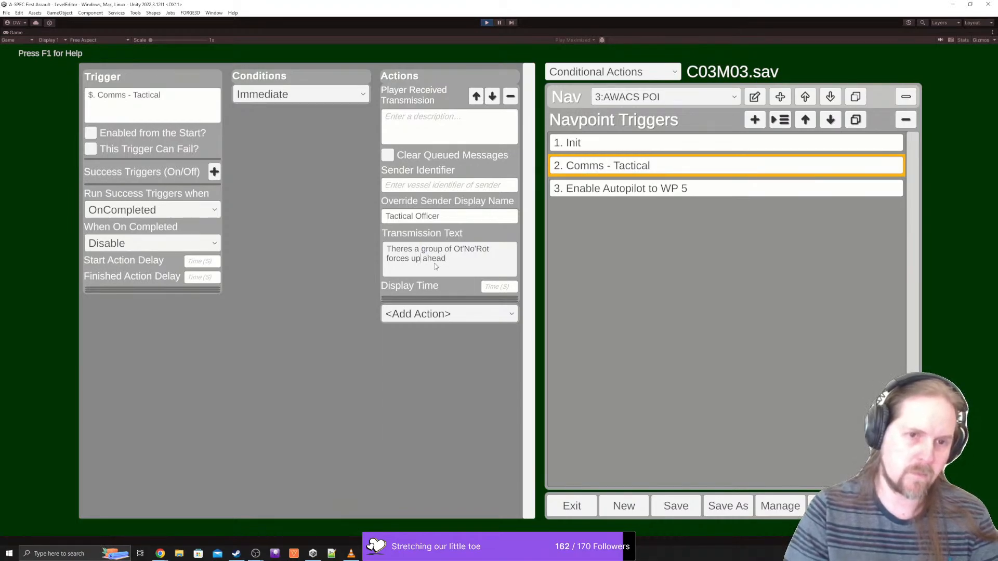
- Append "and a larger vessel that I cannot identify." to the Tactical Officer's transmission text
text(and a)
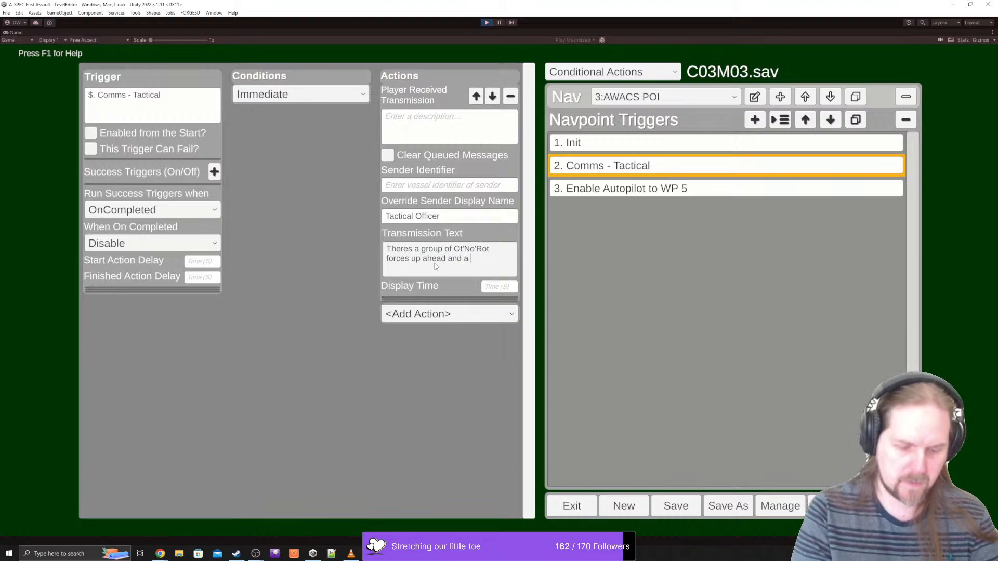
text( larger vesse)
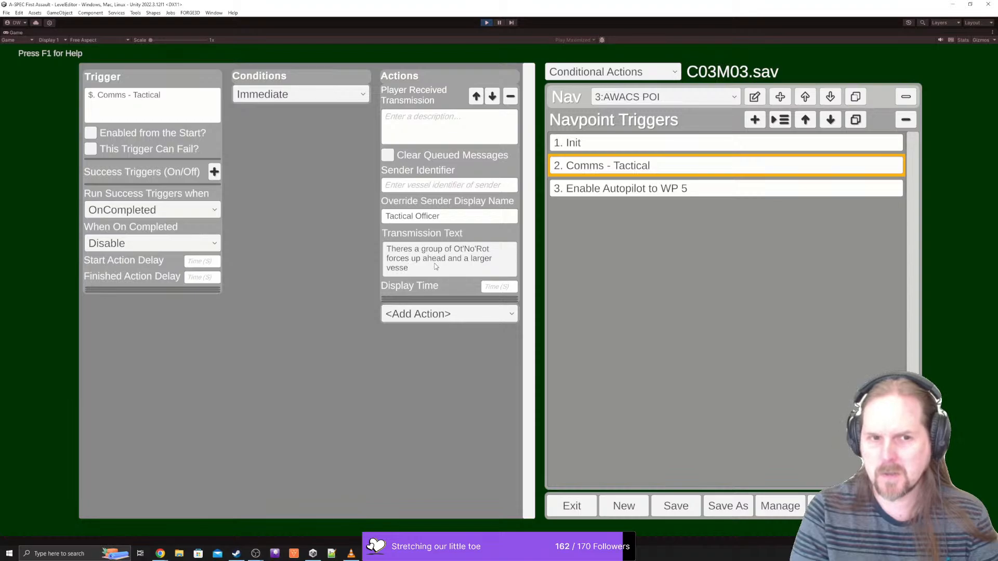
text(l)
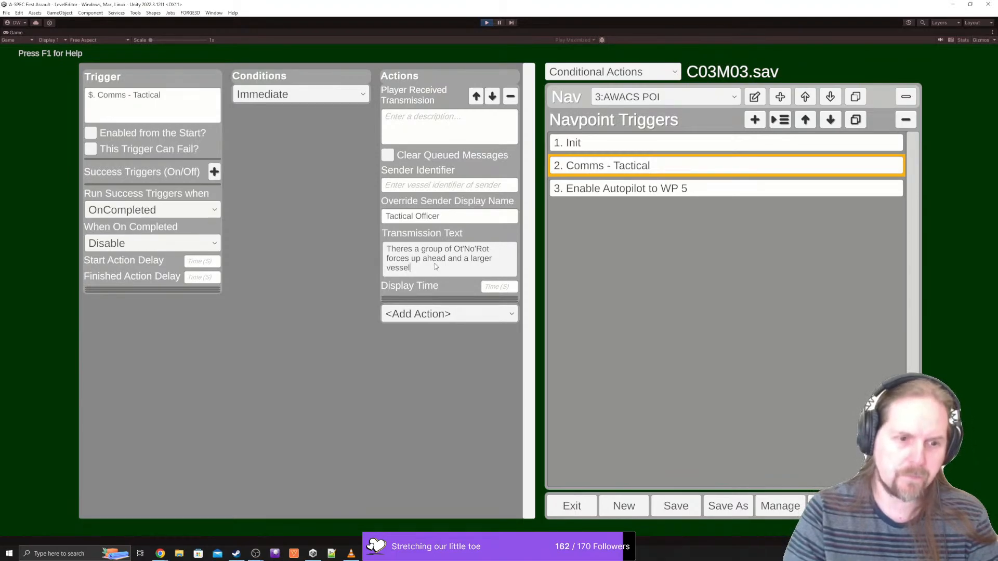
text(th)
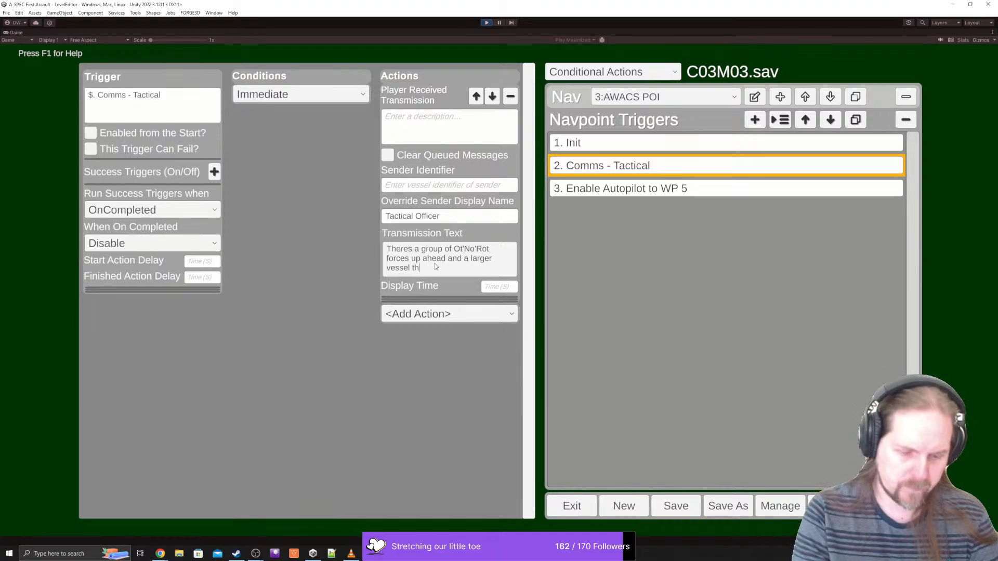
text(at I cannot i)
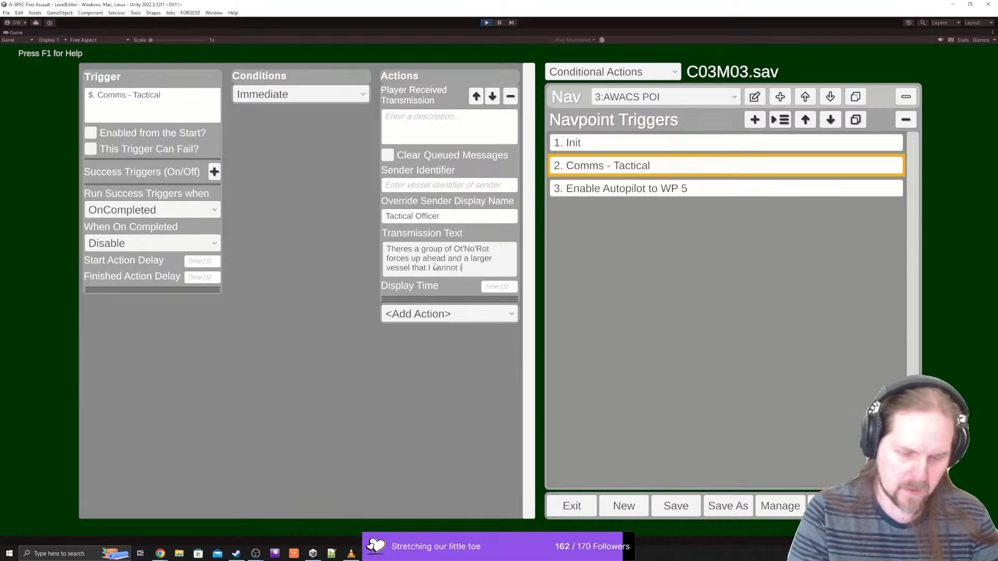
text(dentify.)
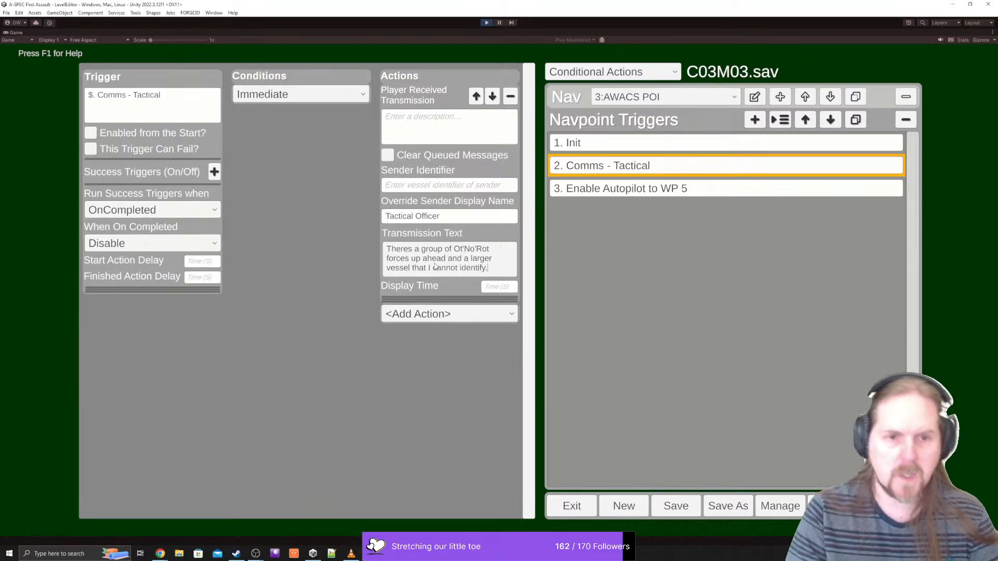
- Set the transmission's display time to 4 and the Comms - Tactical trigger's finished action delay to 8
click(495, 289)
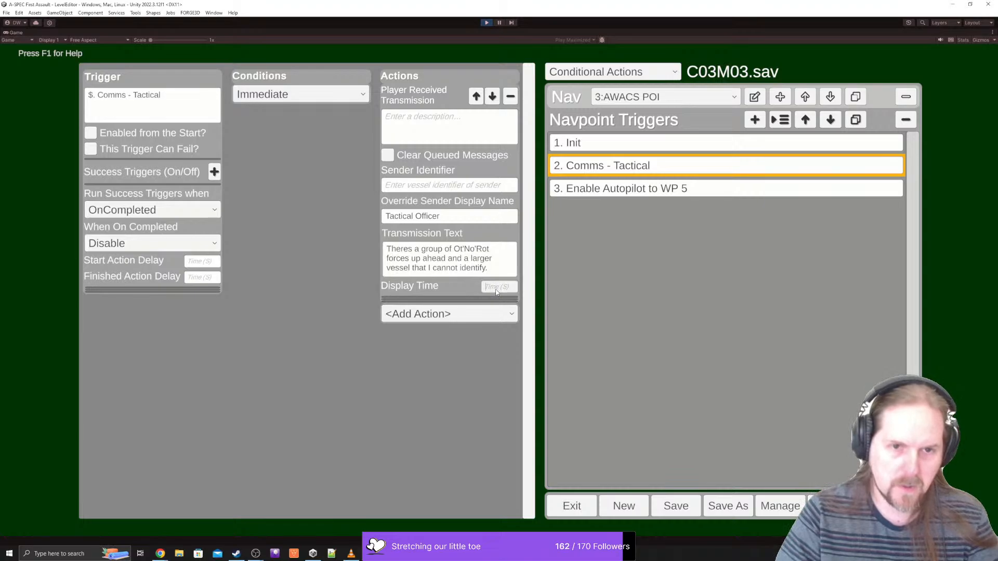
text(4)
click(216, 279)
text(8)
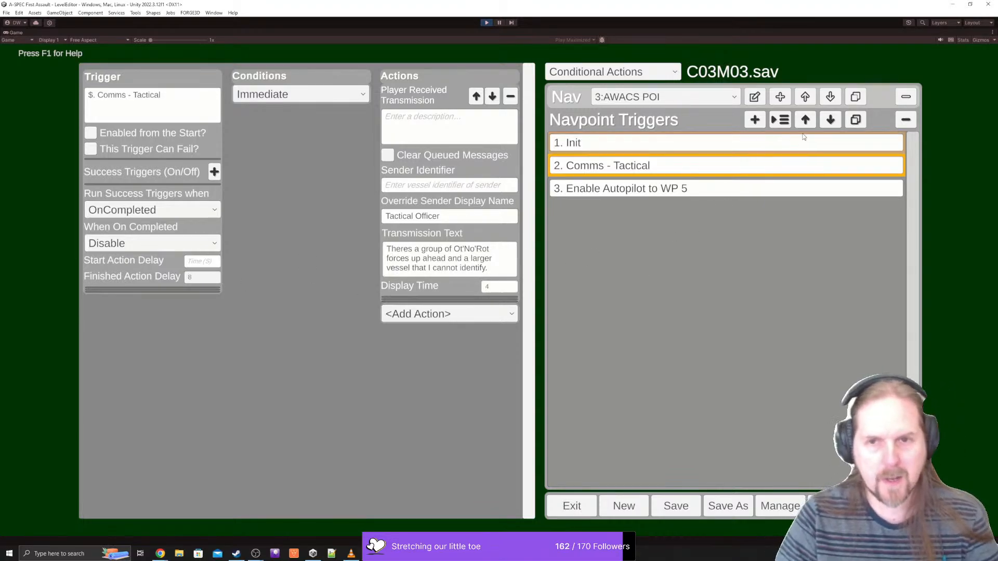
- Duplicate the Comms - Tactical trigger and turn the copy into "Comms - Science" with the sender display name "Science Officer"
click(855, 120)
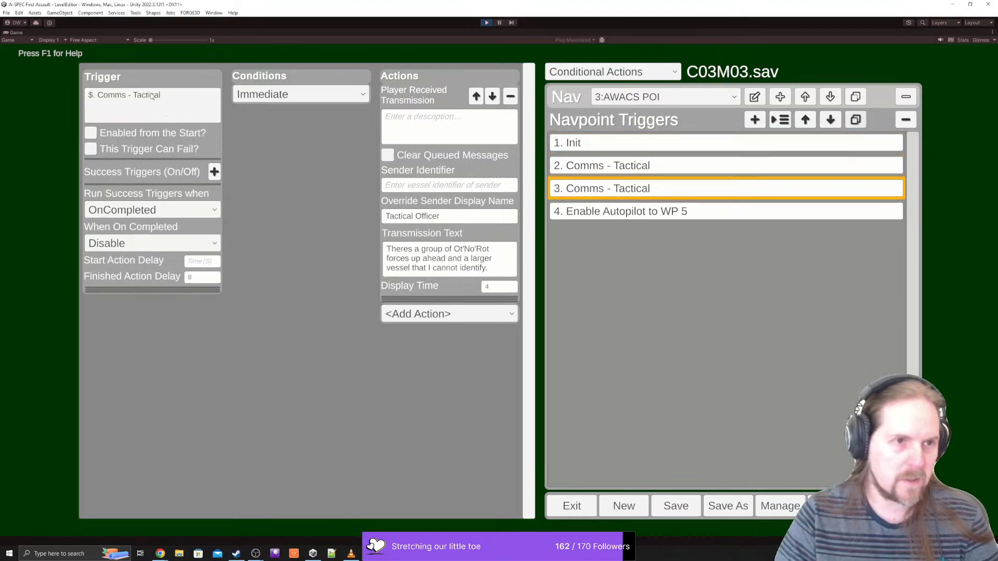
double_click(152, 94)
text(Scie)
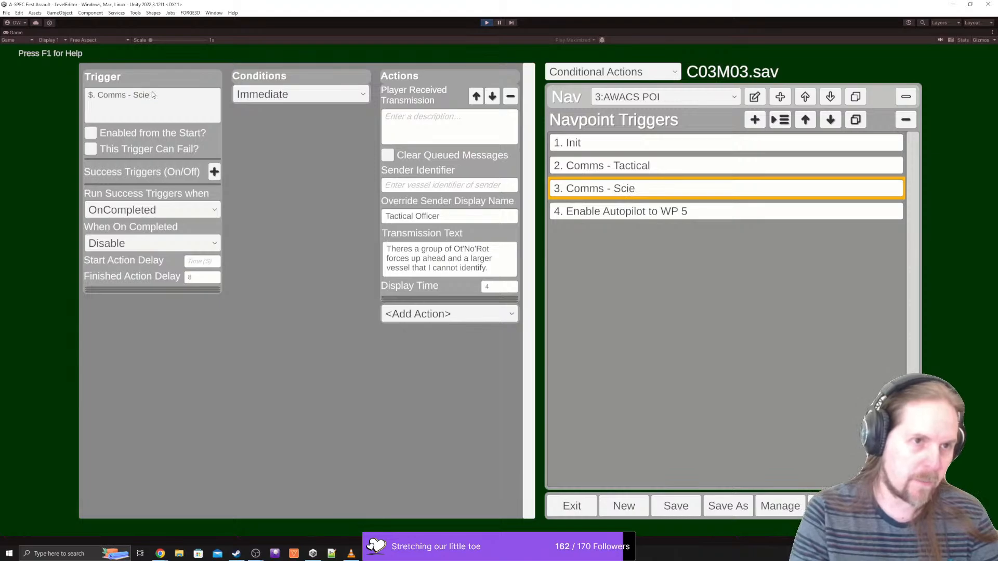
text(nce)
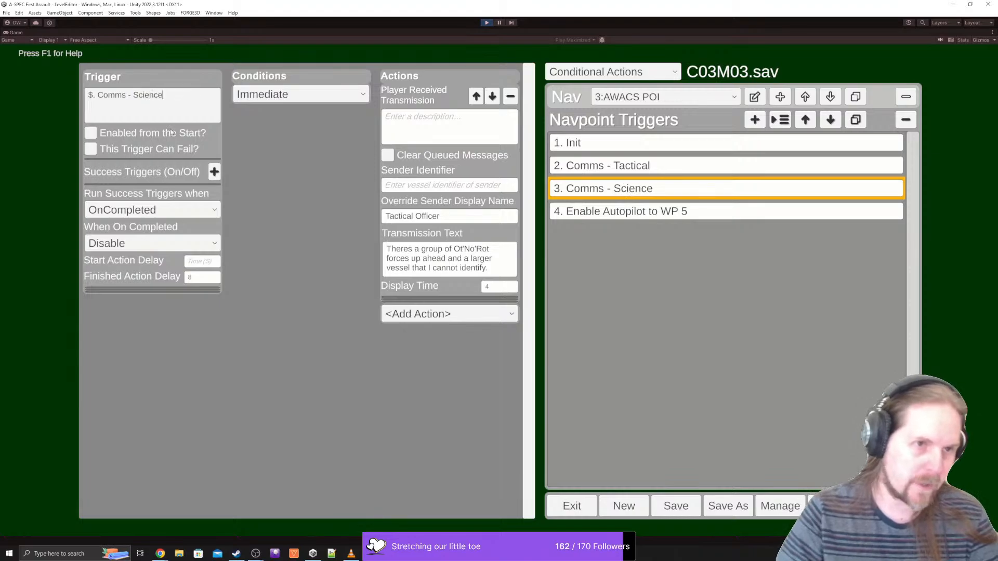
double_click(409, 217)
text(Science)
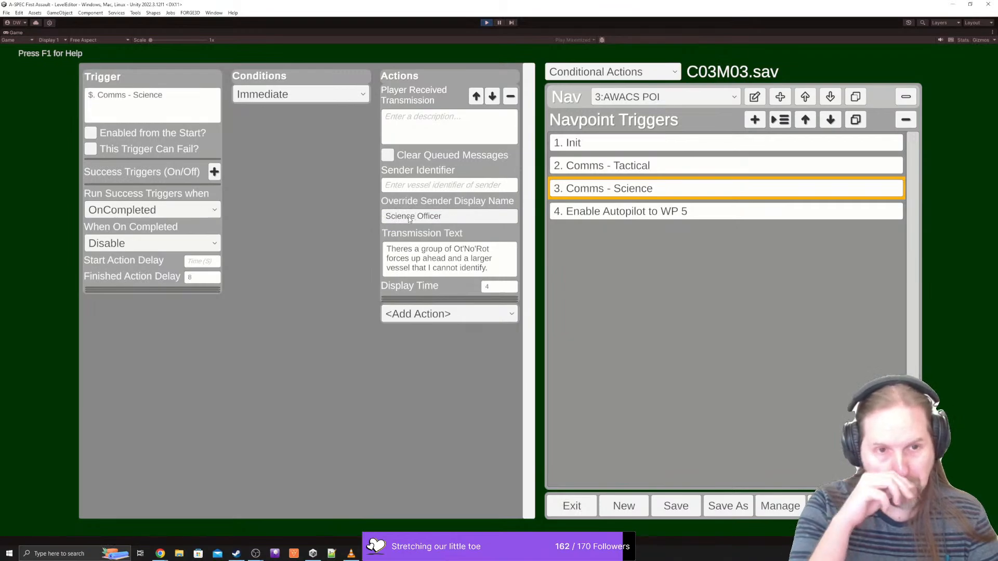
- Replace the Science Officer's transmission text with "I'm detecting some low level interference coming from the larger vessel"
click(451, 270)
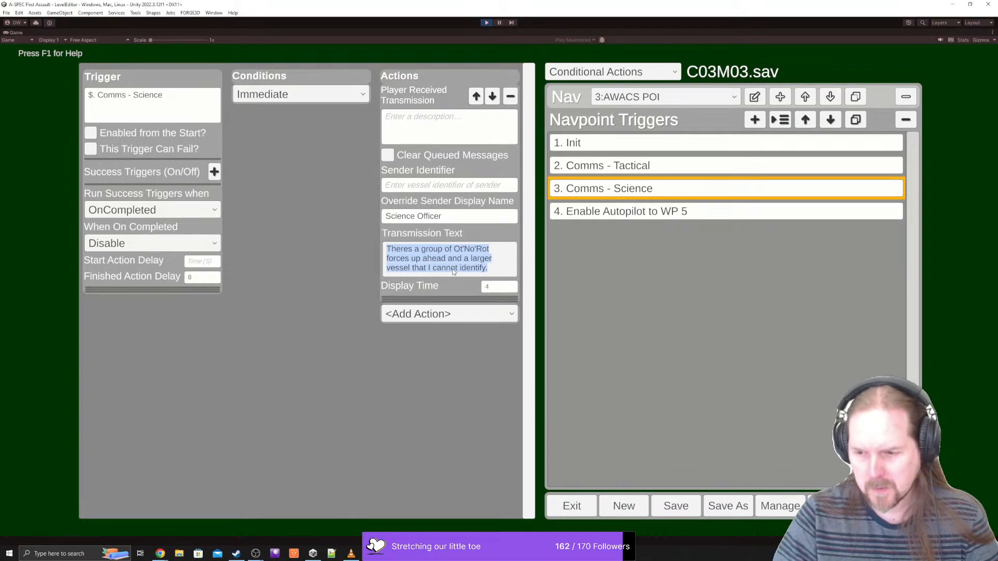
text(I')
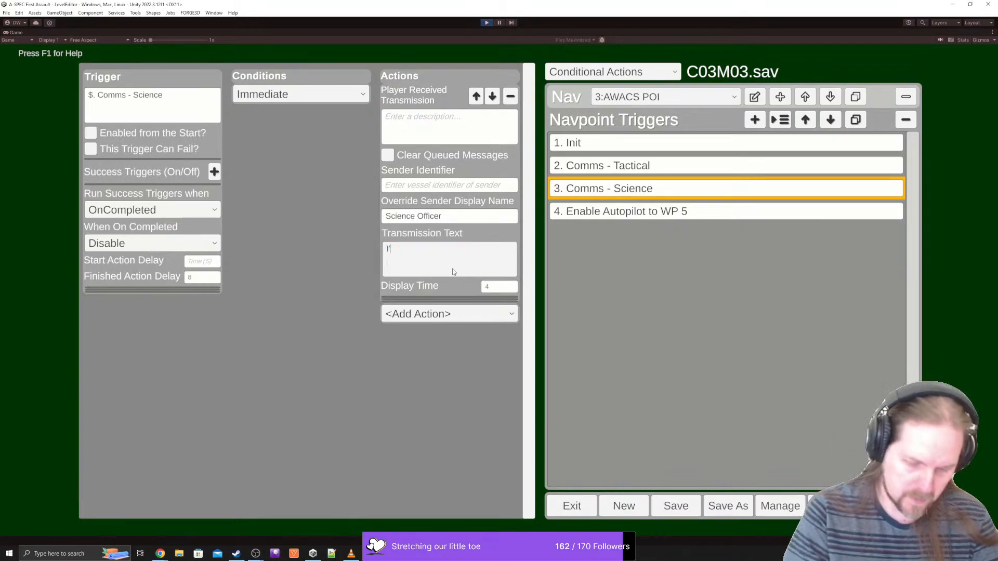
text(m detecting )
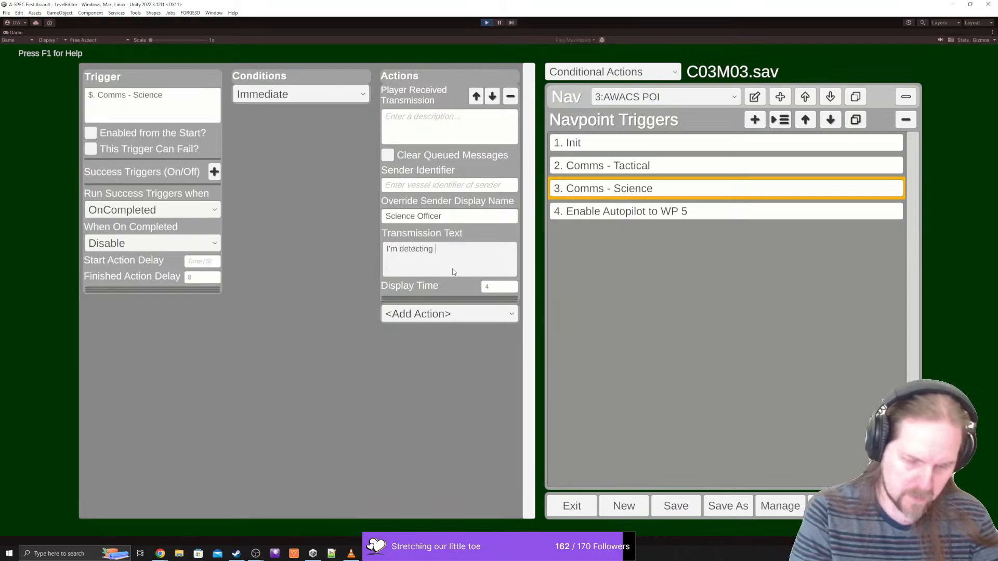
text(some low lev)
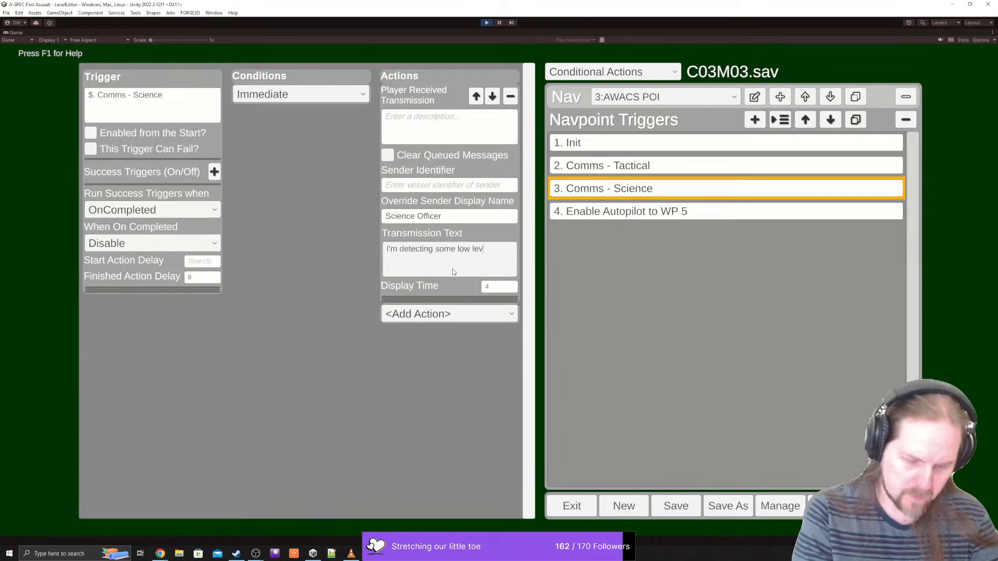
text(el inte)
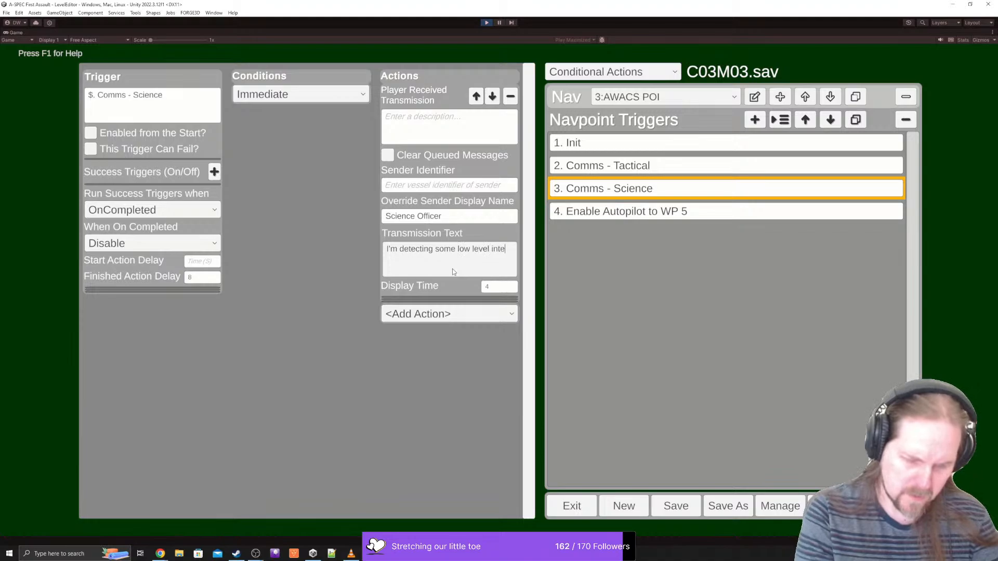
text(rference coming)
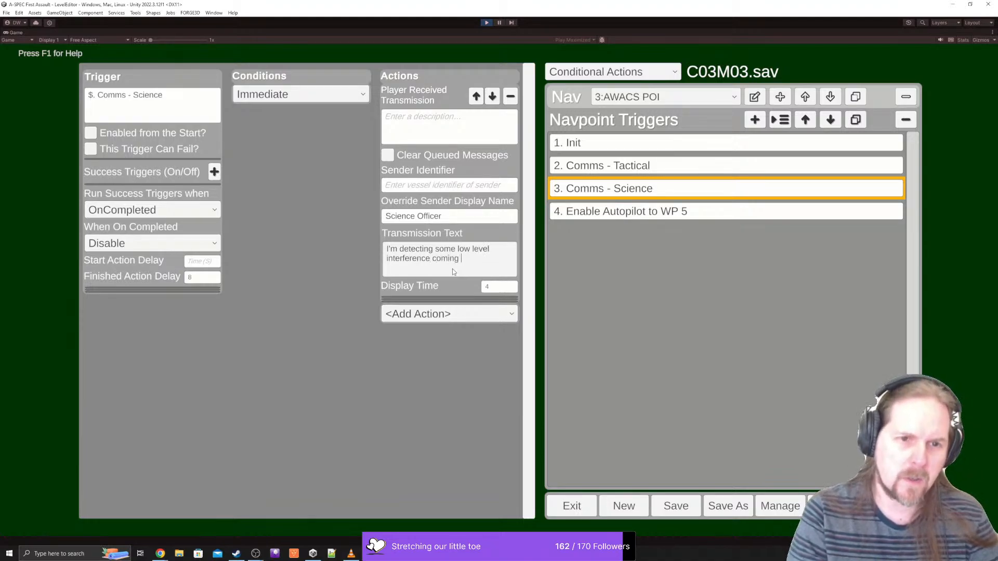
text( from the larger )
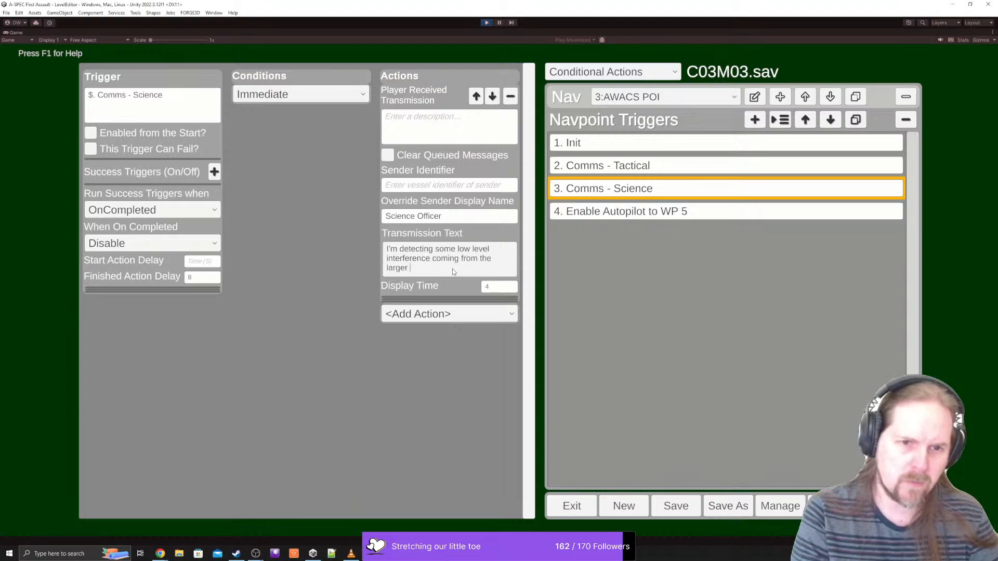
text(vessel)
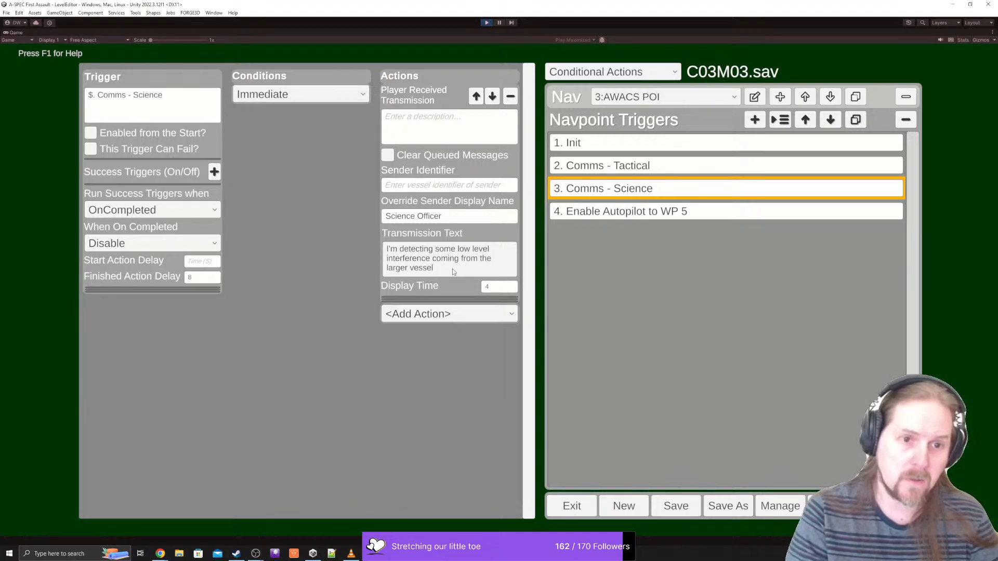
- End that sentence and add "I cannot be sure but it appears it may be powering up some kind of jamming signal."
text(. I can)
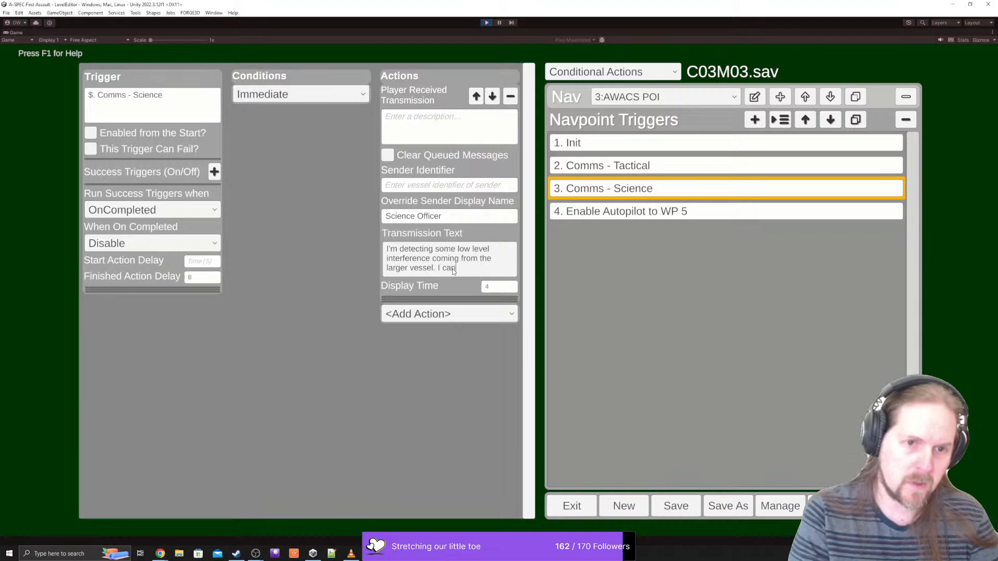
text(not be sure)
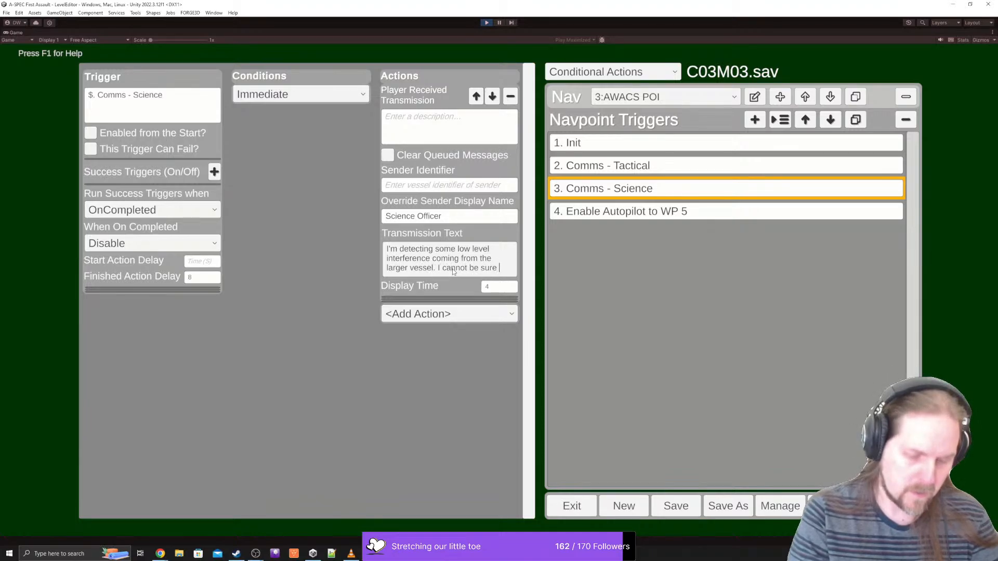
text( but it appea)
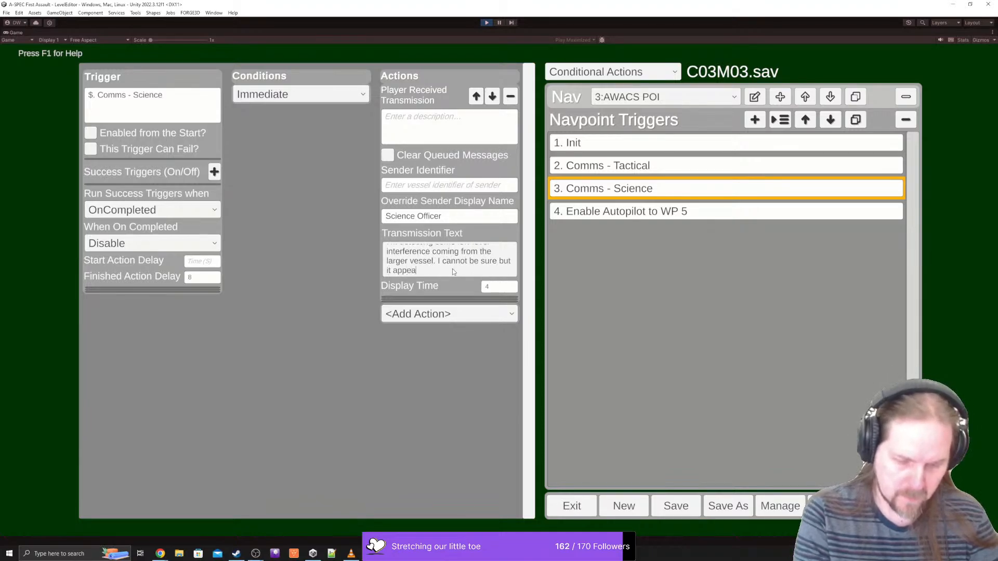
text(rs it may )
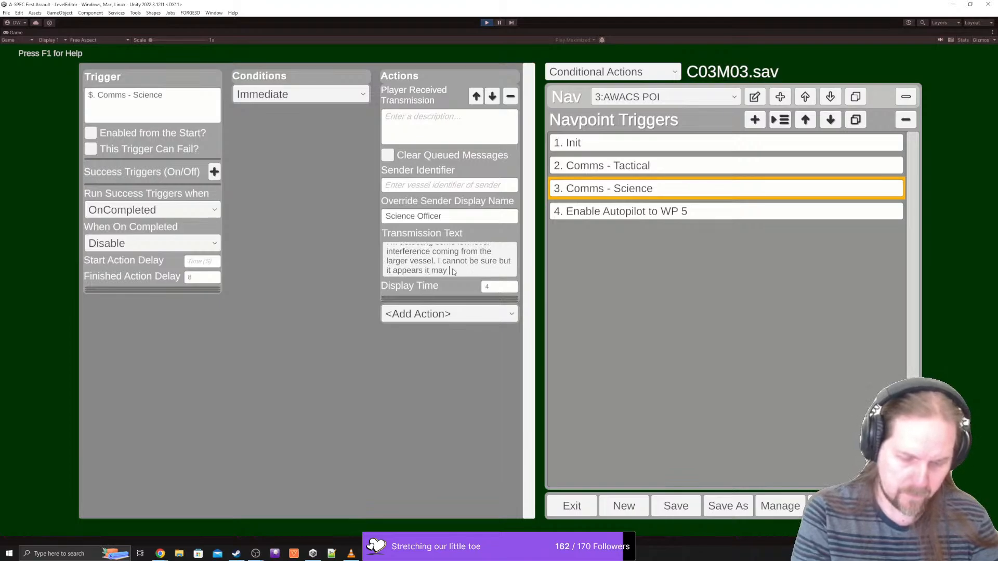
text(be powering )
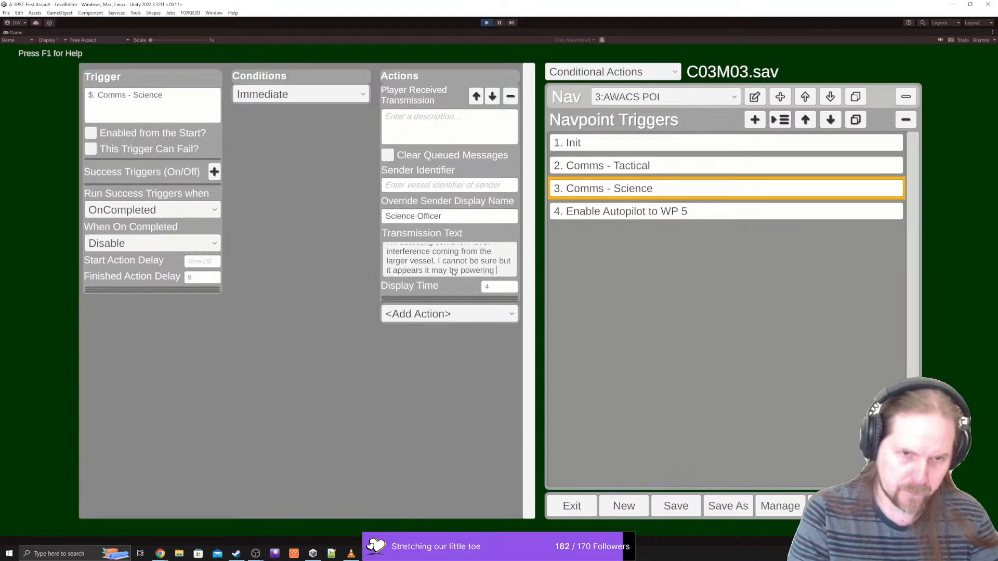
text(up )
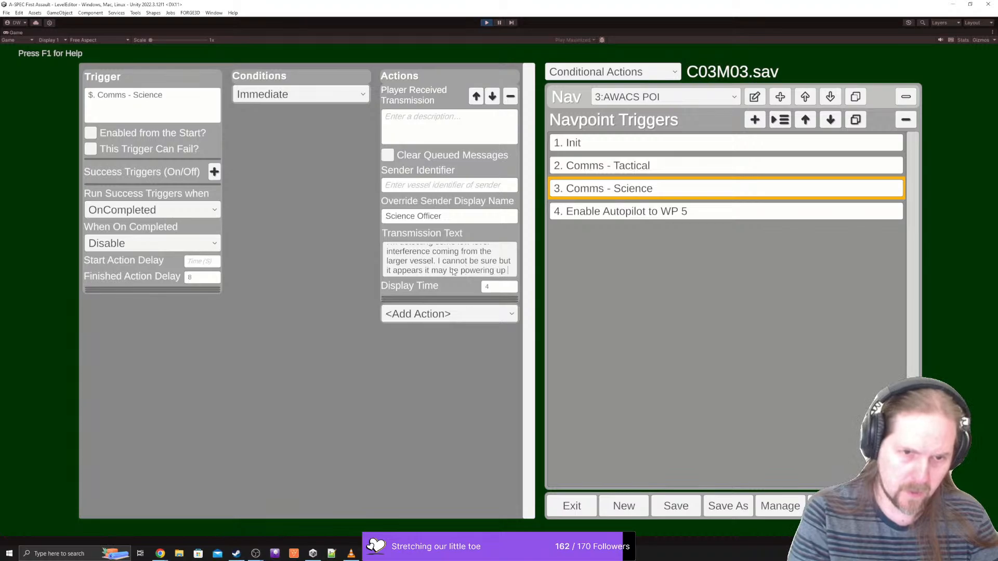
text(some kind )
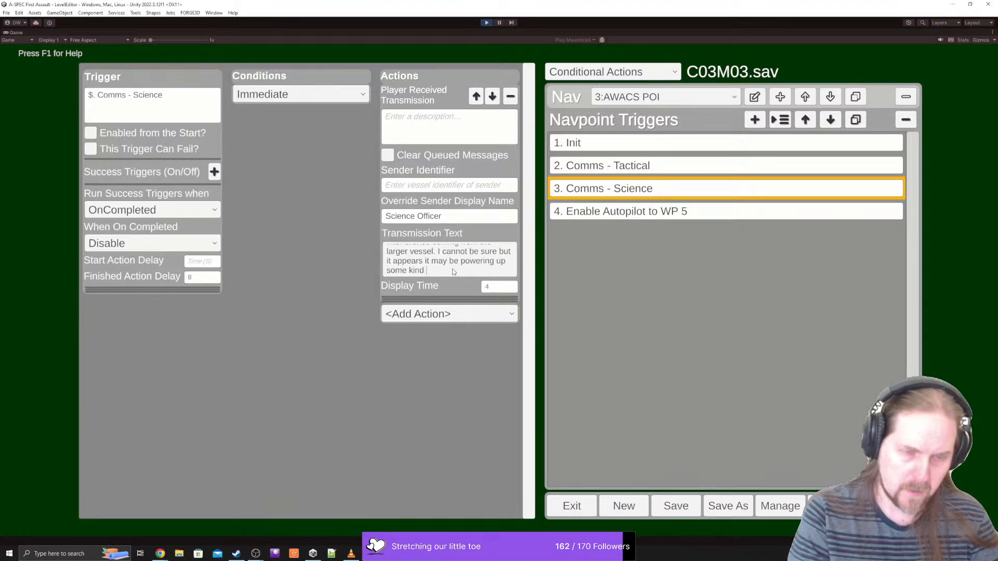
text(of jamm)
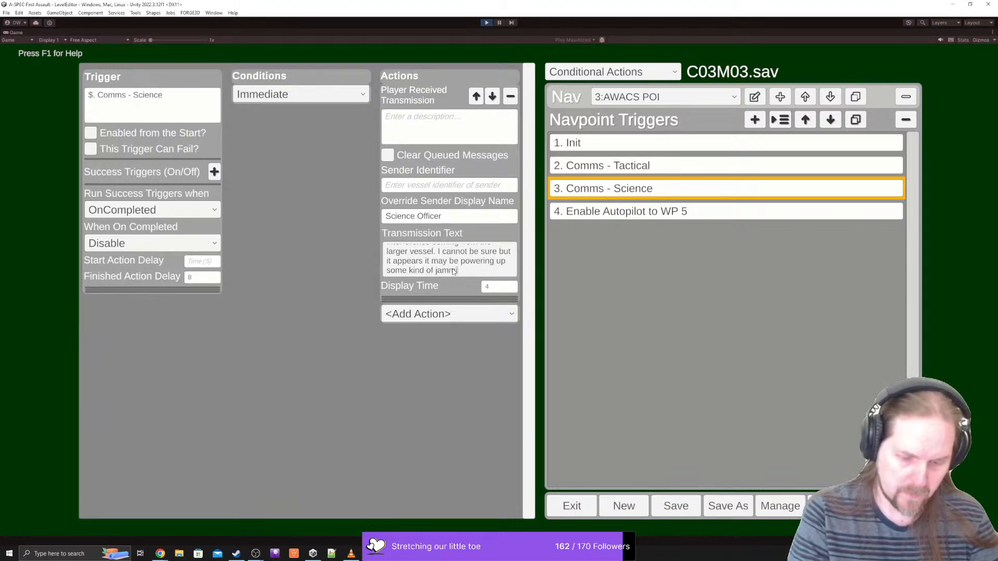
text(ing signal.)
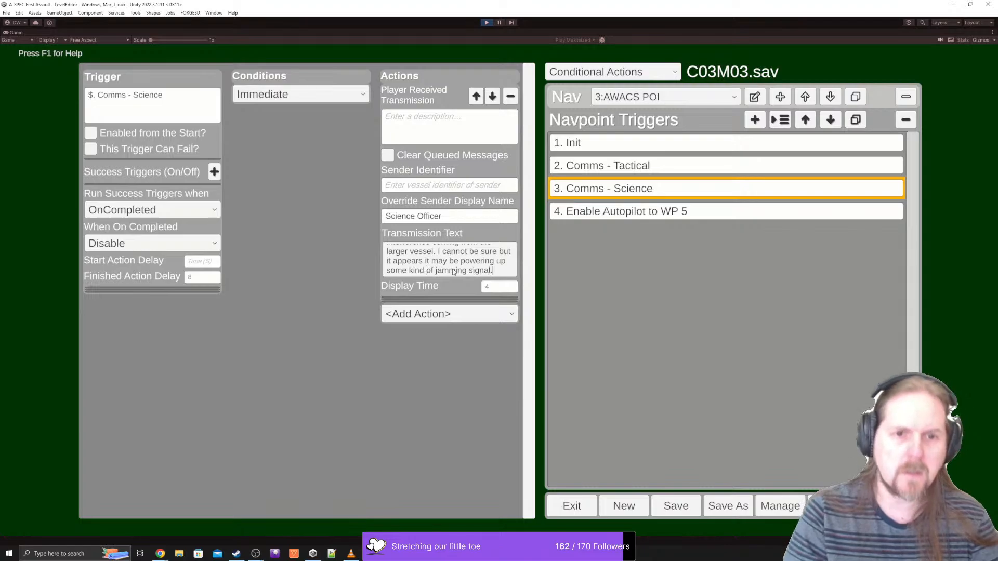
- Replace "interference" in the Science Officer's transmission text with "eminisions, across various wave bands,"
key(Up)
key(Up)
key(Up)
key(Up)
key(Up)
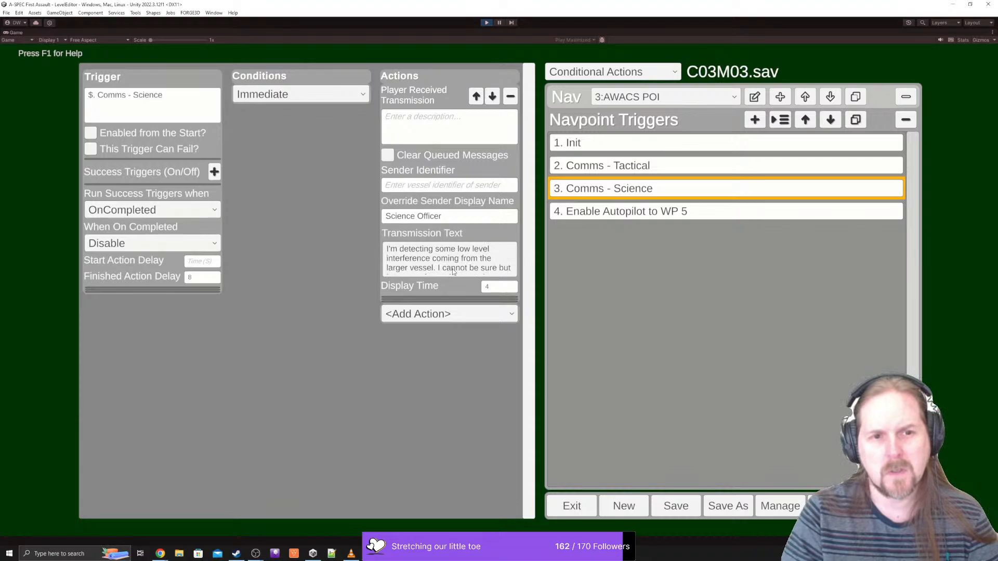
key(ctrl+shift+Right)
text(eminis)
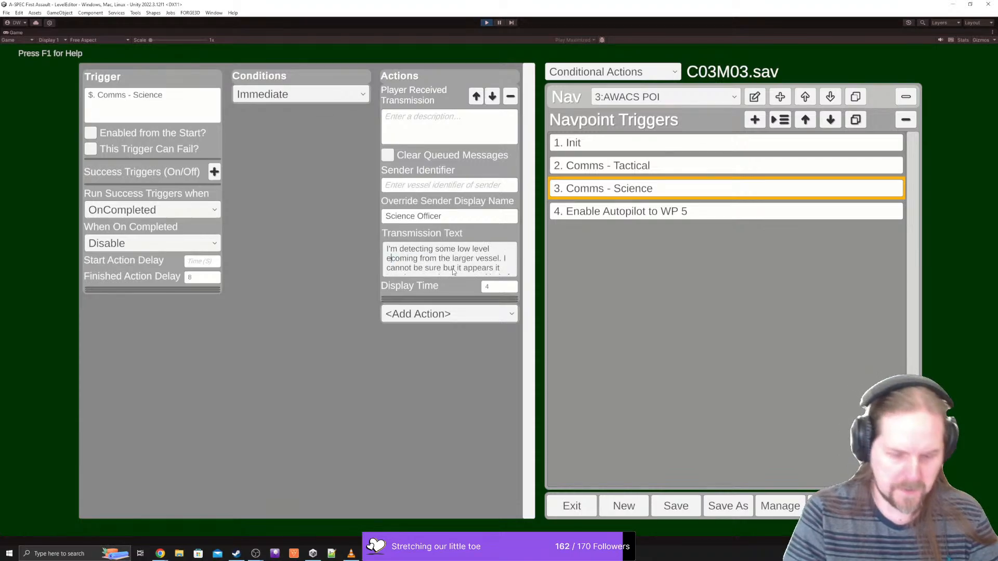
text(ions across )
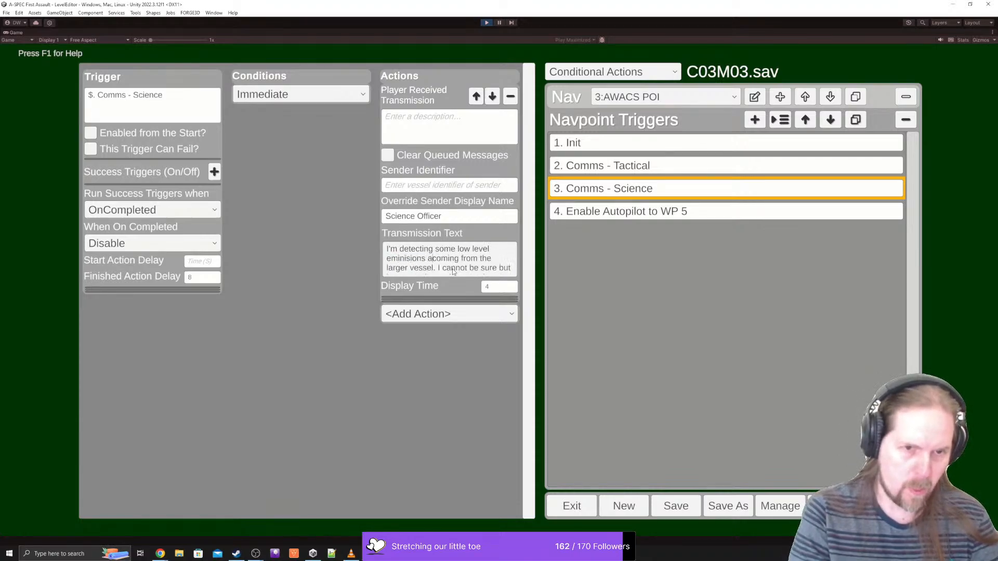
text(various w)
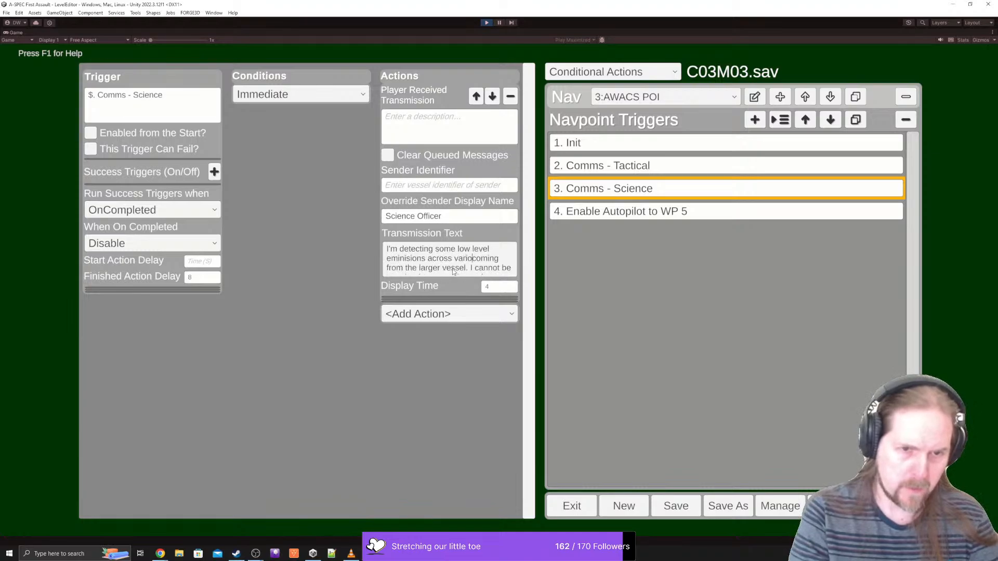
text(ave bands)
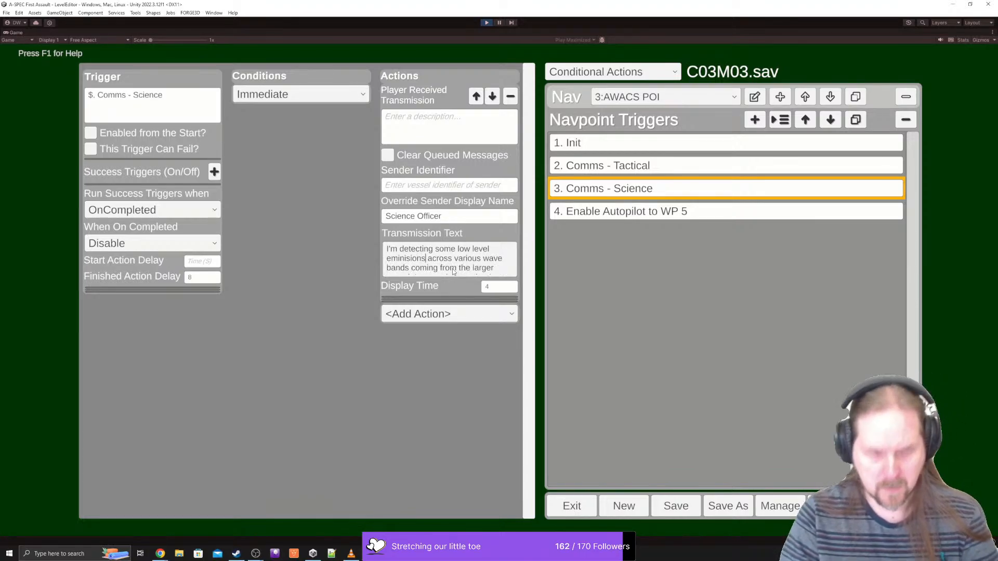
text( ,)
text(,)
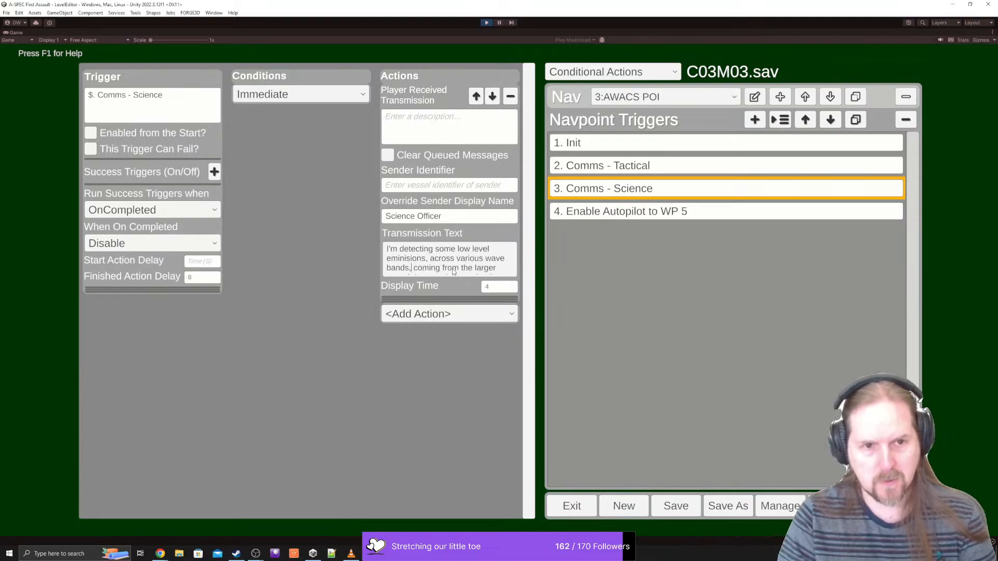
- Change "may" to "could" in the Science Officer's transmission text so it reads "it could be powering up"
key(Down)
key(Down)
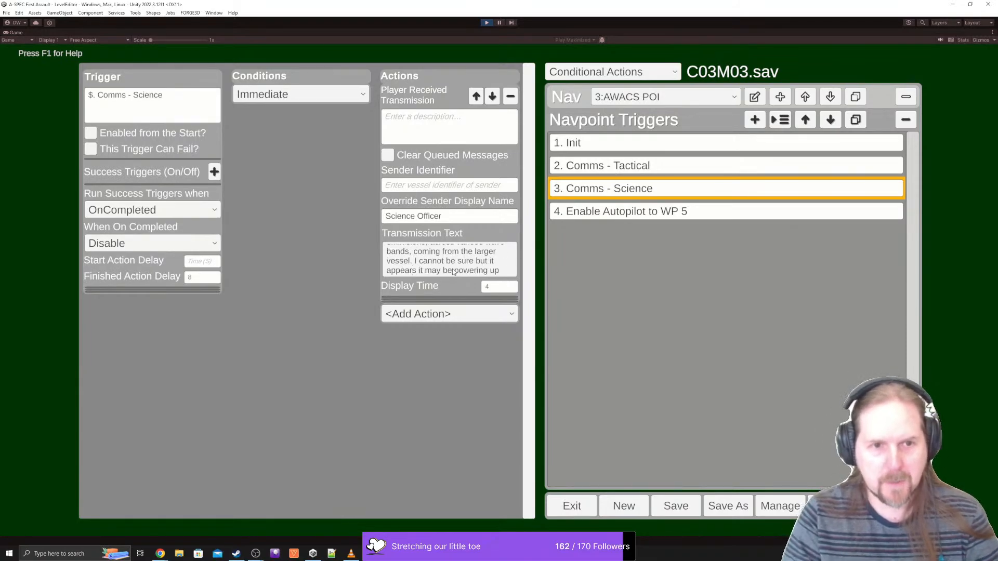
key(Down)
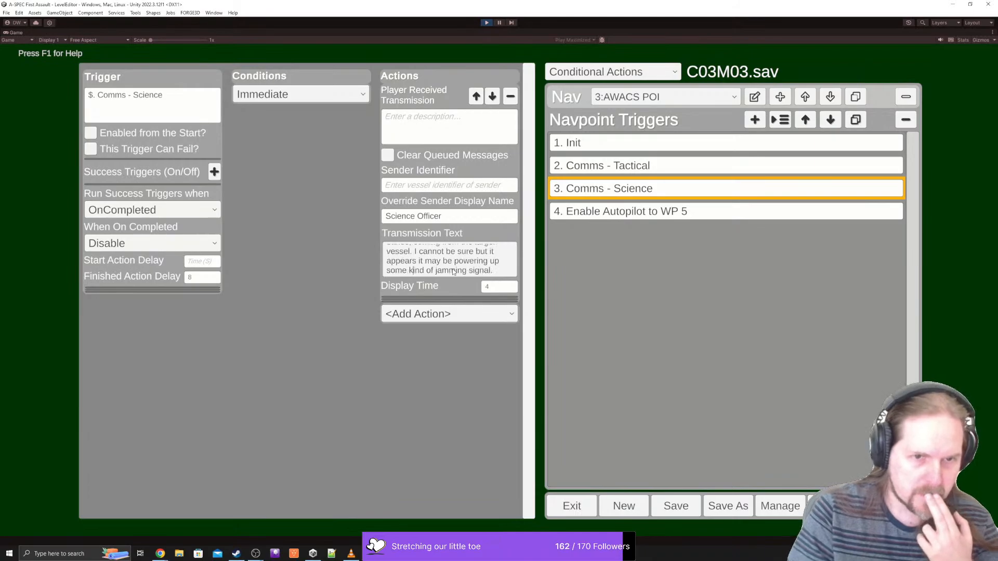
key(Up)
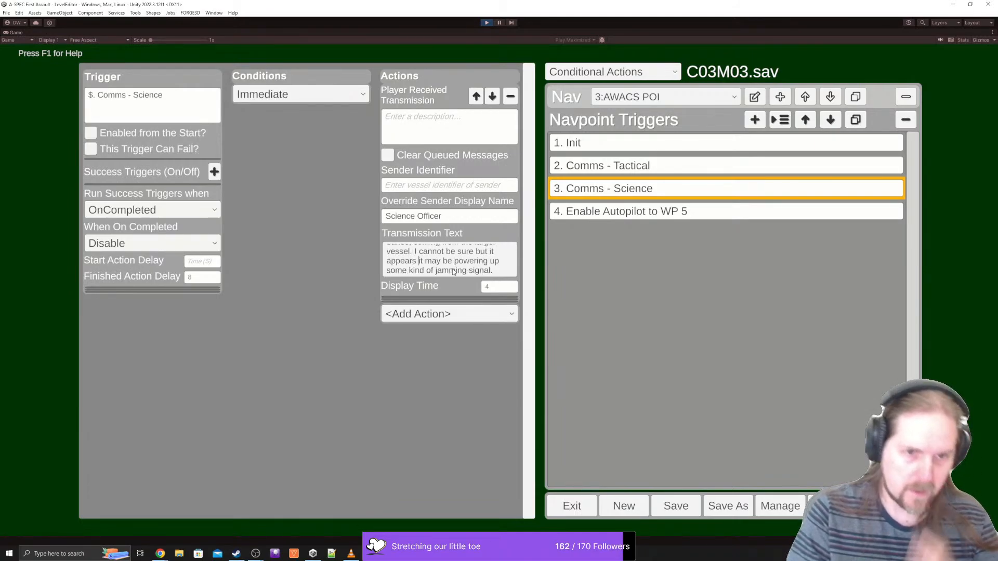
key(ctrl+shift+Right)
text(could)
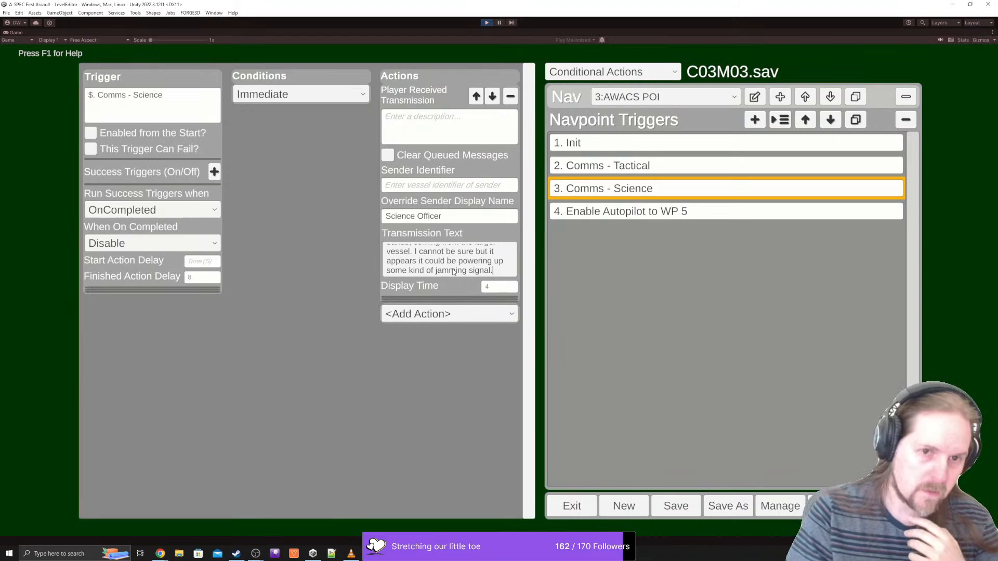
- Replace "signal." with "device." at the end of the Science Officer's transmission text and save the mission
key(ctrl+shift+Left)
text(de)
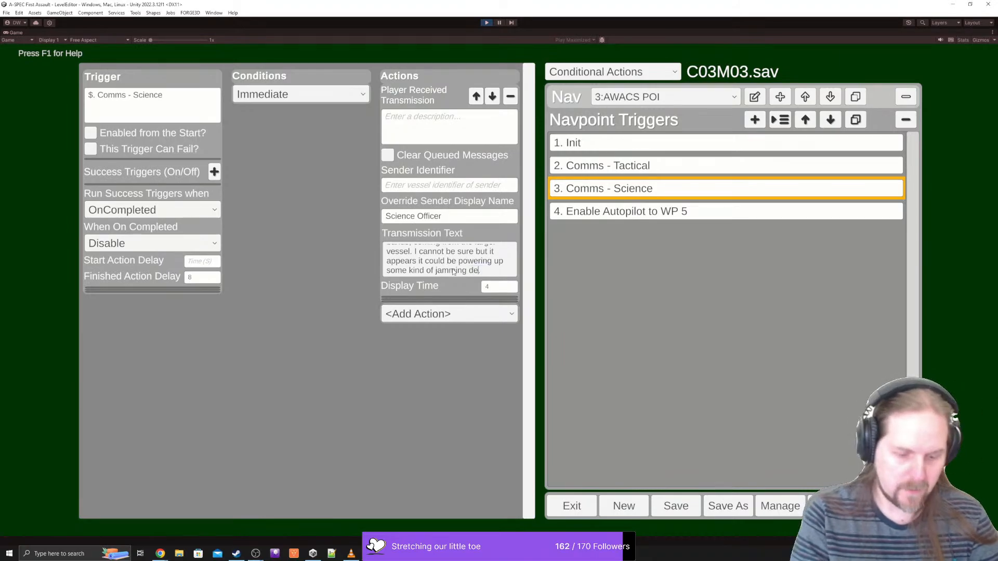
text(vice.)
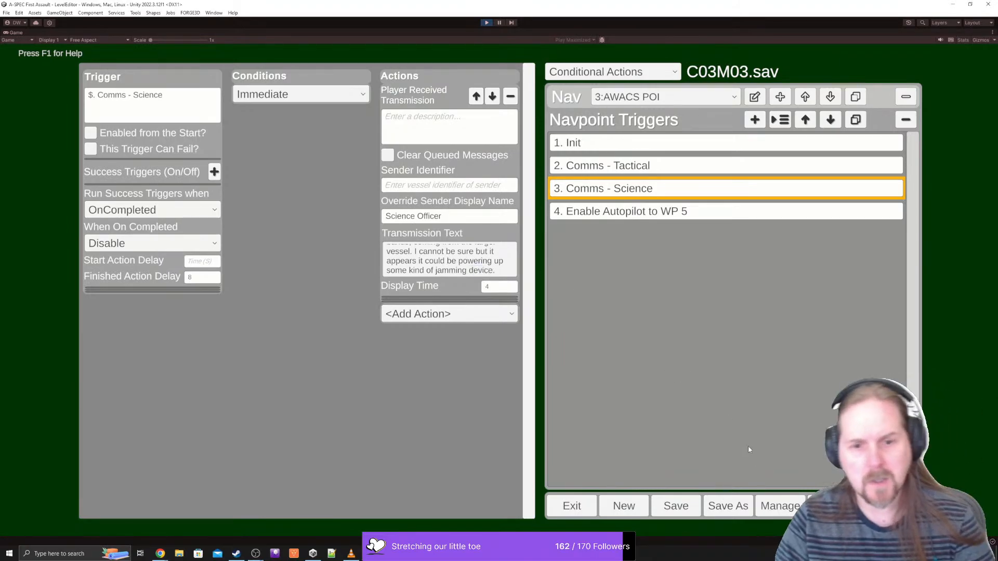
click(674, 507)
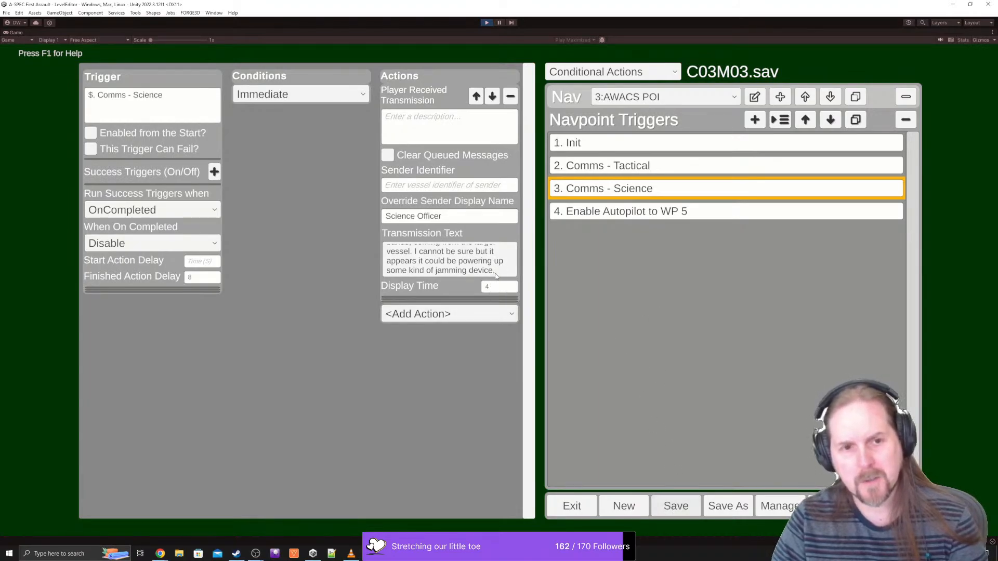
click(484, 269)
click(486, 267)
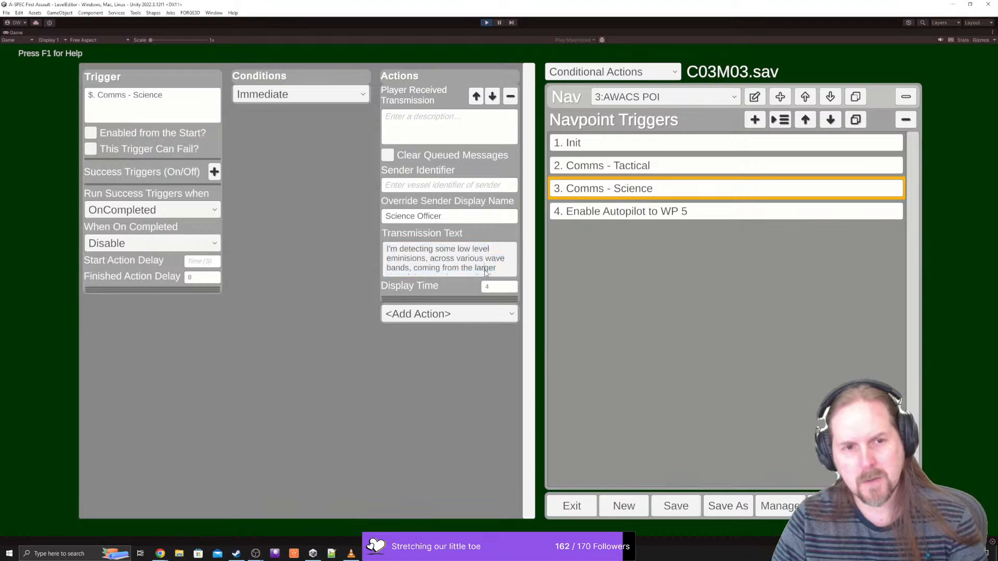
scroll(487, 266, down, 3)
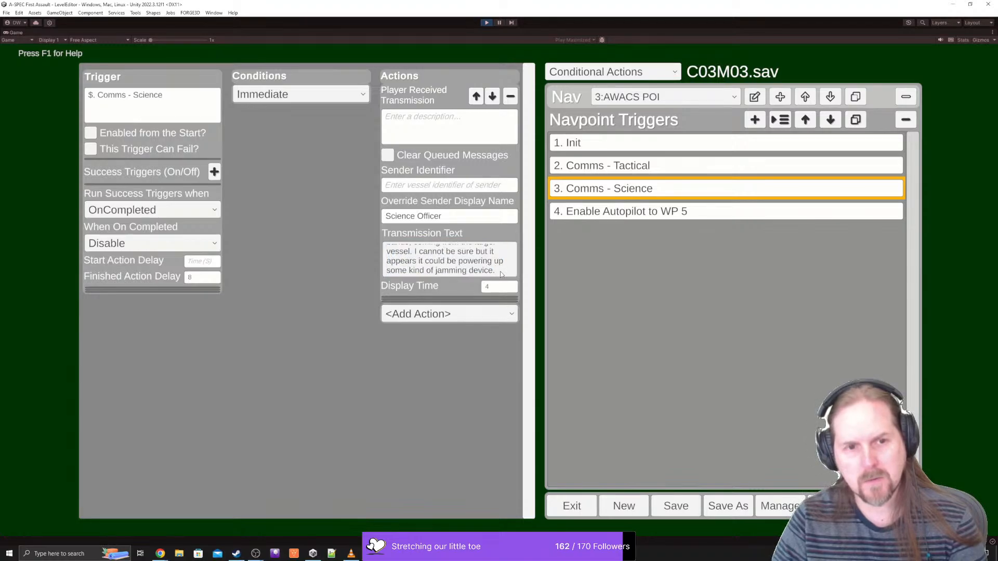
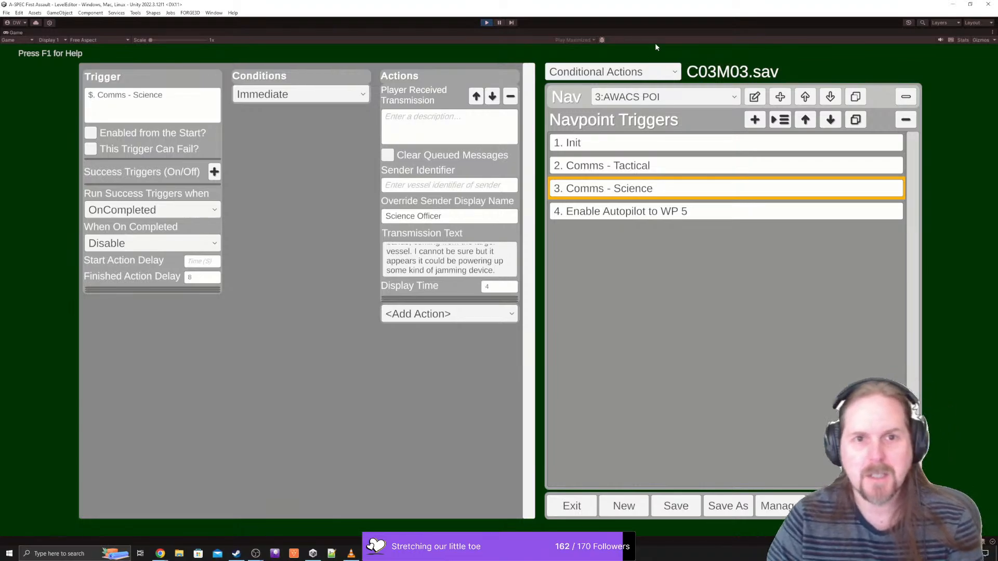
- Switch to Placement and add an F3_Transport near the mining barges of 3:AWACS POI, at about X 1001, Z 34036
click(625, 76)
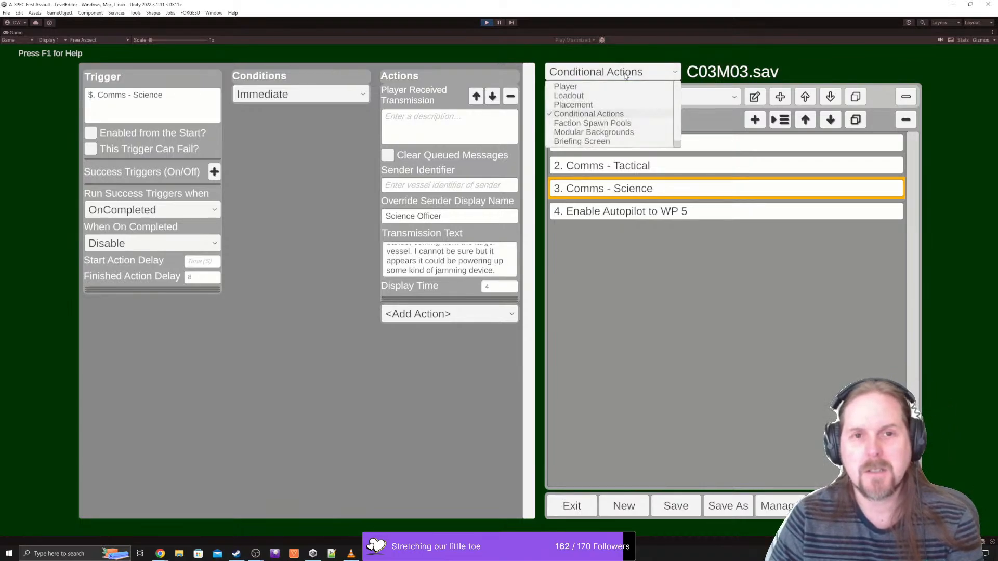
click(574, 105)
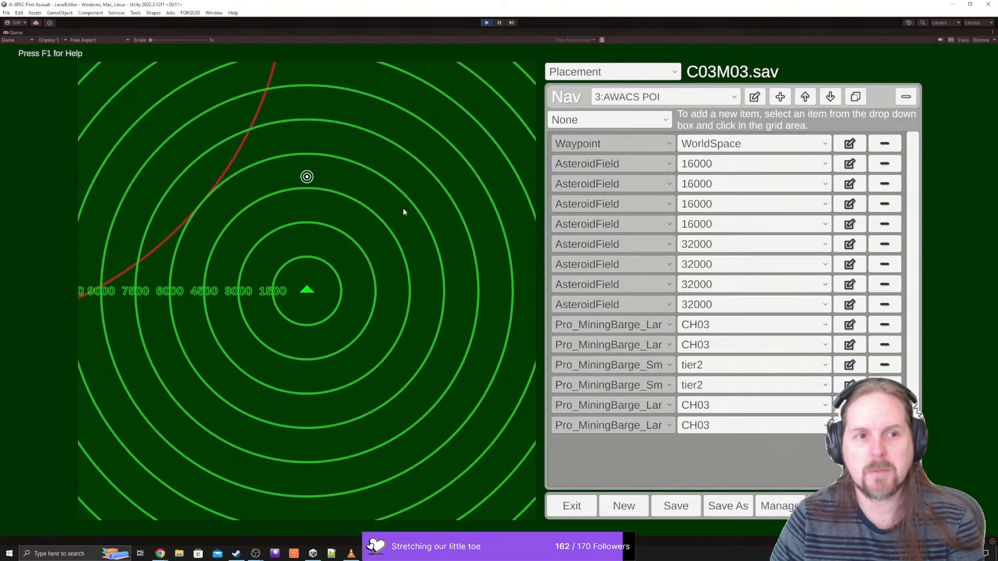
key(w)
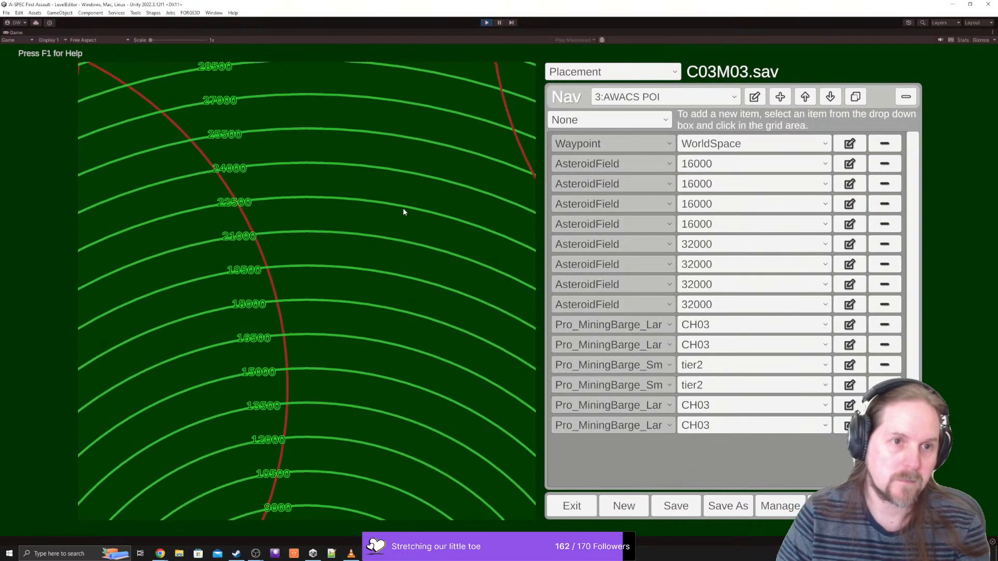
key(w)
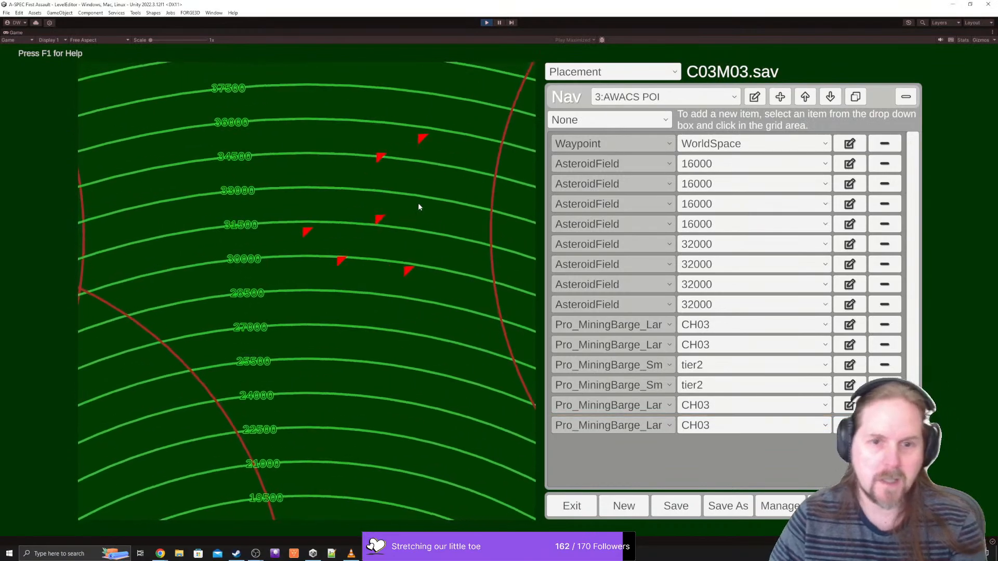
click(630, 120)
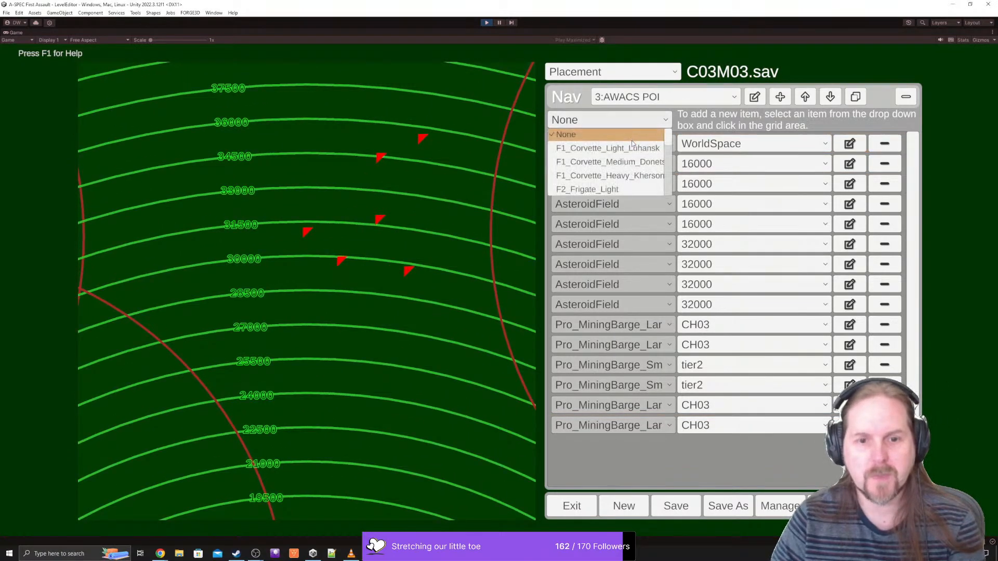
scroll(628, 158, down, 5)
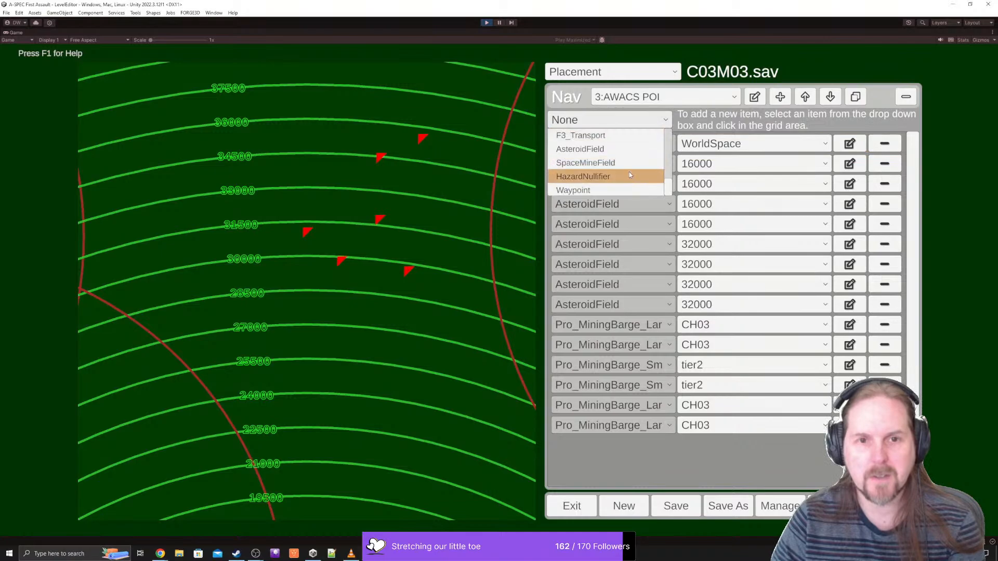
scroll(629, 175, up, 2)
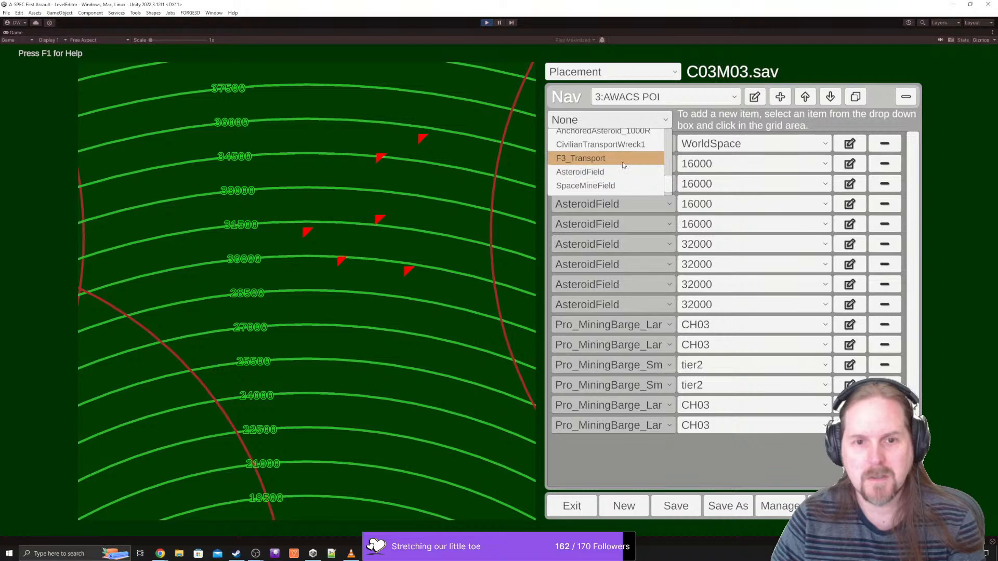
click(622, 161)
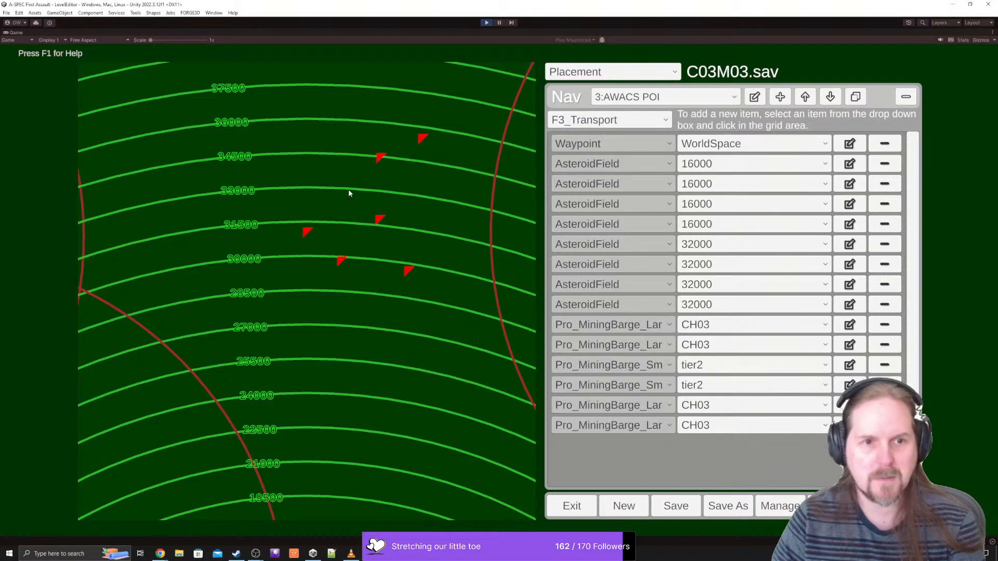
click(330, 163)
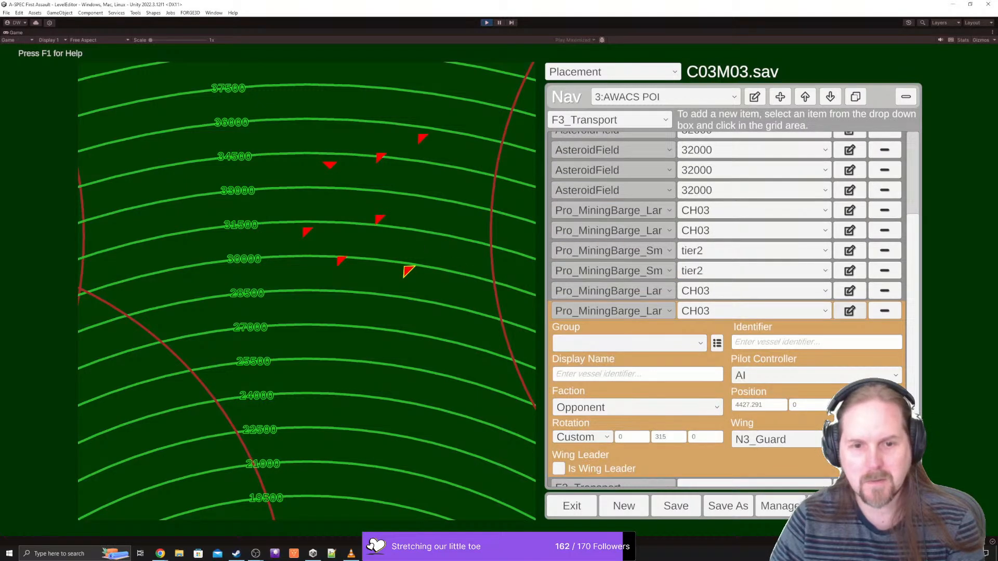
- Set the new F3_Transport's rotation to Custom with a Y angle of 315
click(850, 358)
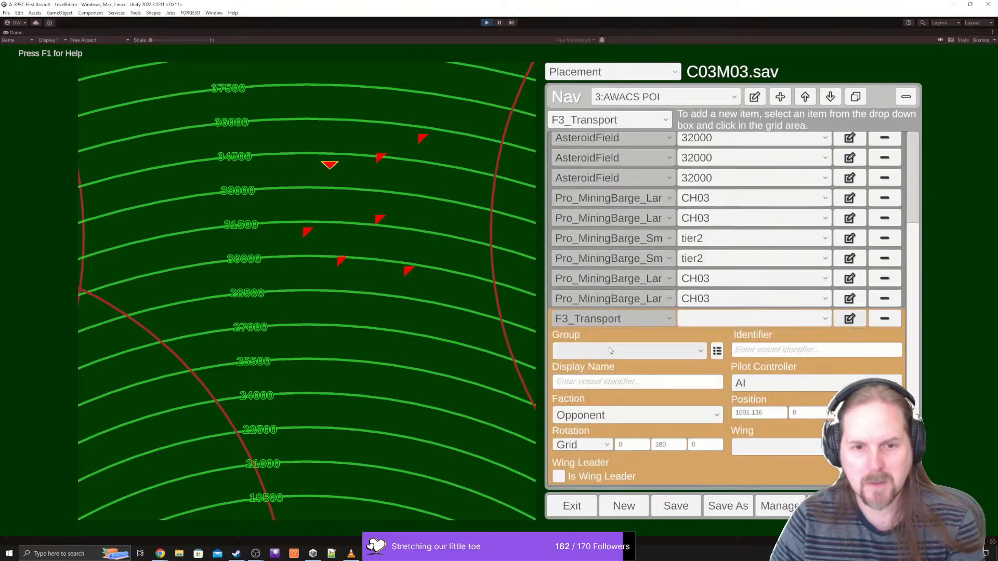
click(582, 445)
click(574, 467)
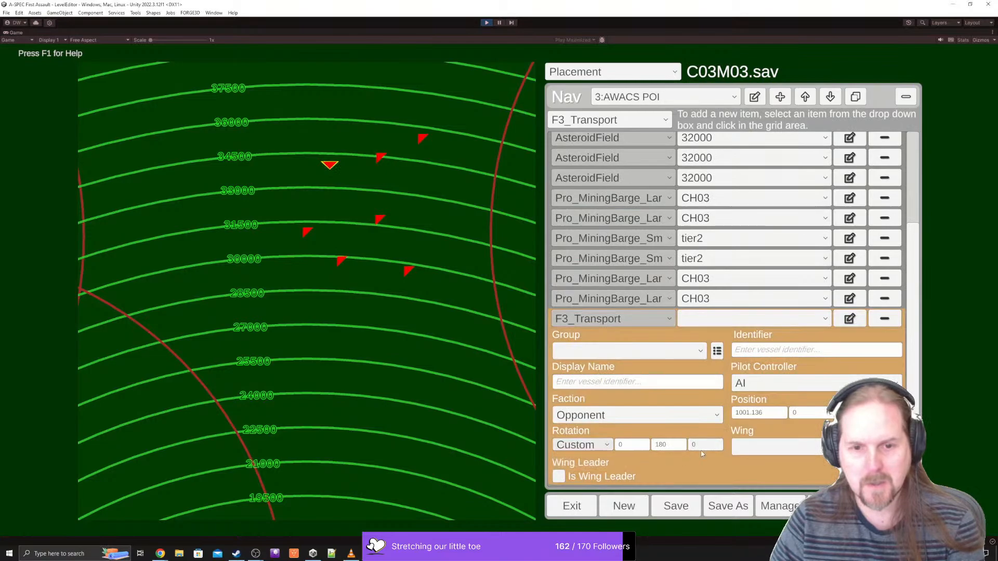
click(661, 446)
text(315)
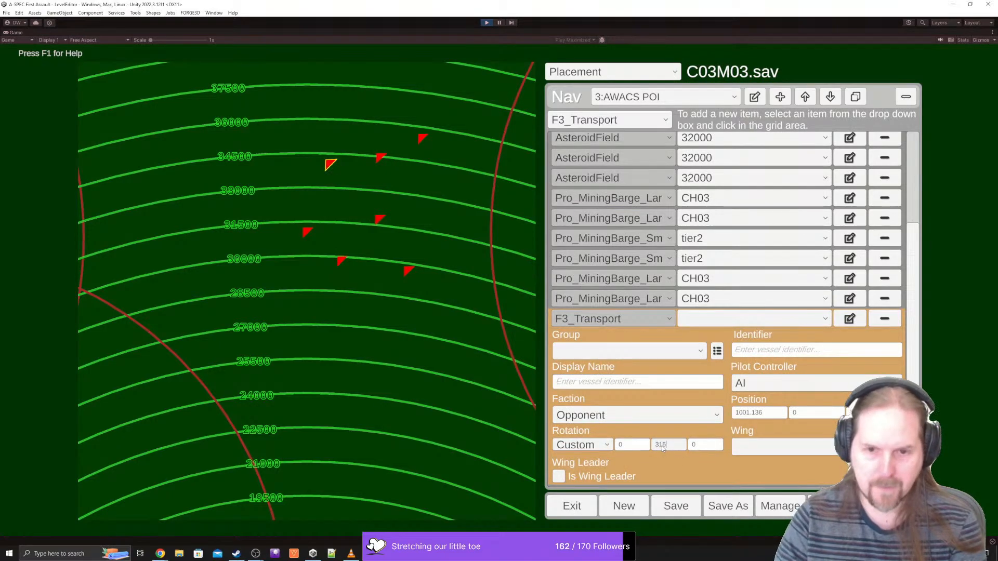
- Set the F3_Transport's pilot controller to None and its identifier to "JAMMER", and save the mission
click(765, 382)
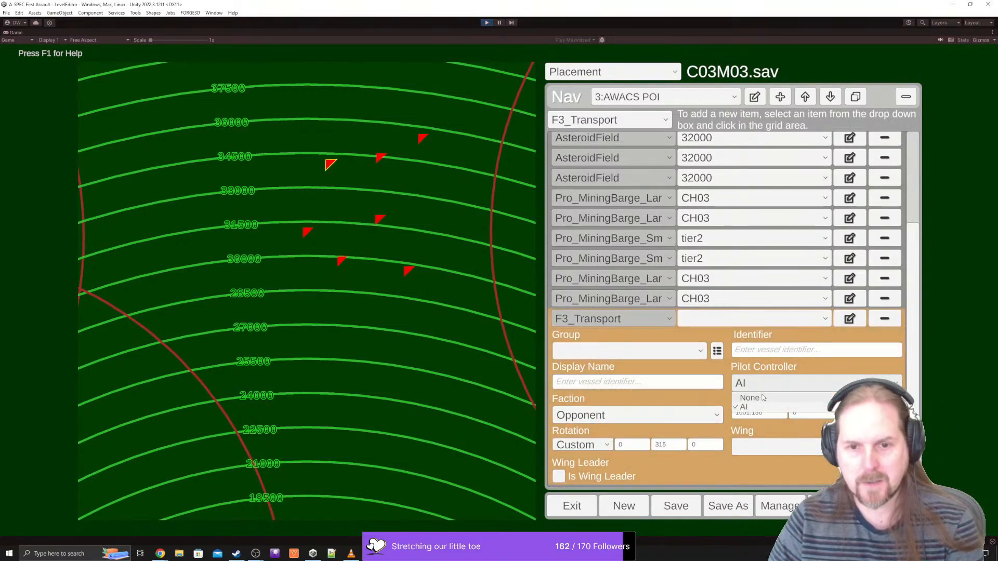
click(763, 365)
click(760, 352)
text(JAMM)
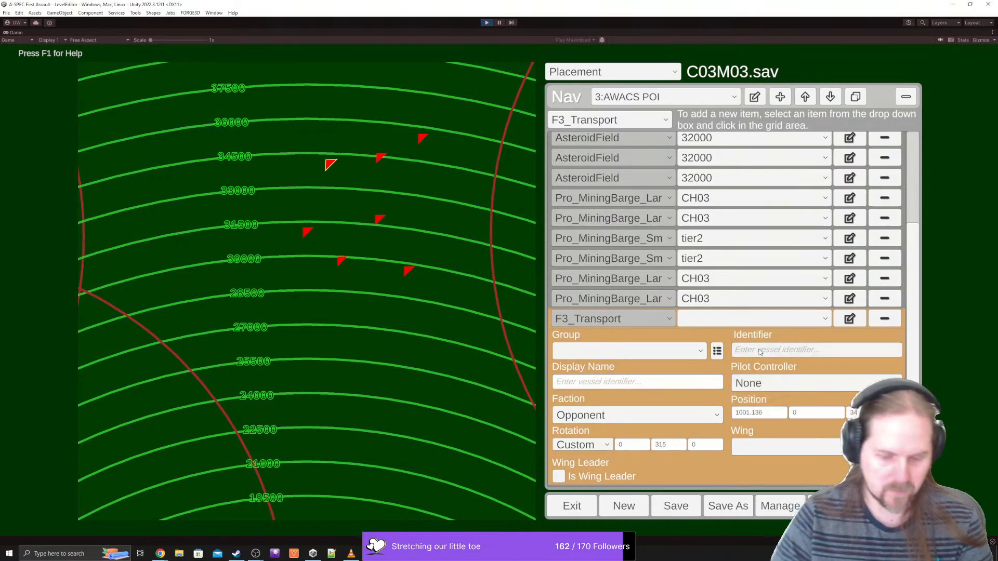
text(ER)
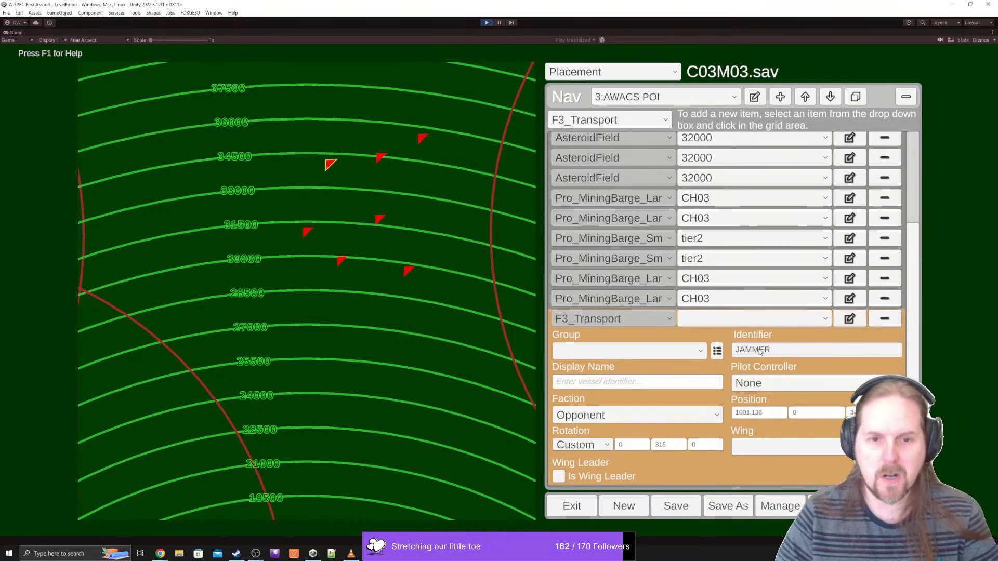
click(677, 507)
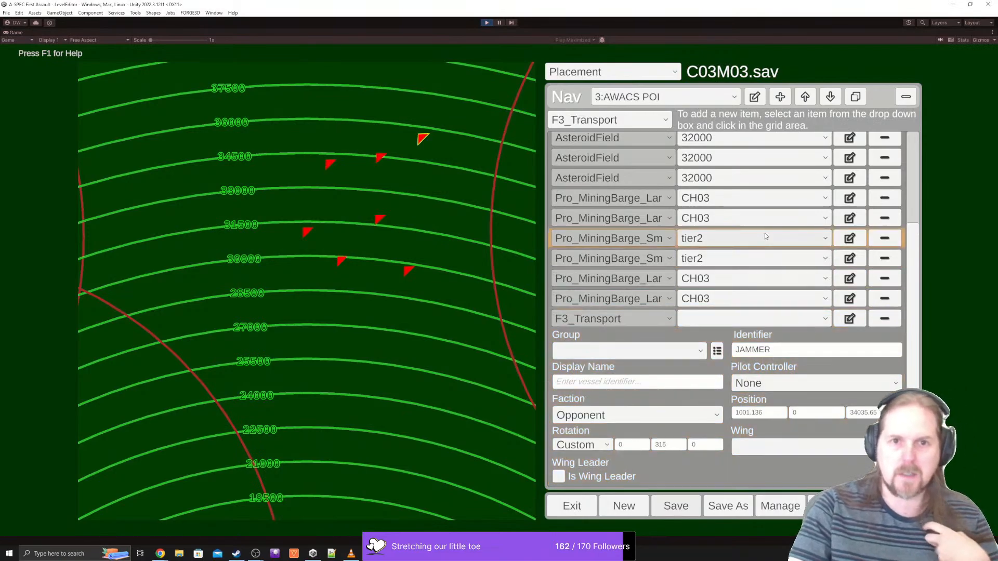
- Return to Conditional Actions, duplicate the Init trigger and rename the copy "Set JAMMER Speed"
click(611, 72)
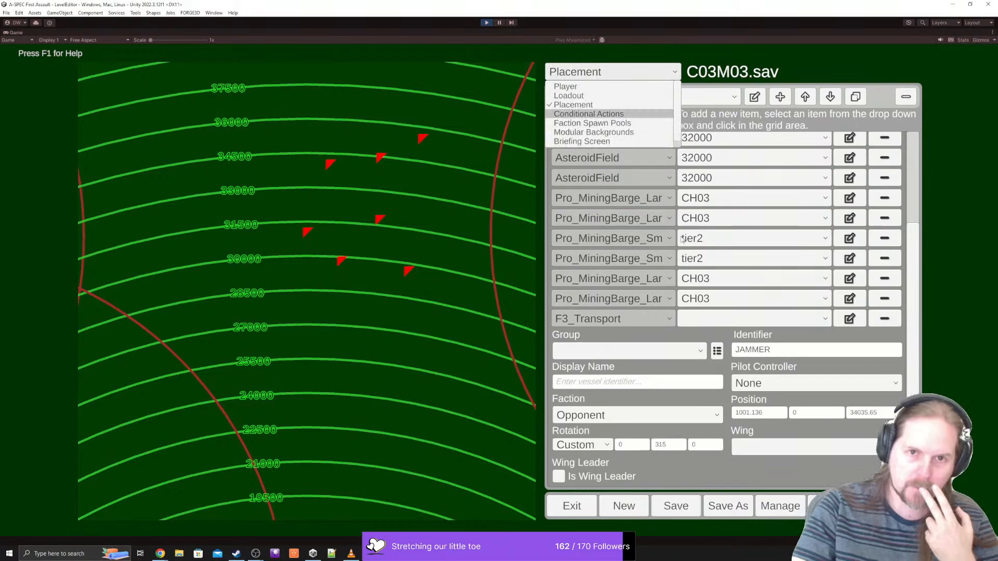
click(590, 114)
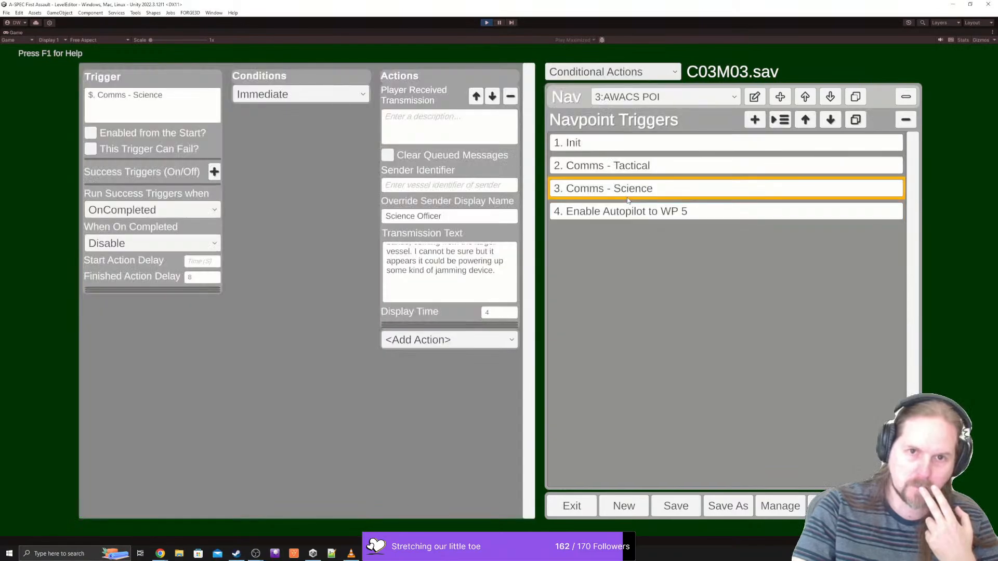
click(644, 144)
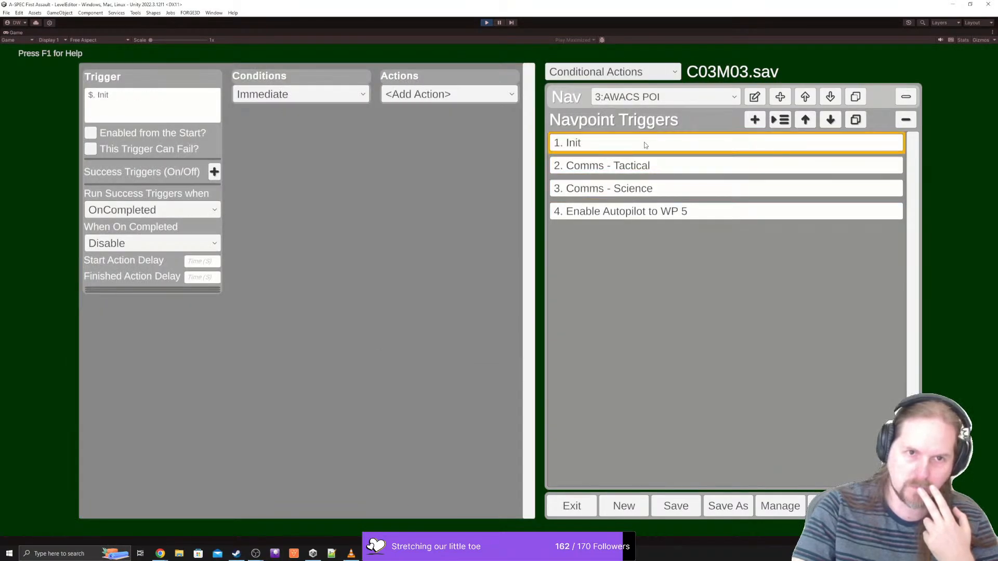
click(855, 120)
click(144, 101)
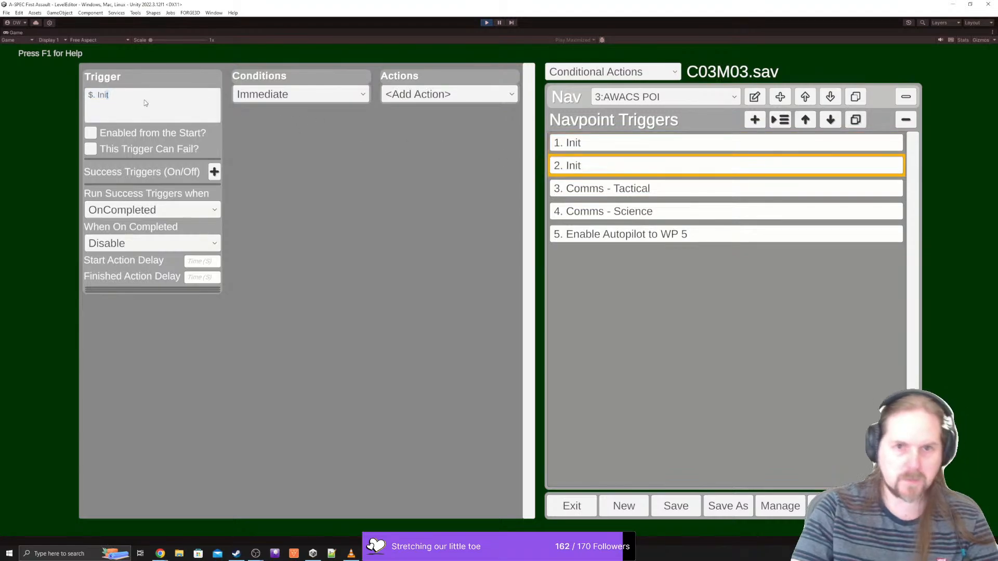
key(BackSpace)
key(BackSpace)
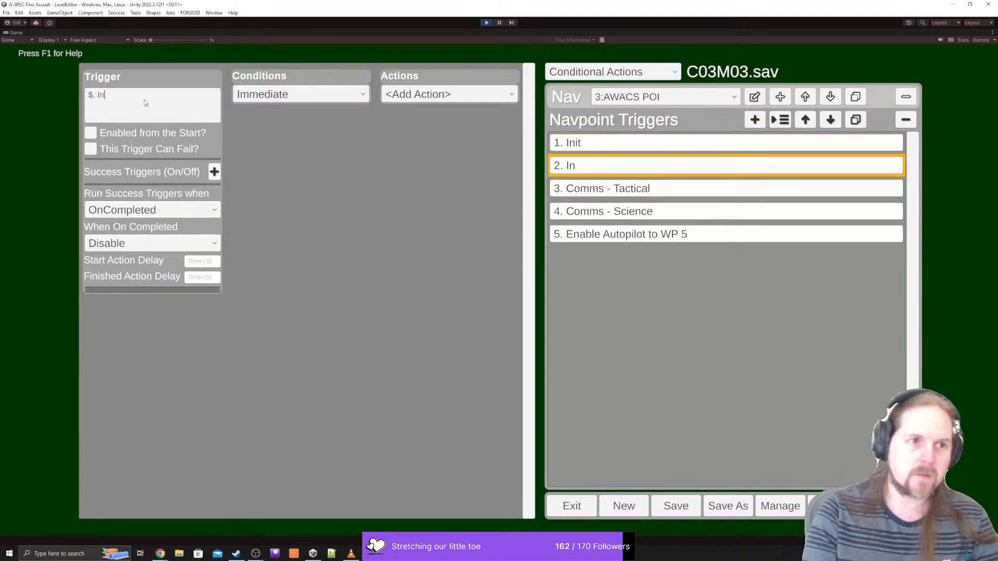
text(Set JAMM)
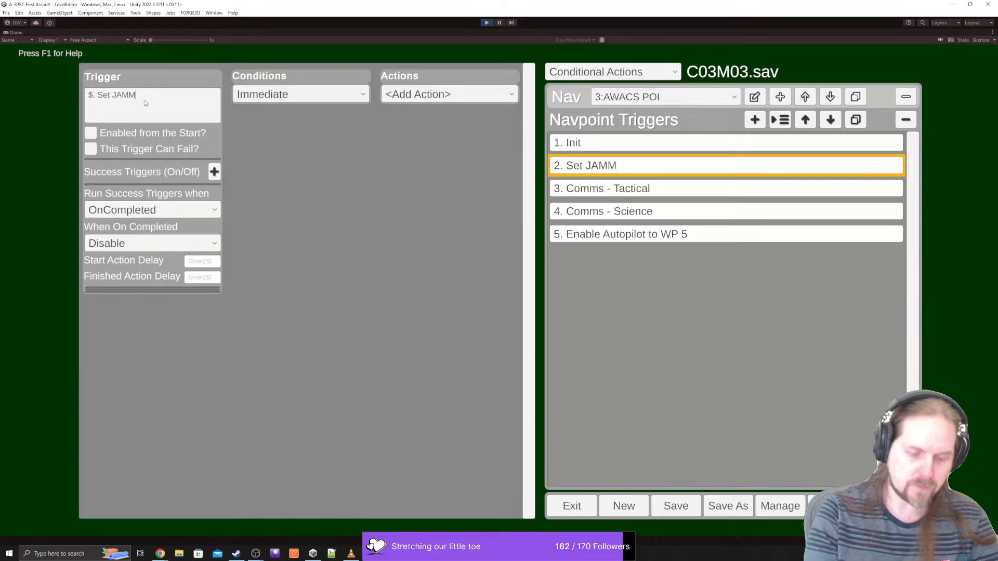
text(ER Speed)
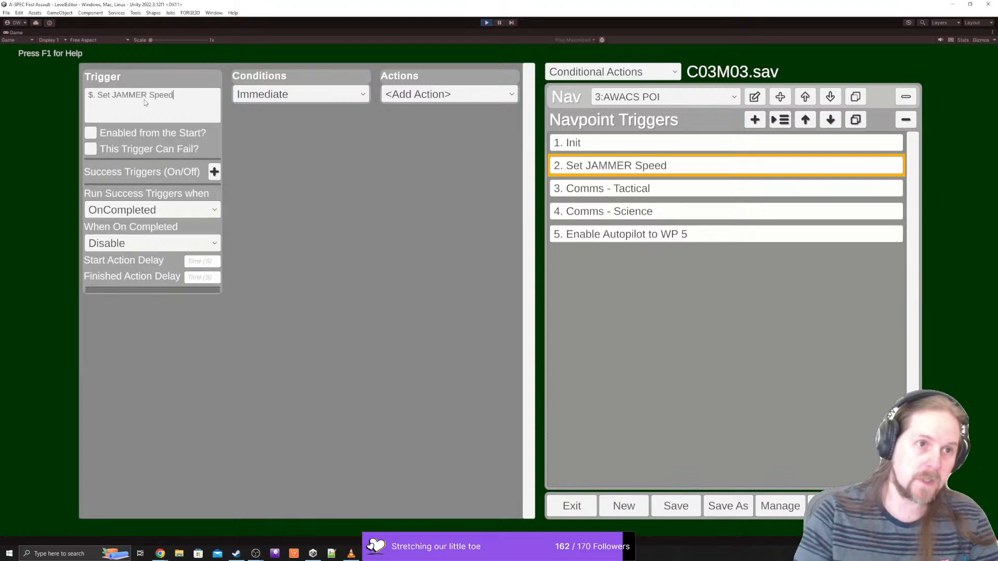
- Add an Override Structure Attributes action to the Set JAMMER Speed trigger with vessel identifier "JAMMER"
click(475, 96)
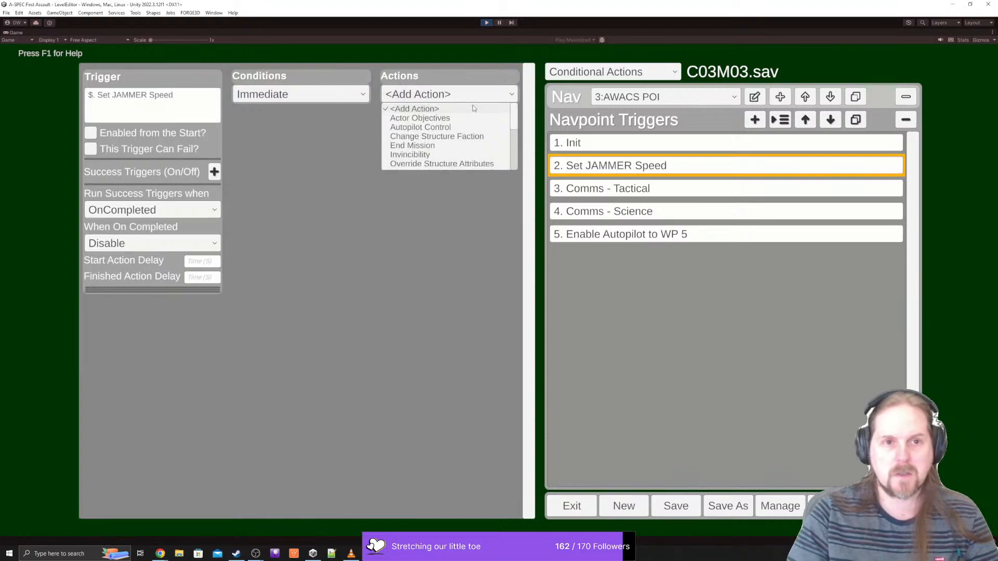
scroll(447, 143, down, 1)
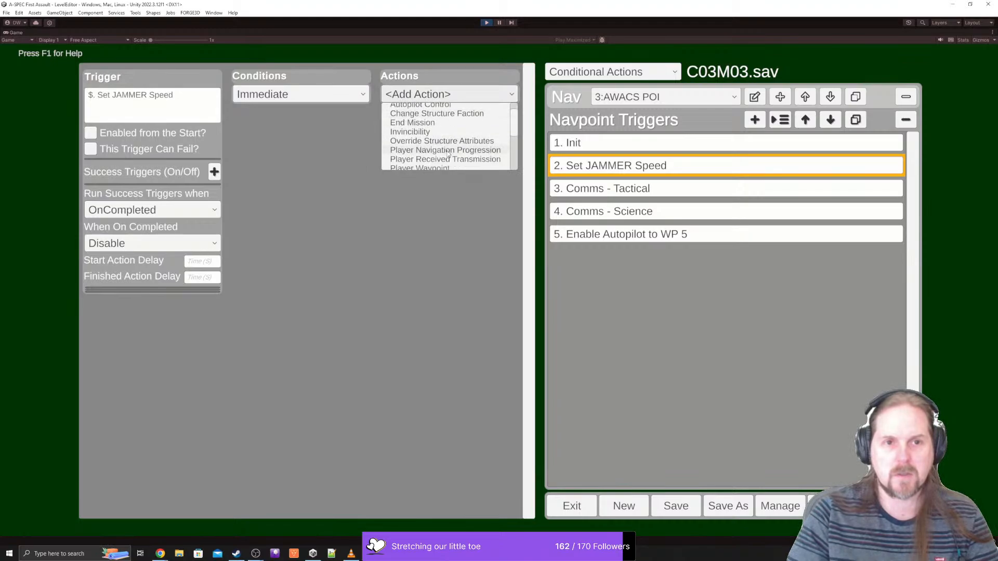
click(452, 142)
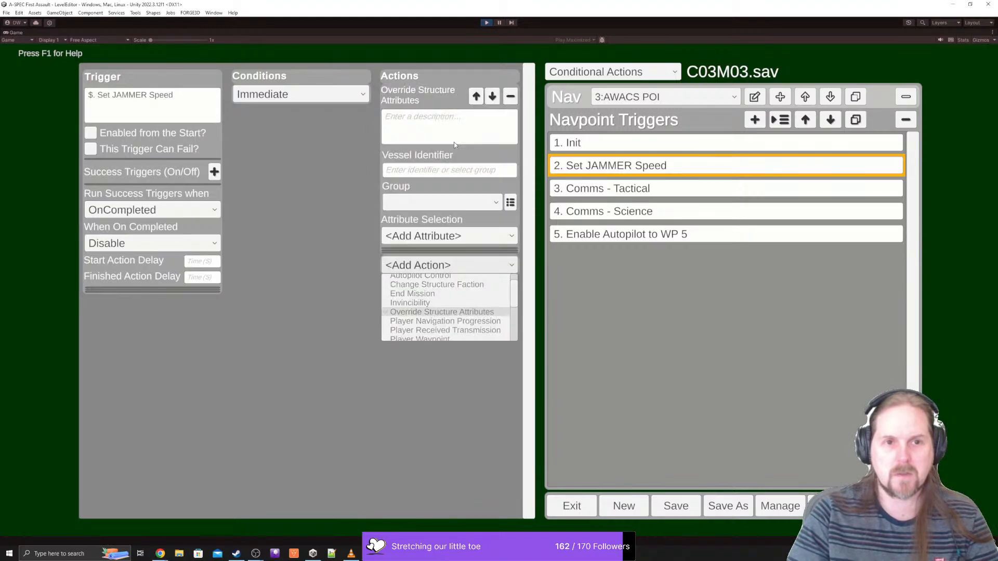
click(423, 170)
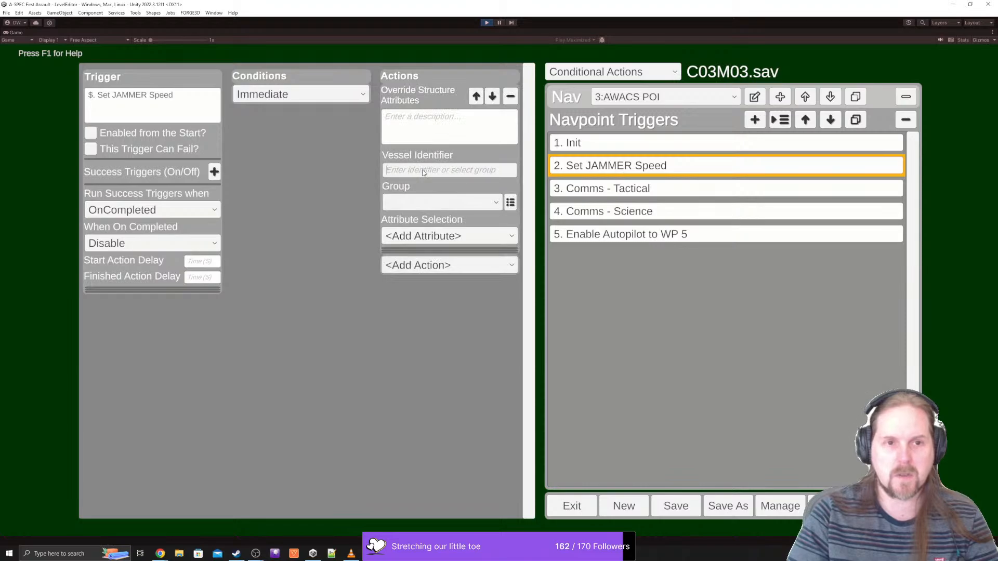
text(JAMMER)
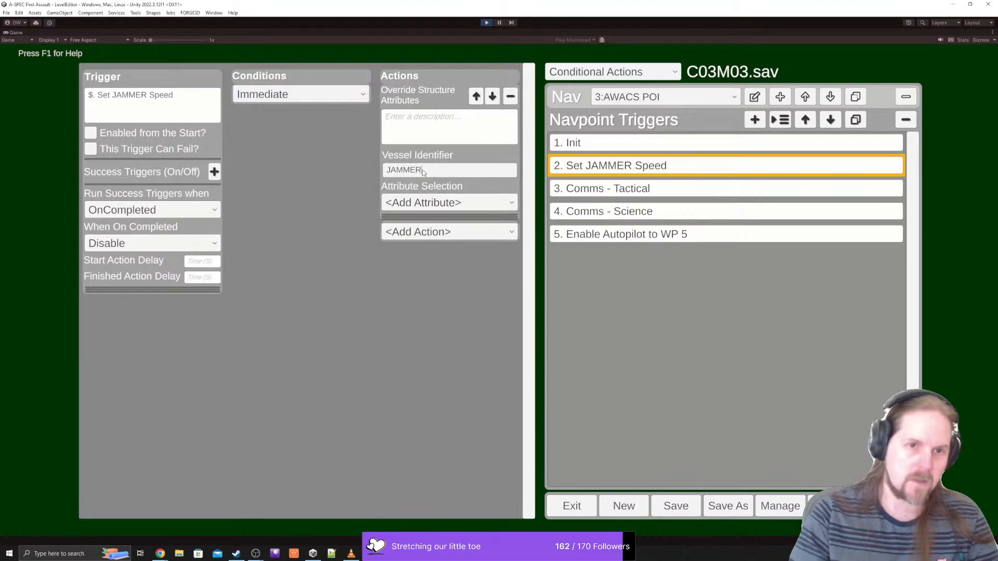
- Add two Current Speed attributes to the JAMMER override, set both values to 250, and save the mission
click(447, 207)
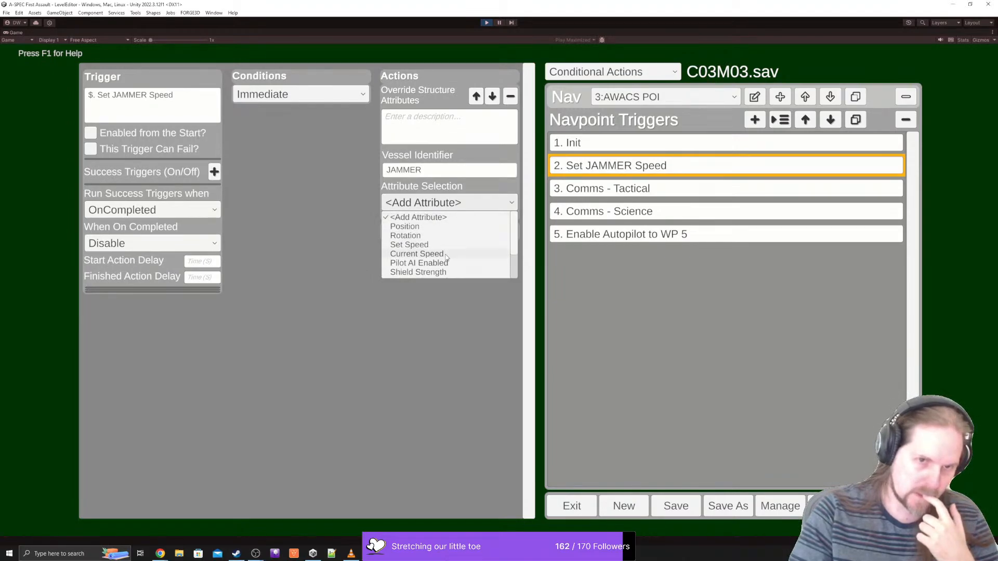
click(416, 254)
click(458, 239)
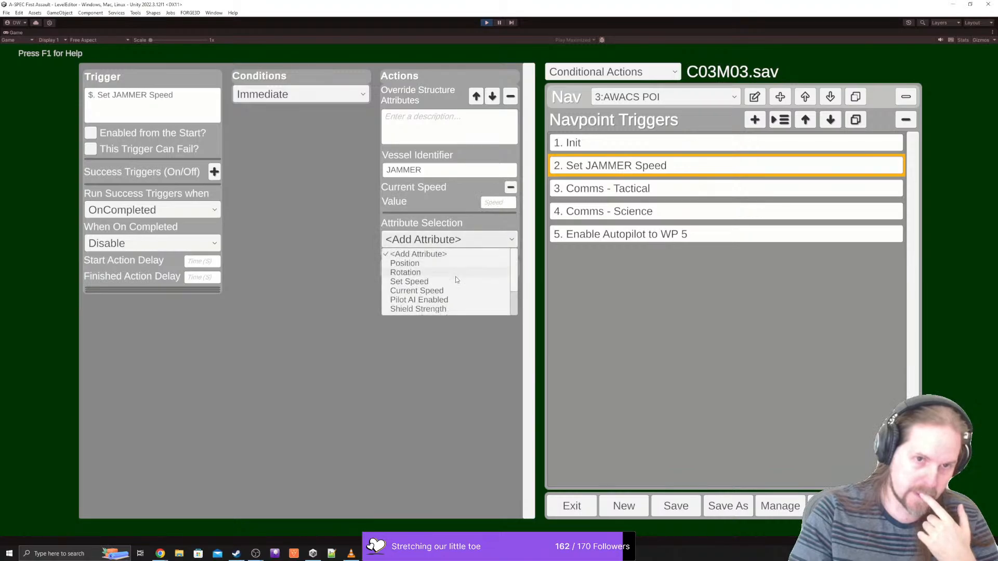
click(452, 290)
click(503, 204)
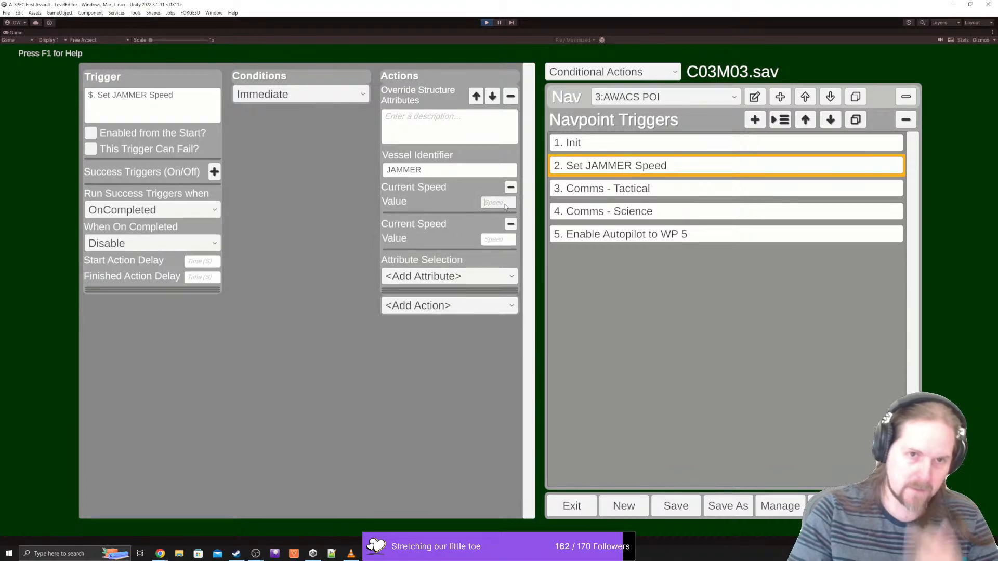
text(250)
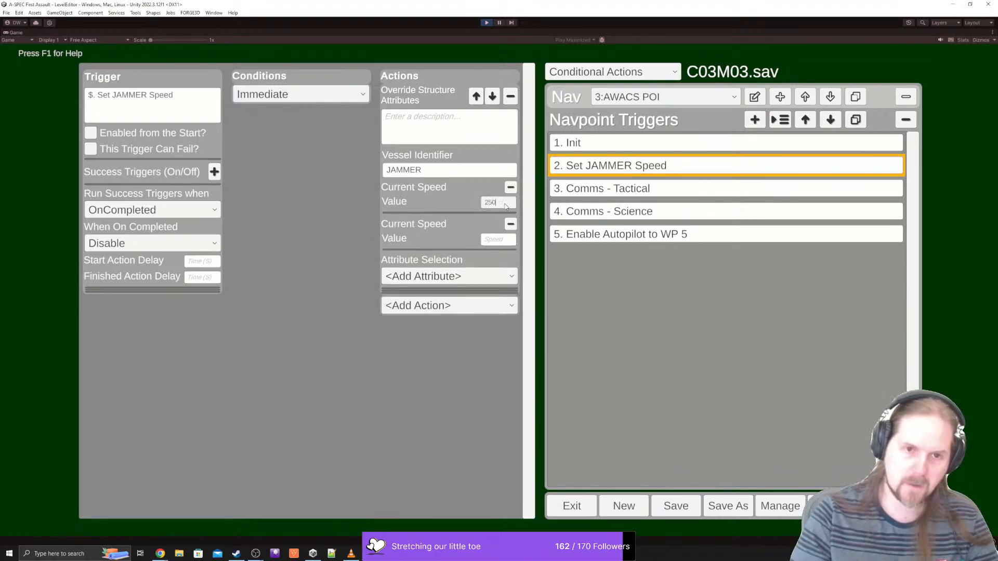
click(503, 241)
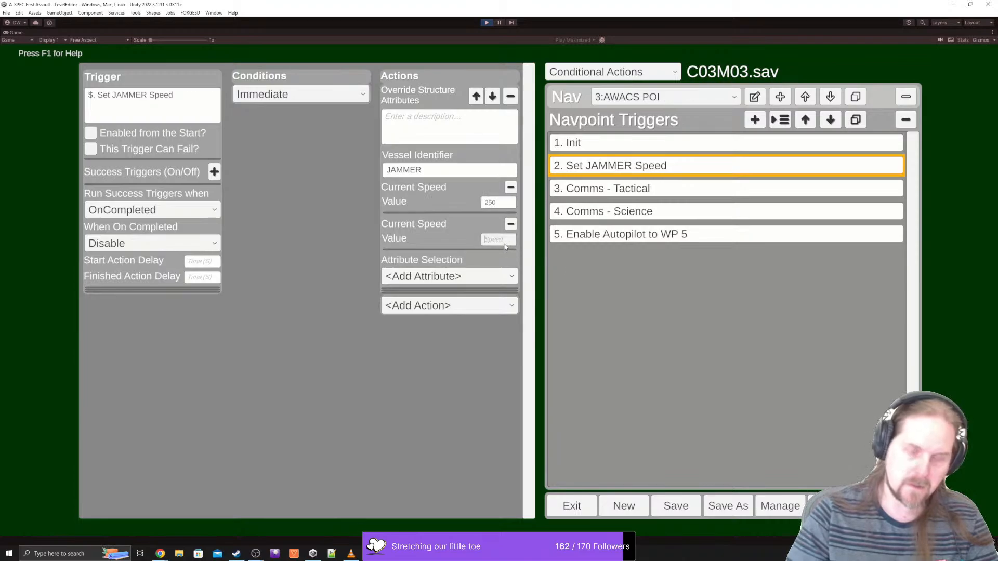
text(250)
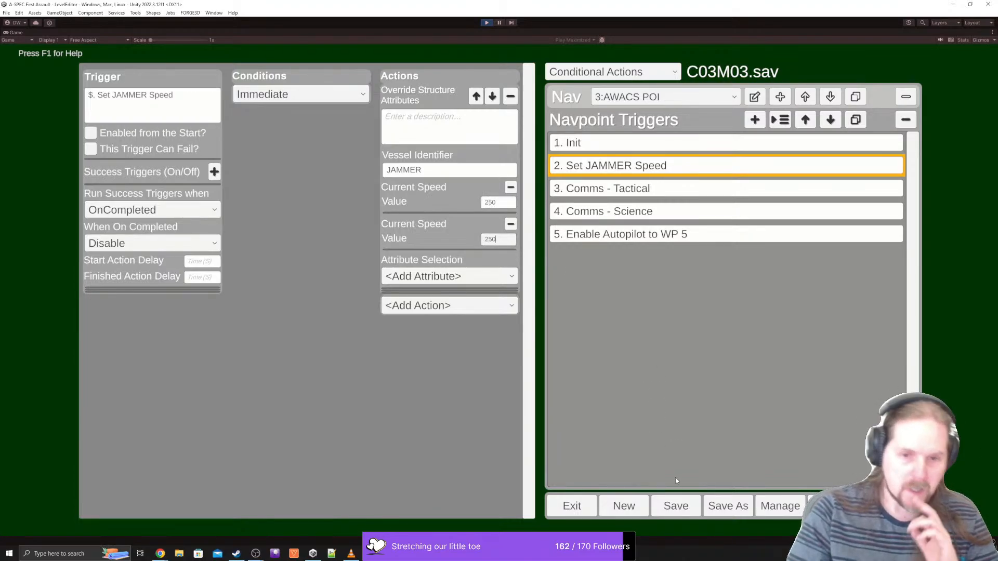
click(675, 506)
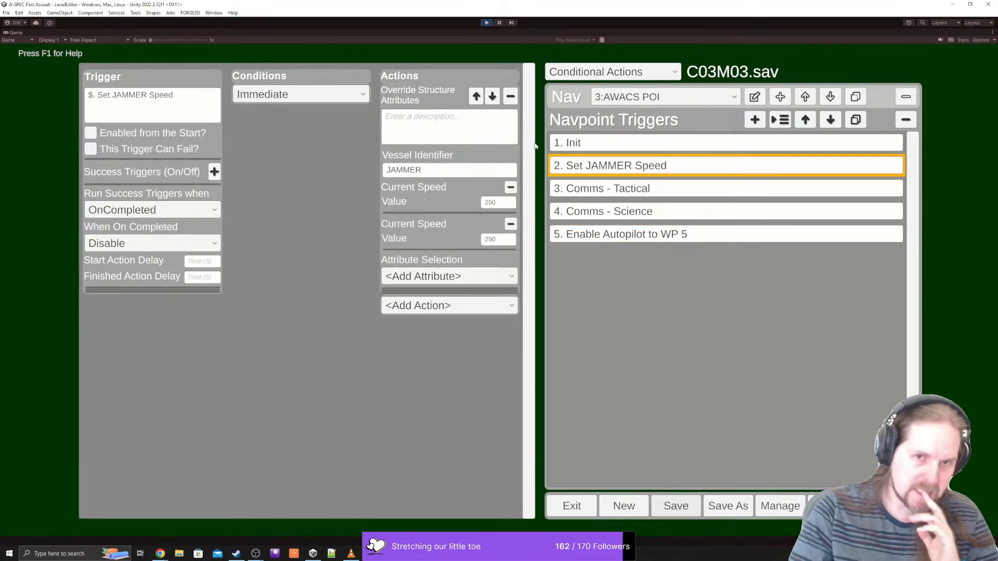
- Set the Set JAMMER Speed trigger to be enabled from the start
click(586, 146)
click(591, 171)
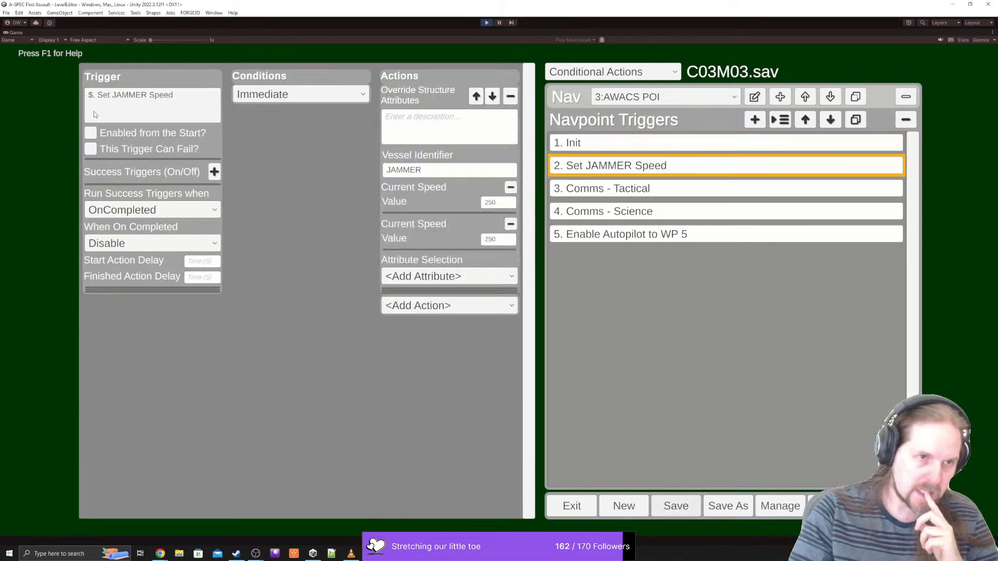
click(90, 133)
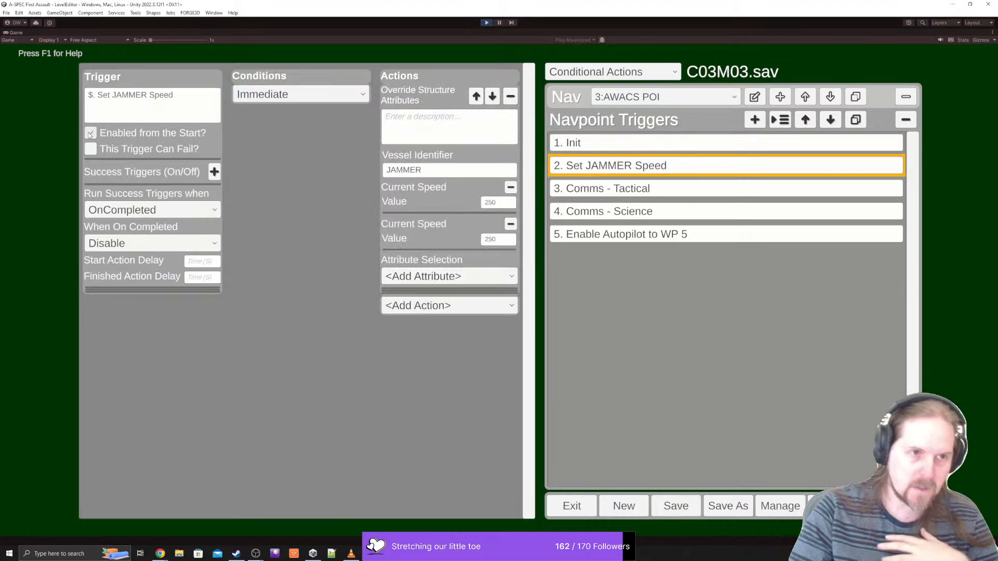
- Give the Init trigger an Autopilot Control action with Disable Autopilot on, and enable the trigger from the start
click(591, 146)
click(482, 100)
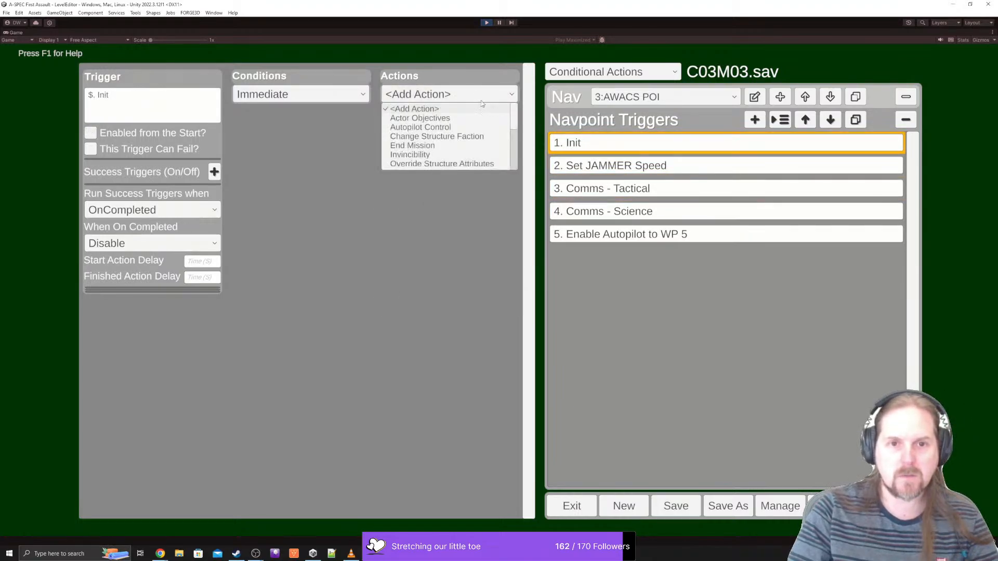
click(426, 127)
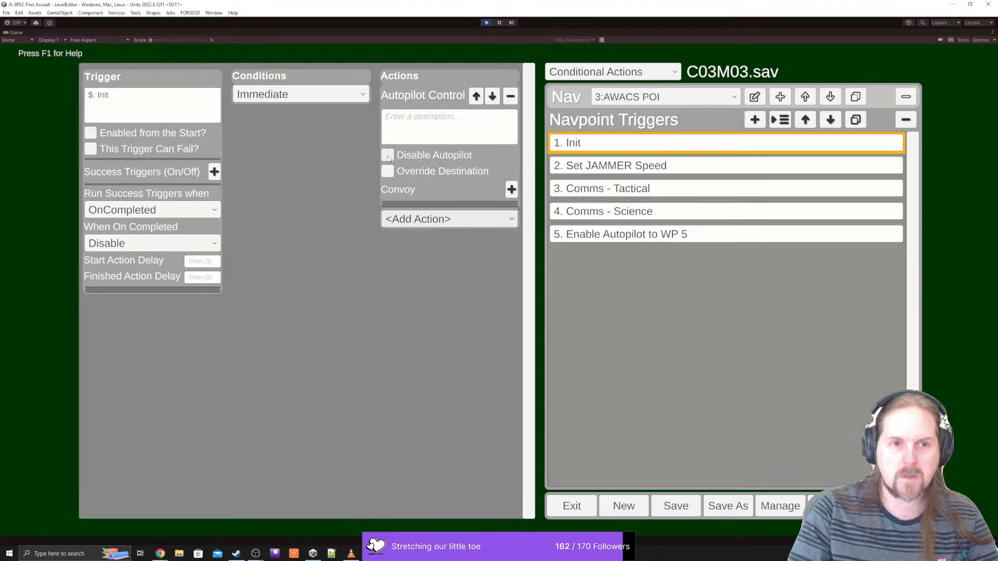
click(90, 133)
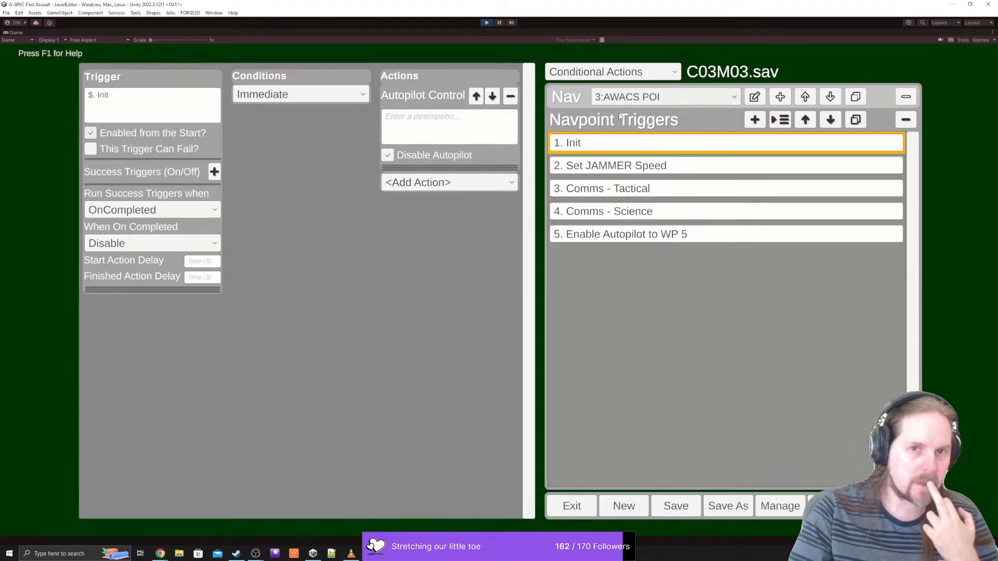
- Insert a blank trigger between Set JAMMER Speed and Comms - Tactical
click(596, 167)
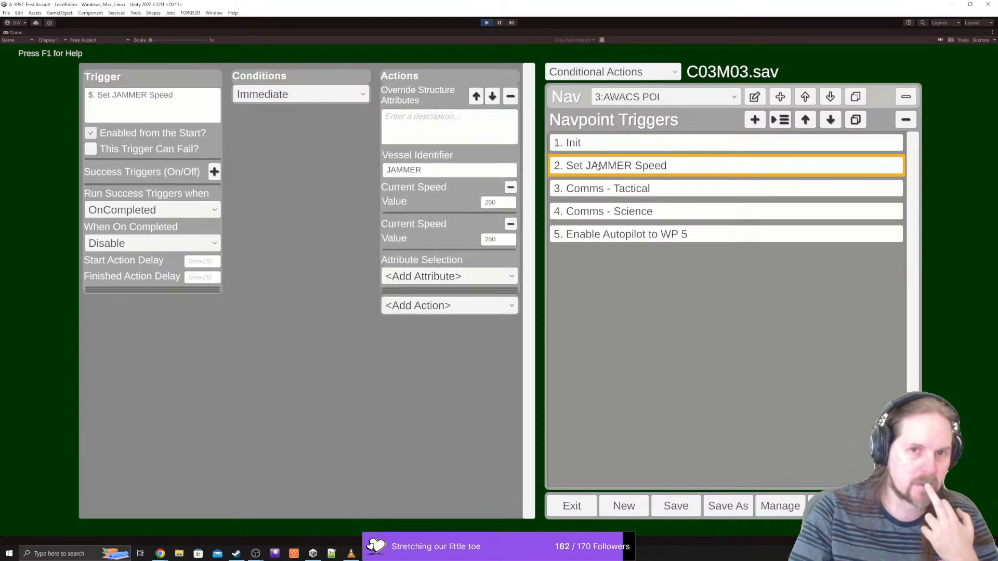
click(632, 190)
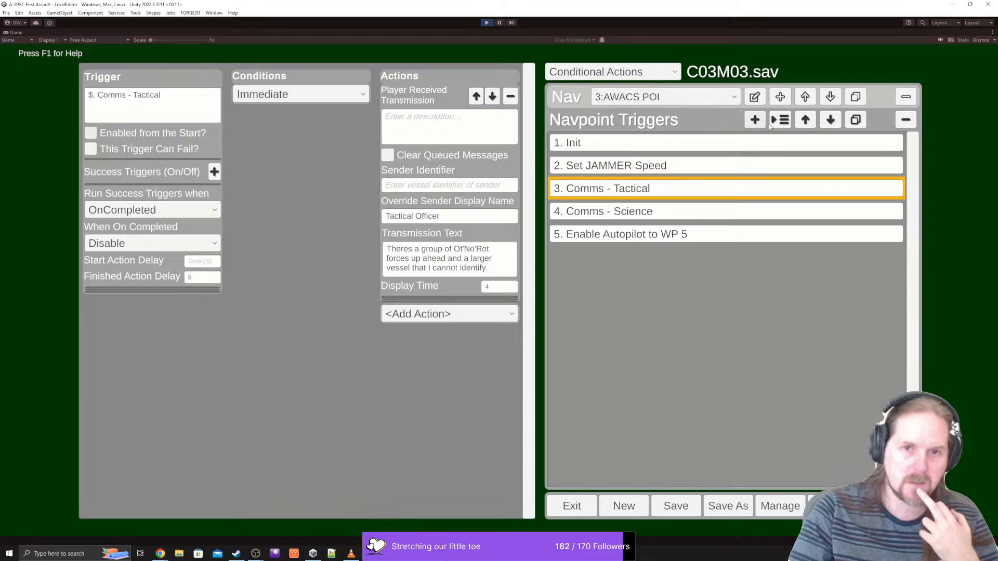
click(785, 123)
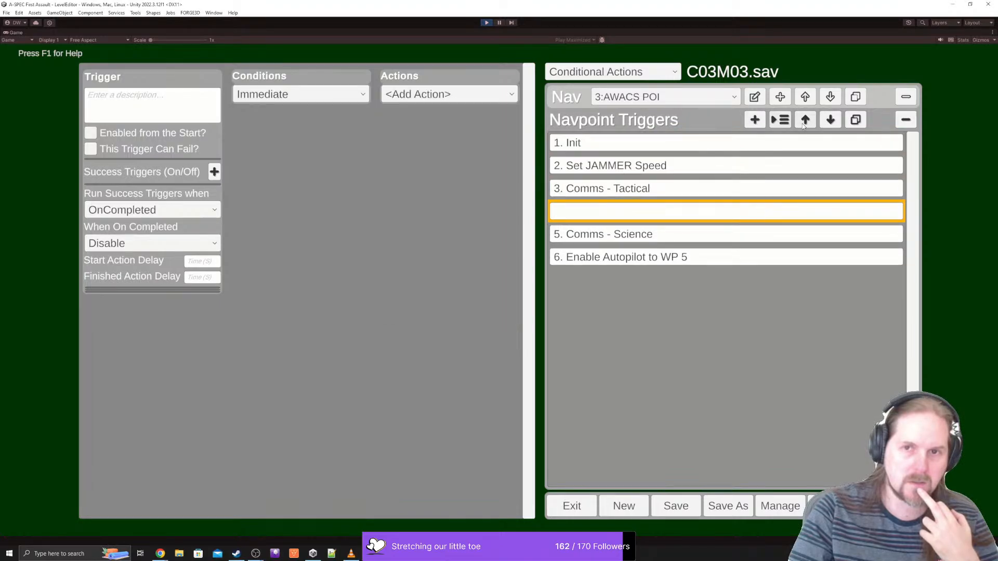
click(805, 120)
- Name the blank third trigger "$. <b>Event1" so it is auto-numbered and bold
click(136, 119)
text(E)
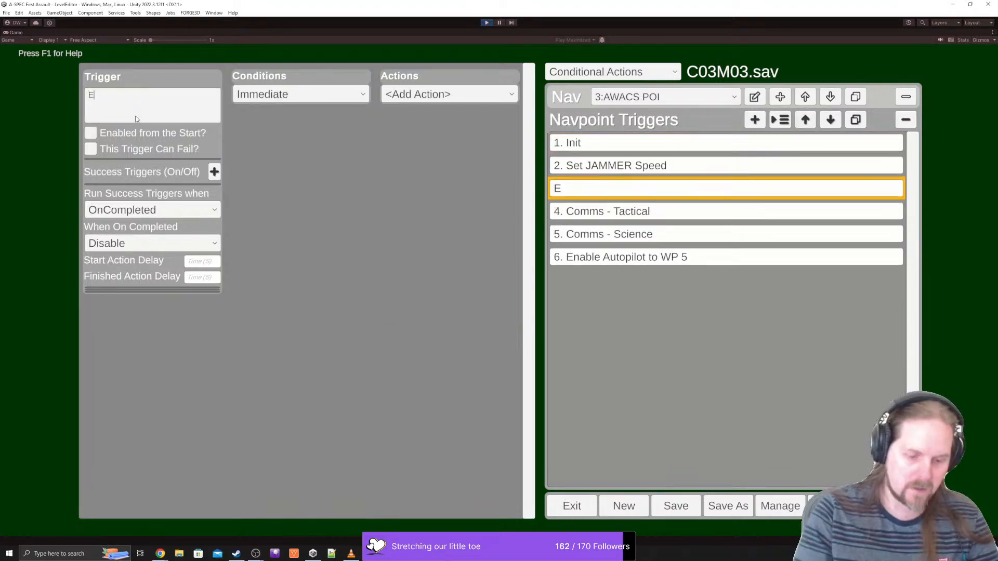
text(vent1)
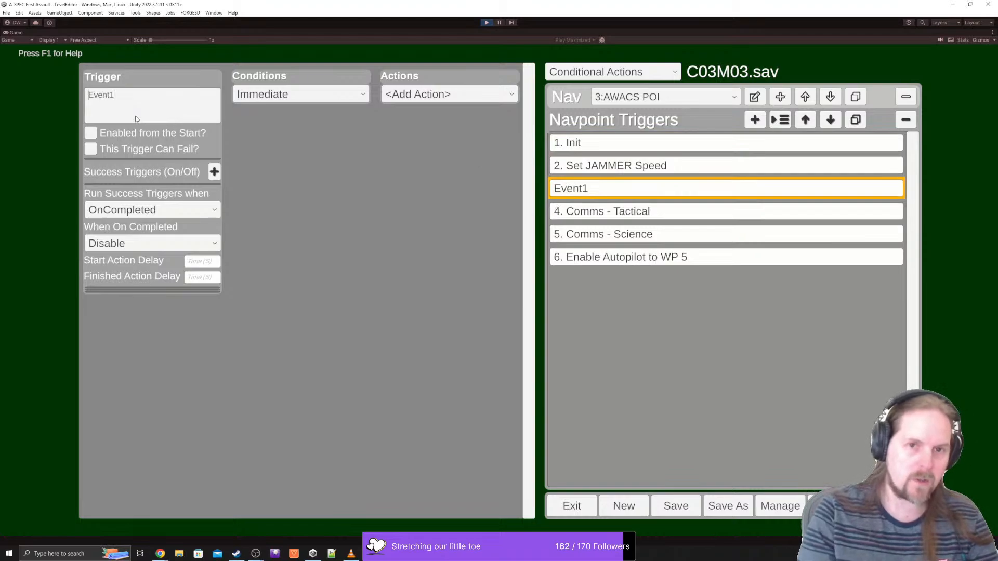
text($)
key(BackSpace)
text(£)
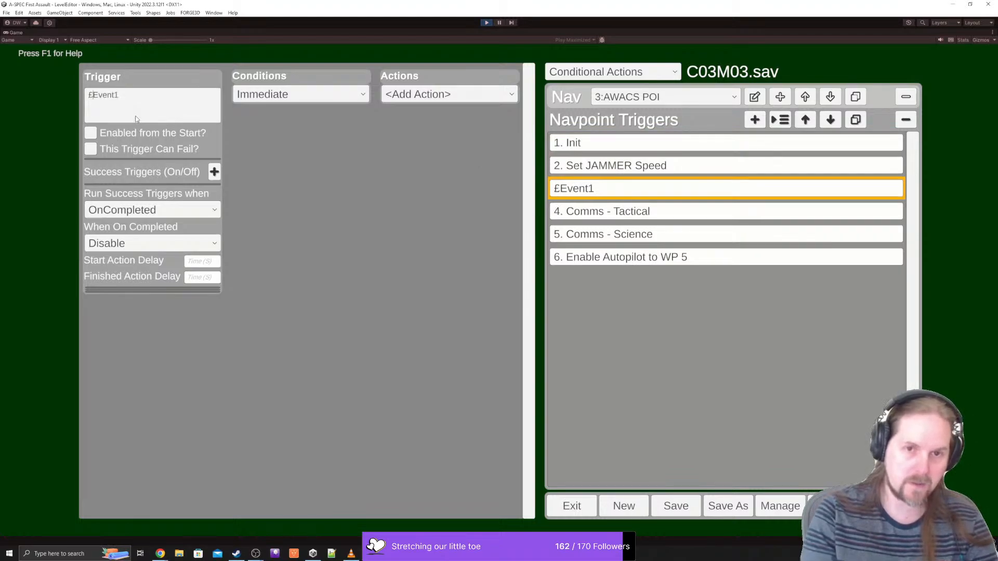
key(BackSpace)
text(3)
text(. <b>)
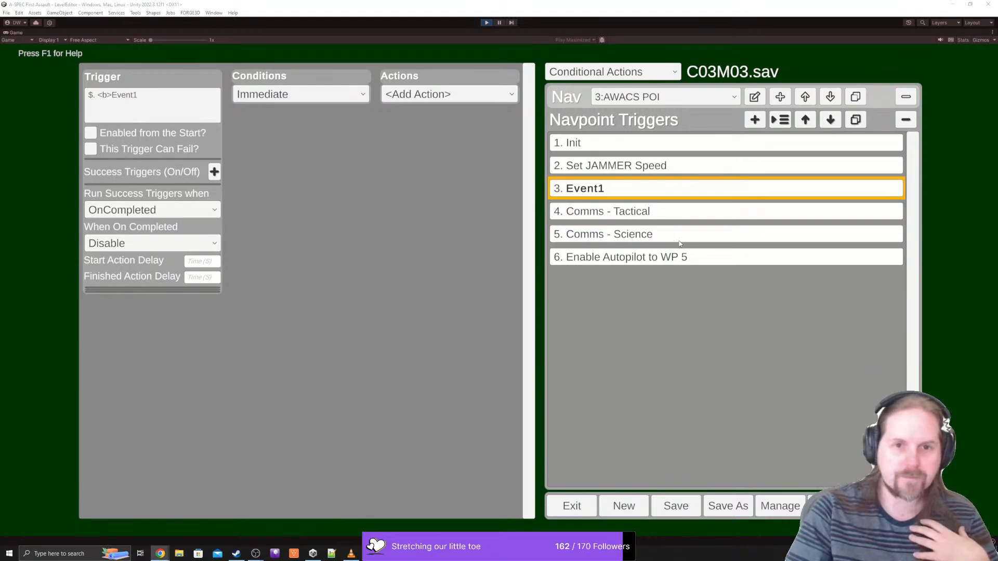
- Add Event1 as a success trigger of the Init trigger
click(582, 143)
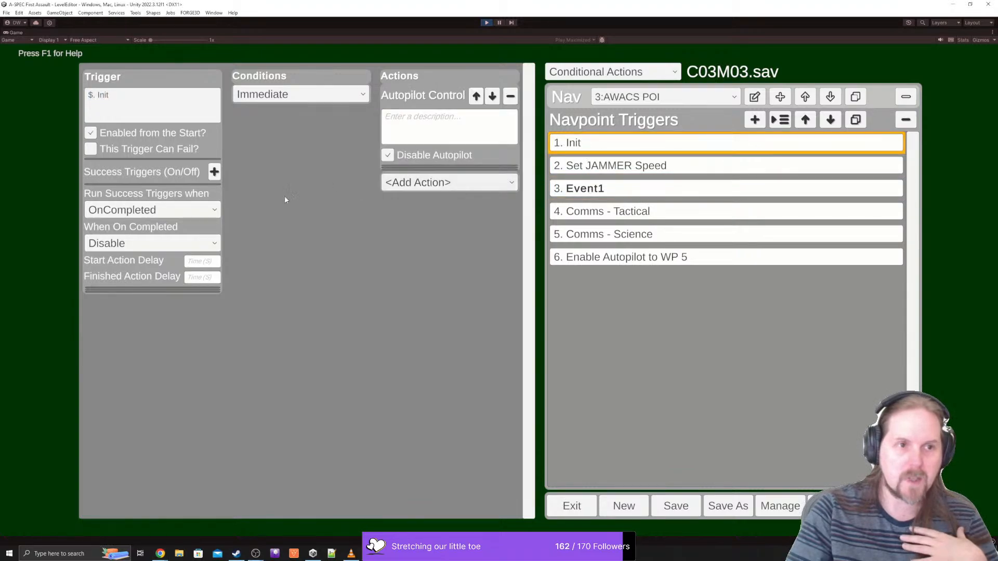
click(213, 173)
click(170, 188)
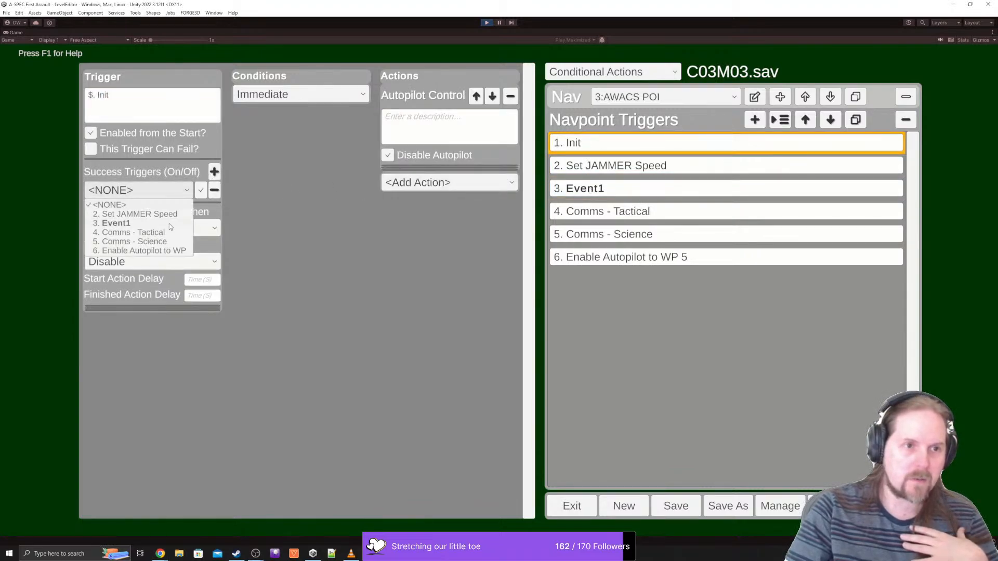
click(151, 224)
- Add Comms - Tactical as a success trigger of Event1
click(617, 188)
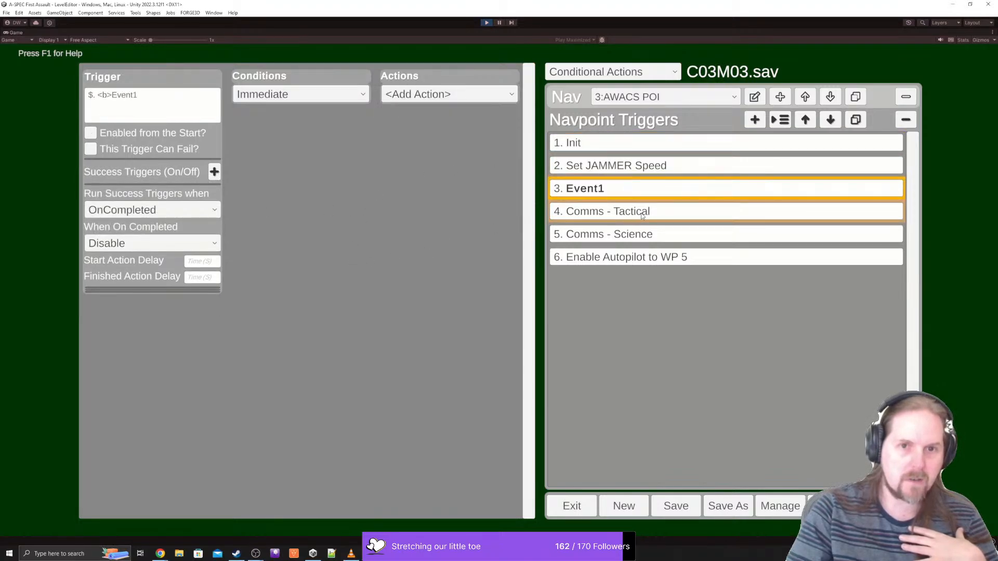
click(213, 172)
click(142, 189)
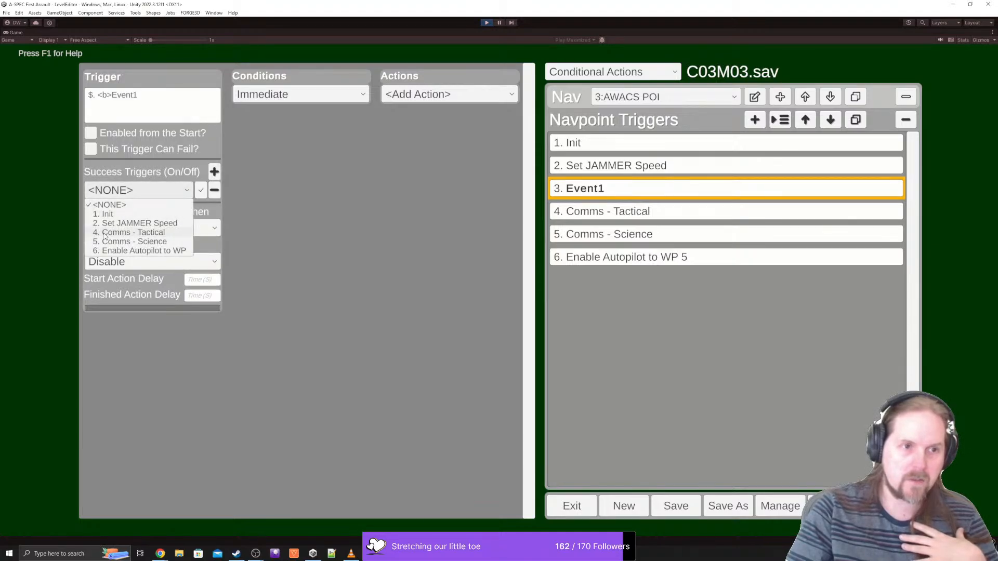
click(106, 232)
- Set Event1's start action delay to 2 seconds
click(663, 212)
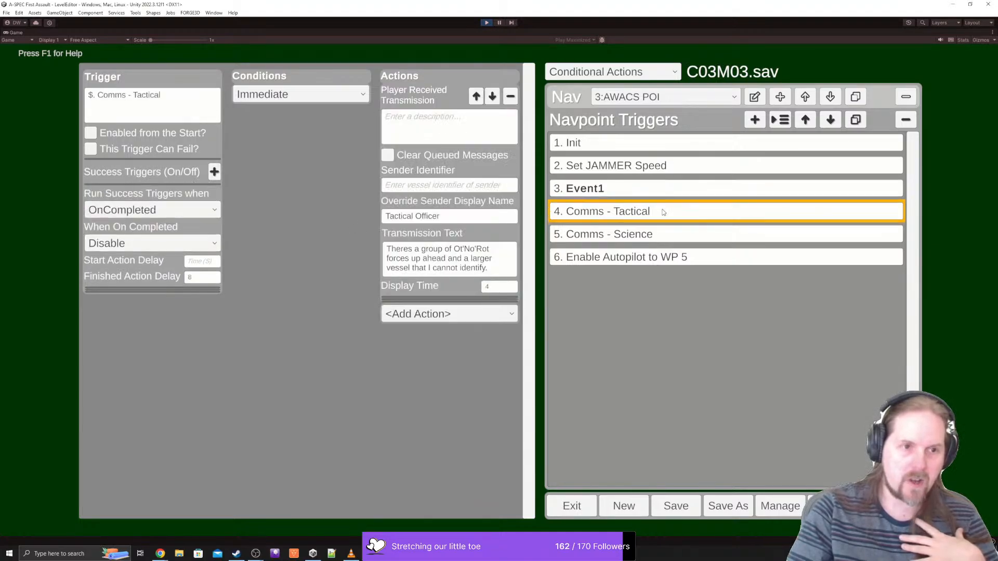
click(640, 193)
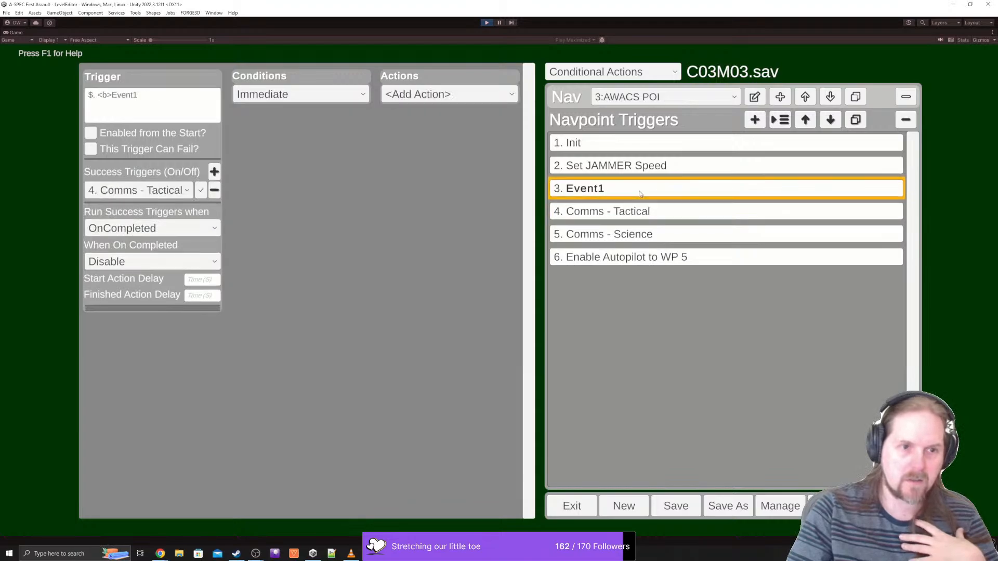
click(218, 280)
text(2)
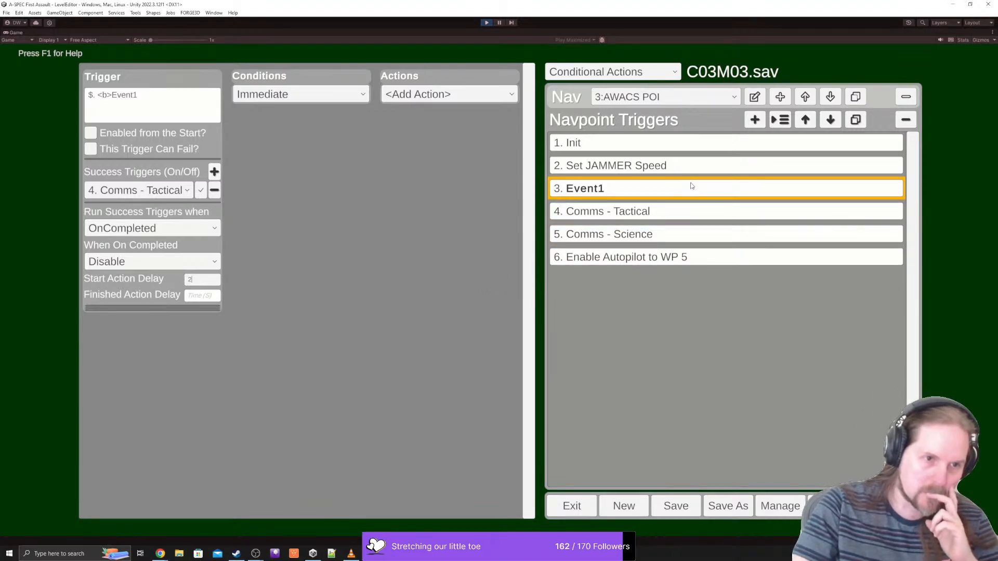
- On the Comms - Science trigger, set the transmission display time to 7 and the finished action delay to 14
click(571, 210)
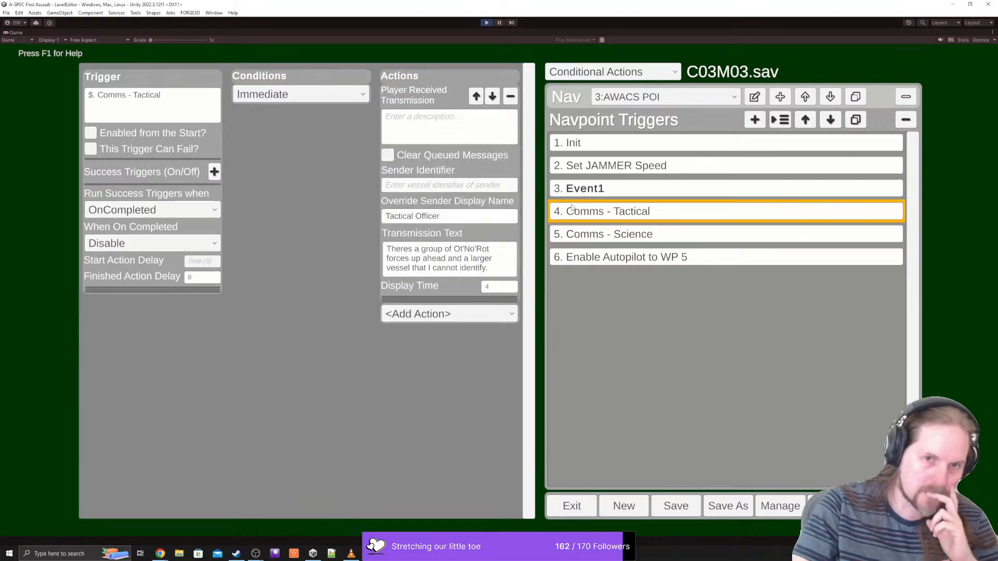
click(632, 234)
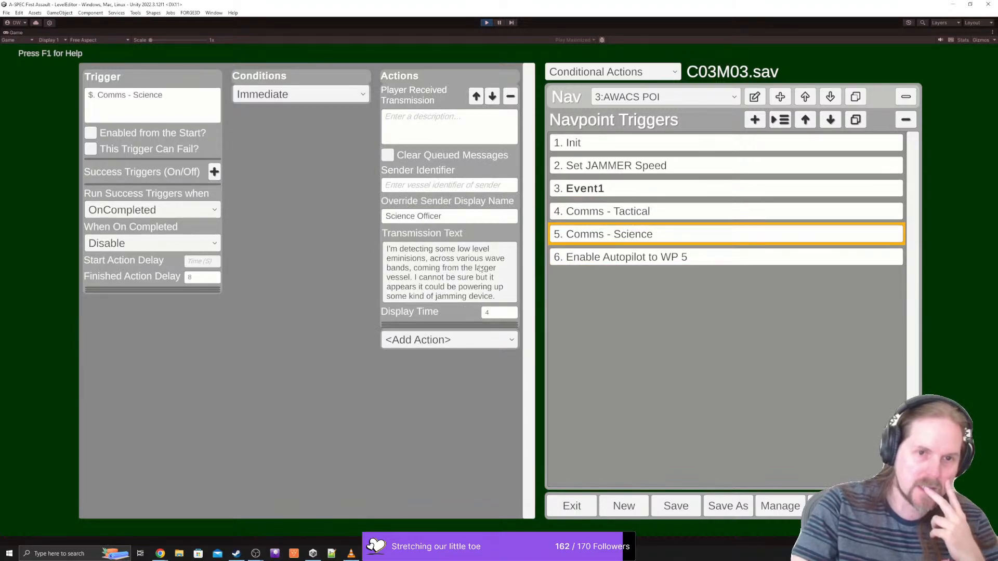
click(501, 312)
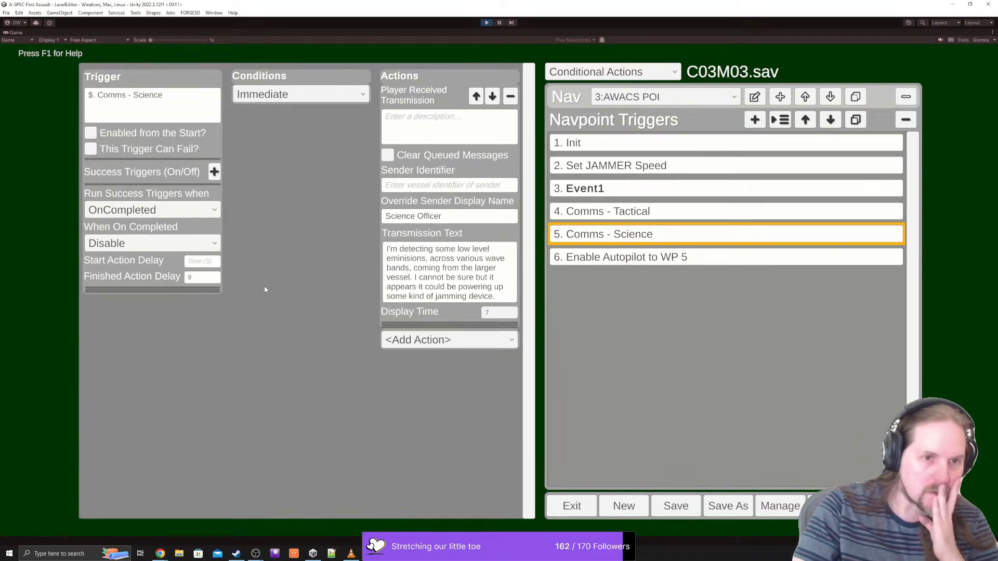
click(205, 278)
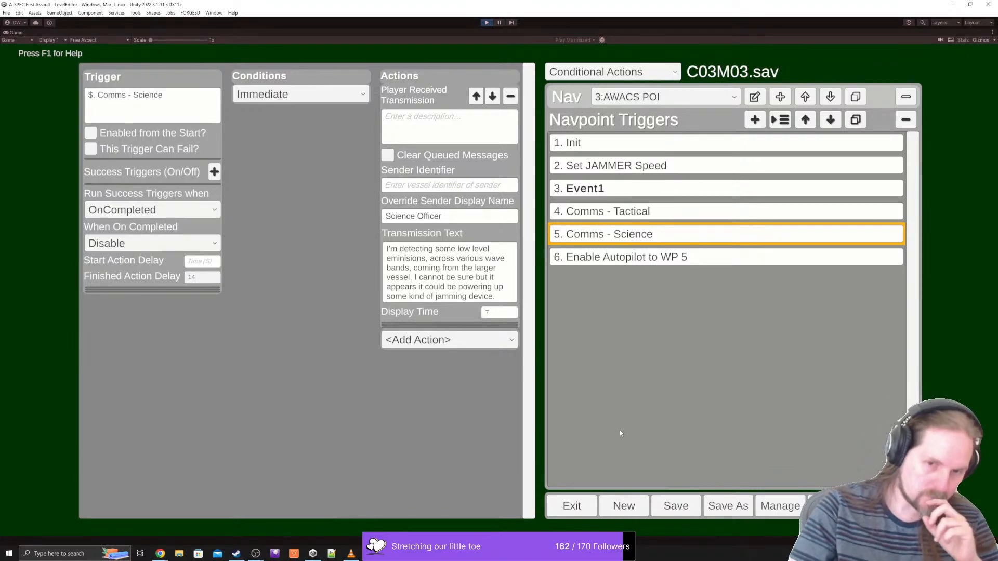
- Save the C03M03 mission file
click(672, 510)
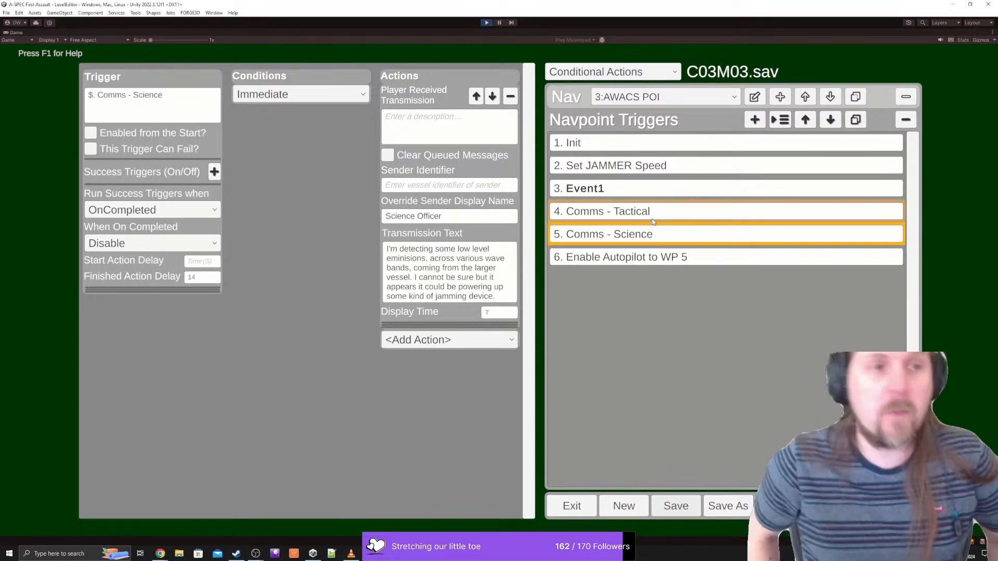
click(144, 206)
click(329, 201)
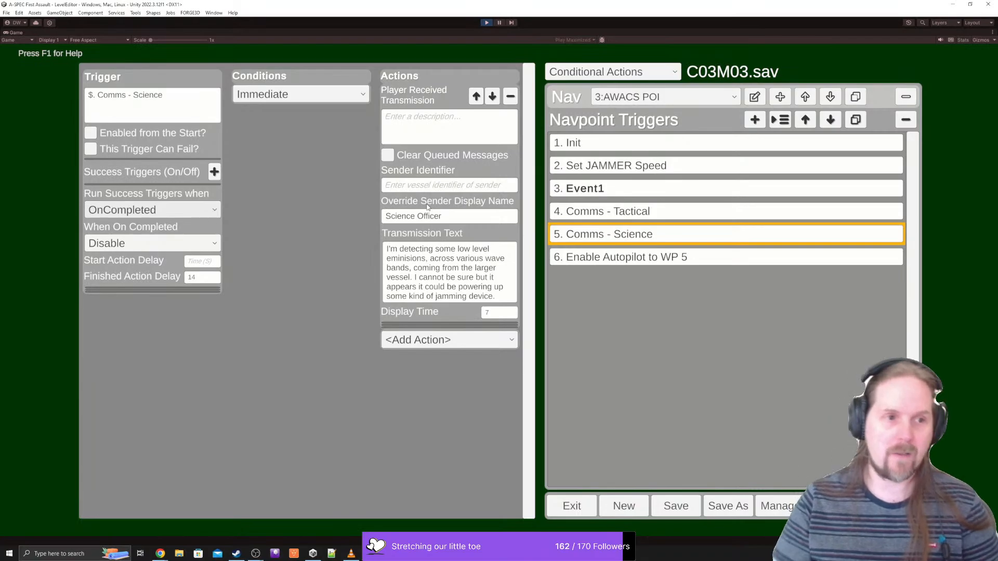
click(154, 210)
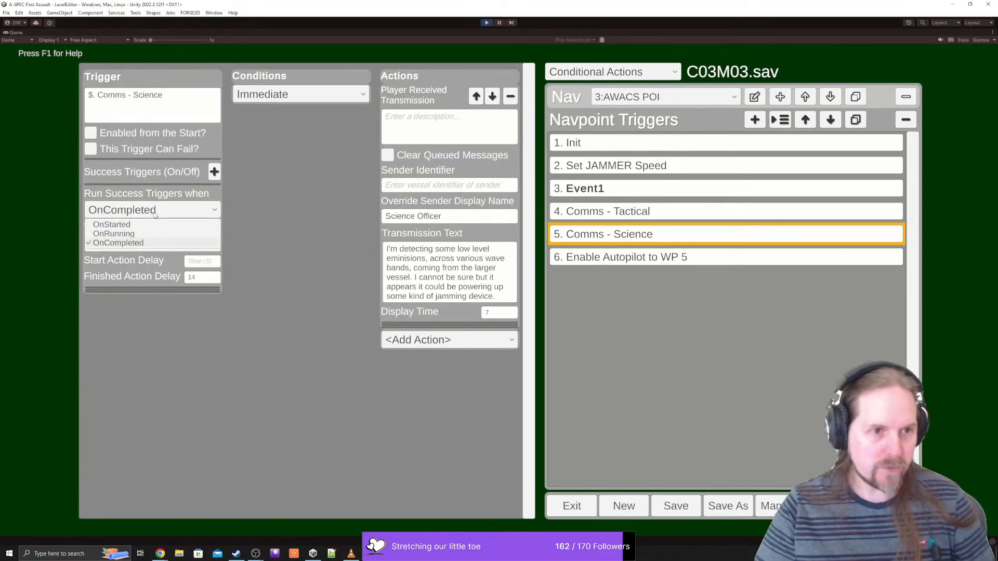
click(155, 214)
click(154, 214)
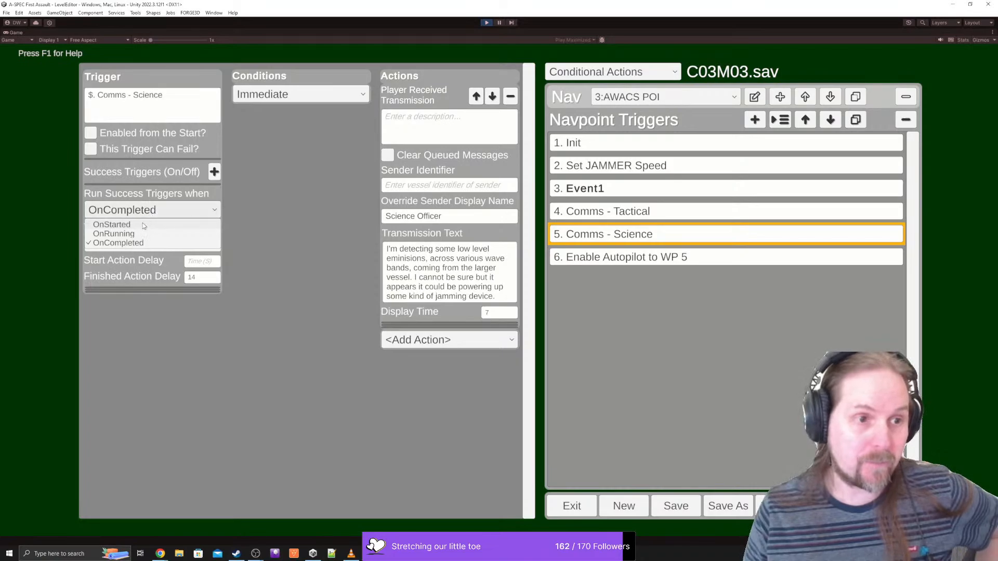
click(267, 218)
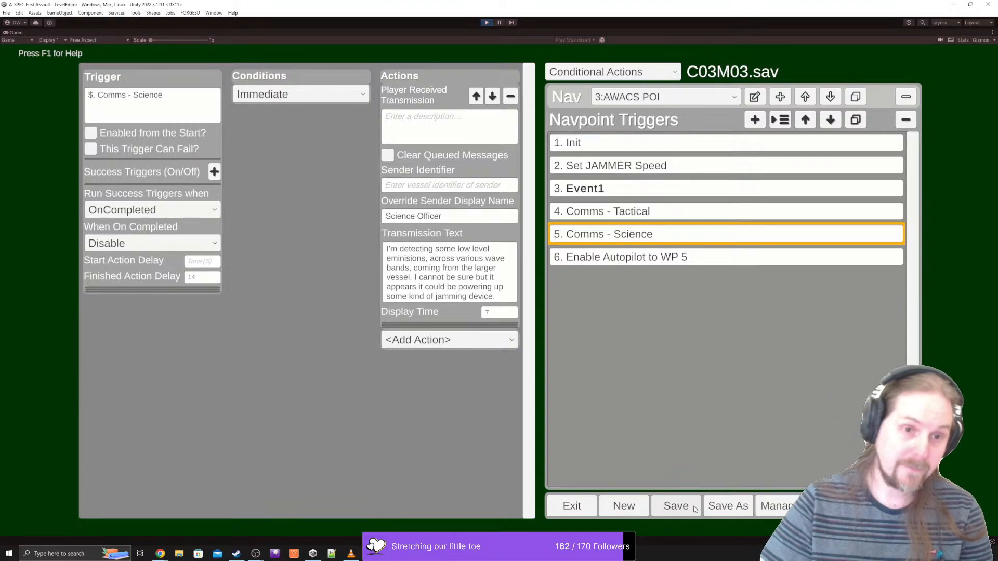
- Add Comms - Science as a success trigger of Comms - Tactical
click(613, 143)
click(612, 166)
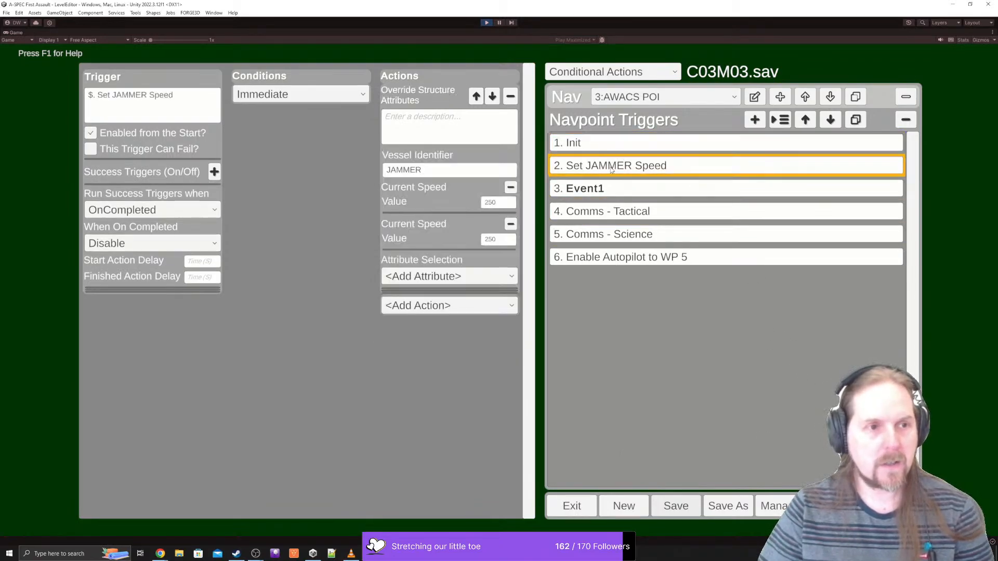
click(611, 190)
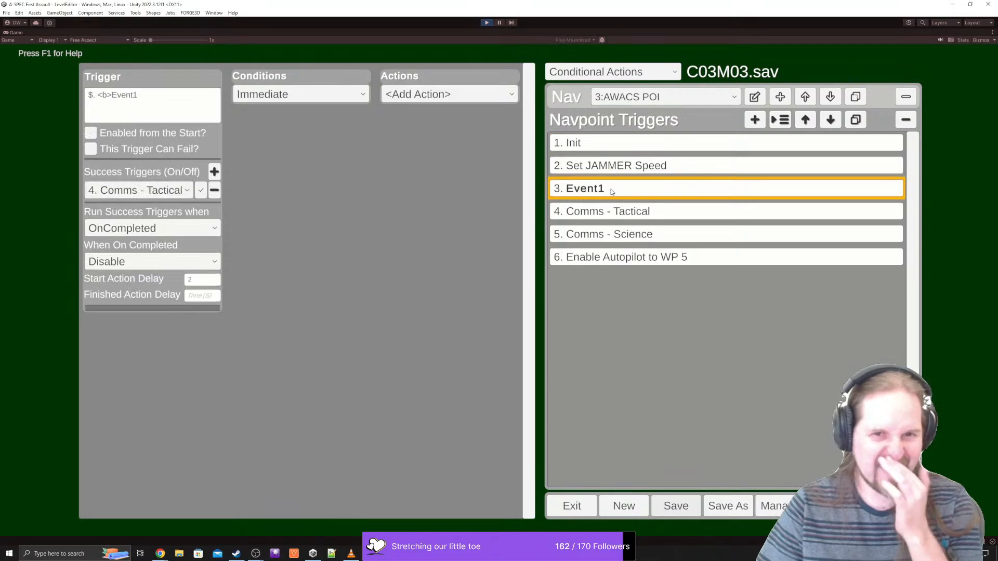
click(595, 144)
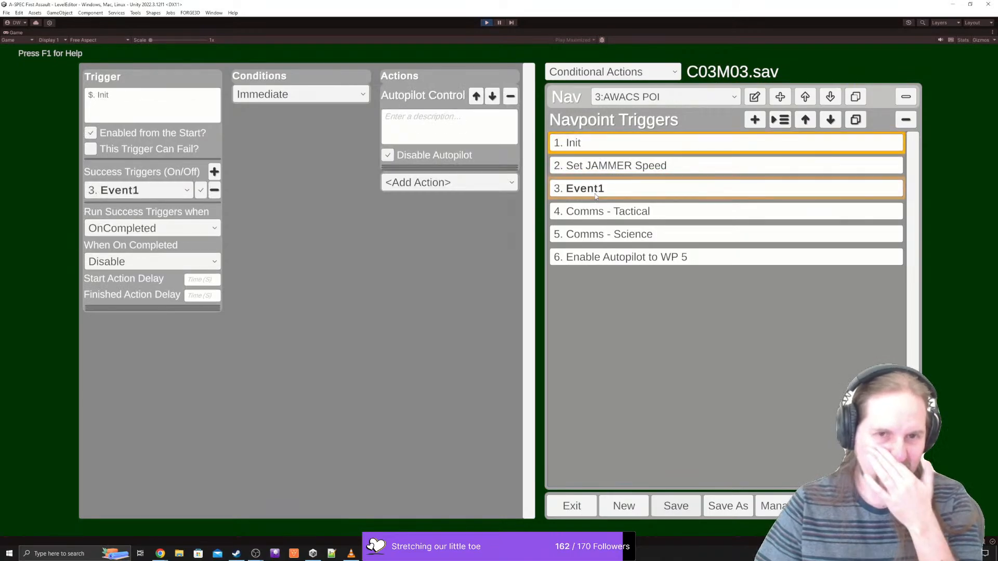
click(591, 210)
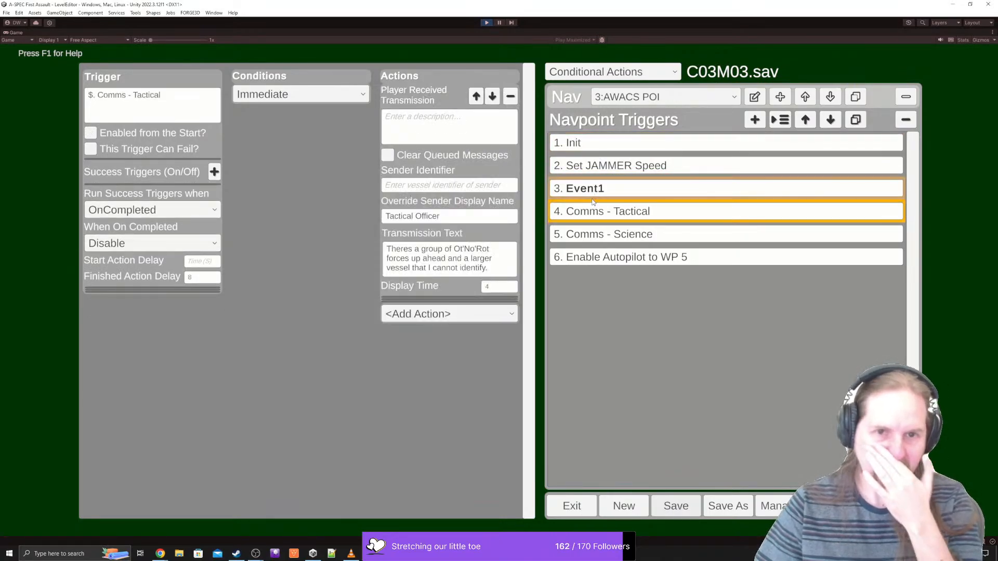
click(214, 172)
click(164, 190)
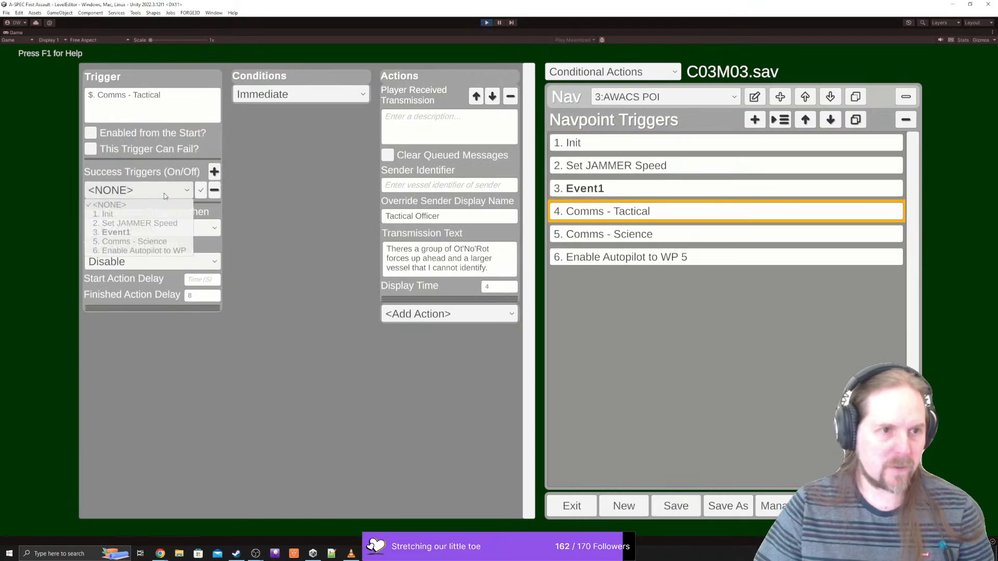
click(129, 242)
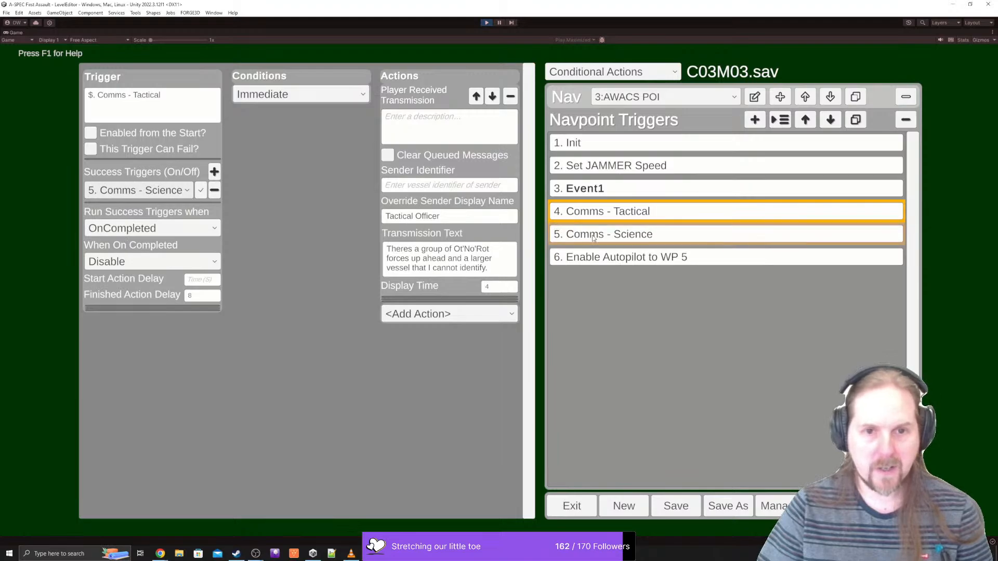
- In the Comms - Science transmission text, copy the sentence starting "I cannot be sure but it appears" and delete it
click(615, 235)
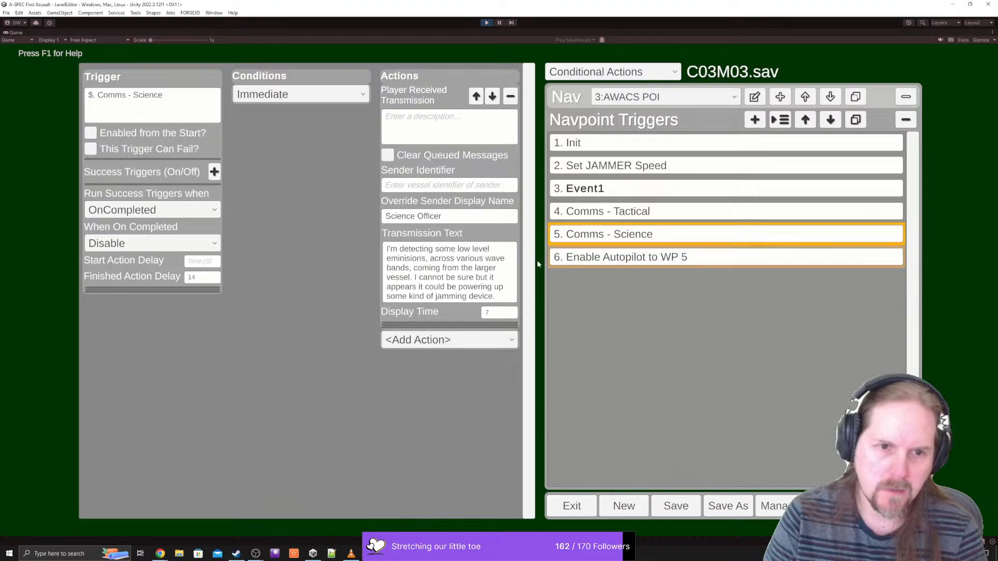
click(501, 303)
click(502, 299)
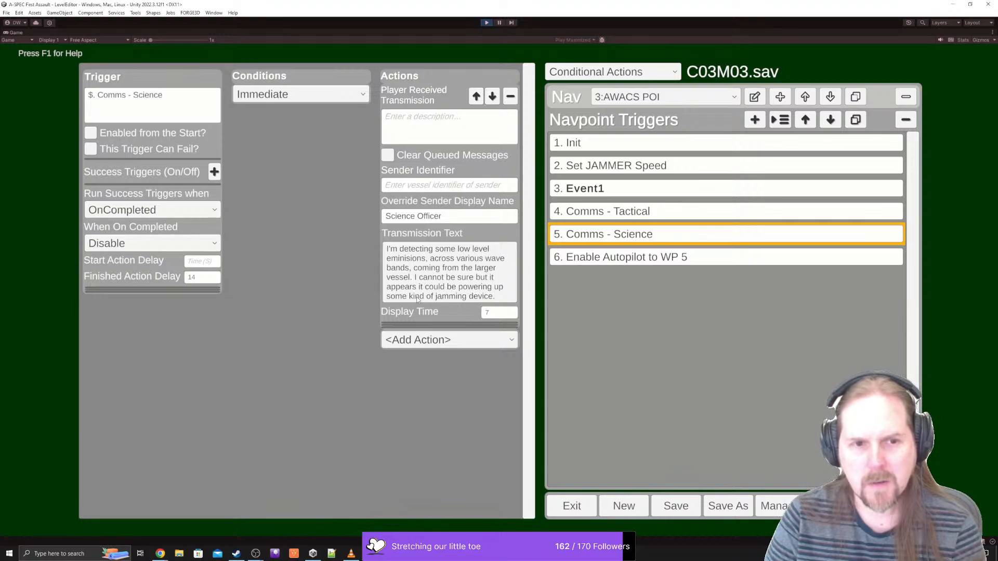
drag(427, 297, 472, 301)
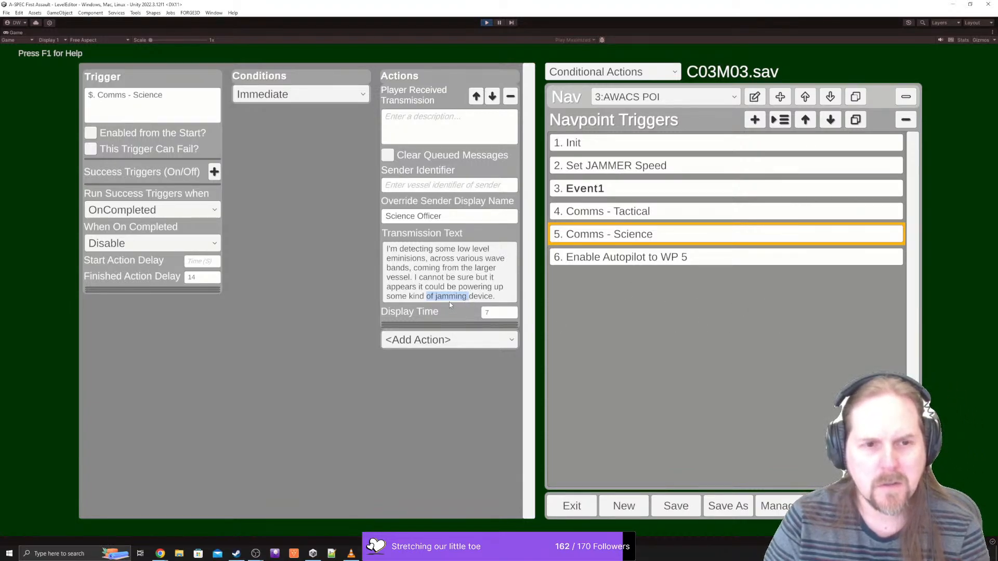
click(416, 283)
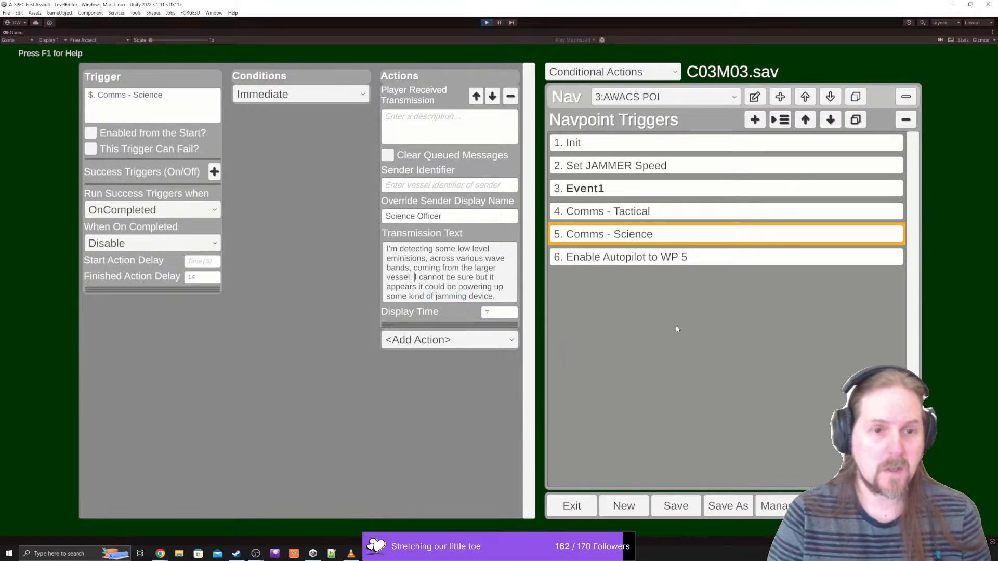
key(shift+Down)
key(shift+Down)
key(shift+Down)
key(ctrl+c)
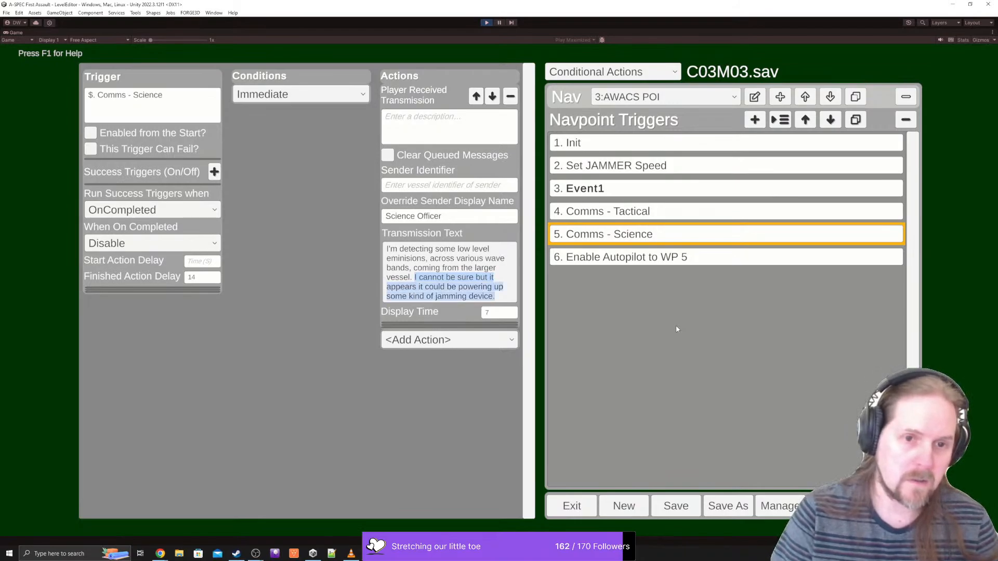
key(BackSpace)
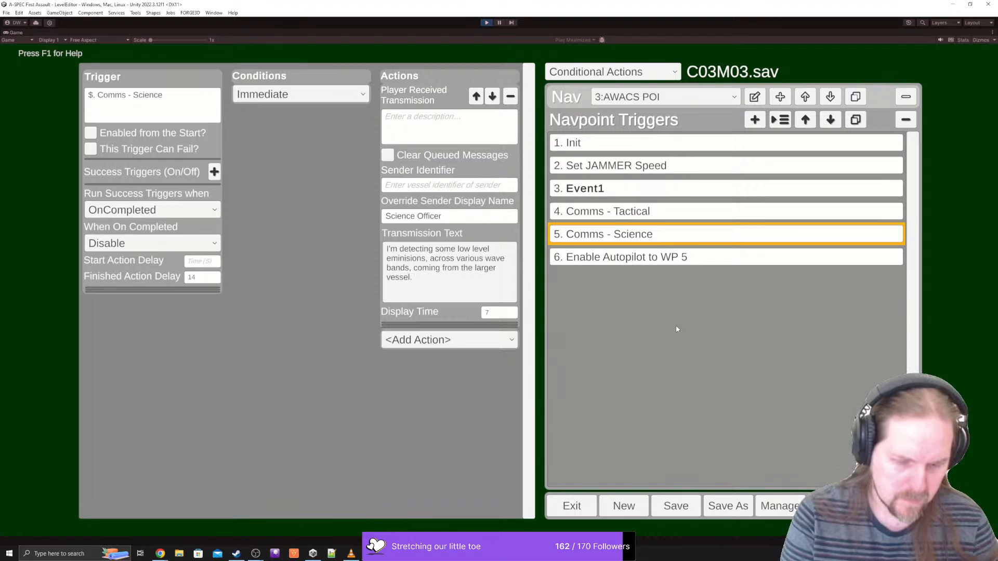
- End the Comms - Science transmission text with "The energy output from the vessel is increasing."
text(The enem)
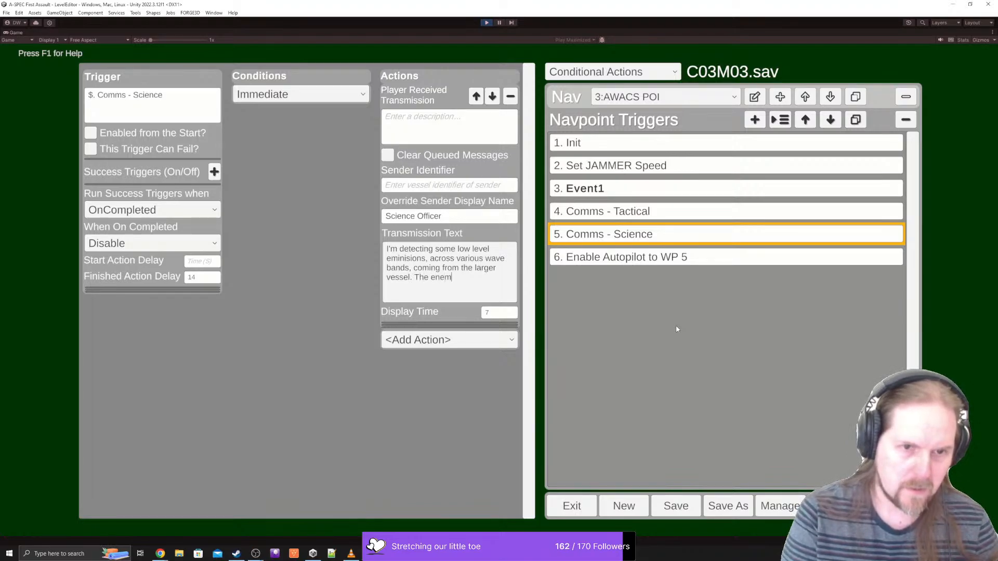
key(BackSpace)
text(rgy)
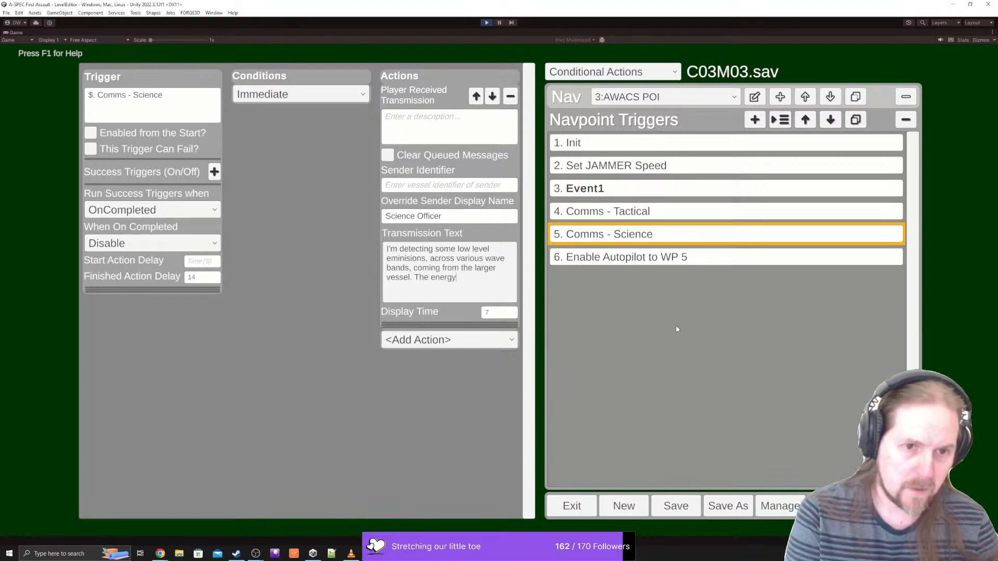
text( outpu)
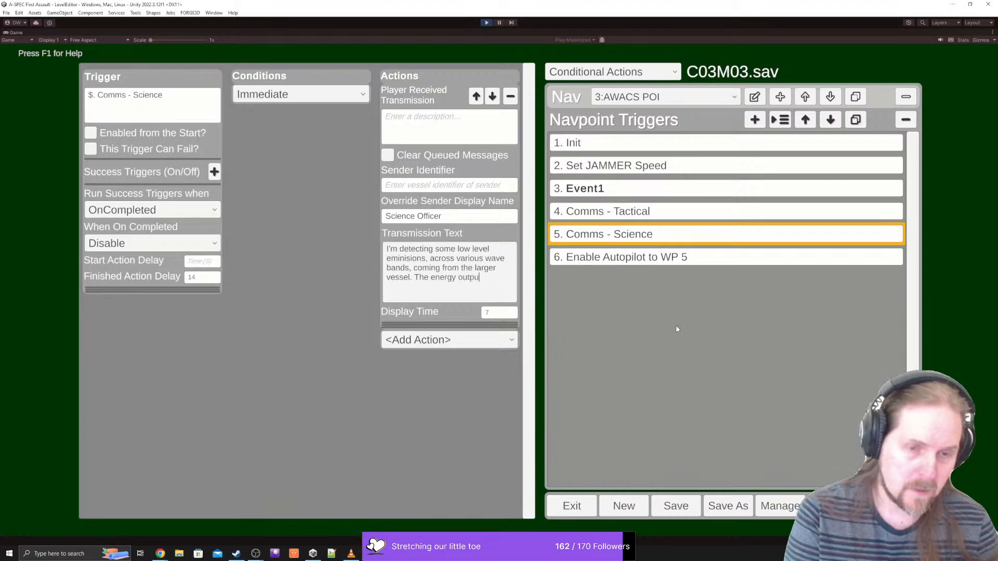
text(t from )
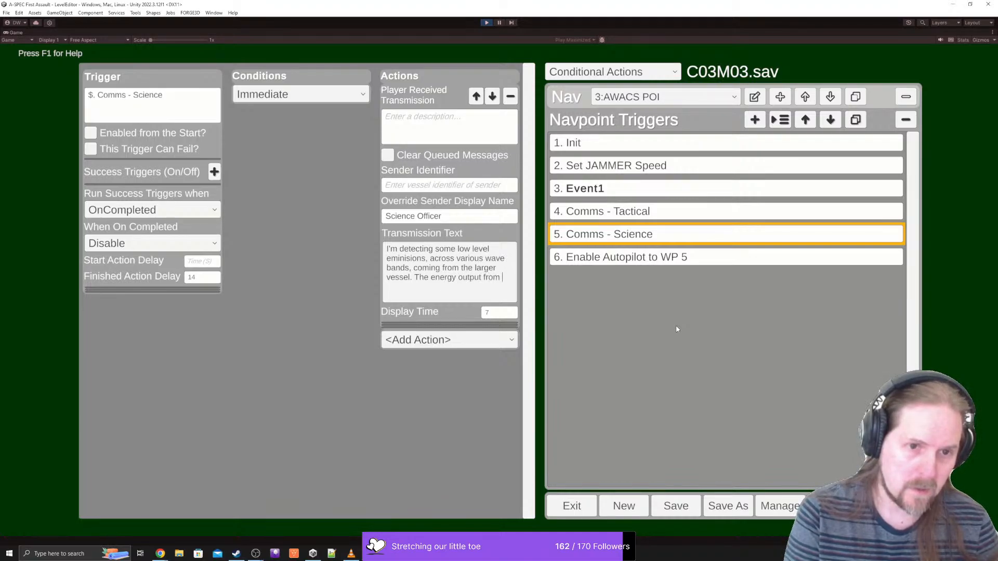
text(t)
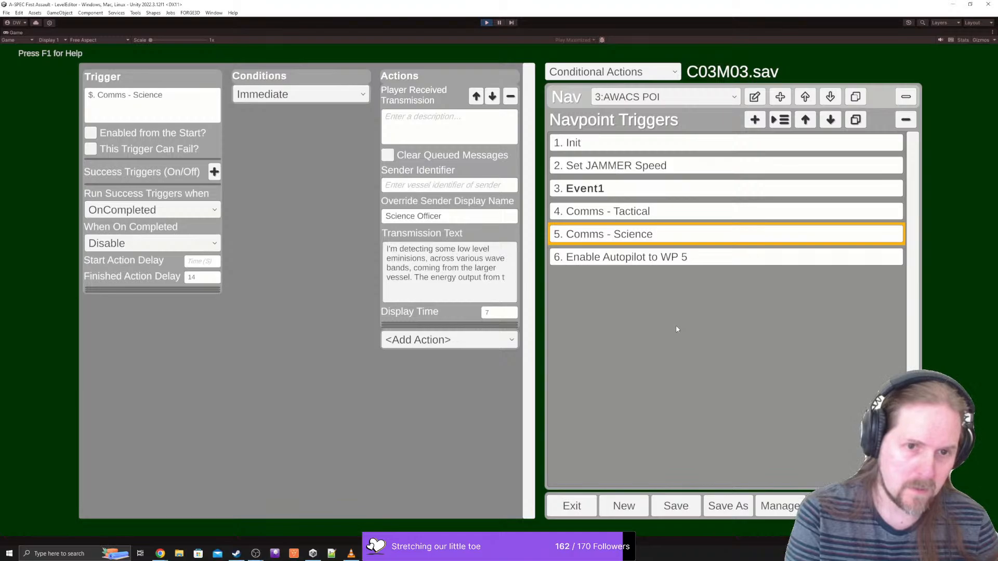
text(he vessel is)
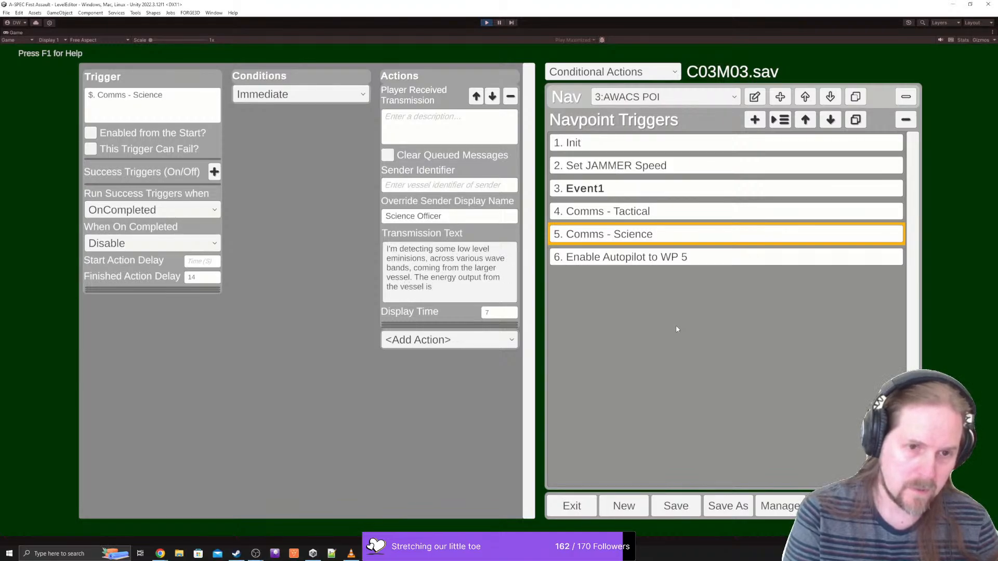
text( incr)
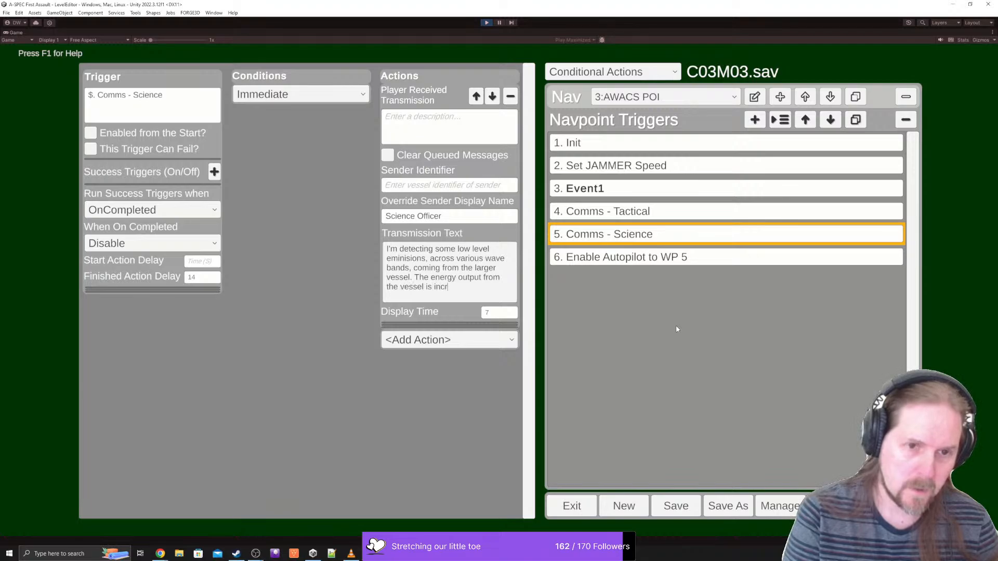
text(easing.)
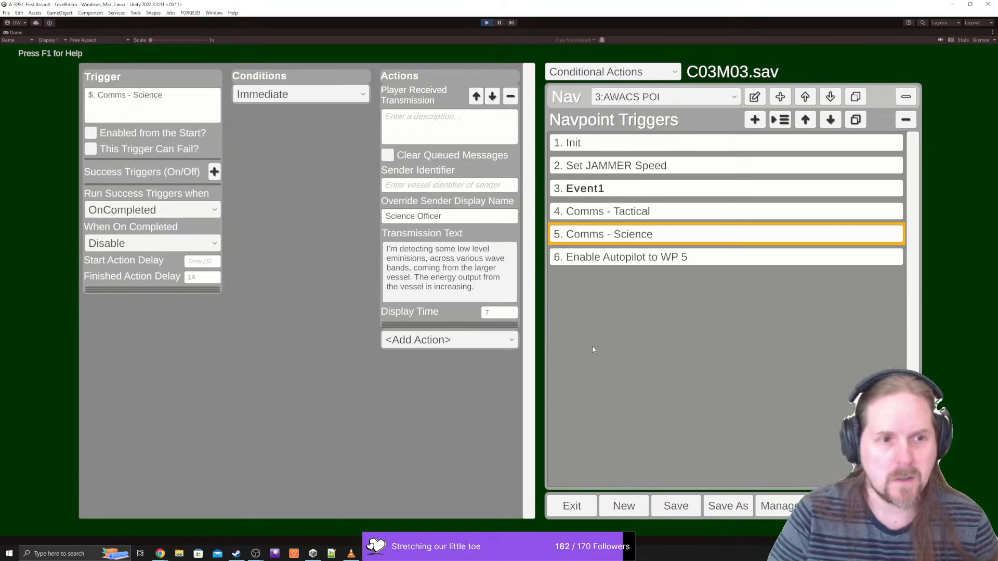
- Duplicate the Comms - Science trigger and replace the copy's transmission text with the copied sentence about the jamming device
click(858, 121)
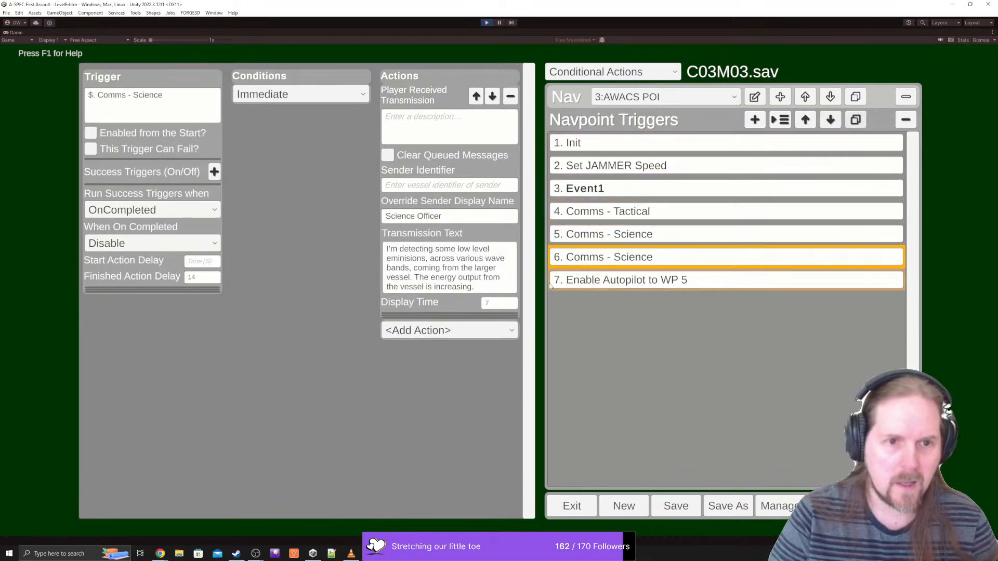
click(481, 290)
key(ctrl+a)
key(ctrl+v)
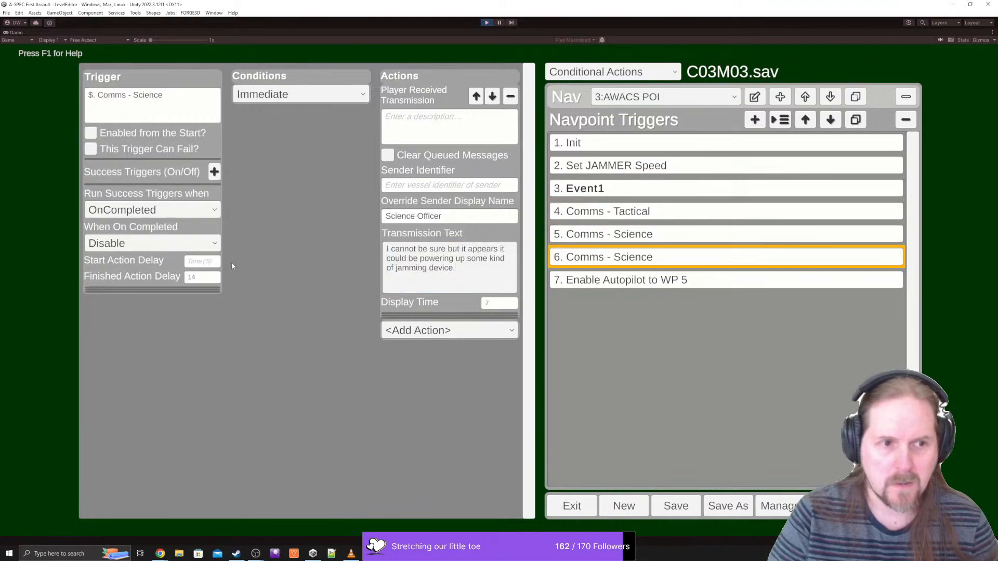
- Set the start action delay of the duplicated Comms - Science trigger to 5 seconds
click(205, 261)
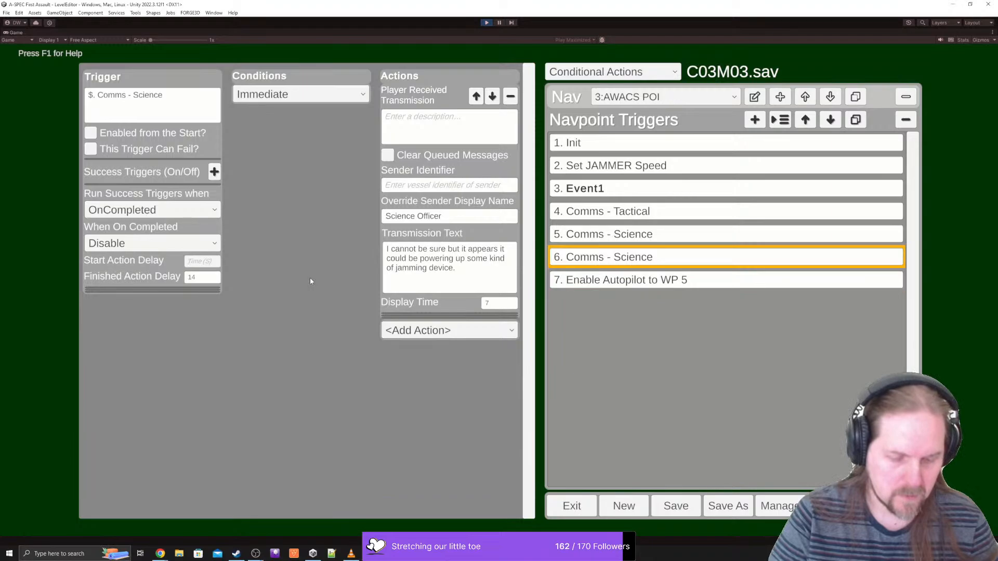
text(5)
- Replace the second Comms - Science trigger's transmission text with "Long range sensors are being interfered with"
click(468, 270)
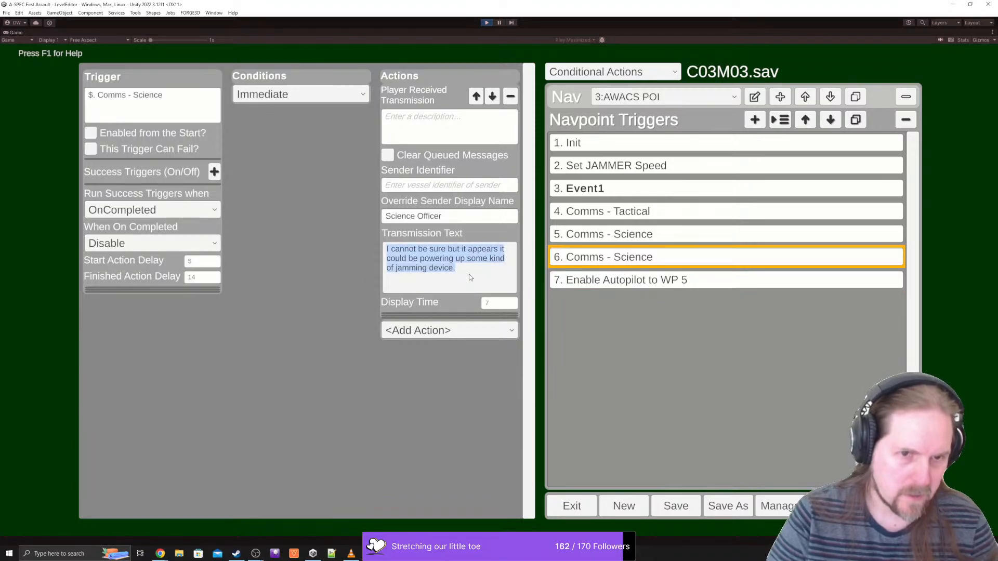
click(469, 273)
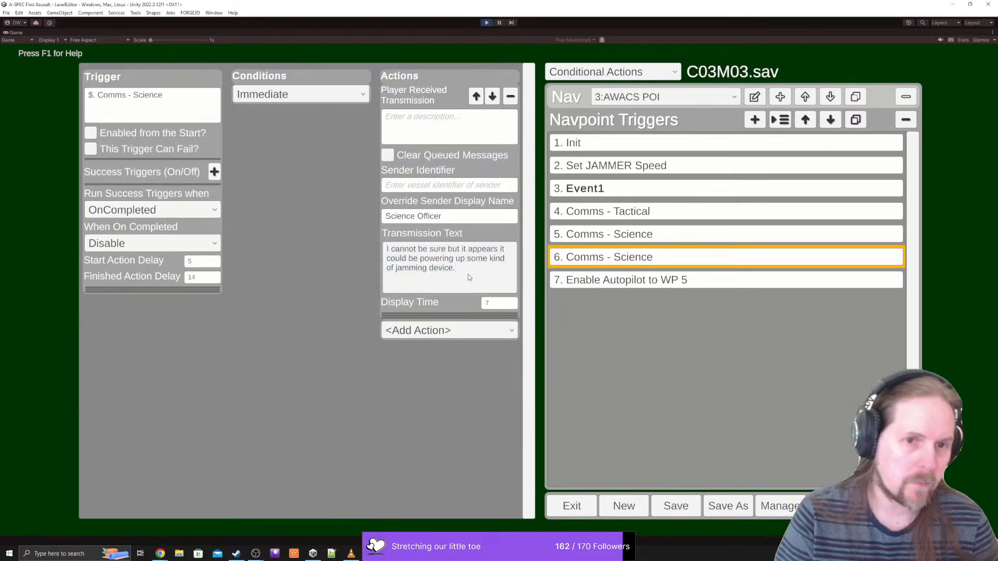
key(shift+Home)
key(shift+Up)
key(shift+Up)
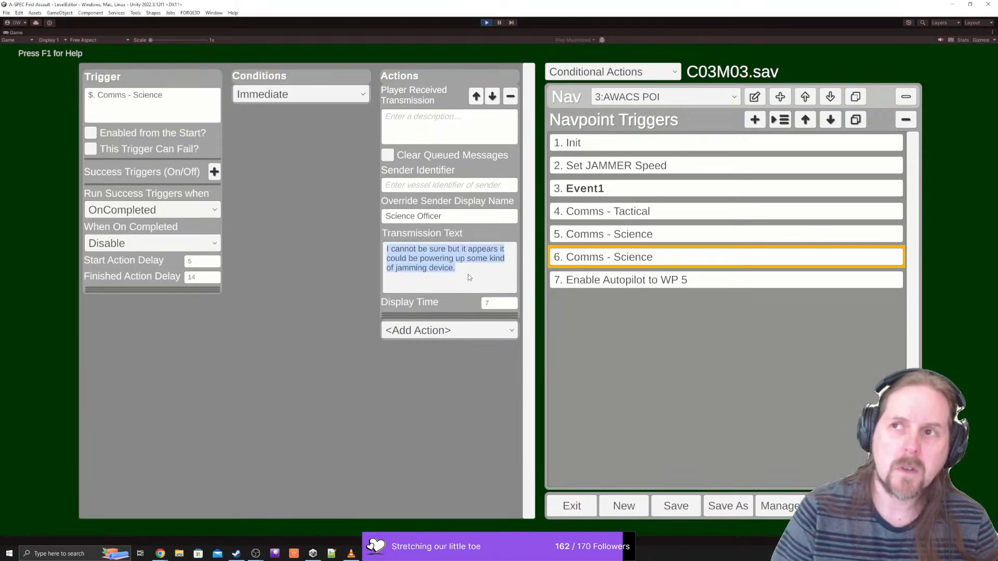
text(Long )
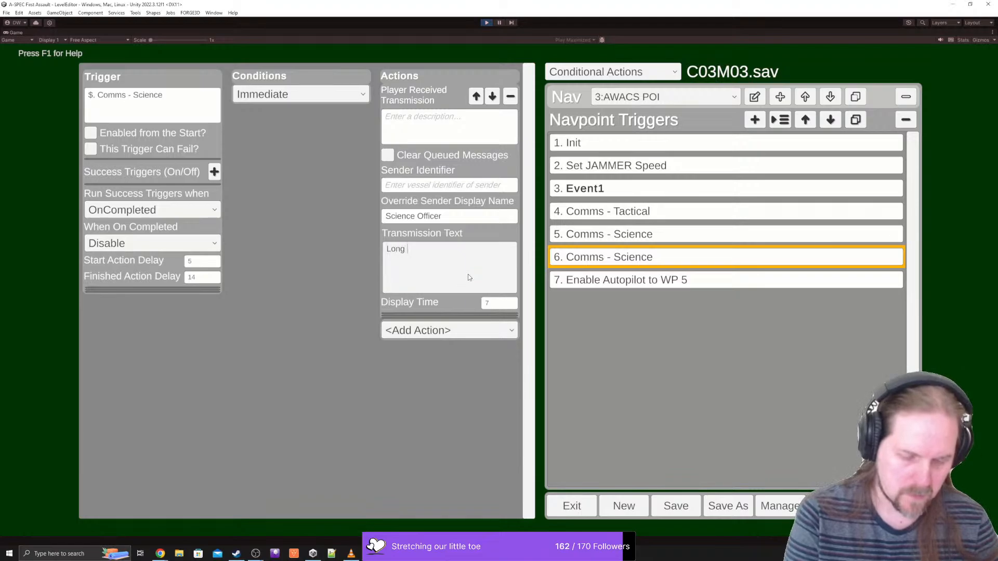
text(range sensors ar)
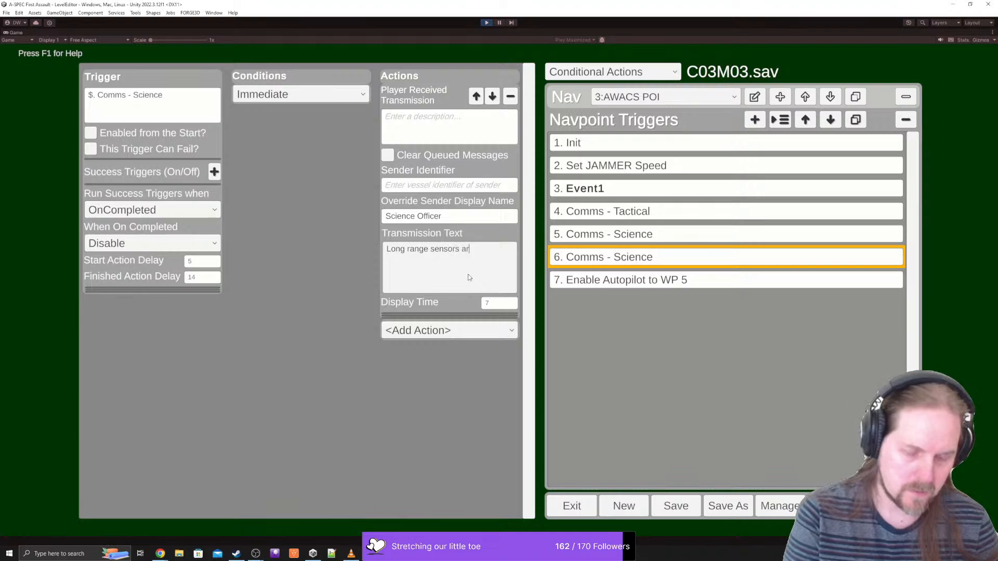
text(e being inter)
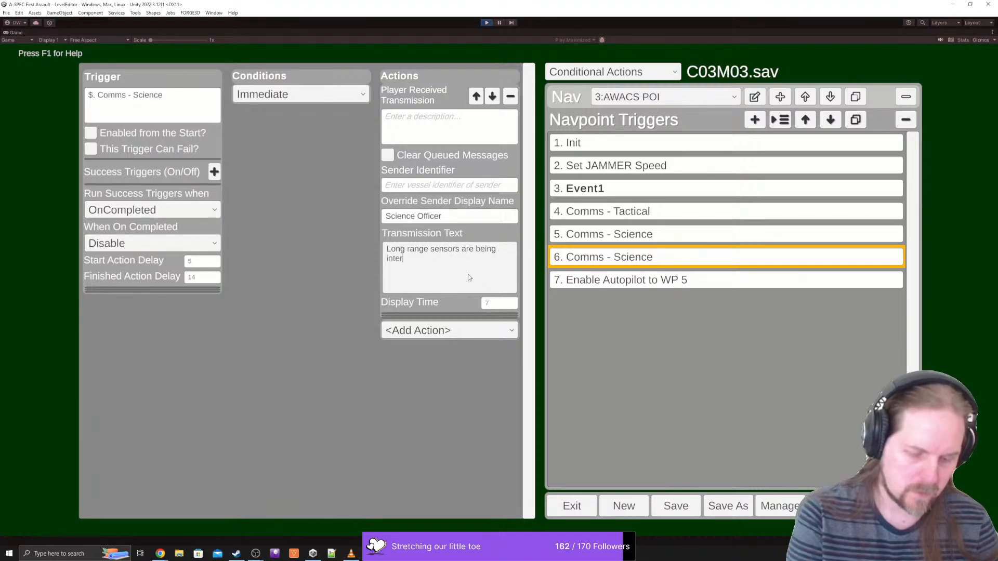
text(fered with)
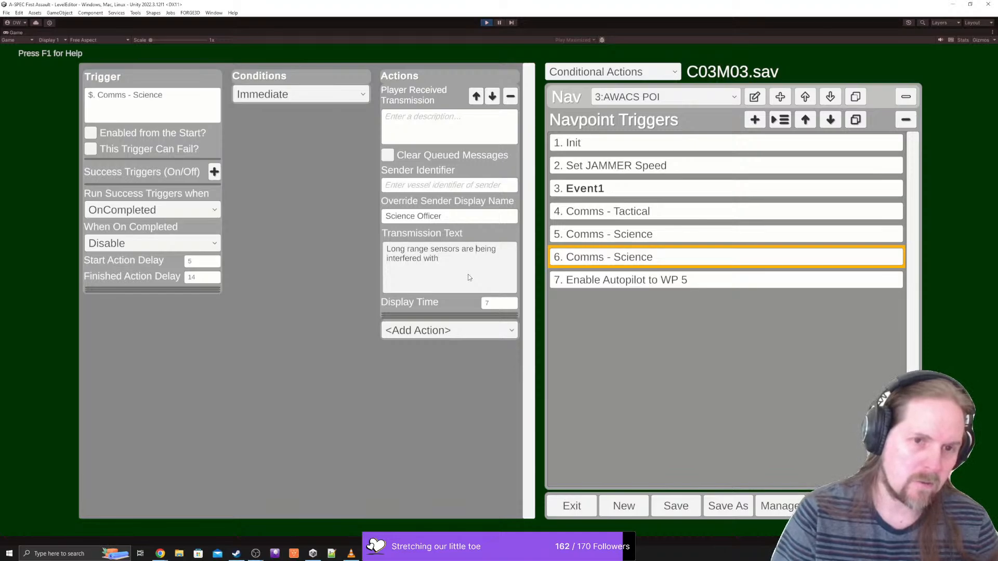
- Reword the transmission text to "Long range sensors are showing interference"
key(ctrl+shift+Right)
text(showing)
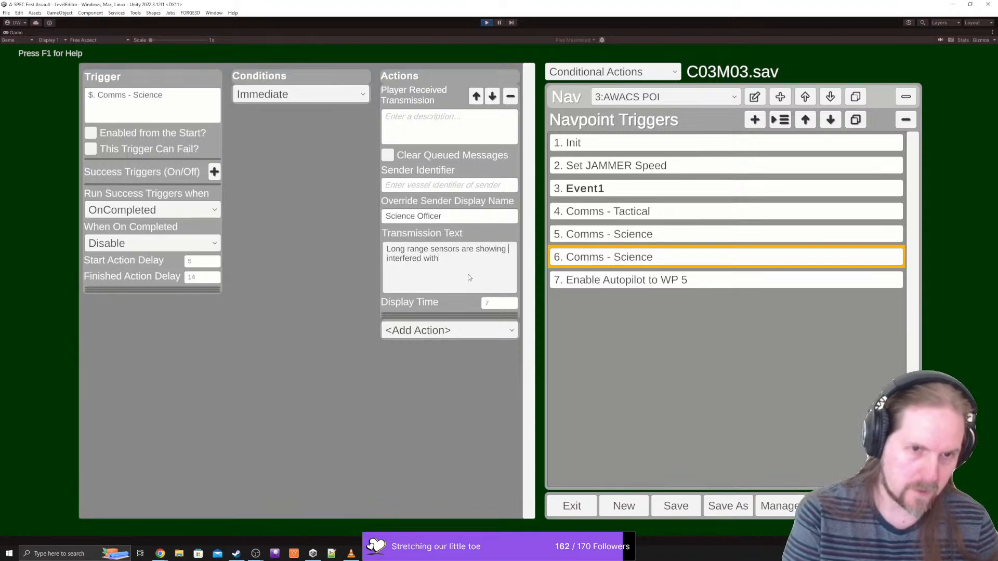
key(BackSpace)
key(BackSpace)
key(BackSpace)
key(BackSpace)
key(BackSpace)
key(BackSpace)
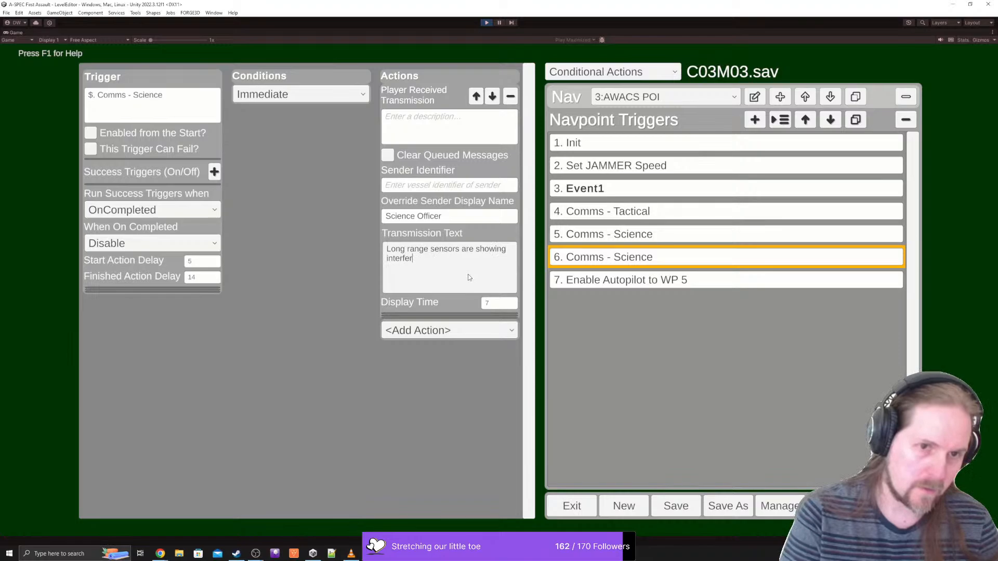
text(nce)
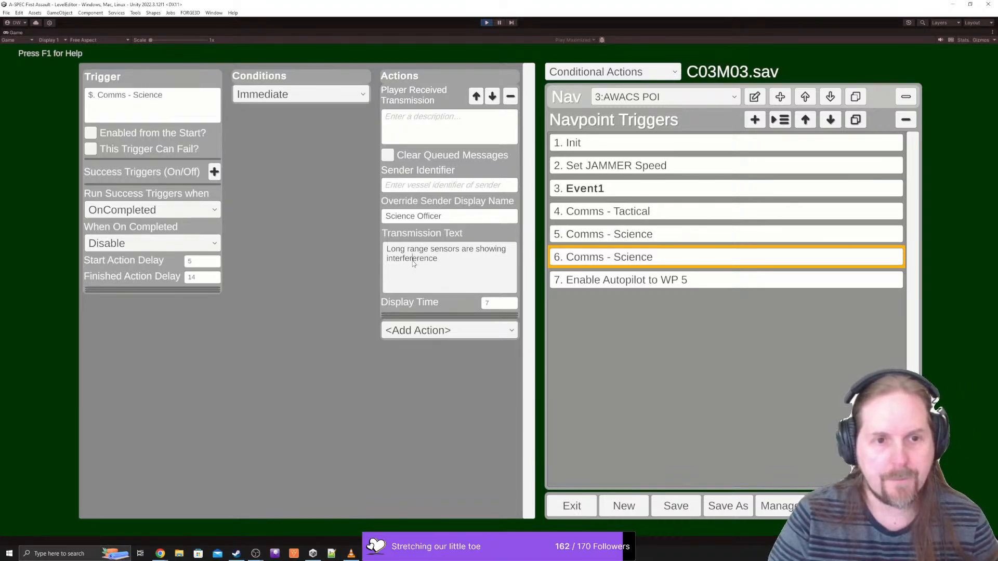
key(BackSpace)
key(BackSpace)
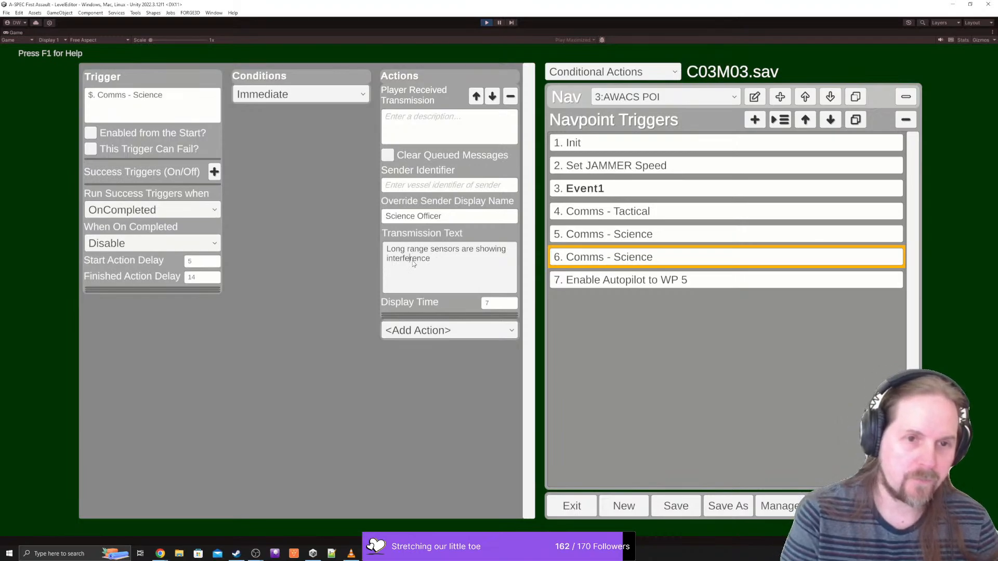
double_click(413, 260)
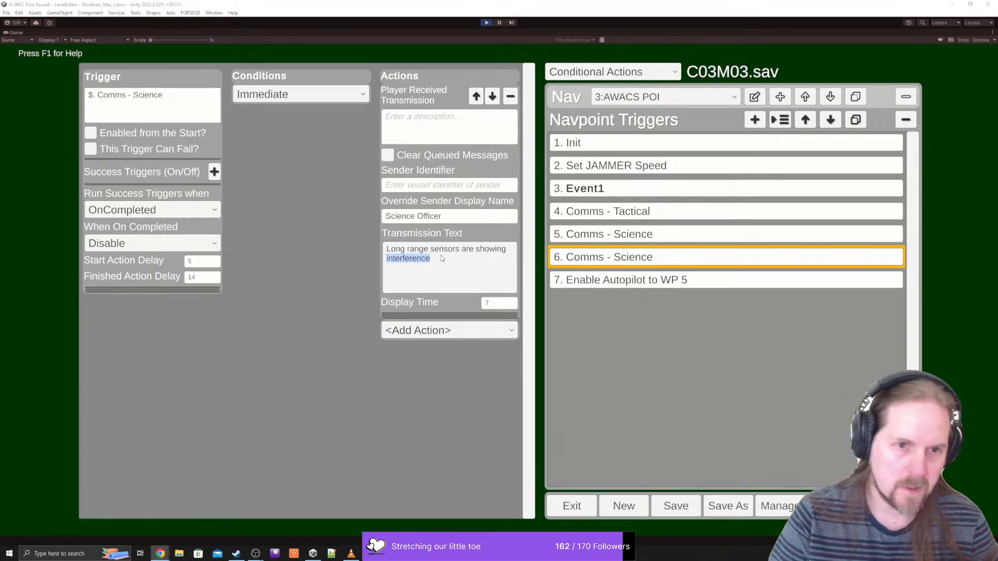
- Check the first Comms - Science message, then replace the second one's transmission text with "The emissions are also increasing in line with the energy build up."
click(655, 238)
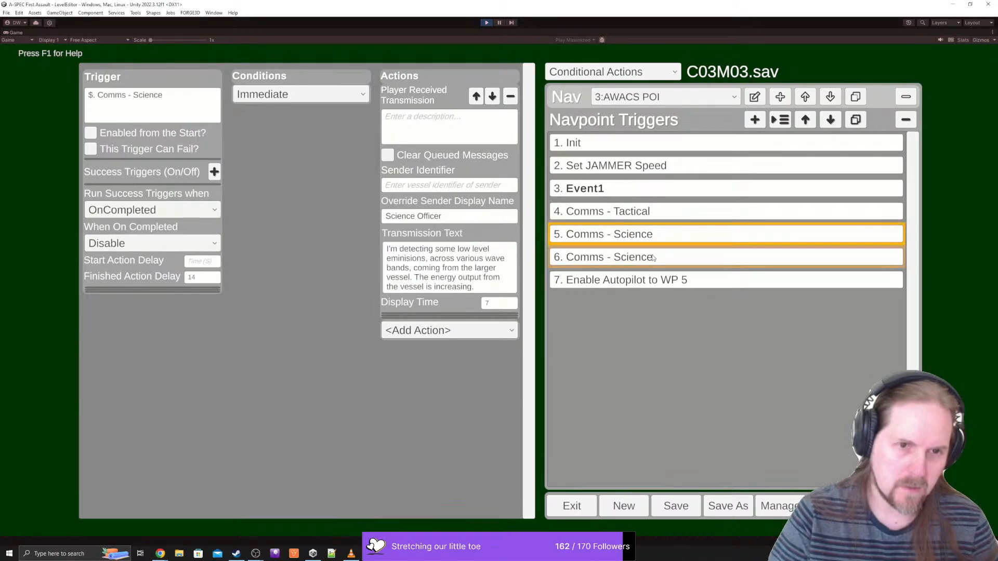
click(641, 258)
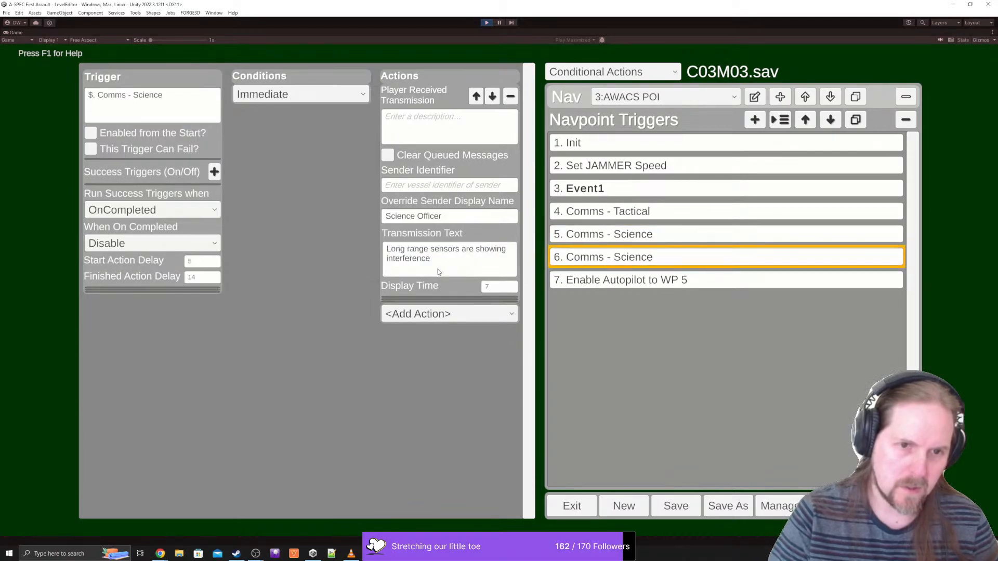
text(The emiis)
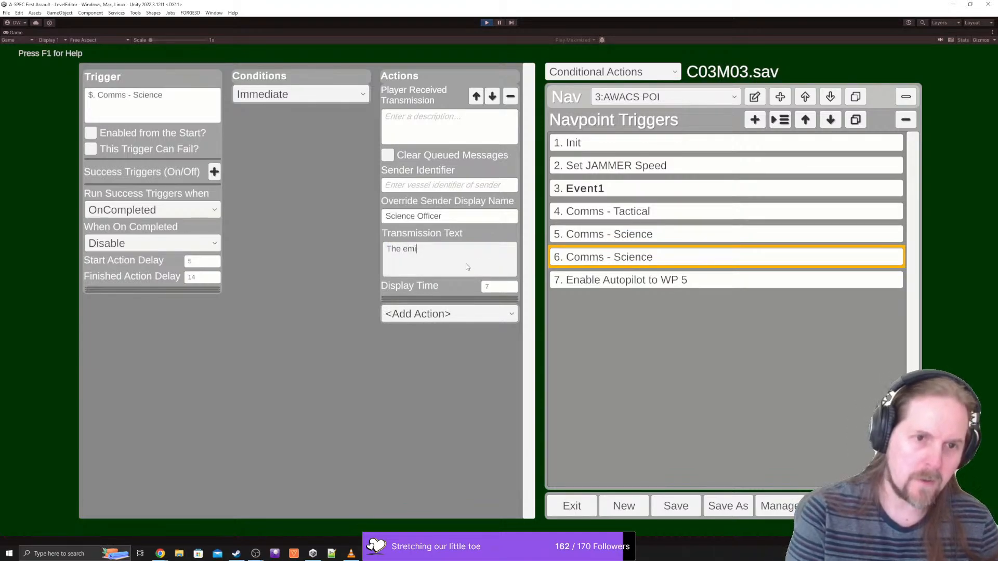
key(BackSpace)
key(BackSpace)
text(ssions)
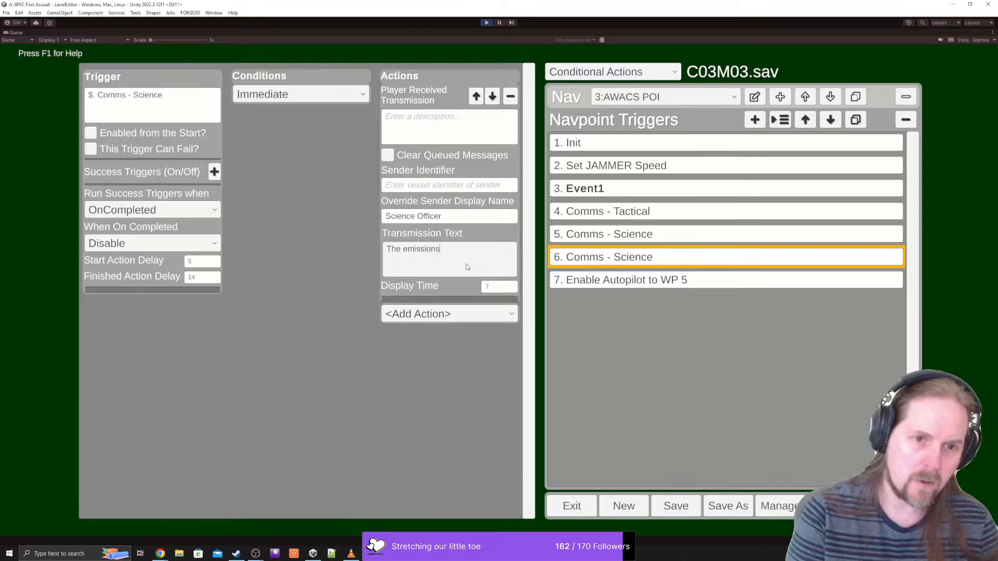
text( are also )
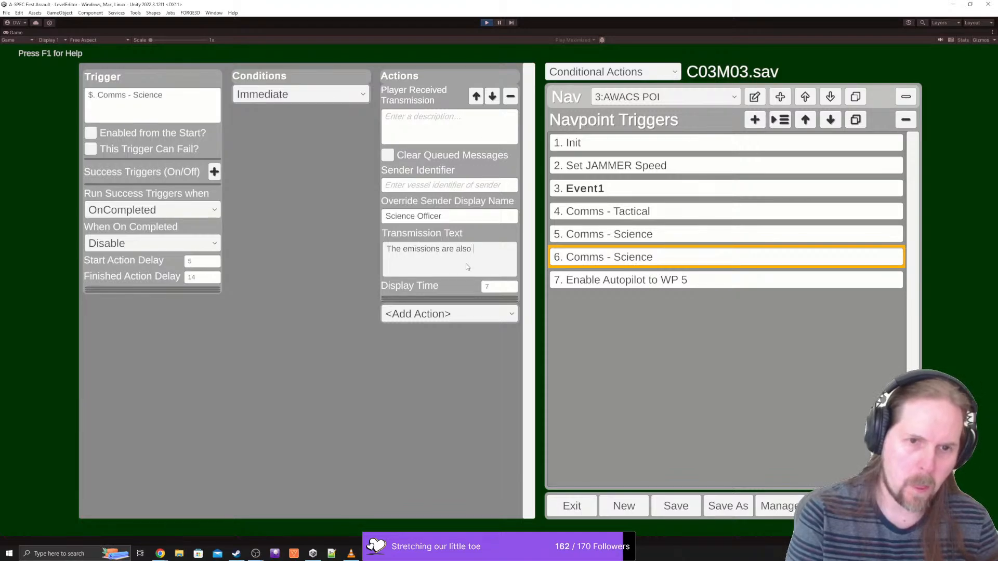
text(increasin)
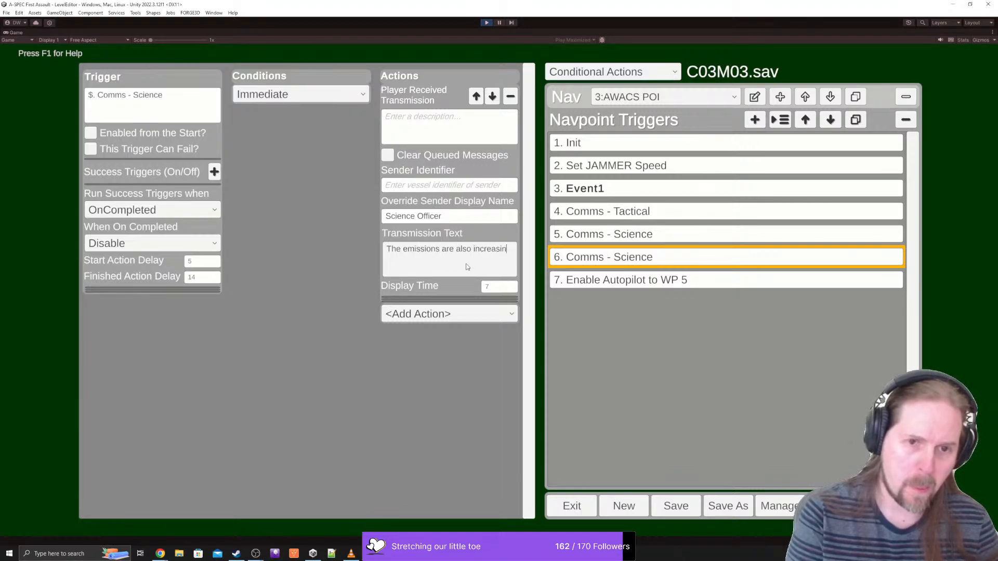
text(g in line with)
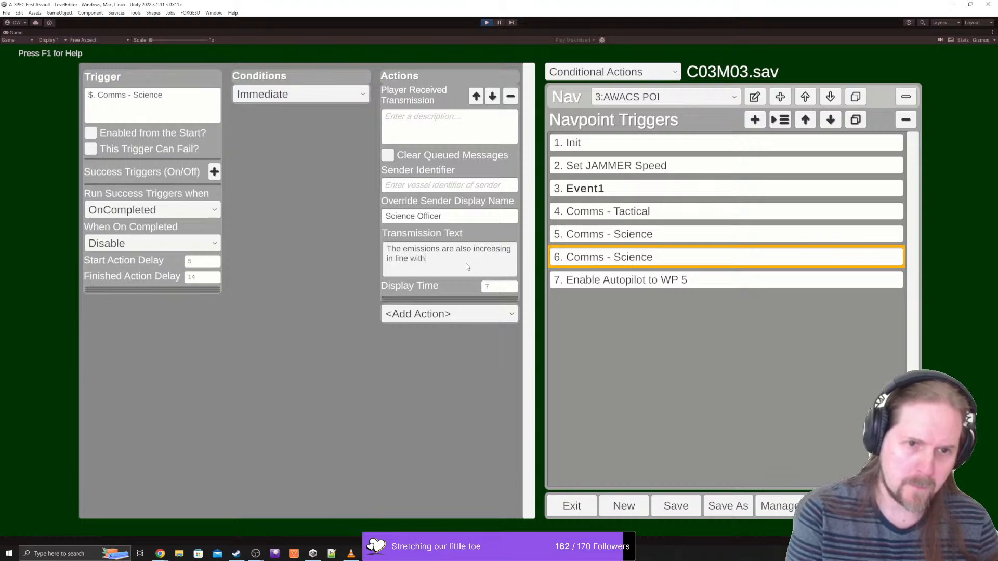
text( the energy )
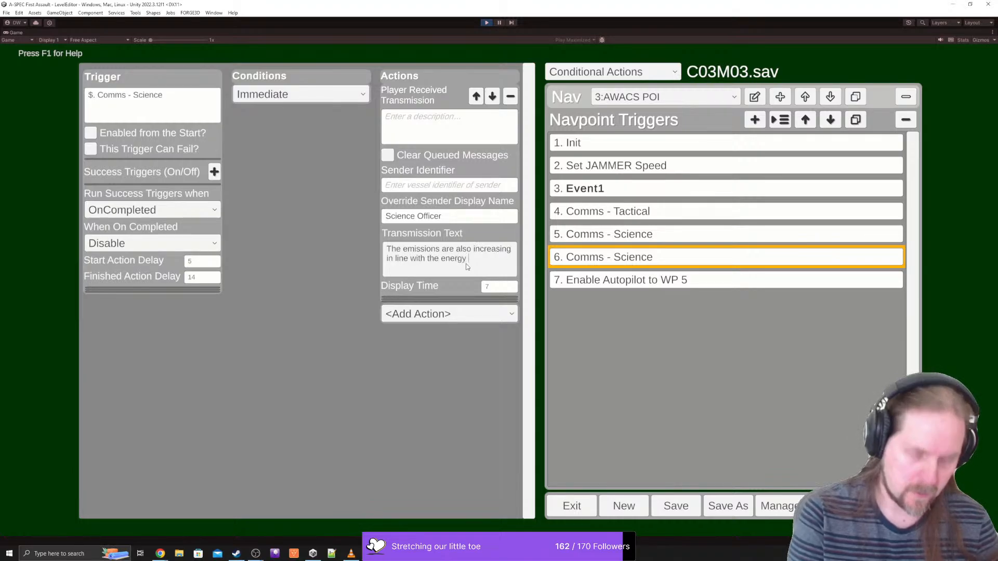
text(build up)
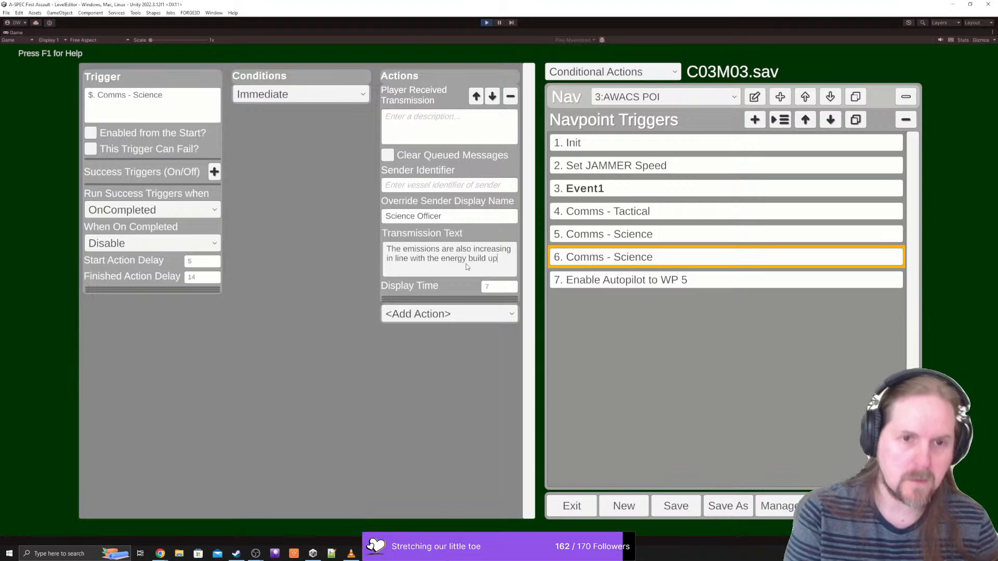
text(.)
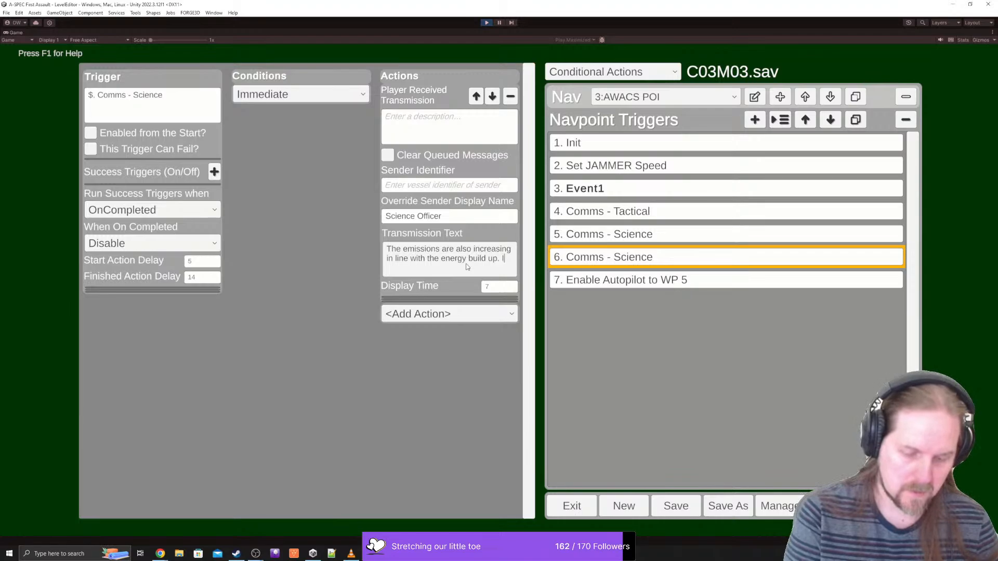
- Add the sentence "Interference on long range sensors and communication channels are building up." to the end of the transmission text
text(nter)
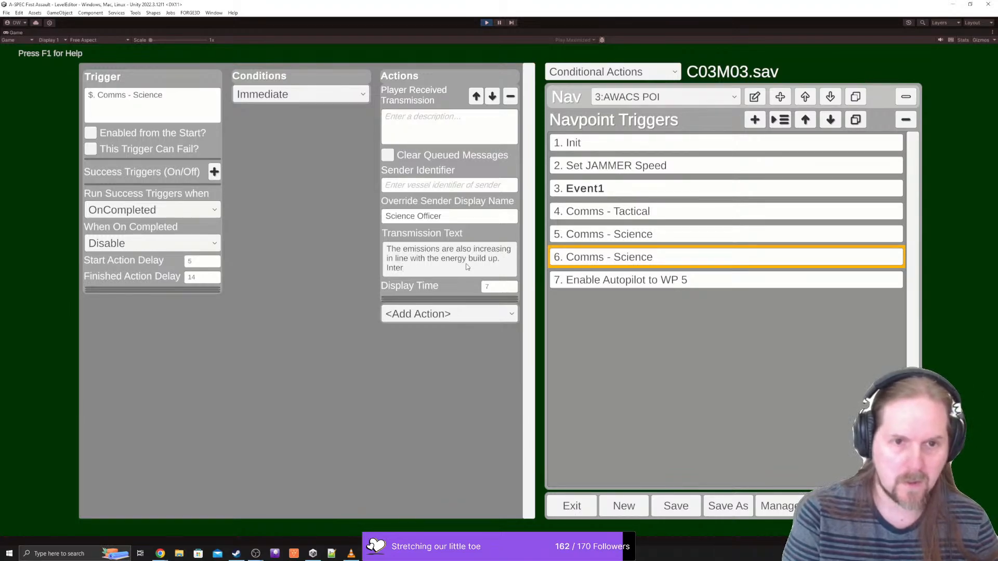
text(eremce)
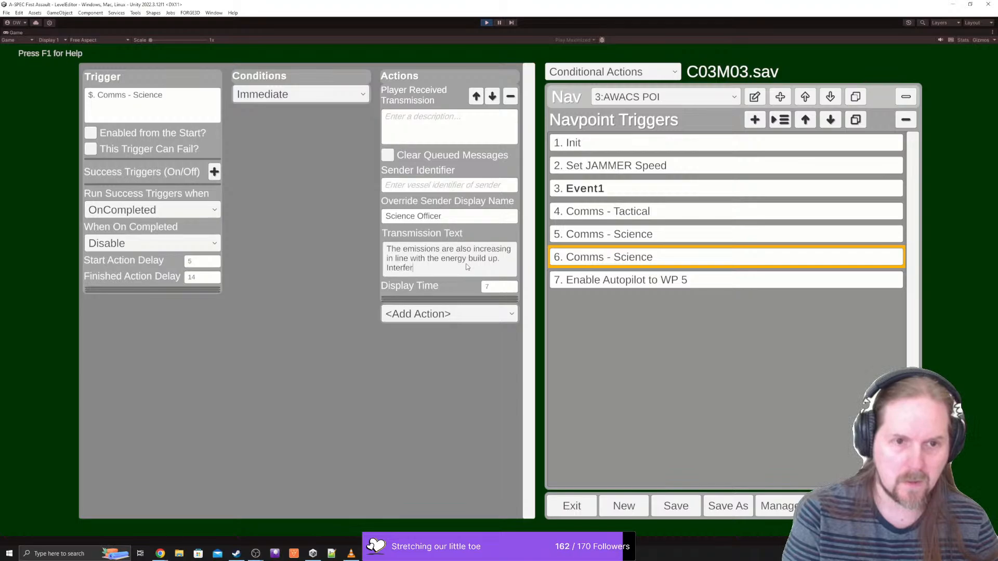
key(BackSpace)
key(BackSpace)
key(BackSpace)
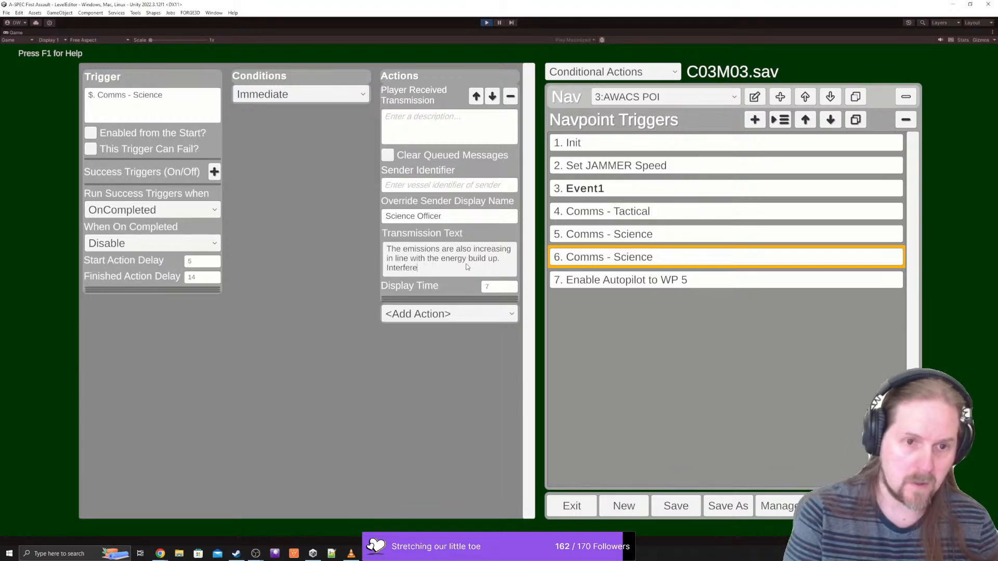
text(nce on long r)
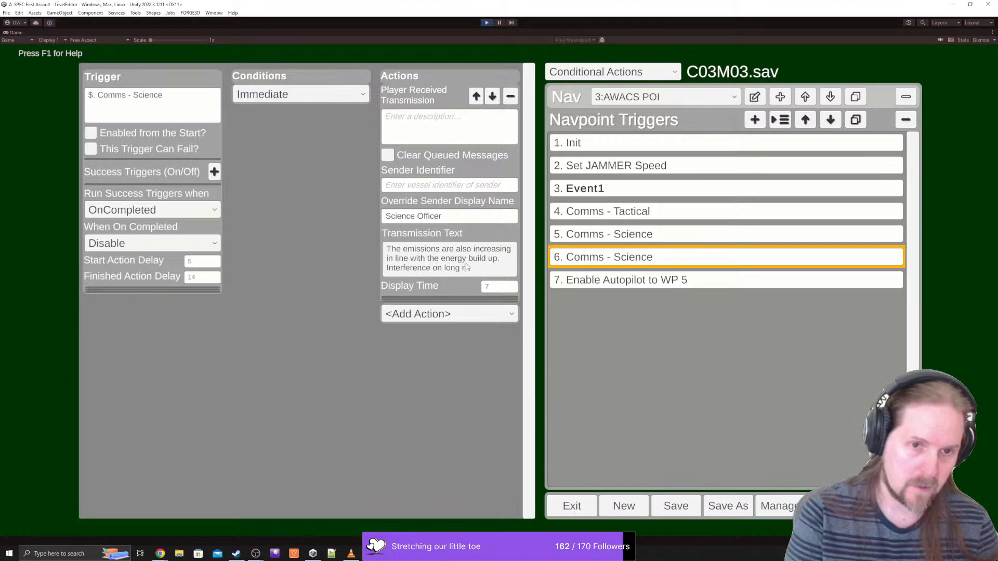
text(ange sensors)
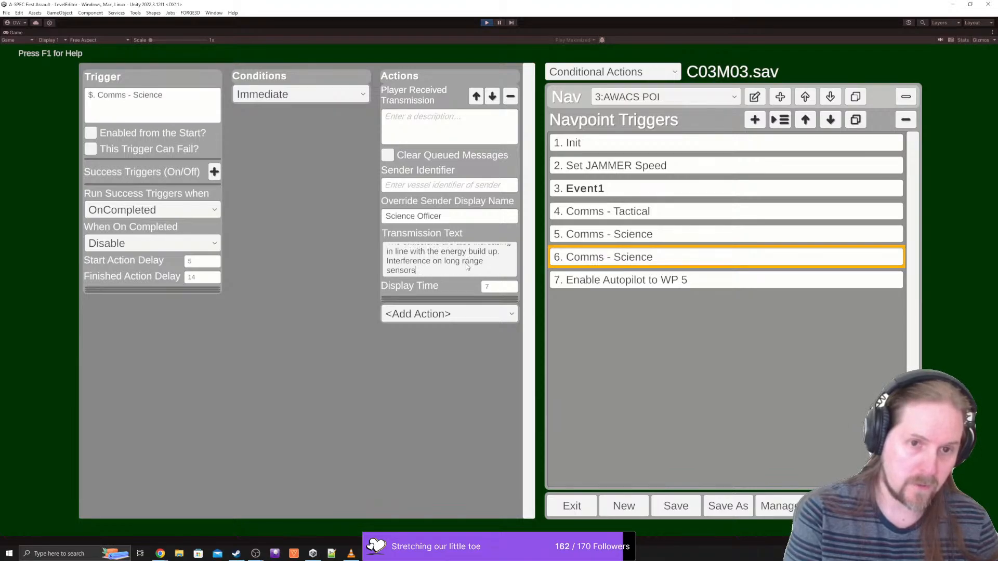
text( and)
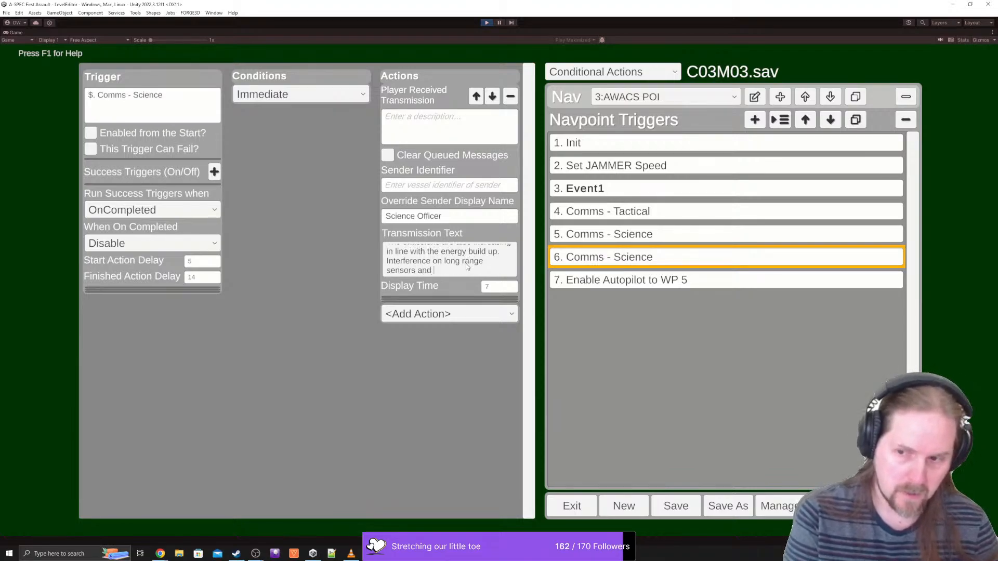
text( comm)
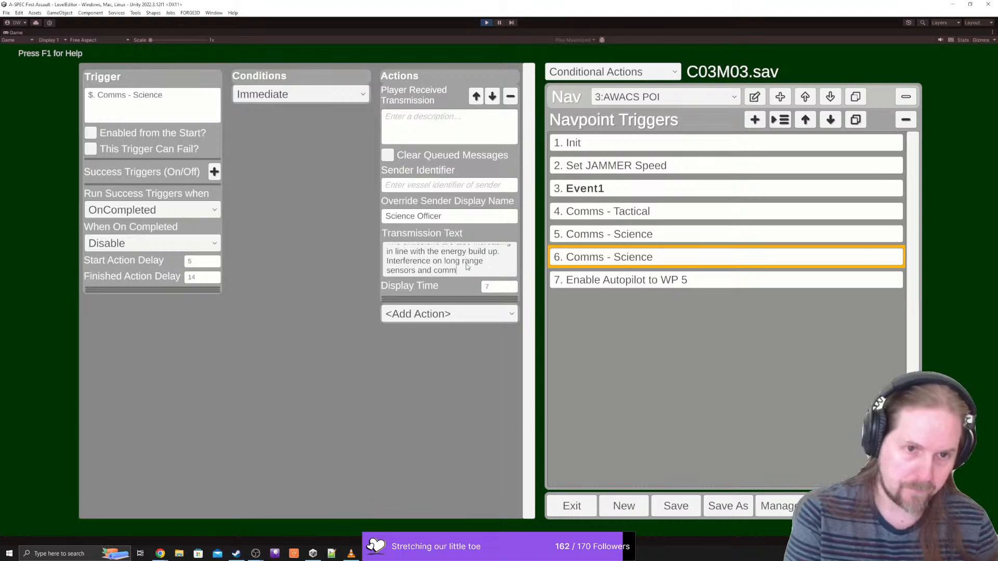
text(unication )
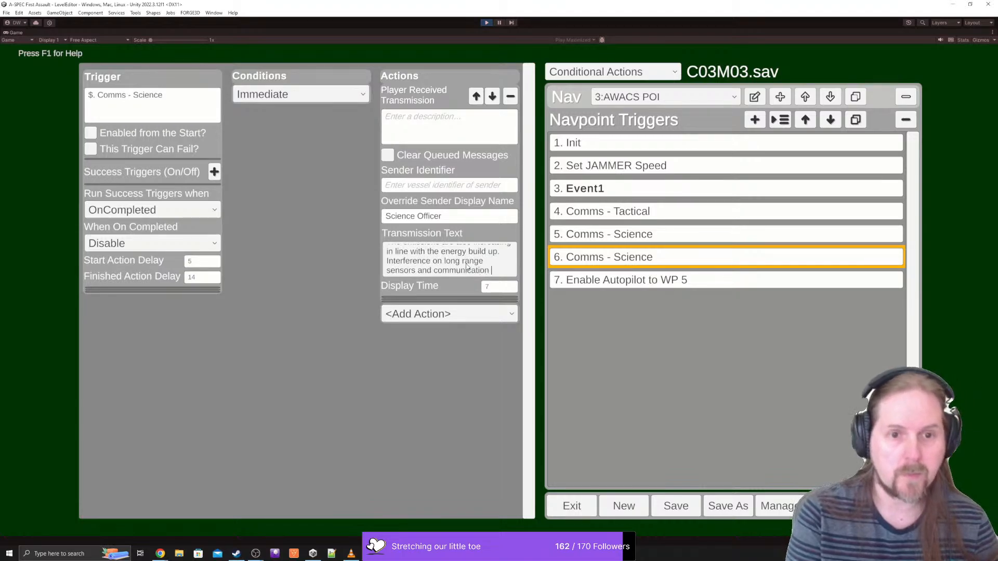
text(channels a)
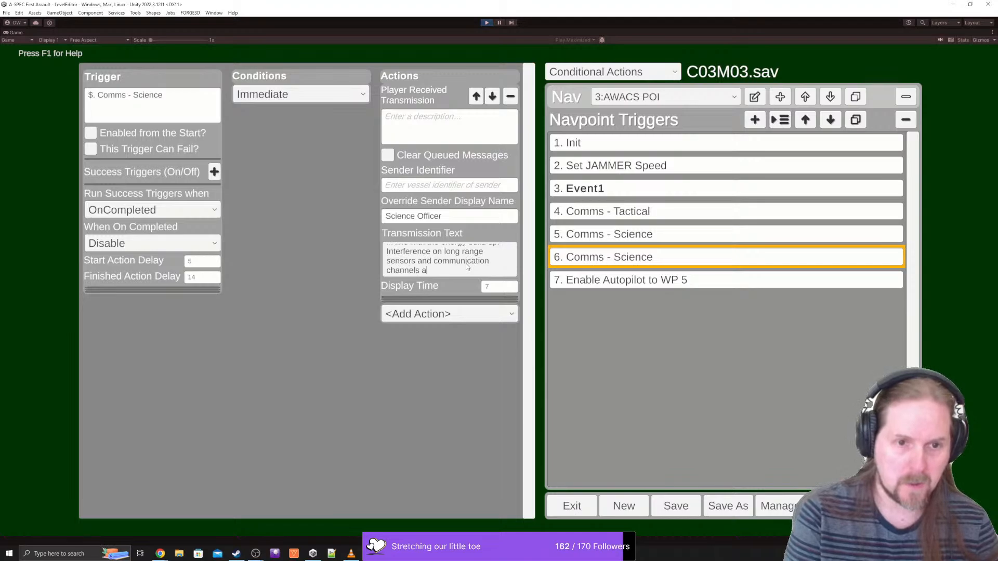
text(re building up.)
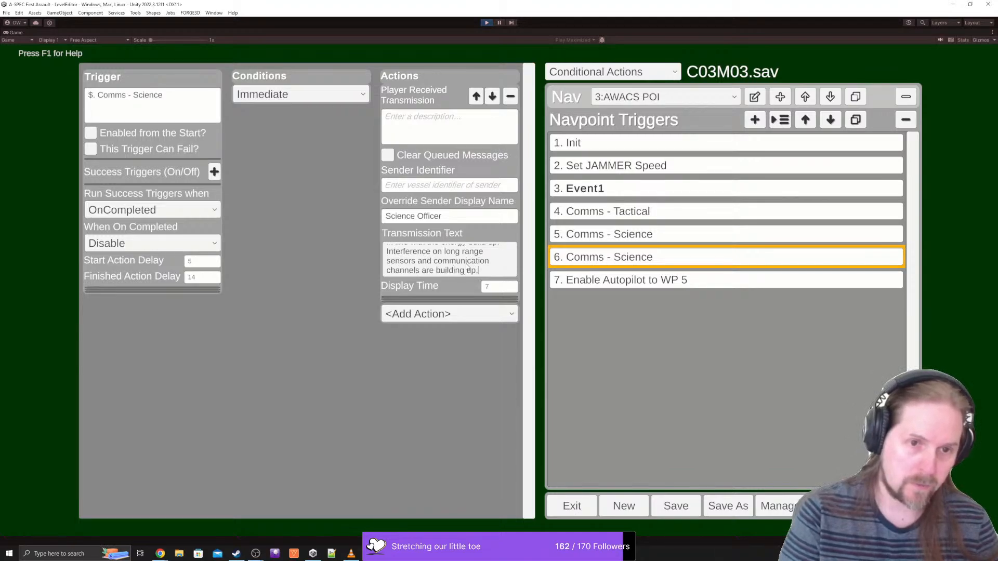
- Shorten "communication channels are" to "communications are" in the last sentence of the transmission text
scroll(467, 267, up, 2)
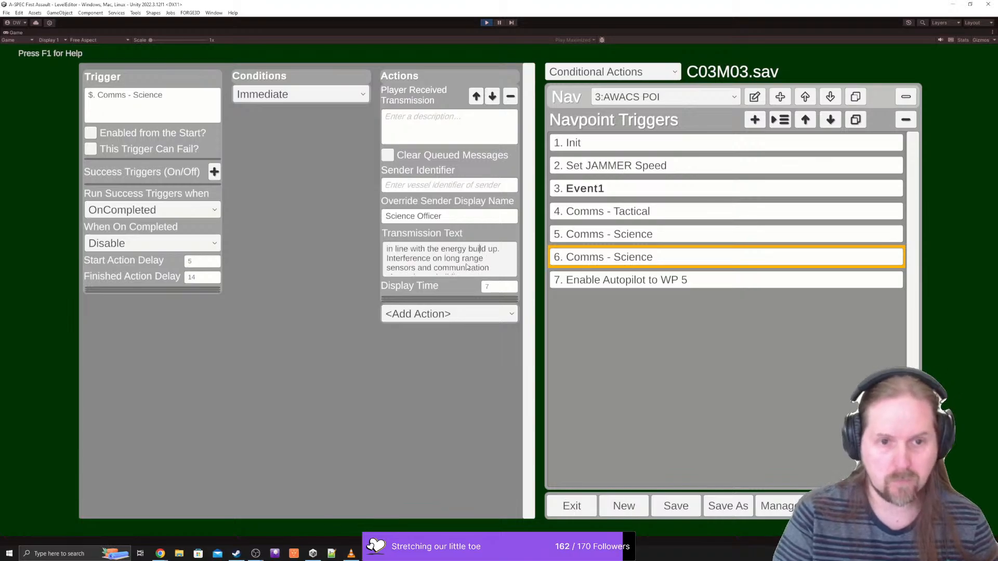
scroll(467, 266, down, 1)
scroll(466, 267, down, 1)
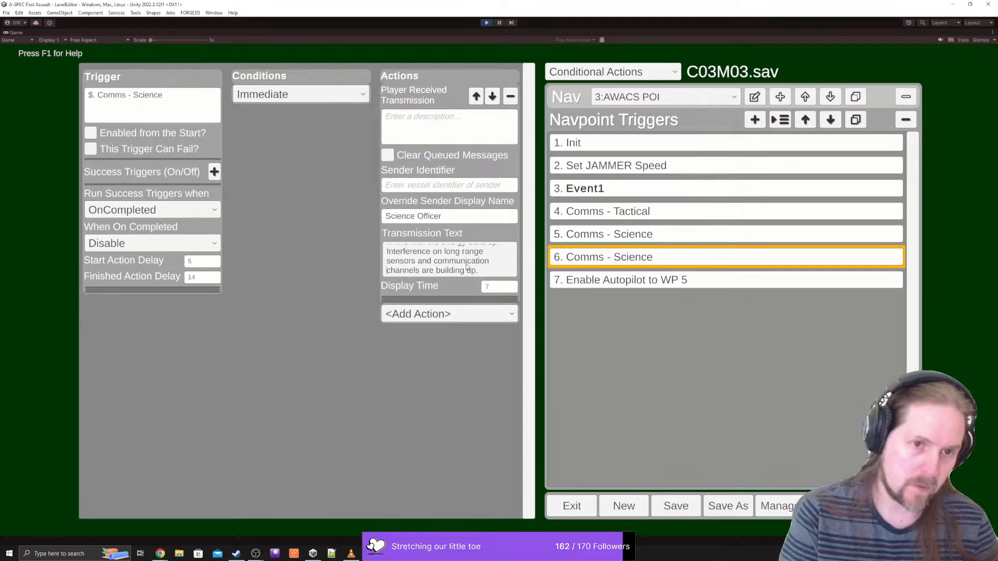
key(ctrl+shift+Right)
key(BackSpace)
key(BackSpace)
text(s are)
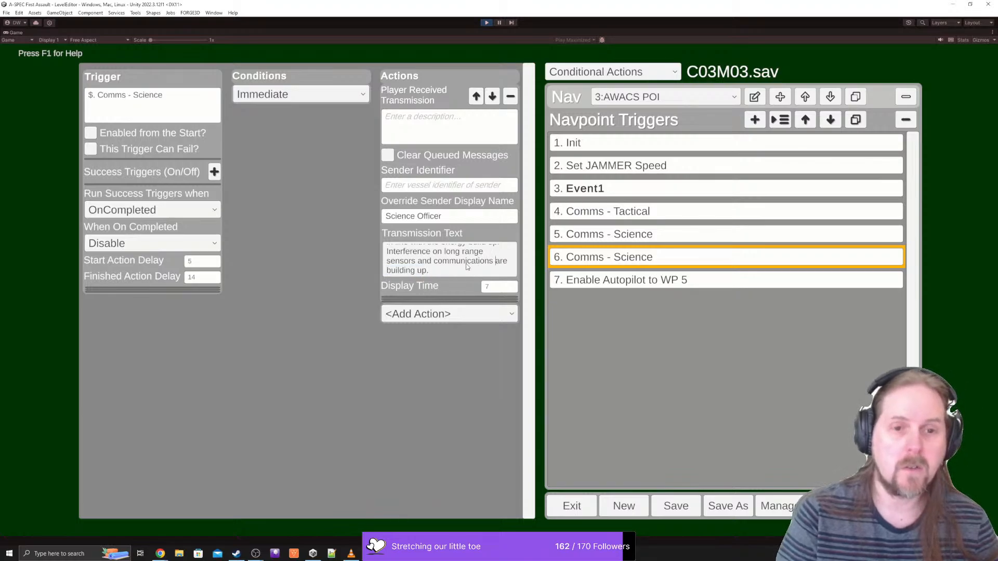
- Reword the end of the transmission's last sentence from "are building up" to "is getting stronger" and review the full message
key(Down)
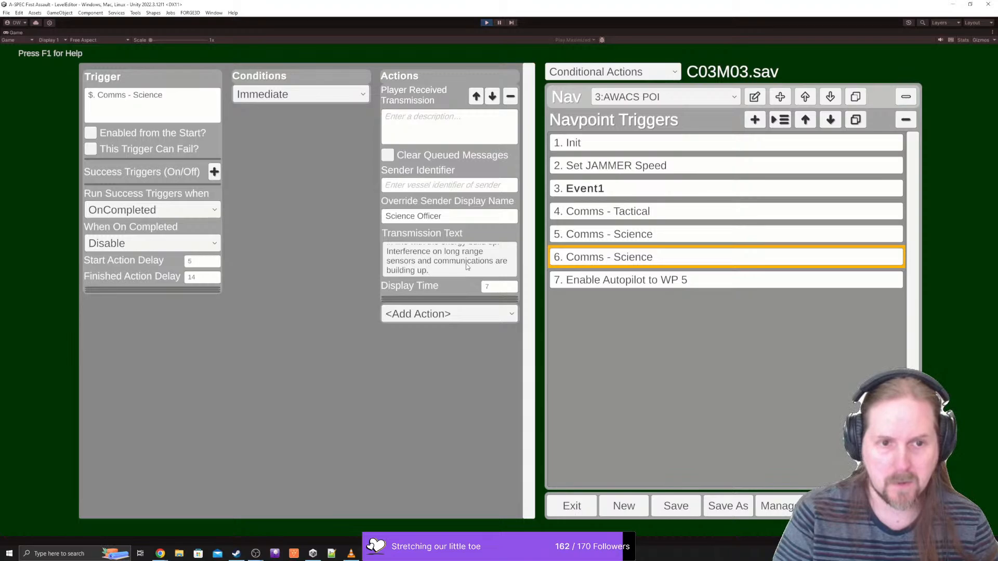
scroll(468, 267, up, 2)
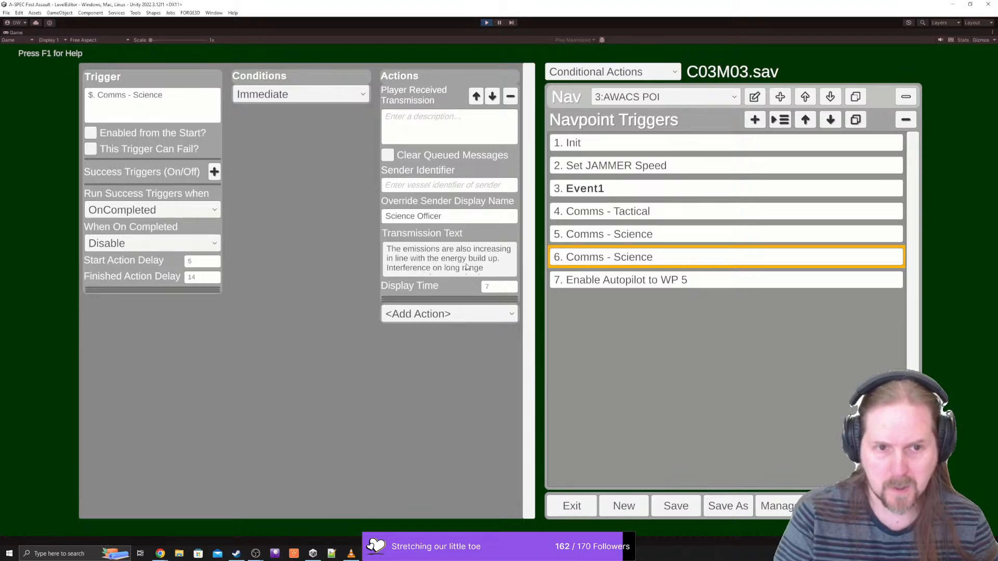
scroll(468, 266, down, 2)
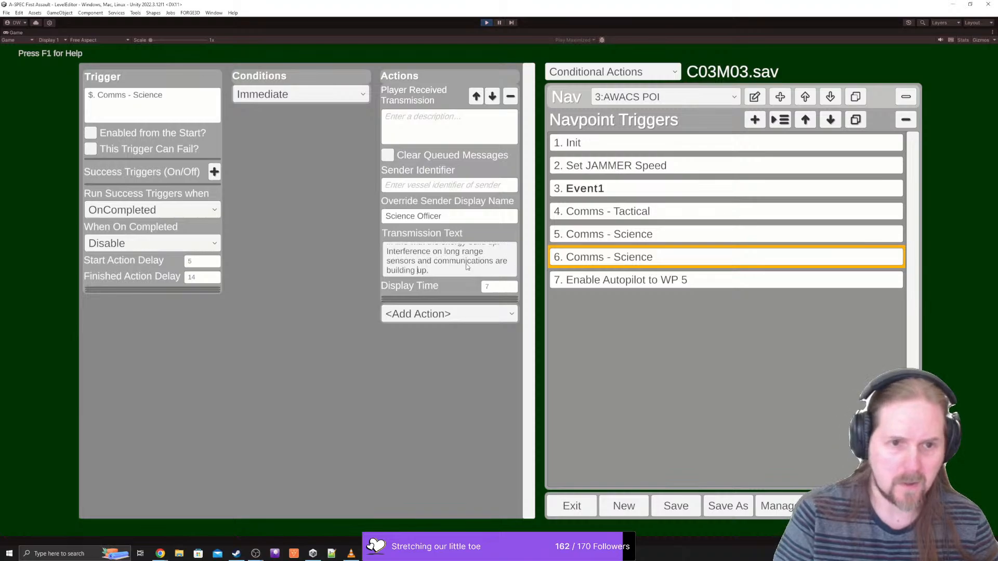
key(ctrl+shift+Left)
text(getti)
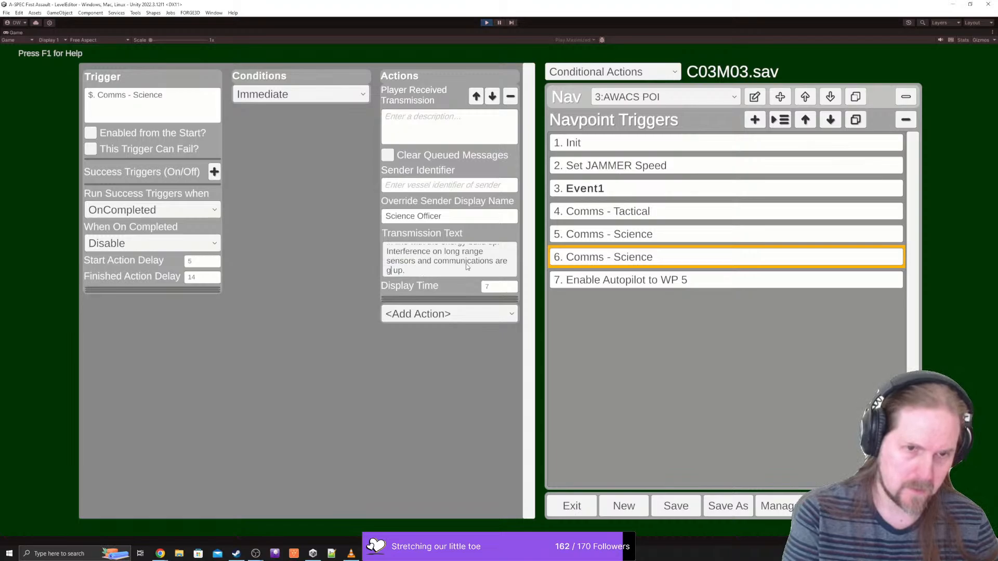
key(BackSpace)
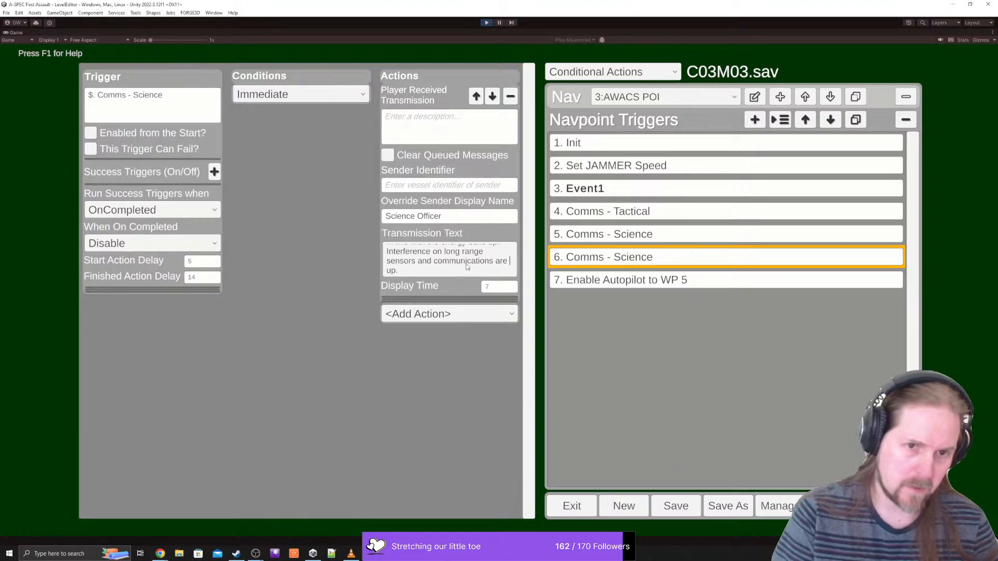
key(ctrl+shift+Left)
key(BackSpace)
text(is getting)
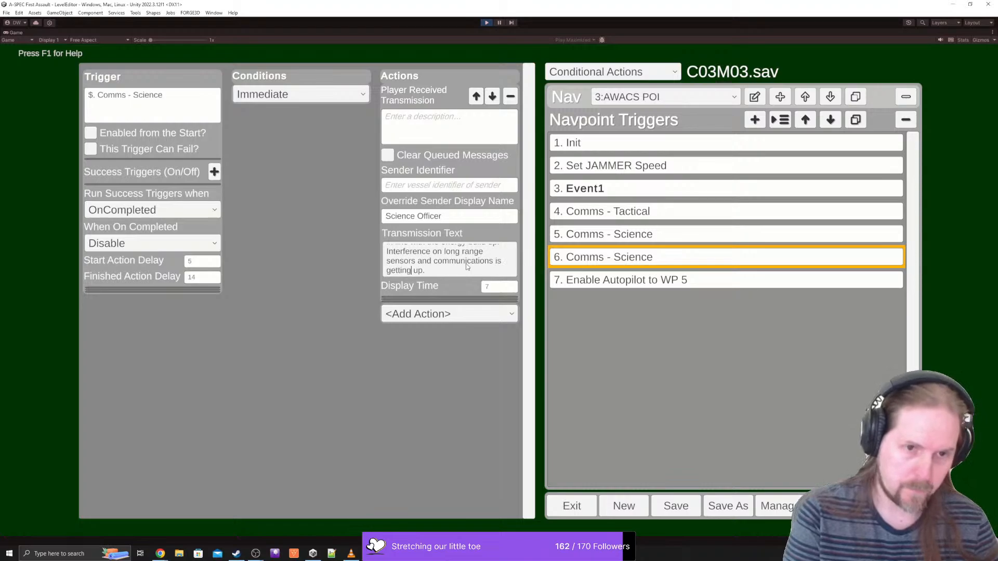
key(ctrl+shift+Right)
text(stronger)
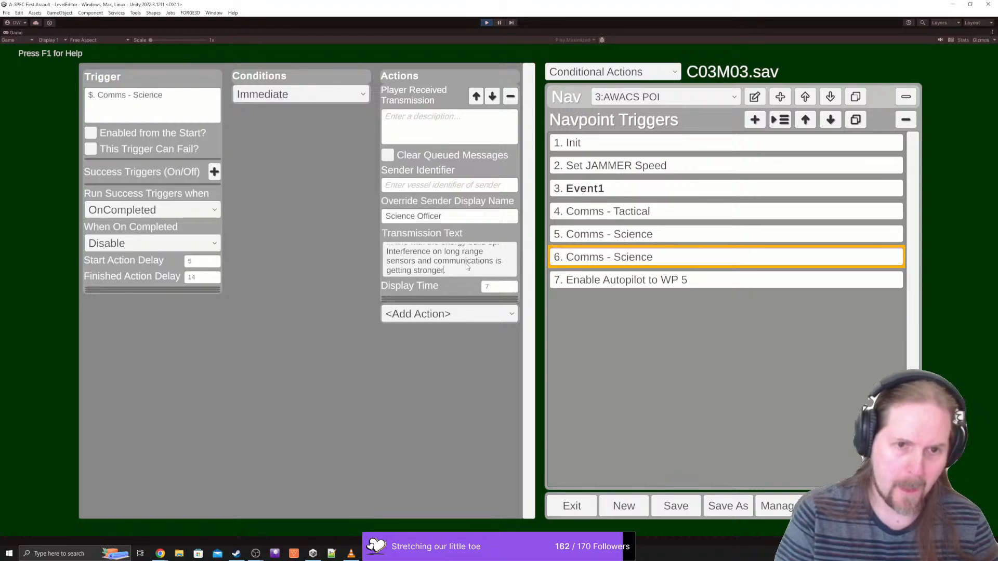
key(ctrl+Home)
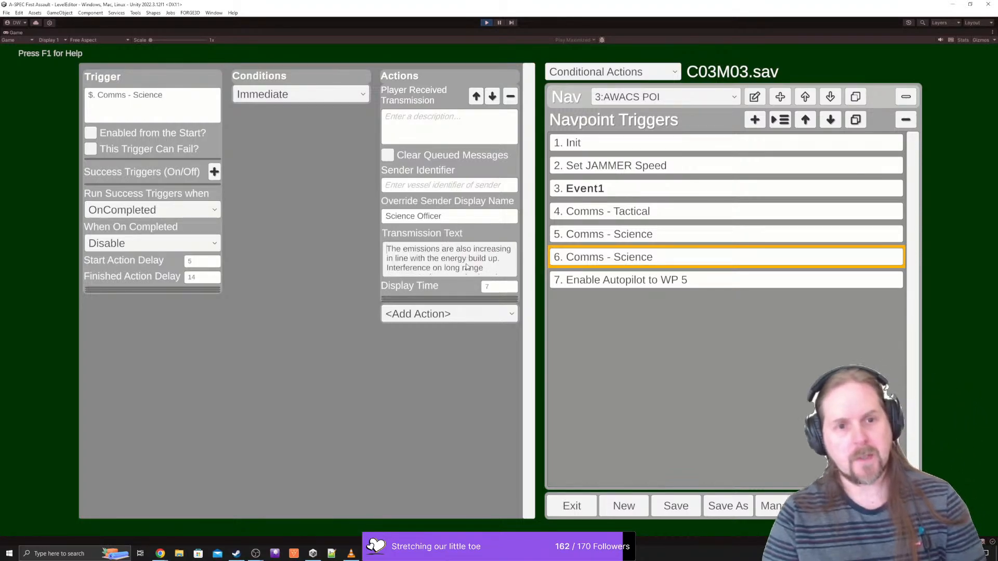
key(ctrl+End)
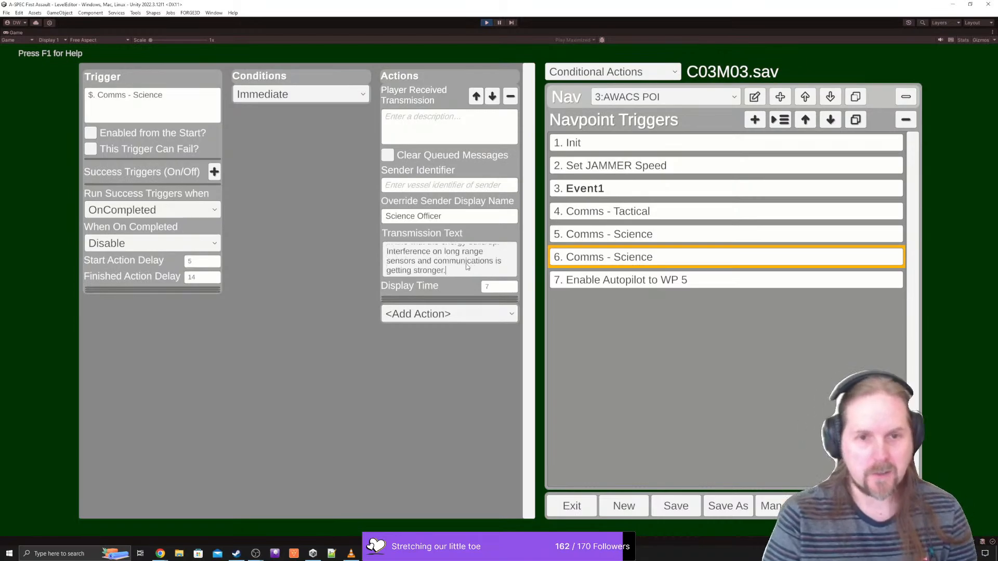
- Make trigger 6, Comms - Science, a success trigger of trigger 5, Comms - Science, and check the chain of Comms triggers
click(598, 234)
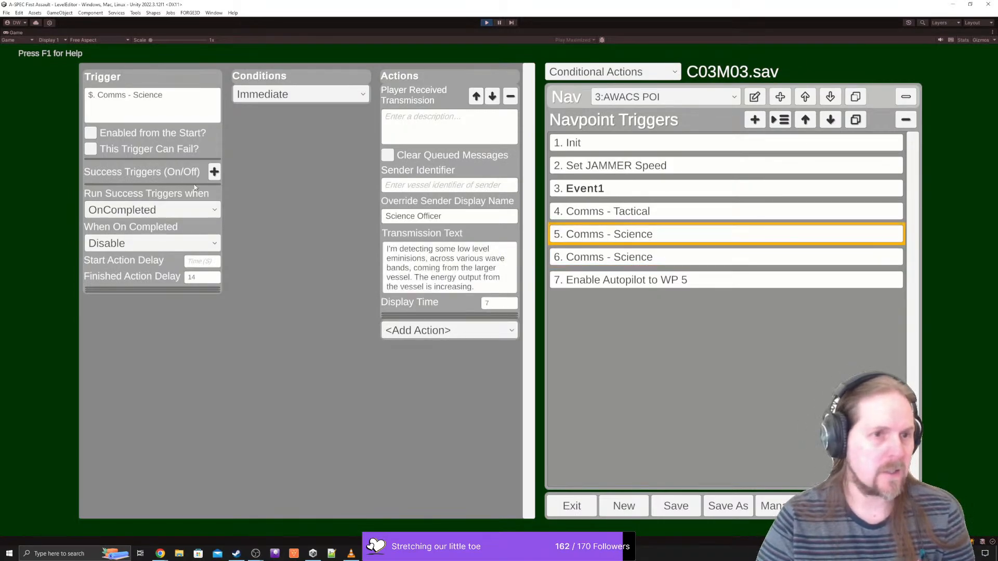
click(214, 171)
click(138, 190)
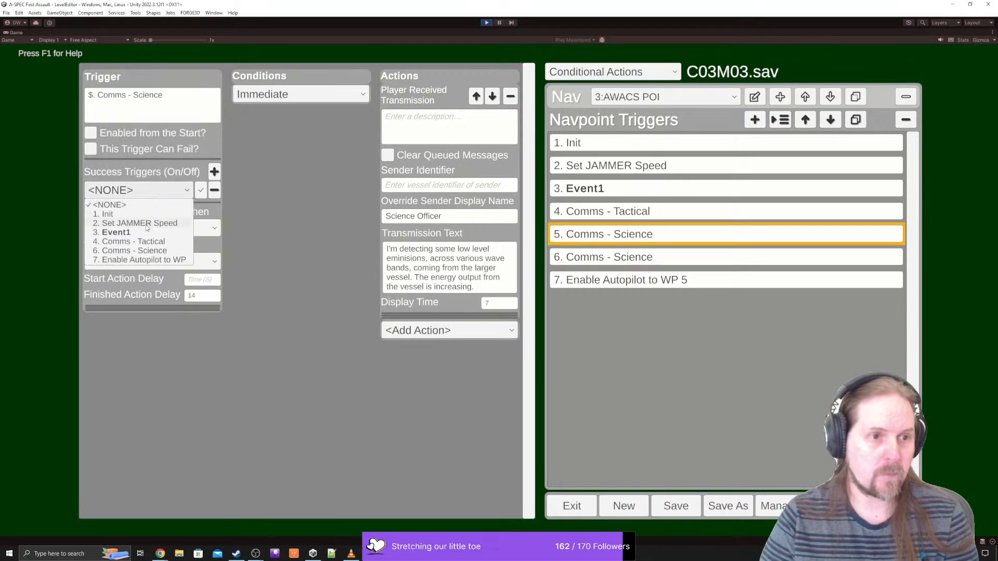
click(124, 251)
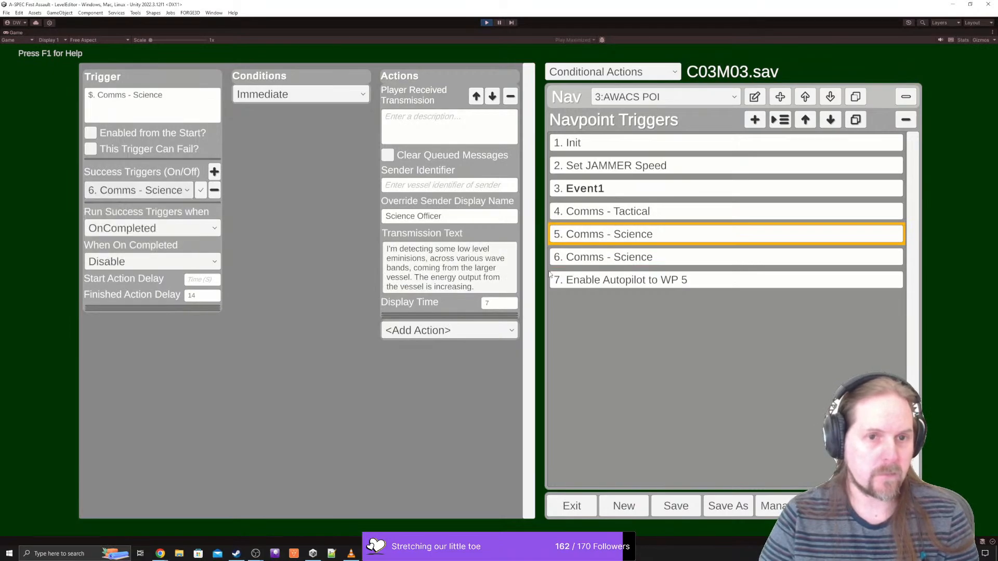
click(615, 258)
click(621, 235)
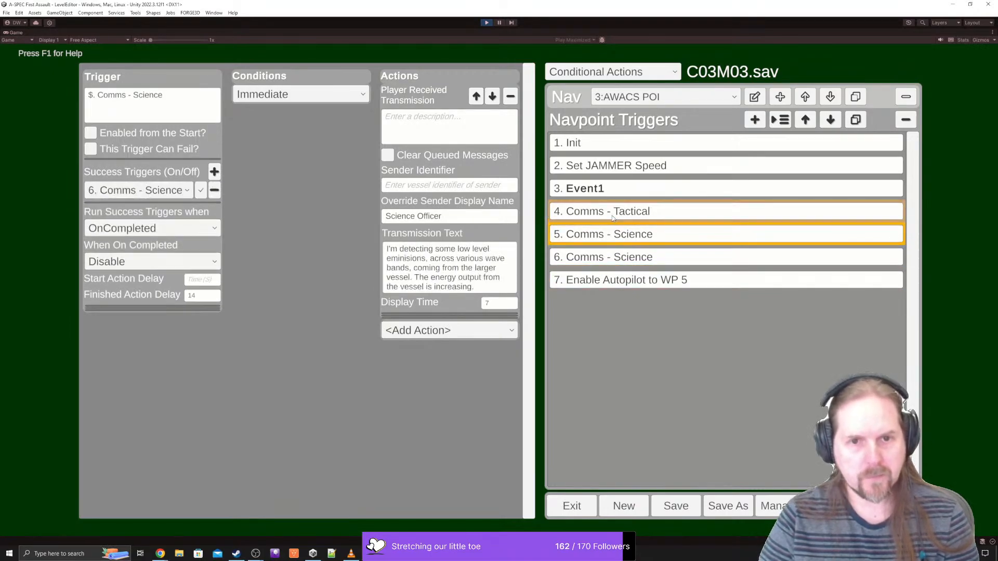
click(613, 211)
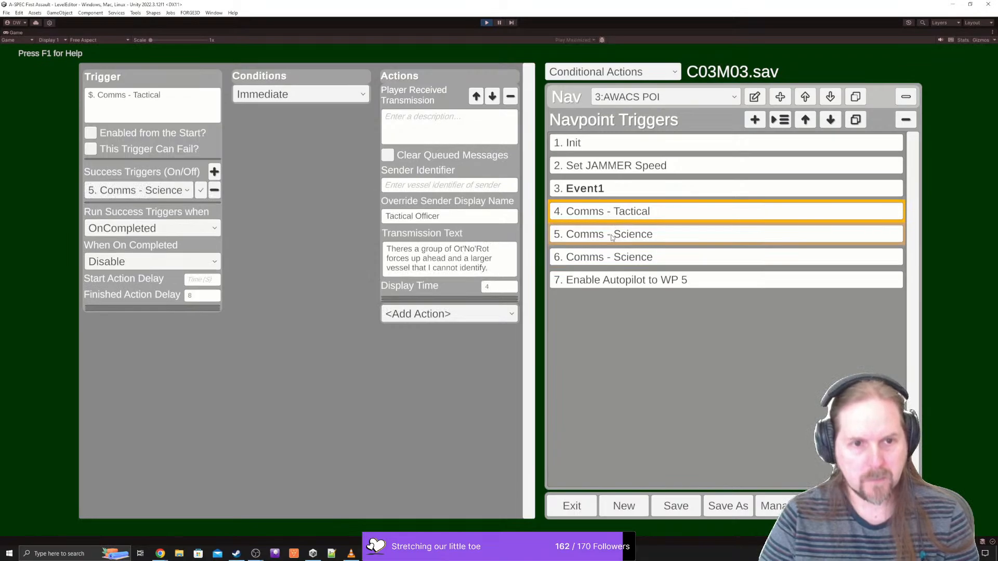
click(613, 236)
click(613, 257)
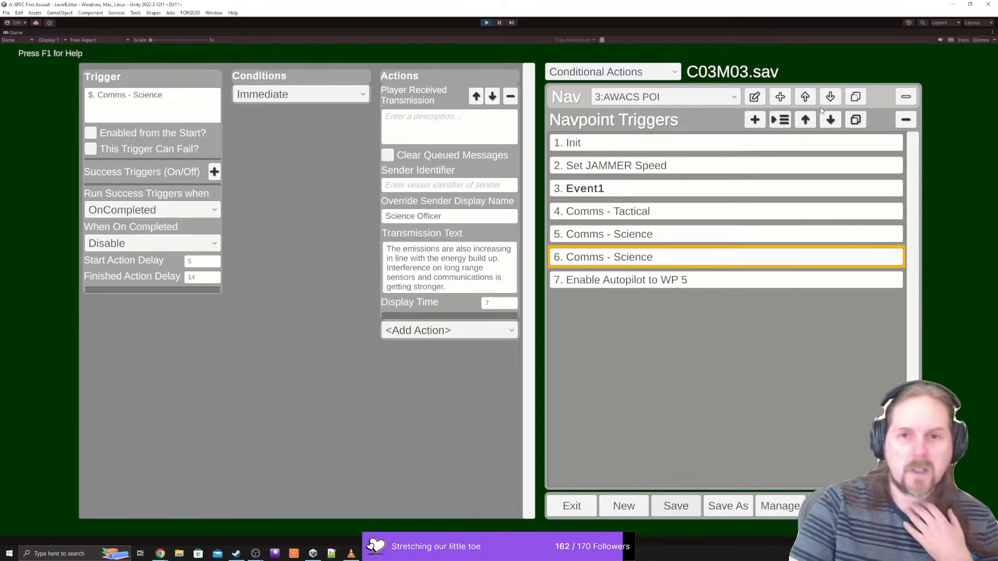
- Add a new navpoint trigger with the description "JAMMER ESCAPED"
click(755, 121)
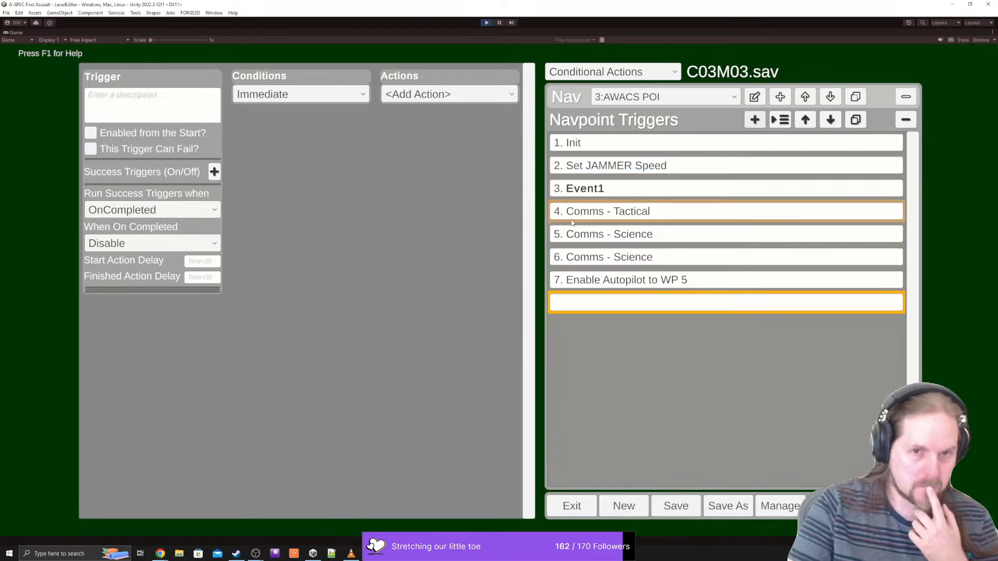
click(121, 114)
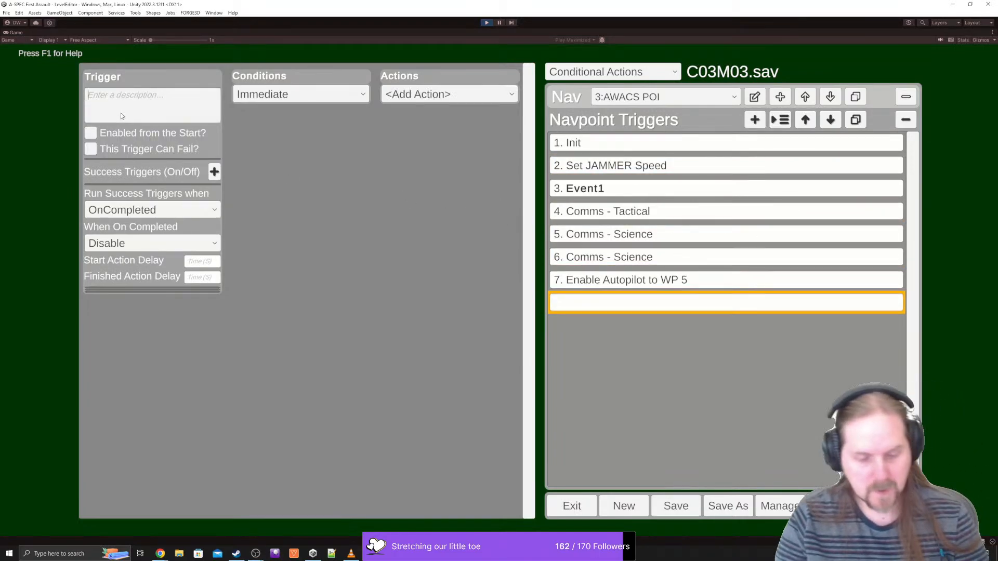
text(JAMMER ESCAPE)
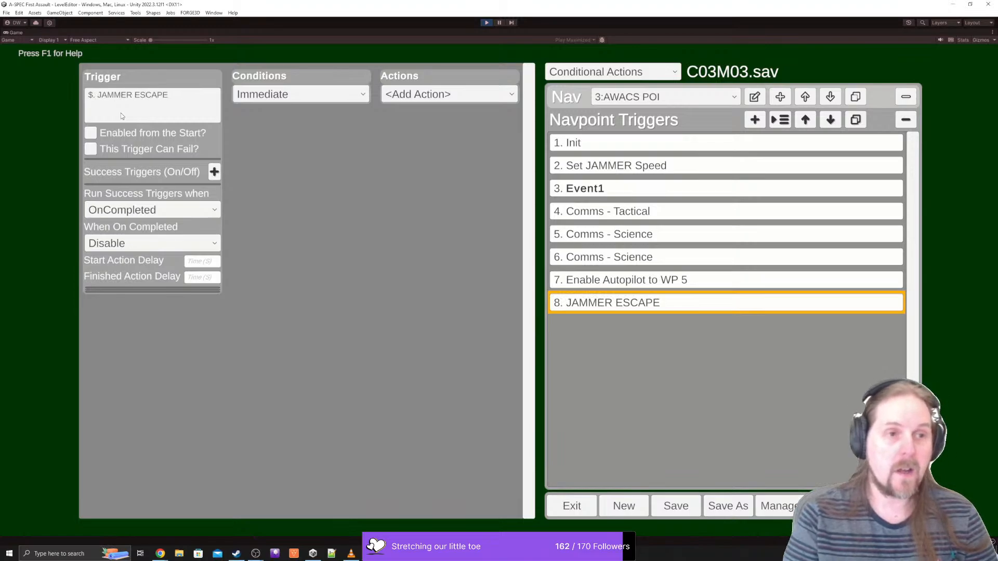
text(D)
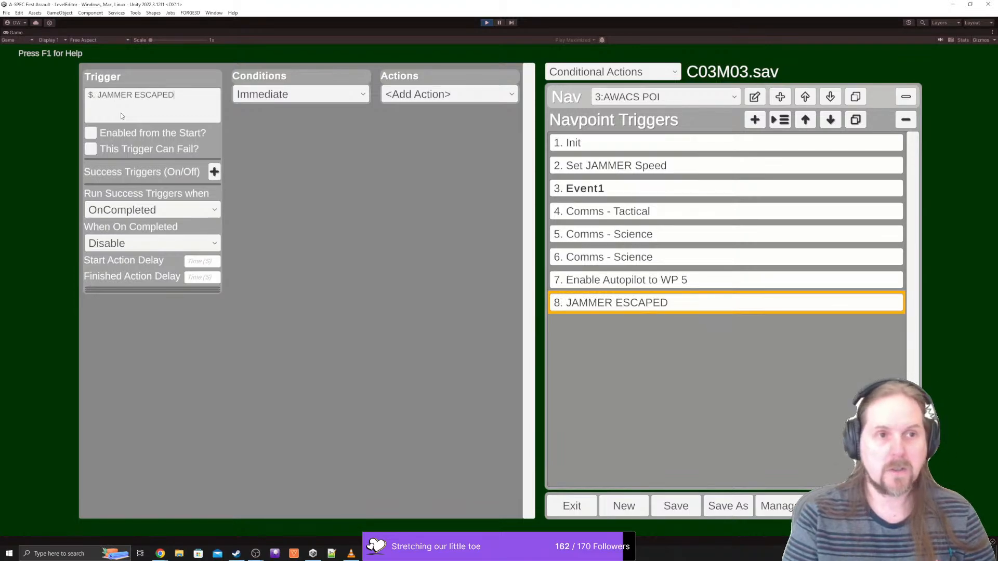
- Try a Player Fleet Ships condition on the JAMMER ESCAPED trigger, and remove it again
click(290, 95)
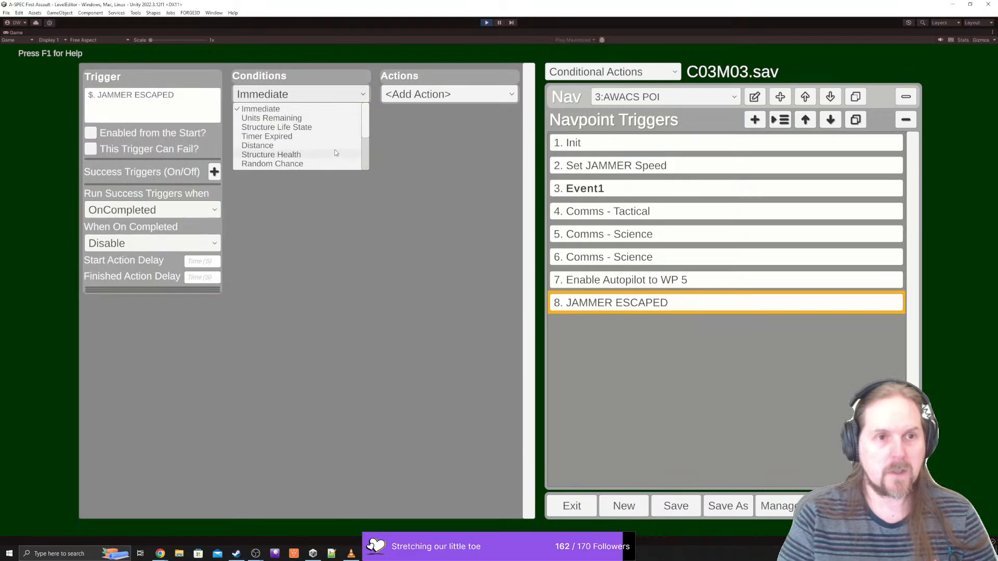
scroll(322, 145, down, 1)
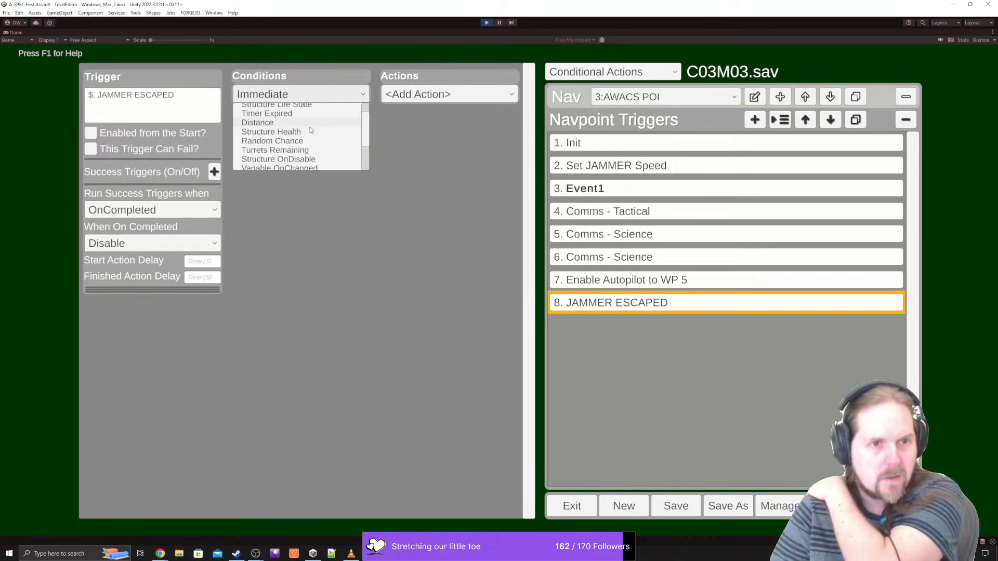
scroll(311, 129, down, 1)
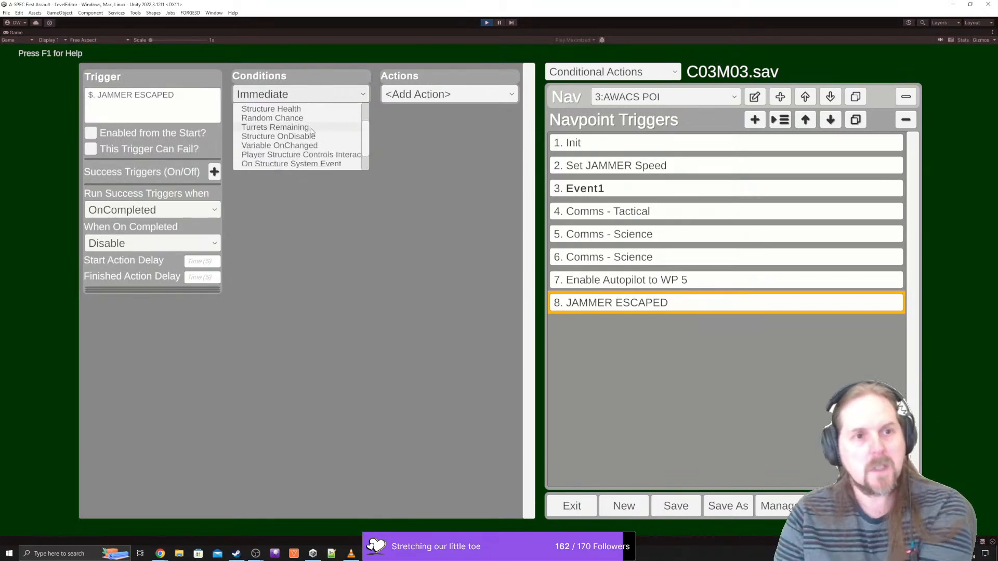
scroll(311, 131, down, 1)
scroll(314, 132, up, 3)
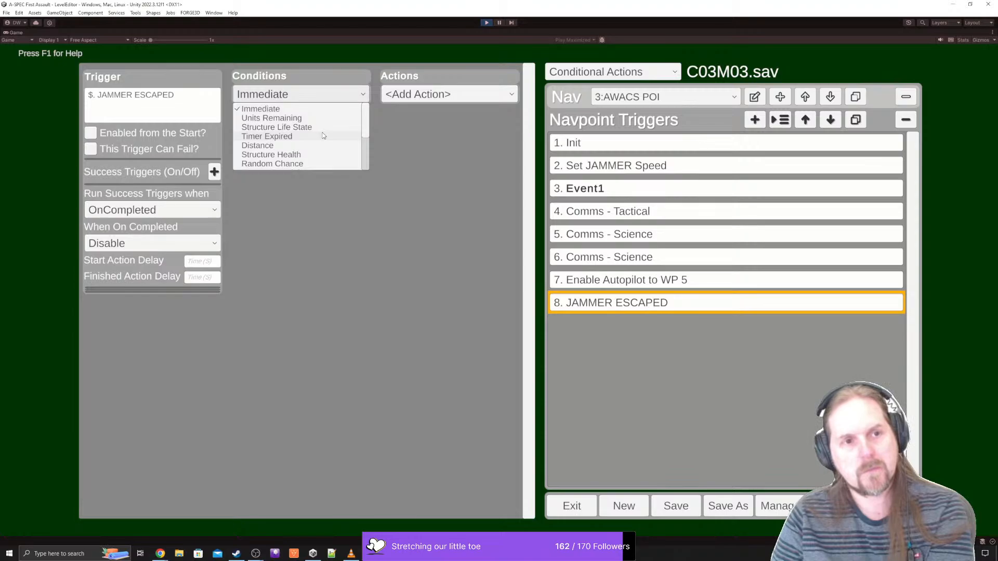
scroll(323, 136, down, 1)
scroll(324, 135, down, 1)
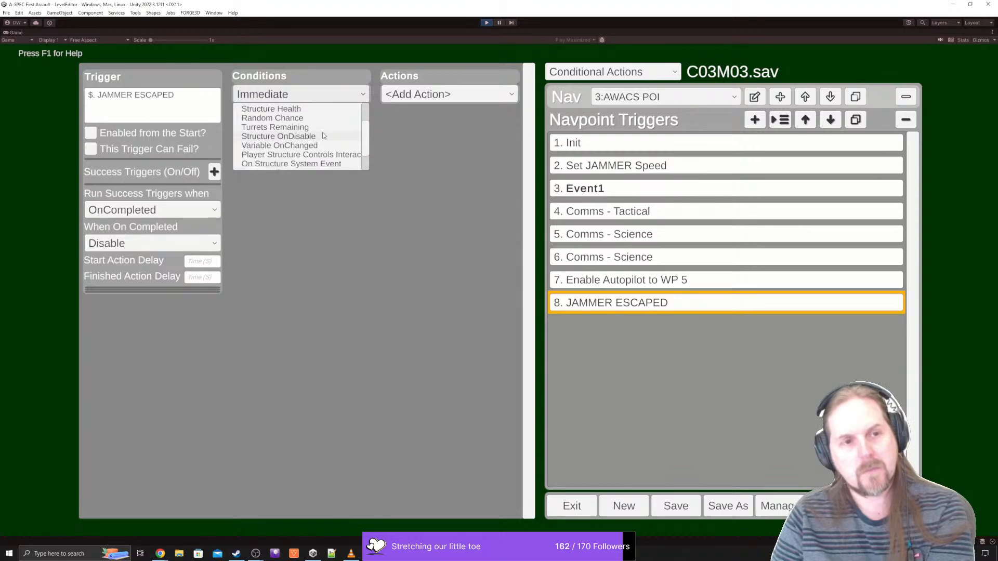
scroll(323, 136, down, 1)
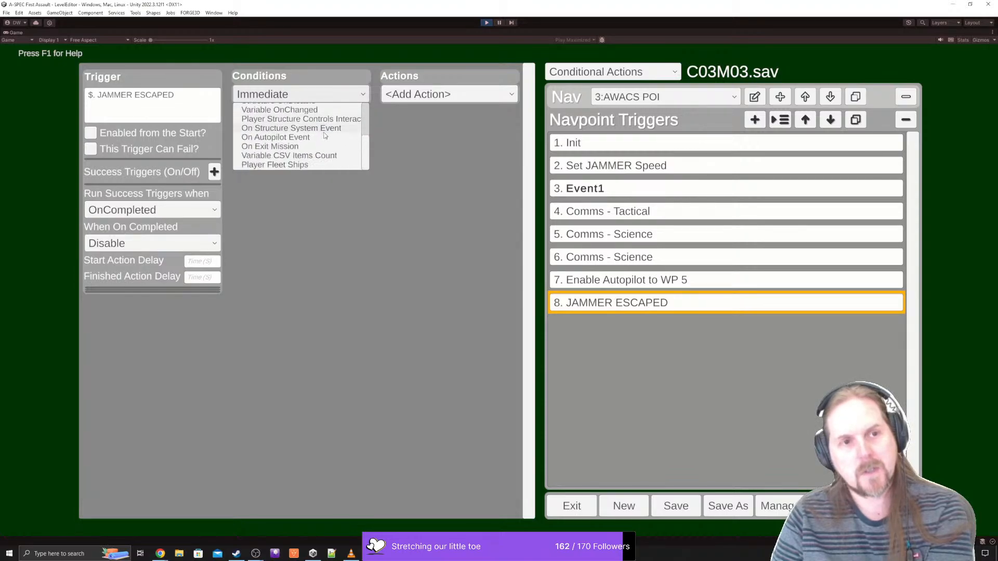
click(321, 166)
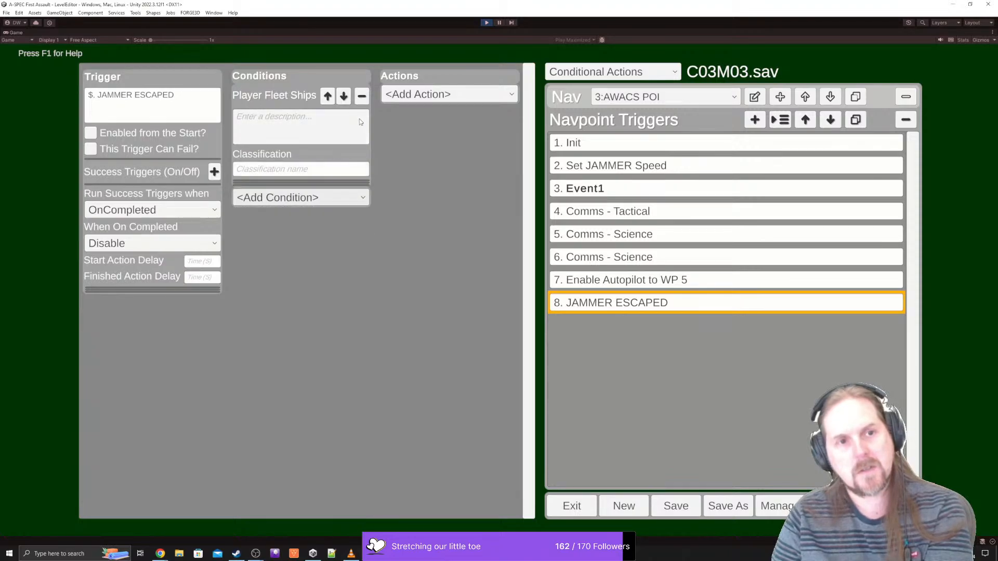
click(361, 96)
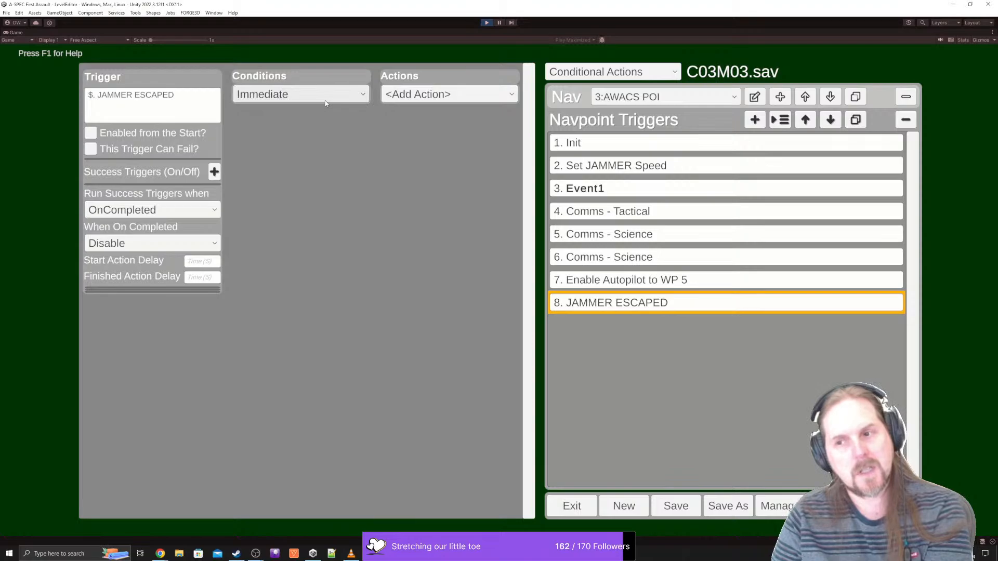
- Give the JAMMER ESCAPED trigger a Distance condition and look through the groups offered for Object A
click(325, 101)
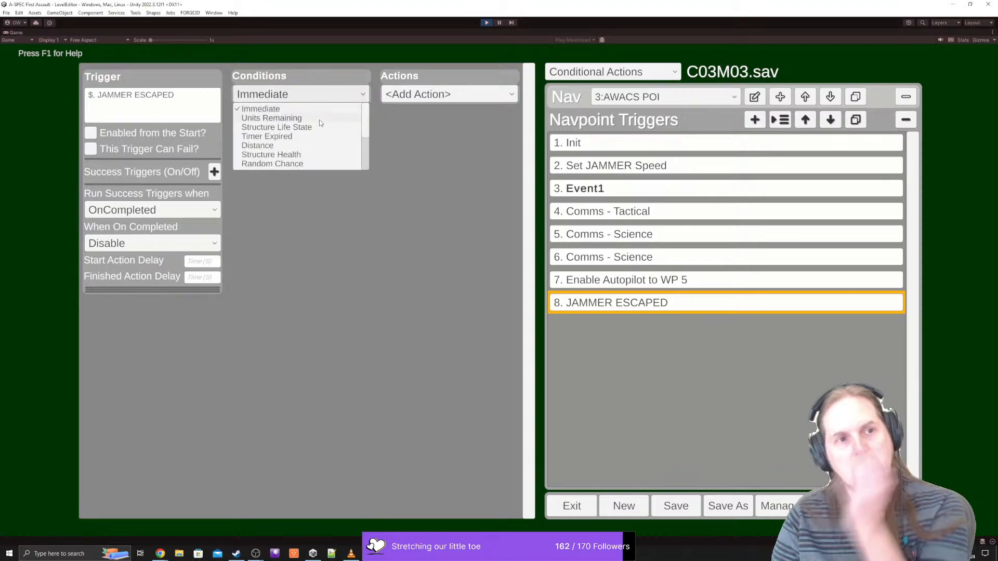
scroll(320, 120, down, 1)
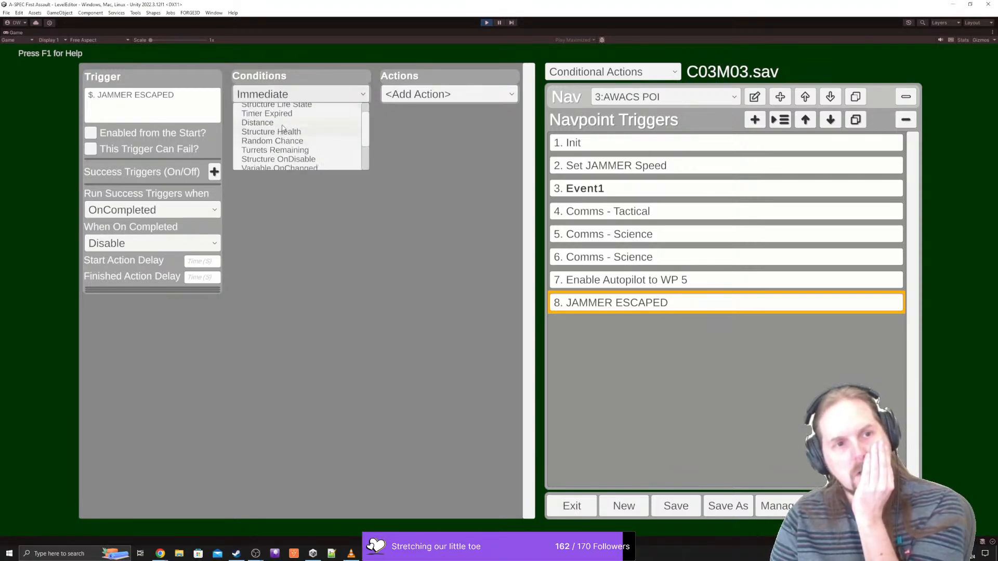
click(283, 128)
click(283, 203)
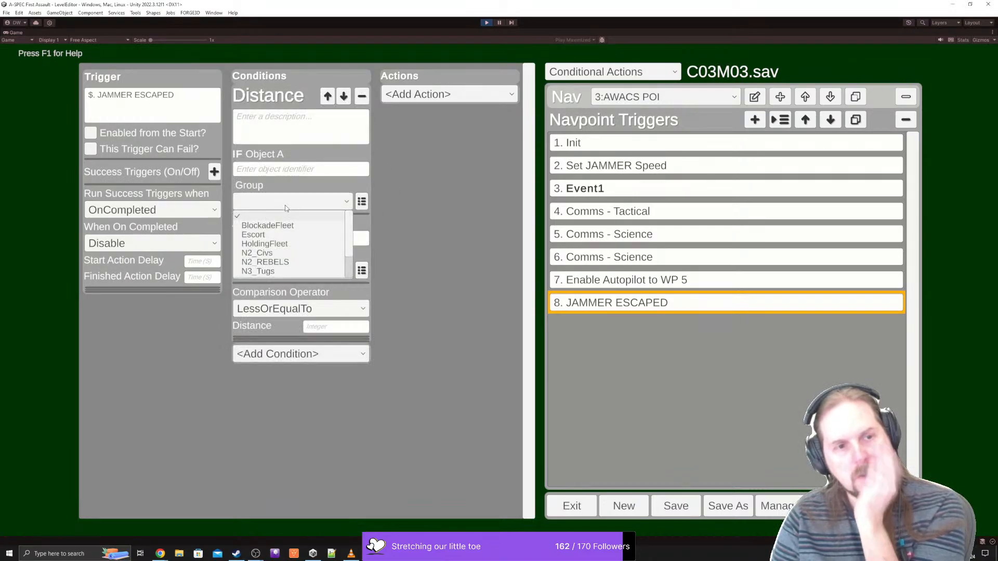
scroll(310, 239, down, 2)
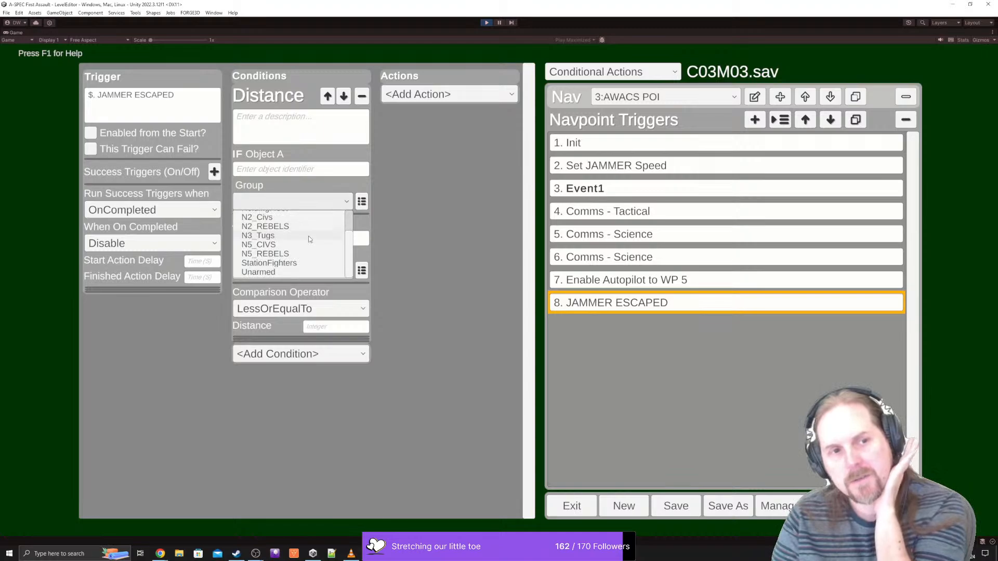
scroll(310, 239, up, 2)
- Open the mission's Player settings and examine the ship loadout and the wings offered for the player
click(605, 74)
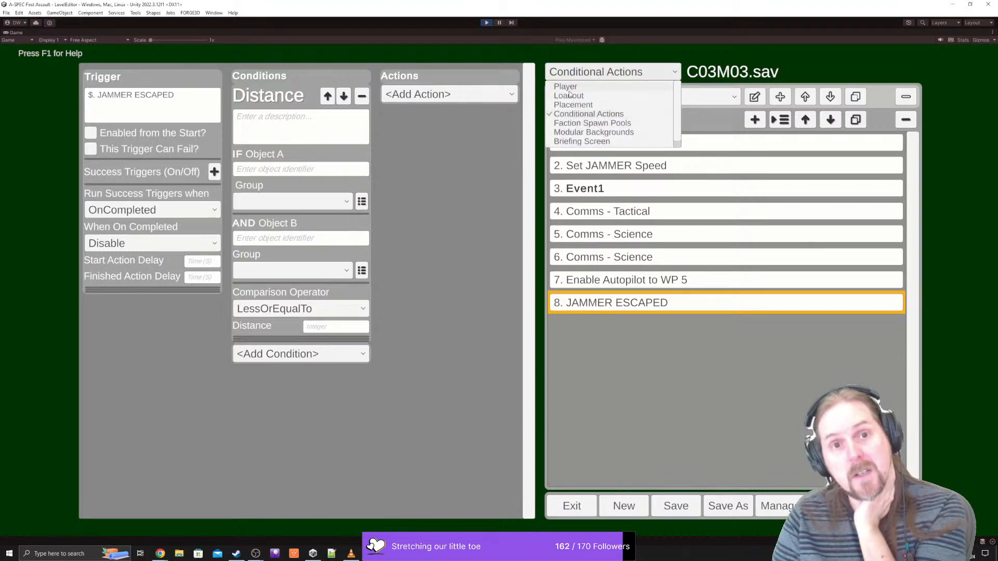
click(566, 86)
scroll(877, 390, down, 3)
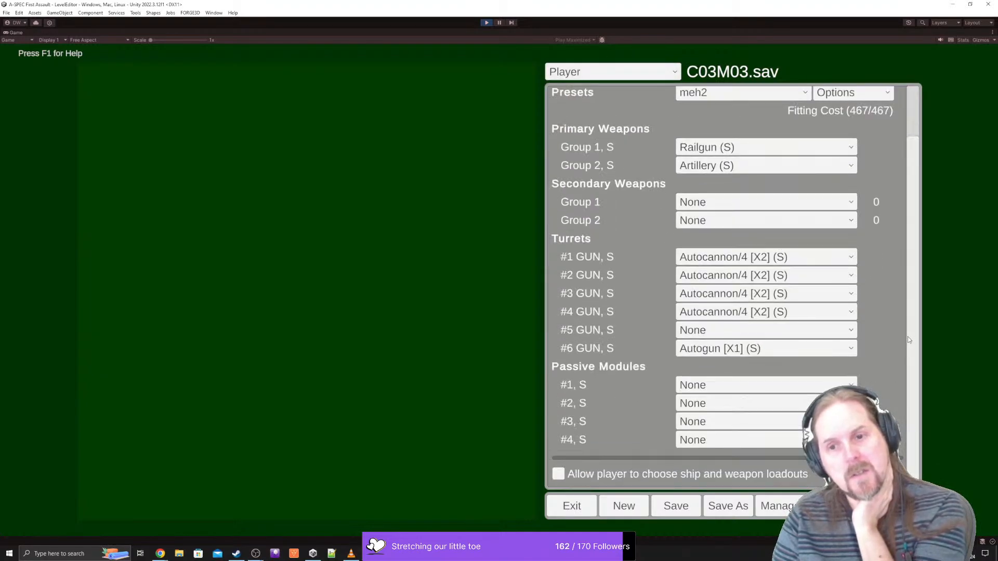
scroll(633, 182, up, 3)
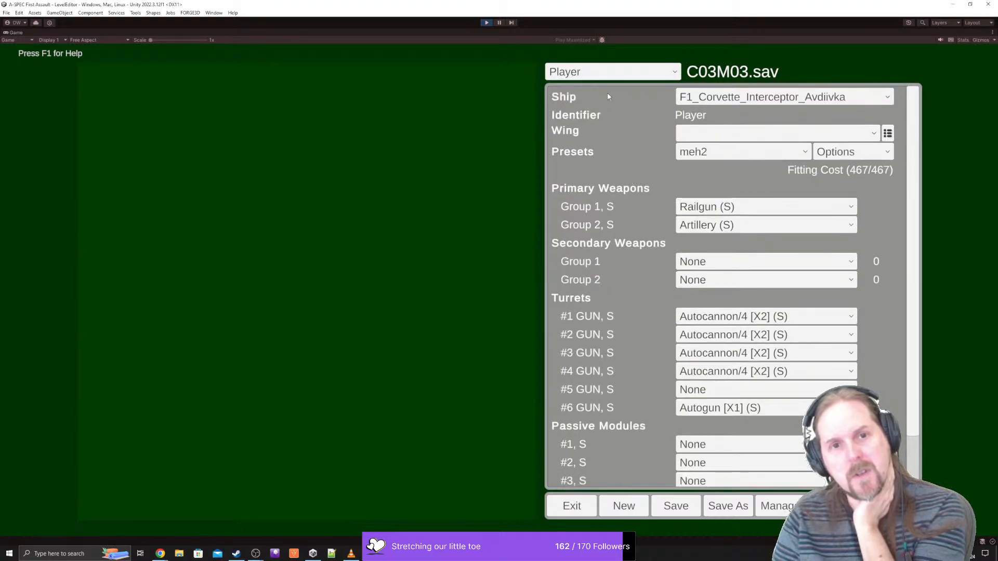
click(721, 137)
scroll(754, 192, down, 2)
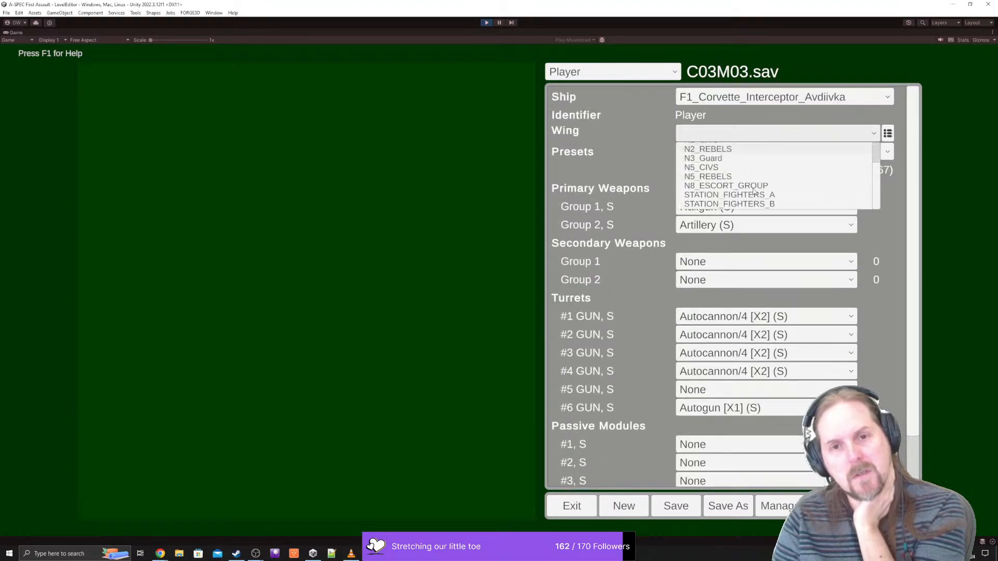
scroll(754, 192, up, 2)
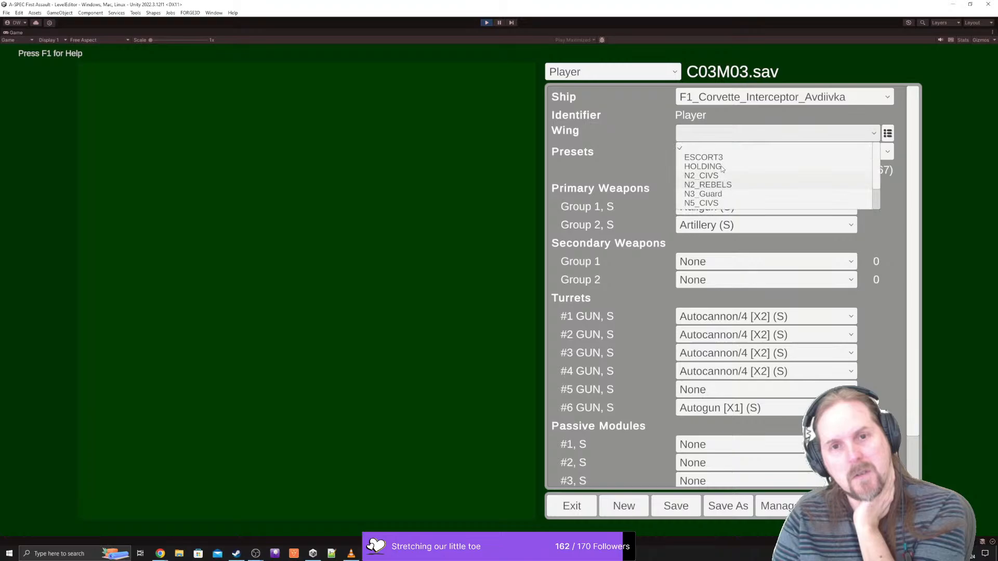
click(618, 131)
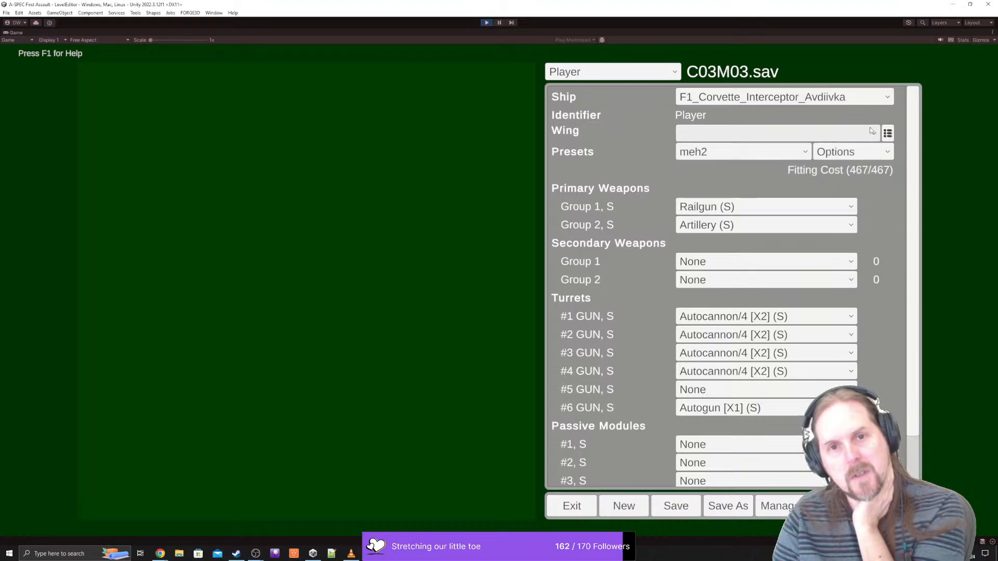
- Try to create a wing named PLAYER and check for it among the player's wing choices
click(887, 134)
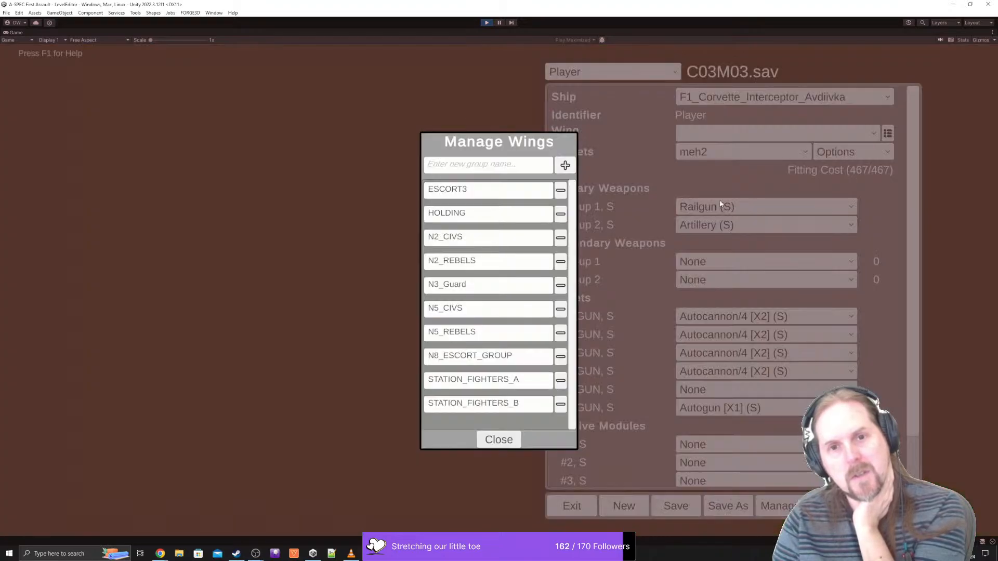
click(483, 163)
text(PLAYER)
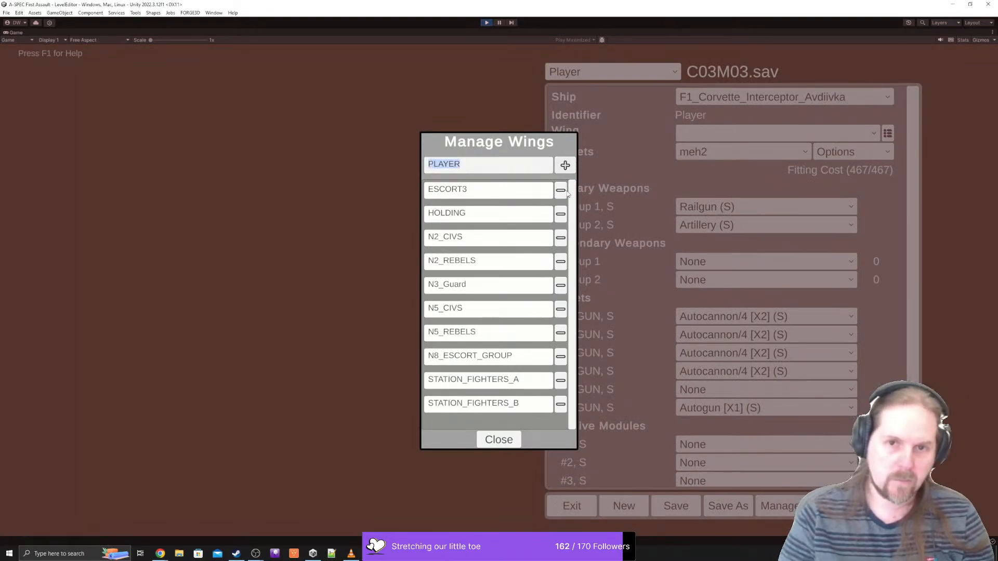
click(509, 440)
click(727, 133)
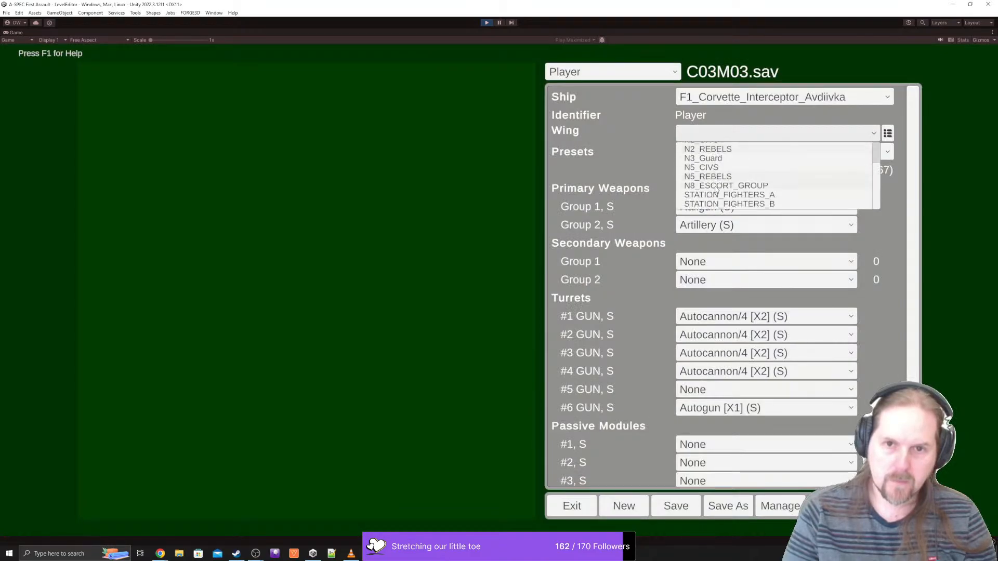
scroll(716, 189, up, 2)
click(636, 140)
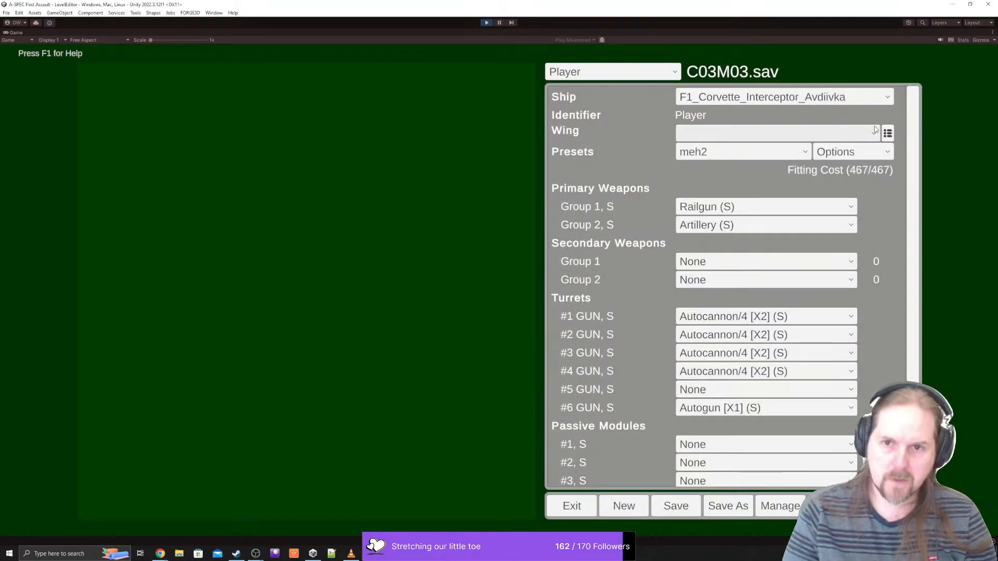
- Add a new wing named PLAYER to the mission's list of wings
click(889, 133)
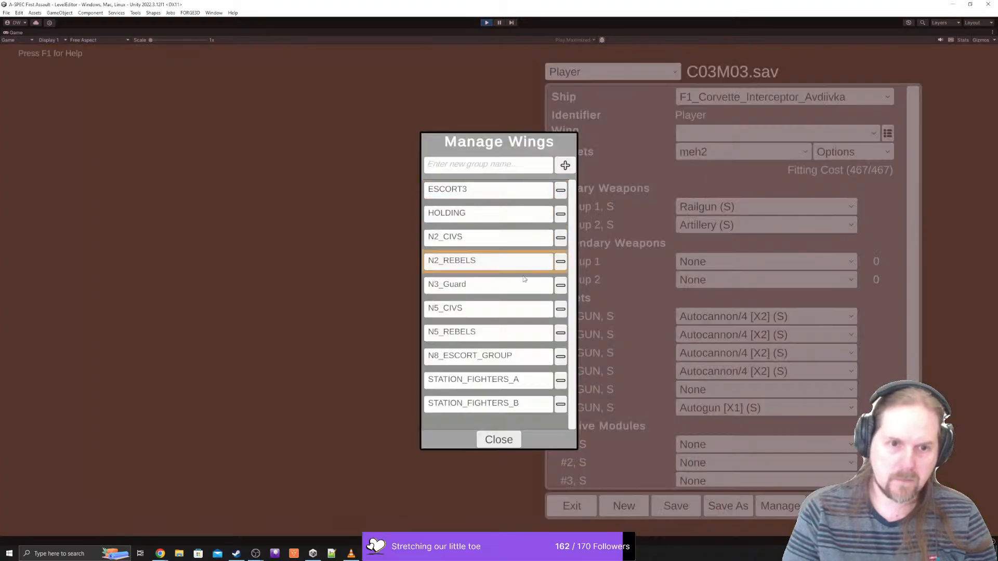
click(482, 170)
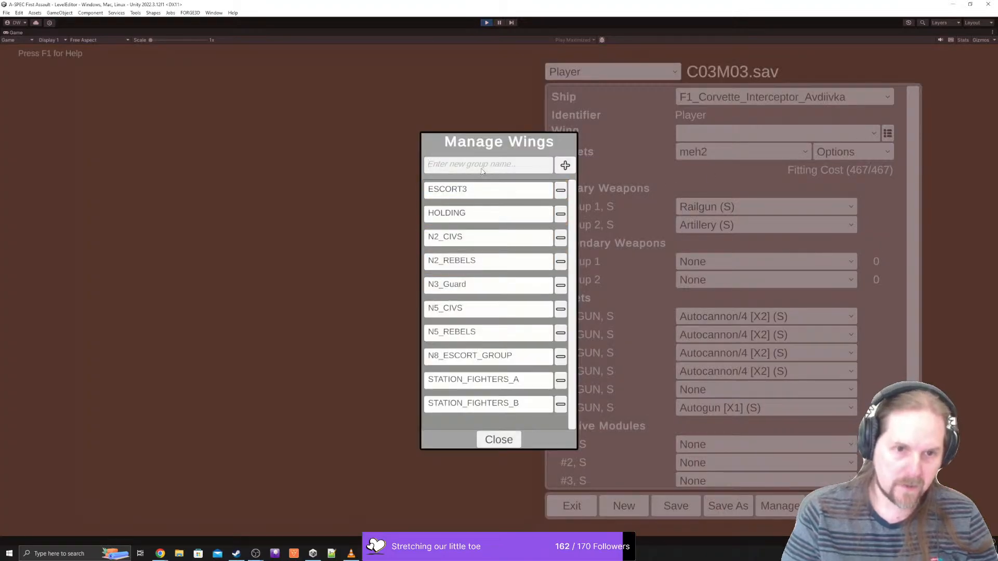
text(PLAYER)
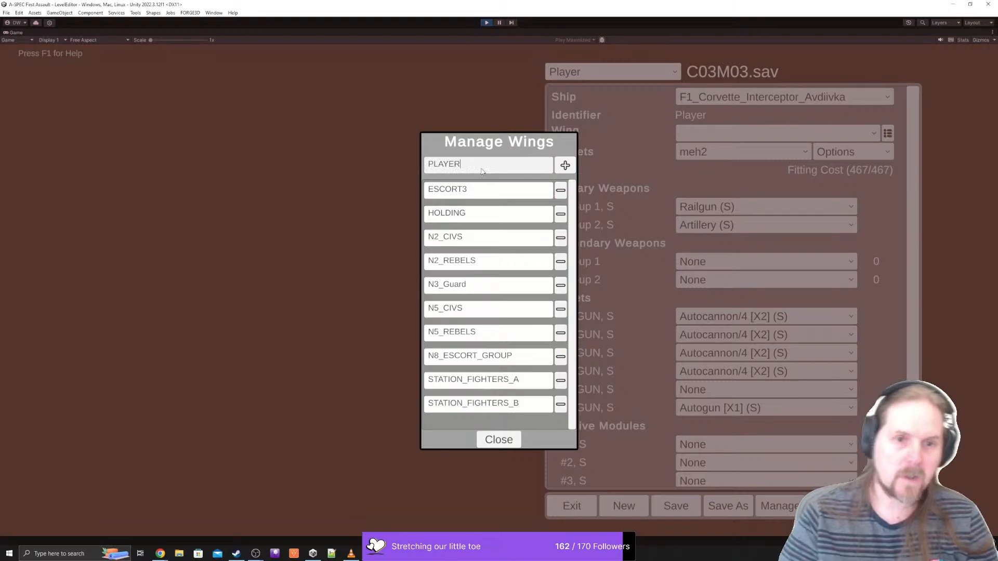
click(565, 166)
scroll(499, 335, down, 1)
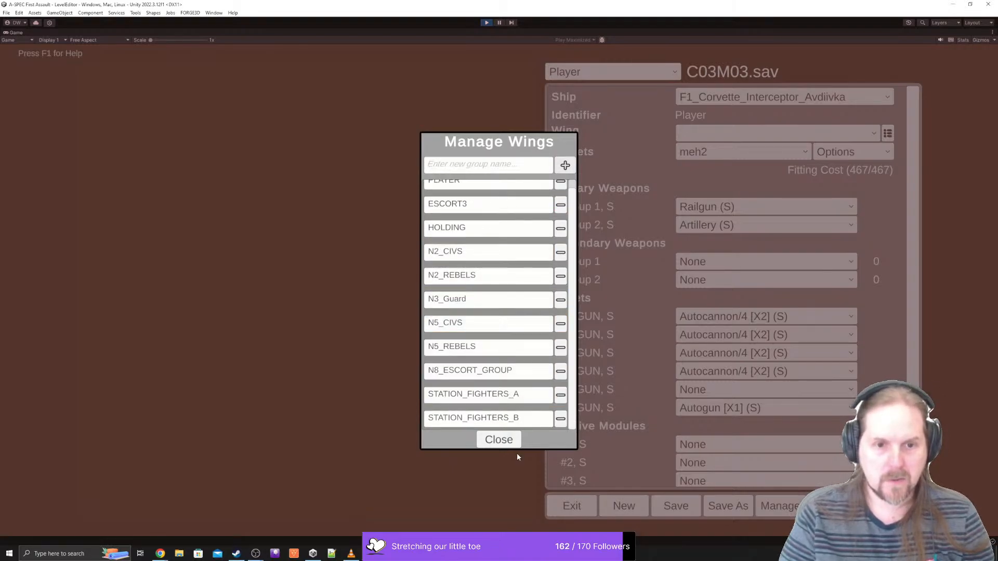
click(498, 439)
- Assign the player's ship to the PLAYER wing
click(787, 133)
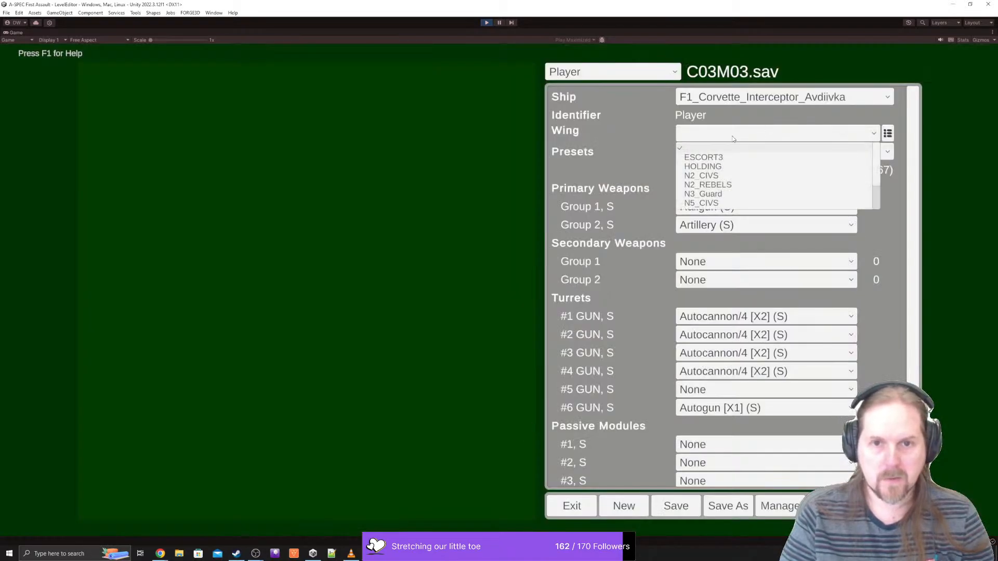
scroll(716, 164, down, 1)
click(699, 184)
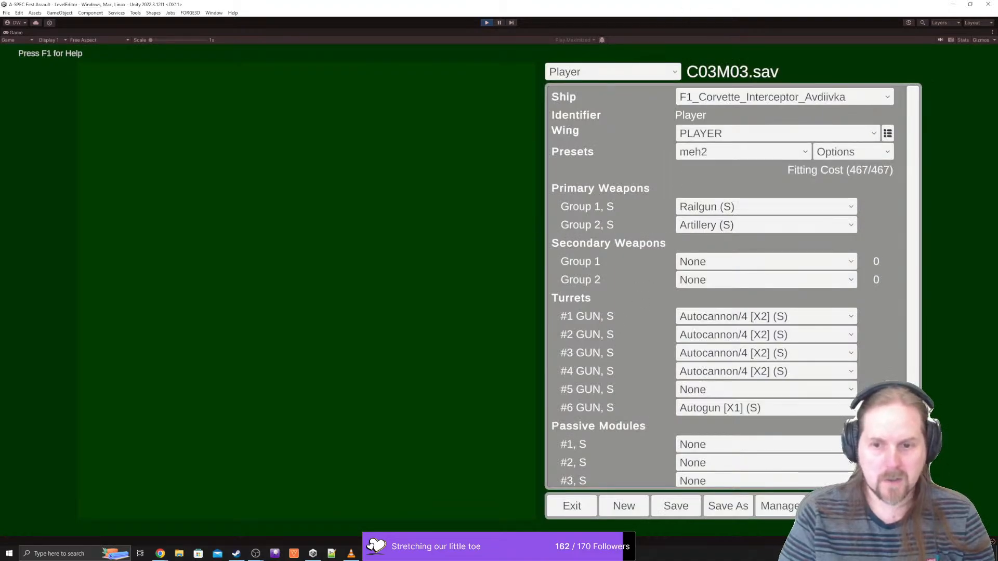
click(834, 505)
click(536, 438)
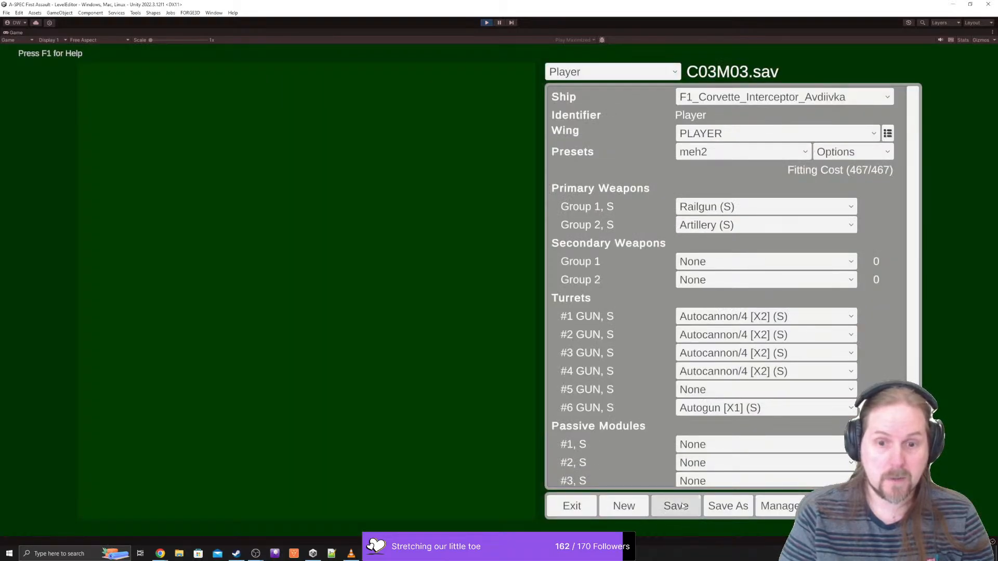
- Return to Conditional Actions, check the groups offered for Object A in the JAMMER ESCAPED Distance condition, and save the mission
click(607, 72)
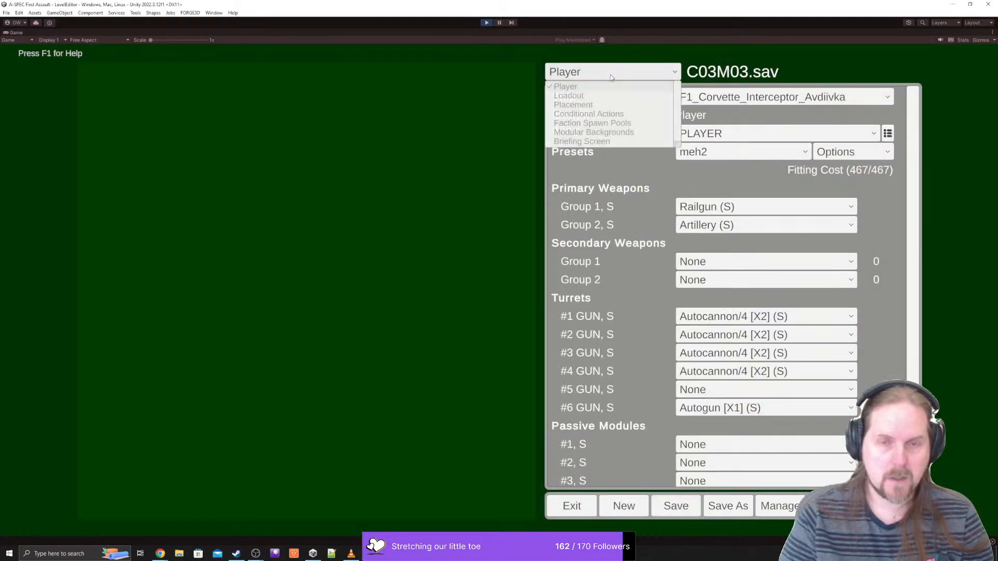
click(590, 115)
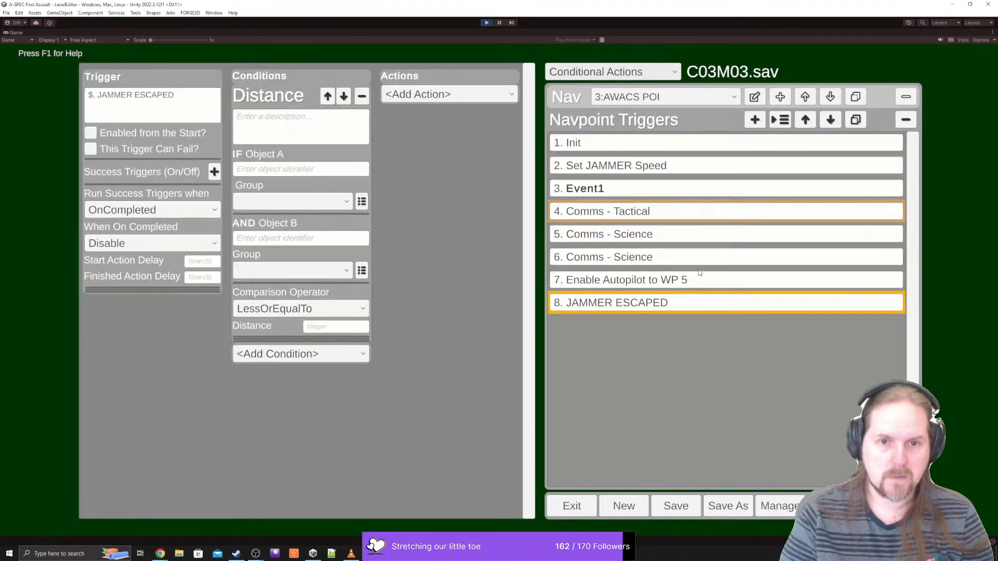
click(267, 202)
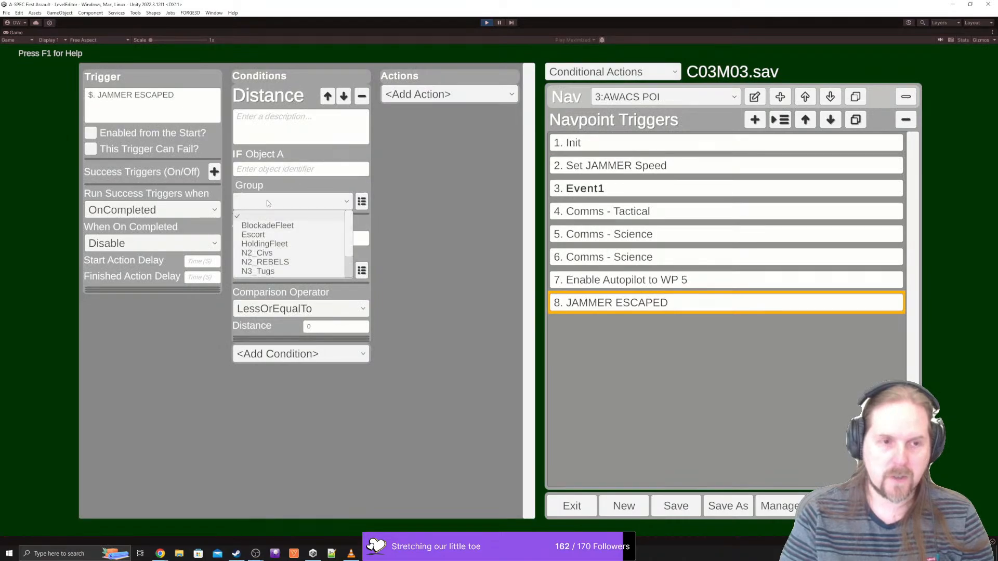
scroll(292, 258, down, 2)
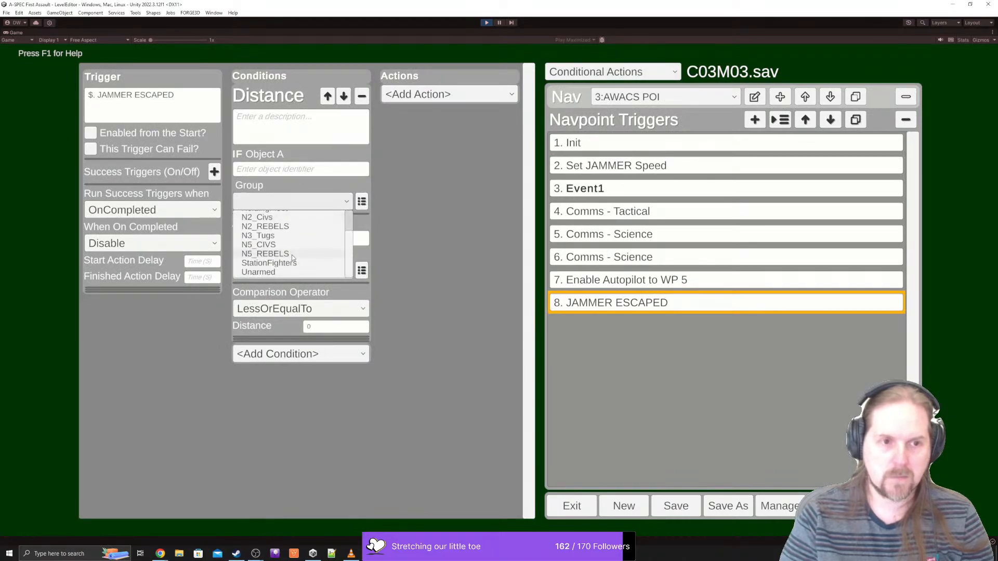
scroll(294, 255, up, 2)
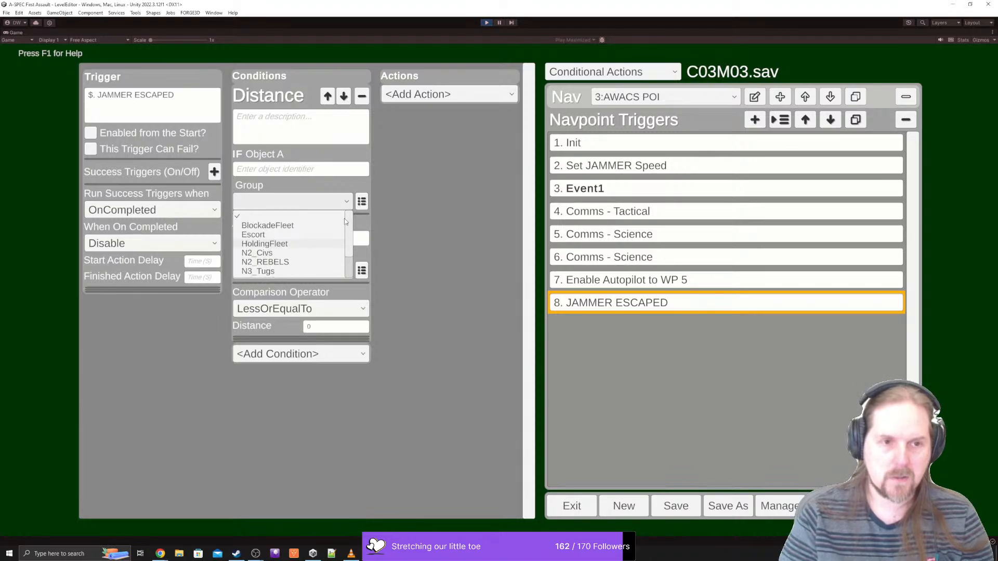
click(338, 202)
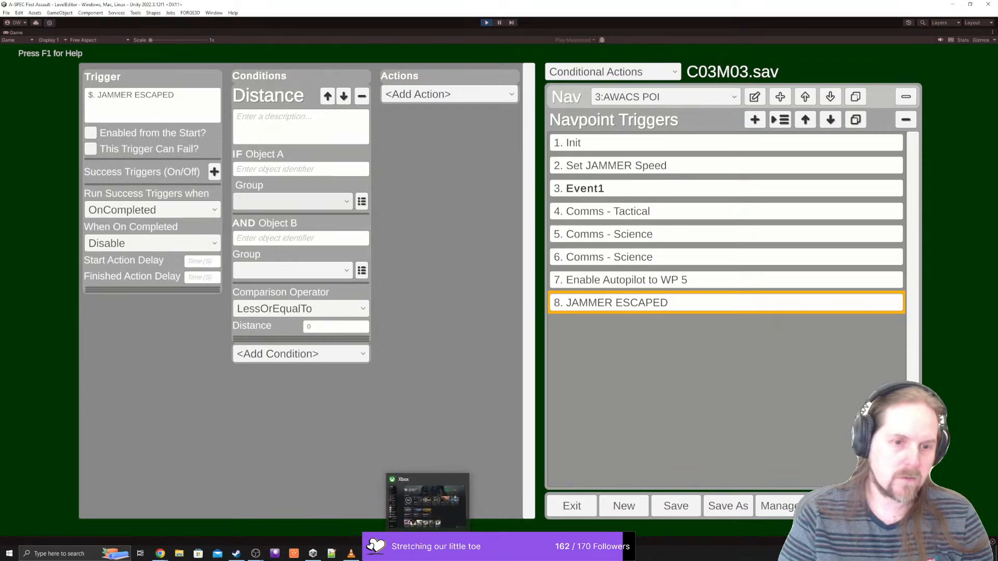
click(657, 508)
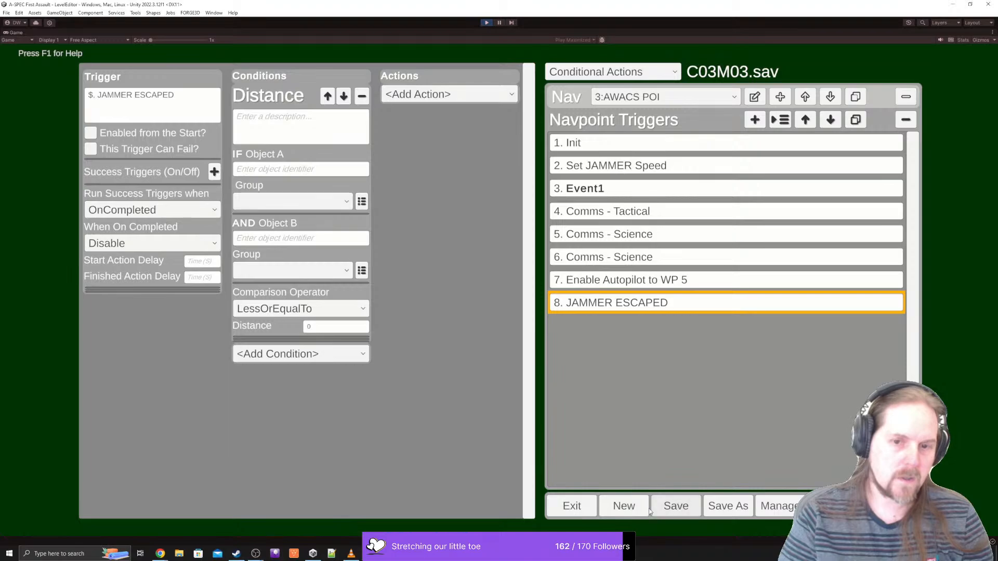
- Pause play mode, search the Unity project for "Distance" and open the DistanceCondition script in Visual Studio
click(498, 23)
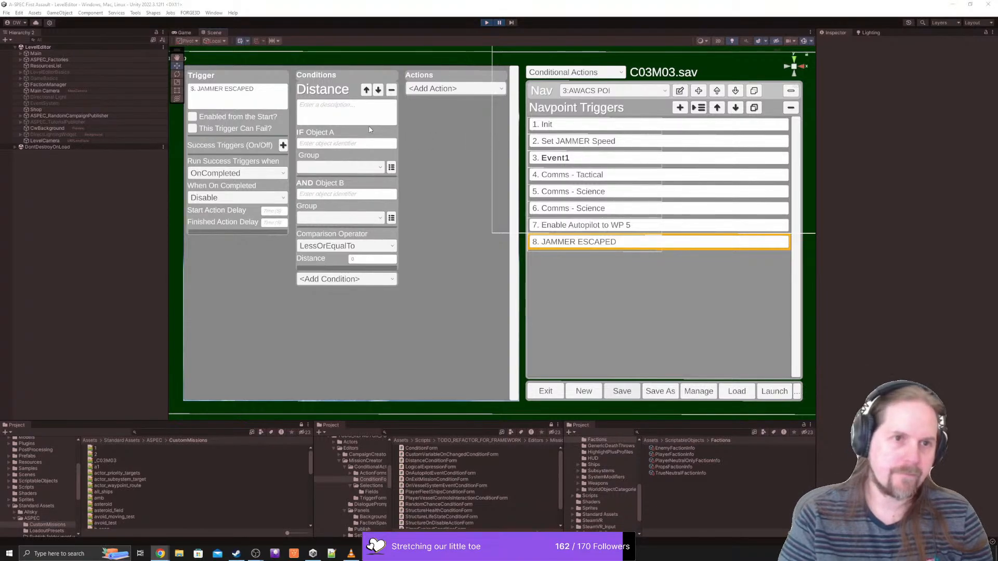
click(667, 432)
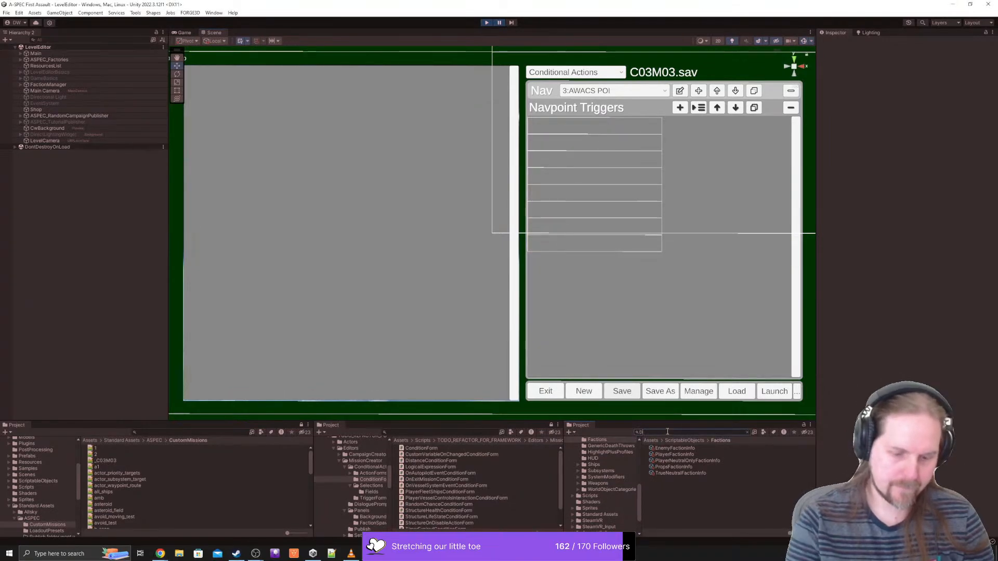
text(Distance)
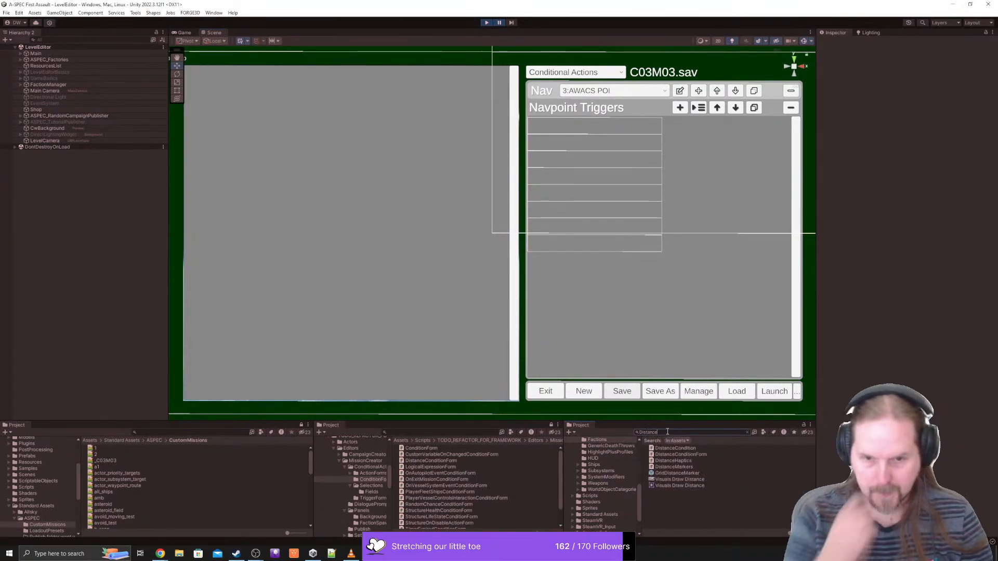
double_click(671, 448)
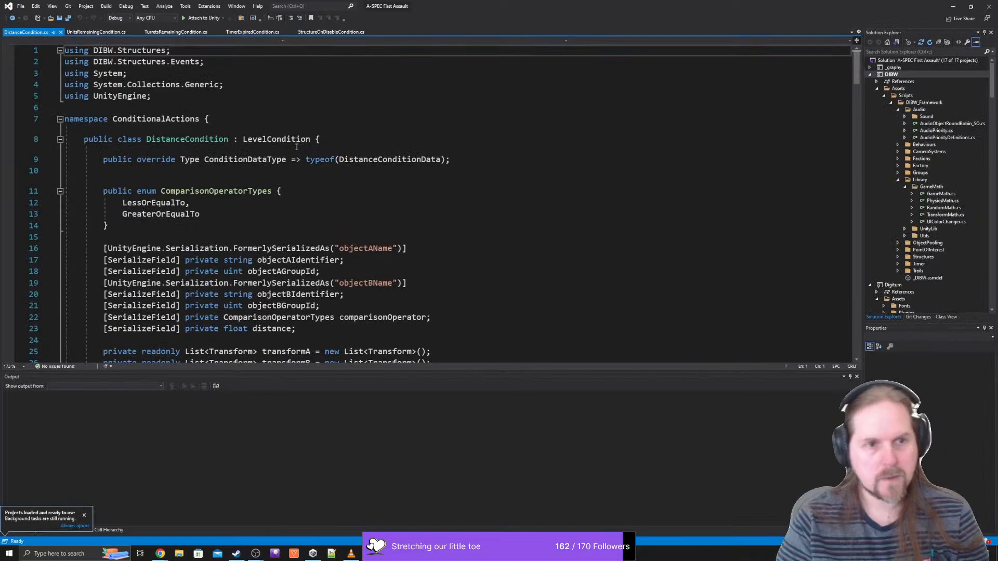
- Examine how the DistanceCondition script matches Object A and Object B by identifier and group and compares their distance
scroll(297, 148, down, 2)
scroll(255, 130, down, 2)
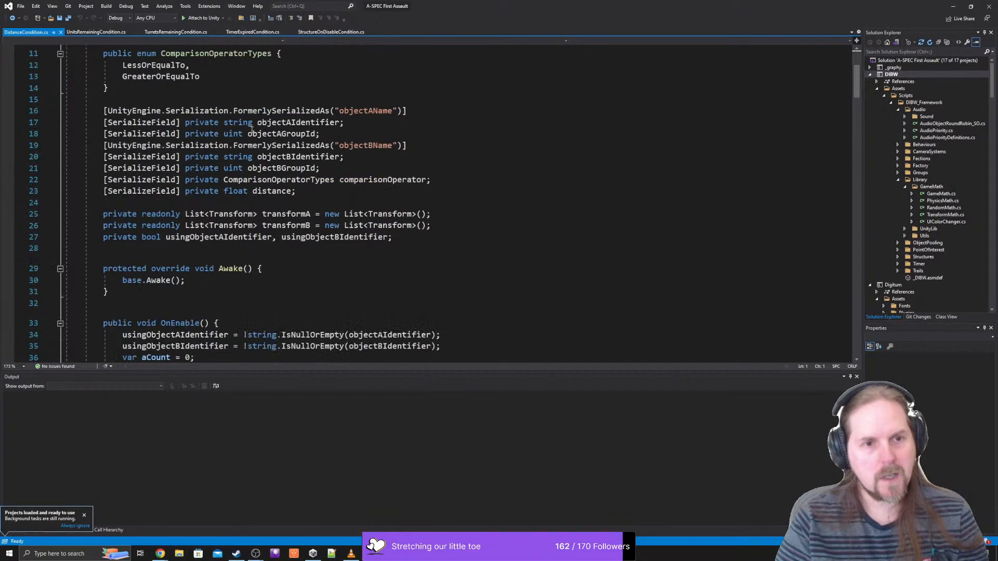
click(264, 121)
scroll(366, 164, down, 18)
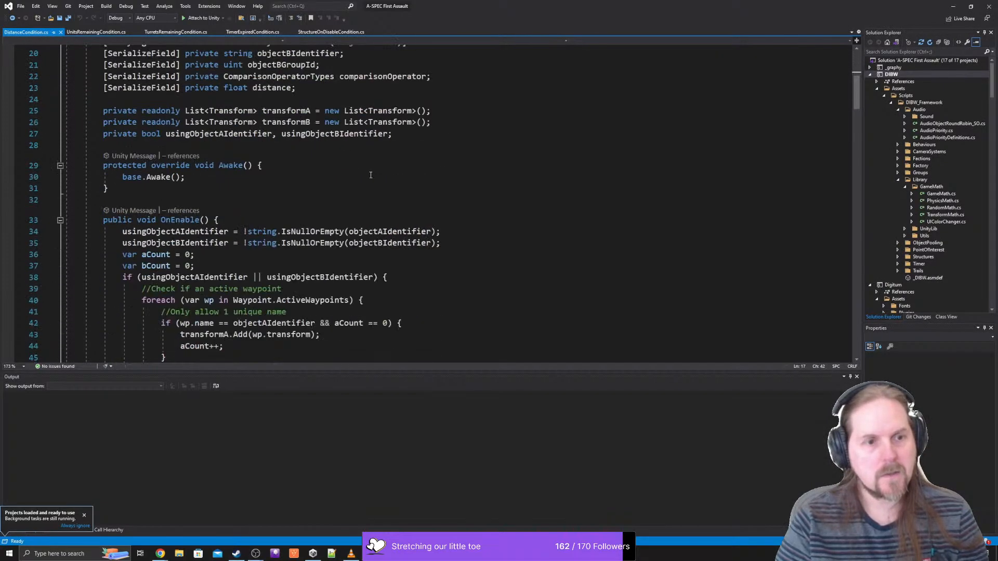
scroll(365, 165, down, 20)
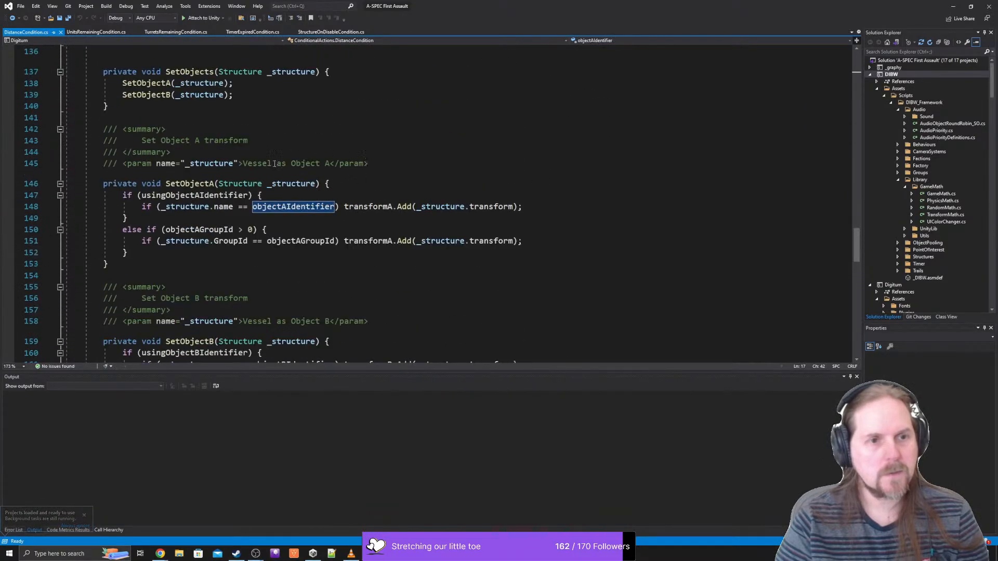
scroll(546, 181, down, 12)
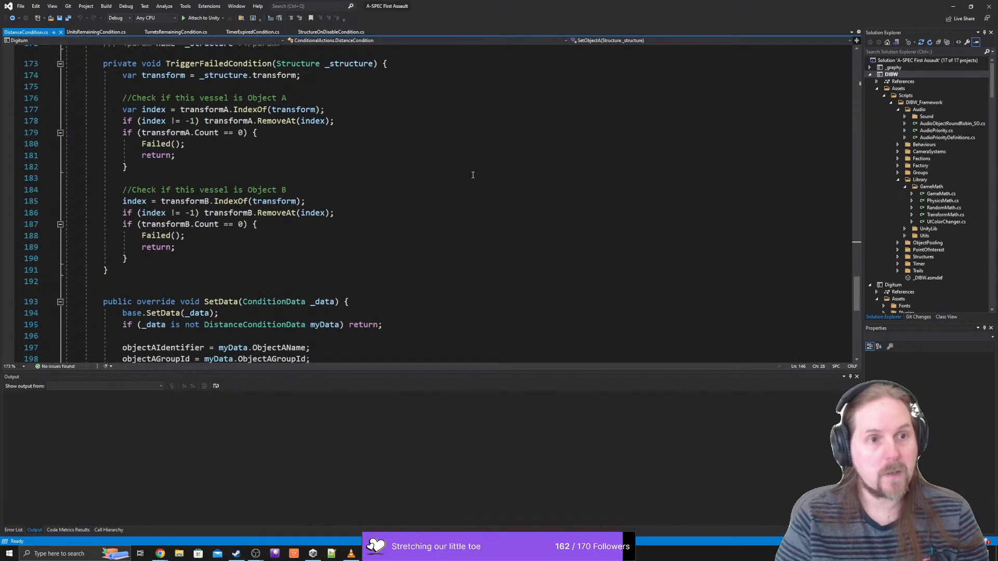
scroll(331, 118, down, 5)
scroll(317, 137, up, 7)
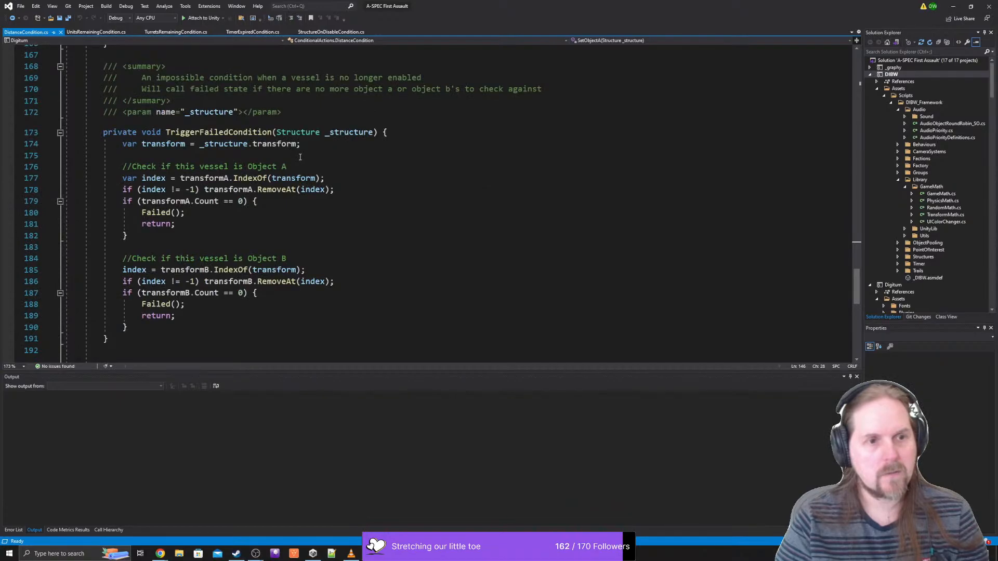
scroll(301, 156, up, 15)
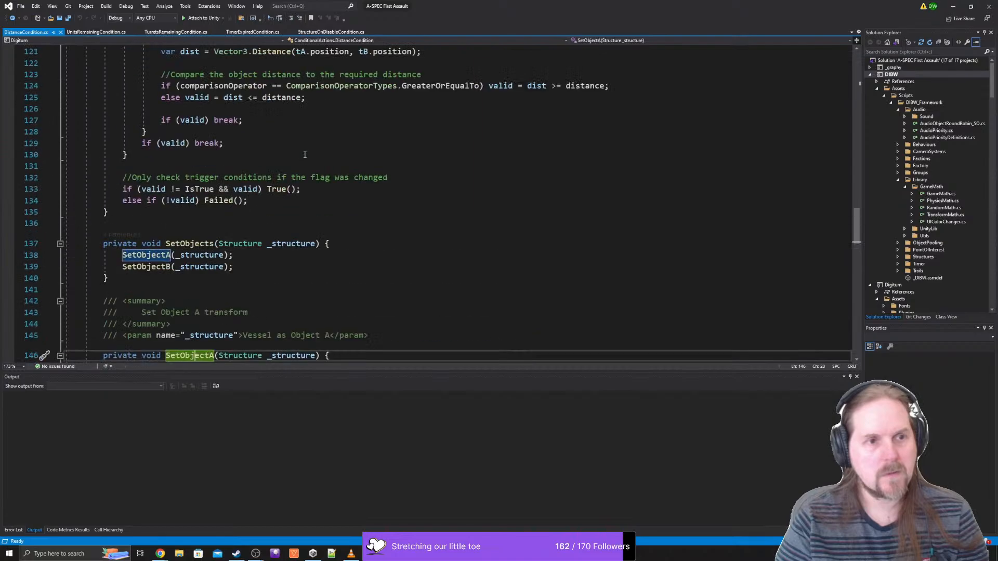
scroll(307, 155, up, 20)
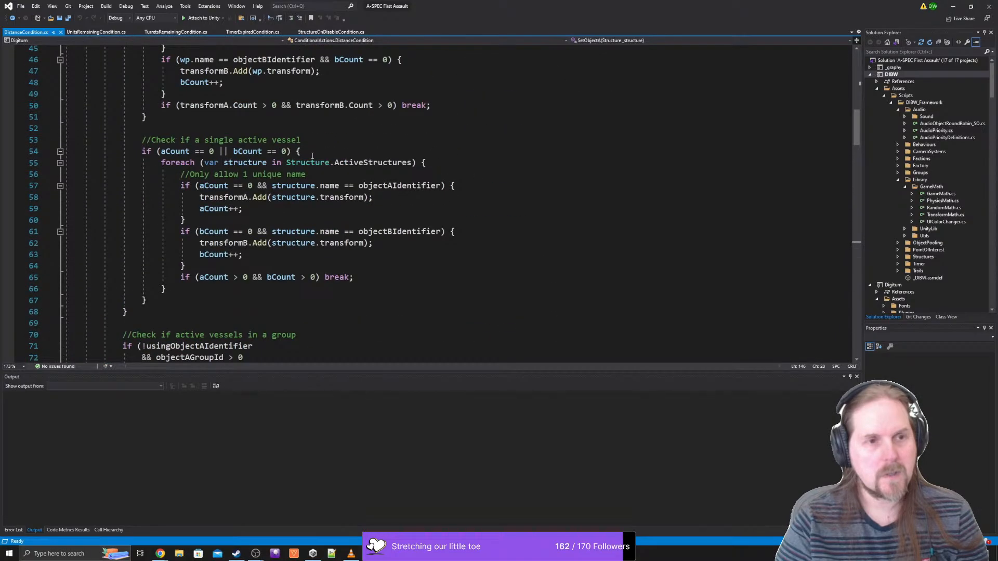
- Review how OnEnable in DistanceCondition looks up active waypoints and structures, along with the script's serialized fields and class declaration
scroll(315, 157, up, 7)
scroll(319, 160, down, 16)
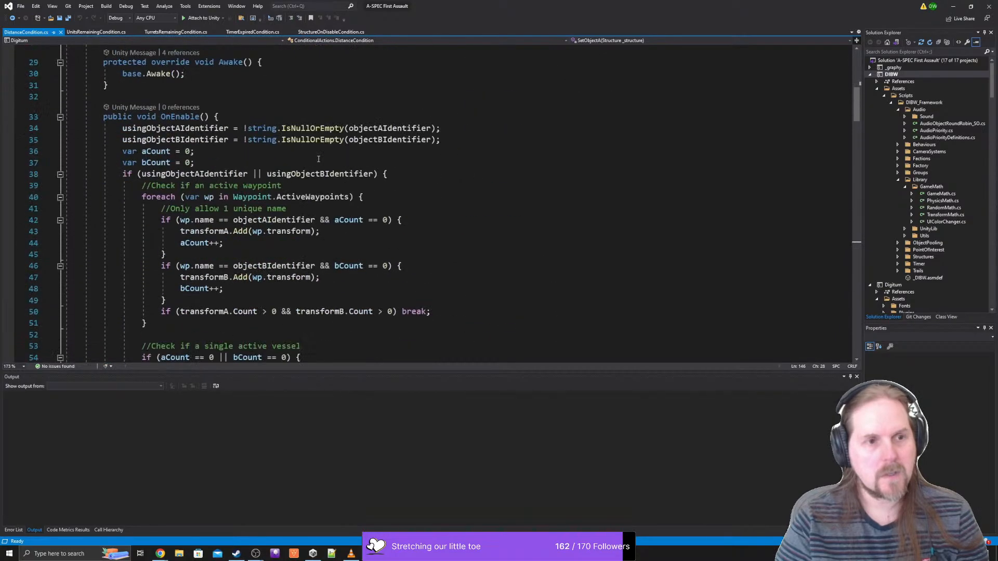
scroll(319, 159, down, 1)
scroll(319, 159, up, 15)
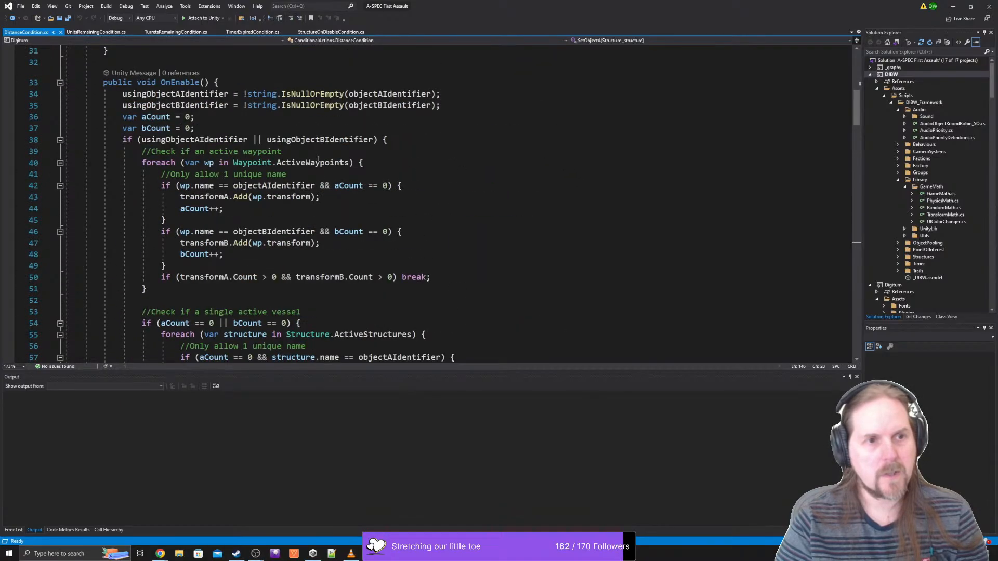
scroll(318, 159, up, 4)
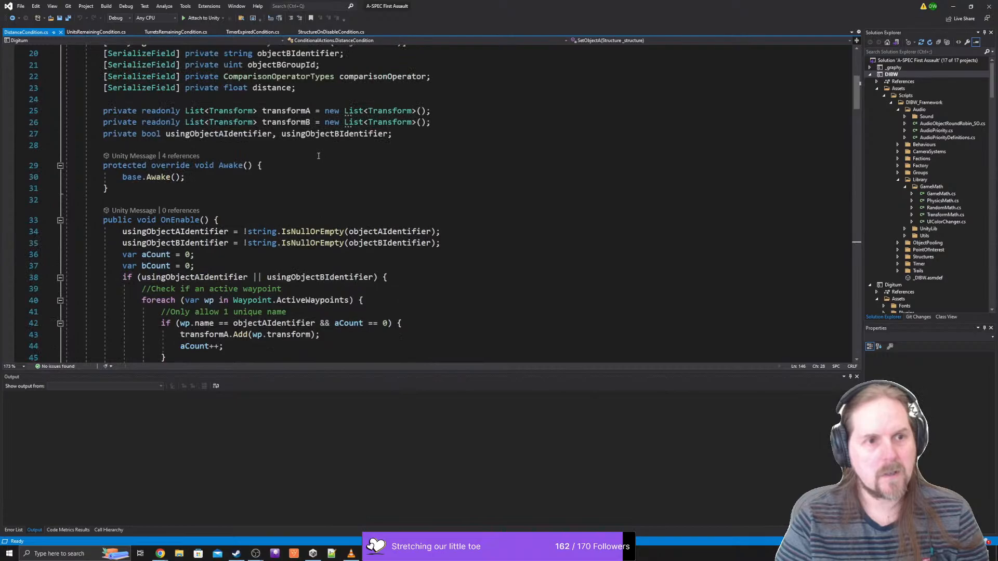
scroll(313, 157, up, 6)
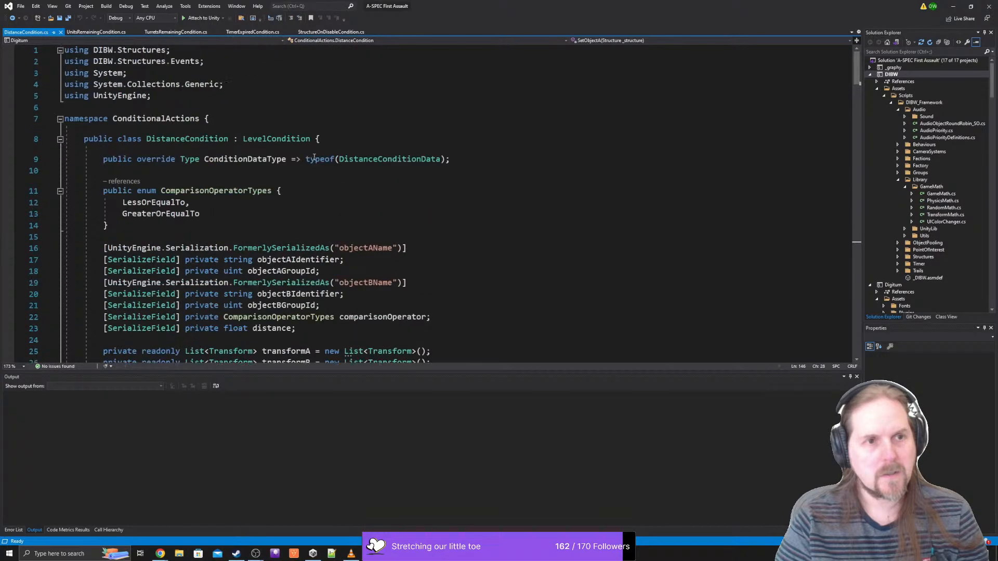
scroll(314, 153, down, 6)
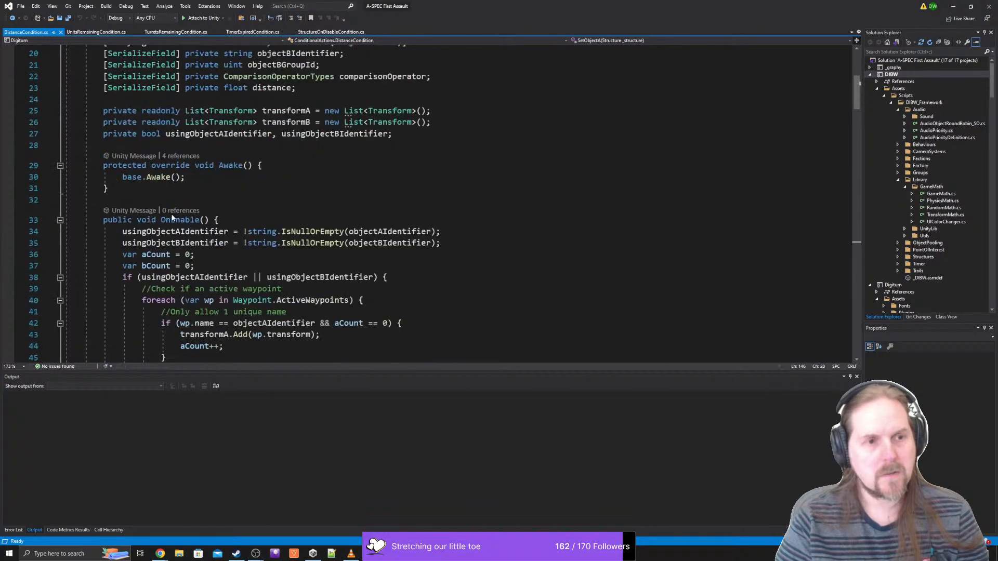
scroll(175, 220, up, 5)
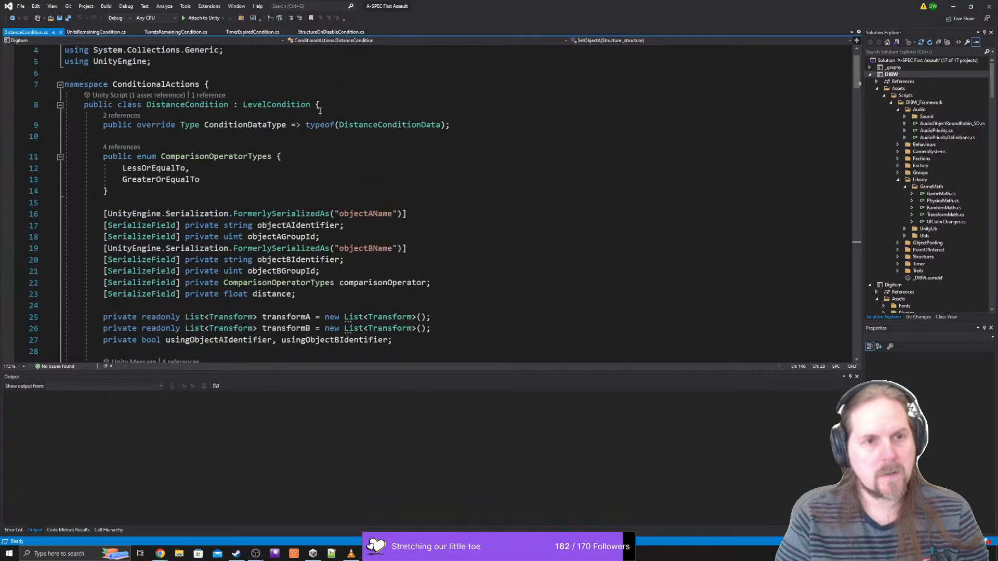
- Go to the definition of the LevelCondition base class and examine its Awake, Init, True and Failed methods
click(302, 104)
right_click(302, 106)
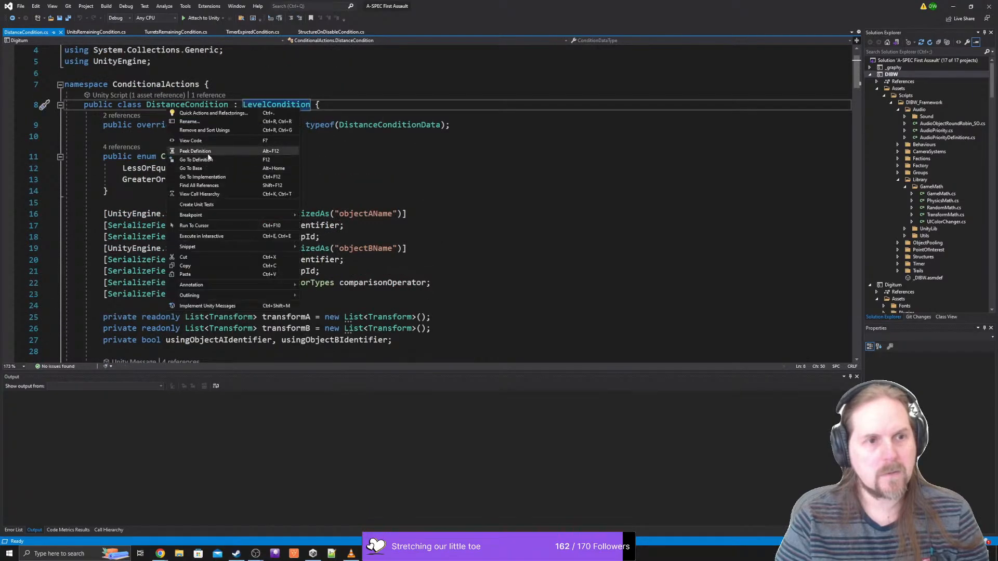
click(211, 157)
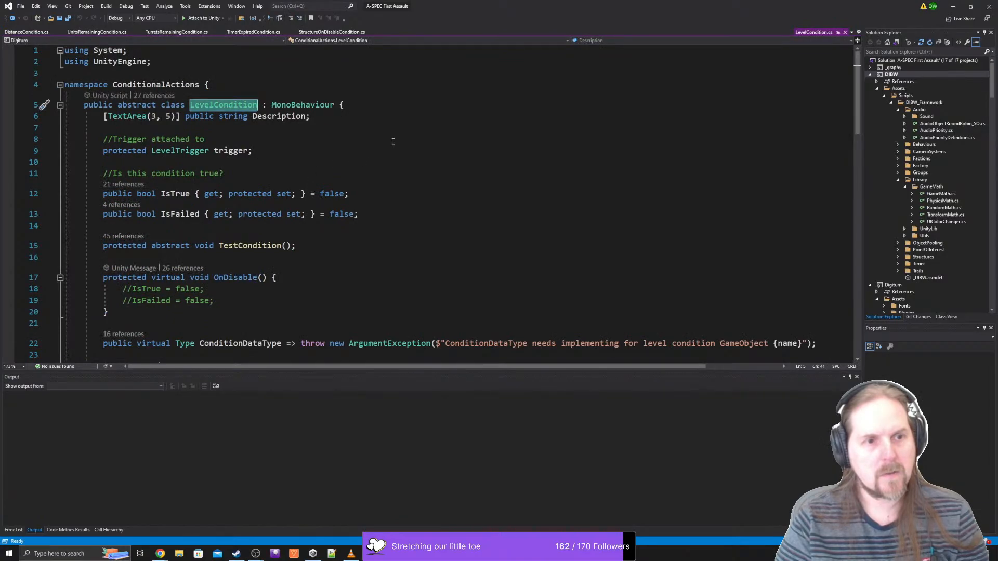
scroll(401, 134, down, 4)
scroll(400, 135, down, 3)
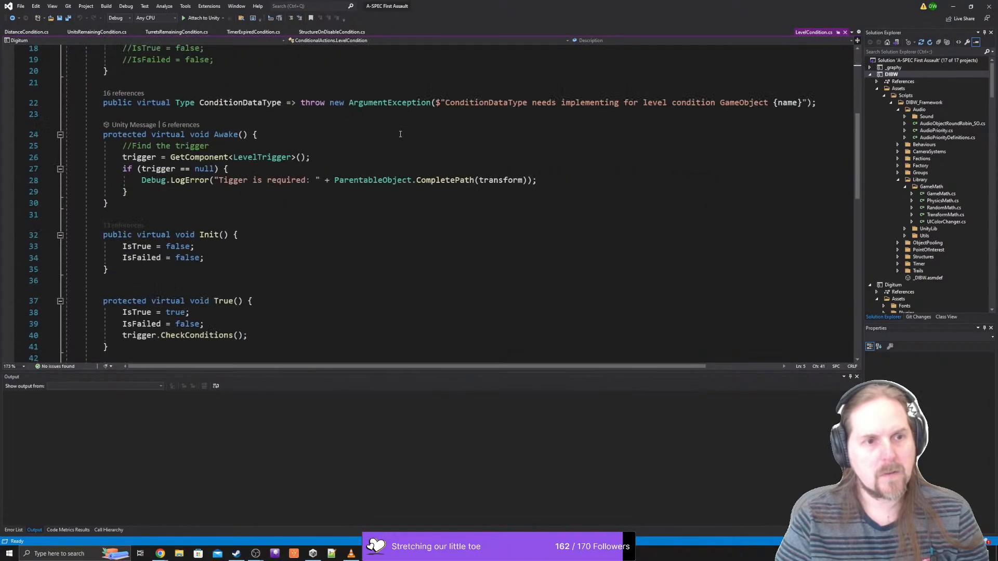
scroll(400, 134, down, 4)
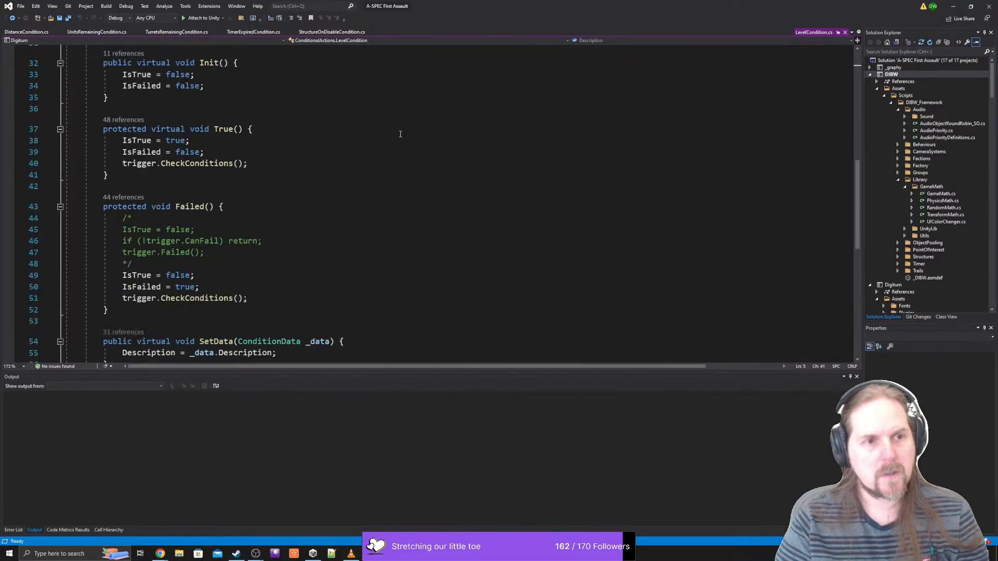
- Review the members of the LevelCondition base class and close LevelCondition.cs
scroll(400, 134, down, 2)
scroll(400, 135, up, 10)
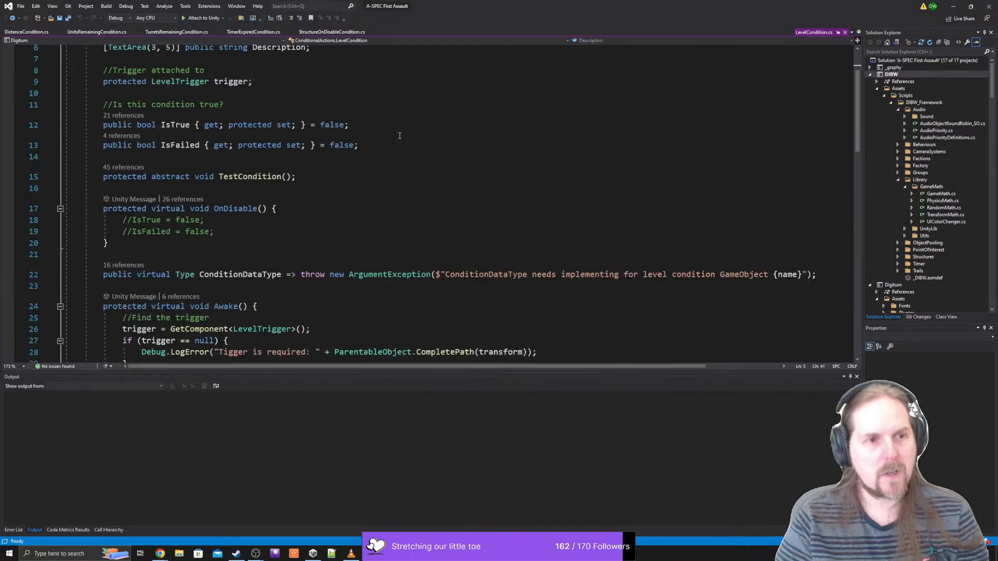
click(845, 32)
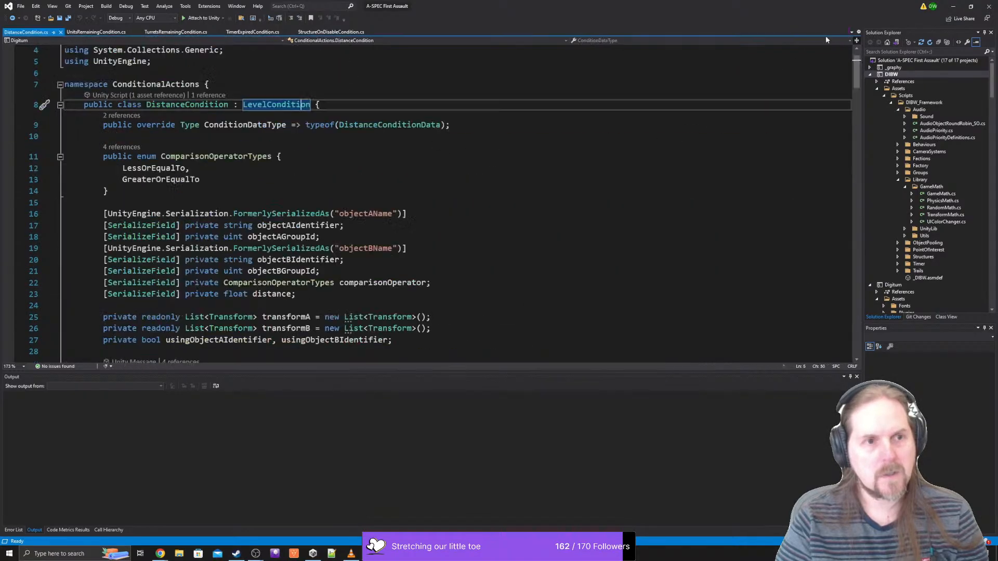
- Add an Init(); call as the first line of OnEnable in DistanceCondition.cs and save the file
scroll(274, 147, down, 8)
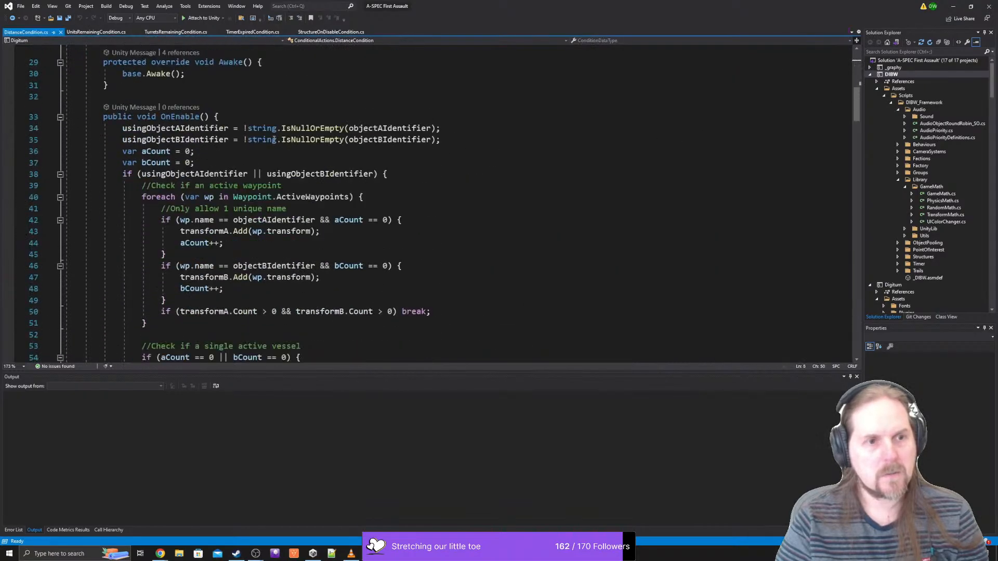
scroll(200, 120, down, 11)
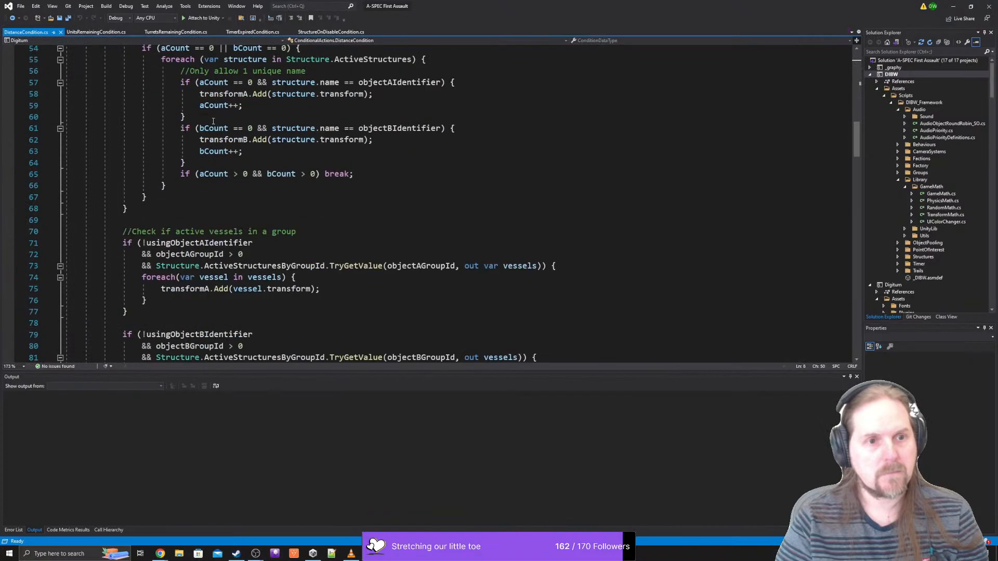
scroll(220, 131, up, 8)
scroll(221, 131, up, 4)
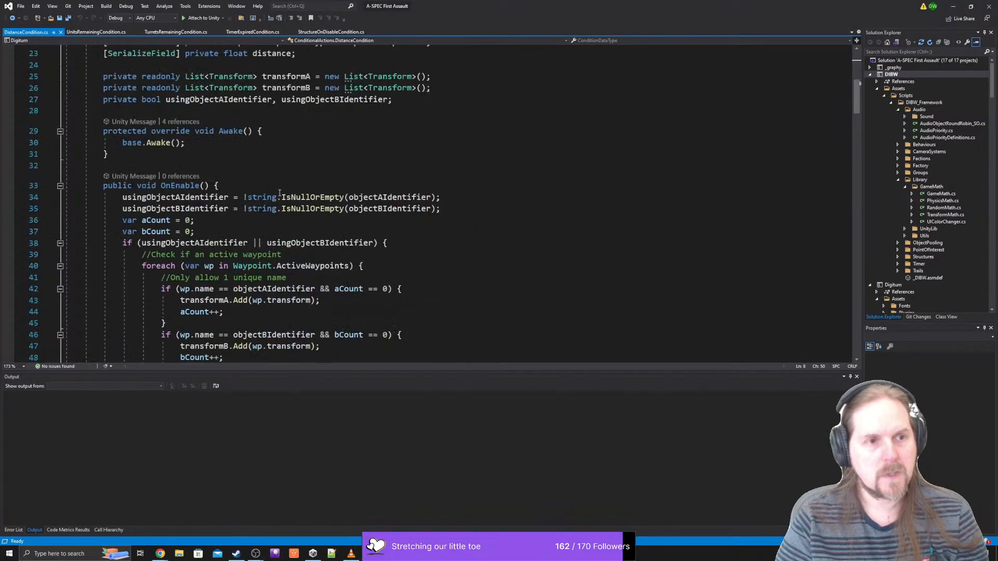
click(256, 183)
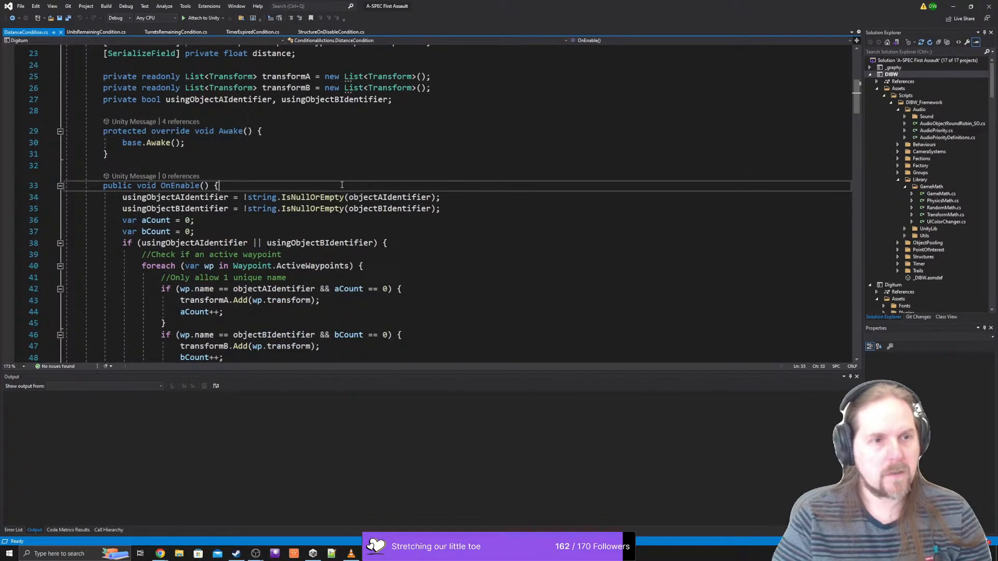
key(Return)
text(Init();)
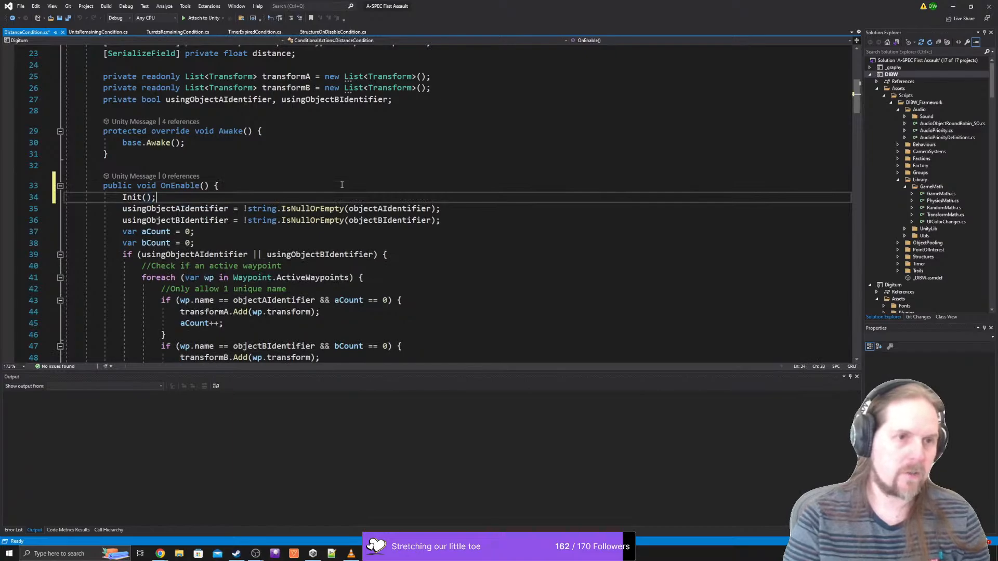
key(ctrl+s)
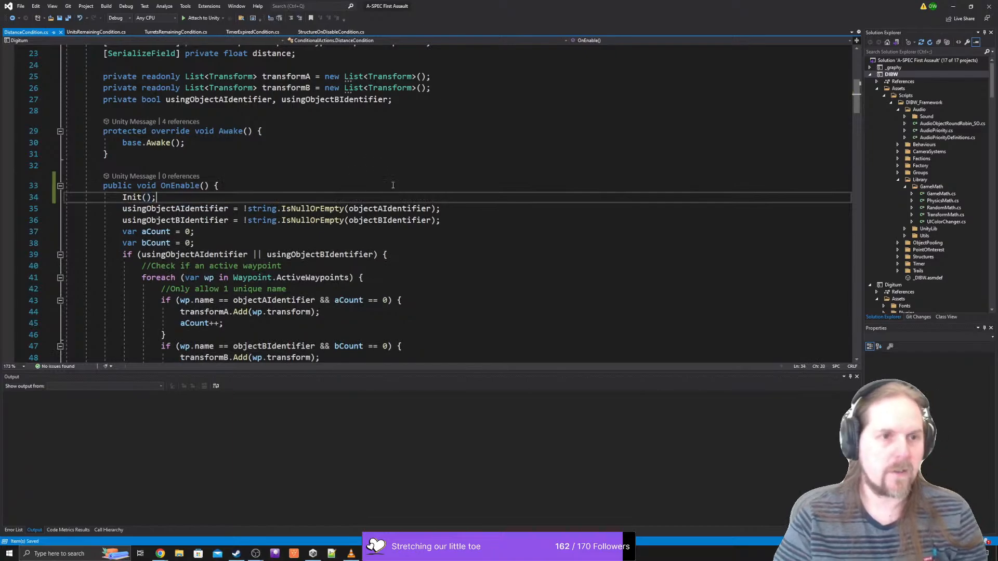
- Examine the rest of DistanceCondition.cs, from the OnEnable lookups through OnDisable, TestCondition and TriggerFailedCondition to SetData
scroll(405, 174, down, 19)
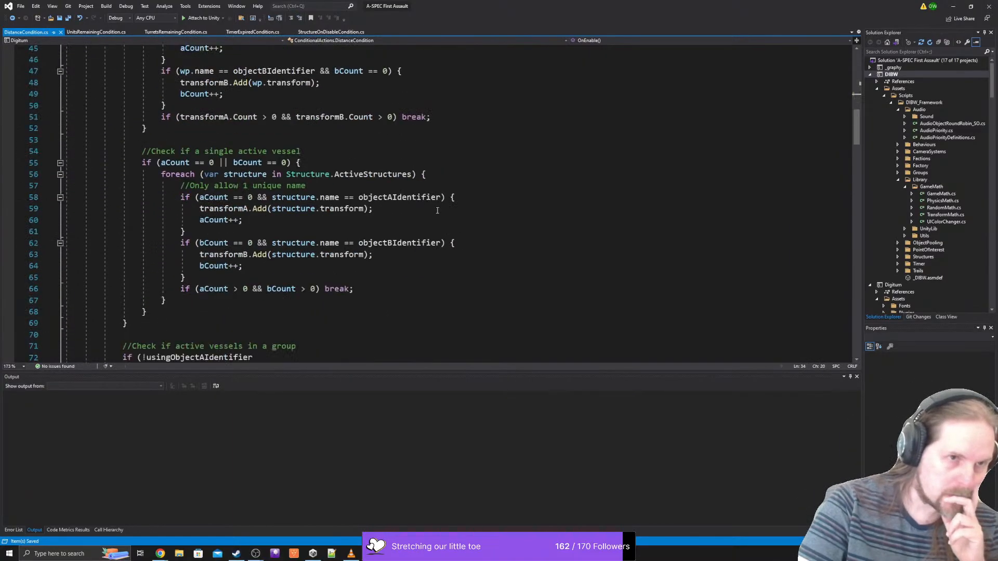
scroll(445, 208, down, 8)
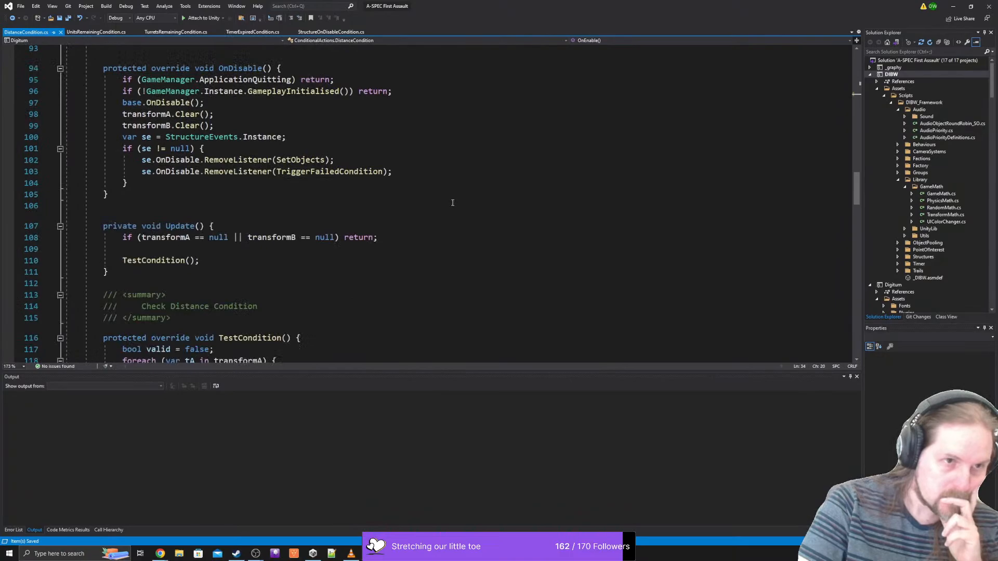
scroll(452, 203, down, 6)
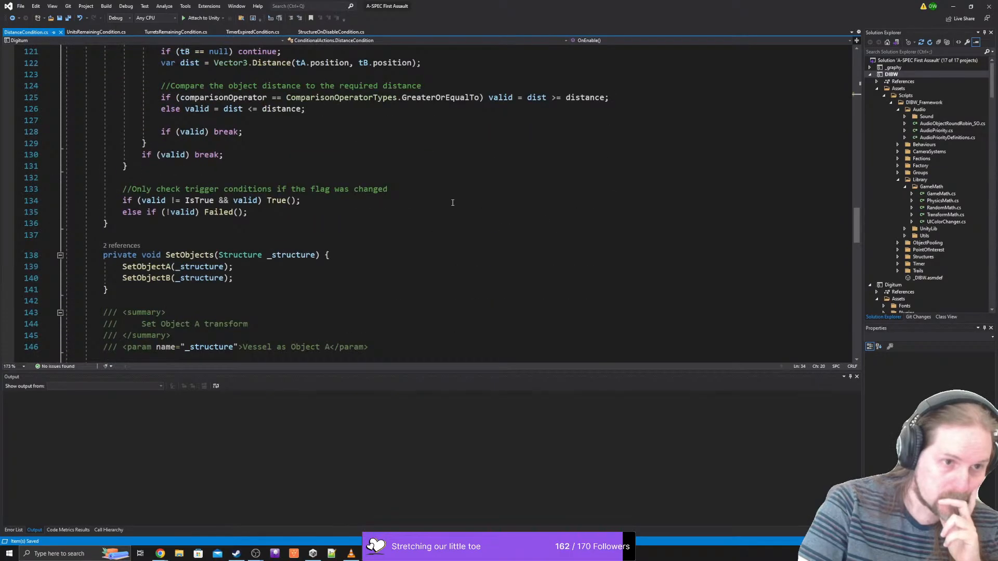
scroll(453, 203, down, 6)
scroll(453, 202, down, 10)
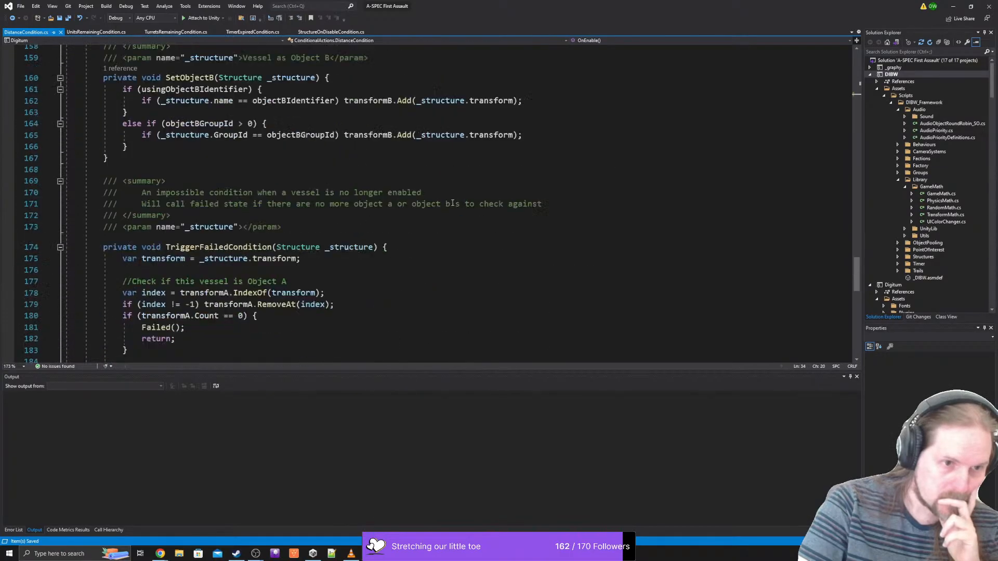
scroll(452, 202, down, 7)
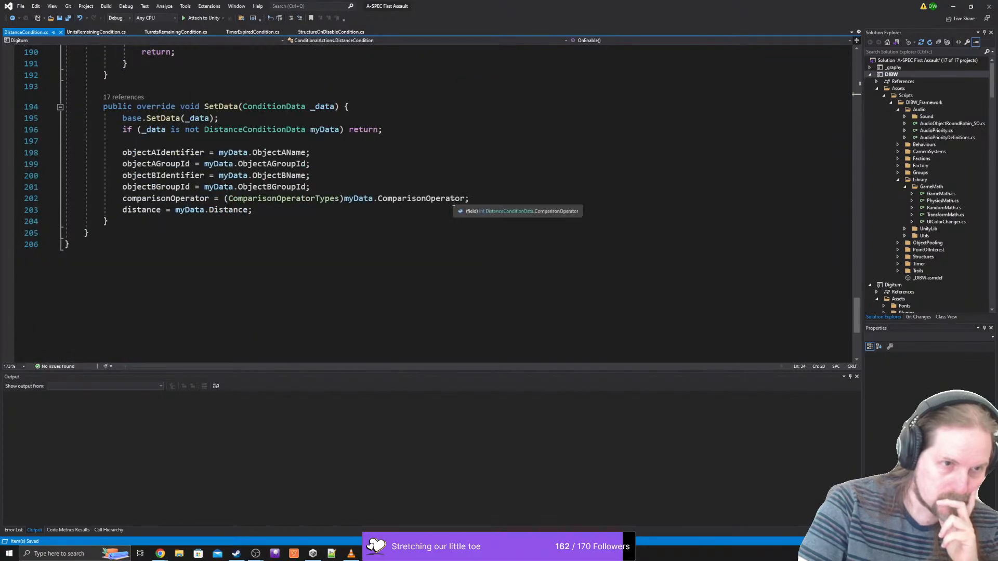
scroll(454, 203, up, 17)
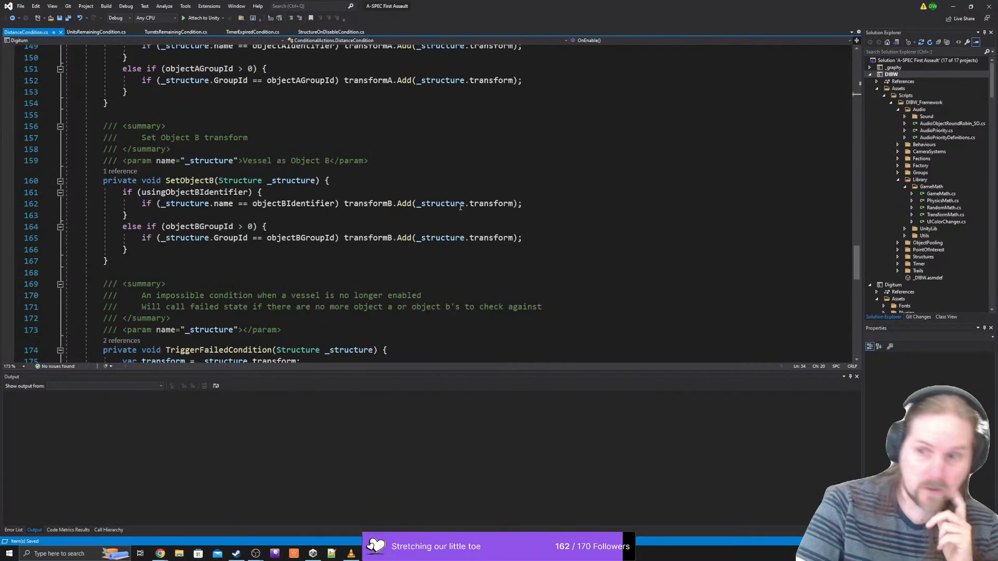
scroll(463, 202, up, 13)
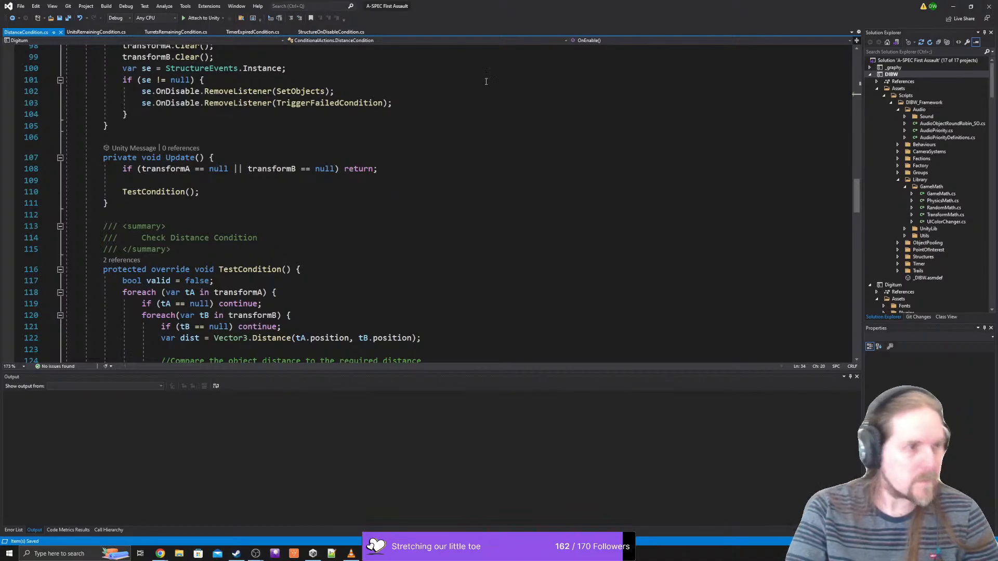
scroll(384, 167, up, 19)
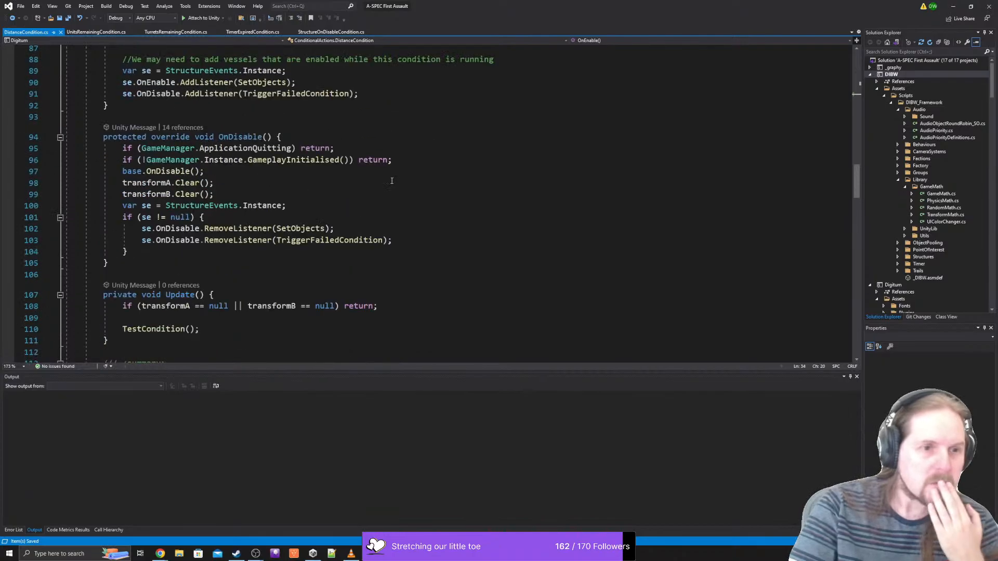
scroll(402, 182, up, 6)
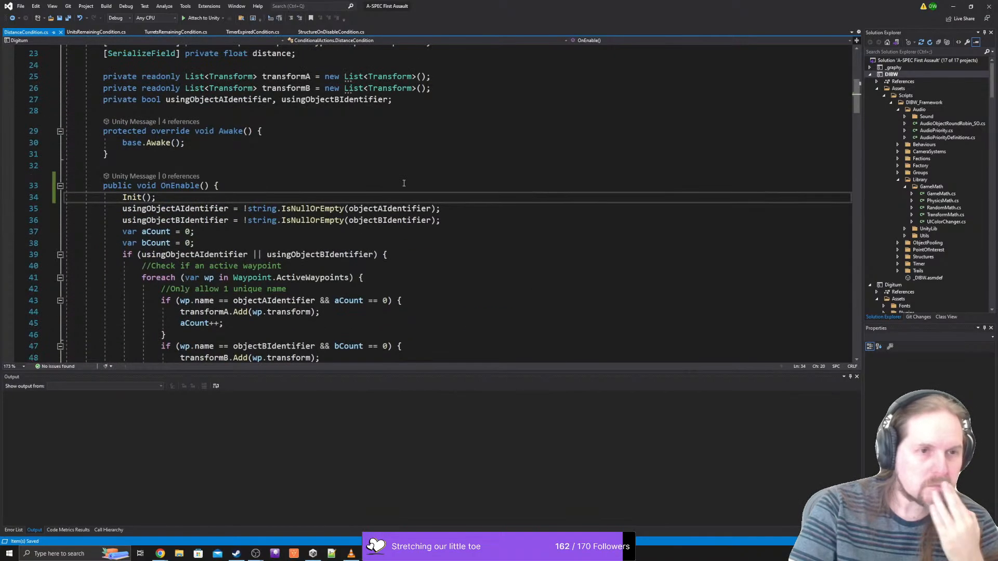
scroll(395, 184, down, 10)
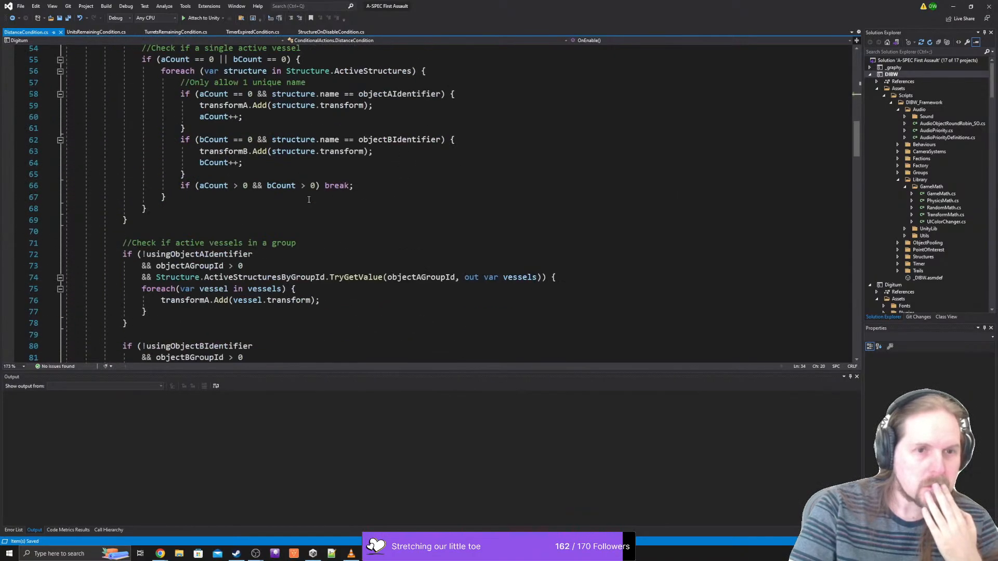
scroll(309, 199, down, 9)
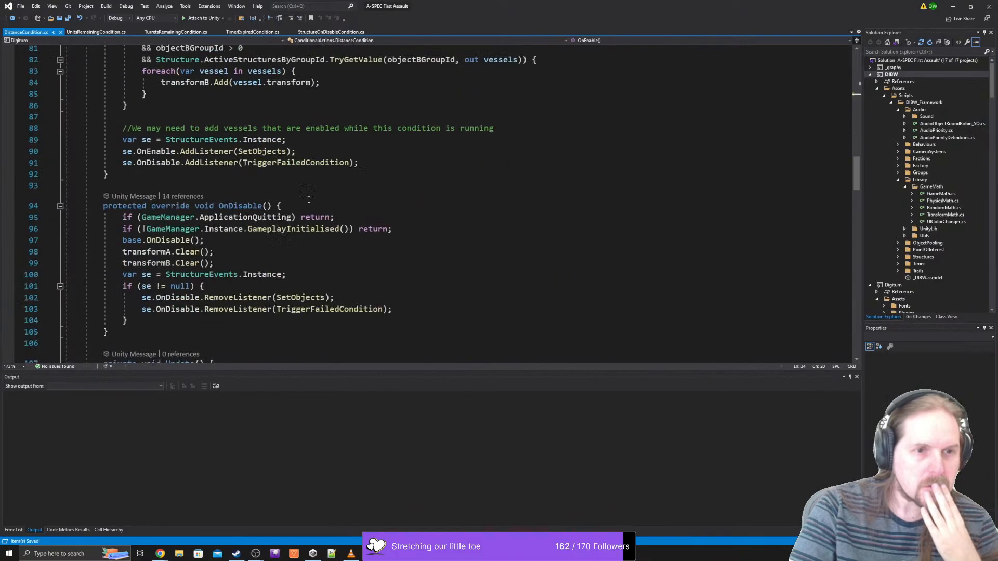
scroll(309, 200, down, 17)
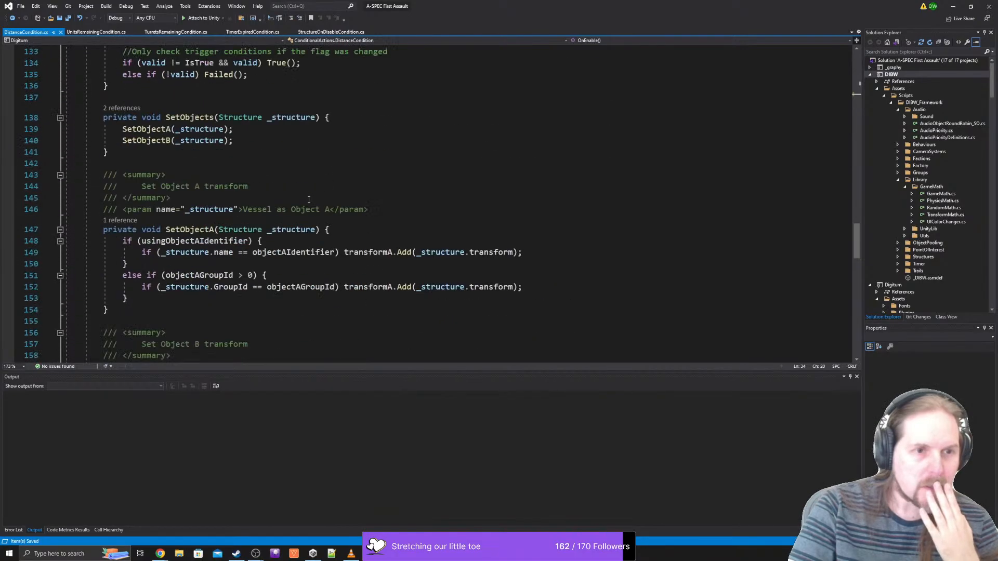
scroll(308, 199, down, 19)
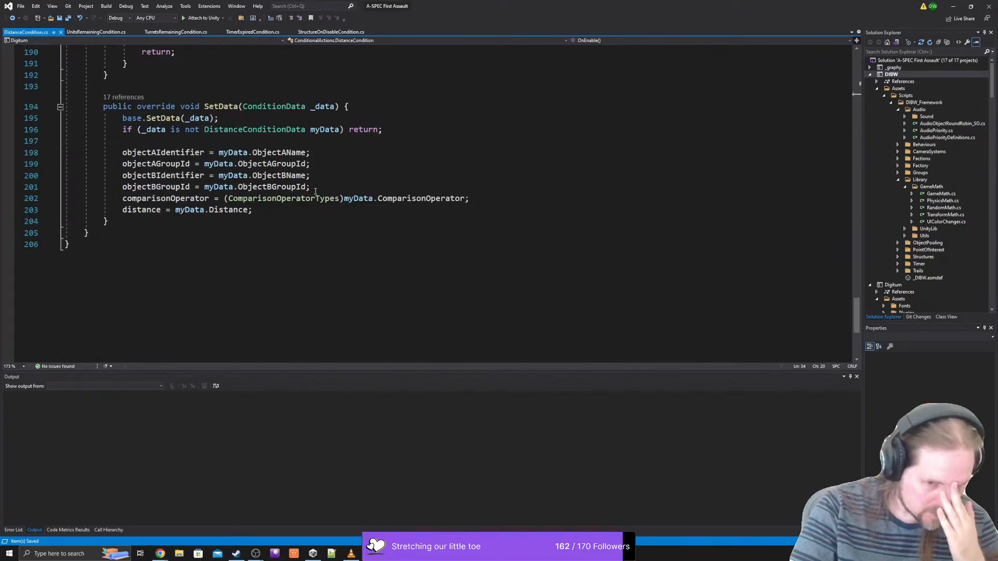
- Recheck how OnEnable in DistanceCondition.cs finds active waypoints and single active vessels
key(alt+Tab)
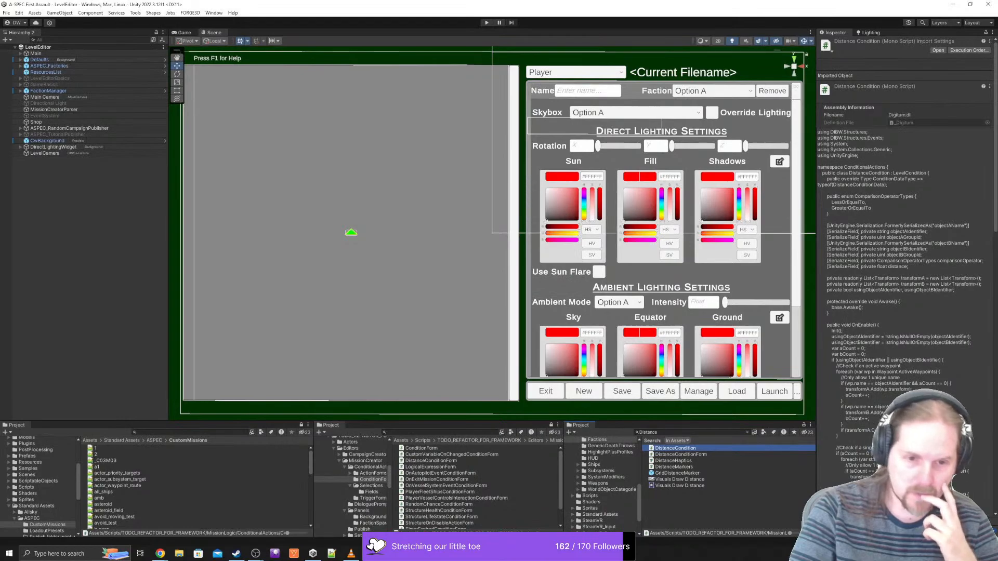
click(371, 554)
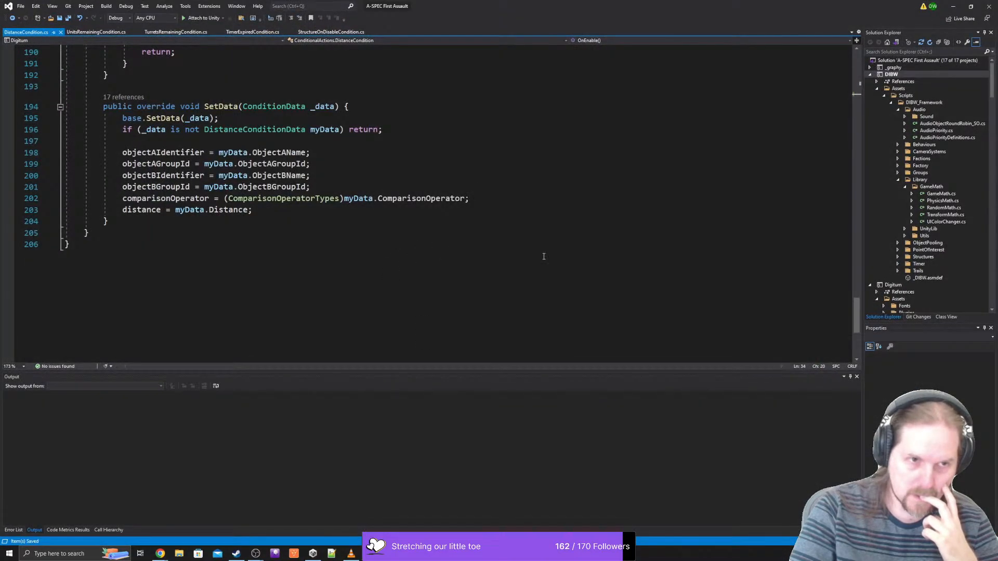
drag(860, 316, 859, 92)
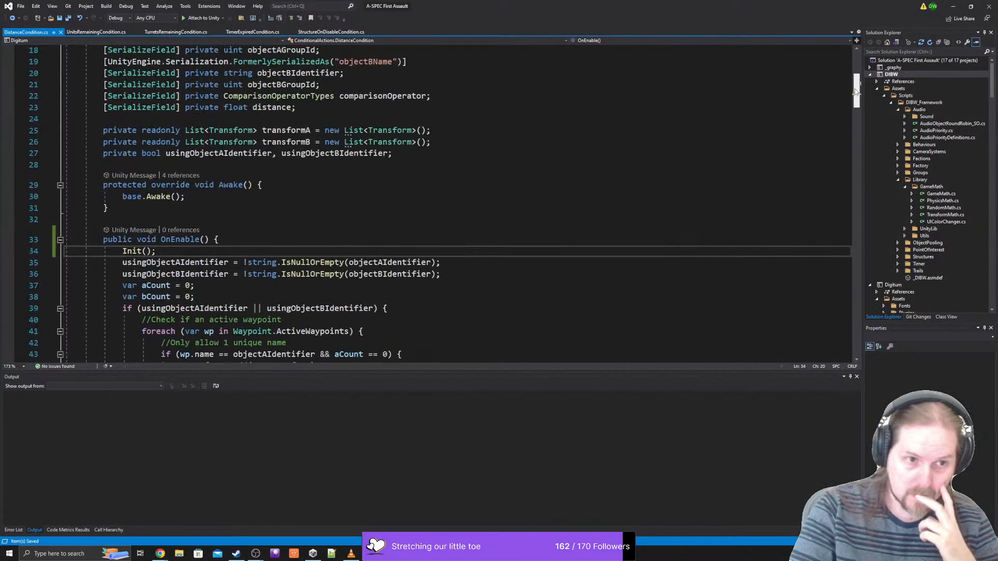
scroll(697, 122, down, 1)
scroll(698, 123, down, 2)
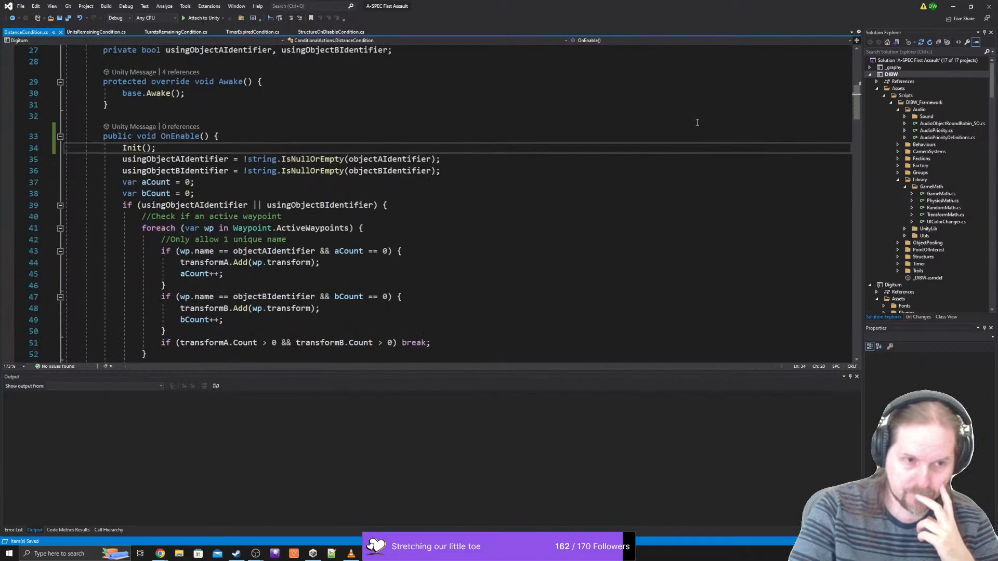
scroll(698, 123, down, 5)
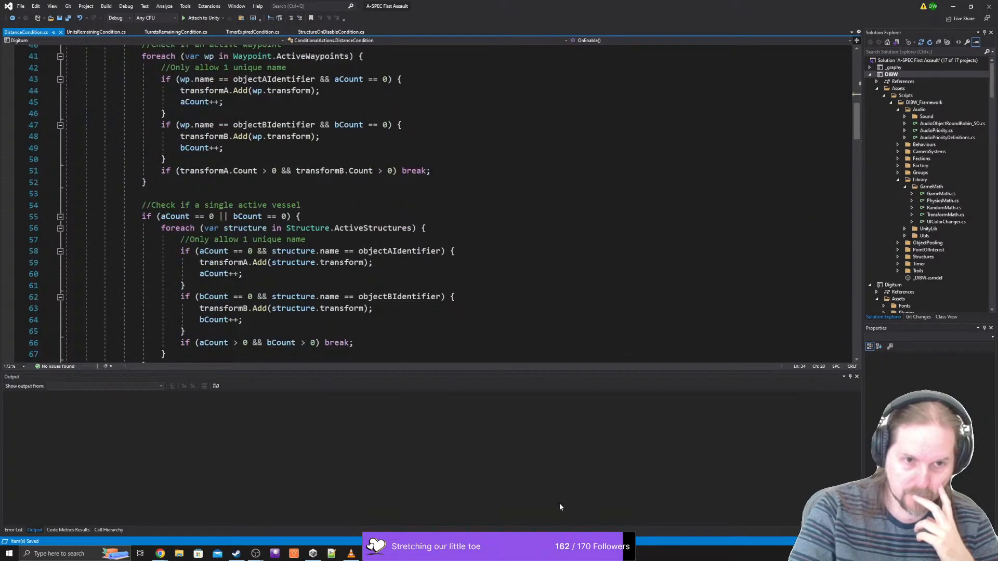
- Switch to Unity, run the LevelEditor scene and load the custom mission C03M03.sav
key(alt+Tab)
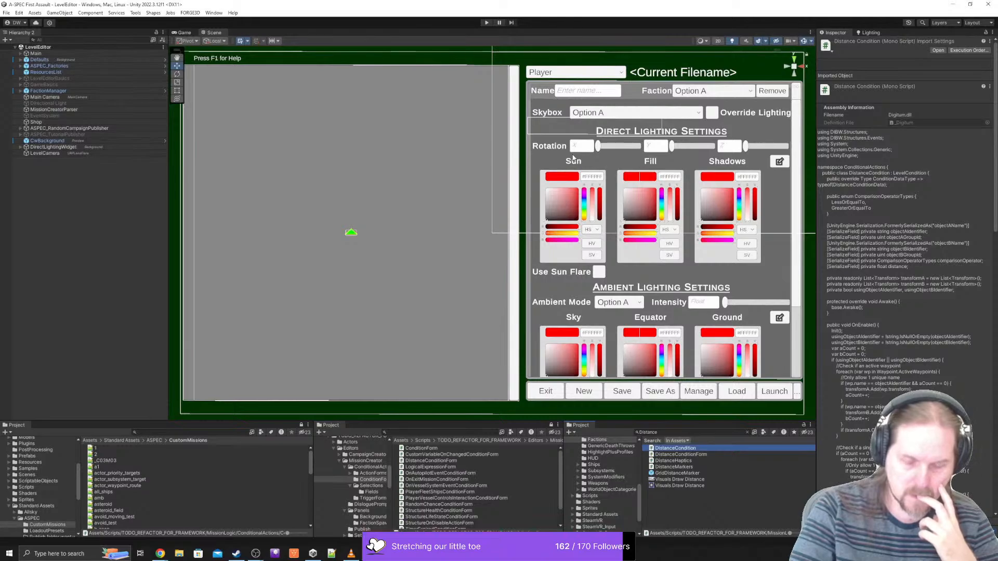
click(486, 22)
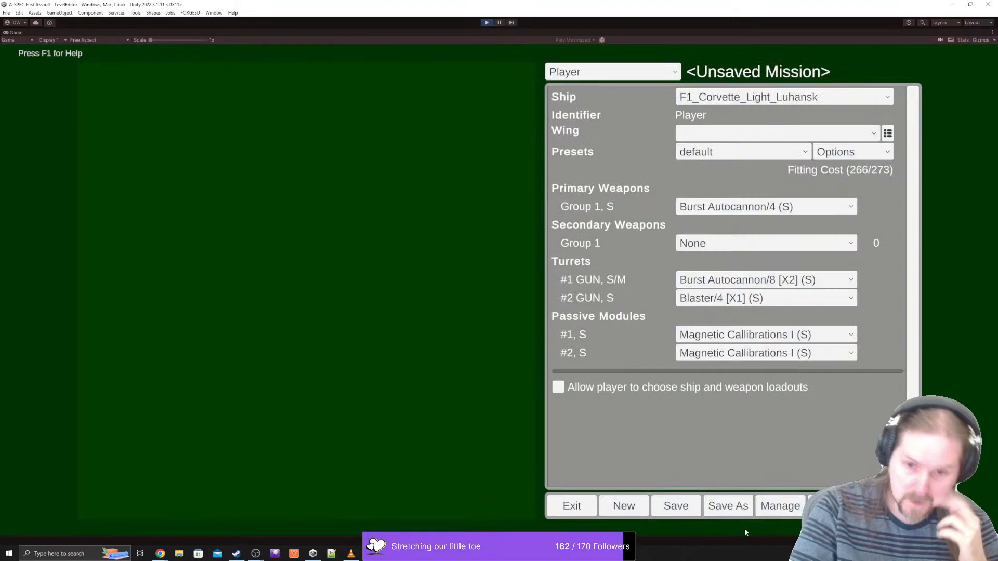
click(837, 506)
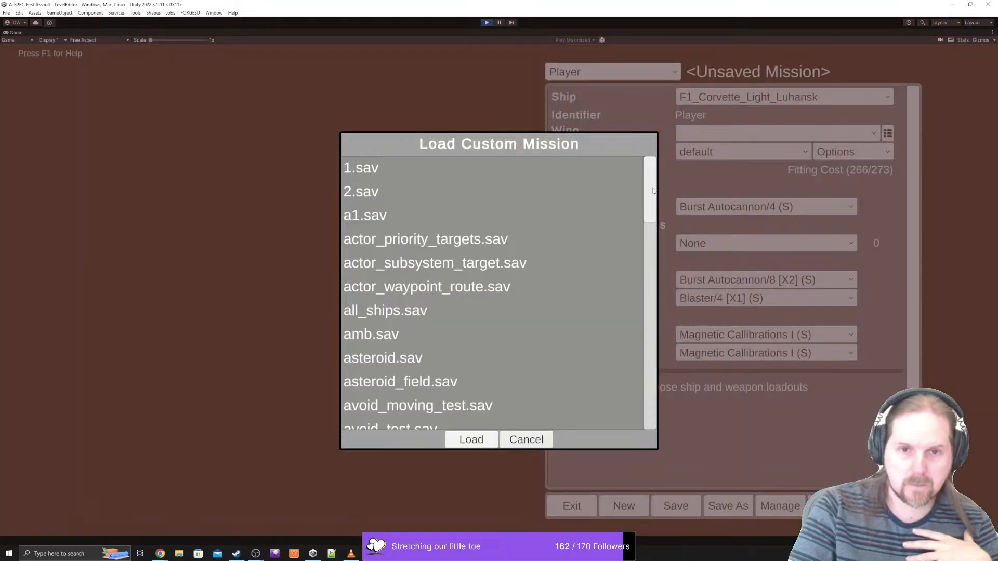
drag(652, 189, 657, 281)
click(457, 223)
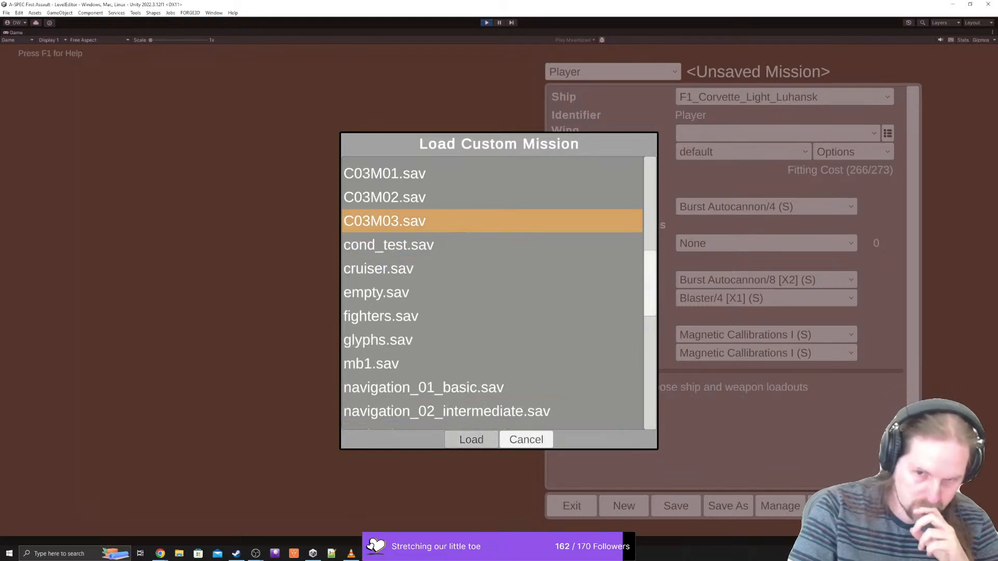
click(472, 440)
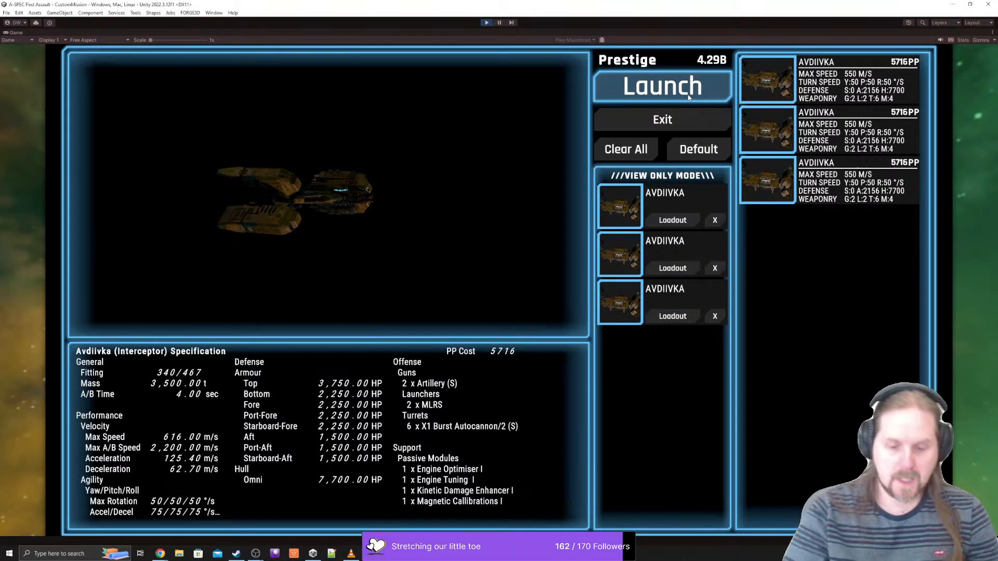
- Launch the loaded mission from the ship loadout screen and pause play mode once the cockpit view appears
click(689, 97)
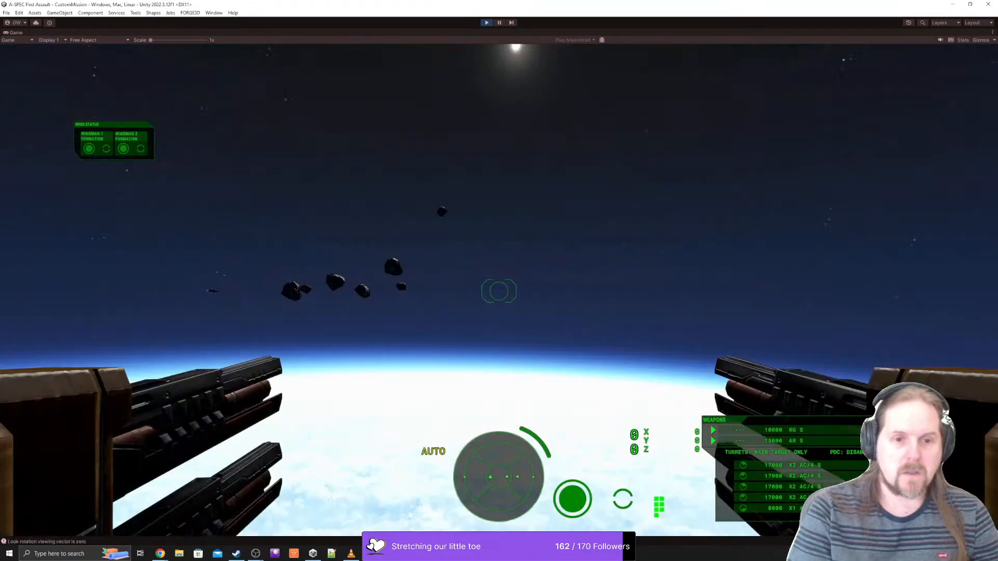
key(ctrl+shift+p)
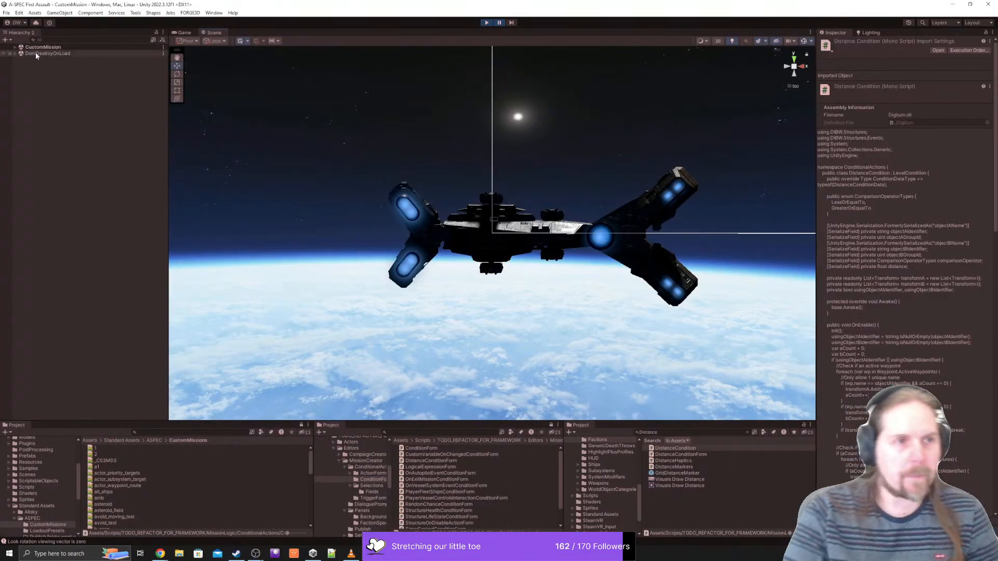
- Expand the CustomMission scene's object list and inspect the Player Wingman 1 and Player Wingman 2 objects under Structures
click(15, 53)
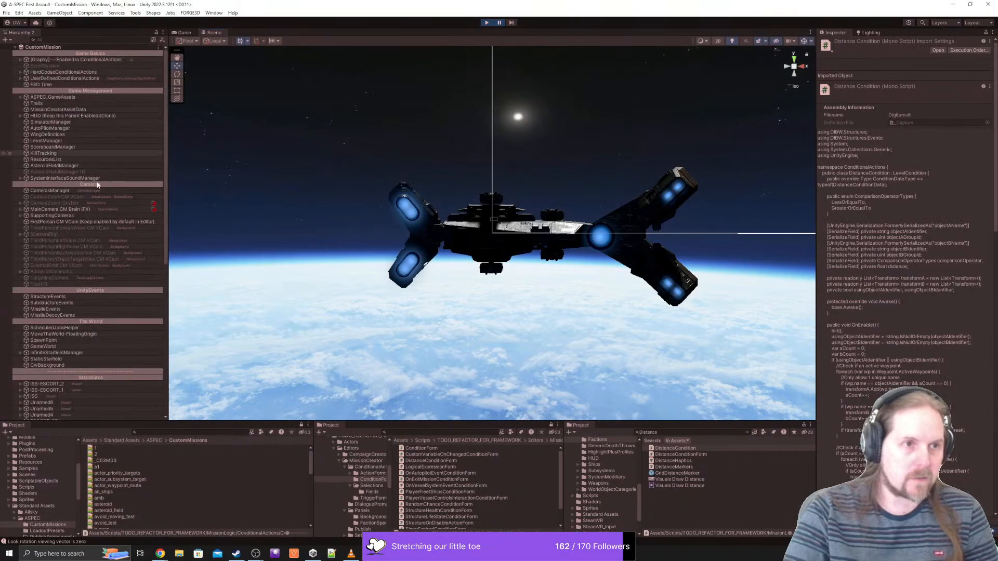
scroll(133, 220, down, 5)
scroll(135, 220, down, 5)
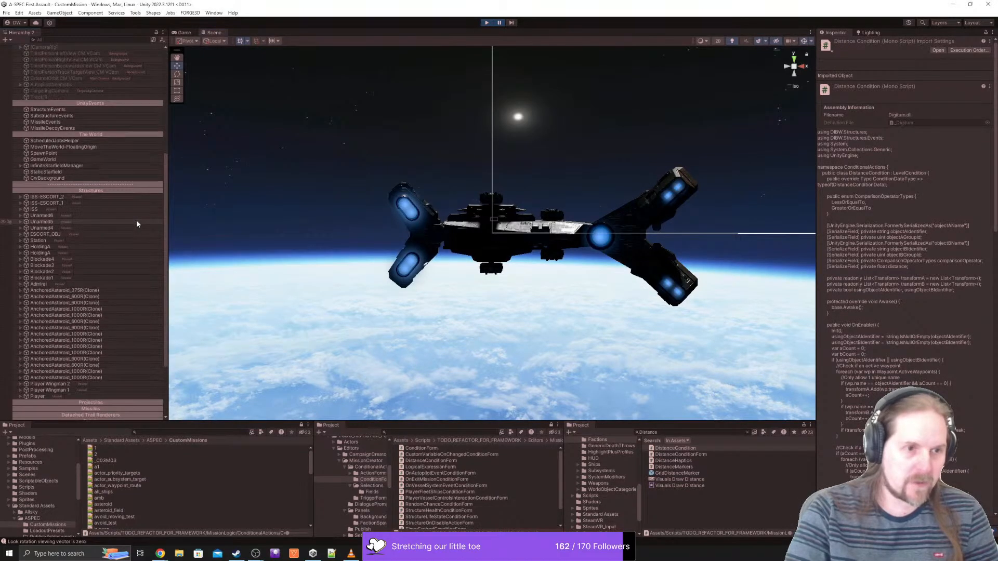
click(57, 395)
click(67, 389)
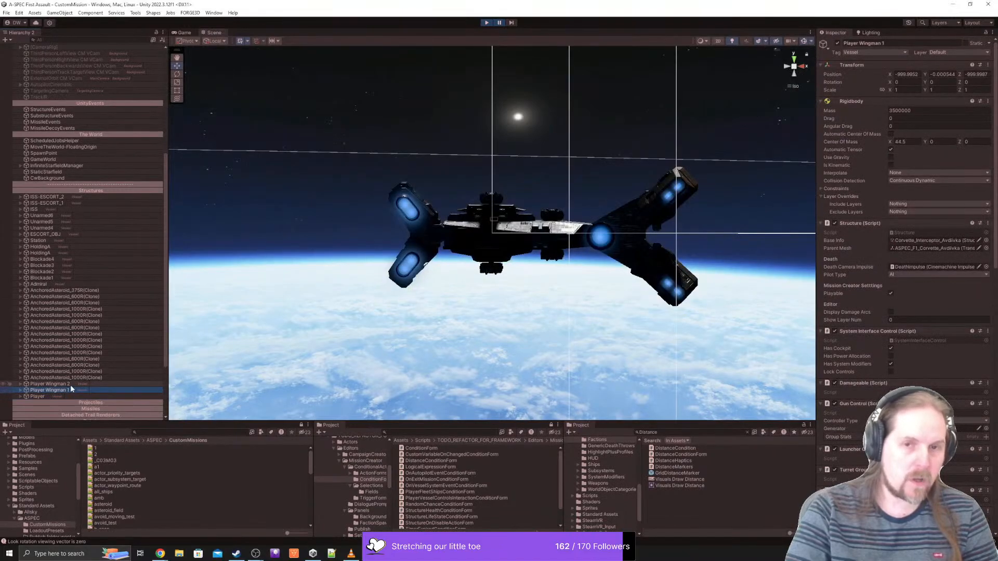
click(70, 384)
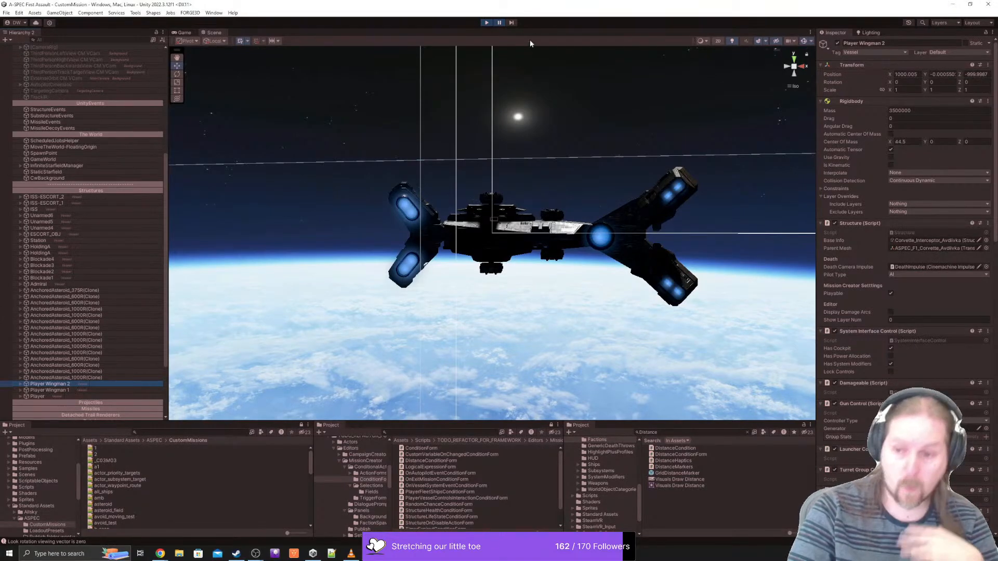
- Resume play mode and quit the running mission, accepting the loss of current progress, to return to the level editor
click(501, 25)
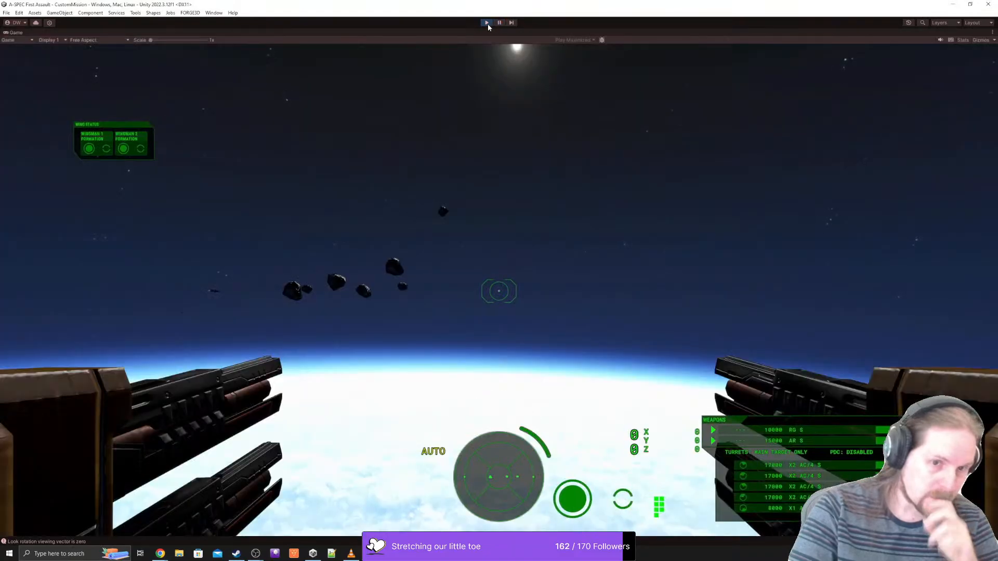
key(Escape)
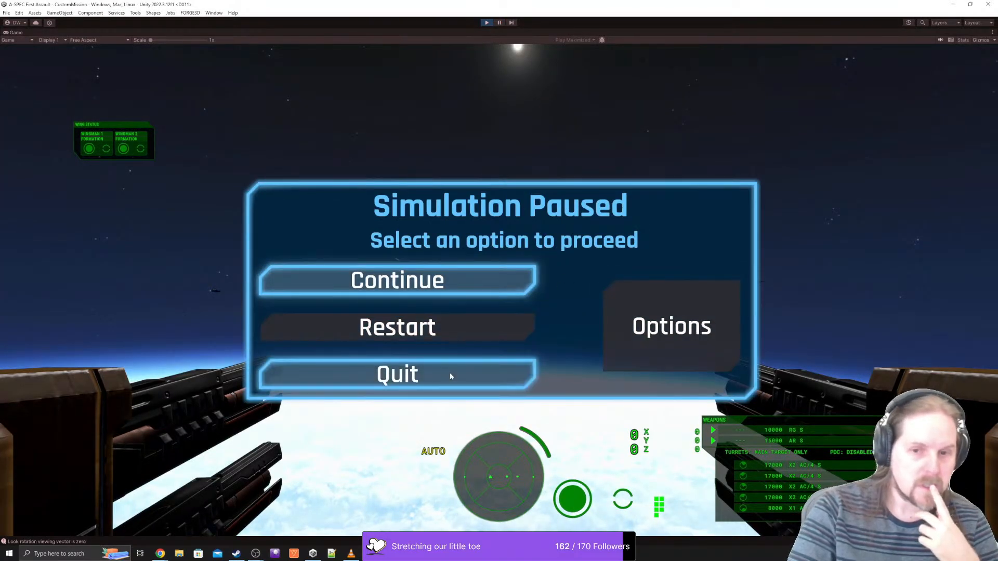
click(515, 372)
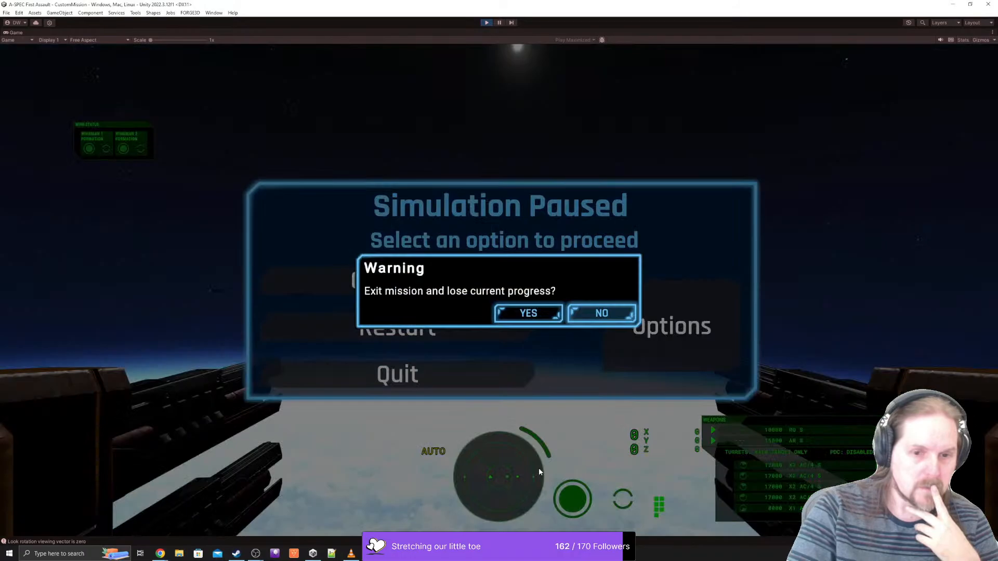
click(530, 320)
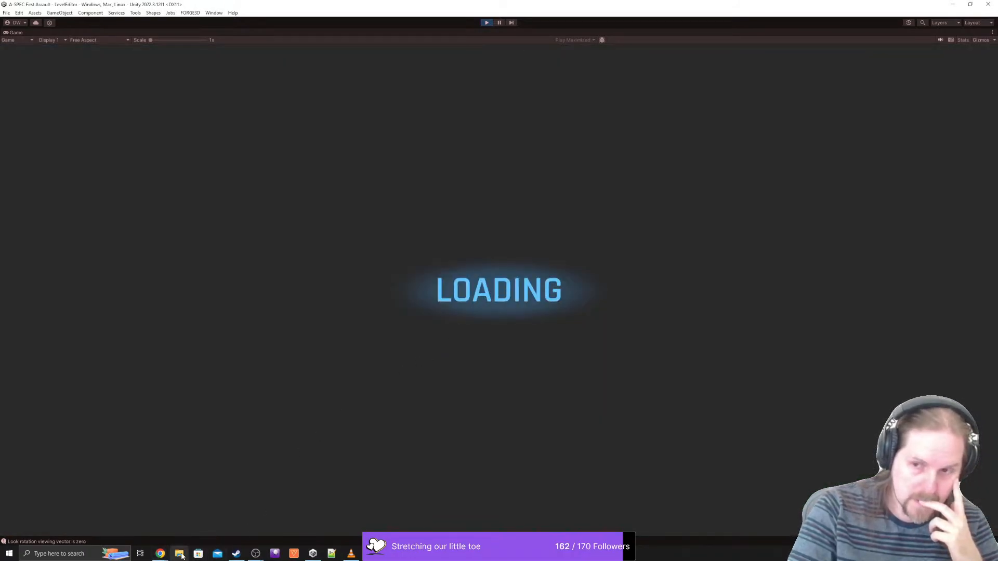
- Open File Explorer and move its window and the Agent Ransack setup dialogs off this screen
click(179, 554)
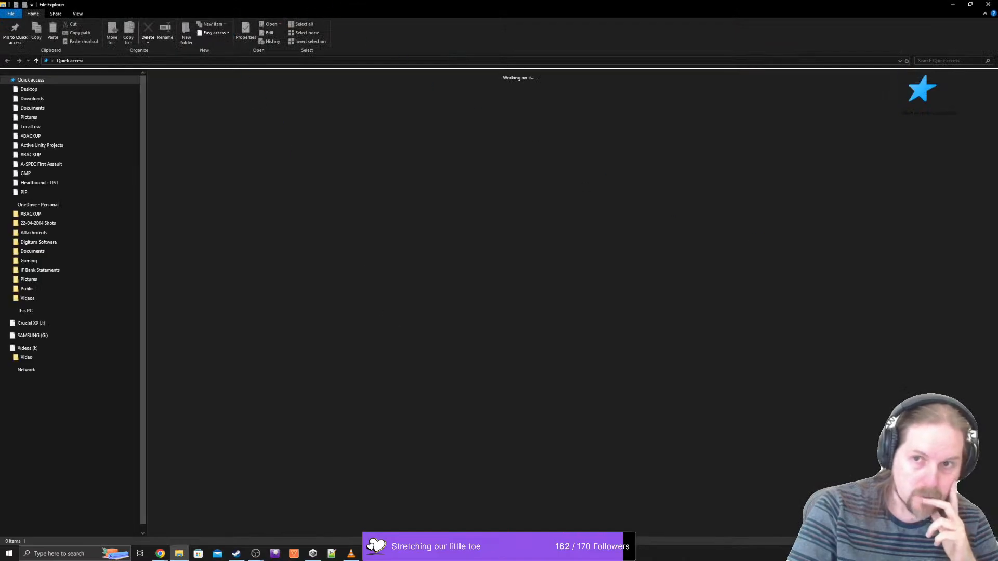
double_click(872, 3)
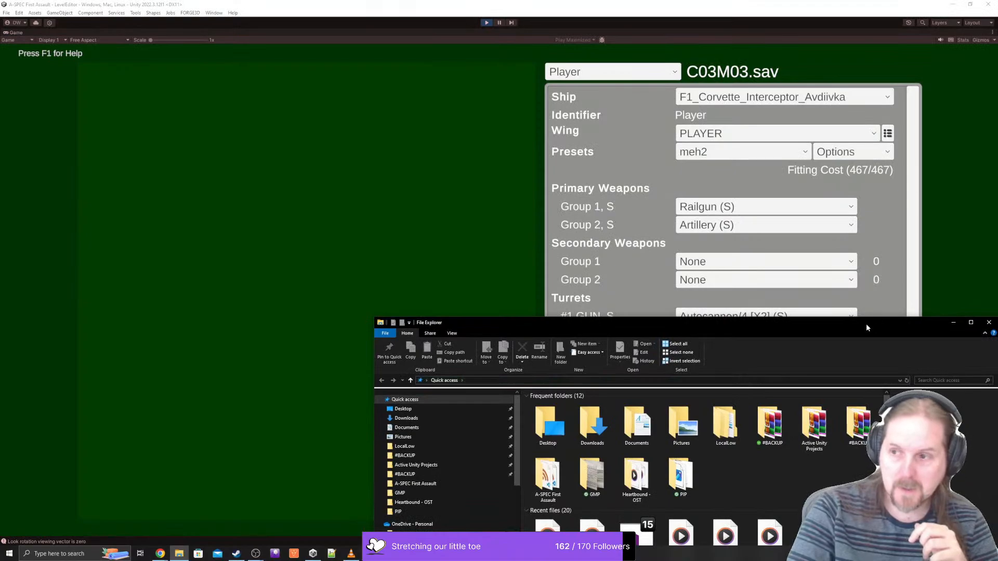
drag(866, 323, 997, 359)
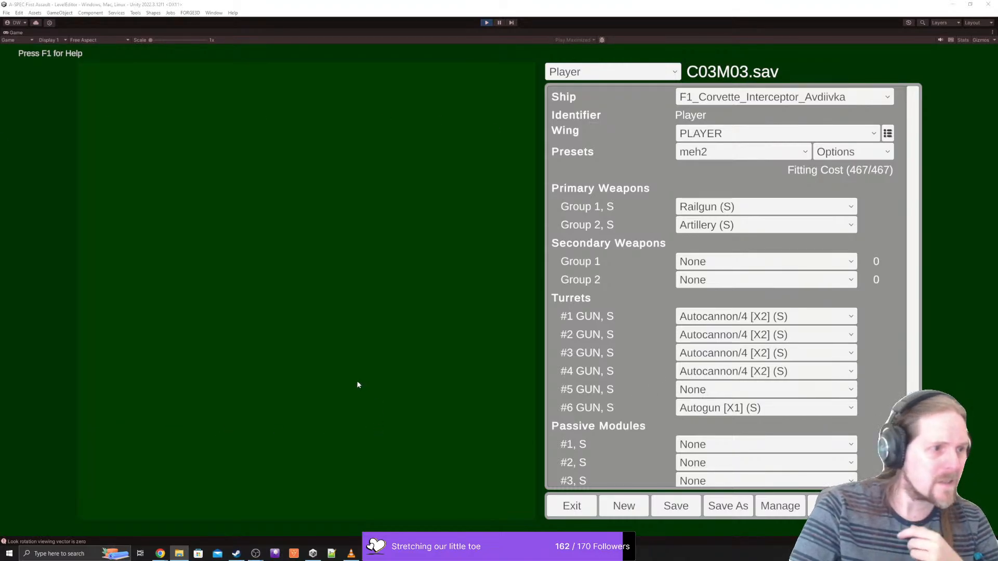
click(9, 553)
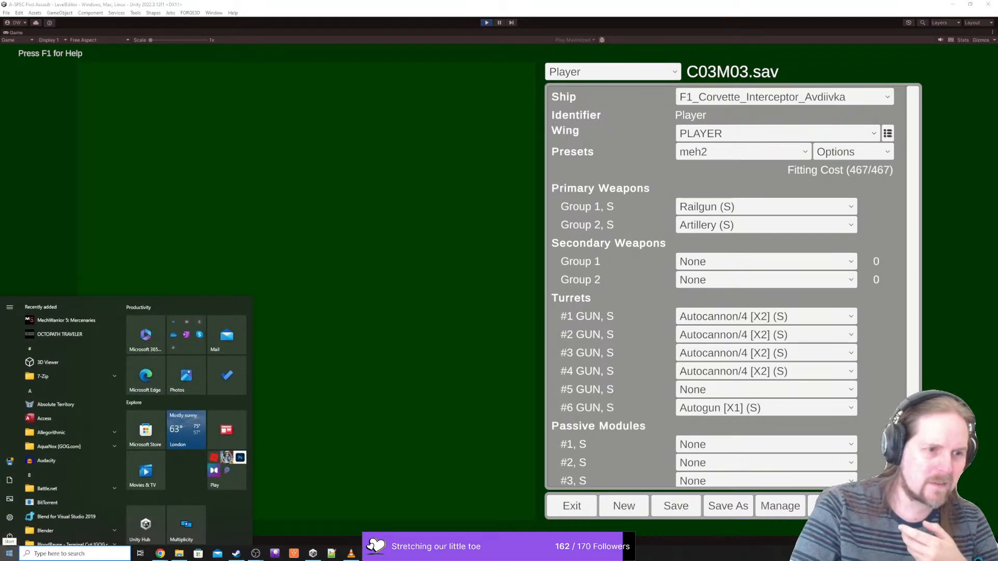
click(180, 554)
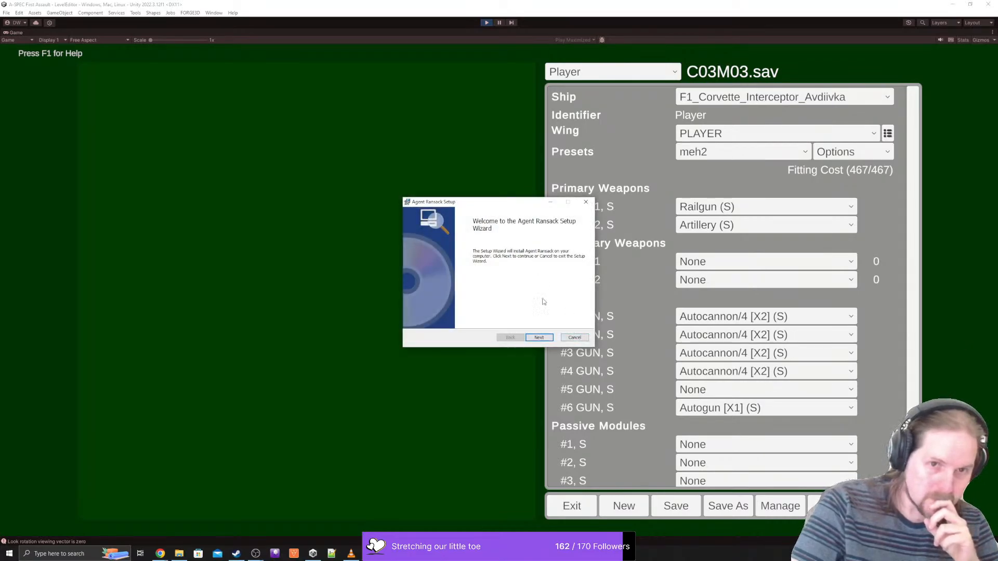
drag(522, 204, 0, 204)
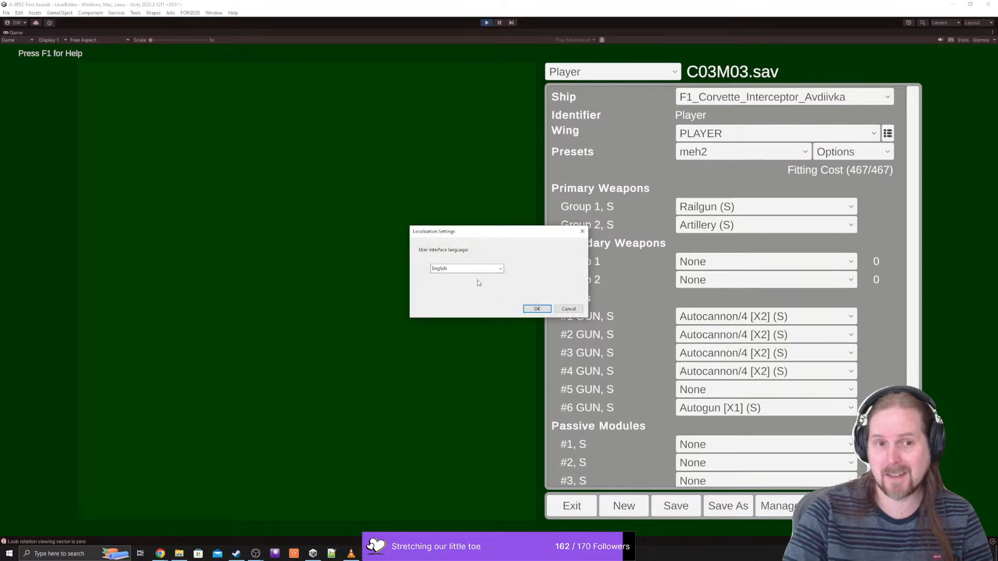
drag(489, 236, 997, 243)
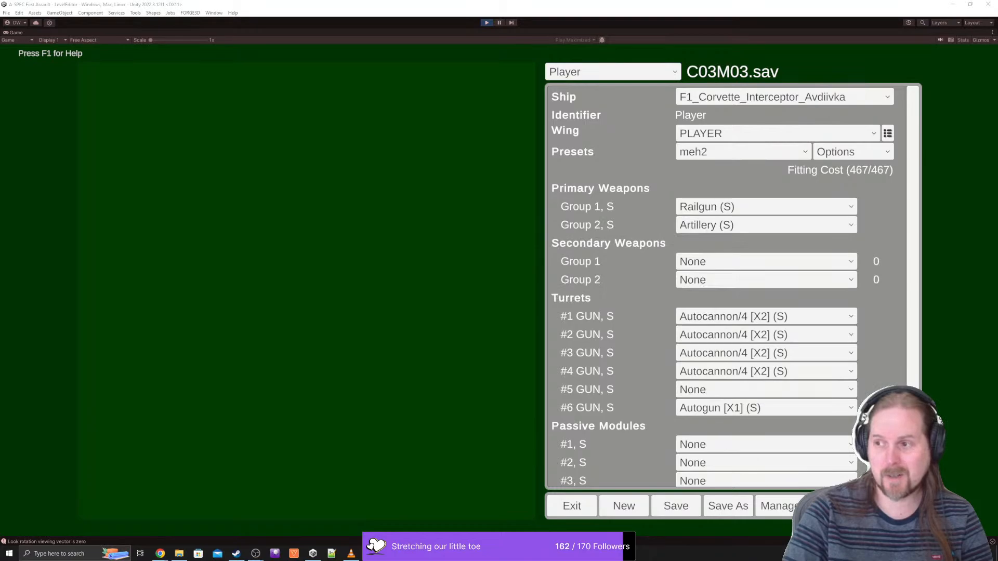
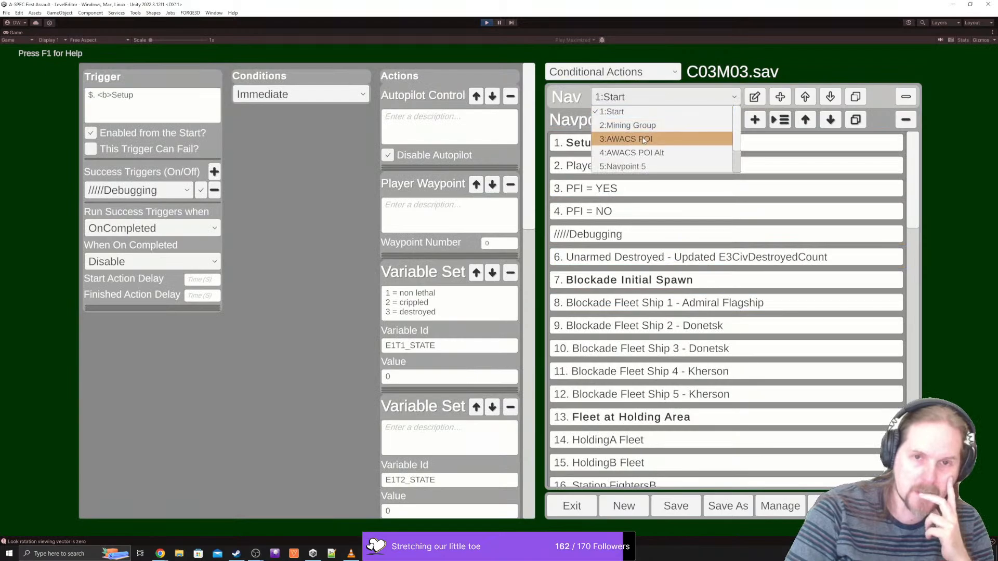
- In the AWACS POI navpoint's JAMMER ESCAPED trigger, set the Distance condition's Object A to Player and Object B to JAMMER
click(643, 139)
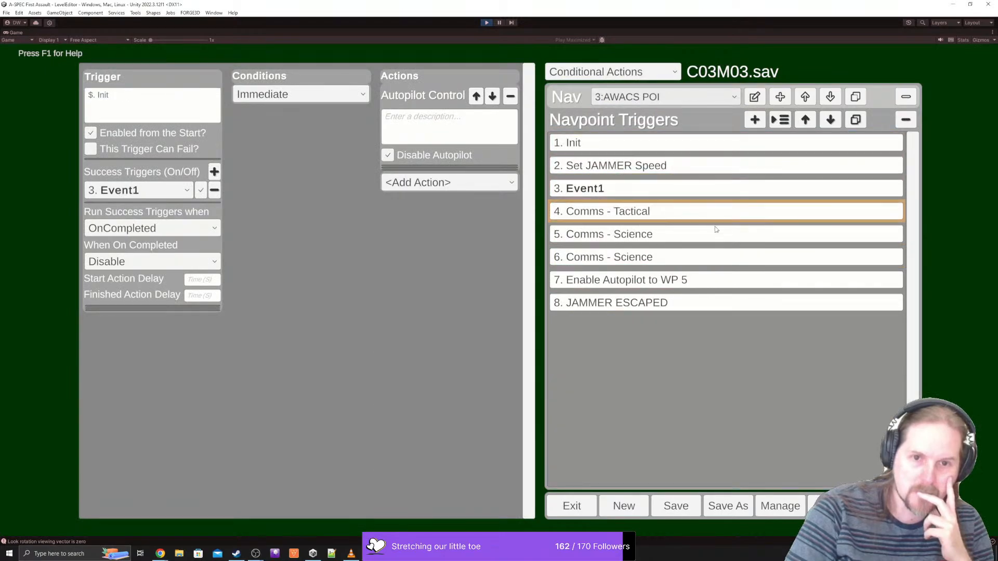
click(643, 306)
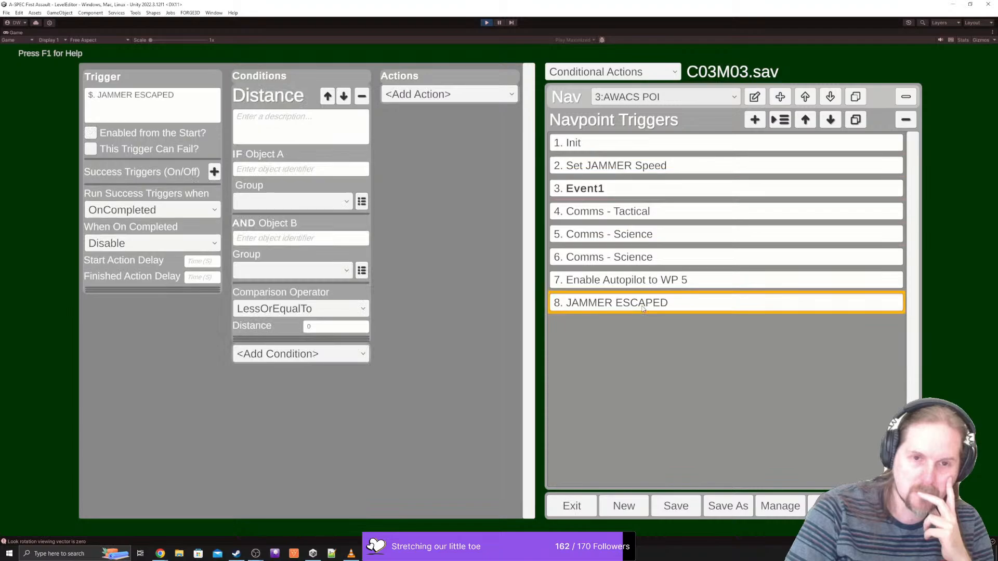
click(289, 173)
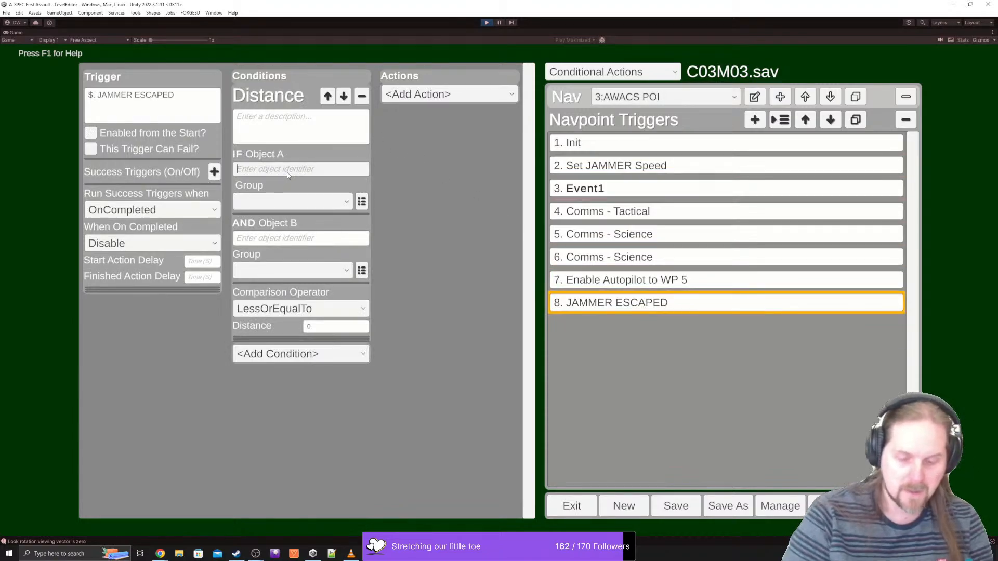
text(Player)
click(275, 205)
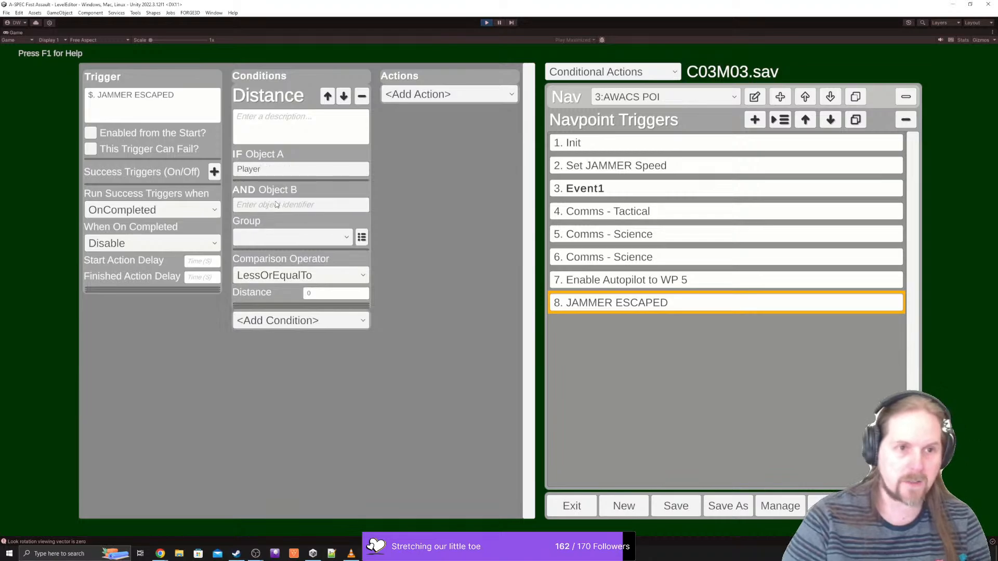
text(JAMMER)
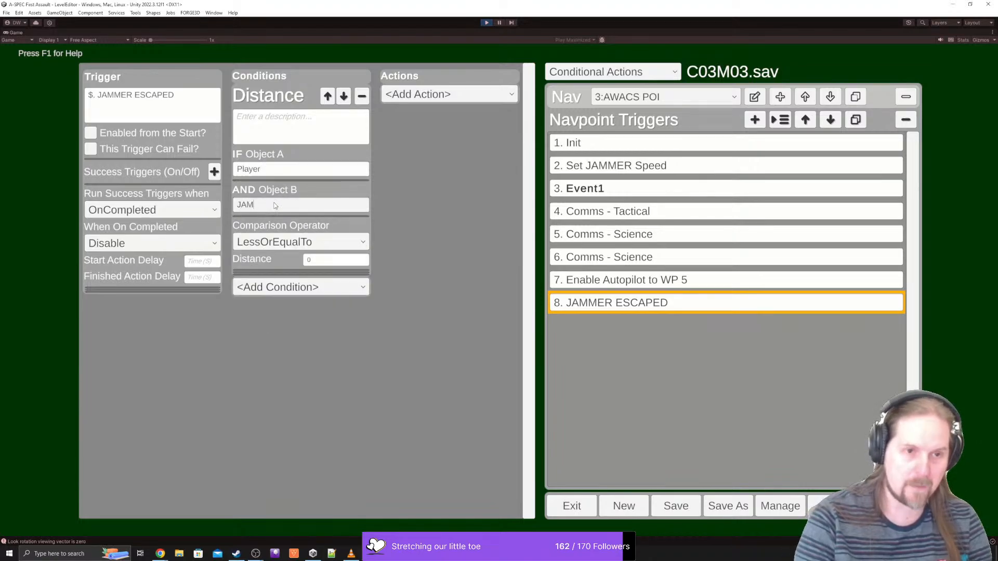
- Set the Player–JAMMER Distance condition's comparison operator to GreaterOrEqualTo and its distance to 30000
click(291, 242)
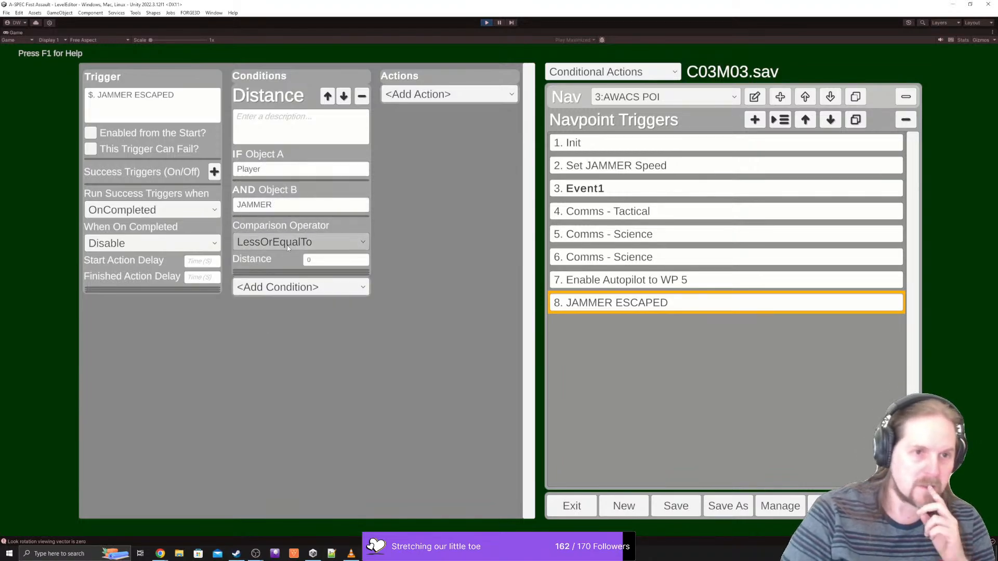
click(284, 266)
click(324, 265)
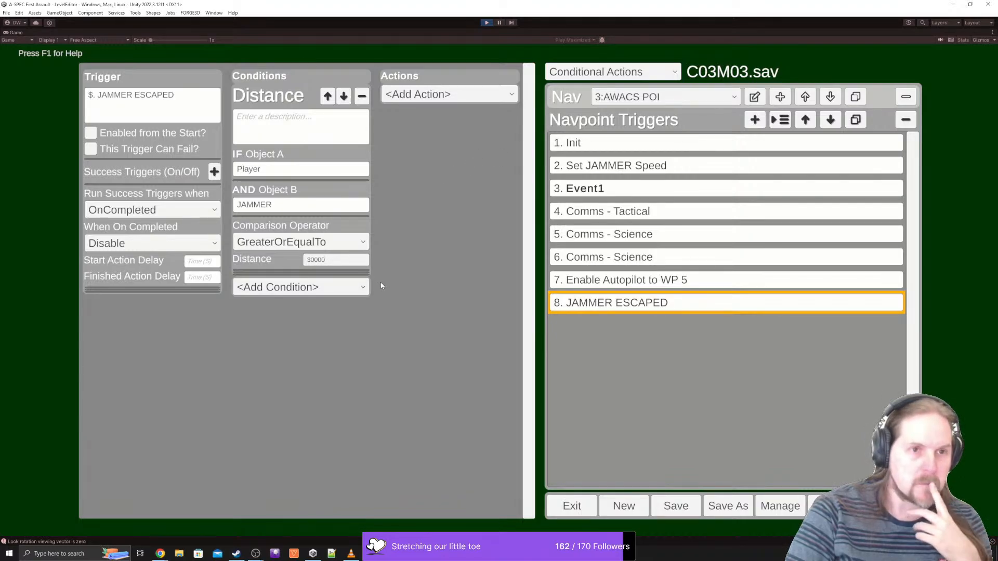
- Add a second Distance condition to the JAMMER ESCAPED trigger with Player Wingman 1 as Object A
click(350, 293)
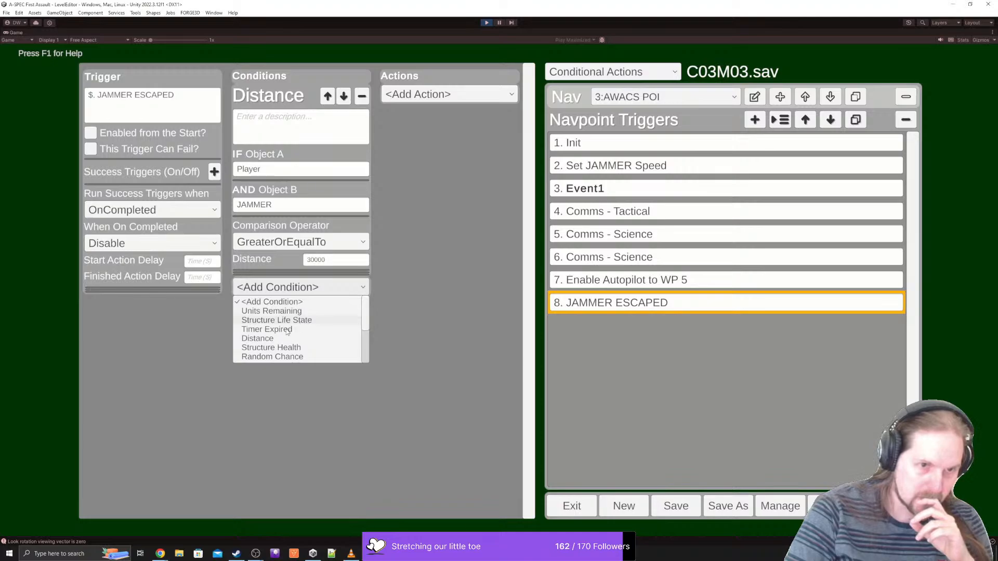
click(274, 341)
click(278, 383)
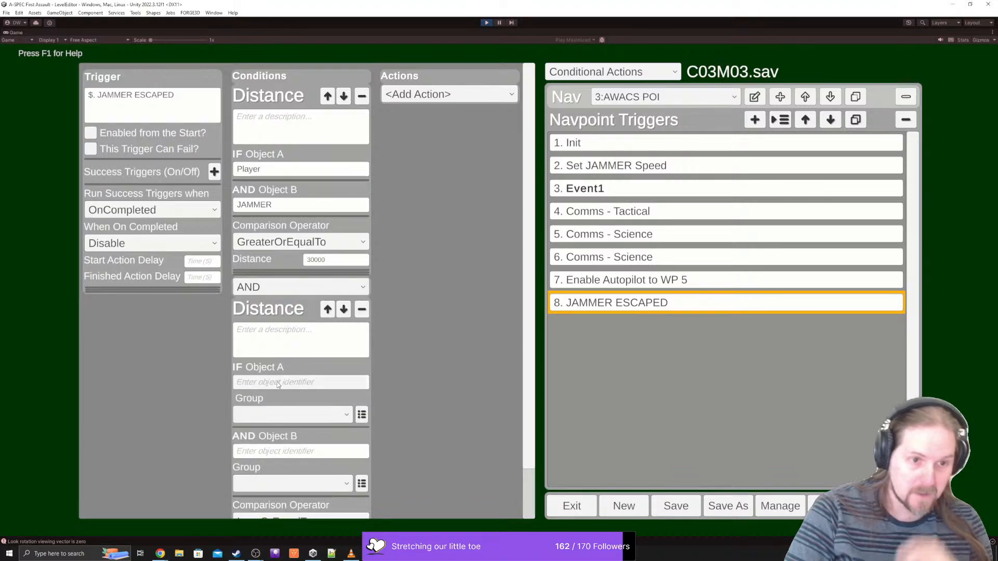
text(Pla)
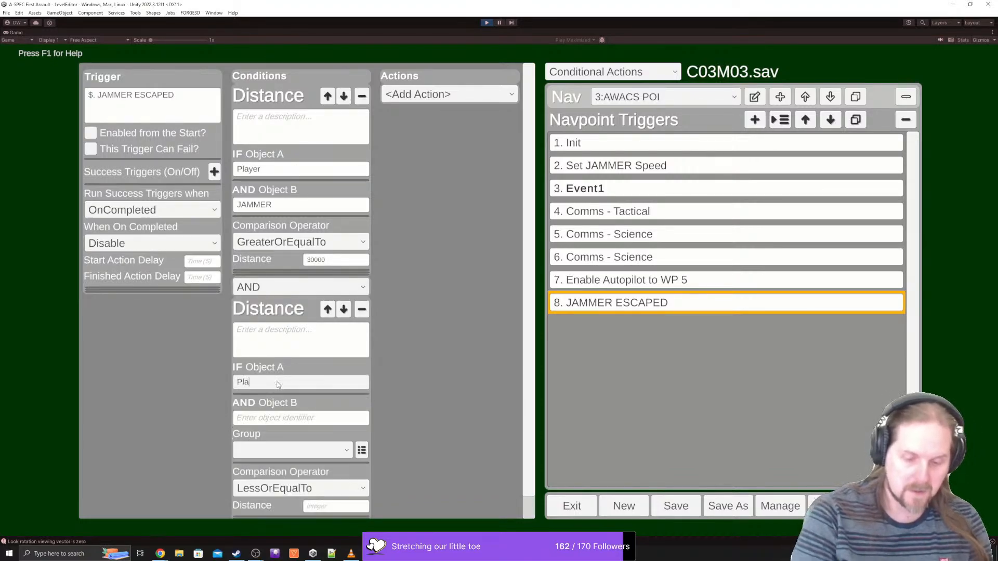
text(yer Wingm)
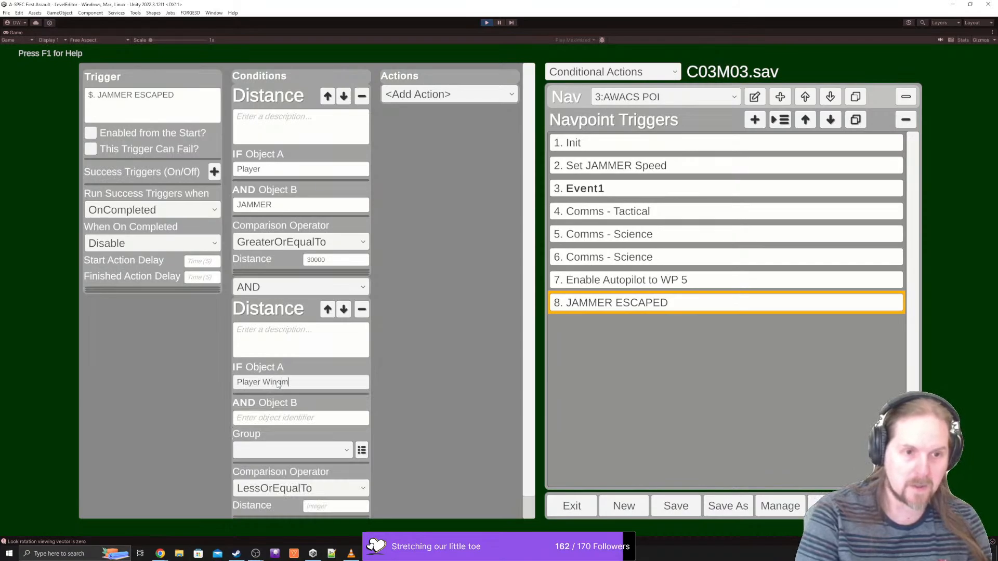
text(an 1)
- Try joining the two Distance conditions with OR, and return the logical operator to AND
click(263, 288)
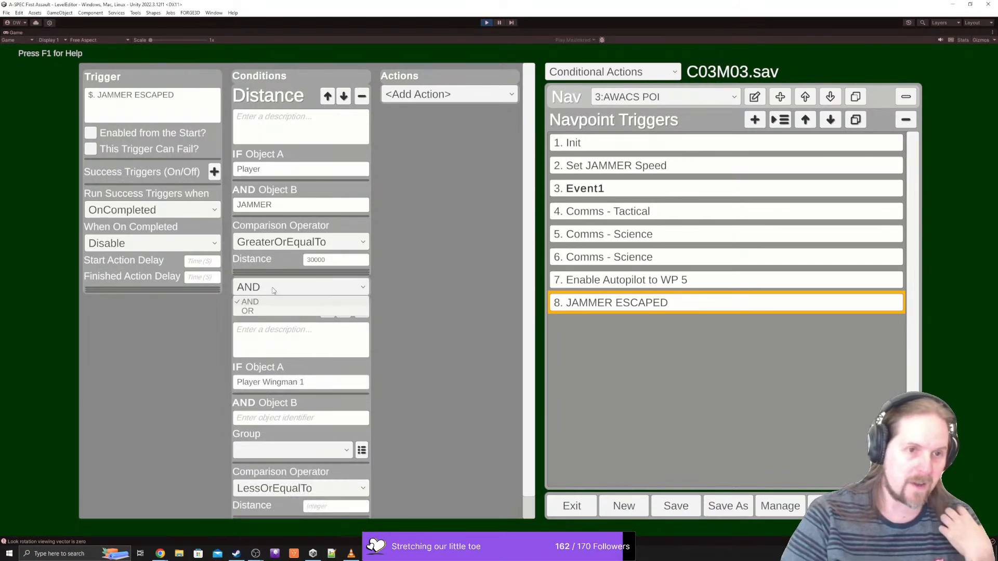
click(247, 311)
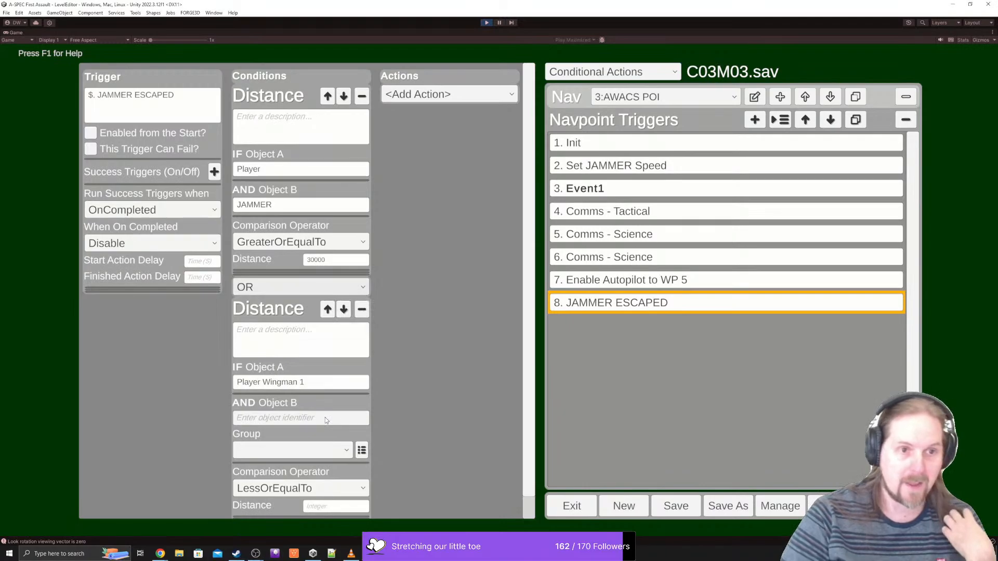
click(275, 289)
click(266, 301)
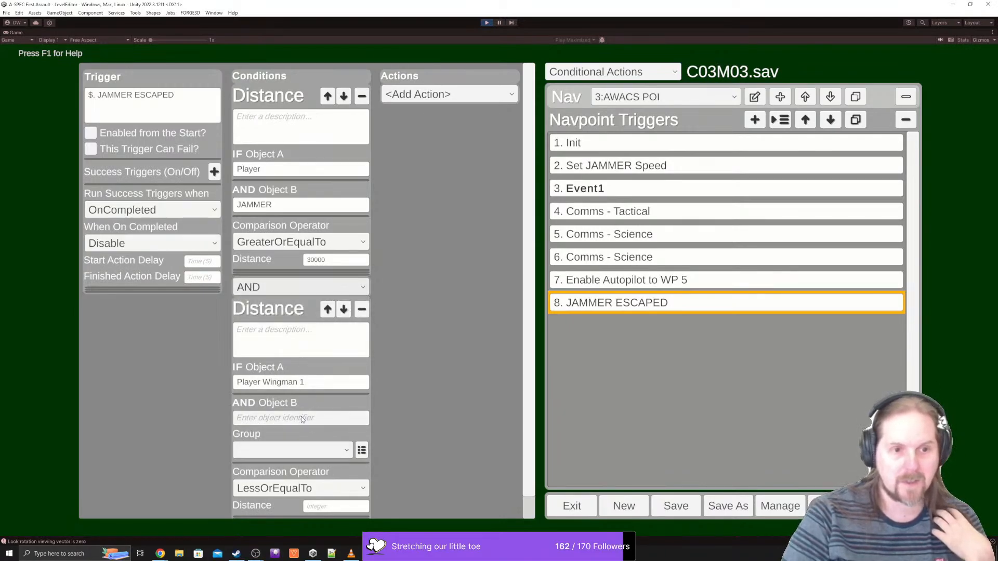
- Set Object B of the Player Wingman 1 Distance condition to JAMMER
click(301, 418)
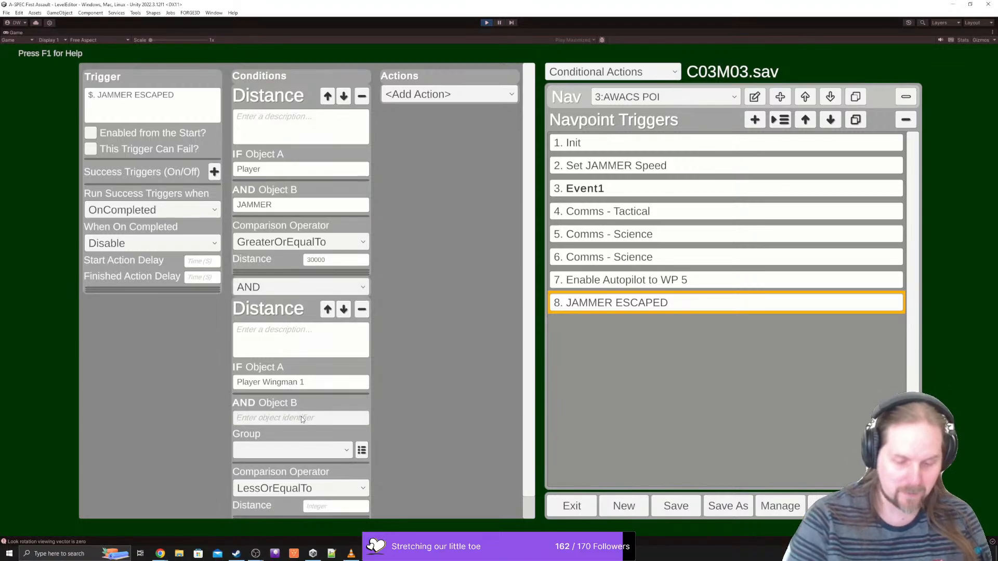
text(JAMMER)
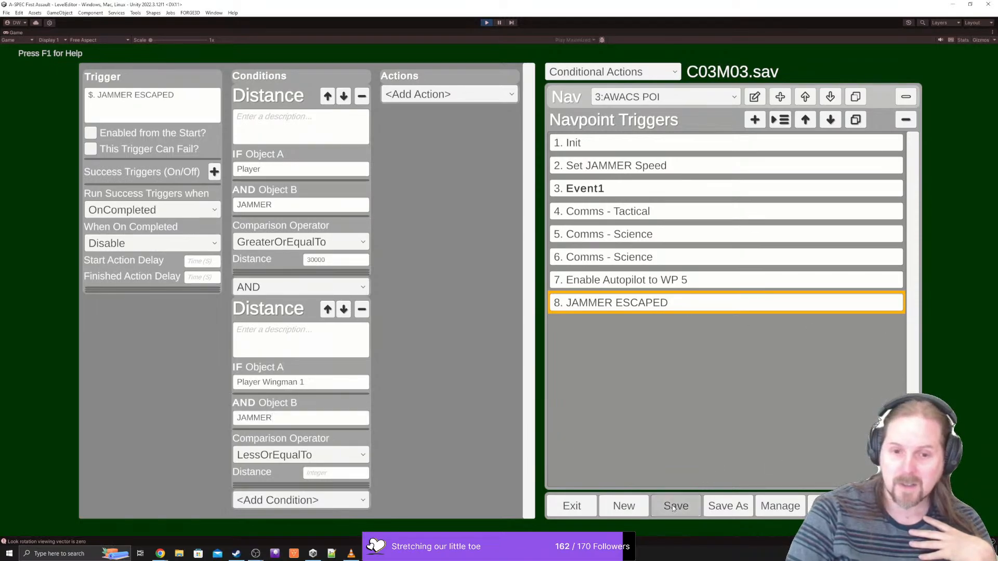
- Load the custom mission C01M01.sav into the level editor
click(814, 506)
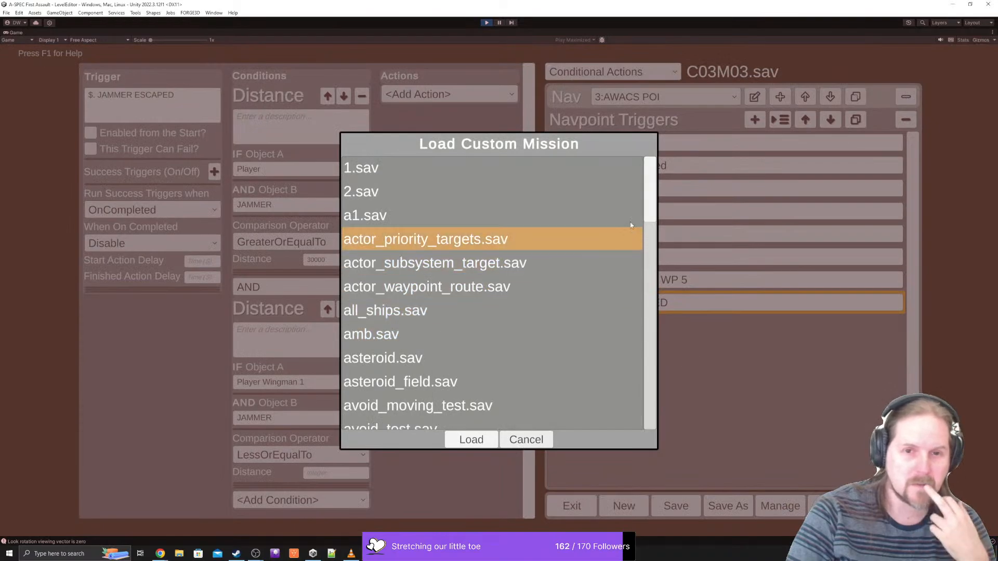
scroll(445, 282, down, 3)
click(445, 279)
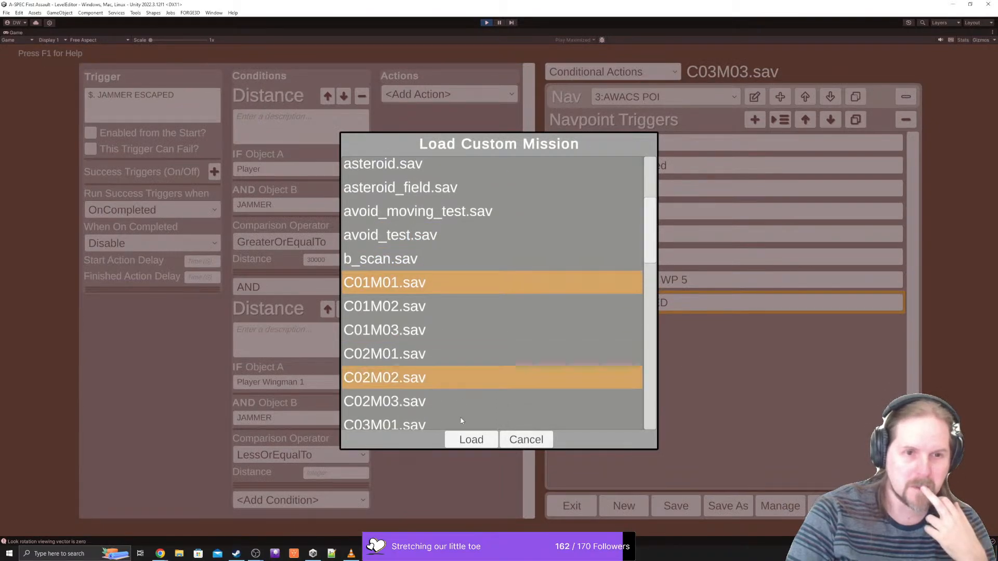
click(464, 442)
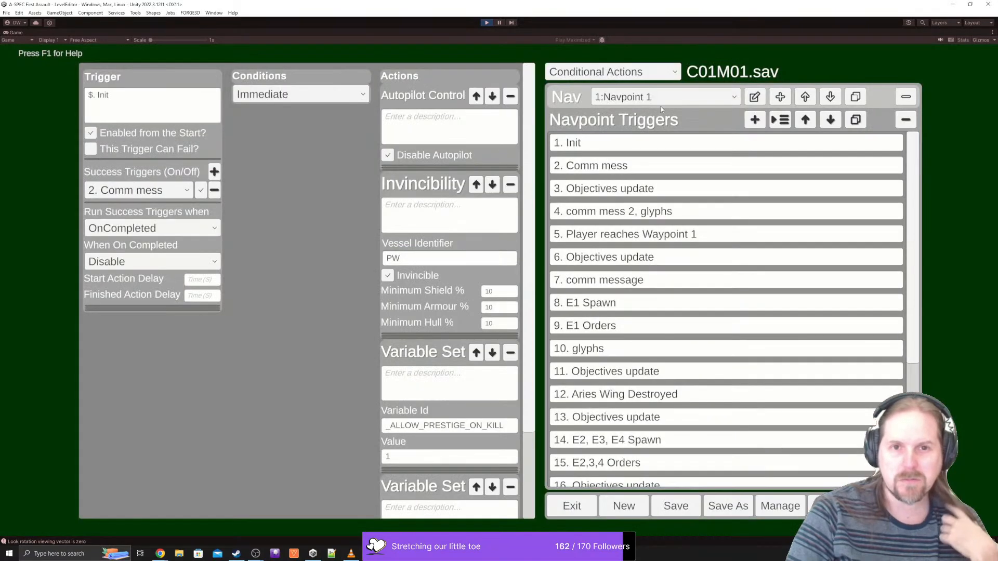
- Review the conditions and actions of the closing Navpoint 1 triggers, from "24 result = win" back to "19 Last comms"
scroll(720, 187, down, 2)
scroll(720, 188, down, 3)
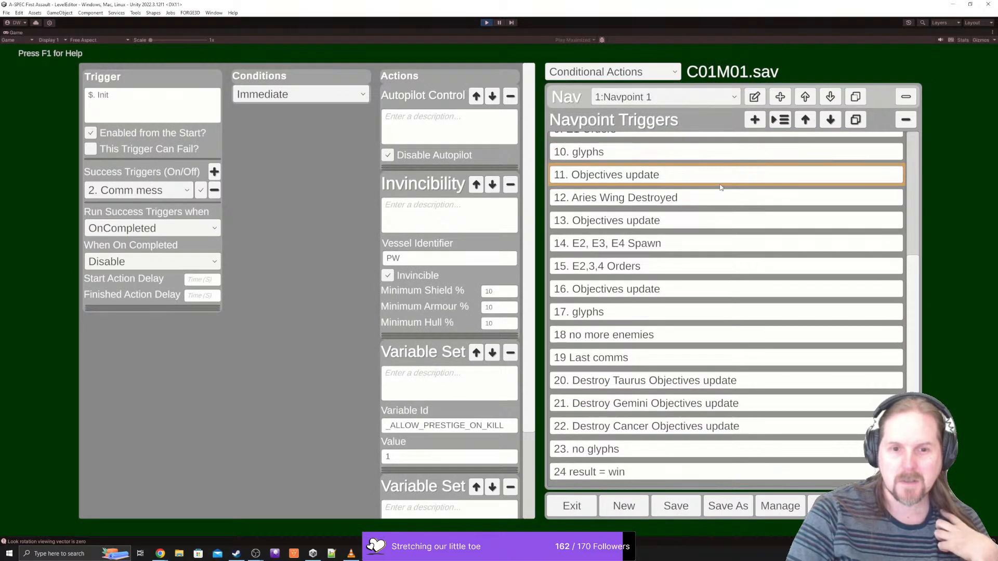
scroll(721, 188, up, 4)
click(615, 99)
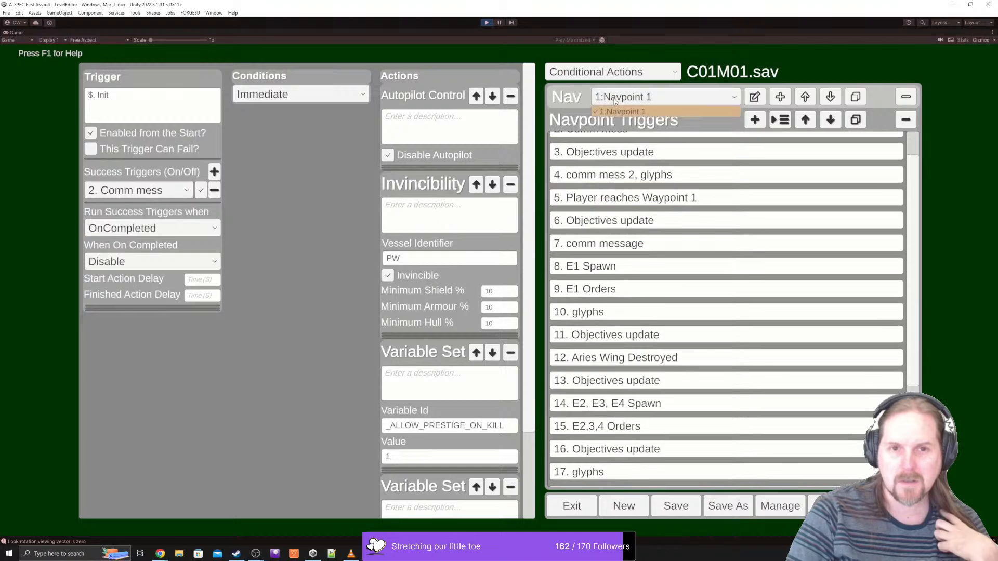
click(618, 111)
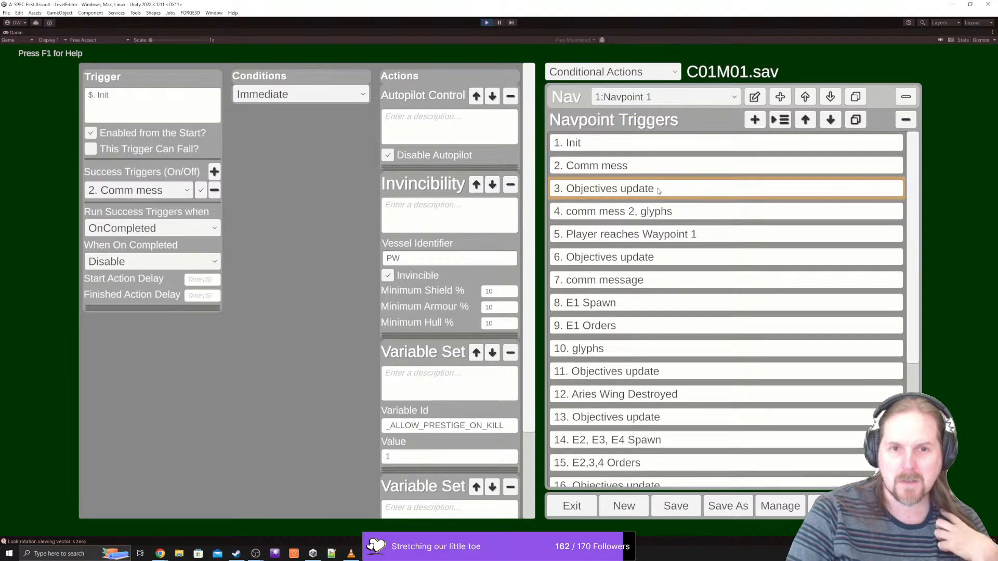
scroll(629, 395, down, 4)
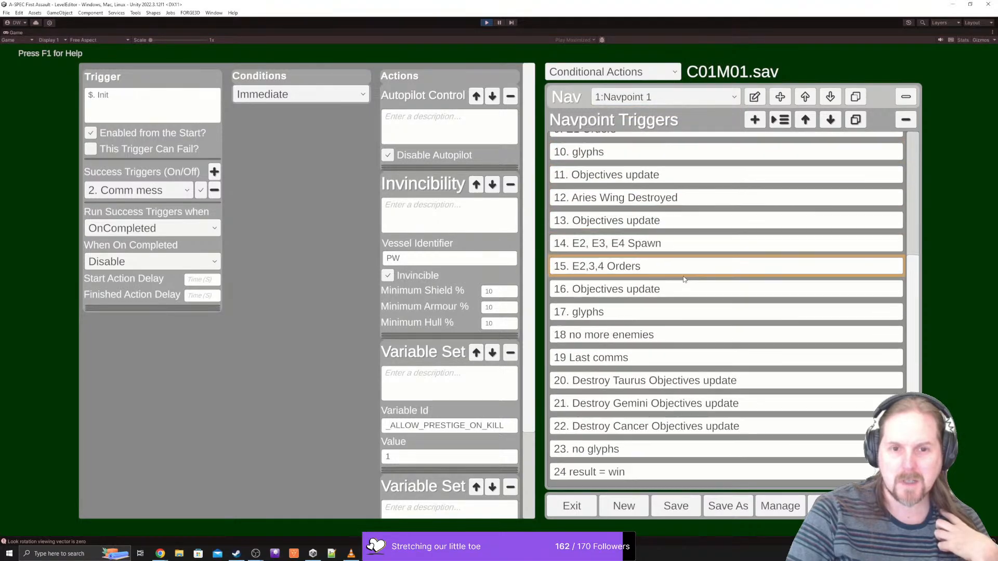
click(624, 473)
click(612, 455)
click(623, 430)
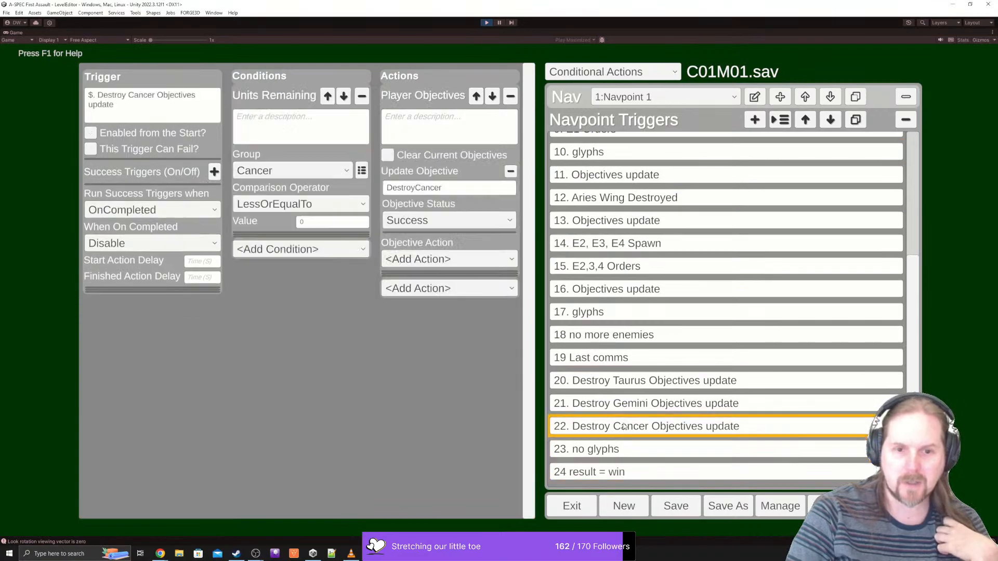
click(628, 408)
click(625, 383)
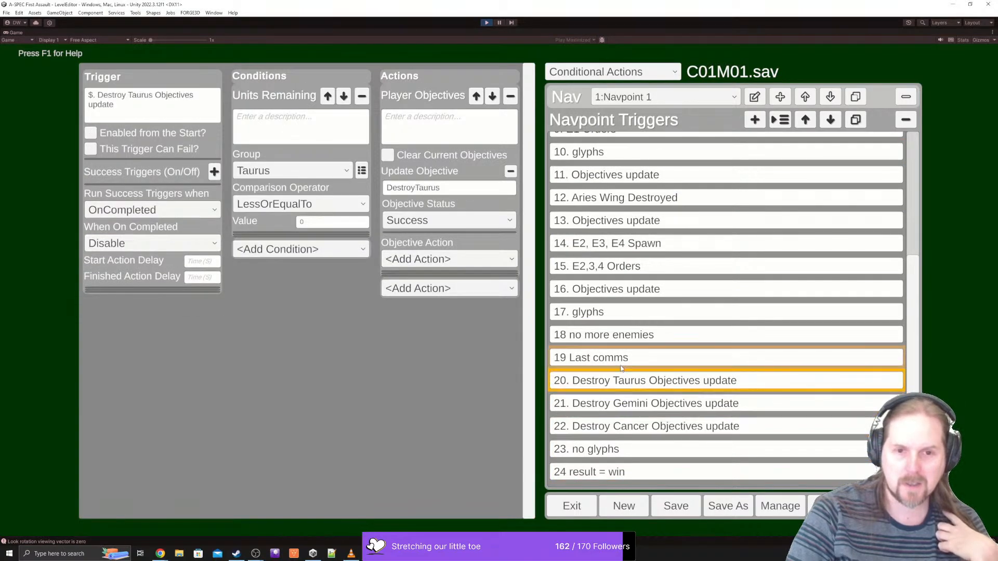
click(620, 360)
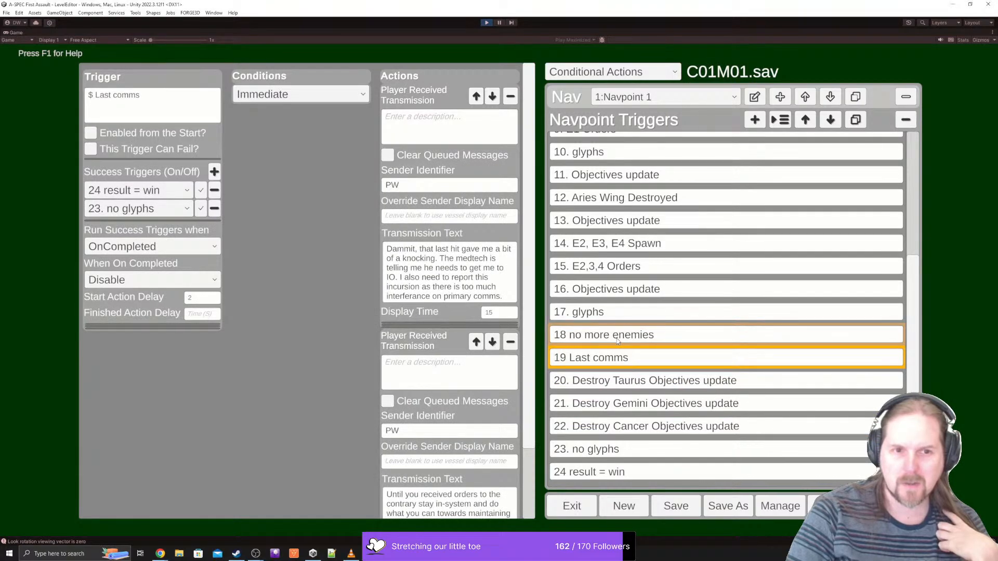
- Load the custom mission C03M01.sav into the level editor
click(814, 504)
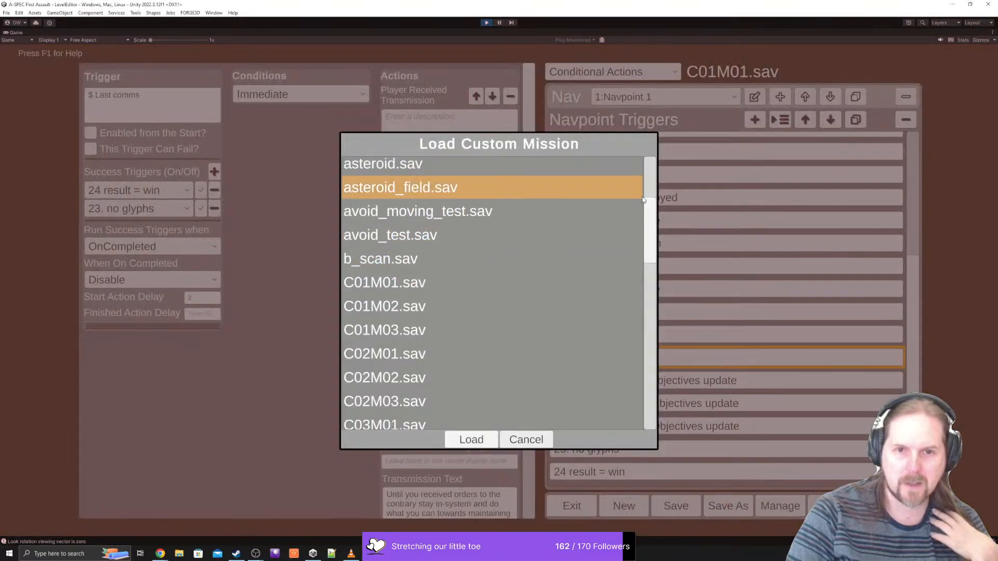
scroll(658, 227, down, 1)
scroll(658, 227, down, 2)
click(475, 338)
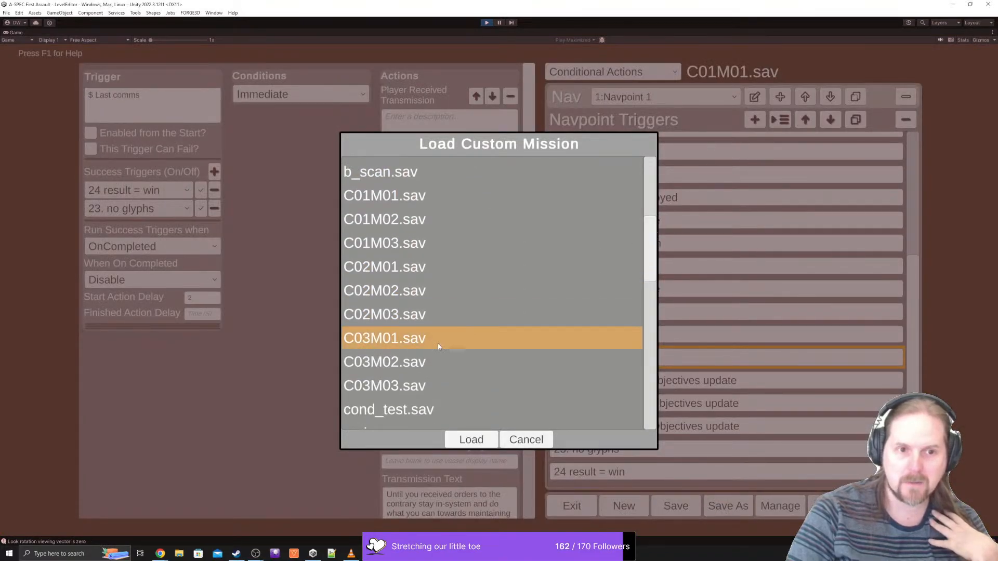
click(472, 441)
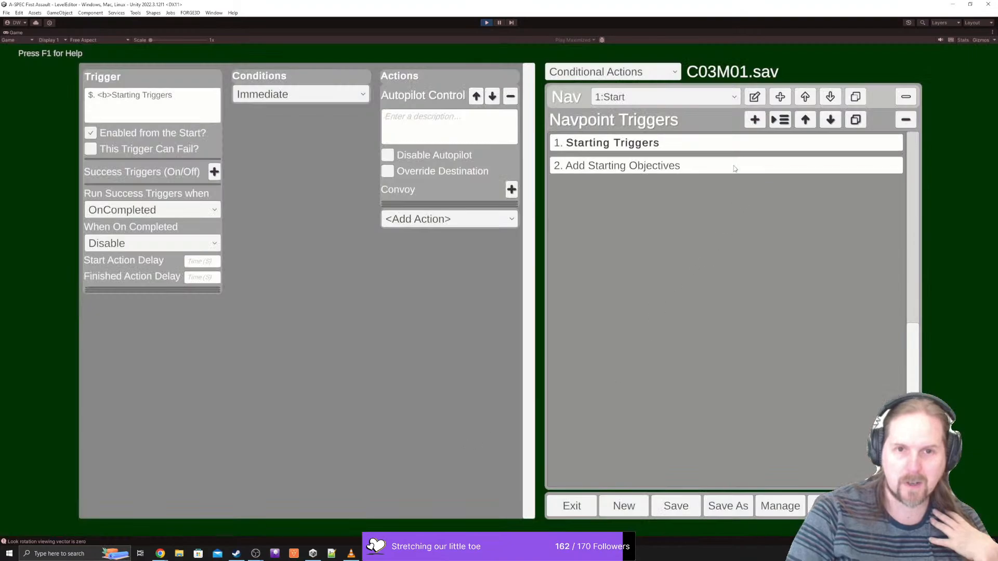
- Switch to Navpoint Alpha and review its objective triggers, from "Clean up objectives on autopilot" back to "Update Alpha Obj"
click(652, 97)
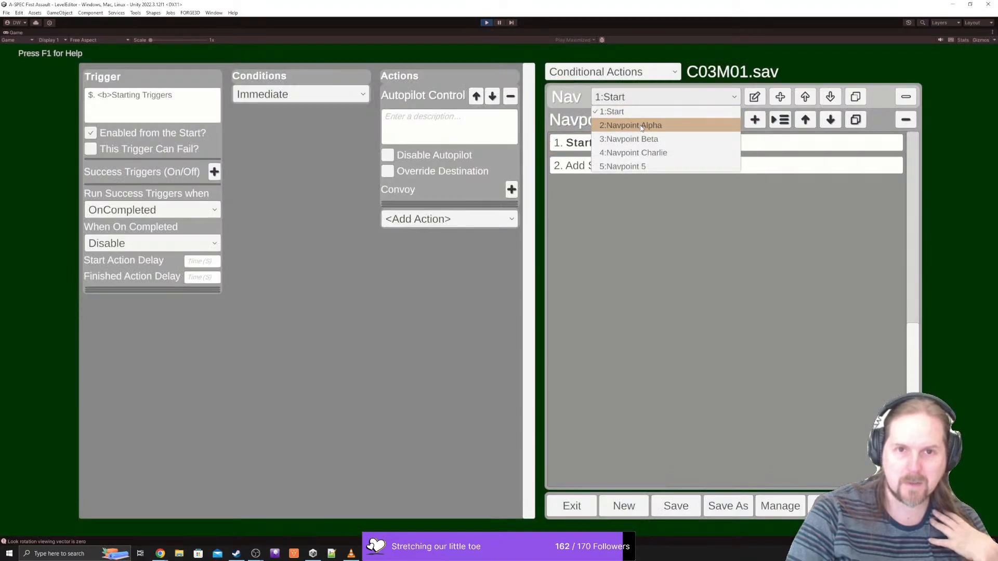
click(650, 125)
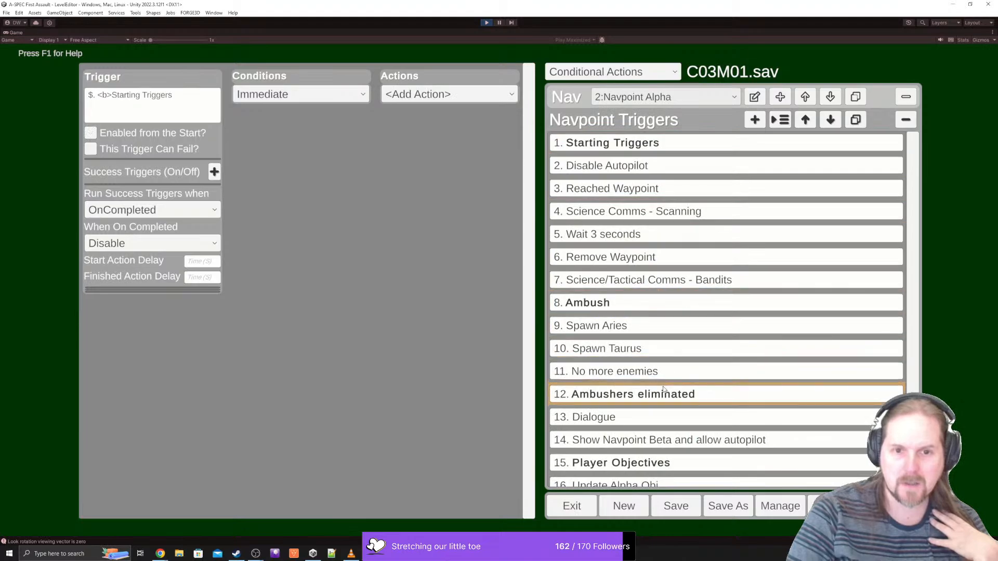
drag(664, 389, 658, 308)
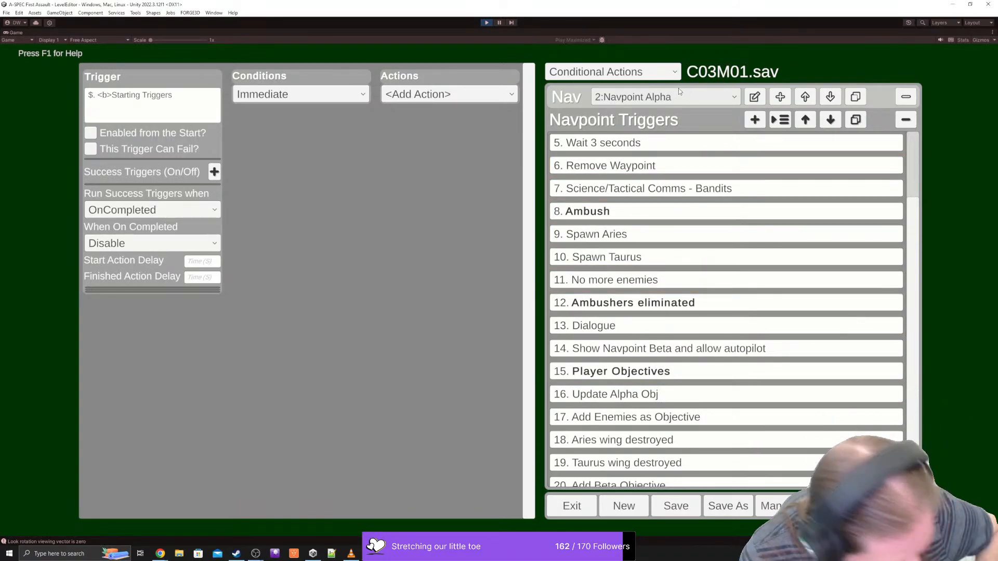
scroll(810, 326, down, 2)
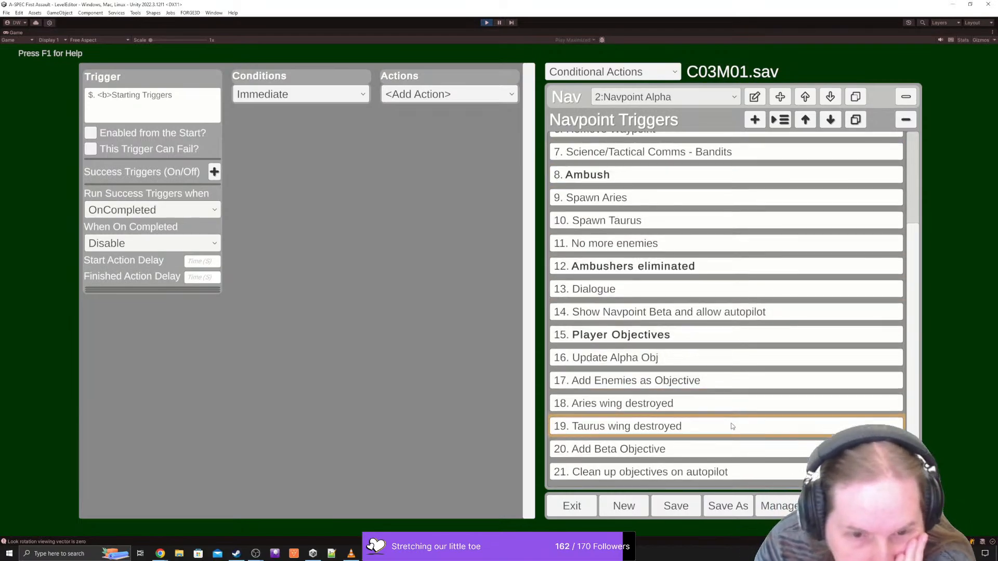
click(638, 471)
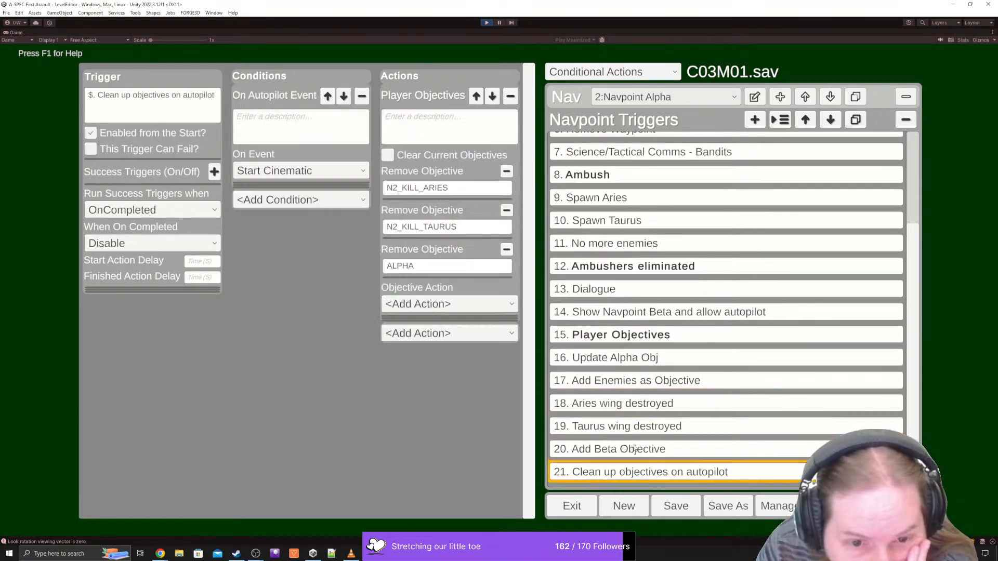
click(634, 448)
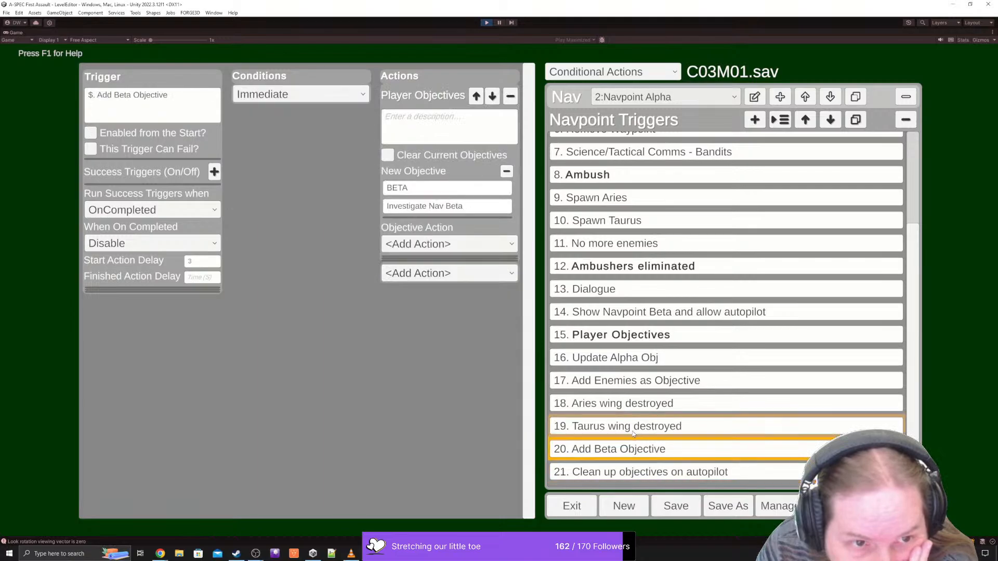
click(623, 425)
click(619, 404)
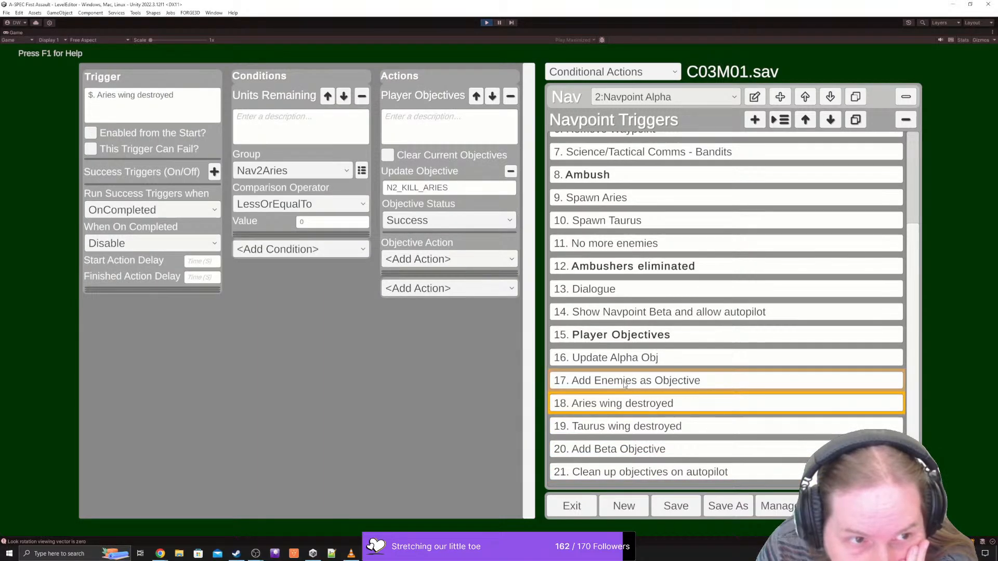
click(615, 380)
click(611, 357)
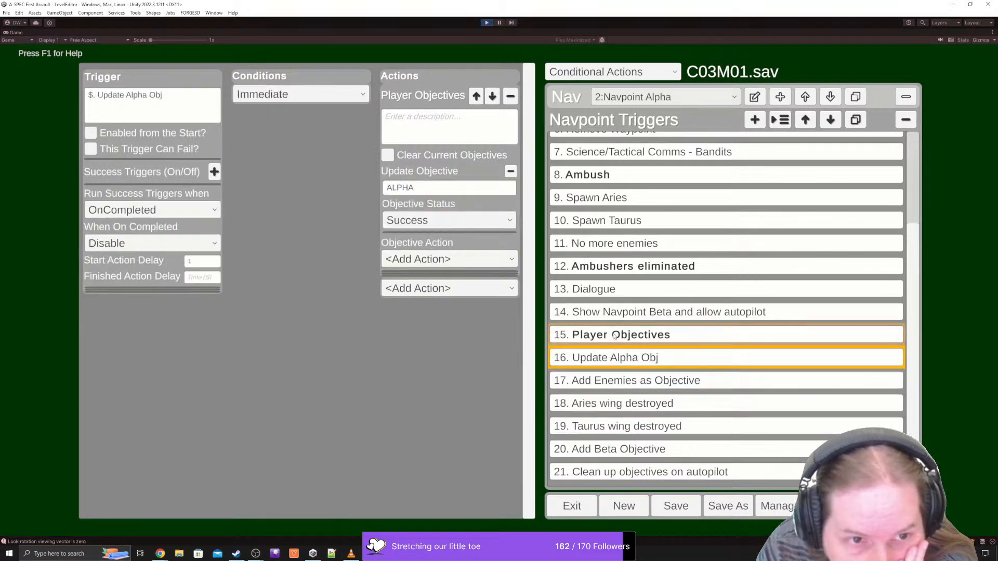
- Review the Navpoint Alpha dialogue and ambush triggers, from "Player Objectives" back to "Science/Tactical Comms - Bandits"
click(612, 335)
click(612, 310)
click(607, 290)
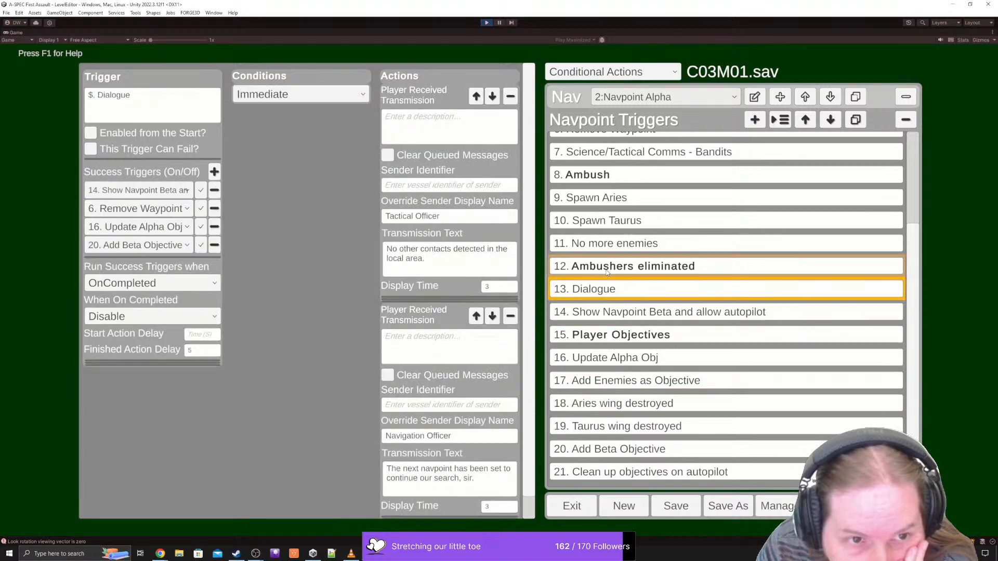
click(606, 267)
click(605, 245)
scroll(612, 307, up, 2)
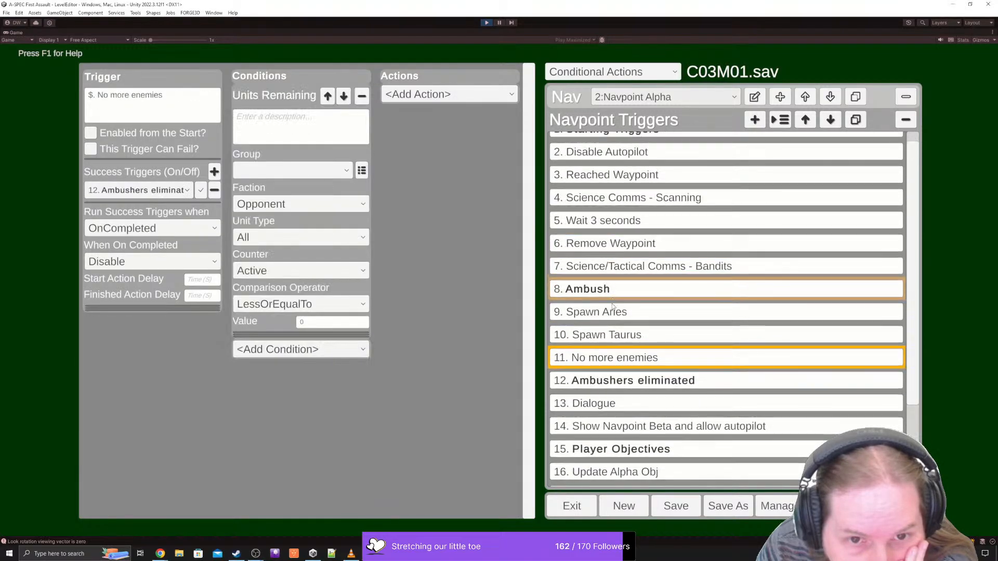
click(604, 341)
click(599, 314)
click(601, 286)
click(603, 269)
scroll(603, 270, up, 1)
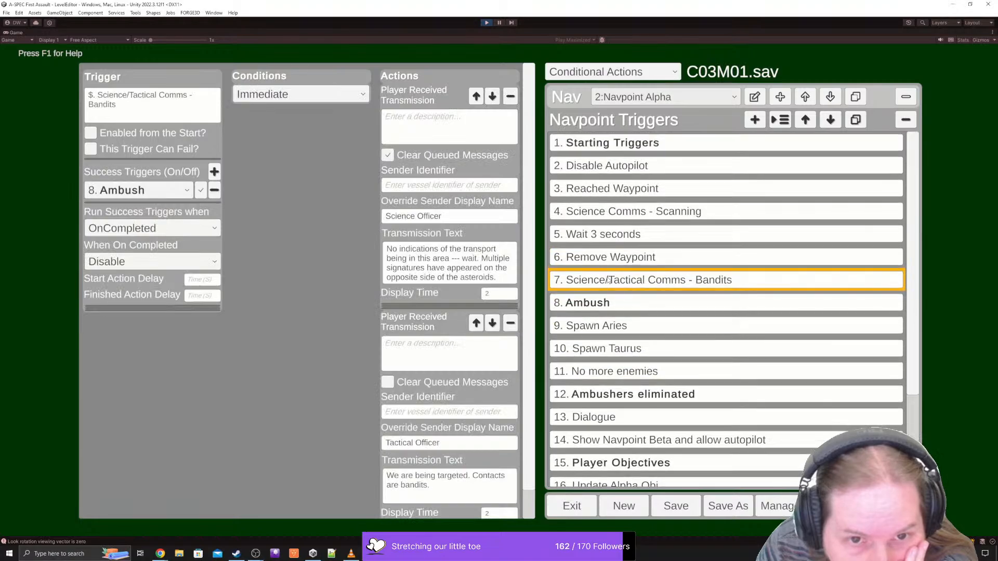
- Check the opening Navpoint Alpha triggers from "Starting Triggers" to "Science Comms - Scanning", plus the Bandits comms trigger
click(614, 144)
click(611, 171)
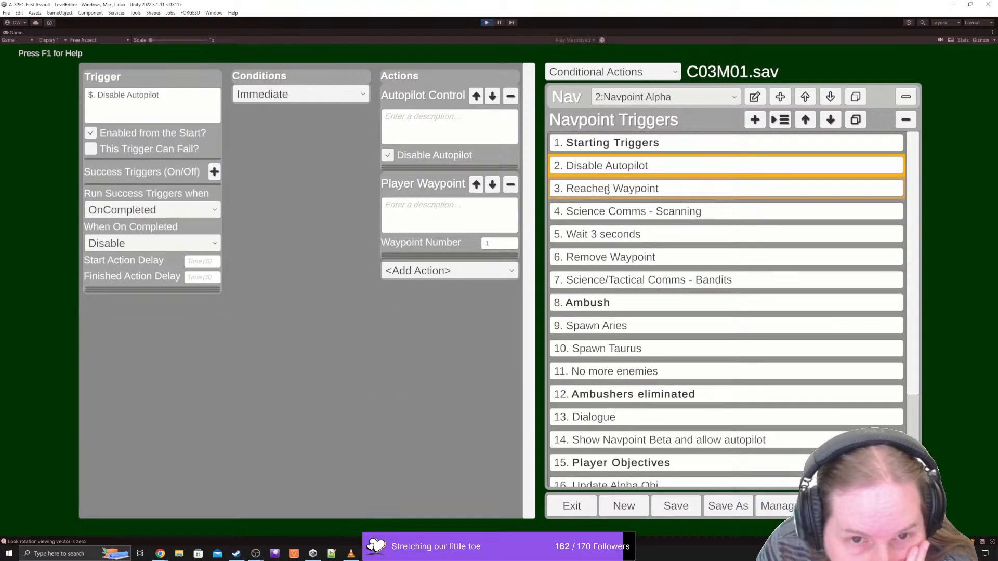
click(608, 190)
click(608, 212)
click(598, 278)
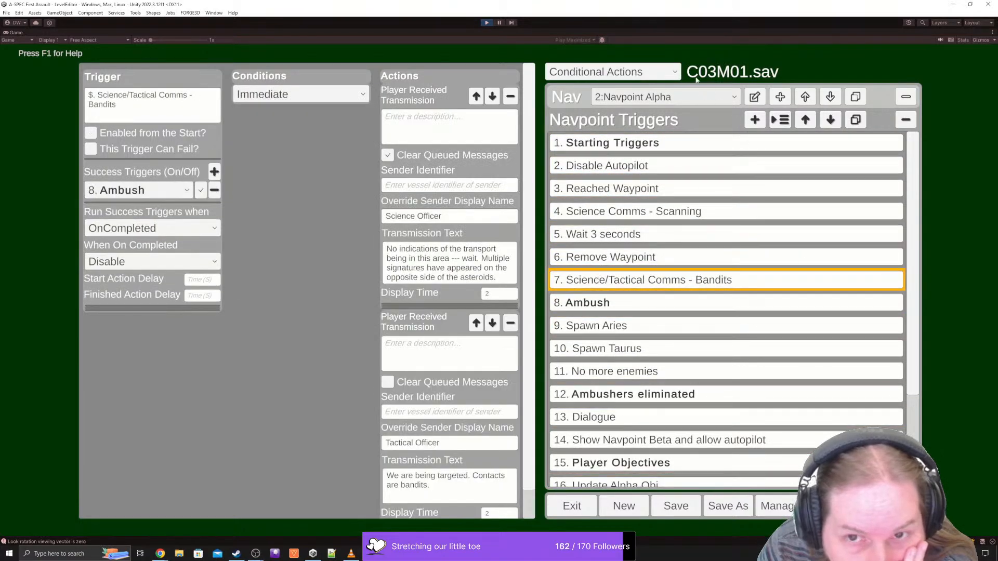
- Switch to Navpoint Beta and review its triggers from "Start" to "Comms re Wreck", including the waypoint Distance conditions
click(638, 96)
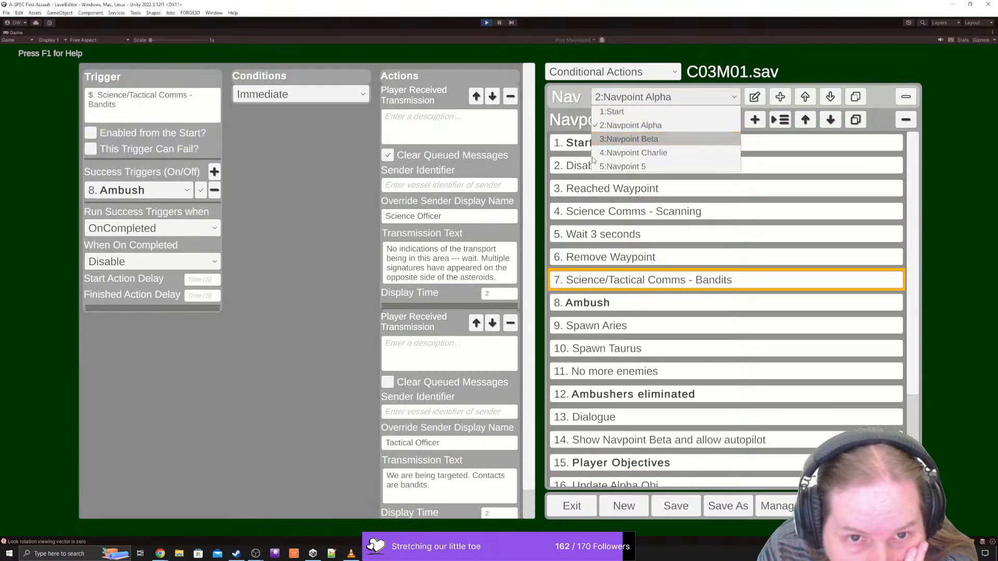
click(603, 141)
click(591, 149)
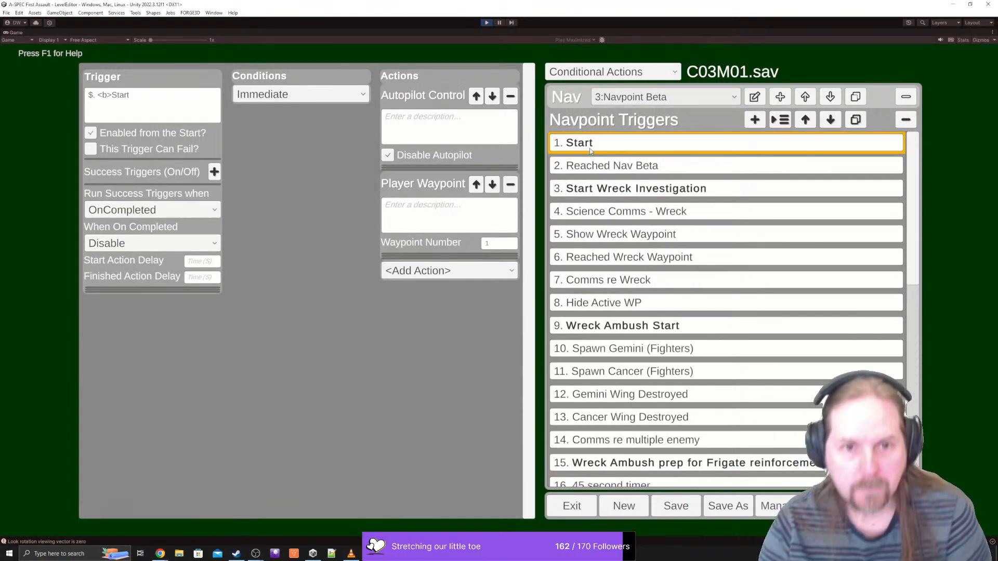
click(602, 165)
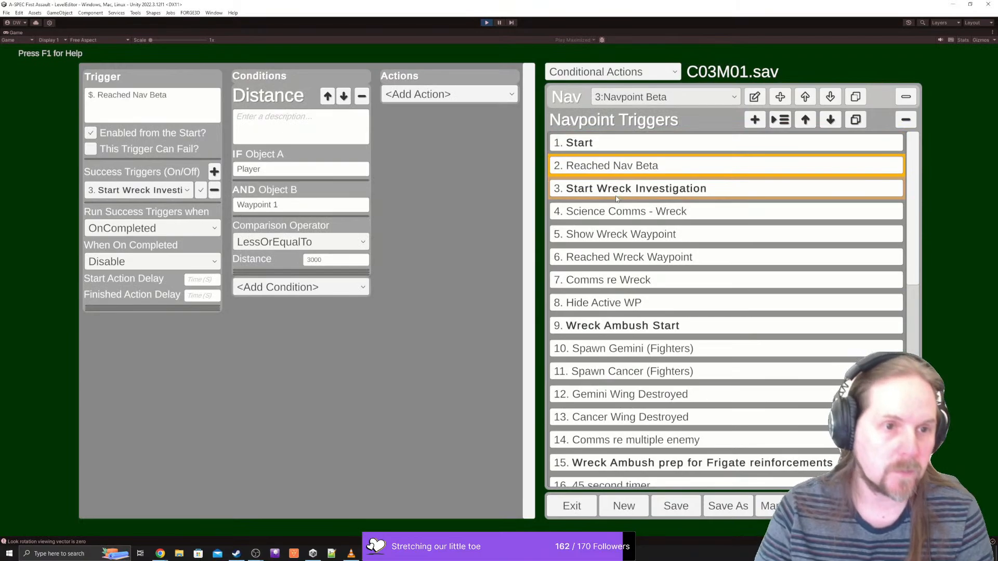
click(617, 198)
click(626, 212)
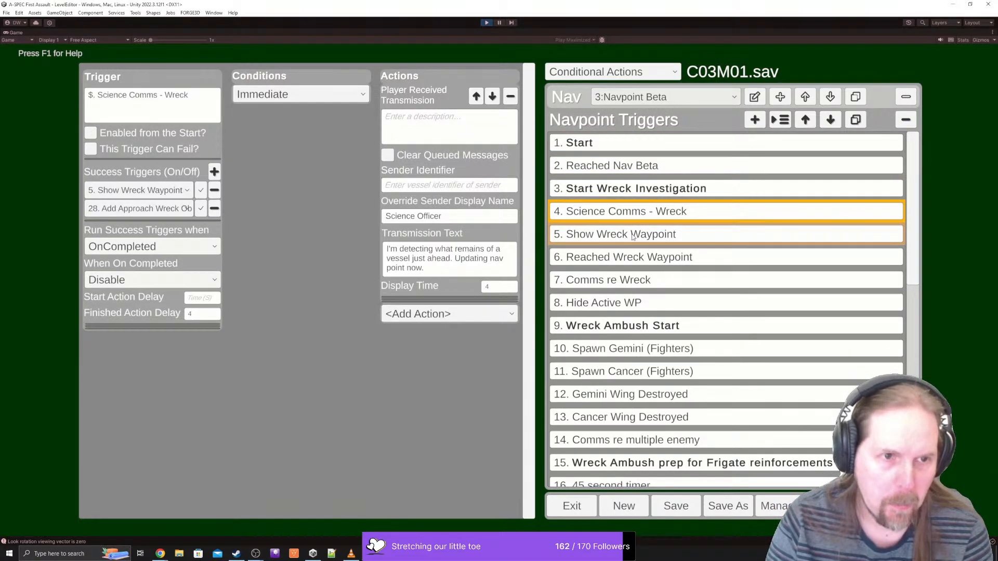
click(632, 234)
click(629, 257)
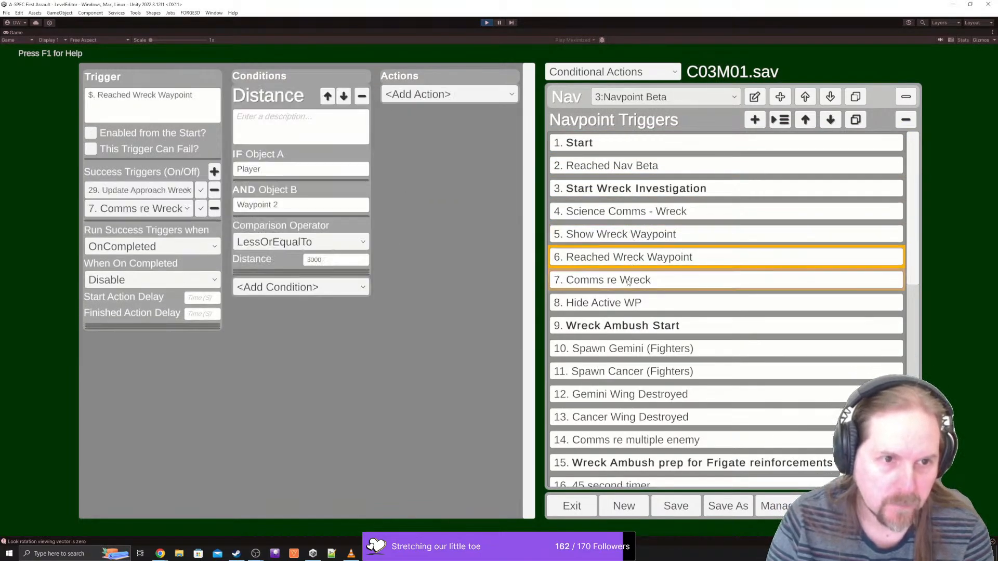
click(628, 281)
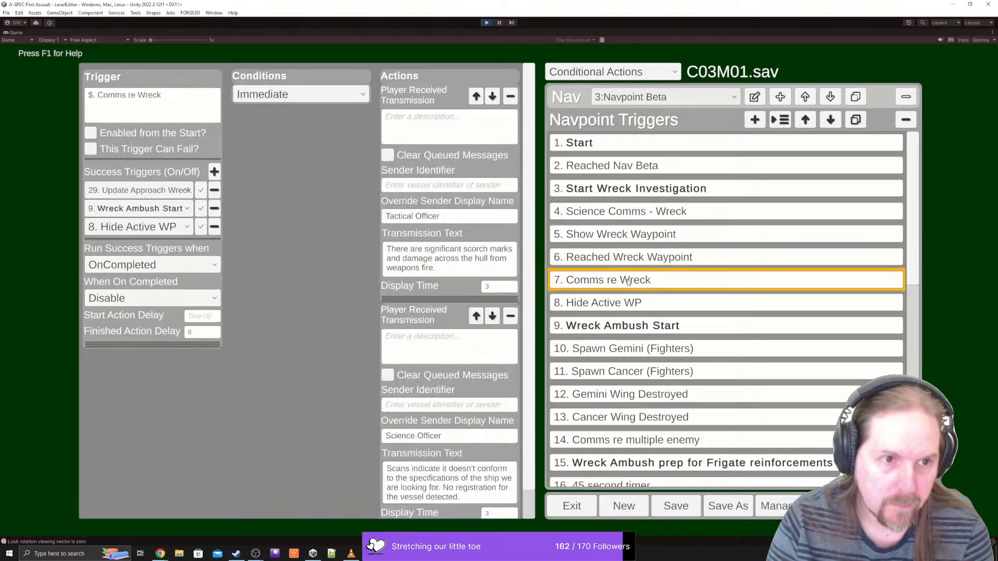
- Review the Navpoint Beta triggers from "Hide Active WP" through the wreck ambush spawns to "Gemini Wing Destroyed"
click(633, 309)
click(619, 328)
click(623, 349)
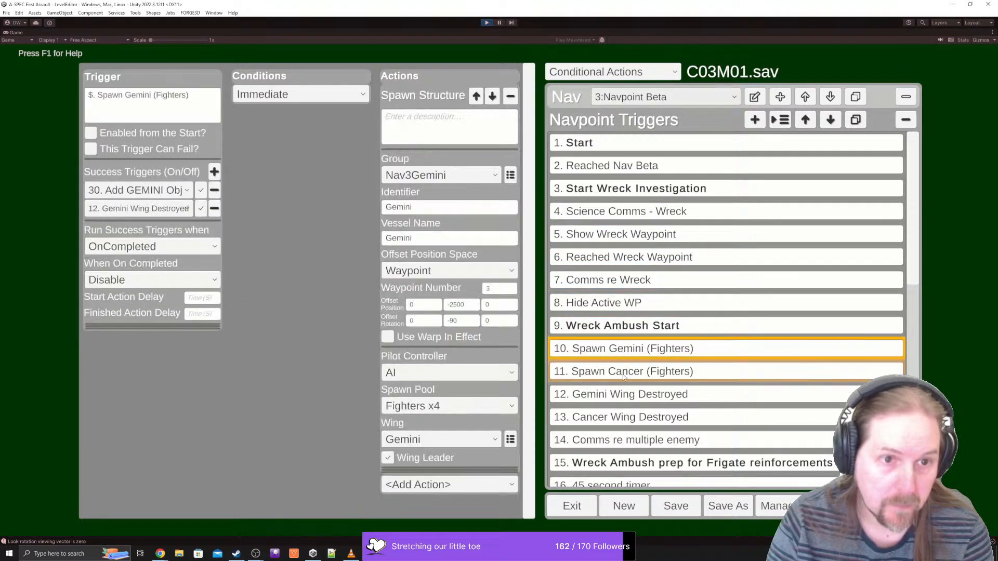
click(624, 372)
click(623, 395)
scroll(643, 369, down, 3)
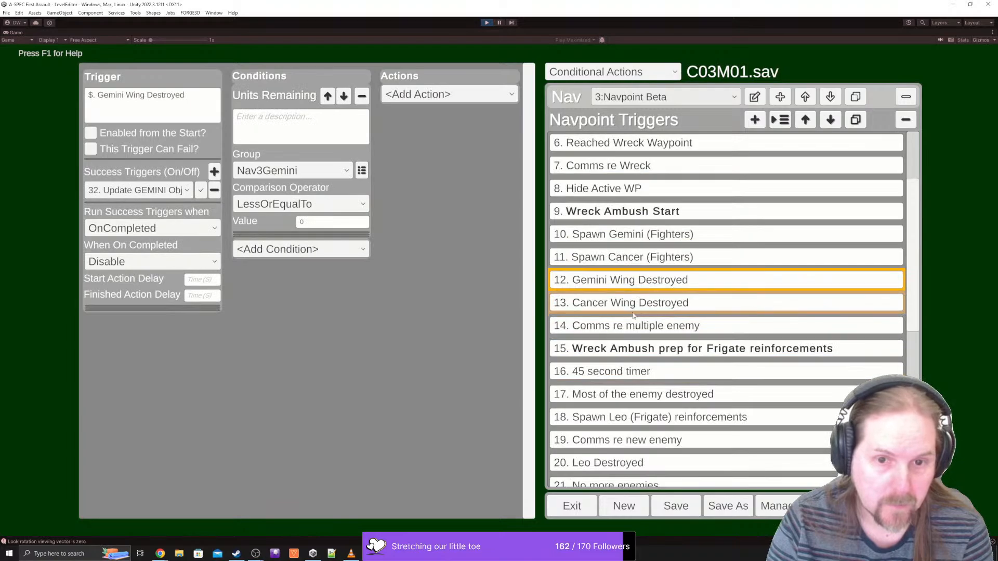
- Examine the Navpoint Beta triggers from "Cancer Wing Destroyed" to "Most of the enemy destroyed" for their conditions and success triggers
click(634, 307)
click(639, 327)
click(642, 348)
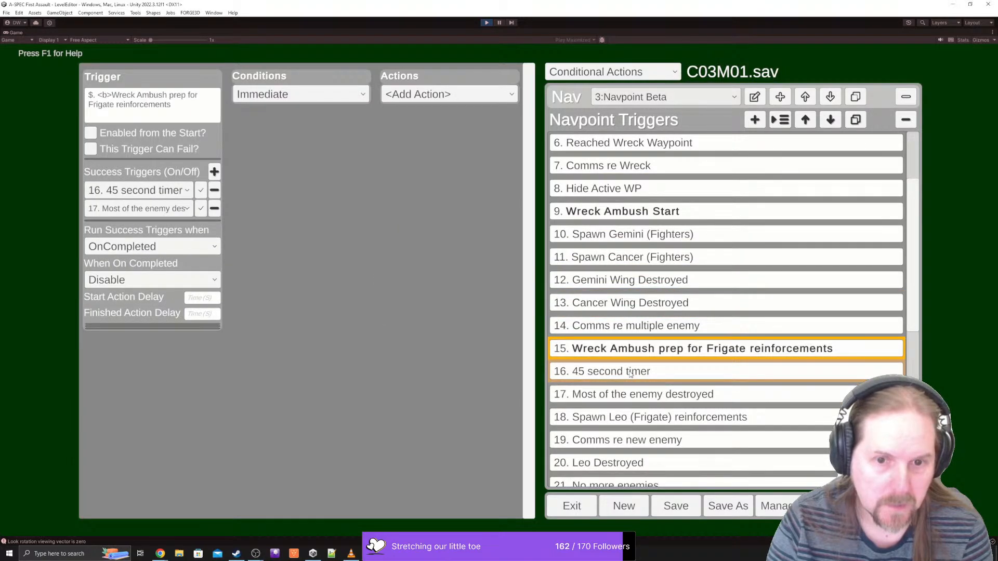
click(632, 371)
click(629, 394)
scroll(626, 325, down, 3)
scroll(626, 325, down, 2)
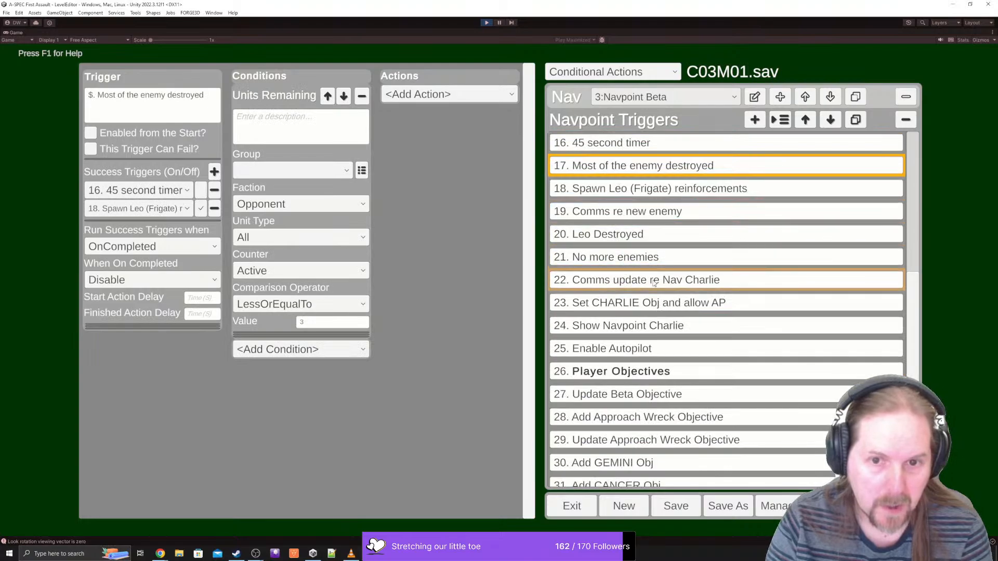
- Review the Navpoint Beta player objective triggers from "Player Objectives" to "Update Approach Wreck Objective"
click(613, 372)
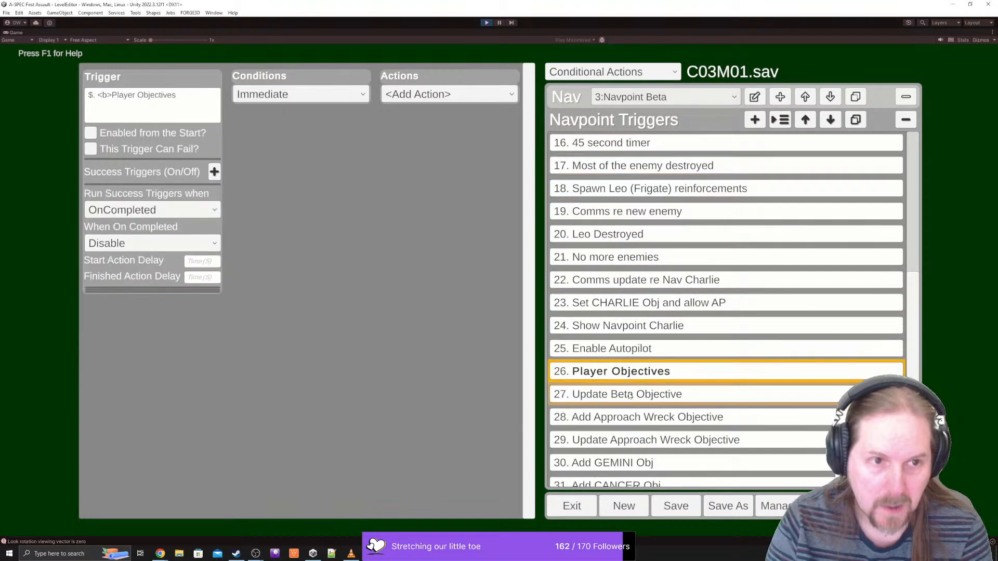
click(629, 393)
scroll(629, 364, down, 2)
scroll(645, 292, down, 1)
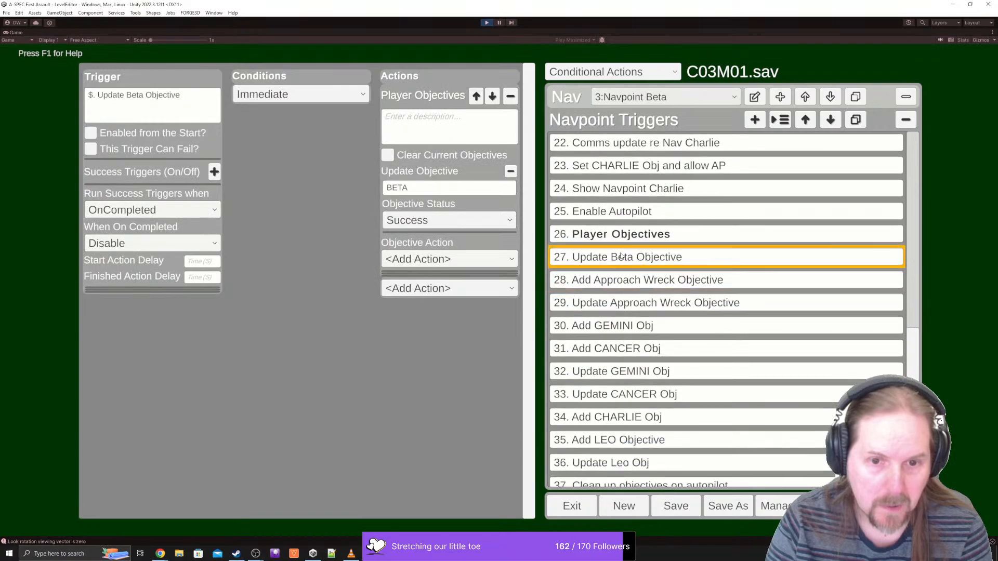
click(619, 280)
click(611, 306)
scroll(611, 309, down, 1)
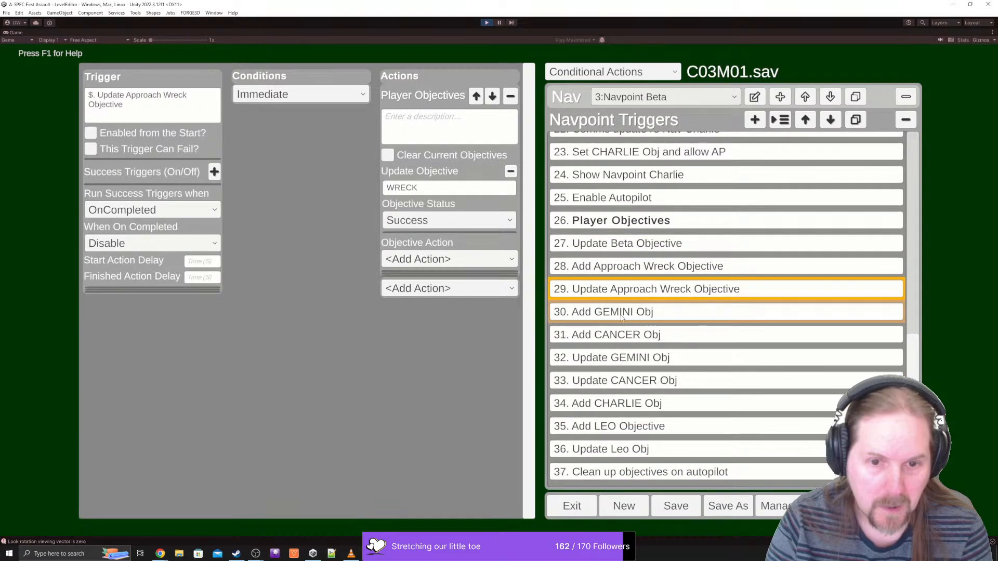
- Switch to Navpoint Charlie and review its triggers from "Show WP 1" through the comms and spawn triggers to "Second Enemy Group Spawn"
click(631, 98)
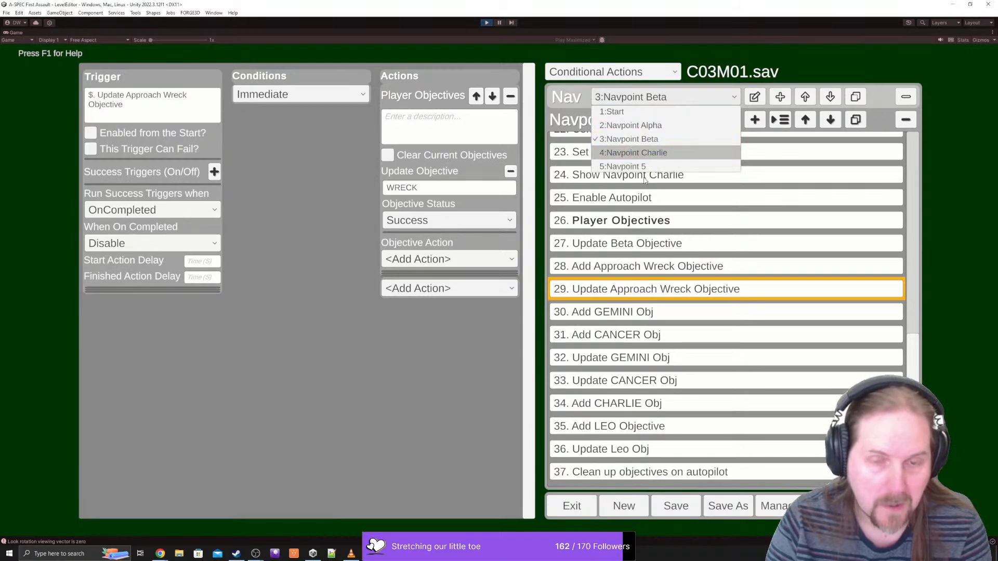
click(633, 152)
scroll(660, 198, up, 10)
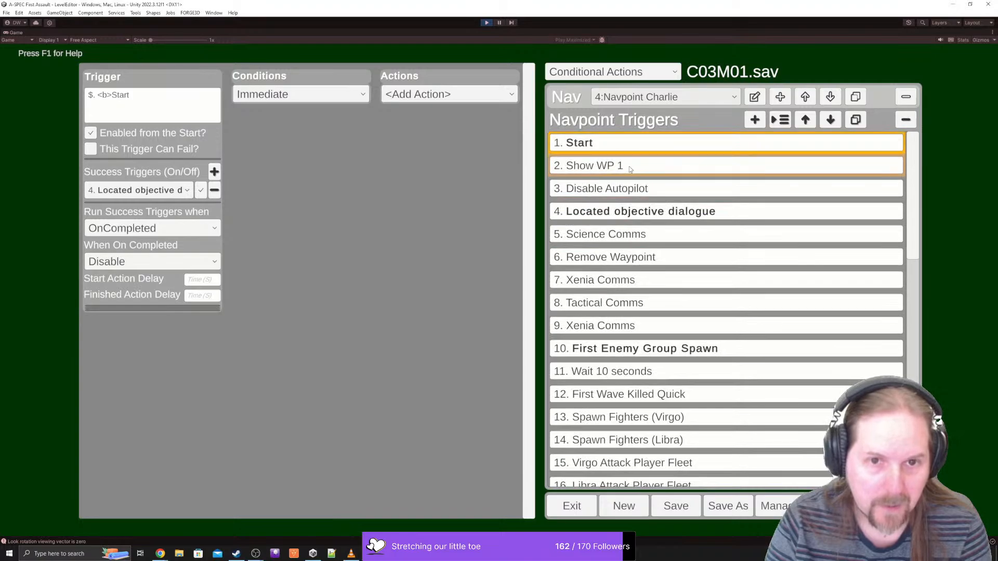
click(629, 166)
click(629, 188)
click(622, 211)
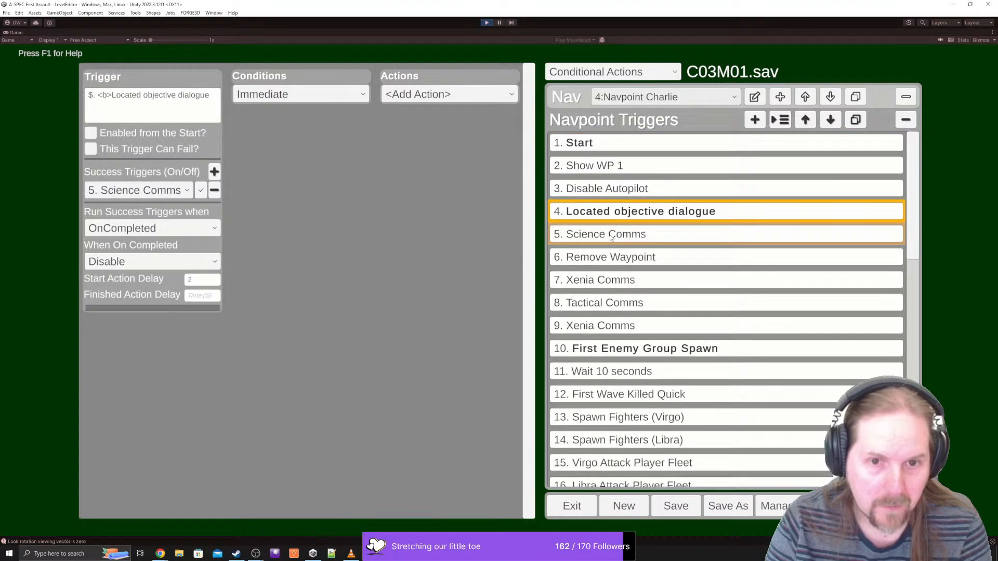
click(617, 349)
click(615, 328)
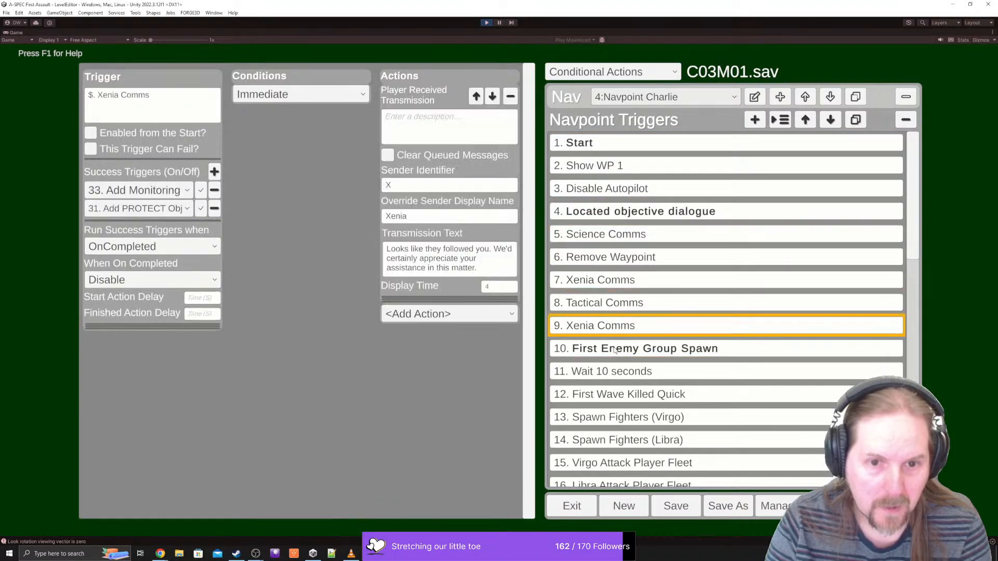
click(614, 371)
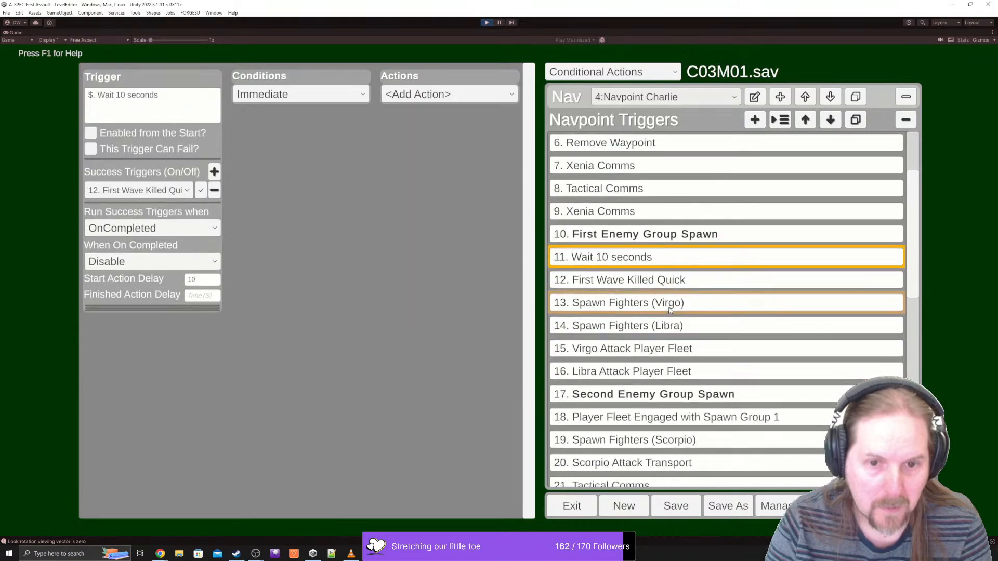
scroll(660, 322, down, 2)
click(645, 350)
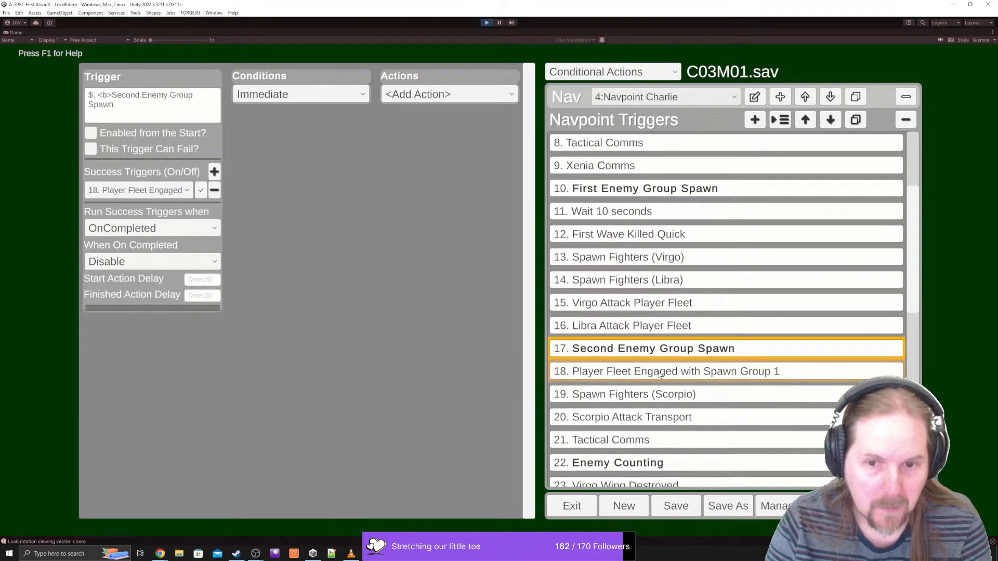
- Examine the chained Nav4Virgo Distance conditions and their AND/OR operators in the "Player Fleet Engaged with Spawn Group 1" trigger
click(660, 372)
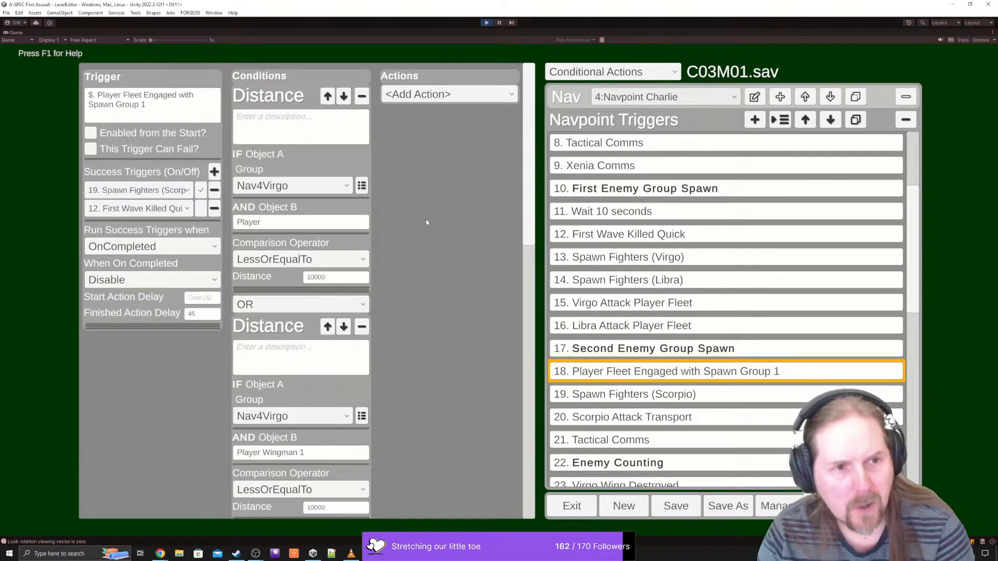
scroll(427, 222, down, 5)
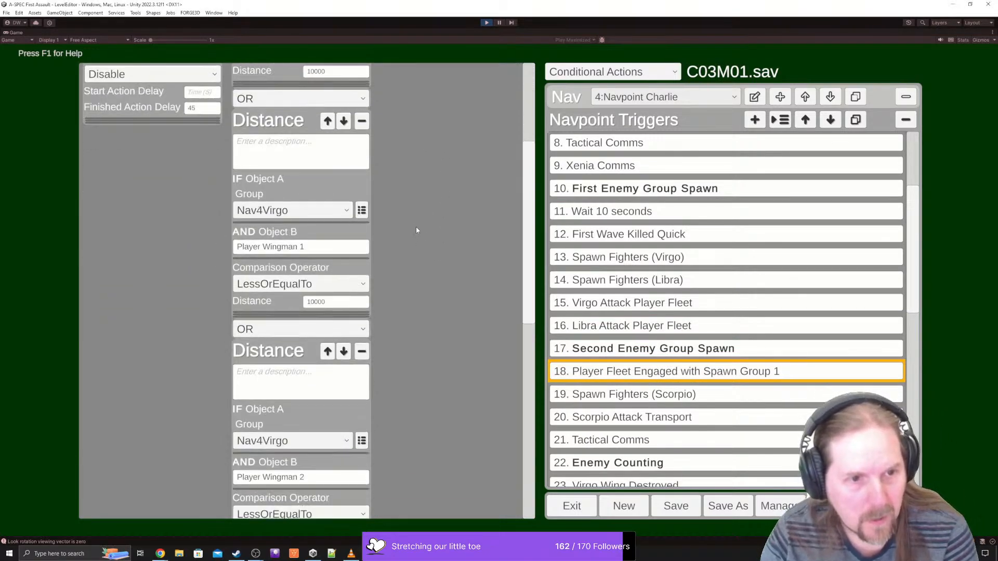
scroll(416, 230, down, 3)
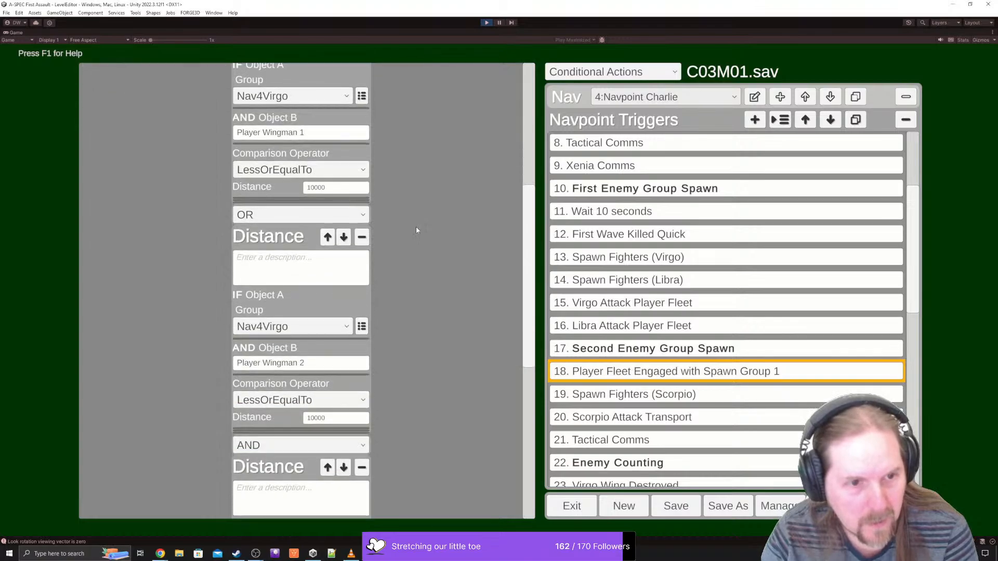
scroll(418, 230, down, 2)
scroll(421, 231, down, 2)
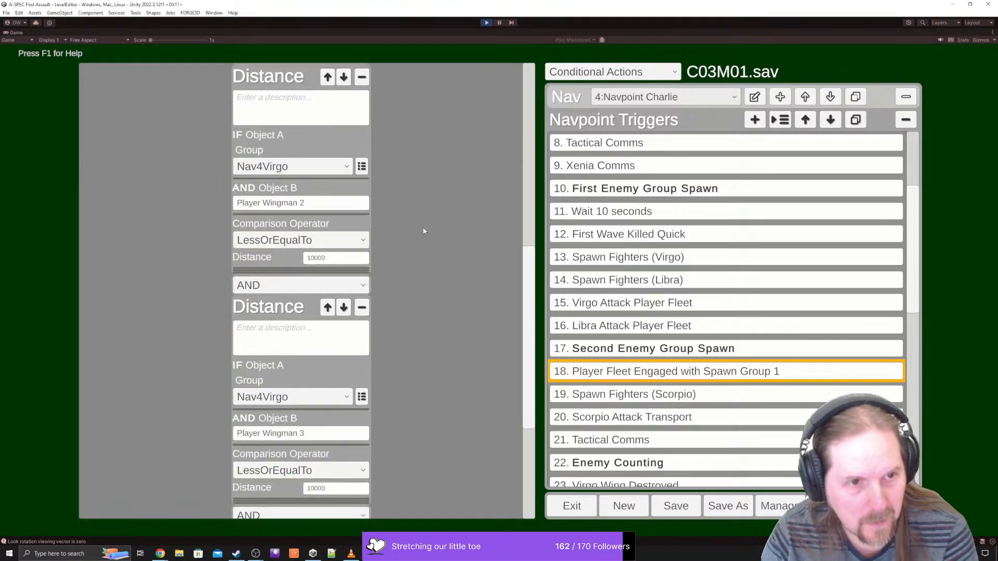
scroll(421, 232, down, 2)
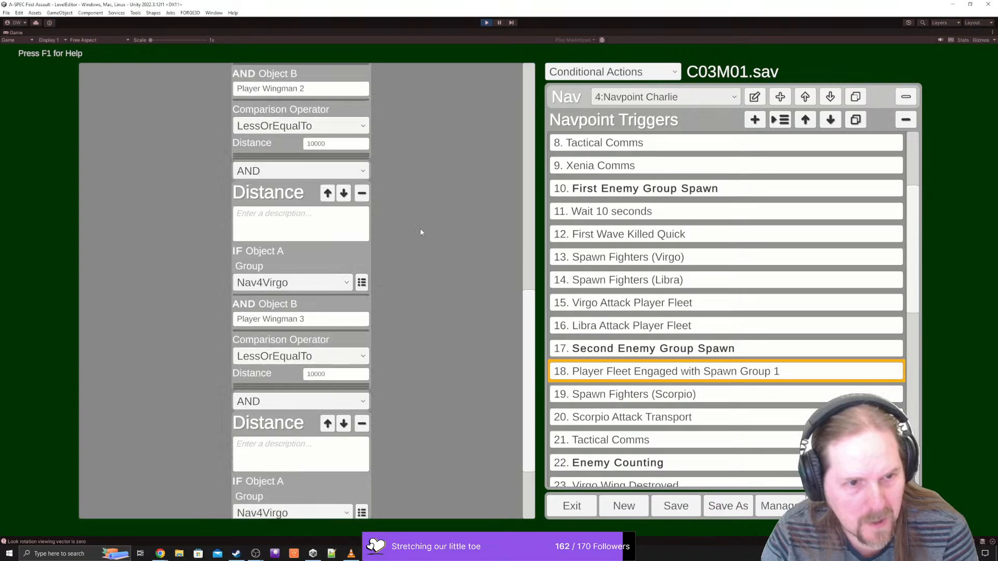
scroll(420, 231, down, 3)
scroll(423, 235, up, 2)
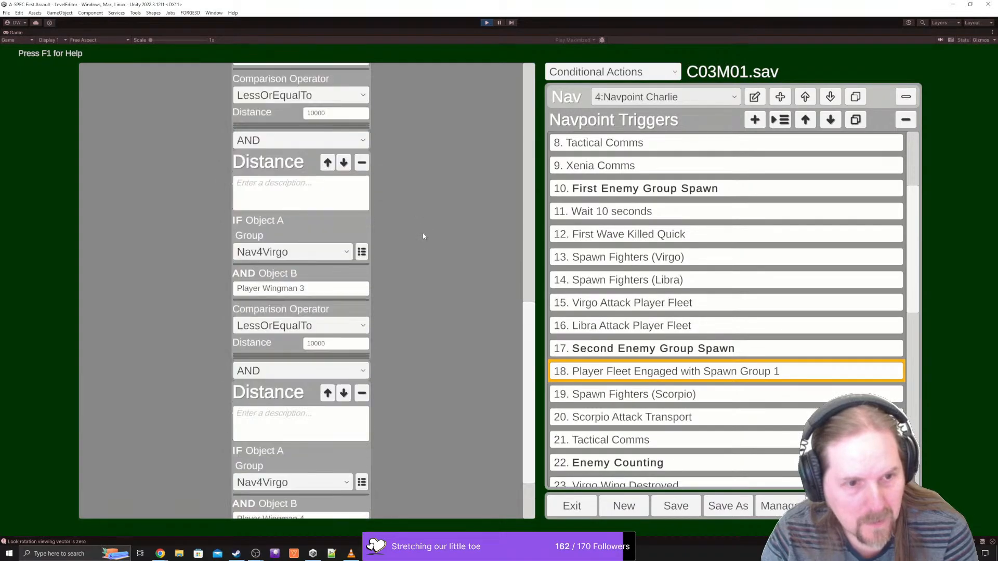
scroll(424, 237, up, 8)
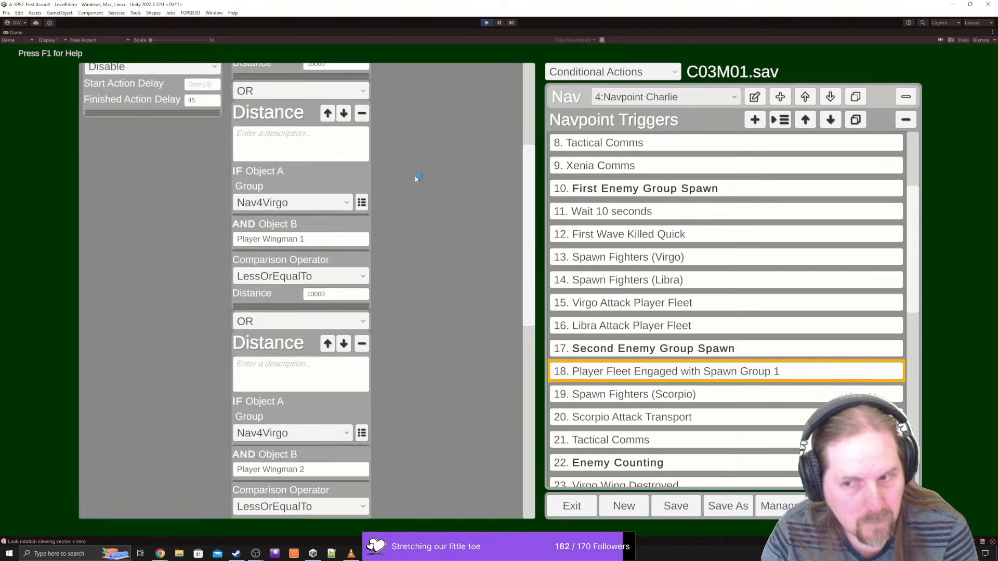
scroll(418, 182, down, 5)
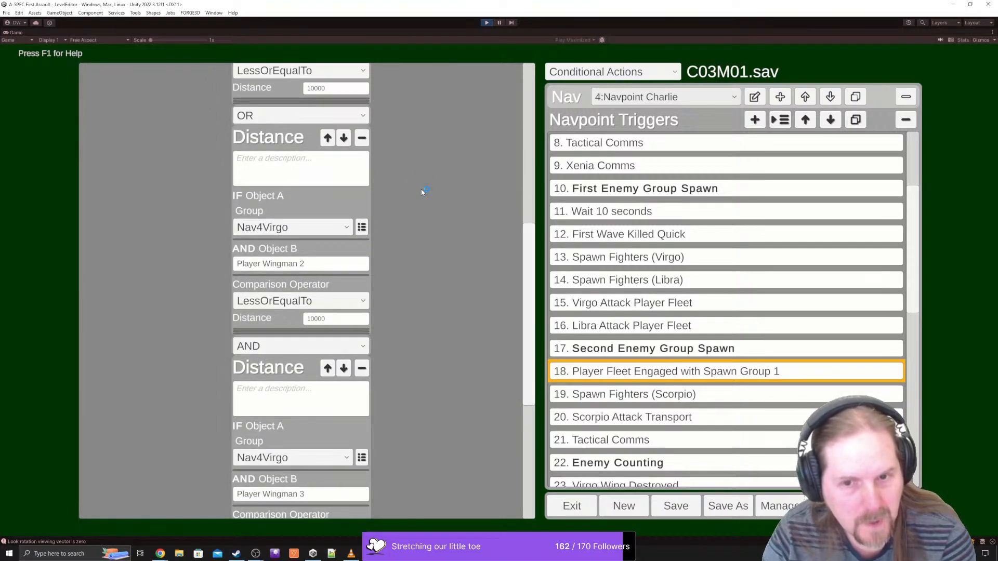
scroll(422, 195, up, 8)
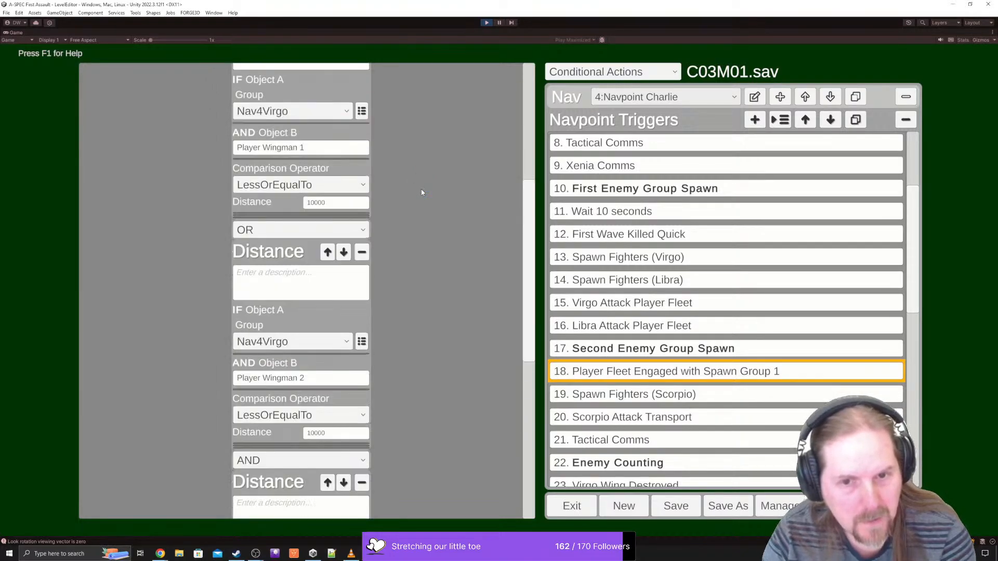
scroll(424, 199, up, 3)
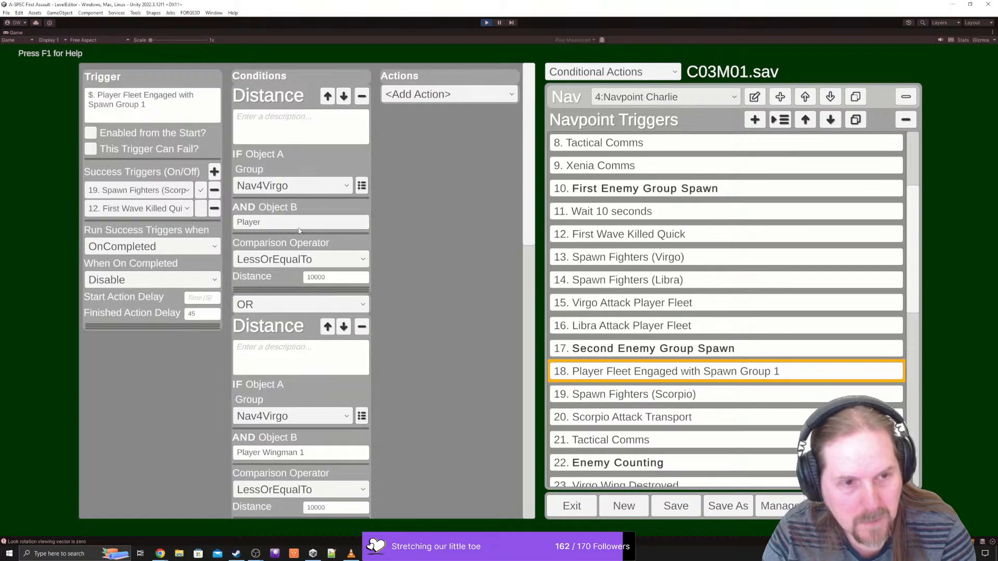
scroll(413, 234, down, 2)
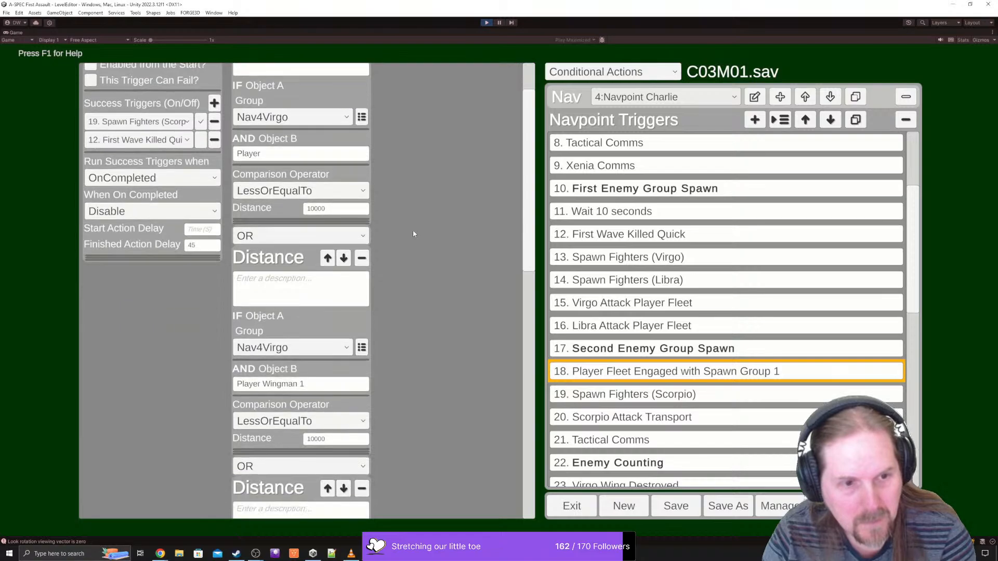
scroll(413, 234, down, 6)
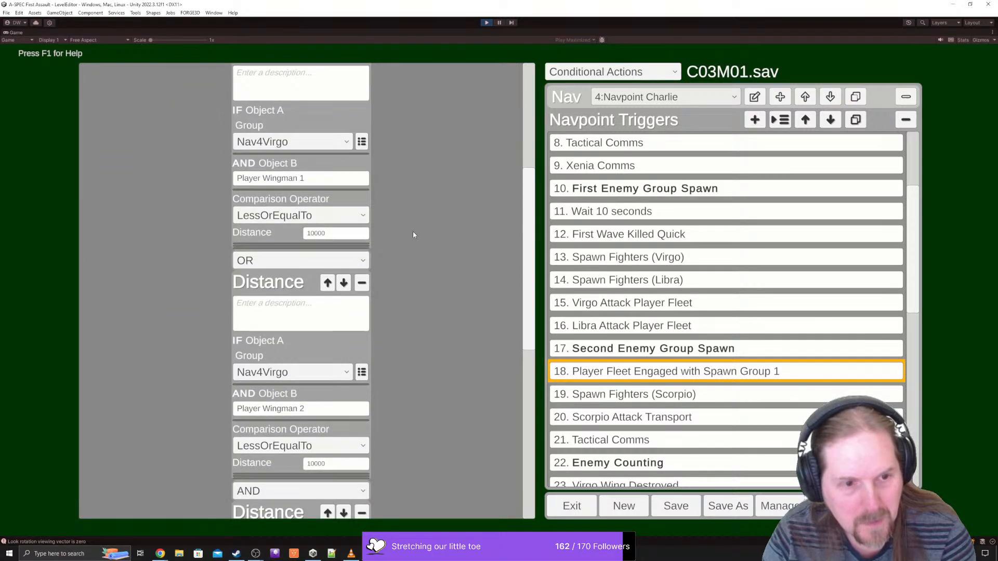
scroll(412, 235, down, 4)
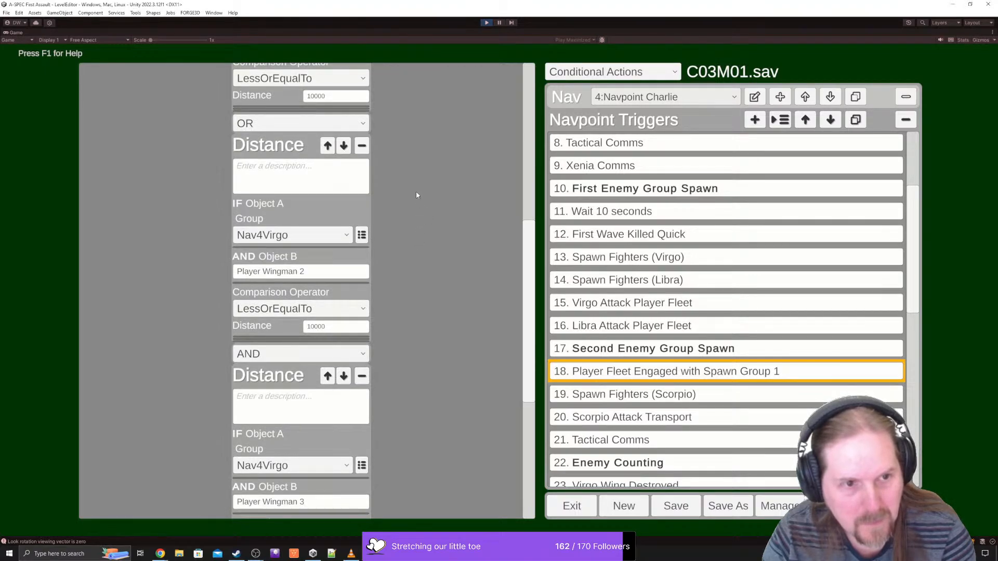
scroll(411, 190, down, 3)
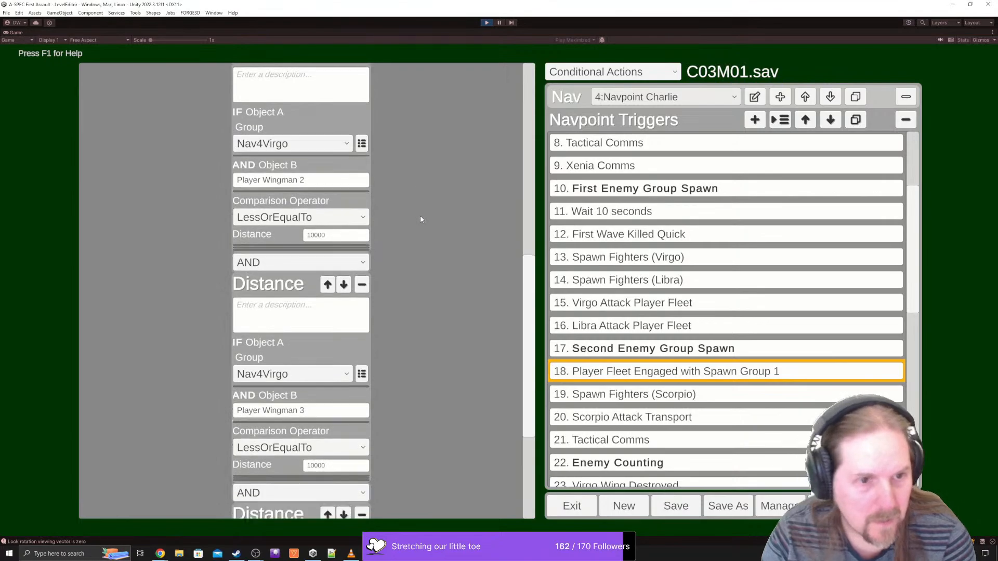
- Set the operators joining the Player Wingman 3 and Player Wingman 4 Distance conditions to OR
scroll(421, 217, down, 1)
click(256, 239)
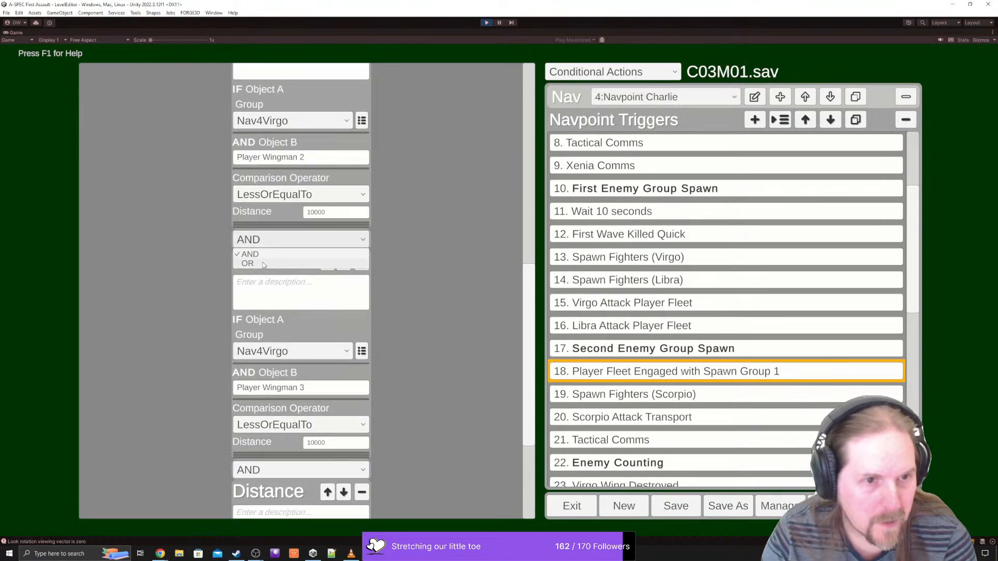
click(248, 263)
scroll(401, 345, down, 4)
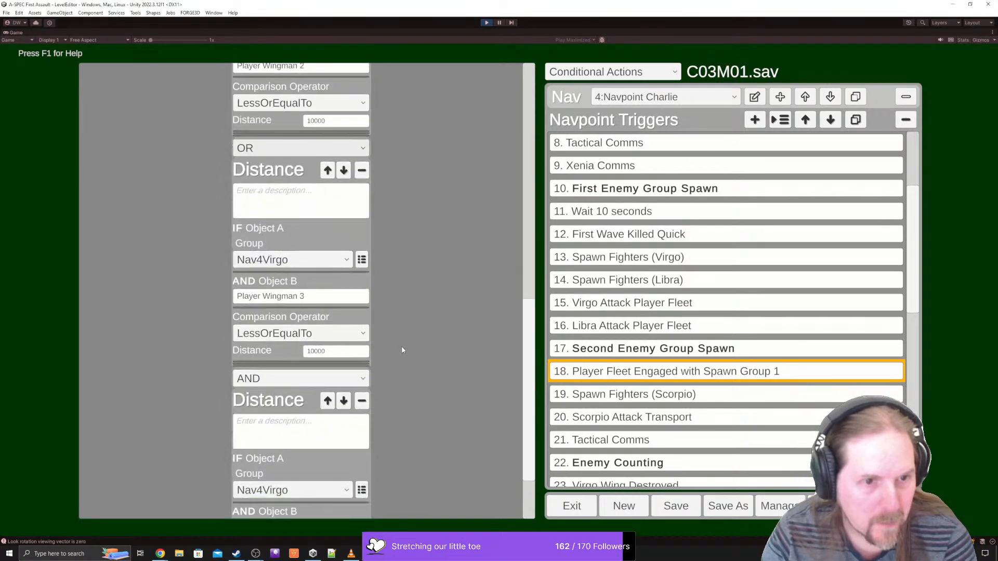
click(307, 384)
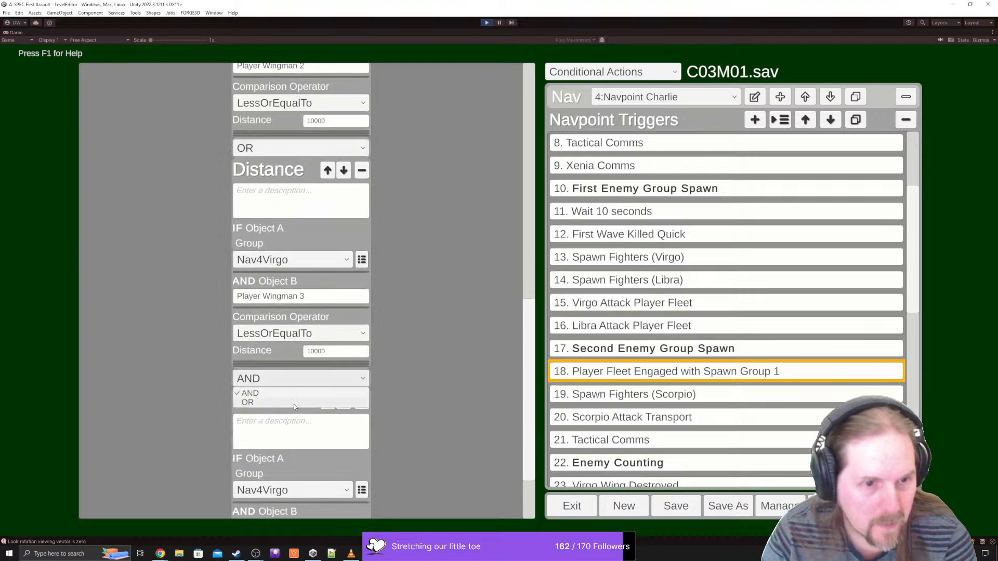
click(294, 402)
scroll(463, 376, down, 4)
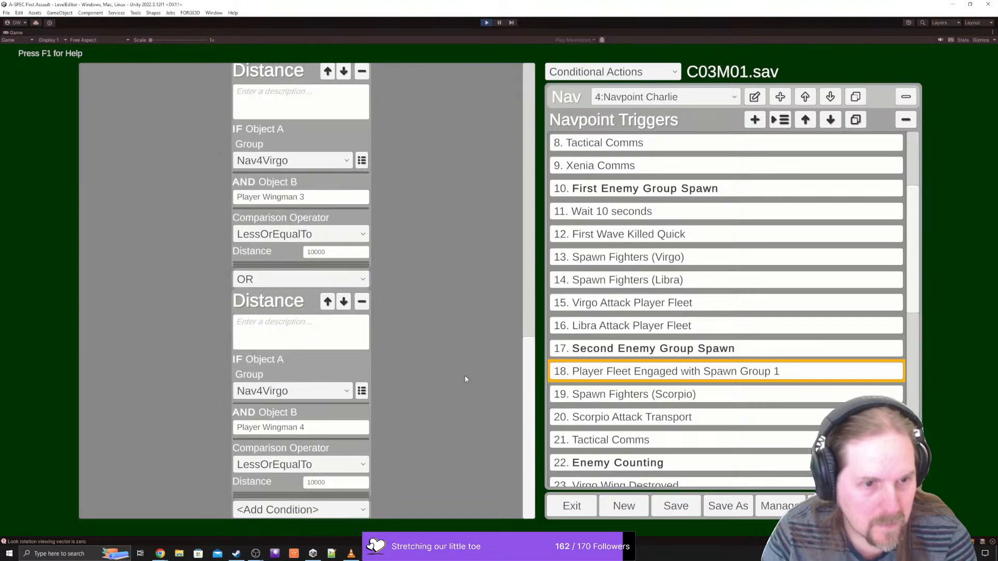
- Recheck the full chain of Distance conditions from Player to Player Wingman 4 and save the C03M01 mission
scroll(465, 374, up, 18)
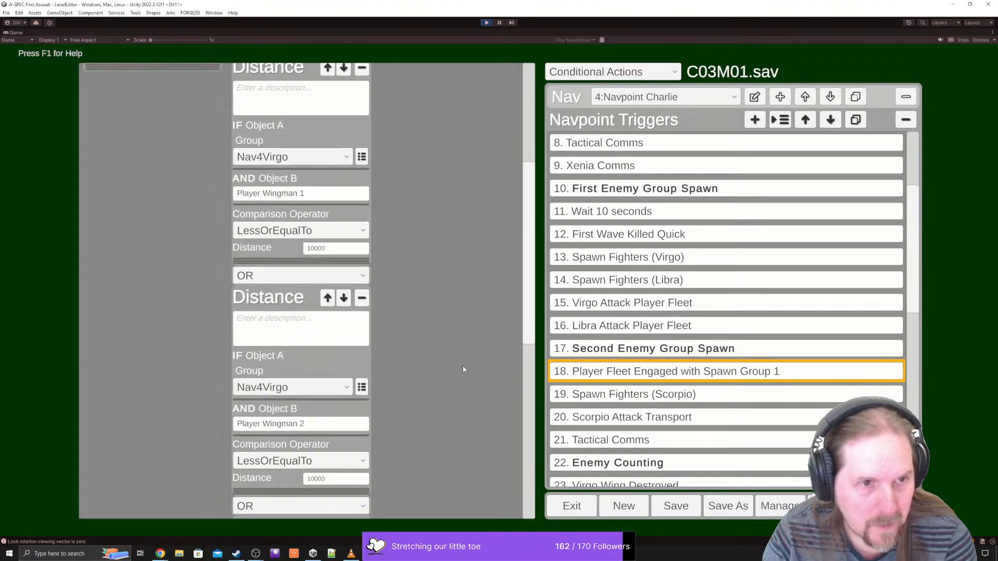
scroll(463, 366, up, 10)
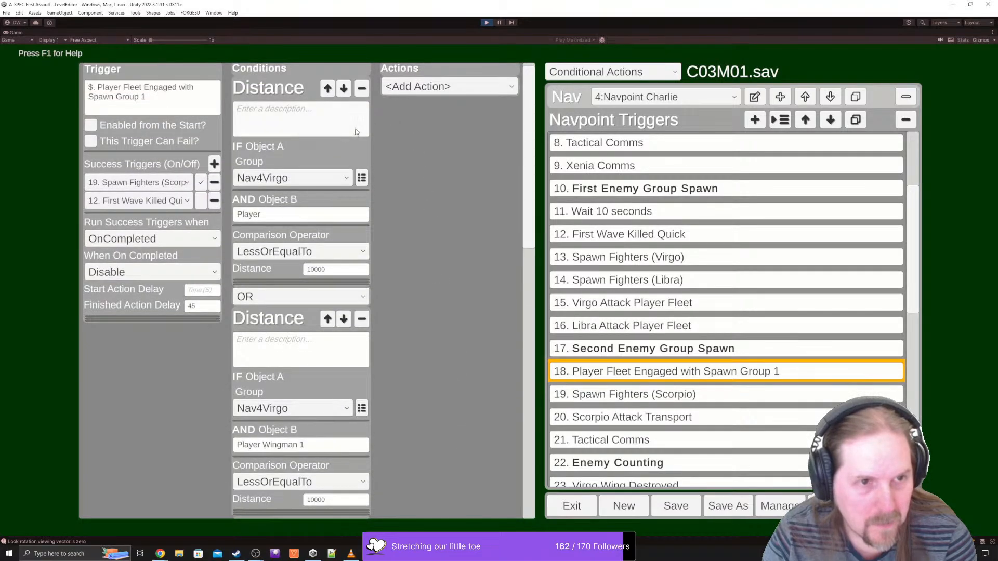
scroll(453, 274, down, 4)
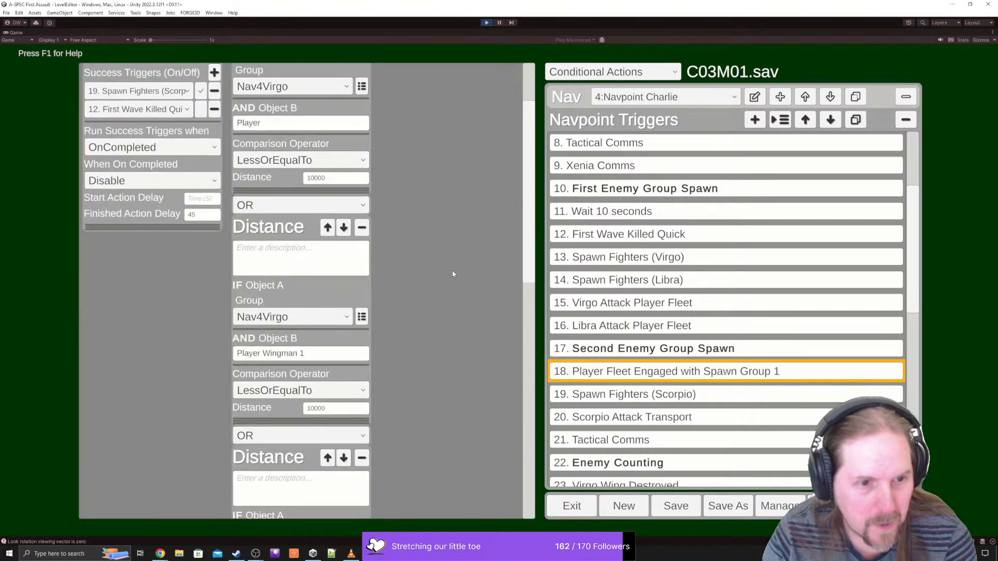
scroll(447, 274, down, 17)
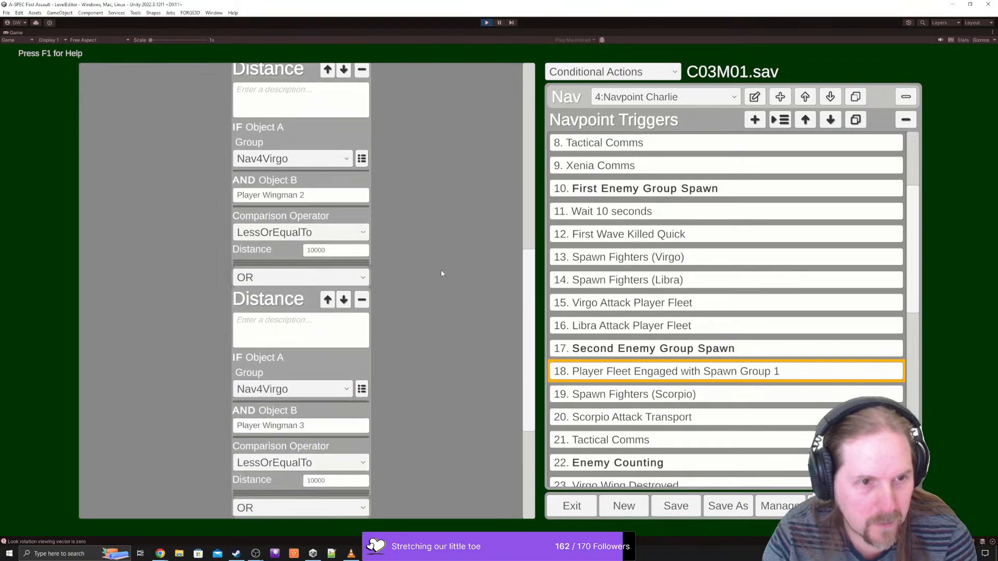
scroll(442, 274, down, 10)
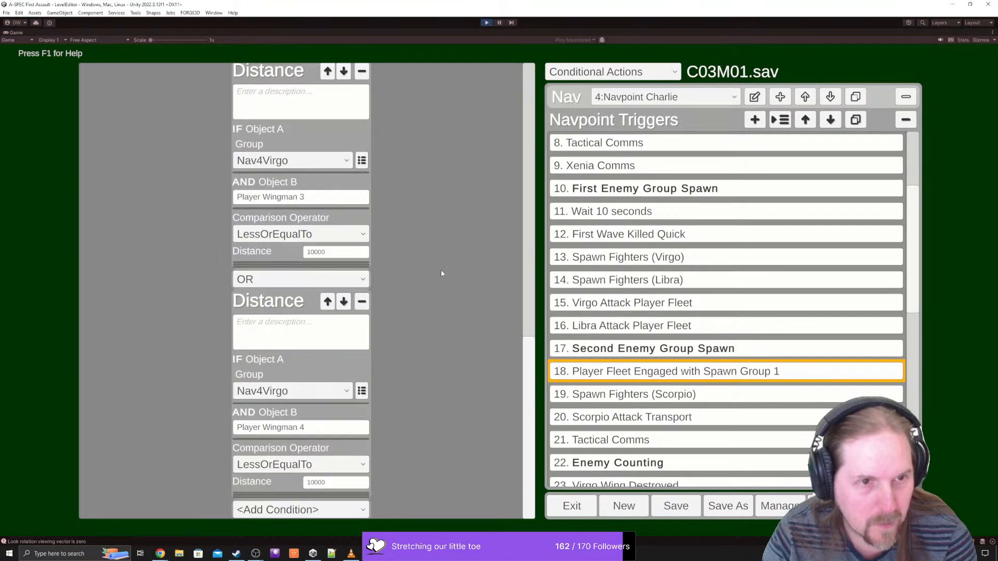
click(677, 509)
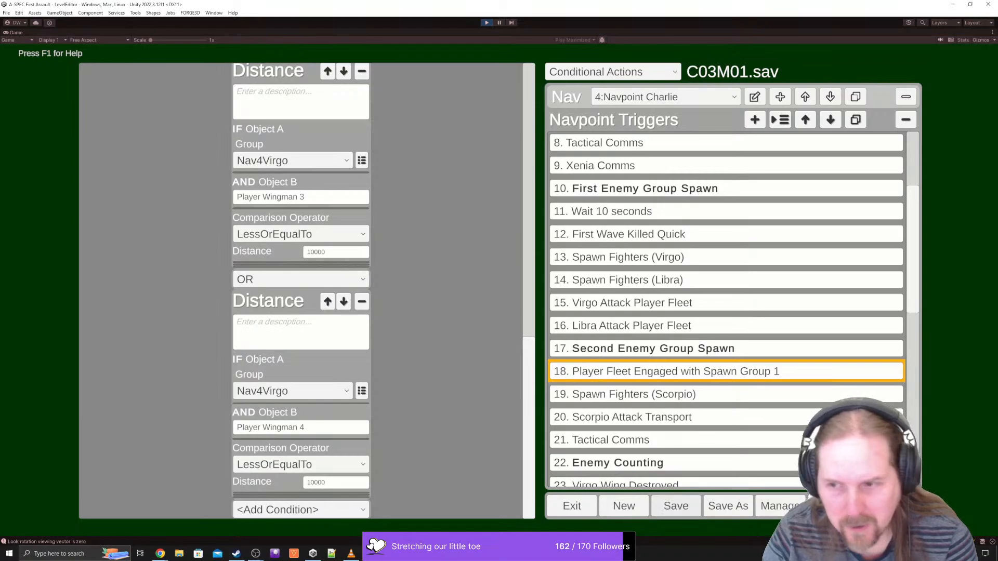
- Load the custom mission C03M03.sav
click(832, 506)
drag(650, 237, 665, 397)
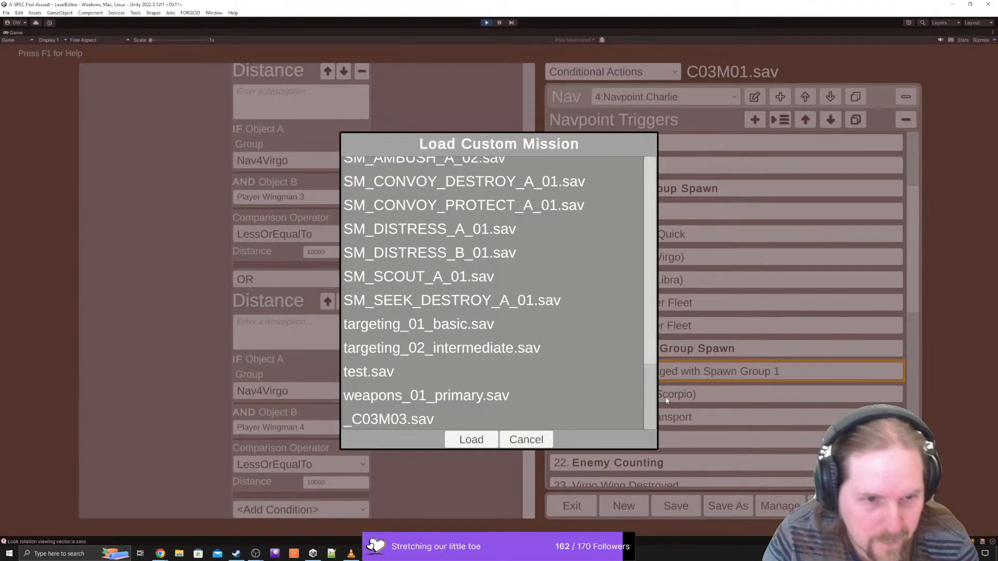
scroll(516, 291, up, 10)
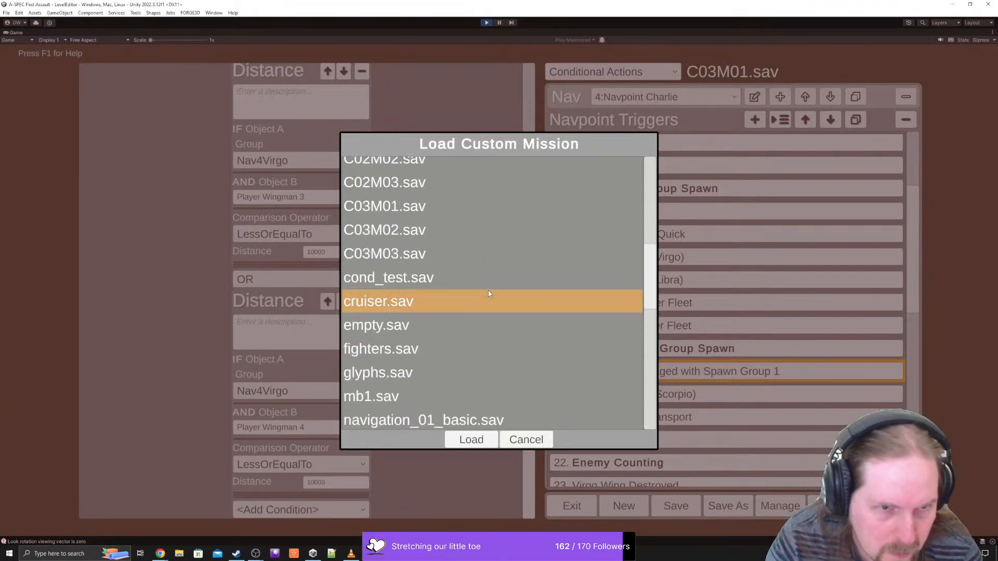
scroll(488, 294, up, 1)
click(457, 280)
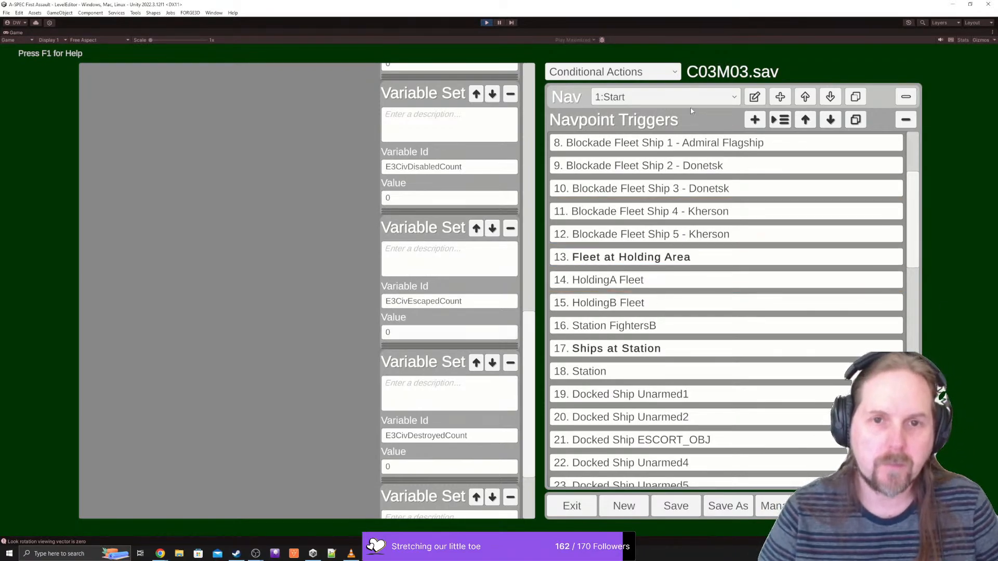
- In AWACS POI's JAMMER ESCAPED trigger, set the Player distance comparison to LessOrEqualTo and delete the Player Wingman 1 Distance condition
click(656, 98)
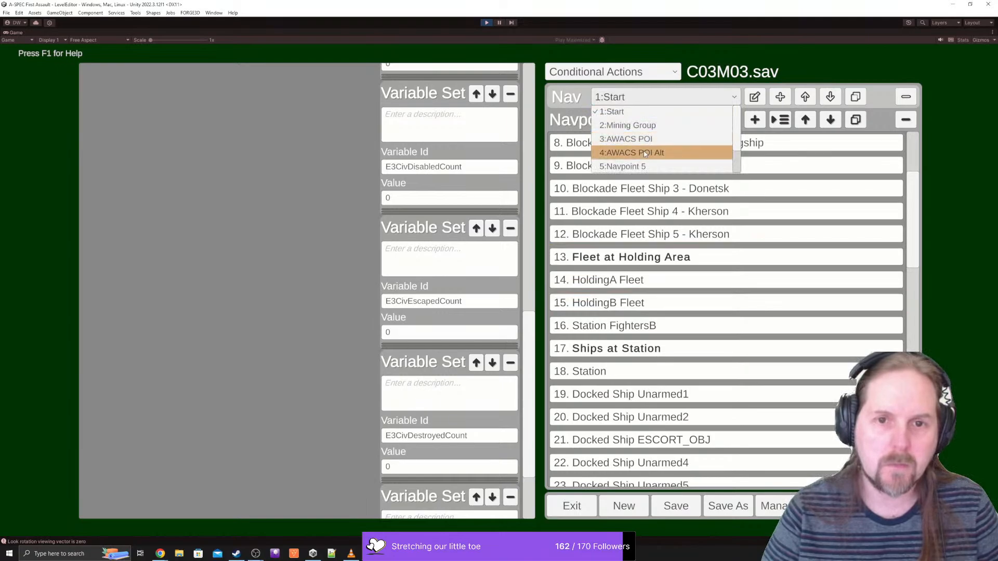
key(Return)
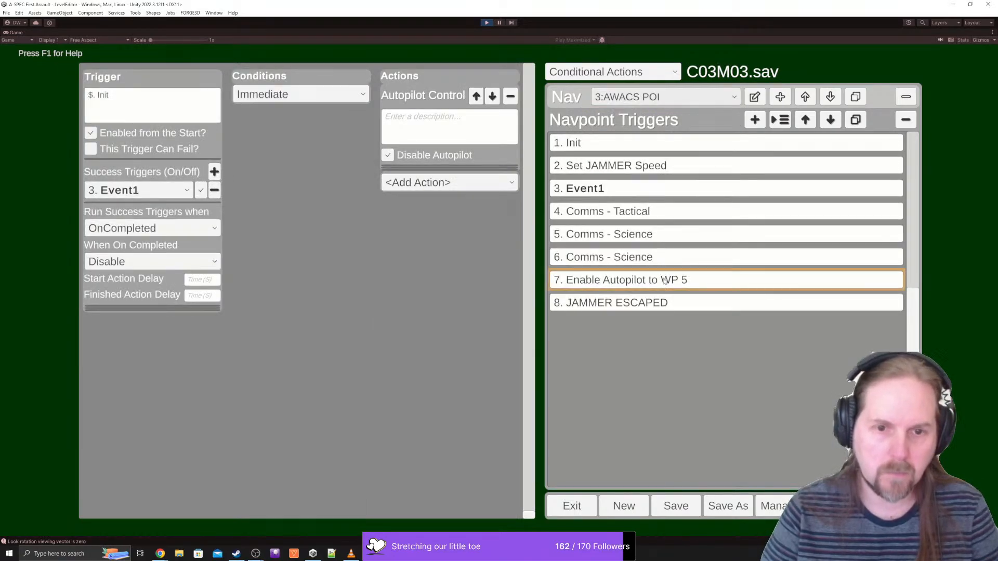
click(627, 305)
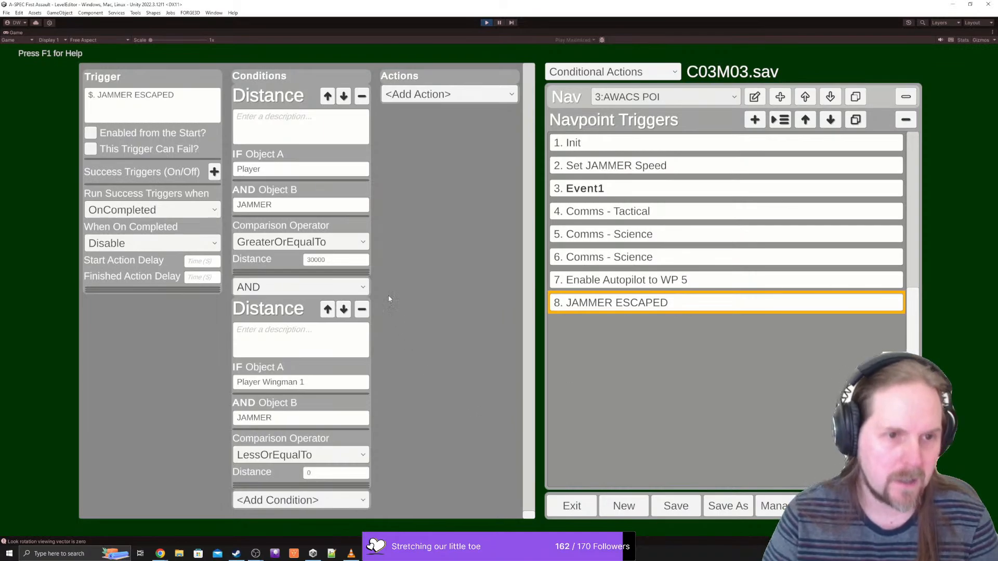
click(306, 244)
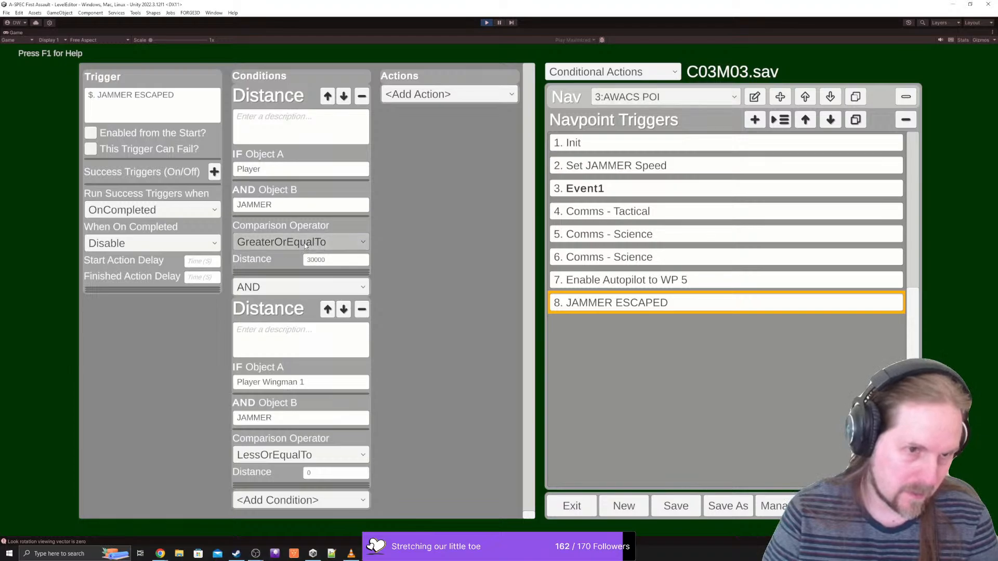
click(281, 257)
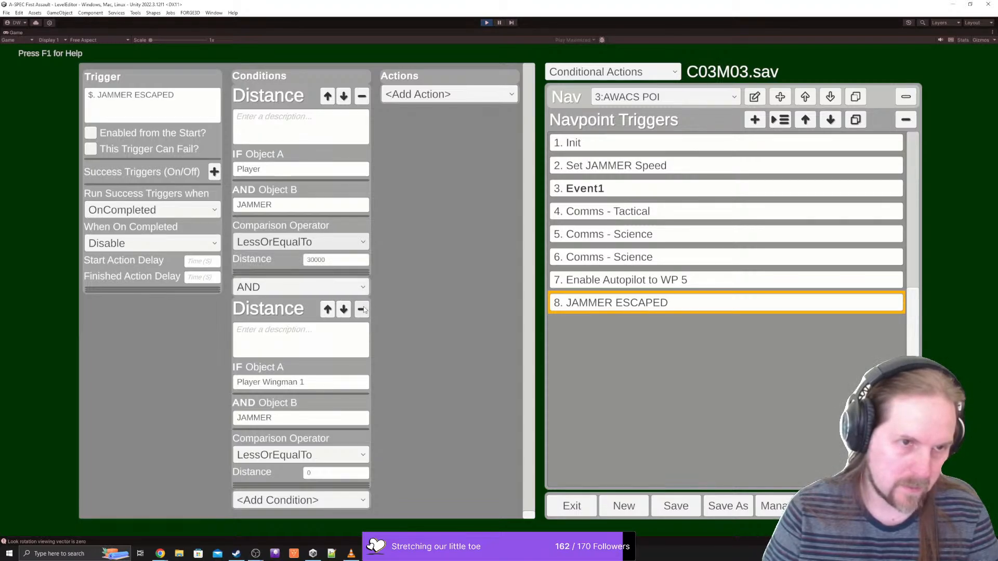
click(361, 309)
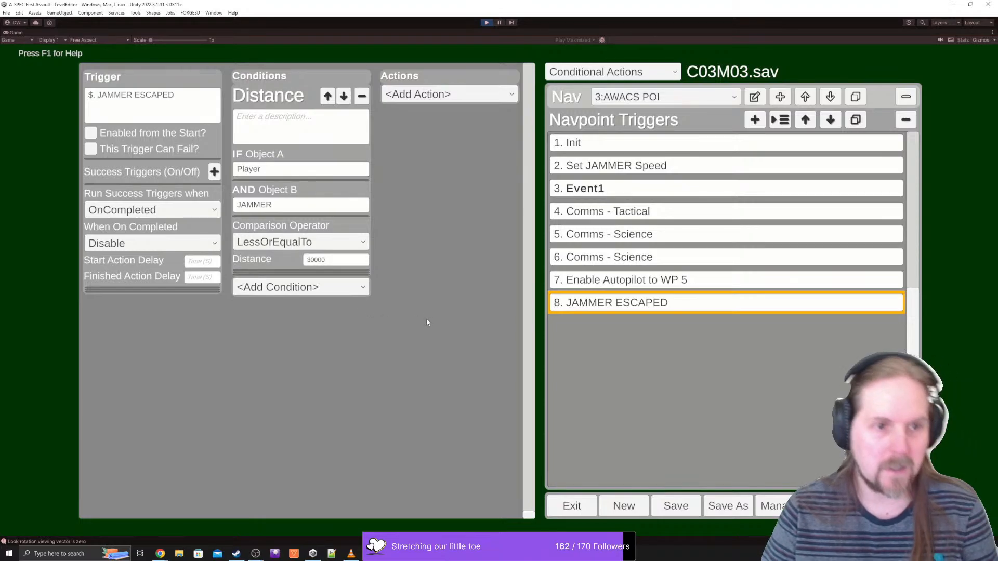
- Rename the JAMMER ESCAPED trigger to "PLAYER - JAMMER DIST", keeping its "$." numbering prefix
click(182, 105)
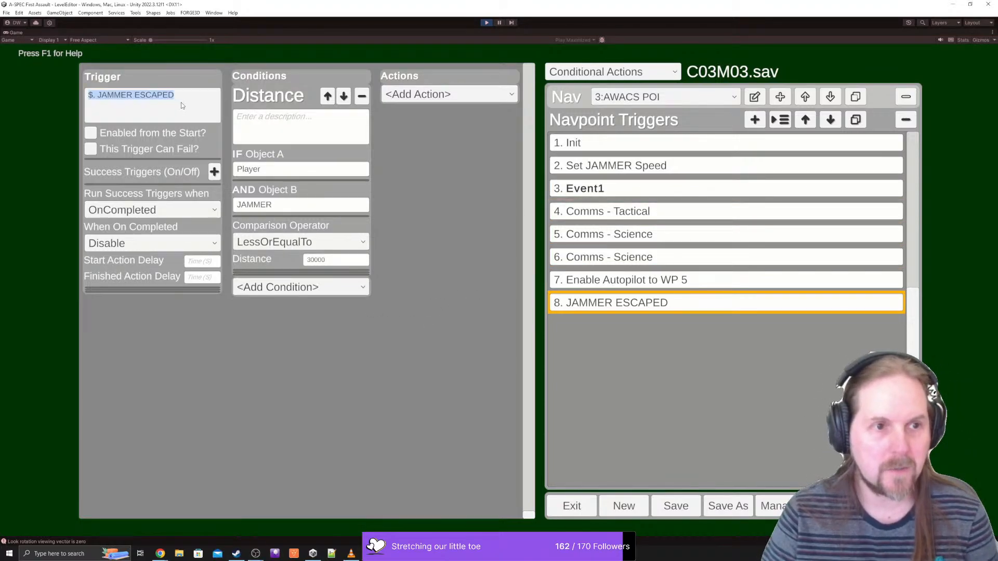
click(184, 106)
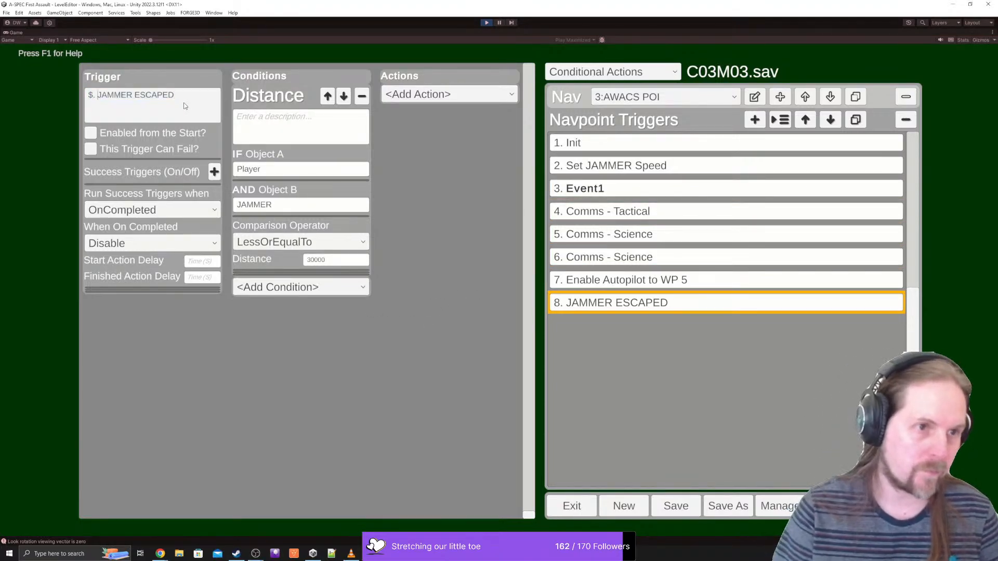
text(PLAYER -)
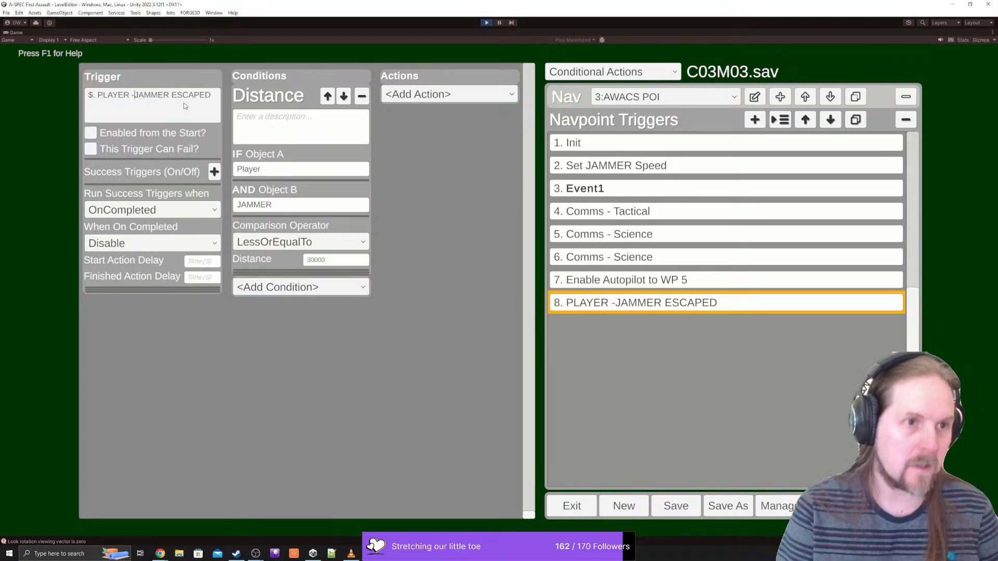
double_click(183, 106)
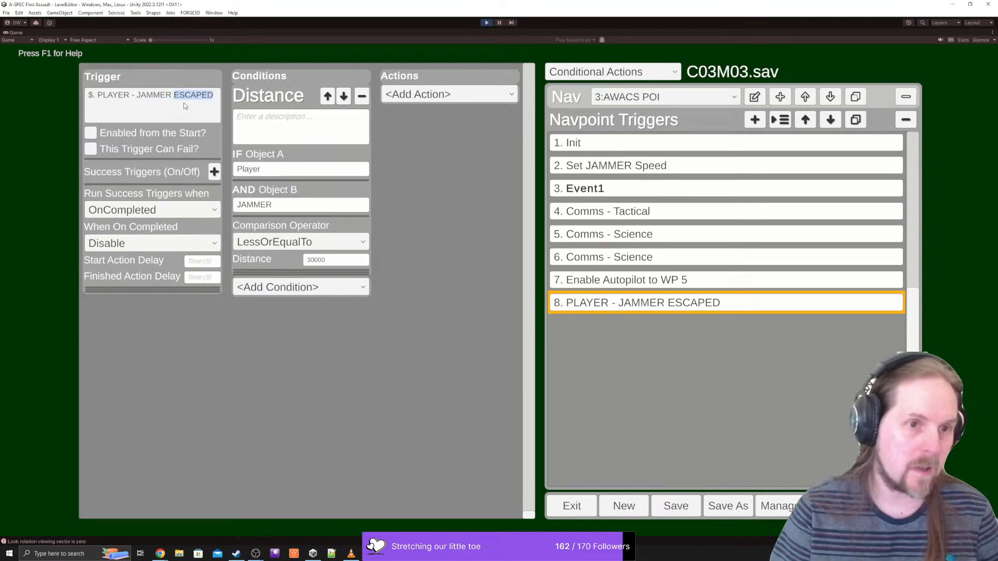
text(DIST)
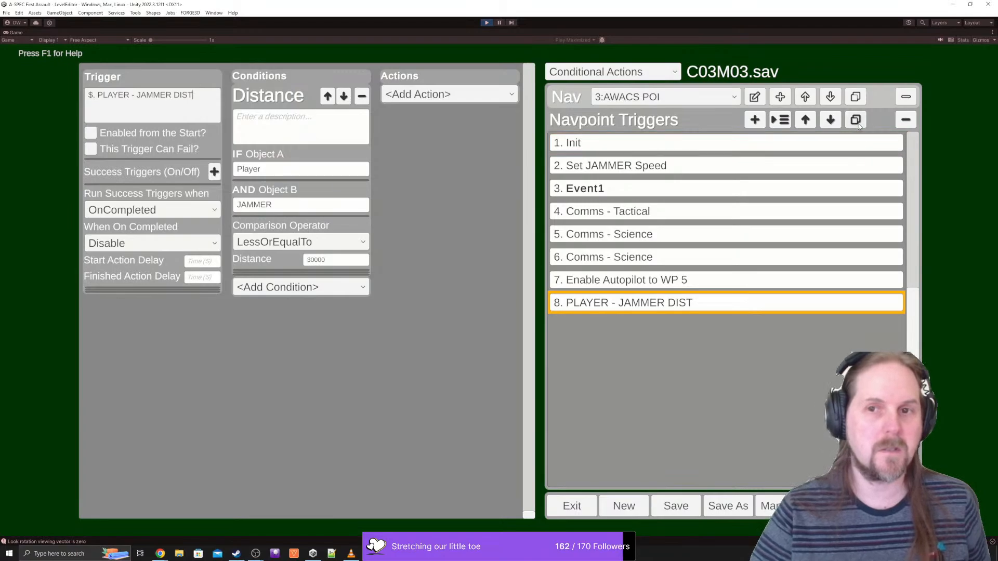
- Add a new navpoint trigger to AWACS POI and name it "$. REMOVE COUNT"
click(755, 120)
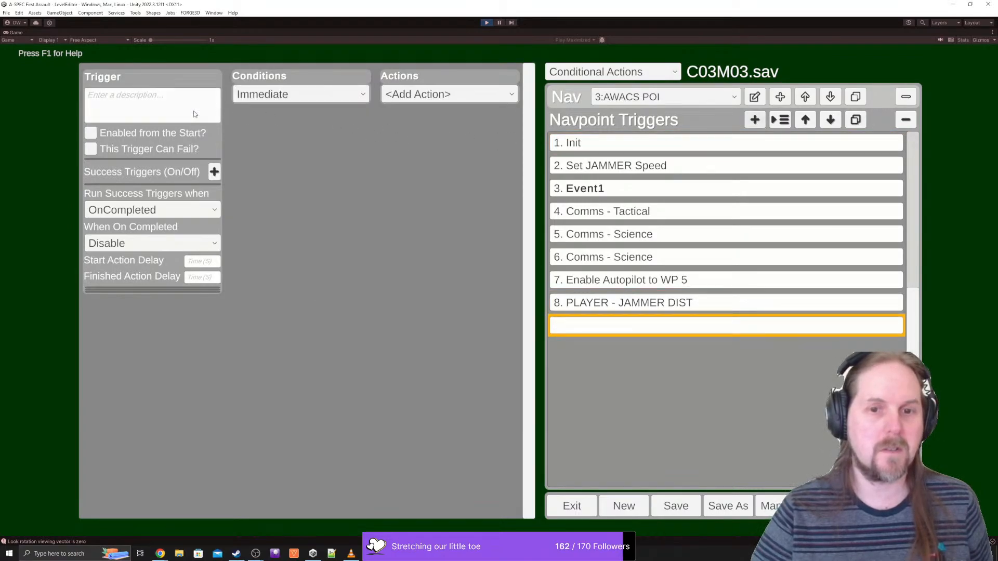
text($)
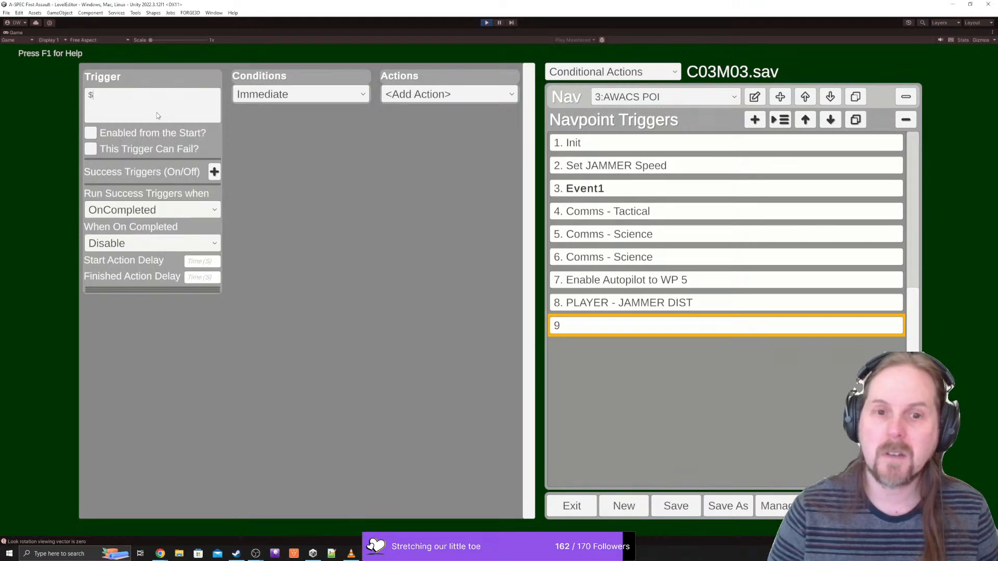
key(BackSpace)
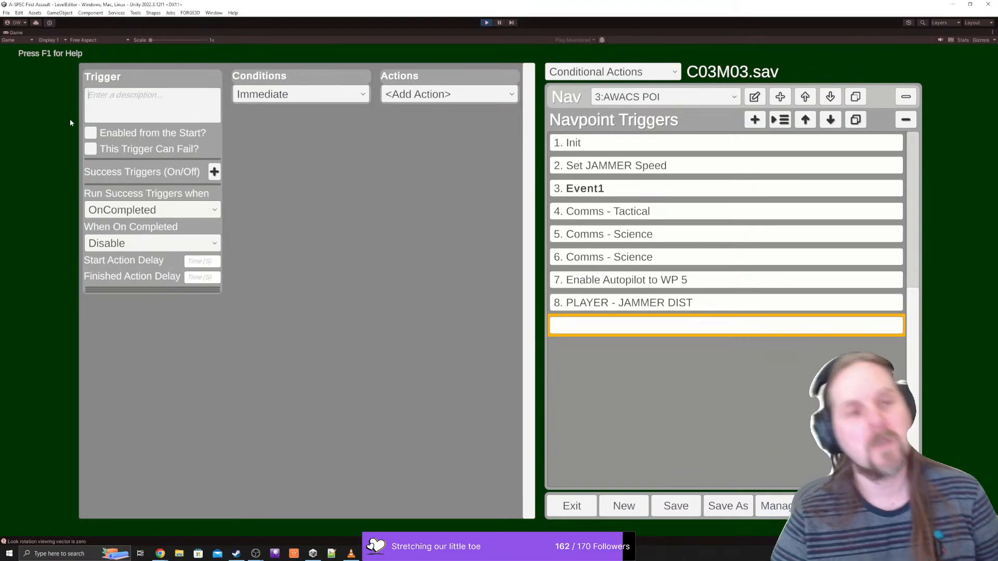
text($)
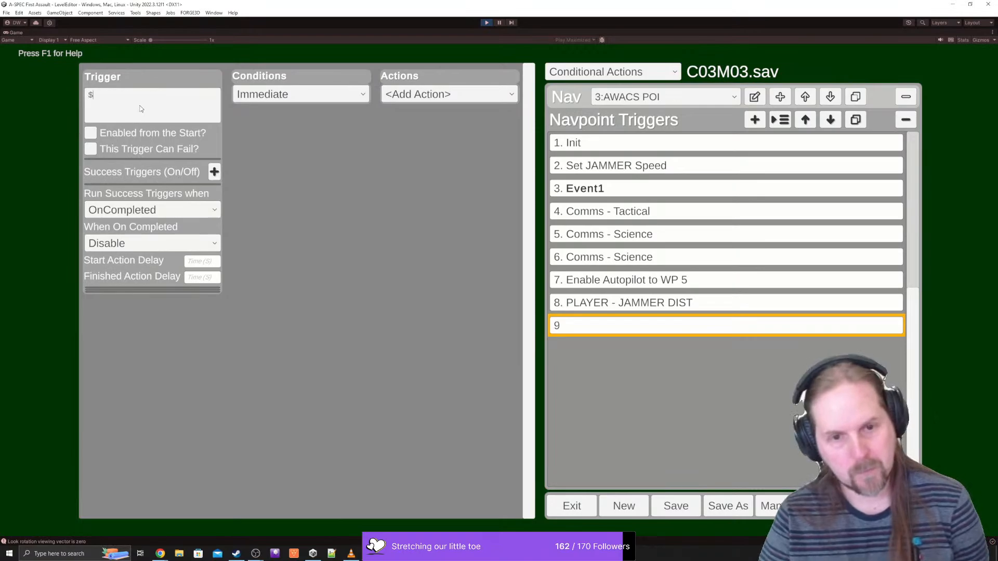
text(. RE)
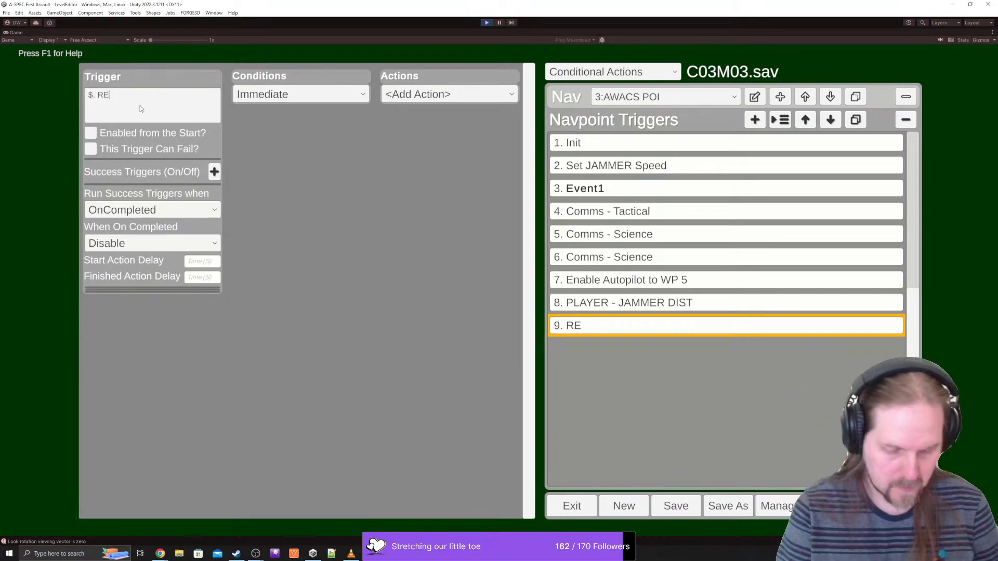
text(MOVE COUNT)
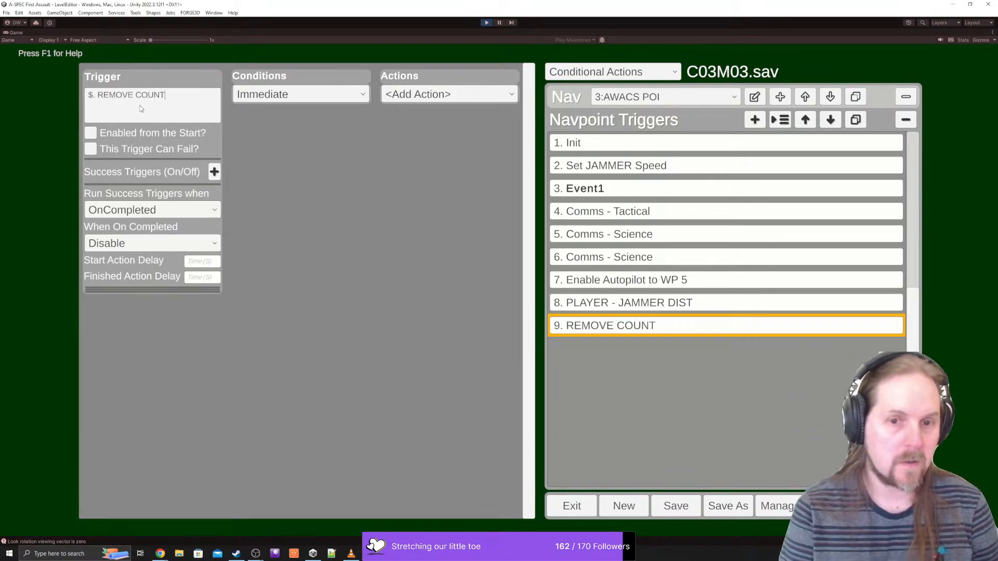
- Append "- ADD COUNT" to the name of the PLAYER - JAMMER DIST trigger
click(636, 301)
click(203, 102)
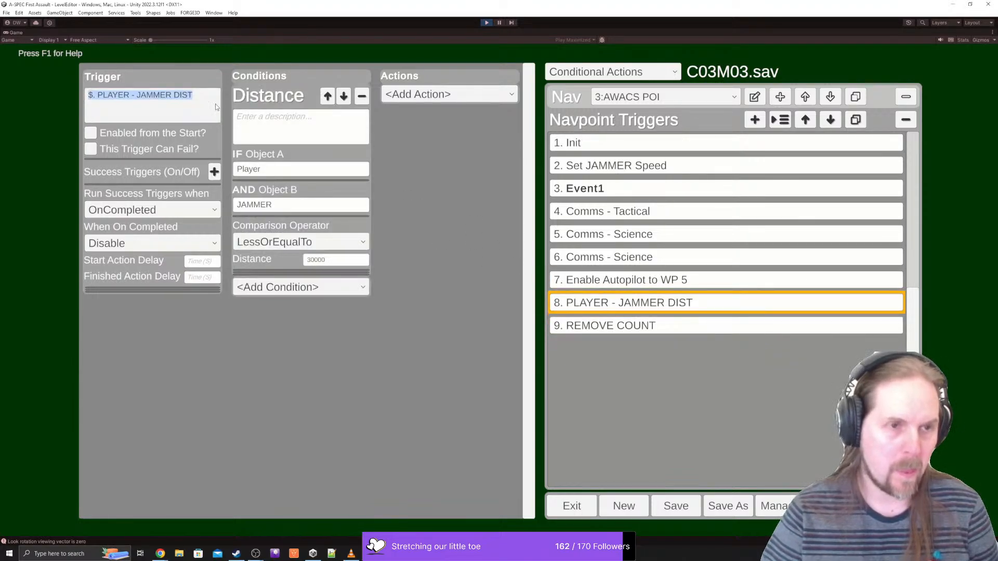
click(202, 102)
text(- A)
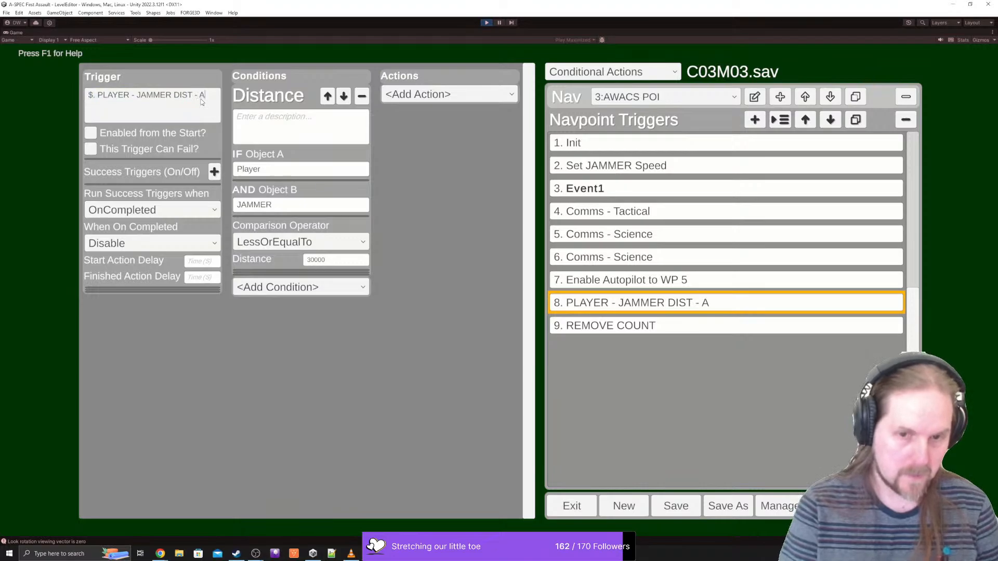
text(DD COUNT)
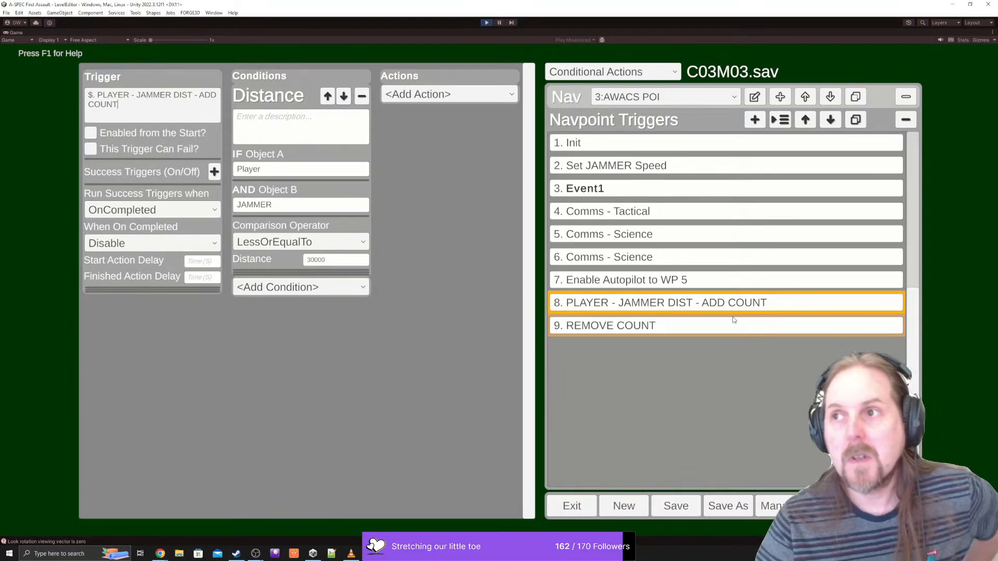
- Remove the "- ADD COUNT" suffix from the PLAYER - JAMMER DIST trigger's name
click(769, 301)
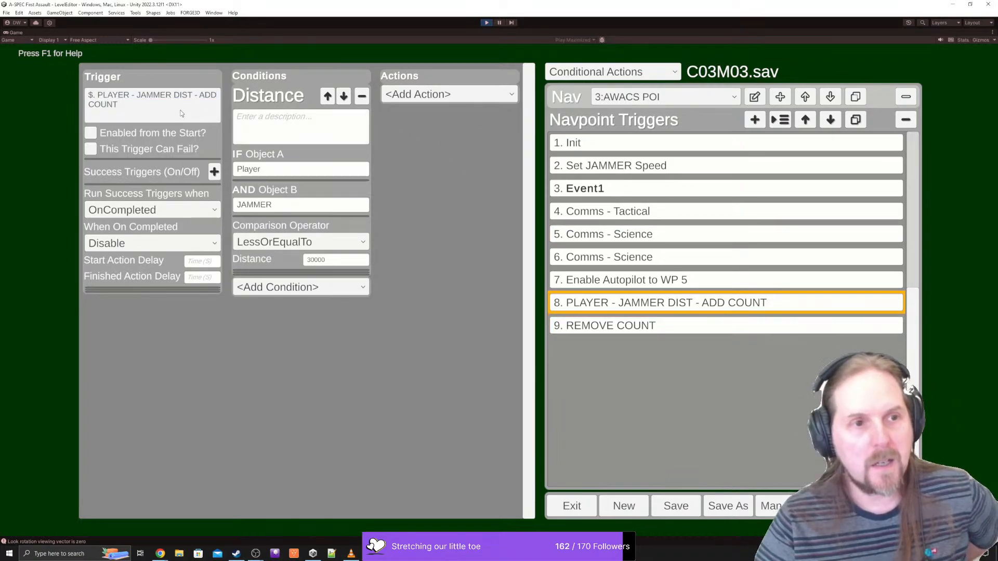
click(161, 110)
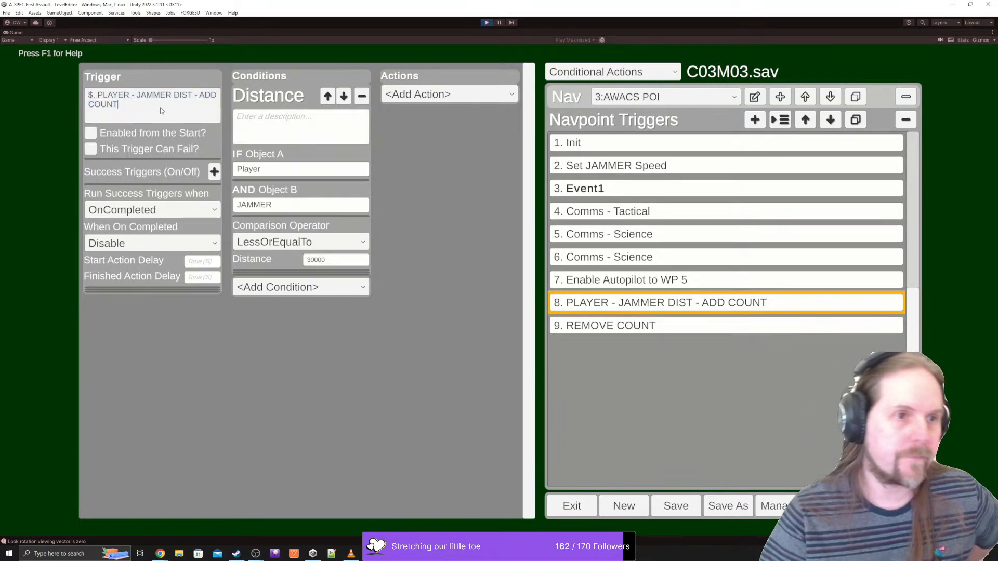
key(shift+Left)
key(shift+Left)
key(shift+Left)
key(shift+Left)
key(shift+Left)
key(shift+Left)
key(shift+Left)
key(shift+Left)
key(shift+Left)
key(shift+Left)
key(shift+Left)
key(shift+Left)
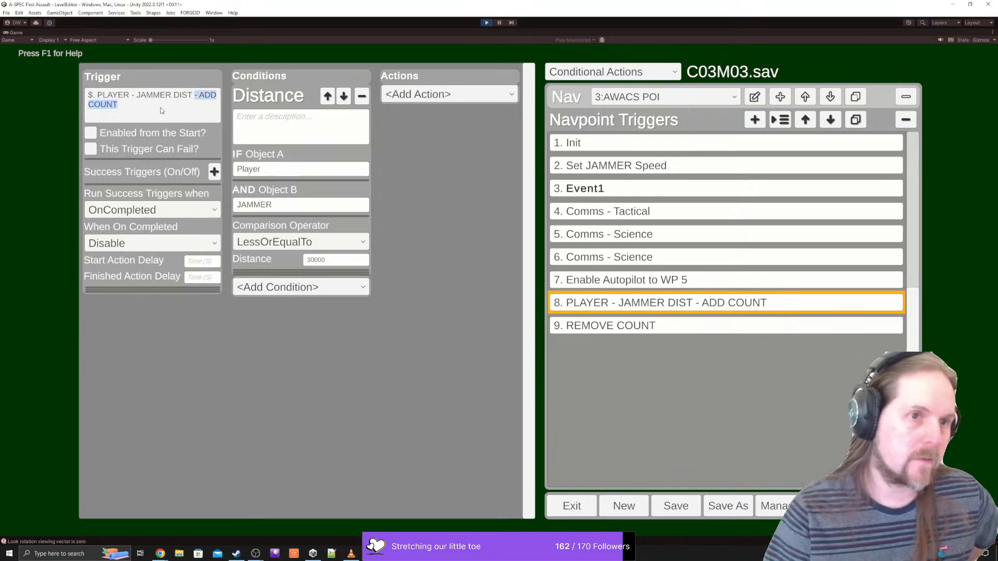
key(BackSpace)
- Add a Variable Set action to AWACS POI's Init trigger
click(569, 143)
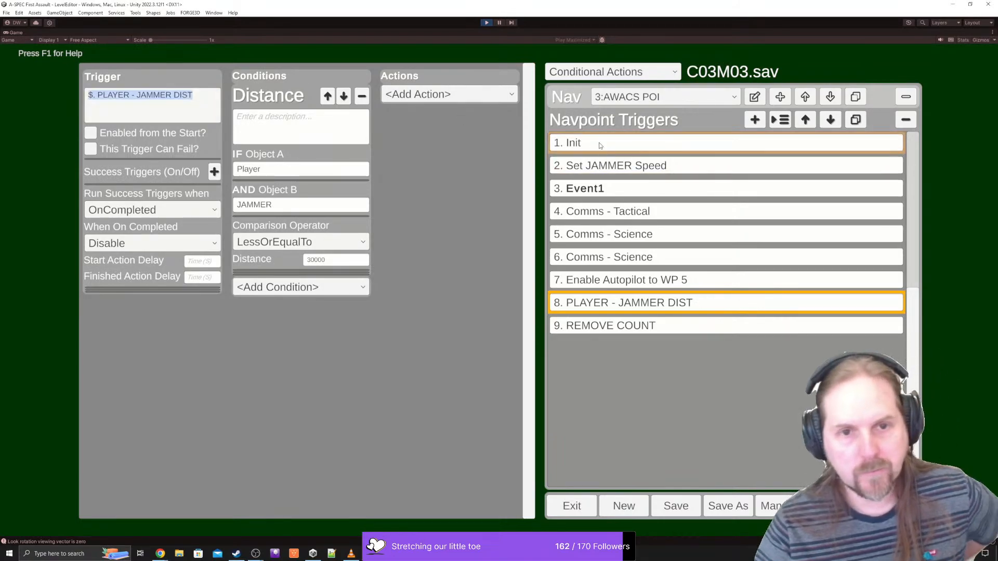
click(434, 180)
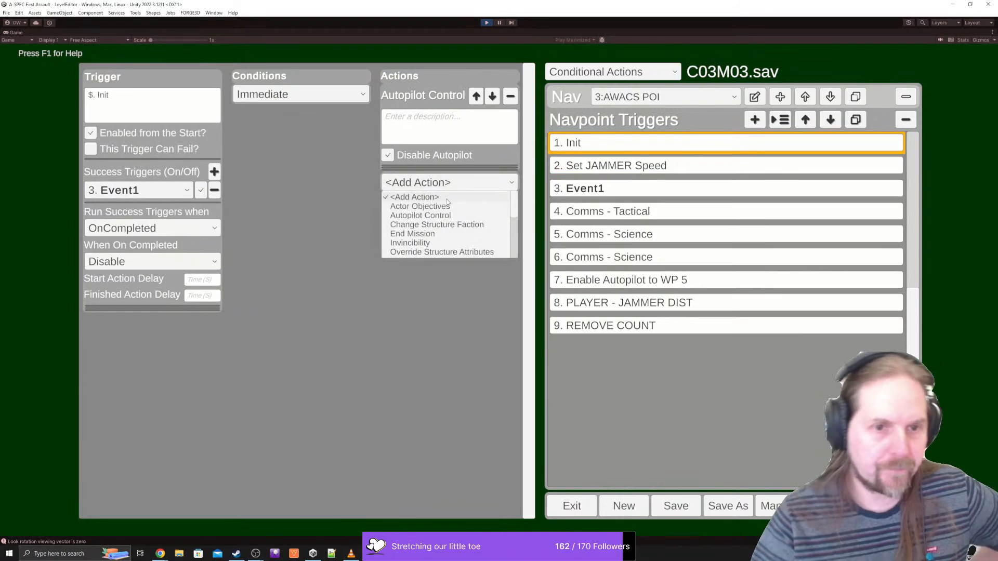
scroll(455, 225, down, 1)
scroll(456, 225, down, 2)
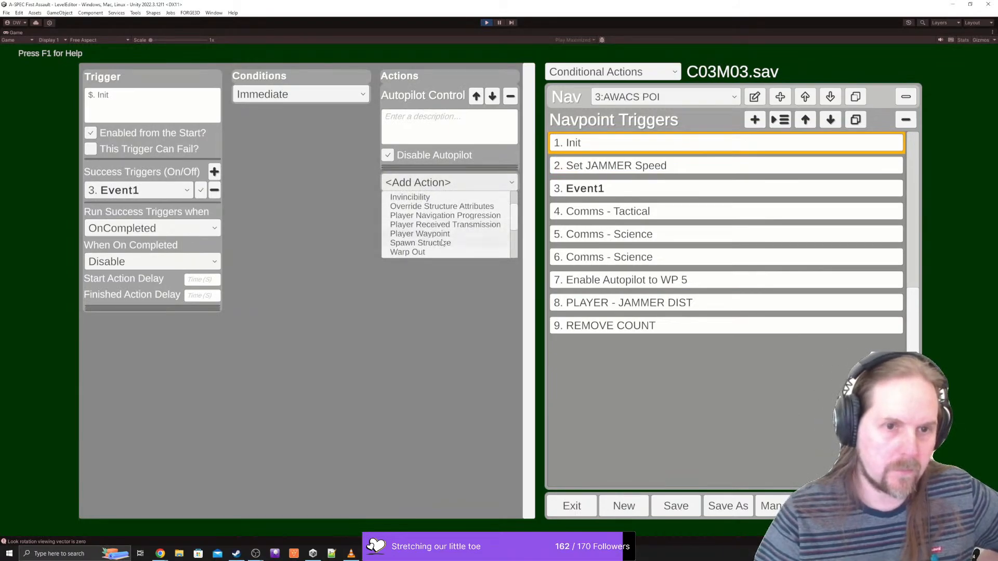
scroll(436, 239, down, 3)
click(427, 215)
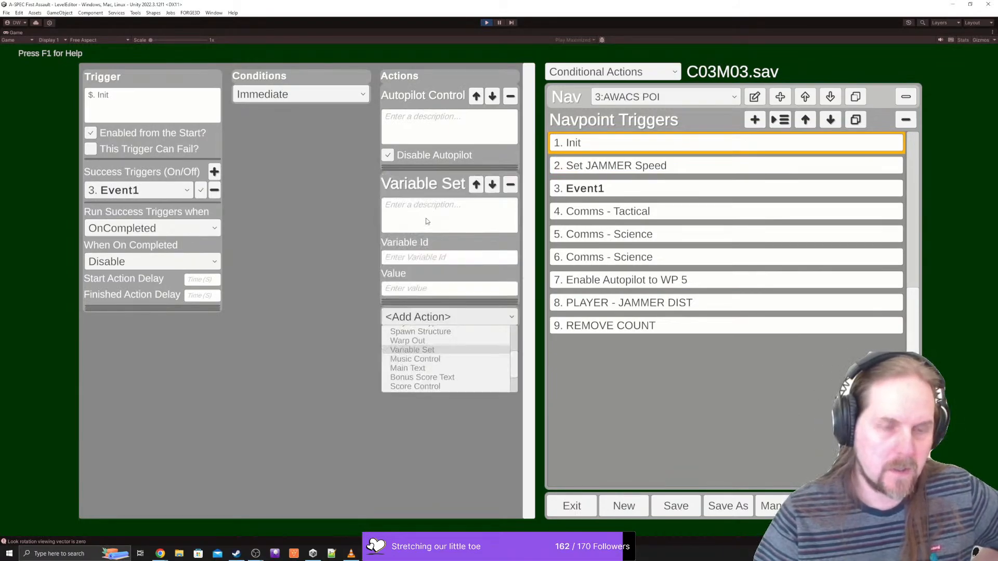
- Set the Variable Id of the Init trigger's Variable Set action to INRANGE
click(414, 259)
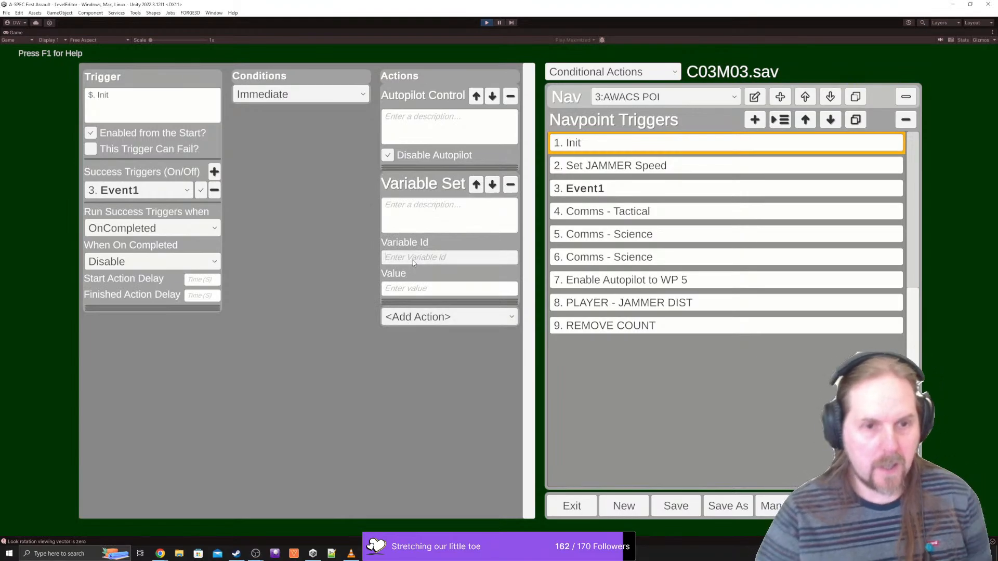
text(RAN)
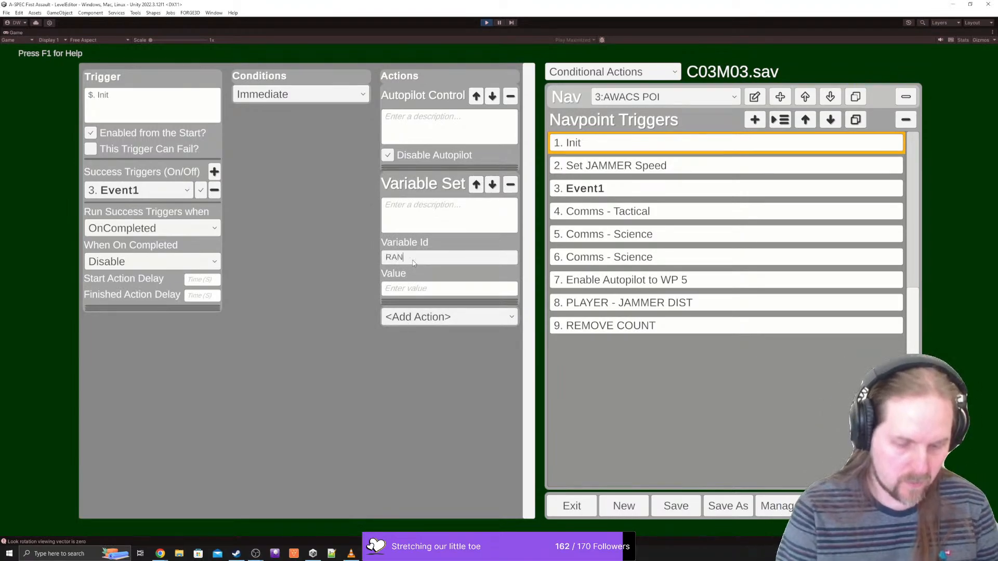
text(GE_COUNTER)
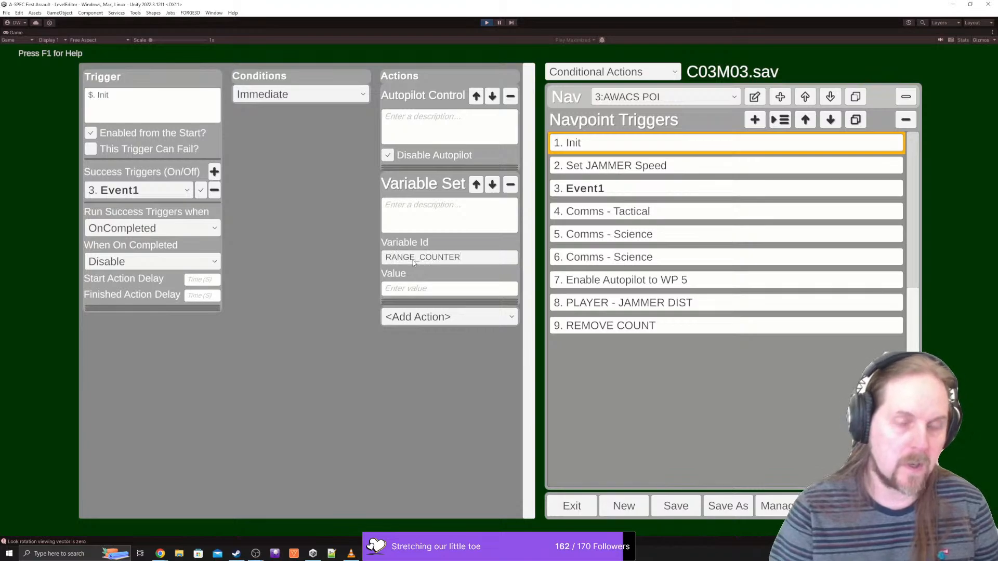
key(ctrl+a)
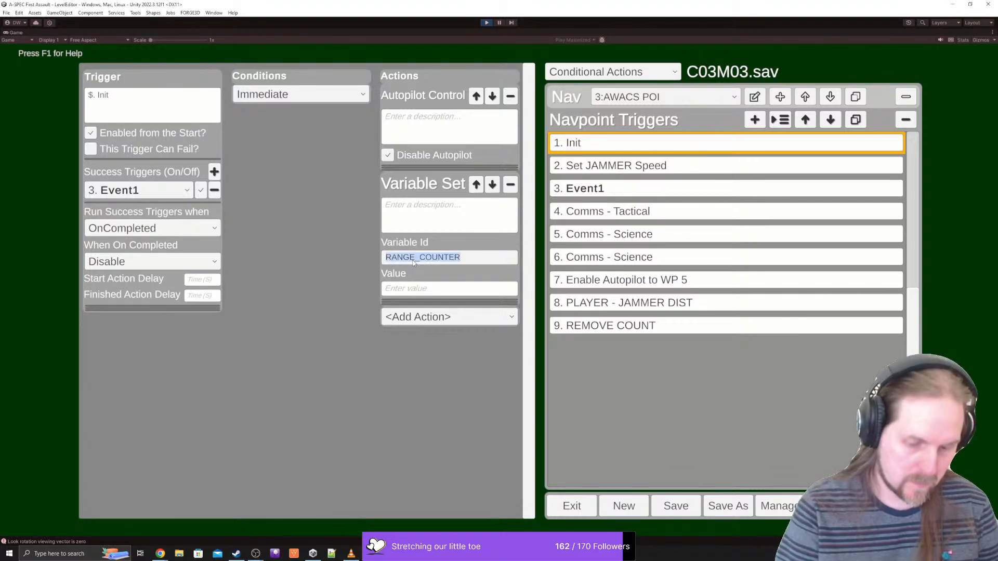
text(INRANGE)
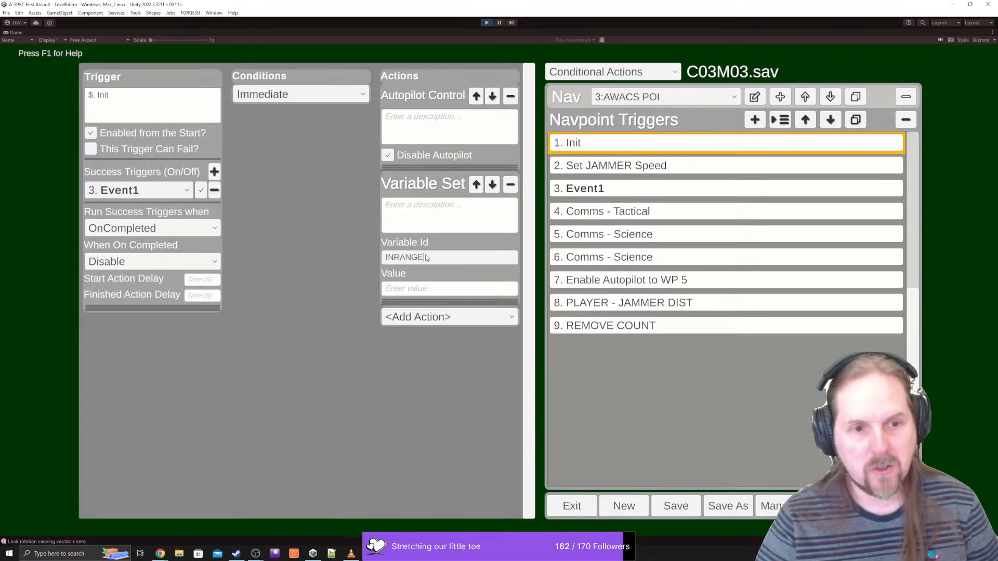
- Set the Value of the Init trigger's INRANGE Variable Set action to 0
click(429, 289)
text(0)
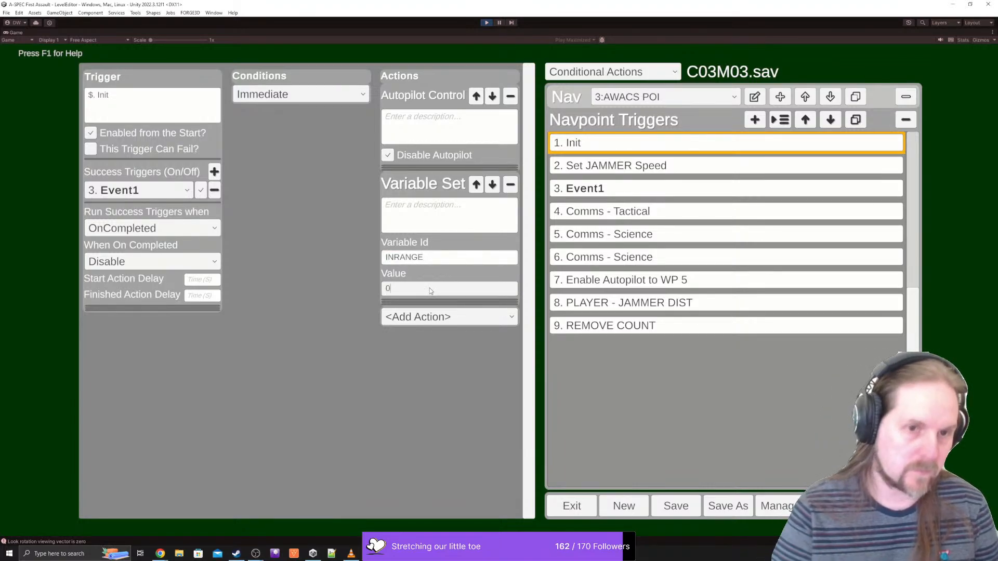
click(649, 303)
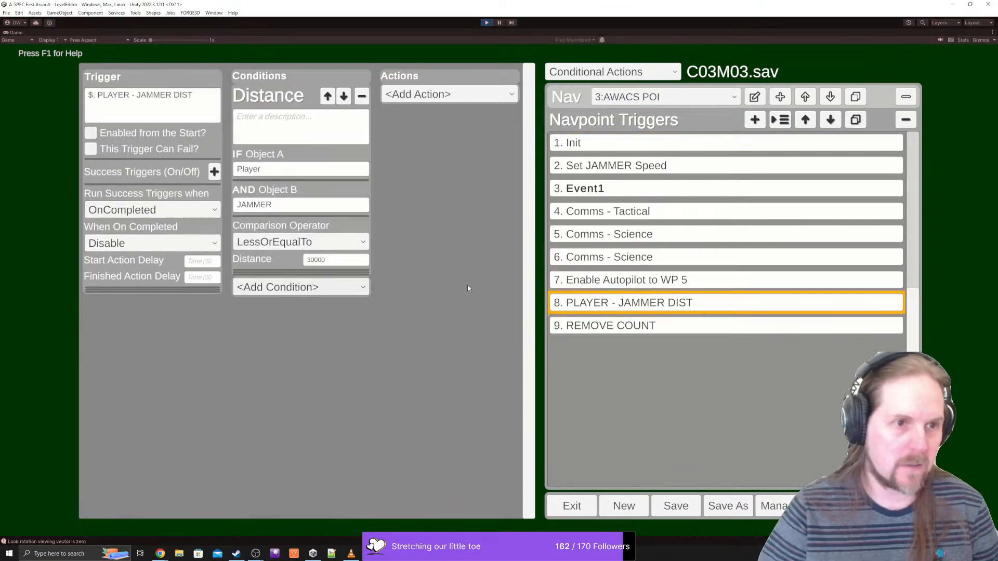
click(650, 325)
click(855, 121)
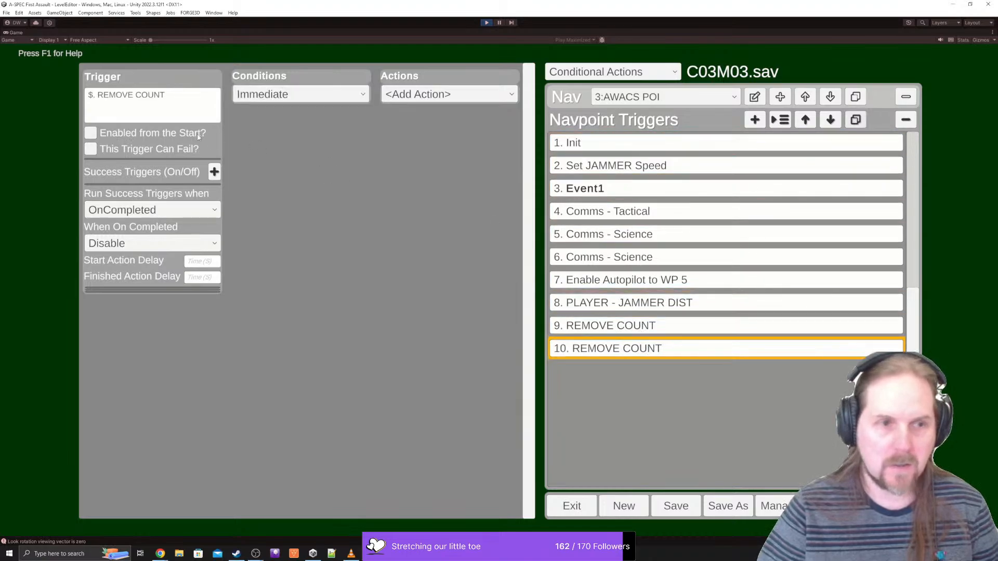
click(911, 121)
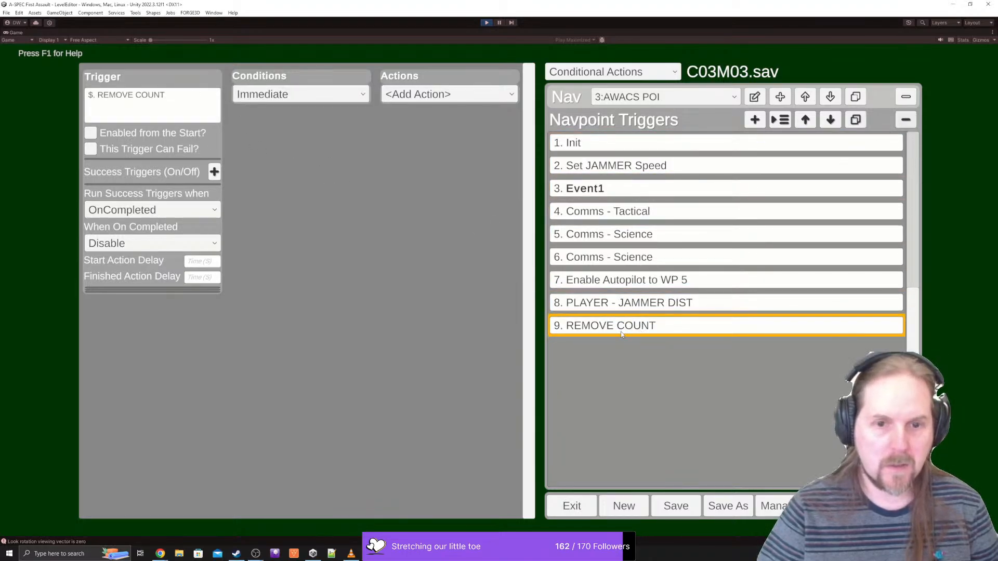
- Rename the REMOVE COUNT trigger as INCREASE INRANGE COUNT
double_click(107, 99)
text(ADD)
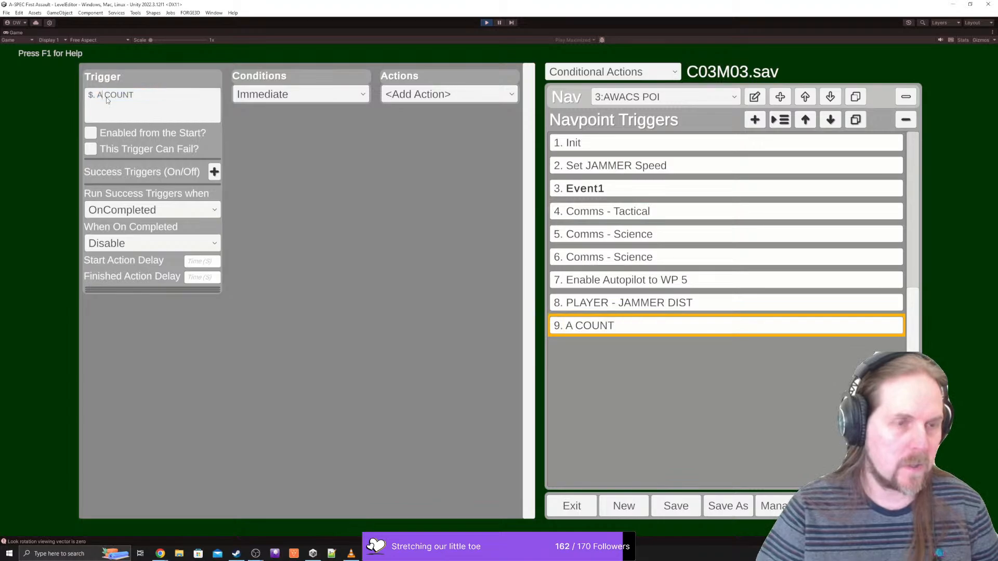
text( Player Wingman 1)
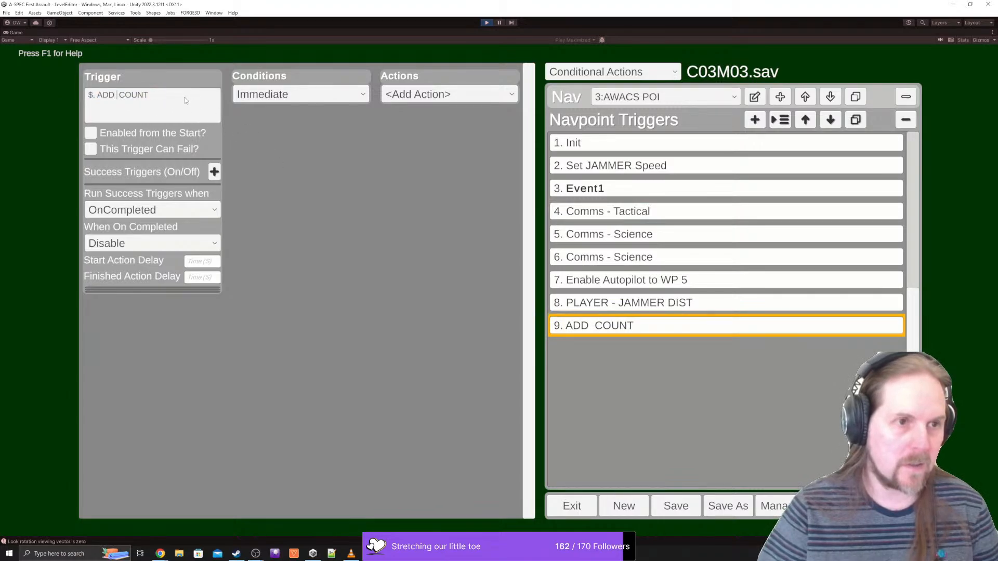
key(ctrl+shift+Left)
key(ctrl+shift+Left)
key(ctrl+shift+Left)
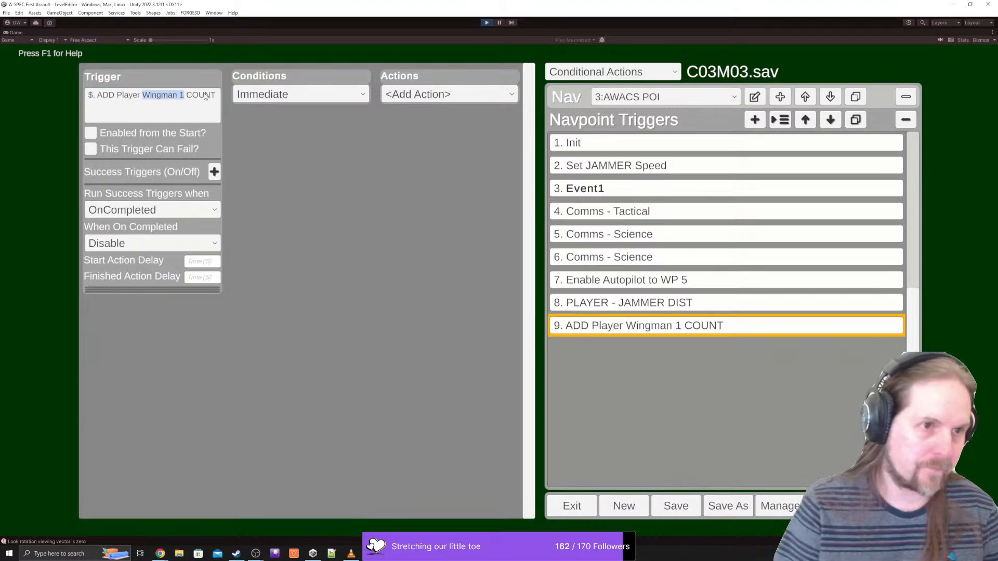
key(BackSpace)
text(INRANGE)
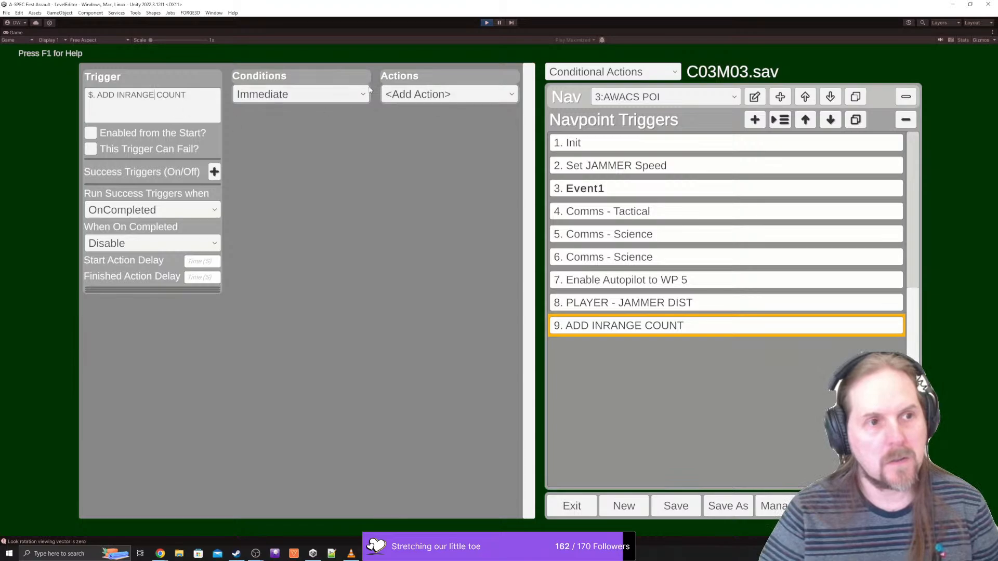
double_click(106, 95)
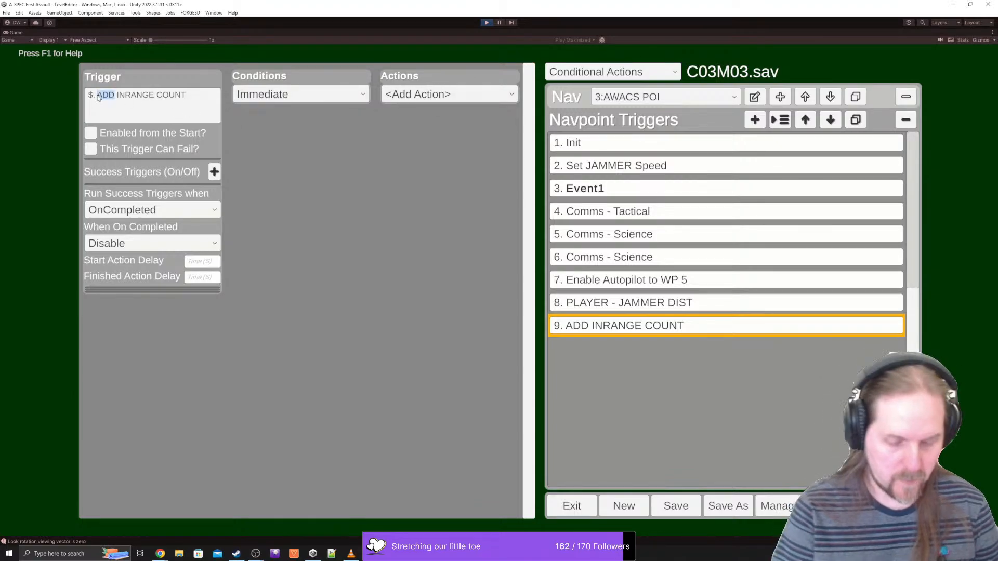
text(INCREASE)
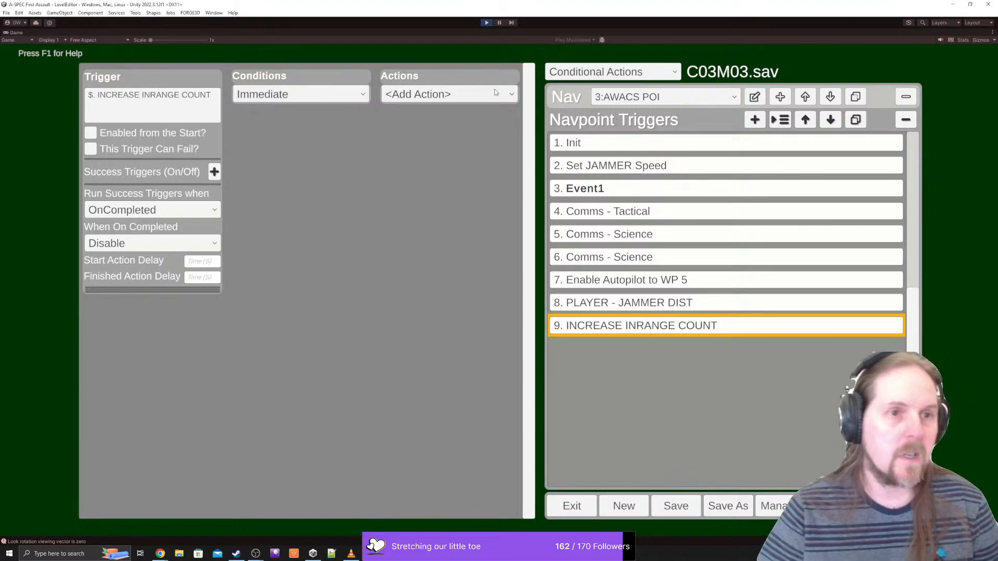
- Add a Variable Set action to the INCREASE INRANGE COUNT trigger and set its Variable Id to INRANGE
click(494, 92)
scroll(452, 138, down, 3)
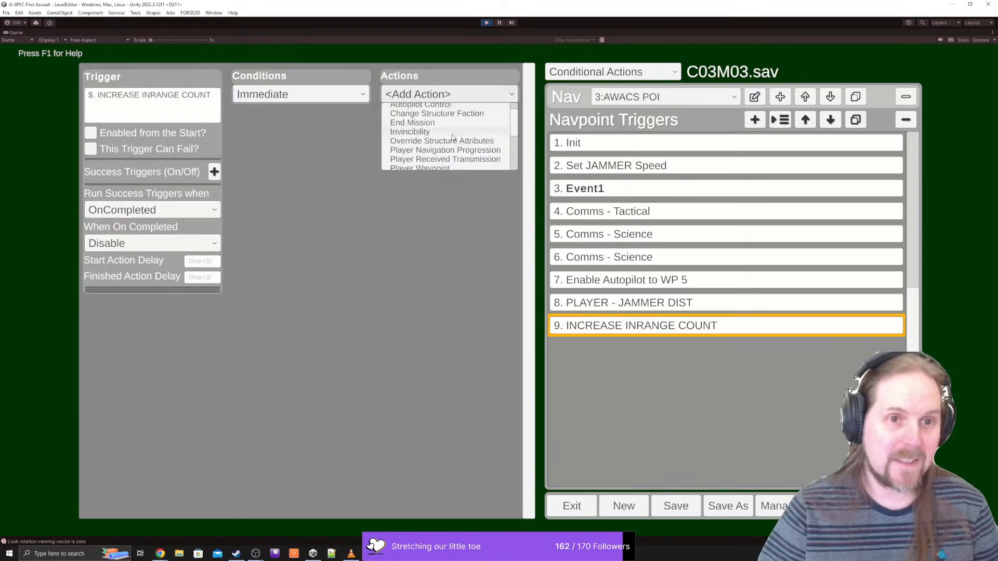
scroll(452, 137, down, 3)
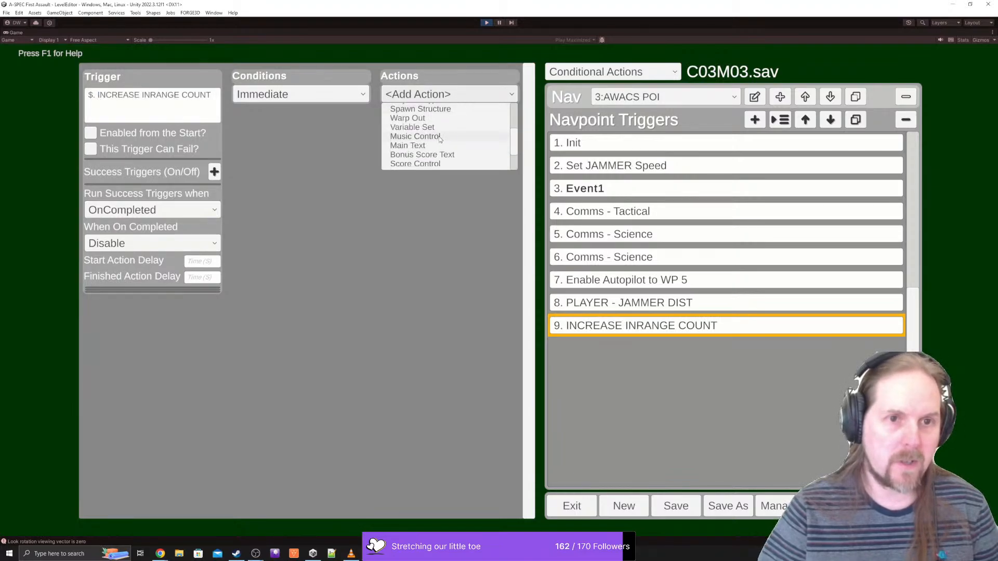
click(429, 133)
click(421, 171)
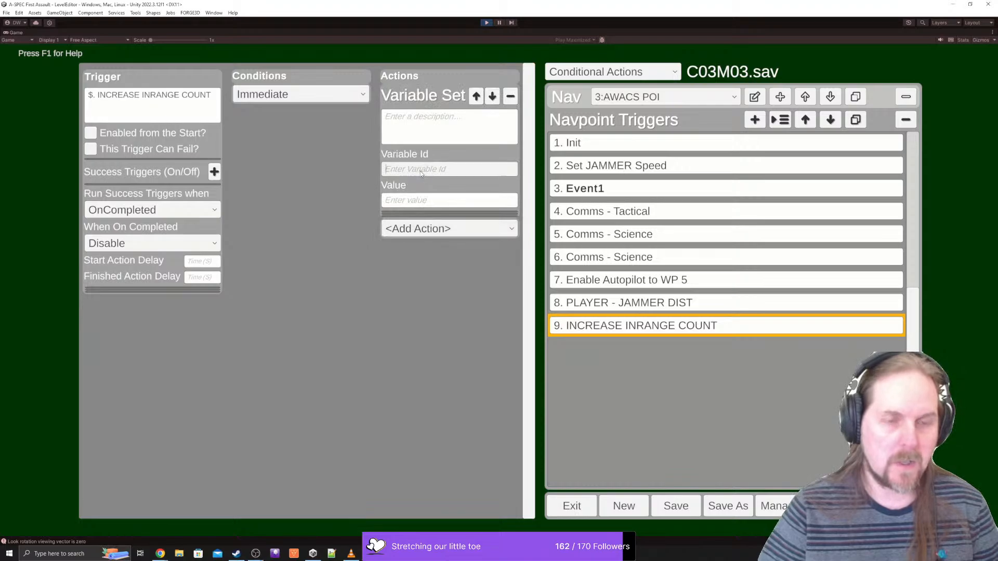
text(Player Wingman 1)
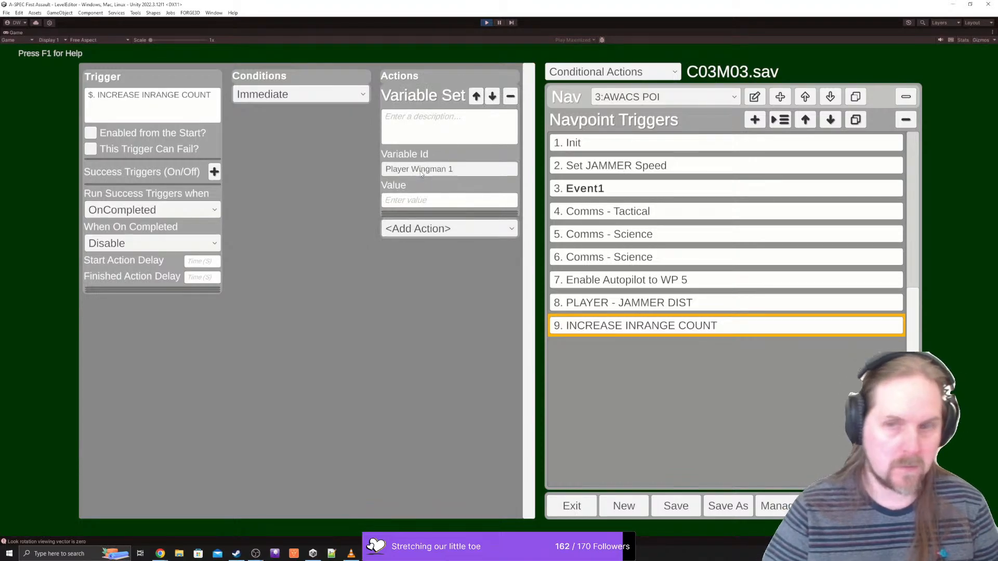
key(ctrl+a)
text(INRAGE)
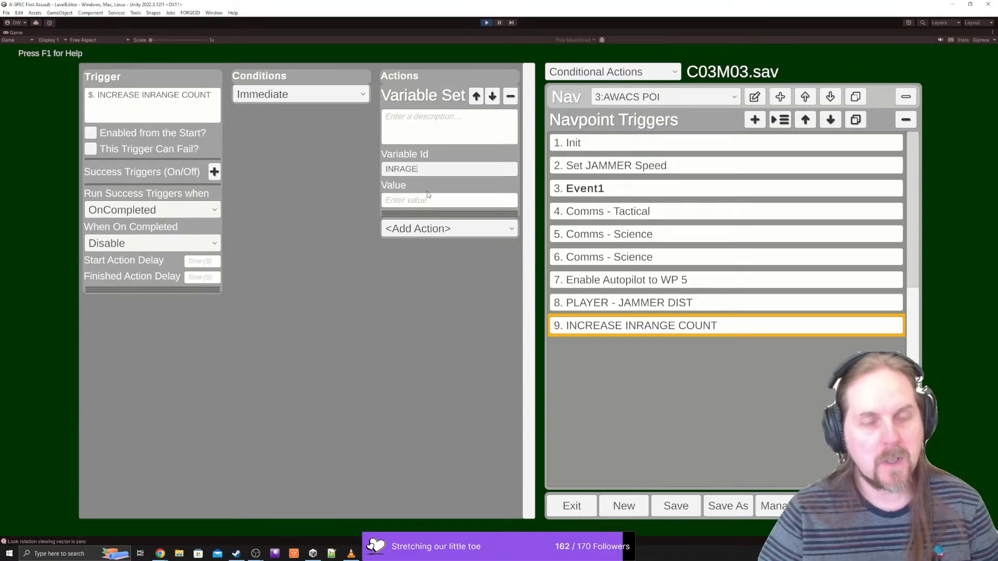
click(410, 172)
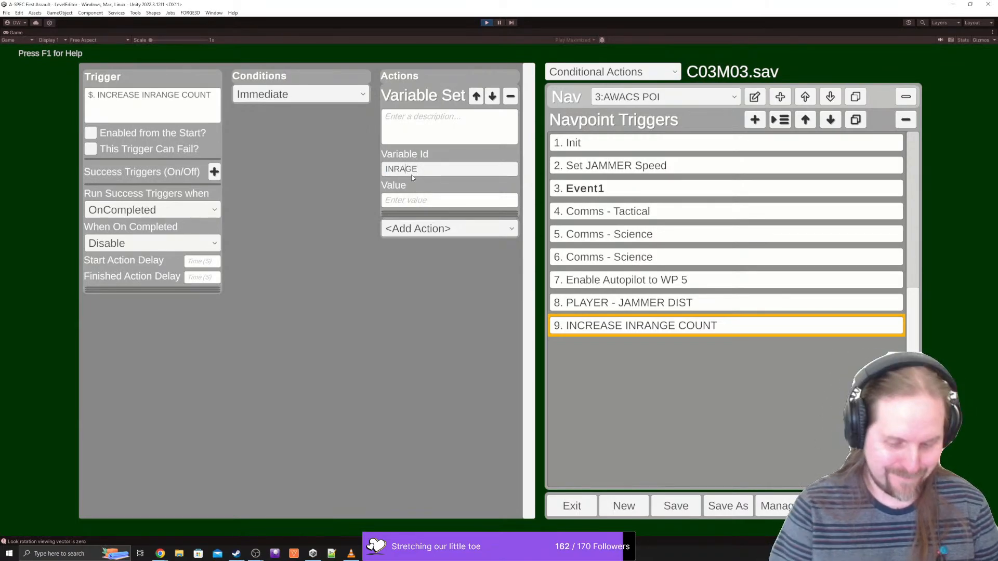
text(N)
- Set the Value of the INCREASE INRANGE COUNT trigger's Variable Set action to #INRANGE+1
click(414, 200)
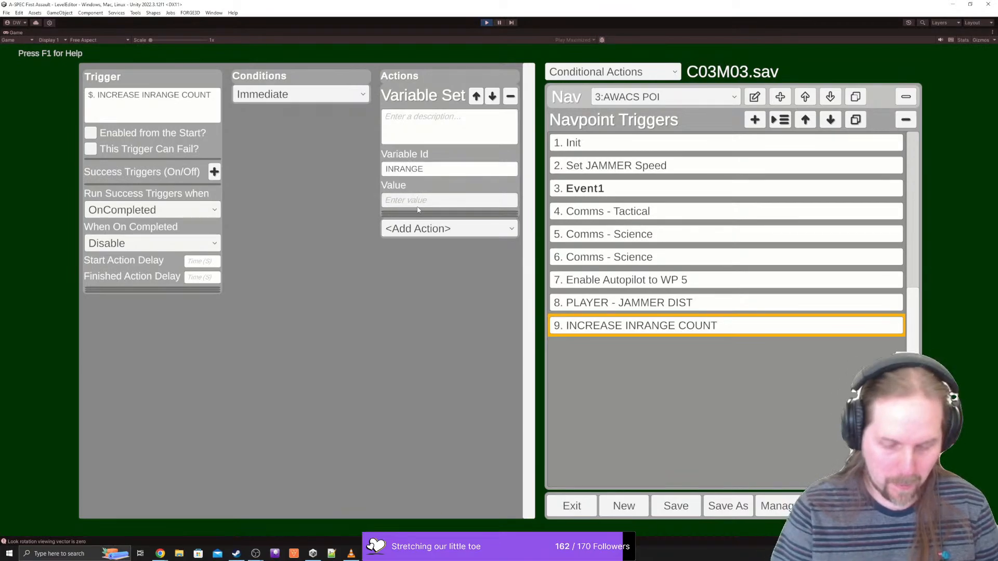
text(#INRAG)
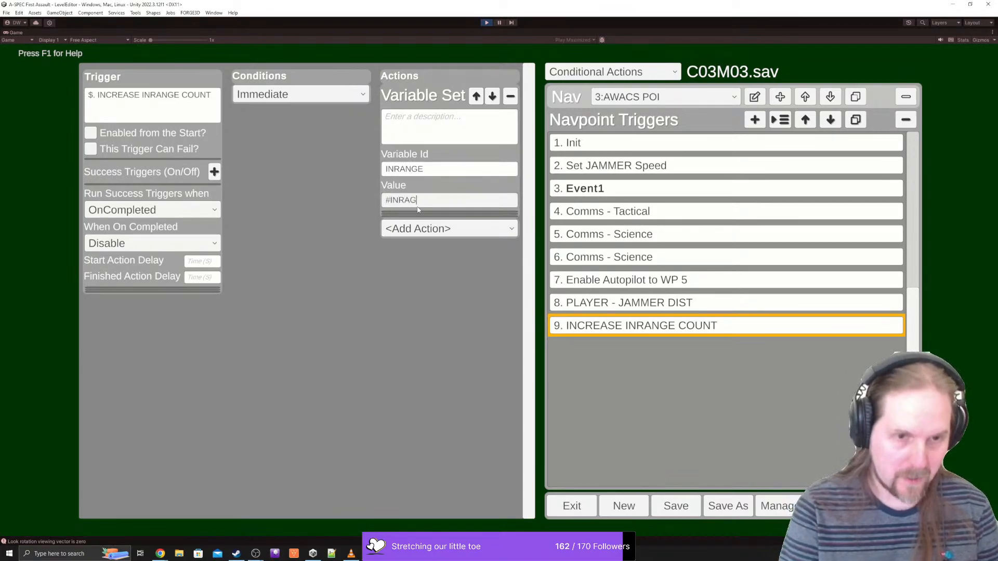
text(E+1)
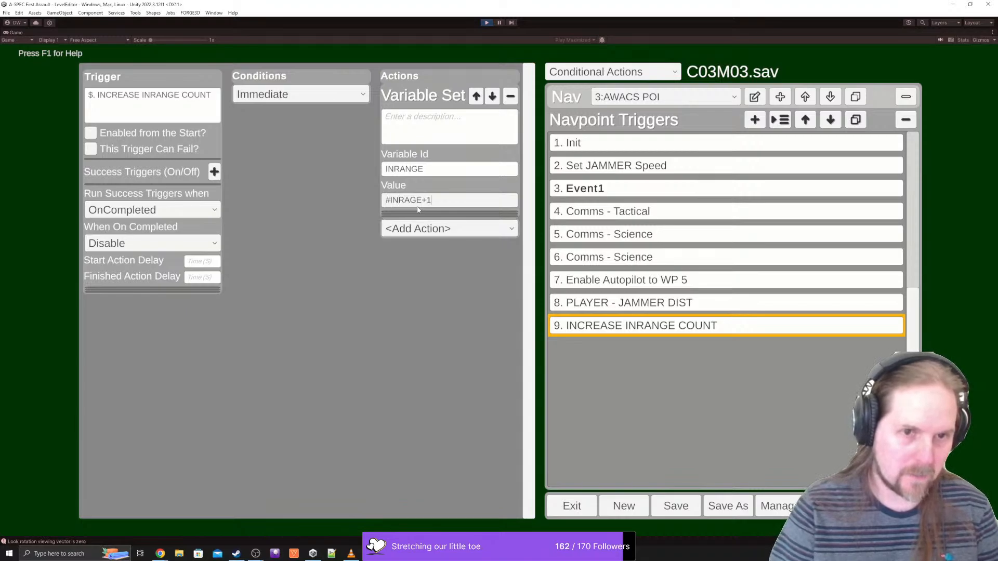
text(N)
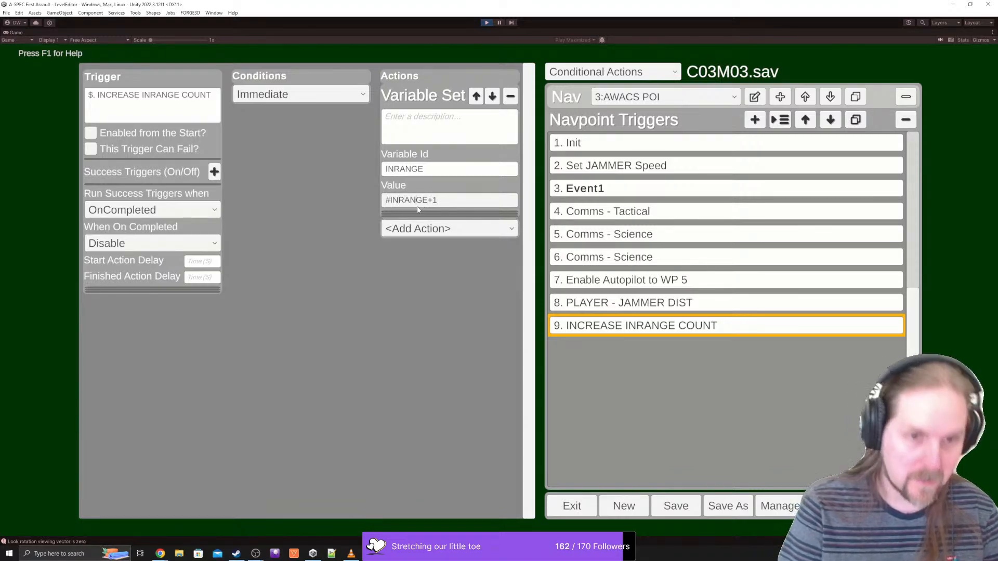
- Copy the Init trigger's INRANGE variable id over the Variable Id and the variable name within the Value of INCREASE INRANGE COUNT
click(573, 147)
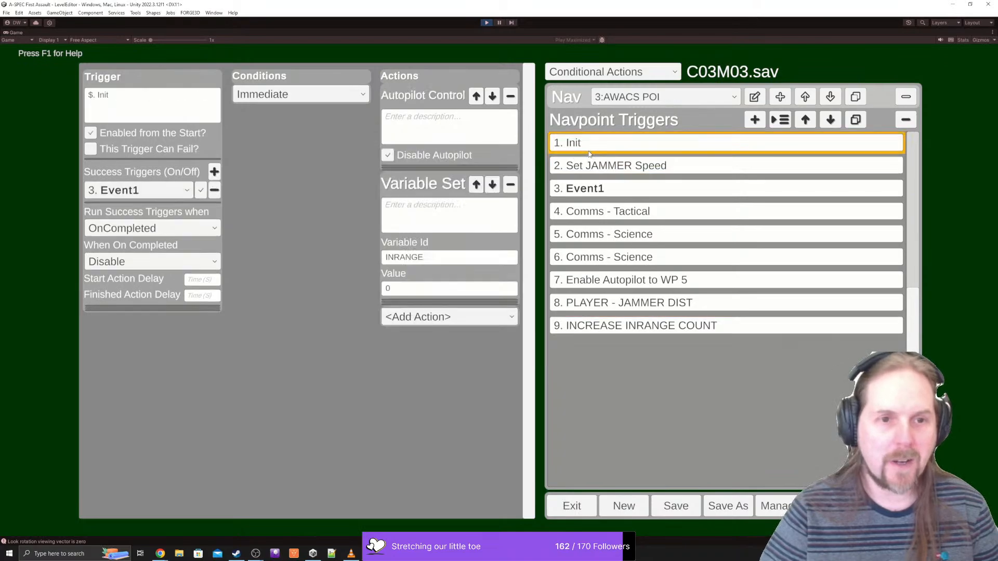
click(406, 261)
key(ctrl+c)
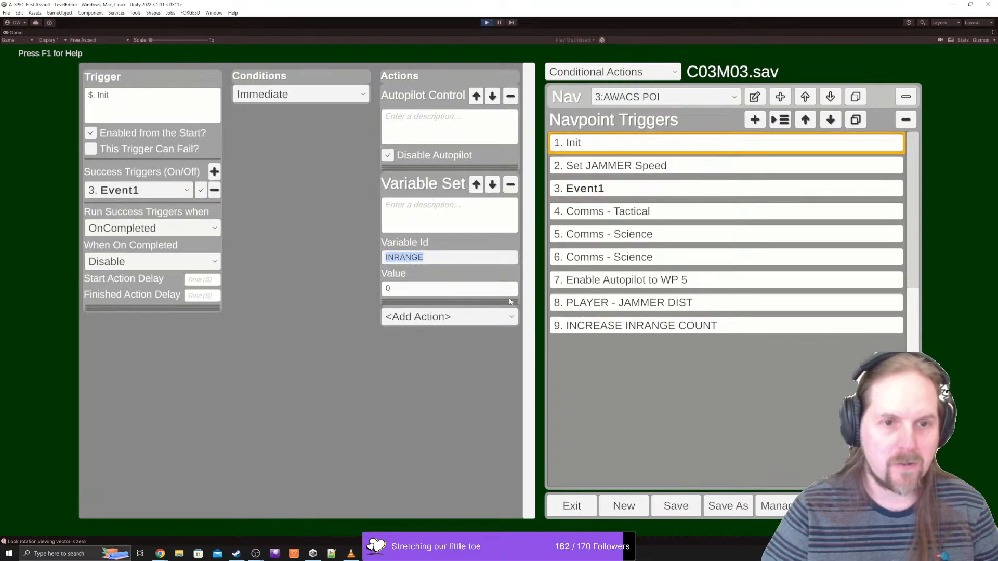
click(603, 311)
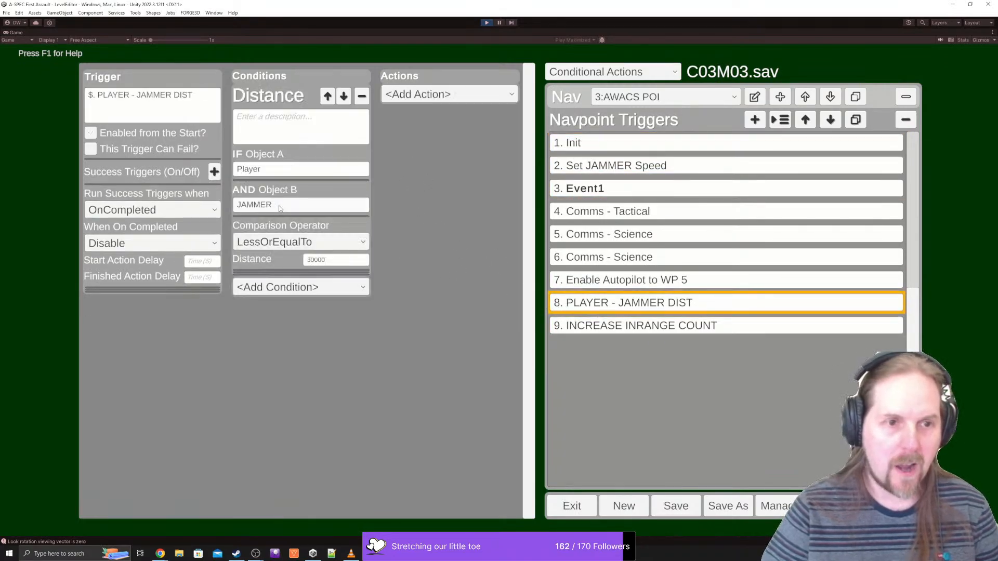
click(594, 327)
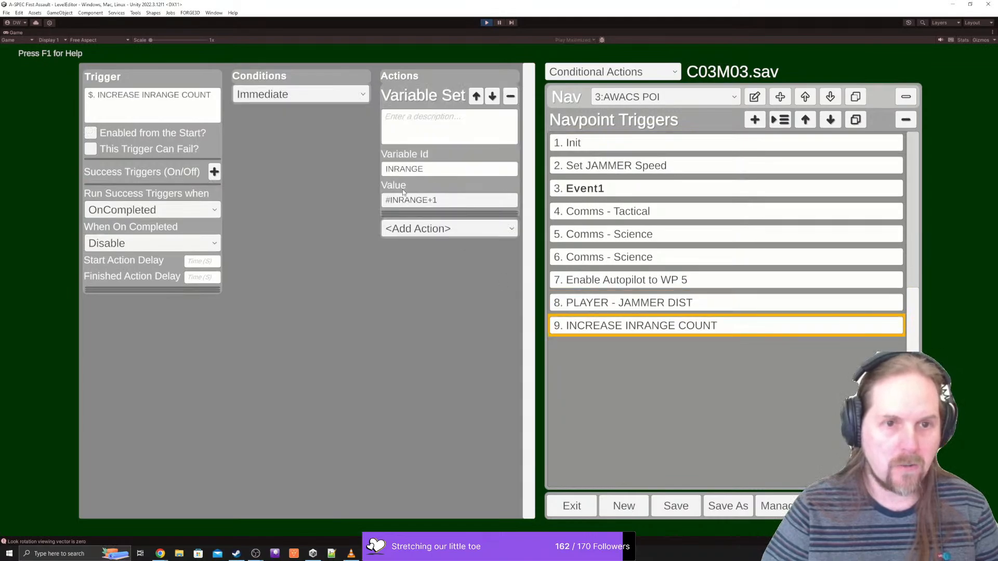
click(404, 172)
key(ctrl+v)
double_click(406, 202)
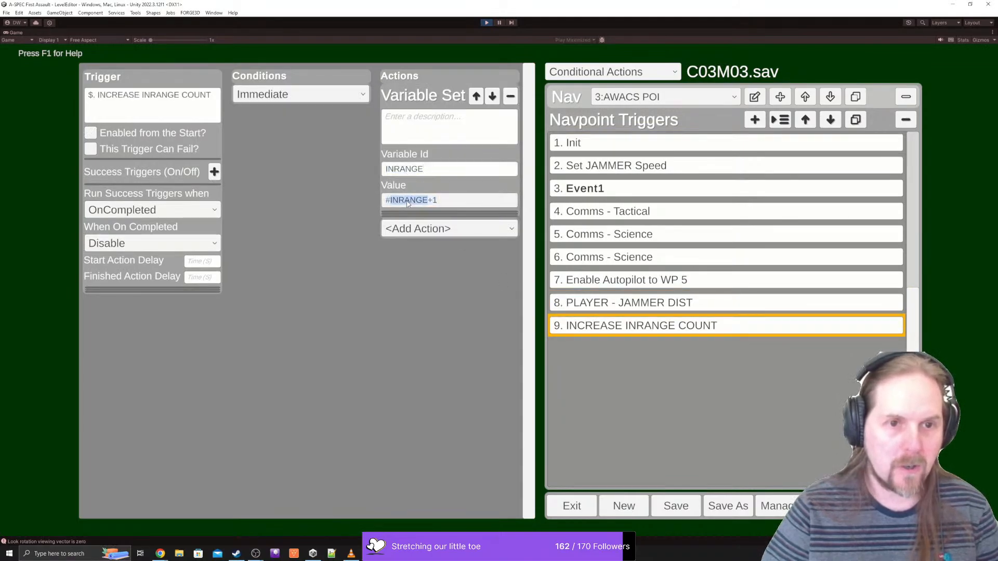
key(ctrl+v)
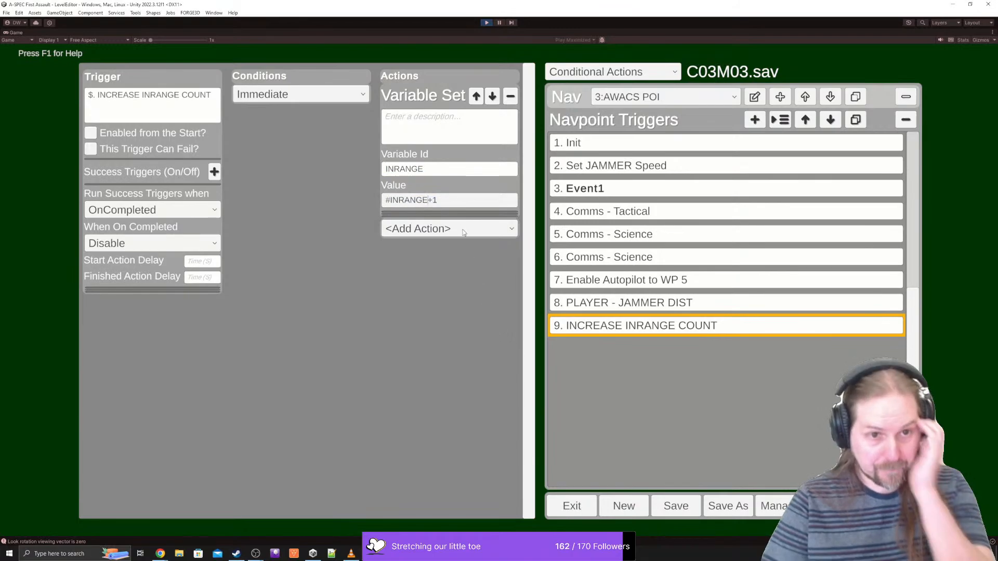
- Change the Value expression of the INCREASE INRANGE COUNT trigger's Variable Set action to #VAR[INRANGE]+1
click(391, 203)
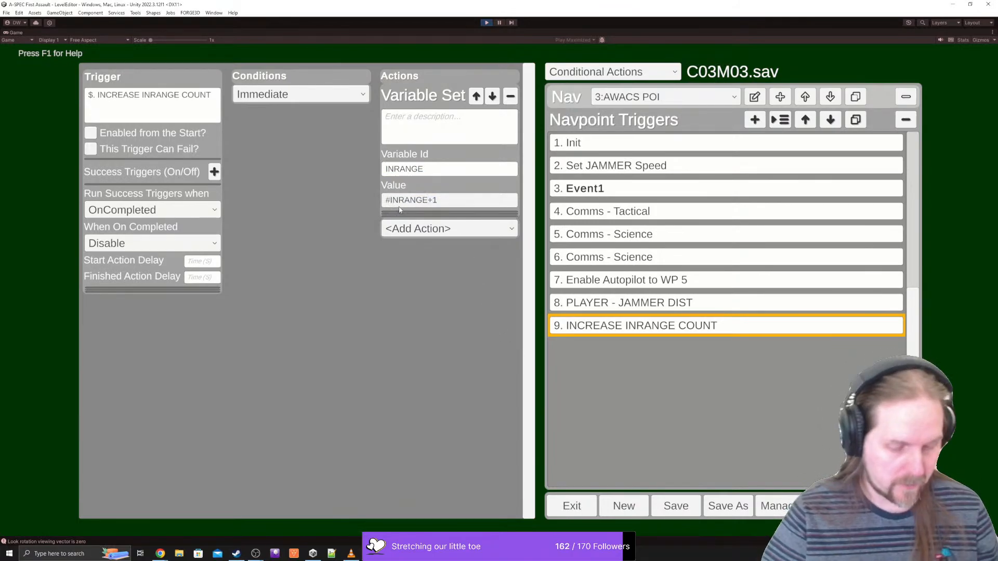
text(VAR)
text(:)
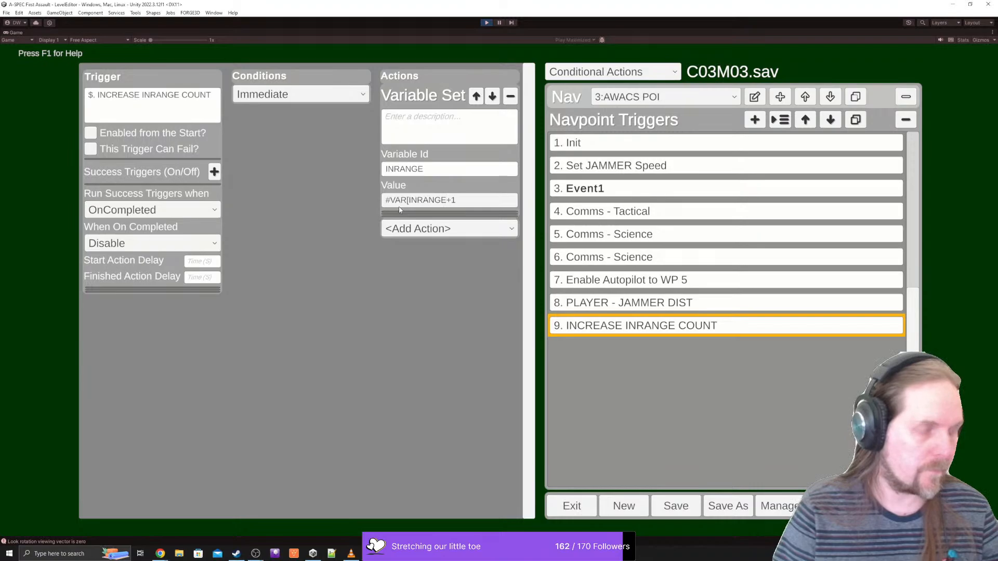
text(])
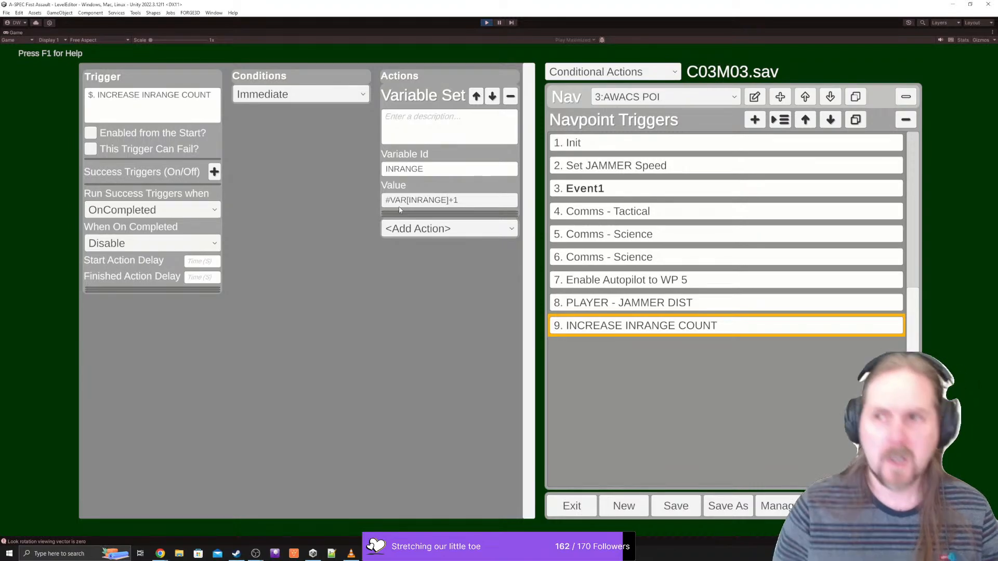
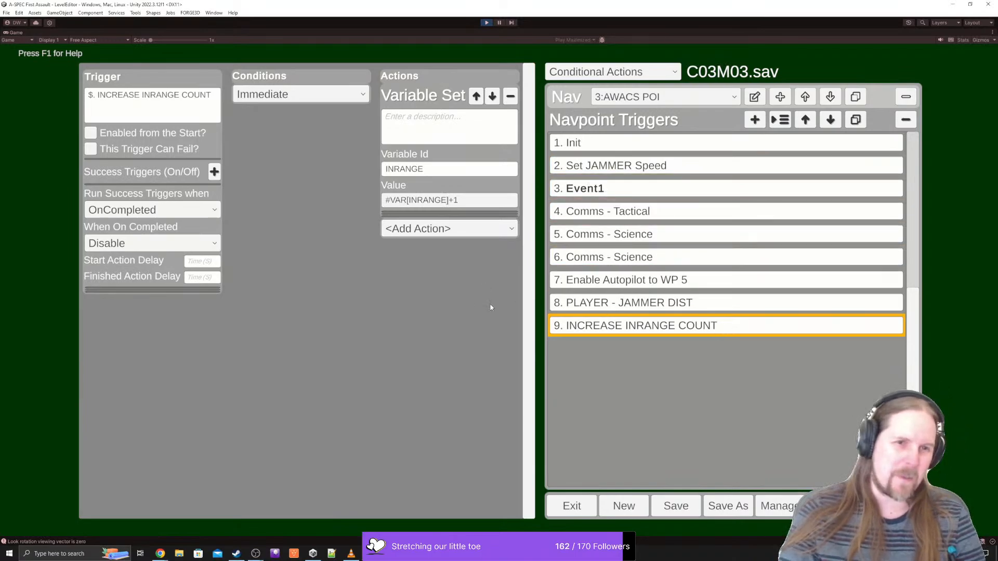
- Duplicate the INCREASE INRANGE COUNT trigger and rename the copy DECREASE INRANGE COUNT
click(862, 120)
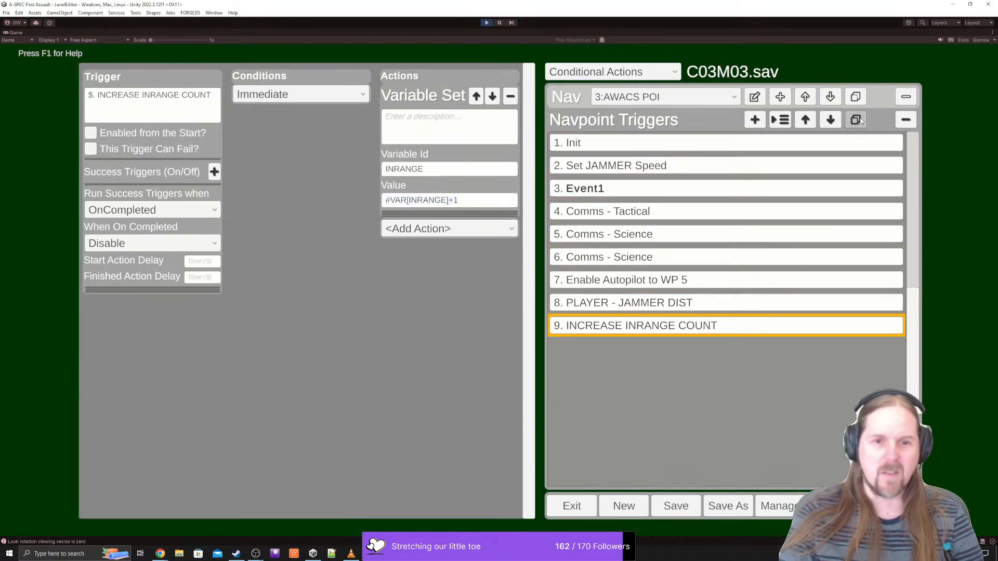
click(116, 99)
click(106, 99)
key(BackSpace)
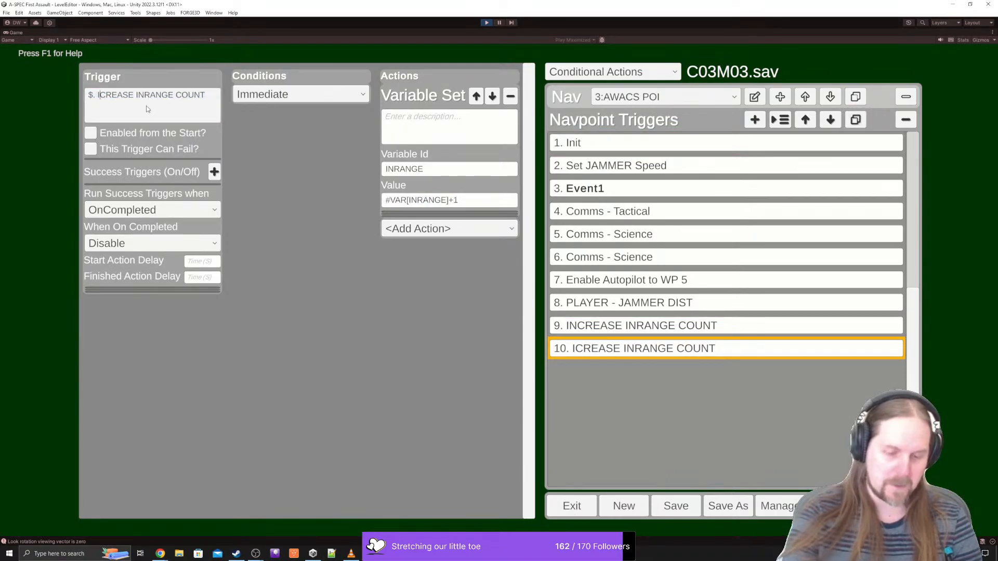
key(BackSpace)
text(DE)
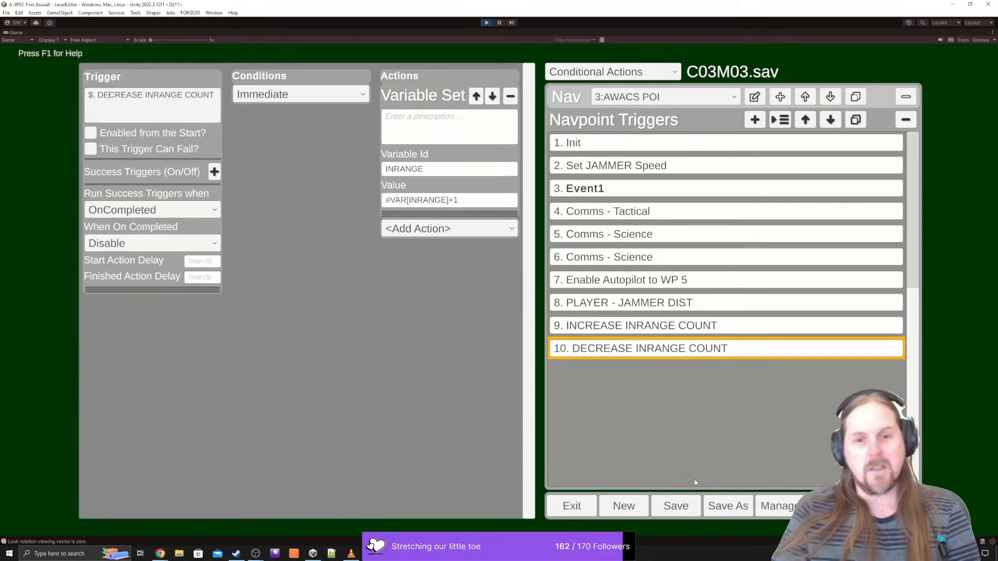
- Save the C03M03 mission and open the PLAYER - JAMMER DIST trigger
click(676, 506)
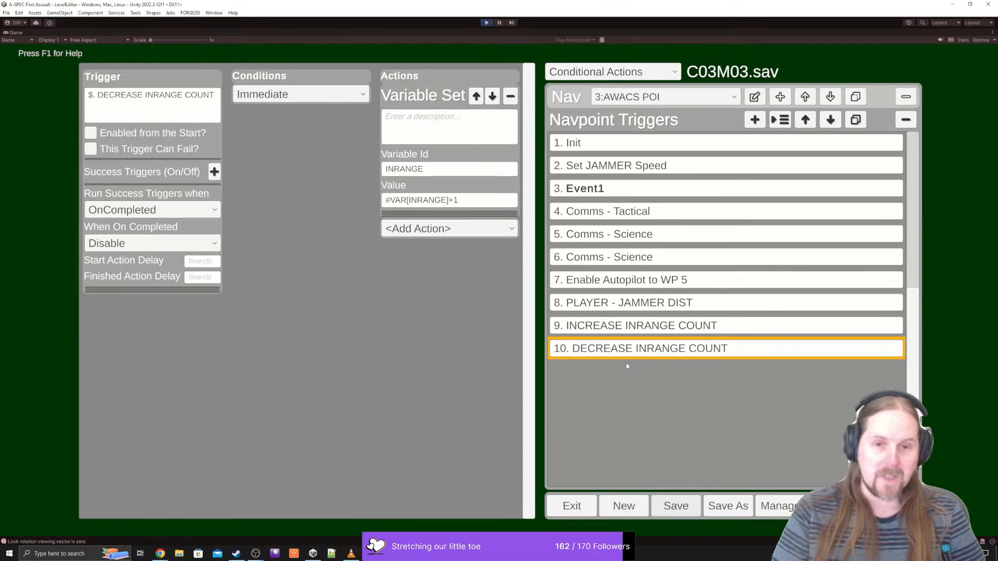
click(633, 303)
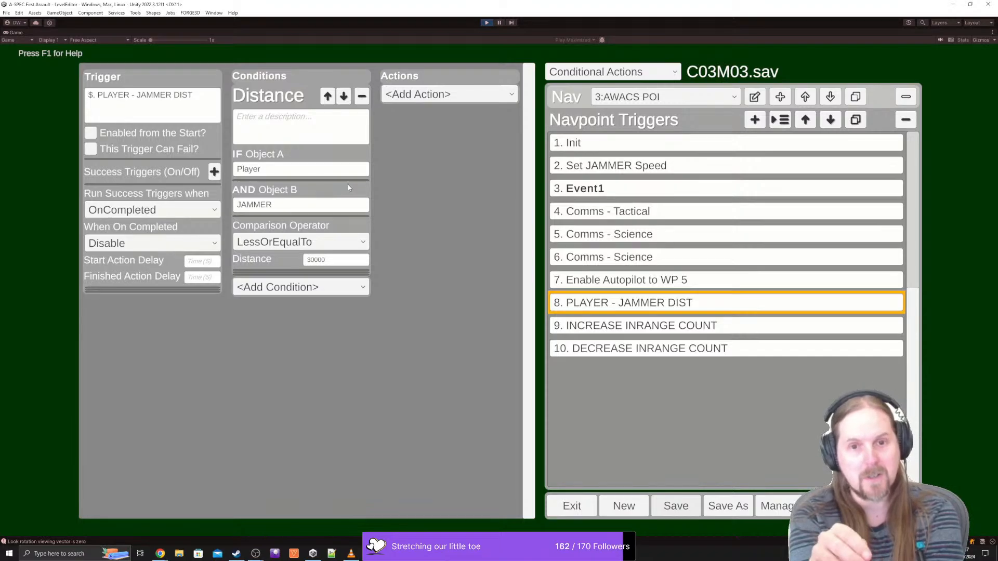
- Rename the PLAYER - JAMMER DIST trigger as PLAYER - JAMMER IN RANGE
double_click(188, 97)
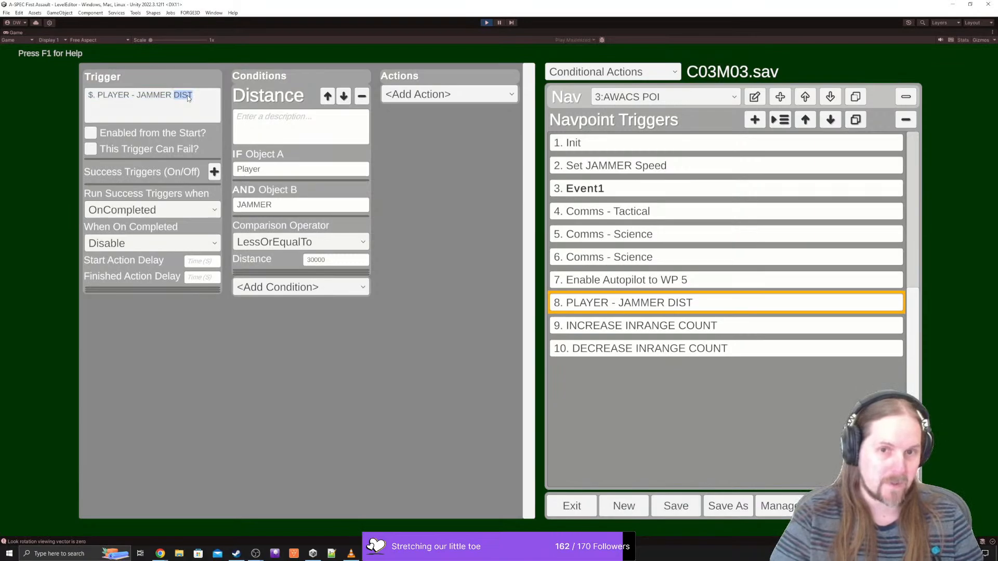
text(IN )
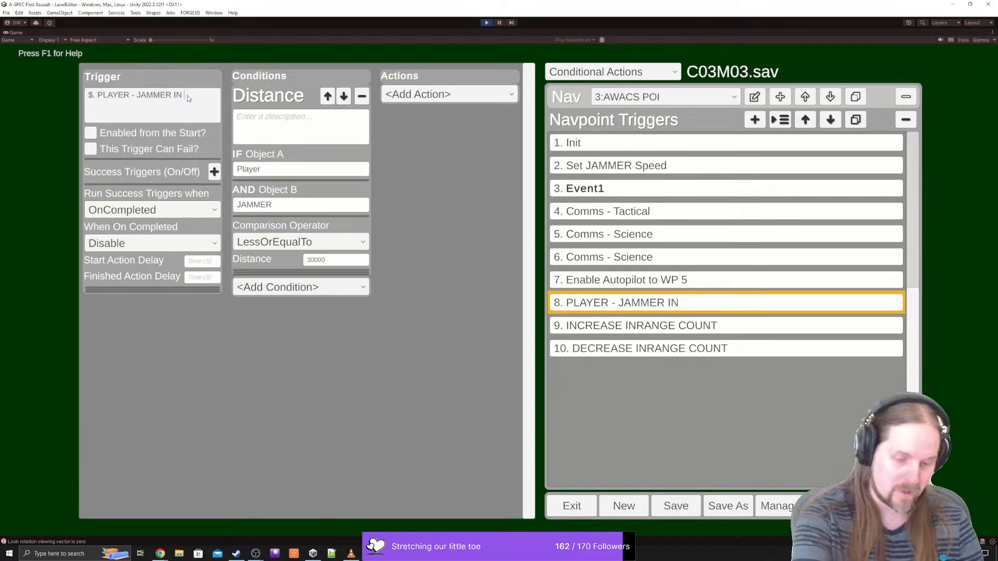
text(RANGE)
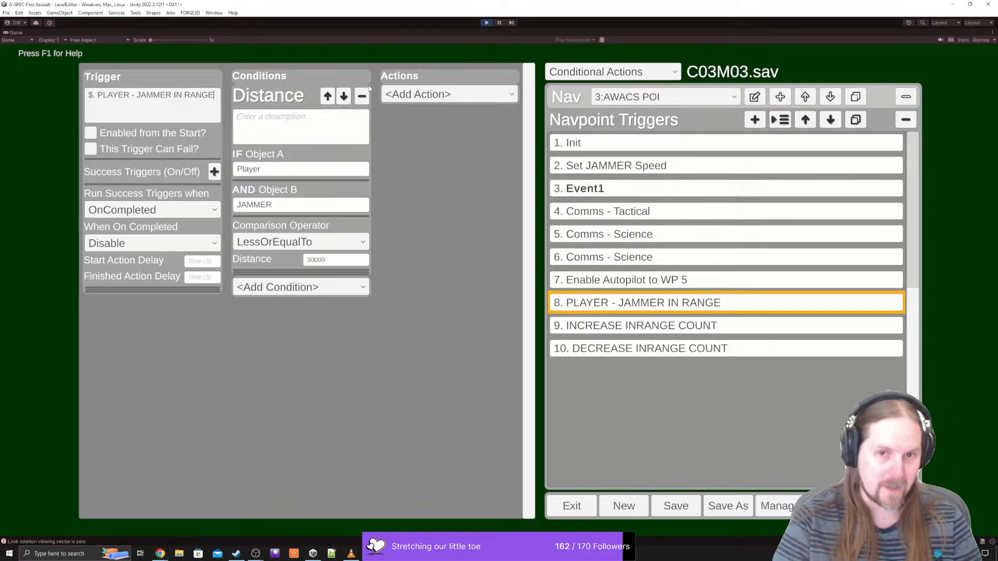
- Add a Variable Set action to PLAYER - JAMMER IN RANGE with Variable Id INRANGE and Value #VAR[INRANGE]+1
click(442, 95)
scroll(462, 140, down, 1)
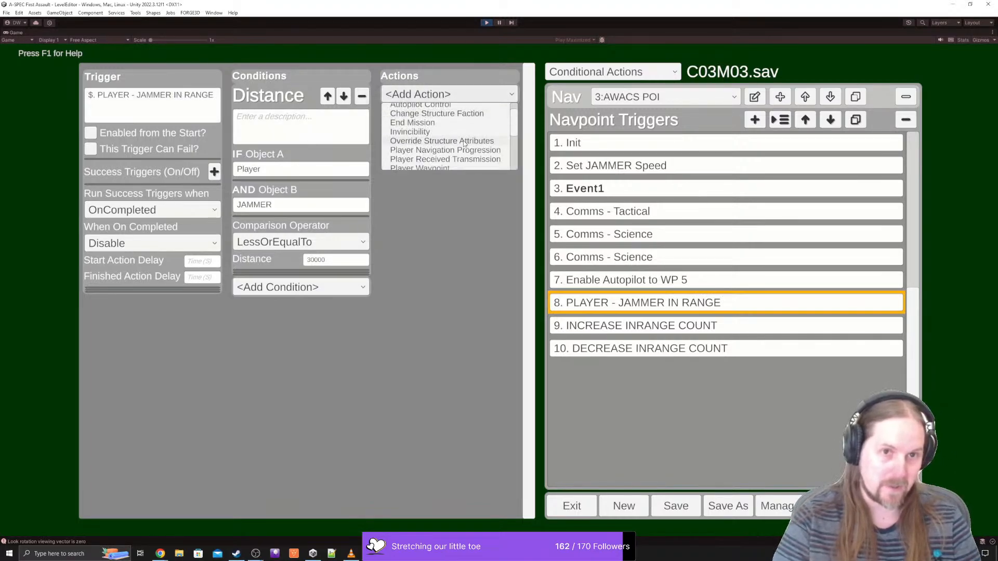
scroll(463, 140, down, 2)
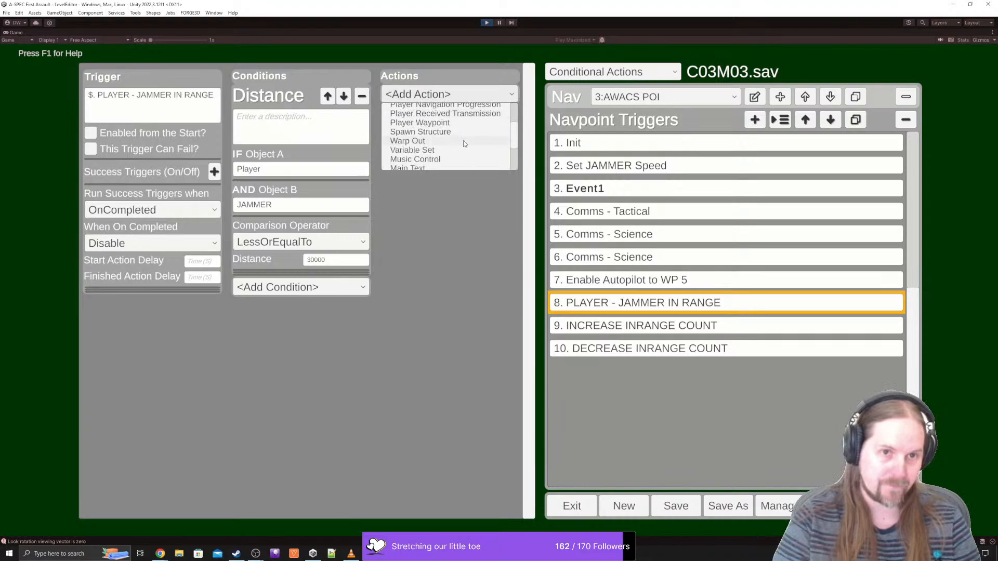
click(449, 150)
click(633, 323)
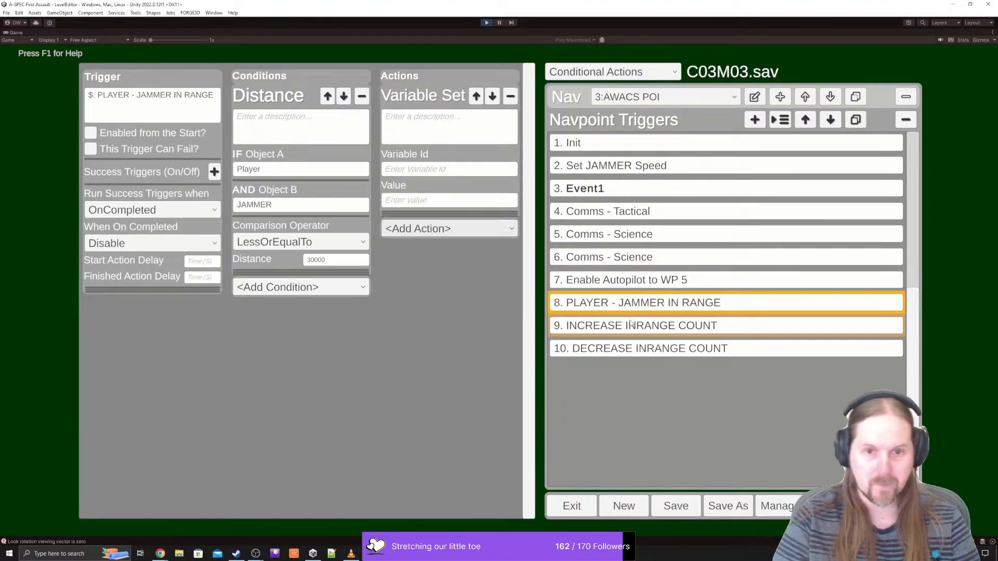
click(673, 306)
click(436, 200)
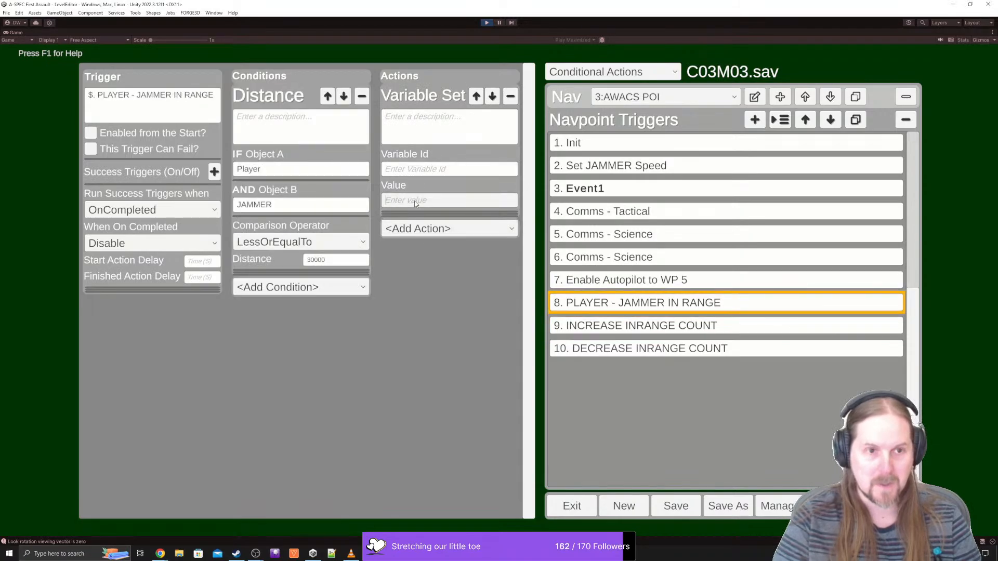
text(#VAR[INRANGE]+1)
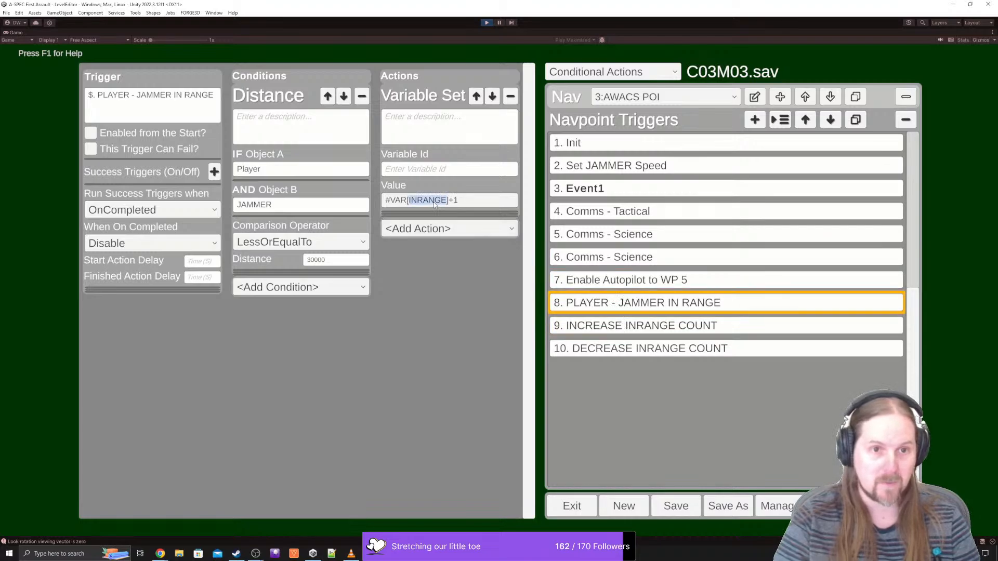
click(422, 171)
text(INRANGE)
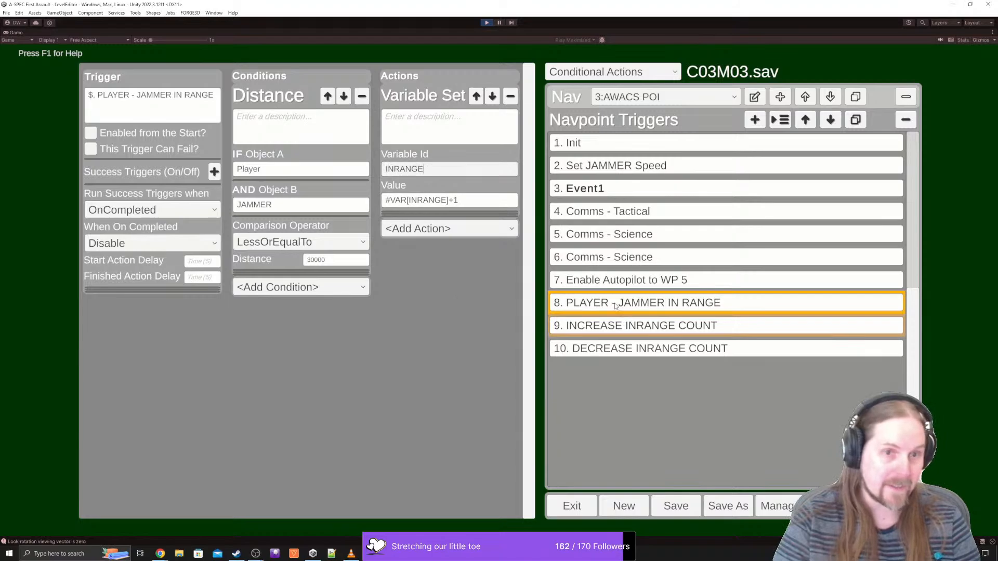
- Delete the INCREASE INRANGE COUNT and DECREASE INRANGE COUNT triggers
click(629, 326)
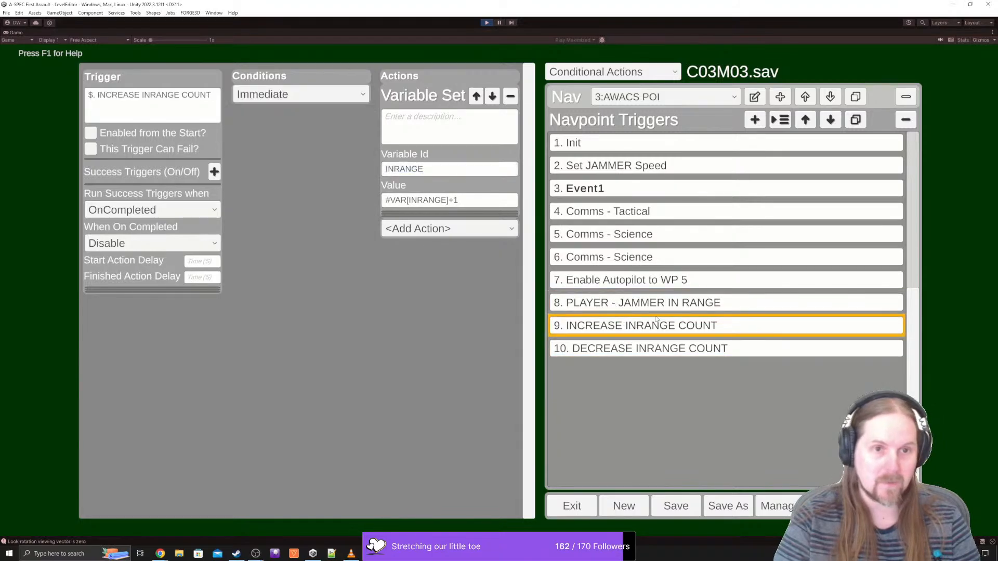
click(905, 120)
click(905, 120)
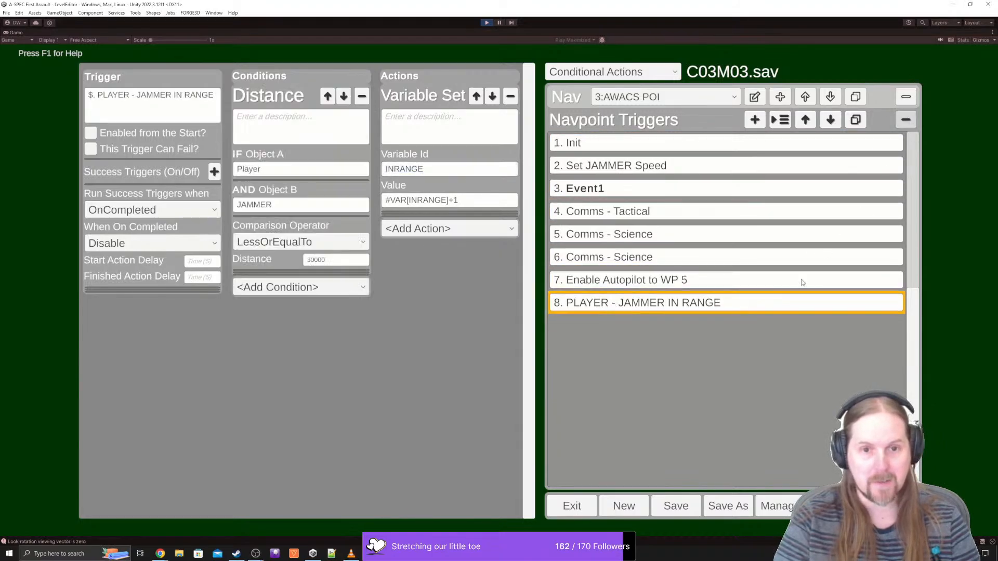
- Duplicate PLAYER - JAMMER IN RANGE as PLAYER - JAMMER NOT IN RANGE and set the copy's comparison operator to GreaterOrEqualTo
click(855, 120)
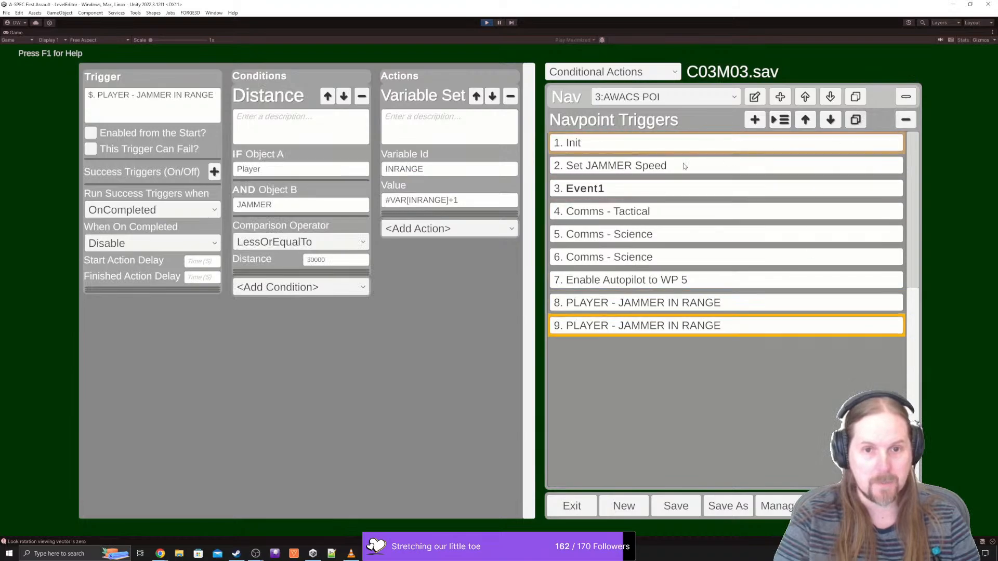
click(176, 97)
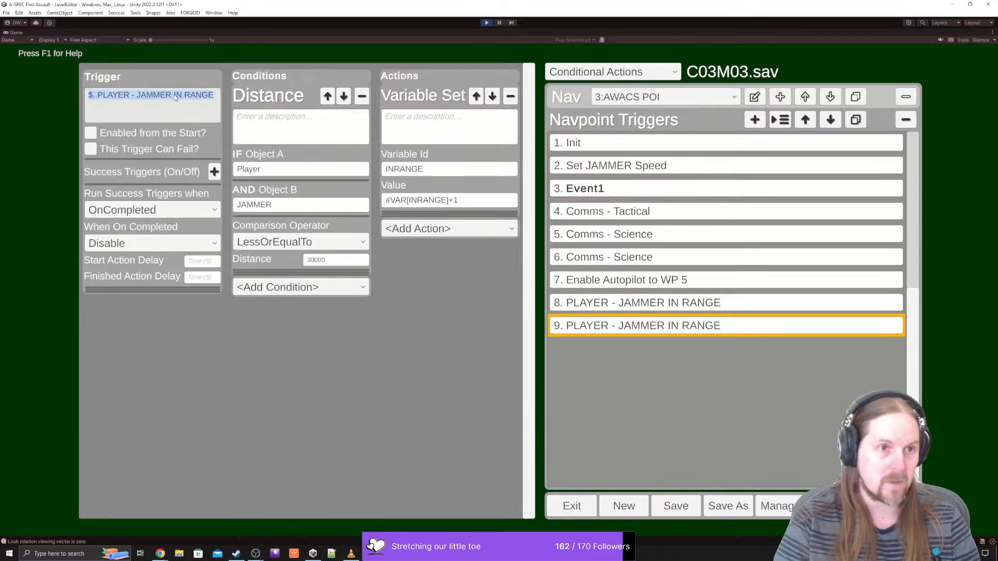
click(176, 98)
text(NOT)
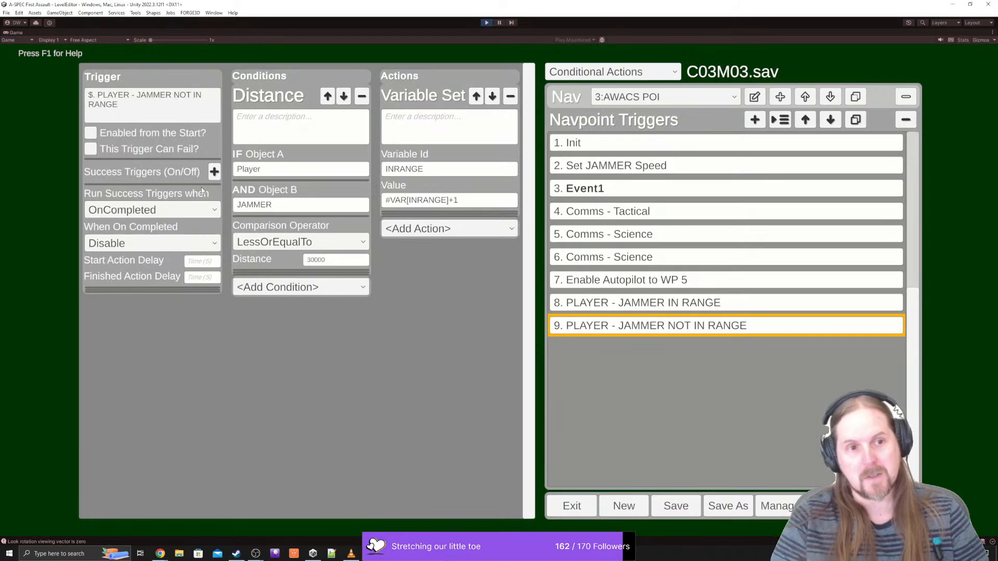
click(251, 243)
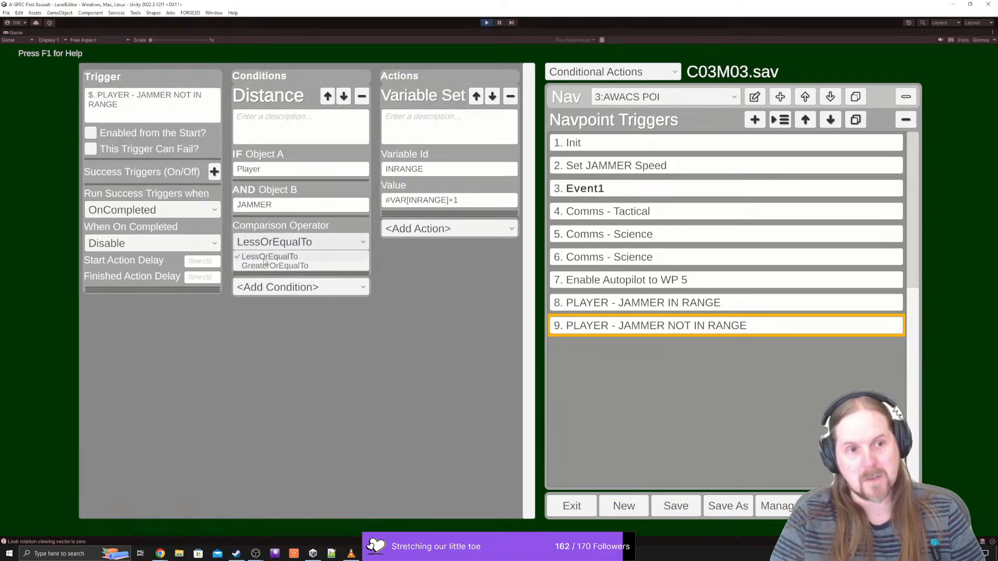
click(277, 266)
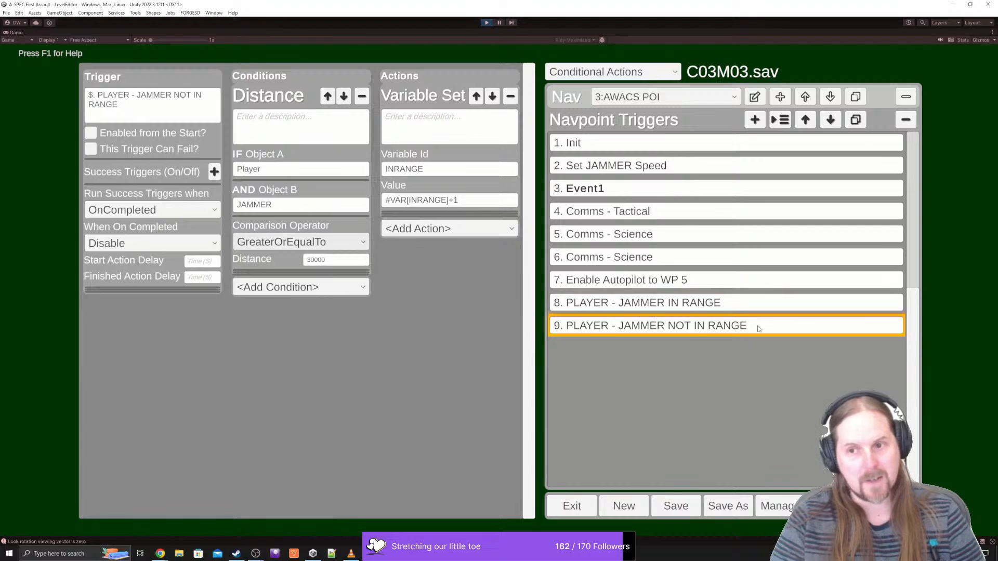
- Set the Distance condition of the PLAYER - JAMMER IN RANGE trigger to 29999
click(717, 304)
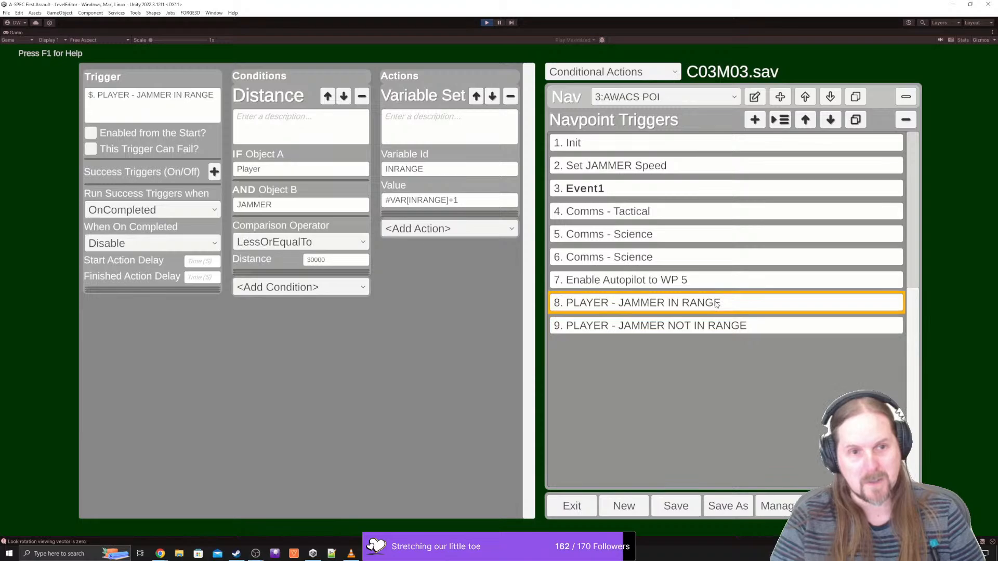
click(346, 265)
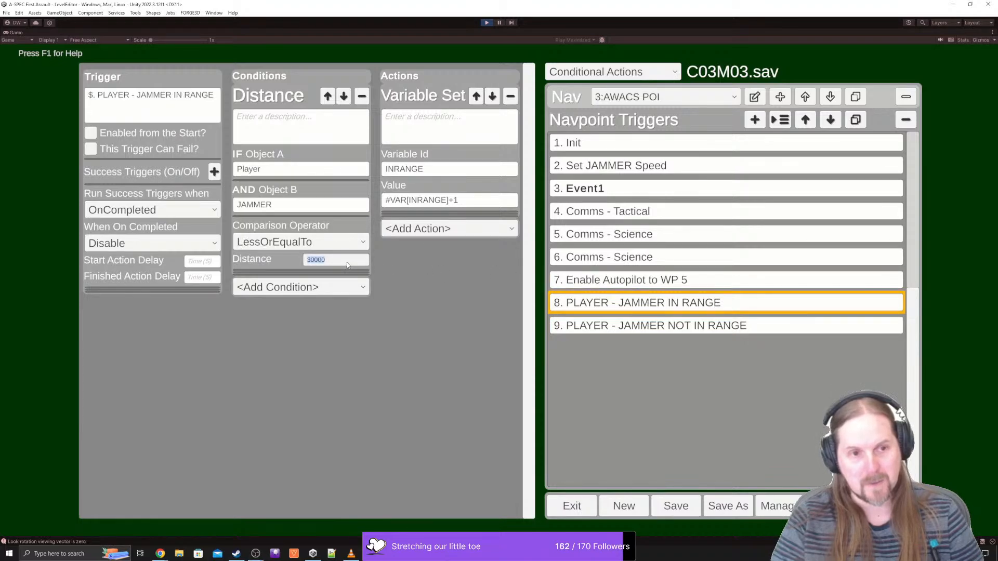
text(29)
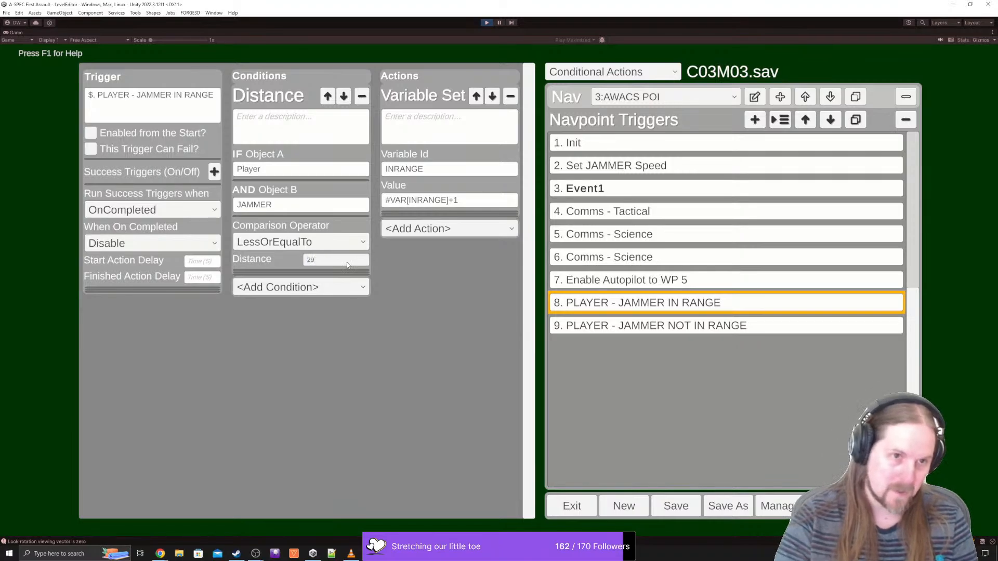
key(BackSpace)
key(BackSpace)
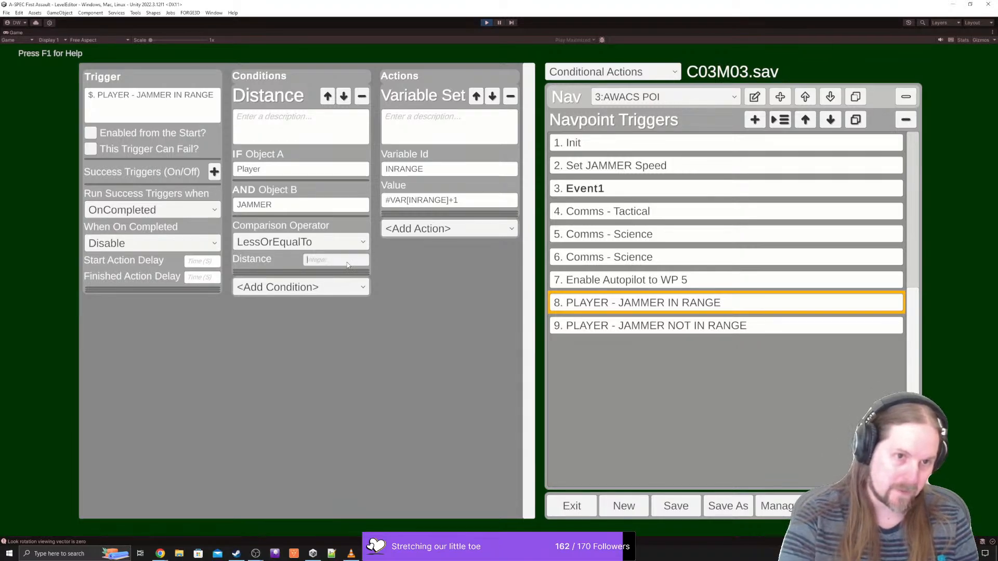
text(2)
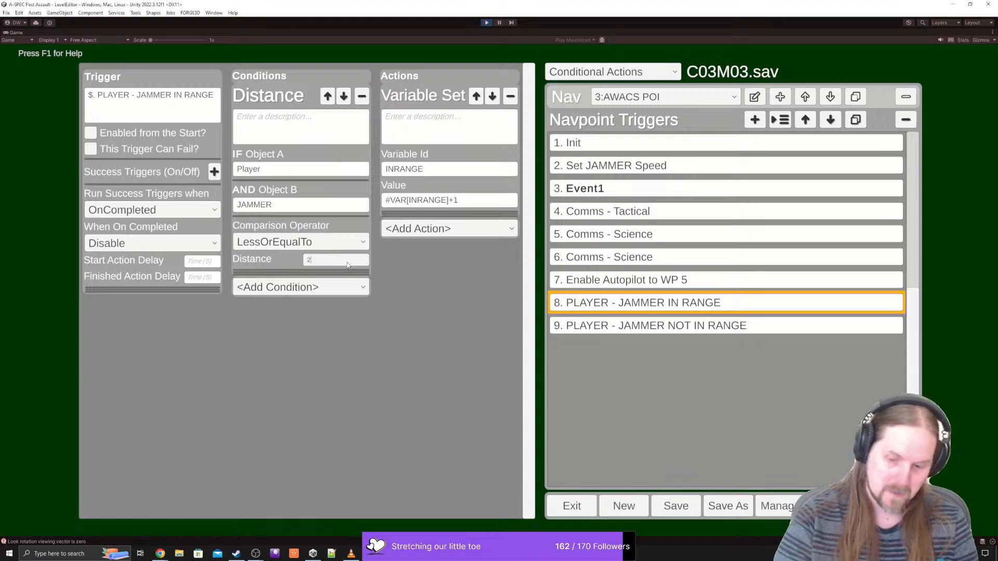
text(9999)
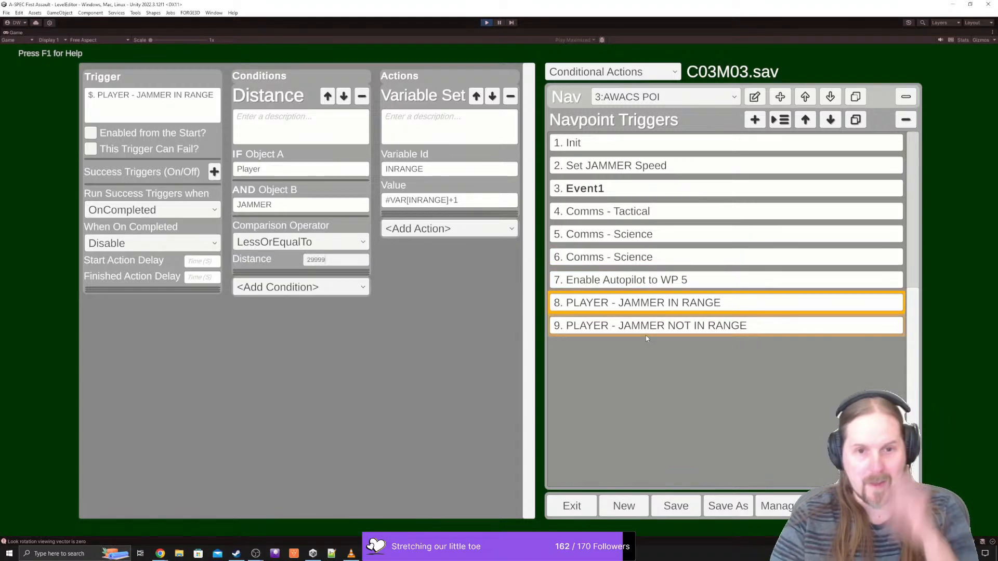
- Compare the distance values and comparison operators of the PLAYER - JAMMER IN RANGE and NOT IN RANGE triggers
click(644, 330)
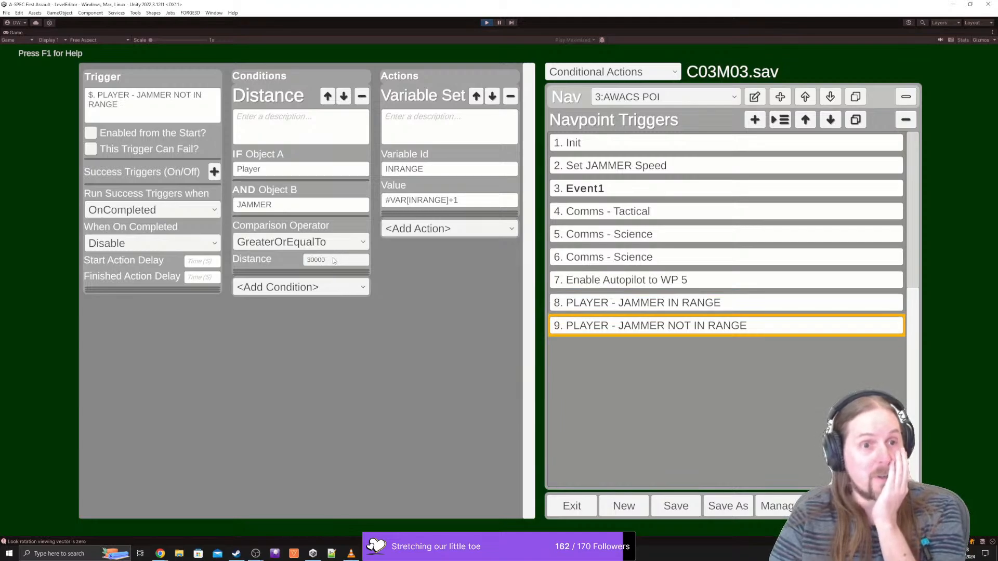
click(349, 262)
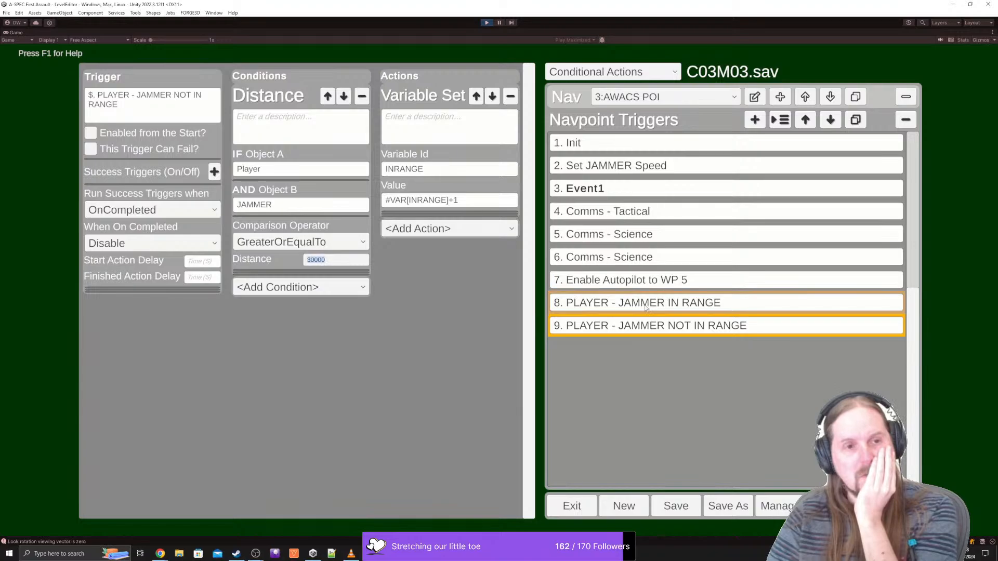
click(645, 306)
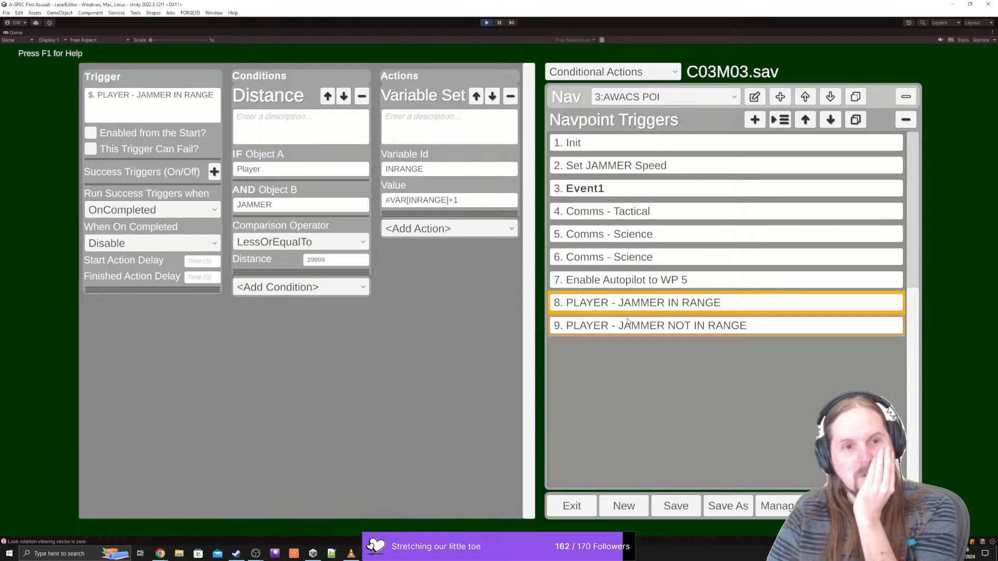
click(313, 248)
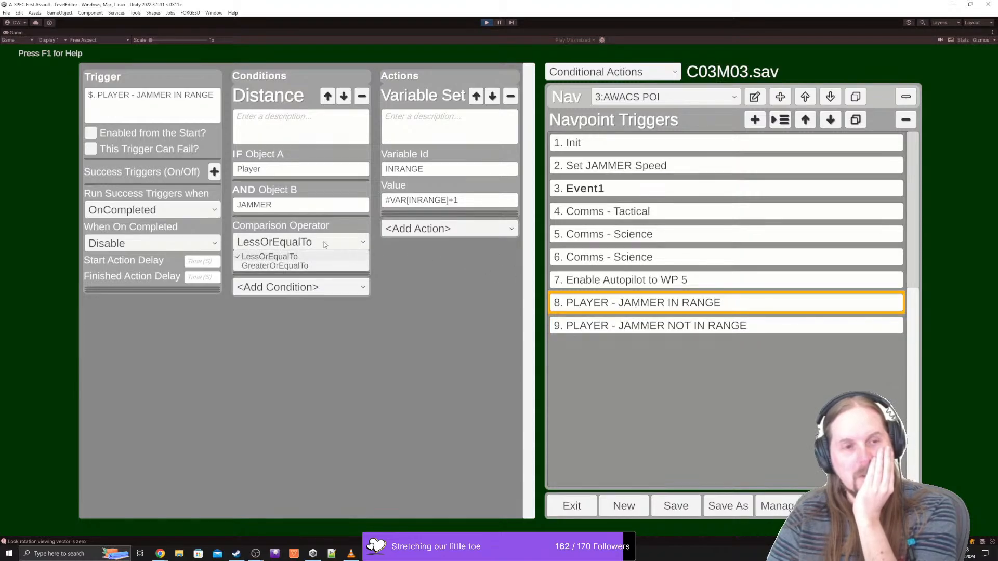
click(324, 244)
click(347, 262)
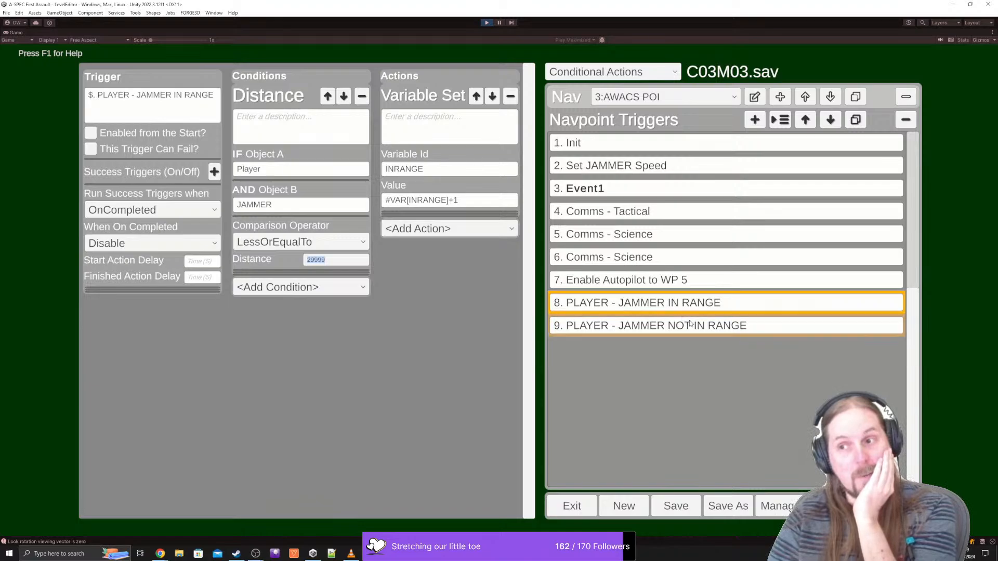
click(343, 262)
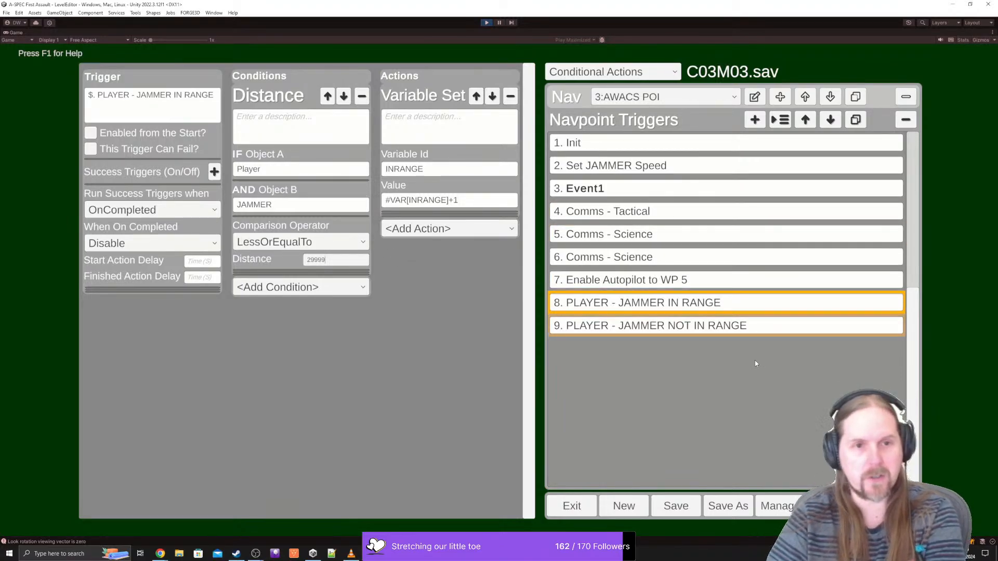
click(664, 326)
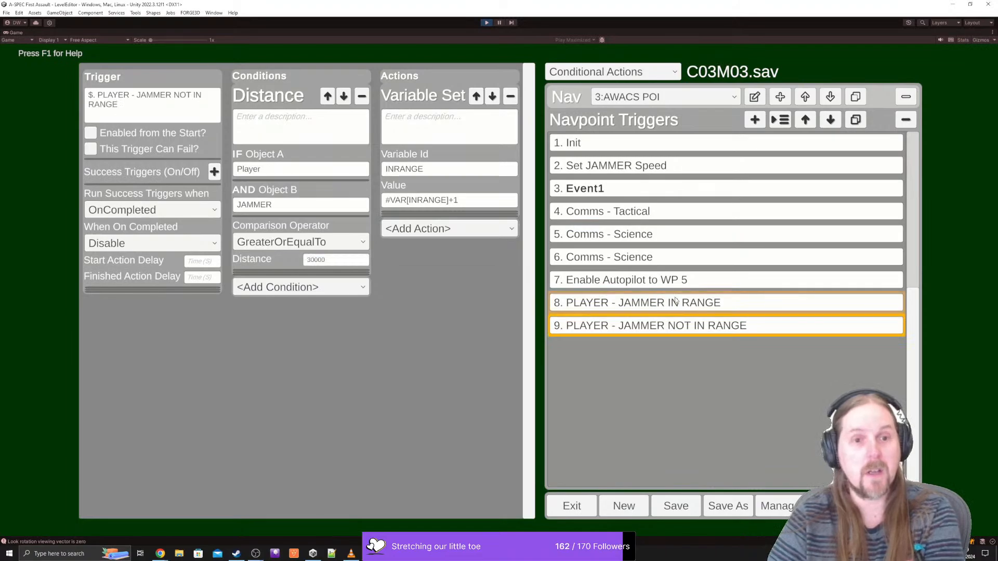
click(676, 301)
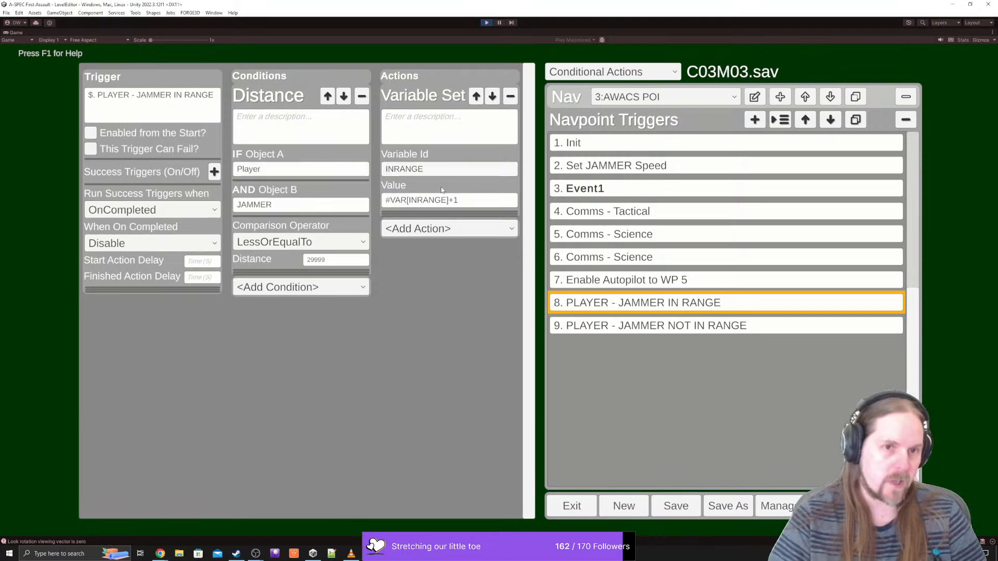
- Add a Structure Life State condition to the PLAYER - JAMMER IN RANGE trigger
click(340, 287)
scroll(318, 310, down, 3)
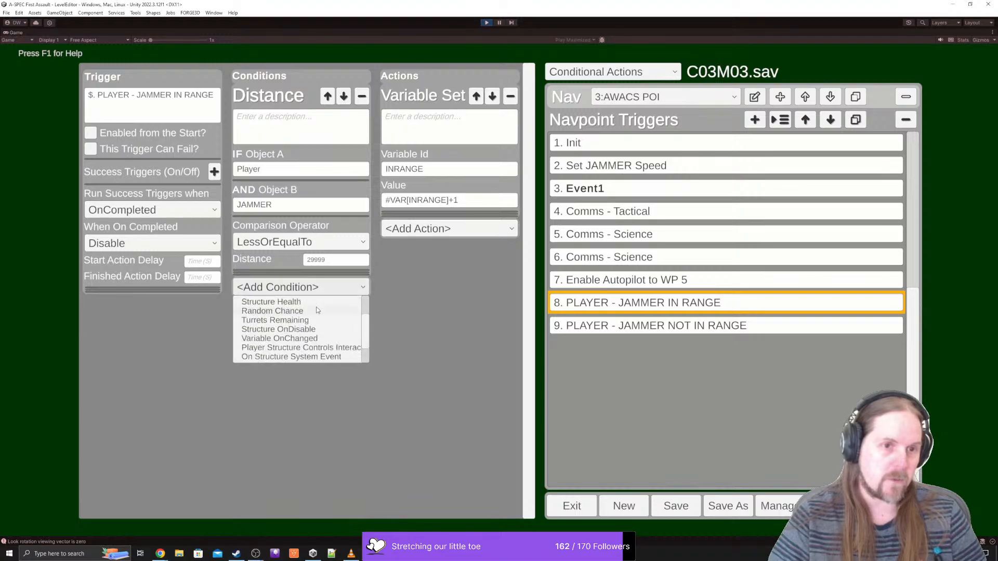
scroll(318, 310, down, 1)
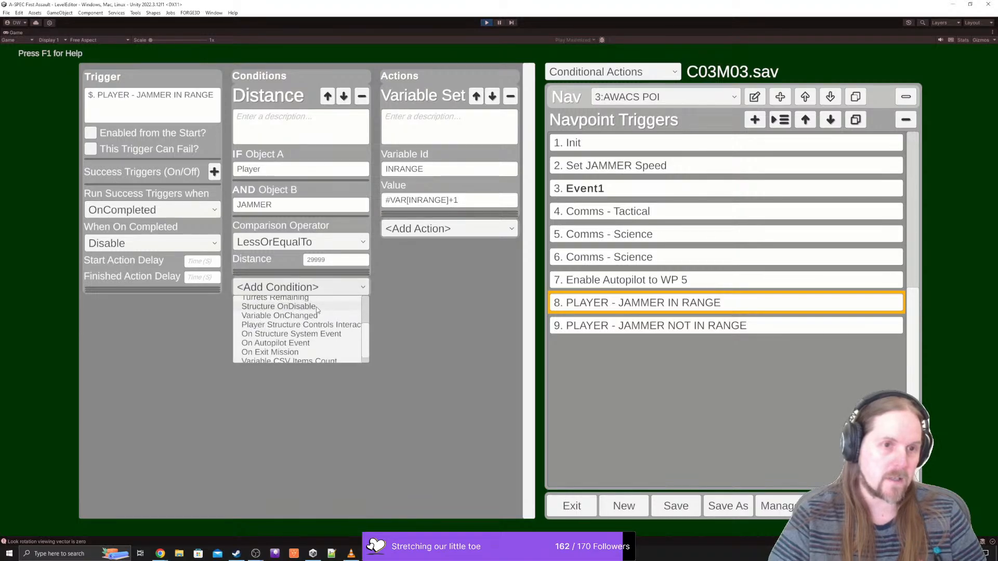
scroll(318, 310, down, 1)
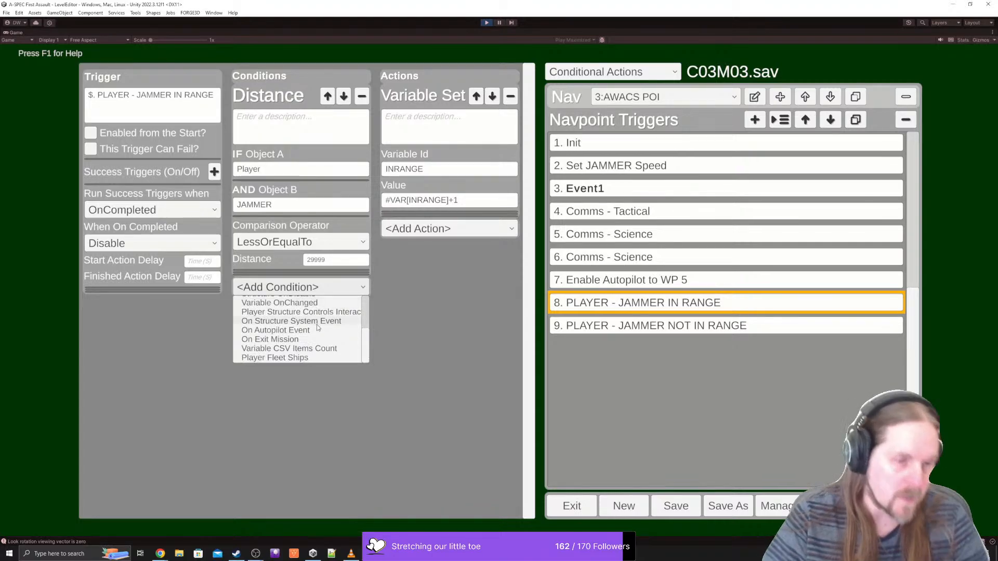
scroll(340, 331, up, 5)
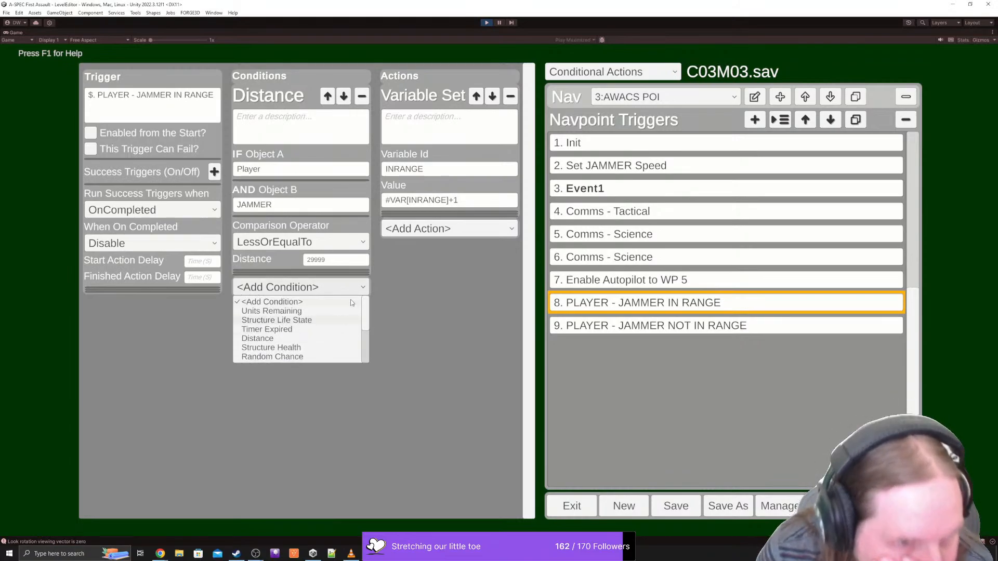
scroll(323, 315, down, 1)
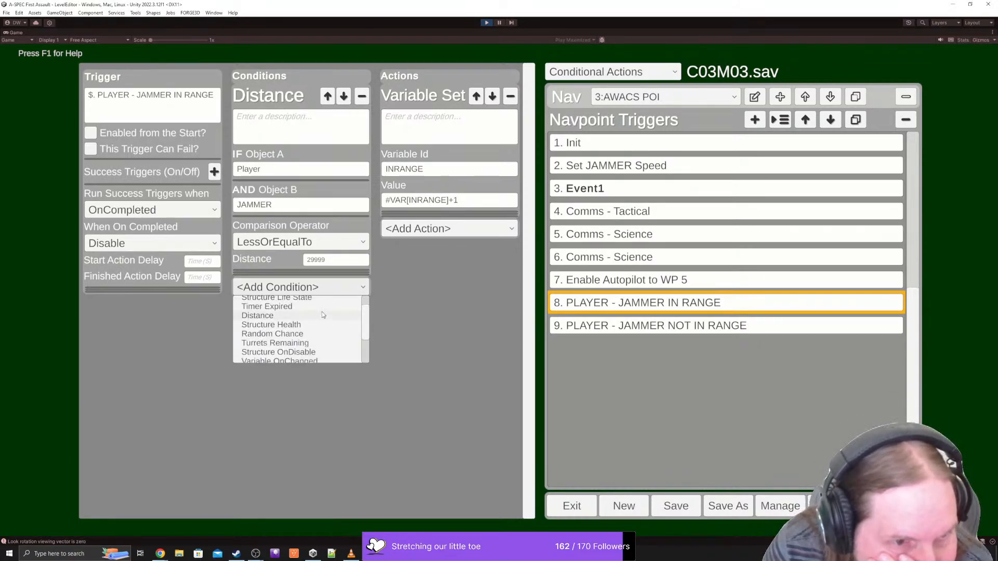
scroll(325, 313, down, 2)
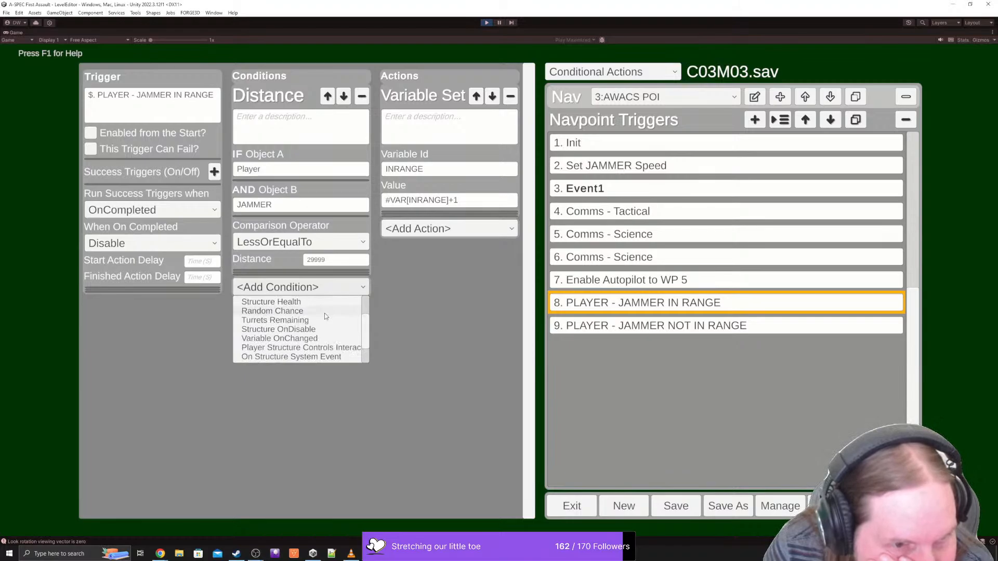
scroll(304, 336, down, 2)
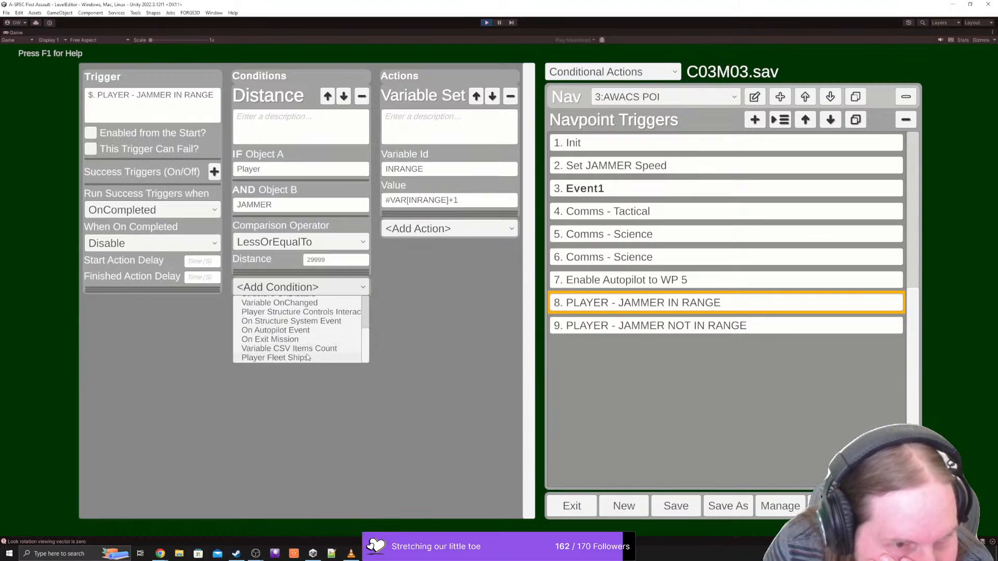
scroll(307, 357, up, 4)
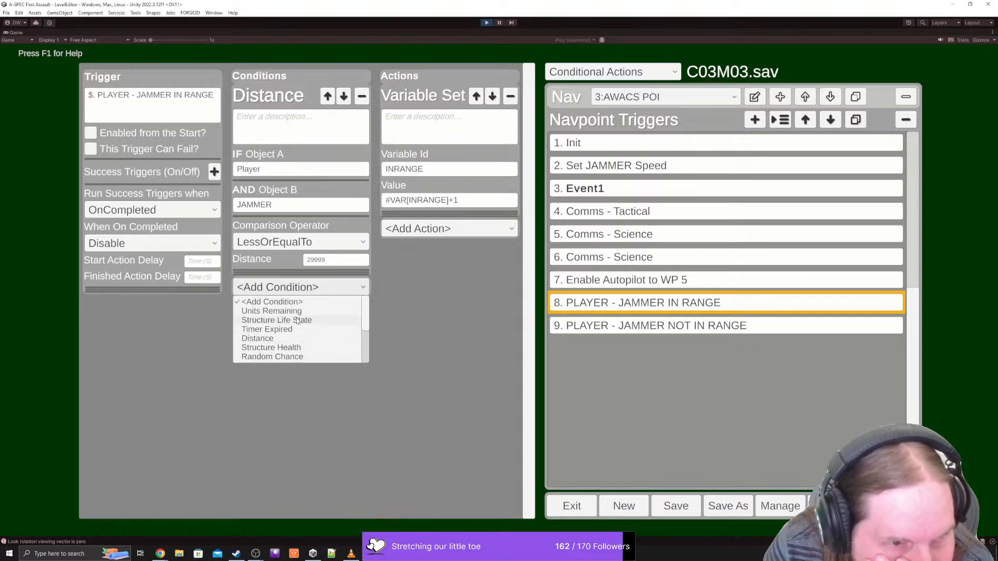
click(297, 321)
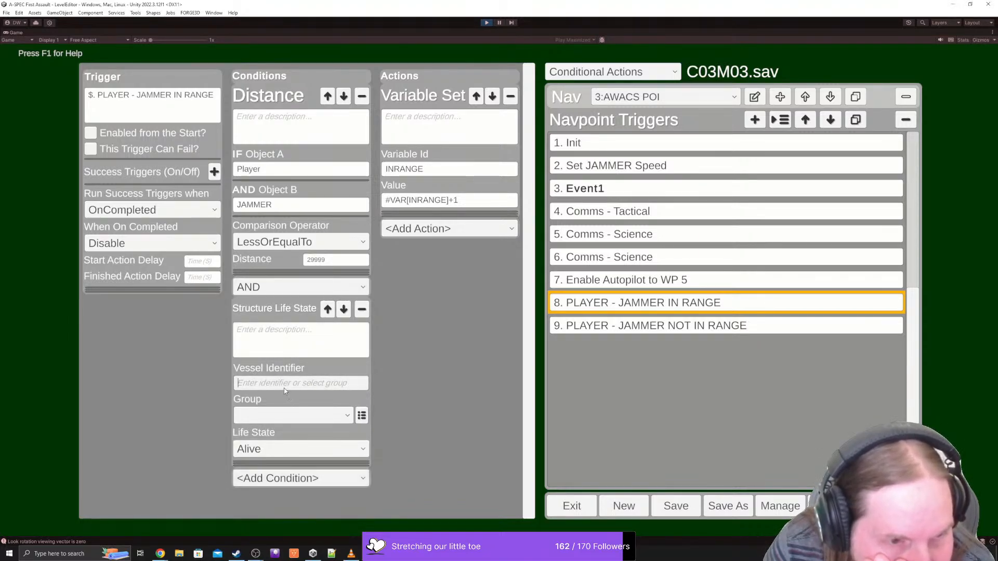
- Set the Structure Life State condition's vessel identifier to Player Wingman 1 and join it to the player's Distance condition with OR
text(P)
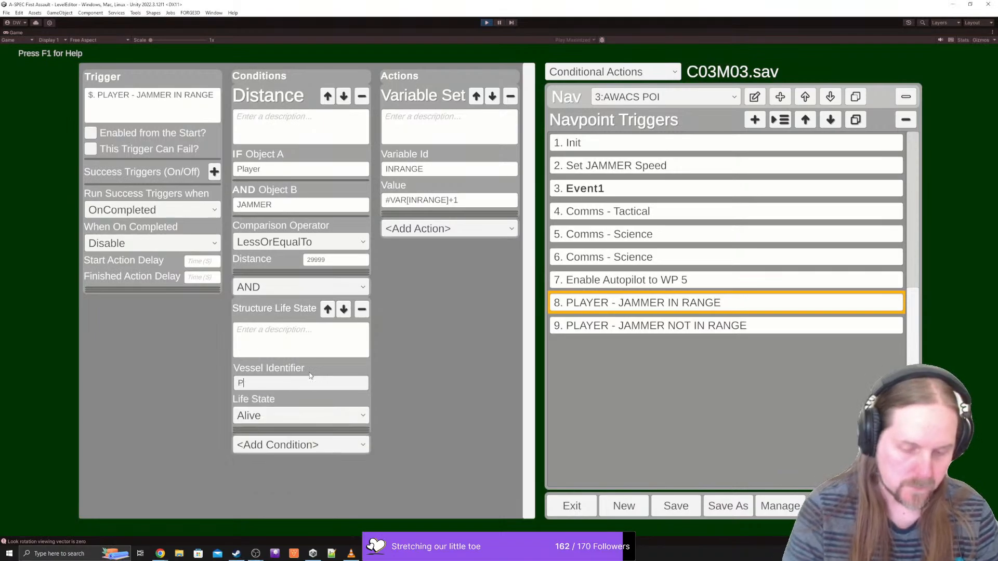
text(layer Win)
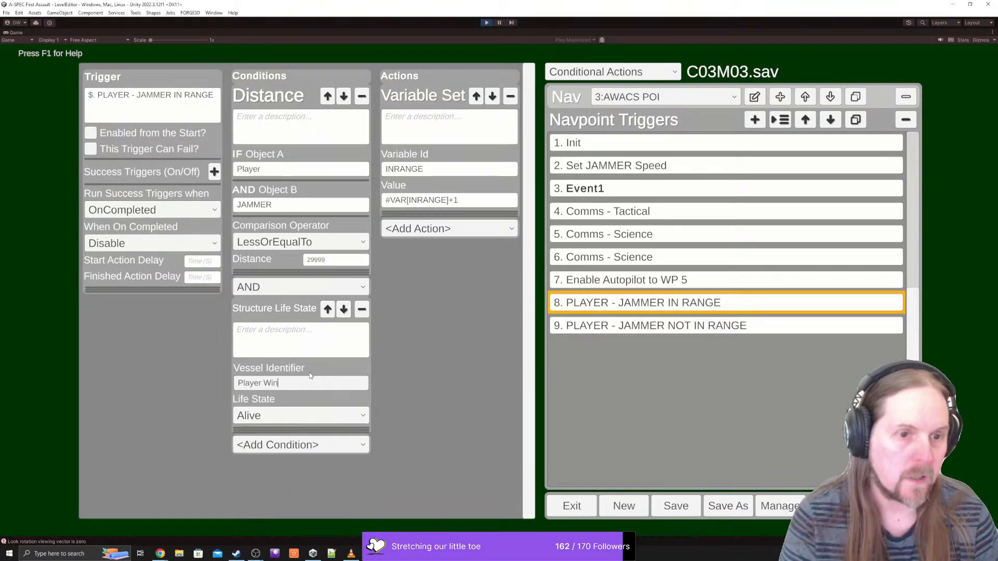
text(gman 1)
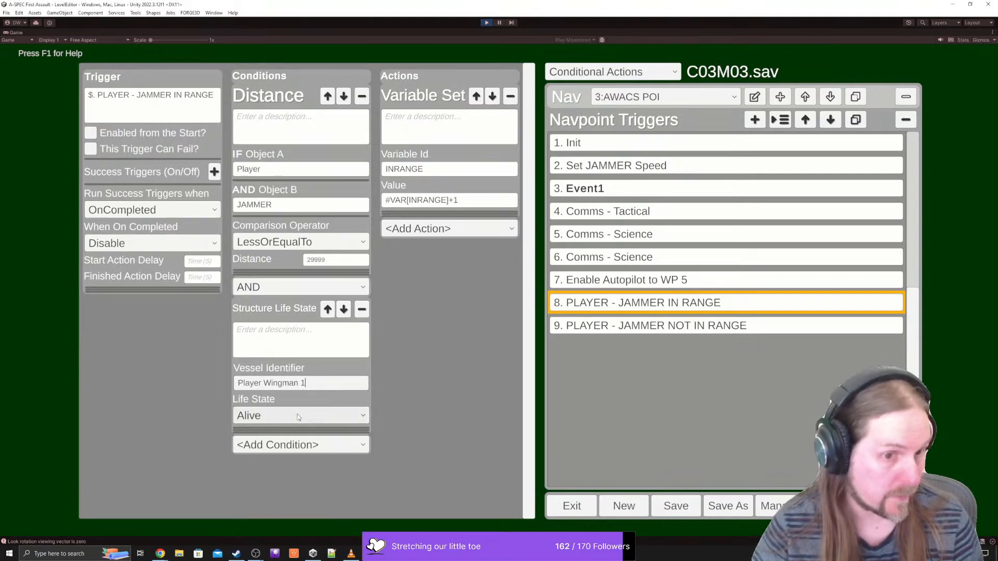
click(283, 285)
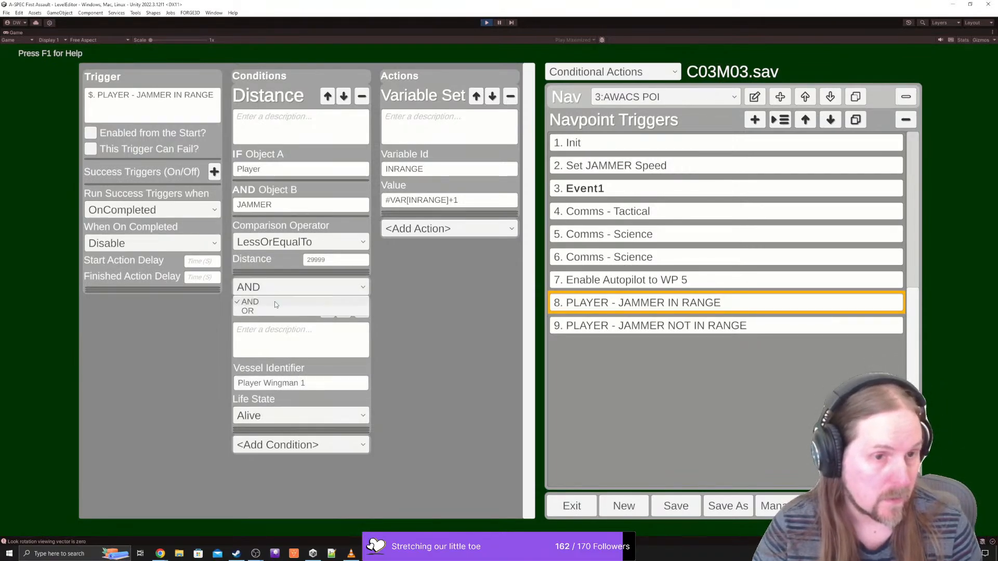
click(265, 310)
- Add a Distance condition with Player Wingman 1 as Object A and JAMMER as Object B
click(286, 447)
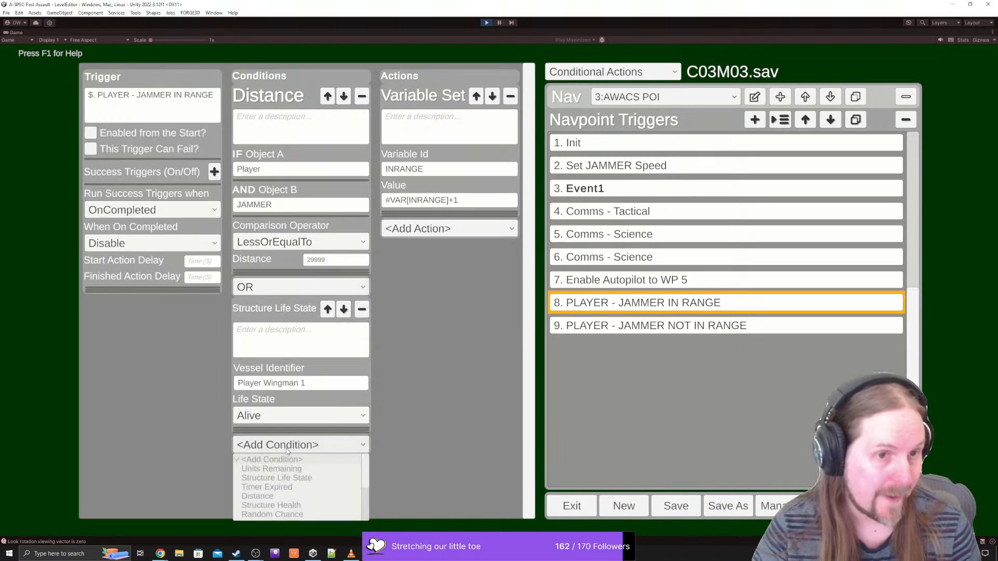
click(270, 496)
scroll(384, 422, down, 1)
click(320, 360)
key(ctrl+c)
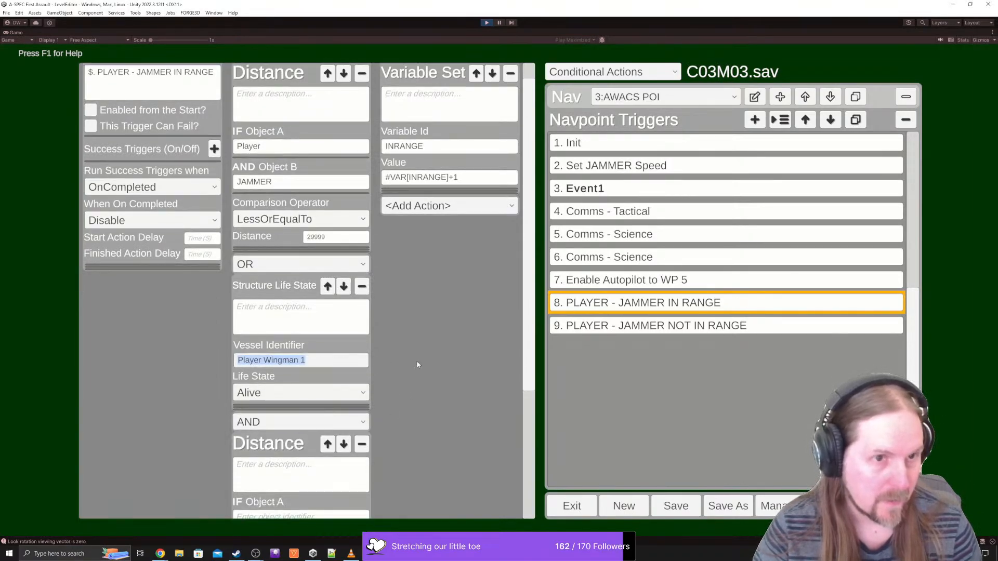
scroll(332, 385, down, 3)
click(275, 447)
key(ctrl+v)
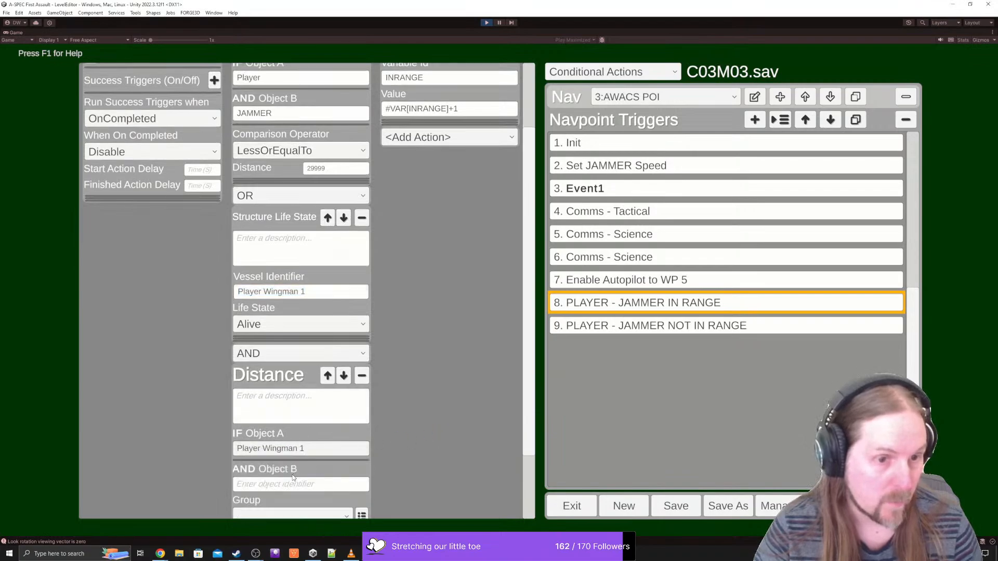
click(274, 483)
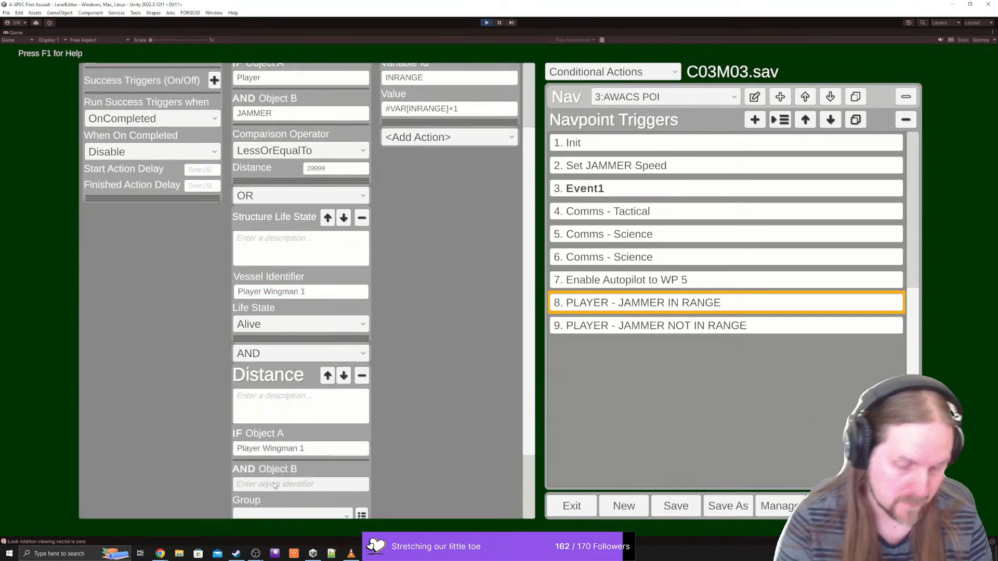
text(JAMMER)
scroll(296, 484, down, 1)
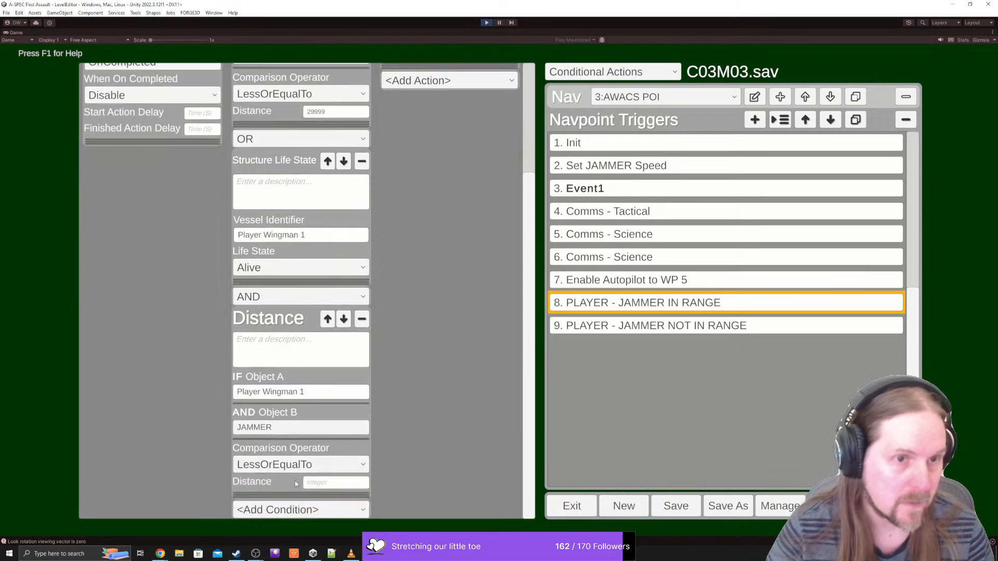
- Set the distance to 30000 in both the Player and Player Wingman 1 Distance conditions
click(345, 115)
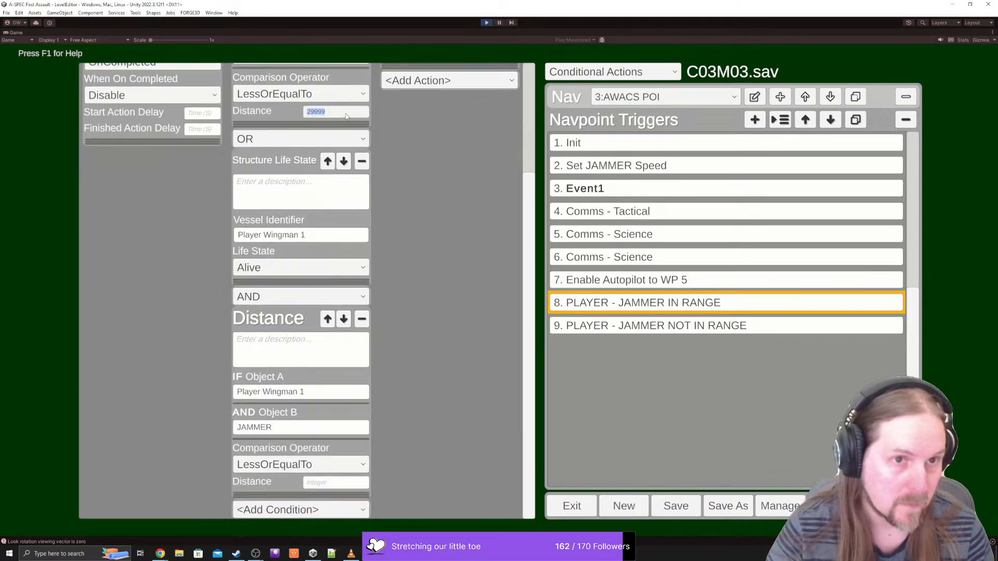
text(30000)
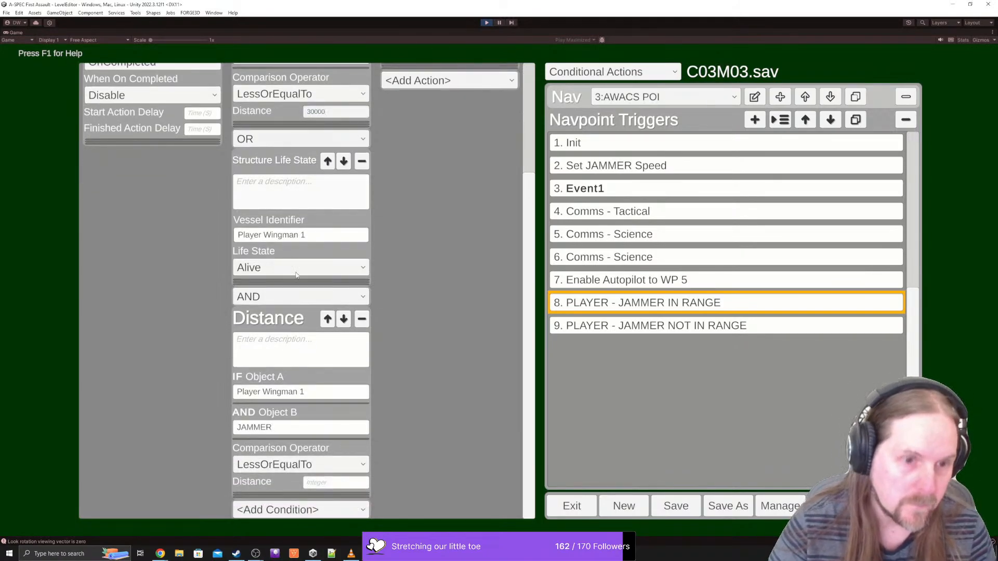
click(329, 485)
text(30000)
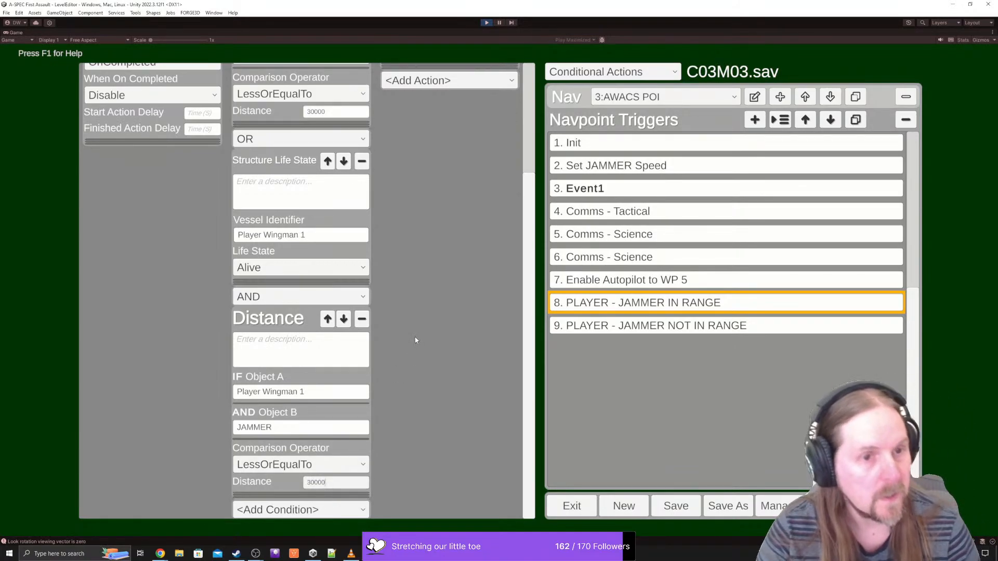
- Review the trigger's chain of Distance and Structure Life State conditions and the OR and AND operators joining them
scroll(435, 329, up, 3)
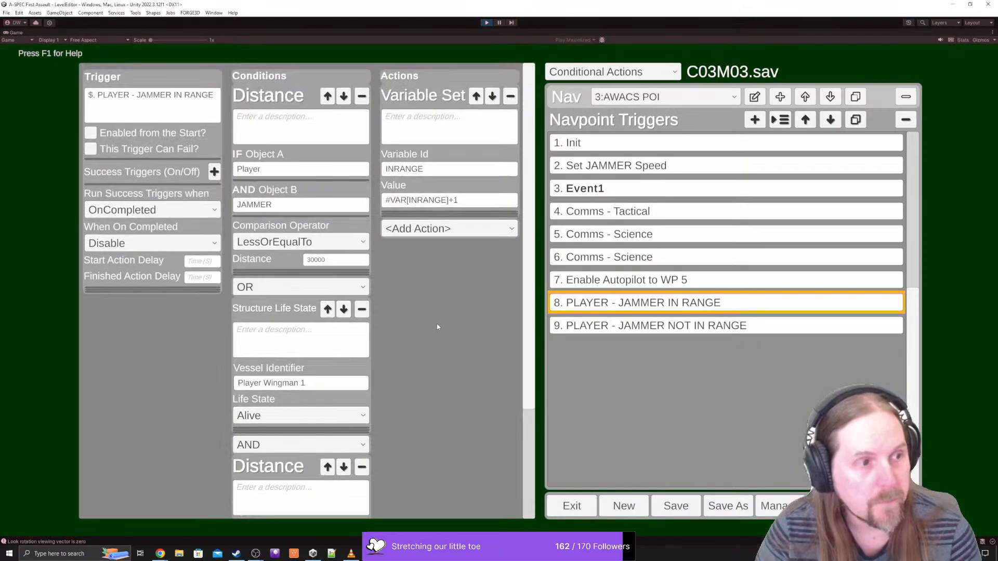
scroll(440, 317, down, 5)
scroll(440, 317, up, 3)
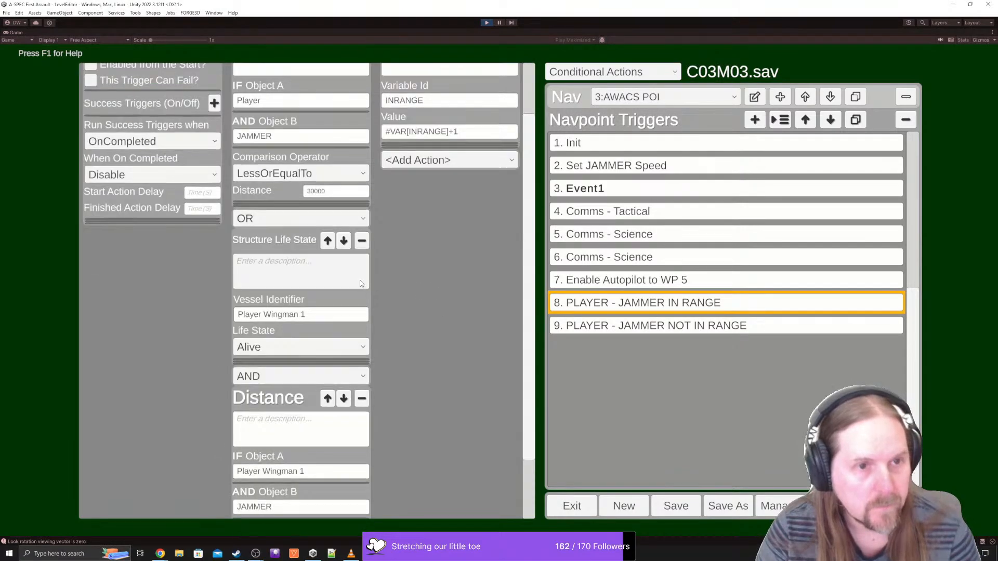
scroll(312, 120, up, 1)
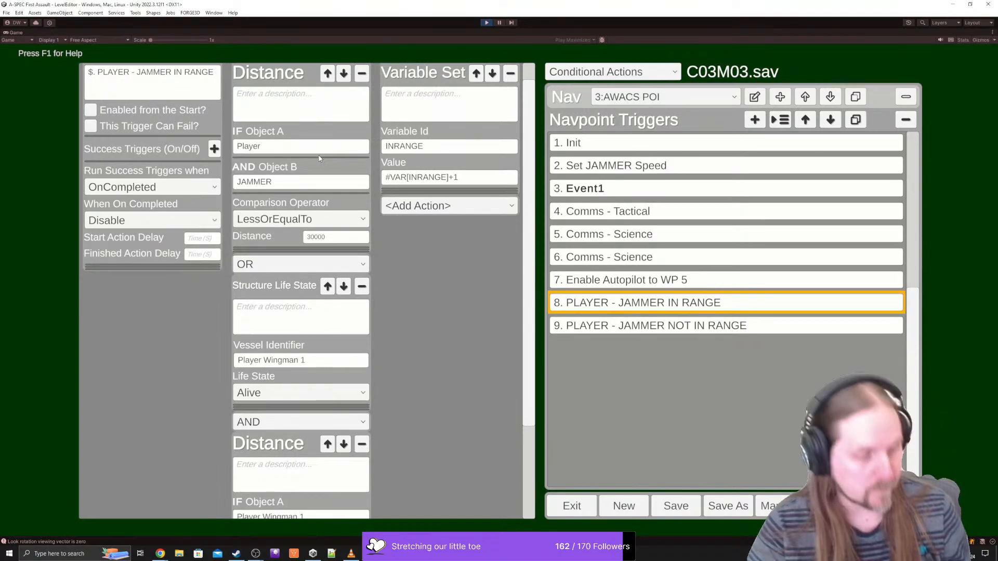
scroll(394, 293, down, 3)
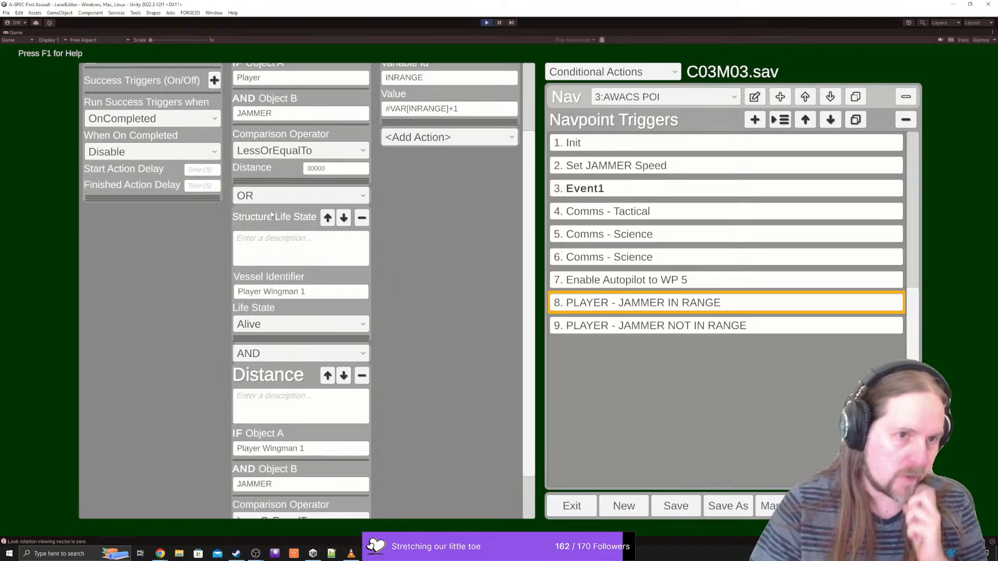
scroll(307, 130, up, 2)
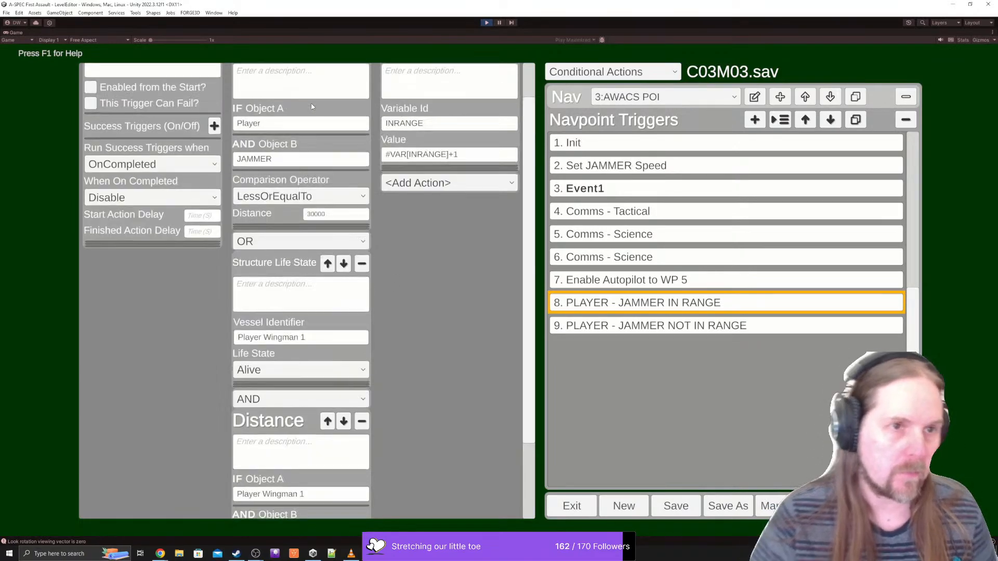
scroll(302, 135, up, 2)
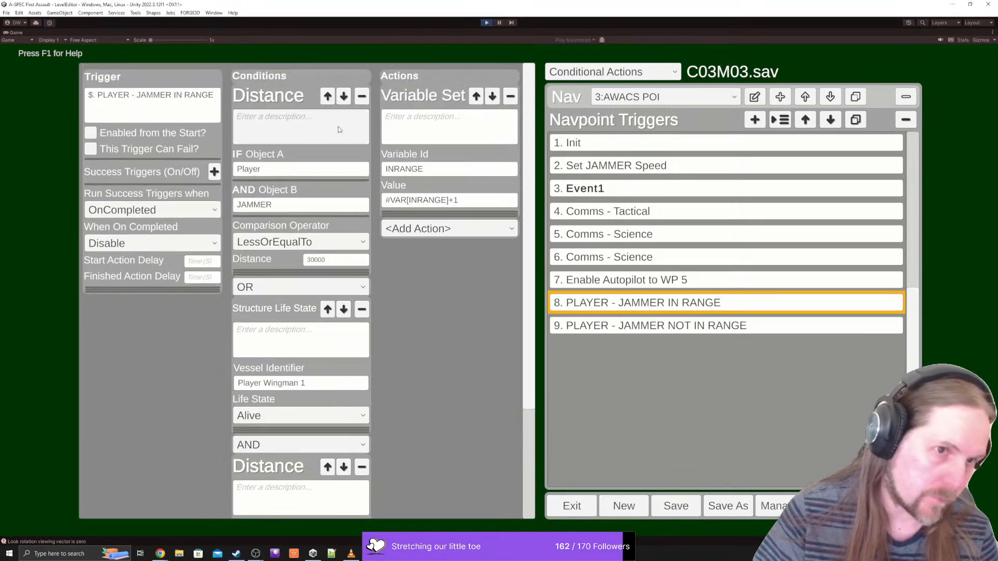
scroll(491, 312, down, 6)
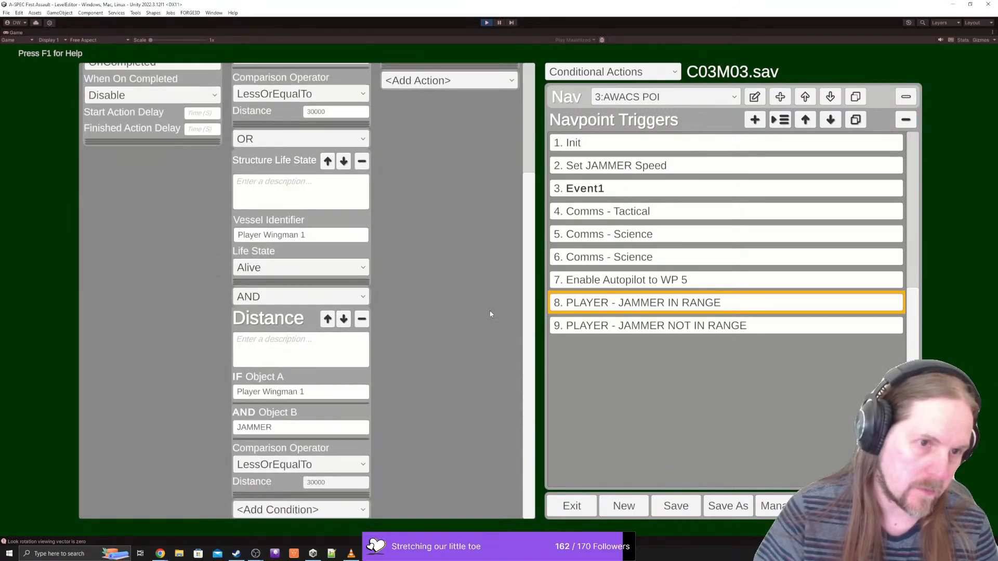
scroll(490, 306, up, 3)
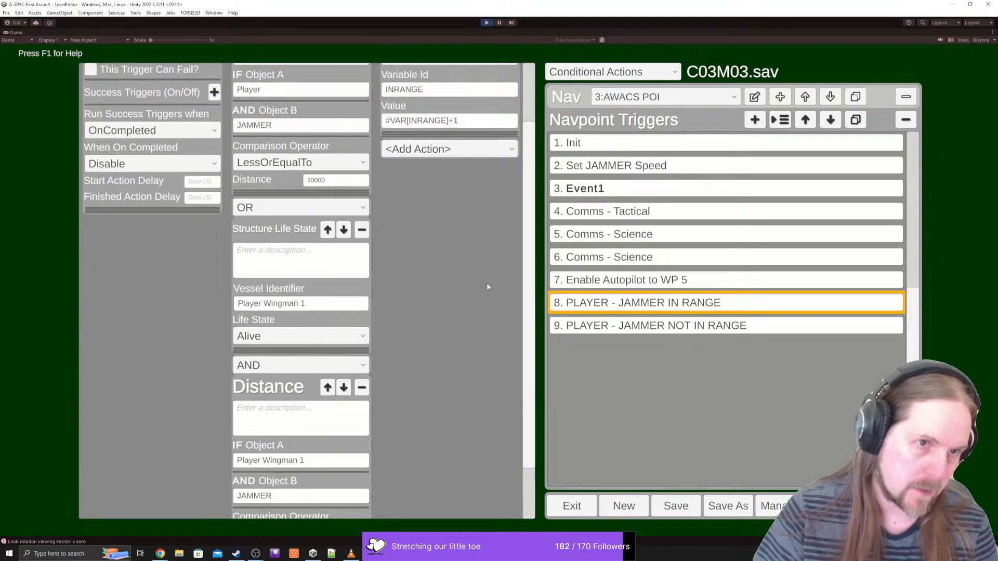
scroll(487, 286, down, 3)
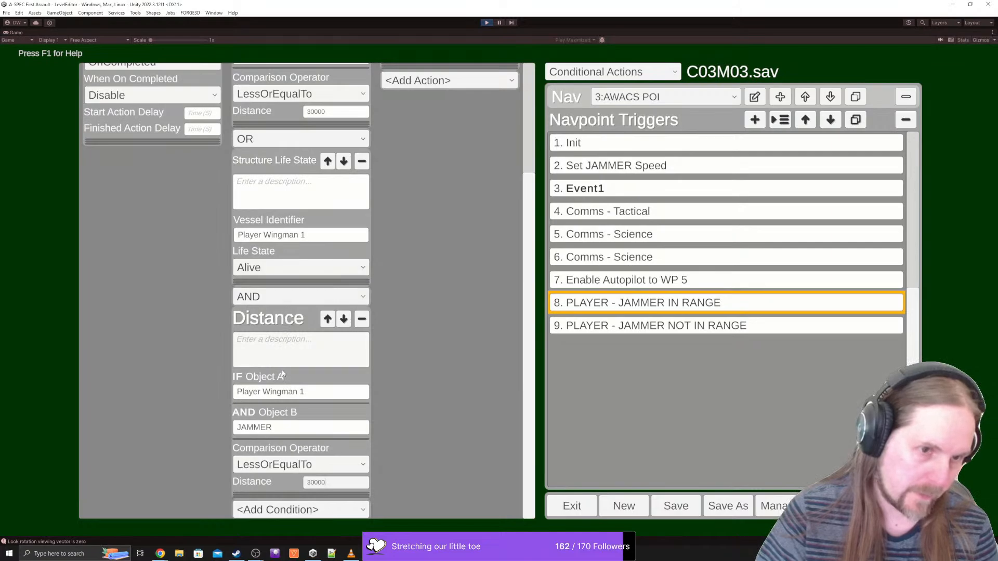
- Add another Structure Life State condition below the Player Wingman 1 Distance condition
click(308, 510)
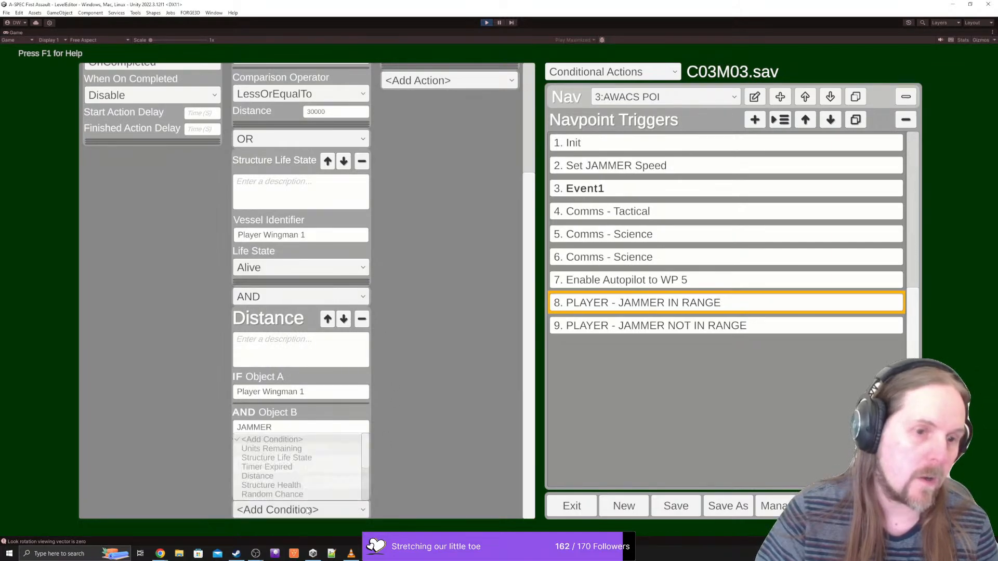
scroll(280, 464, down, 5)
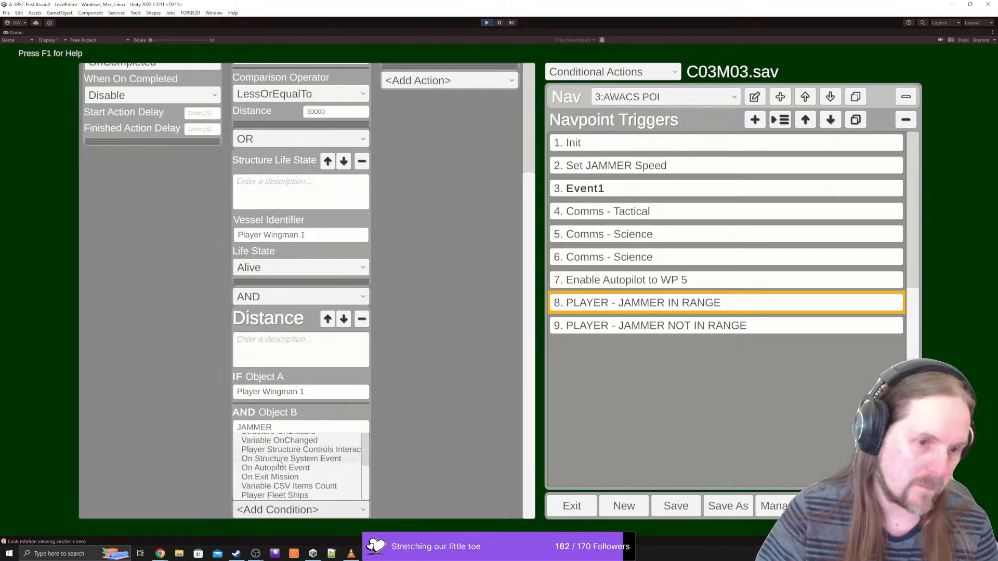
scroll(280, 464, up, 5)
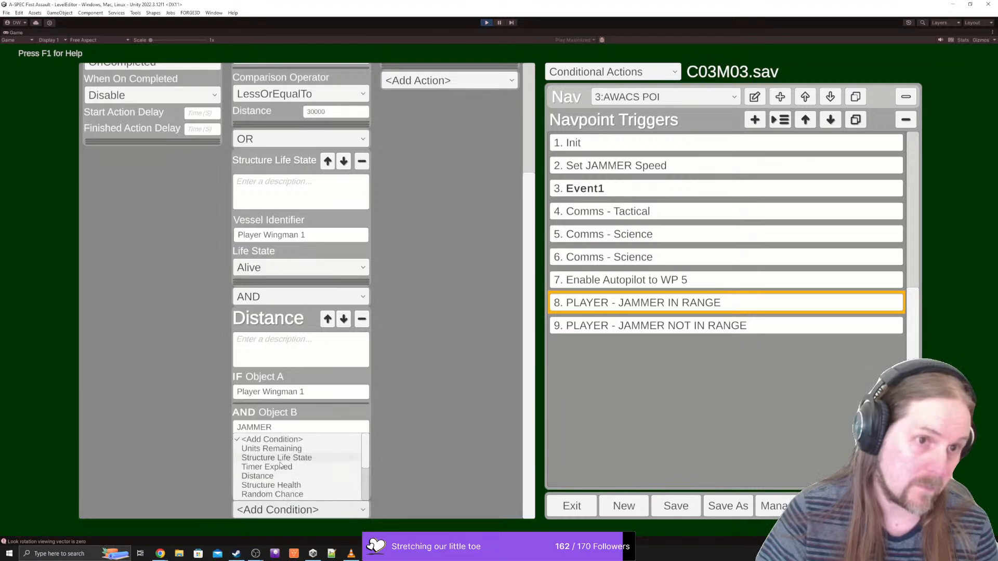
click(278, 457)
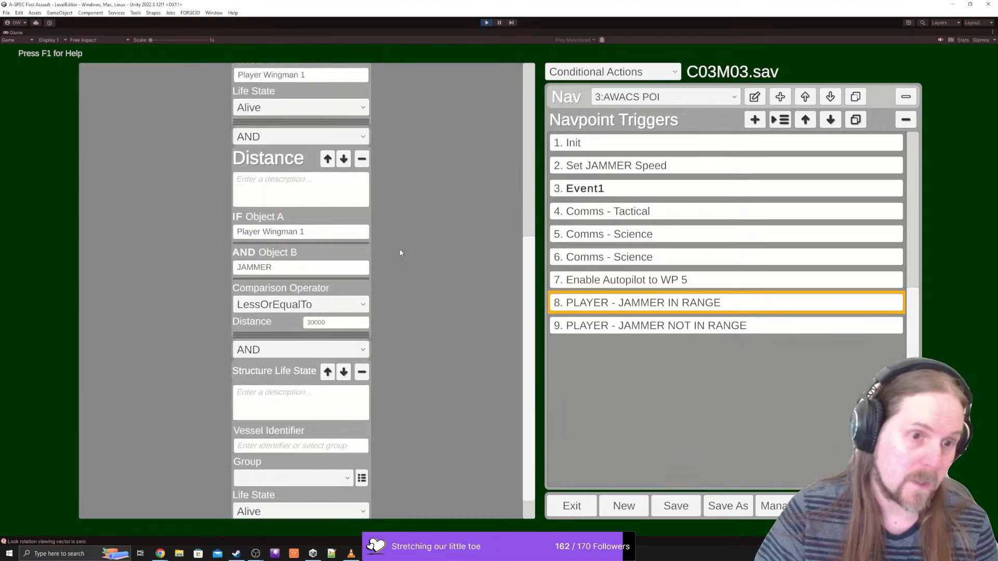
scroll(291, 395, down, 1)
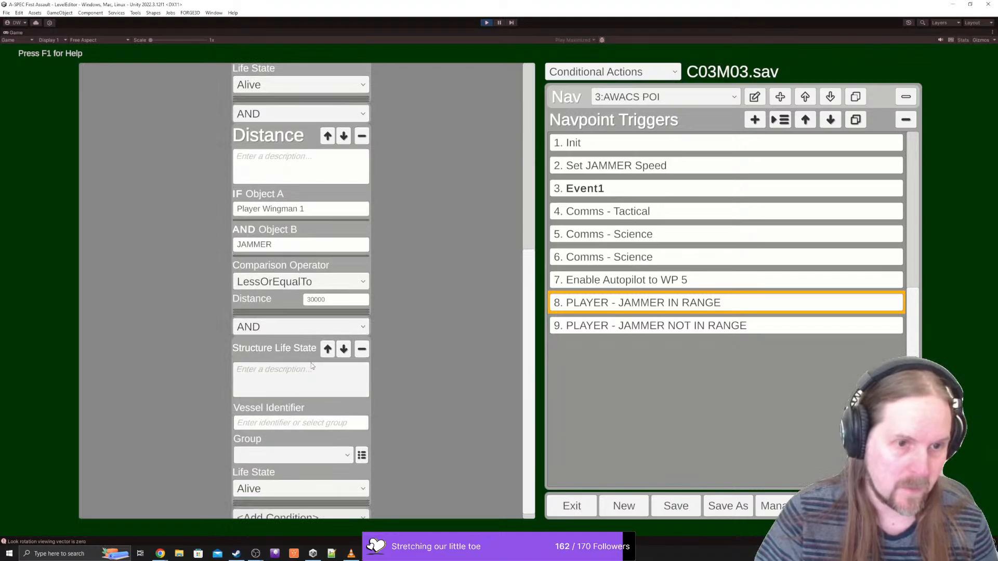
- Join the new Structure Life State condition with OR and set its vessel identifier to Player Wingman 2
scroll(305, 411, down, 1)
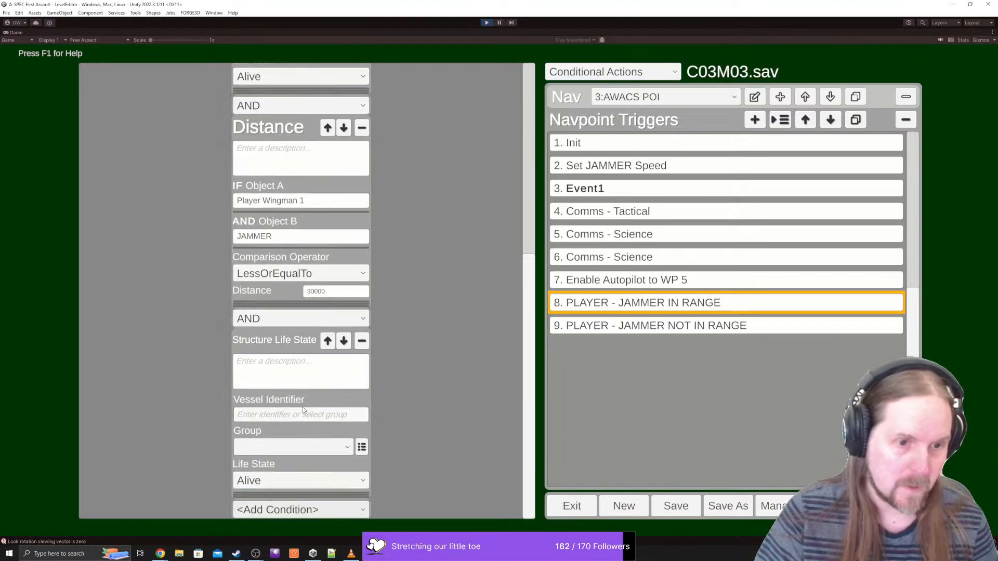
click(261, 320)
click(258, 343)
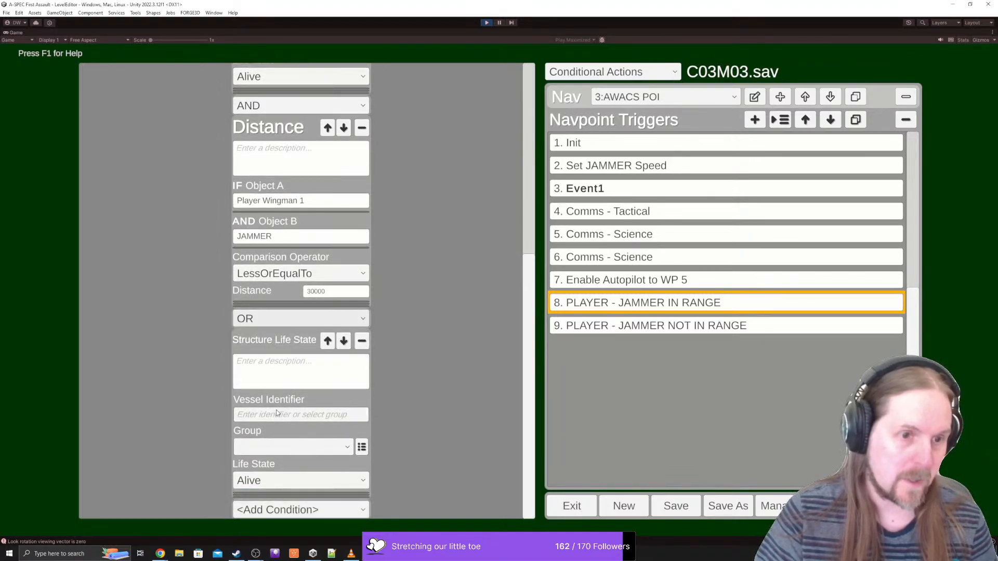
click(276, 413)
key(ctrl+v)
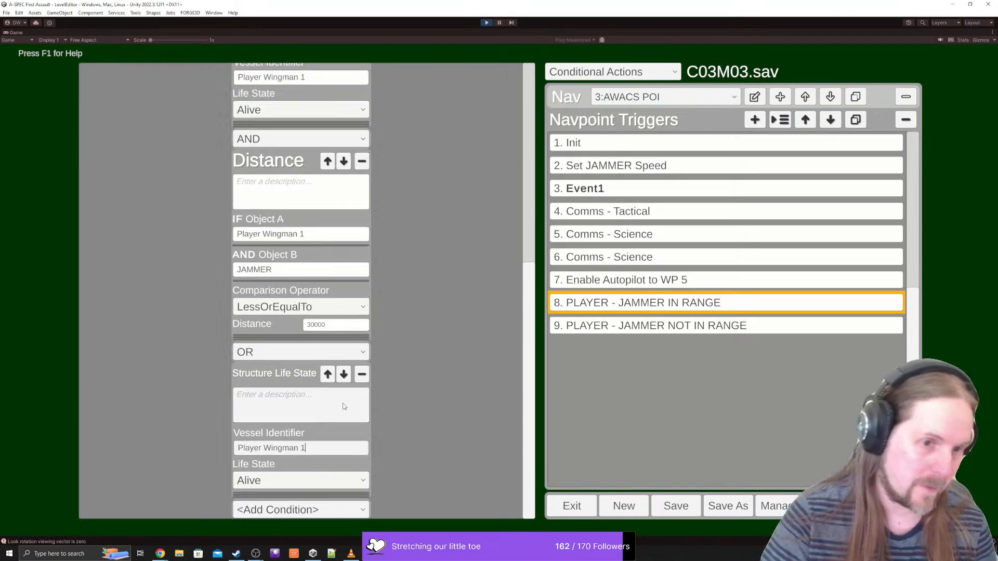
key(BackSpace)
text(2)
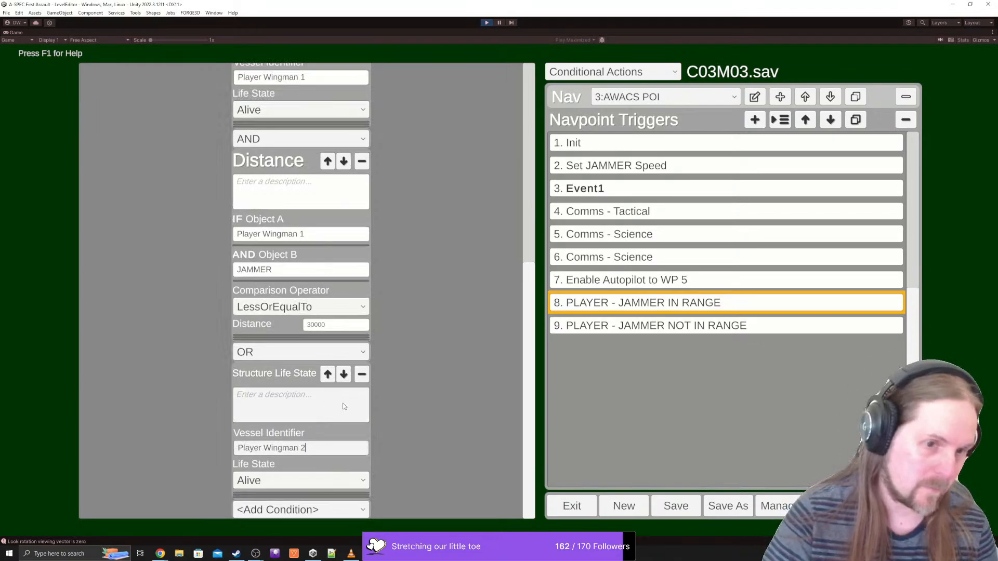
- Add a Distance condition below it with Player Wingman 2 as Object A and JAMMER as Object B
click(296, 508)
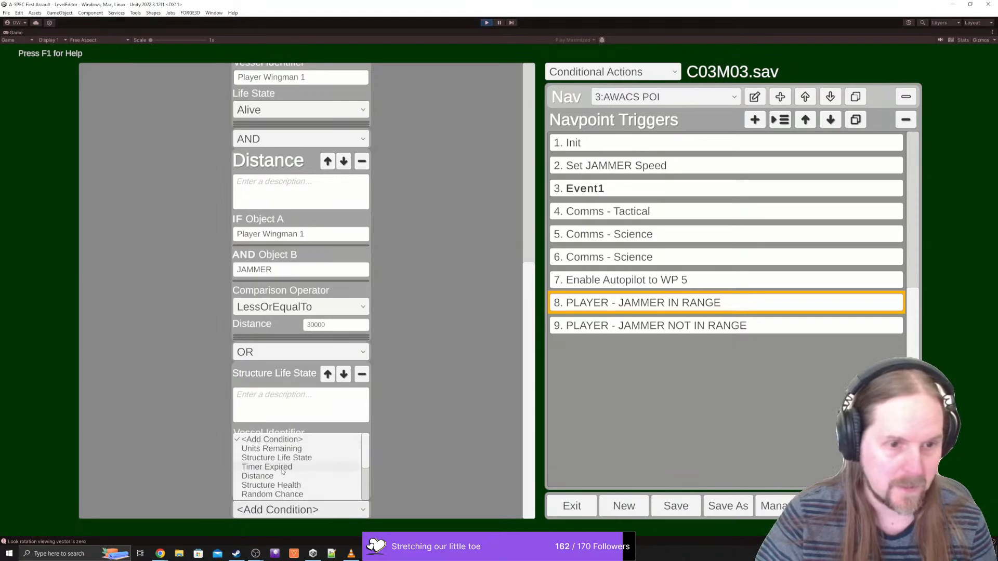
click(258, 476)
scroll(254, 478, down, 3)
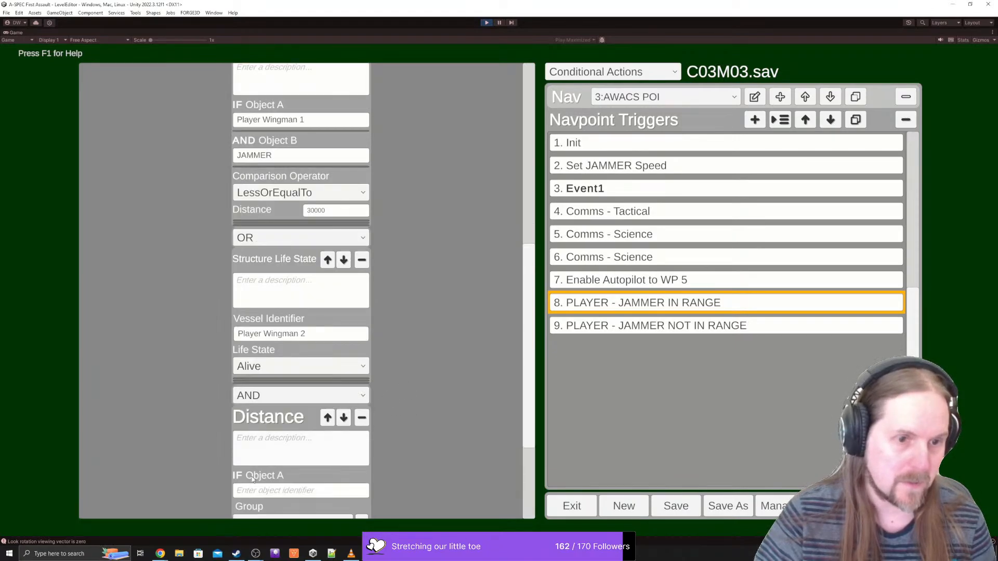
scroll(254, 478, down, 1)
click(261, 448)
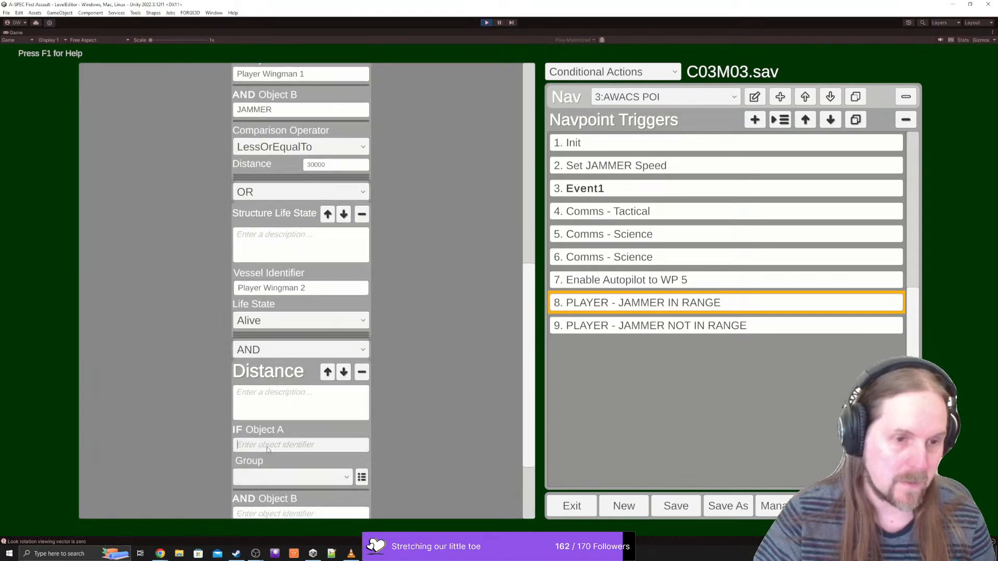
text(Player Wingman 1)
key(BackSpace)
text(2)
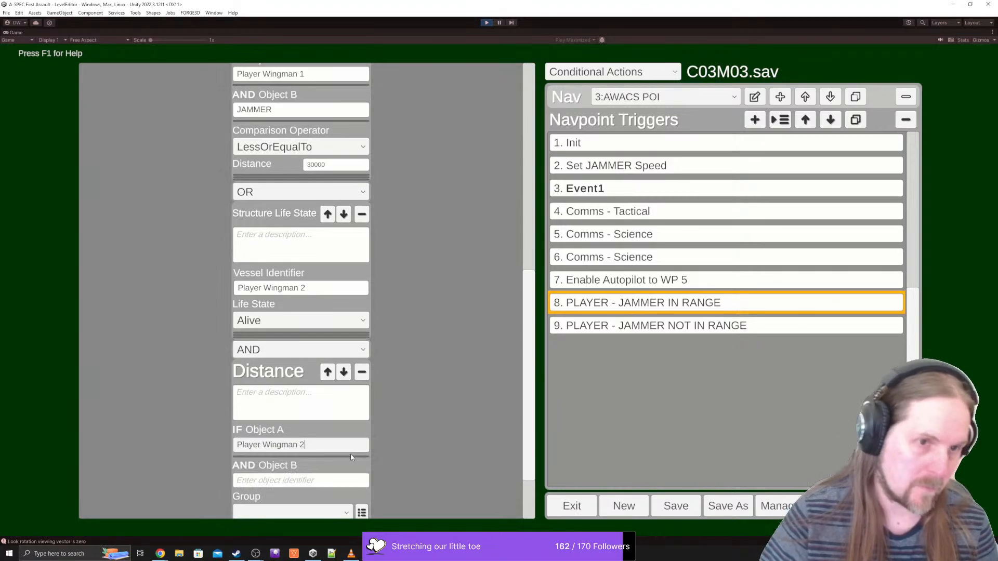
click(329, 482)
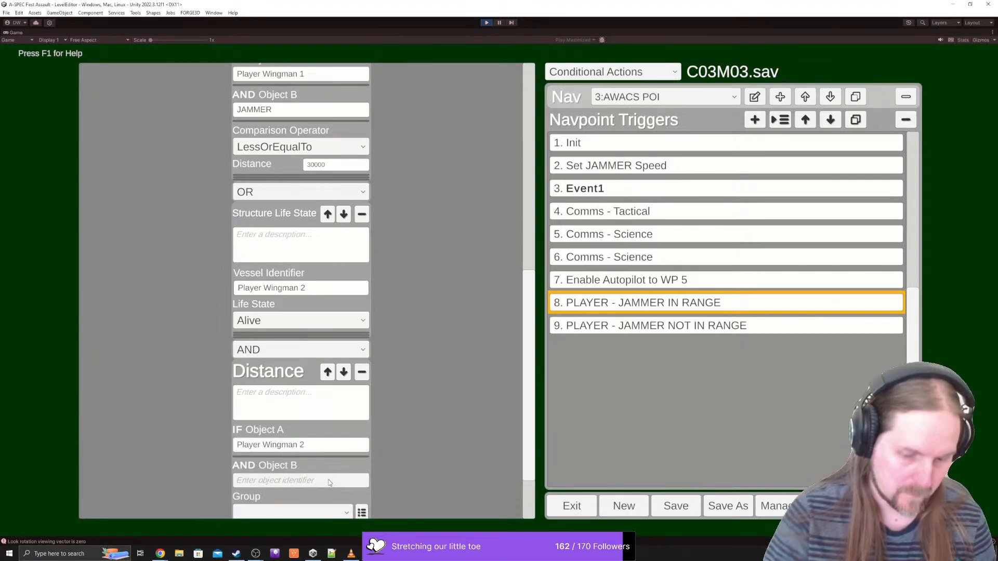
text(JAMMER)
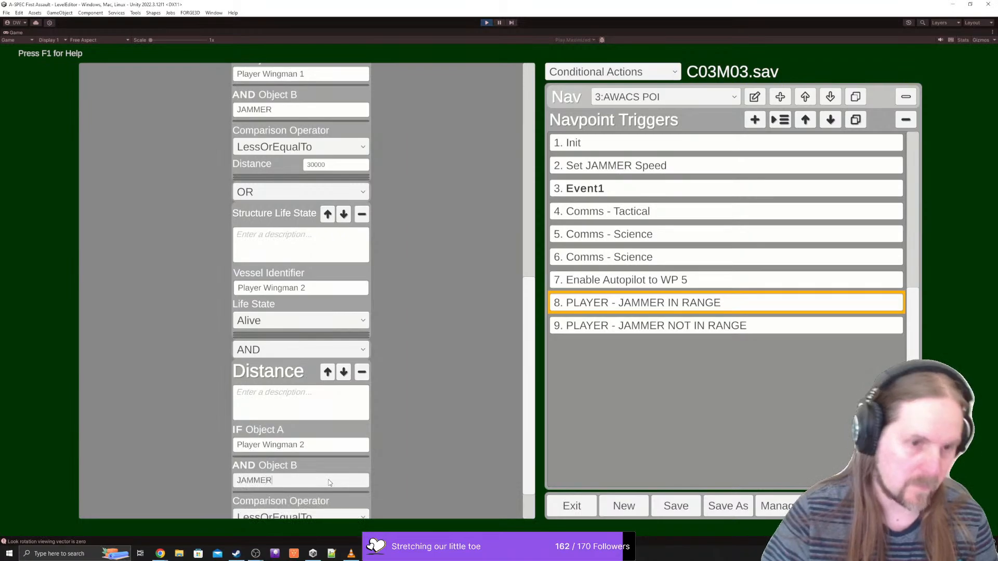
- Set the distance to 30000 in the Player Wingman 2 Distance condition
scroll(441, 415, down, 2)
click(345, 484)
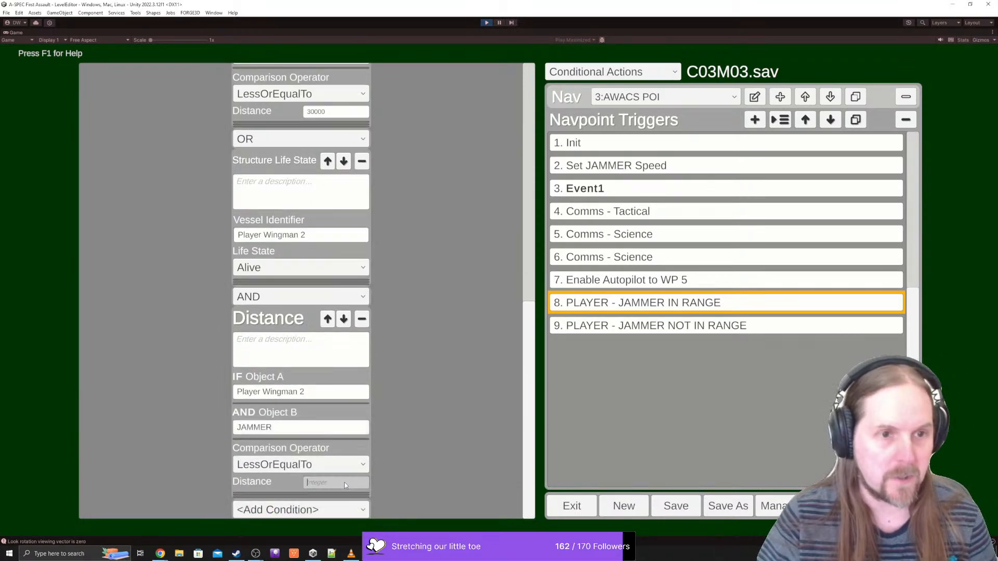
text(300)
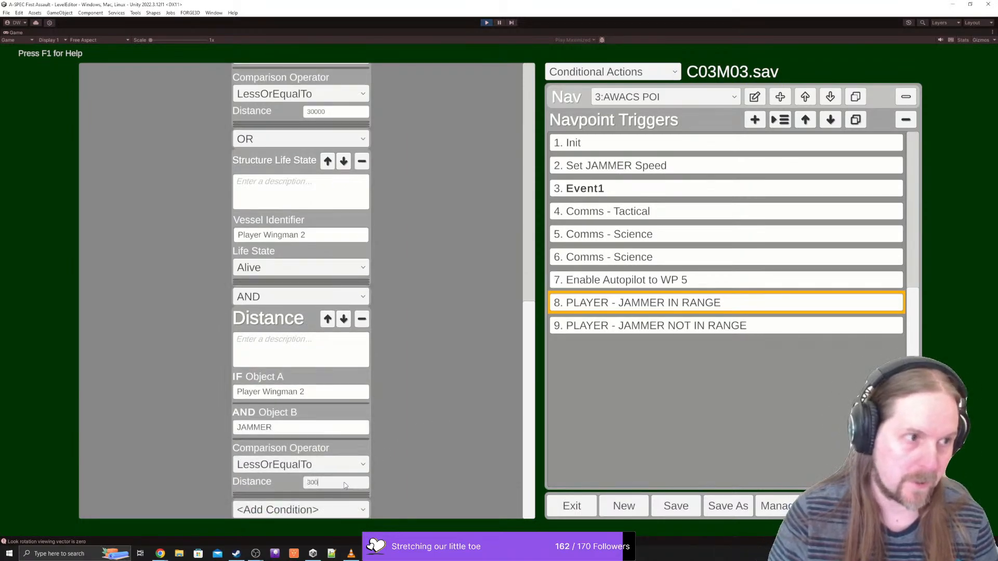
text(00)
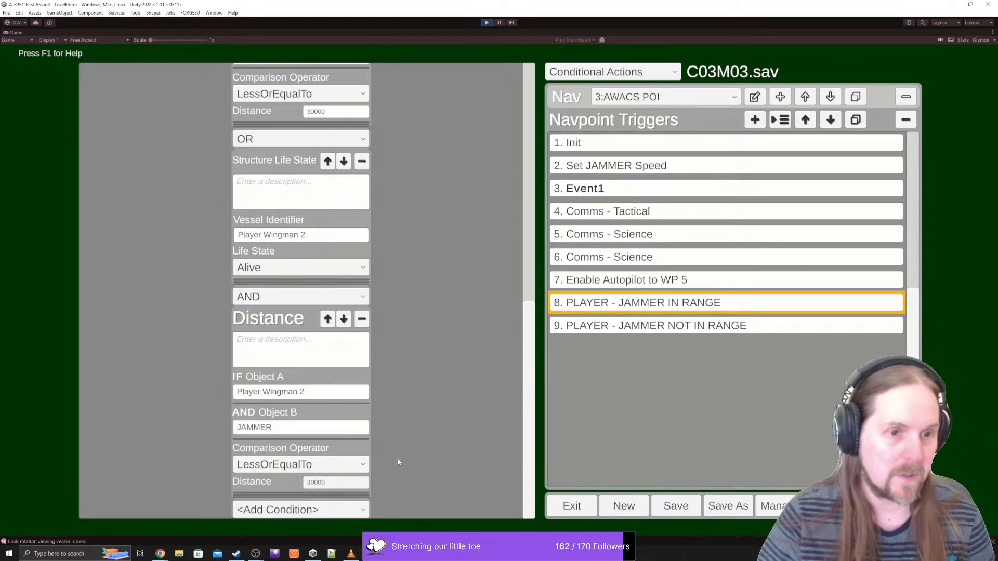
- Add a Structure Life State condition joined with OR and set its vessel identifier to Player Wingman 3
scroll(317, 460, up, 3)
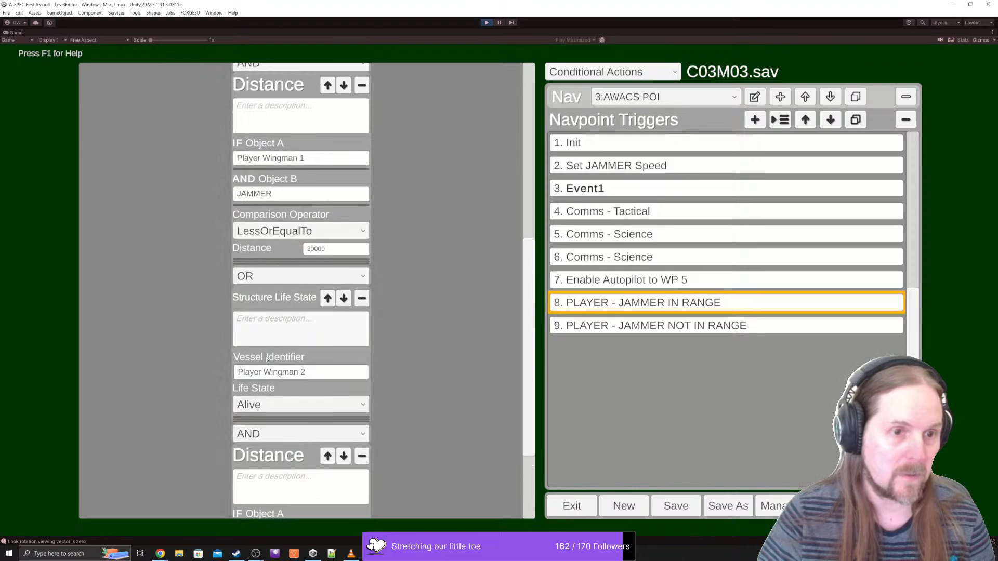
scroll(266, 358, down, 3)
click(276, 510)
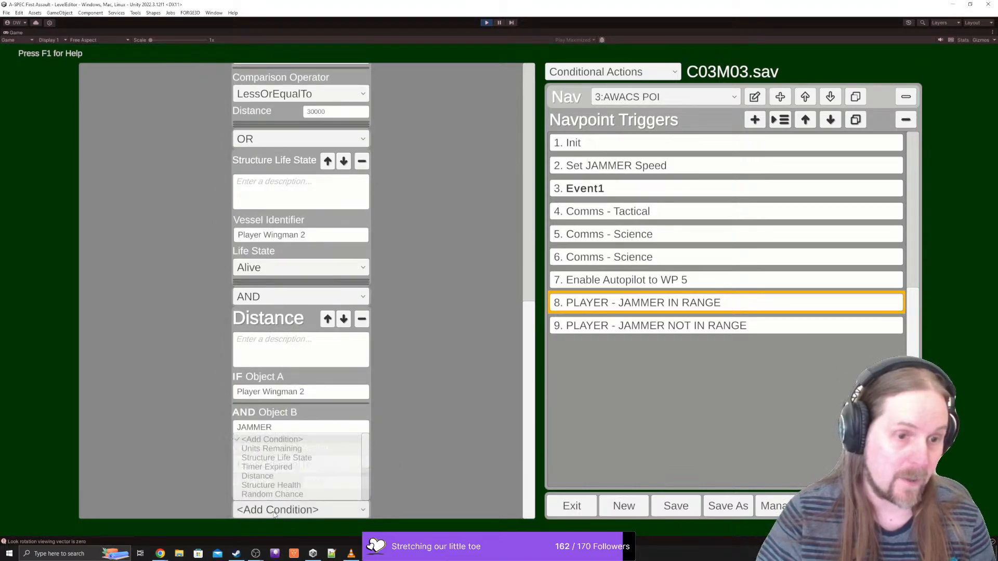
scroll(279, 473, down, 3)
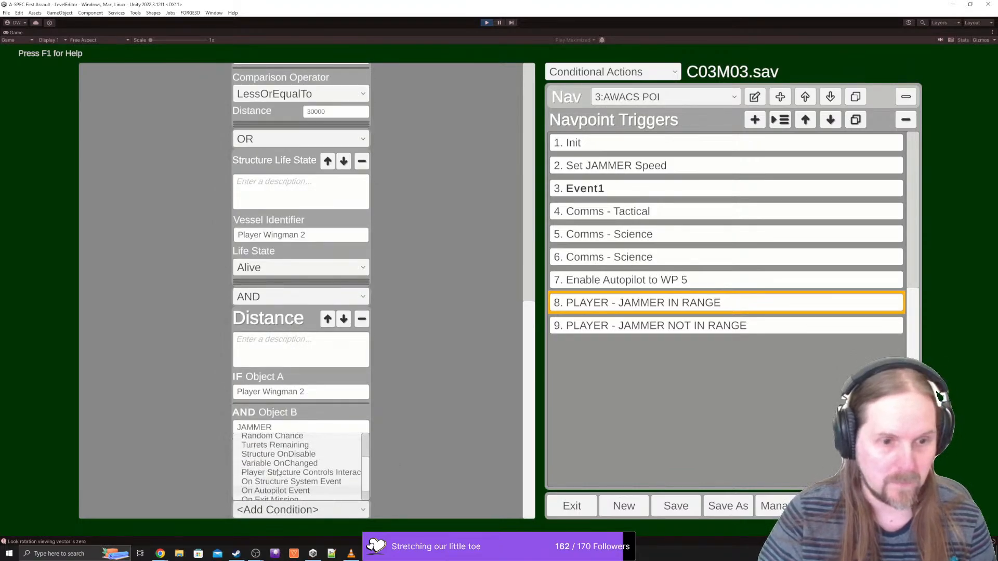
scroll(279, 473, up, 3)
click(281, 458)
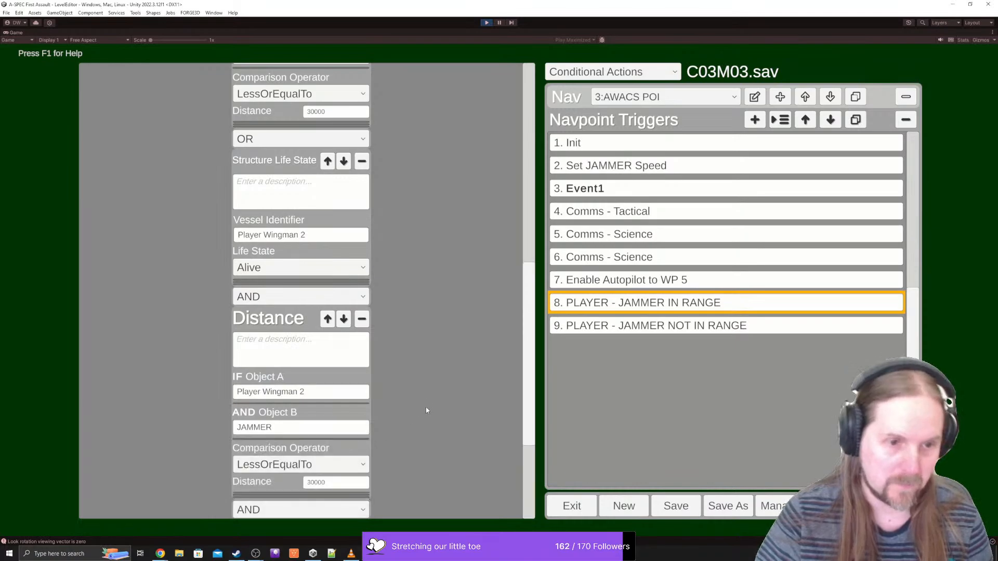
scroll(270, 379, down, 3)
click(269, 379)
click(263, 396)
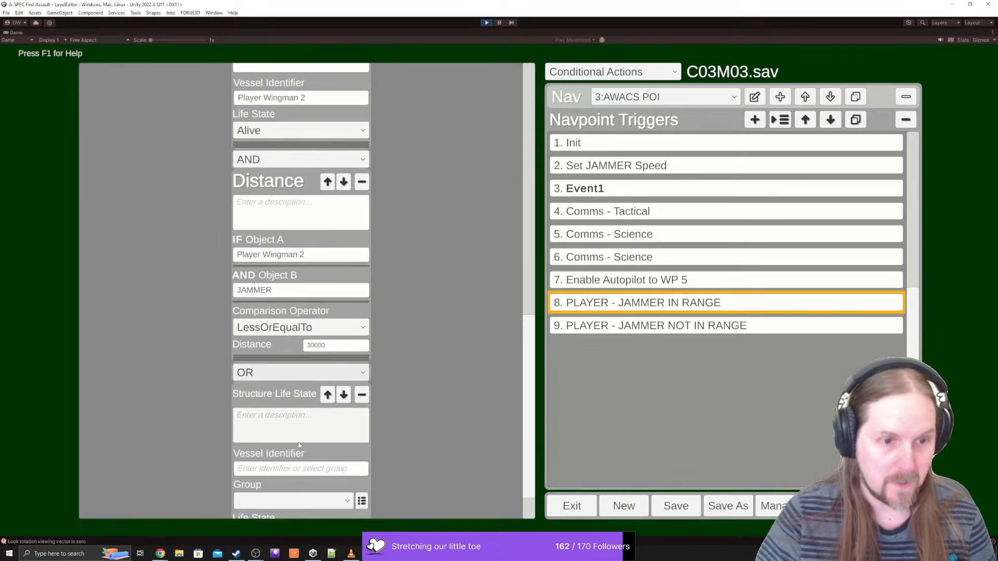
click(291, 469)
text(Player Wingman 1)
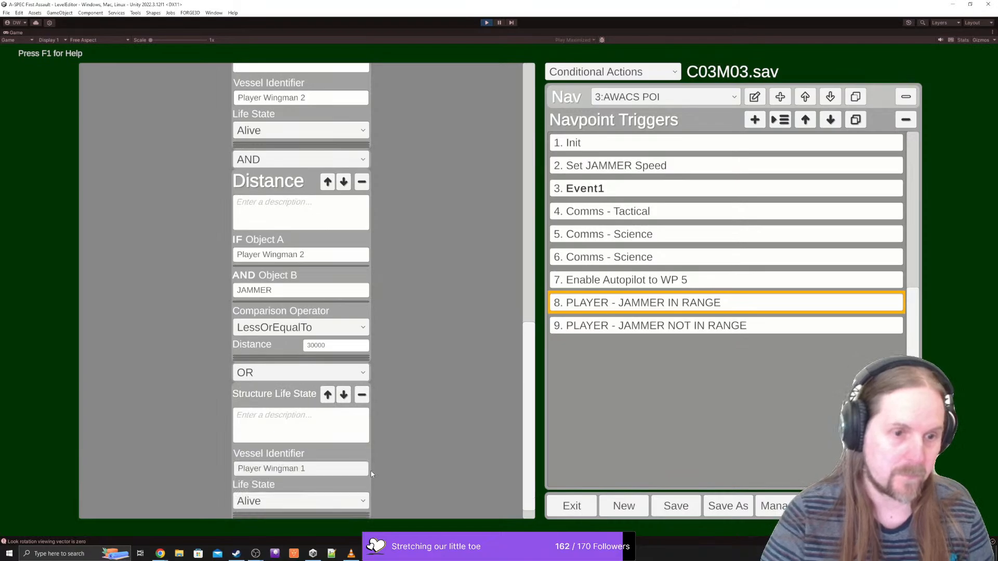
scroll(370, 473, down, 1)
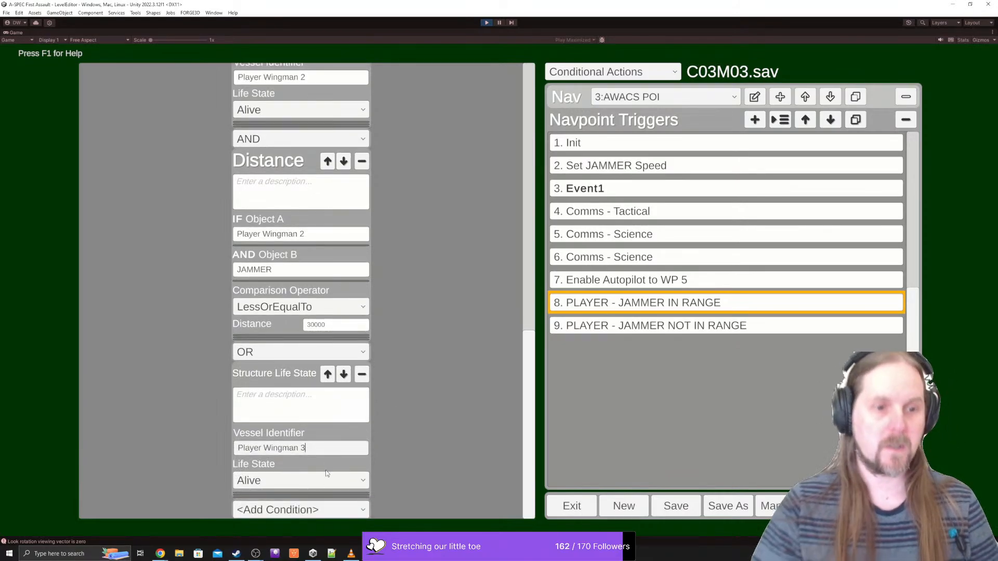
- Add a Distance condition with Player Wingman 3 as Object A and JAMMER as Object B
click(298, 509)
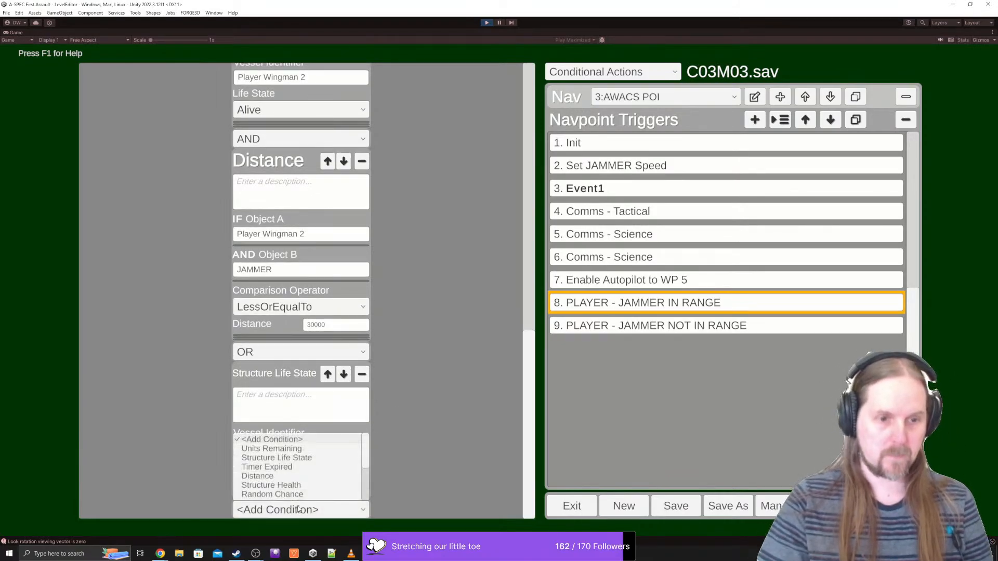
click(302, 476)
scroll(353, 444, down, 5)
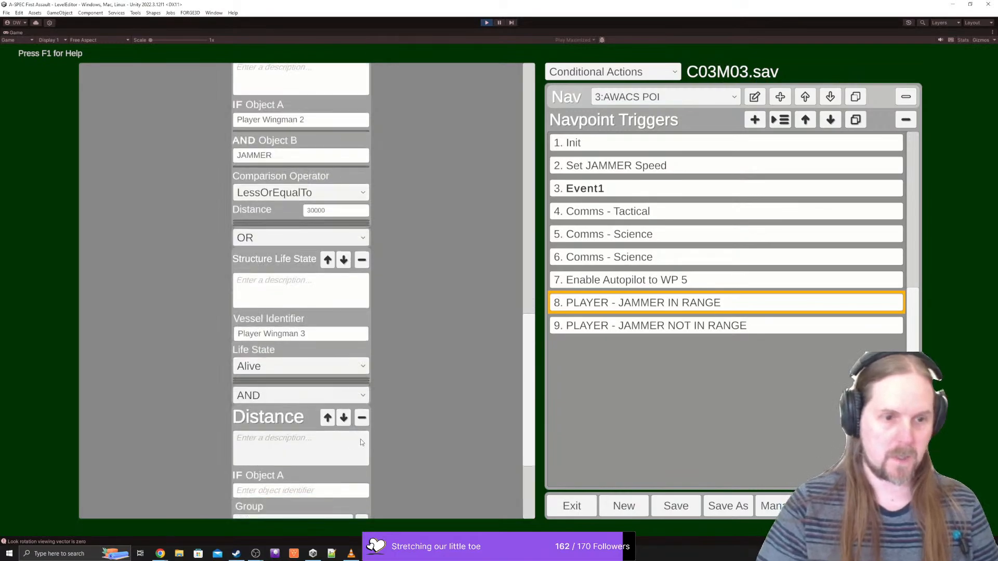
click(294, 490)
text(Player Wingman 1)
scroll(409, 445, down, 2)
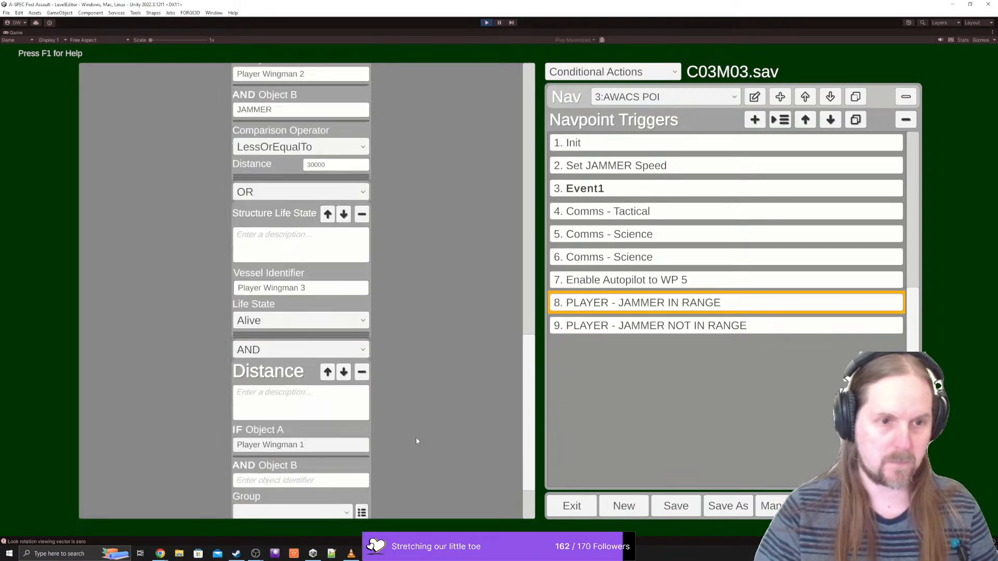
click(355, 485)
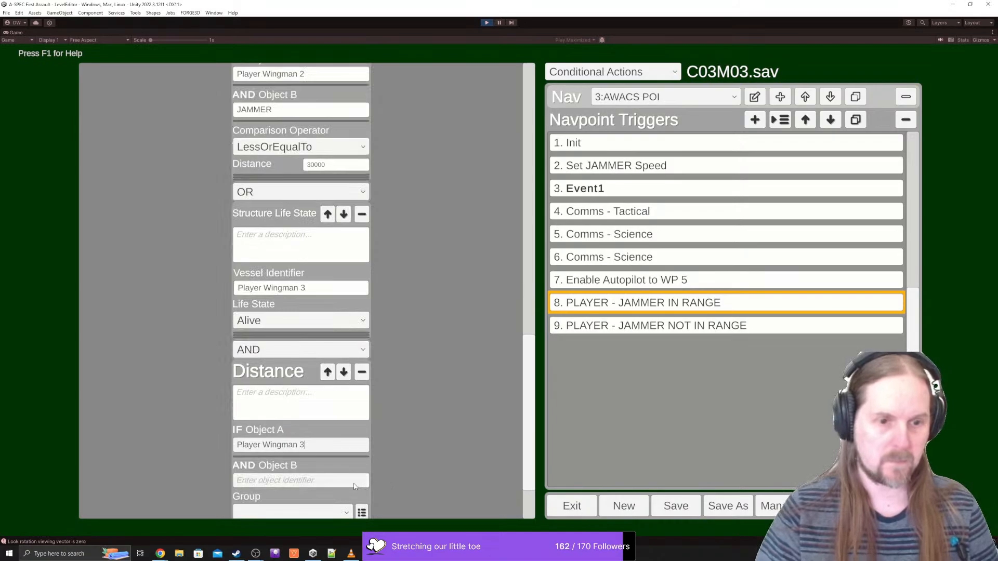
text(JAMMER)
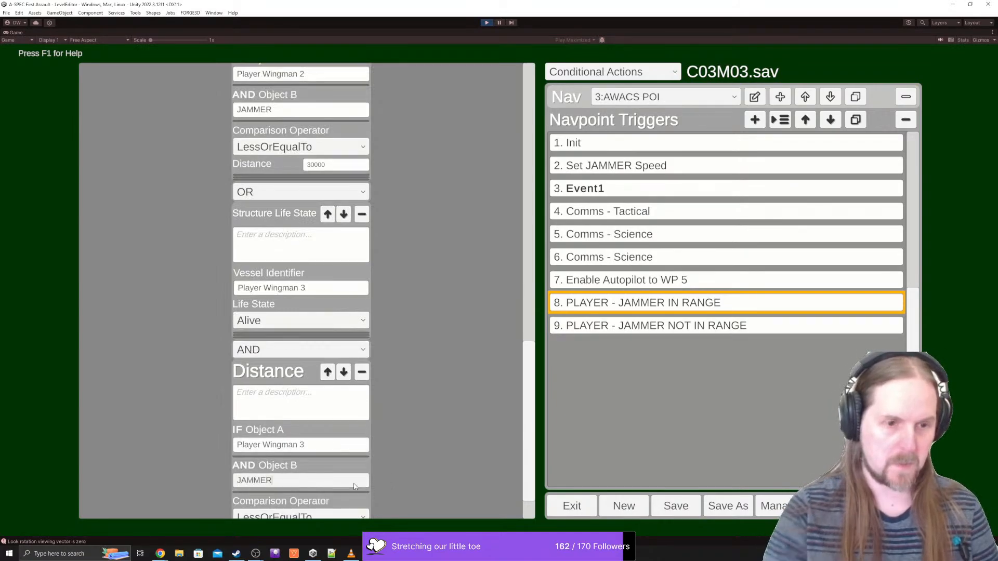
- Set the Player Wingman 3 Distance condition to 30000 and save the mission
scroll(394, 471, down, 2)
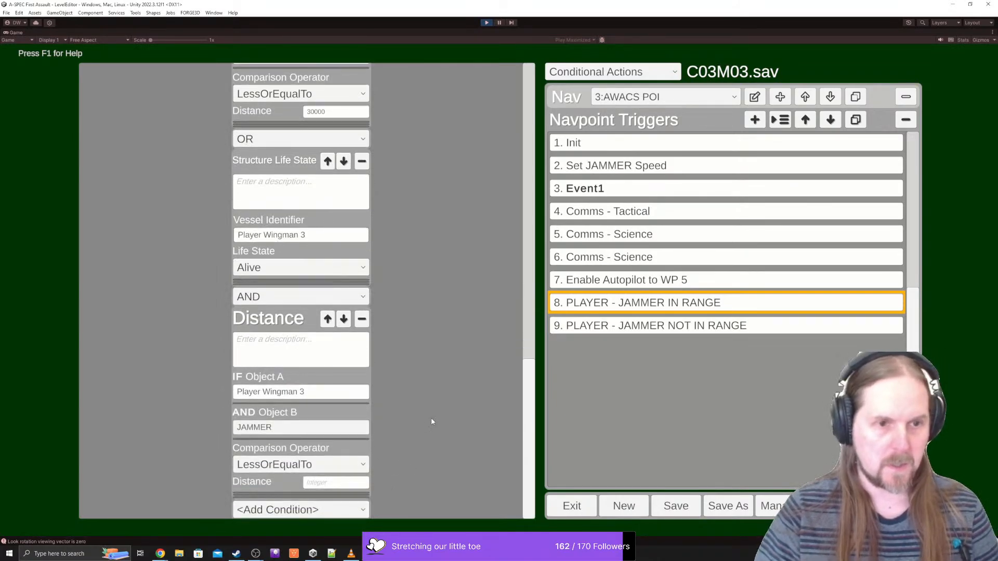
click(348, 487)
text(30000)
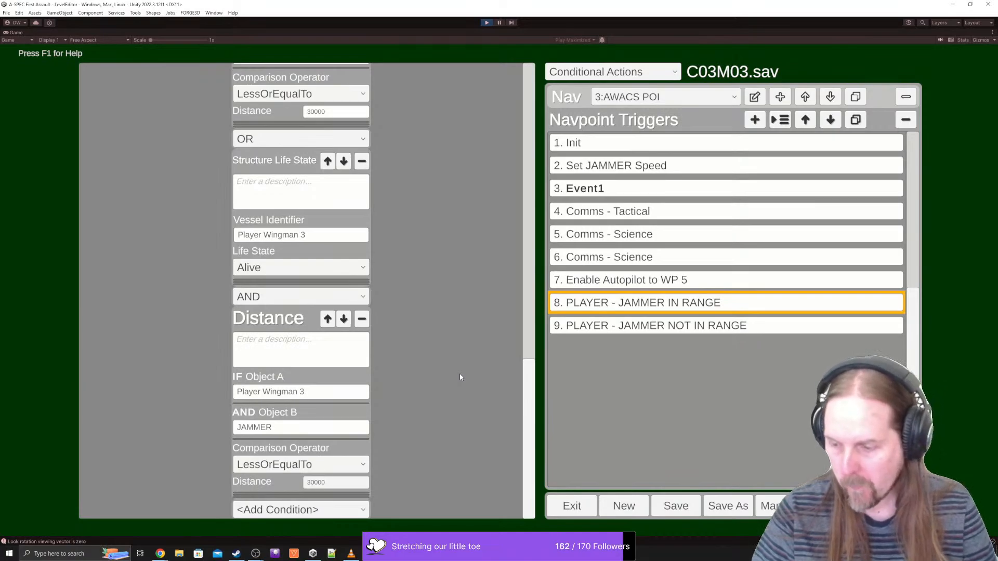
click(667, 503)
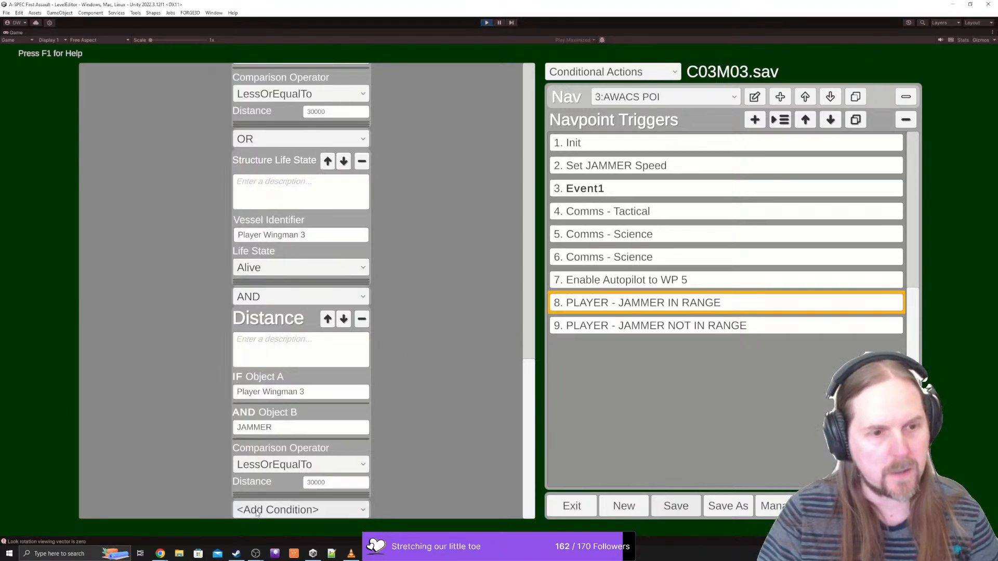
- Add another Structure Life State condition joined with OR for the vessel Player Wingman 4
click(257, 510)
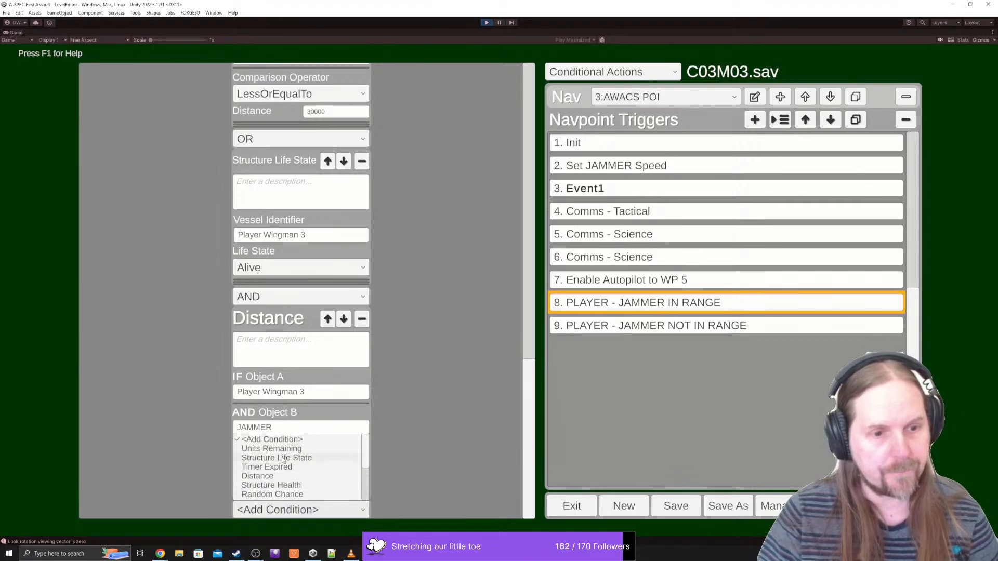
click(288, 457)
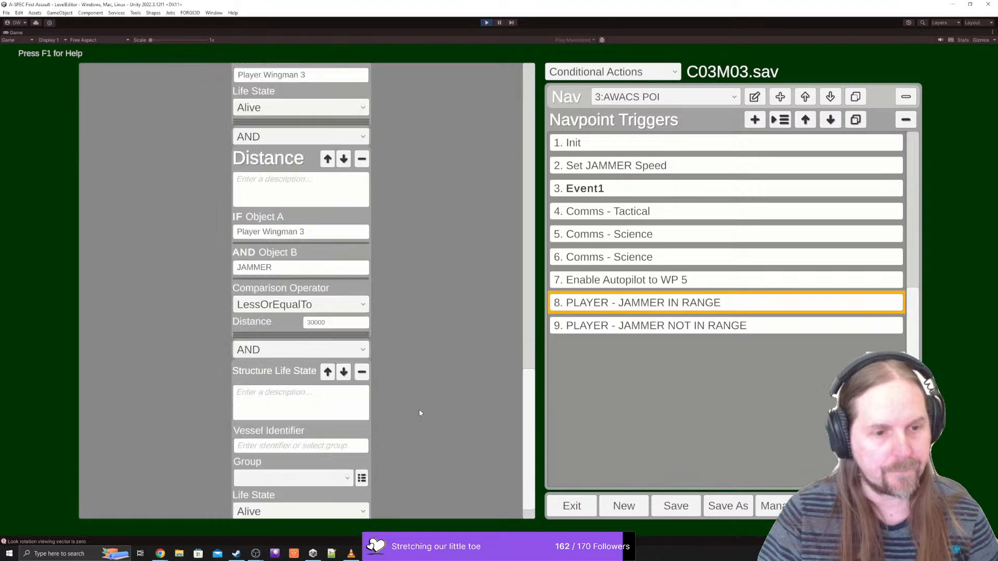
click(278, 350)
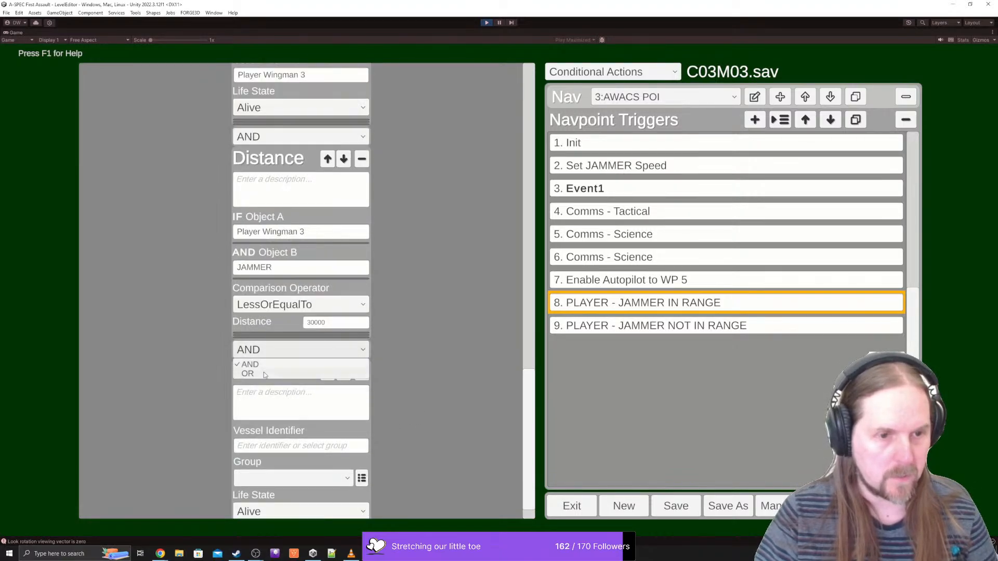
click(277, 372)
click(278, 450)
text(Player Wingman 1)
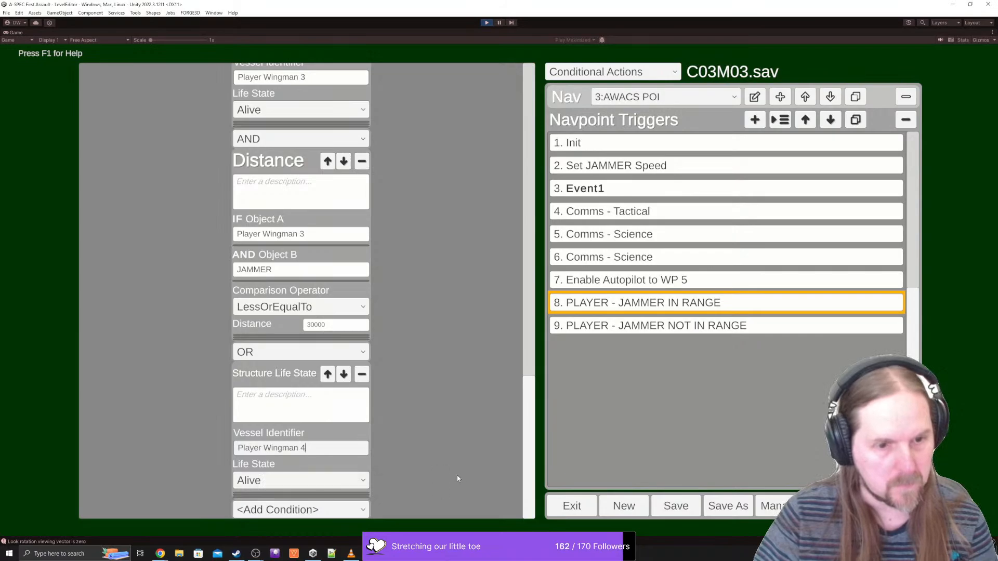
- Add a Distance condition with Player Wingman 4 as Object A and JAMMER as Object B
click(332, 509)
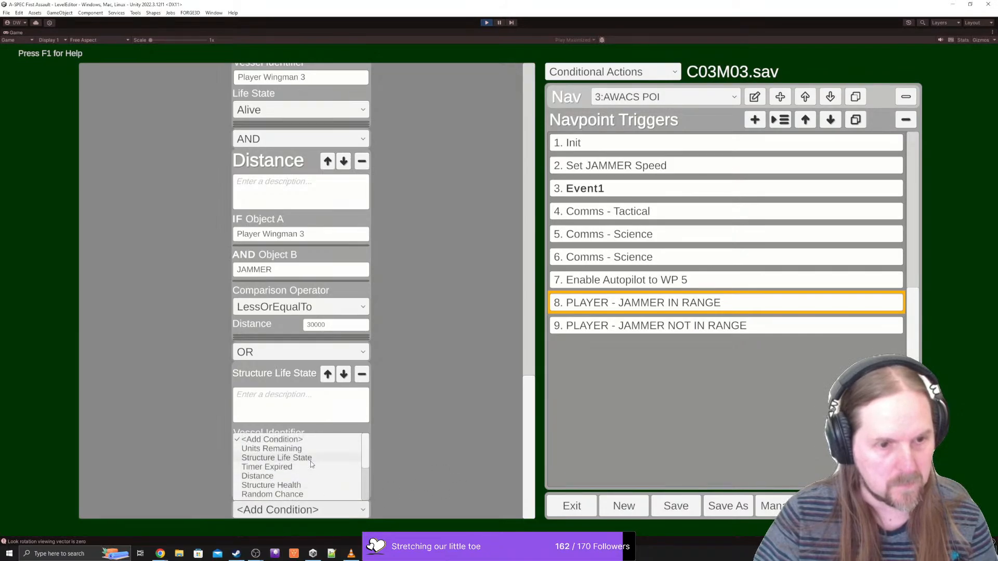
click(258, 476)
scroll(400, 403, down, 5)
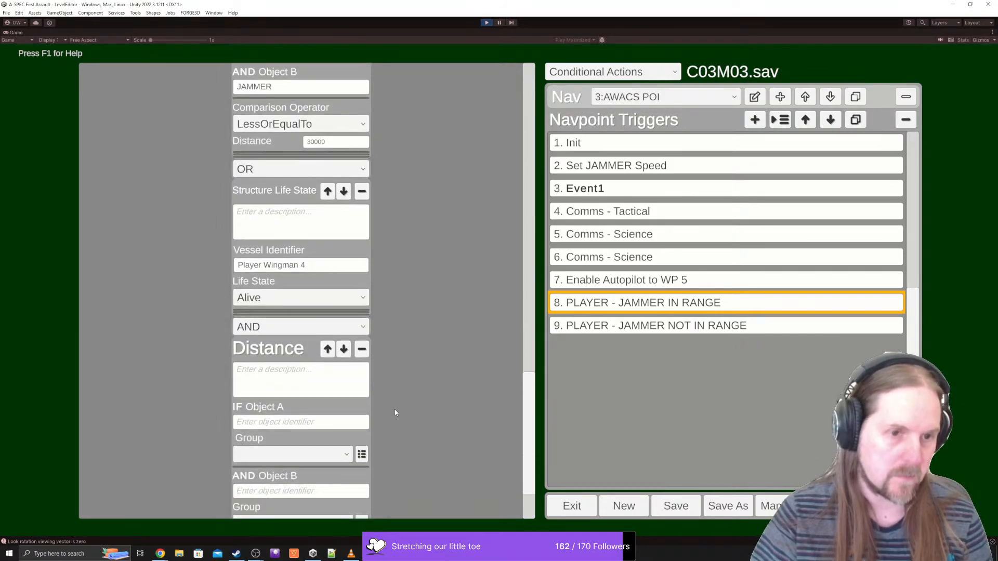
scroll(395, 413, down, 3)
click(269, 331)
text(Player Wingman 1)
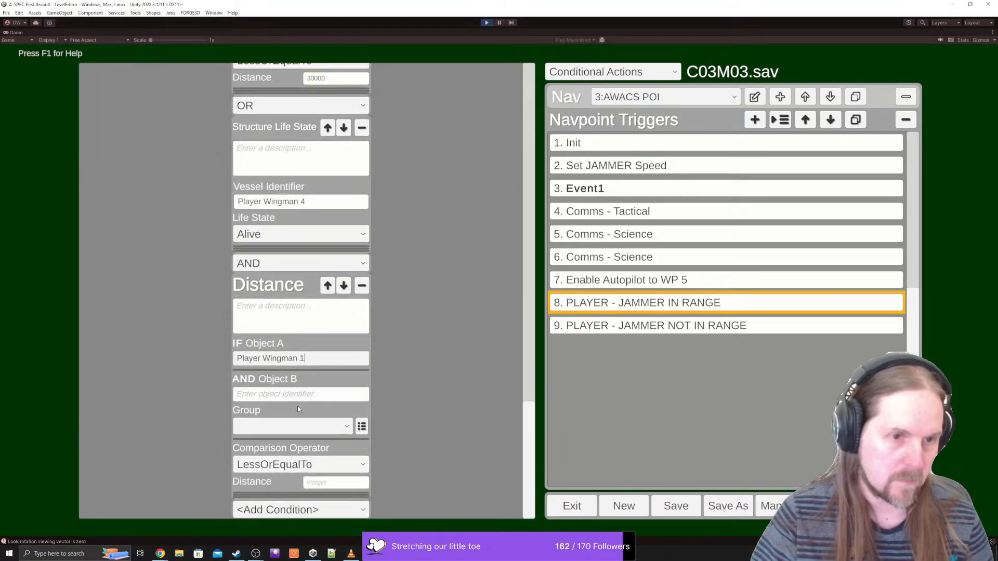
key(BackSpace)
text(4)
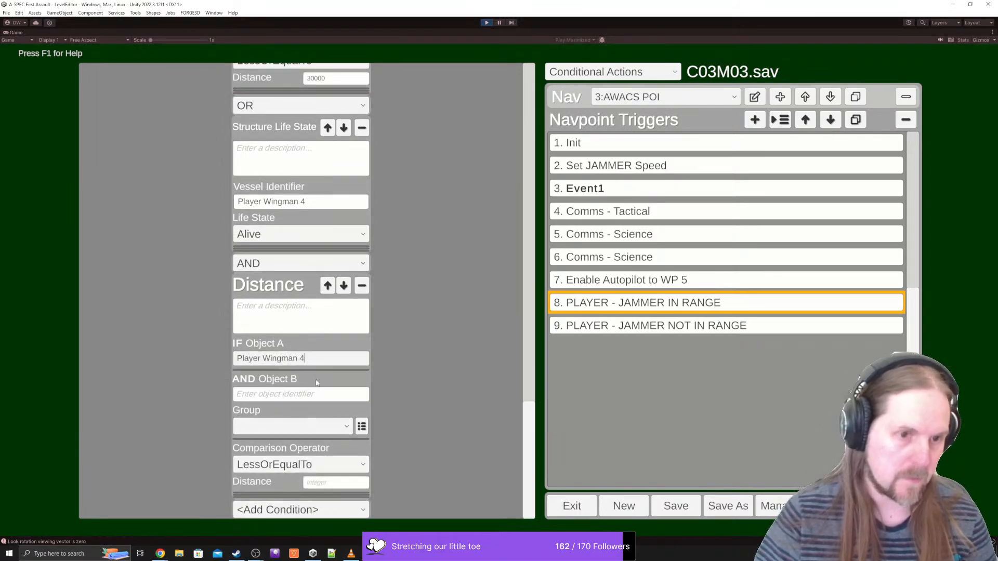
click(314, 395)
text(JAMMER)
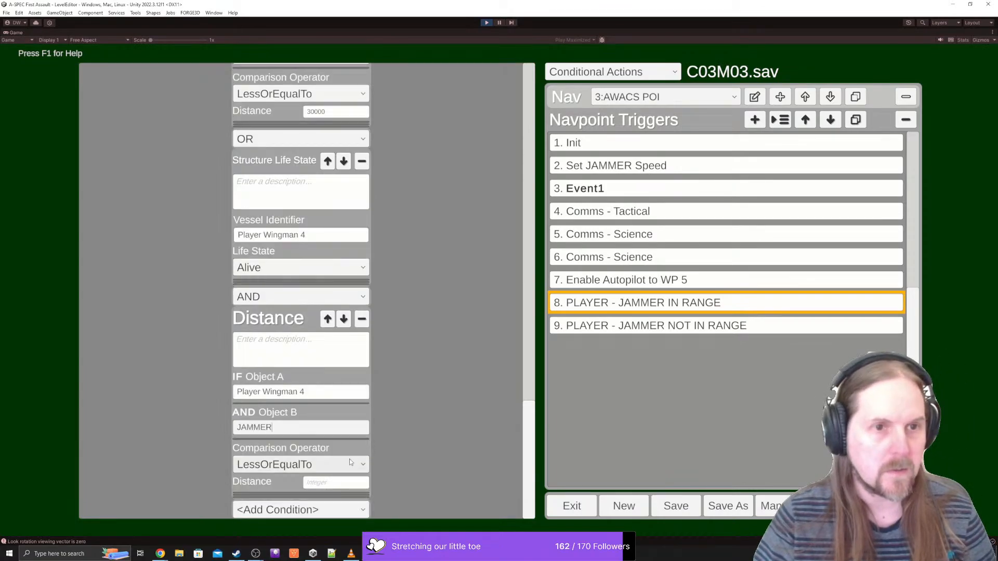
- Set the Player Wingman 4 Distance condition to 30000 and save the mission
click(322, 481)
text(30000)
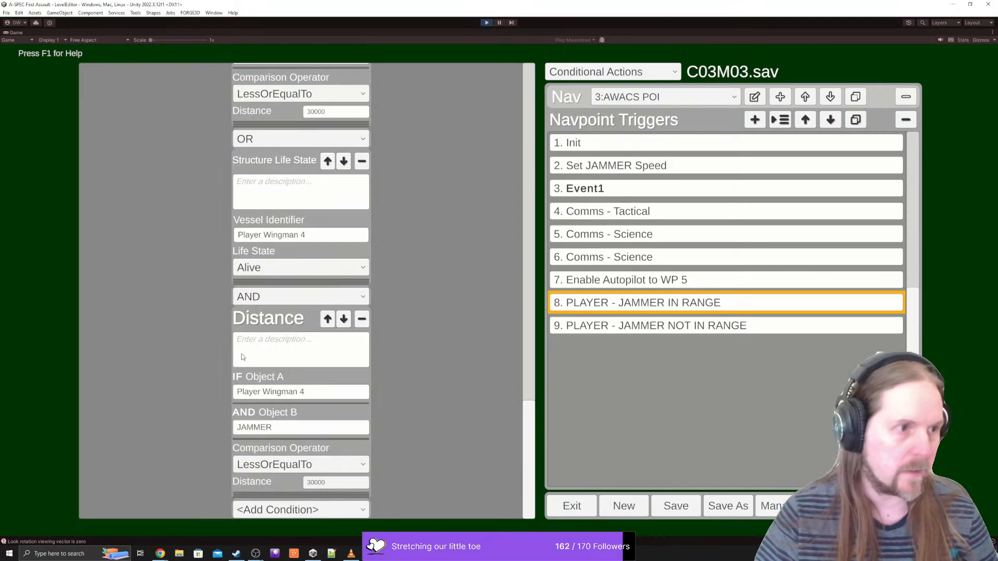
click(675, 506)
- Review the IN RANGE trigger's conditions for the player and all four wingmen, checking identifiers, operators and distances
scroll(462, 421, up, 10)
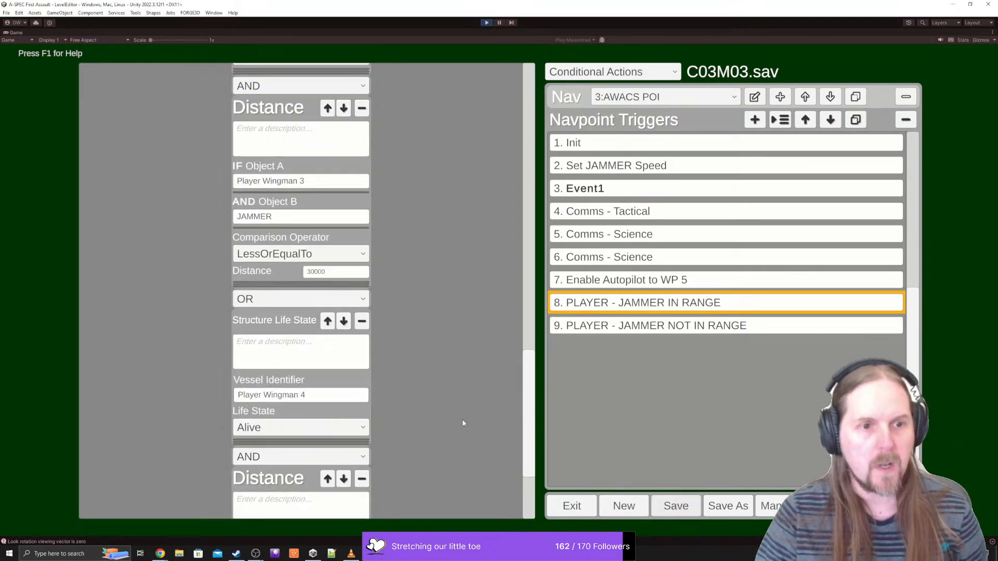
scroll(483, 390, up, 3)
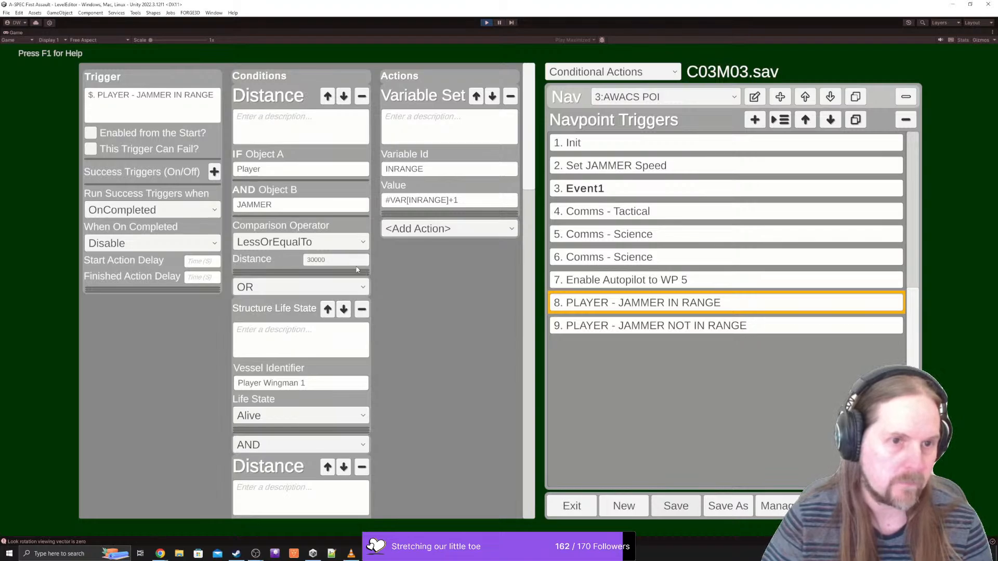
scroll(357, 270, down, 3)
scroll(288, 241, down, 2)
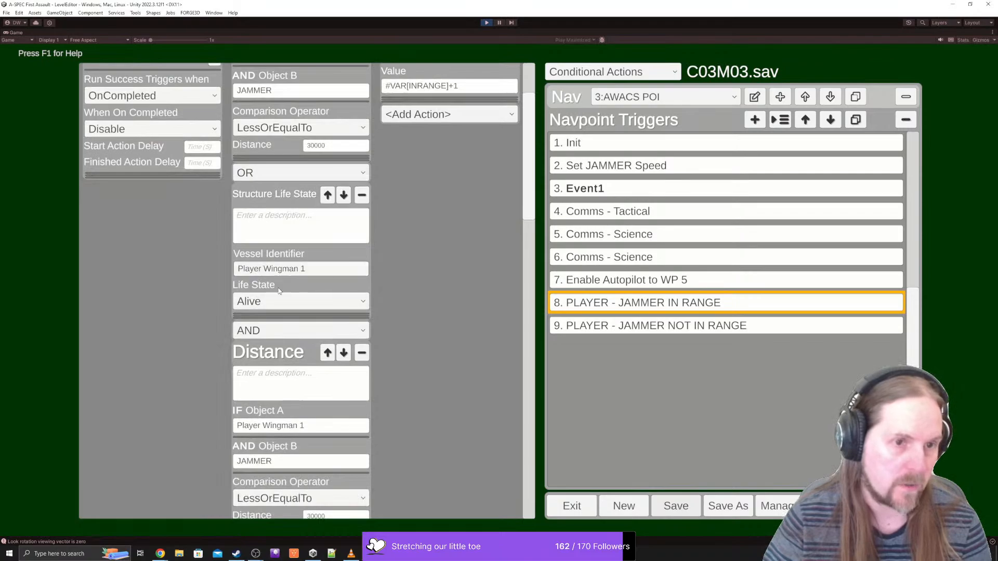
scroll(299, 372, down, 1)
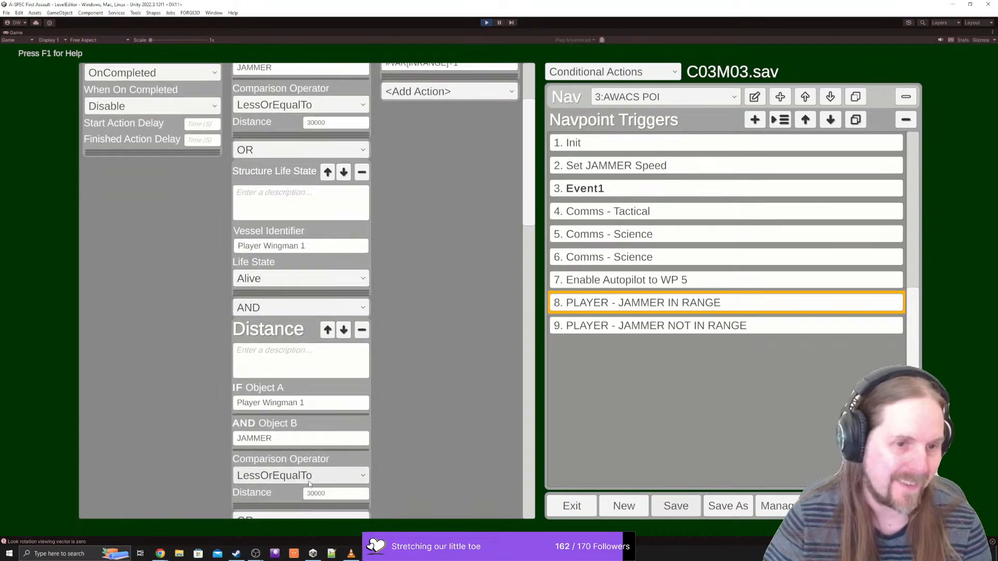
scroll(443, 350, down, 7)
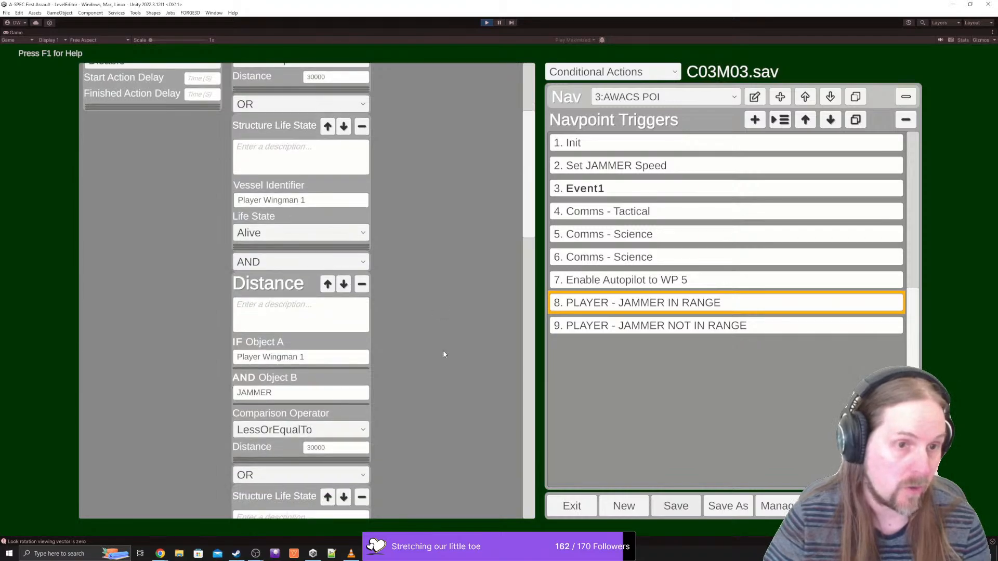
scroll(443, 354, down, 6)
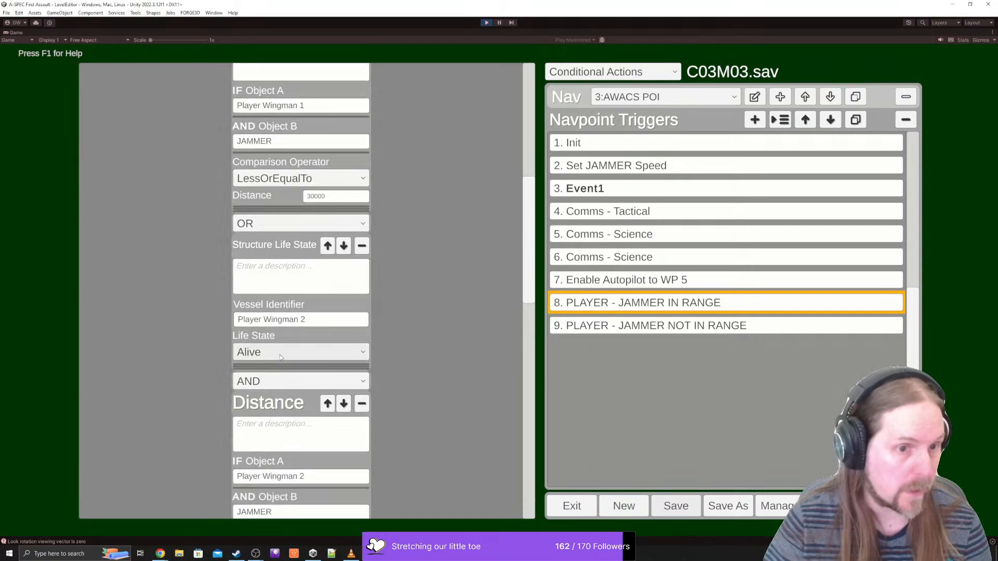
scroll(319, 353, down, 4)
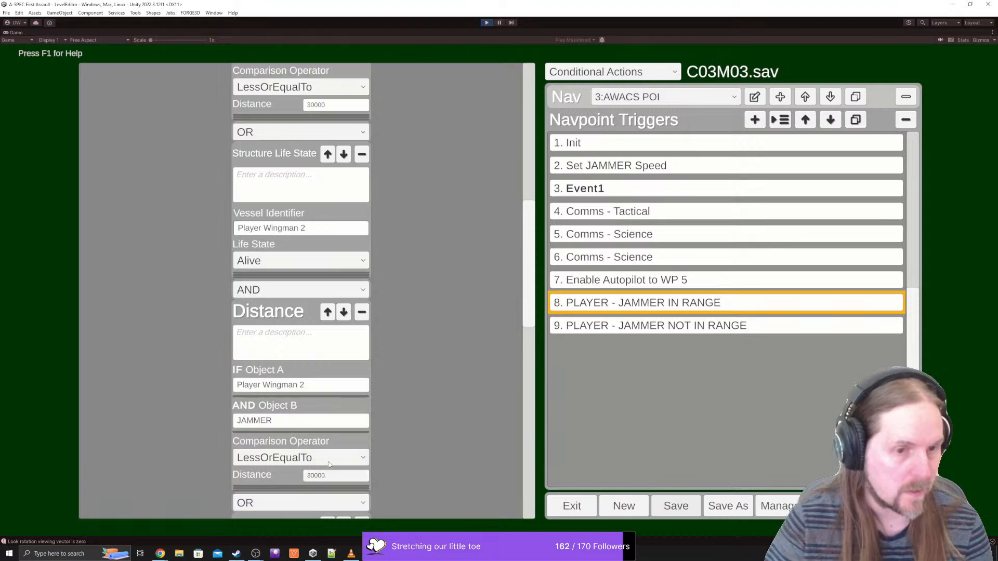
scroll(504, 353, down, 13)
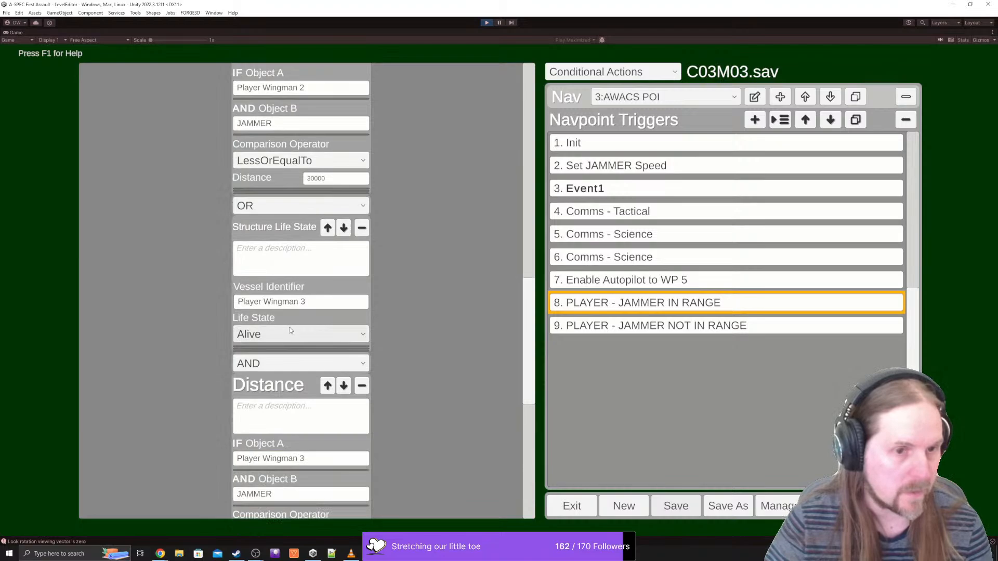
scroll(283, 393, down, 2)
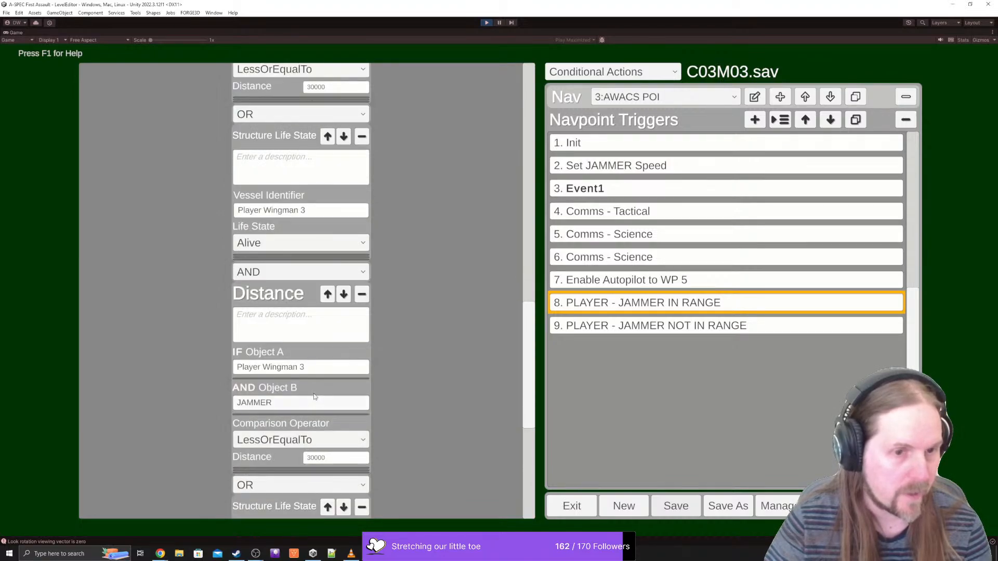
scroll(363, 377, down, 4)
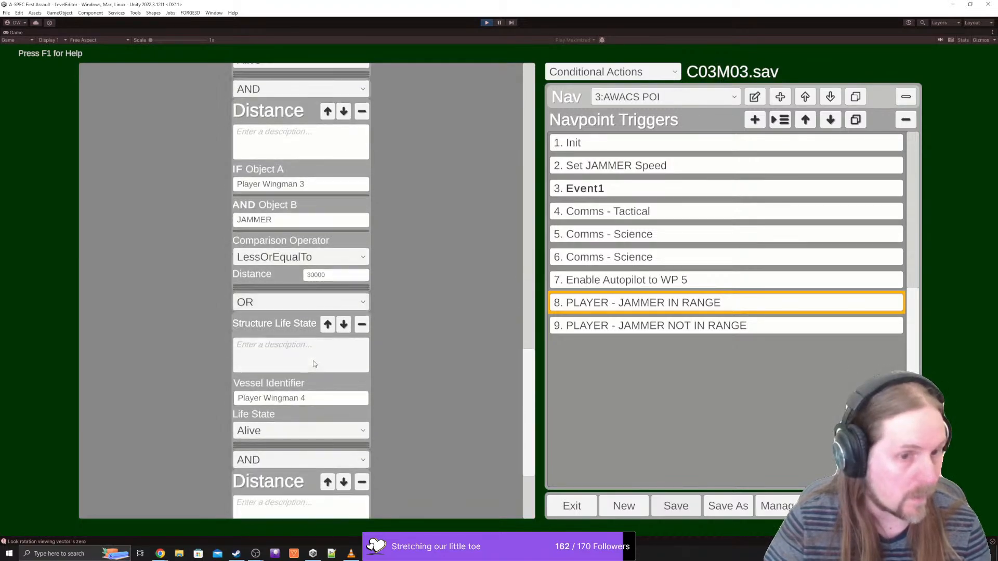
scroll(391, 375, down, 4)
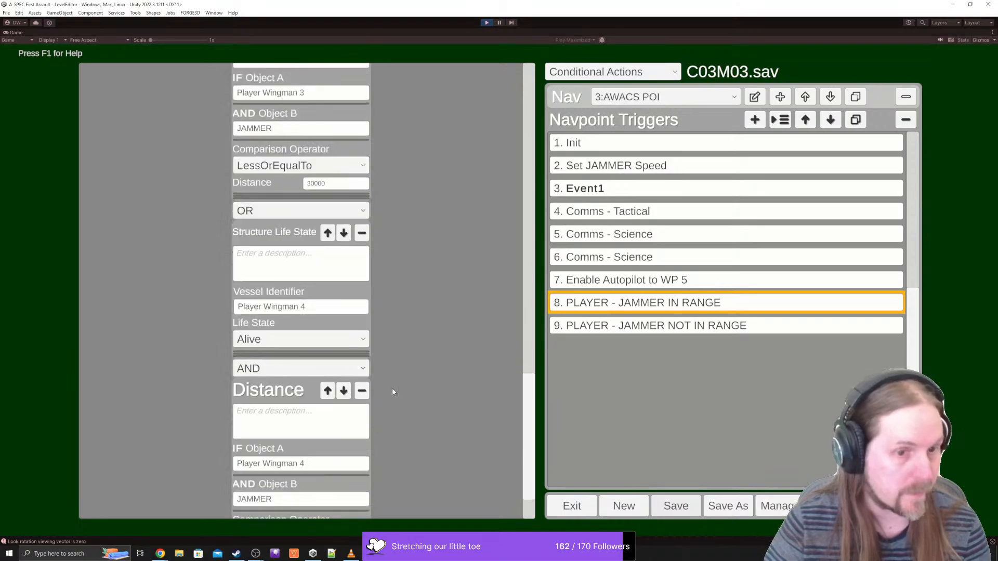
scroll(304, 417, down, 1)
- Save the C03M03 mission with the reviewed IN RANGE conditions
click(672, 513)
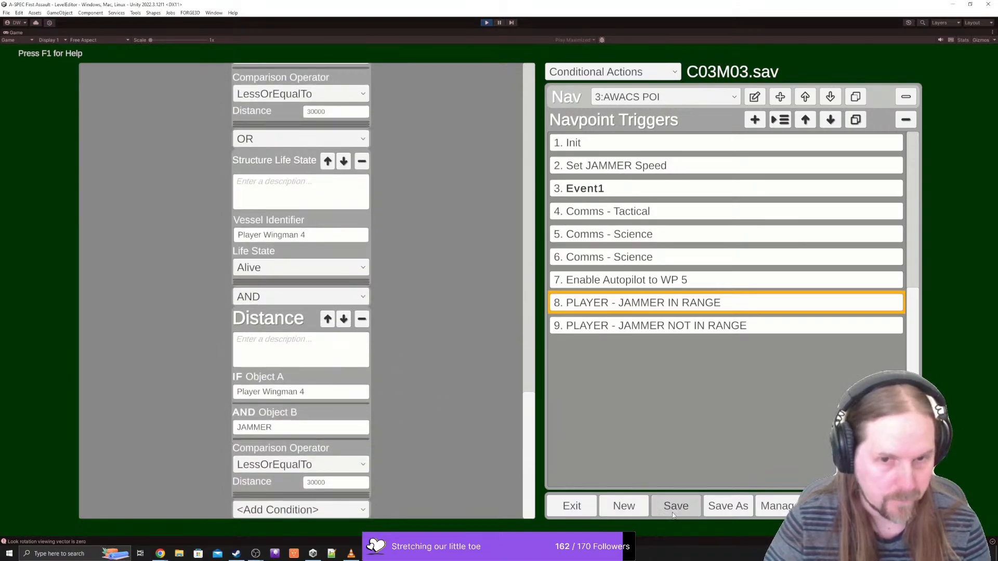
scroll(417, 363, up, 12)
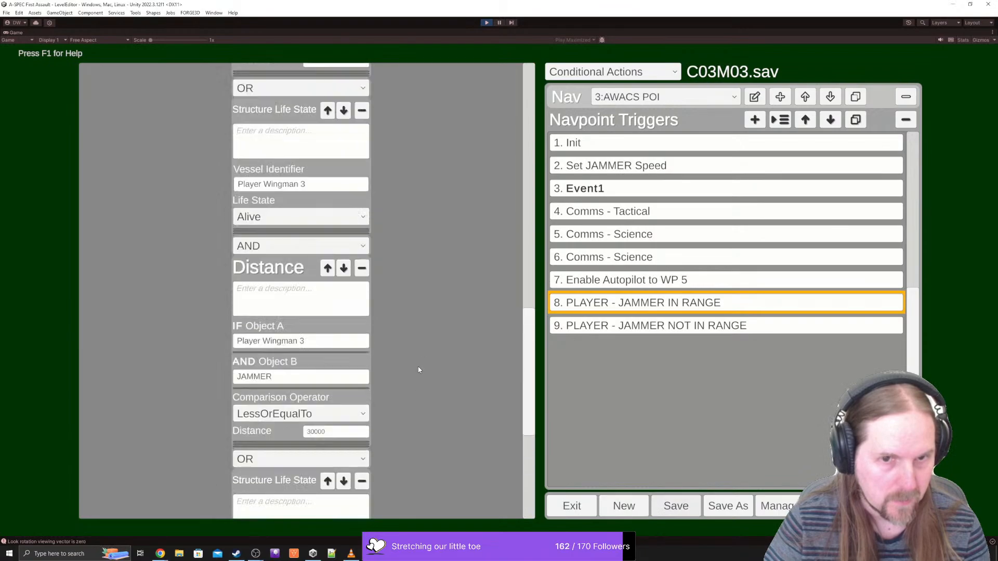
scroll(419, 370, up, 15)
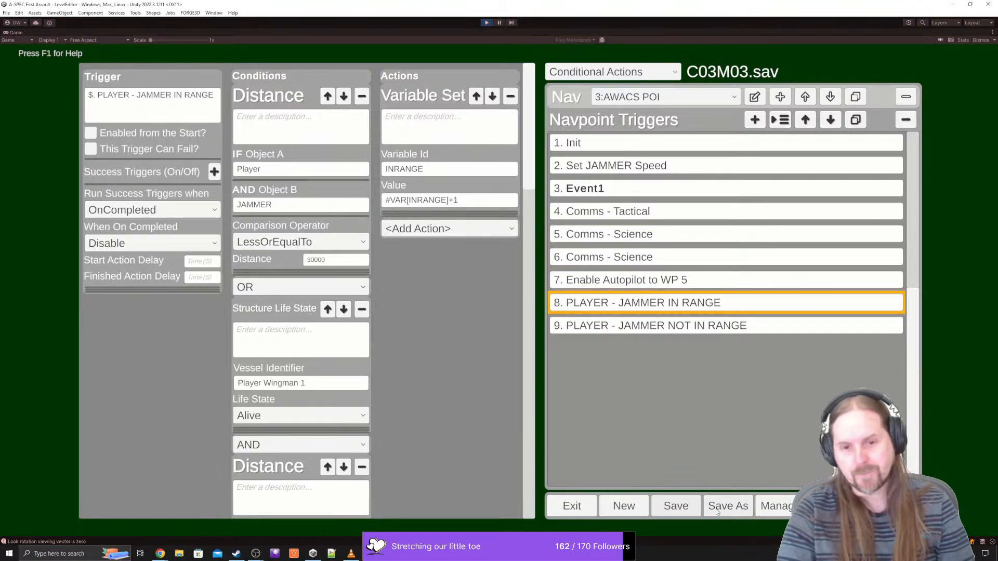
click(687, 509)
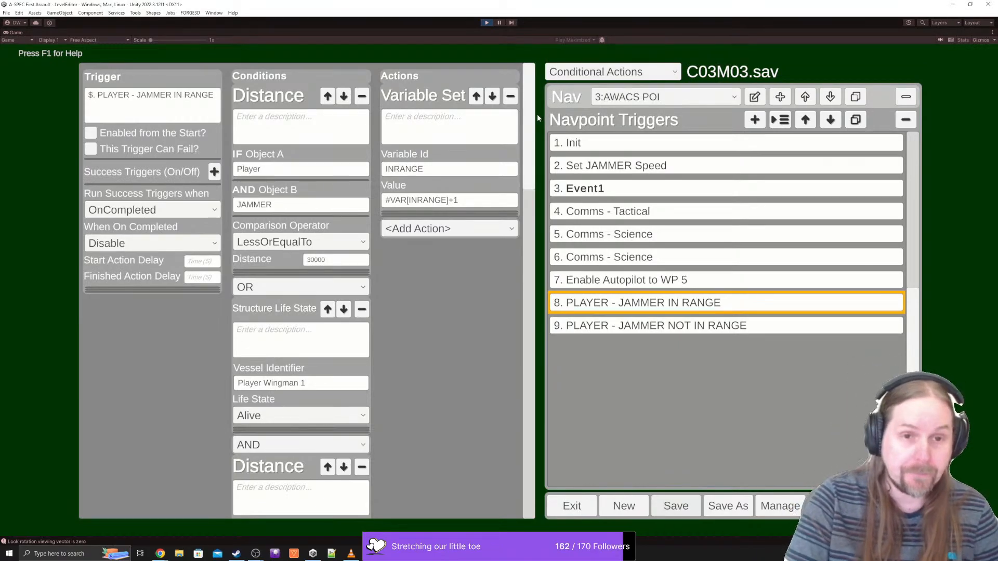
- Keep the IN RANGE trigger's success triggers at OnCompleted and set its completion behaviour to RunContinuosly
mouse_move(535, 119)
mouse_down()
mouse_move(541, 171)
mouse_move(538, 101)
mouse_up()
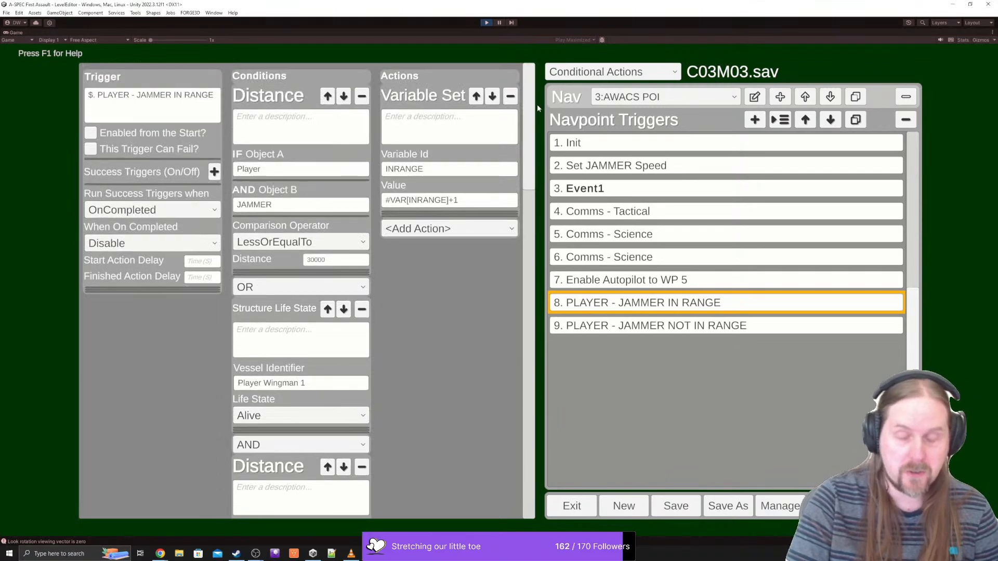
scroll(454, 237, down, 1)
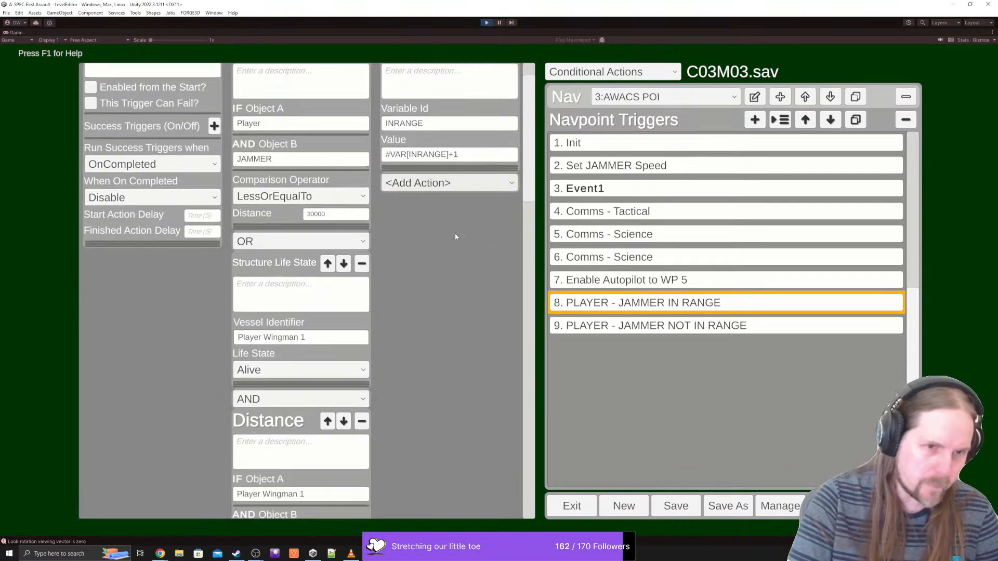
scroll(455, 233, down, 12)
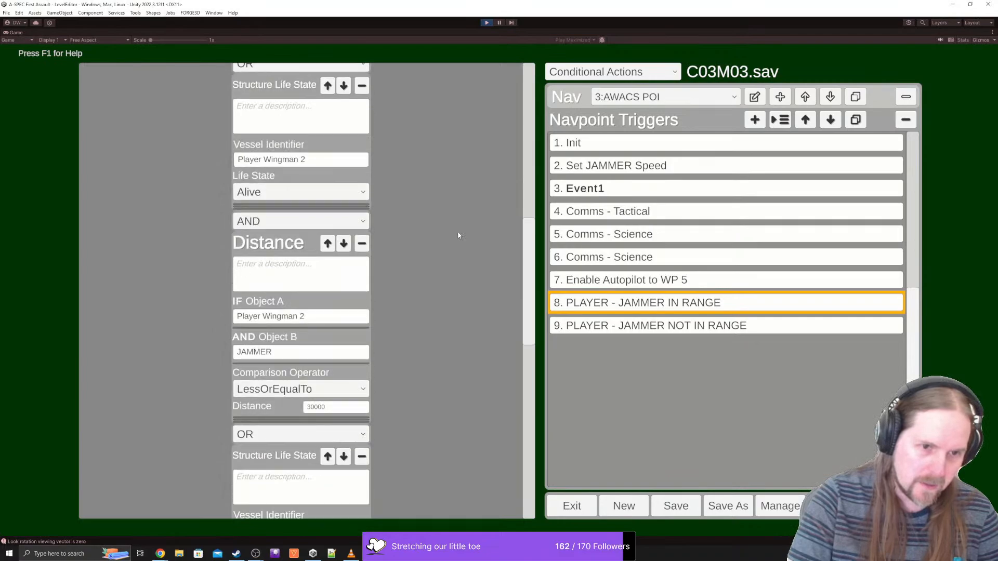
scroll(457, 235, down, 14)
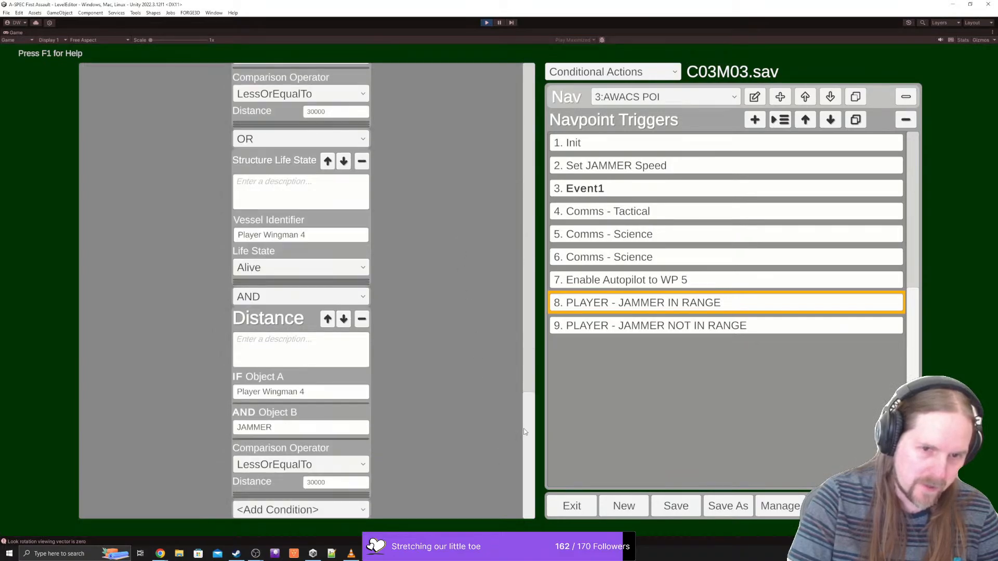
drag(528, 431, 67, 200)
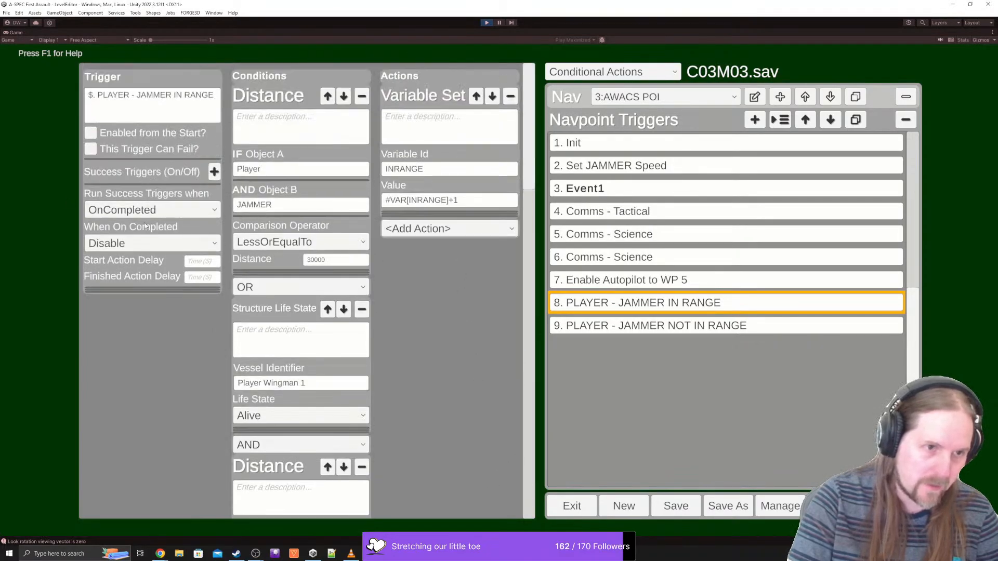
click(125, 210)
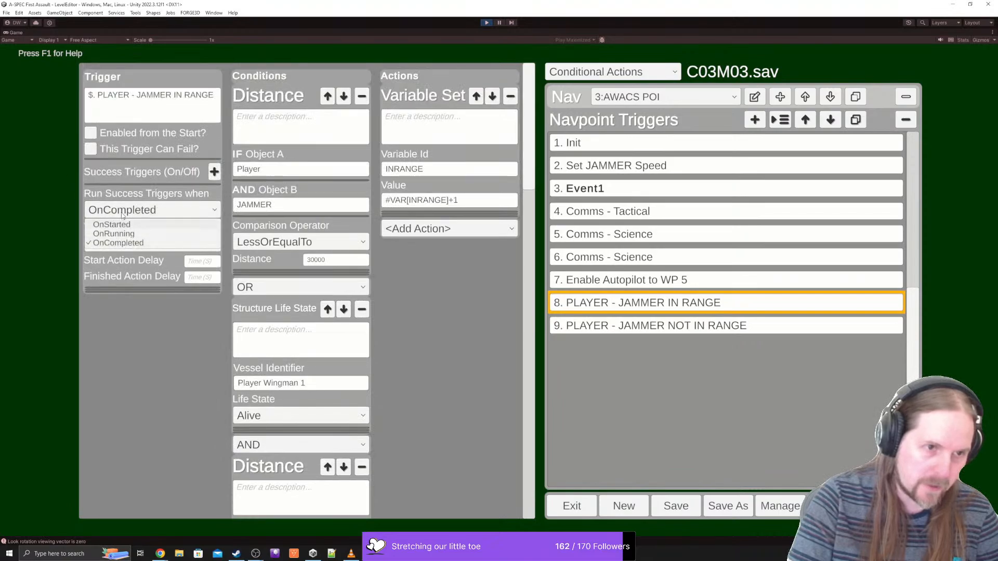
click(119, 242)
click(119, 244)
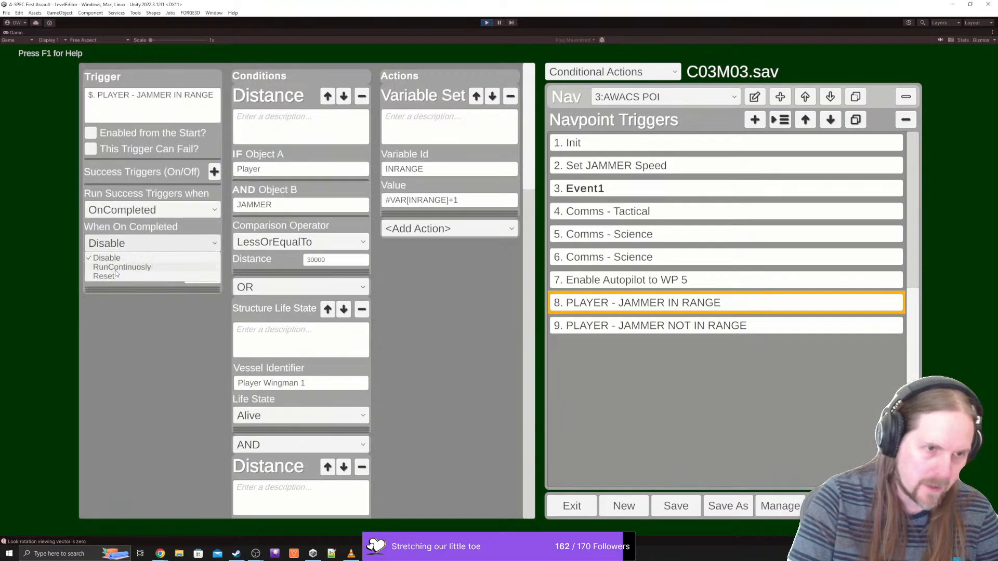
click(118, 266)
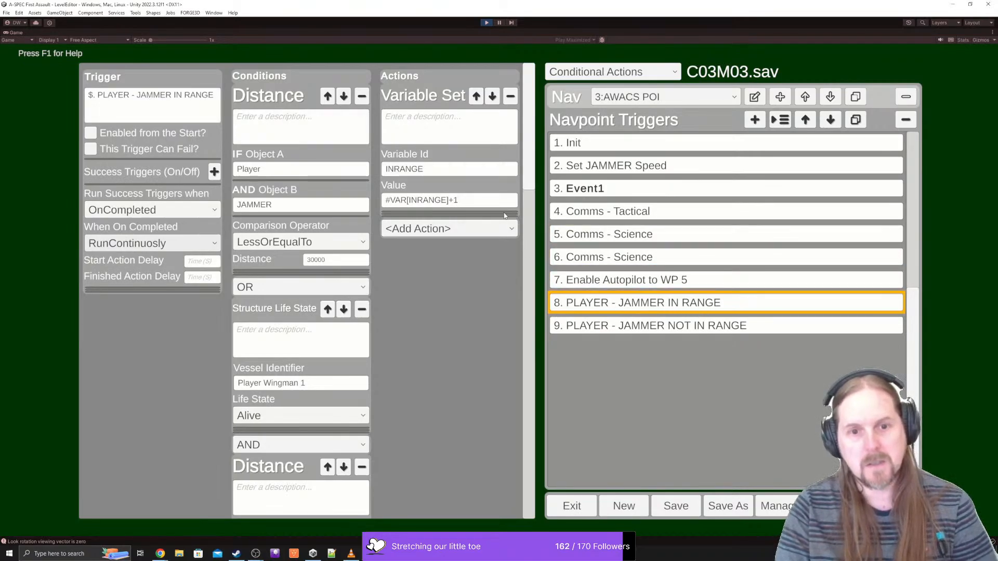
- Set the value of the IN RANGE trigger's INRANGE Variable Set action to 1
click(466, 202)
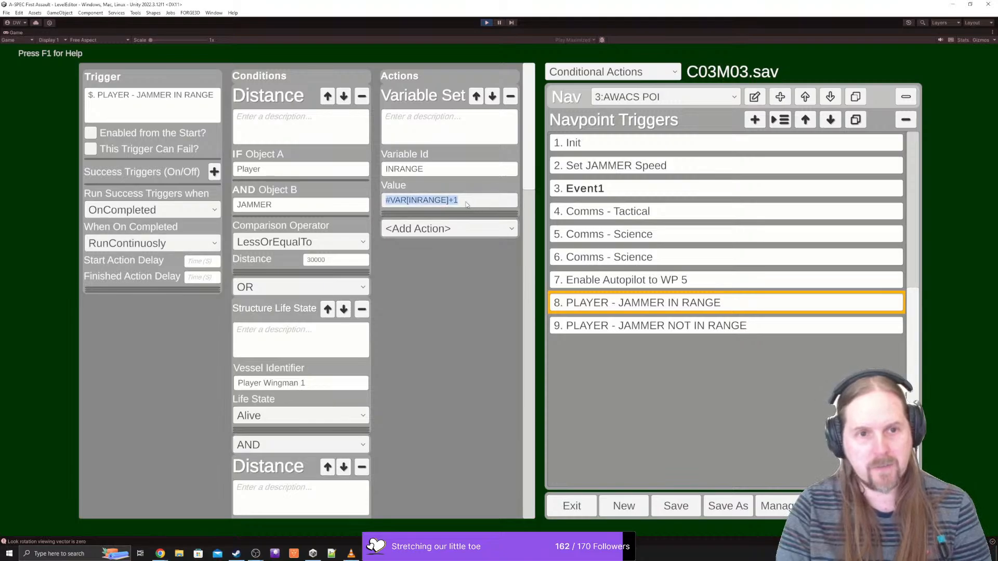
double_click(468, 202)
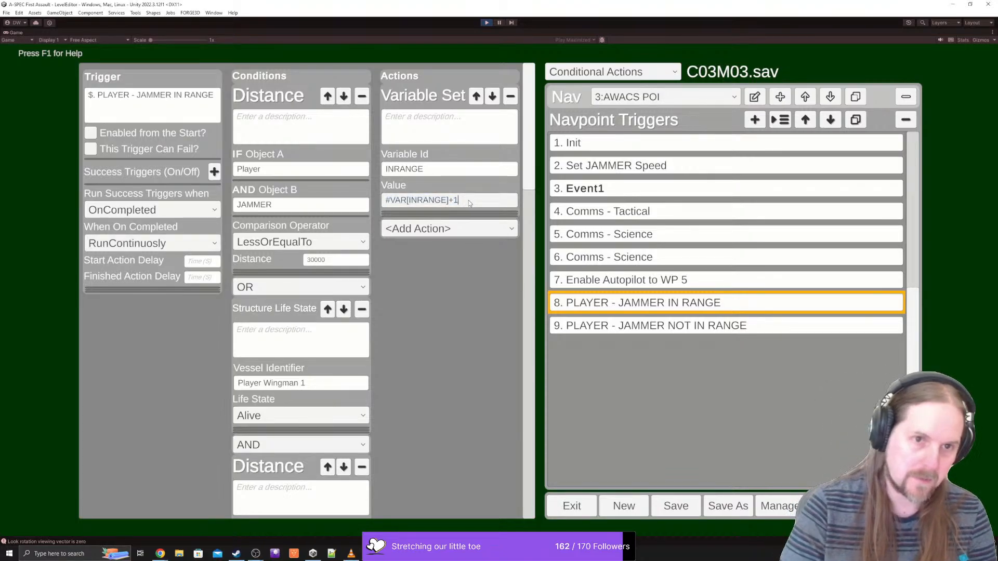
key(ctrl+a)
text(1)
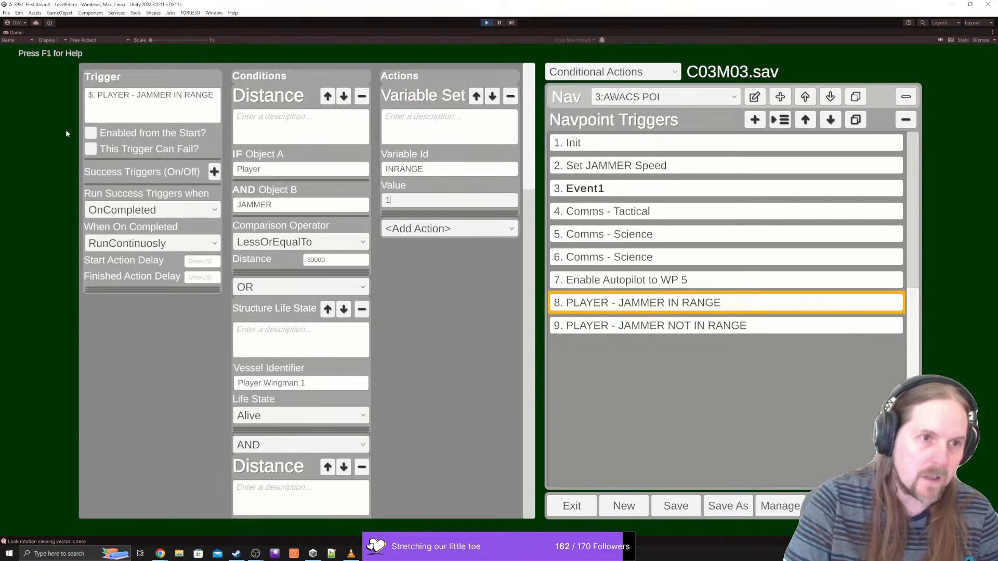
- Allow the IN RANGE trigger to fail and add the PLAYER - JAMMER NOT IN RANGE trigger as its failed trigger
click(90, 150)
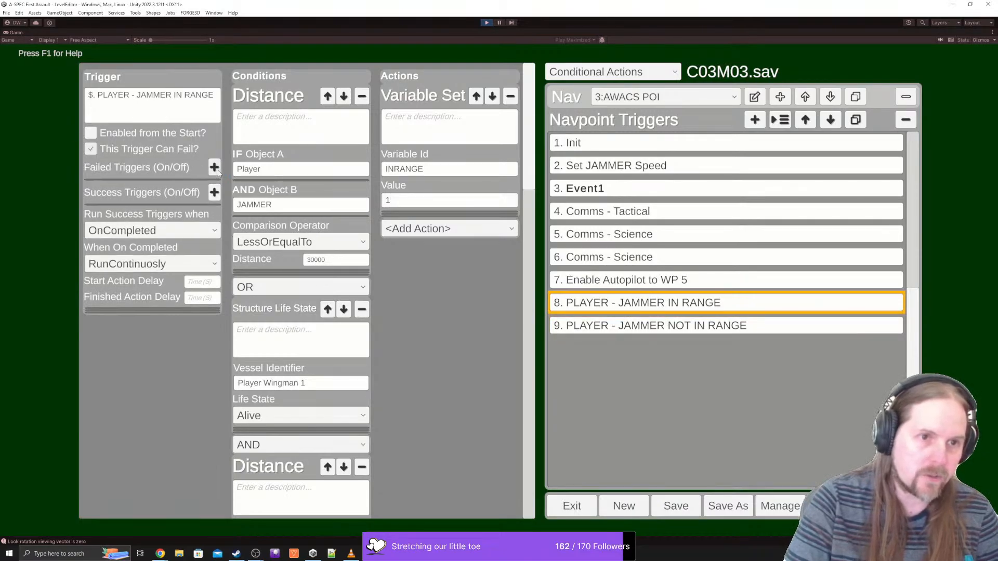
click(214, 167)
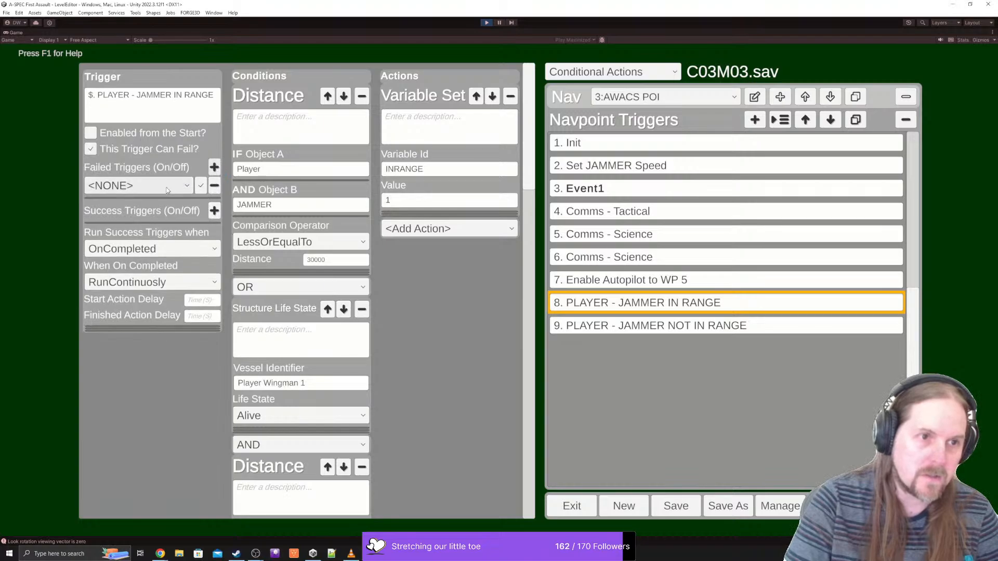
click(151, 186)
scroll(143, 228, down, 1)
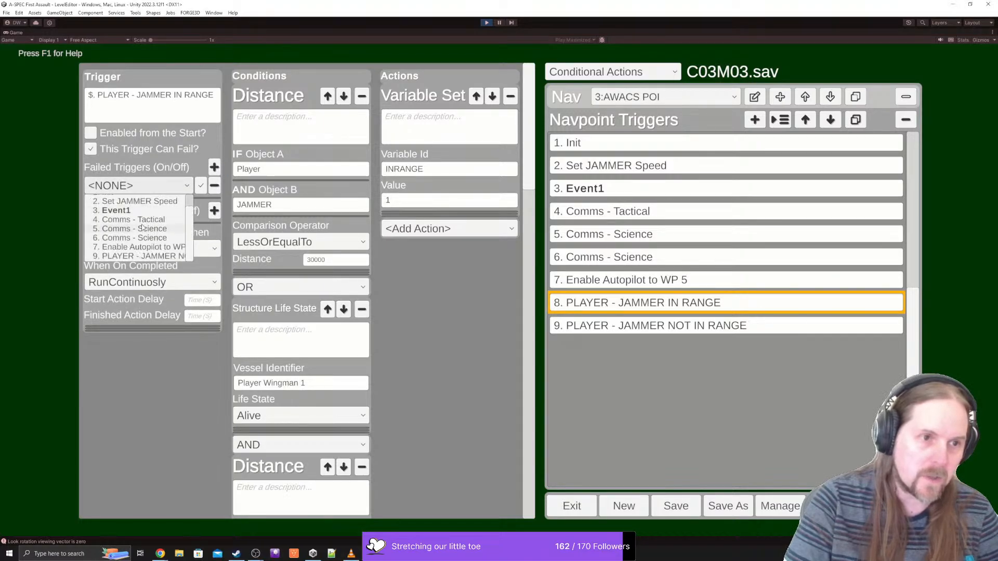
click(127, 257)
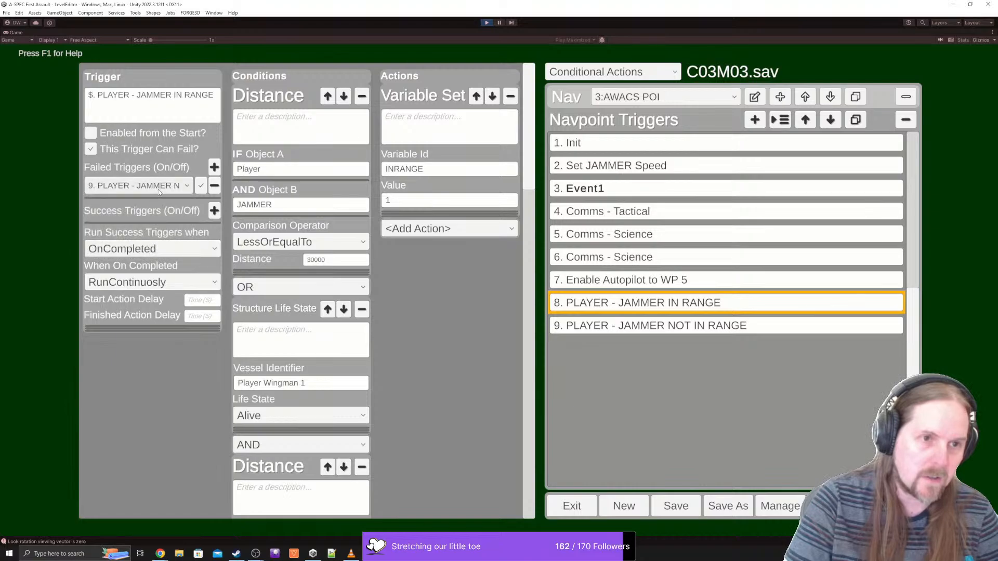
- Set the value of the NOT IN RANGE trigger's INRANGE Variable Set action to 0 and save the mission
click(705, 327)
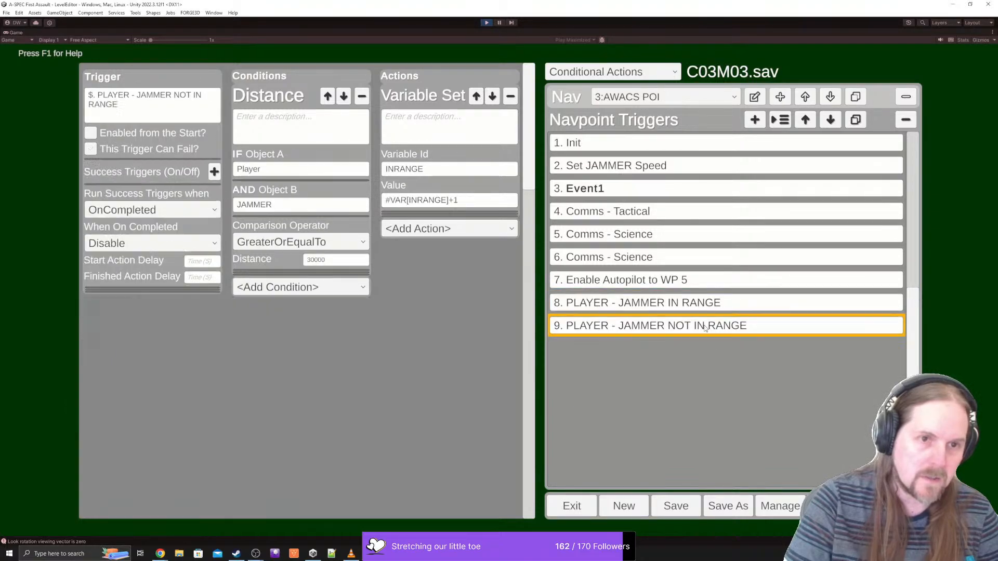
click(478, 206)
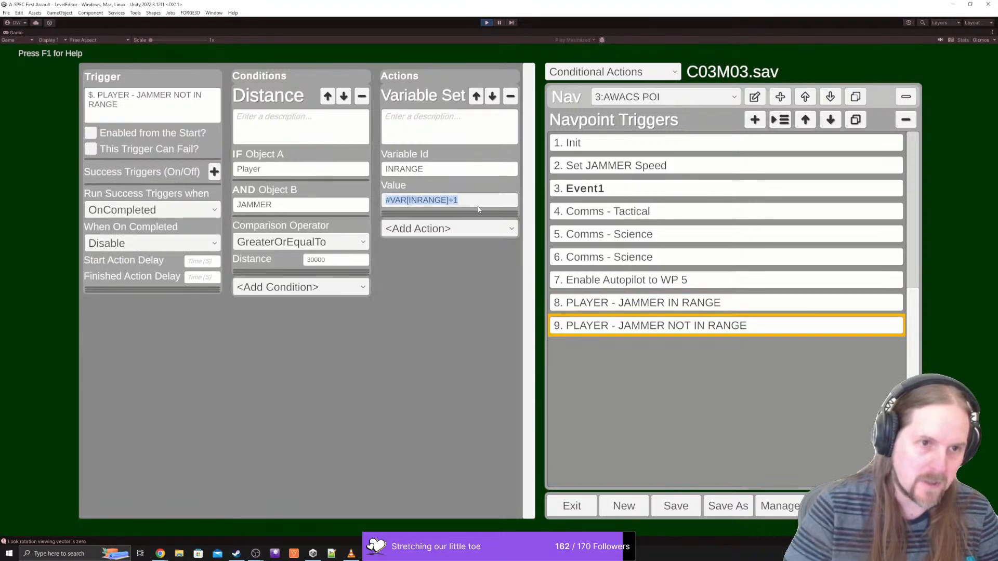
text(0)
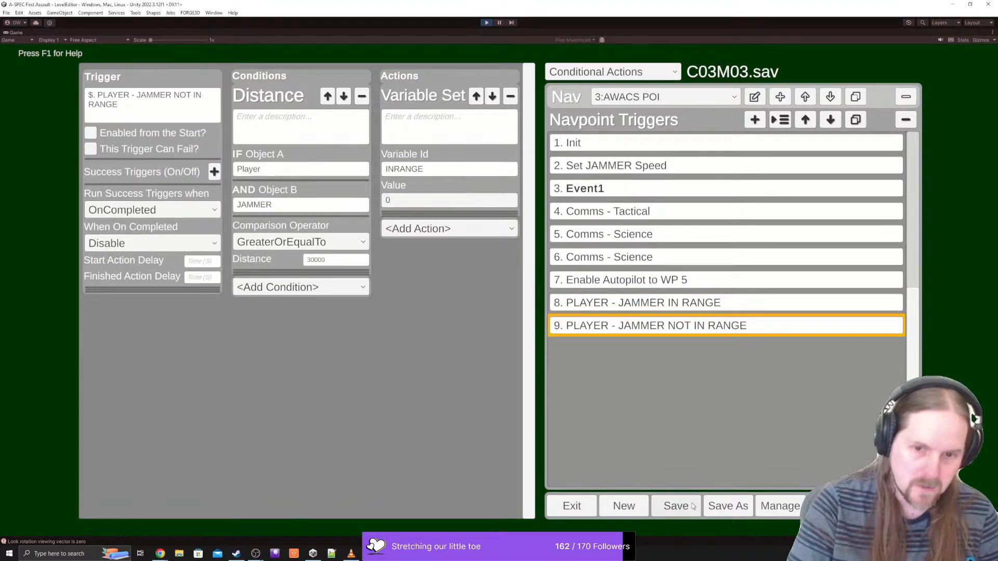
click(676, 505)
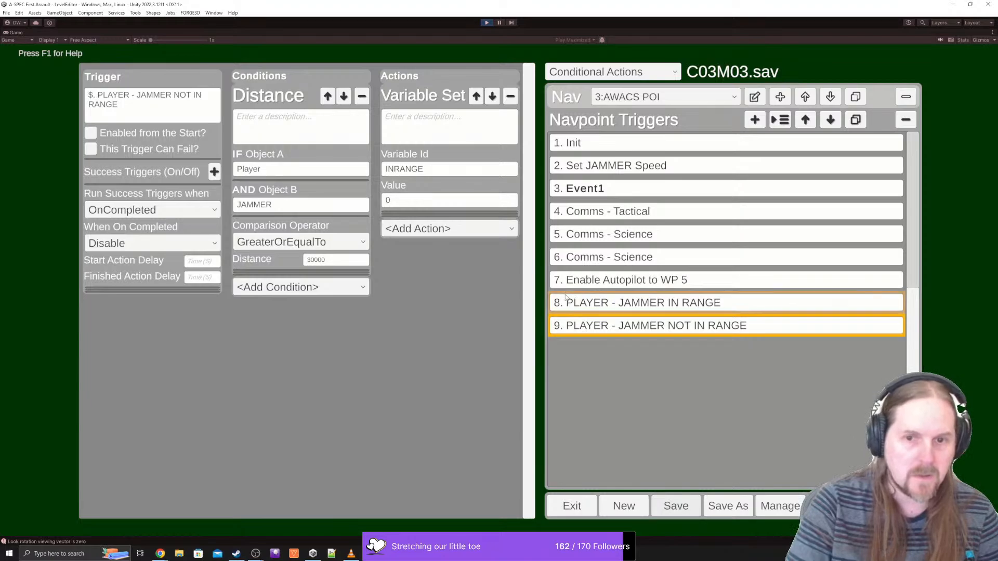
- Rename the NOT IN RANGE trigger as "-- ELSE NOT IN RANGE", keeping its $. prefix, and save the mission
click(98, 99)
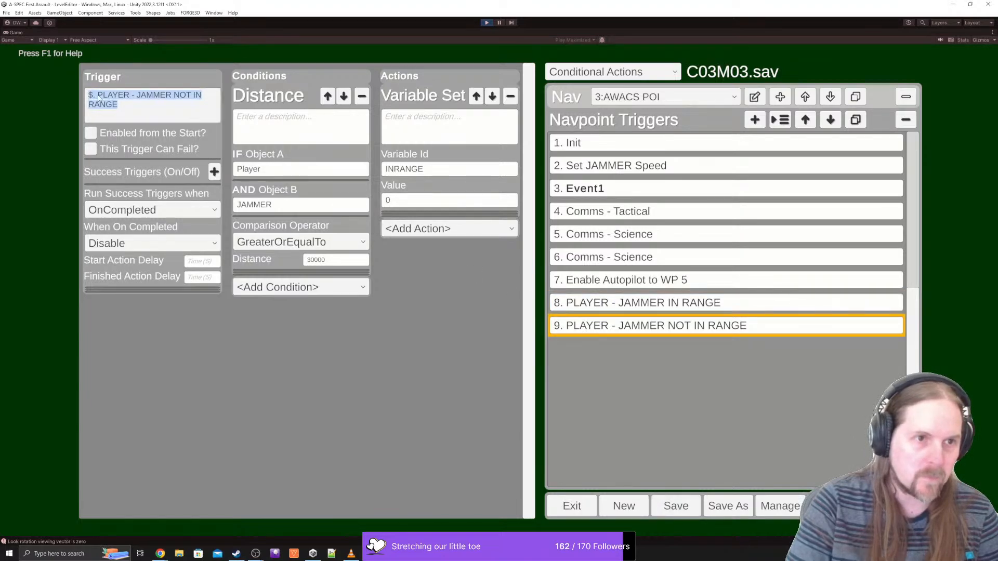
click(98, 96)
text(--)
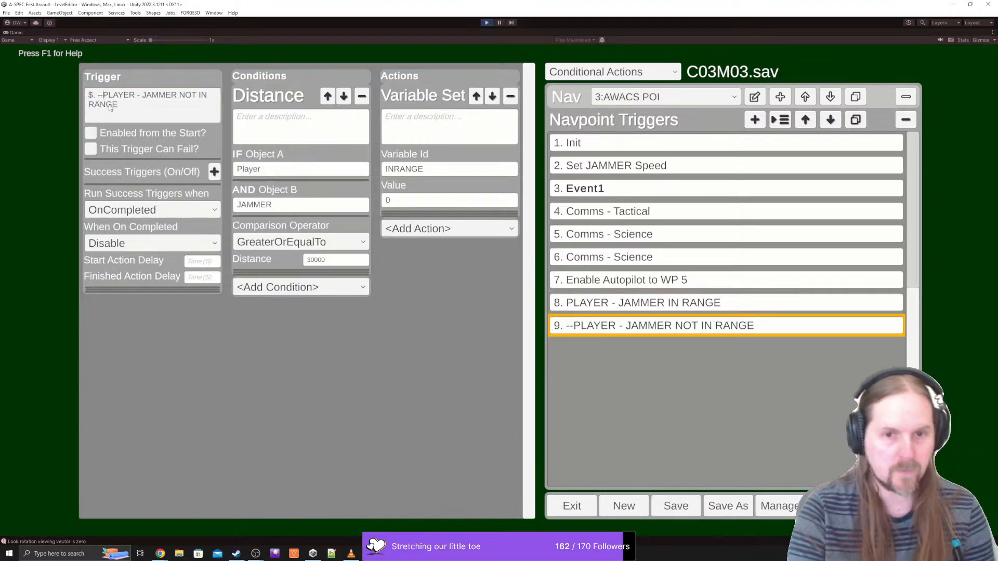
key(ctrl+shift+Right)
key(ctrl+shift+Right)
key(ctrl+shift+Right)
text(E)
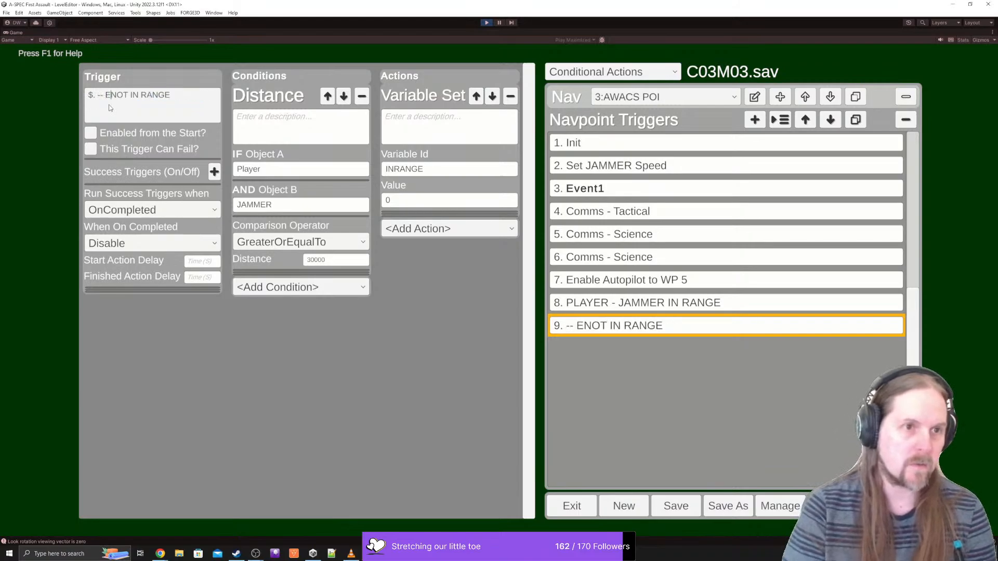
text(LSE)
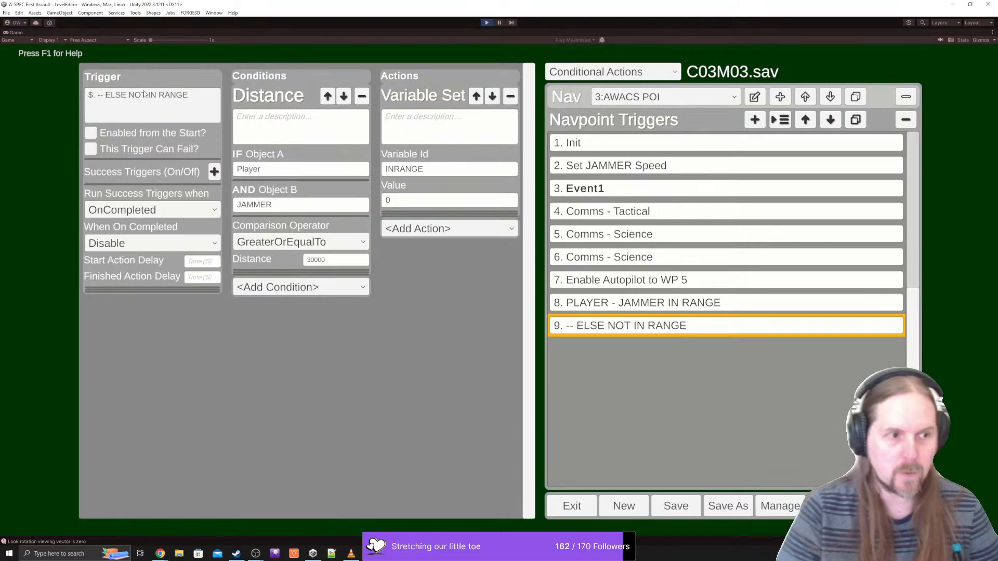
click(678, 508)
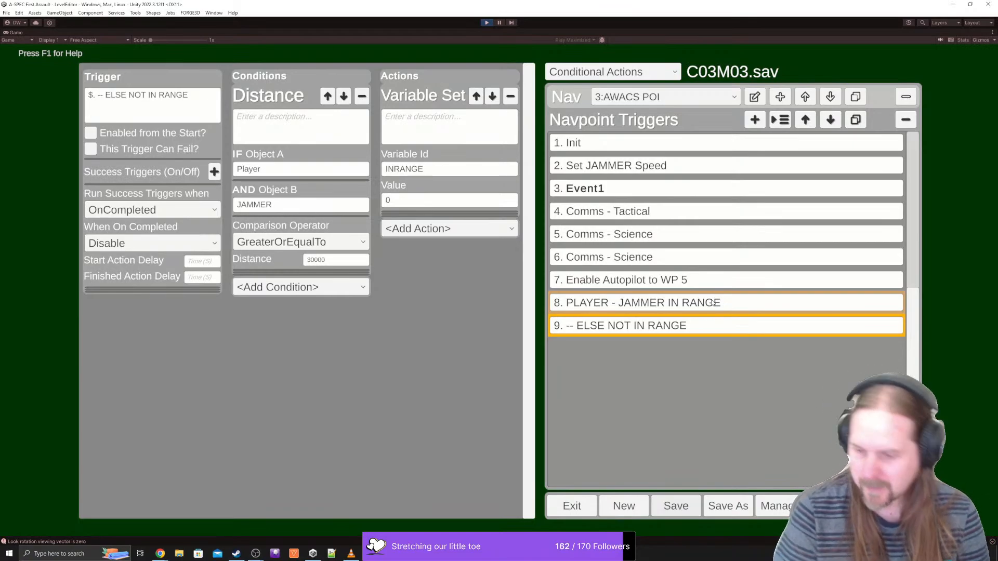
- Set the completion behaviour of the ELSE NOT IN RANGE trigger to Reset
click(638, 302)
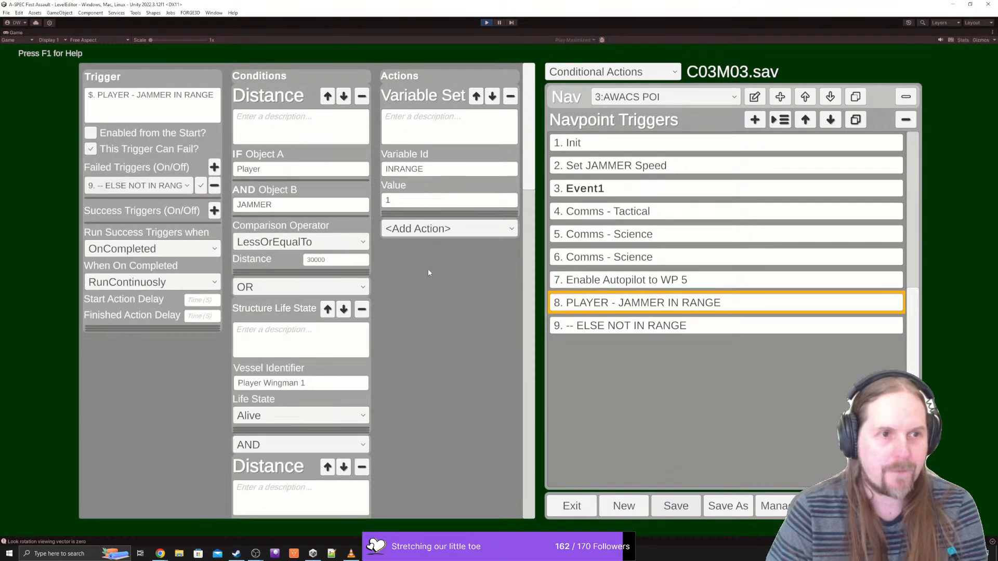
click(614, 326)
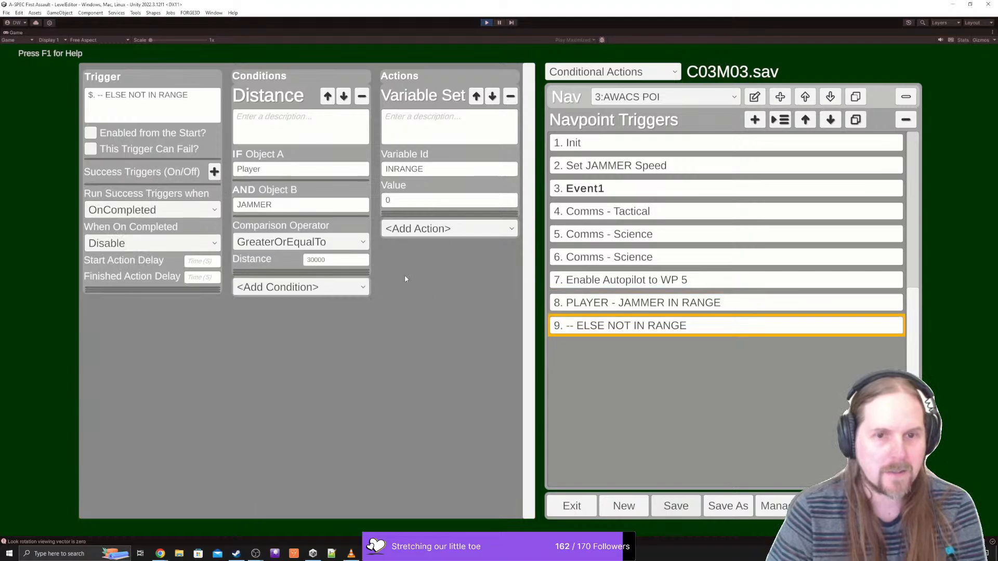
click(140, 243)
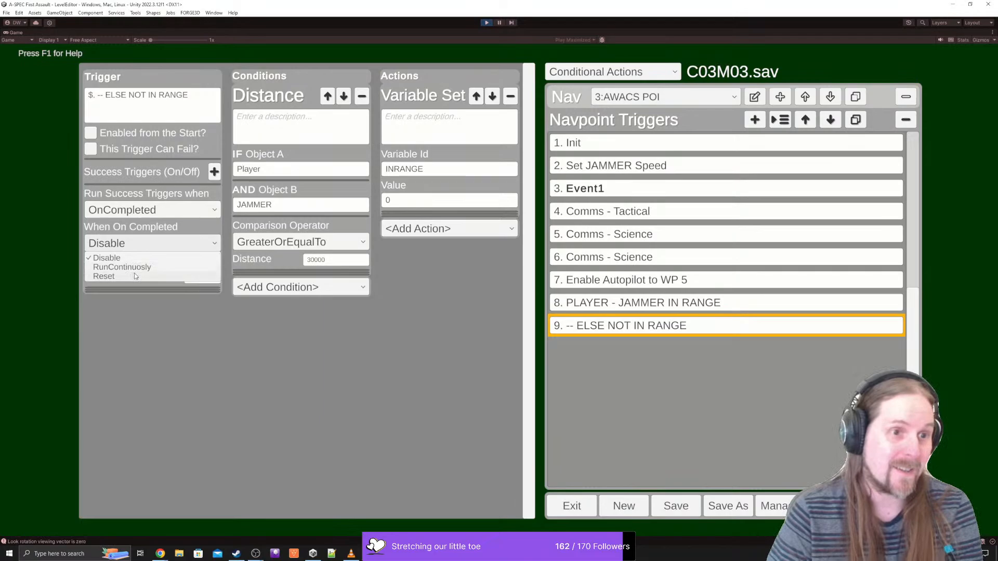
click(134, 274)
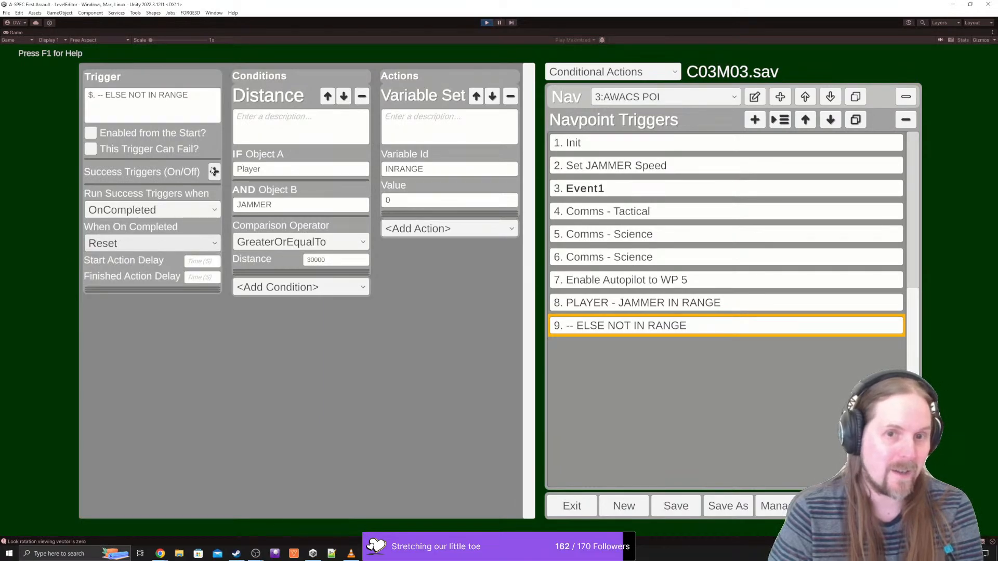
- Add the PLAYER - JAMMER IN RANGE trigger as a success trigger of ELSE NOT IN RANGE and save the mission
click(213, 172)
click(136, 190)
scroll(127, 244, down, 2)
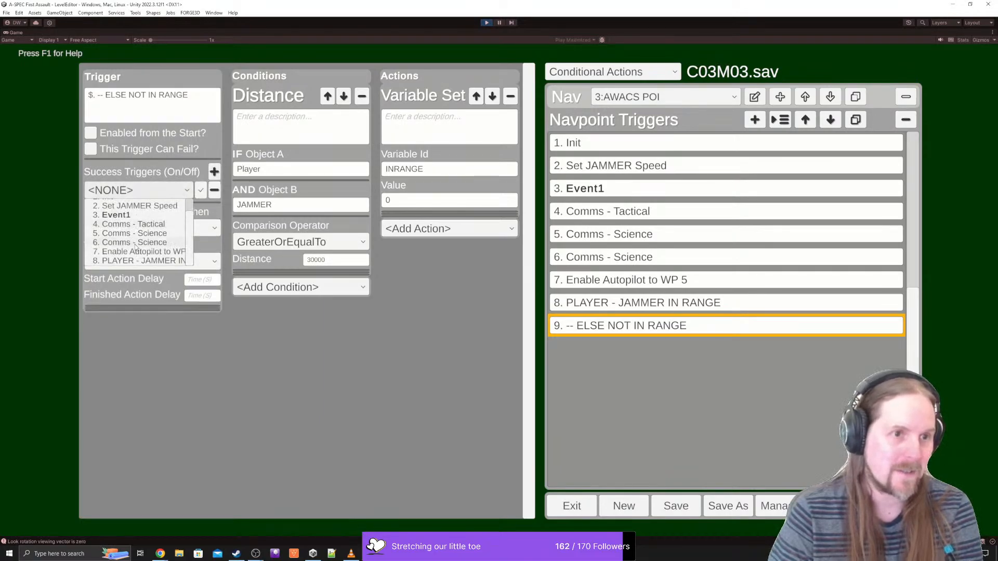
click(119, 261)
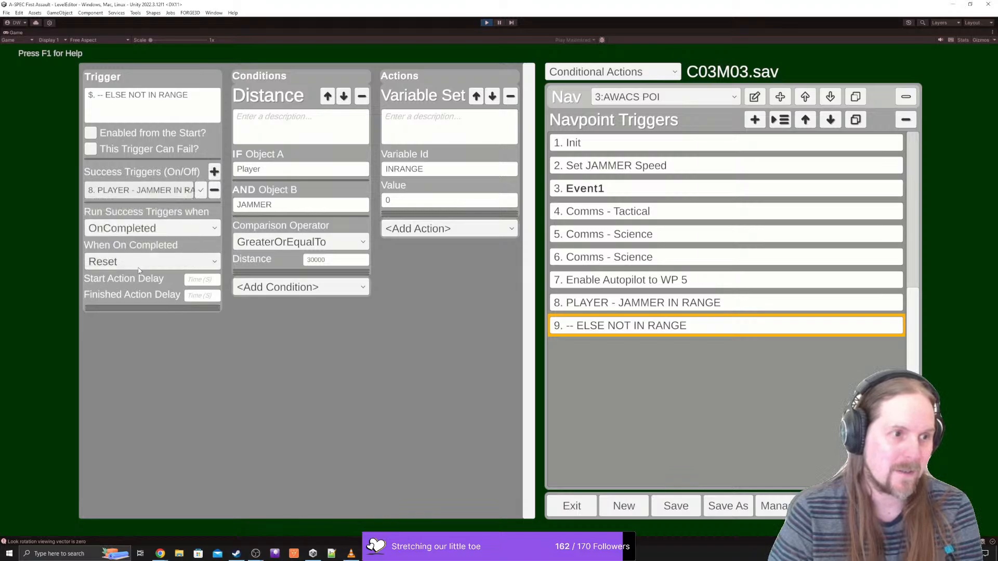
click(696, 507)
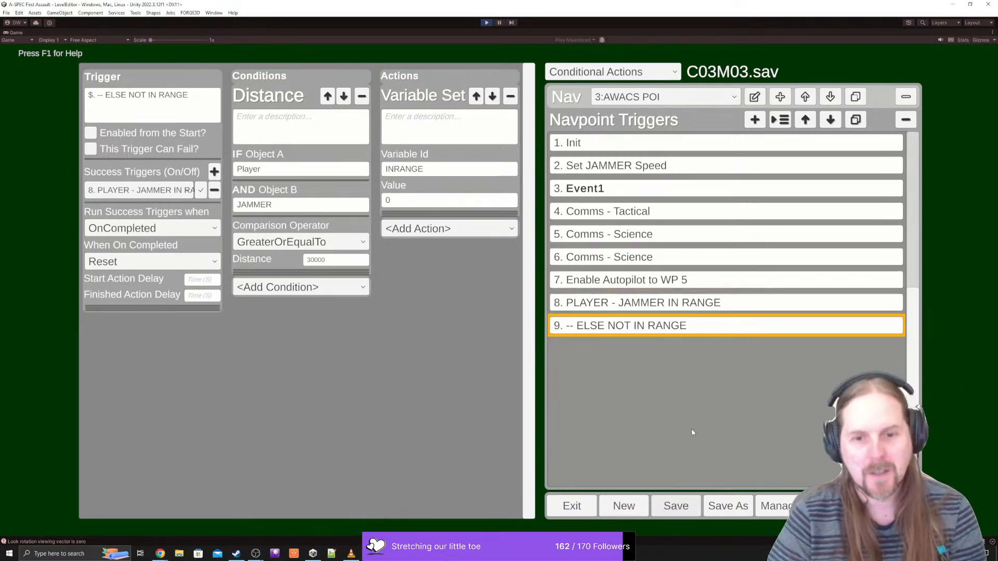
- Review the autopilot, IN RANGE and ELSE NOT IN RANGE triggers, comparing their conditions, linked triggers and actions
click(609, 304)
click(595, 279)
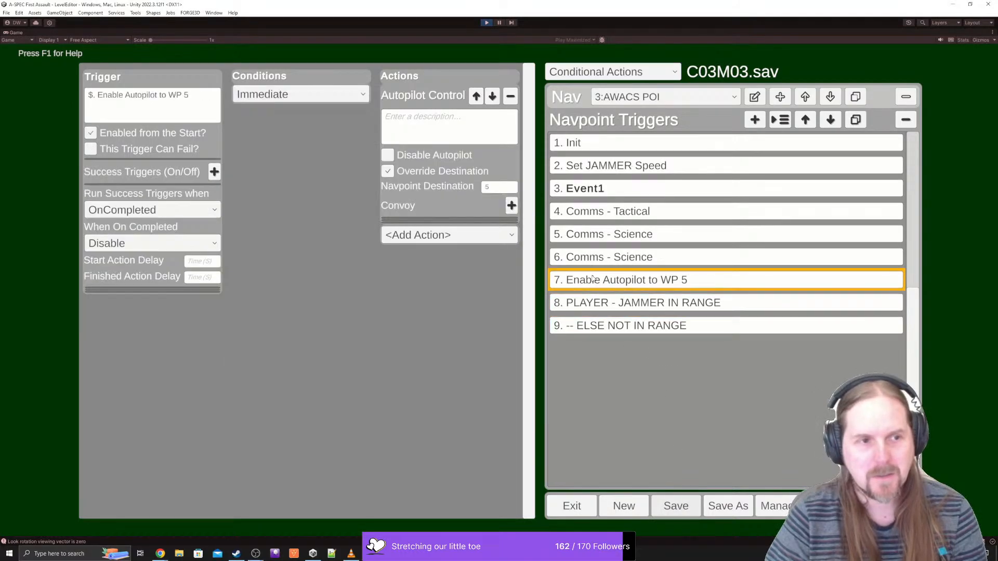
click(612, 304)
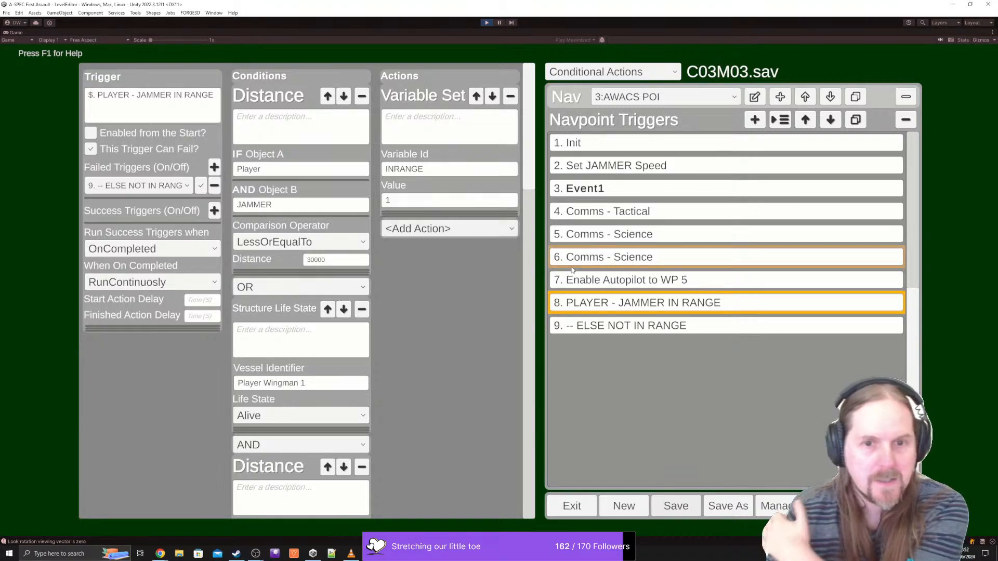
click(626, 325)
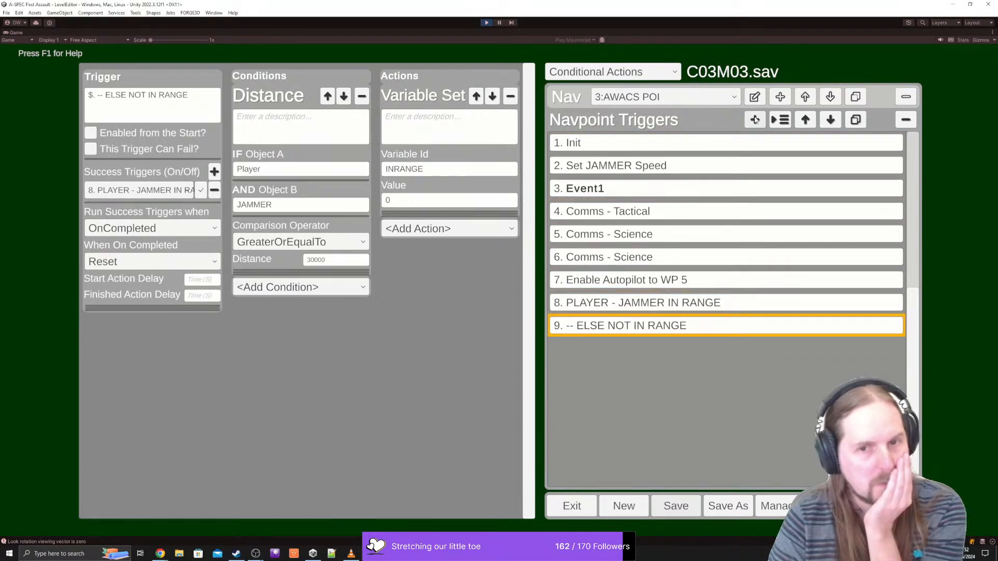
click(689, 307)
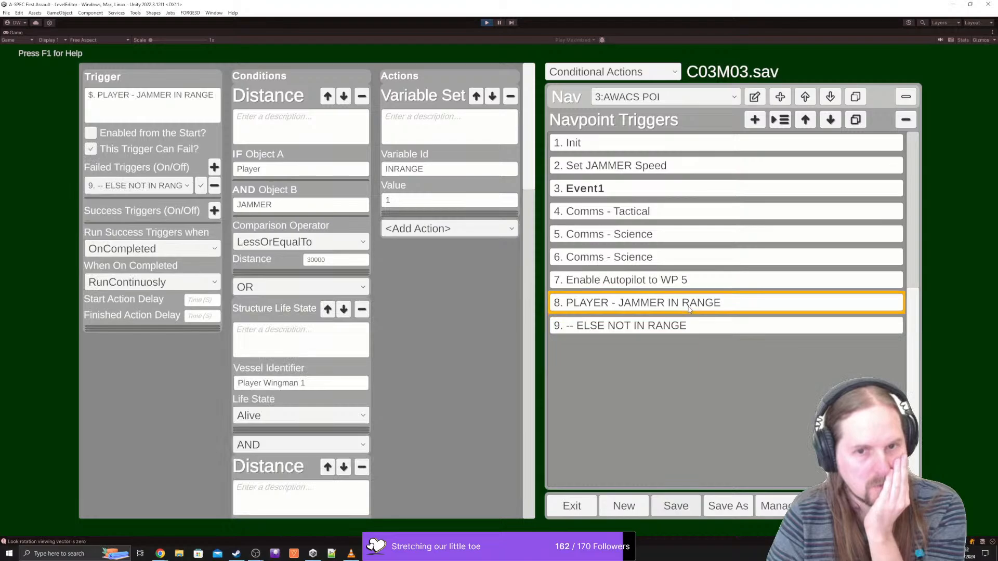
scroll(451, 281, down, 3)
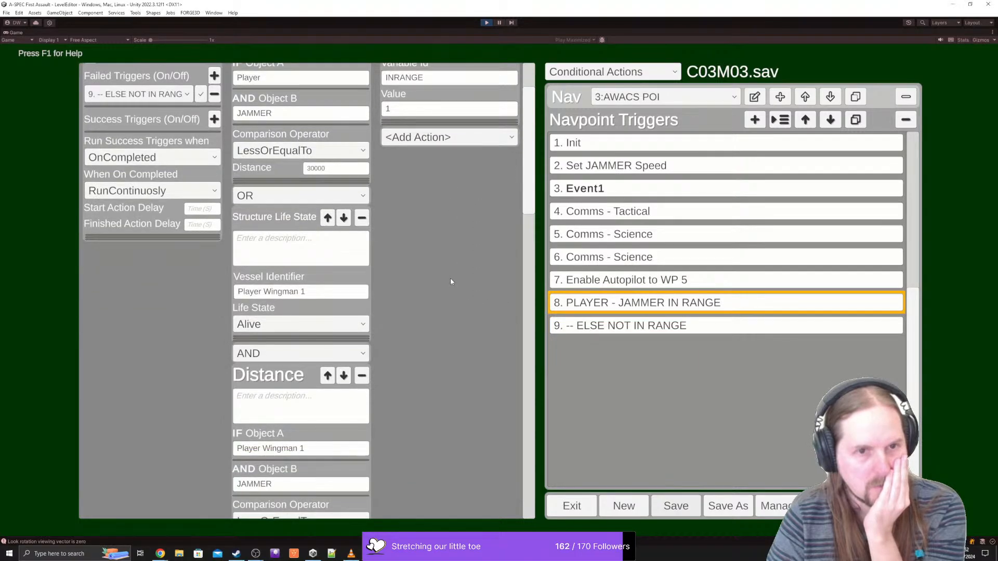
scroll(450, 279, down, 8)
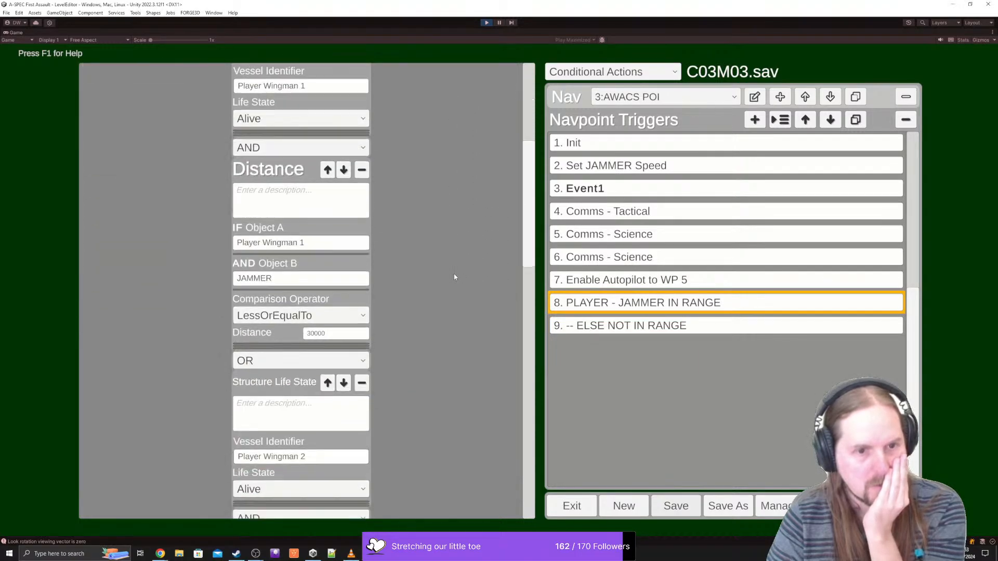
scroll(455, 272, up, 7)
scroll(455, 272, up, 4)
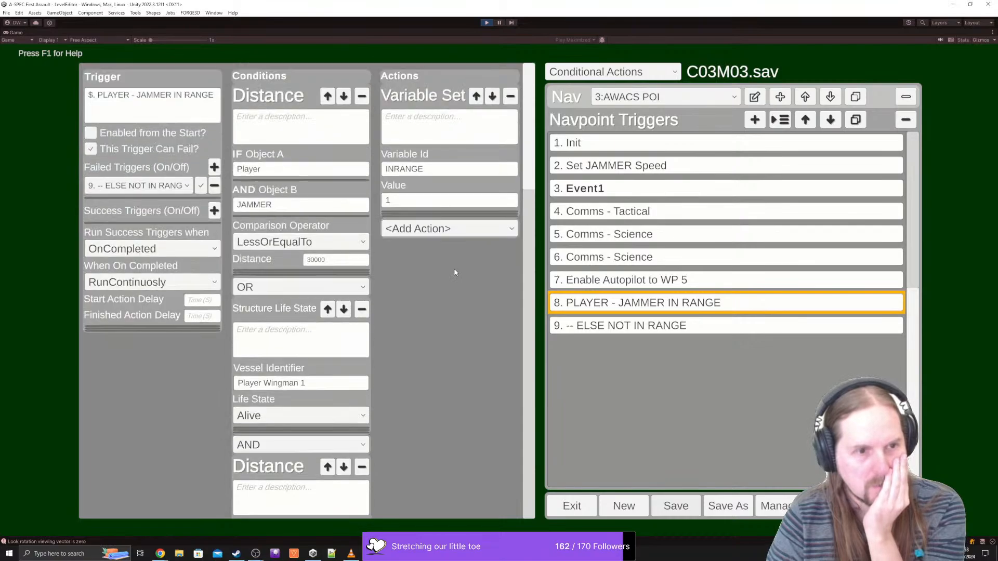
- Set the IN RANGE trigger's start action delay to 20 seconds and remove its INRANGE Variable Set action
click(210, 303)
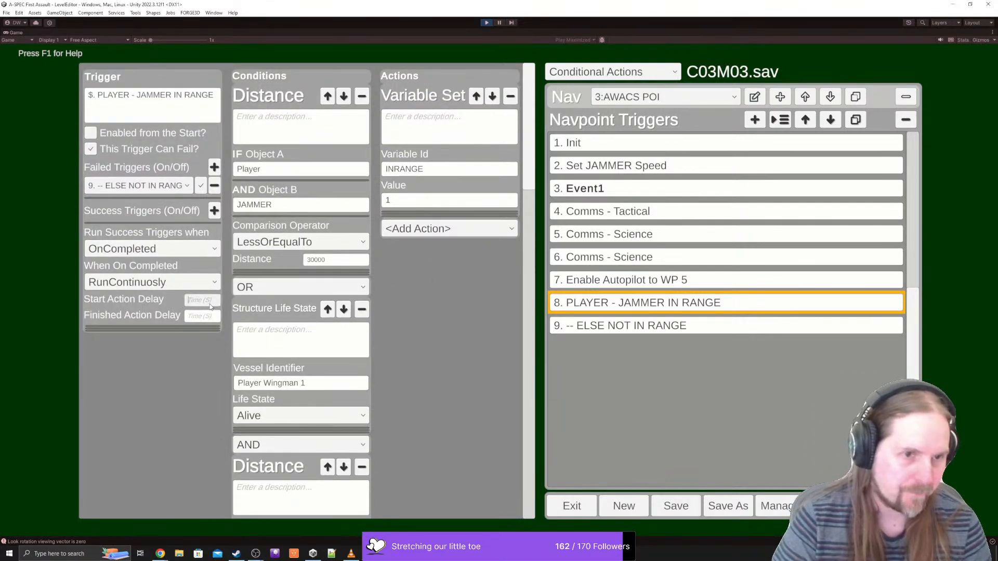
text(20)
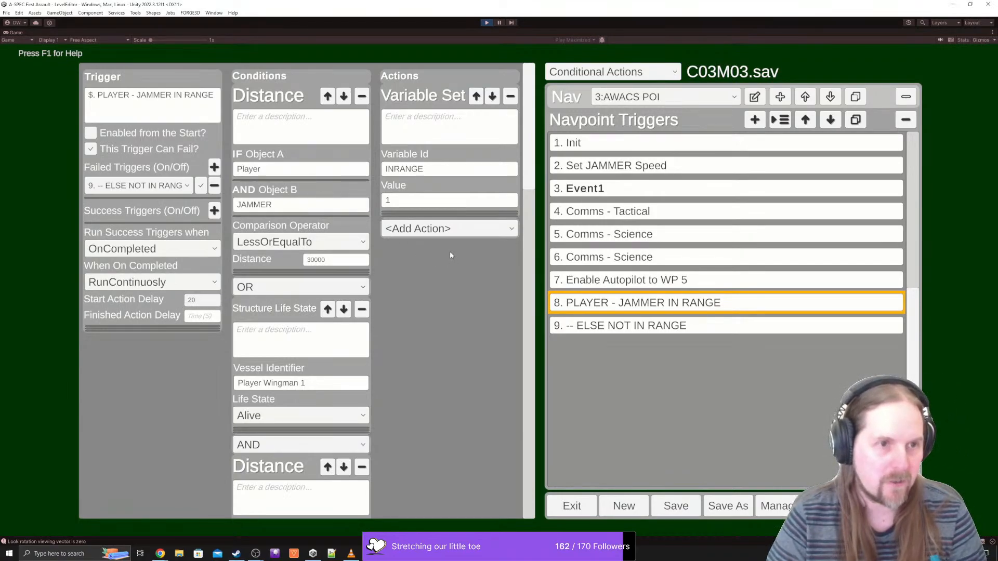
click(510, 99)
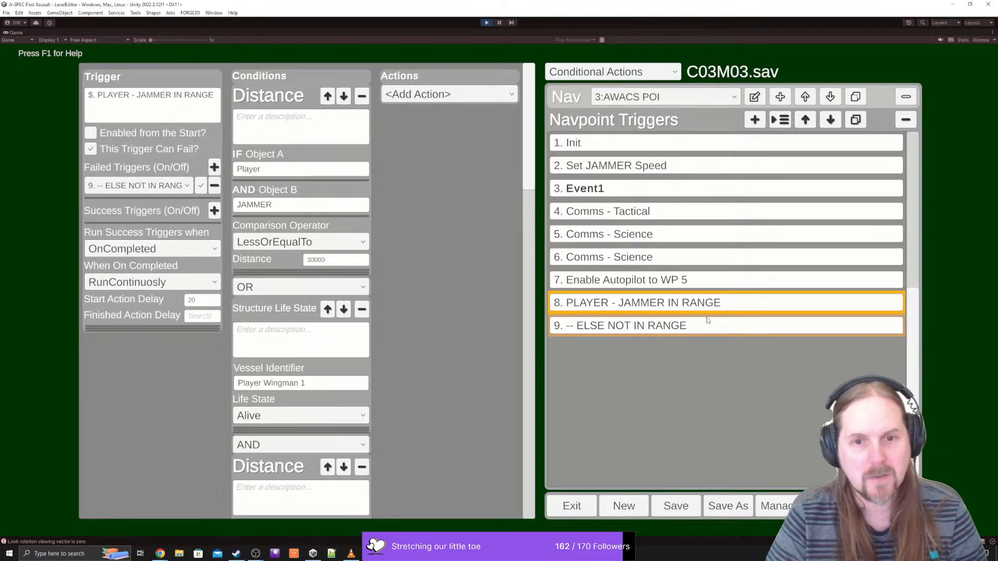
- Rename the ELSE NOT IN RANGE trigger as "-- WHEN NOT IN RANGE JAMMER DISAPPEAR!", keeping its $. prefix
click(676, 328)
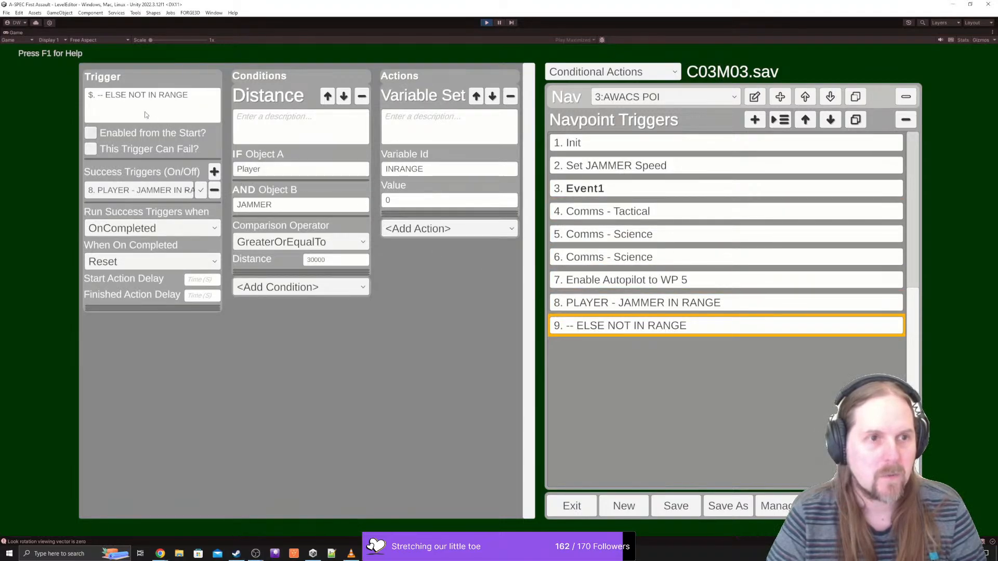
double_click(116, 95)
text(WHEN)
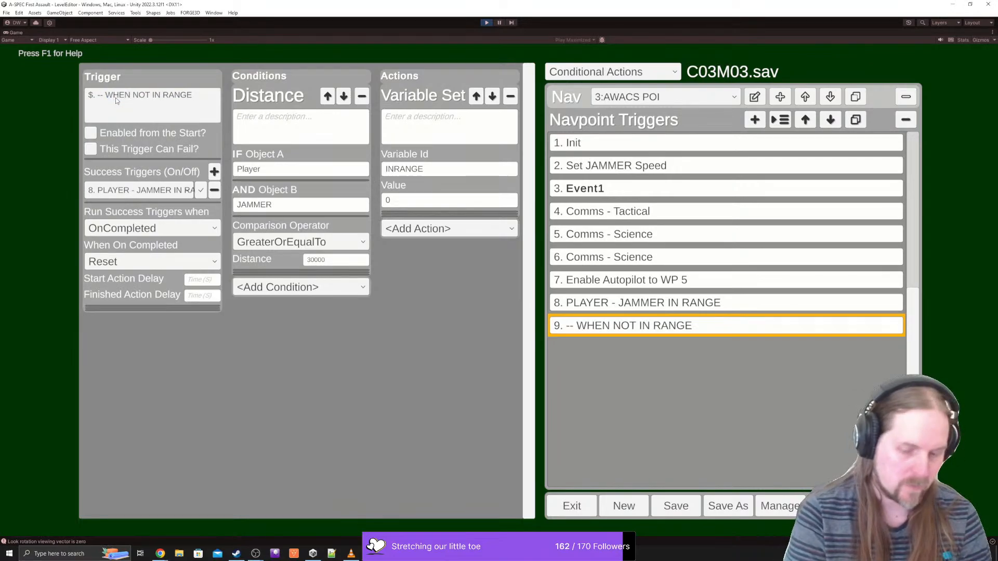
text( NOT IN RANGE JA)
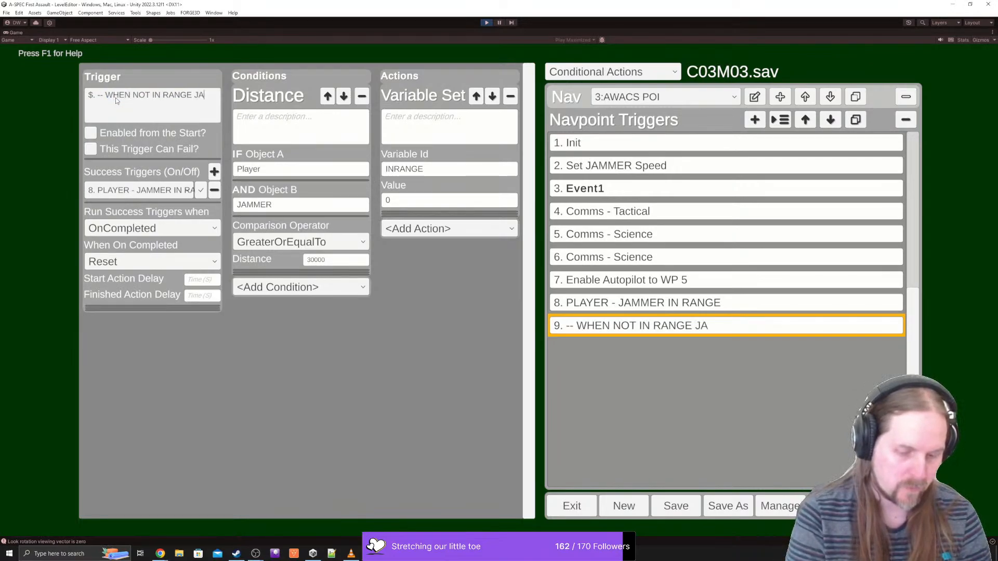
text(MMER DISAPPEAR!)
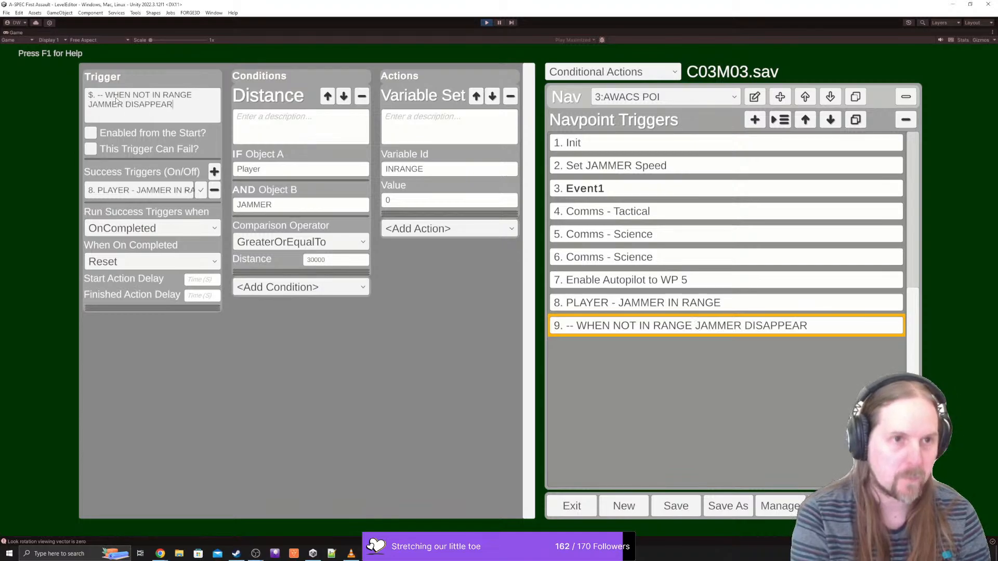
- Remove the INRANGE Variable Set action from the WHEN NOT IN RANGE JAMMER DISAPPEAR! trigger, check the available action types, and save the mission
click(510, 96)
click(449, 96)
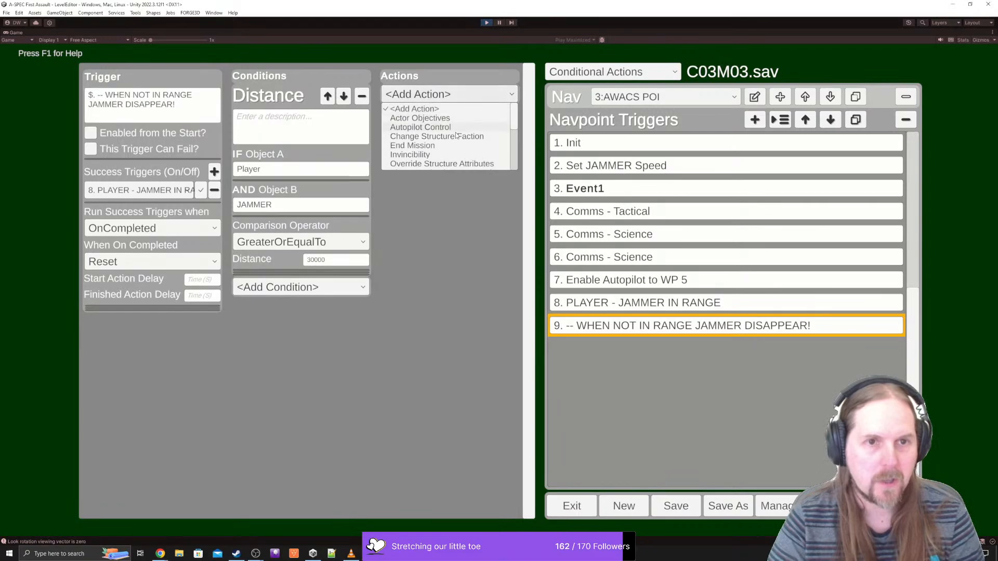
scroll(453, 132, down, 1)
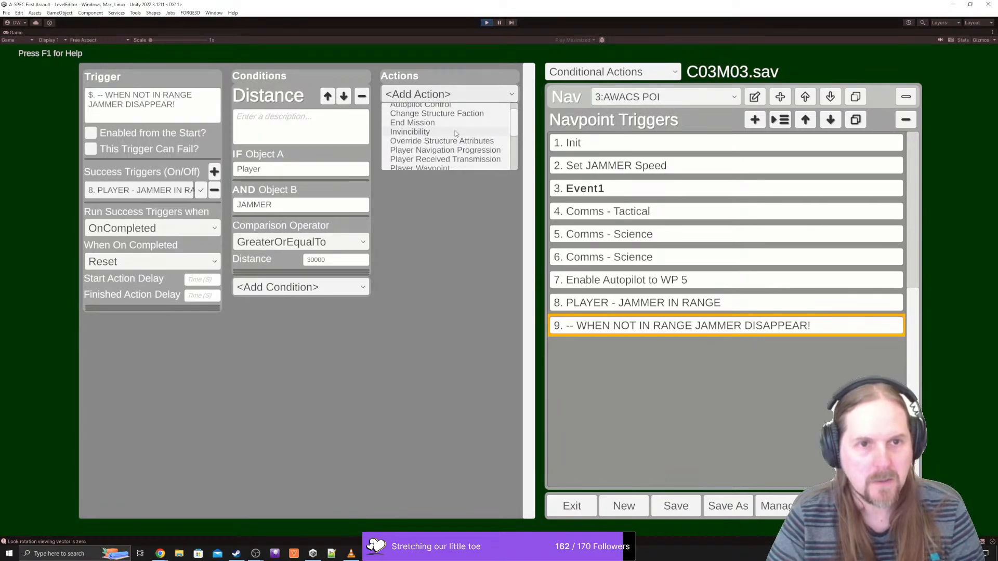
scroll(455, 134, down, 4)
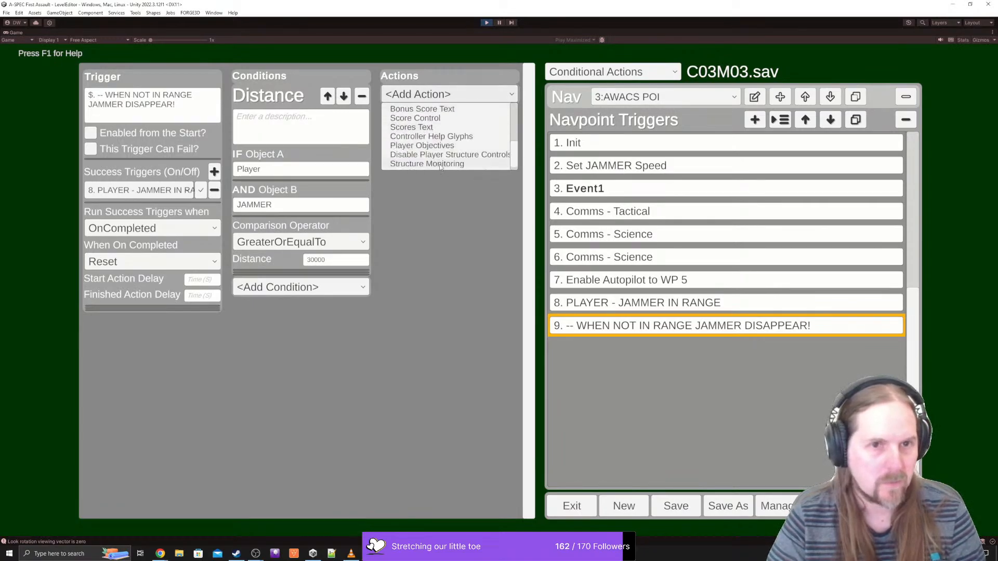
scroll(442, 151, down, 1)
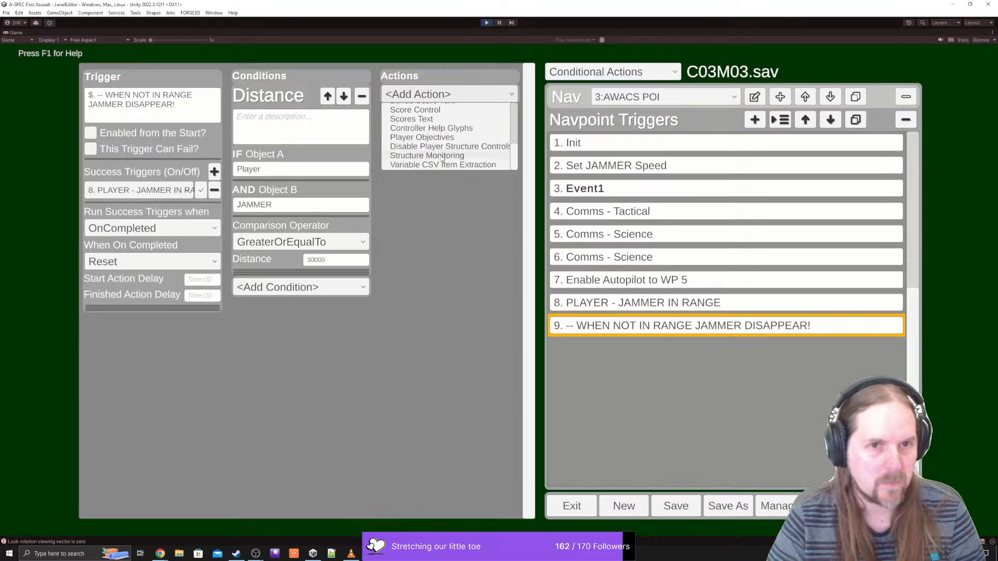
click(455, 270)
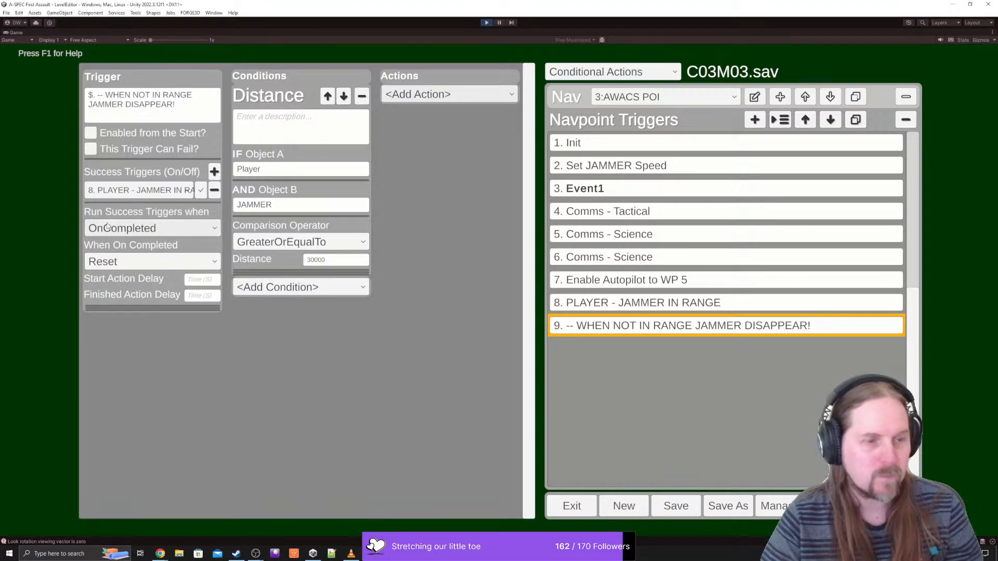
click(676, 506)
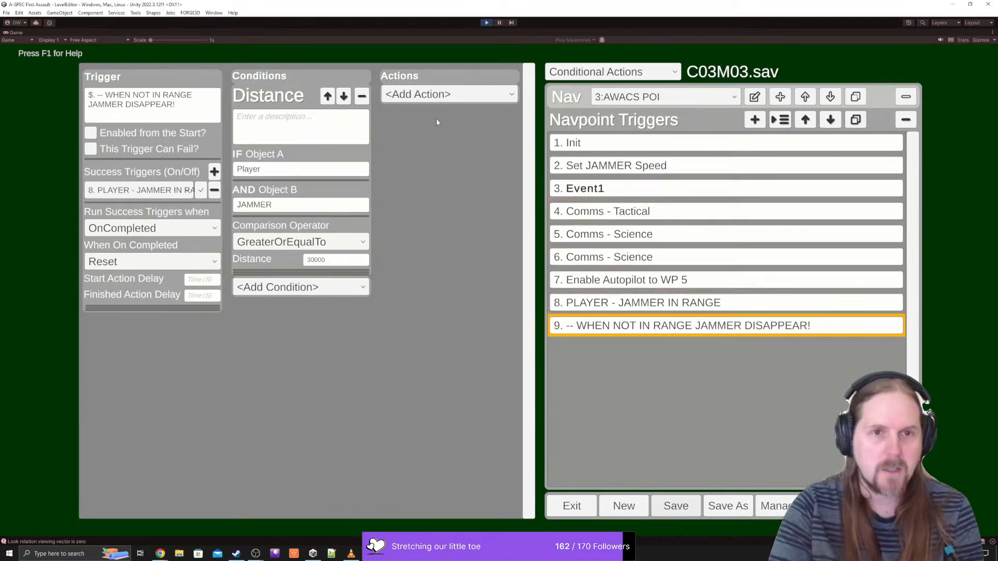
- Look through the action types available for the WHEN NOT IN RANGE trigger for one that can make the jammer disappear
click(447, 94)
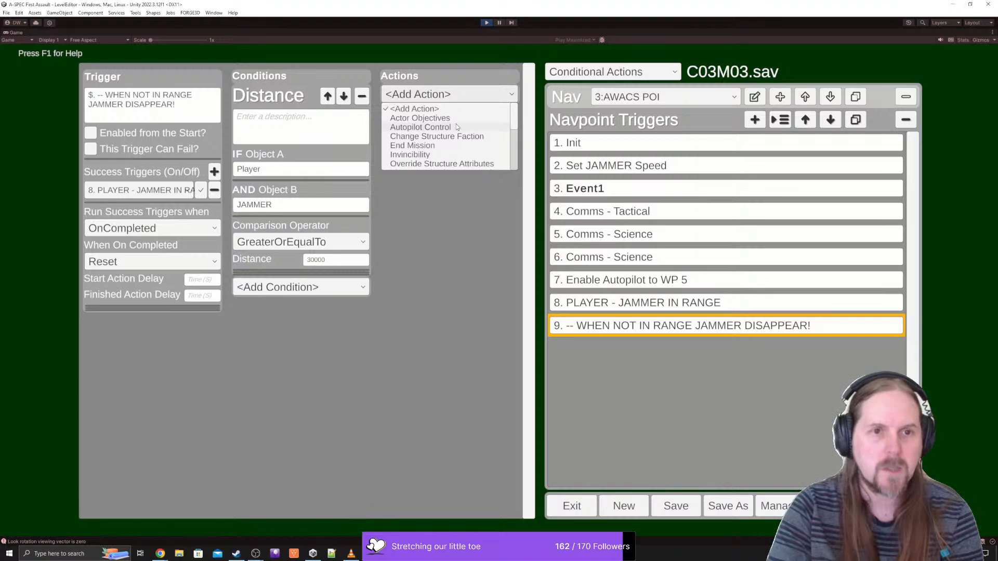
scroll(456, 123, down, 2)
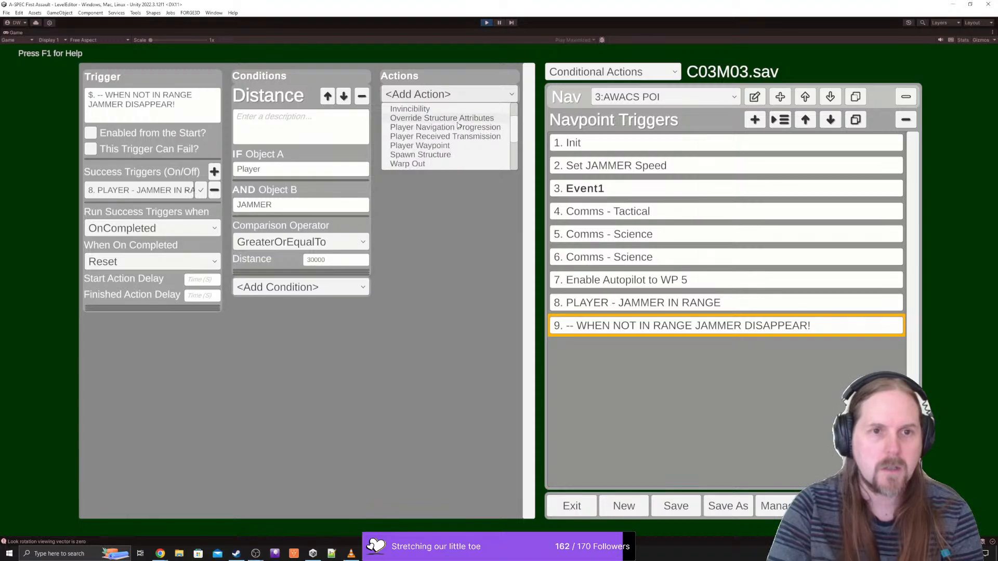
scroll(457, 124, down, 1)
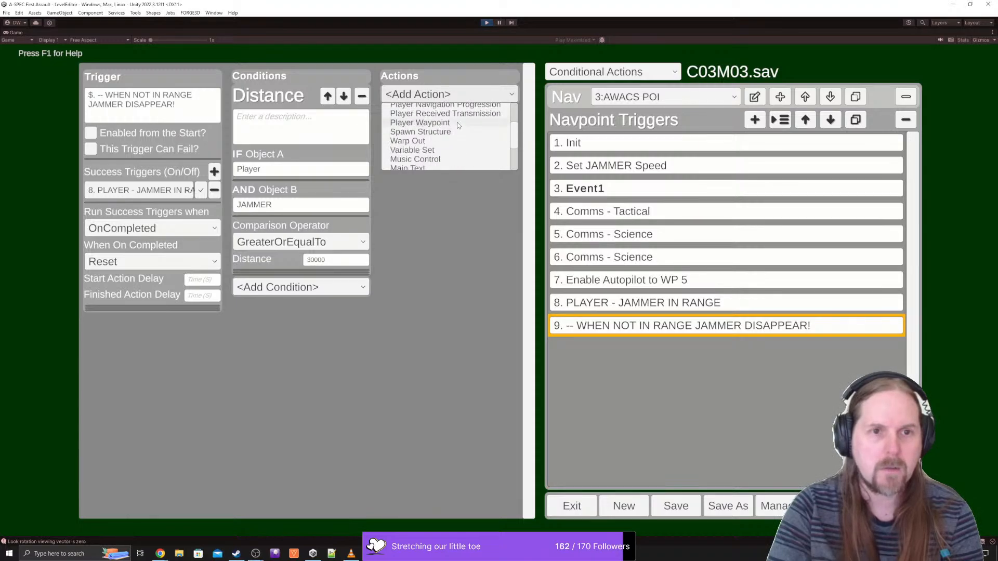
scroll(457, 123, down, 4)
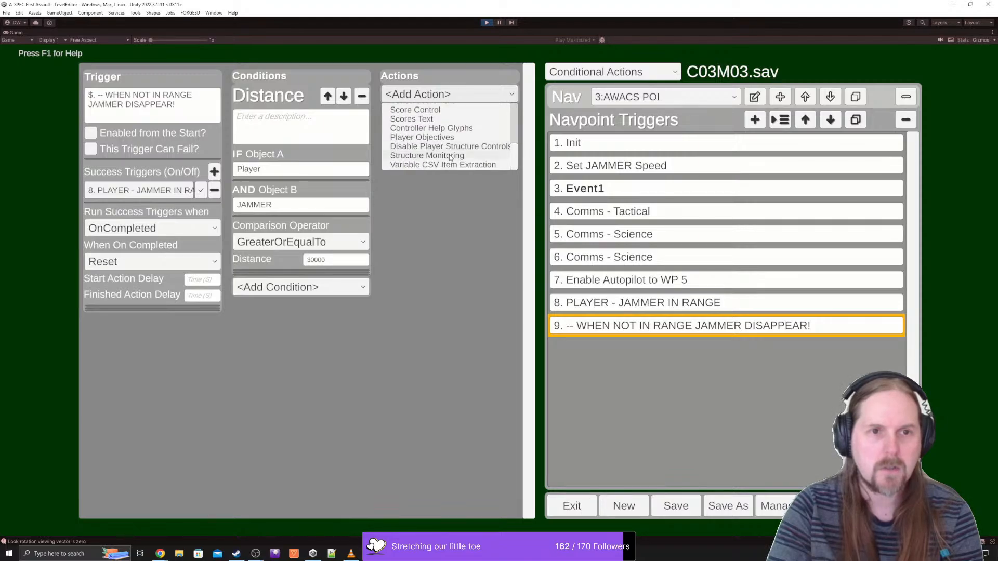
- Add a Warp Out action to the "-- WHEN NOT IN RANGE JAMMER DISAPPEAR!" trigger
scroll(450, 157, up, 5)
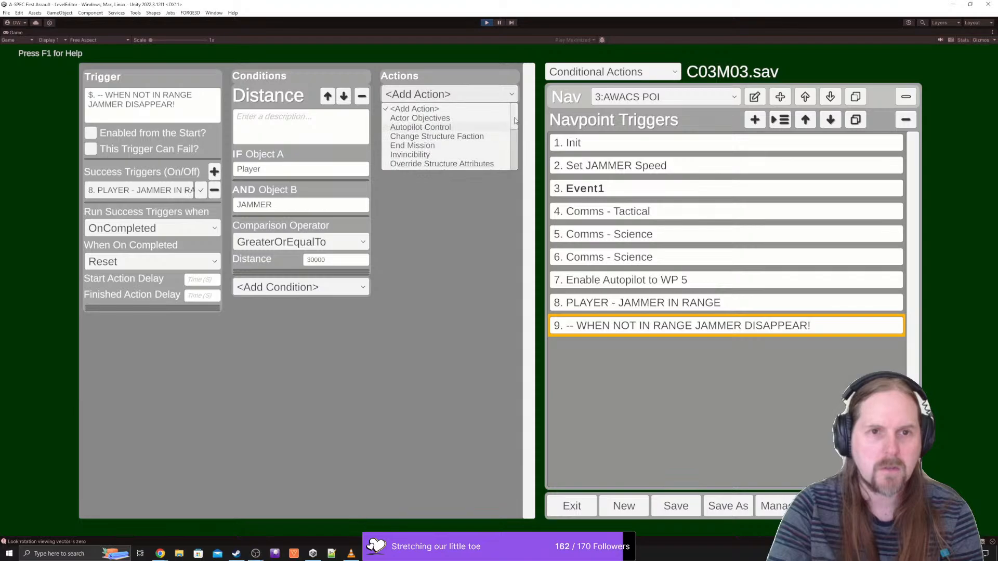
drag(514, 121, 519, 163)
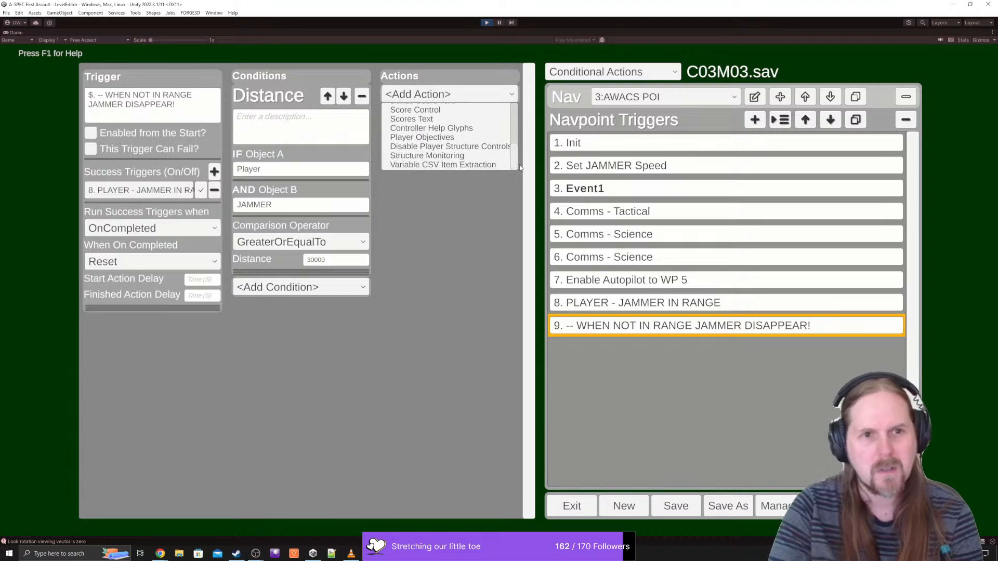
scroll(518, 165, up, 5)
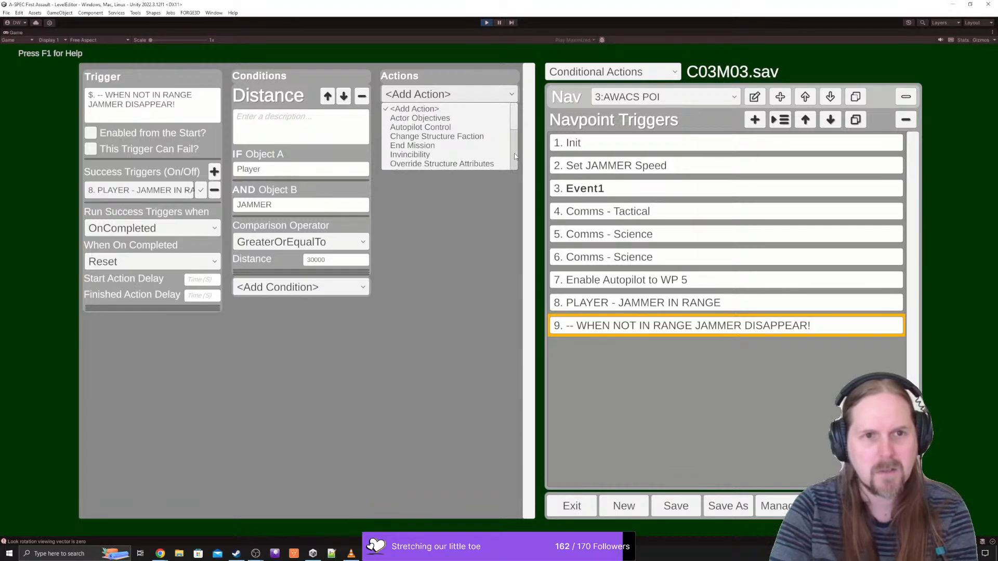
scroll(514, 157, down, 1)
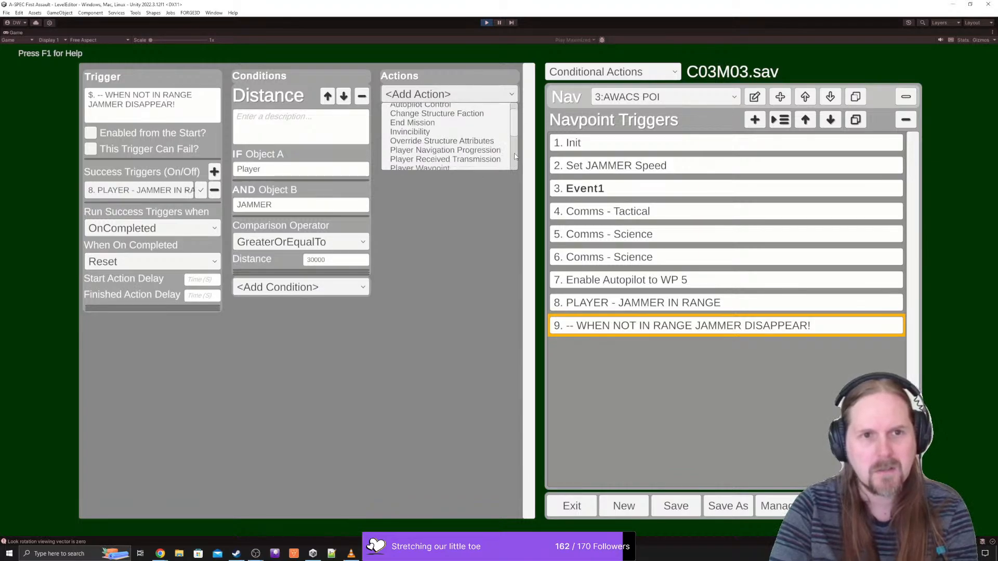
scroll(515, 157, up, 1)
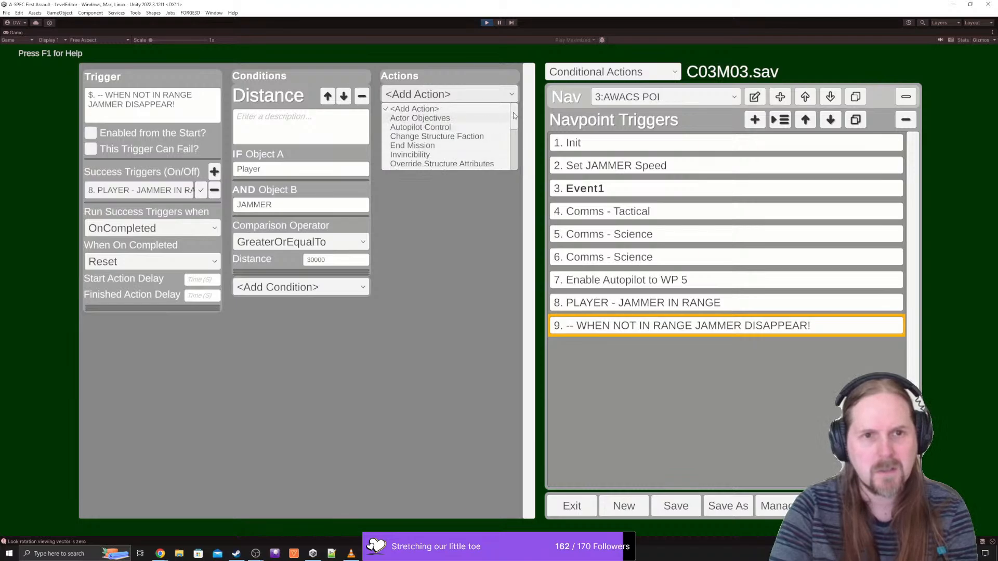
drag(513, 112, 512, 127)
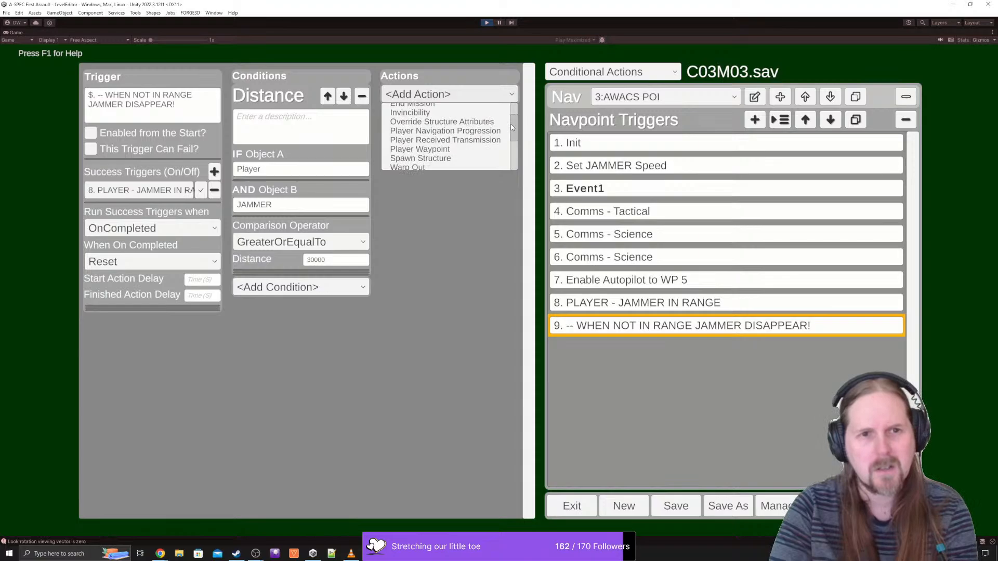
drag(513, 127, 504, 165)
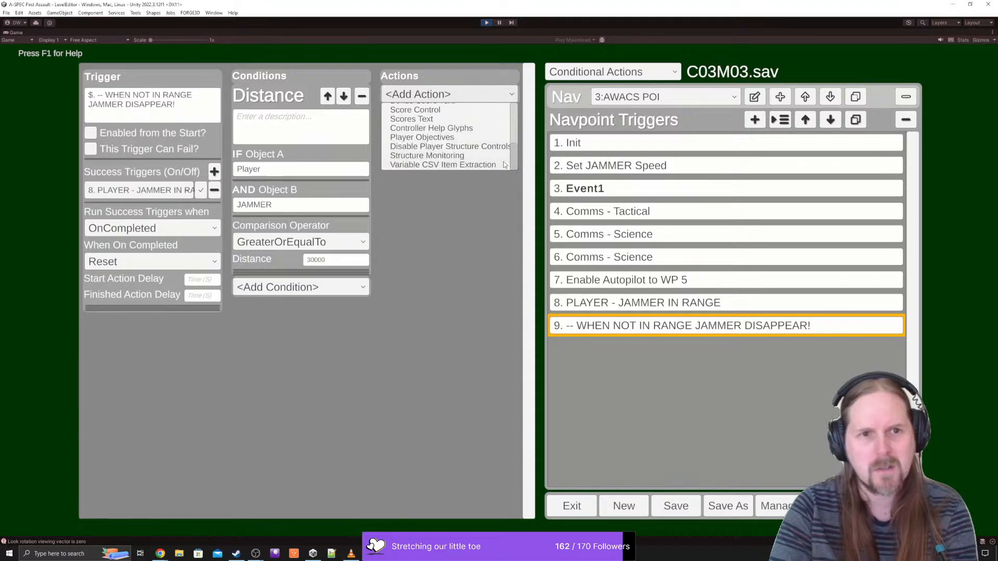
scroll(461, 145, up, 3)
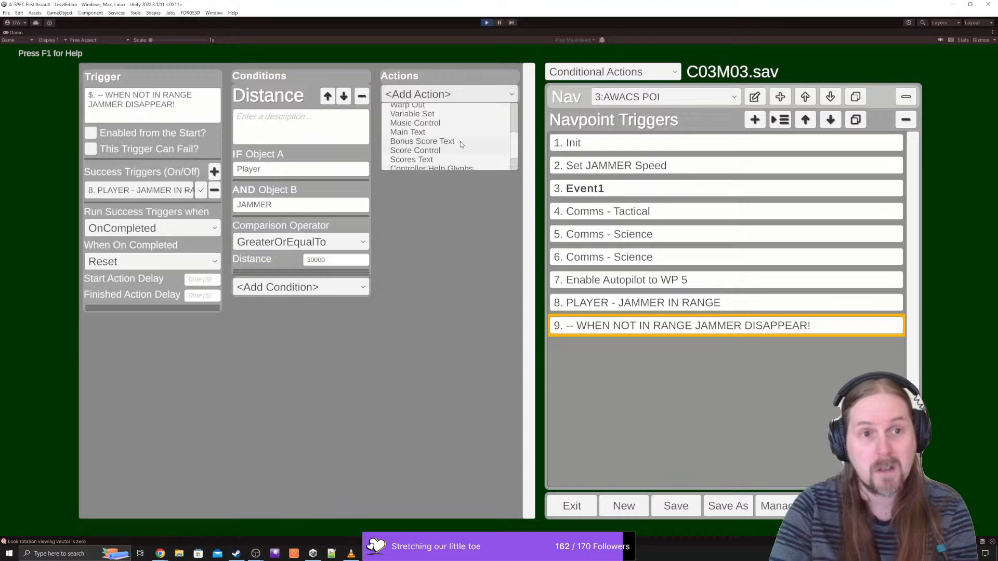
click(418, 106)
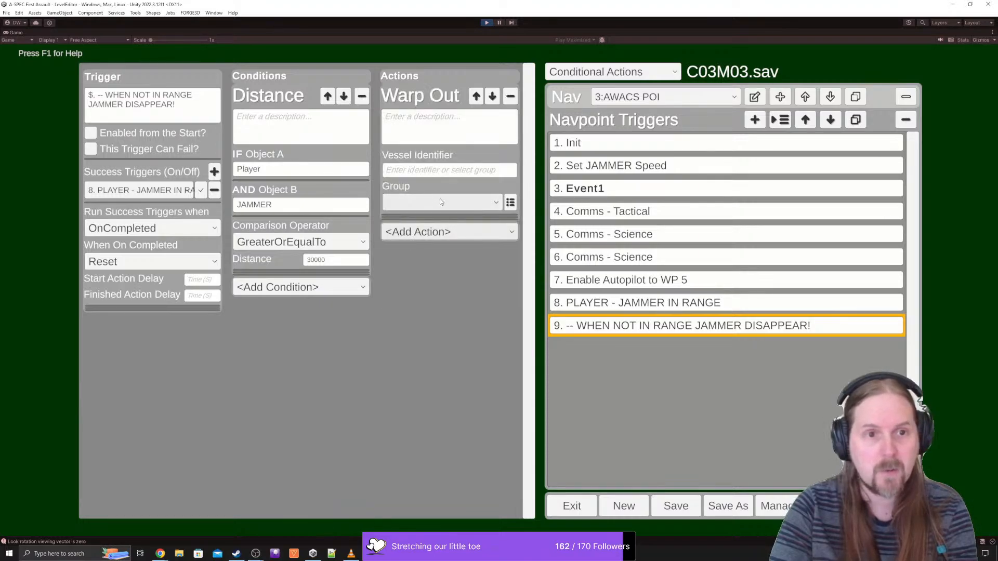
- Set the Warp Out action's vessel identifier to JAMMER and save the mission
click(435, 170)
text(JAM)
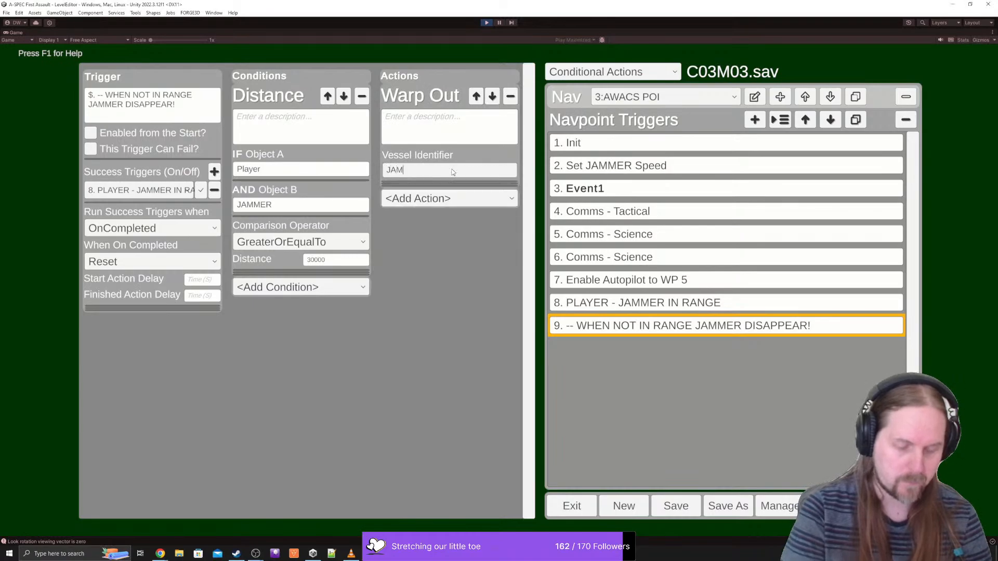
text(MER)
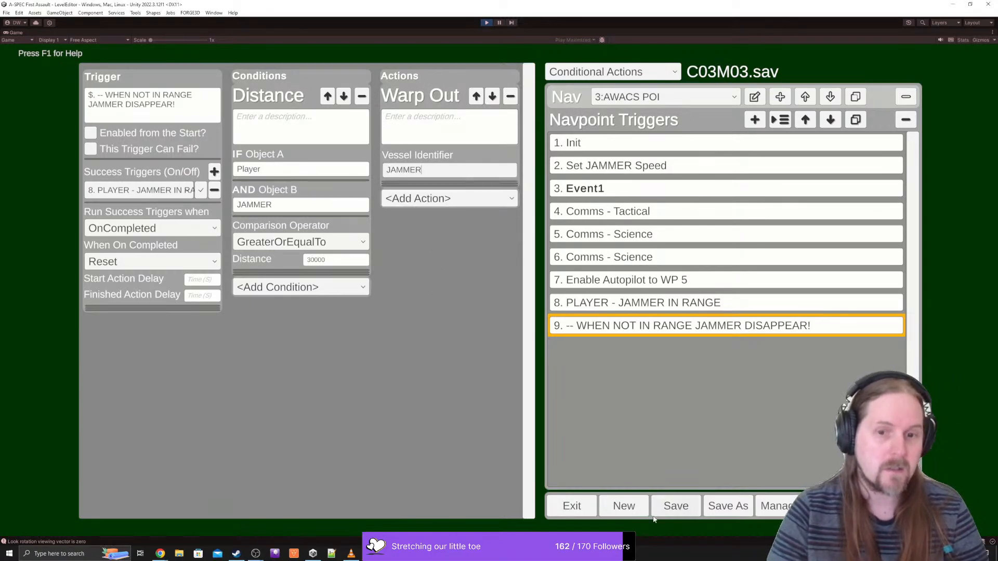
click(677, 508)
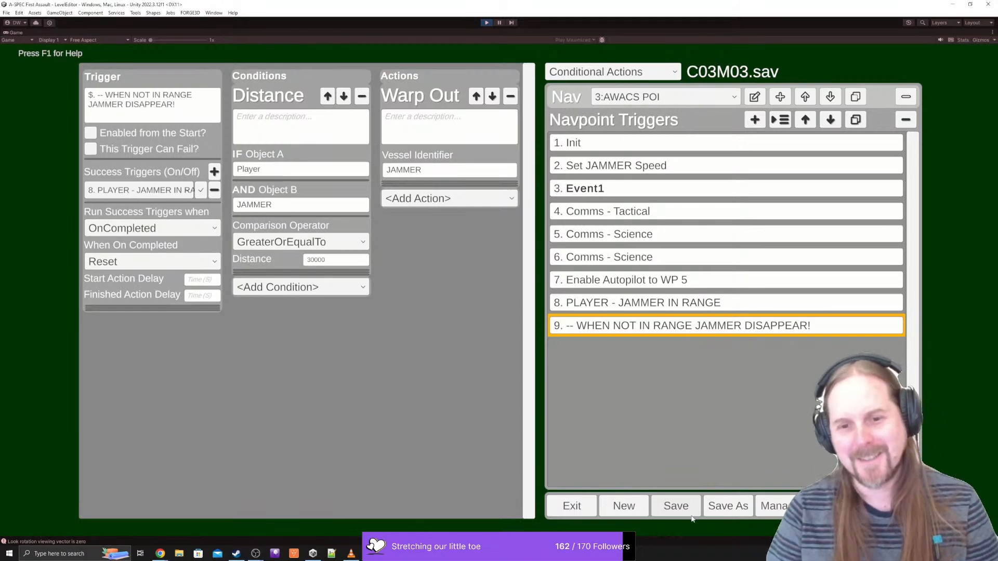
- Add "8. PLAYER - JAMMER IN RANGE" as a second success trigger of the Event1 trigger
click(613, 303)
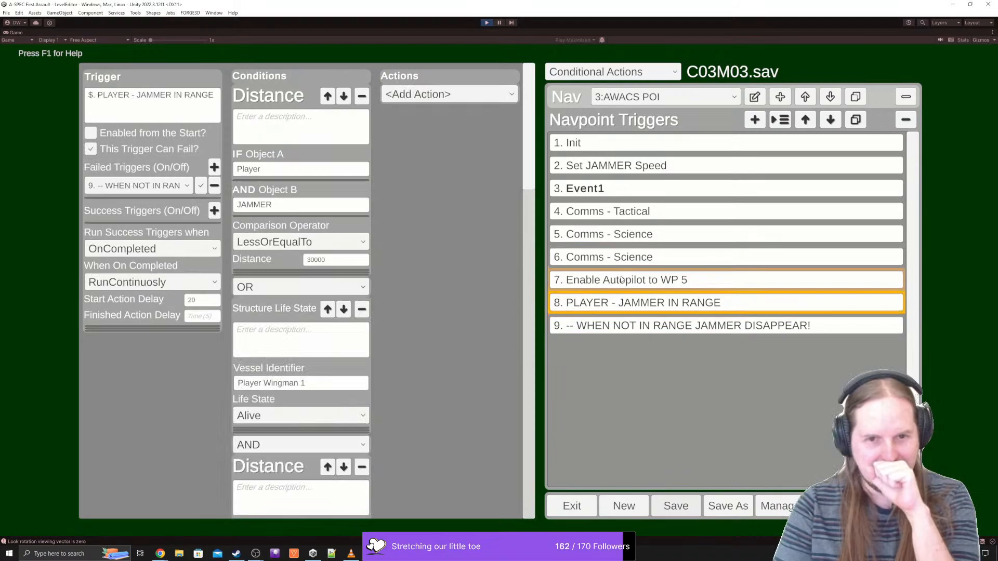
click(623, 196)
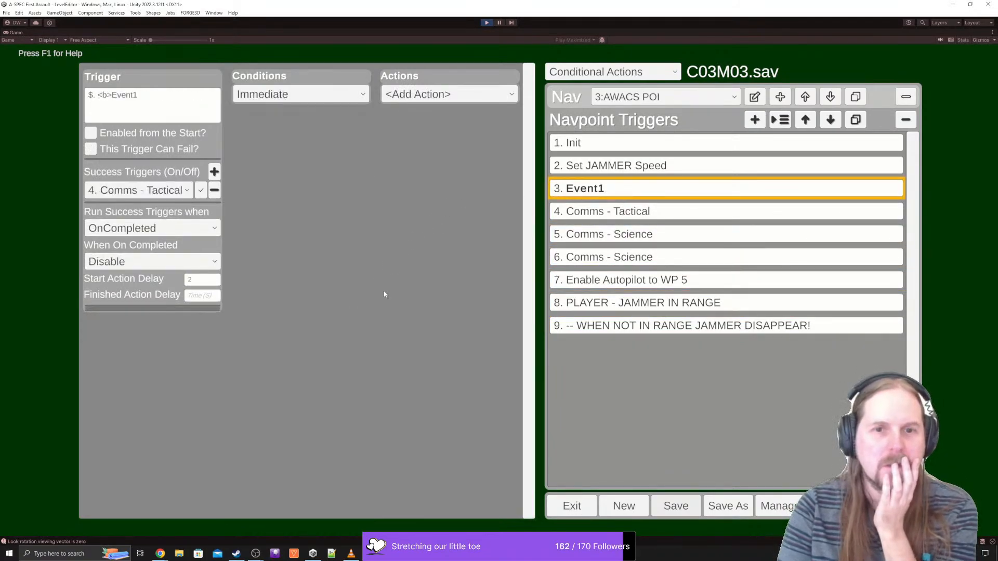
click(215, 172)
click(158, 211)
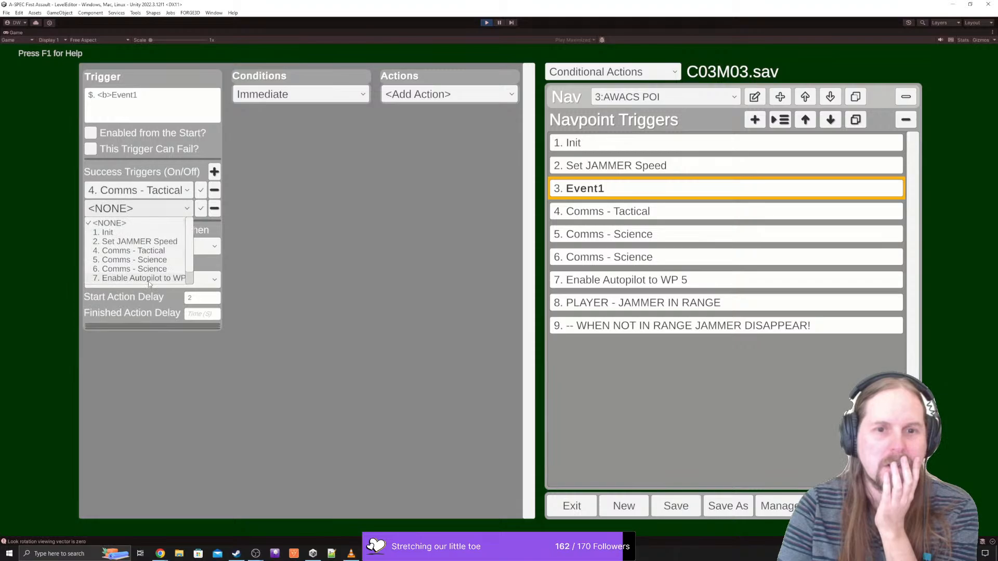
scroll(149, 284, down, 1)
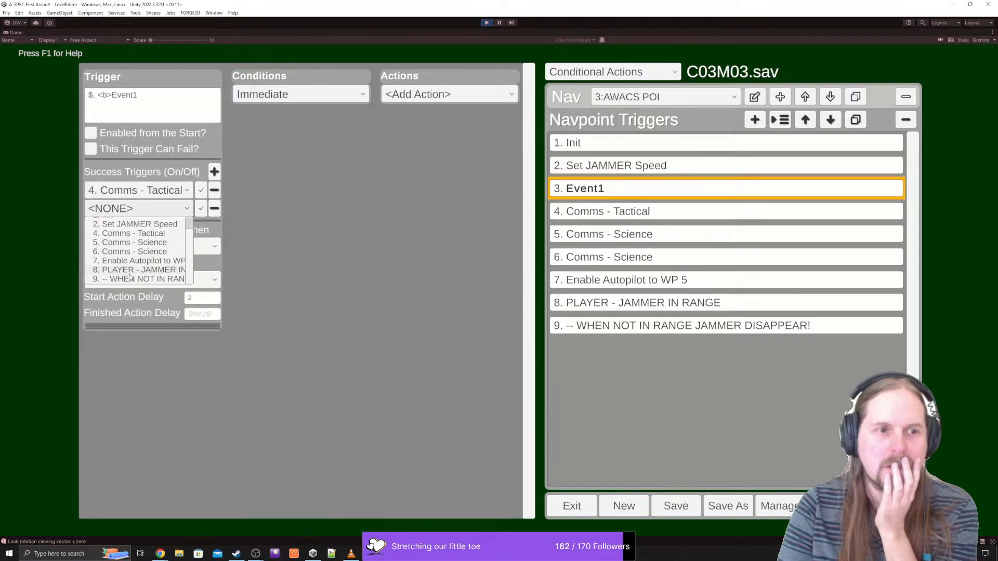
click(145, 270)
- Set the start action delay of the "PLAYER - JAMMER IN RANGE" trigger to 10 and save the mission
click(597, 308)
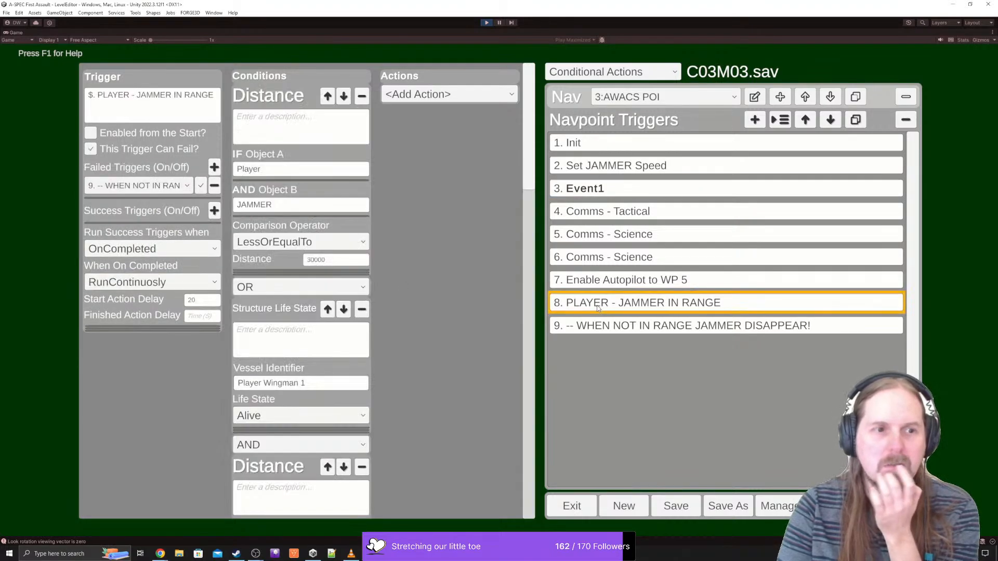
click(202, 300)
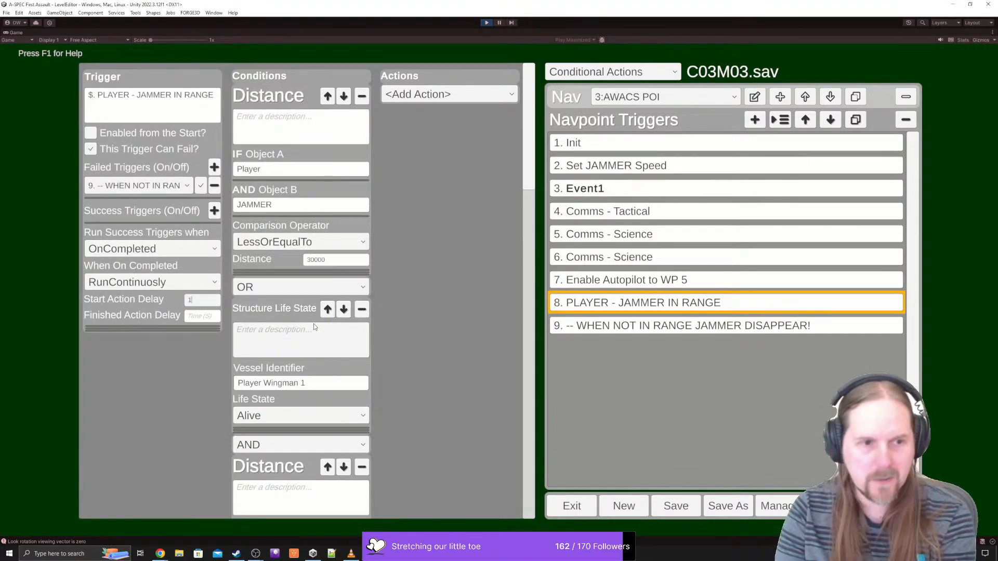
text(10)
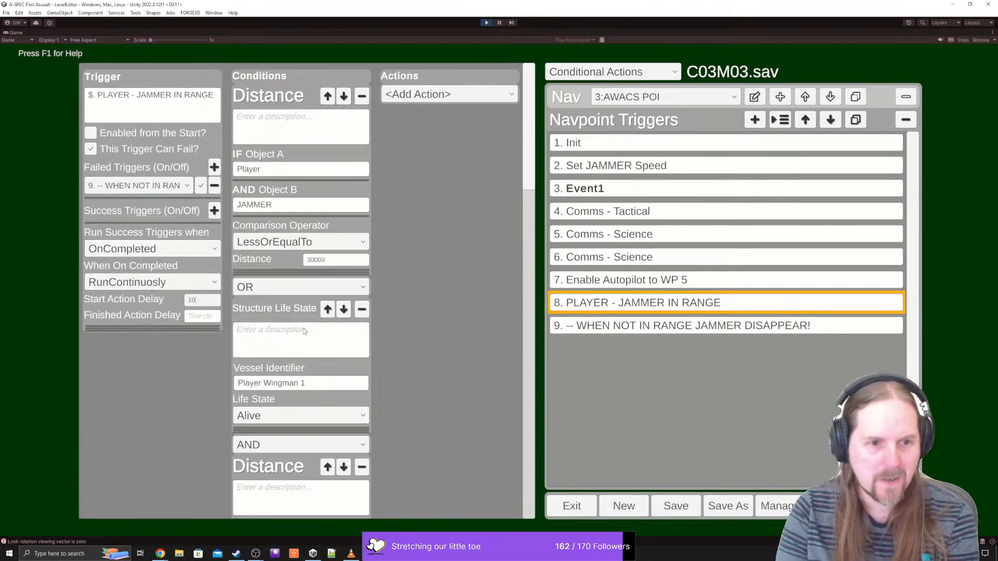
click(676, 506)
- Examine the placement details of the F3_Transport vessel at the AWACS POI nav point, and return to the conditional actions
click(580, 69)
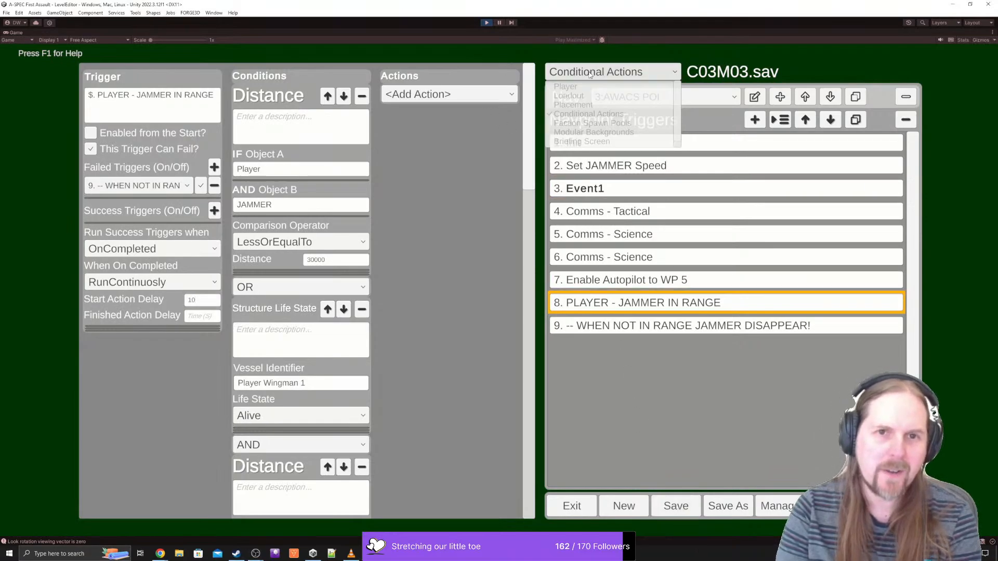
click(579, 107)
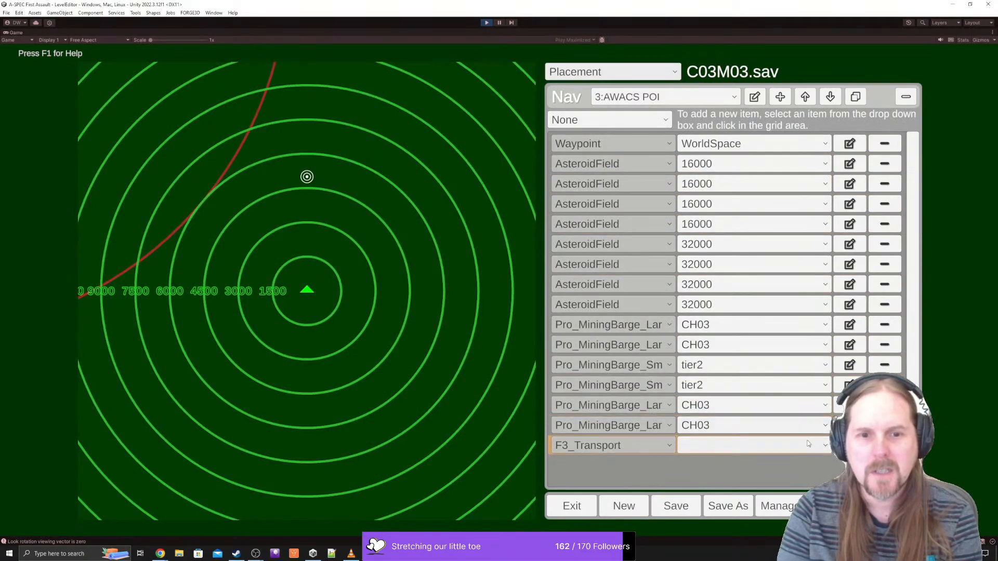
click(849, 446)
scroll(850, 445, down, 5)
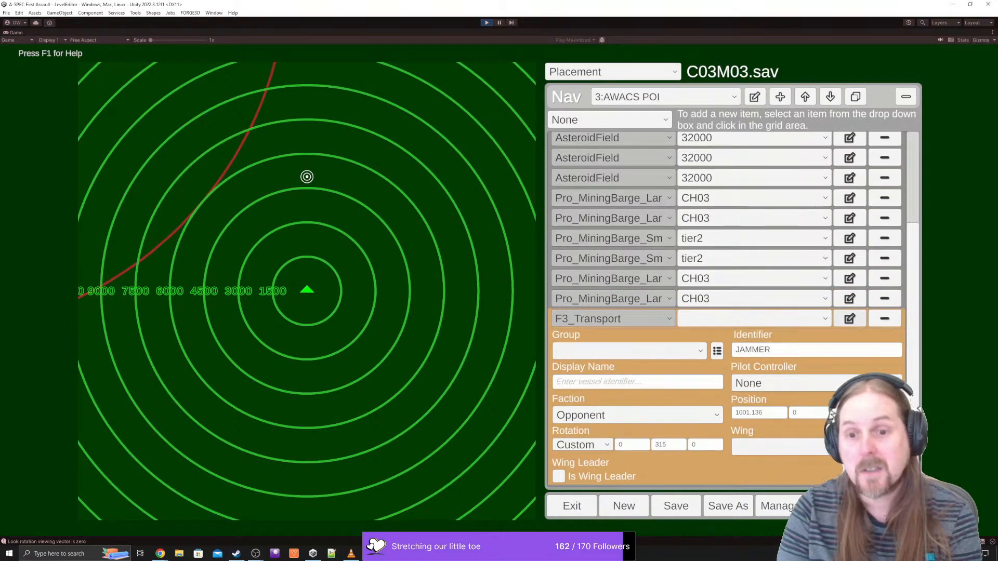
click(576, 71)
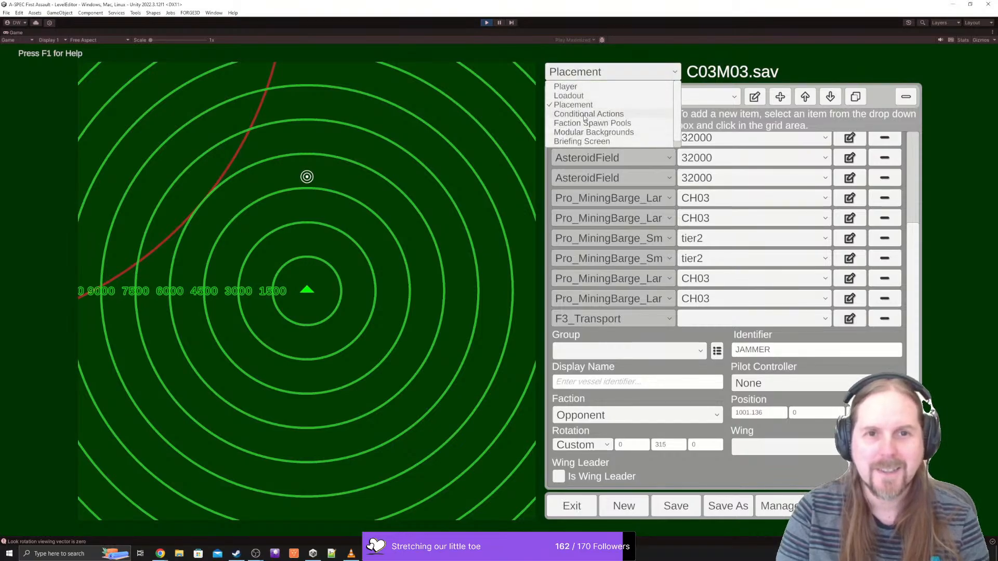
scroll(585, 117, down, 1)
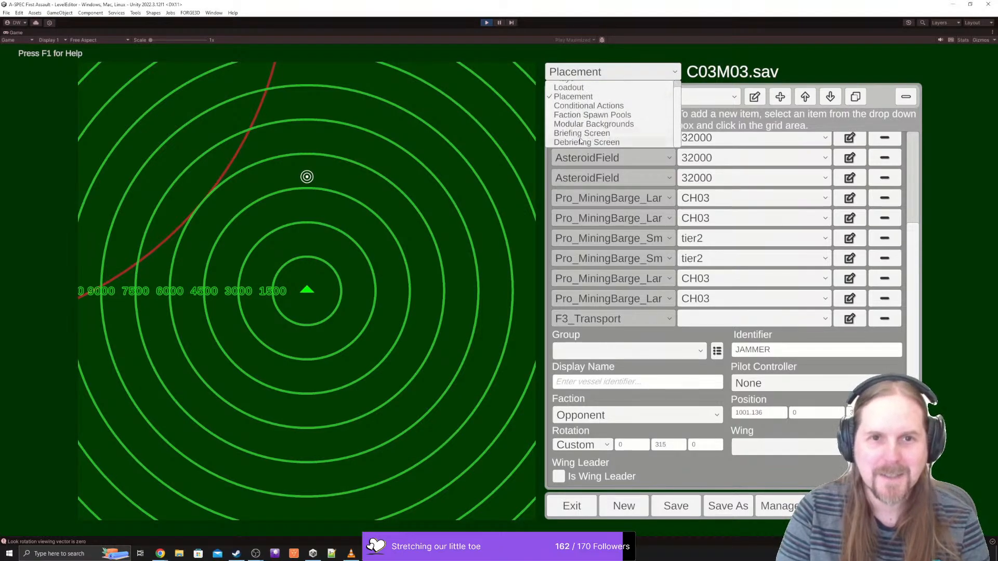
click(578, 107)
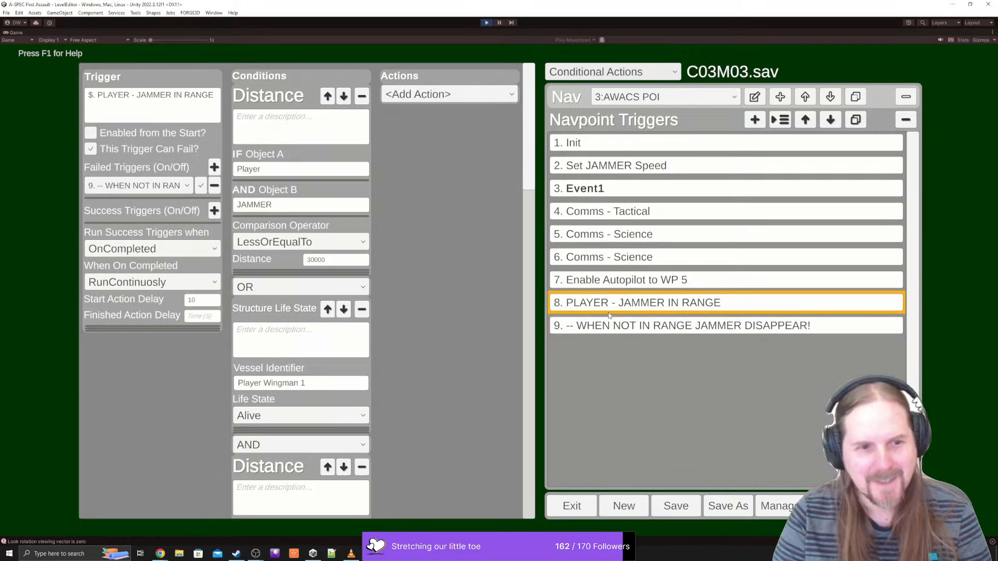
- Set the start action delay of the "PLAYER - JAMMER IN RANGE" trigger to 20 and save the mission
scroll(460, 305, down, 3)
scroll(459, 305, up, 4)
click(662, 326)
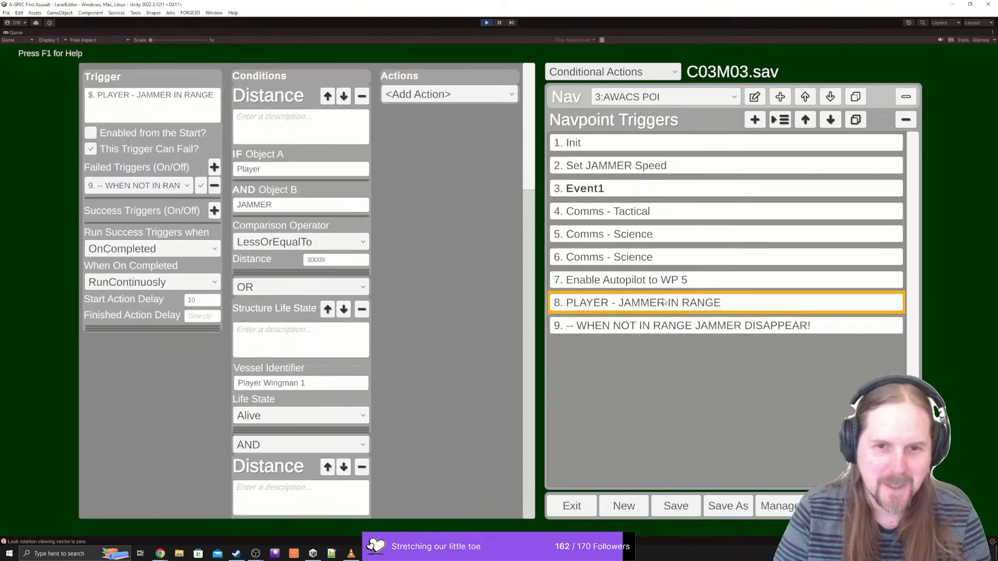
click(627, 307)
click(216, 299)
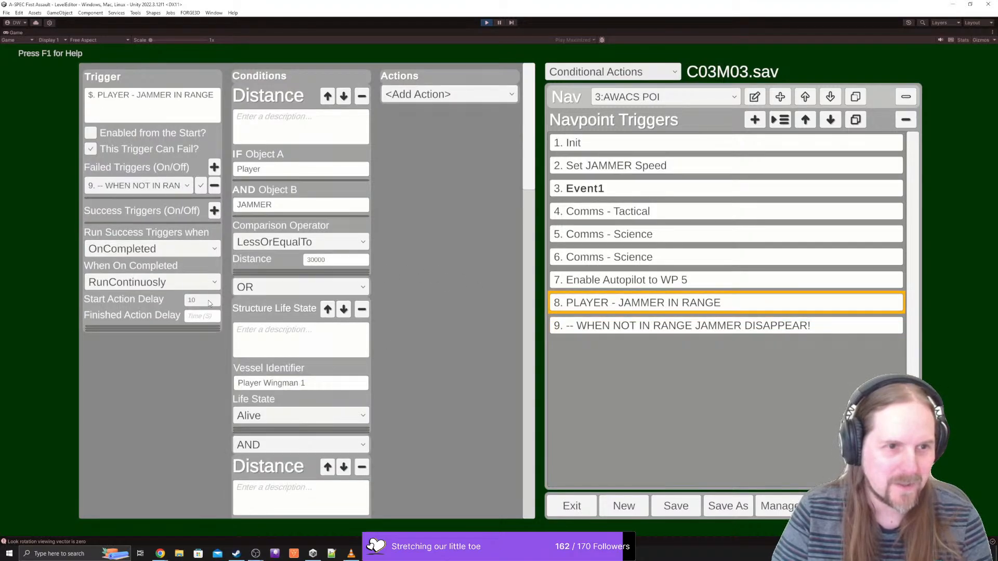
text(20)
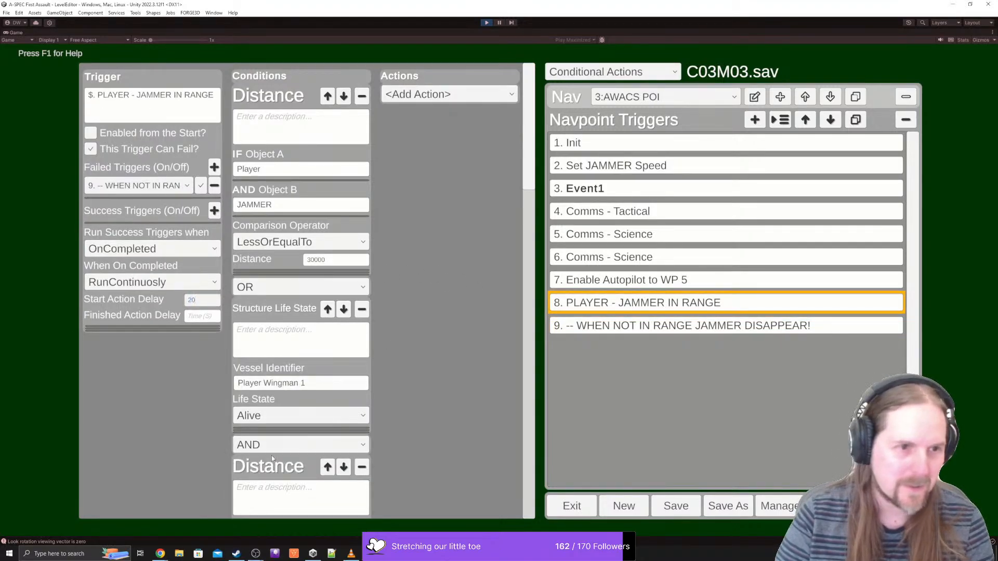
click(675, 506)
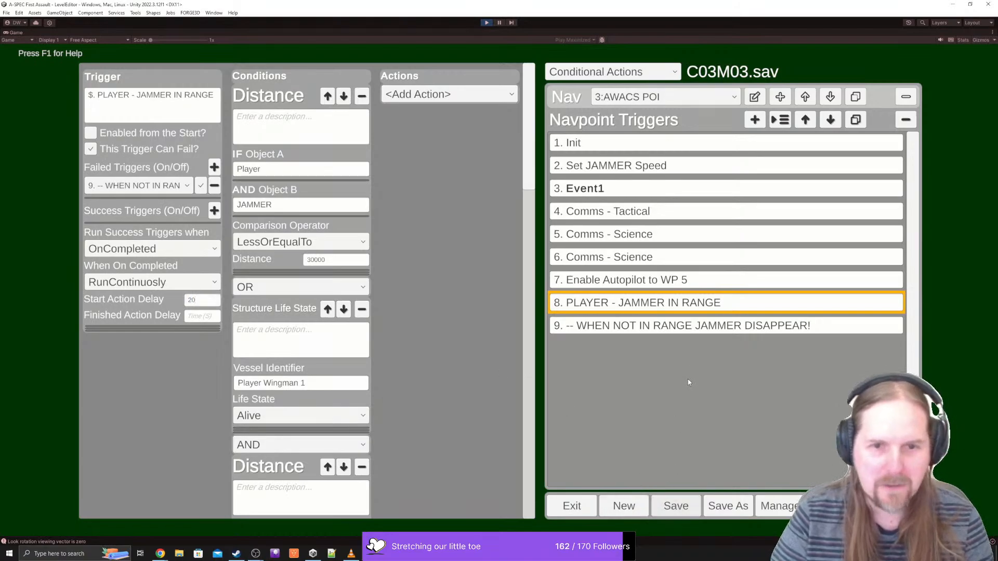
- Review the Event1 and "PLAYER - JAMMER IN RANGE" triggers, and duplicate the "-- WHEN NOT IN RANGE JAMMER DISAPPEAR!" trigger
click(597, 200)
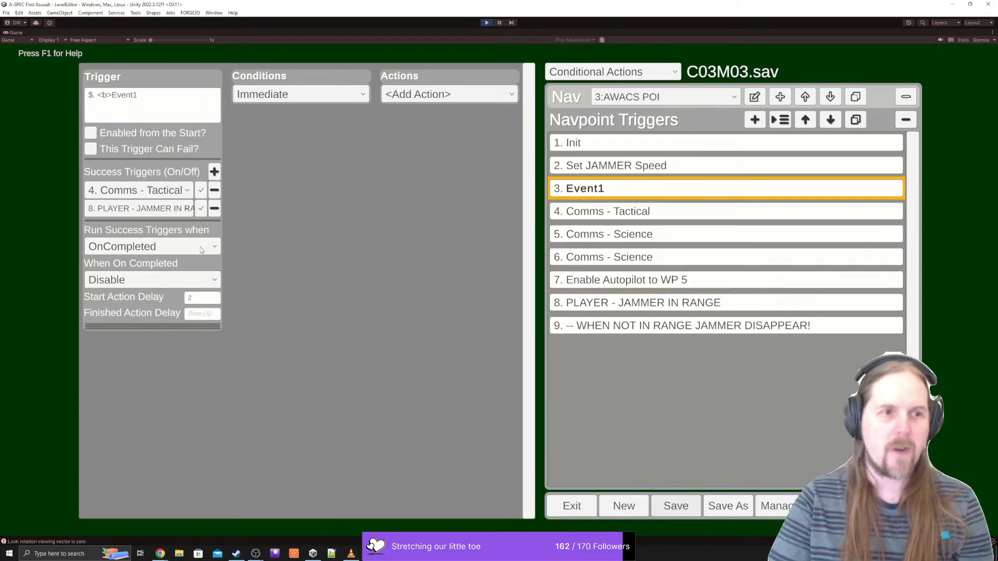
click(636, 306)
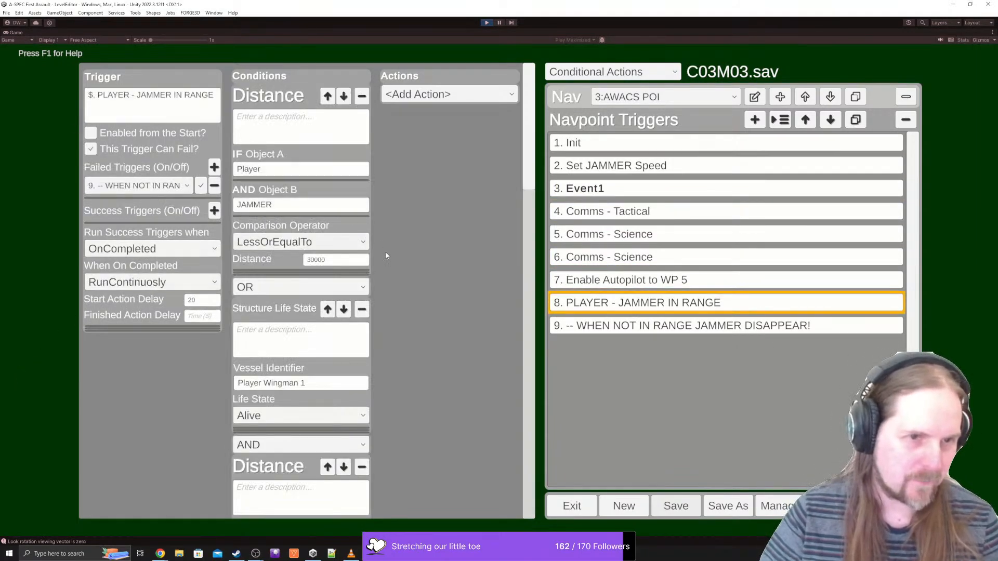
scroll(386, 256, down, 5)
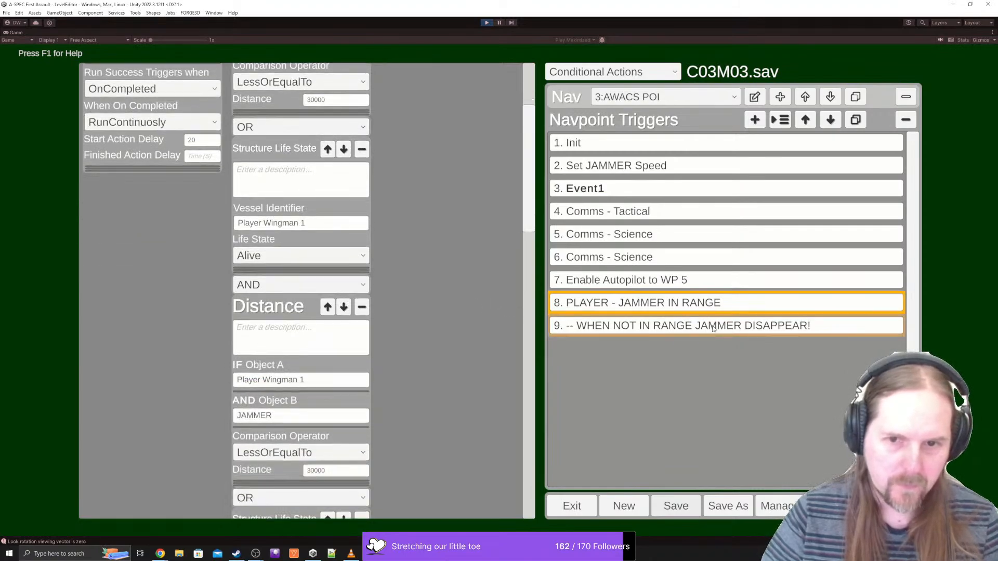
click(706, 322)
click(704, 305)
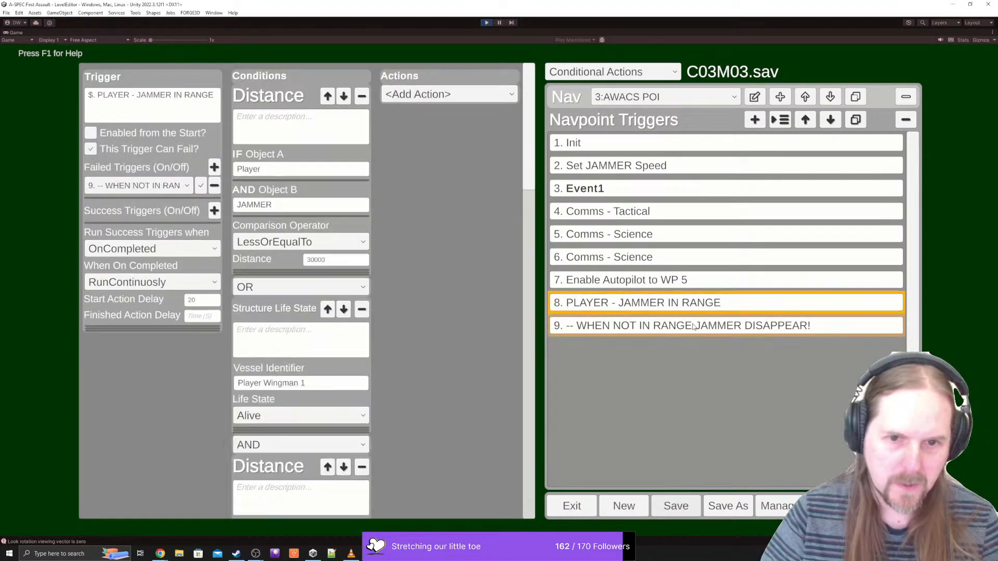
click(693, 326)
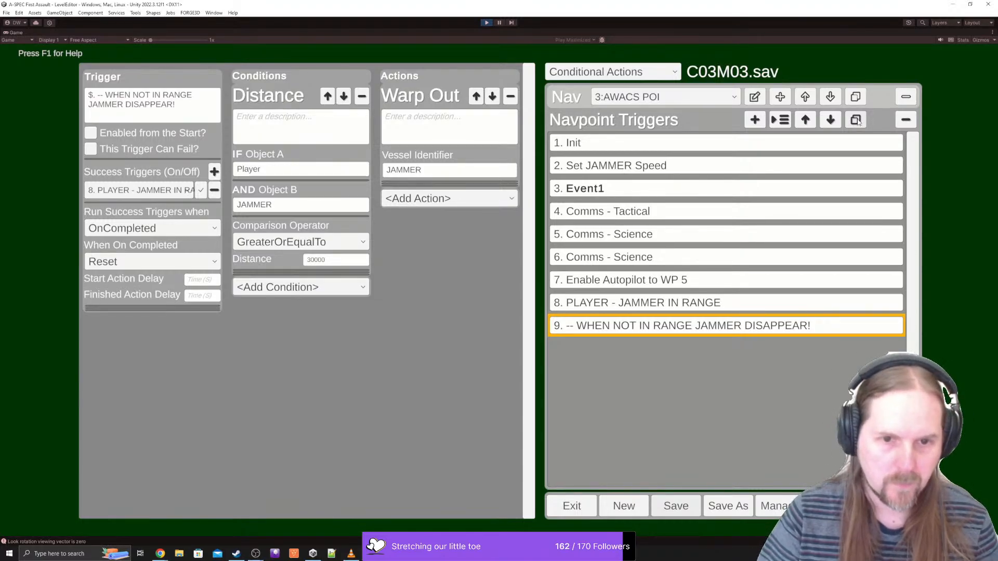
click(857, 120)
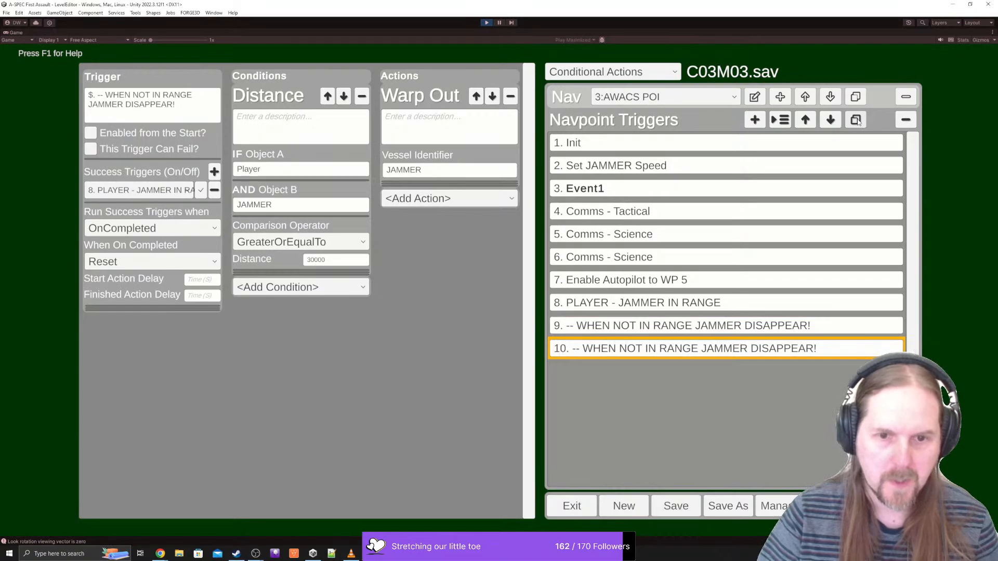
- Delete the duplicated "-- WHEN NOT IN RANGE JAMMER DISAPPEAR!" trigger and add a blank navpoint trigger described as "$."
click(905, 119)
click(756, 123)
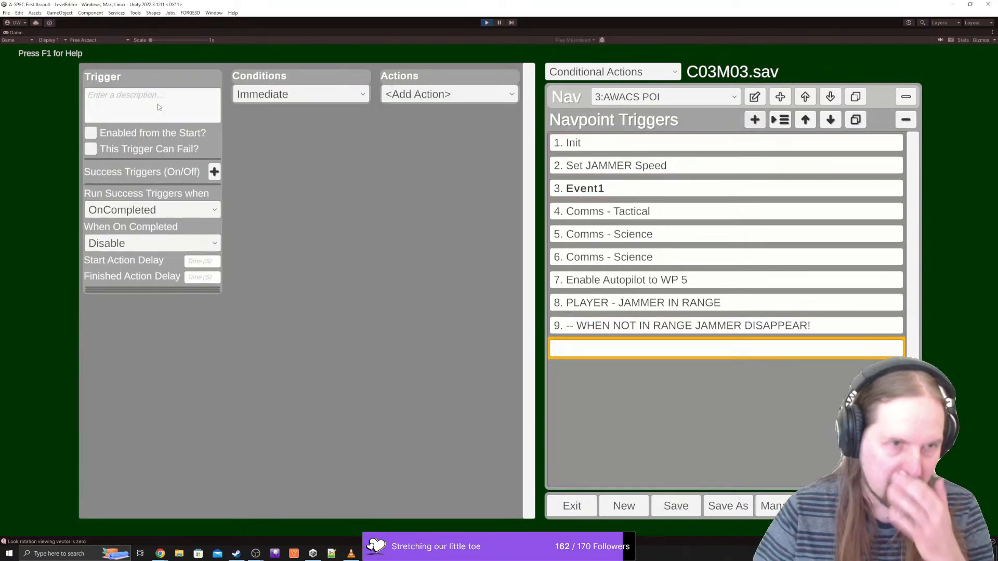
click(142, 114)
text($.)
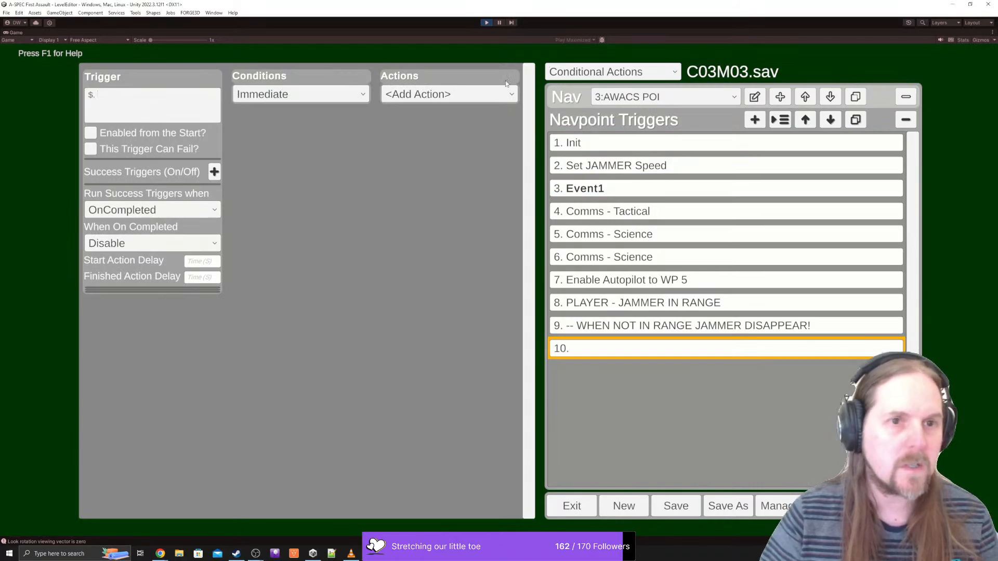
- Add a Player Received Transmission action to the new trigger, with the sender display name overridden as "Tactical Officer"
click(483, 95)
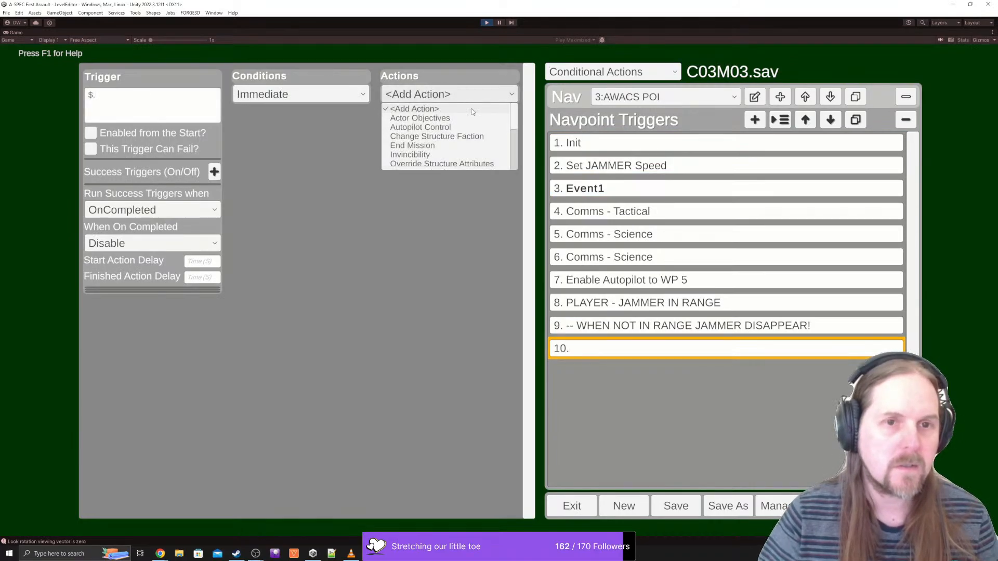
scroll(460, 139, down, 5)
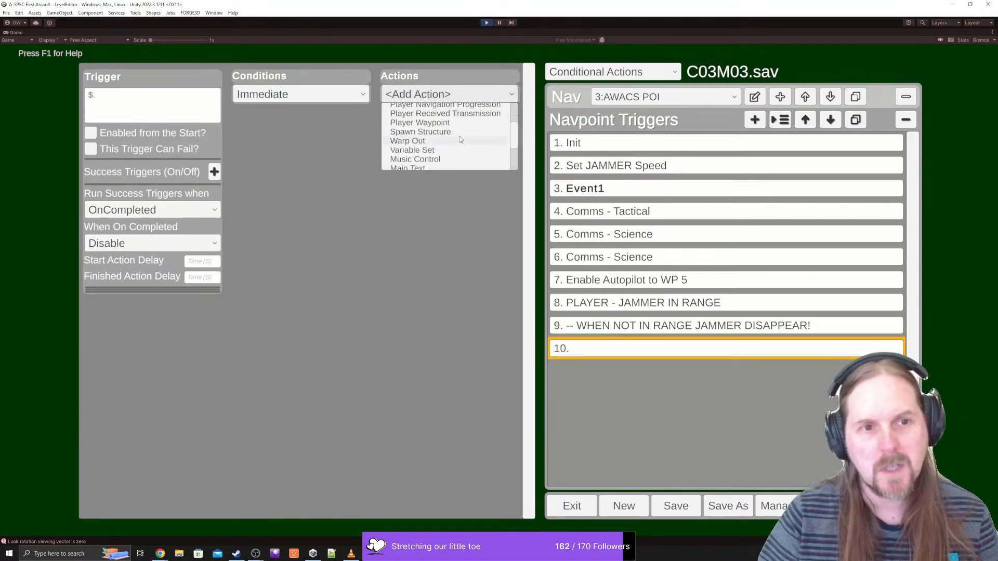
scroll(460, 140, down, 3)
scroll(460, 140, up, 5)
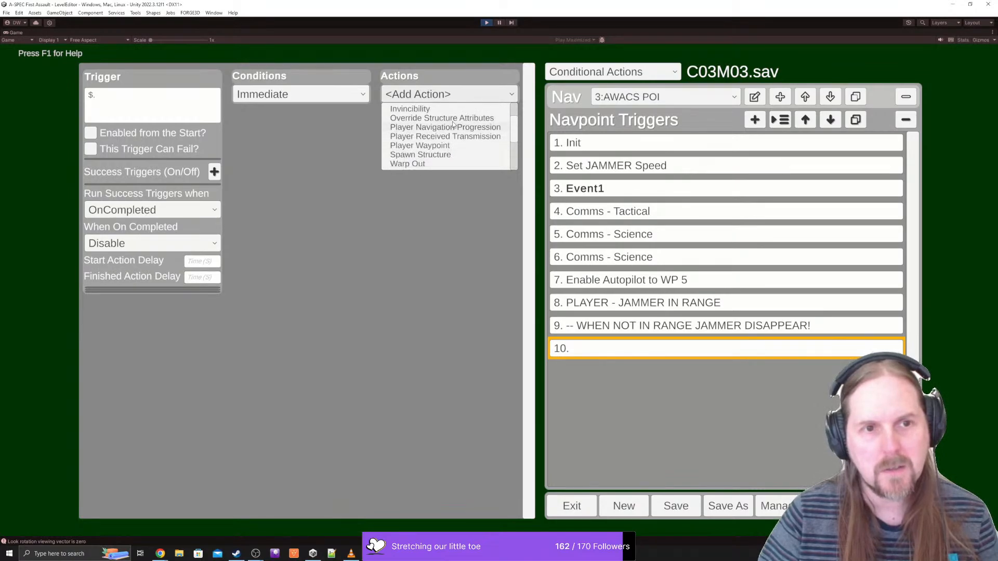
scroll(453, 140, down, 3)
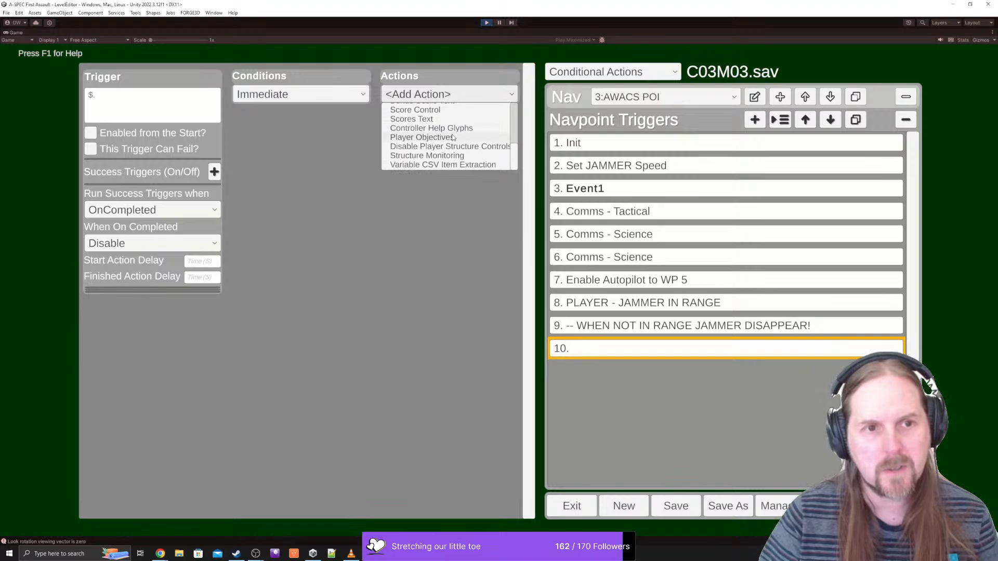
scroll(453, 138, up, 5)
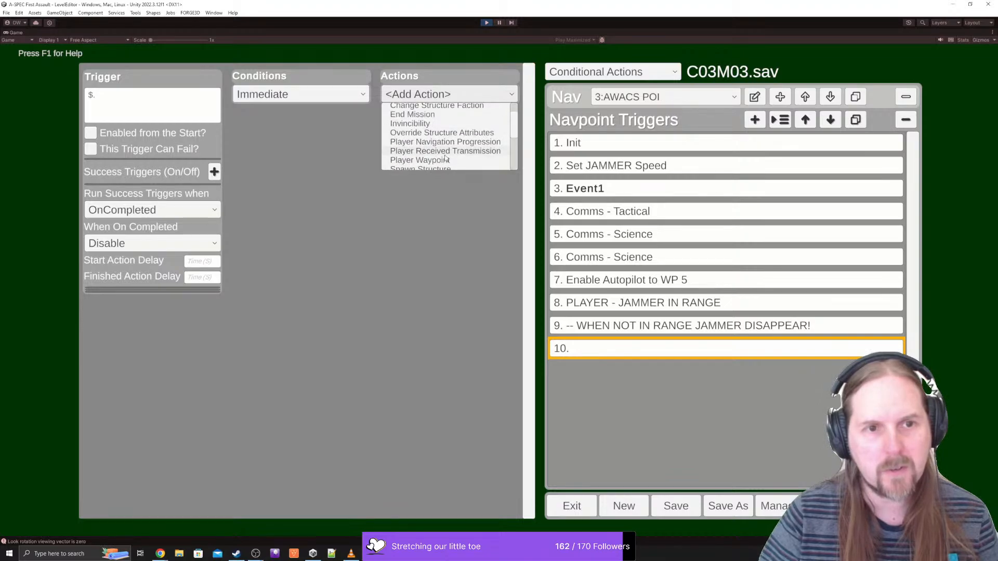
click(444, 151)
click(421, 212)
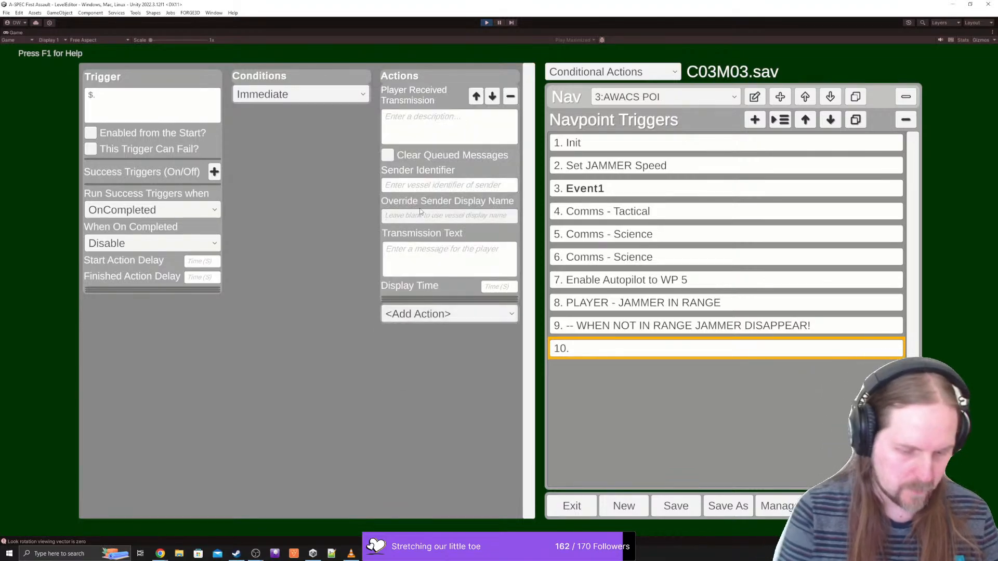
text(Tactical O)
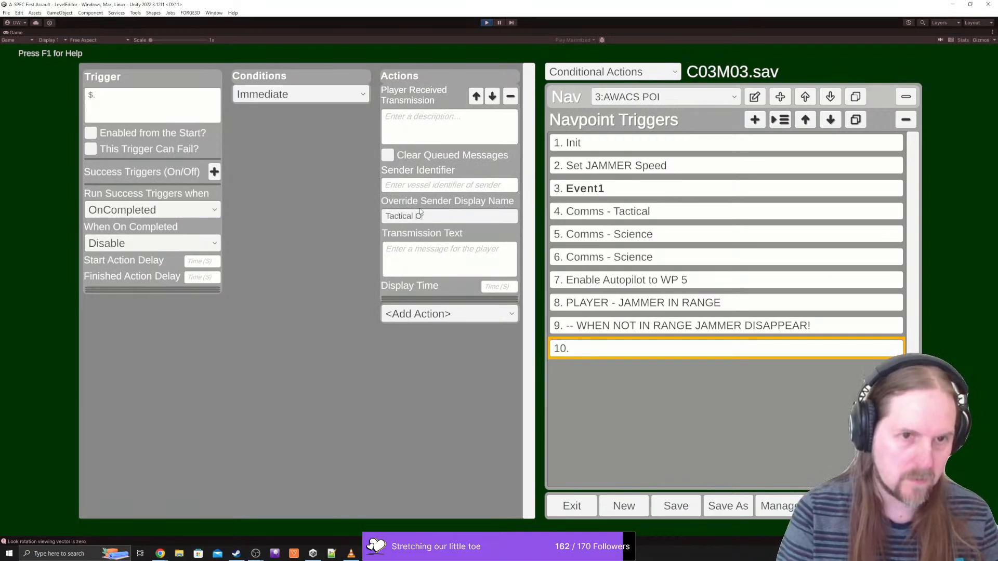
text(fficer)
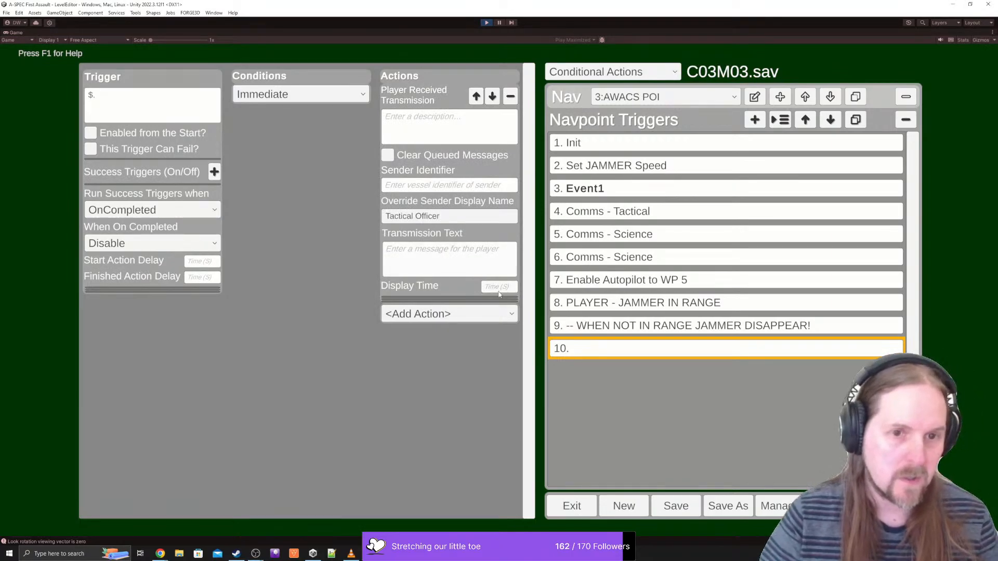
- Set the transmission text to "The jamming ship has disappeared off sensors." with a display time of 4, and save the mission
click(470, 268)
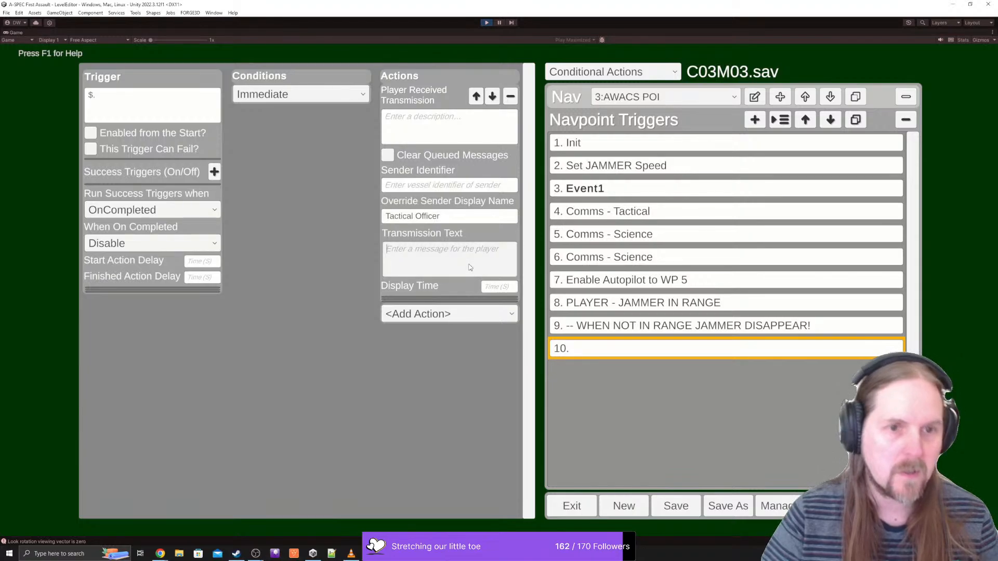
text(T)
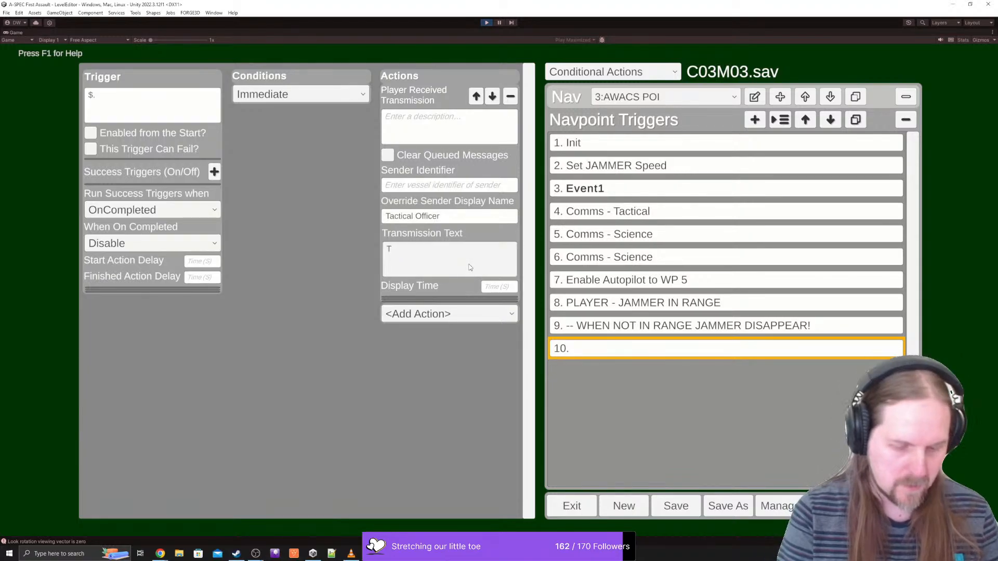
text(he )
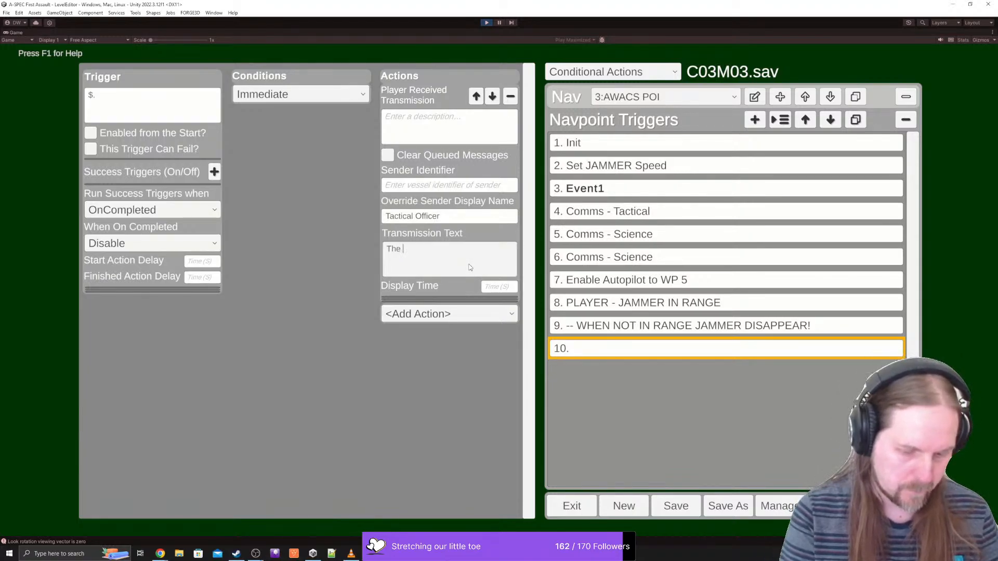
text(jamming ships)
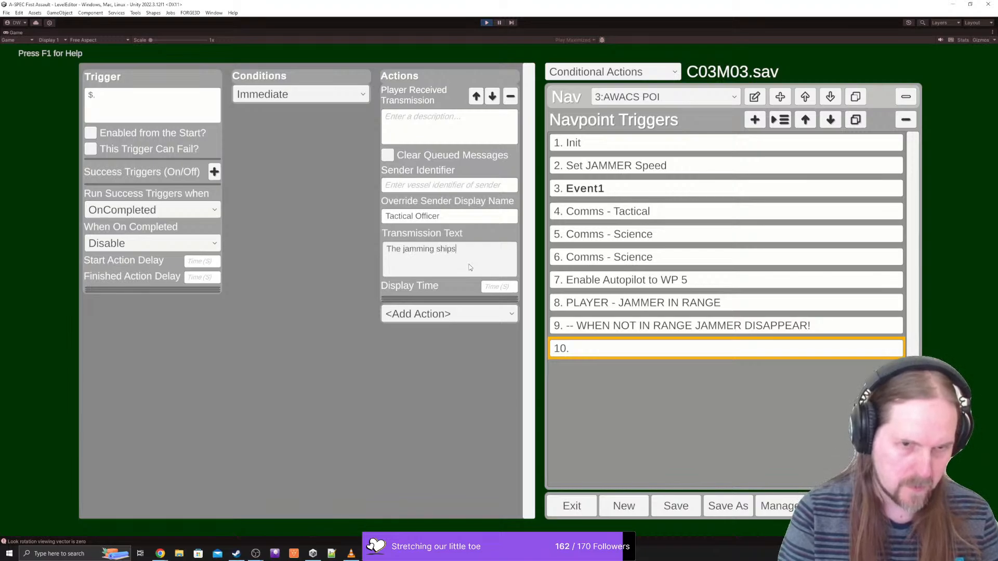
text(as disapp)
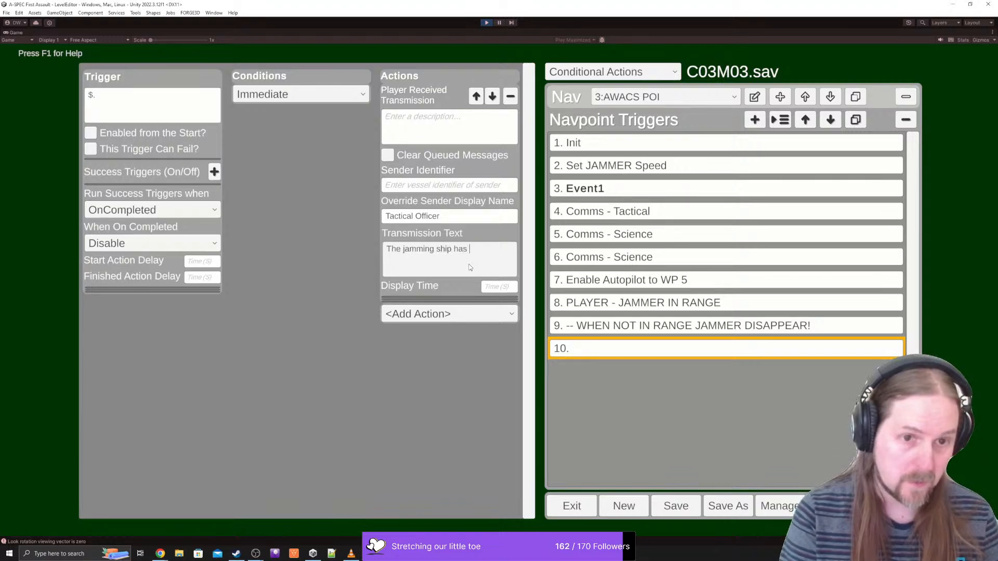
text(eared off sensors.)
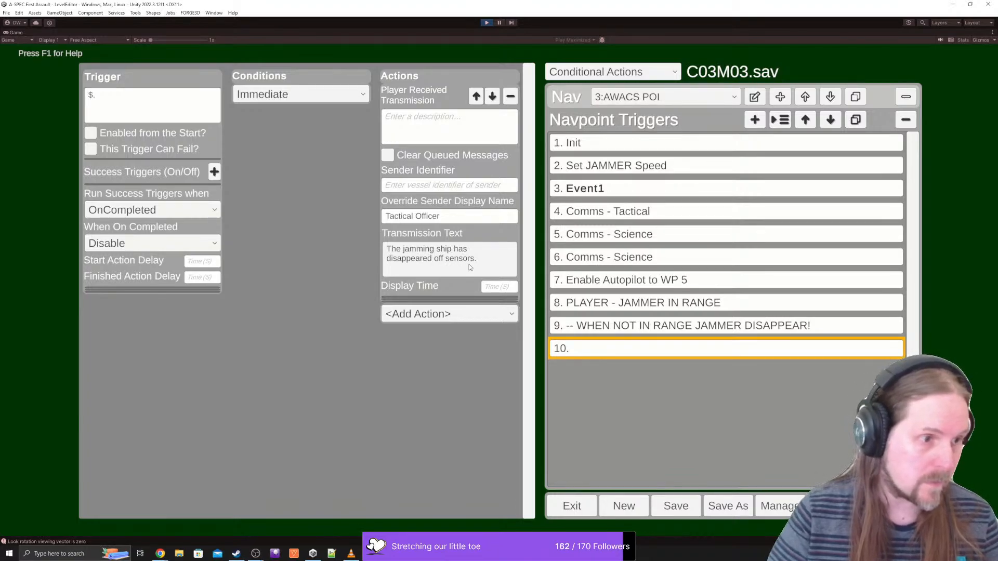
click(482, 289)
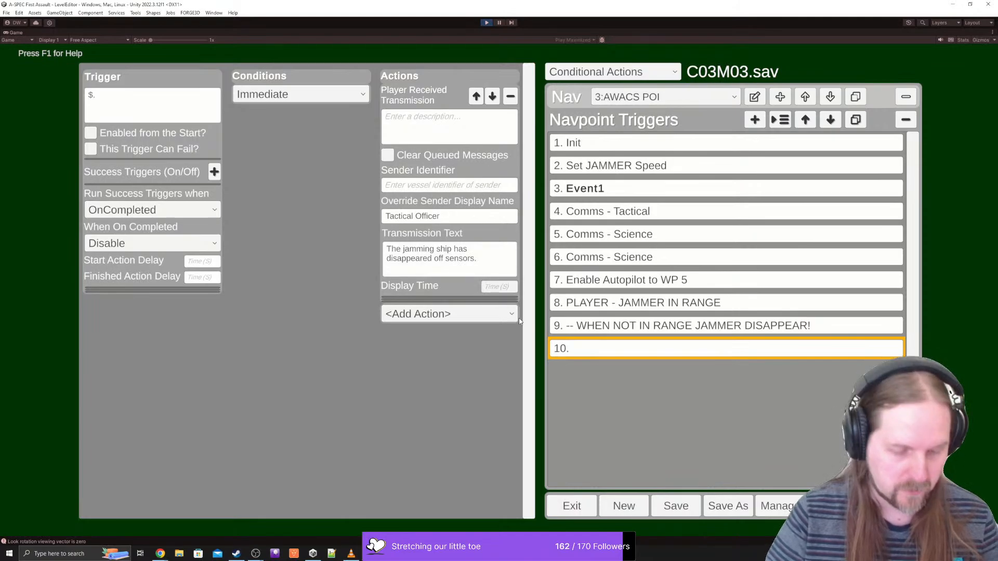
text(4)
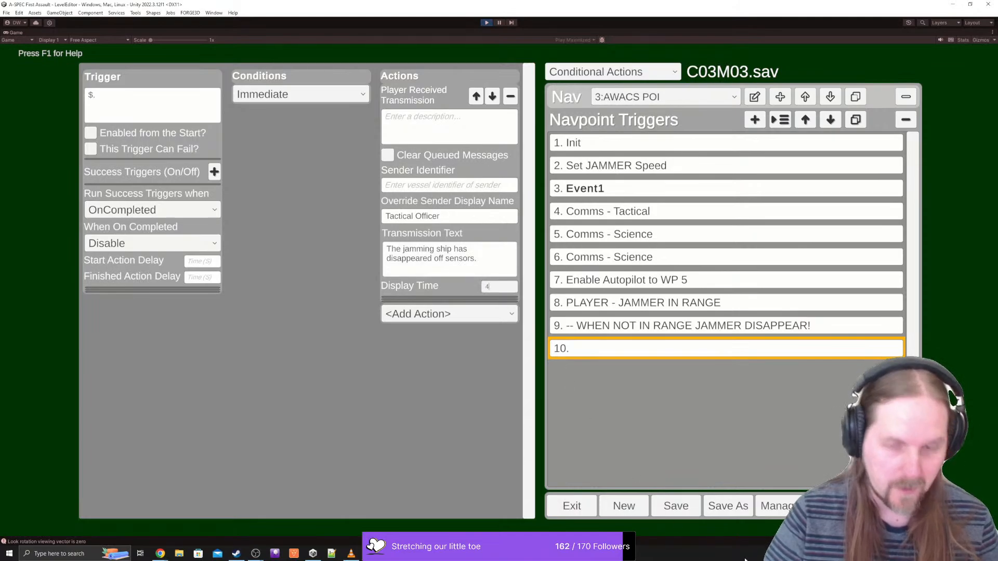
click(676, 506)
- Complete the new trigger's description as "$. Comms Tactical - Jammer escape"
click(120, 91)
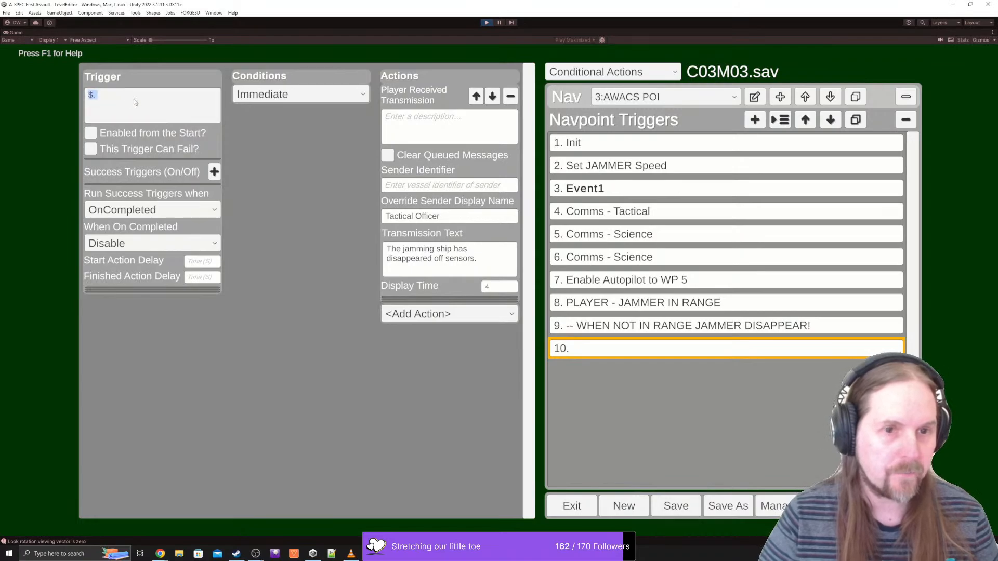
text(Comms T)
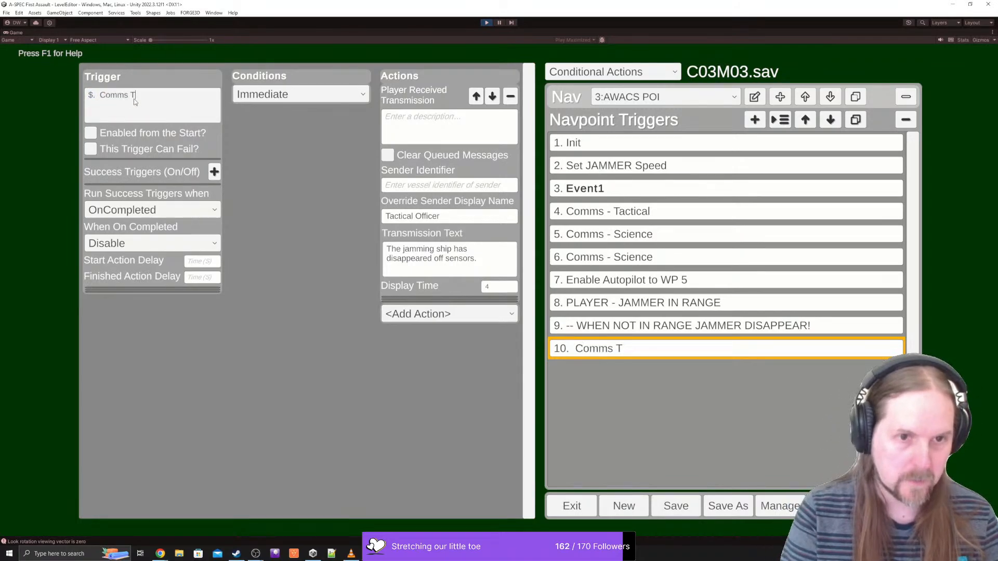
text(actical )
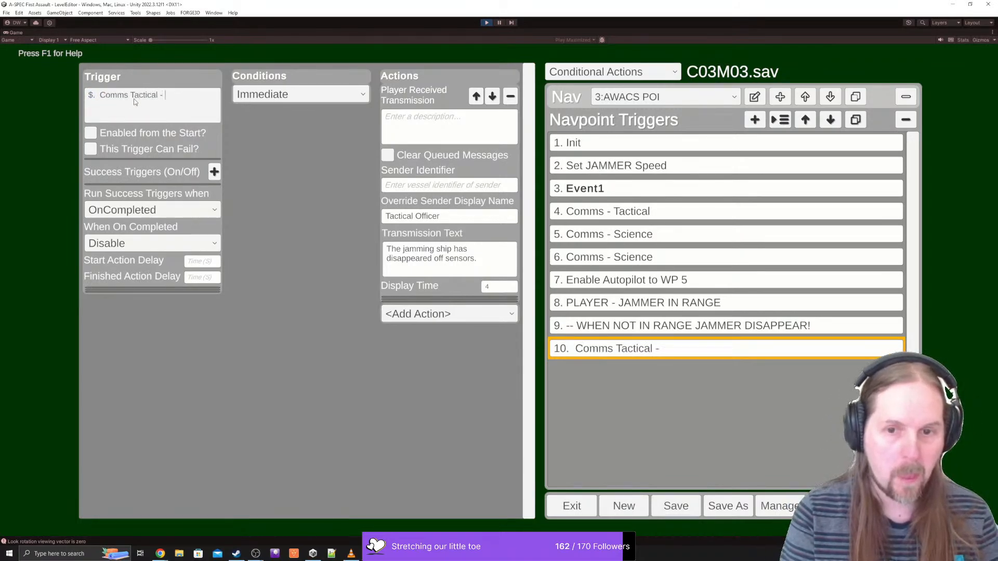
text(- Jam)
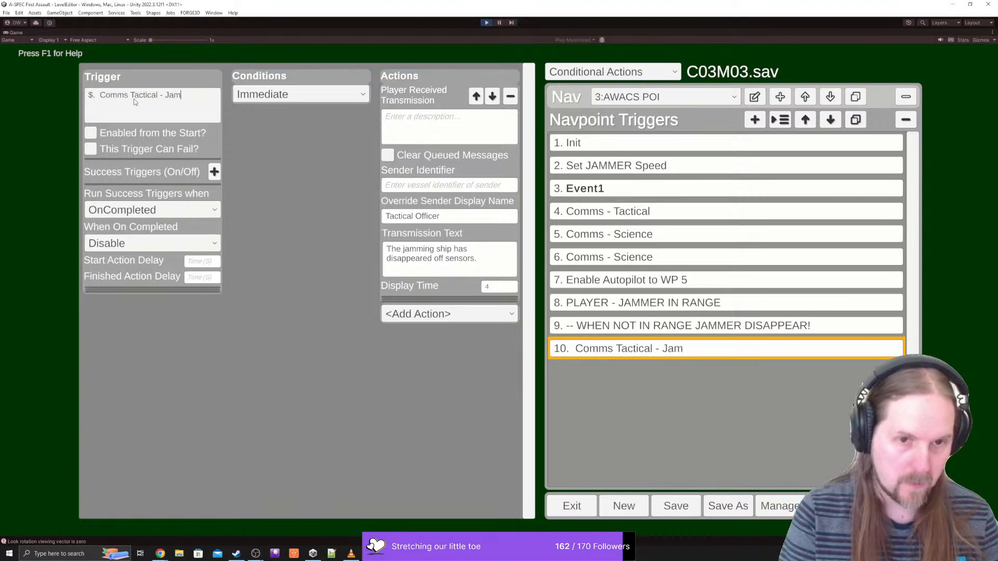
text(mer escape)
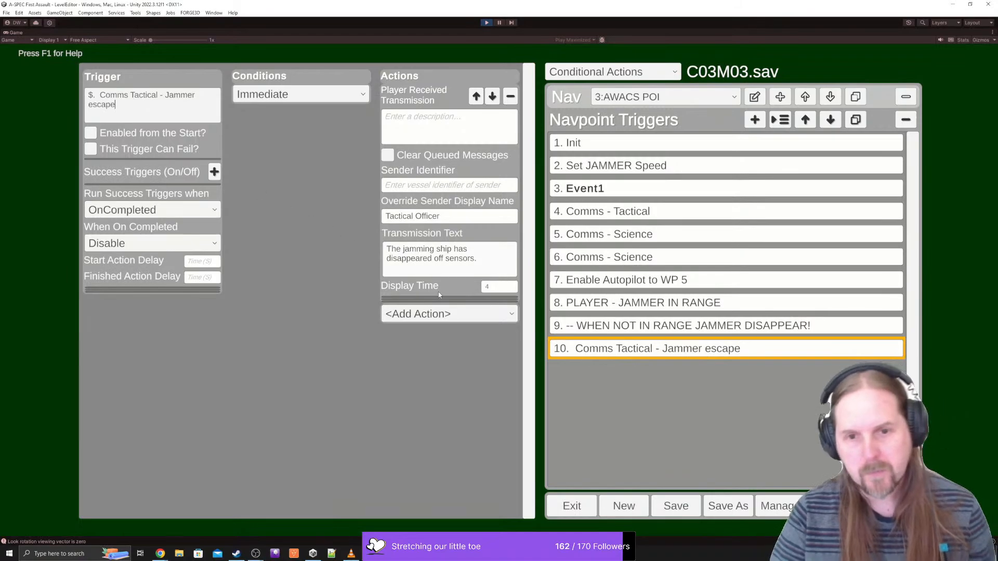
- Check the Warp Out vessel identifier in the "-- WHEN NOT IN RANGE JAMMER DISAPPEAR!" trigger and save the mission
click(755, 329)
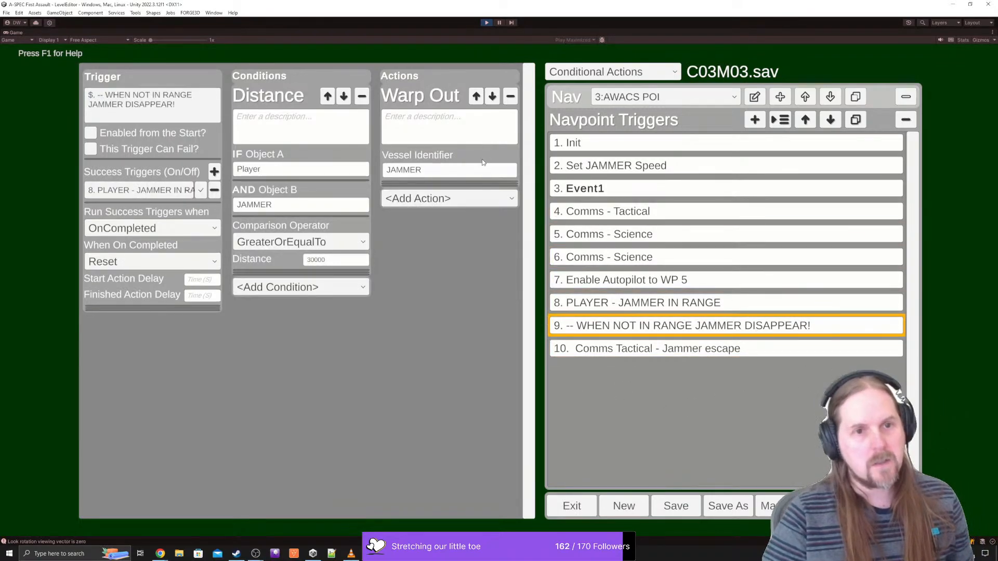
click(452, 171)
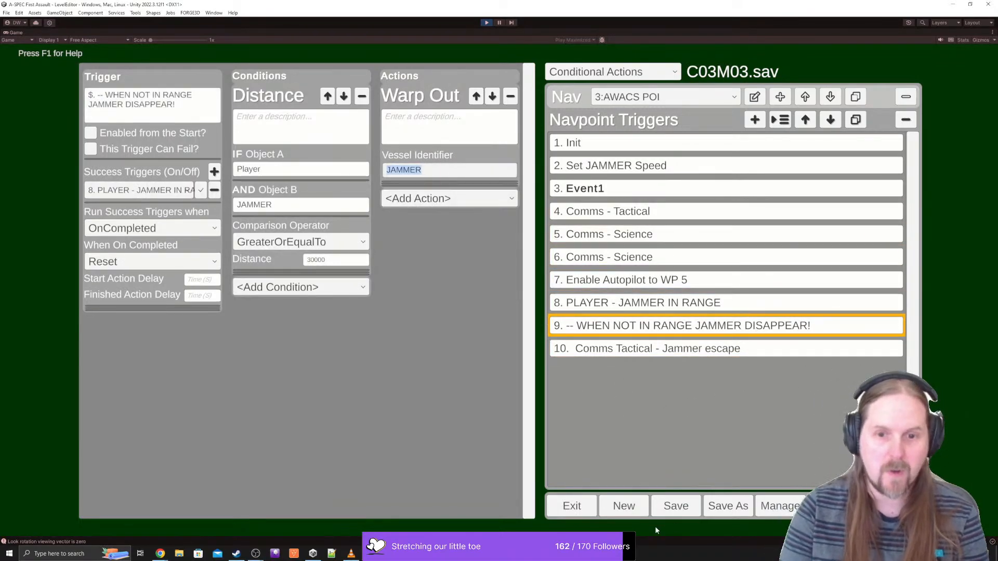
click(679, 507)
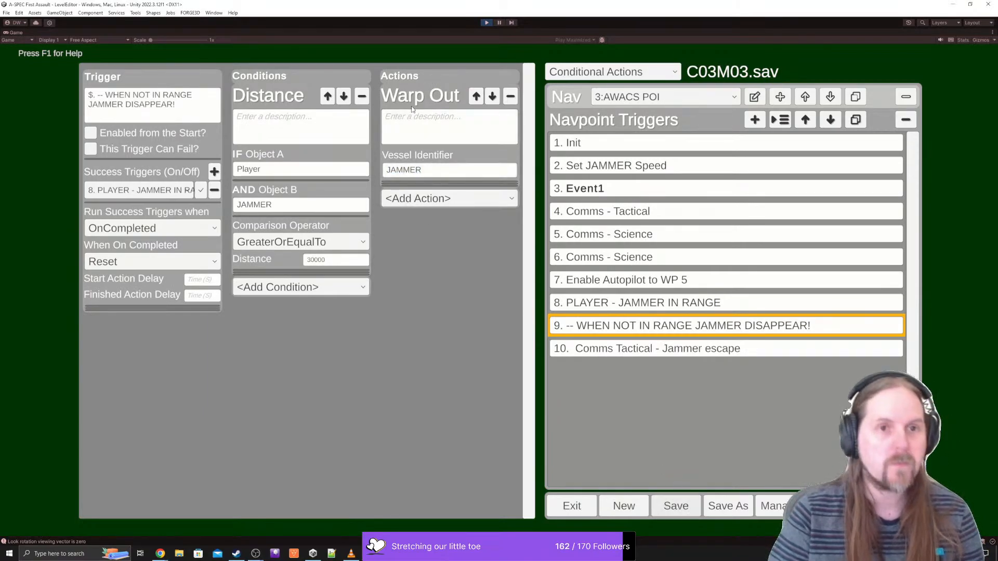
- Review how the Init, Event1, "PLAYER - JAMMER IN RANGE", "-- WHEN NOT IN RANGE JAMMER DISAPPEAR!" and "Comms Tactical - Jammer escape" triggers are set up and linked
click(673, 352)
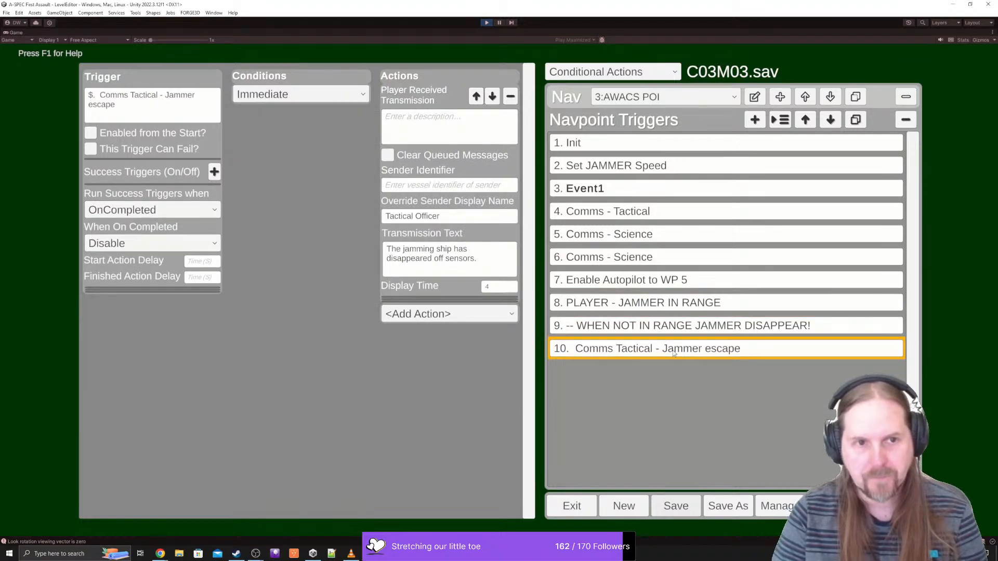
click(678, 331)
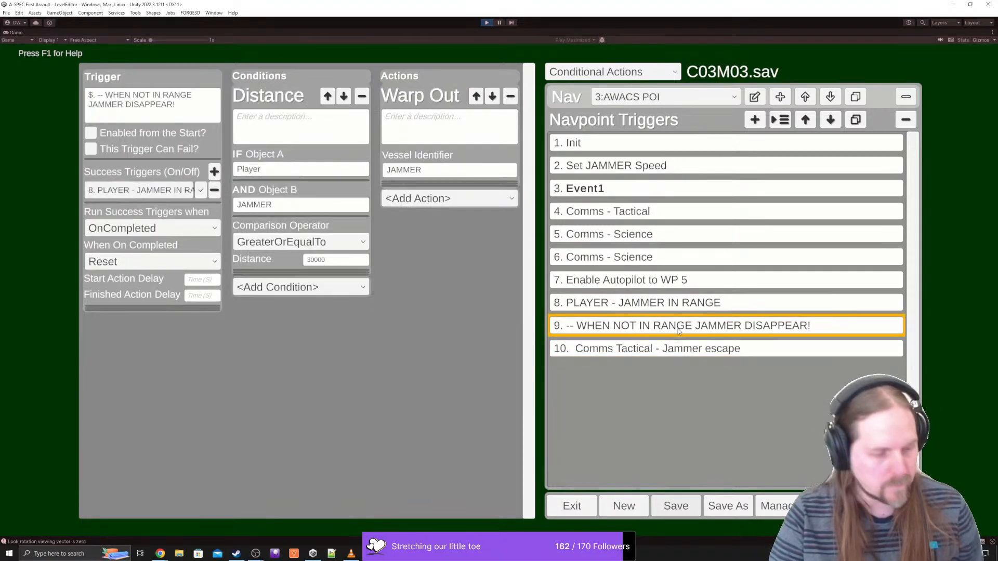
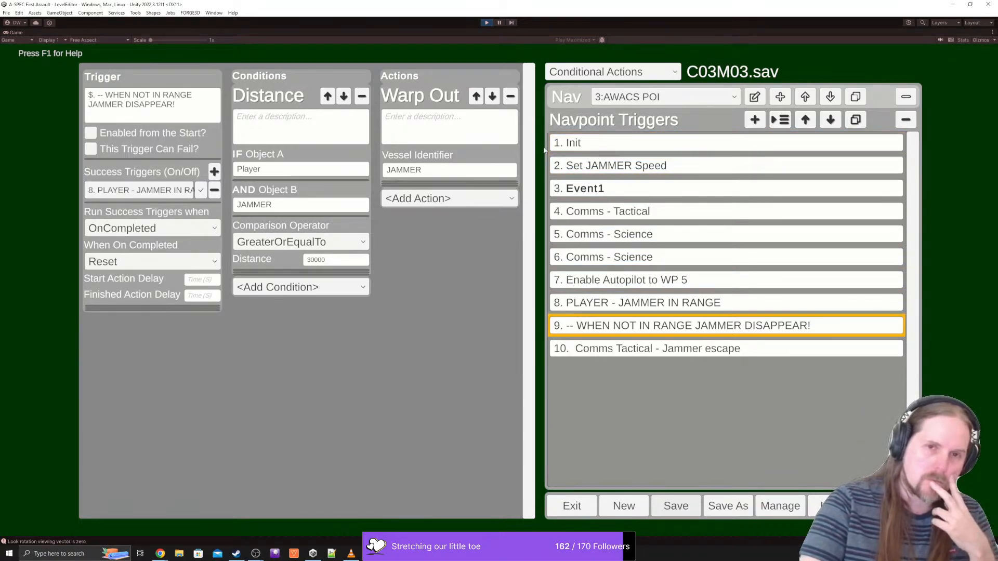
click(595, 142)
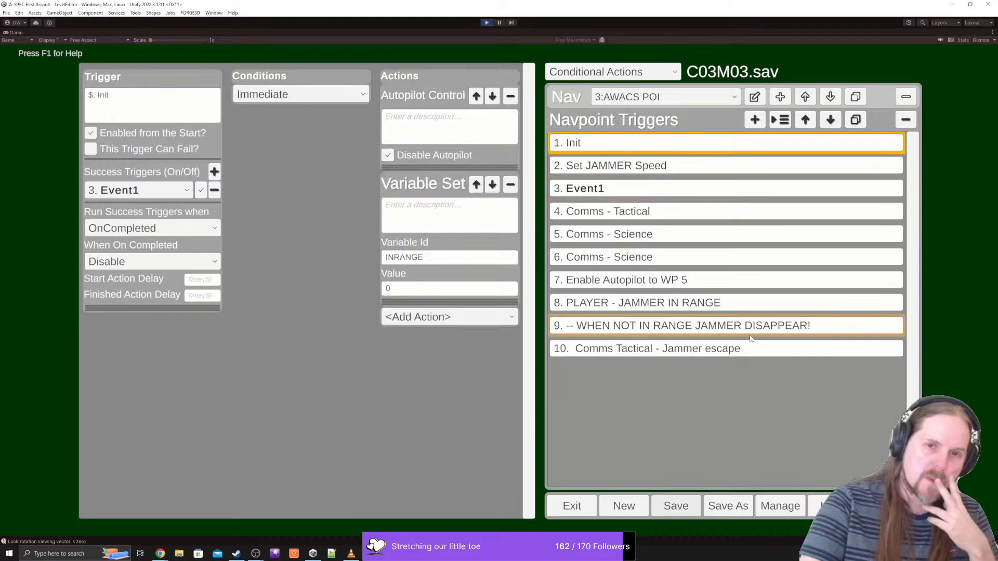
click(698, 307)
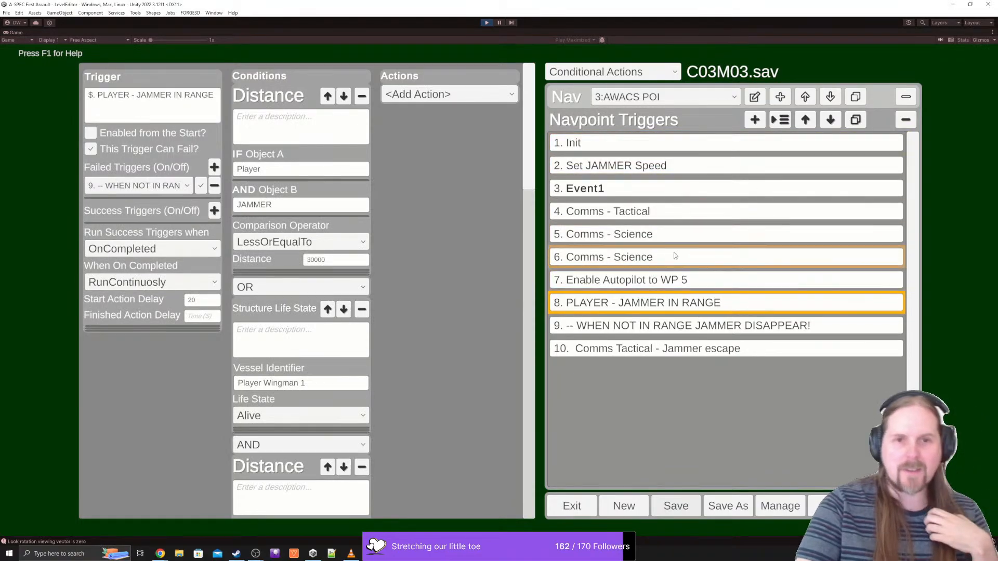
click(629, 191)
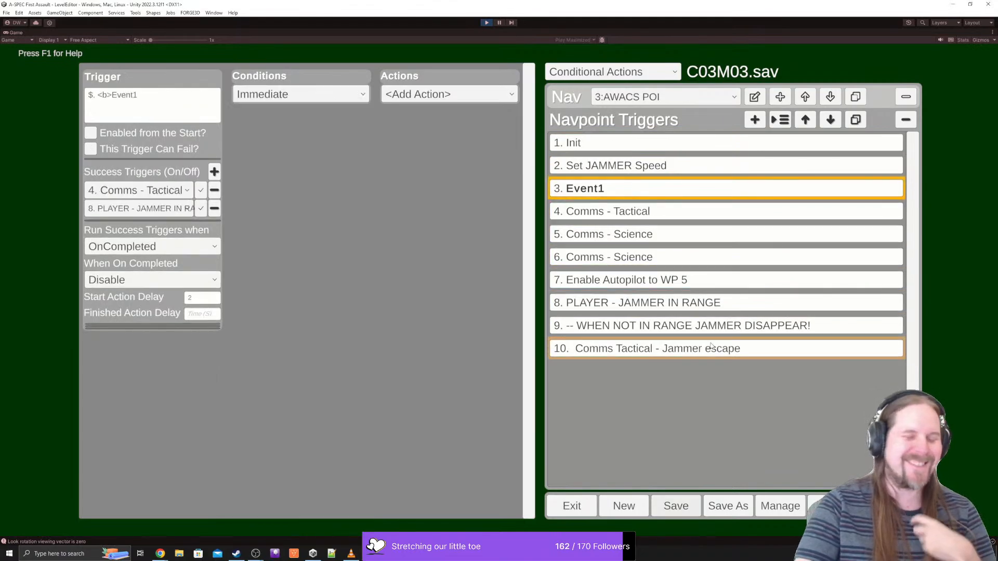
click(747, 355)
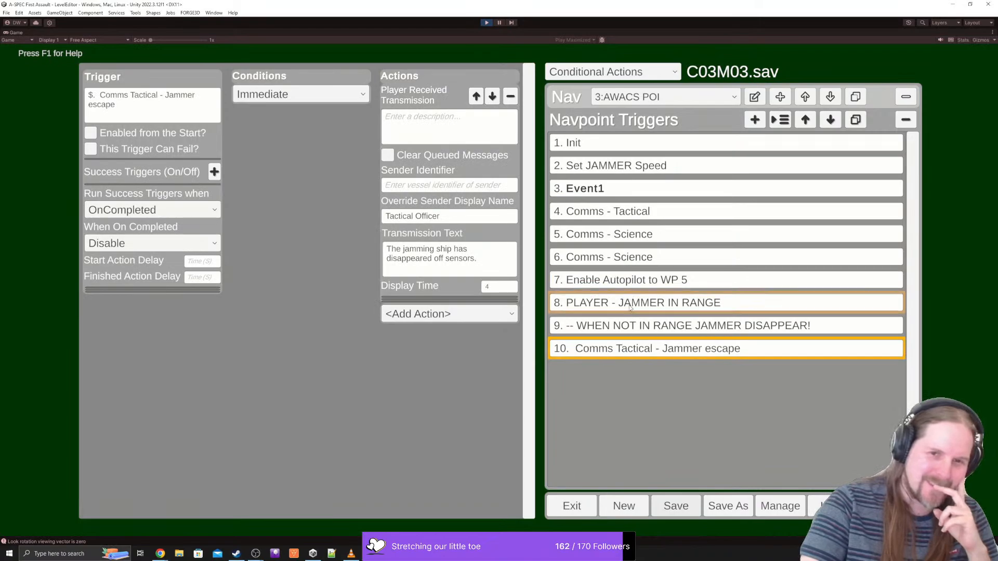
click(601, 306)
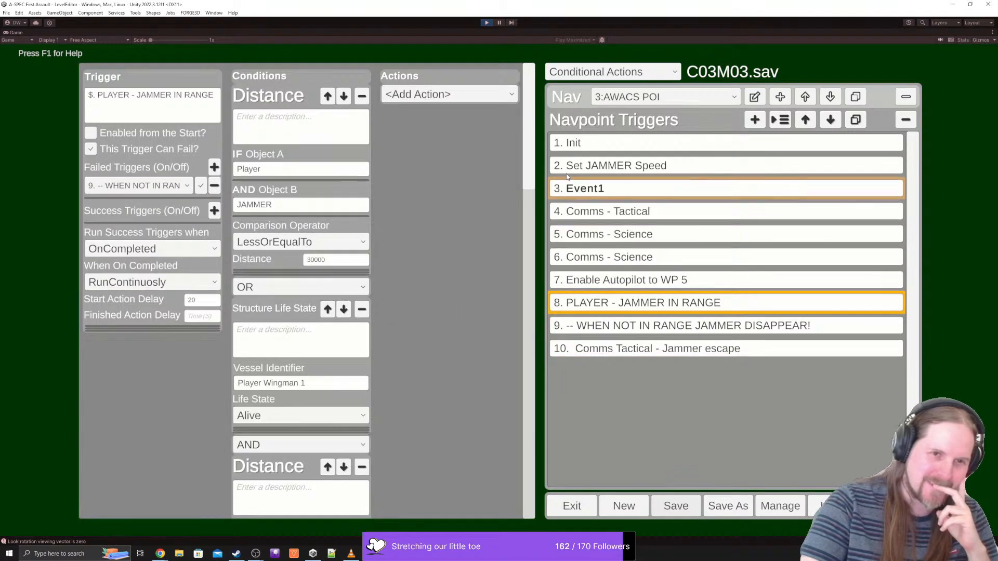
click(597, 280)
click(587, 188)
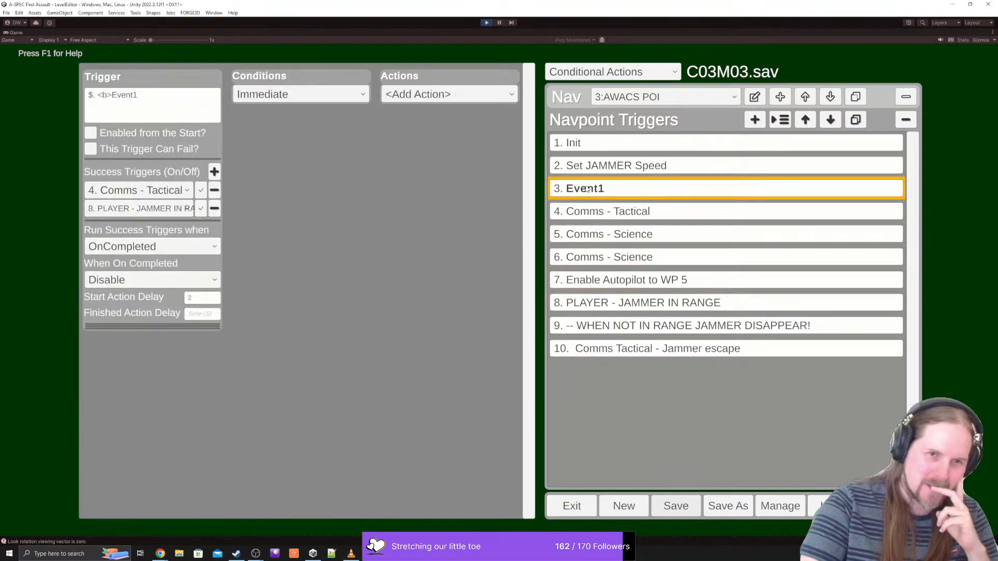
- Move the "Enable Autopilot to WP 5" trigger to the end of the AWACS POI navpoint's trigger list
click(588, 214)
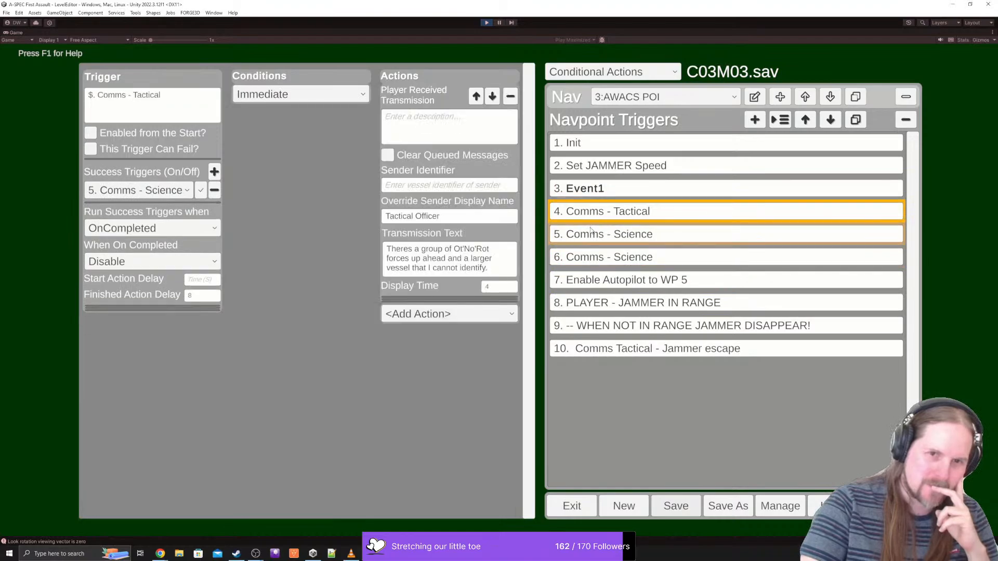
click(589, 237)
click(596, 260)
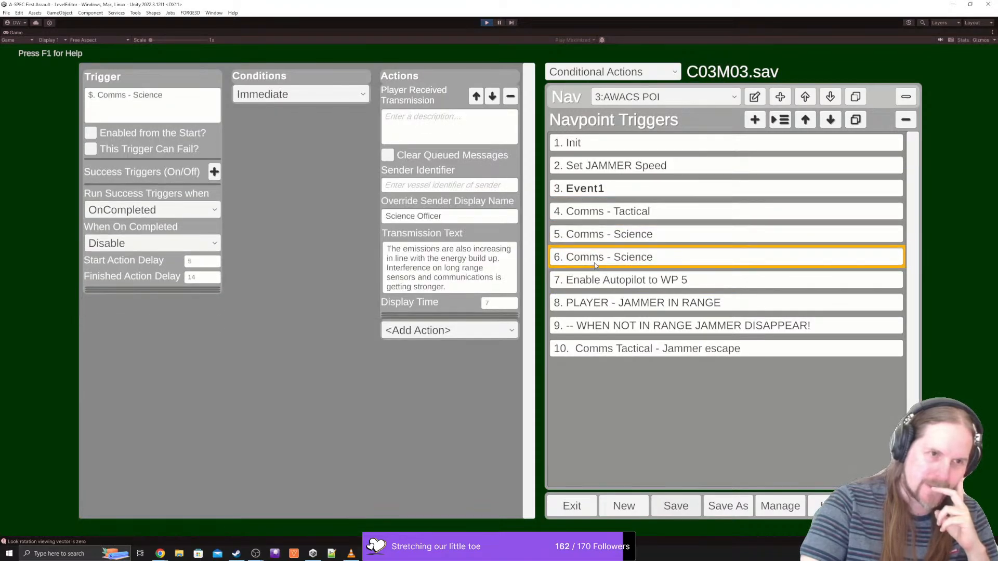
click(605, 191)
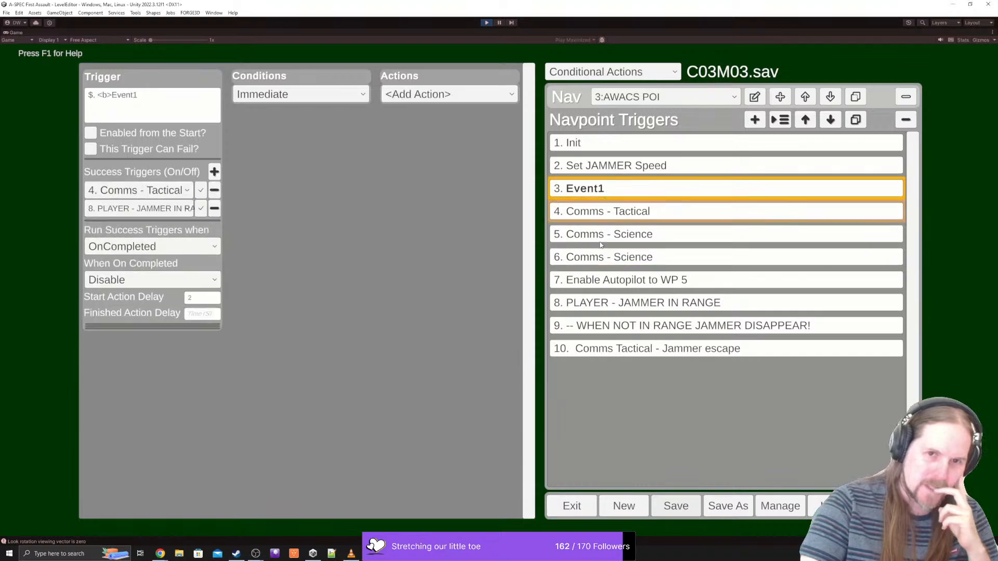
click(616, 283)
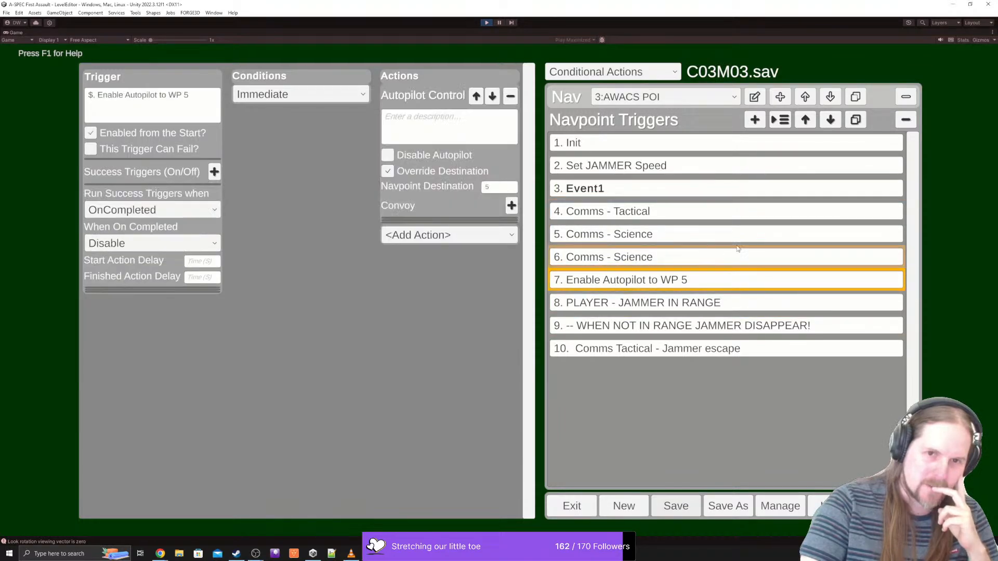
click(831, 120)
click(830, 120)
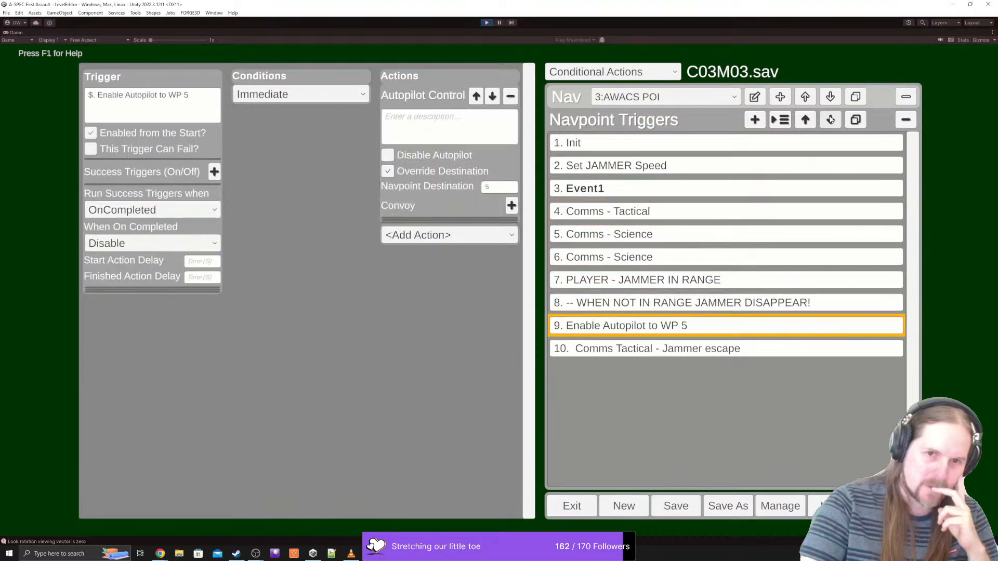
click(831, 120)
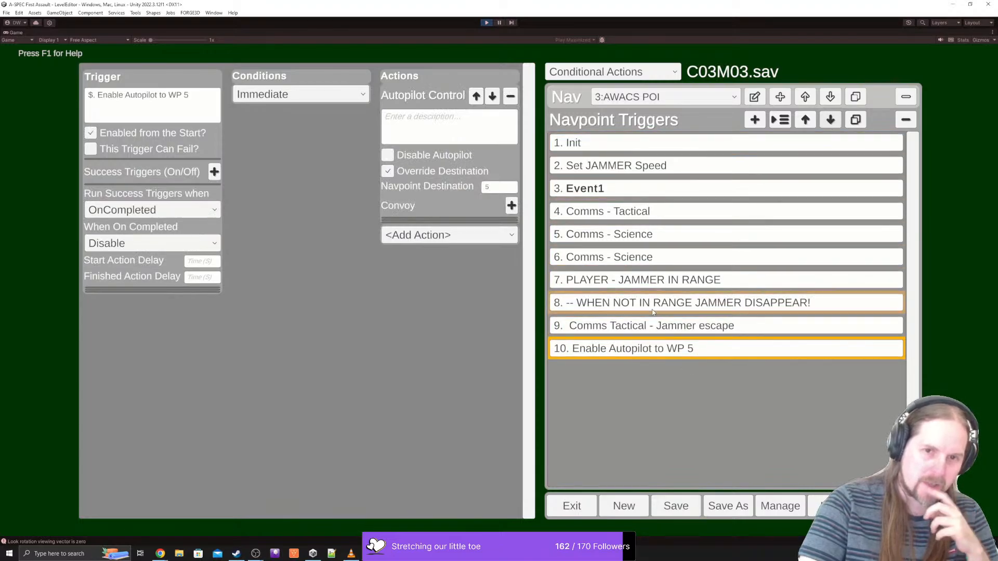
- Add a trigger just above "Enable Autopilot to WP 5" with a Units Remaining condition for active Opponent units LessThan 1
click(755, 120)
click(805, 119)
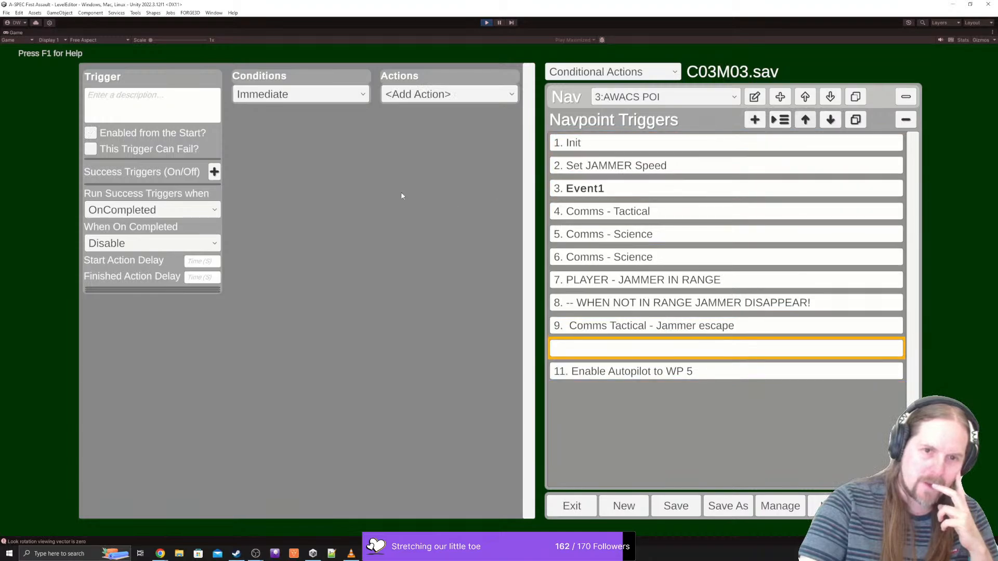
click(297, 94)
click(285, 120)
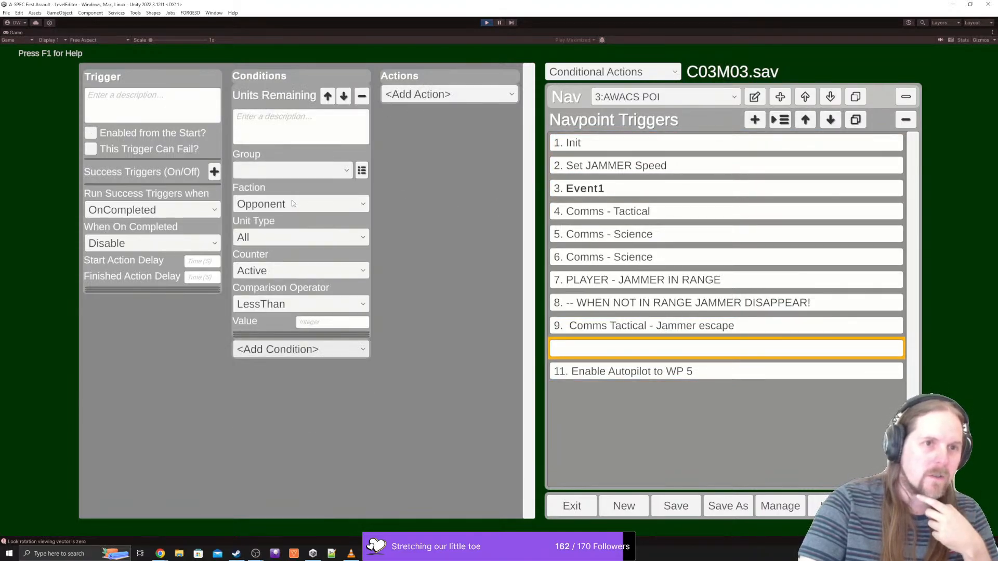
click(311, 324)
text(1)
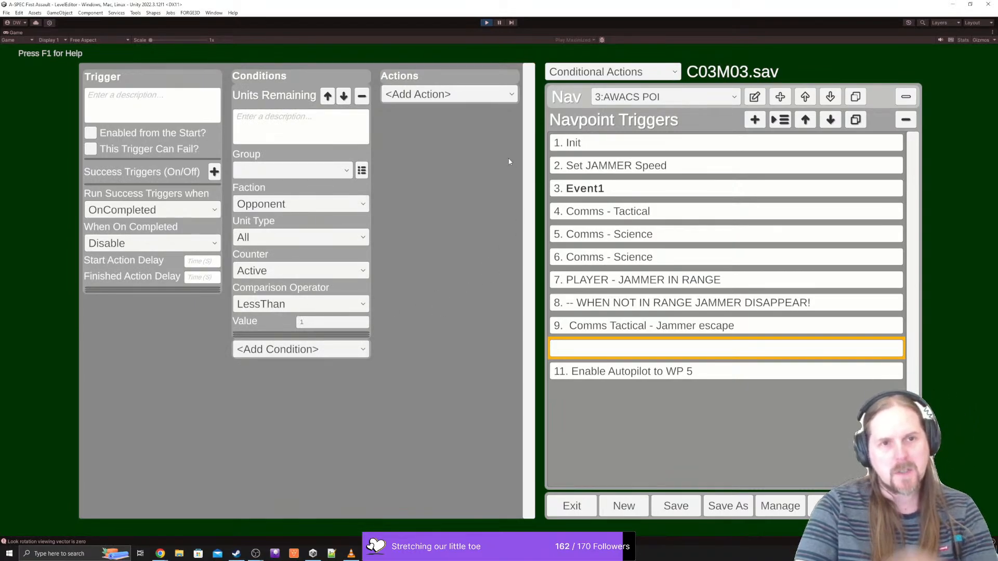
- Describe the new Units Remaining trigger as "$. No more hostiles" and save the mission
click(181, 110)
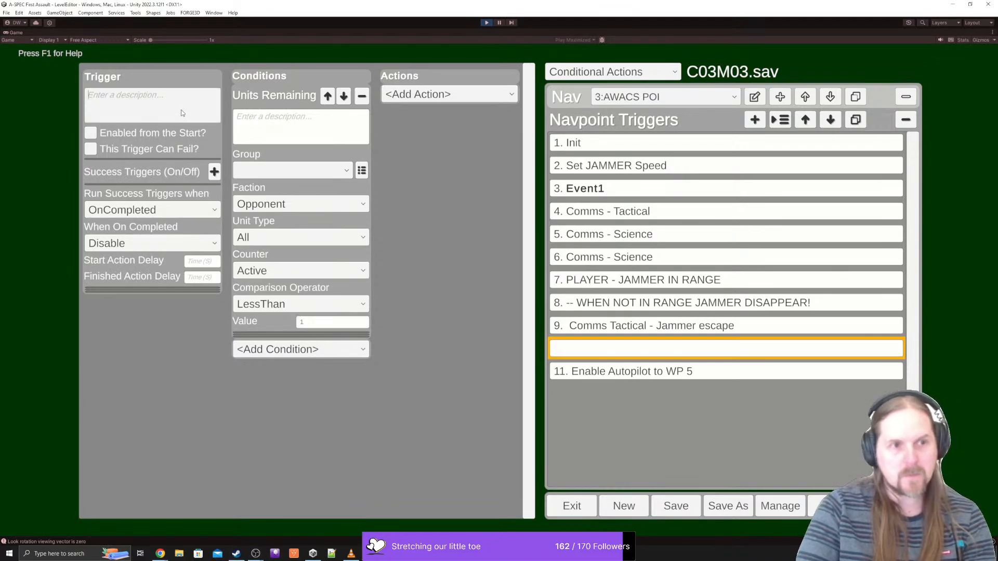
text($. N)
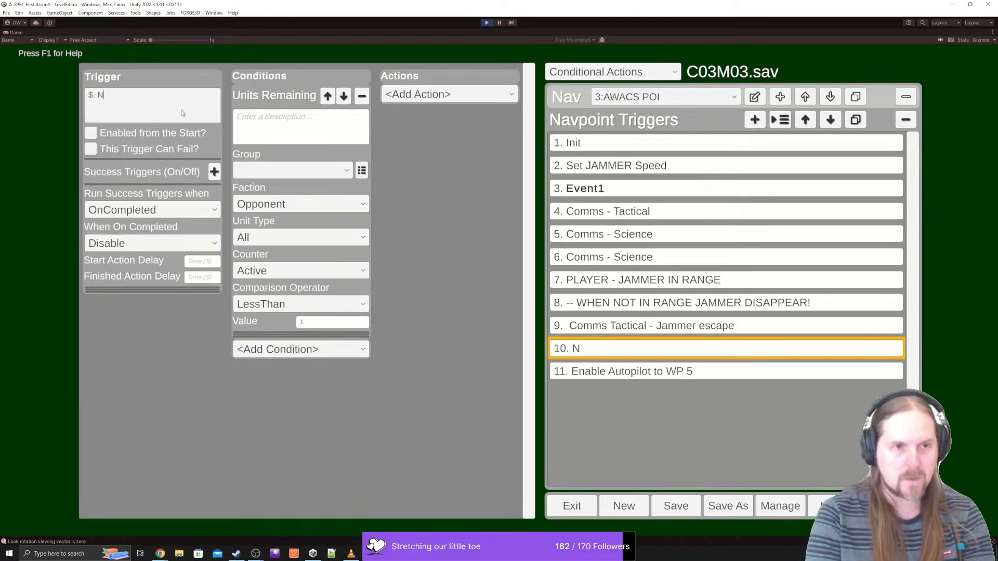
text(o more )
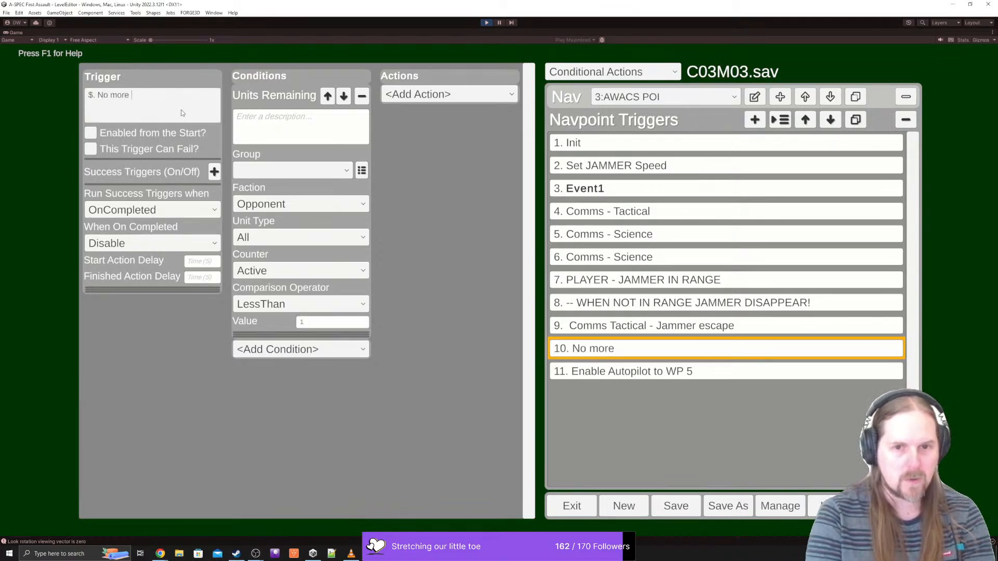
text(hostiles)
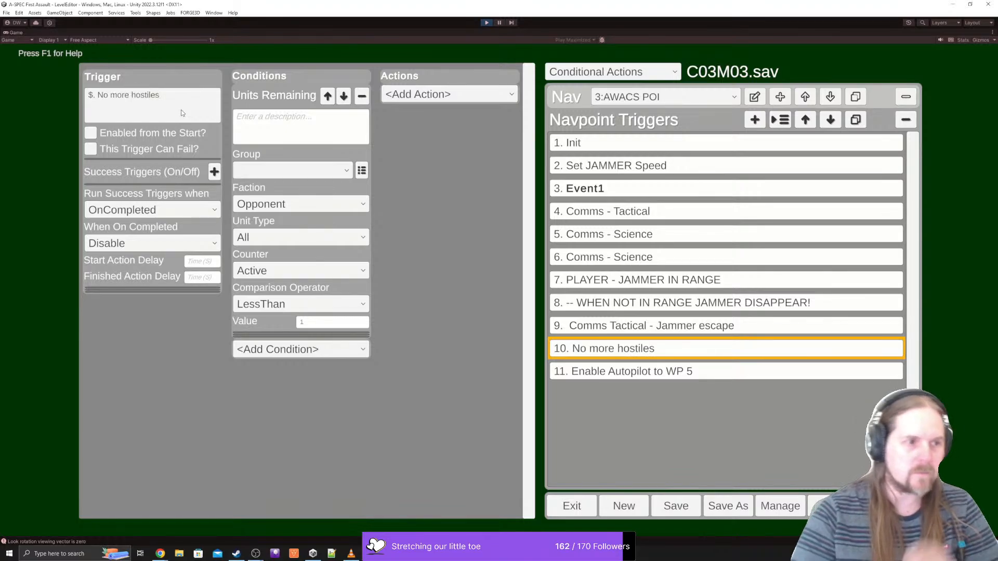
click(676, 506)
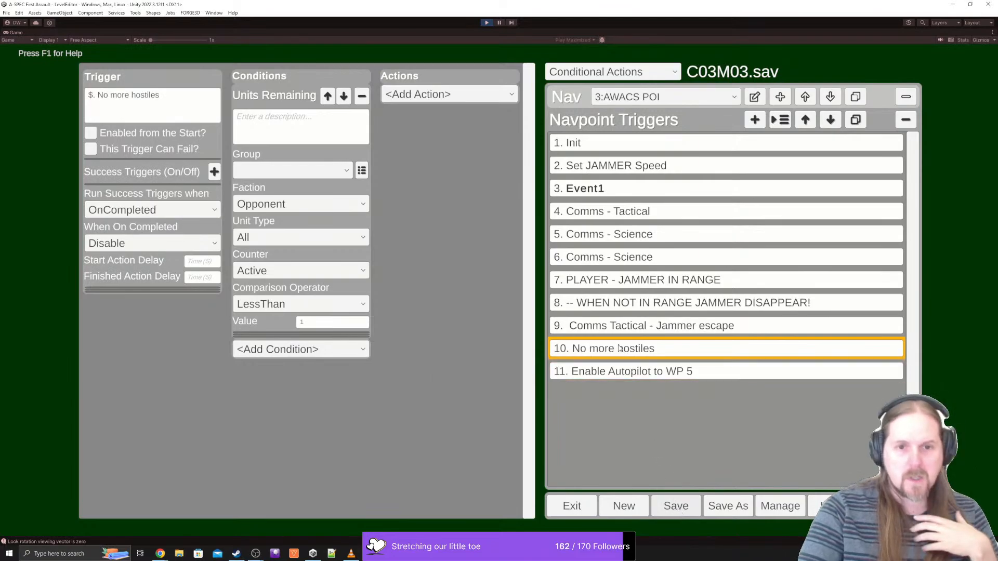
- Add "No more hostiles" as a second success trigger of the Init trigger
click(603, 146)
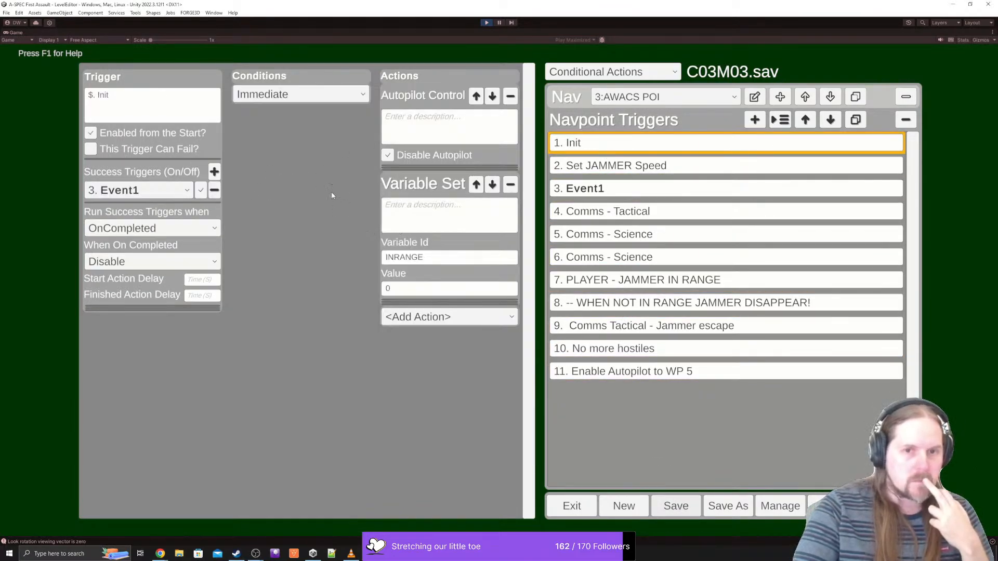
click(215, 172)
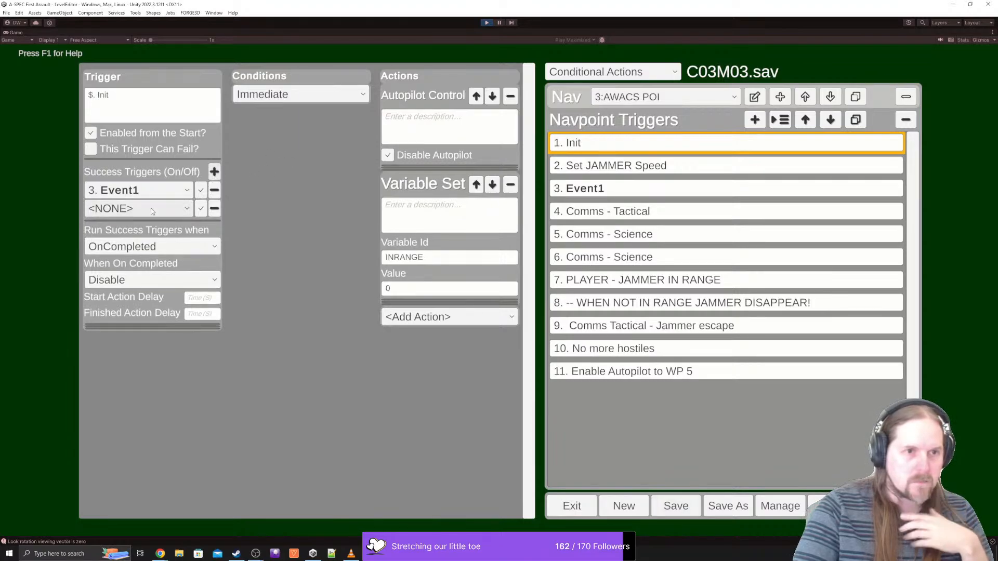
click(137, 209)
scroll(155, 270, down, 3)
click(155, 270)
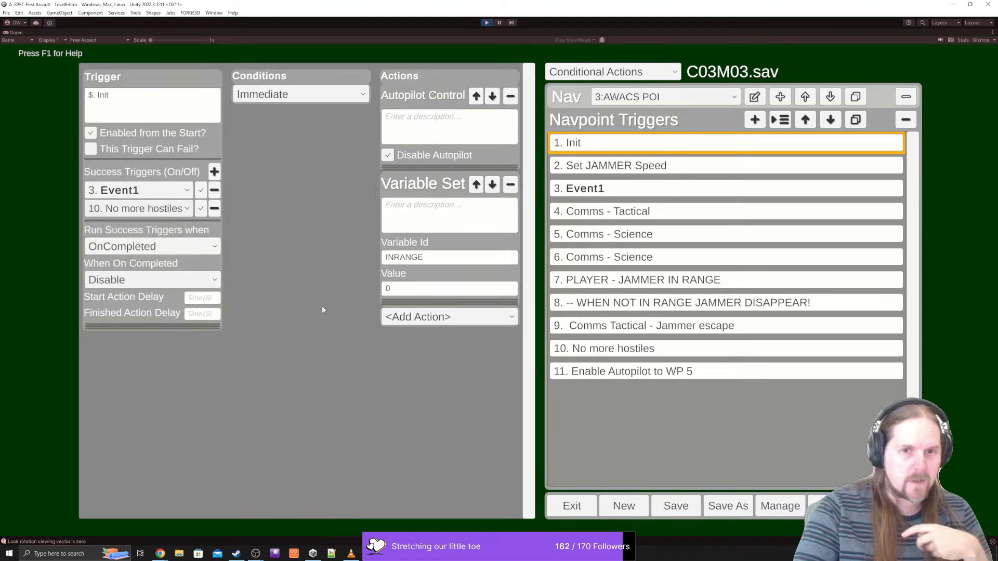
- Add a blank trigger and place it directly above "No more hostiles" in the trigger list
click(593, 357)
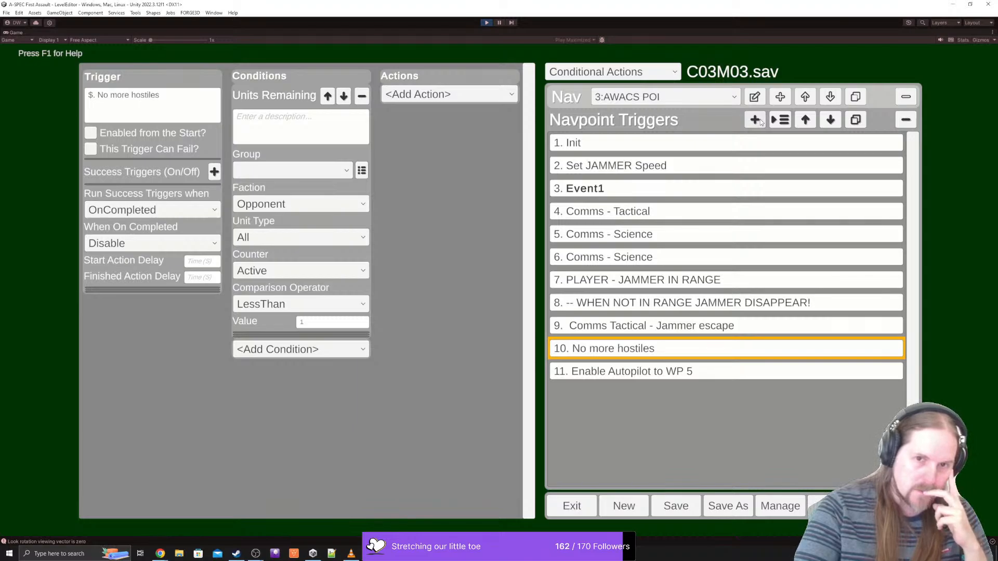
click(756, 120)
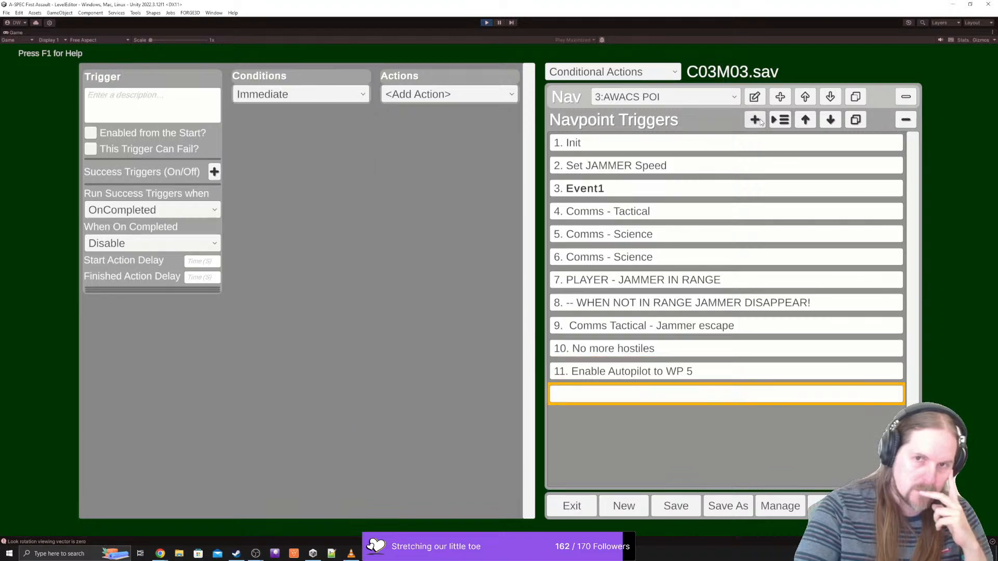
click(805, 120)
click(805, 120)
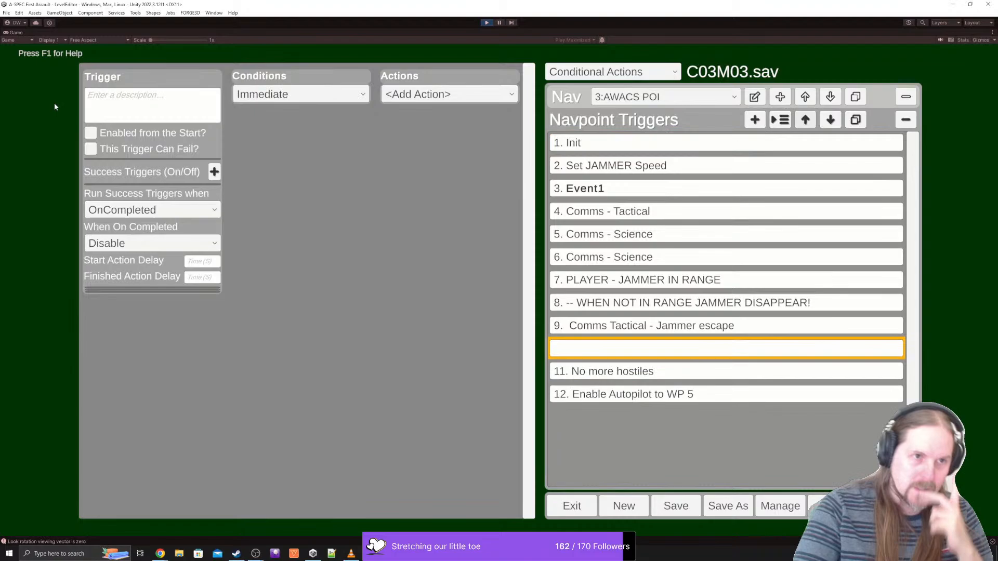
- Give the blank trigger the bold heading description "$. <b>Conclusion"
click(125, 97)
text($ <b)
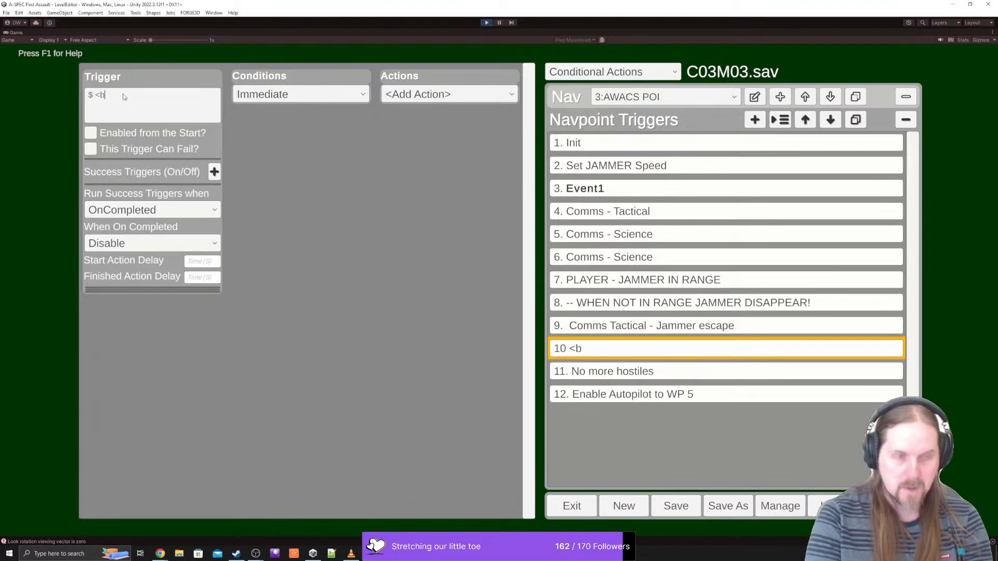
text(>Scene Conclu)
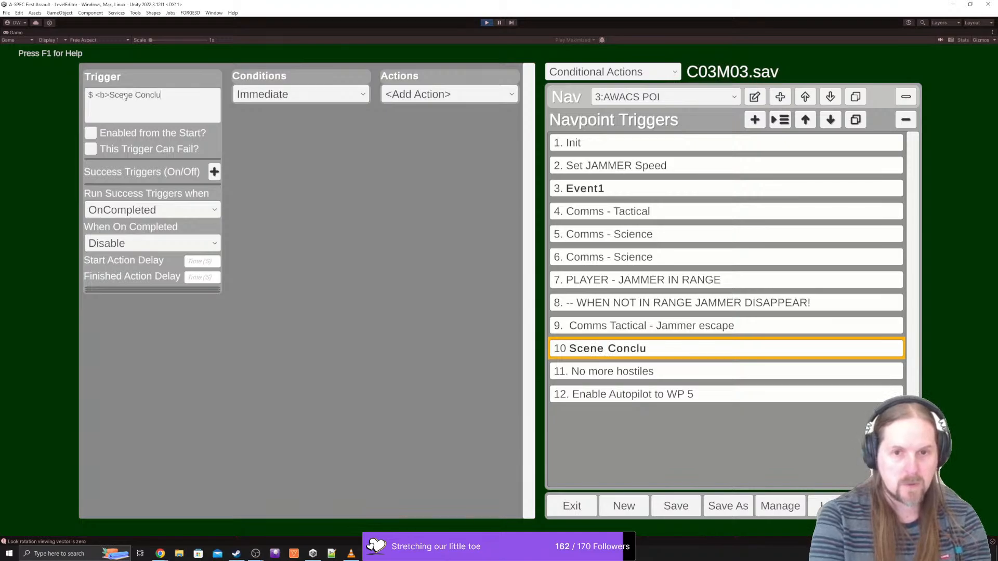
text(sio)
key(BackSpace)
key(BackSpace)
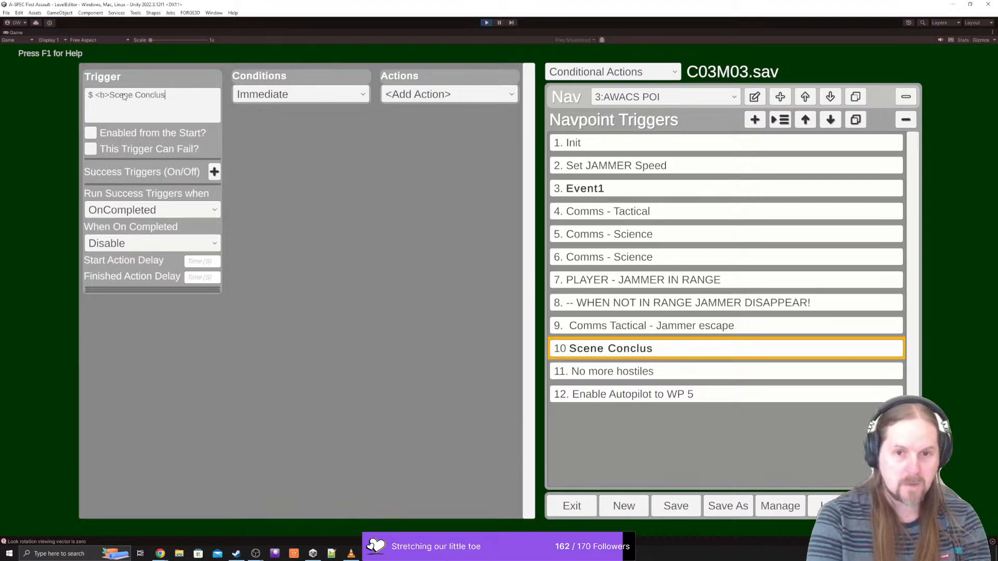
text(ion)
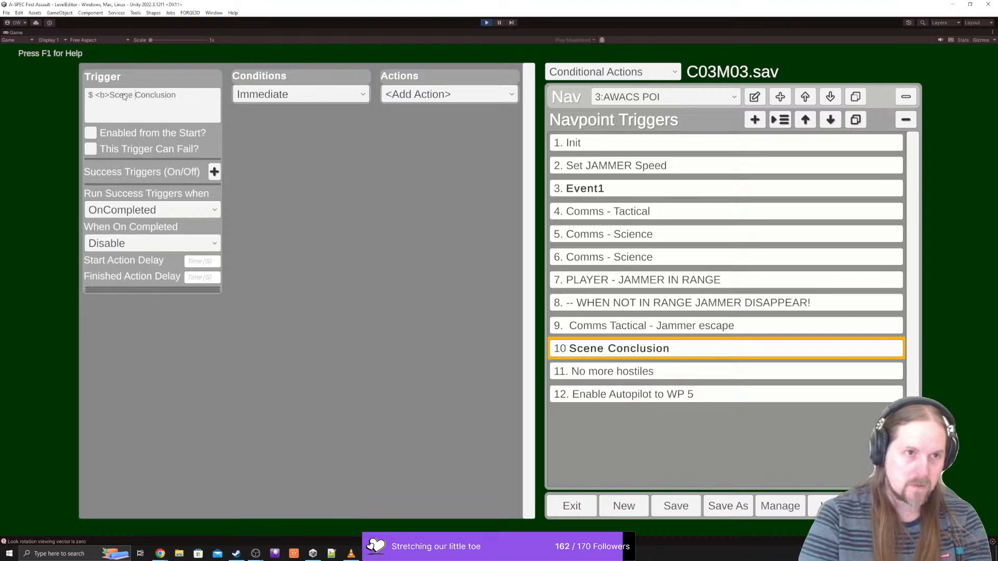
key(ctrl+shift+Left)
key(Return)
key(BackSpace)
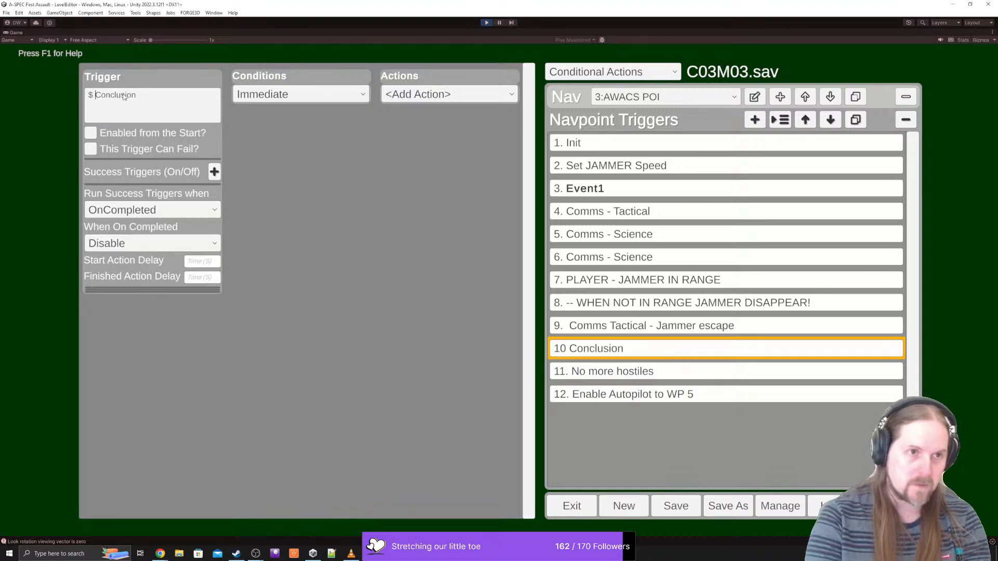
key(BackSpace)
text(. <b>)
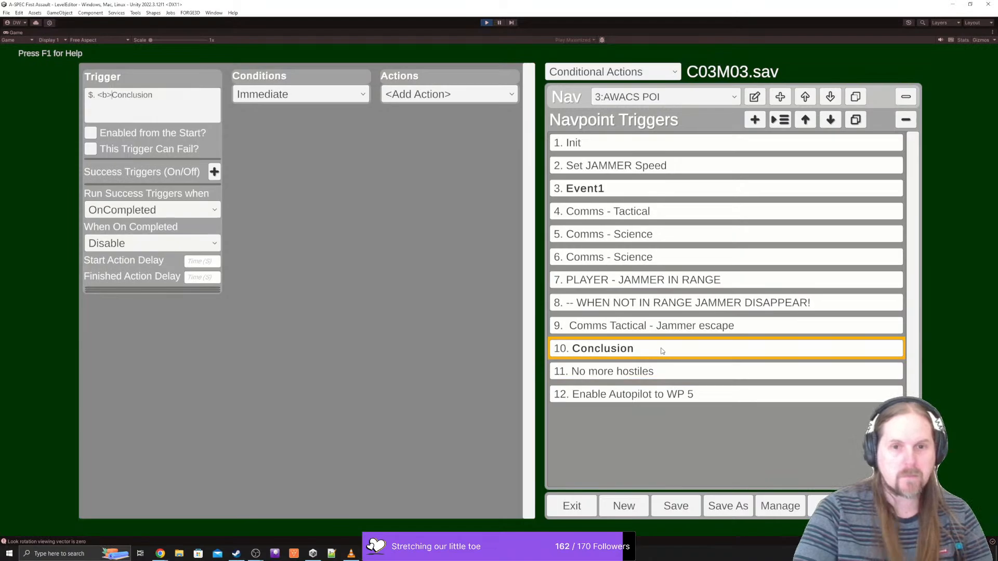
key(ctrl+a)
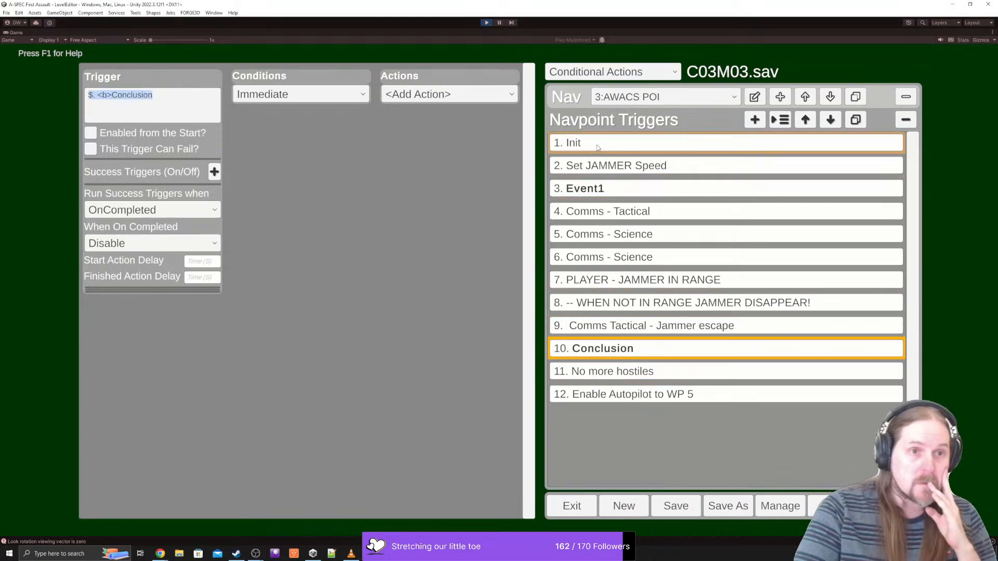
- Check the Init and "No more hostiles" triggers, and extend the Conclusion trigger's description to "$. <b>Conclusion - no more hostiles"
click(598, 147)
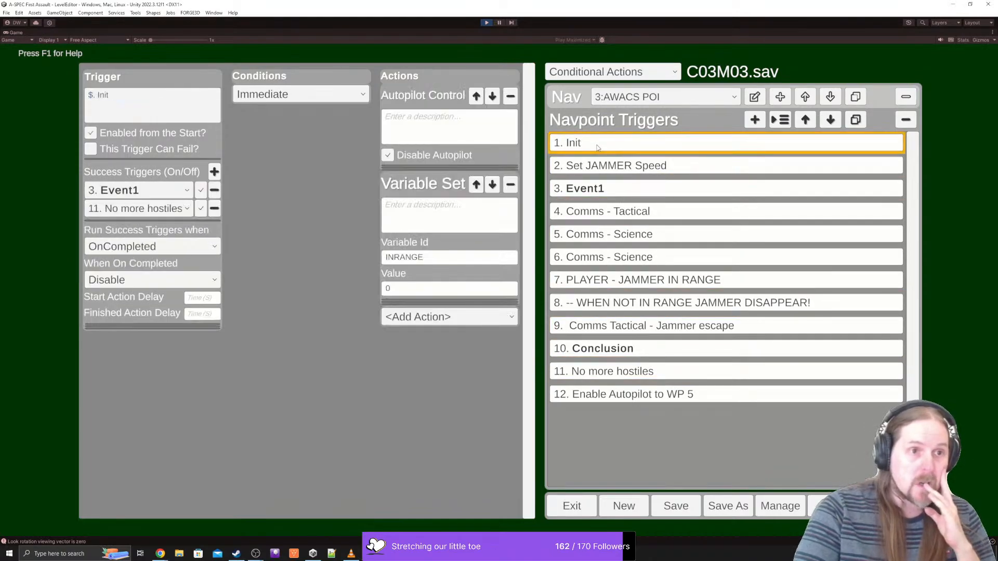
click(669, 353)
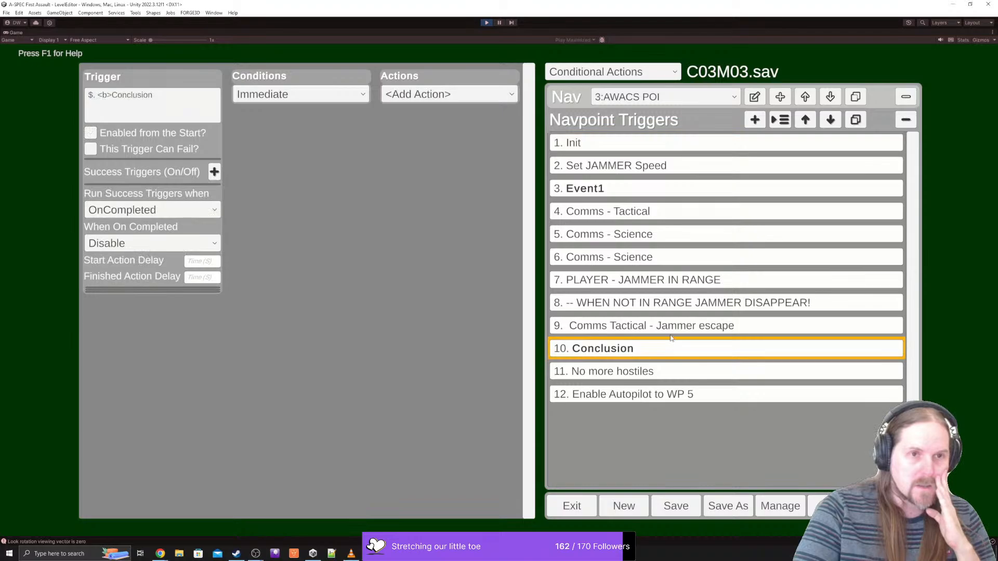
key(ctrl+a)
click(573, 152)
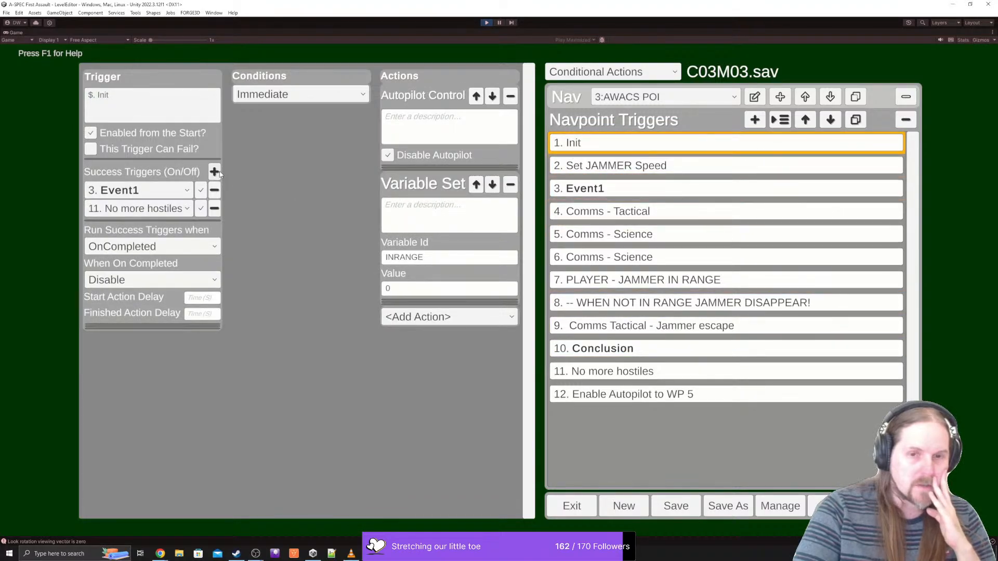
click(643, 378)
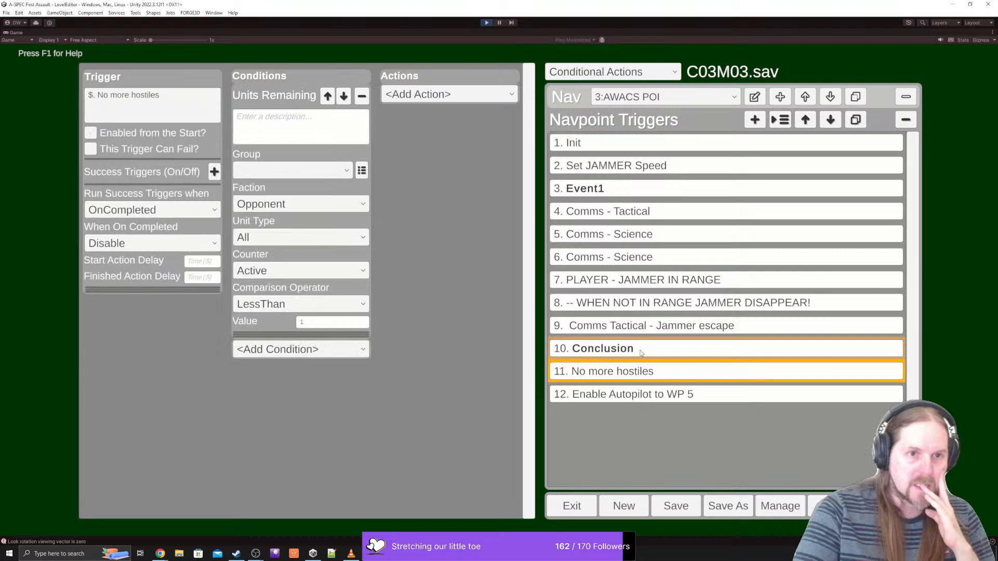
click(640, 350)
click(170, 95)
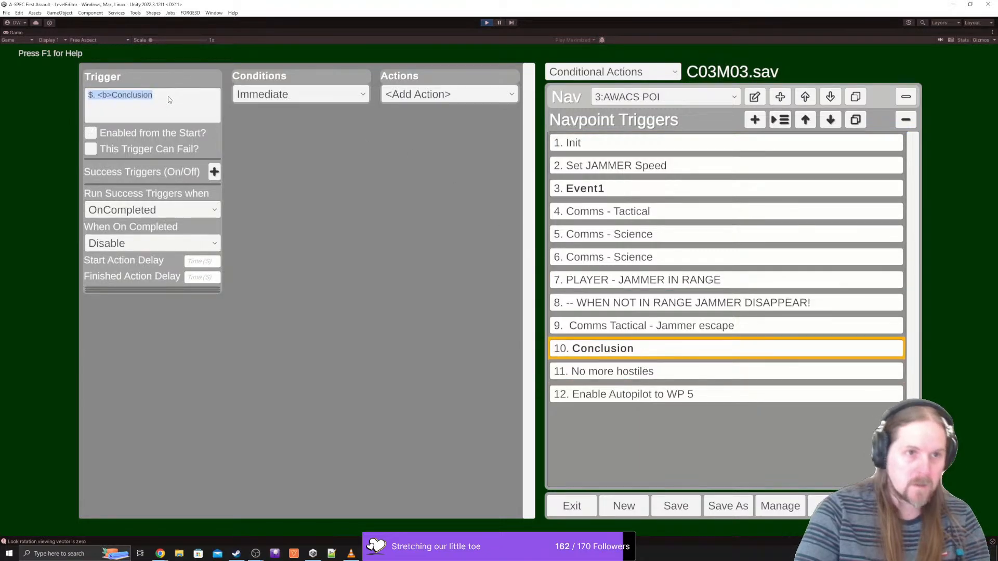
click(167, 96)
text(- no m)
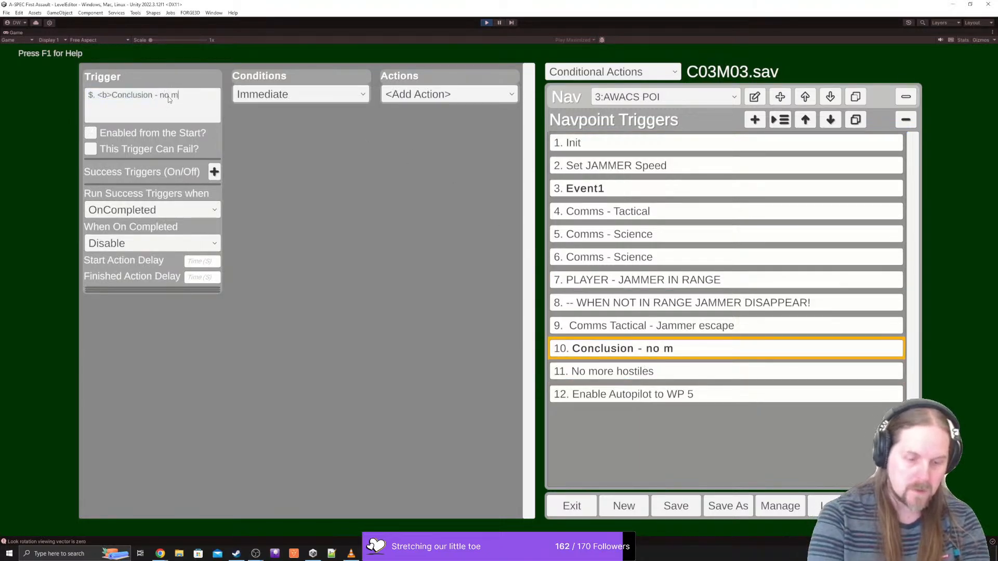
text(ore hostiles)
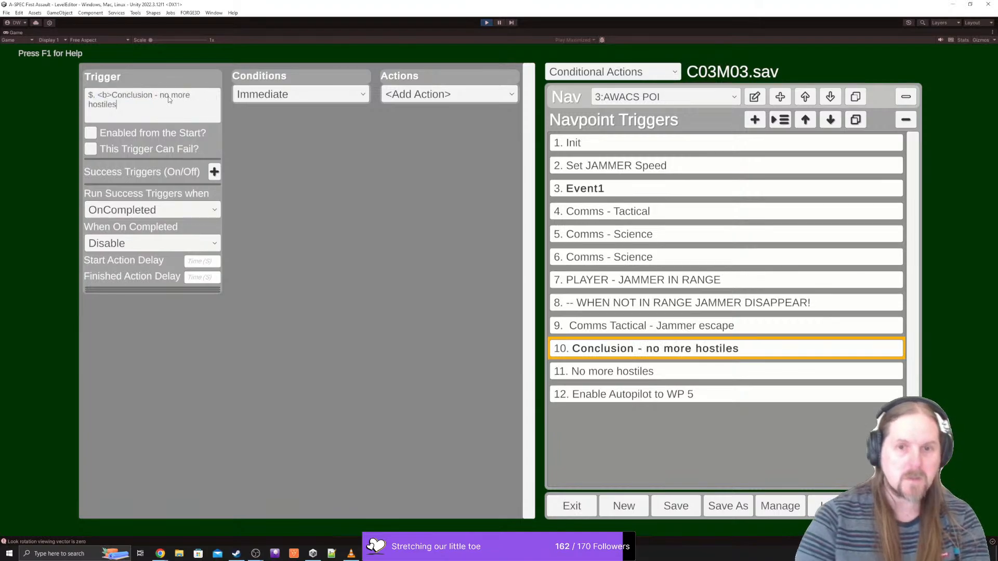
click(451, 97)
click(276, 102)
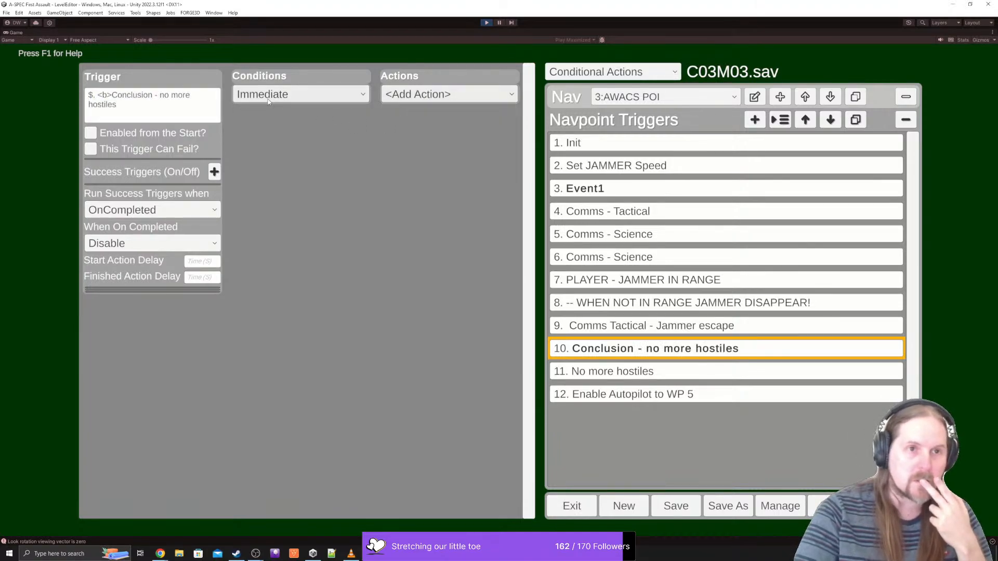
- Give the Conclusion trigger a Units Remaining condition for active Opponent units of all types, less than 1
click(264, 99)
click(266, 120)
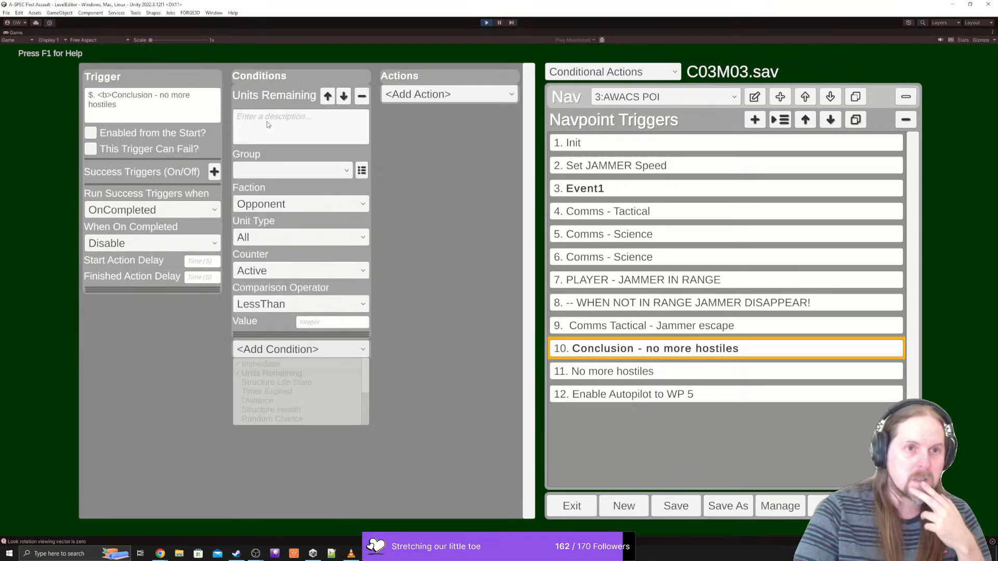
click(333, 325)
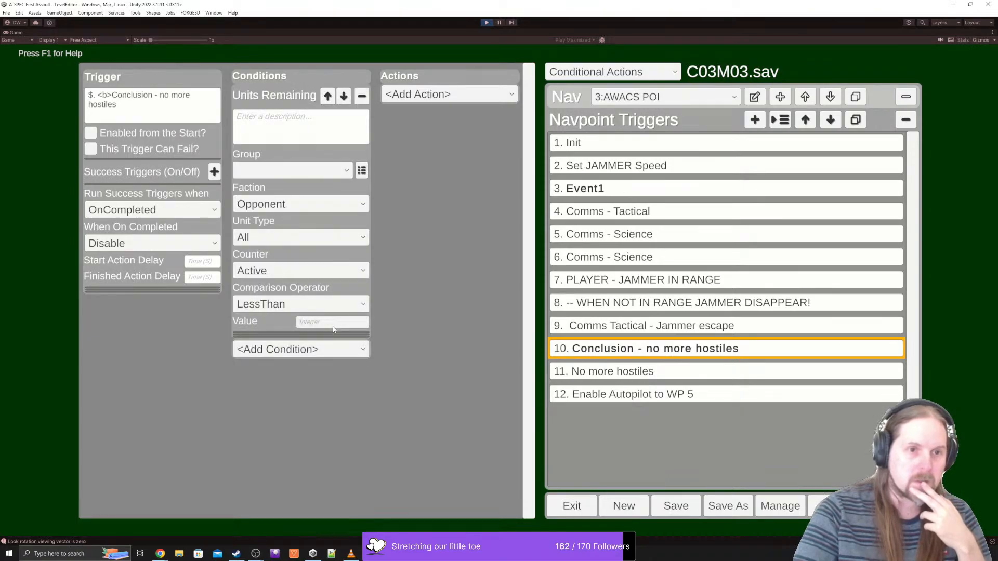
text(1)
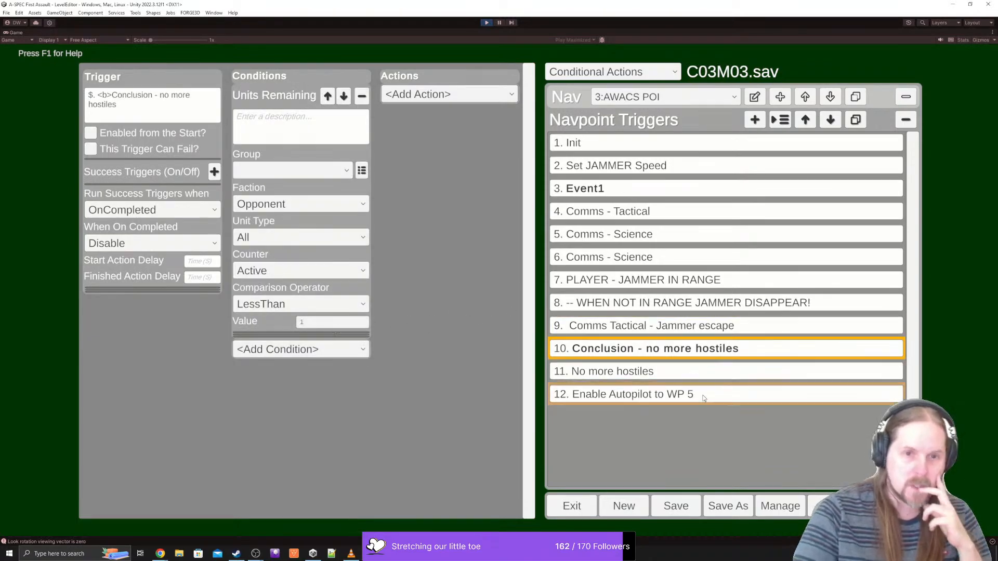
- Delete the separate "No more hostiles" trigger and add an empty success trigger slot to the Conclusion trigger
click(618, 377)
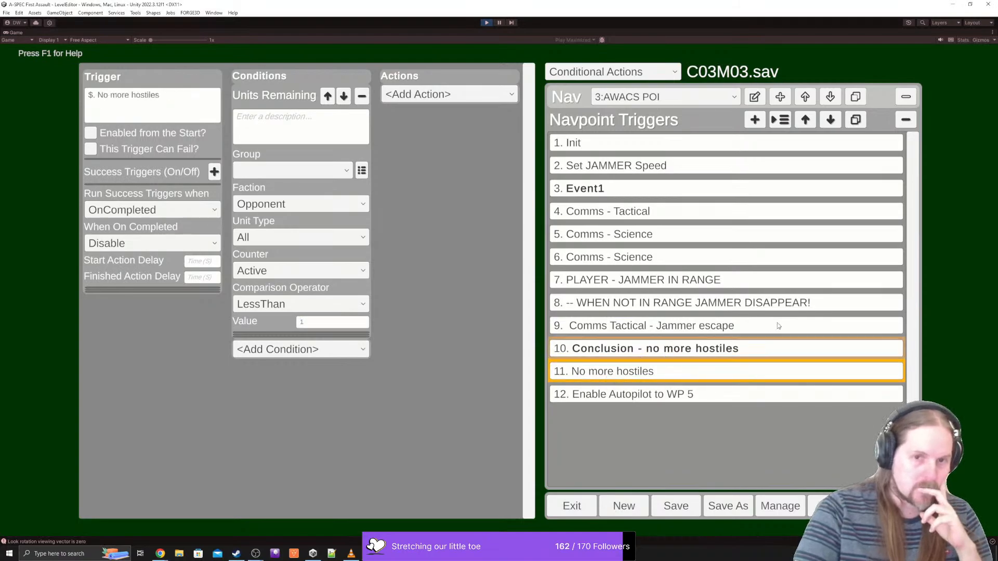
click(905, 119)
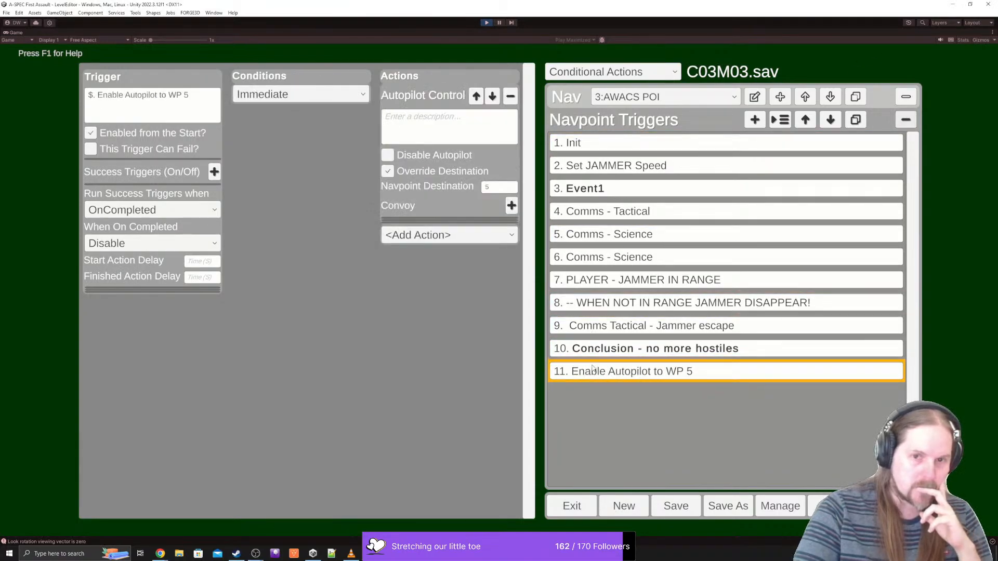
click(615, 352)
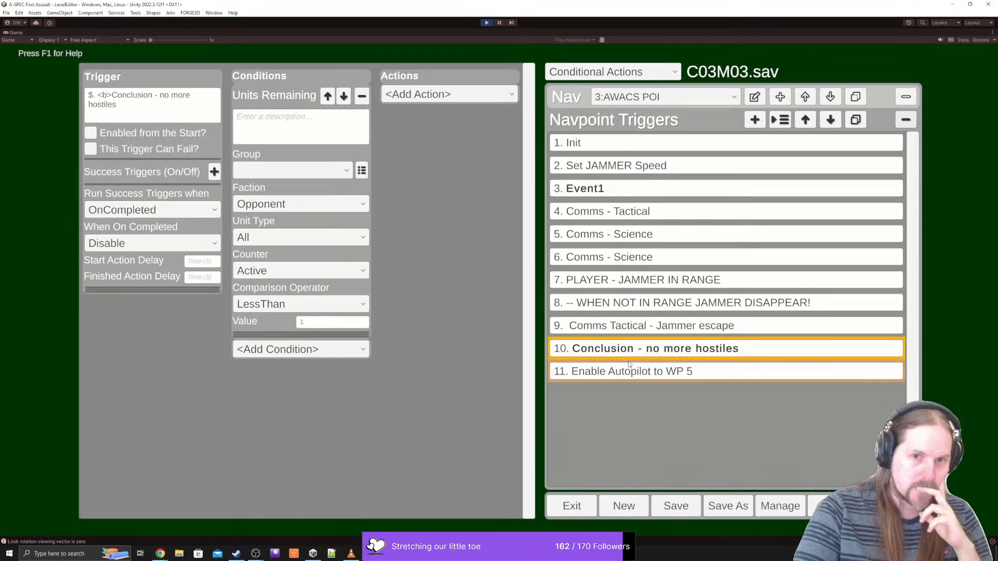
click(214, 172)
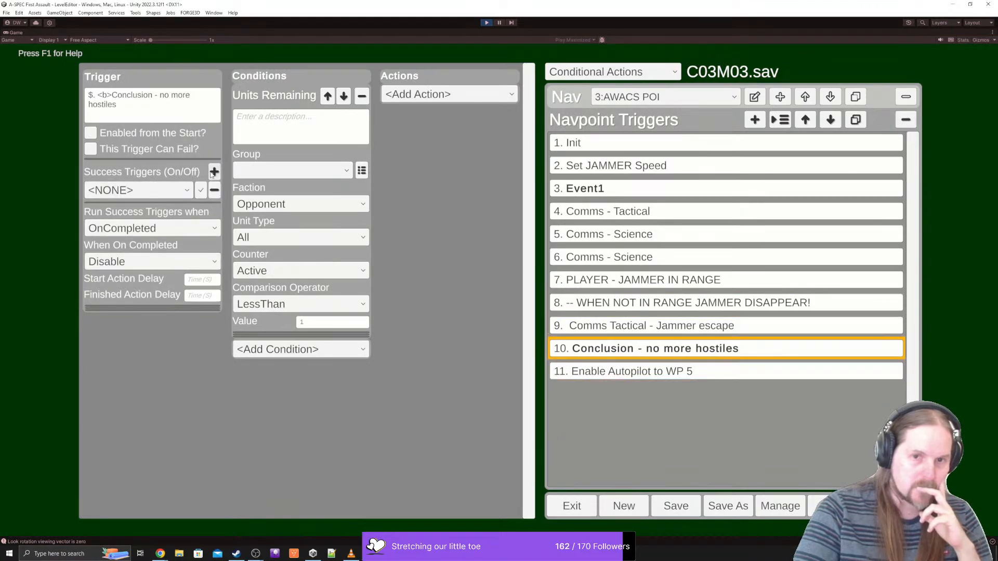
click(213, 173)
- Compare the settings of the "WHEN NOT IN RANGE JAMMER DISAPPEAR!" trigger with those of "Comms Tactical - Jammer escape"
click(709, 326)
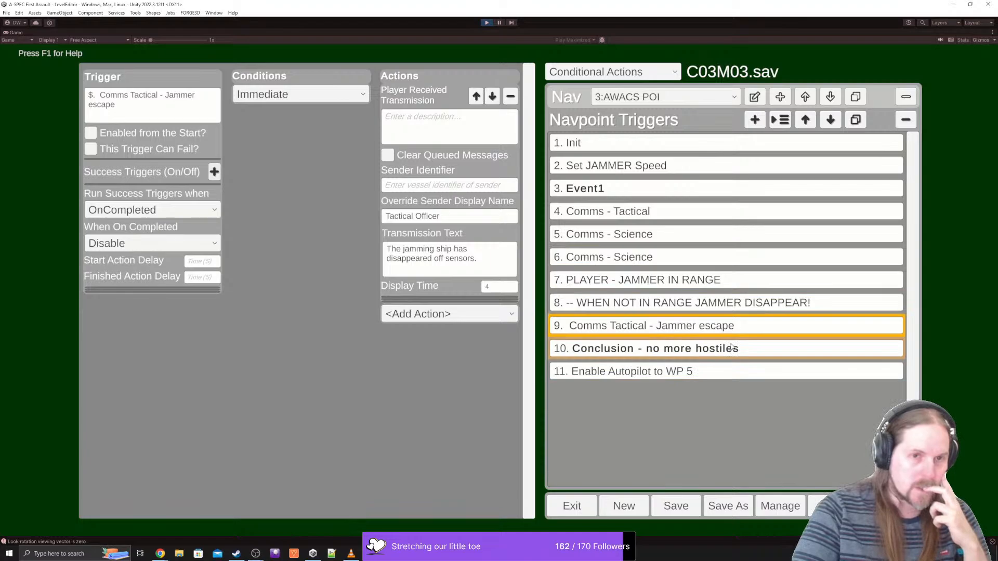
click(738, 304)
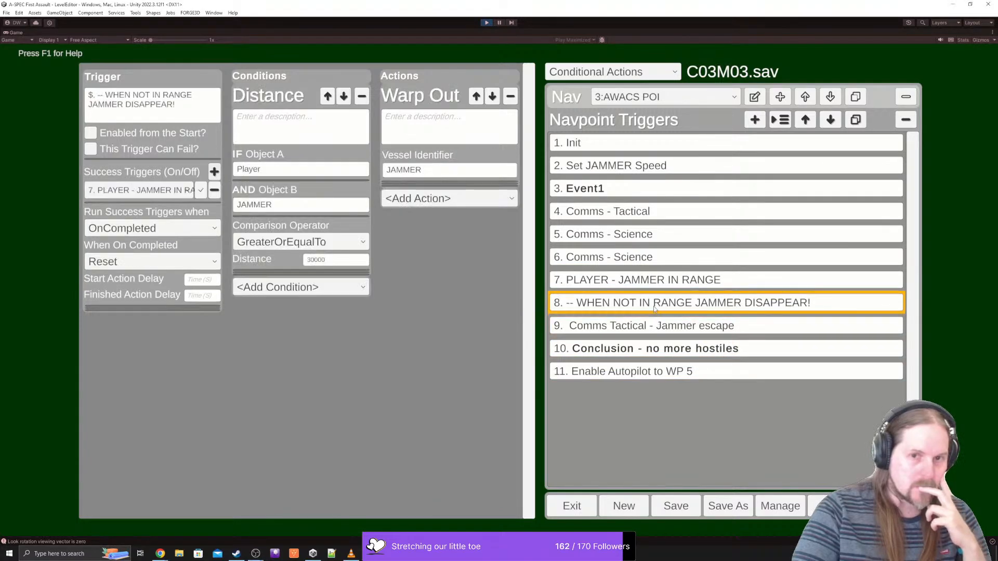
click(650, 324)
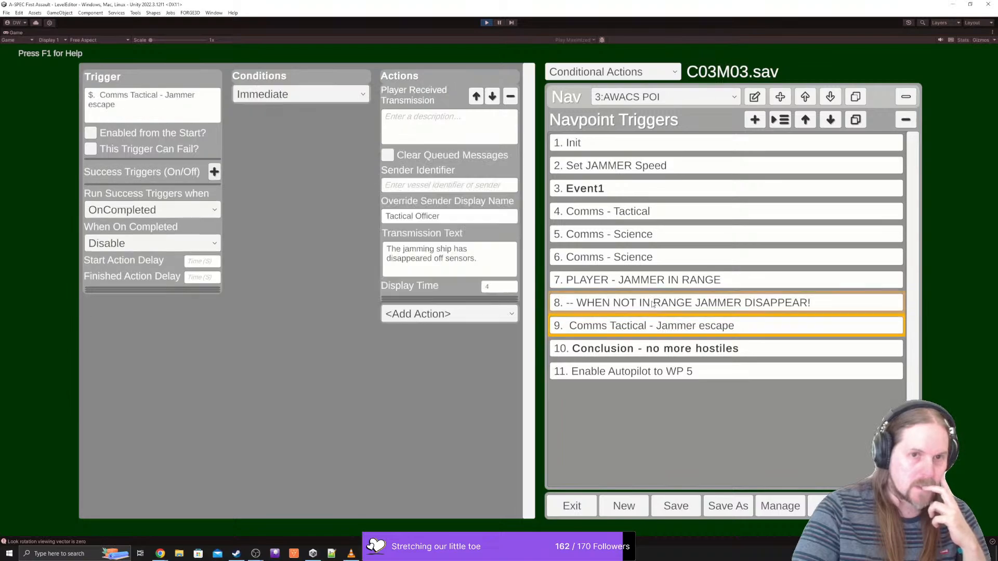
click(654, 302)
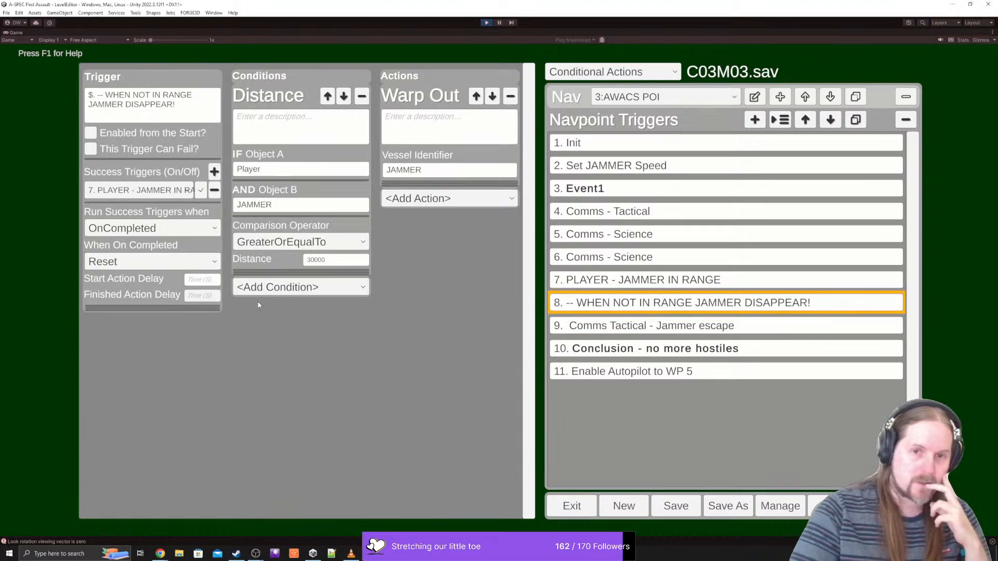
key(Down)
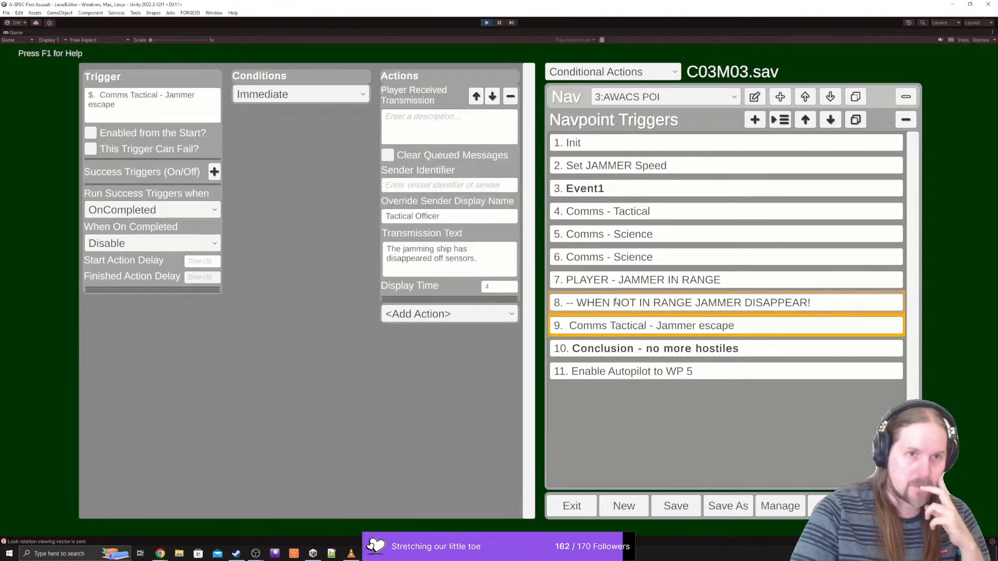
click(300, 94)
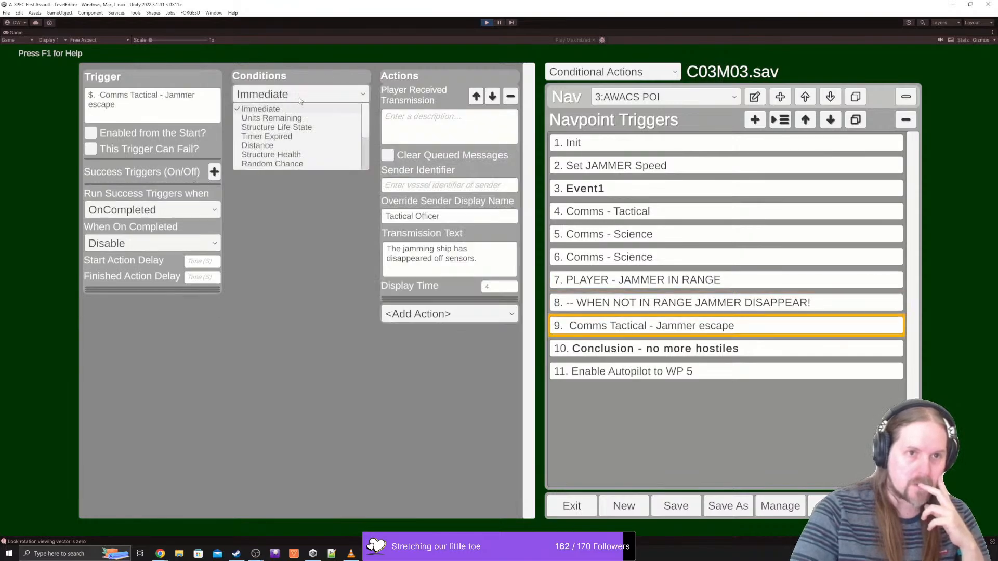
click(308, 128)
click(278, 209)
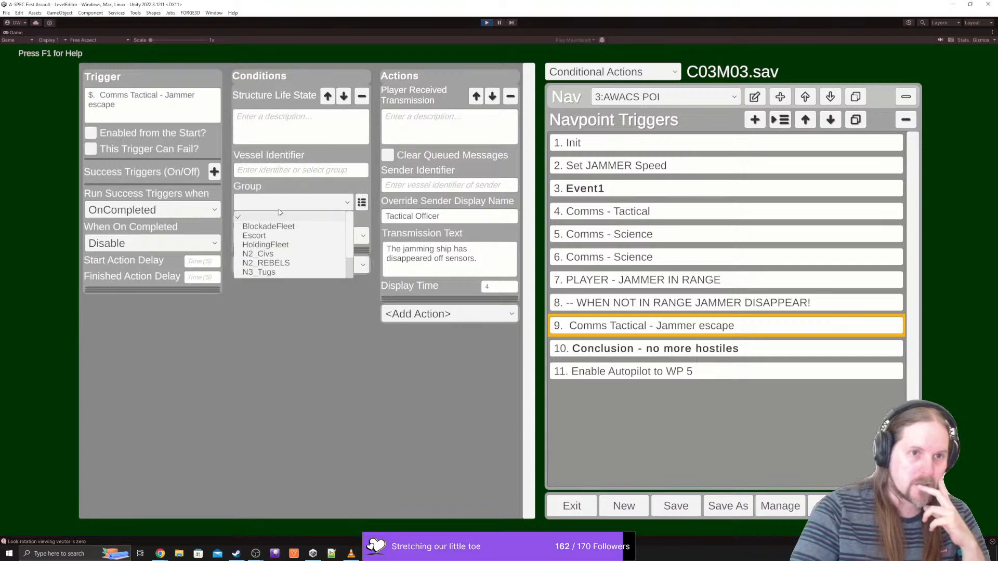
click(282, 169)
click(275, 176)
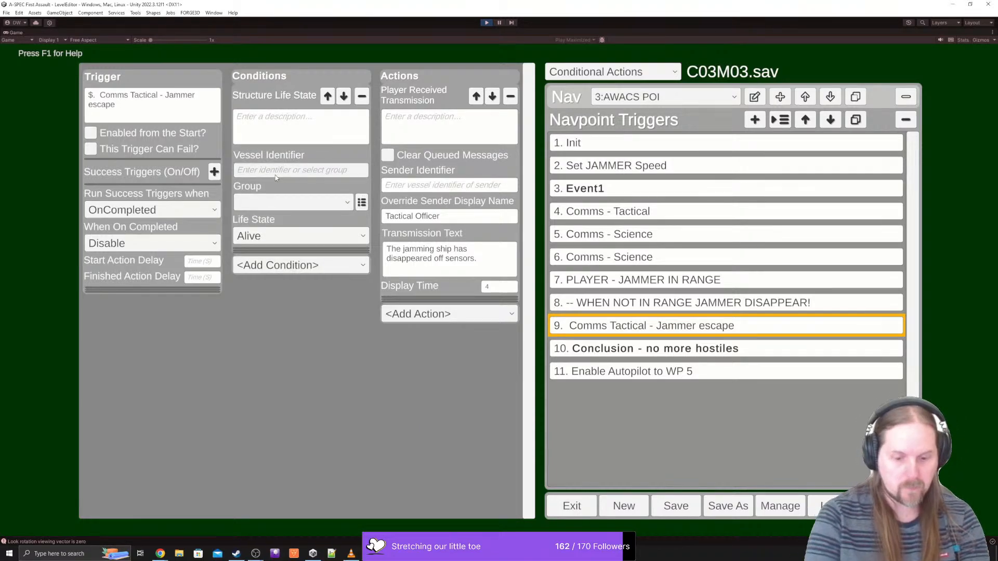
text(JAMM)
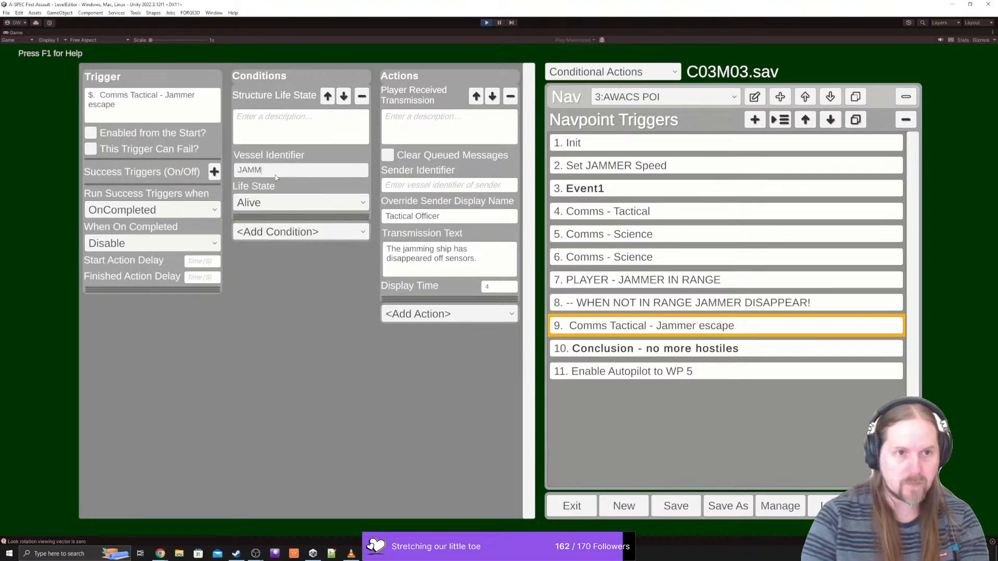
click(361, 97)
- Give "Comms Tactical - Jammer escape" a Structure OnDisable condition for vessel JAMMER, keeping the life state Alive
click(320, 94)
scroll(341, 133, down, 5)
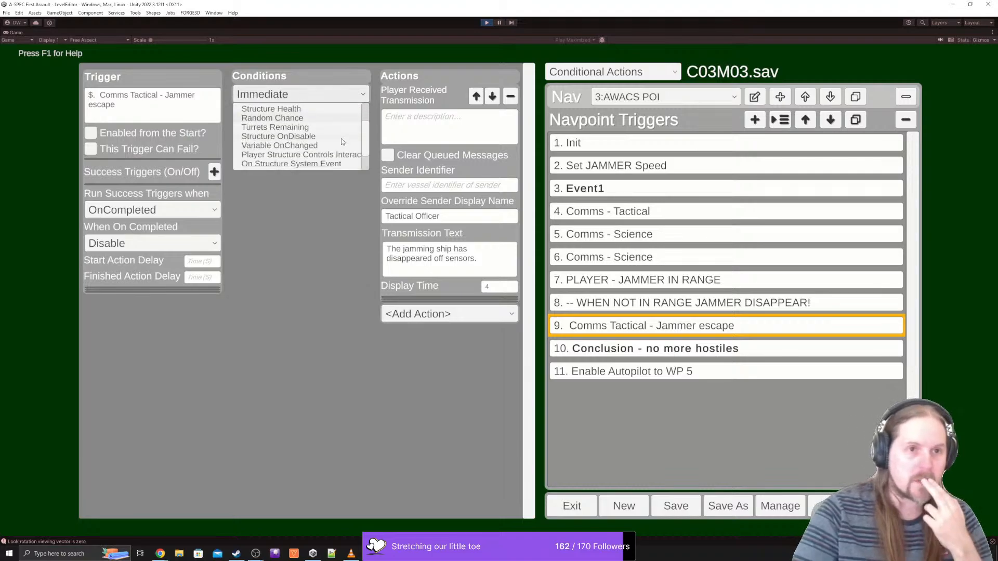
scroll(288, 154, down, 1)
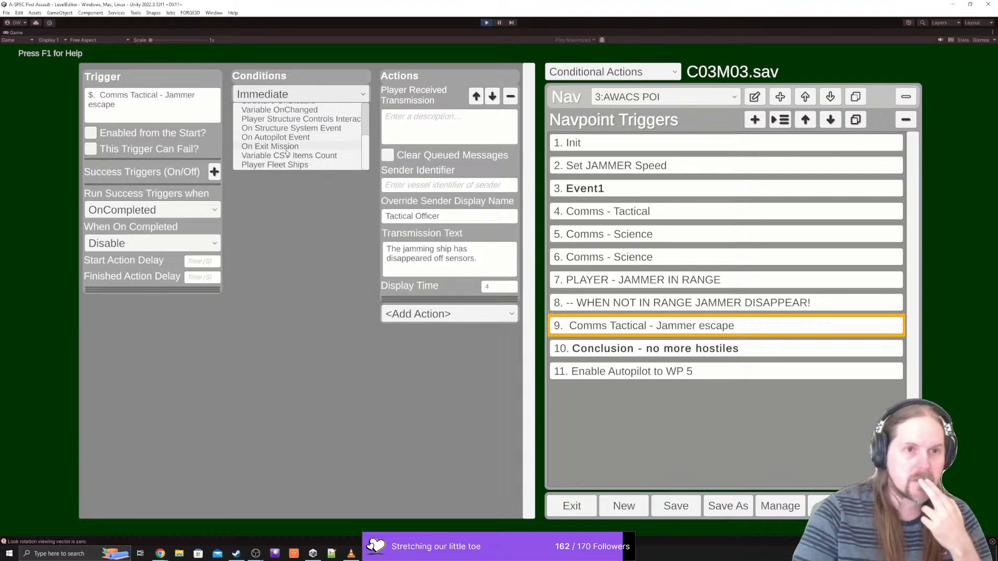
scroll(287, 153, up, 7)
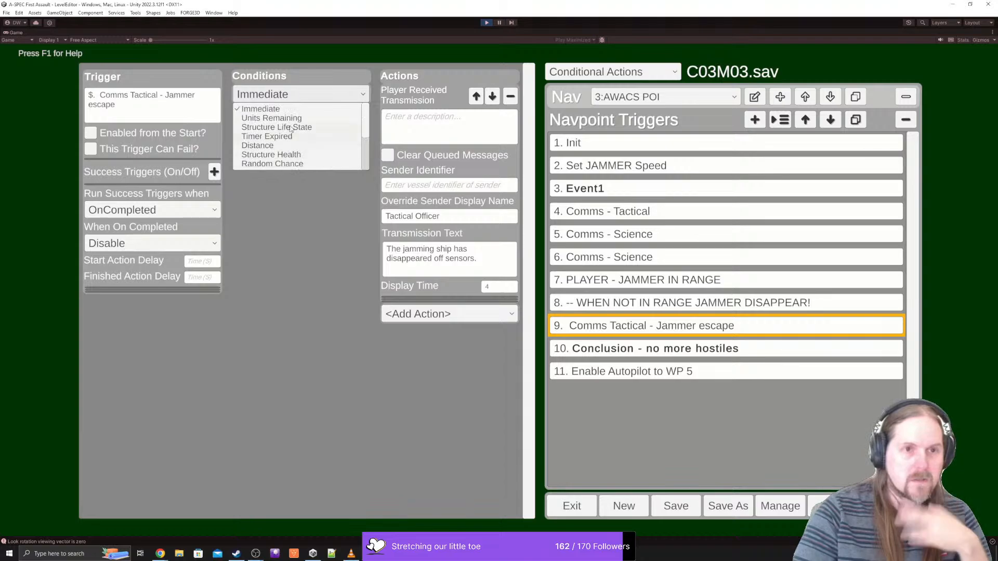
scroll(290, 126, down, 3)
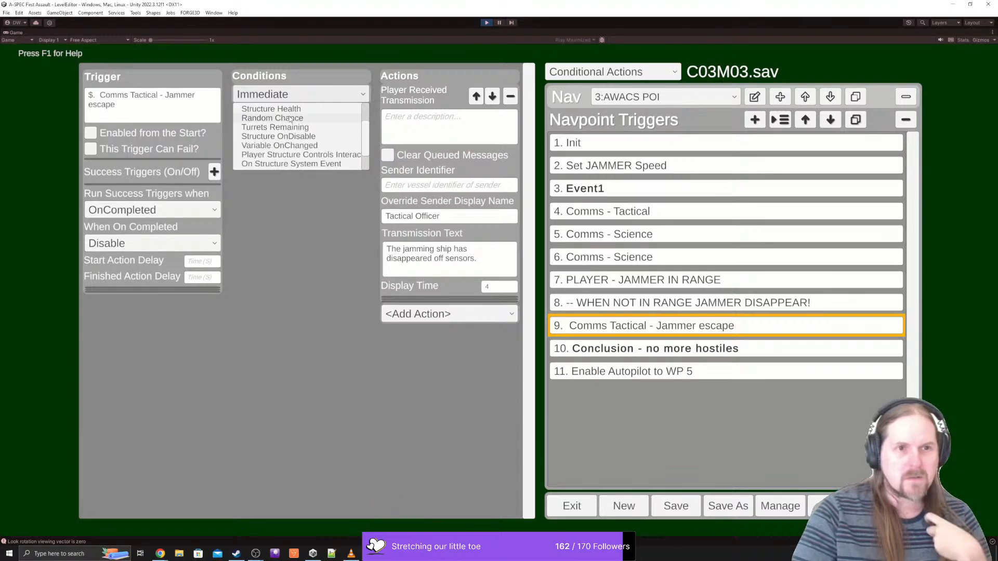
click(288, 136)
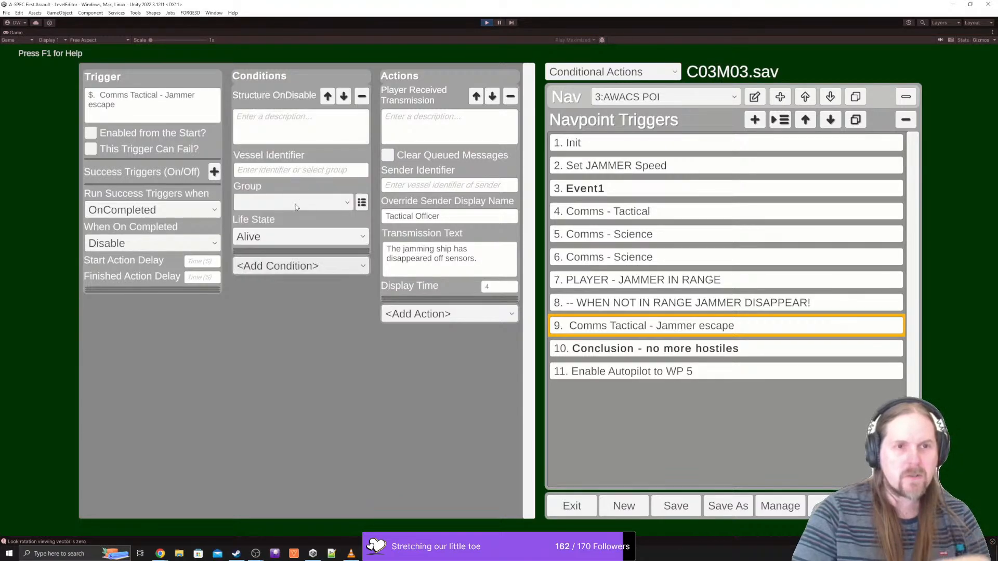
click(295, 204)
click(295, 204)
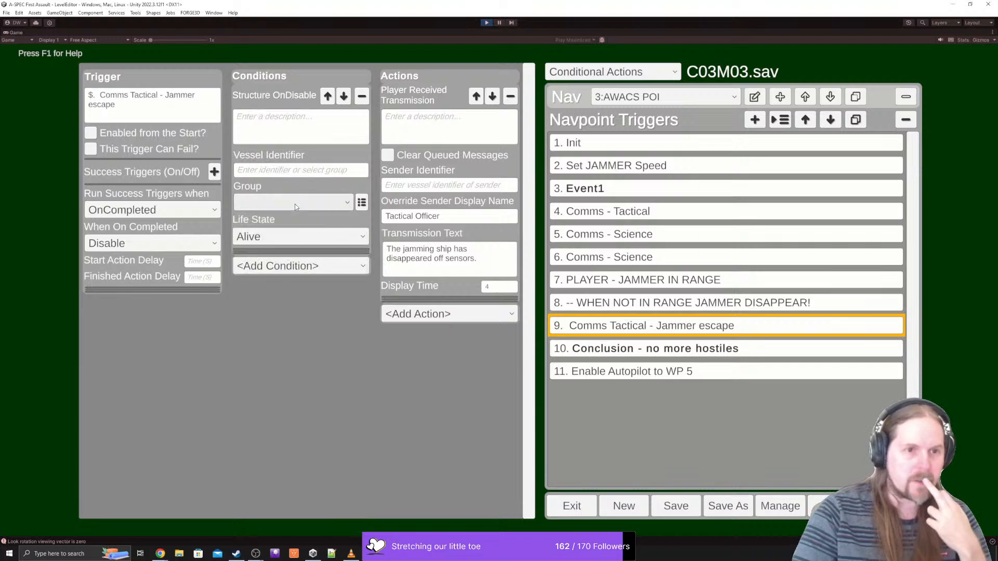
click(261, 170)
text(JAMMER)
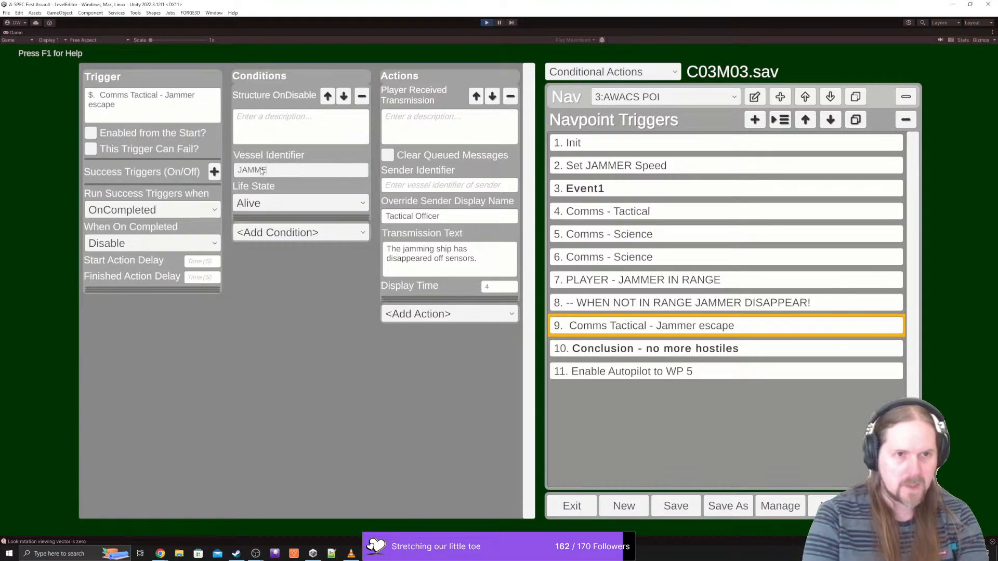
click(323, 202)
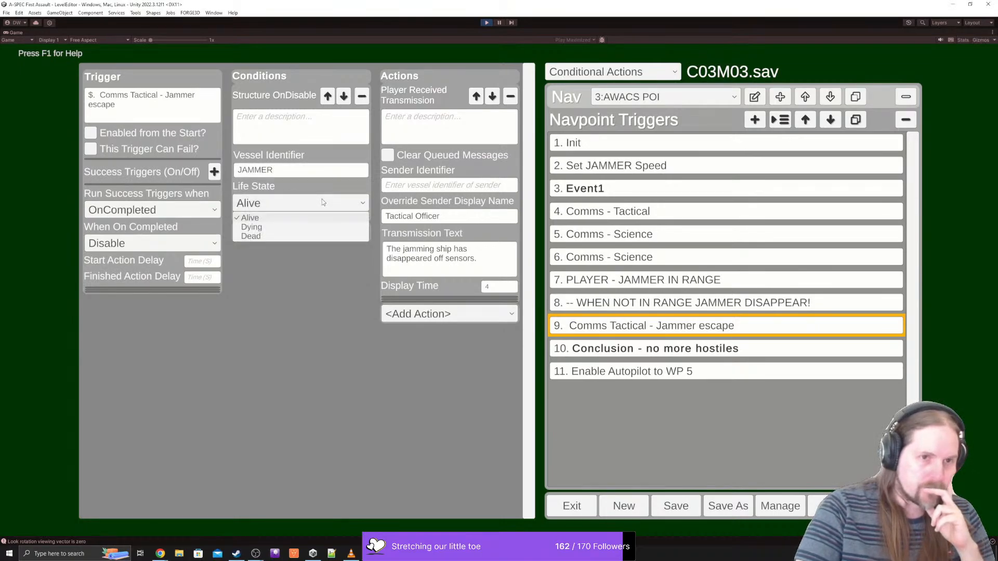
click(322, 200)
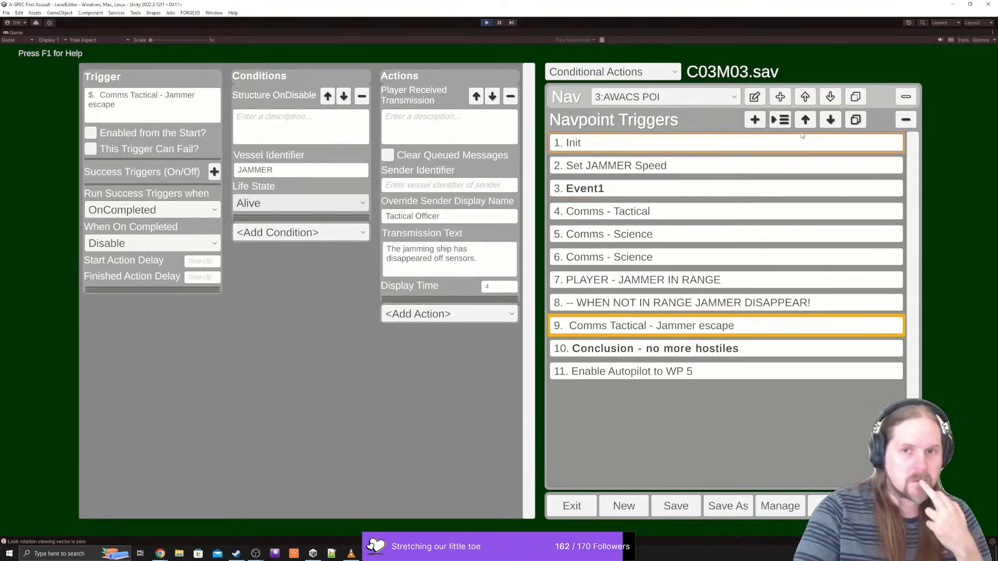
- Duplicate the "Comms Tactical - Jammer escape" trigger and change the copy's description to "Comms Tactical - Jammer Destroyed"
click(856, 120)
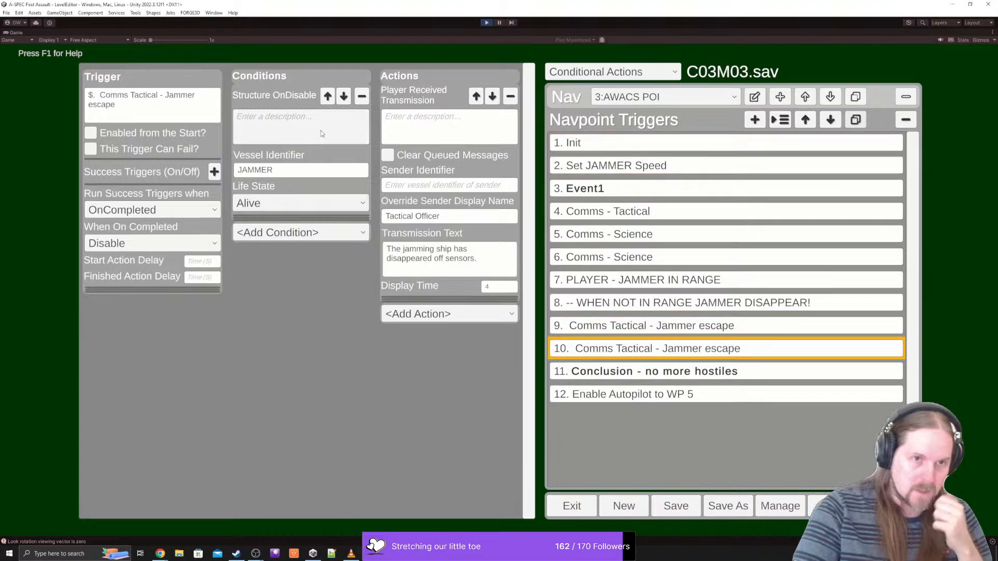
double_click(101, 105)
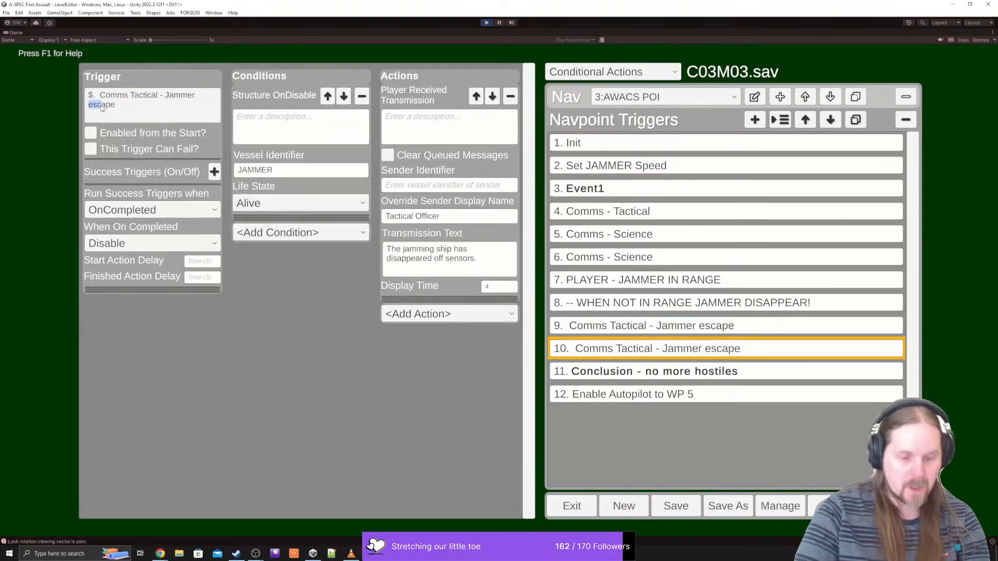
text(Destroyed)
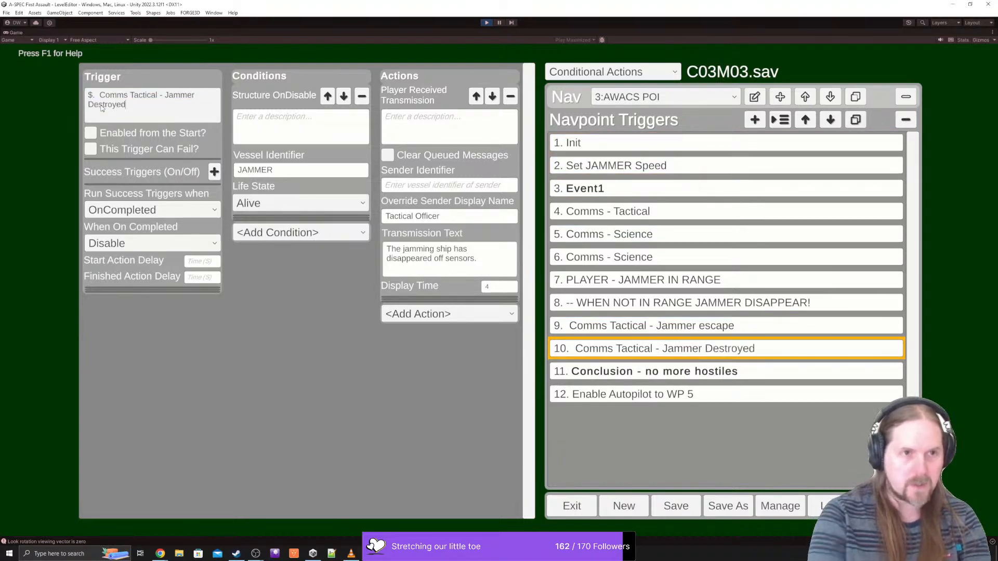
click(730, 327)
click(731, 327)
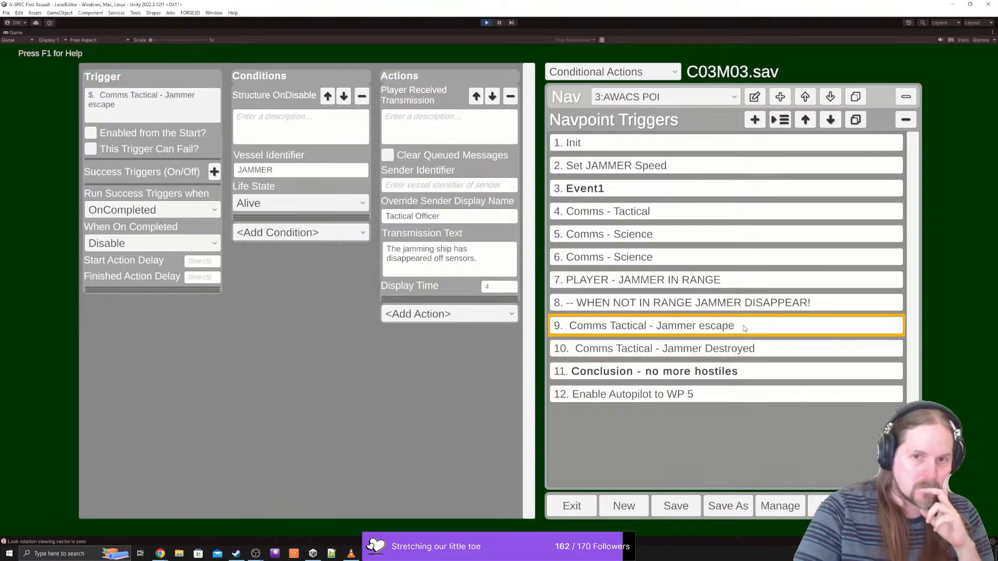
- In the "Jammer Destroyed" trigger, set the JAMMER condition's life state to Dying and add a second Structure OnDisable condition joined with AND
click(717, 347)
click(275, 203)
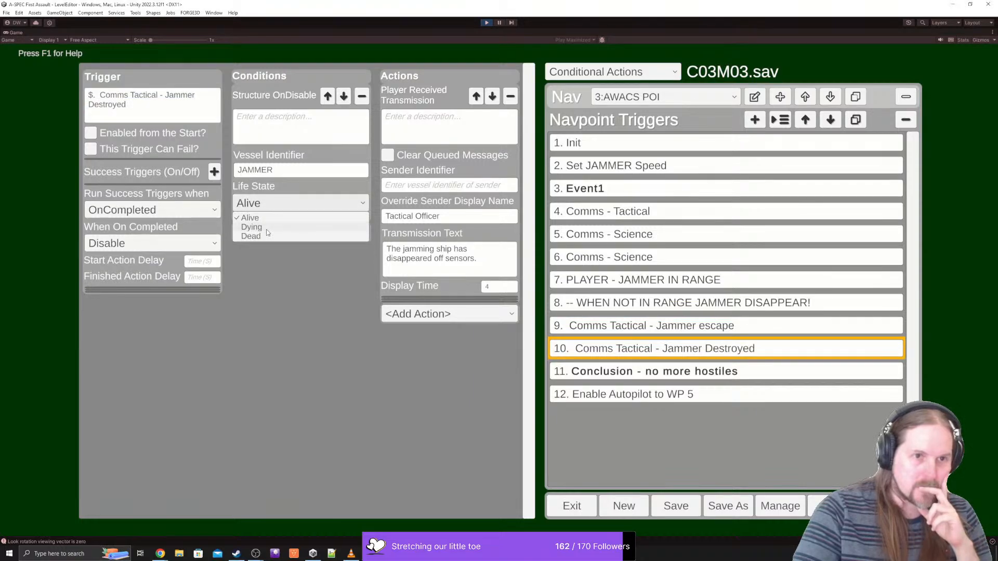
click(266, 229)
click(284, 232)
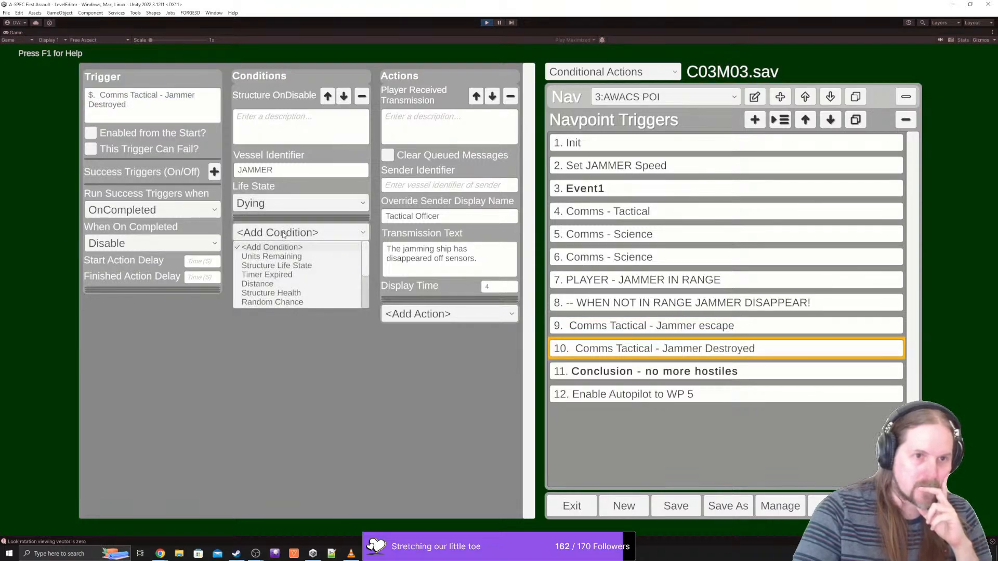
scroll(301, 280, down, 2)
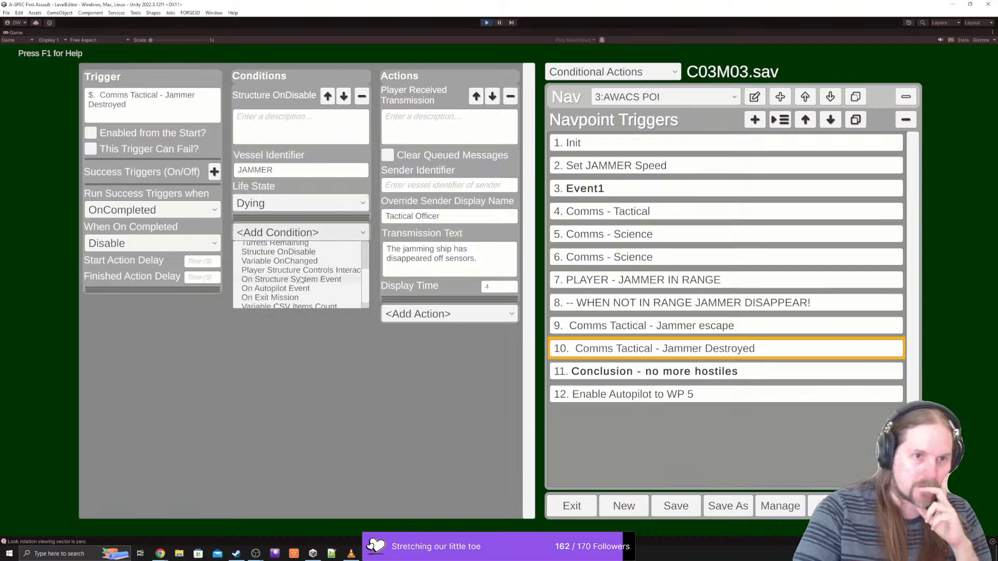
click(285, 298)
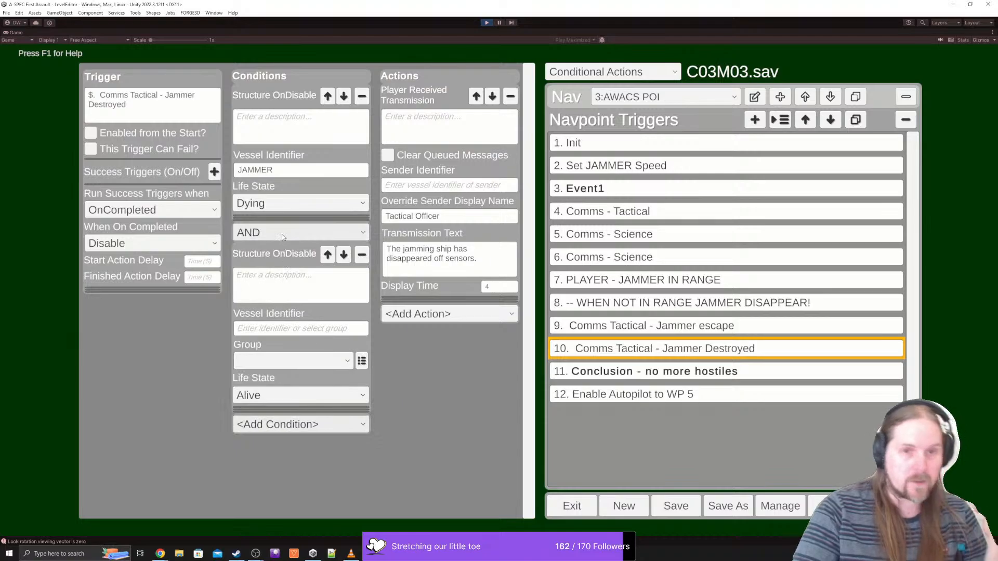
click(686, 333)
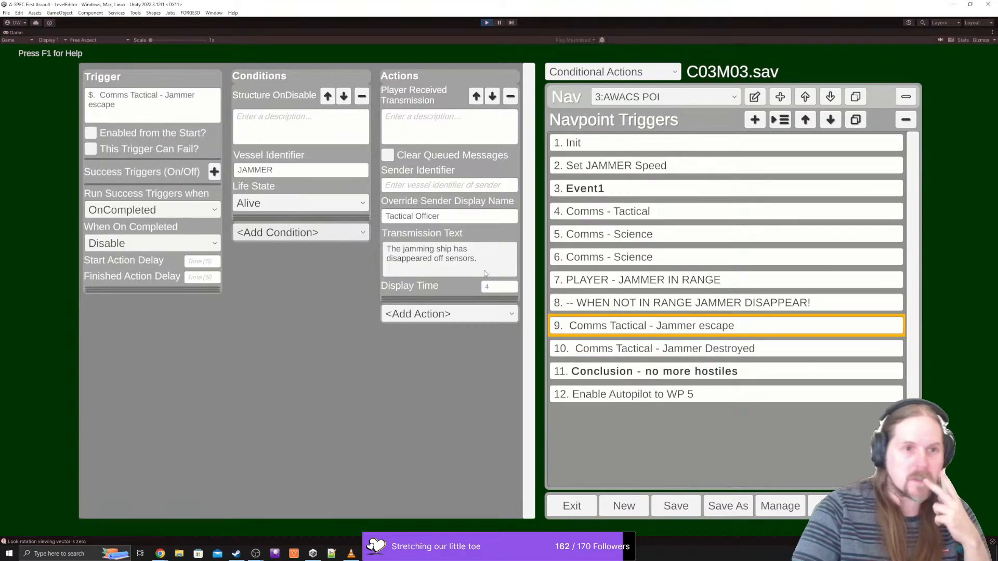
click(659, 353)
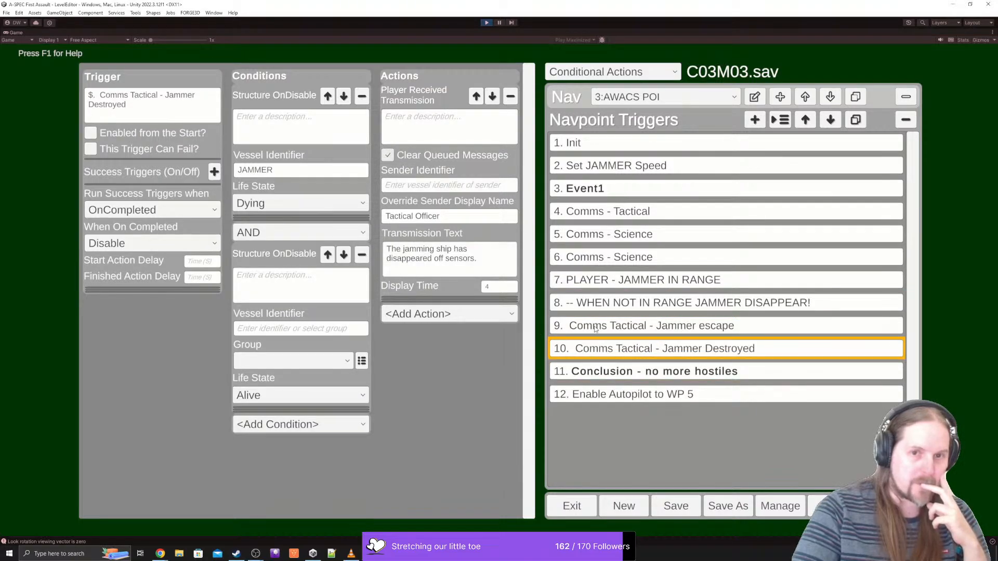
- In "Jammer Destroyed", set the second Structure OnDisable condition to vessel JAMMER with life state Dead, and save the mission
click(639, 327)
click(668, 350)
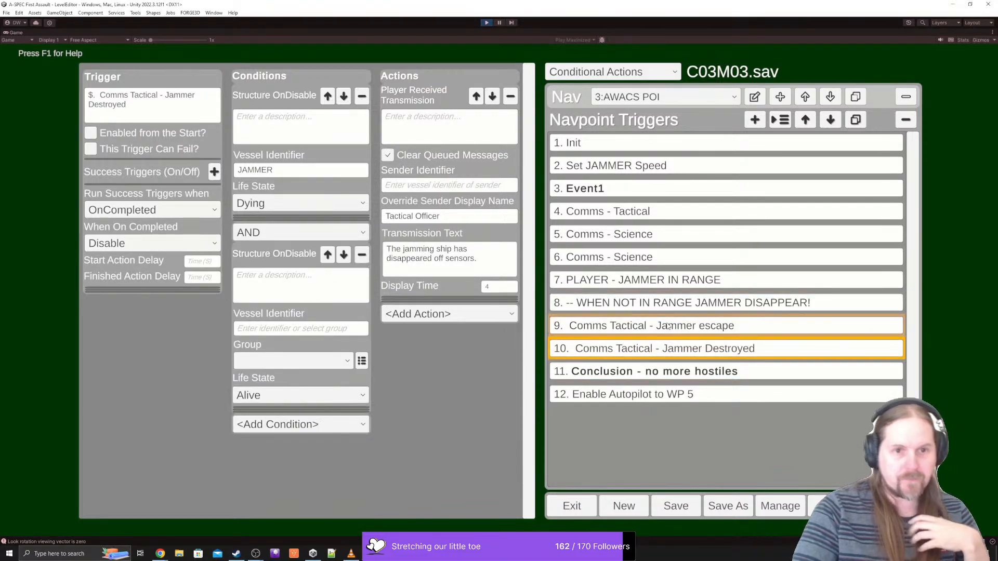
click(668, 326)
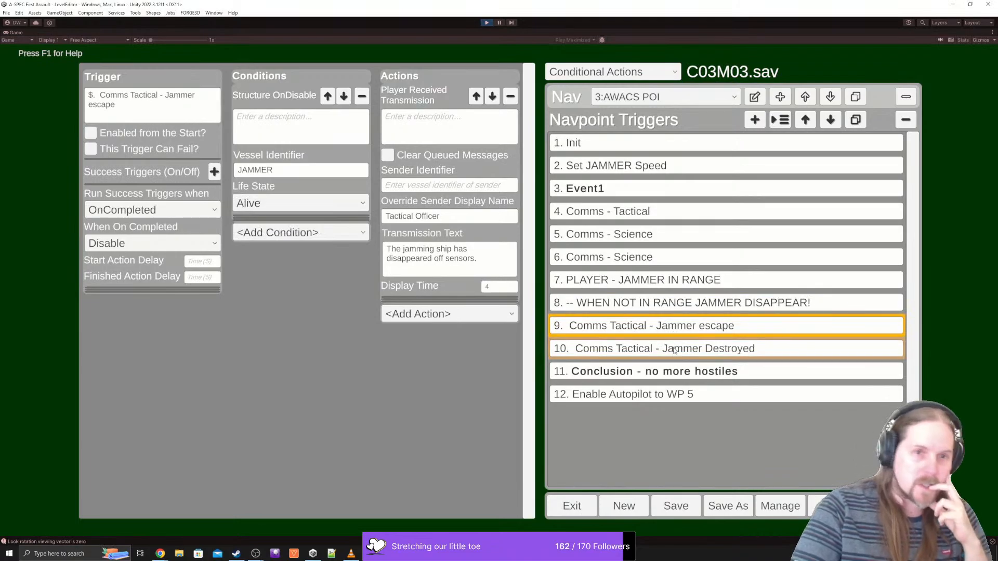
click(674, 350)
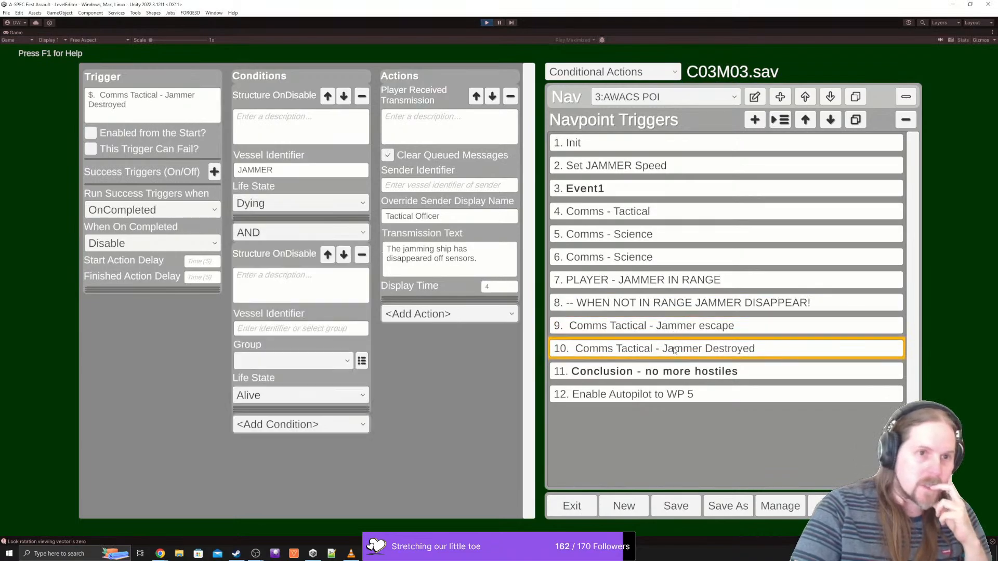
click(256, 398)
click(259, 429)
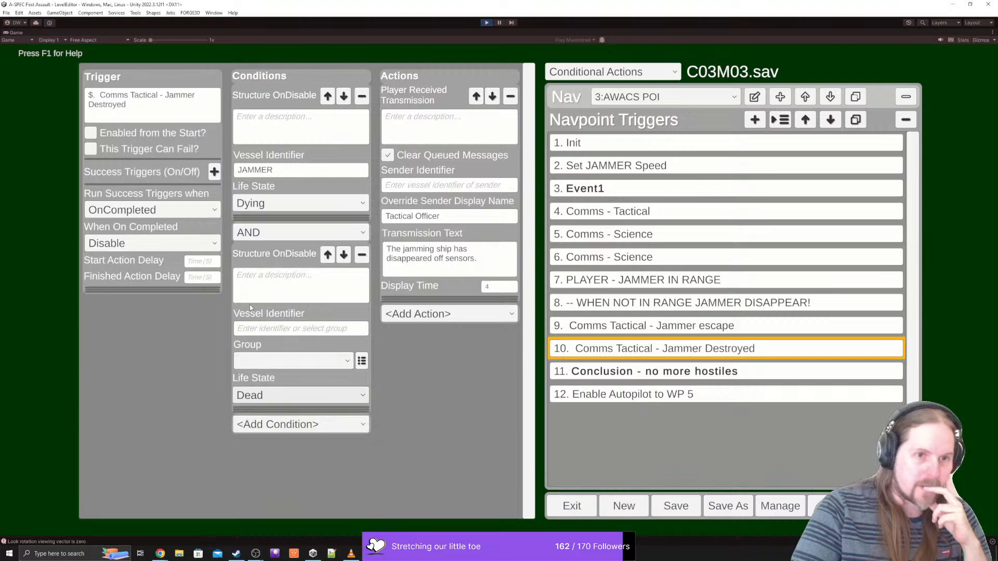
click(255, 330)
text(JAMM)
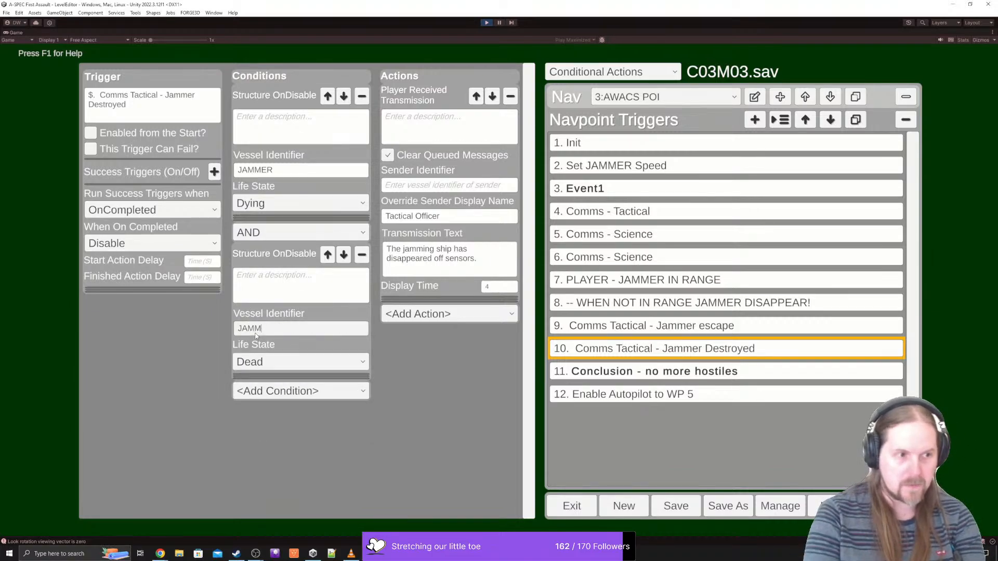
text(ER)
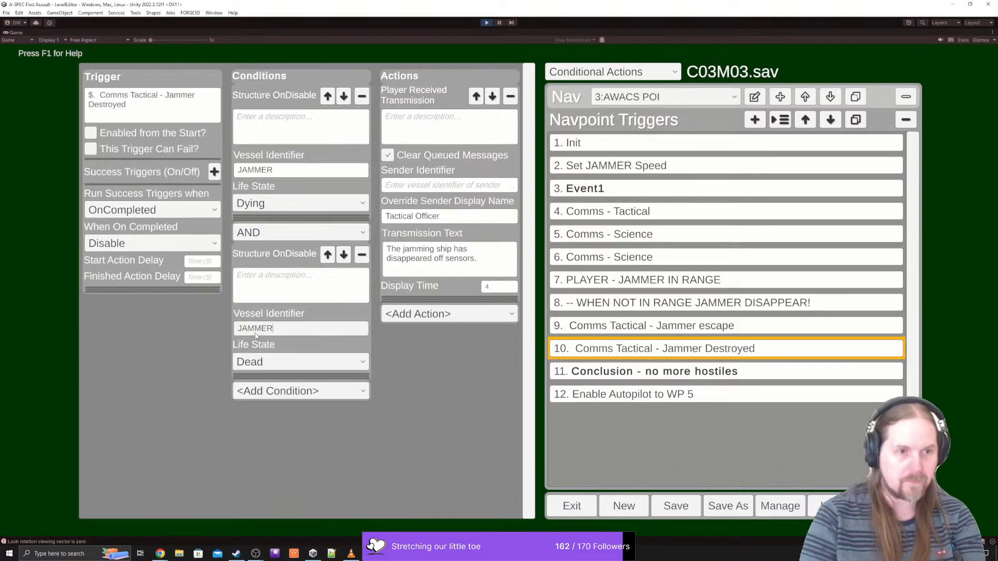
click(684, 509)
- Turn off Clear Queued Messages for the transmission in the "Comms Tactical - Jammer Destroyed" trigger
click(633, 332)
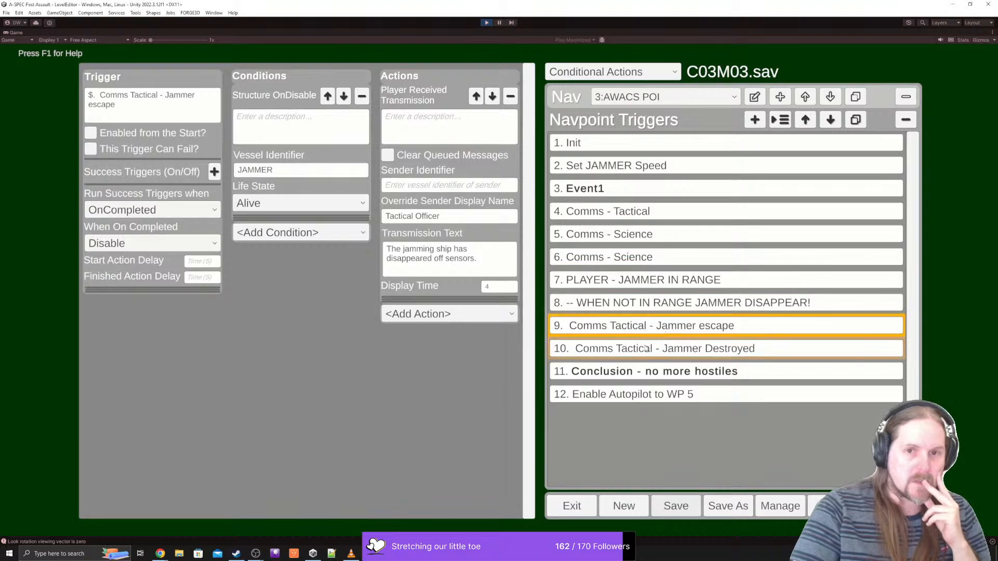
click(676, 349)
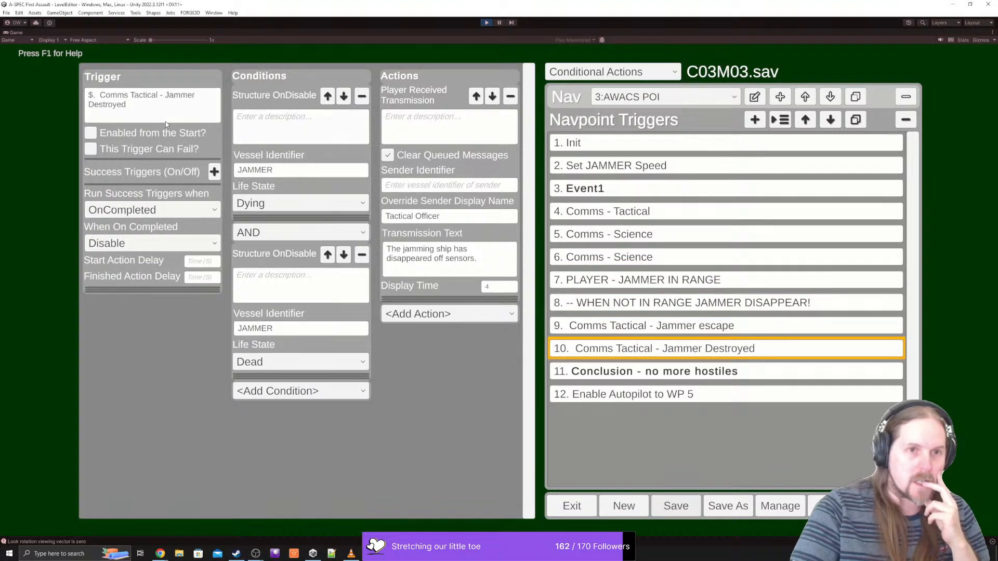
click(387, 156)
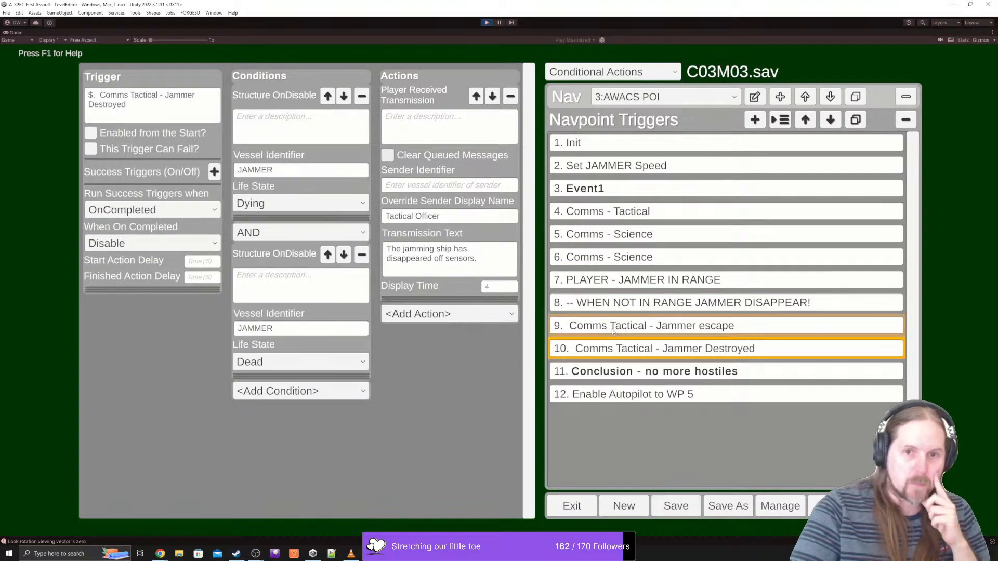
- Add a success trigger to "Comms Tactical - Jammer escape" that switches "Comms Tactical - Jammer Destroyed" off
click(614, 327)
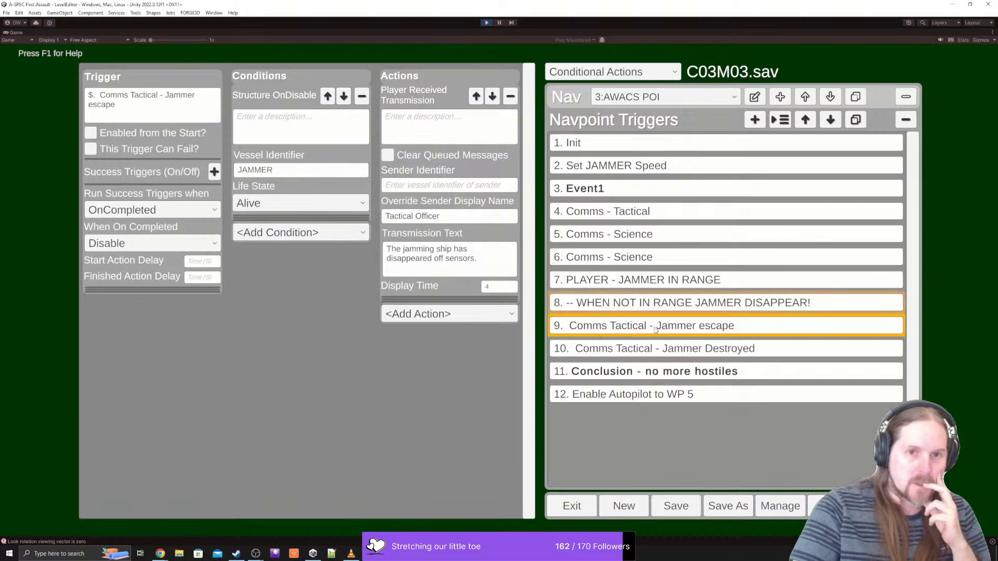
click(214, 172)
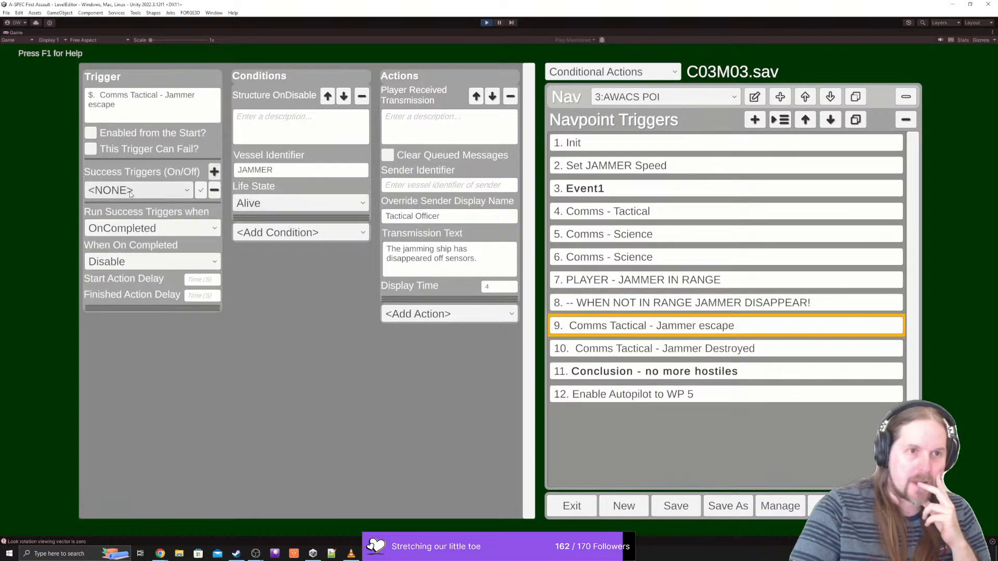
click(134, 191)
scroll(146, 239, down, 3)
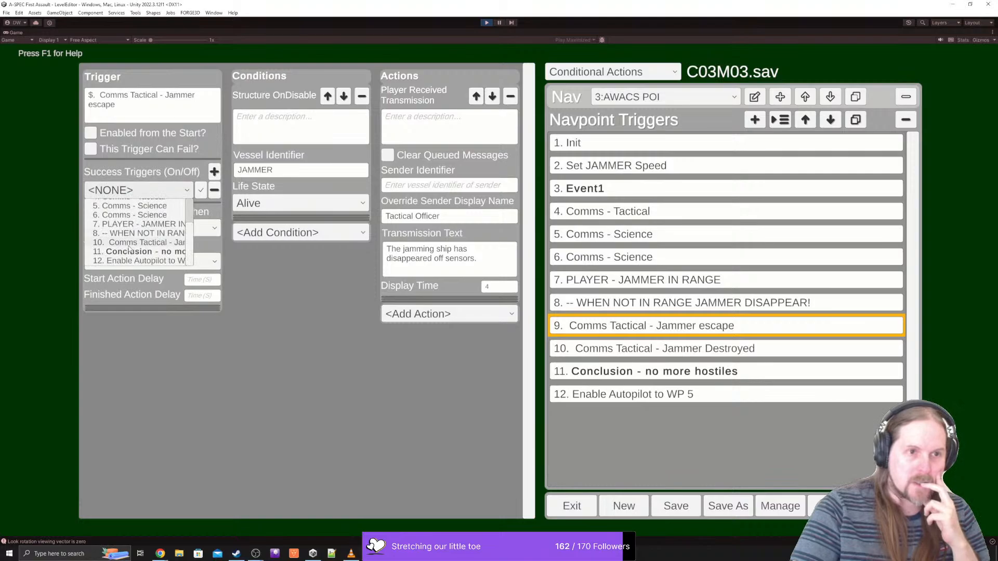
click(134, 242)
click(202, 191)
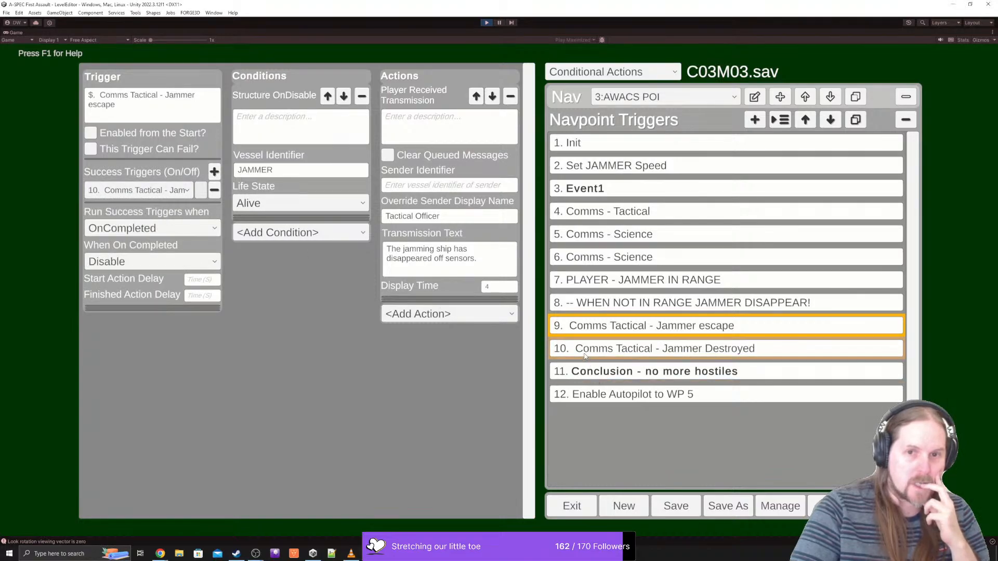
- Add a success trigger to "Comms Tactical - Jammer Destroyed" that switches "Comms Tactical - Jammer escape" off
click(214, 170)
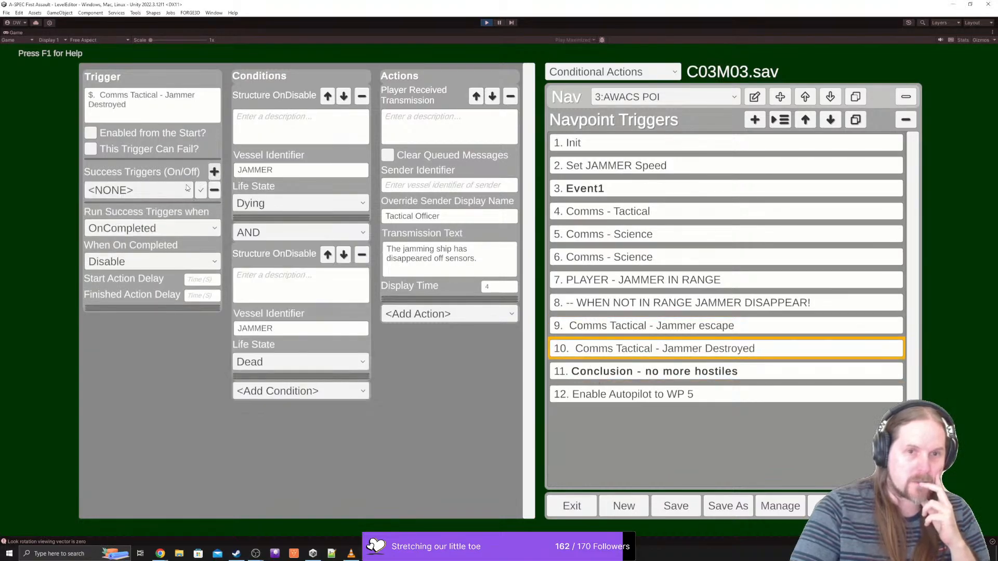
click(171, 191)
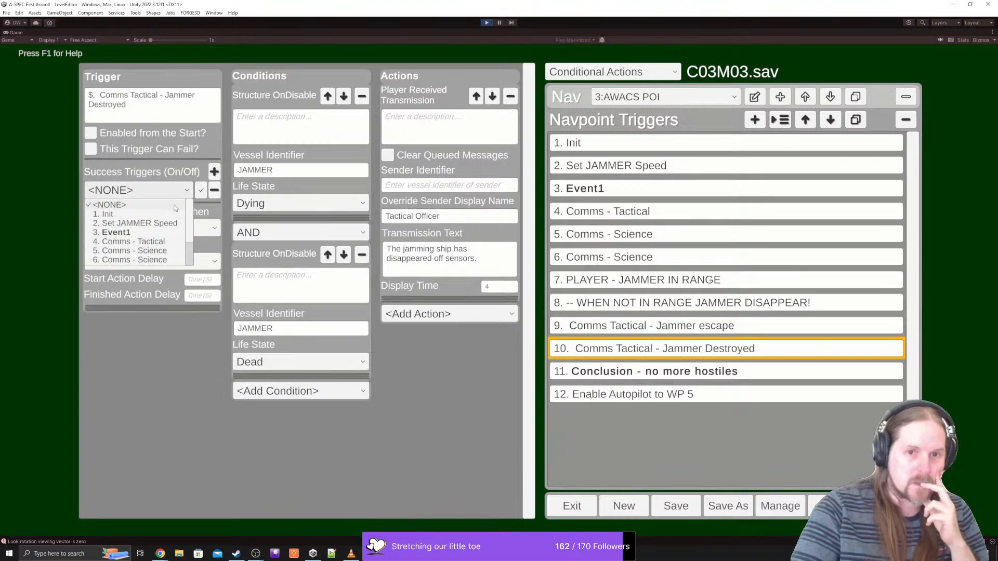
scroll(148, 228, down, 3)
click(125, 243)
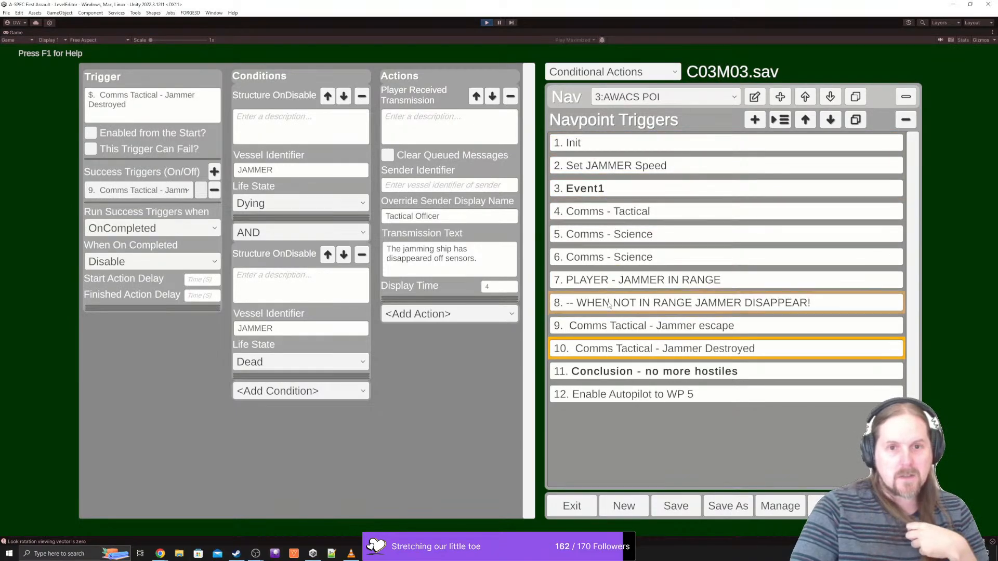
- Move the "Comms Tactical - Jammer escape" trigger up to position 3, directly after "Set JAMMER Speed"
click(616, 326)
click(813, 119)
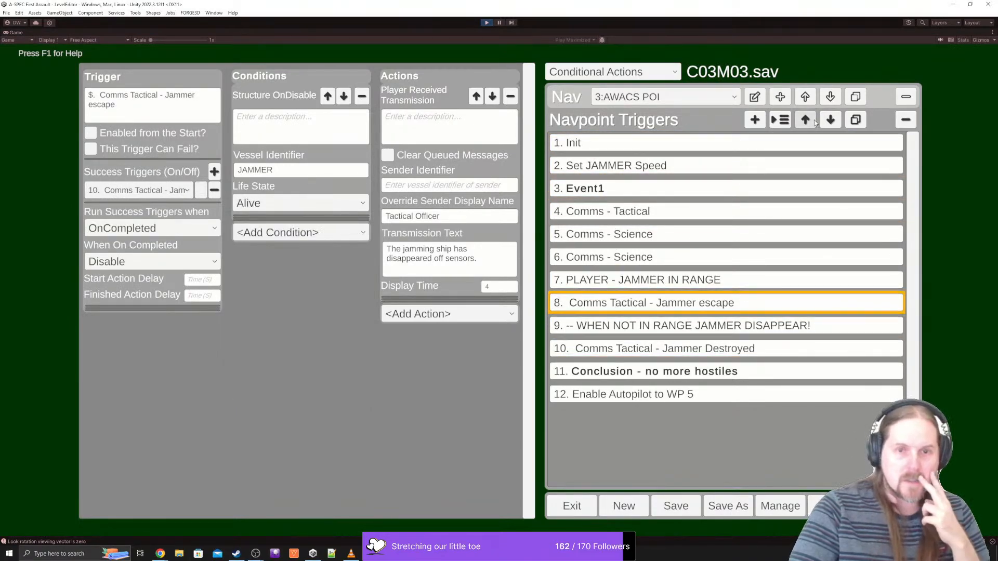
click(814, 119)
click(814, 119)
click(814, 119)
click(814, 119)
click(814, 120)
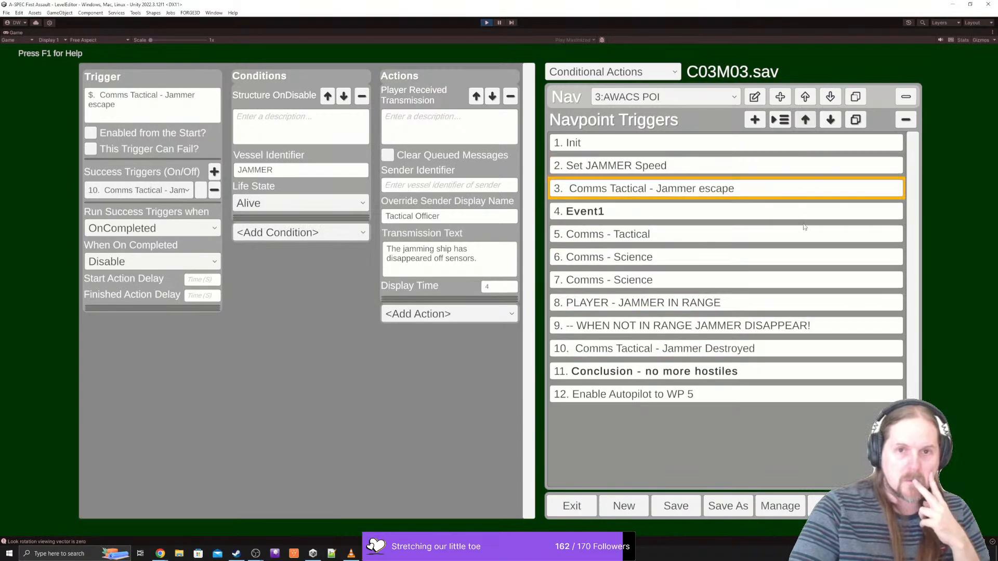
- Move the "Comms Tactical - Jammer Destroyed" trigger up to position 4, directly after "Jammer escape"
click(719, 357)
click(805, 121)
click(805, 121)
click(805, 122)
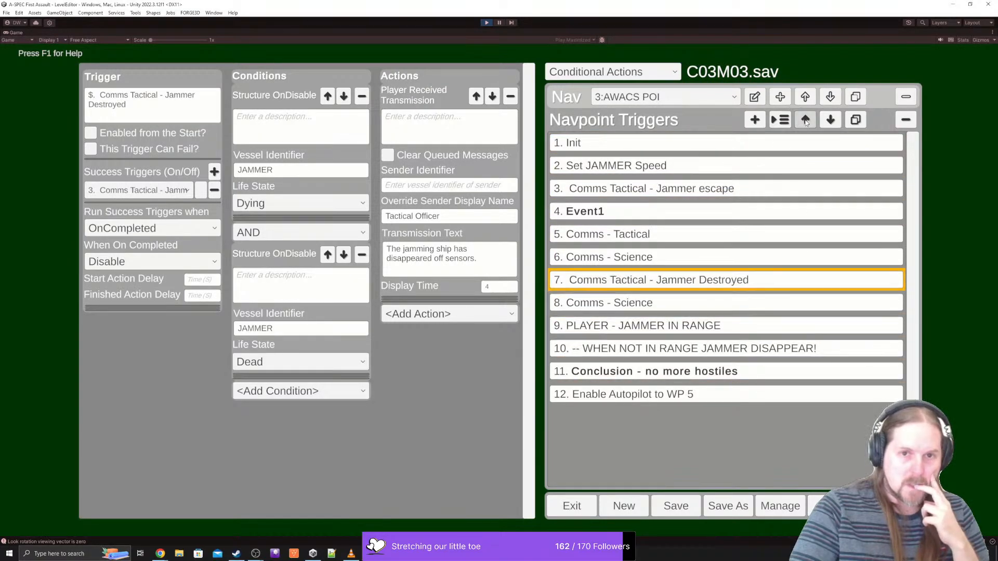
click(805, 121)
click(805, 121)
click(805, 122)
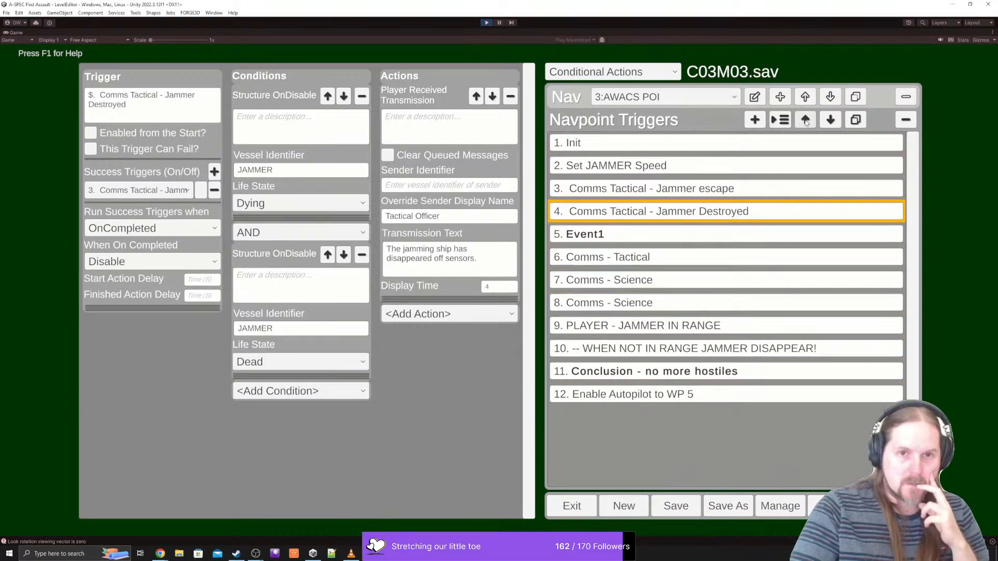
- Remove the unassigned second success trigger entry from the Init trigger
click(608, 145)
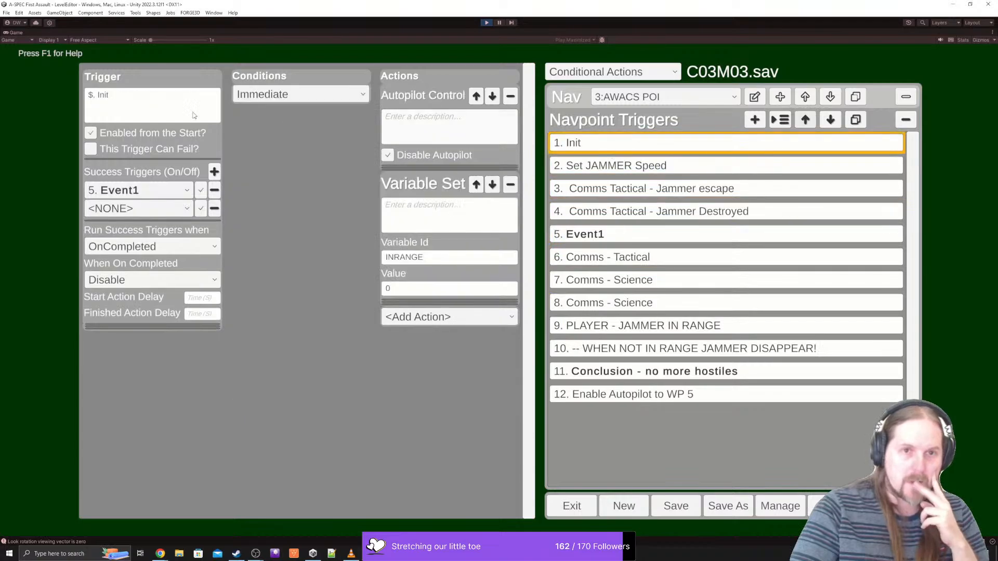
click(163, 213)
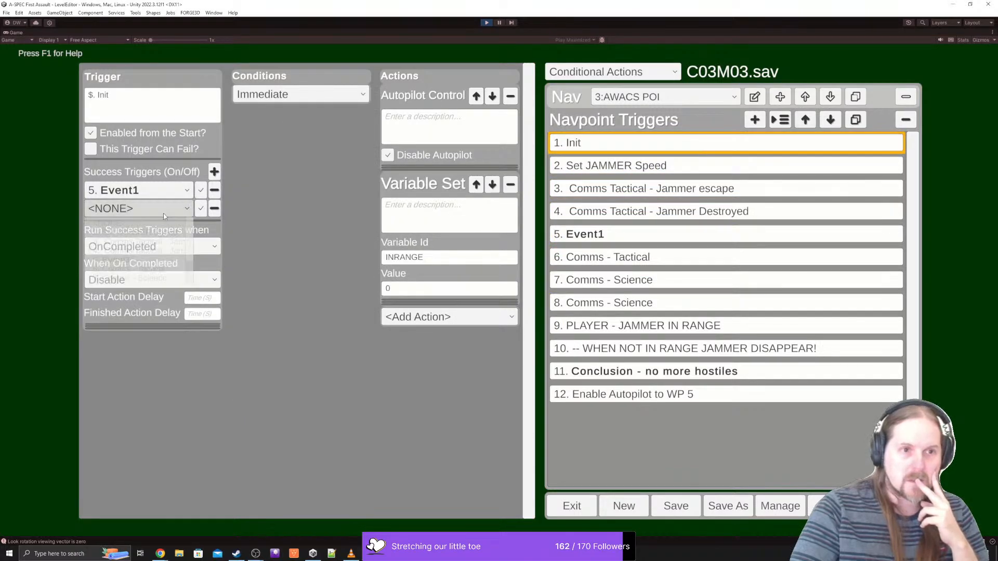
click(137, 232)
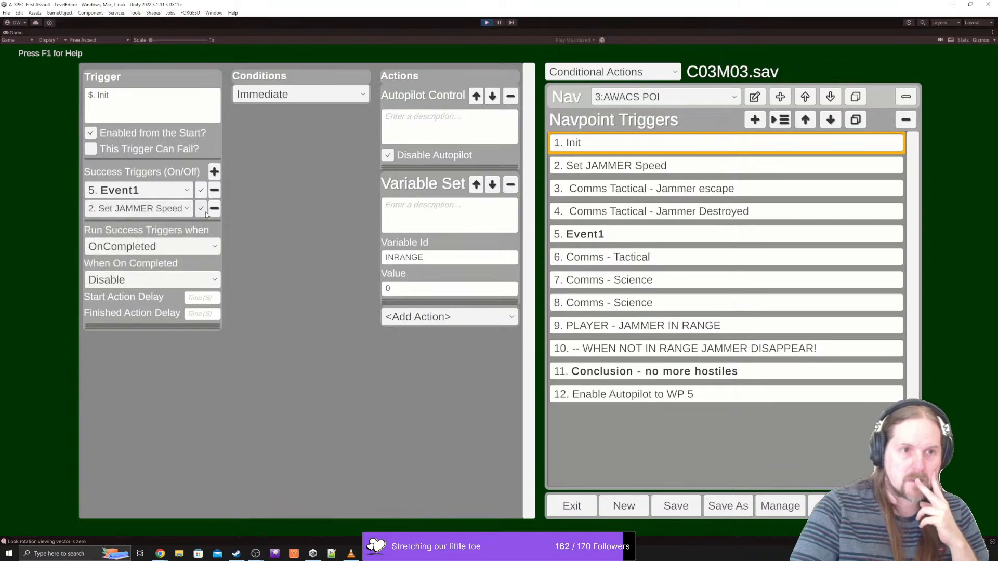
click(213, 210)
- Enable both the "Jammer escape" and "Jammer Destroyed" comms triggers from the start, and save the mission
click(635, 175)
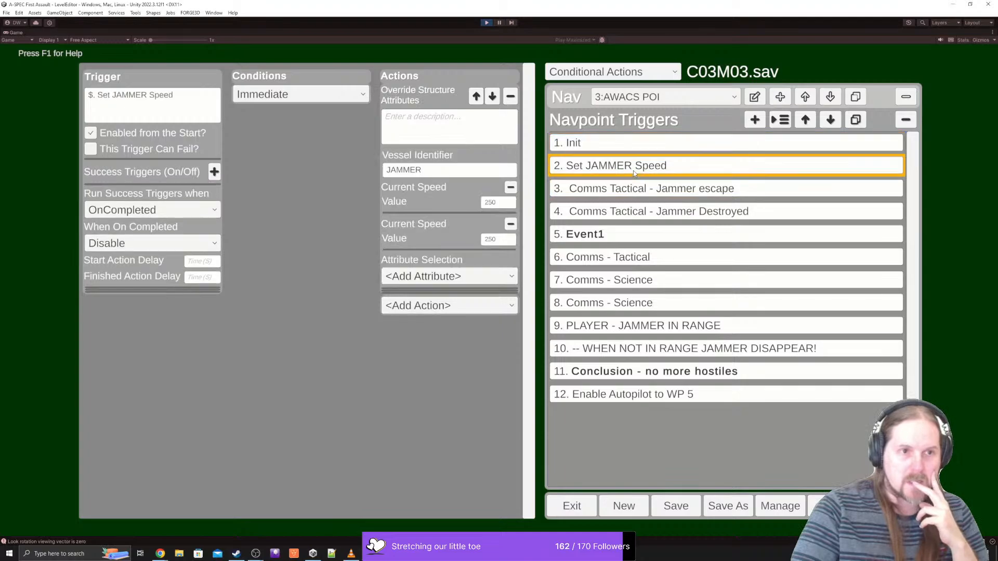
click(630, 188)
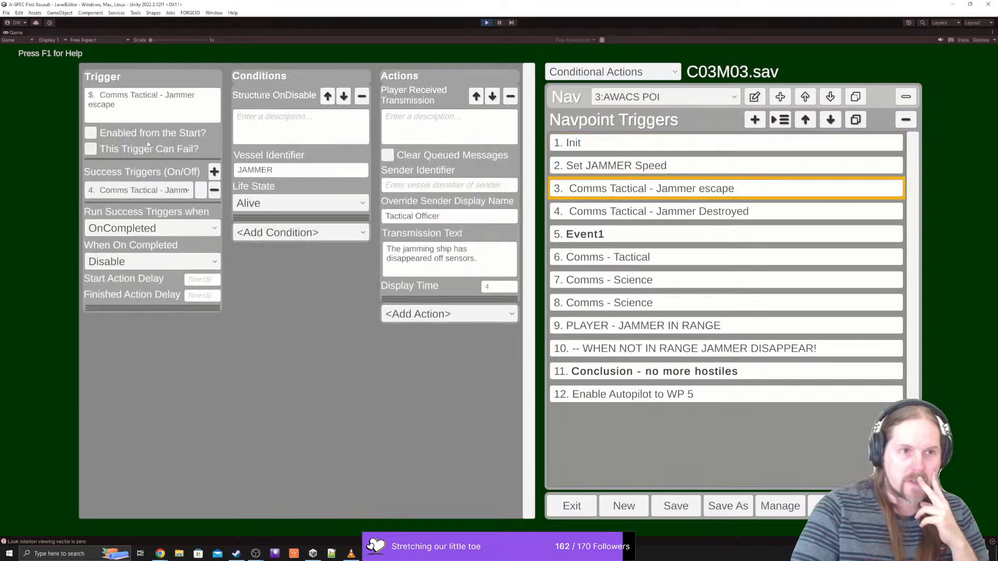
click(91, 133)
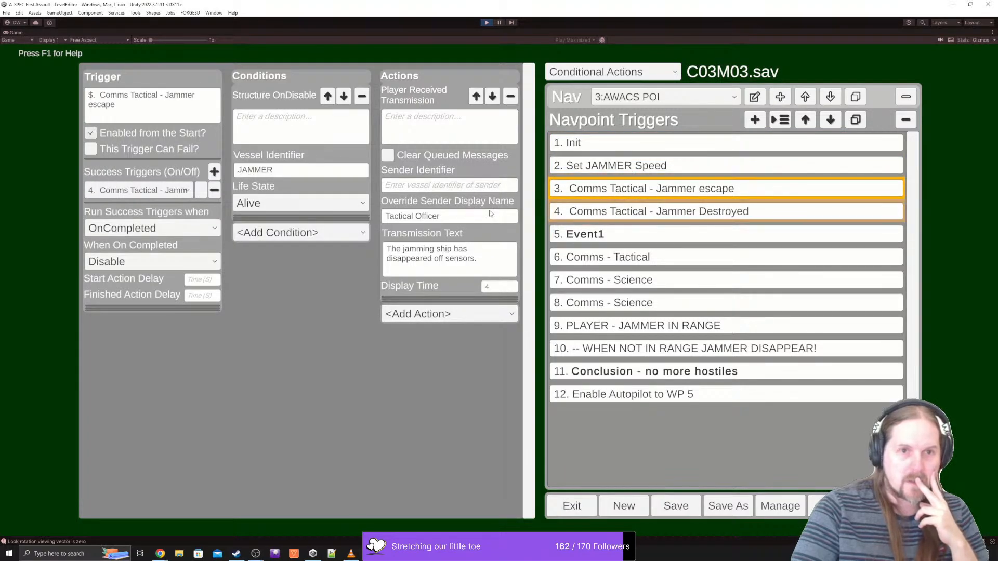
click(588, 212)
click(91, 134)
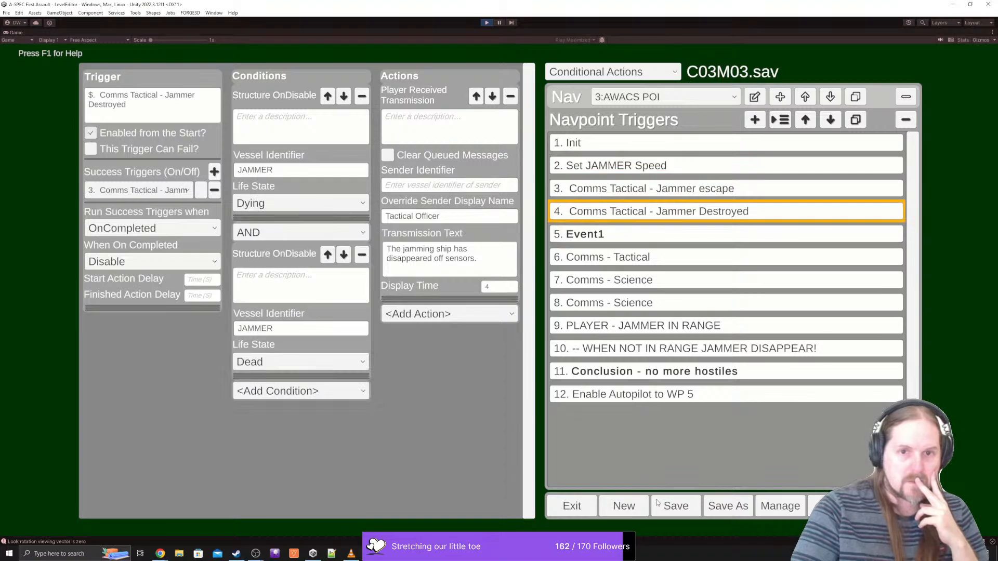
click(676, 507)
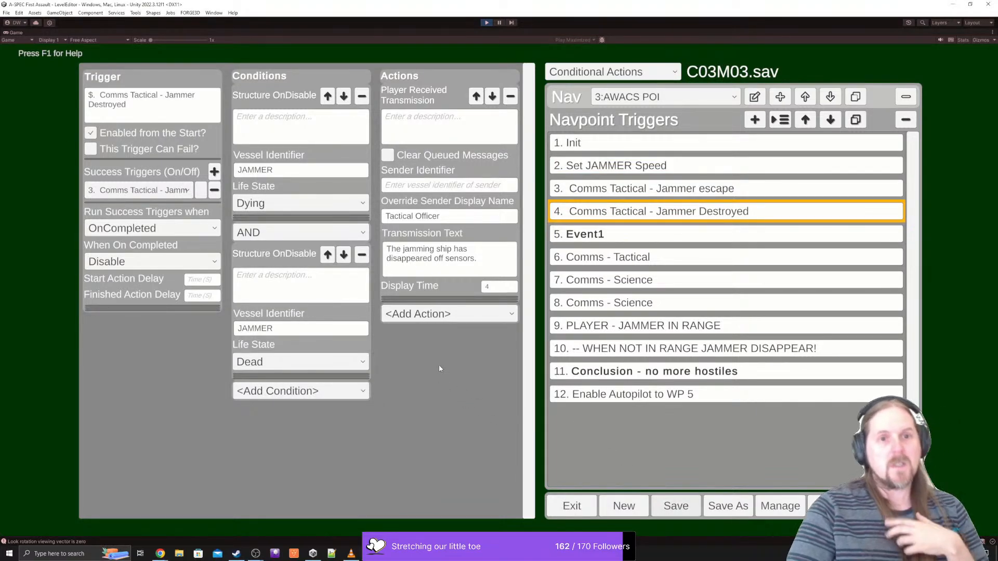
- Change the transmission text of the "Jammer Destroyed" trigger to "The jamming ship has been destroyed"
click(483, 264)
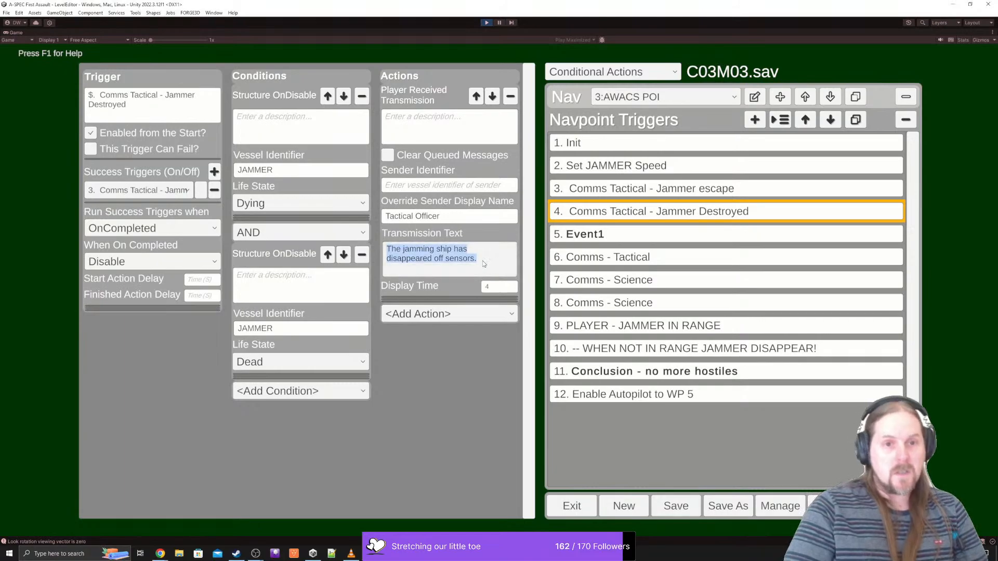
click(483, 264)
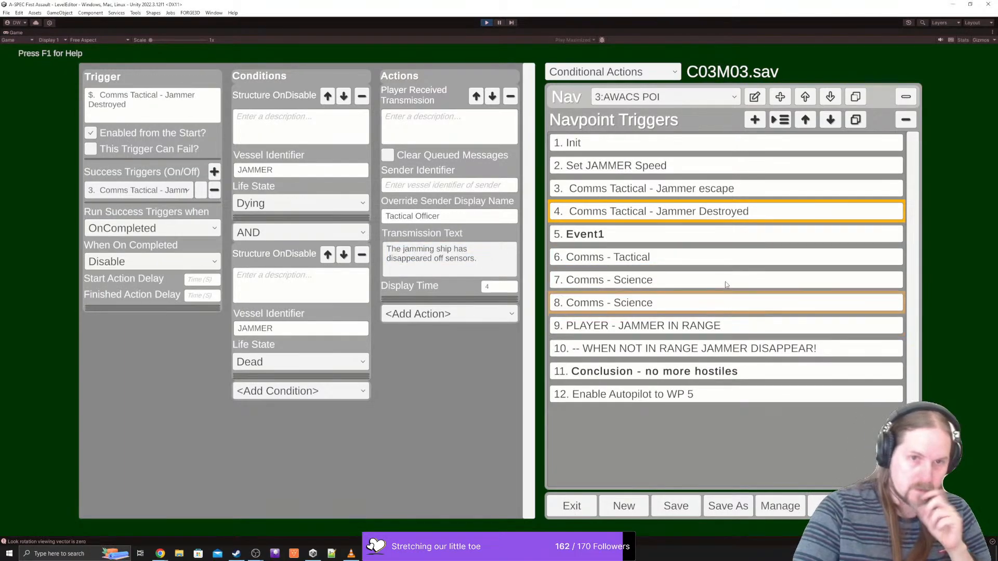
click(673, 190)
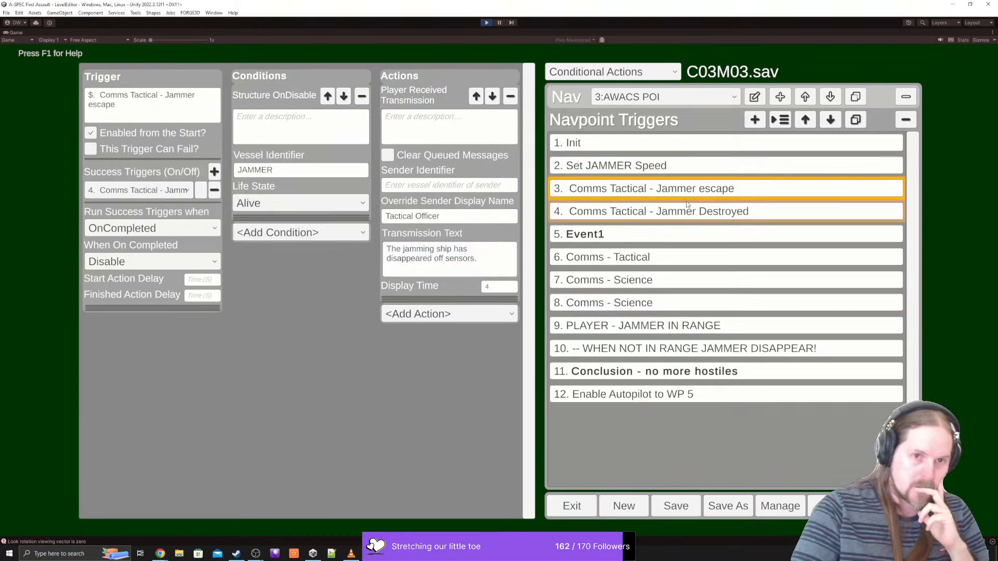
click(687, 212)
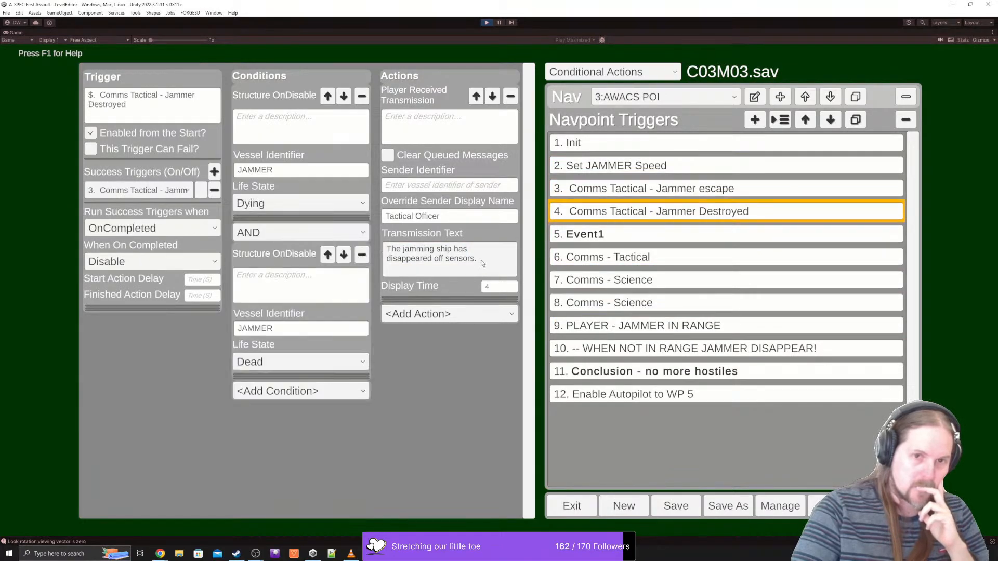
double_click(415, 265)
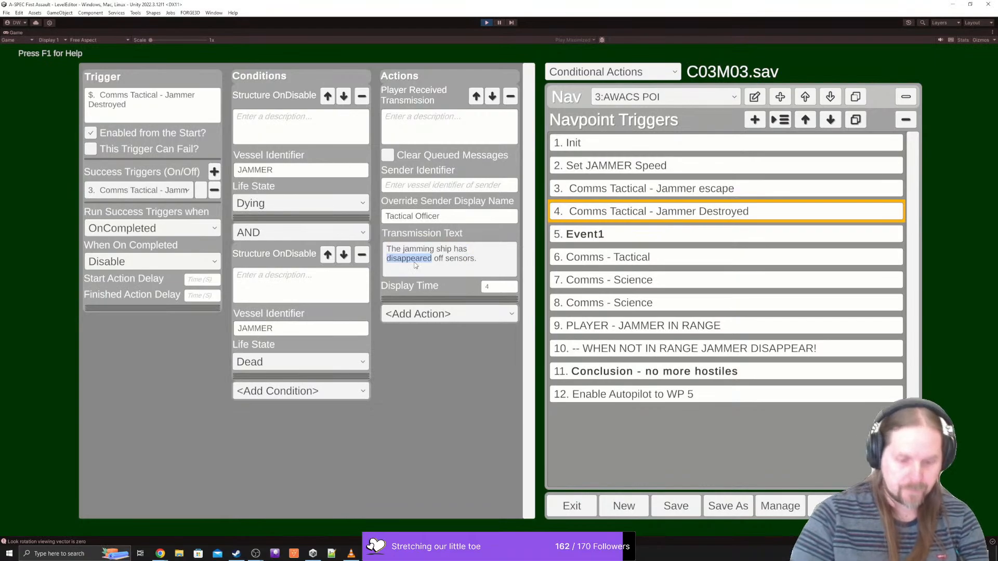
text(been destro)
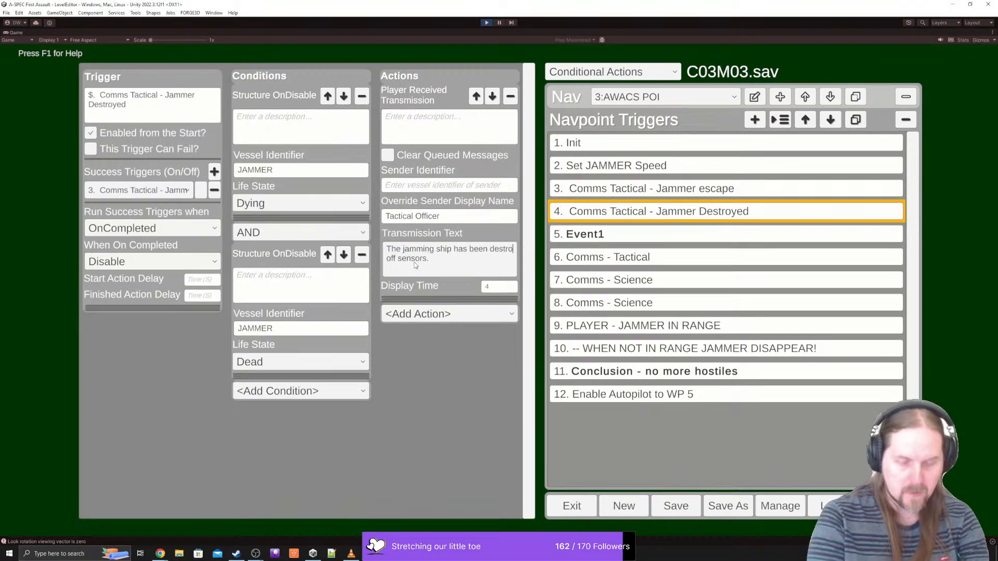
text(yed)
key(shift+End)
key(Delete)
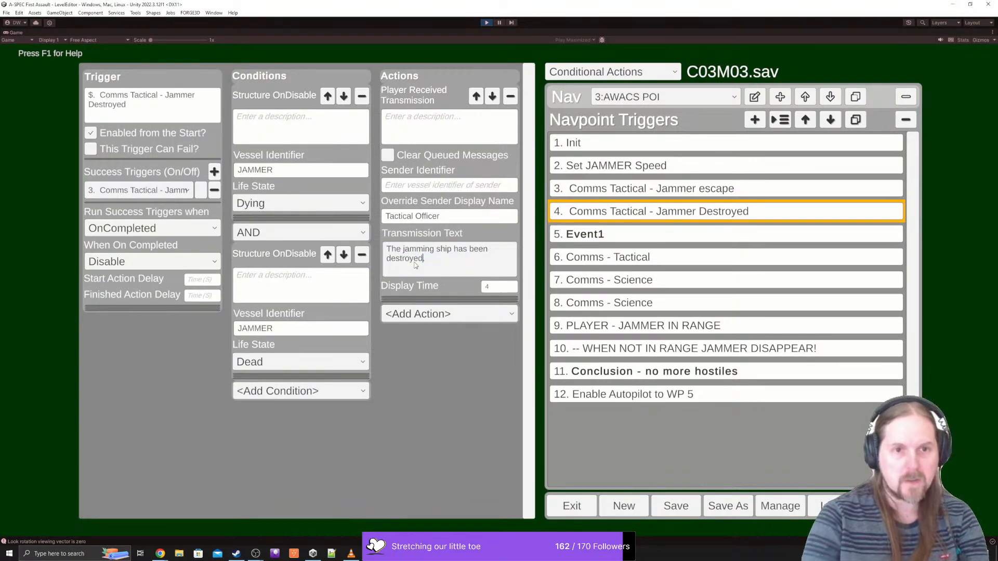
- End the "Jammer Destroyed" transmission sentence with a full stop, save, and append "The jamming has been neutralised." to the text
text(.)
click(685, 509)
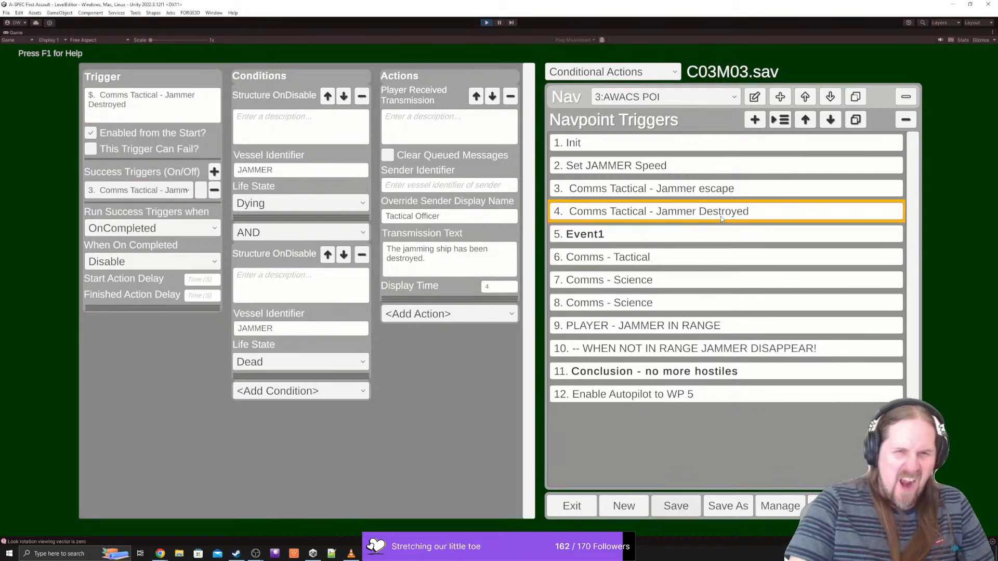
click(438, 264)
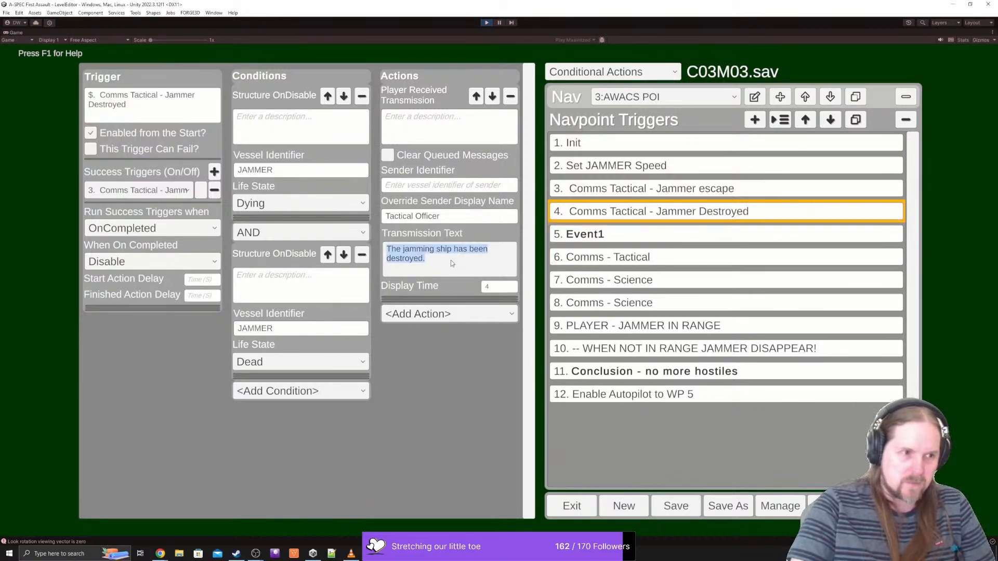
click(420, 266)
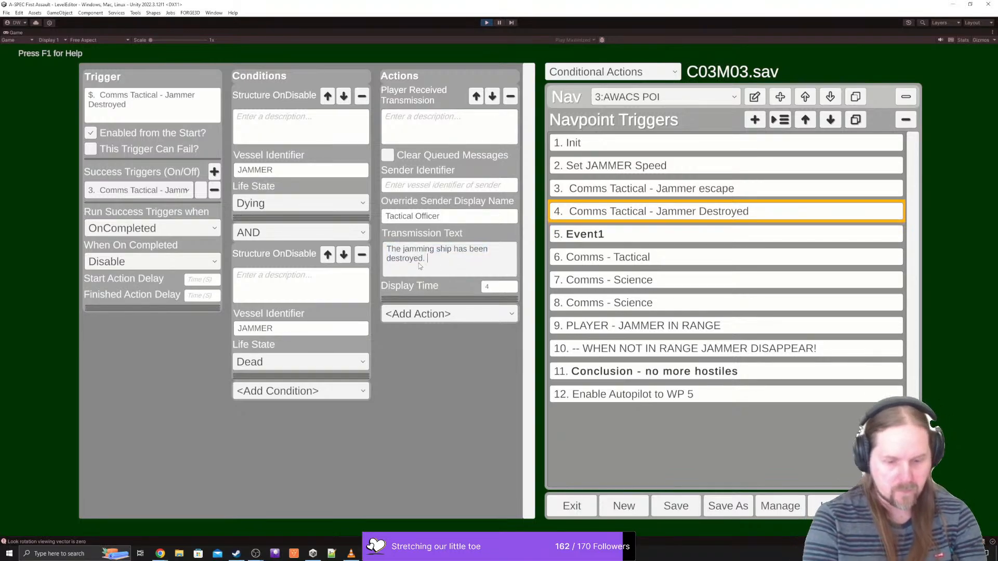
text(The jamming h)
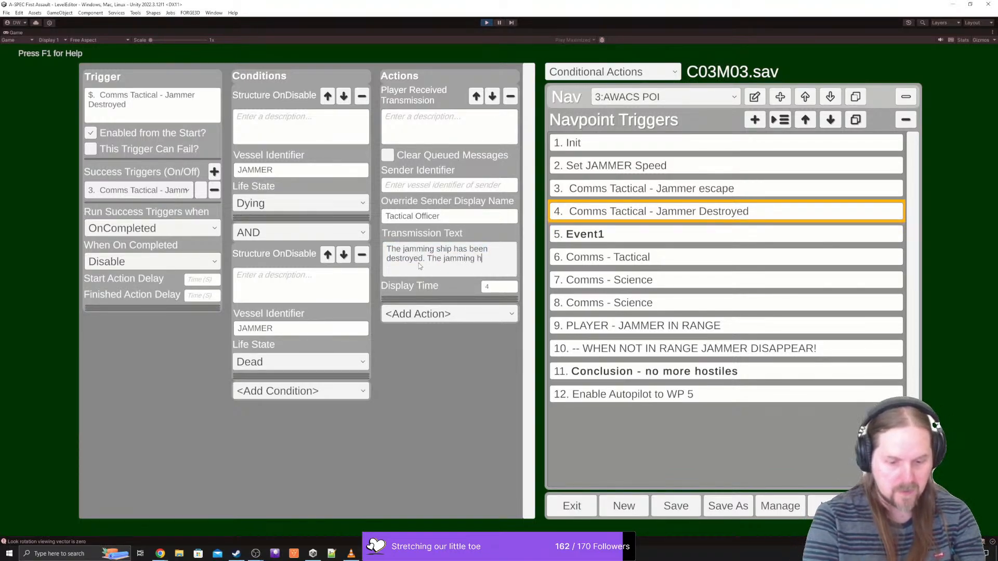
text(as been neut)
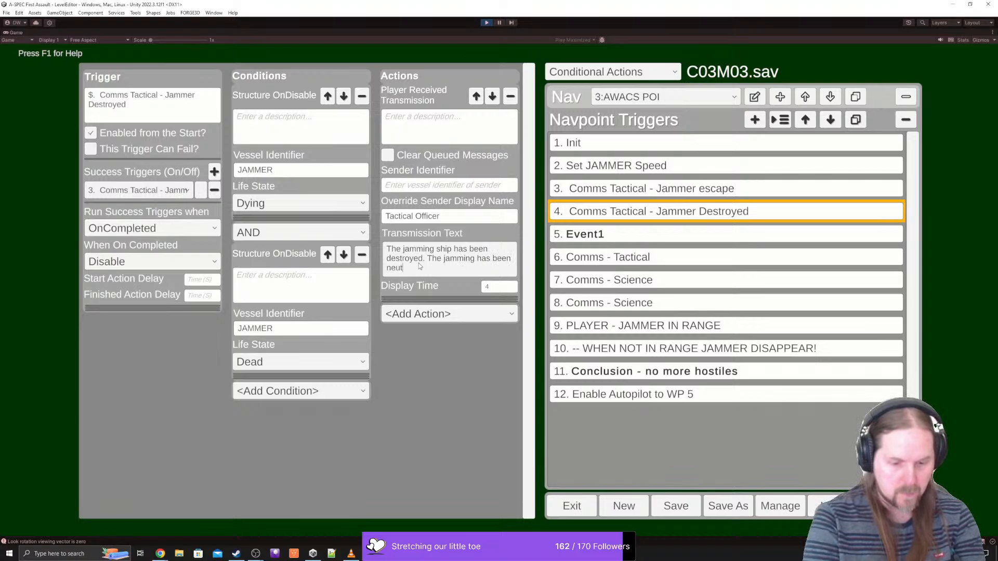
text(ralised.)
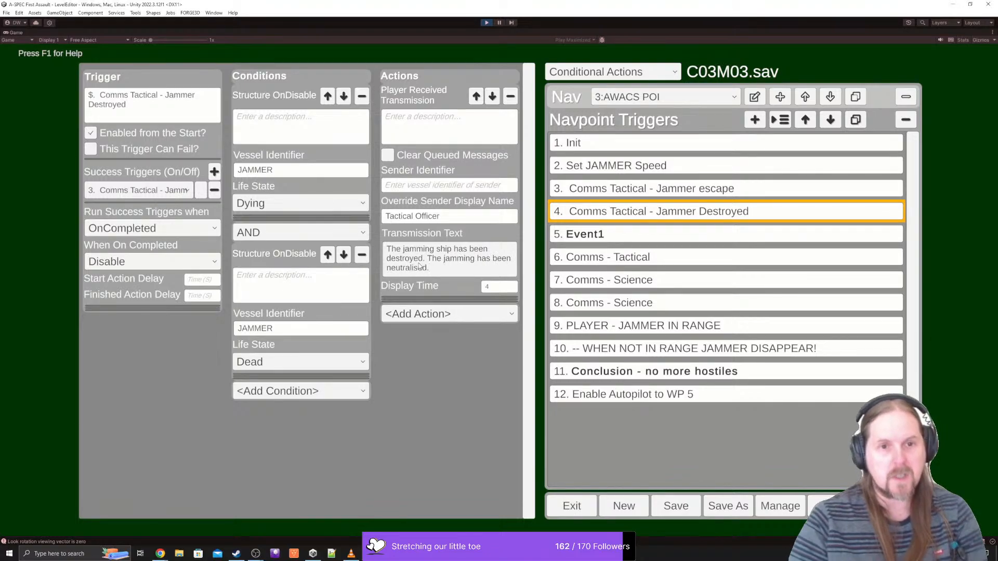
- Set the display time of the "Jammer escape" transmission to 3, return to the "Jammer Destroyed" trigger and save the mission
click(496, 288)
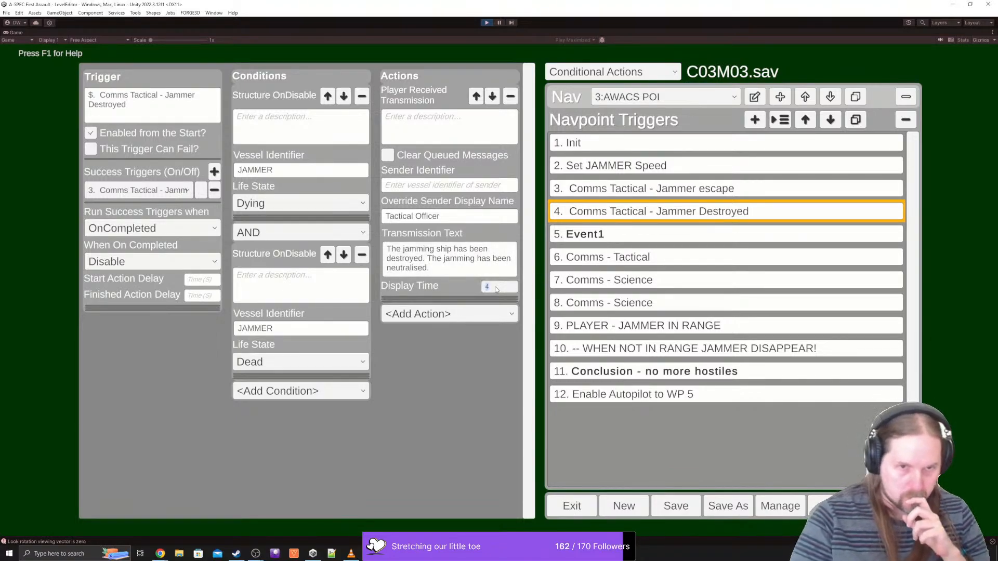
click(641, 191)
click(498, 291)
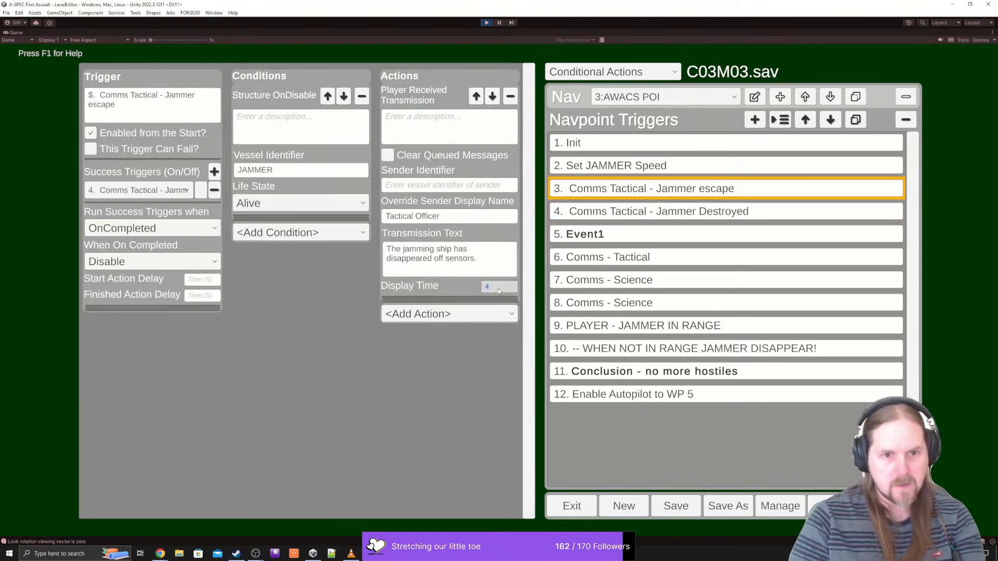
text(3)
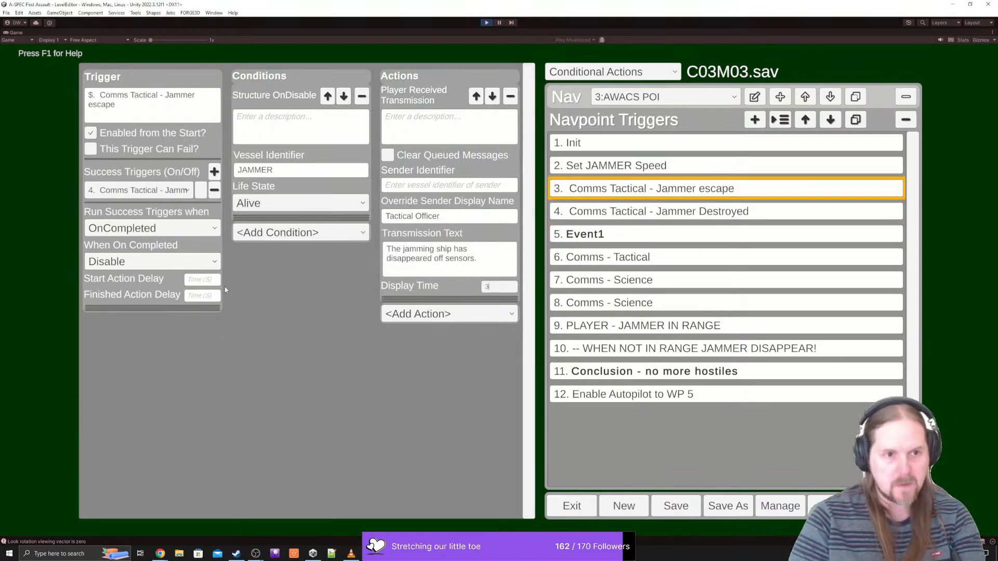
click(646, 214)
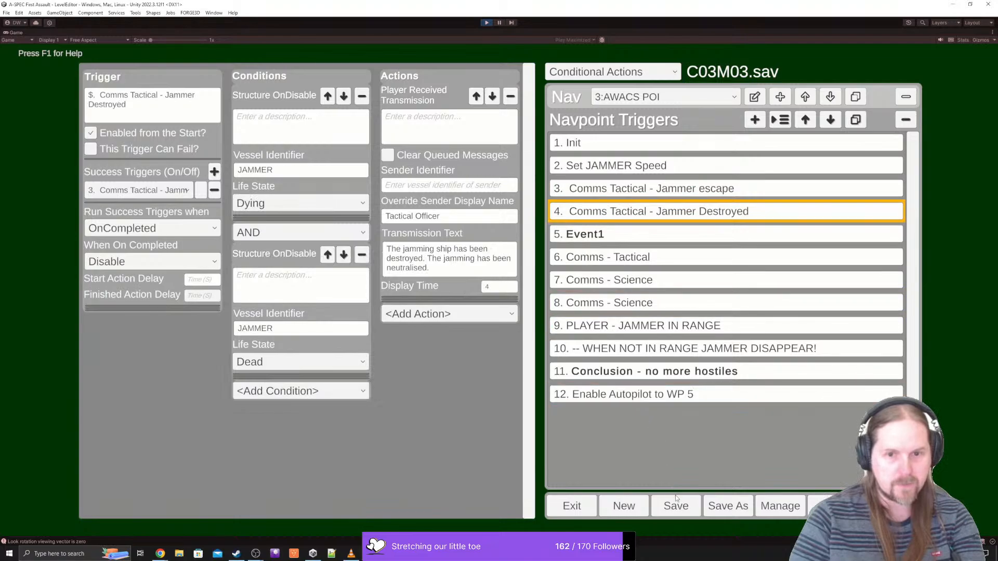
click(676, 501)
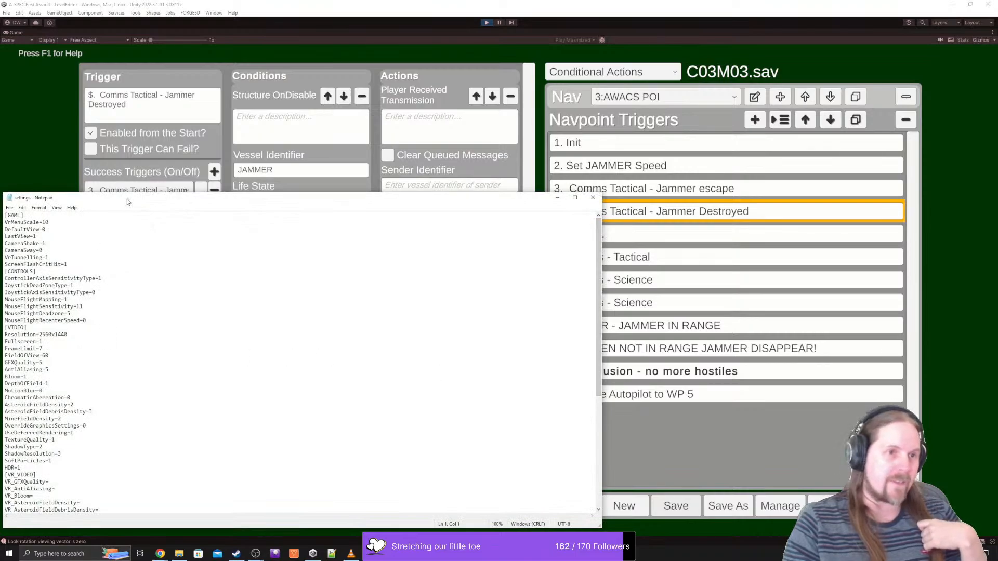
- Examine the resolution entry in the video section of the settings file in Notepad, and close the file
drag(127, 198, 210, 146)
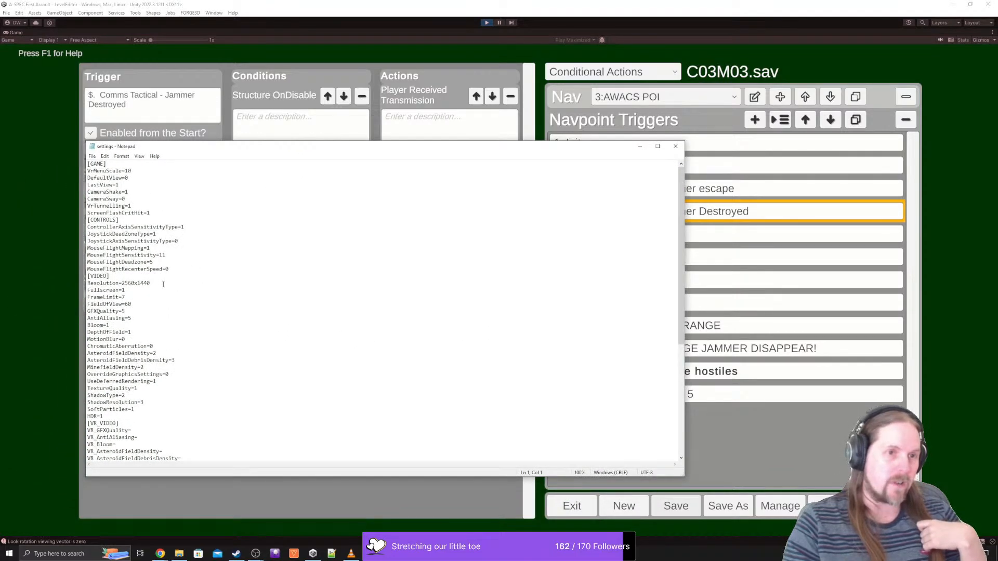
drag(163, 284, 73, 282)
click(202, 282)
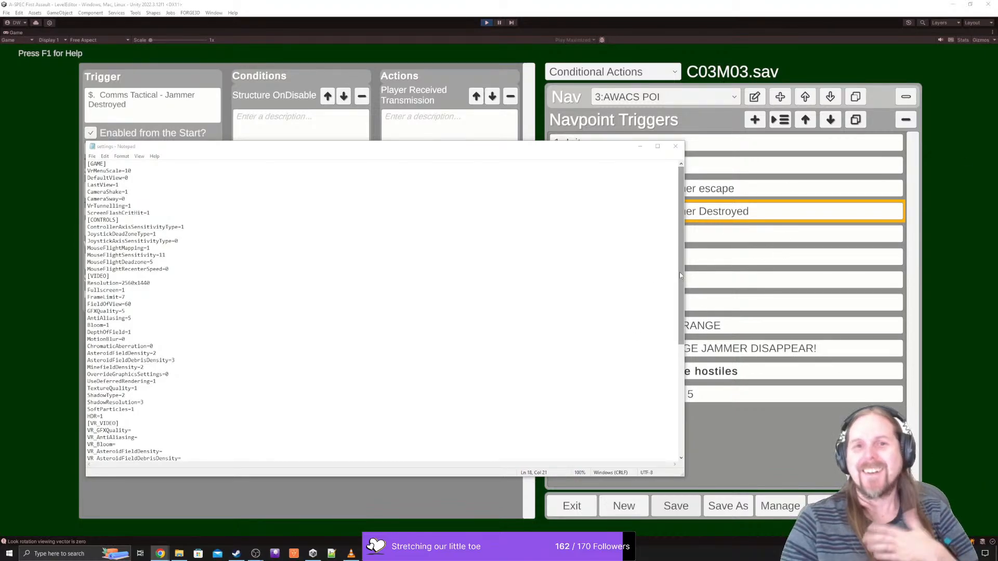
click(675, 146)
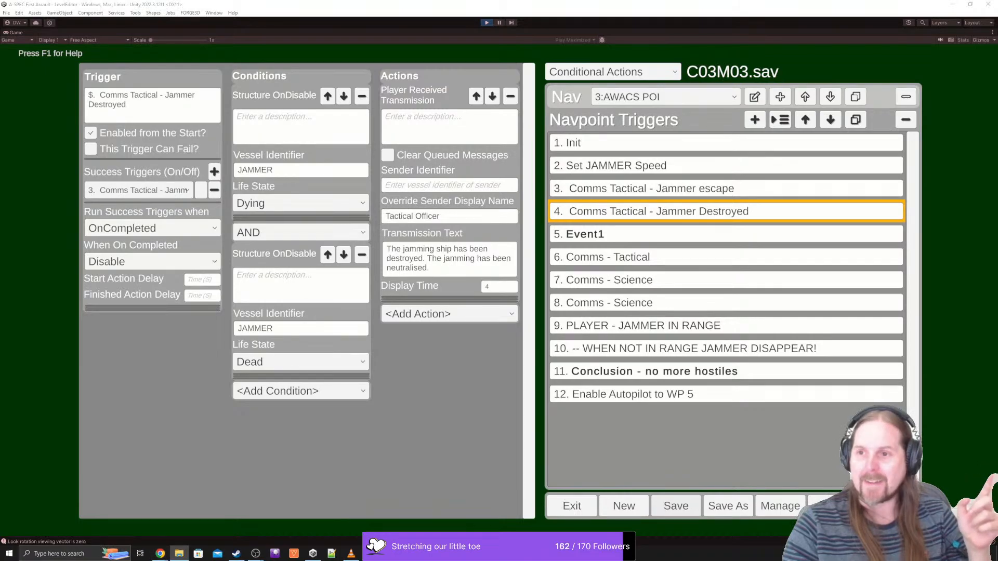
- Open the Player-prev log from the A-SPEC First Assault folder, search it for "null", and close the log and the folder
drag(997, 234, 437, 176)
click(379, 346)
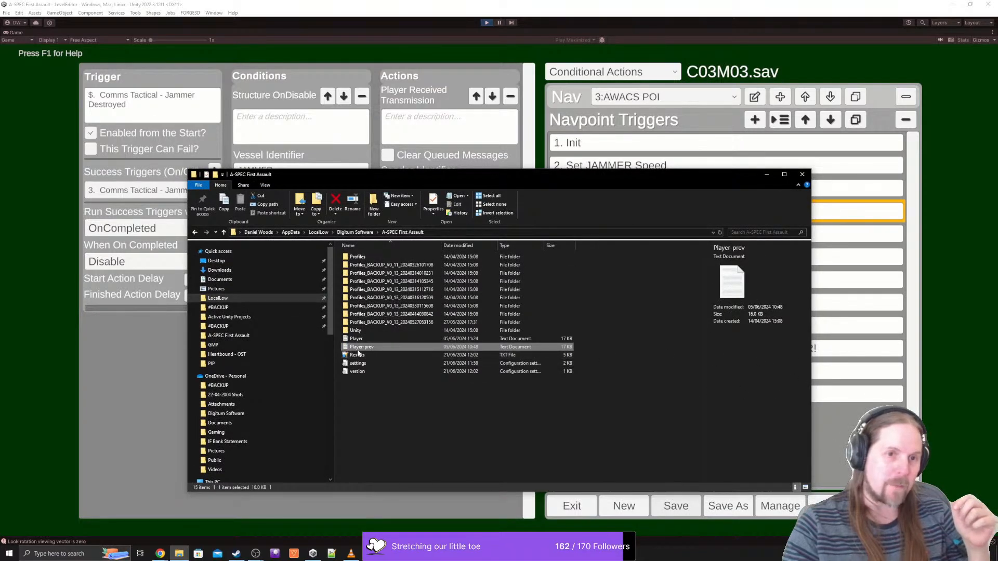
double_click(368, 349)
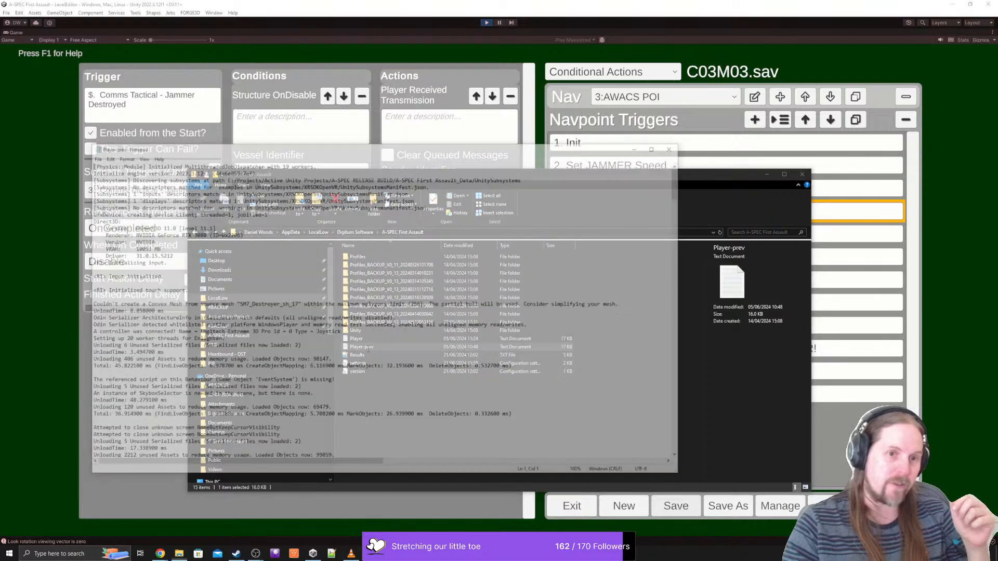
scroll(380, 343, up, 1)
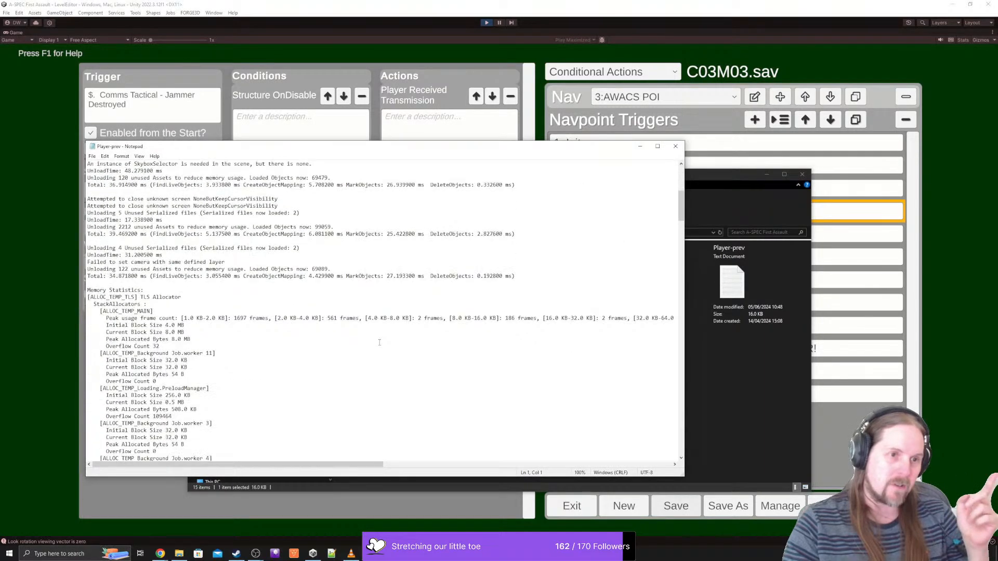
key(ctrl+f)
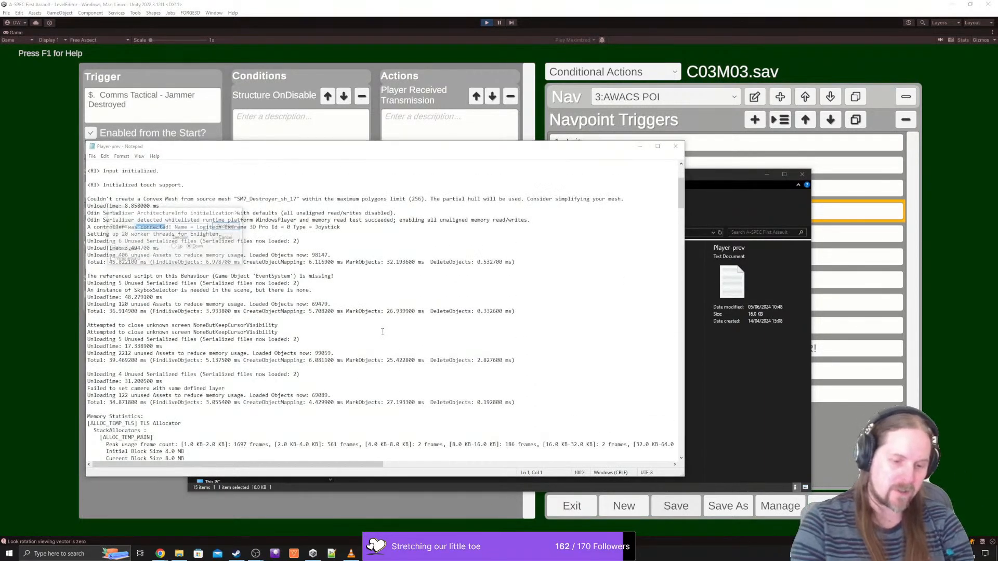
text(null)
key(Return)
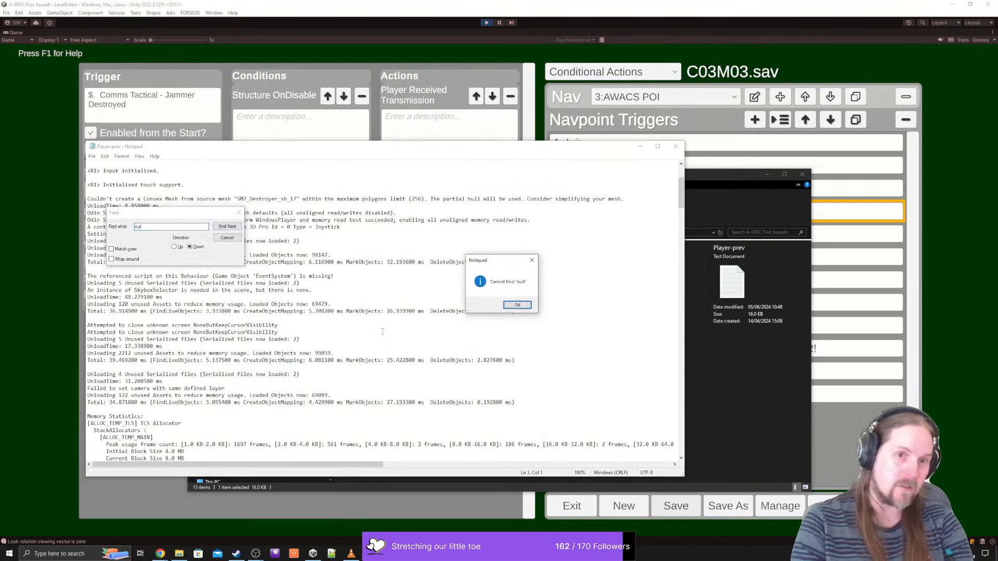
click(515, 305)
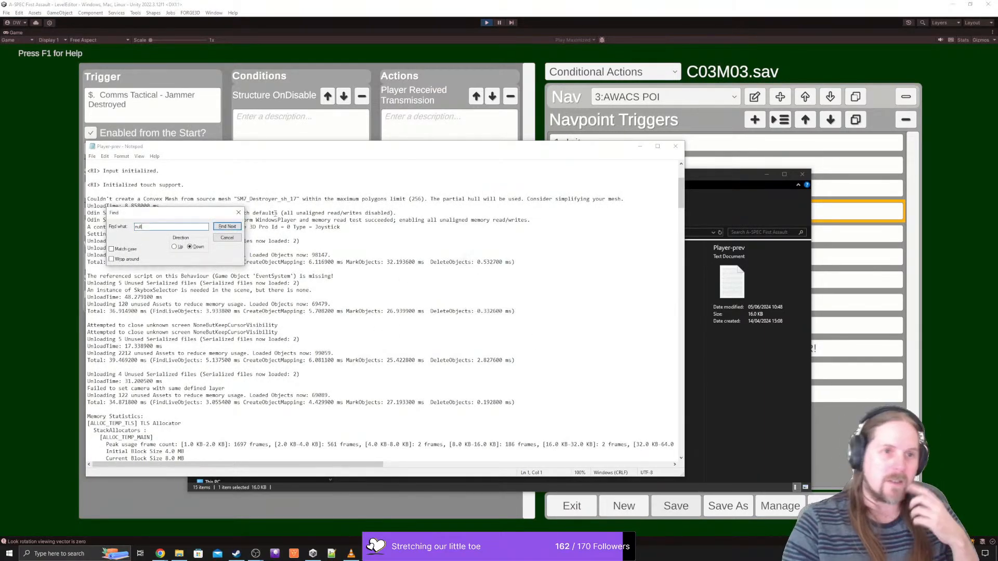
click(239, 214)
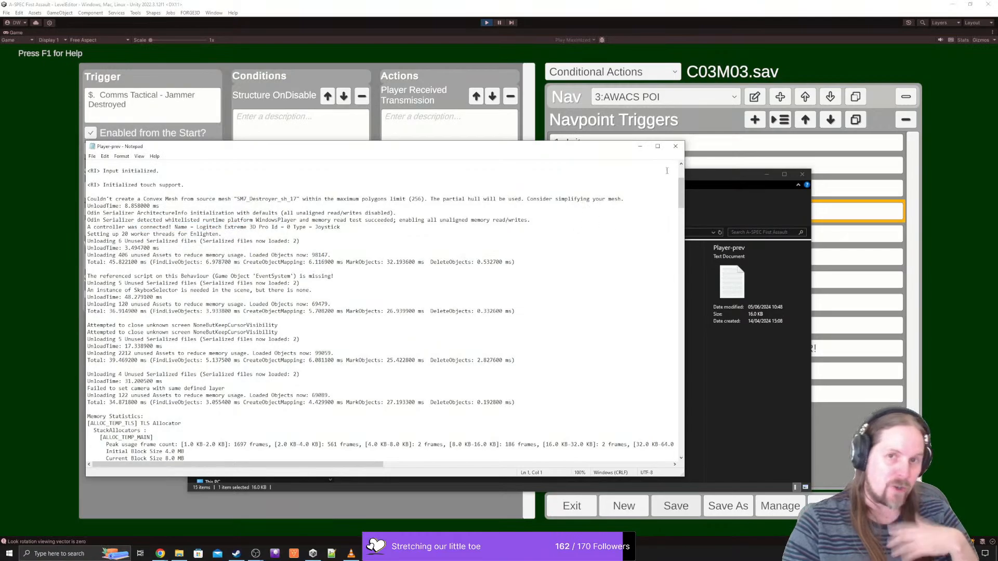
click(675, 147)
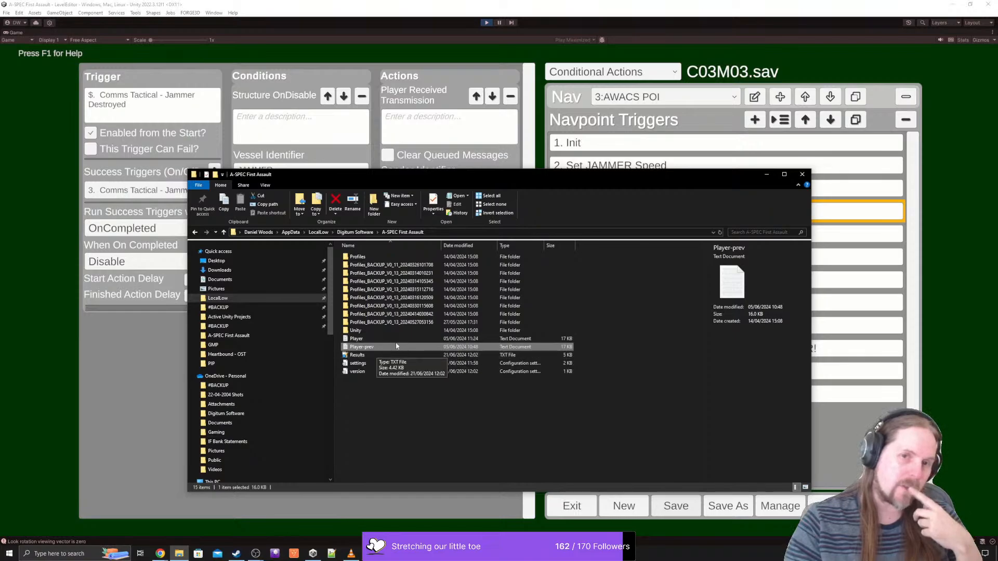
click(804, 172)
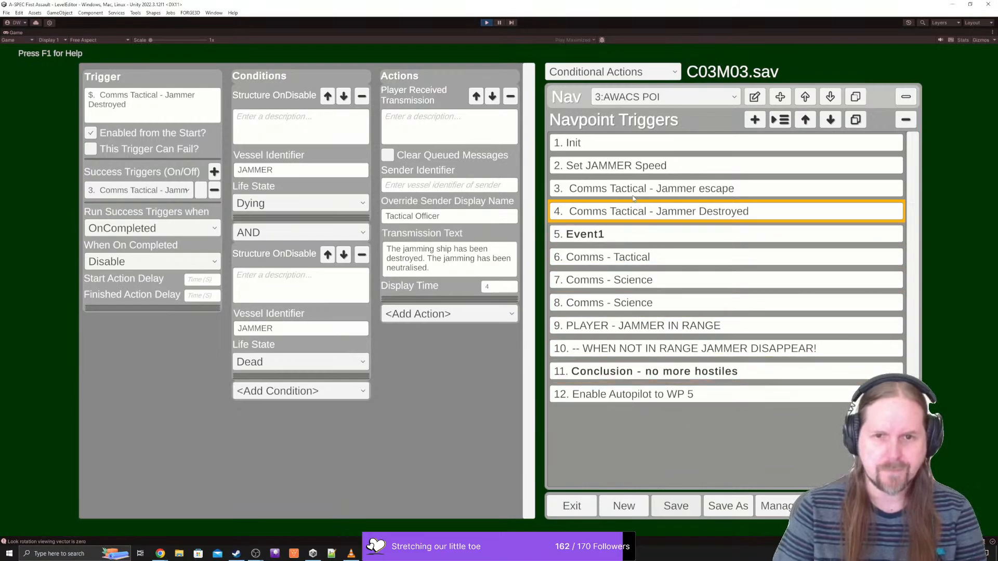
- Review the conditions, success triggers and actions of the Init, jammer comms, Event1, Conclusion and Autopilot triggers in the level editor
click(582, 142)
click(595, 211)
click(593, 188)
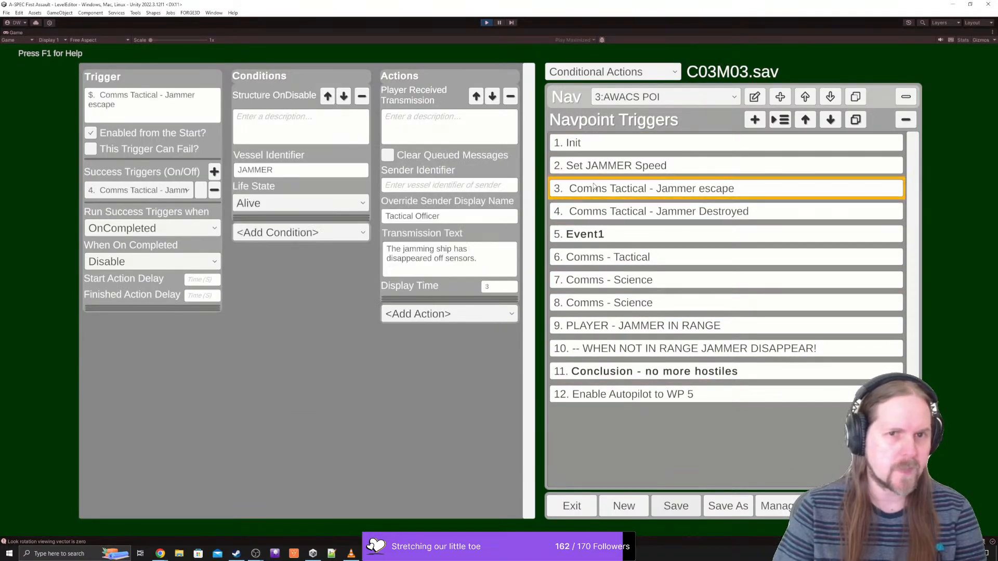
click(589, 166)
click(583, 210)
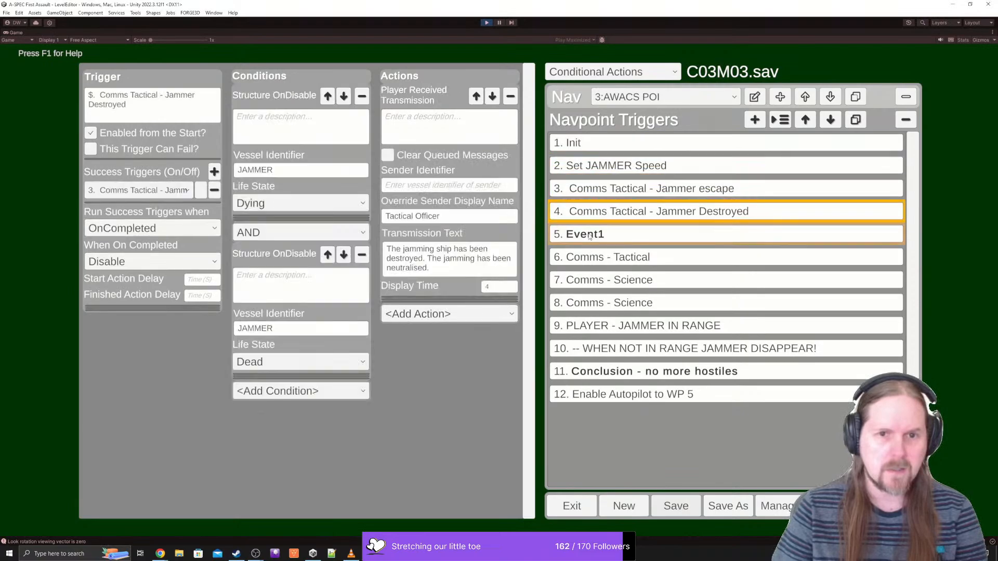
click(590, 235)
click(582, 143)
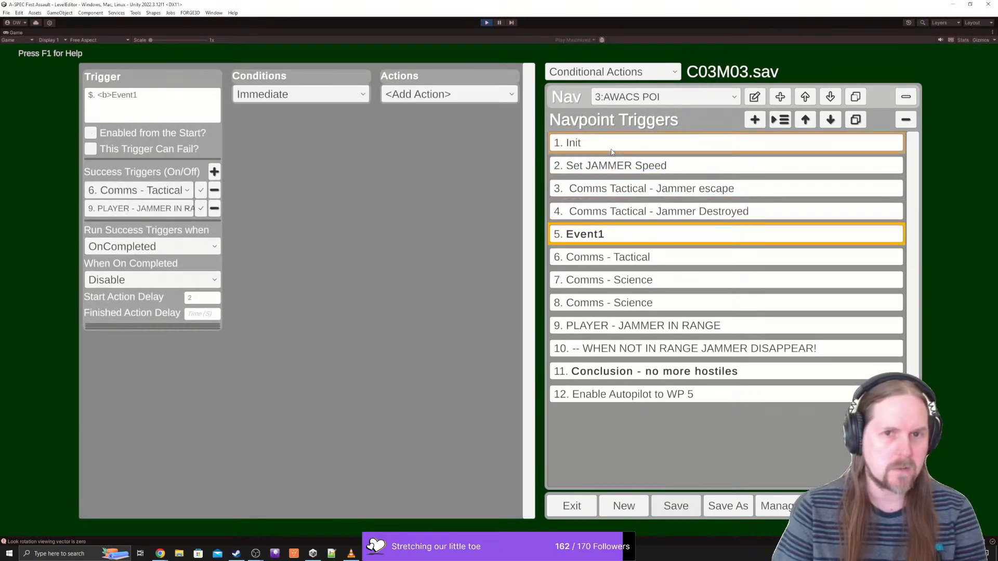
click(609, 234)
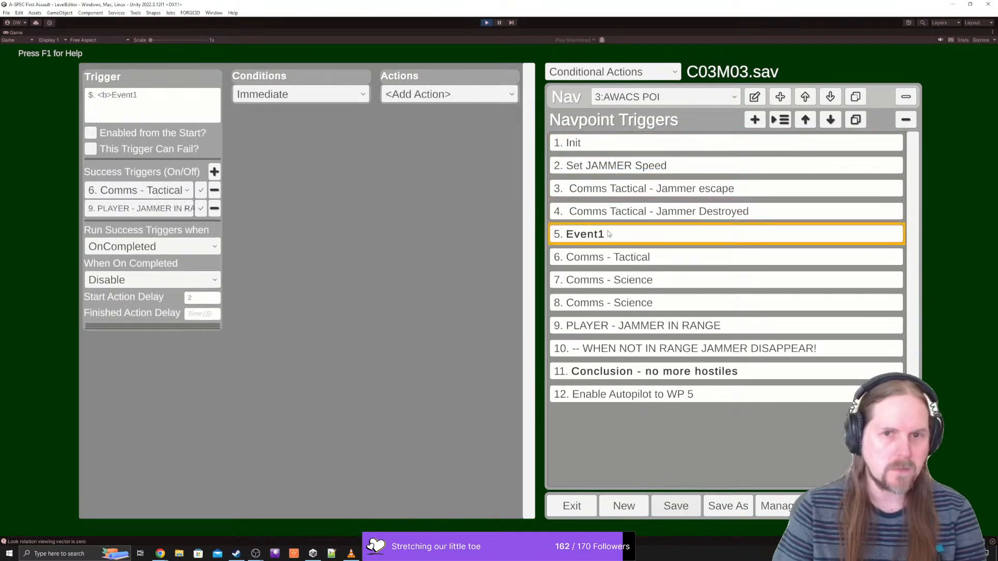
click(680, 188)
click(674, 212)
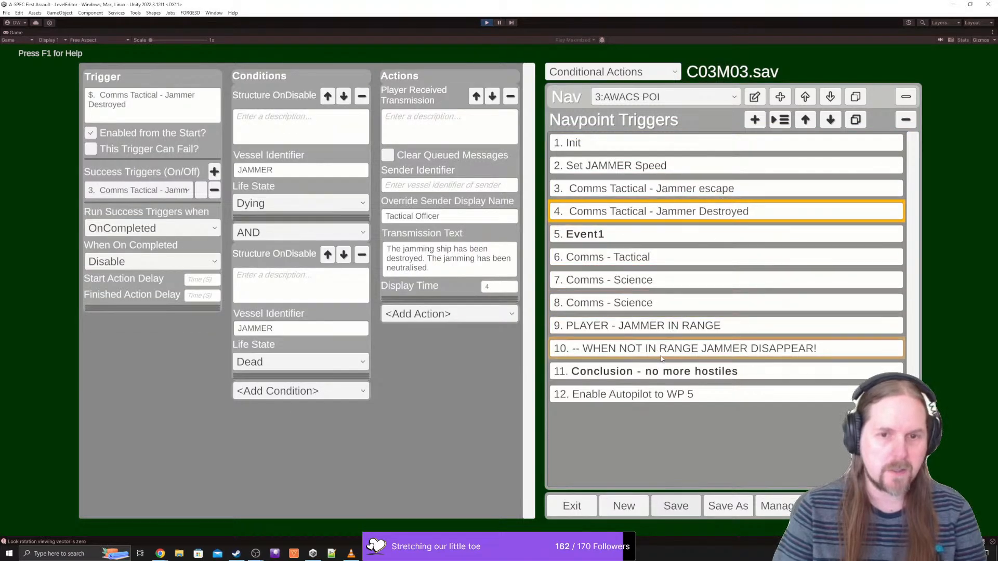
click(660, 372)
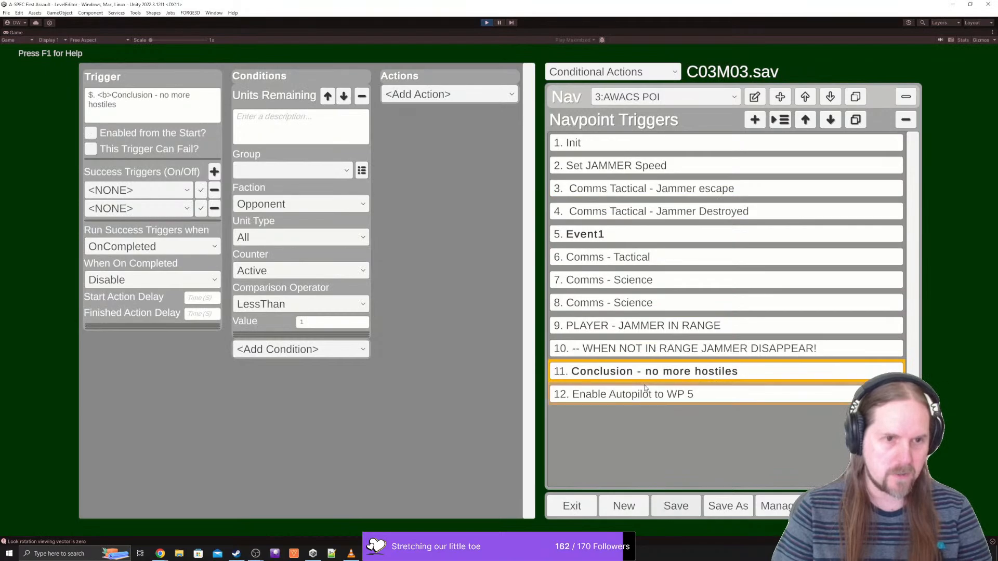
click(697, 397)
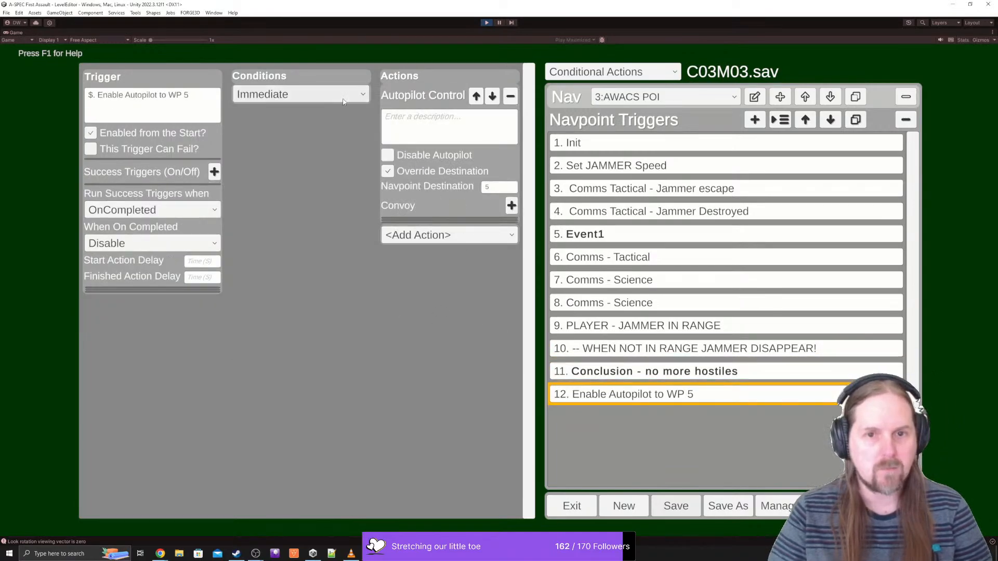
click(707, 188)
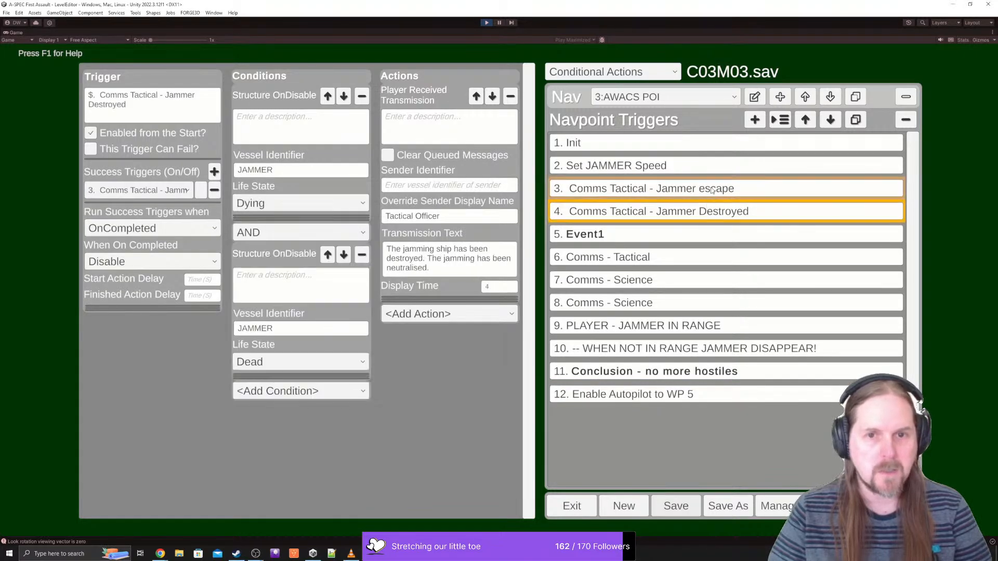
- Change the variable ID in the Init trigger's Variable Set action to JAMMER_KILLED
click(639, 146)
click(466, 259)
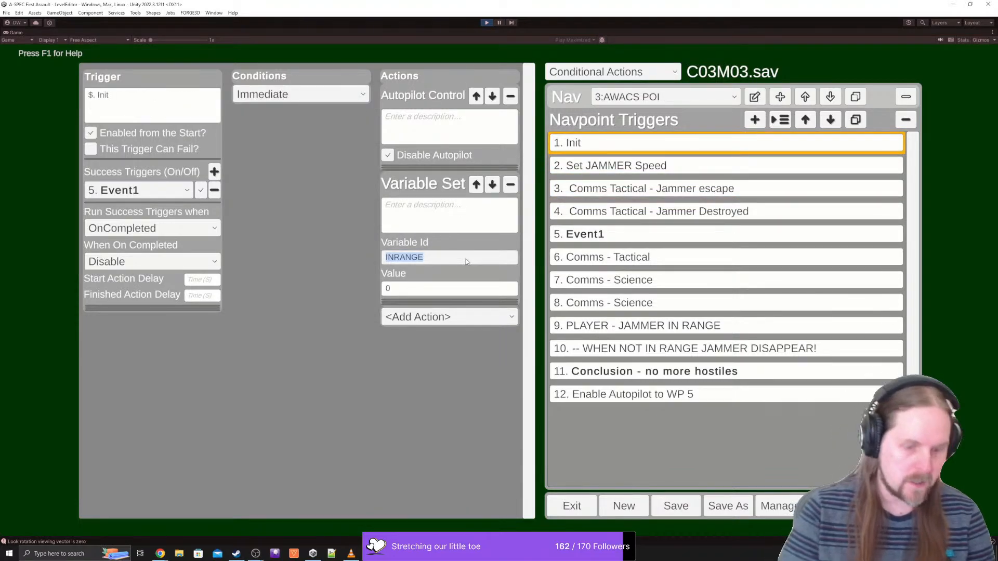
text(JAMM)
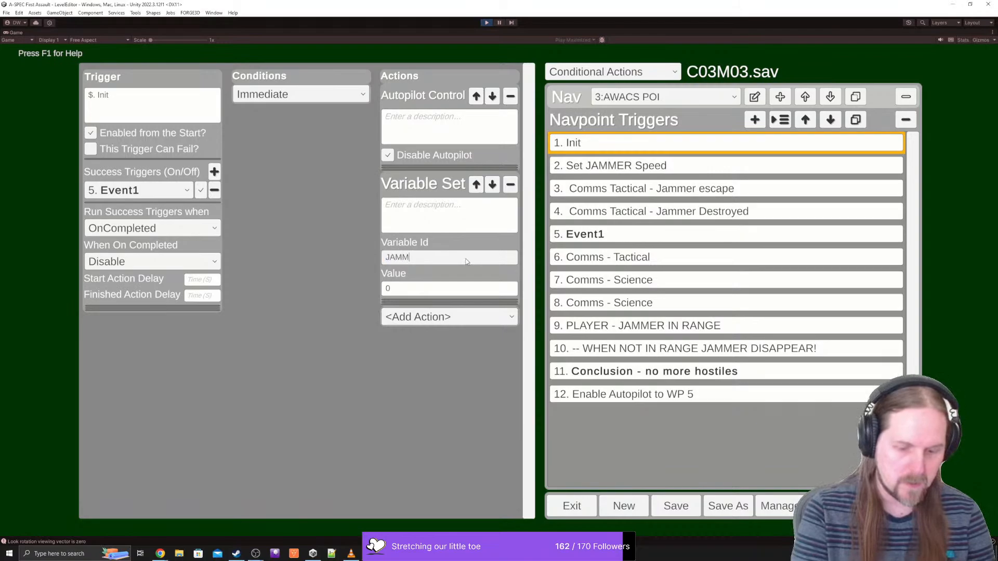
text(ER_KILLED)
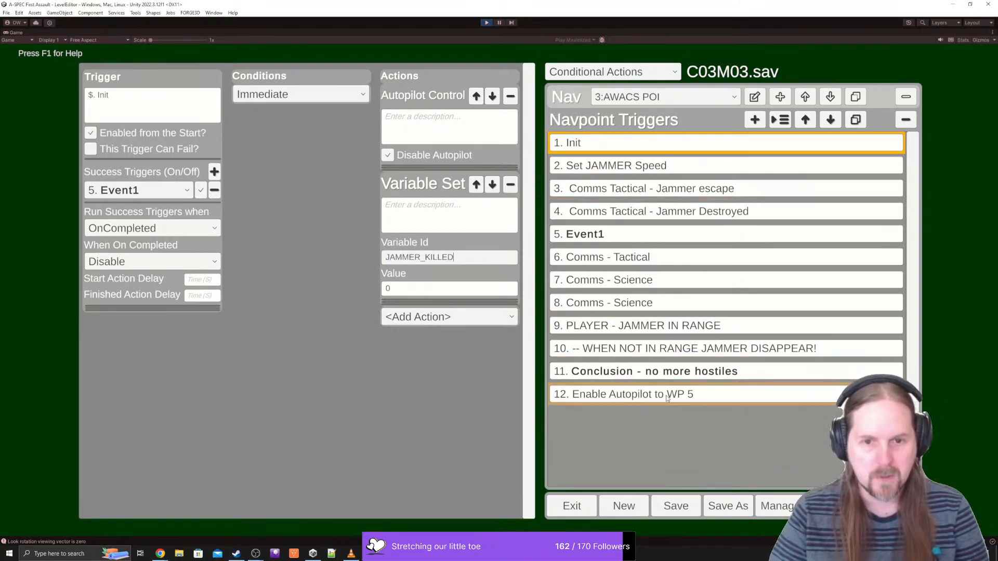
- Add a Variable Set action to the Comms Tactical - Jammer Destroyed trigger
click(670, 211)
click(302, 170)
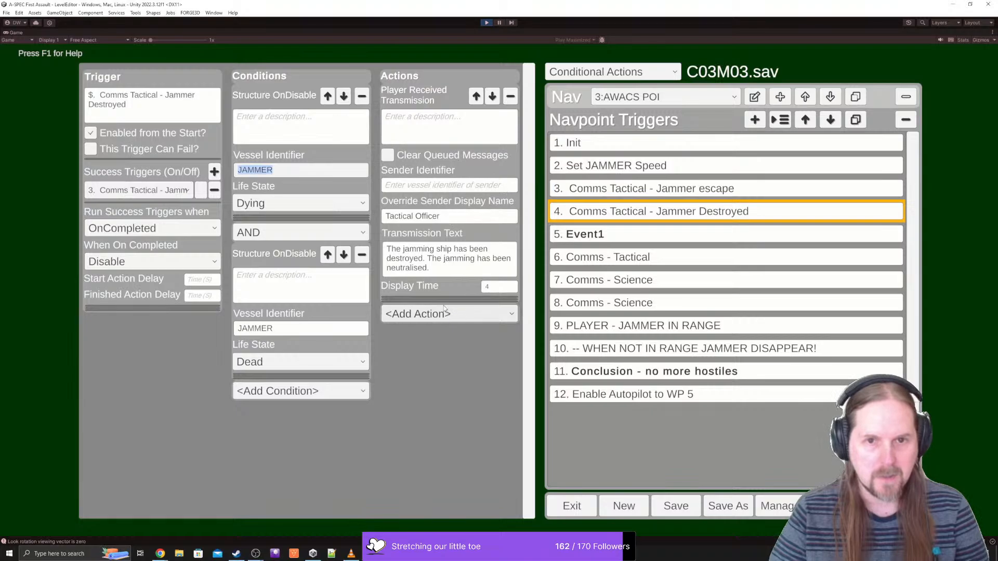
click(698, 218)
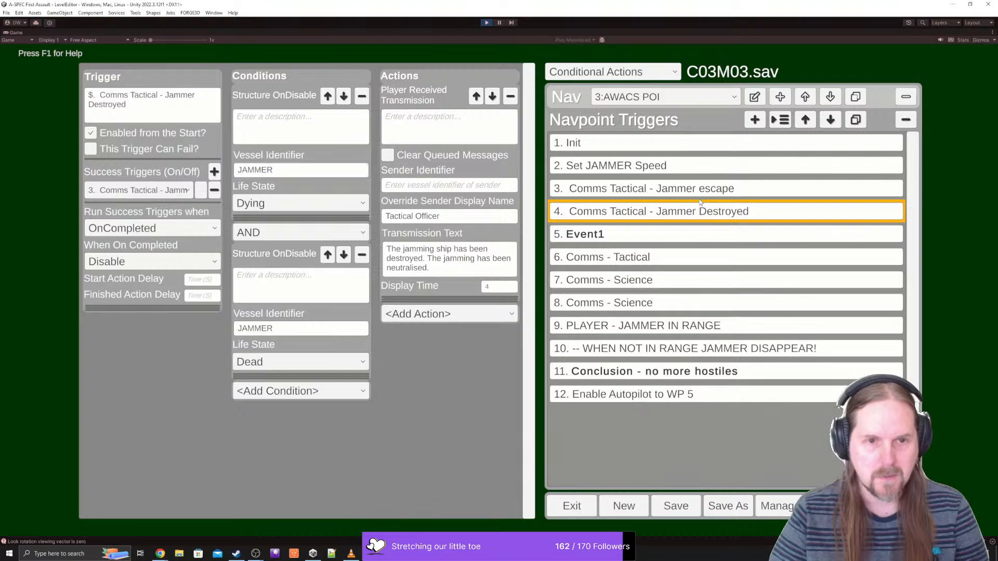
click(436, 314)
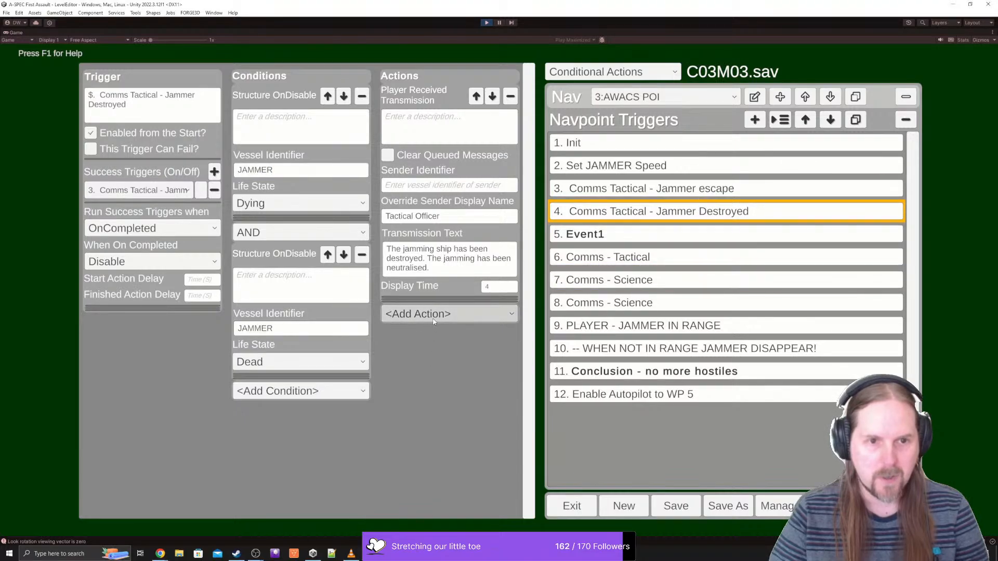
scroll(425, 376, down, 2)
scroll(425, 375, down, 3)
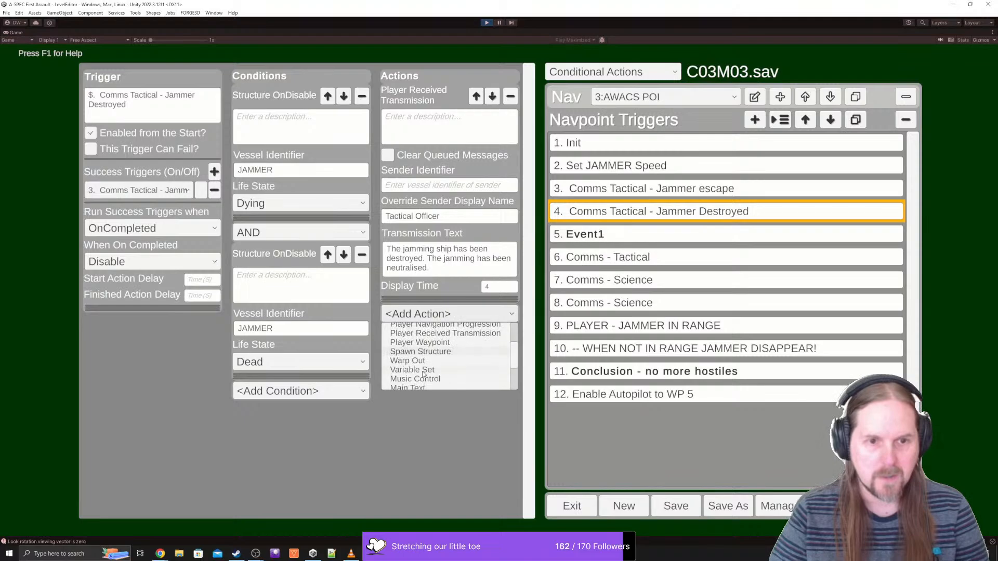
click(420, 373)
- Set the new action's variable ID to JAMMER_KILLED with value 1, and save the mission
click(425, 390)
text(Player Wingman 1)
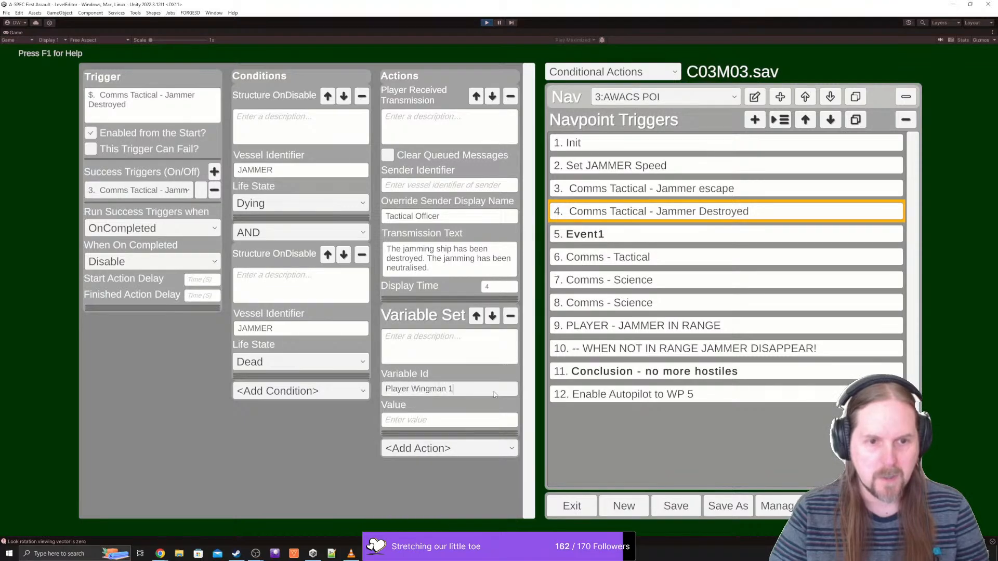
key(ctrl+a)
text(J)
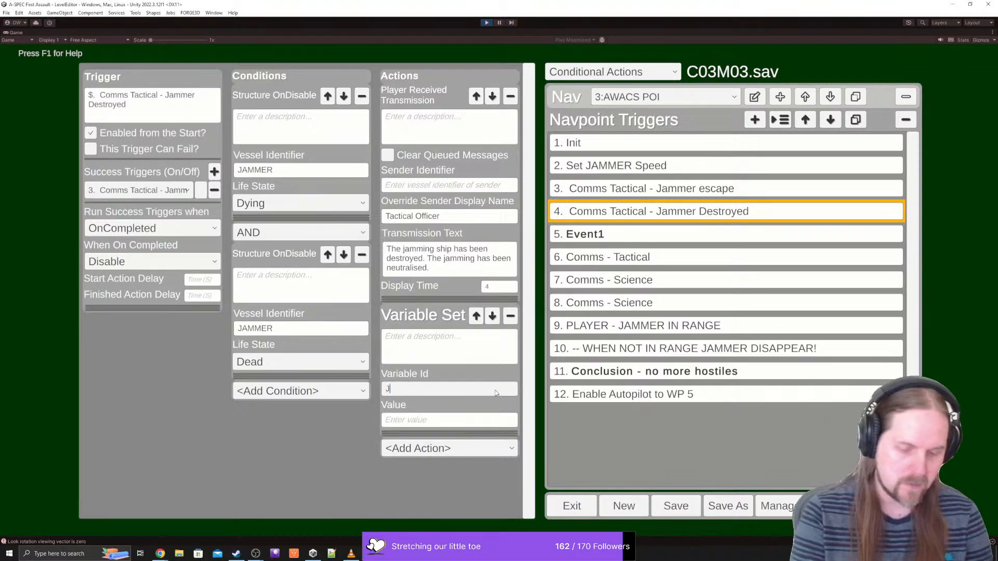
text(AMMER_KILLED)
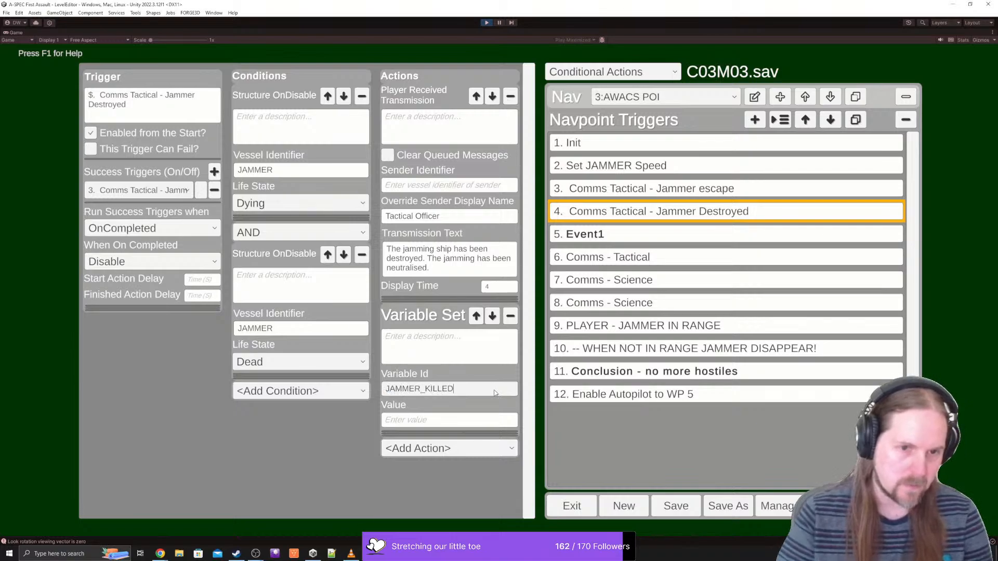
click(448, 420)
text(1)
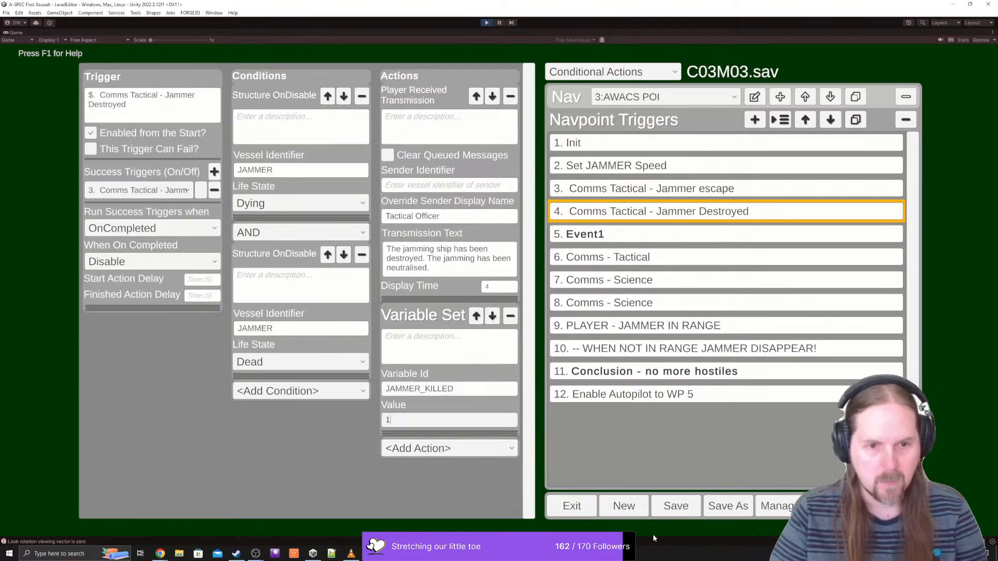
click(684, 507)
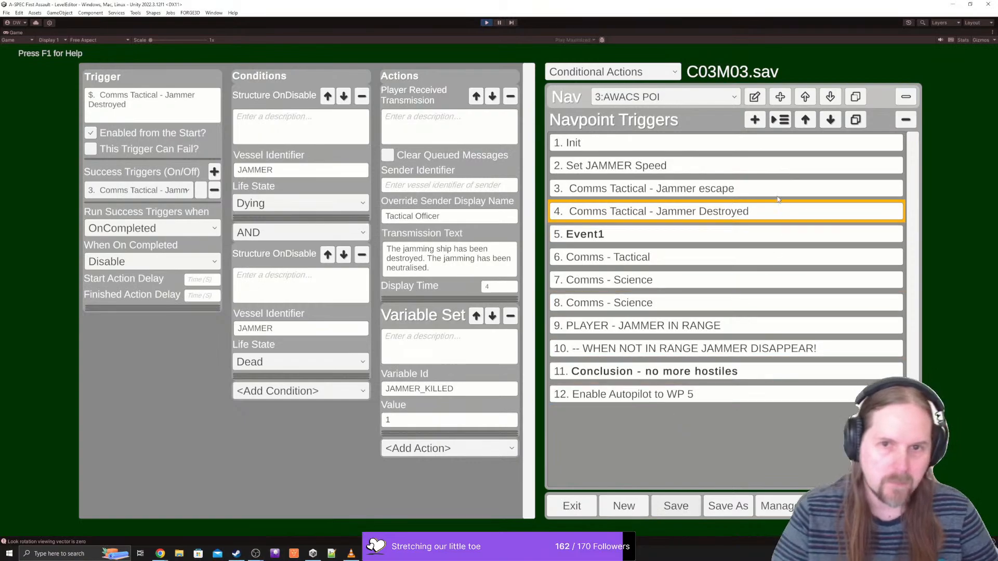
- Remove both empty success triggers from the Conclusion - no more hostiles trigger
click(719, 190)
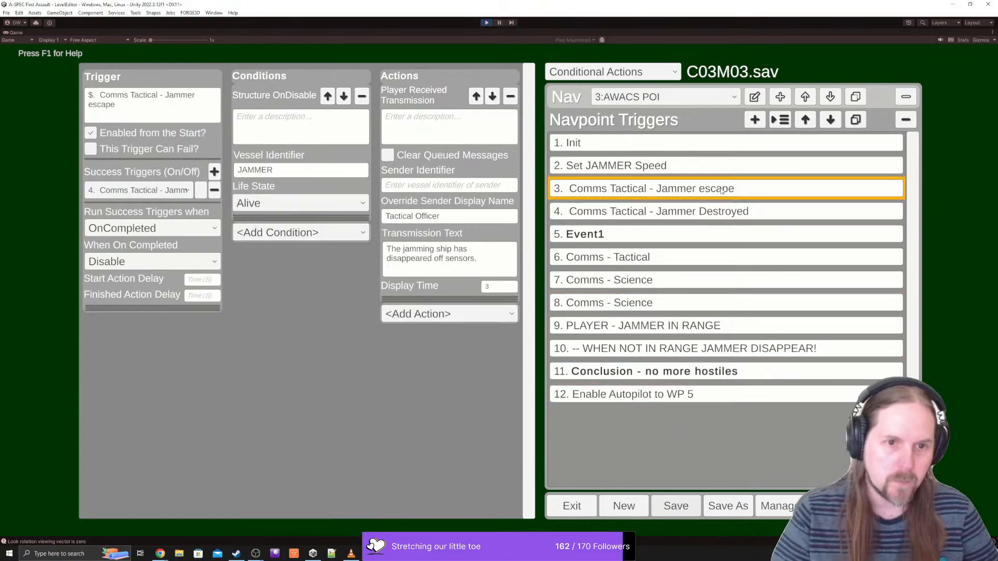
click(696, 145)
click(693, 188)
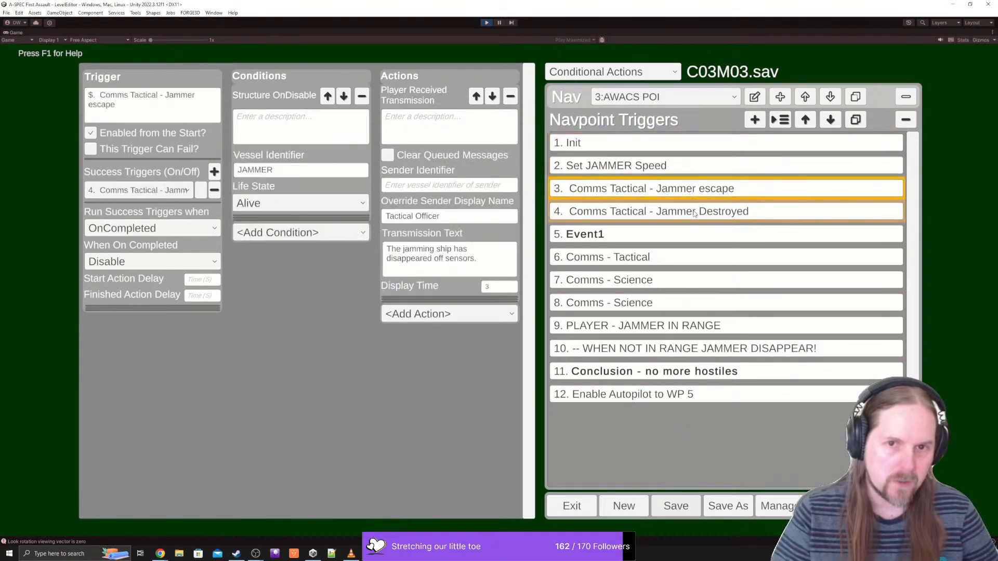
click(694, 212)
click(672, 395)
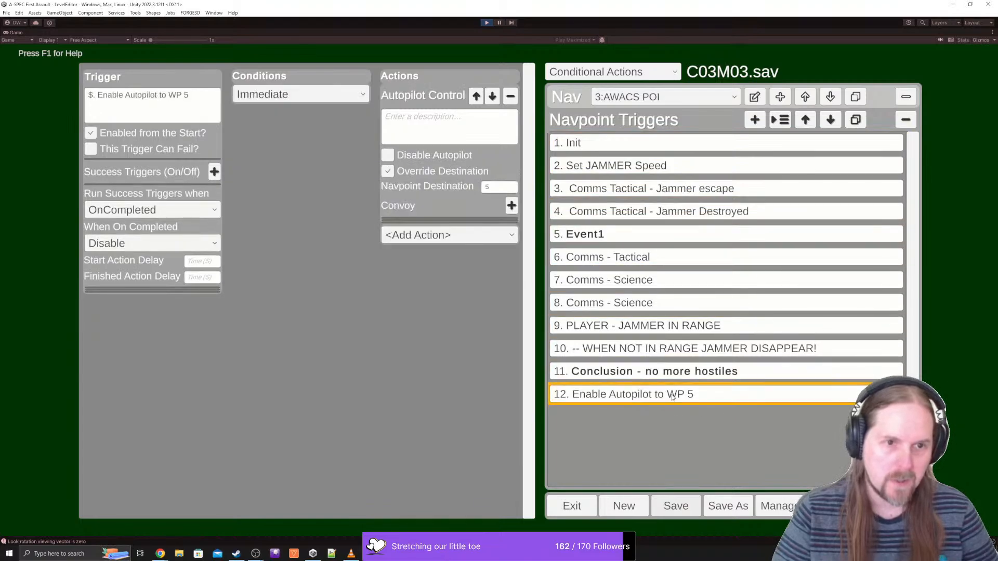
click(675, 372)
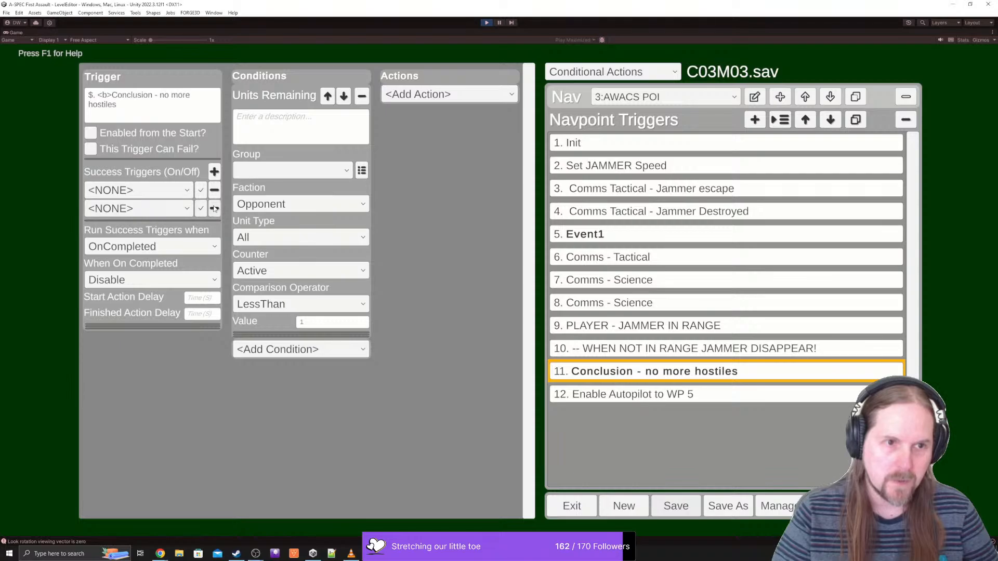
click(215, 209)
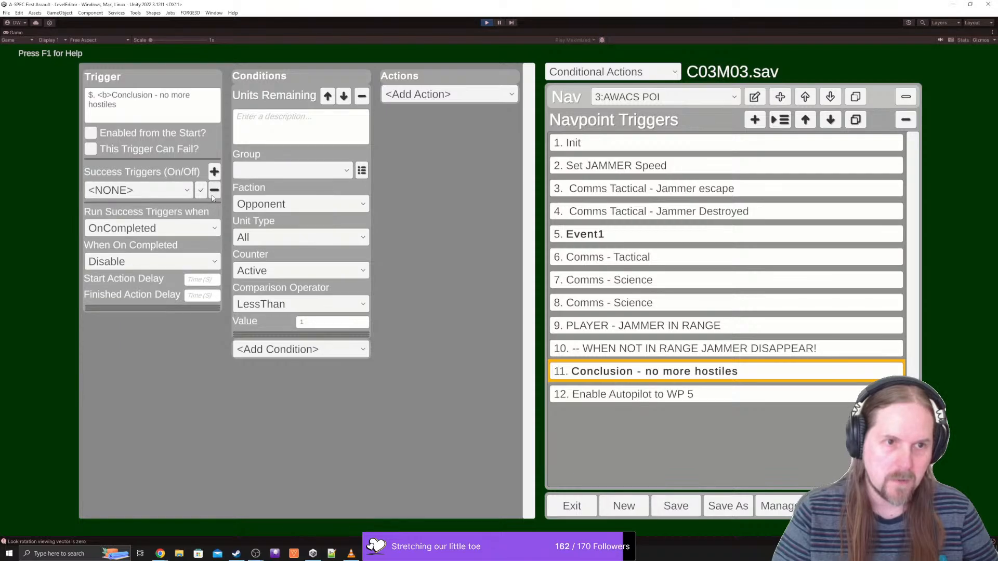
click(213, 192)
- Replace the Immediate condition of the Enable Autopilot to WP 5 trigger with Variable OnChanged
click(667, 394)
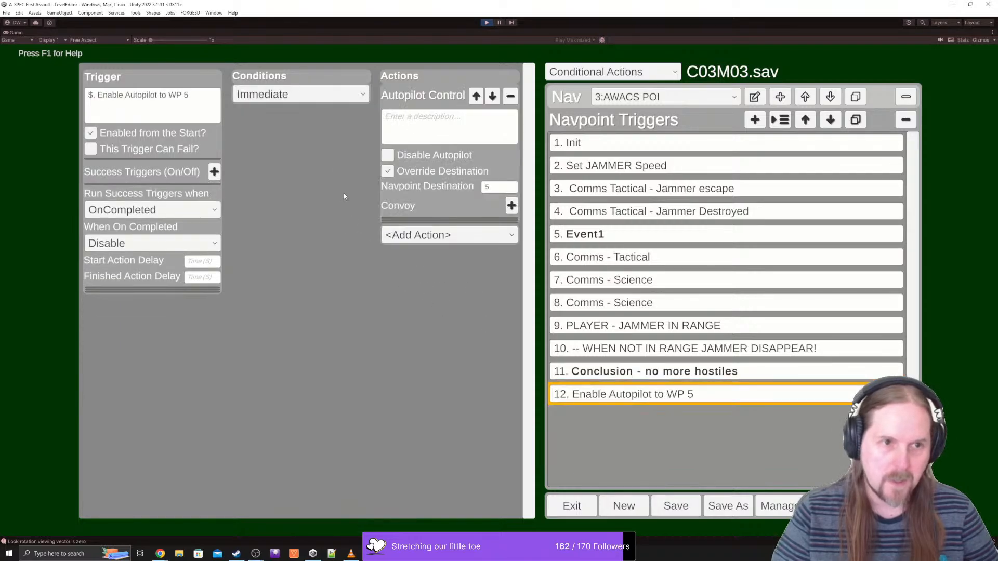
click(313, 96)
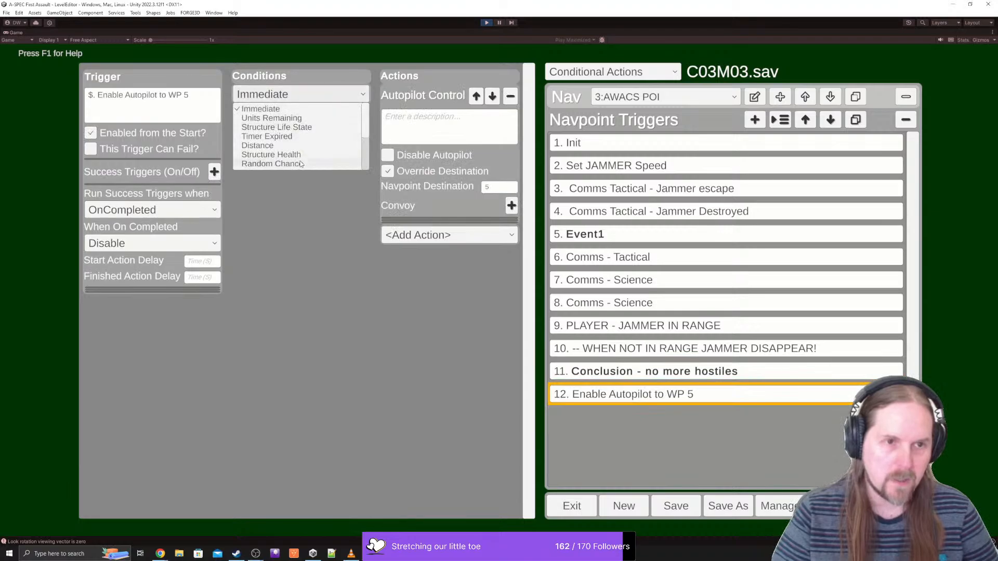
scroll(301, 165, down, 1)
scroll(300, 163, down, 1)
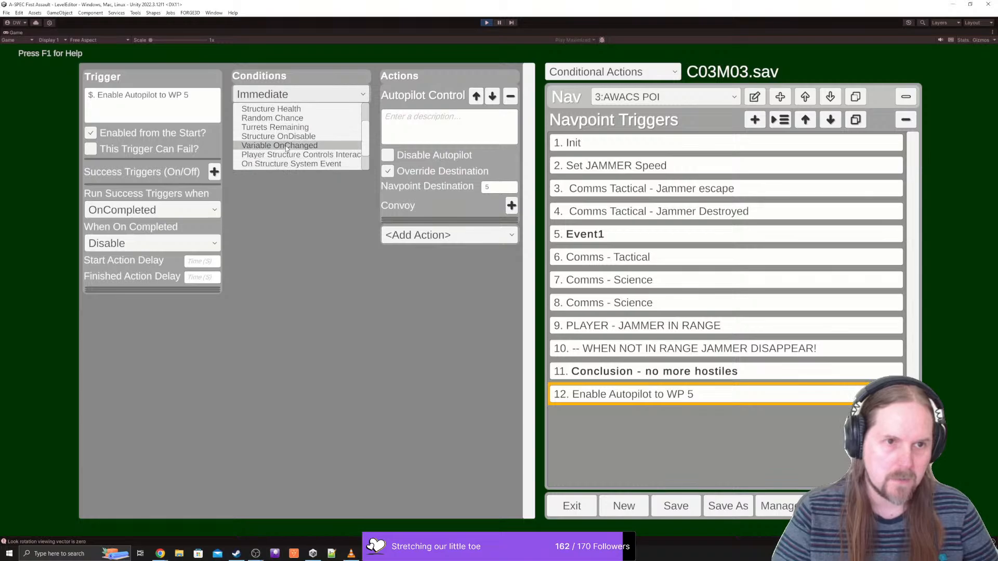
click(283, 146)
- Configure the autopilot trigger's condition as JAMMER_KILLED EqualTo 1, and save the mission
click(275, 170)
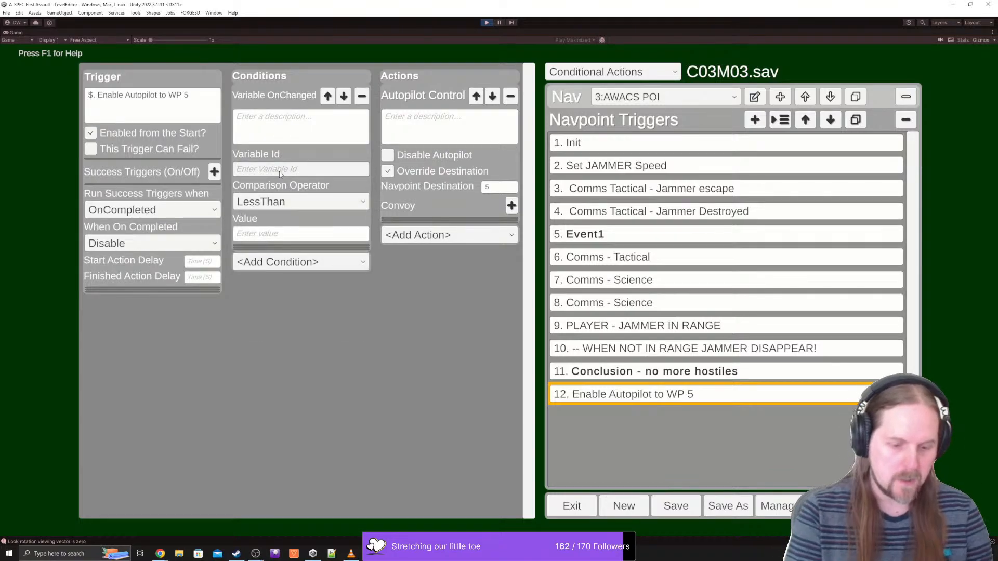
text(JAMMER_KILLED)
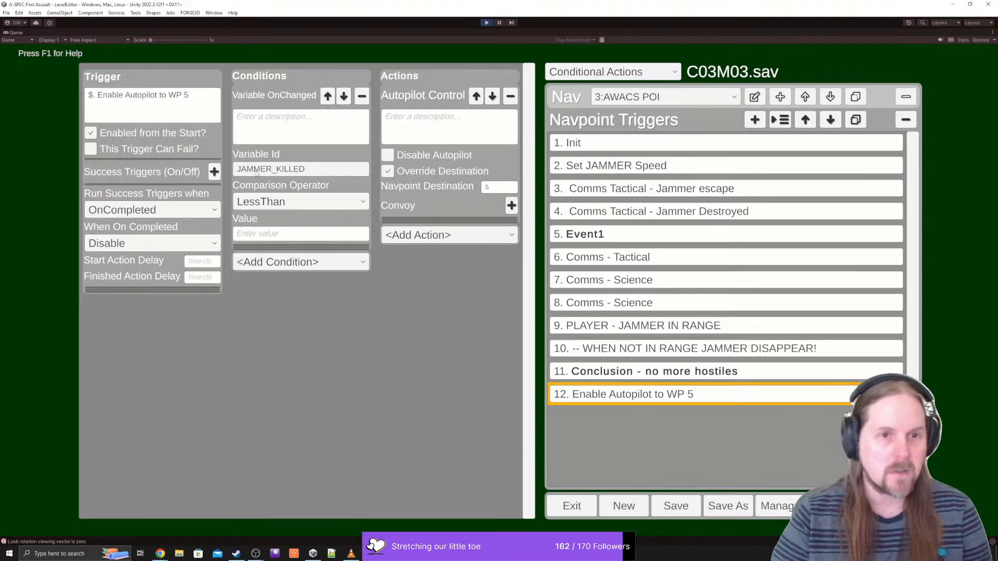
click(270, 202)
click(263, 236)
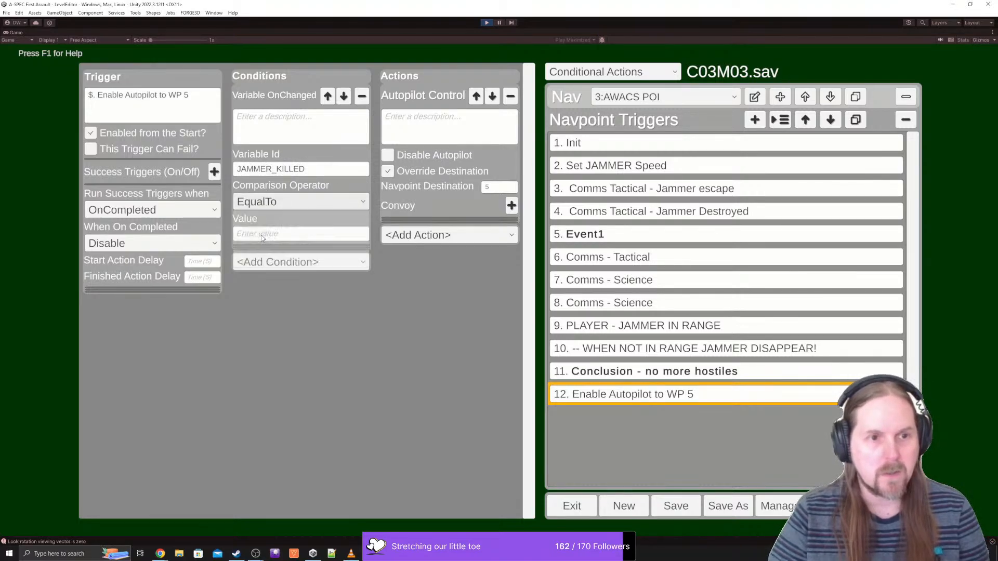
click(254, 233)
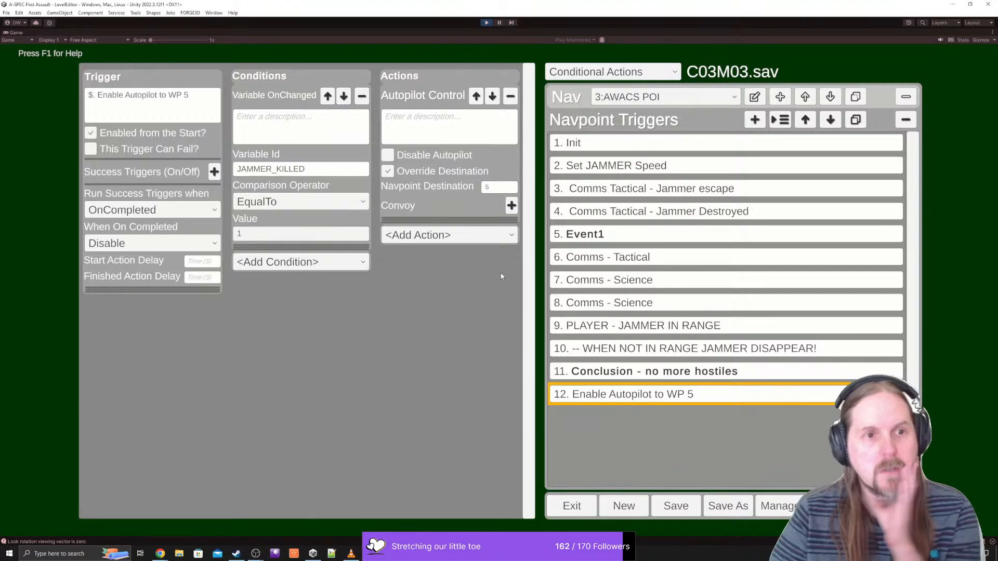
click(685, 511)
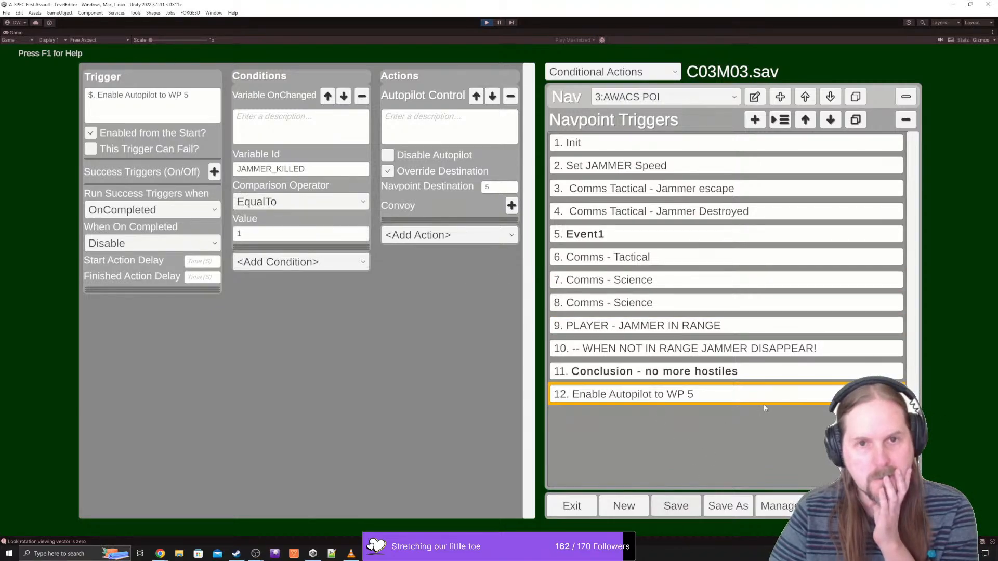
- Examine how the IF, ELSEIF and ELSE triggers of navpoint 4:AWACS POI Alt use conditions, failed triggers and autopilot destinations
click(682, 96)
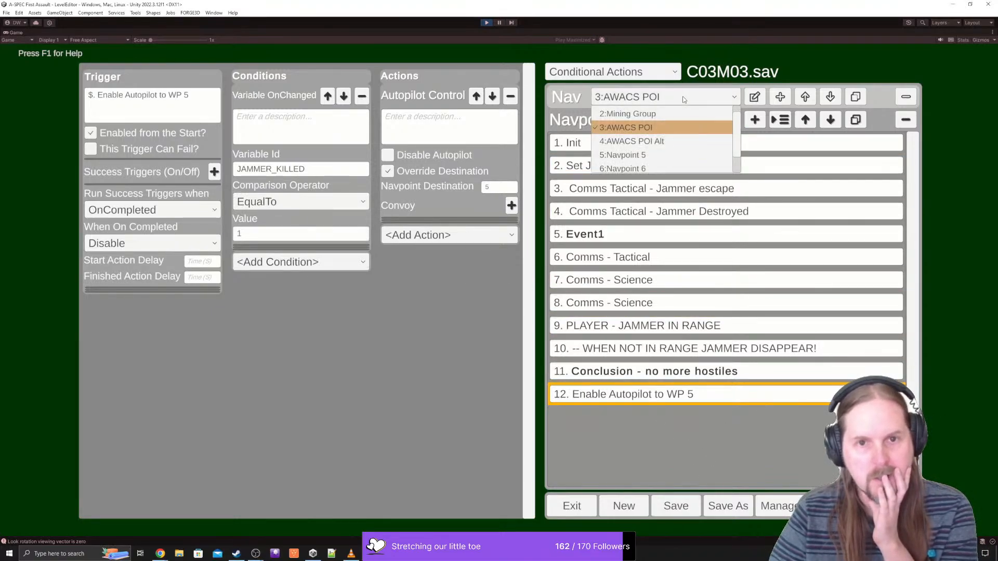
click(659, 143)
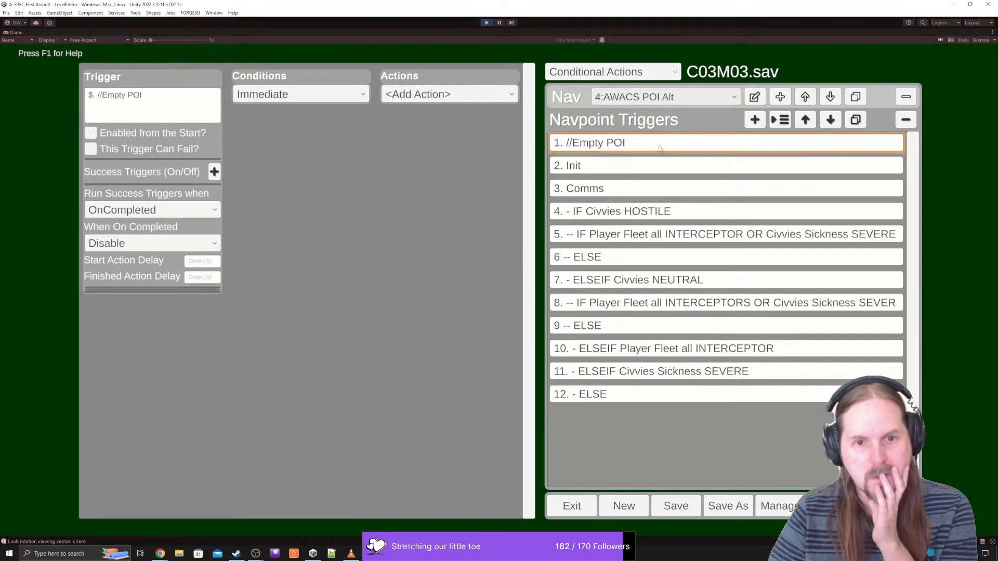
click(659, 397)
click(679, 358)
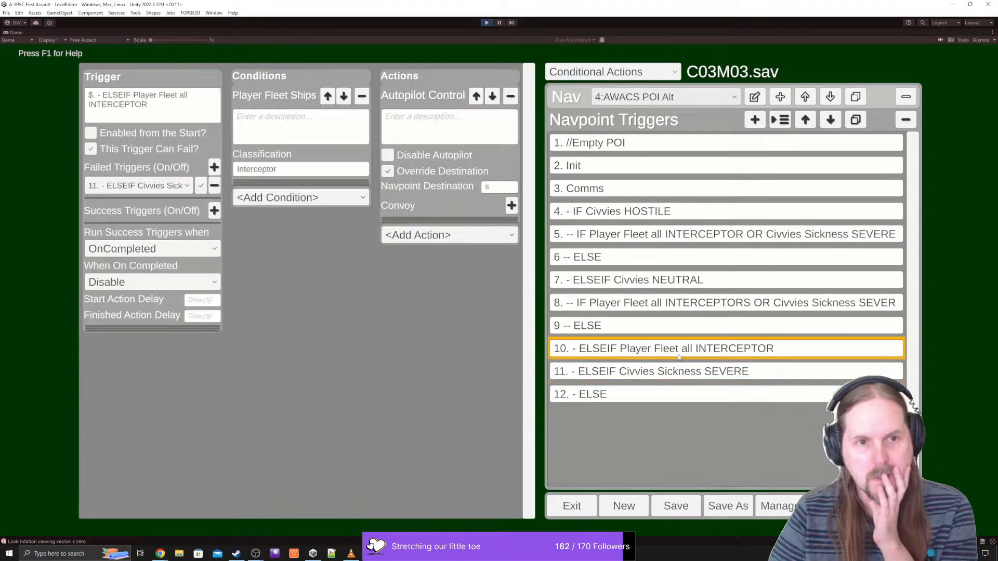
click(673, 372)
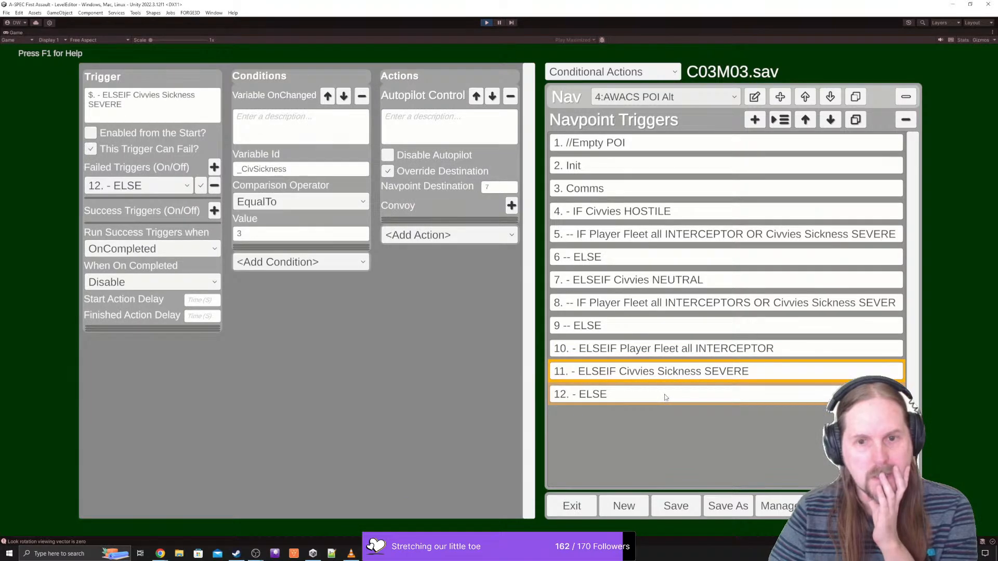
click(636, 216)
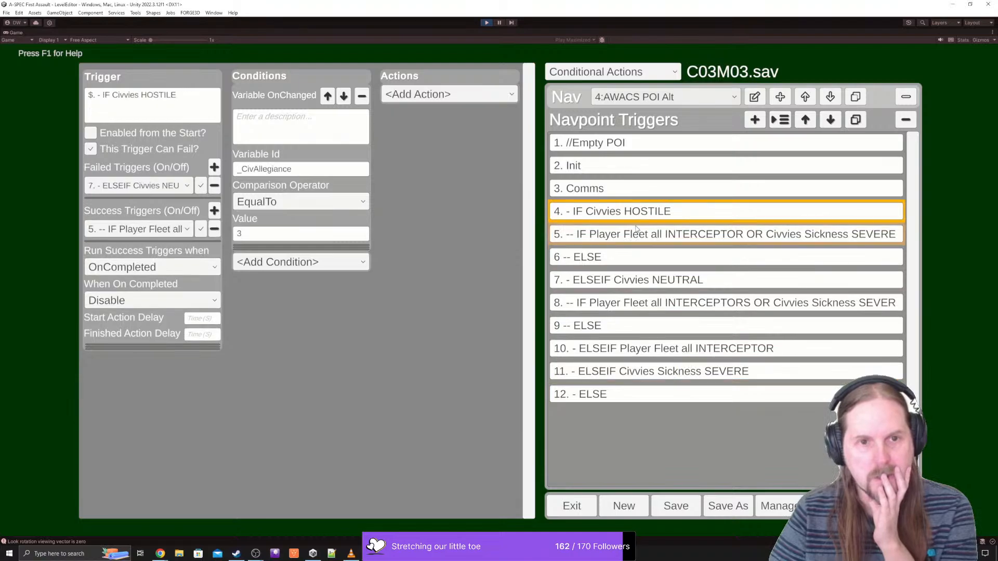
click(637, 235)
click(638, 258)
click(638, 280)
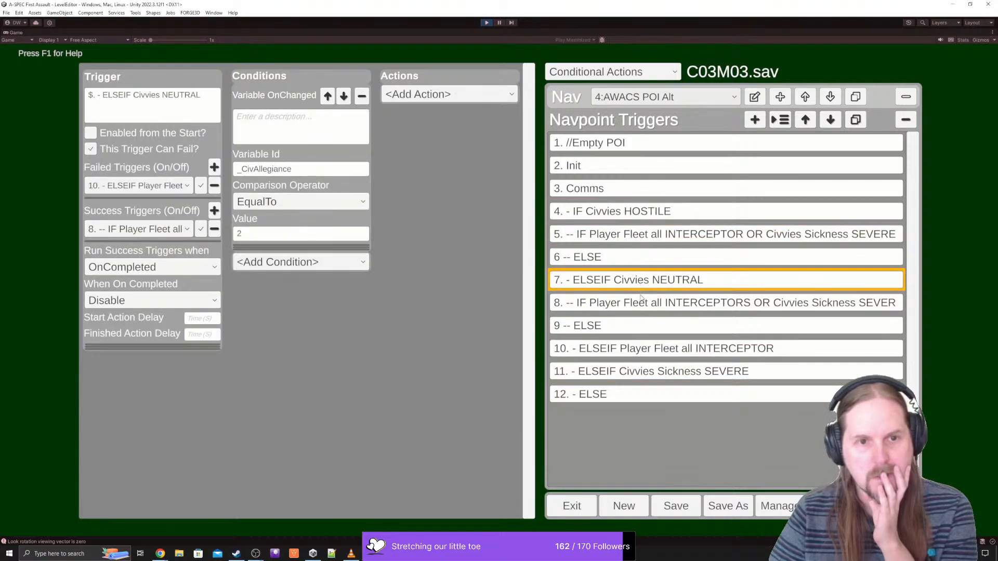
click(612, 75)
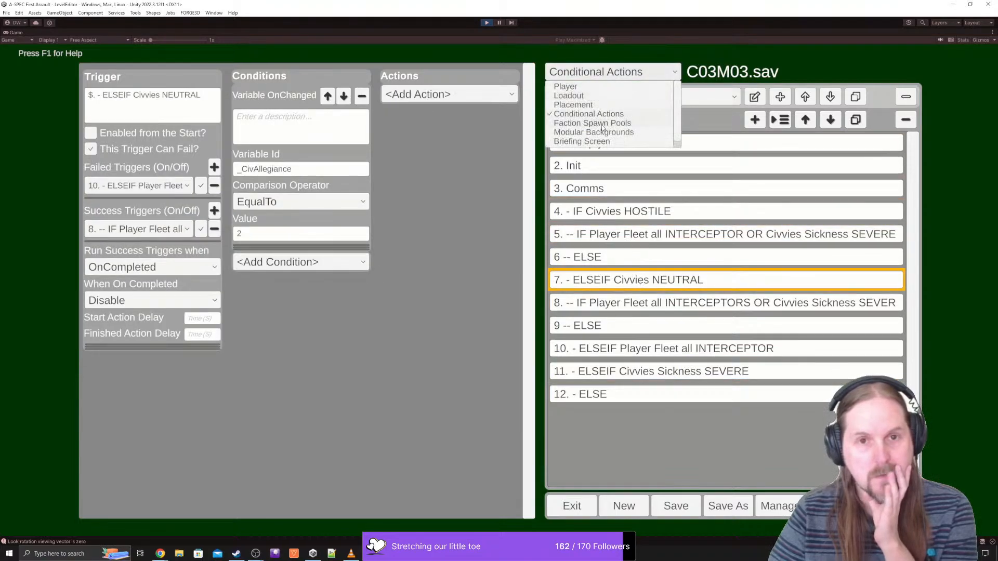
scroll(600, 120, down, 1)
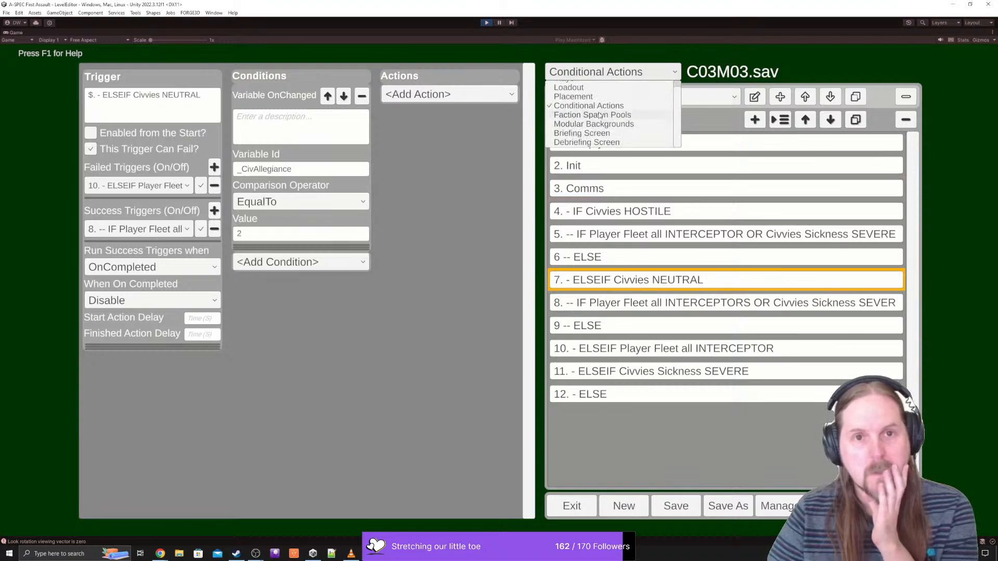
click(729, 309)
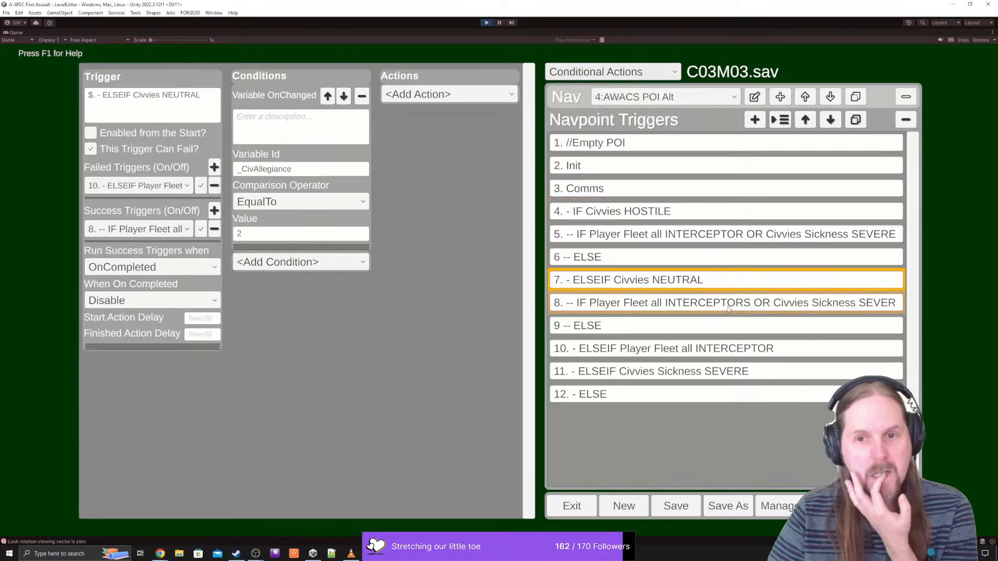
click(729, 307)
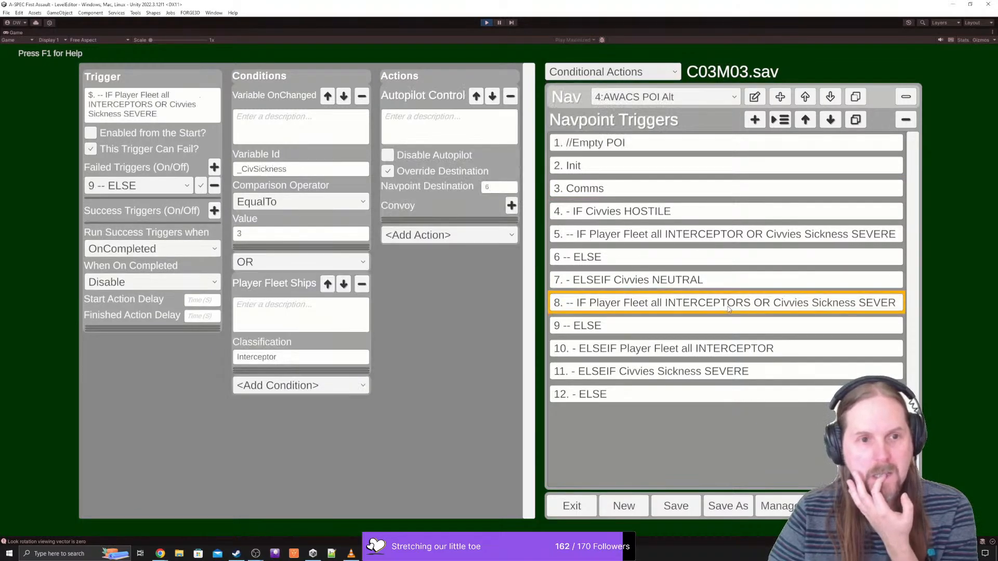
- Return to navpoint 3:AWACS POI and open its Enable Autopilot to WP 5 trigger
click(653, 98)
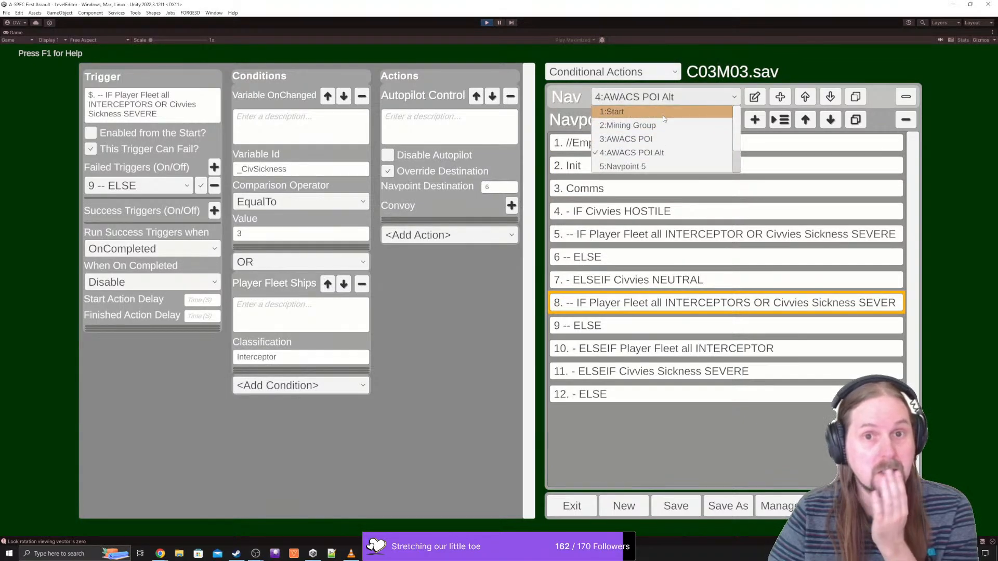
click(653, 140)
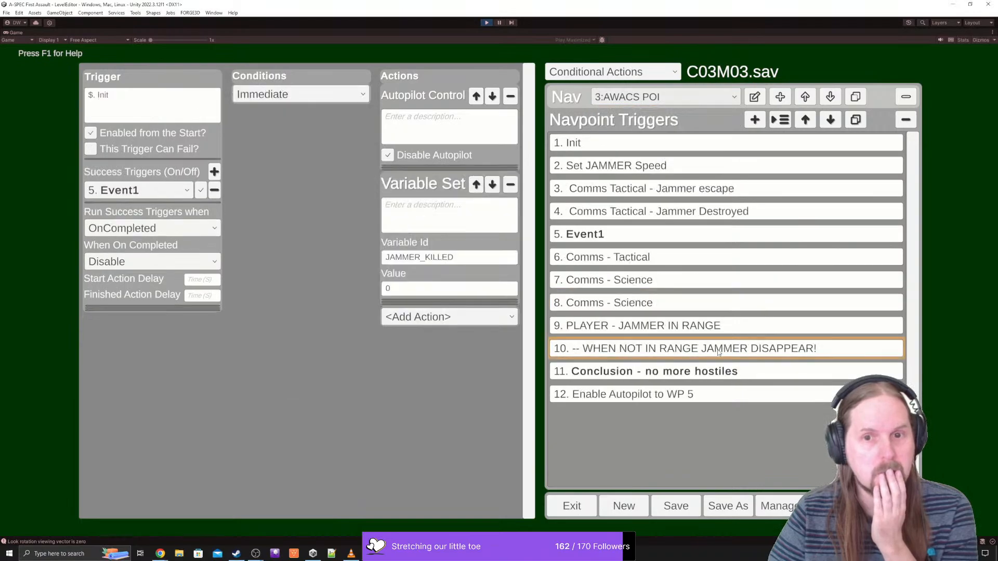
click(701, 395)
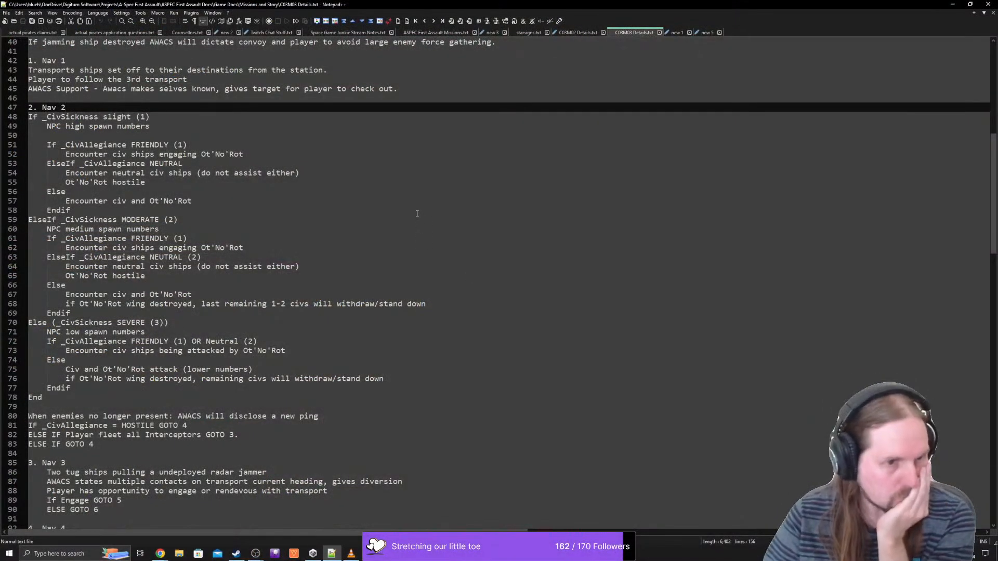
- Review the Nav 3 and Nav 4 branches and destination entries 5 to 8 in the C03M03 Details notes
scroll(417, 213, down, 14)
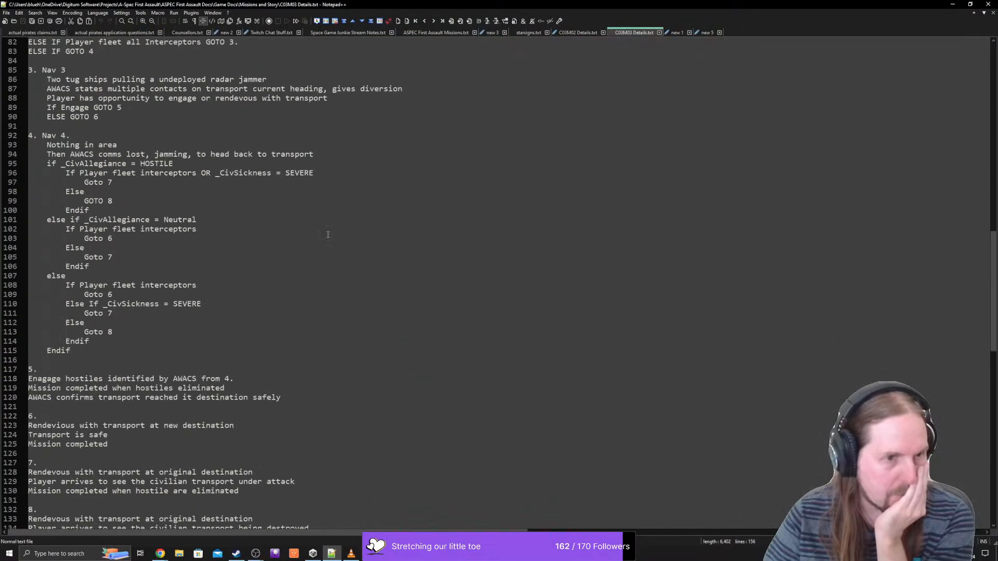
scroll(328, 235, down, 4)
click(251, 266)
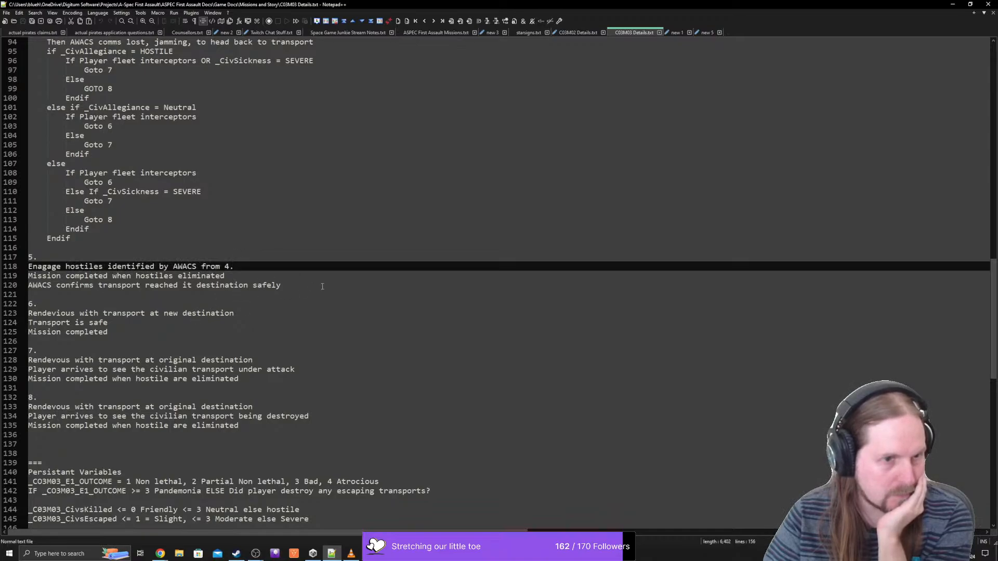
drag(322, 287, 19, 254)
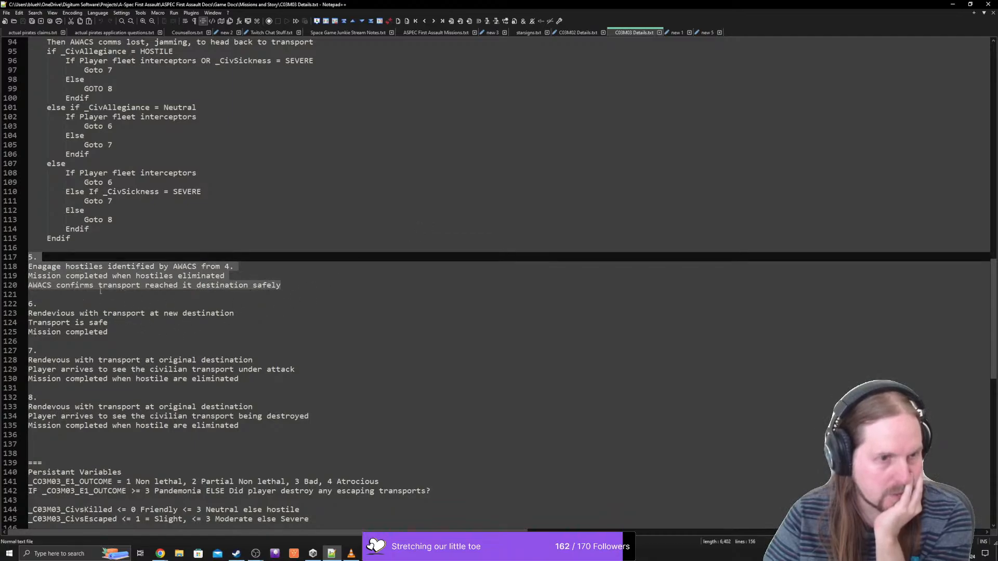
click(100, 294)
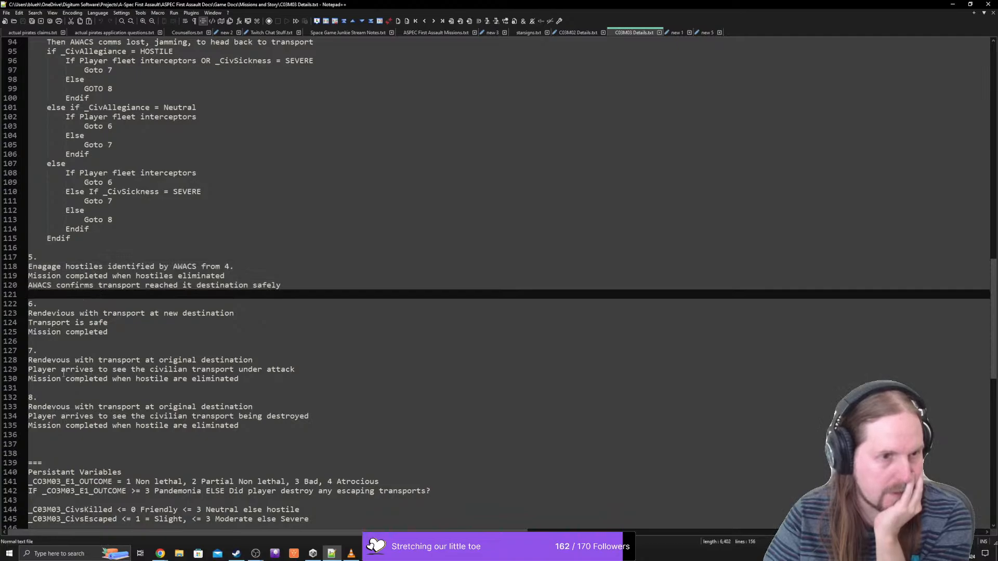
scroll(168, 352, down, 1)
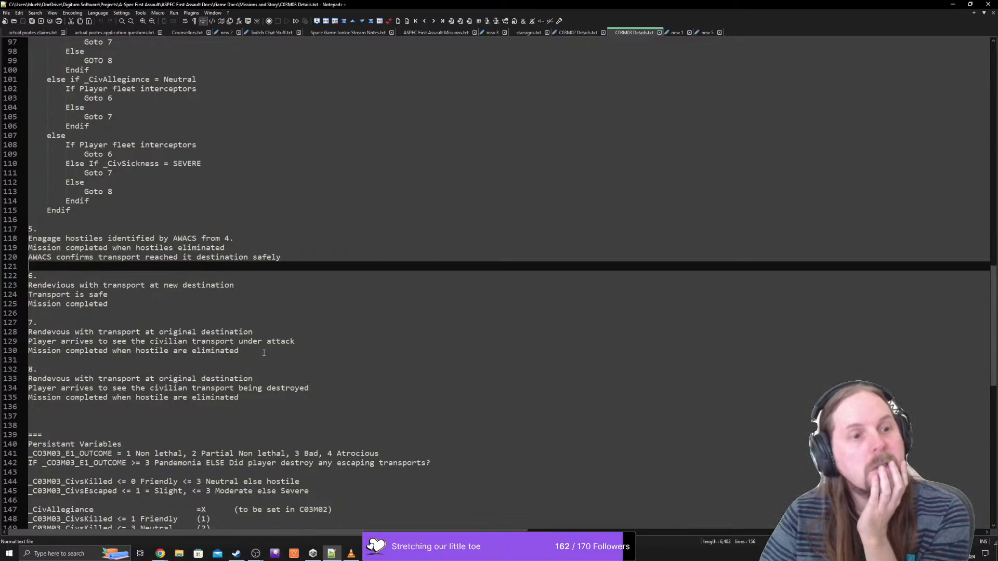
drag(264, 353, 30, 323)
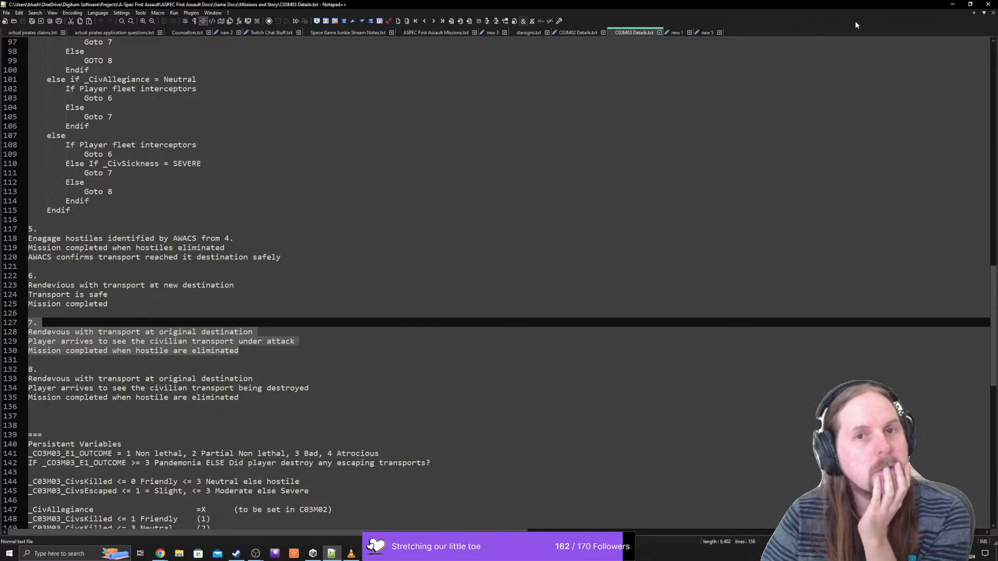
- Switch to the Unity level editor and duplicate the Enable Autopilot to WP 5 trigger of navpoint 3:AWACS POI
click(952, 4)
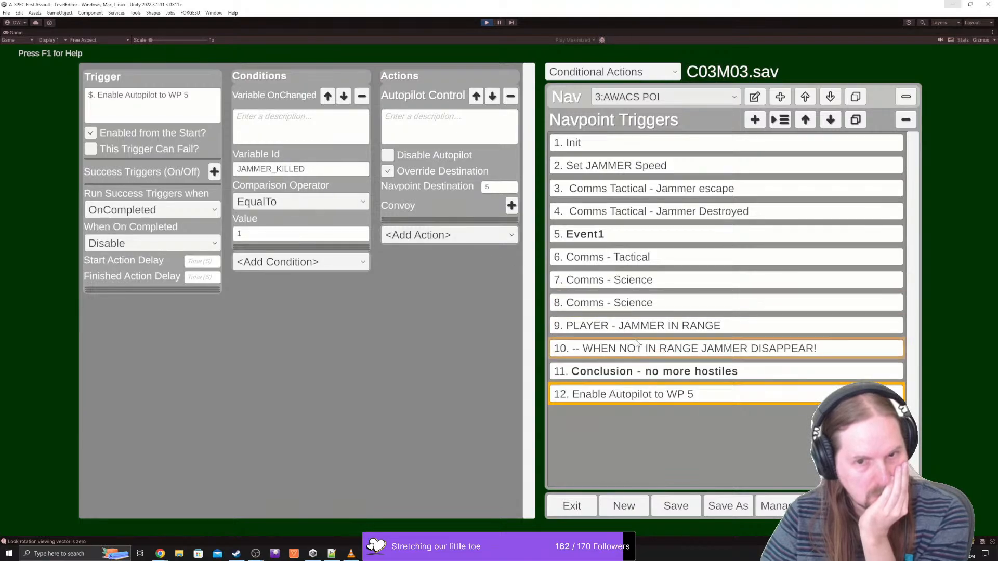
click(855, 121)
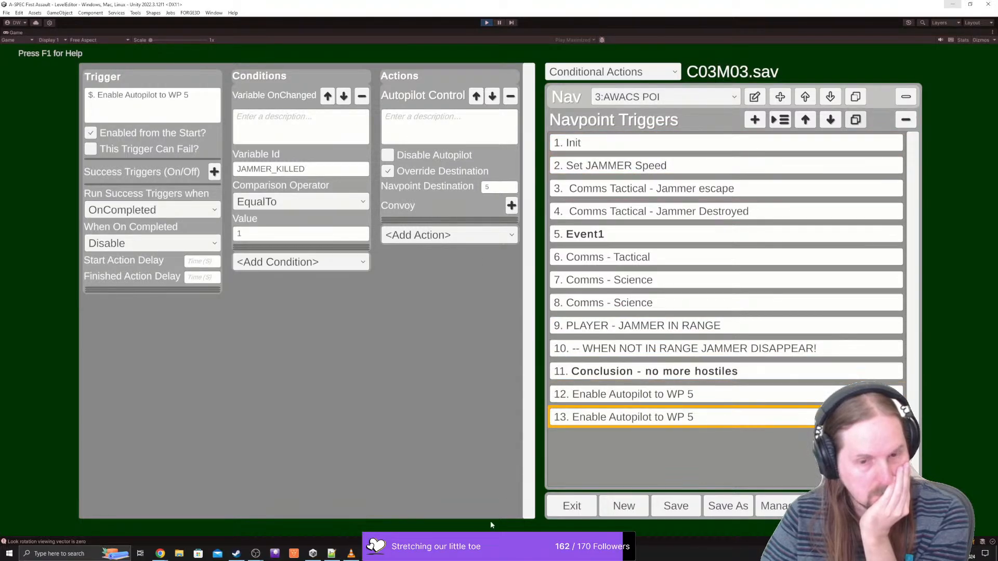
- Switch to Notepad++ and check what destinations 5 and 6 describe for the hostiles and the transport
click(331, 552)
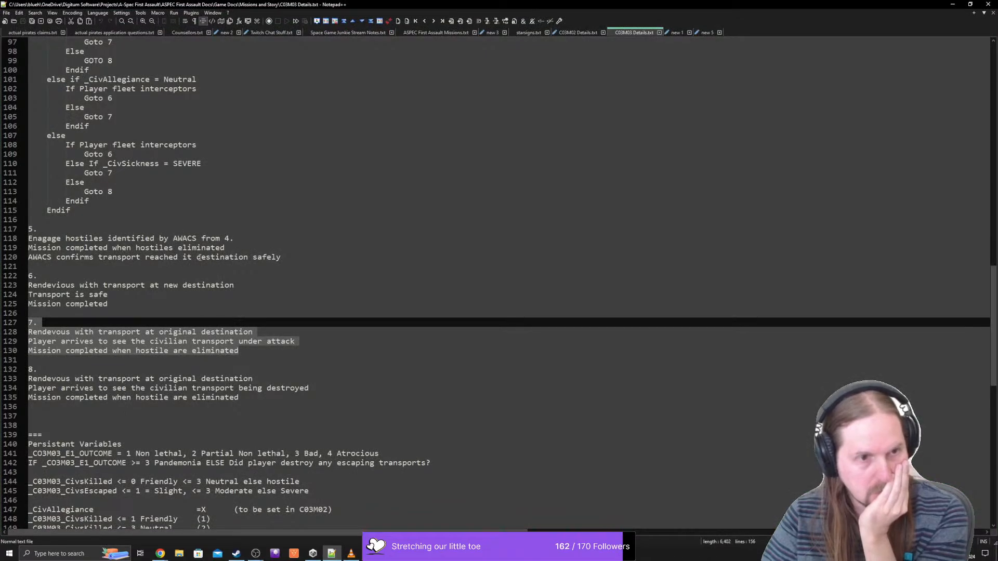
click(198, 258)
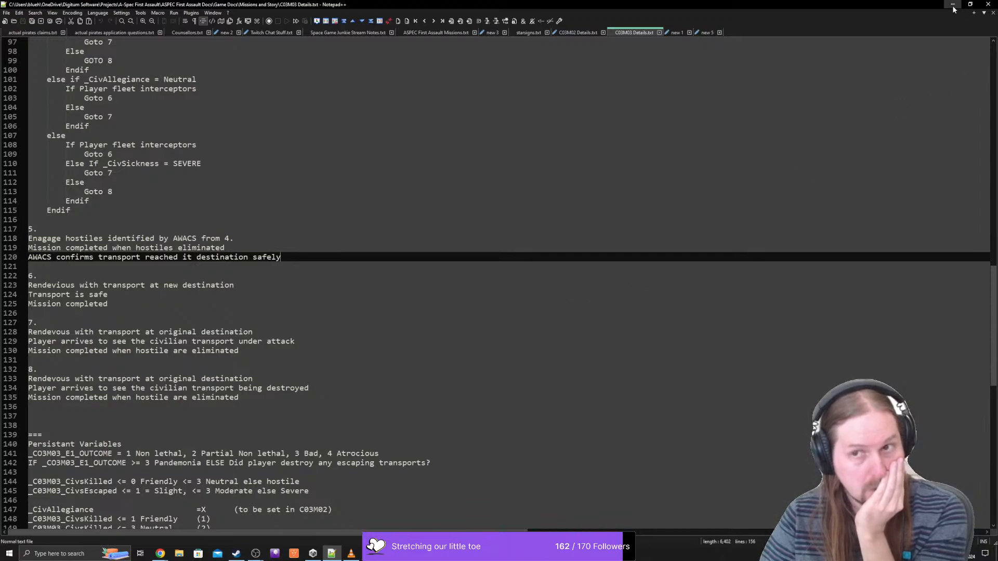
key(alt+Tab)
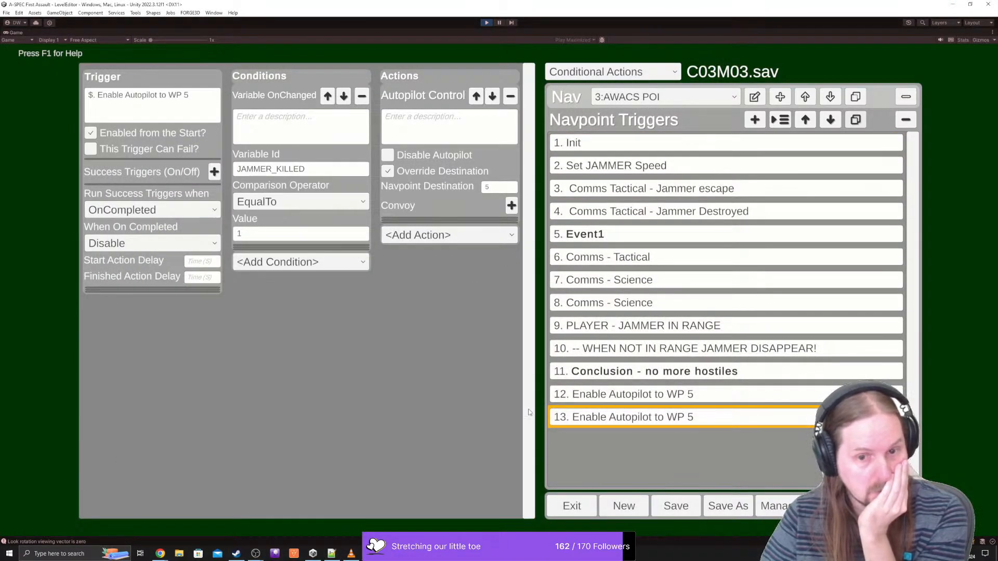
click(332, 553)
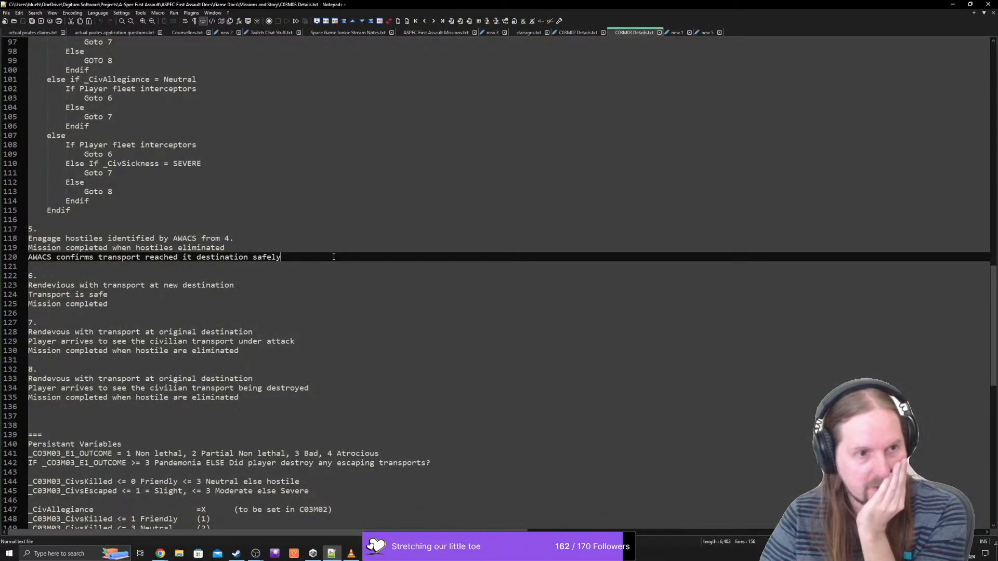
drag(280, 257, 10, 228)
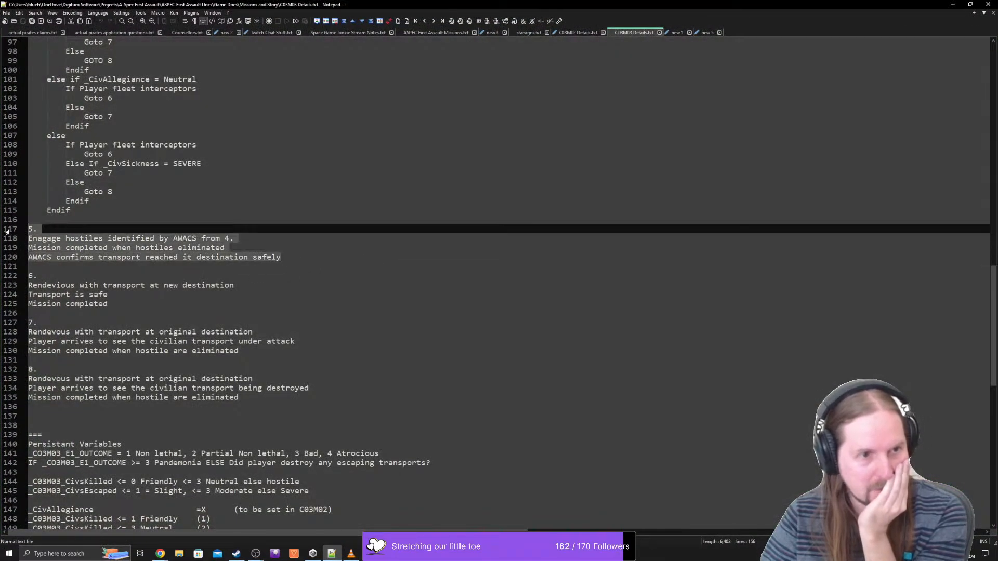
click(114, 301)
drag(114, 301, 24, 288)
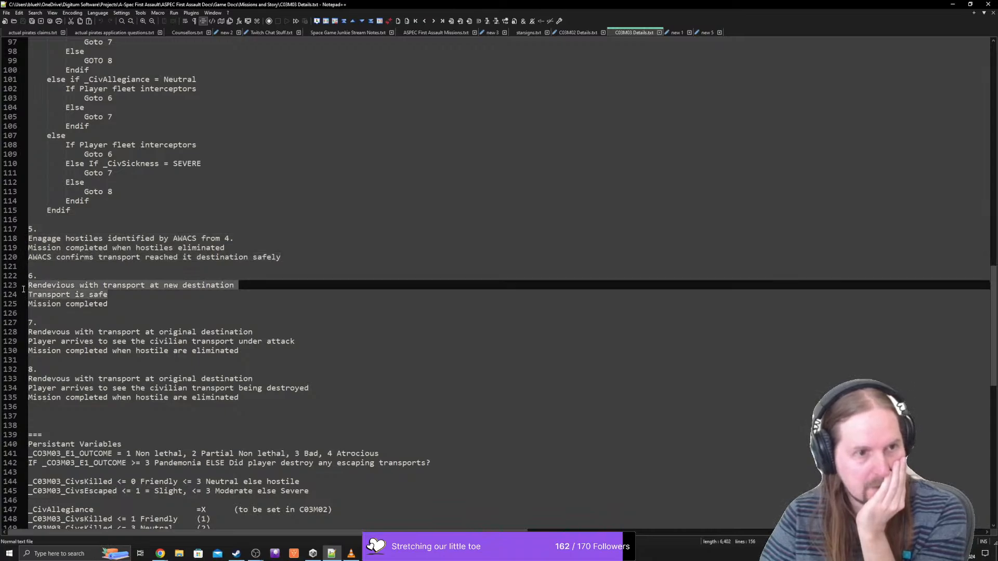
click(29, 284)
- Compare the Nav 3 and Nav 4 branches with destinations 5 and 7, and select the original Enable Autopilot trigger in Unity
scroll(83, 288, up, 2)
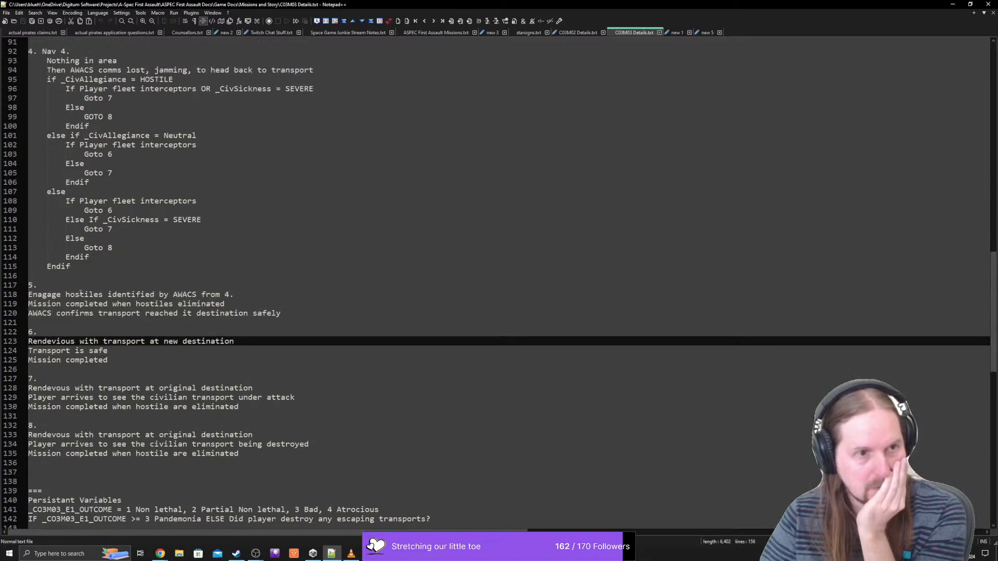
scroll(80, 294, up, 1)
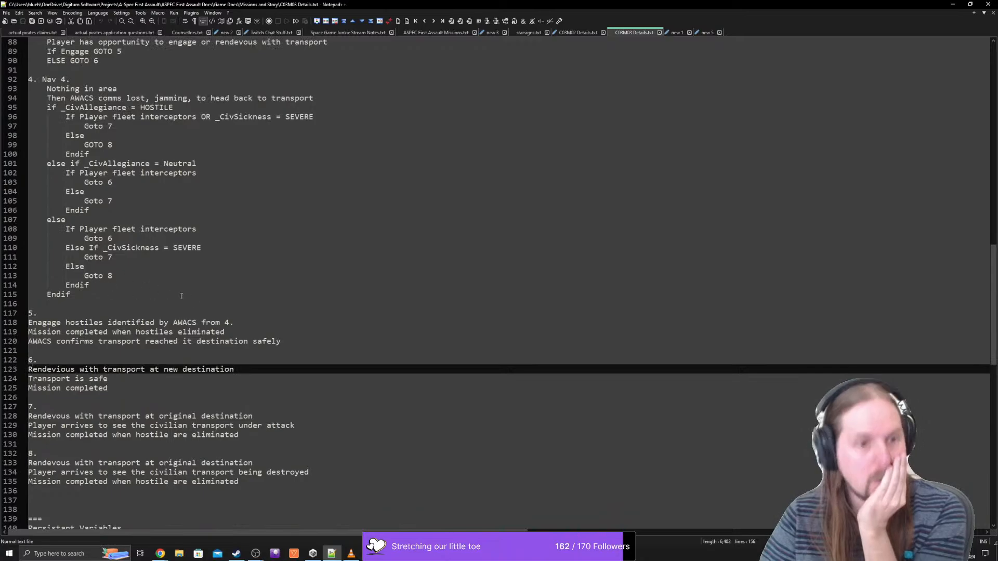
click(110, 315)
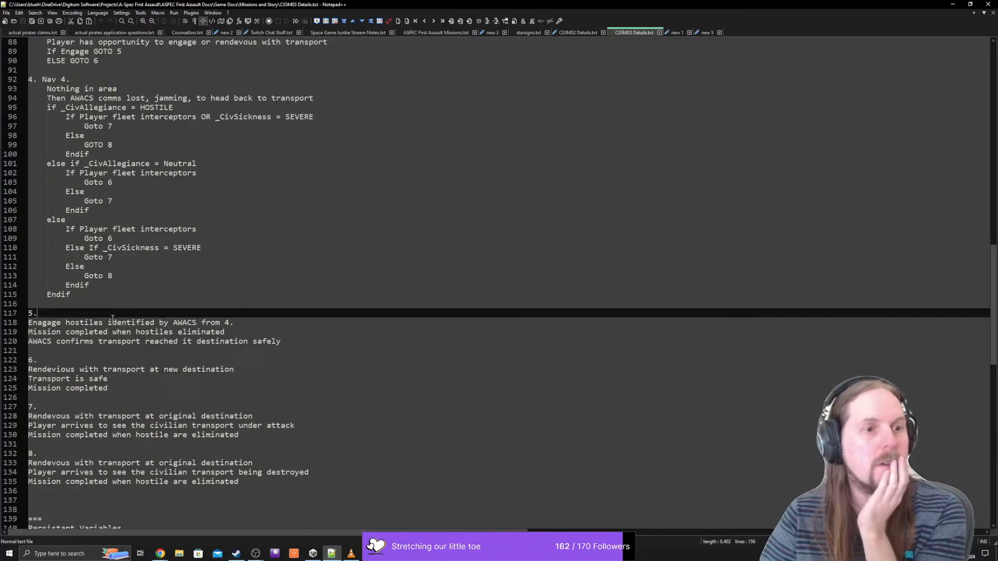
scroll(569, 344, up, 3)
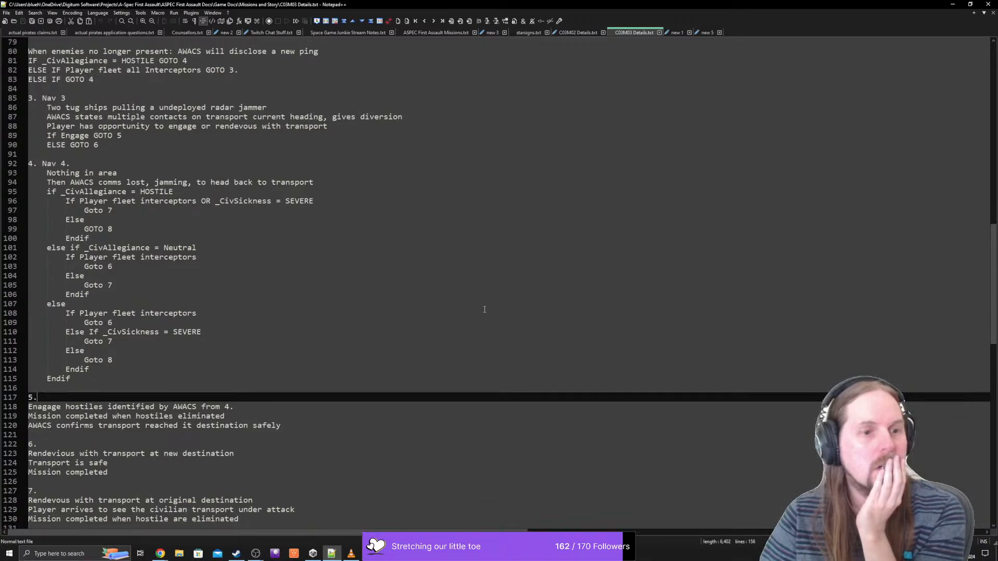
scroll(322, 341, down, 1)
drag(84, 378, 233, 378)
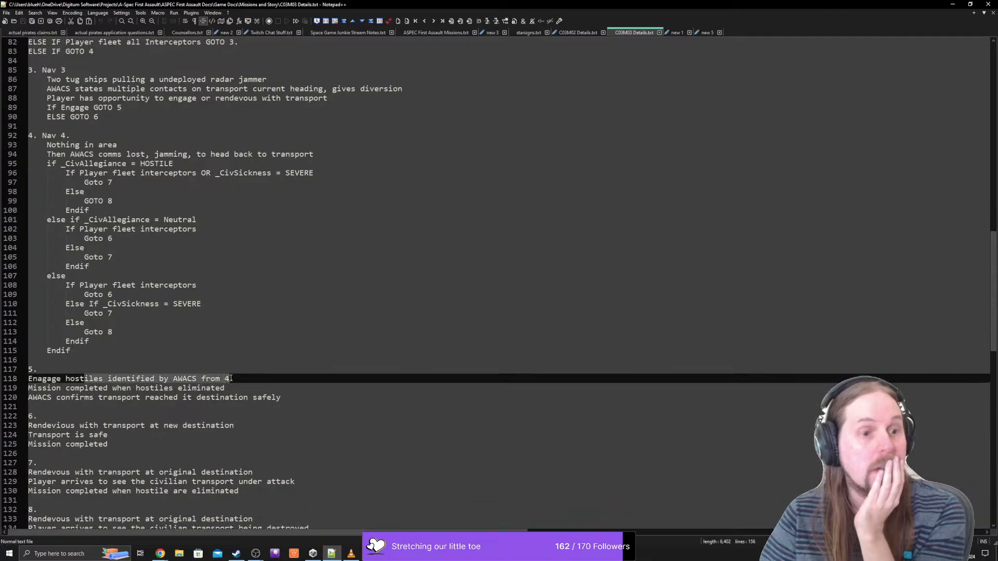
click(236, 378)
scroll(159, 307, down, 2)
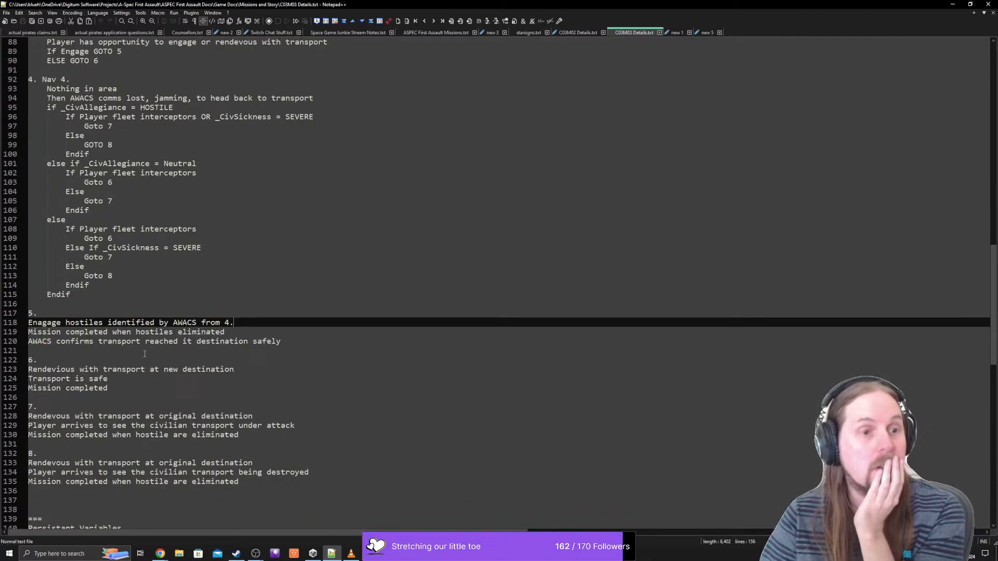
scroll(142, 369, down, 2)
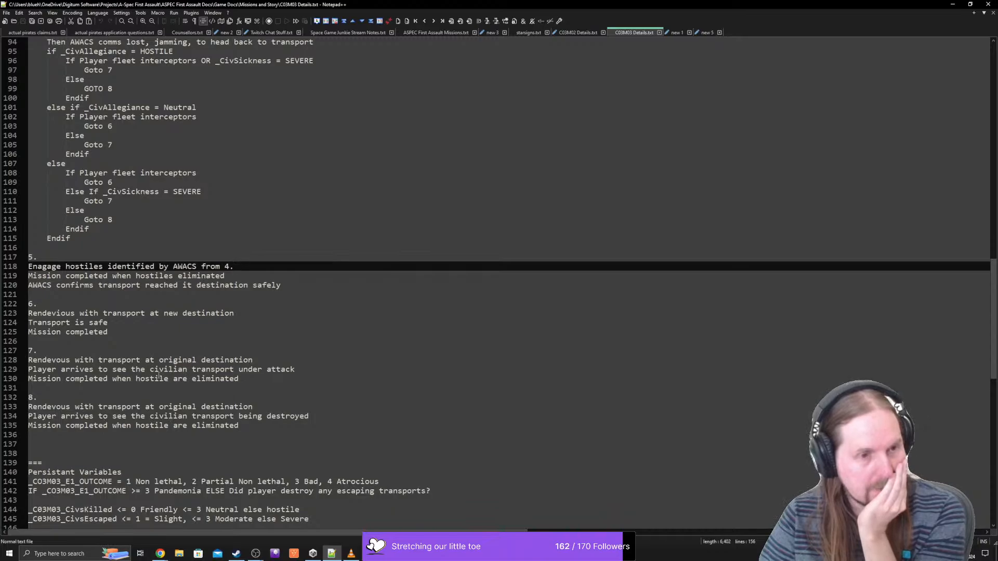
drag(265, 379, 28, 359)
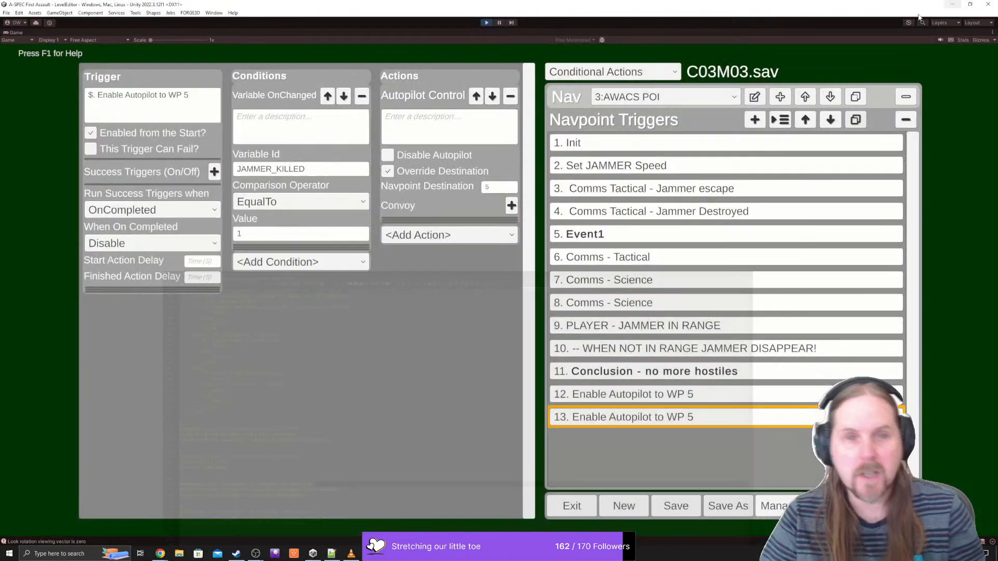
click(952, 4)
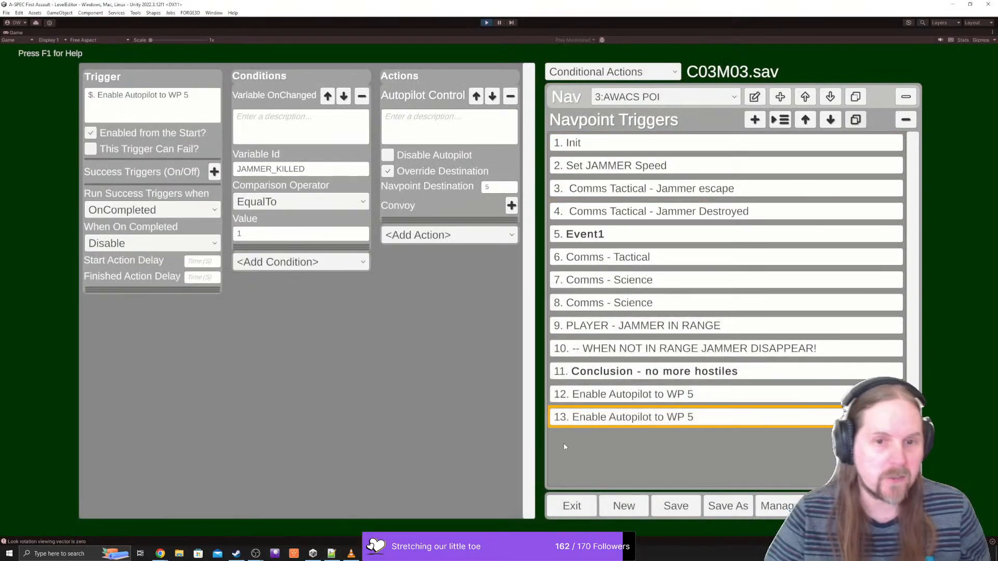
click(633, 394)
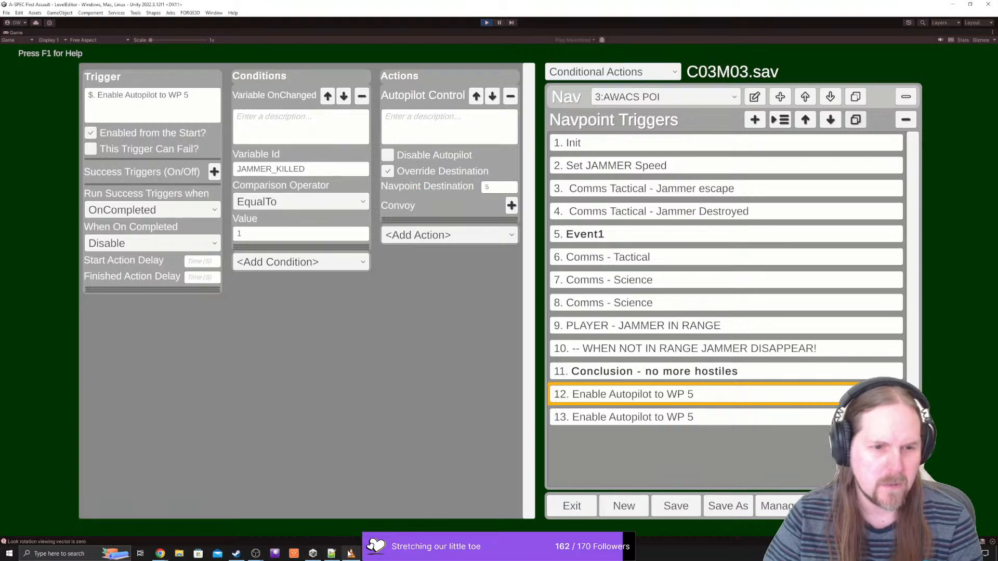
- Switch to Notepad++ and review the Nav 2 outcomes and the branching to Nav 3 and Nav 4 in the C03M03 Details notes
click(331, 553)
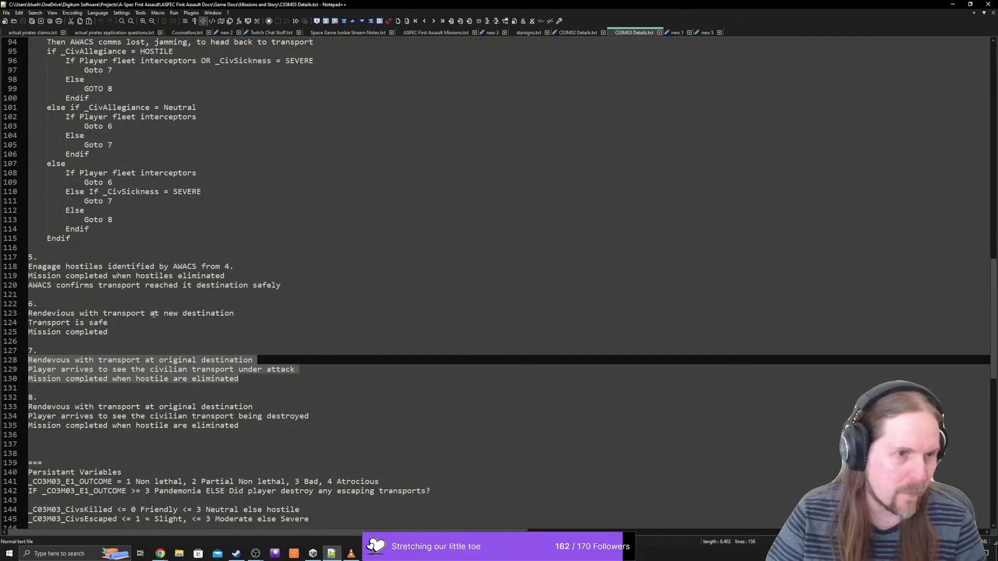
scroll(148, 325, up, 4)
scroll(148, 281, up, 12)
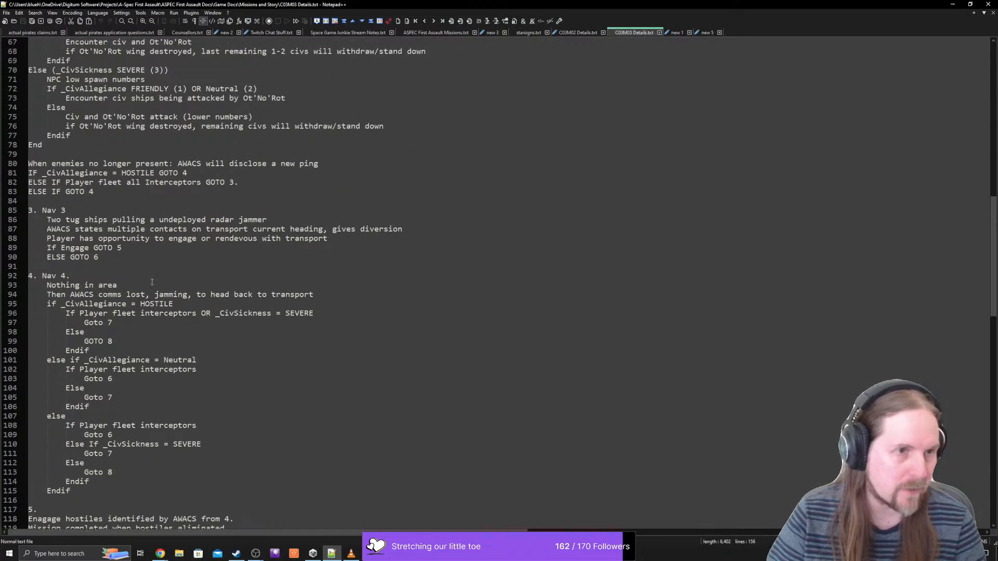
scroll(128, 196, down, 6)
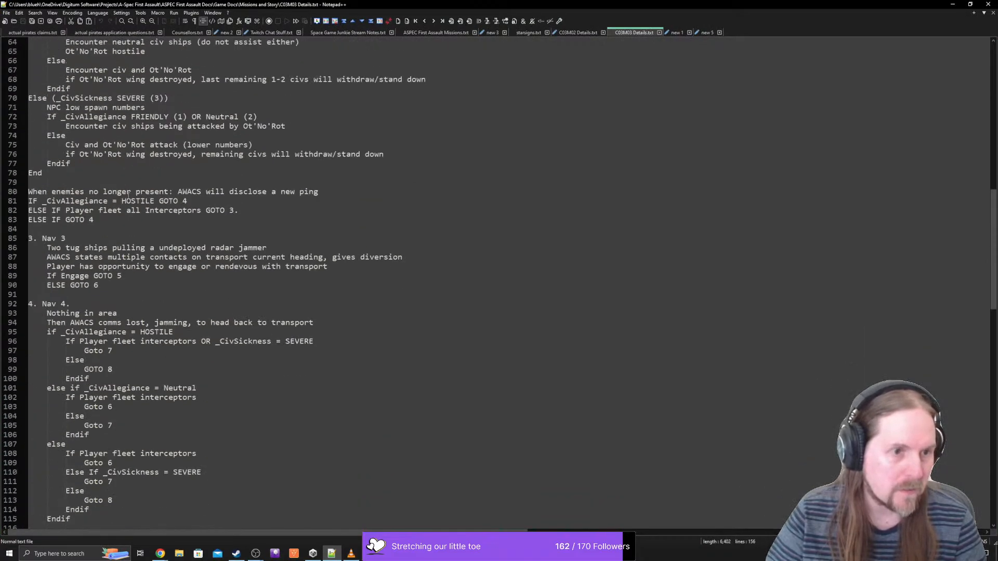
scroll(118, 199, up, 4)
scroll(118, 199, up, 4)
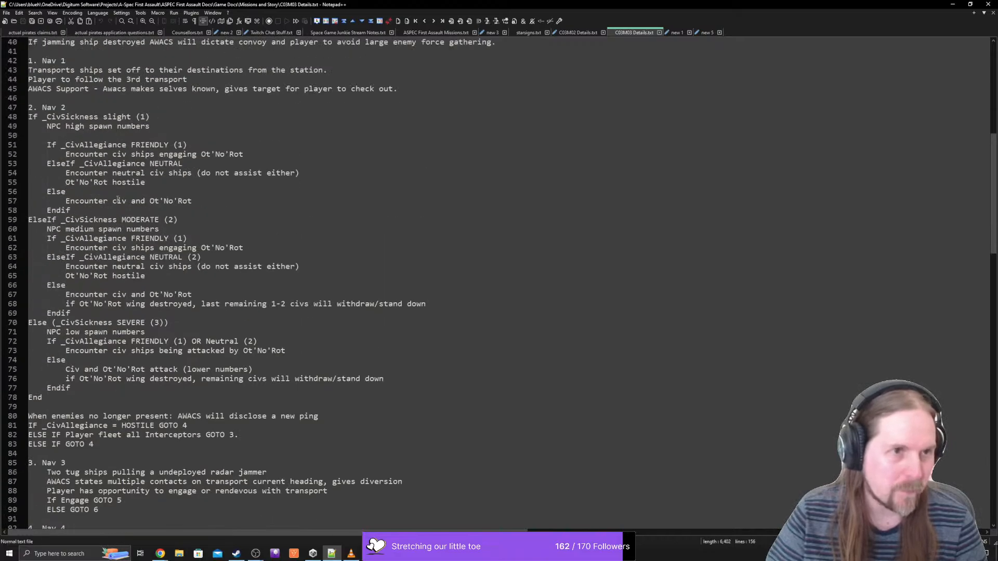
click(114, 132)
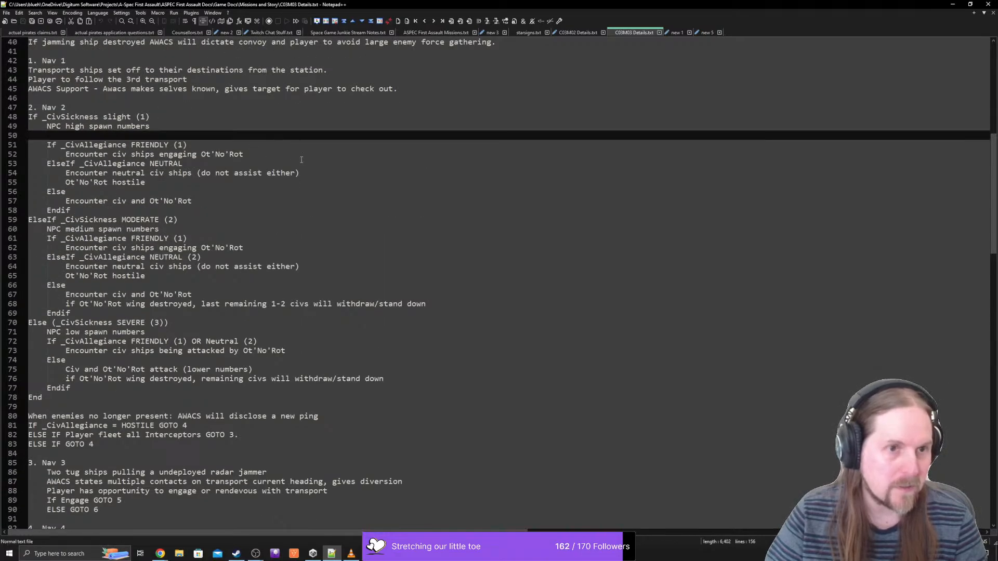
scroll(301, 160, down, 2)
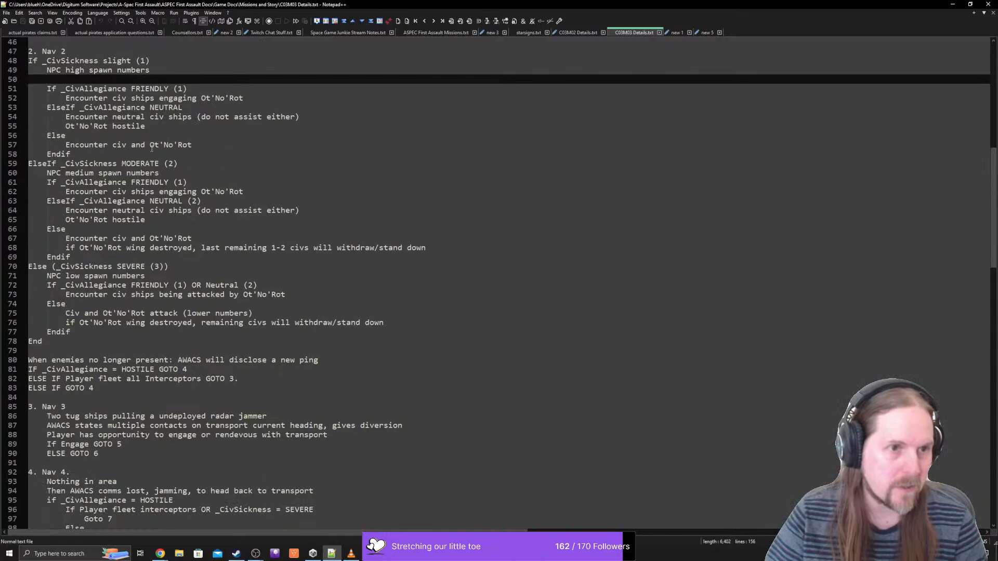
scroll(123, 166, down, 2)
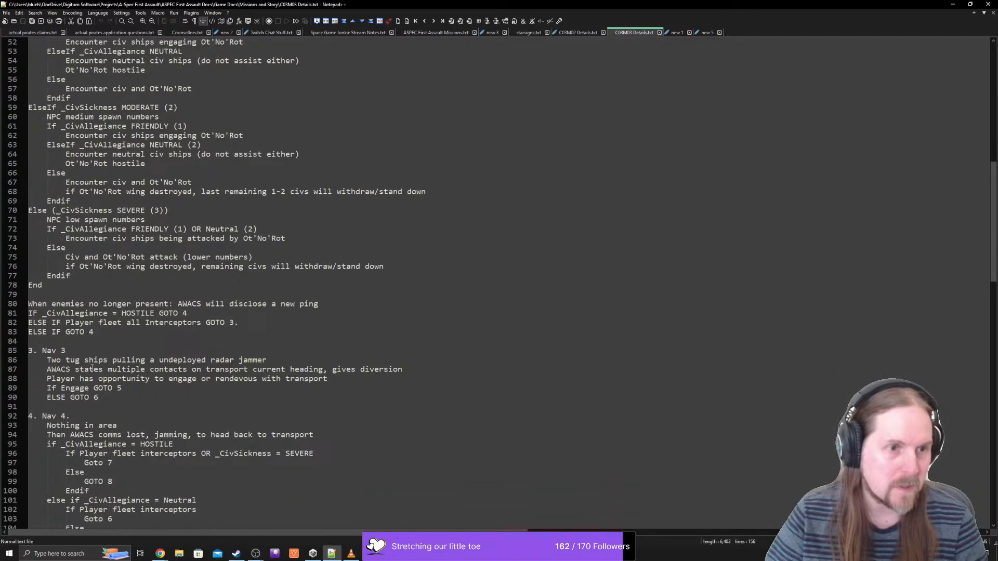
click(85, 344)
click(78, 348)
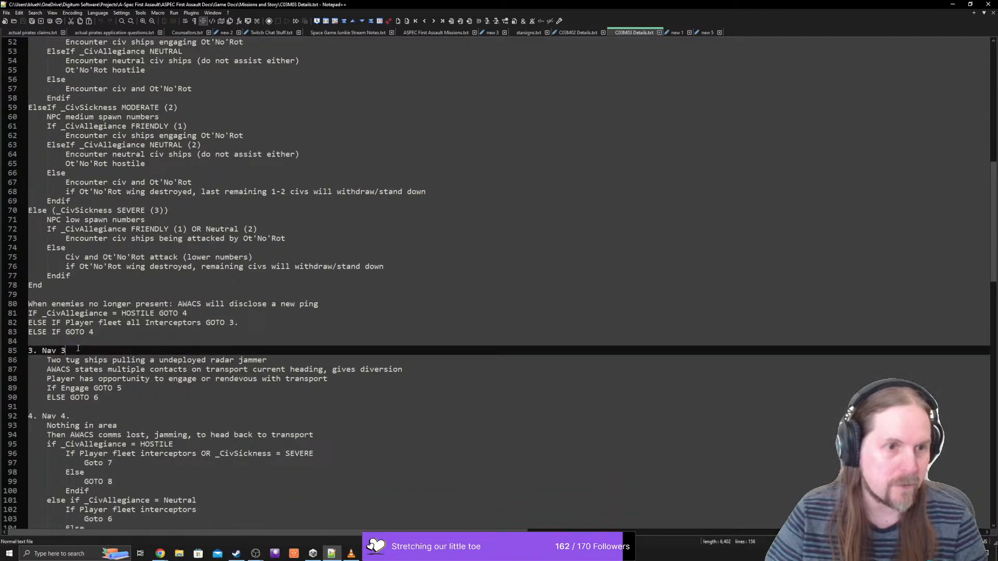
click(245, 323)
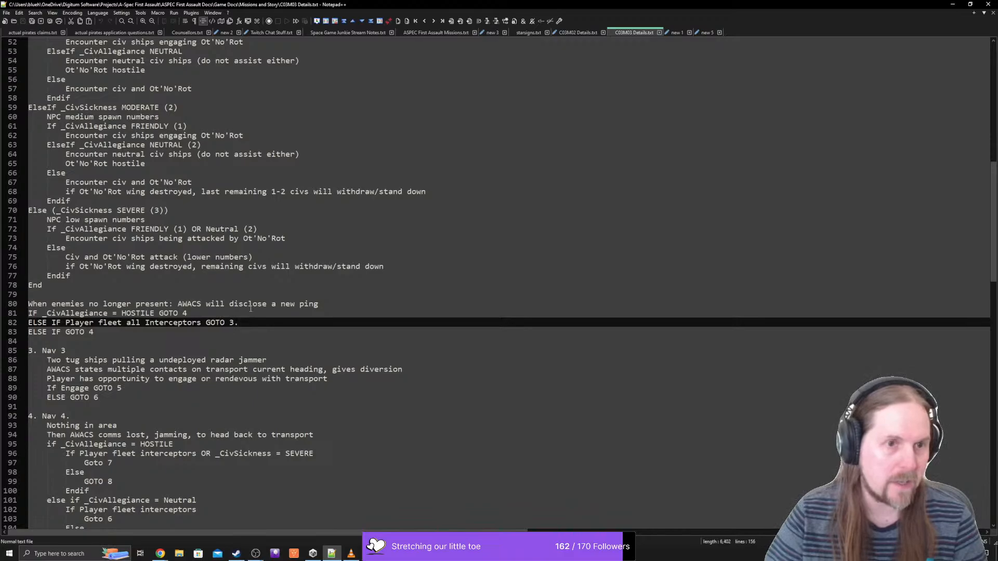
- Check the Unity trigger list, then compare the descriptions of destinations 5 and 7 in the mission notes
click(952, 5)
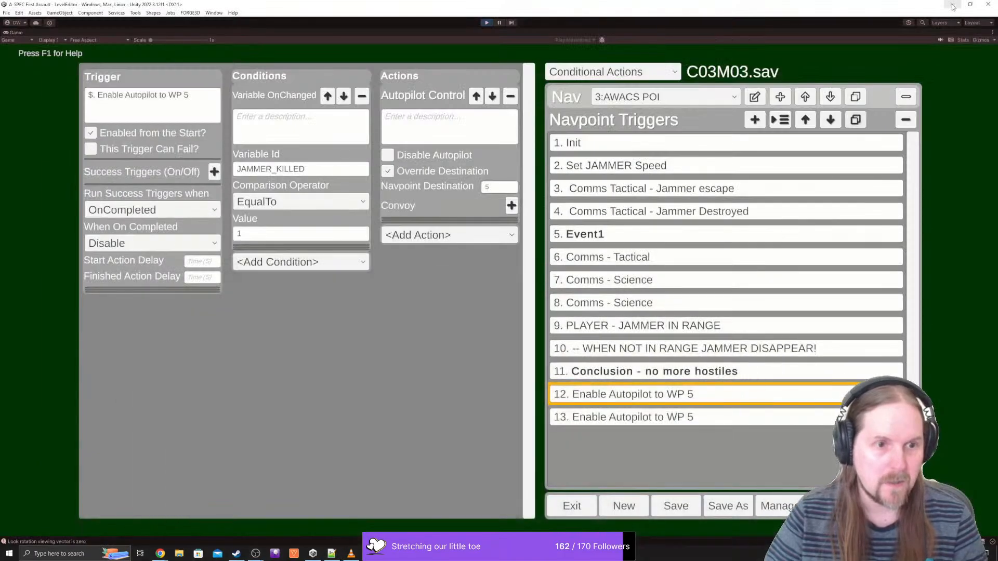
click(332, 553)
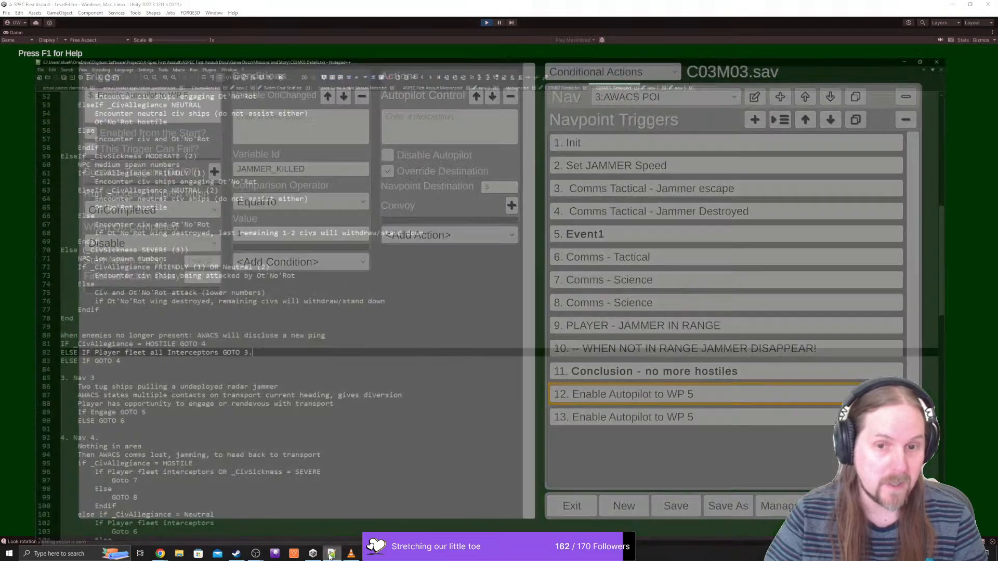
scroll(204, 310, down, 7)
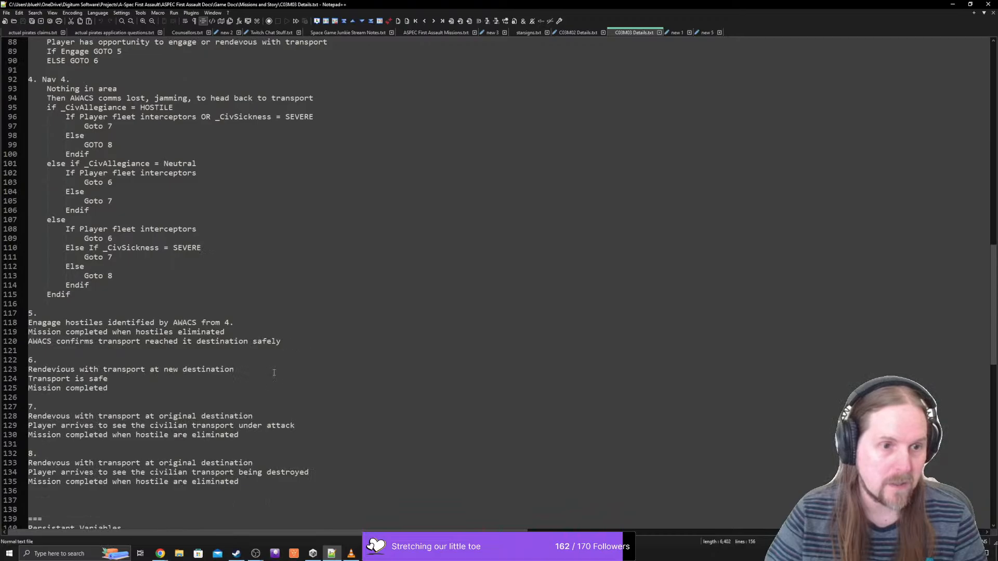
drag(244, 349, 17, 322)
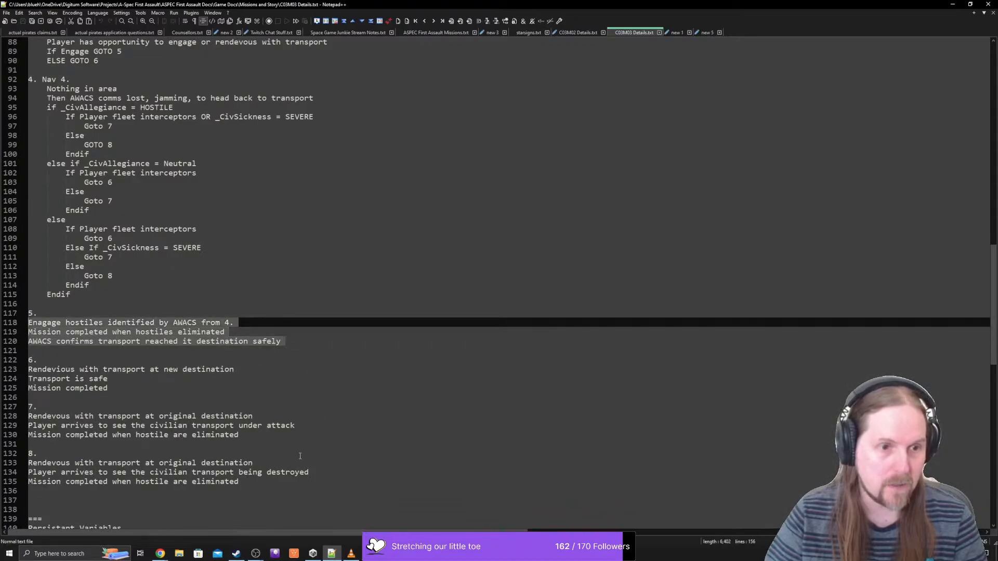
drag(272, 444, 28, 415)
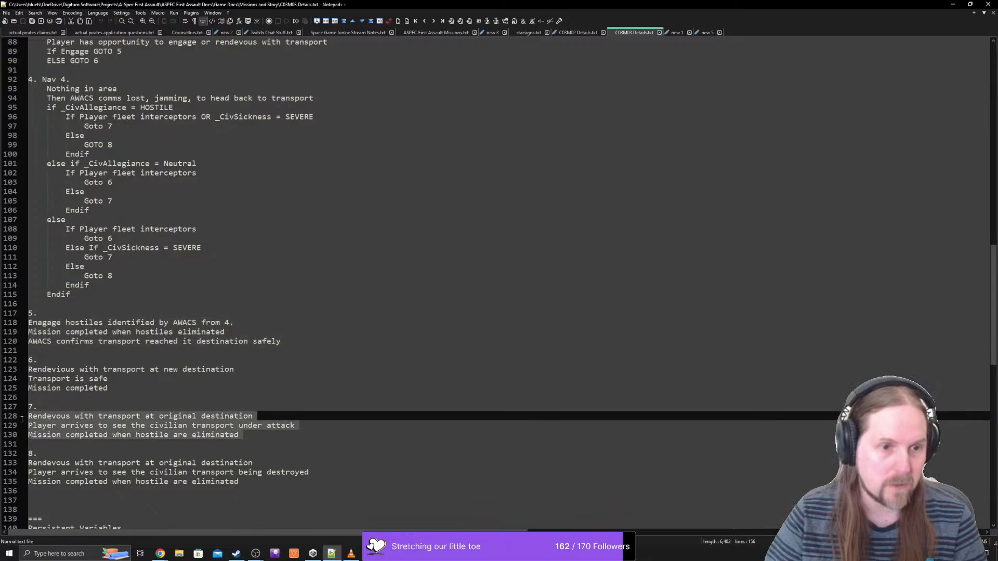
- Switch to Unity, retarget the duplicated autopilot trigger to WP 7 in both its name and navpoint destination, and save the mission
click(952, 4)
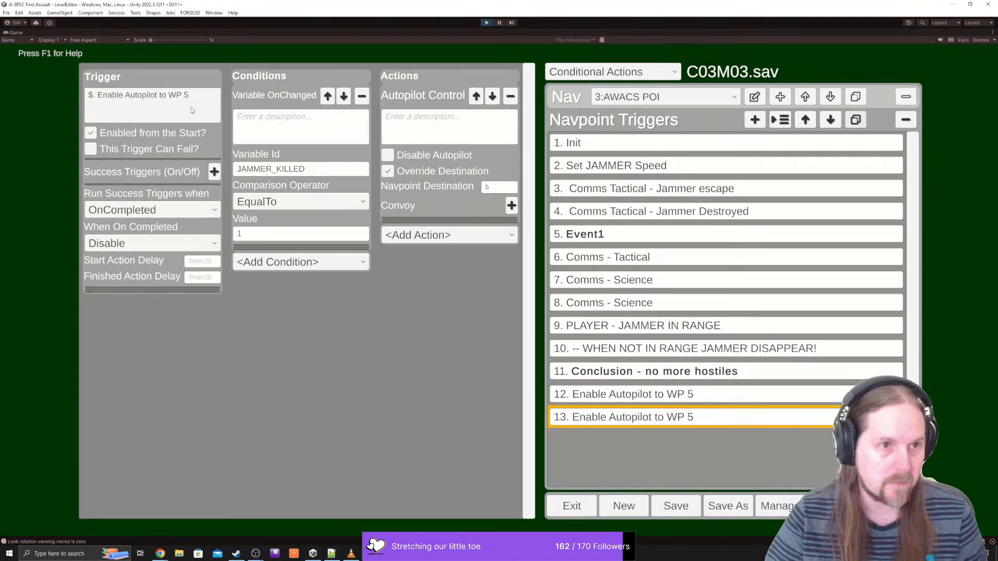
drag(192, 97, 185, 94)
text(7)
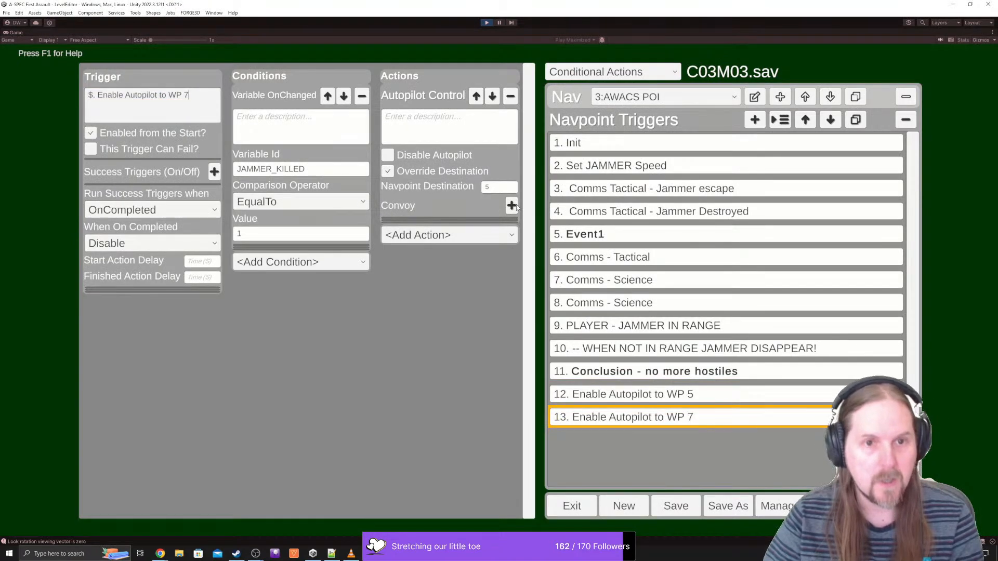
click(497, 187)
text(7)
click(681, 511)
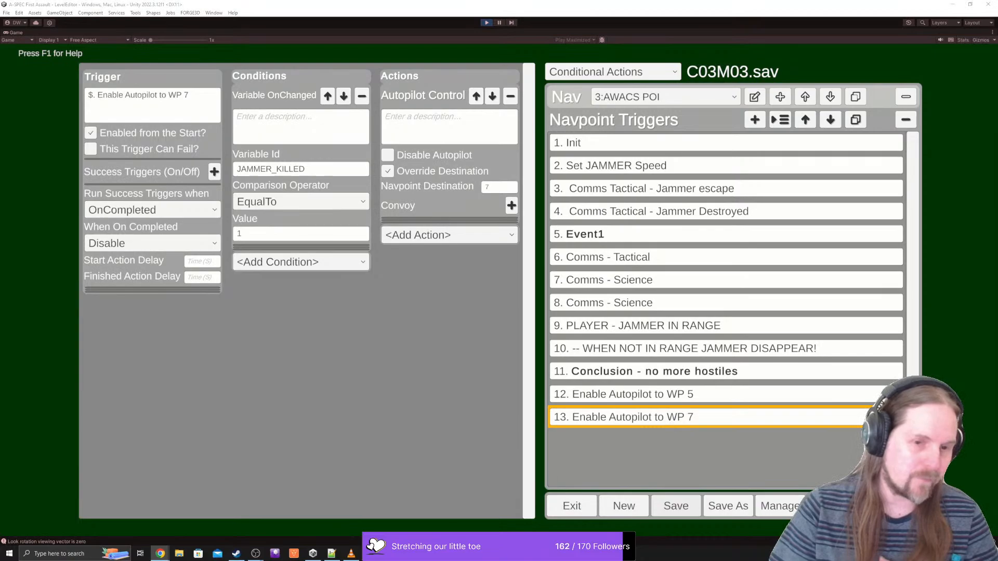
click(331, 554)
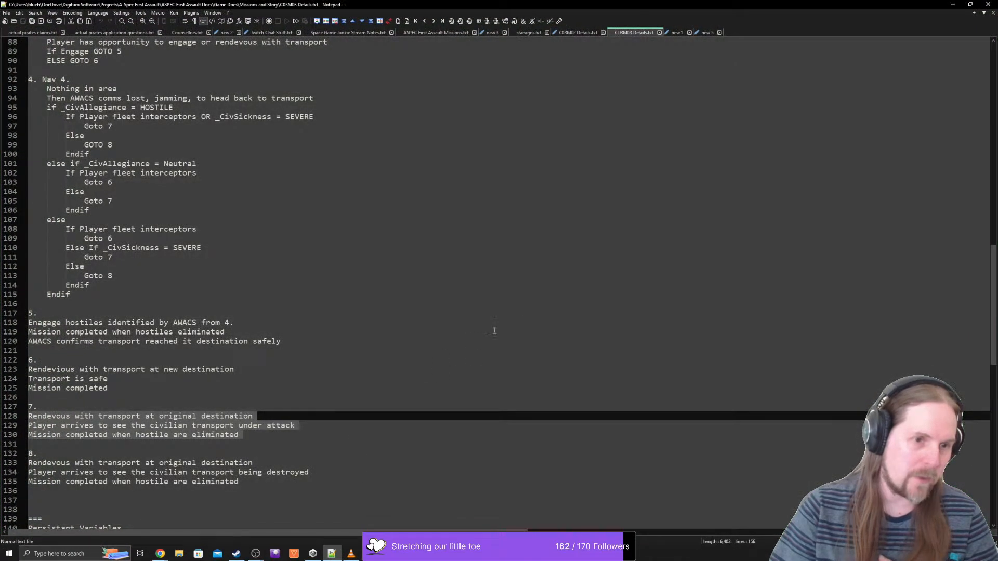
key(alt+Tab)
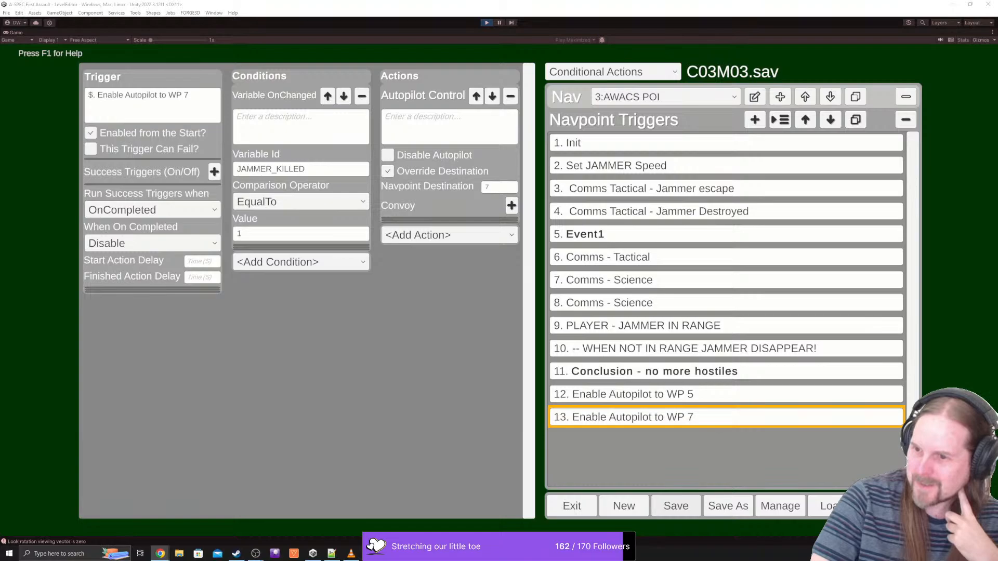
key(alt+Tab)
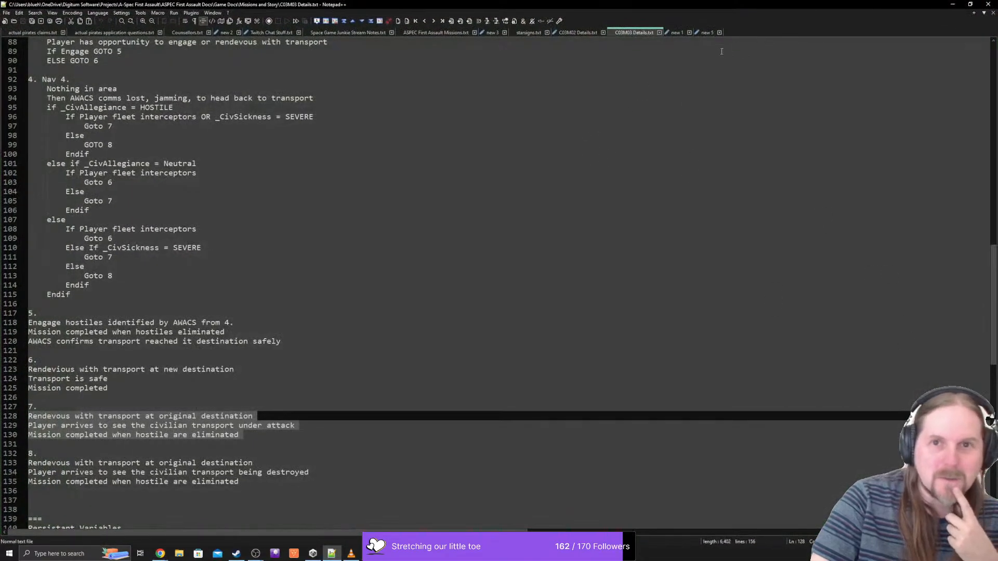
key(alt+Tab)
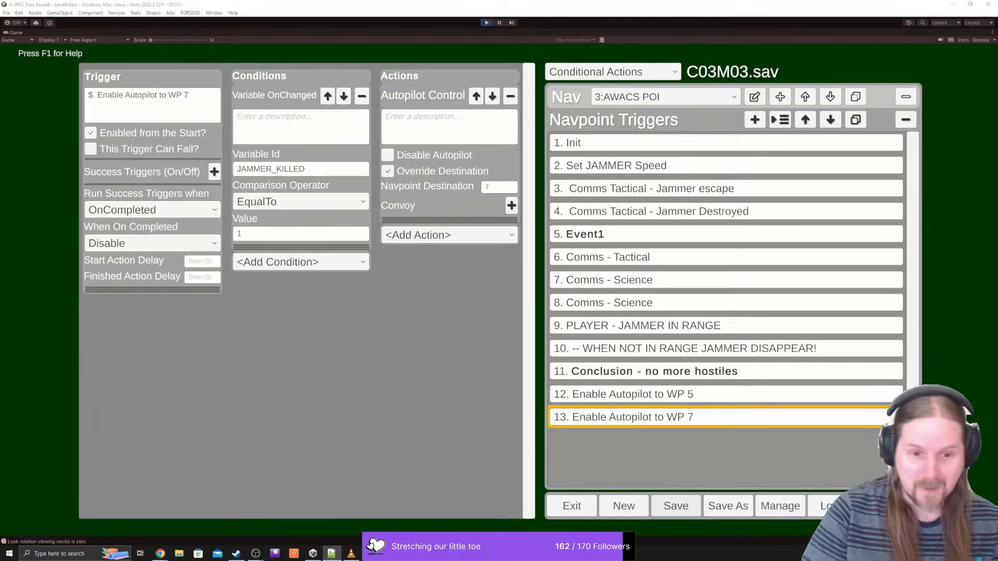
click(512, 553)
click(512, 553)
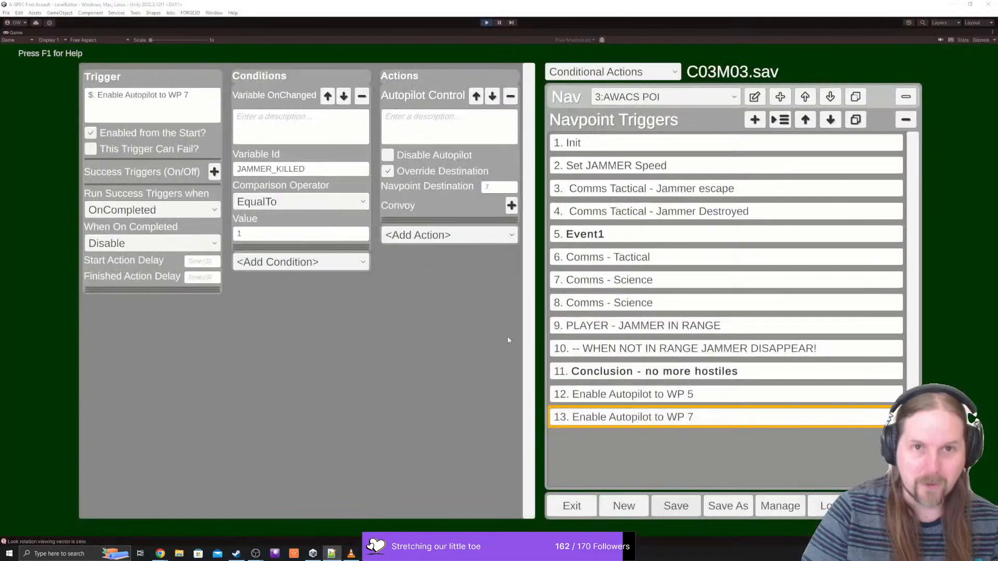
- Pause play mode in Unity and find and open the PlayerVesselControlsInteractionCondition script in Visual Studio
click(499, 22)
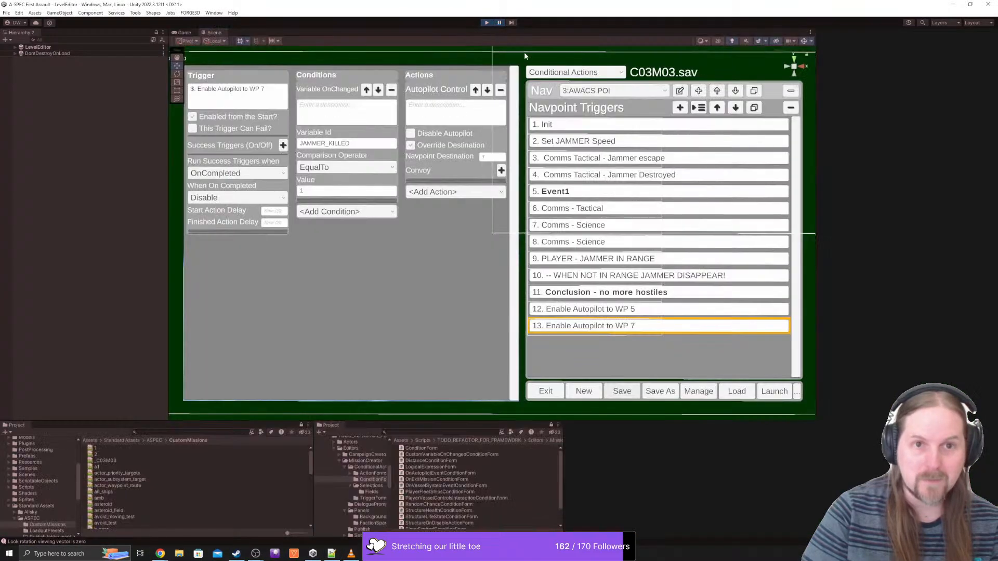
click(684, 435)
text(PlayerVesselControlsInteractionCondition)
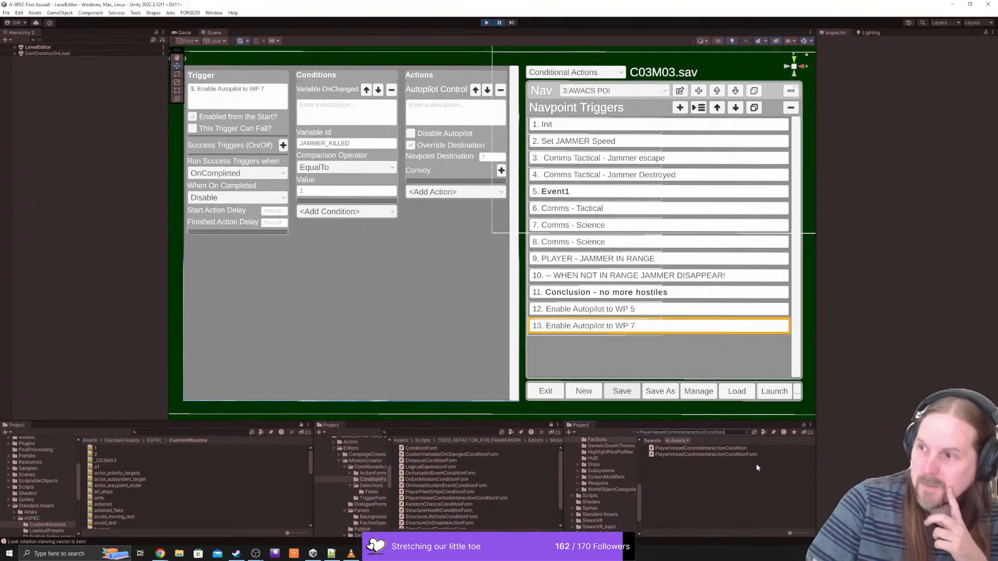
double_click(725, 448)
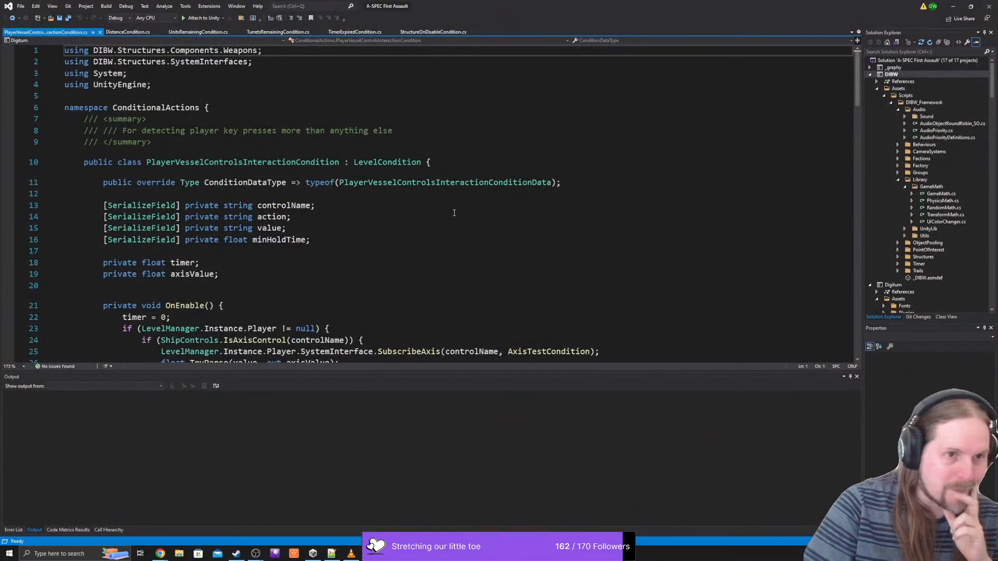
- Examine how OnEnable and OnDisable subscribe and unsubscribe the axis, turret order and button controls in PlayerVesselControlsInteractionCondition
scroll(454, 212, down, 5)
scroll(133, 297, down, 1)
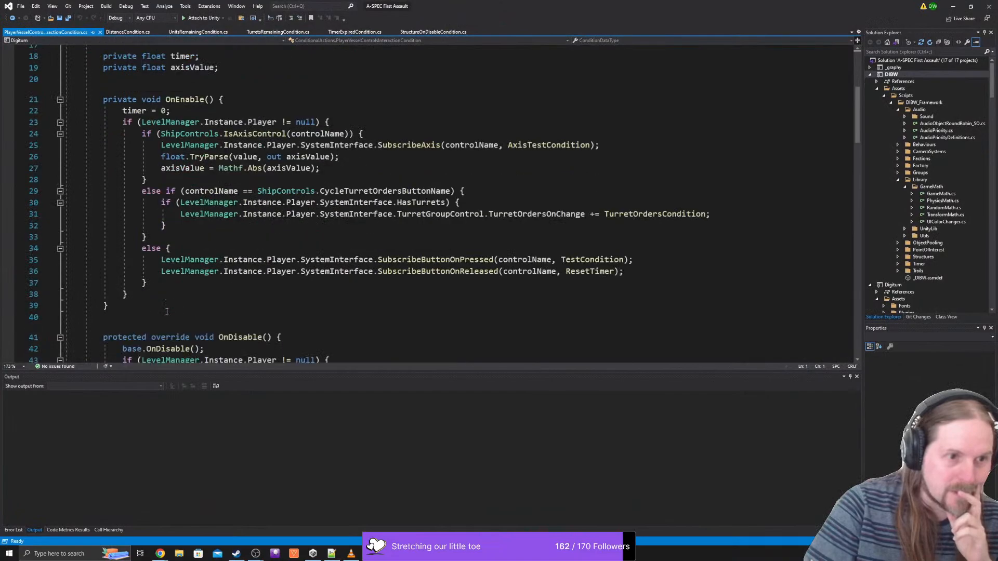
click(530, 318)
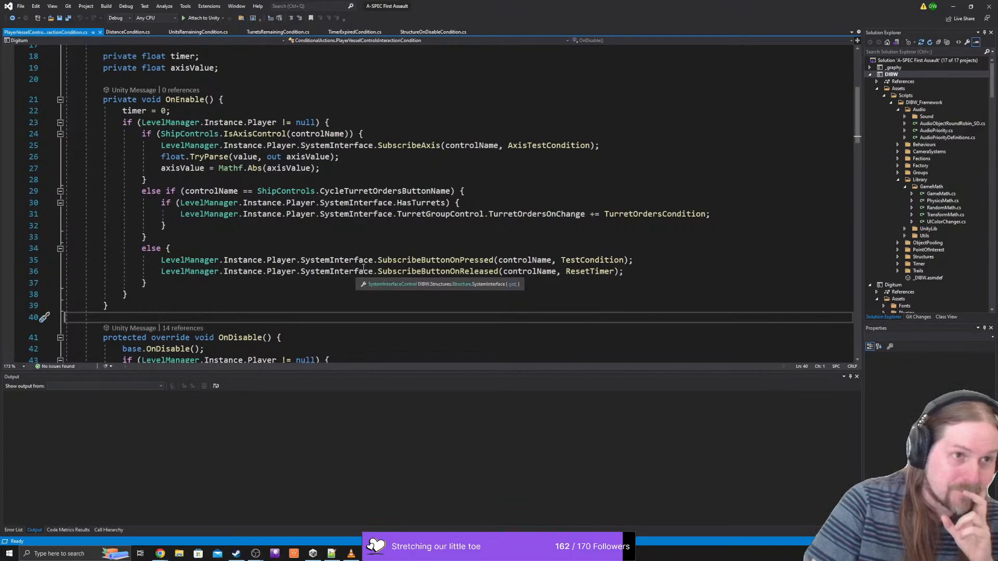
click(21, 7)
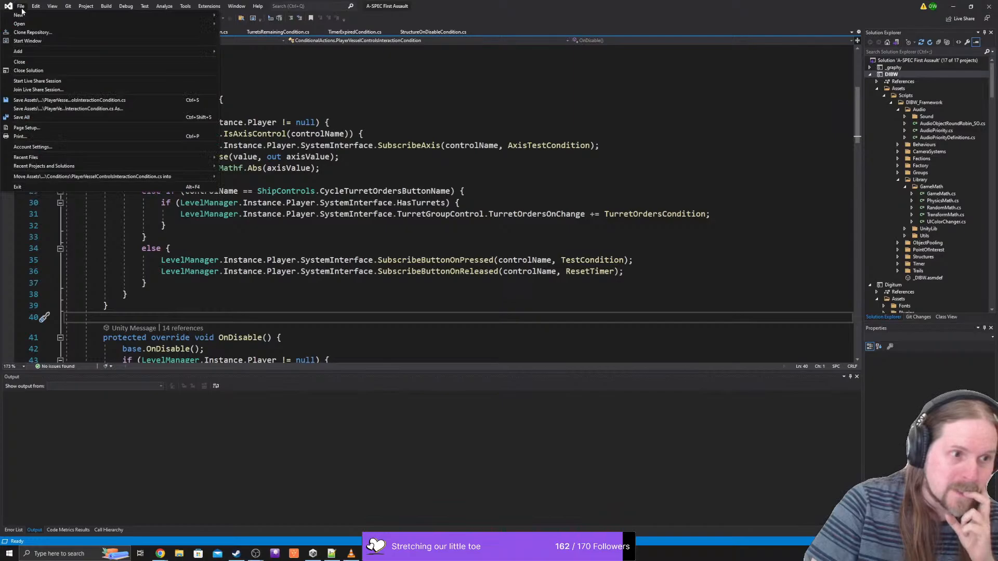
click(21, 9)
scroll(501, 245, down, 2)
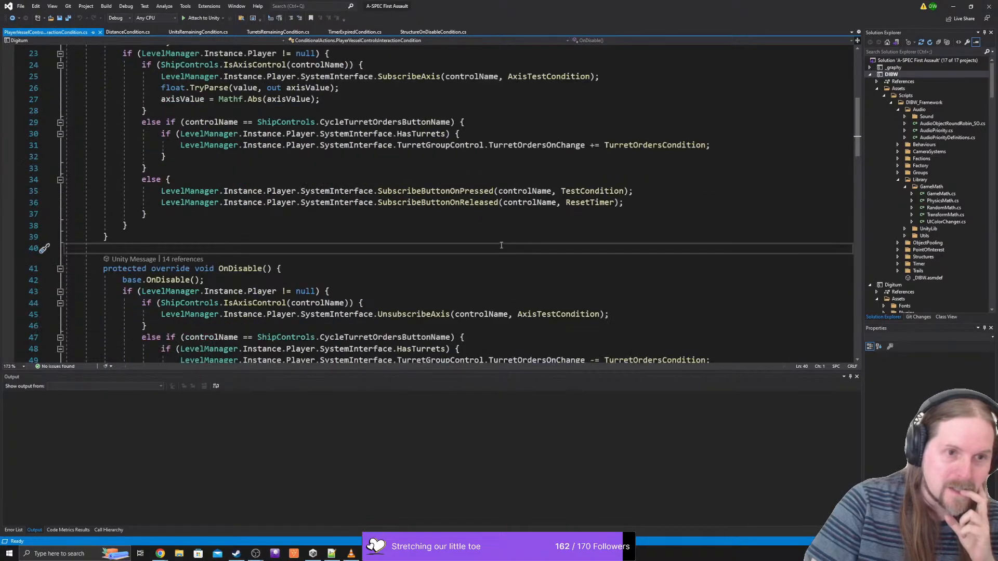
key(alt+Tab)
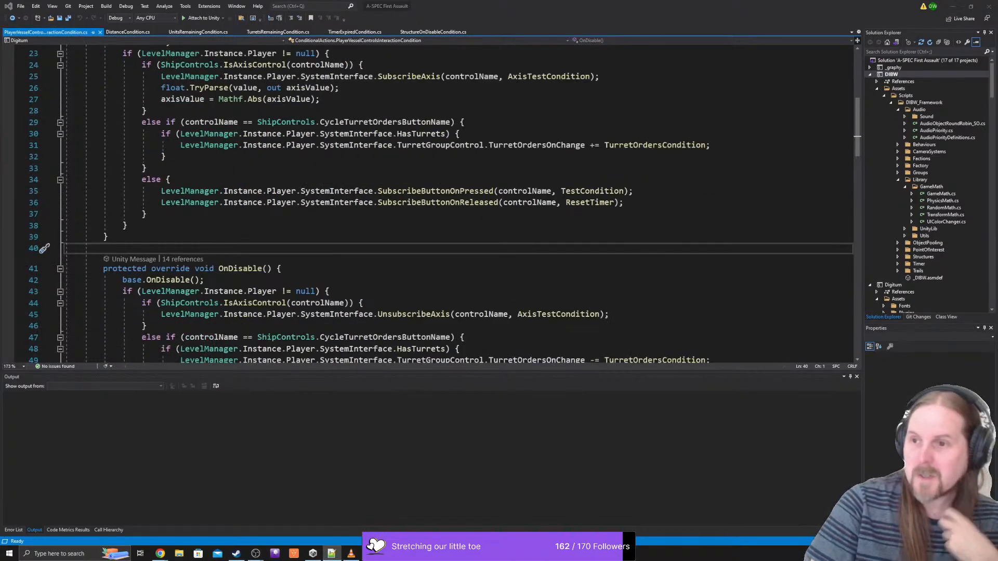
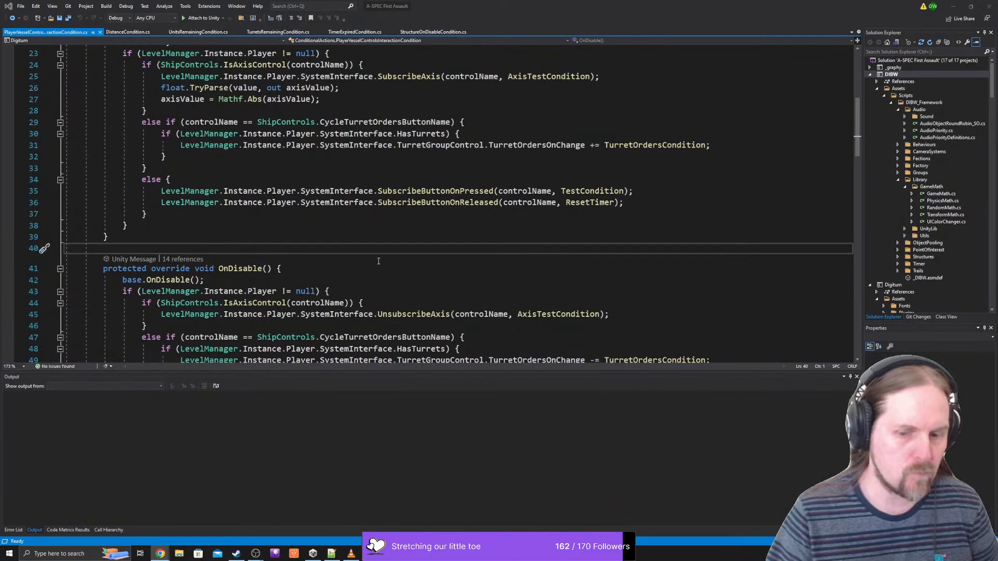
click(378, 261)
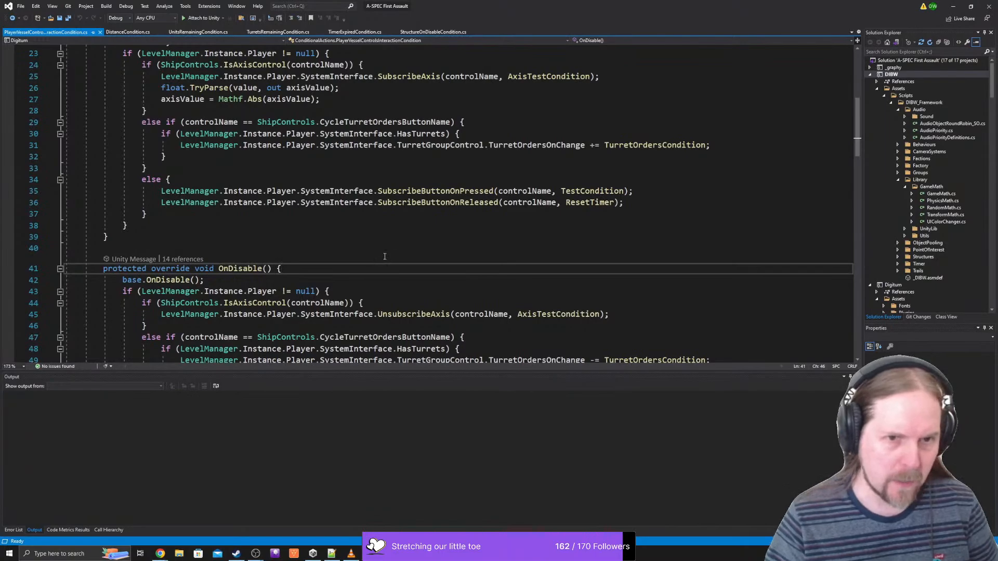
scroll(355, 242, up, 2)
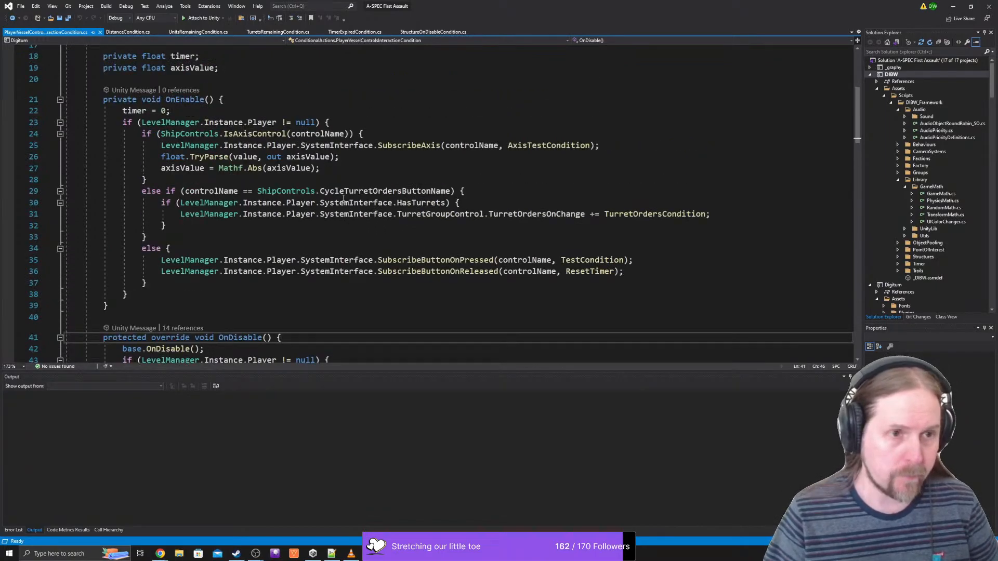
scroll(343, 198, down, 2)
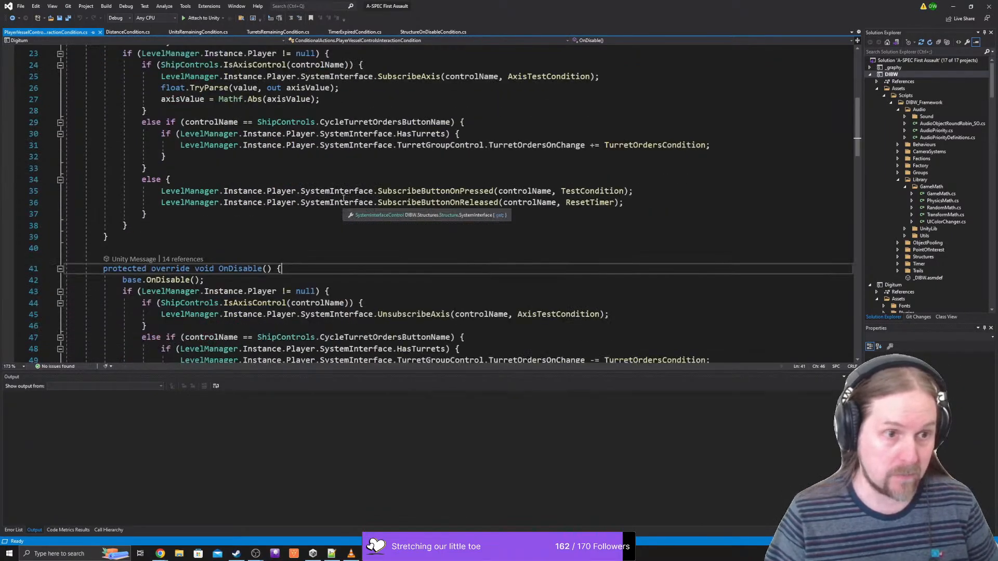
scroll(343, 198, up, 3)
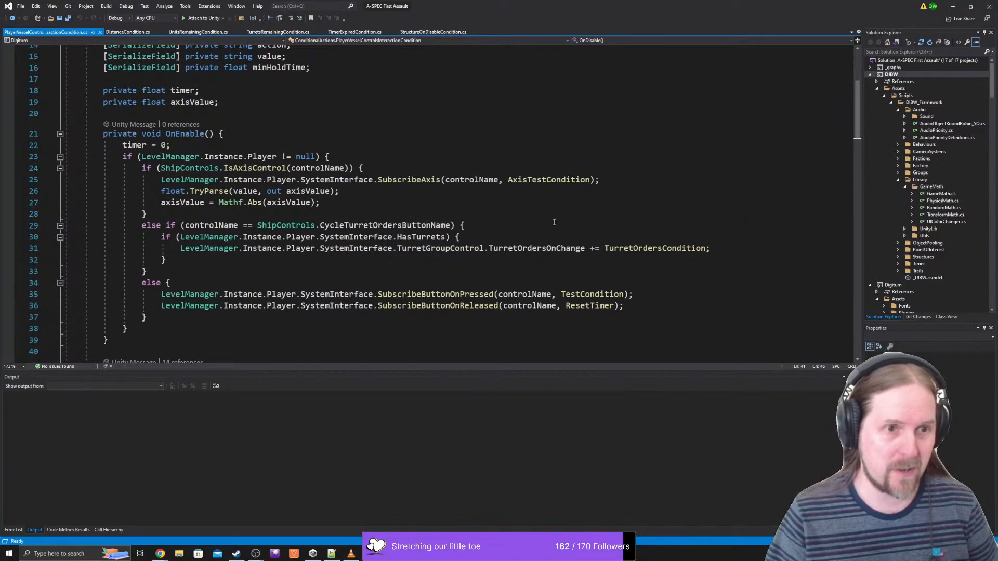
- Examine the minHoldTime field and the OnEnable and OnDisable methods in PlayerVesselControlsInteractionCondition to follow how held controls are tested
scroll(538, 226, down, 1)
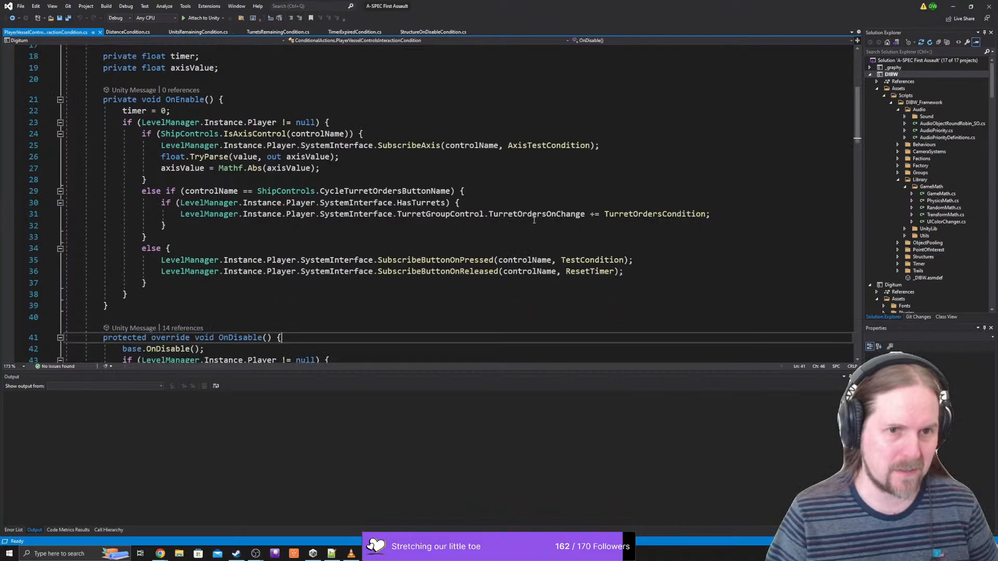
scroll(533, 220, down, 3)
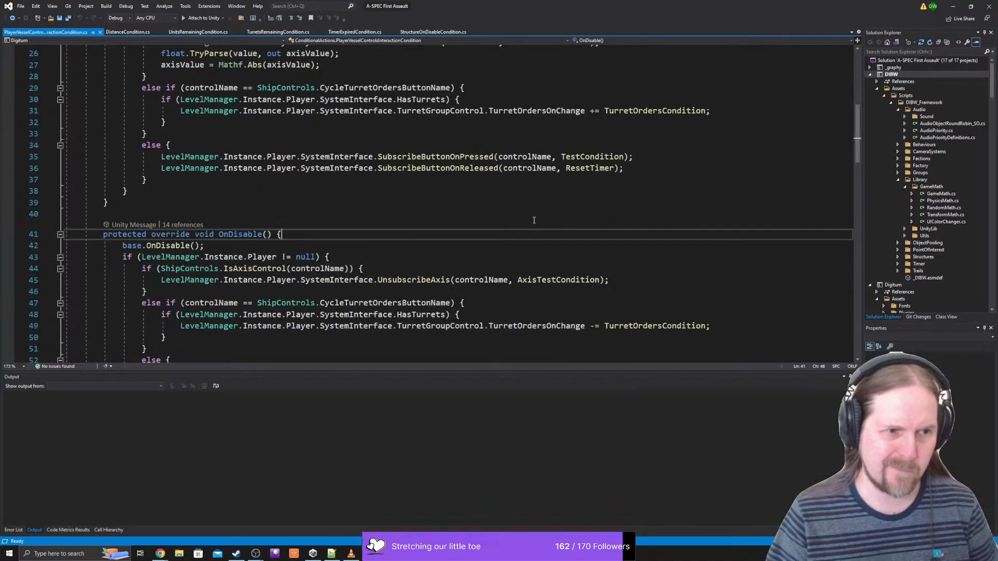
click(428, 207)
click(413, 218)
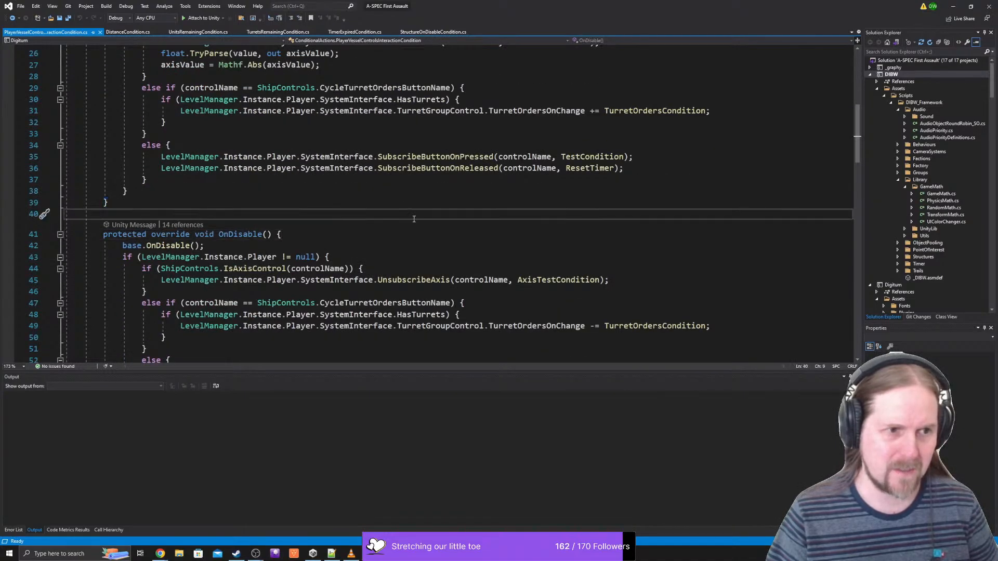
scroll(494, 218, up, 7)
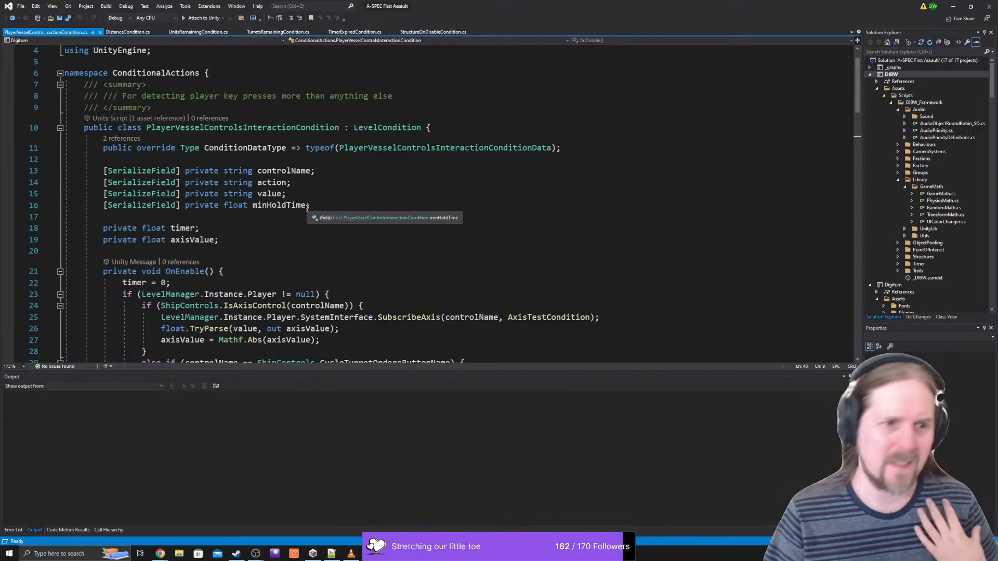
click(282, 205)
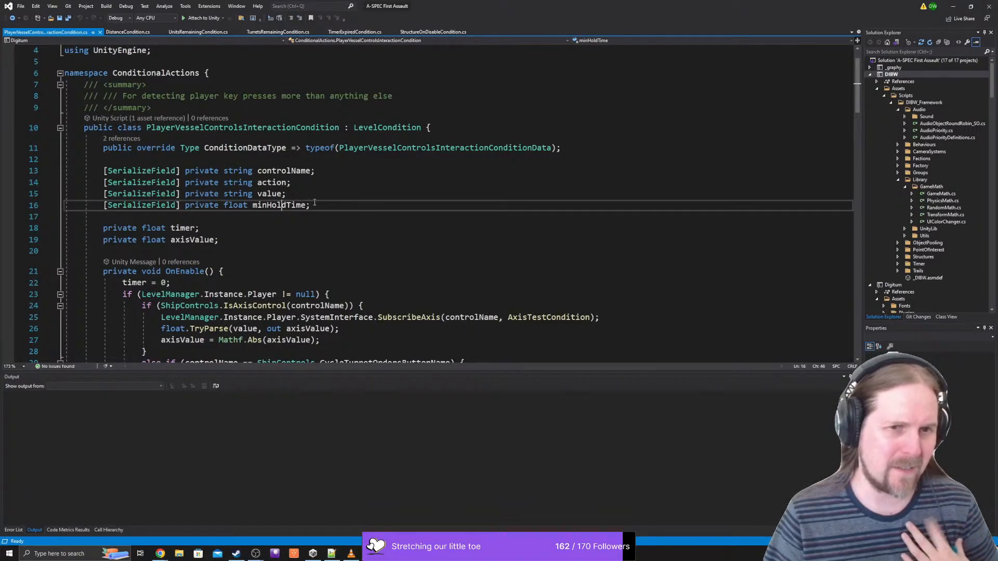
scroll(394, 180, down, 2)
scroll(394, 181, down, 5)
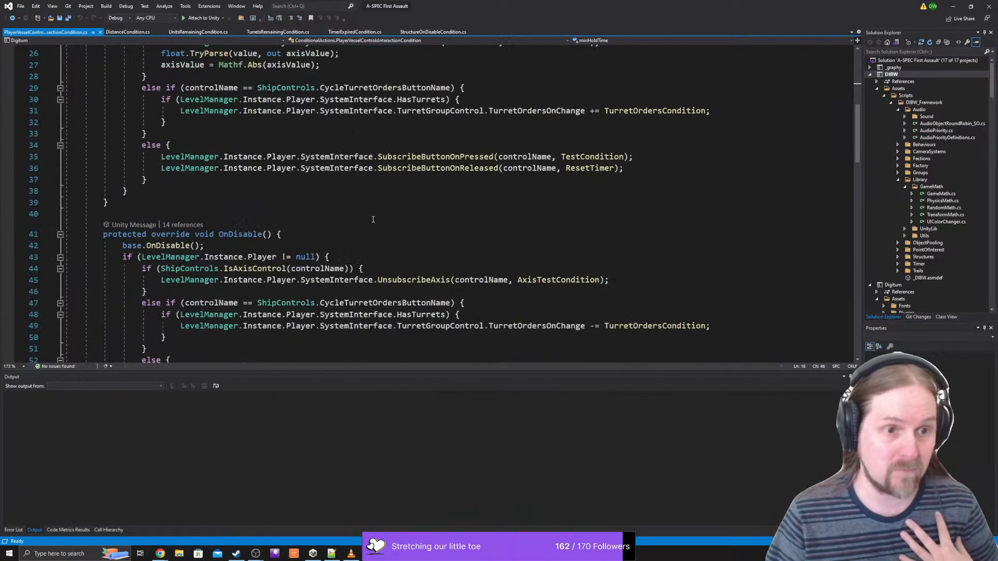
scroll(350, 222, down, 1)
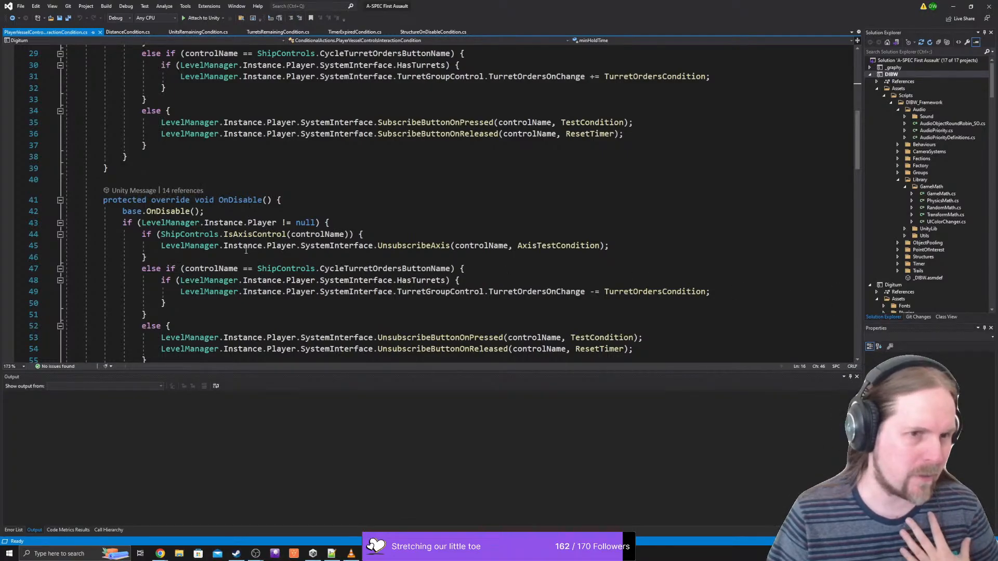
scroll(202, 227, down, 2)
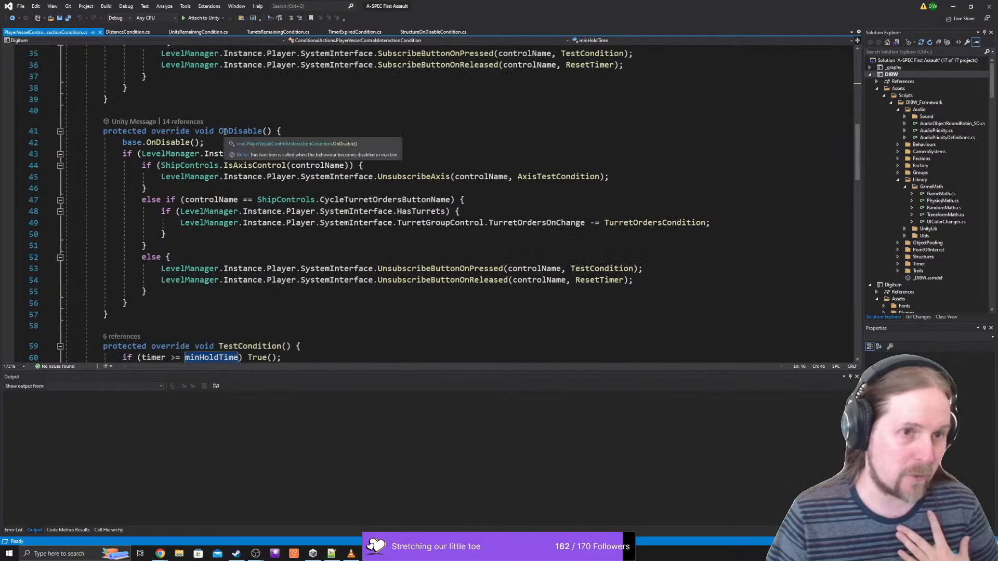
click(225, 131)
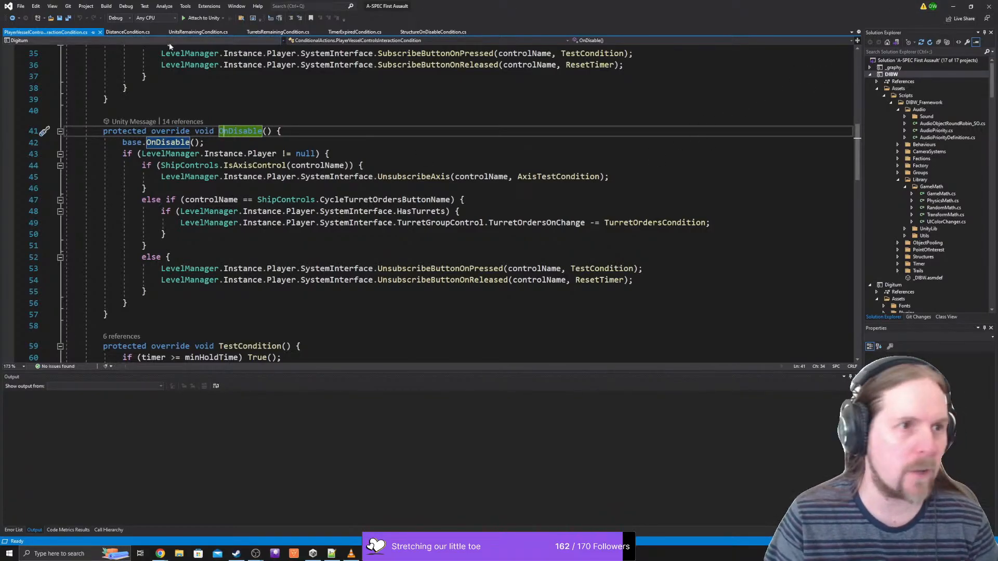
- Close the PlayerVesselControlsInteractionCondition script and return to Unity with the Game view maximized
click(100, 32)
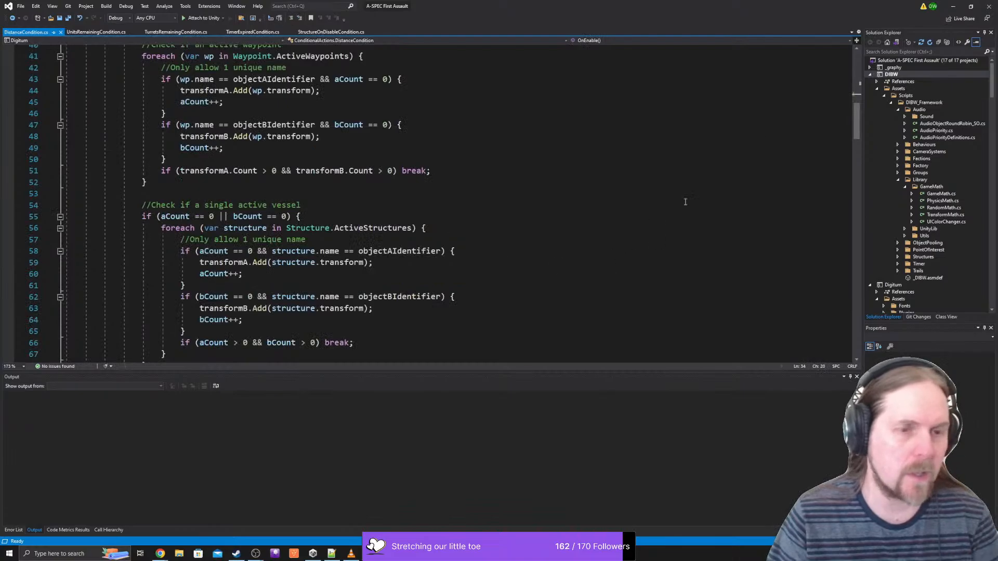
click(953, 6)
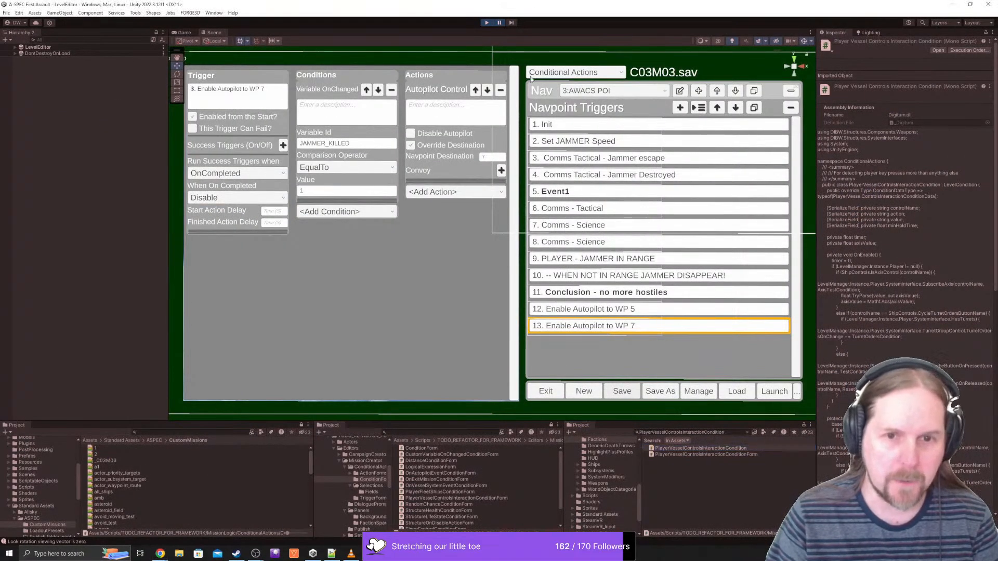
key(shift+space)
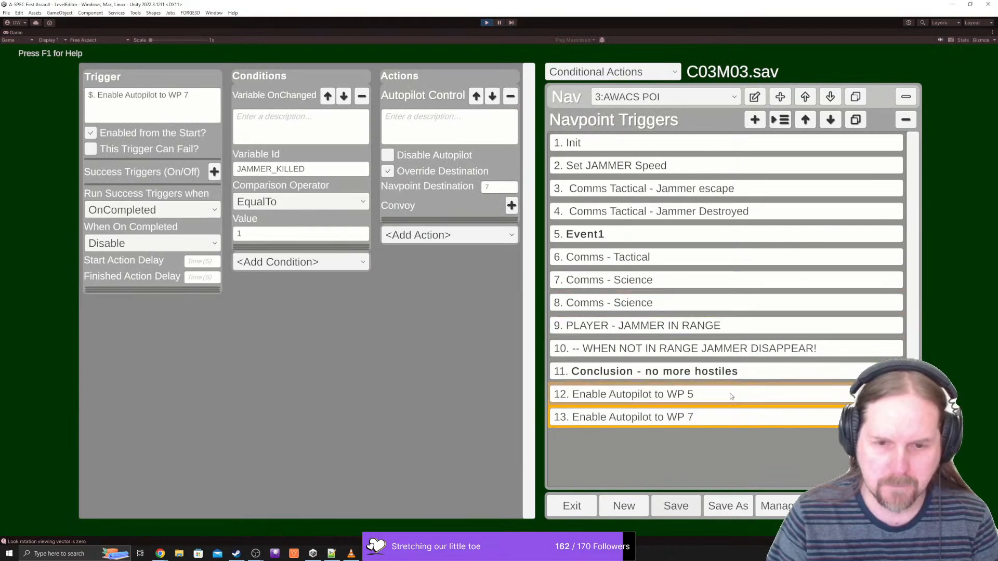
- Add trigger 12, Enable Autopilot to WP 5, as a success trigger of the Conclusion - no more hostiles trigger
click(707, 372)
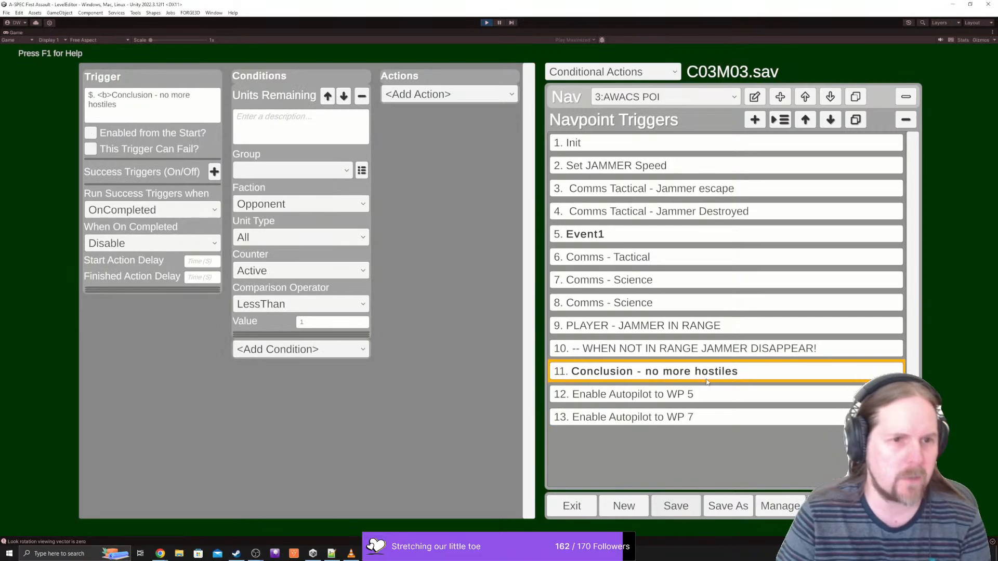
click(214, 171)
click(138, 190)
scroll(143, 230, down, 3)
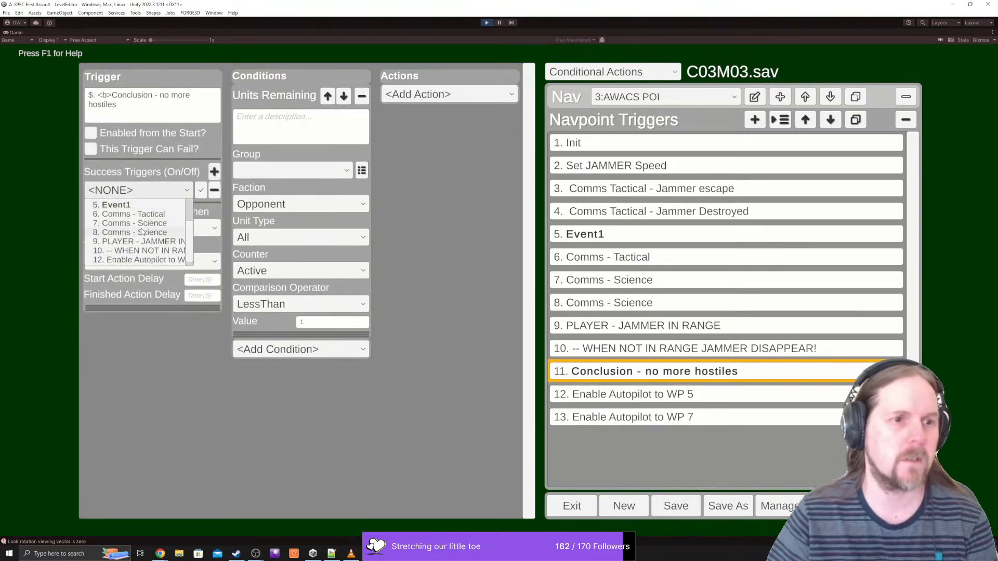
click(125, 260)
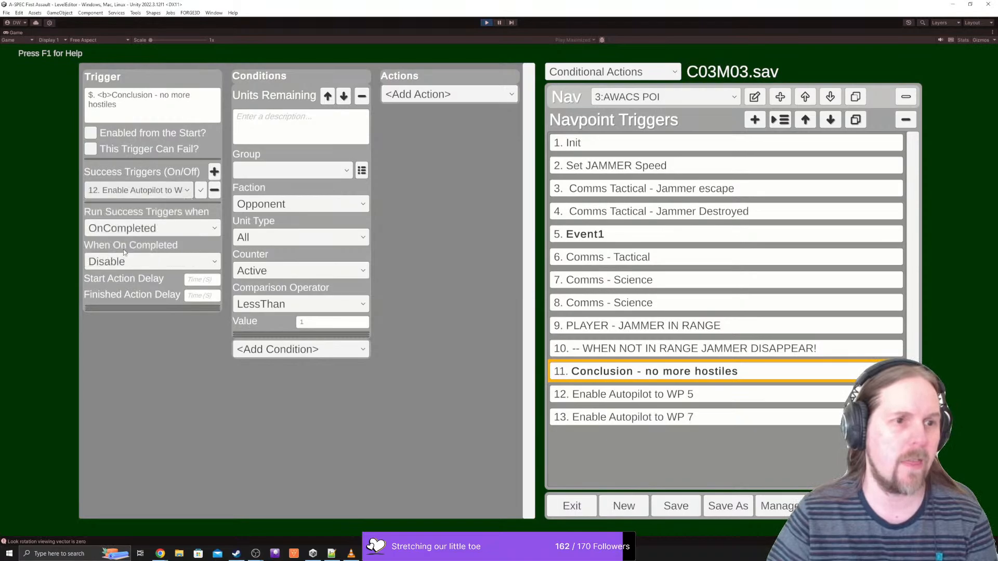
- Allow the Enable Autopilot to WP 5 trigger to fail and set trigger 13, Enable Autopilot to WP 7, as its failed trigger
click(642, 399)
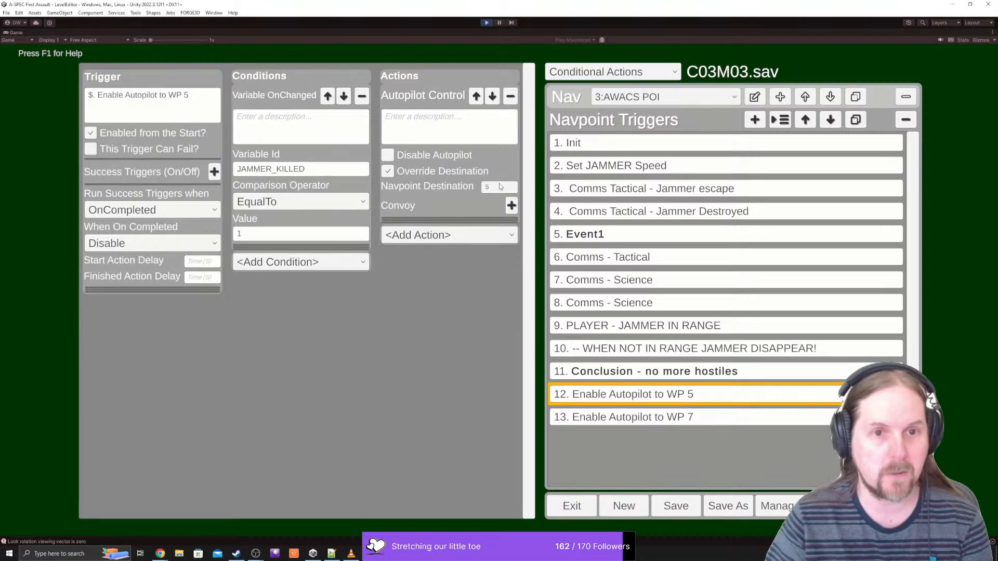
click(90, 150)
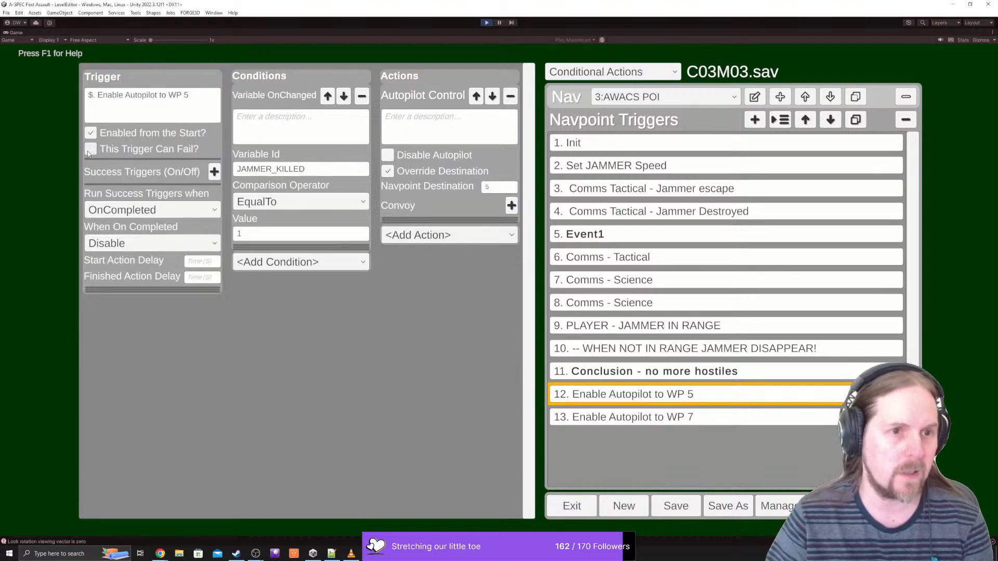
click(214, 167)
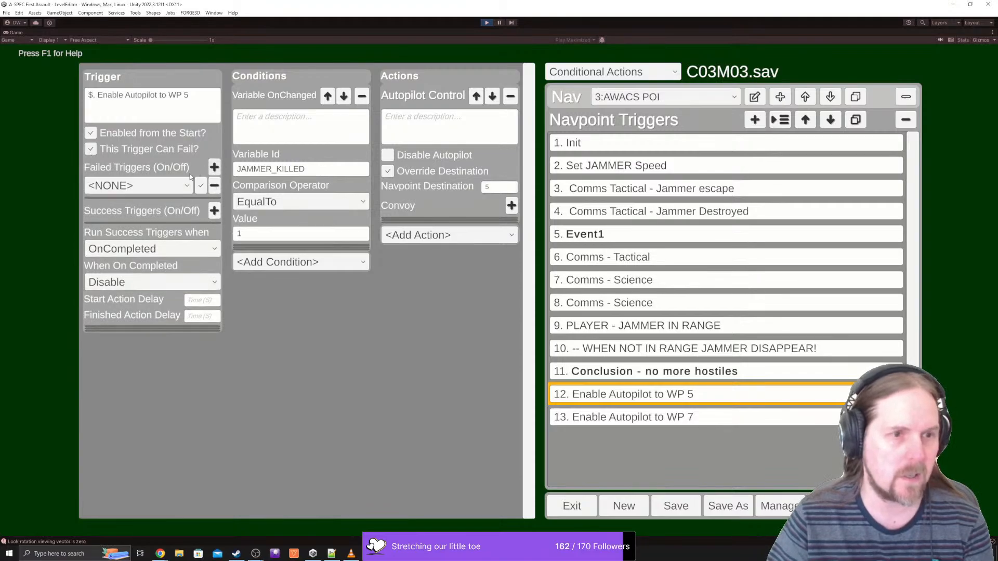
click(128, 192)
scroll(130, 239, down, 3)
click(124, 255)
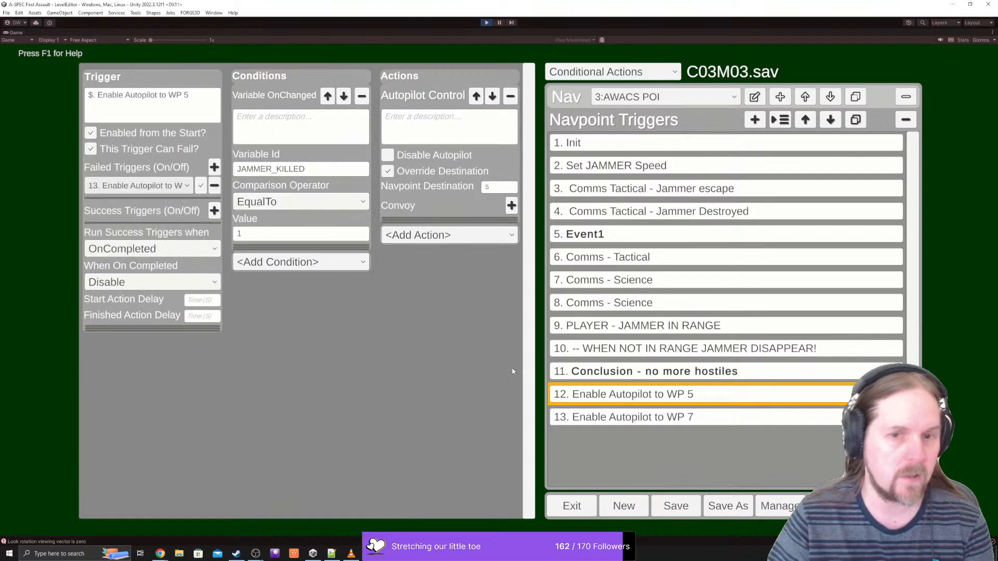
- Rename trigger 13 to "-- ELSE Enable Autopilot to WP 7", keeping its number prefix
click(638, 419)
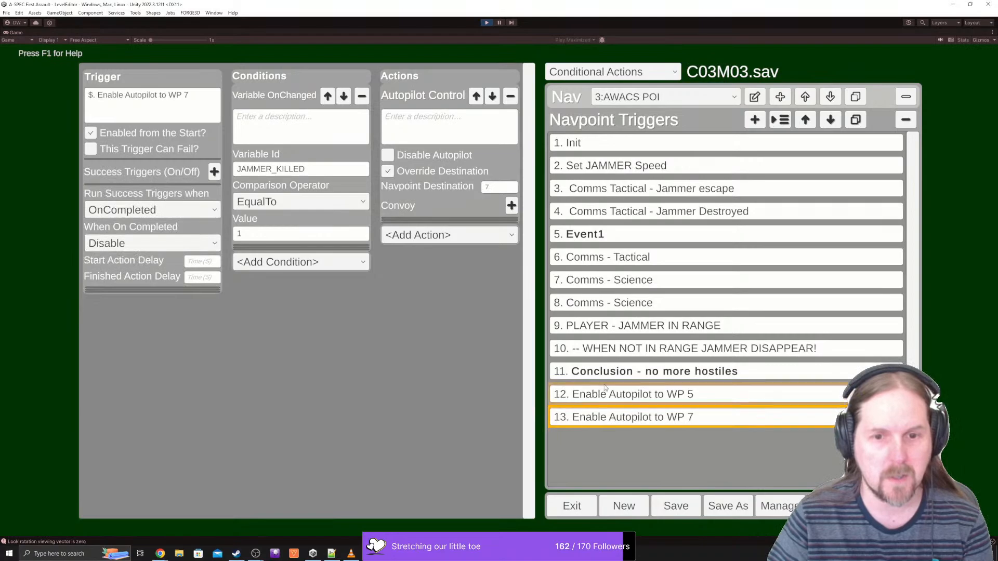
click(107, 101)
click(100, 98)
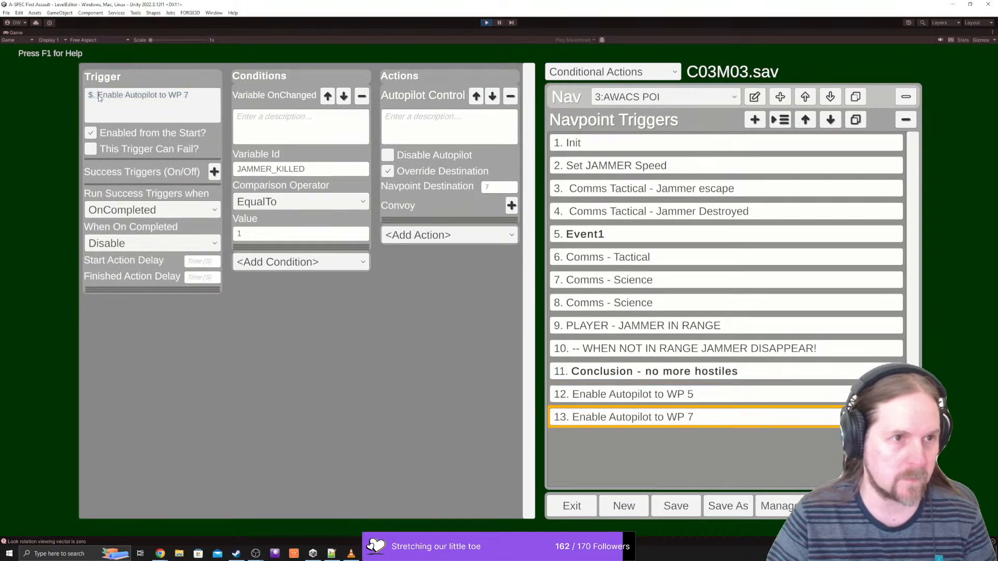
text(ELSE )
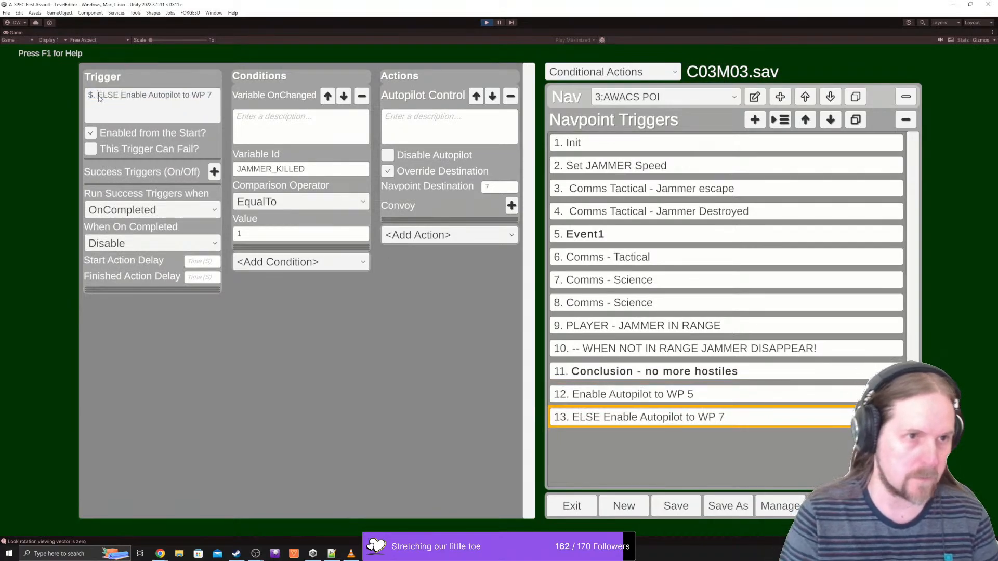
text(--)
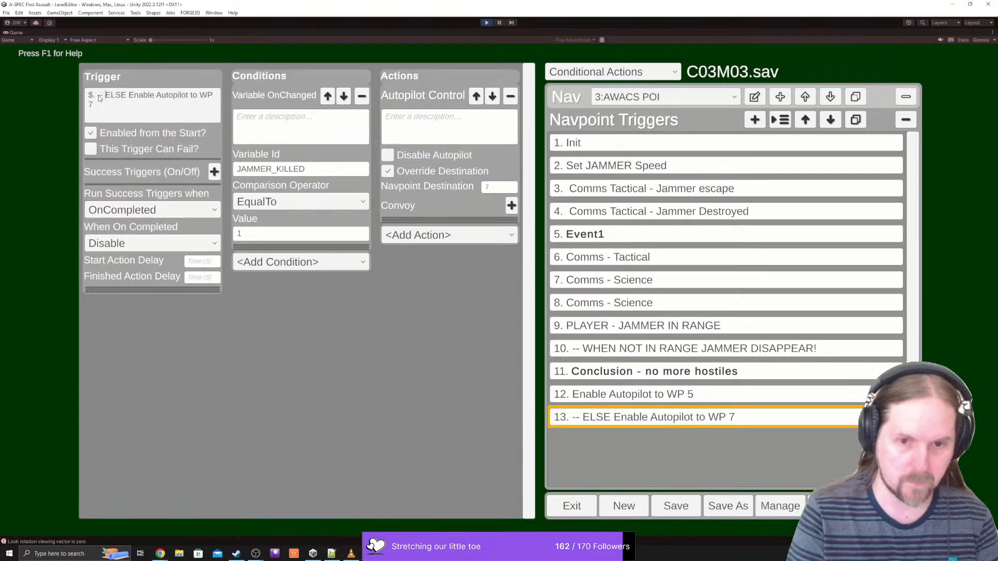
- Rename trigger 12 to "IF JAMMER_KILLED Enable Autopilot to WP 5" and save the mission
click(615, 402)
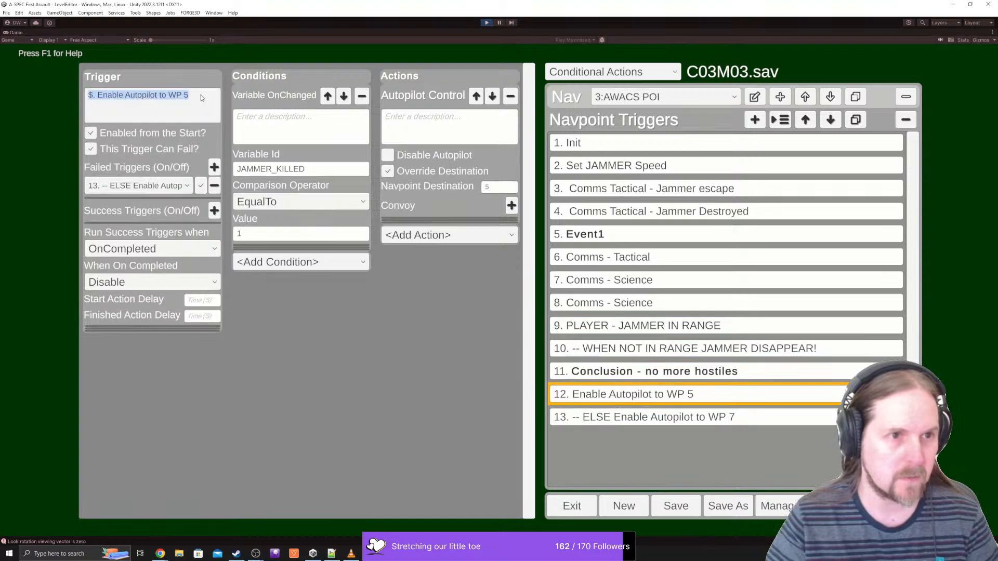
double_click(196, 97)
key(Right)
key(Right)
key(Right)
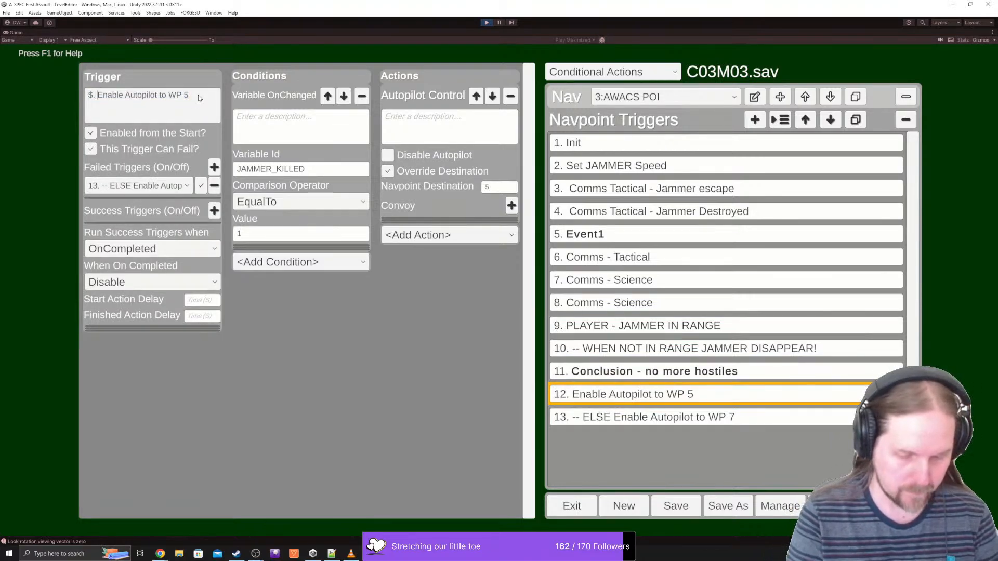
text(IF JAMMER)
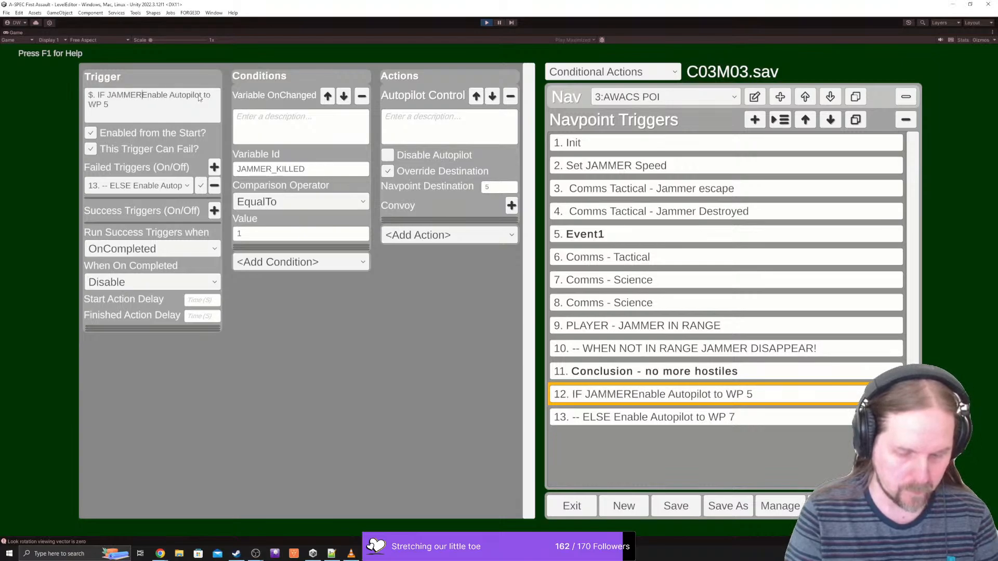
text(_KILLED)
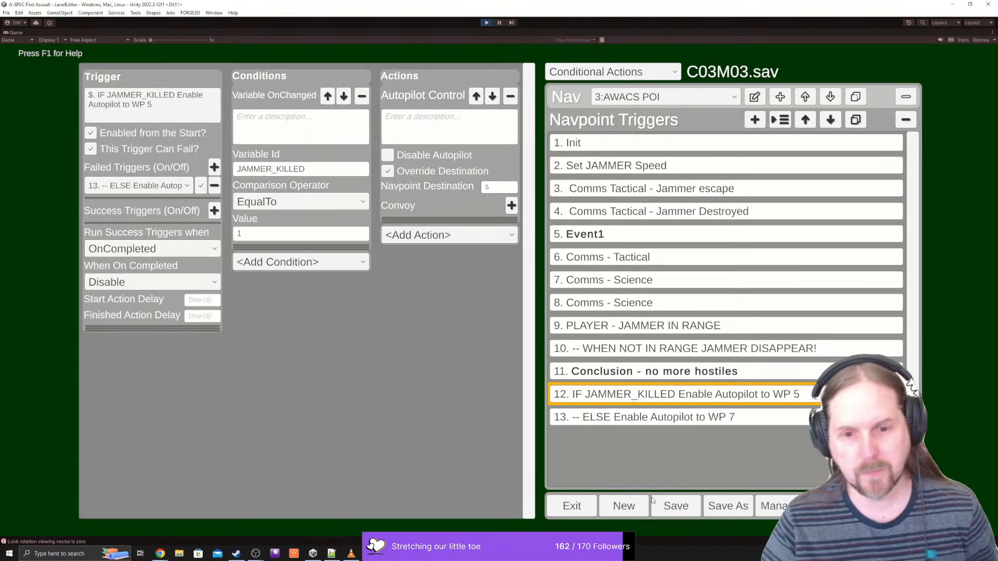
click(689, 506)
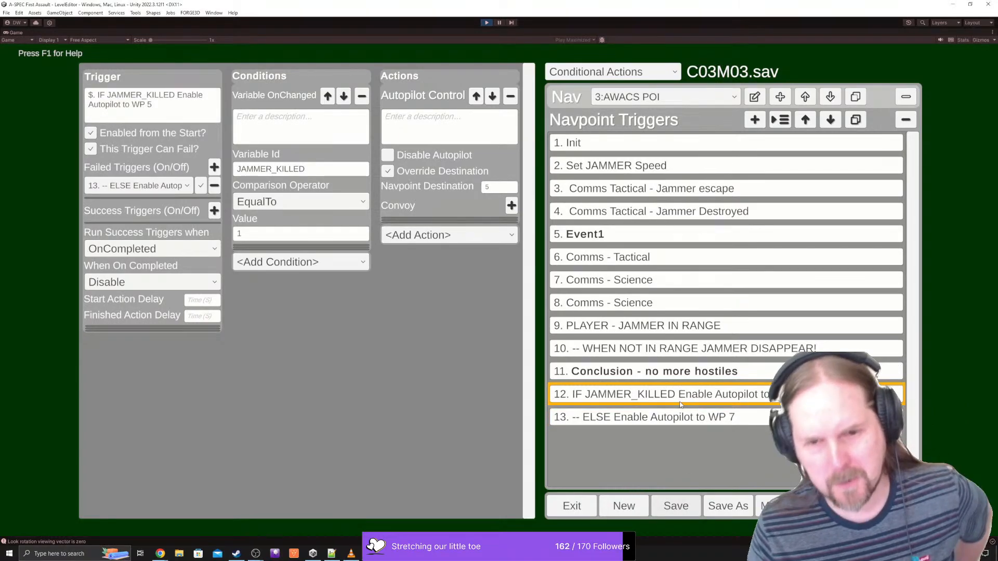
- Insert "THEN" after JAMMER_KILLED in trigger 12's name and save the mission again
click(176, 97)
click(177, 98)
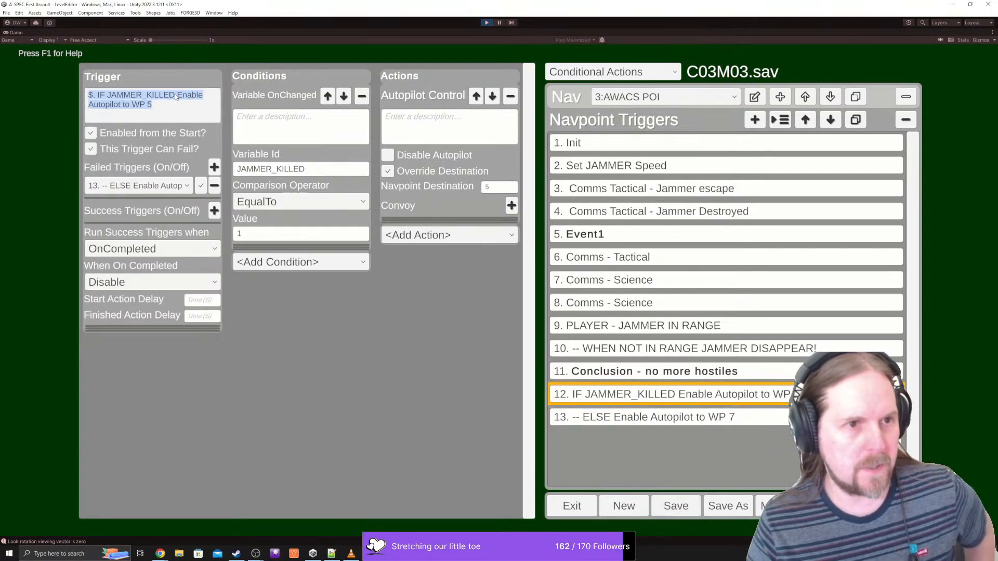
click(179, 97)
text(THEN)
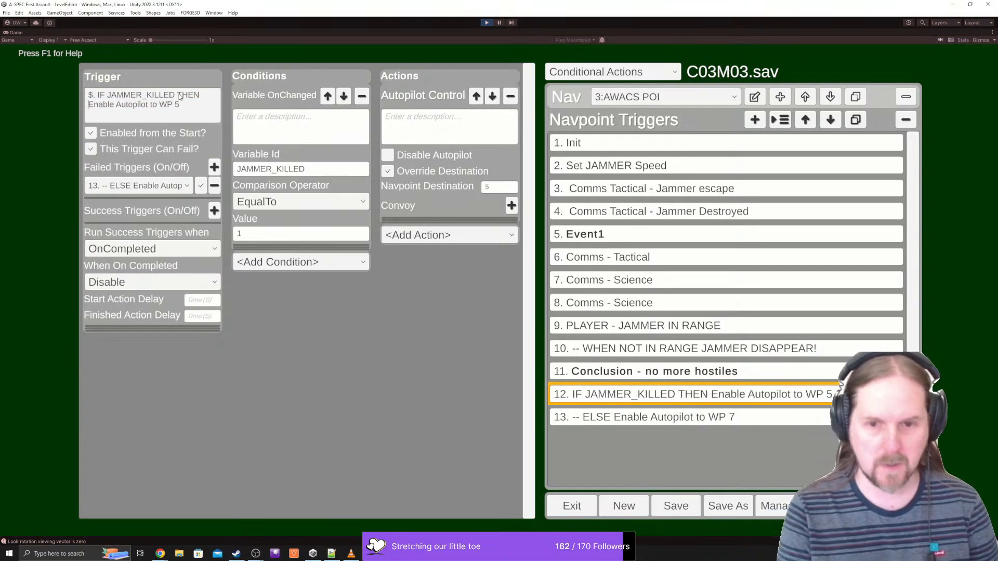
click(678, 508)
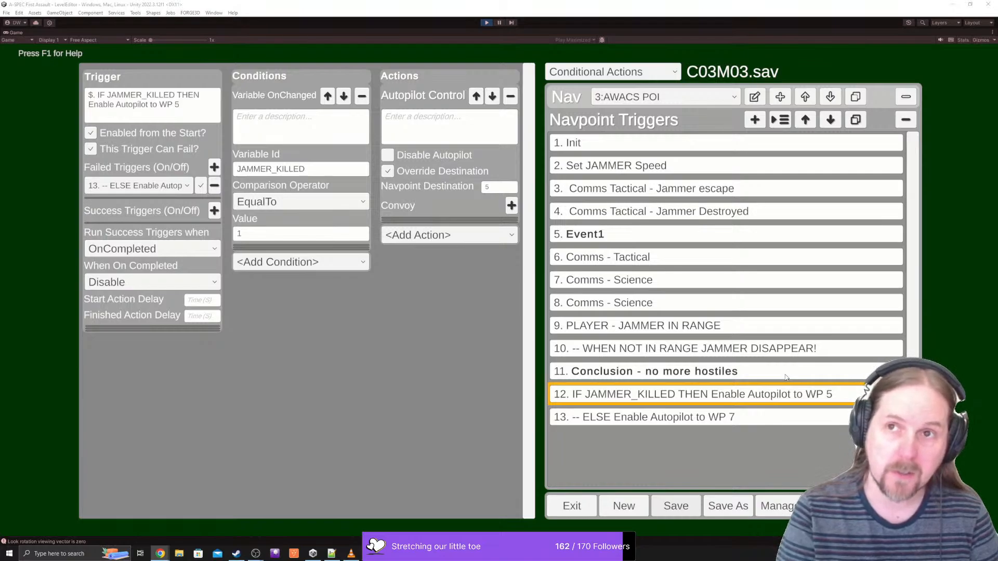
- Open the Investigate Sierra WP trigger of navpoint 2:Mining Group and select the SIERRA text of its new objective
click(648, 96)
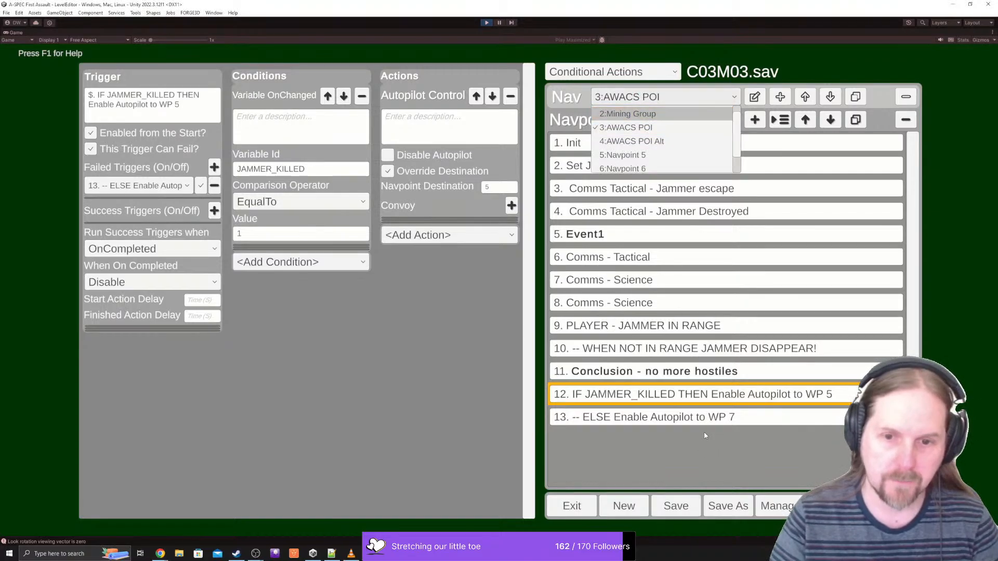
scroll(705, 426, down, 10)
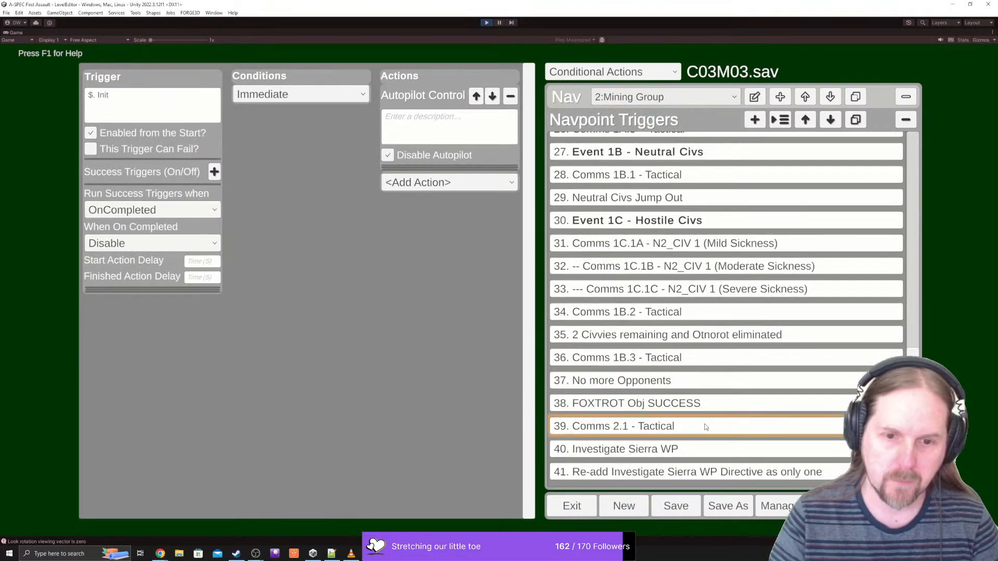
click(670, 451)
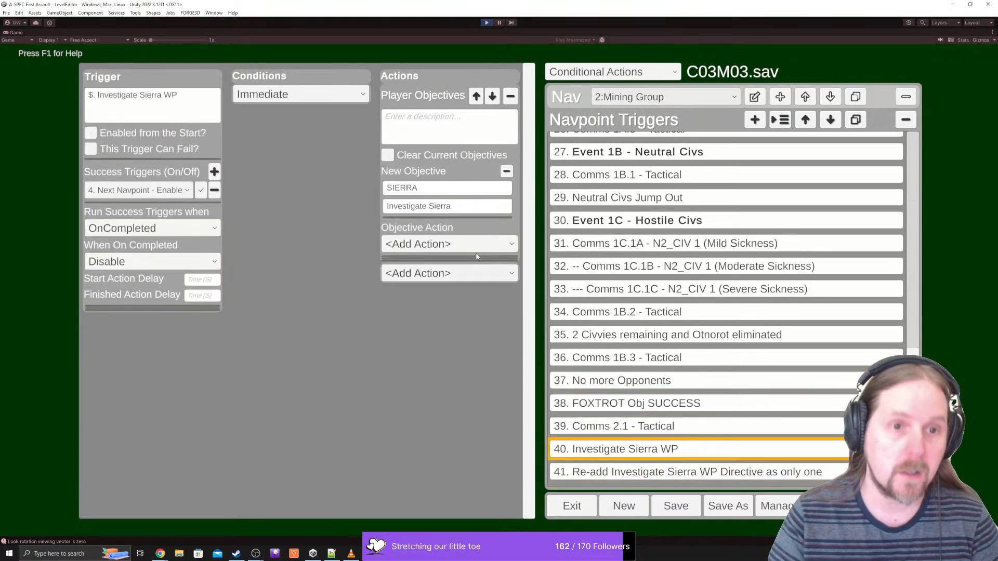
click(425, 193)
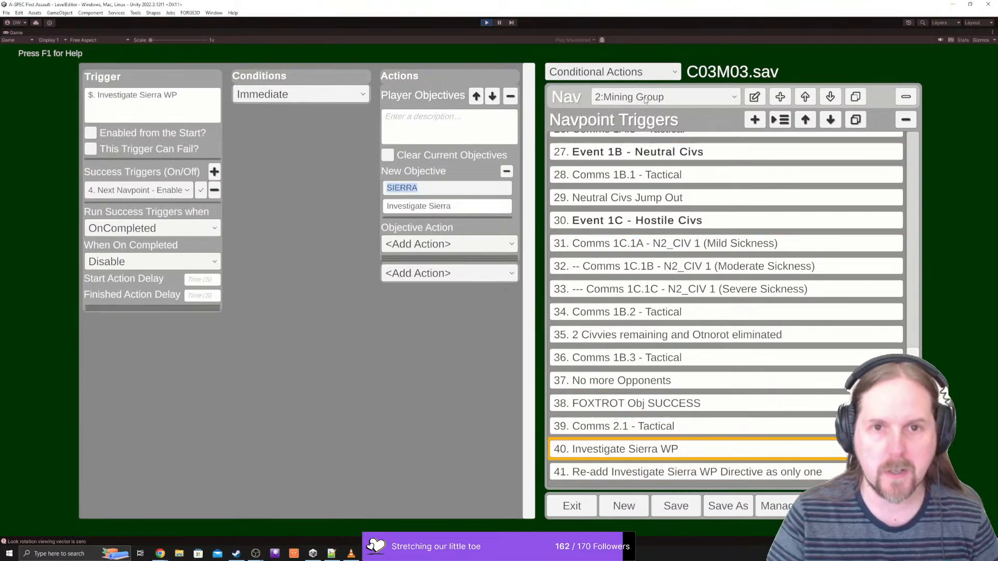
- Add a trigger named "$. UPDATE SIERRA COMPLETED" to navpoint 3:AWACS POI
click(649, 98)
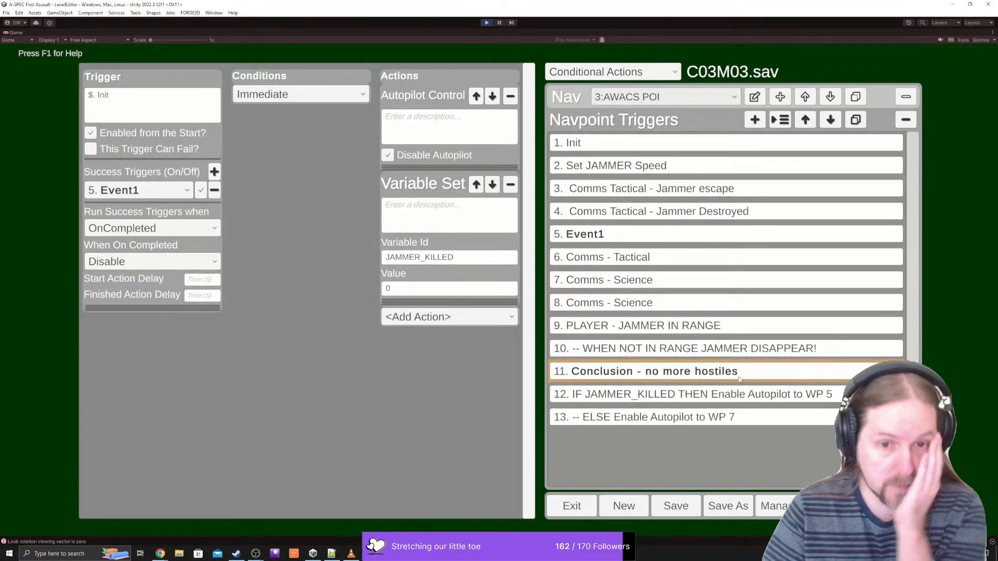
click(739, 378)
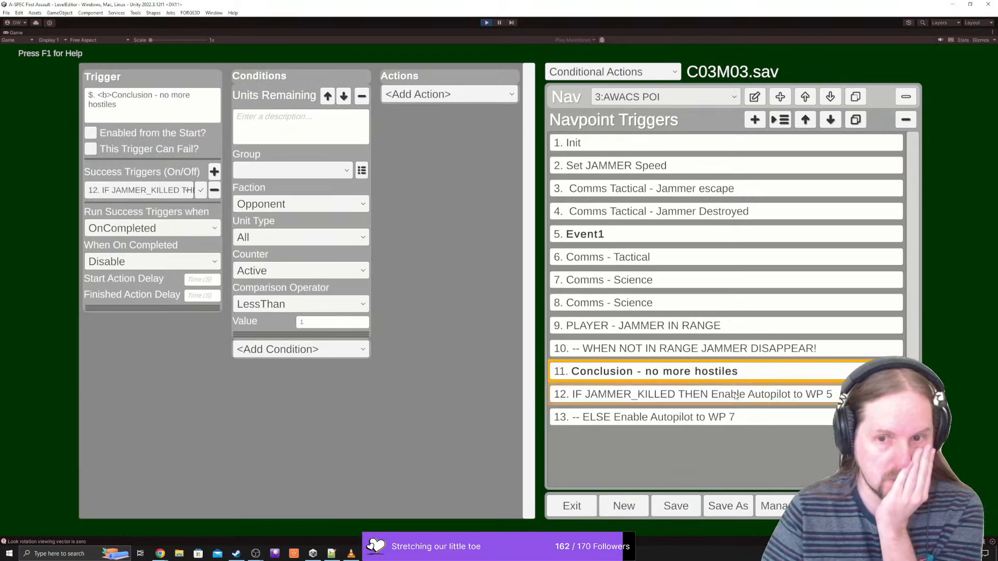
click(755, 120)
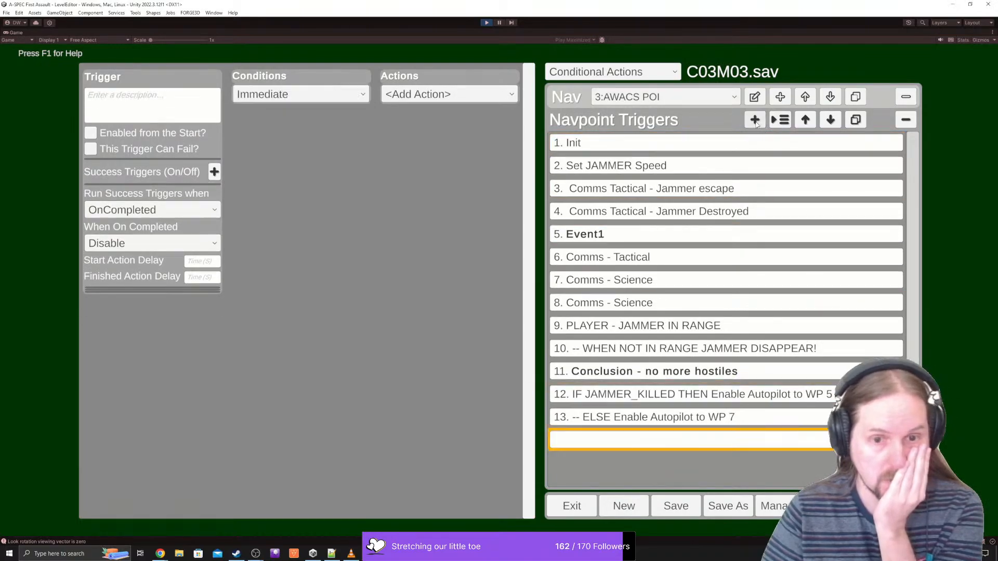
click(145, 107)
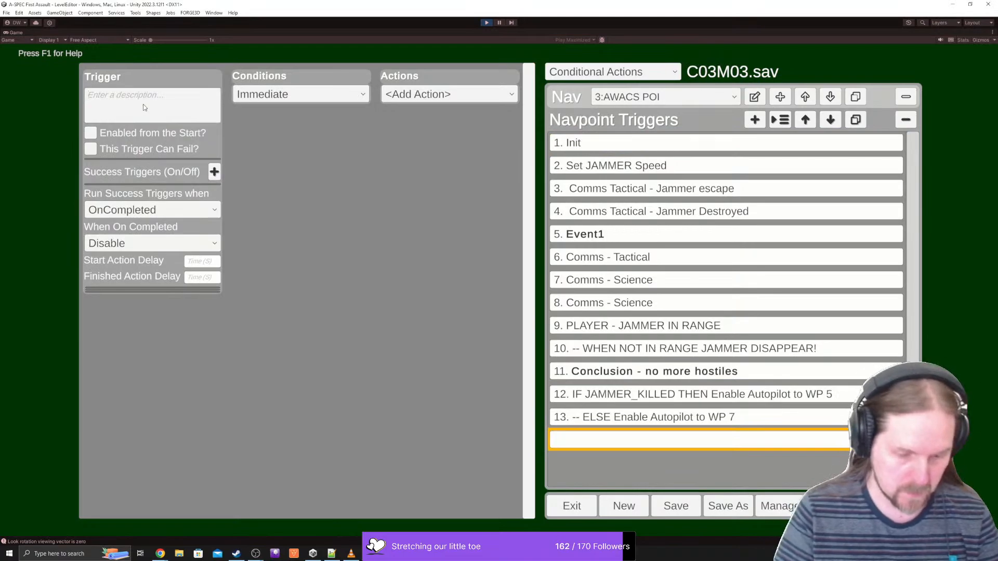
text($. UPD)
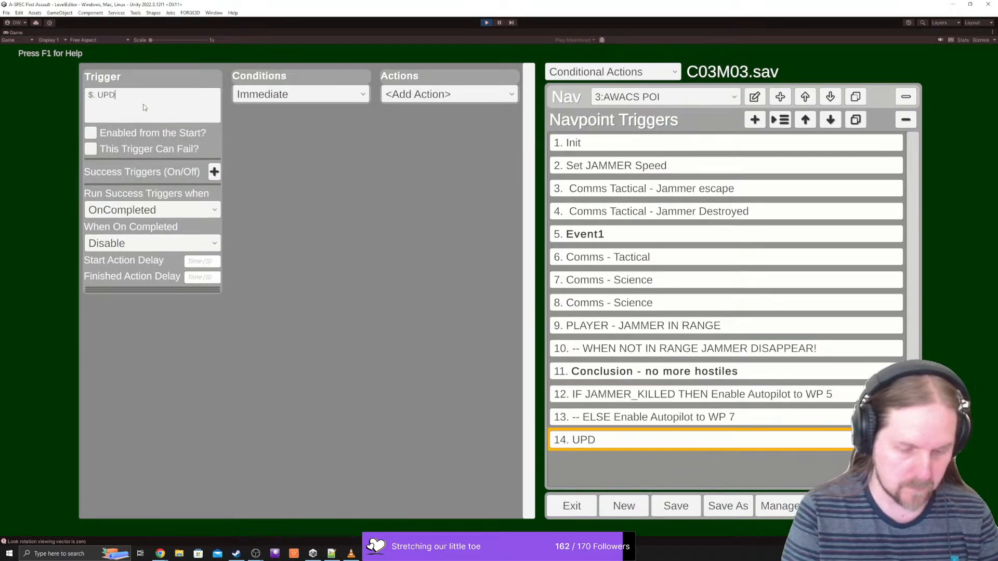
text(ATE SIERRA)
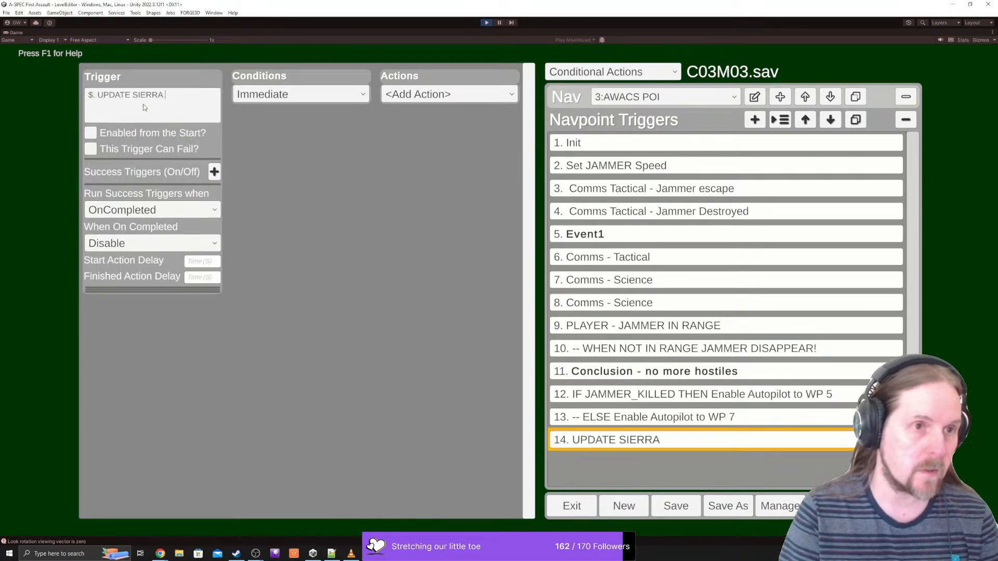
text( COMPLETED)
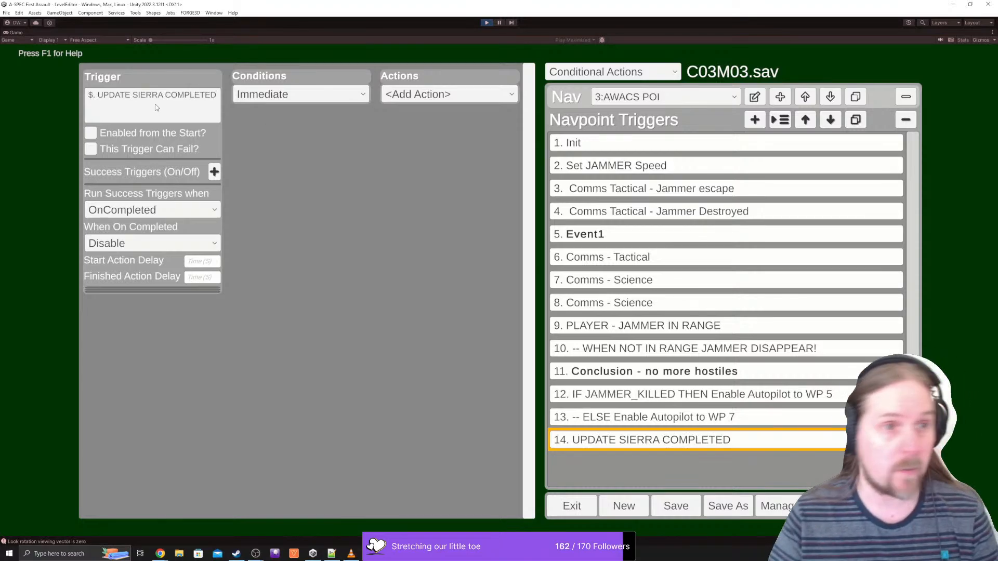
- Add a Player Objectives action to the UPDATE SIERRA COMPLETED trigger
click(448, 94)
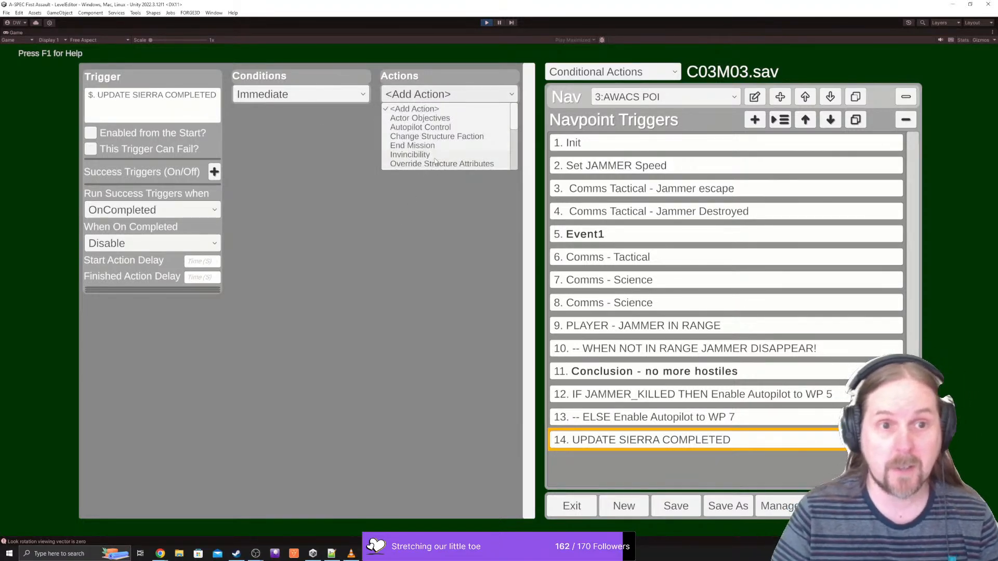
scroll(436, 161, down, 1)
scroll(443, 155, down, 1)
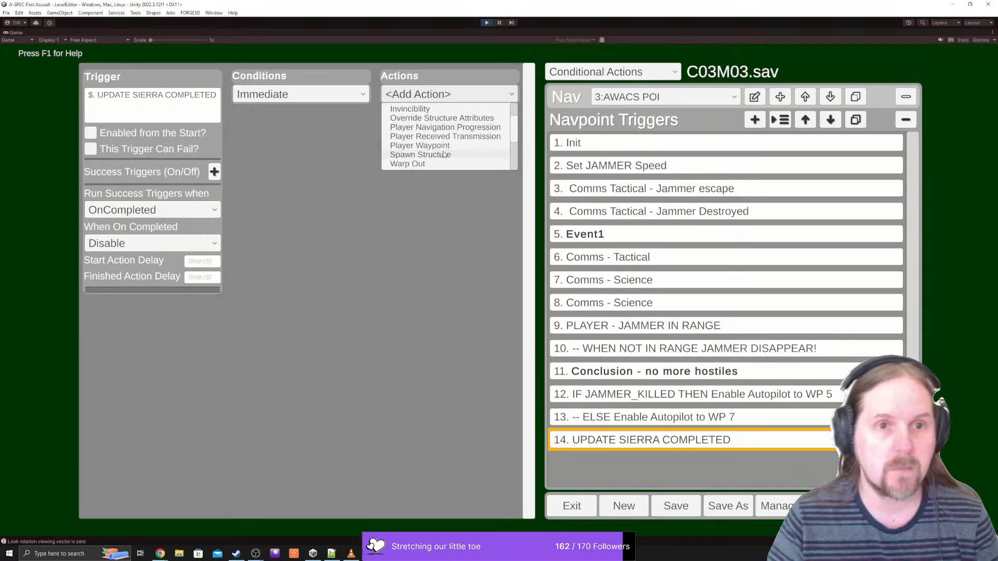
scroll(444, 154, up, 3)
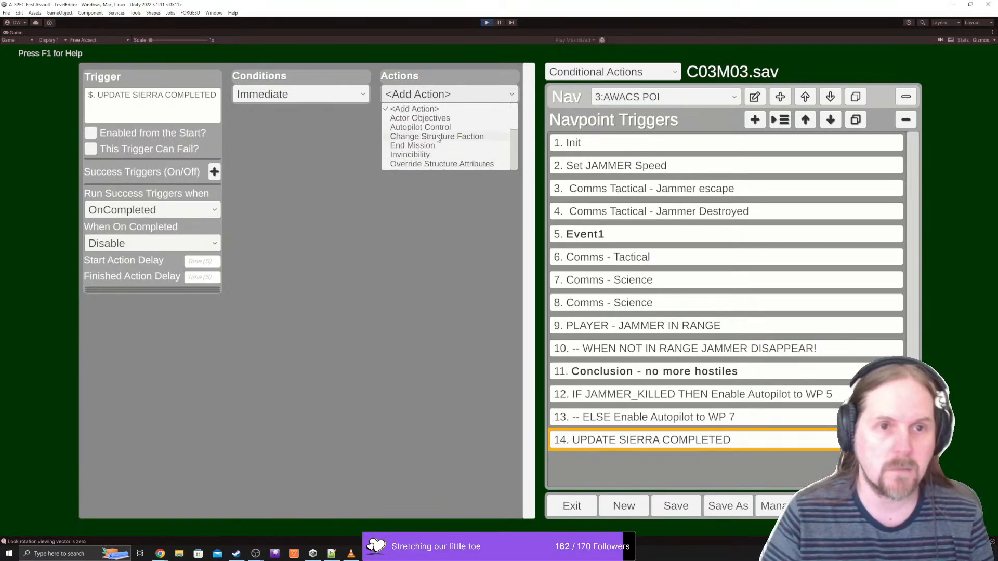
scroll(438, 138, down, 4)
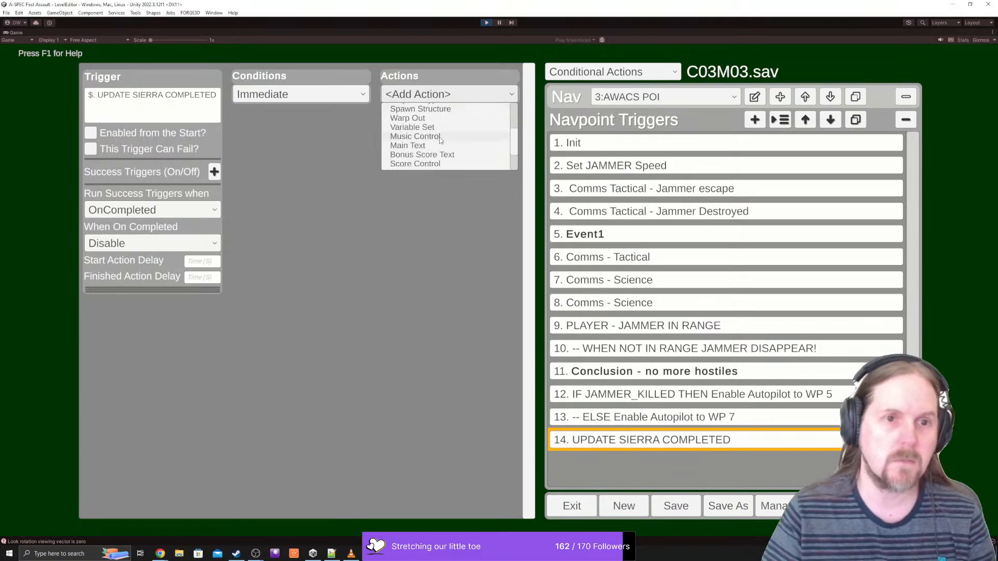
scroll(439, 139, down, 3)
click(442, 145)
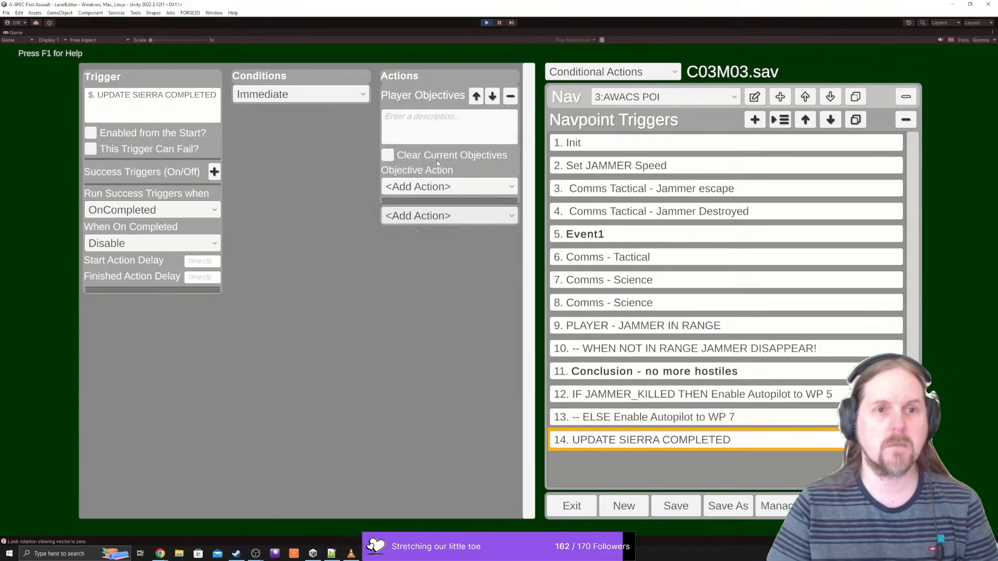
- Make the Player Objectives action update objective SIERRA with status Success, and save the mission
click(438, 186)
click(411, 229)
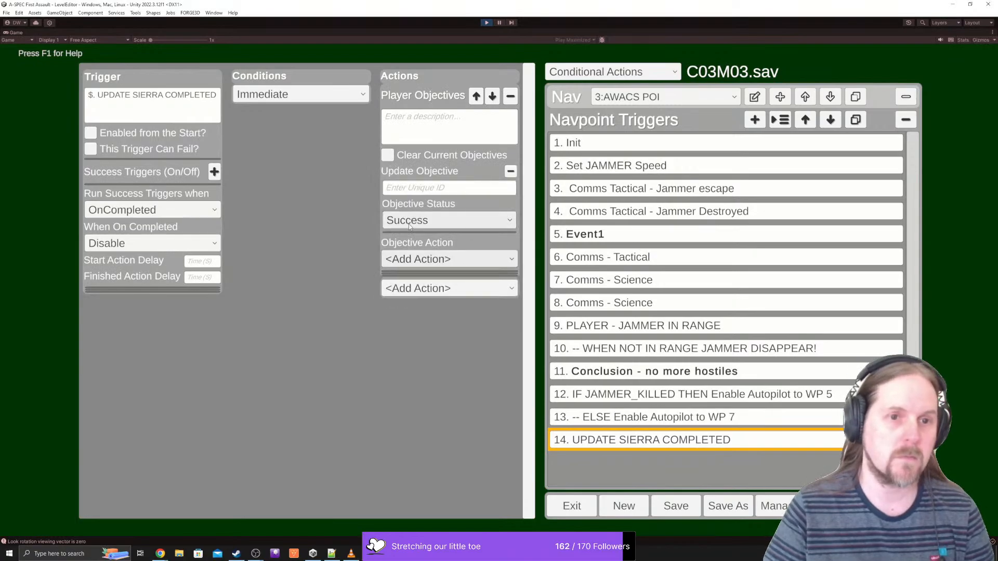
click(404, 184)
text(SIERRA)
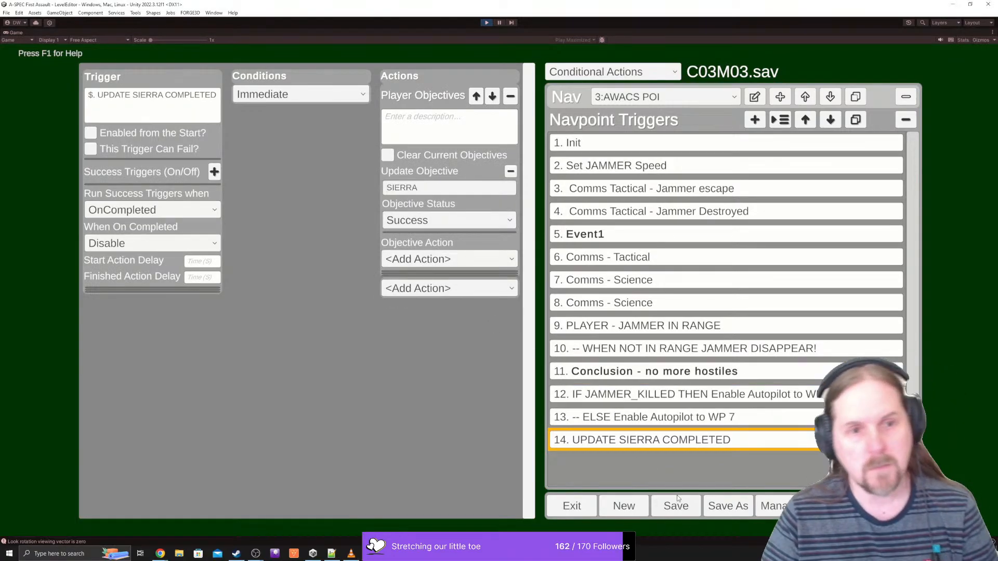
click(679, 510)
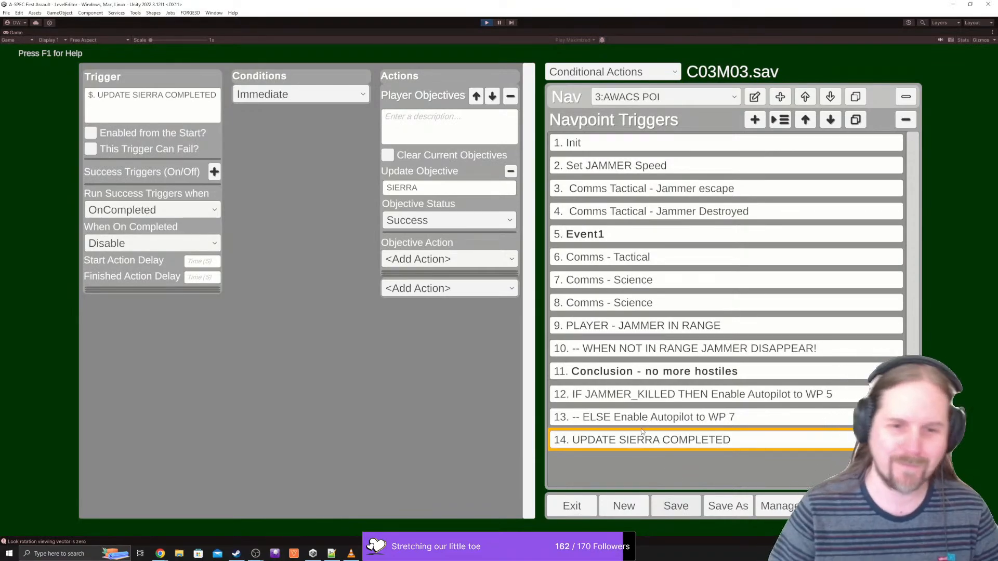
- Move the UPDATE SIERRA COMPLETED trigger up two places, directly below "Conclusion - no more hostiles"
click(670, 371)
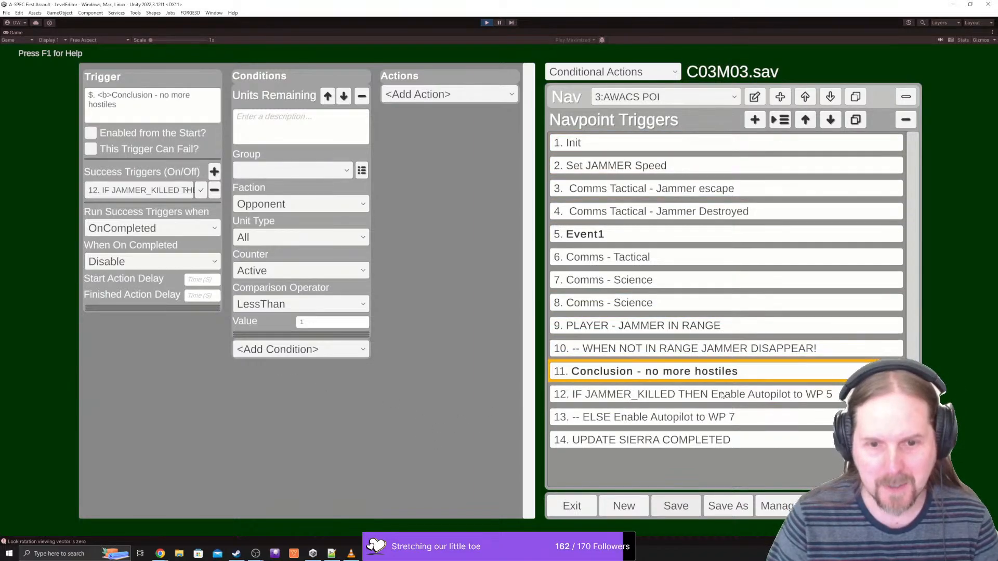
click(728, 441)
click(807, 122)
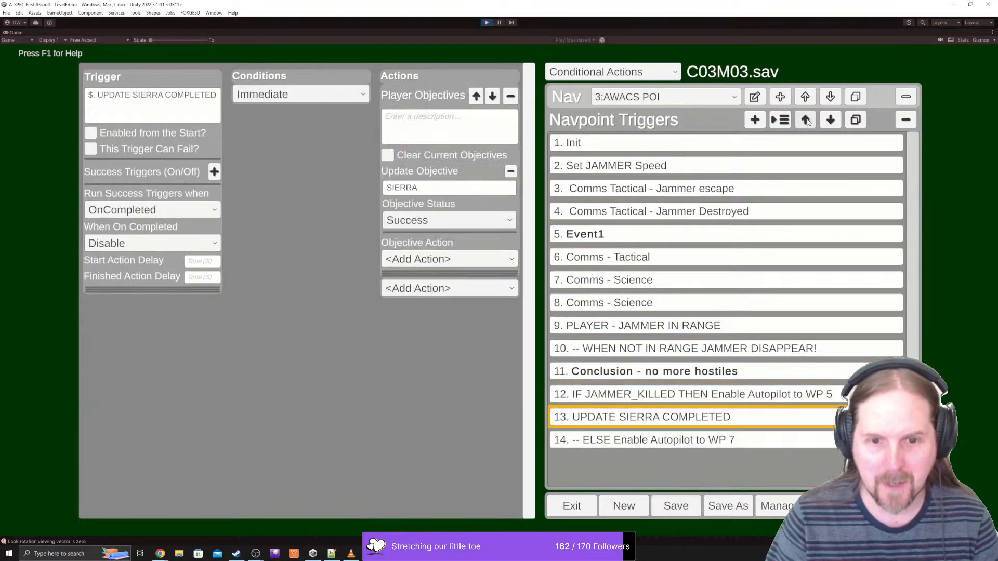
click(806, 123)
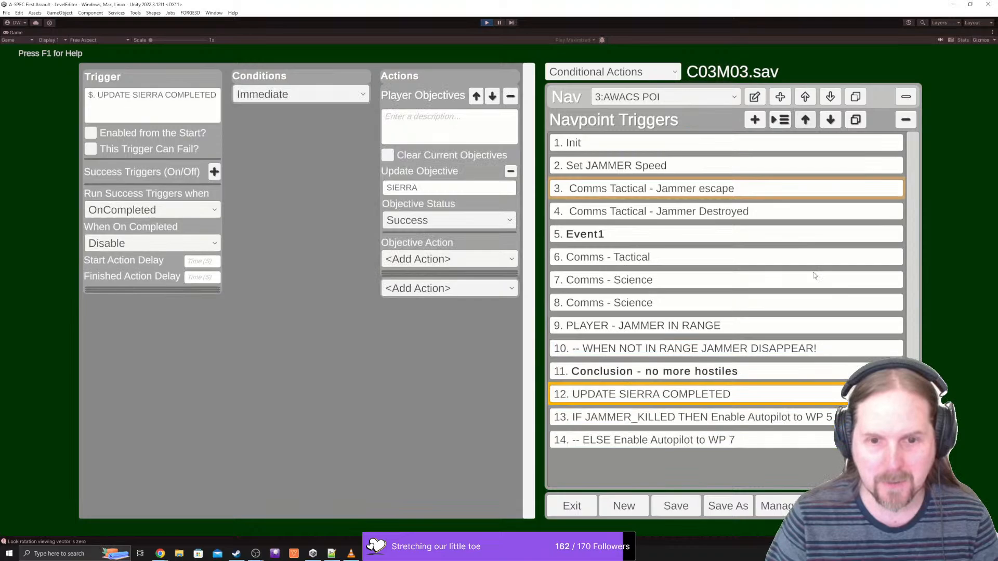
- Duplicate the IF JAMMER_KILLED trigger and move the copy up between the Conclusion and UPDATE SIERRA COMPLETED triggers
click(688, 373)
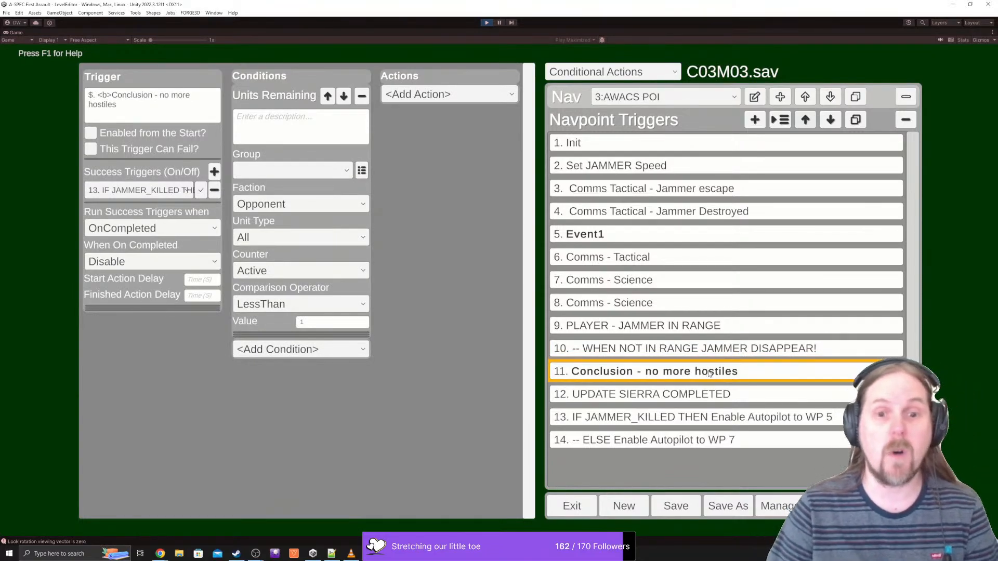
click(709, 328)
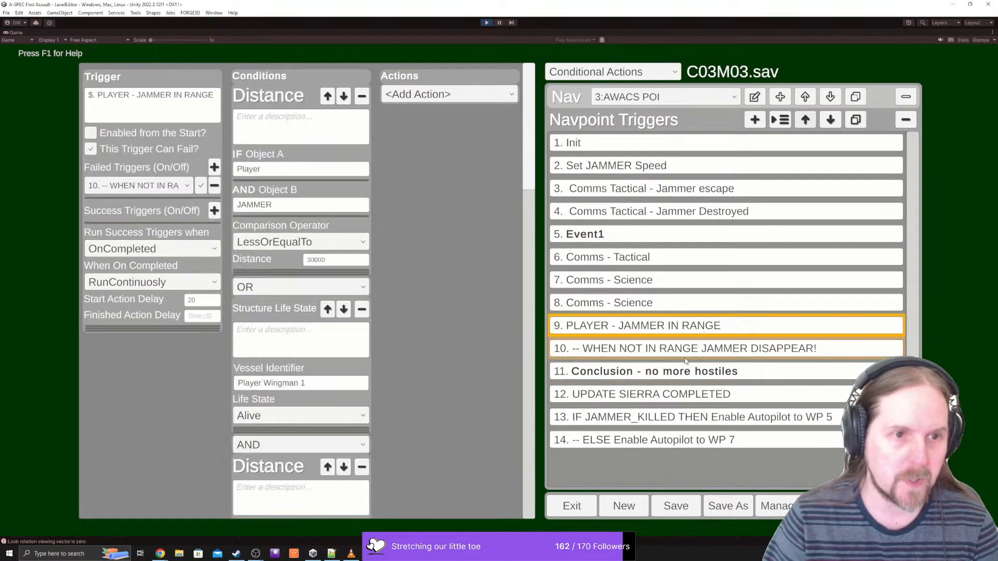
click(651, 415)
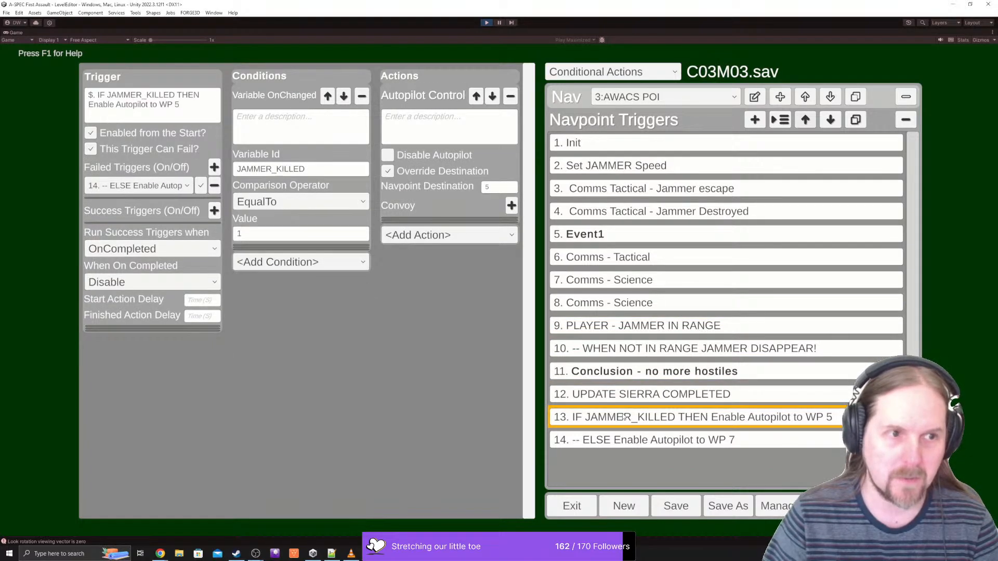
click(679, 402)
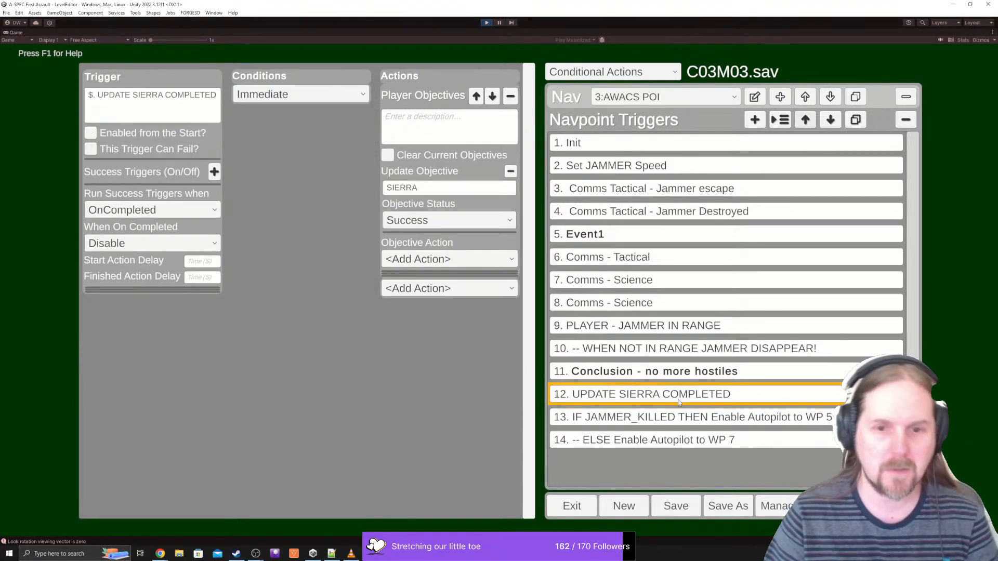
click(685, 428)
click(855, 120)
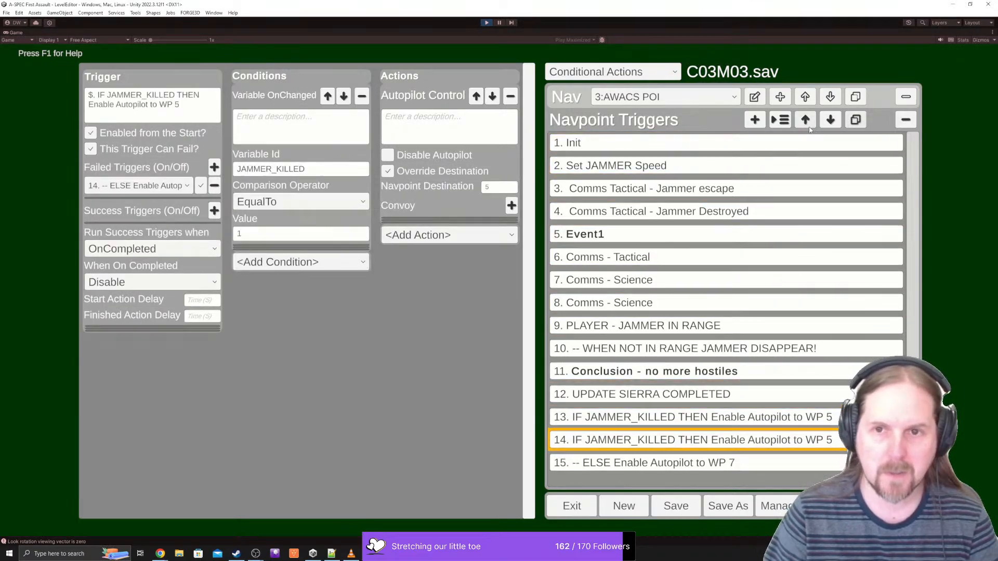
click(805, 121)
click(805, 120)
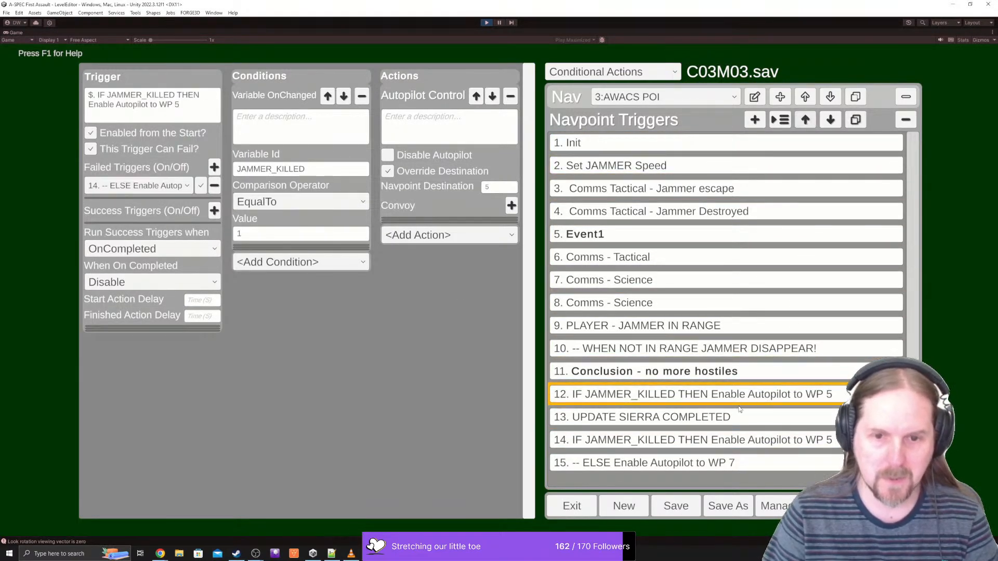
- Shorten trigger 12's name to "IF JAMMER_KILLED" and remove its Autopilot Control action
click(690, 424)
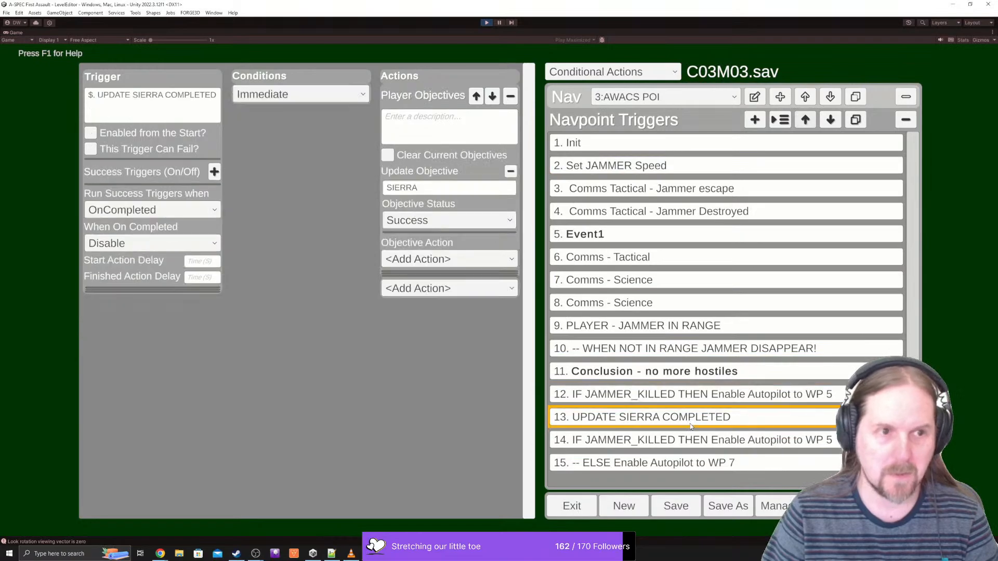
click(705, 398)
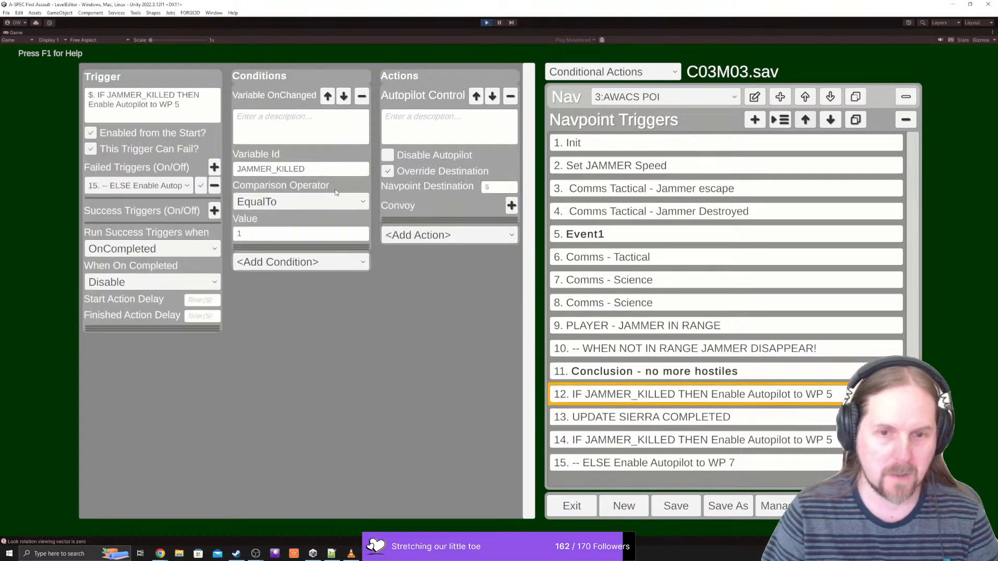
click(176, 96)
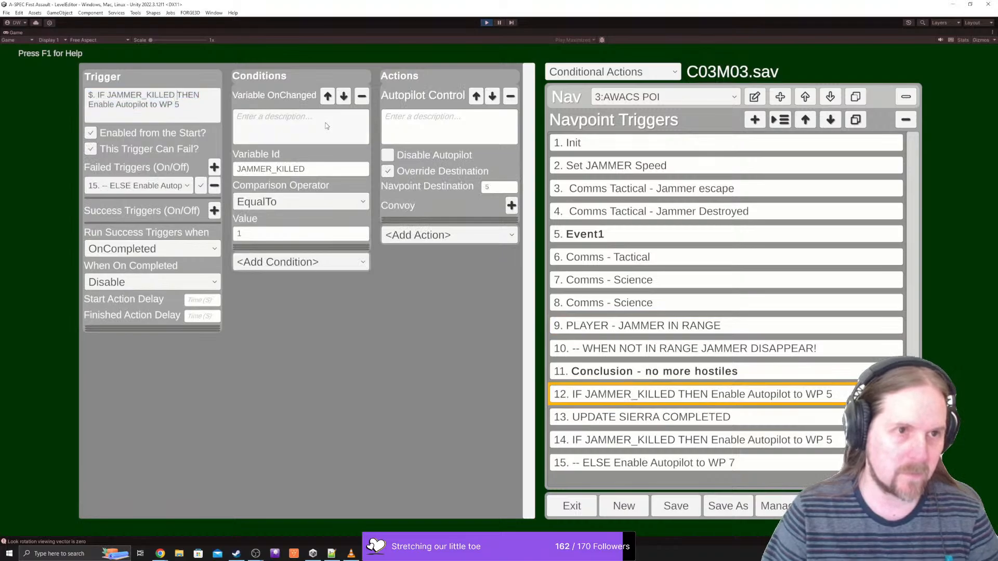
key(ctrl+shift+Right)
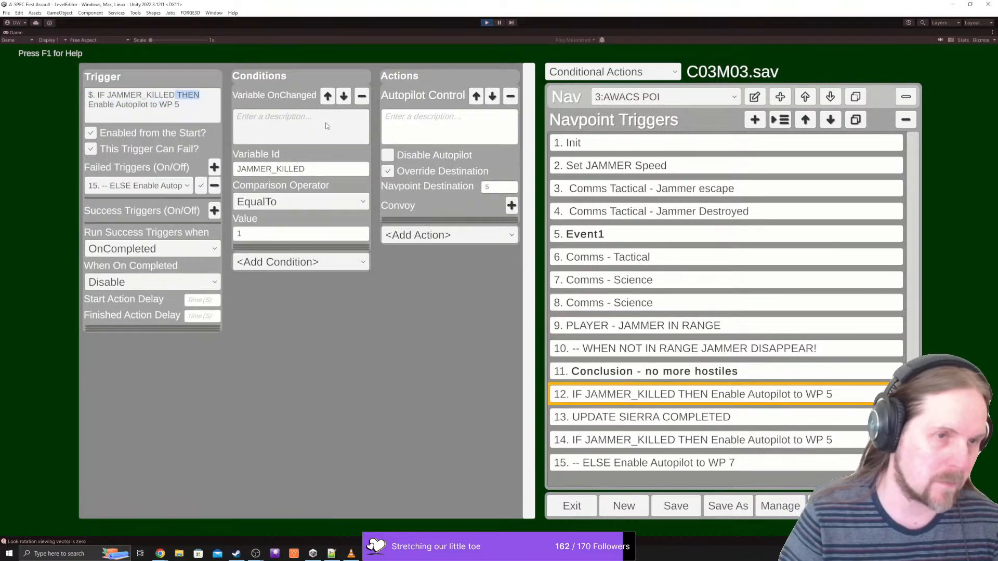
key(shift+Down)
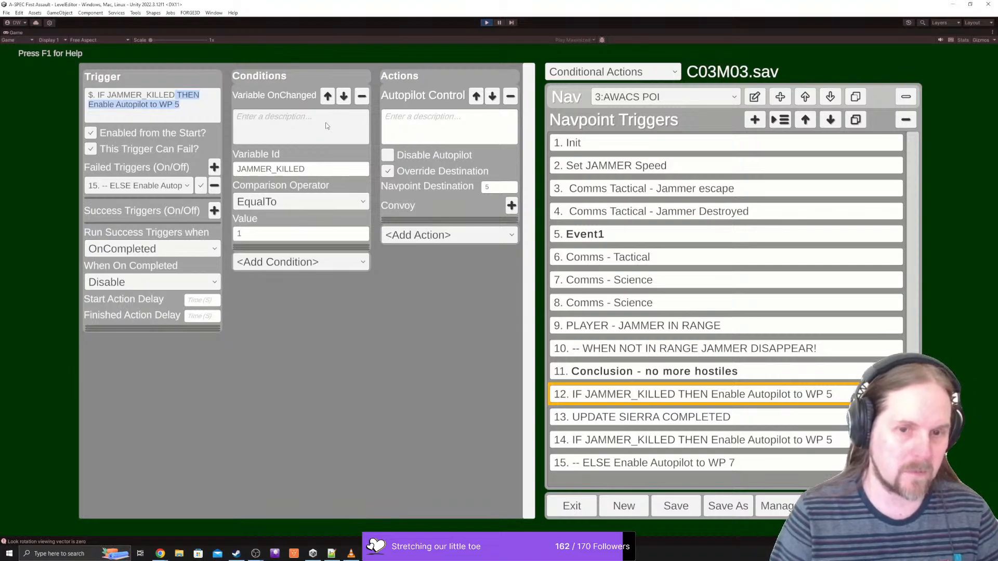
key(BackSpace)
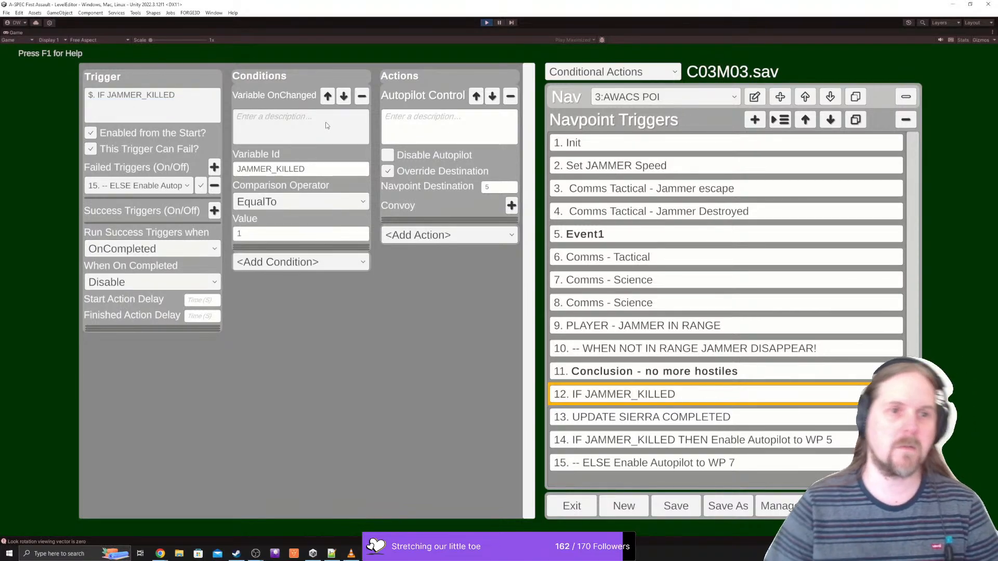
click(509, 97)
- Remove the Variable OnChanged condition from trigger 14 and shorten its name to "Enable Autopilot to WP 5"
click(686, 441)
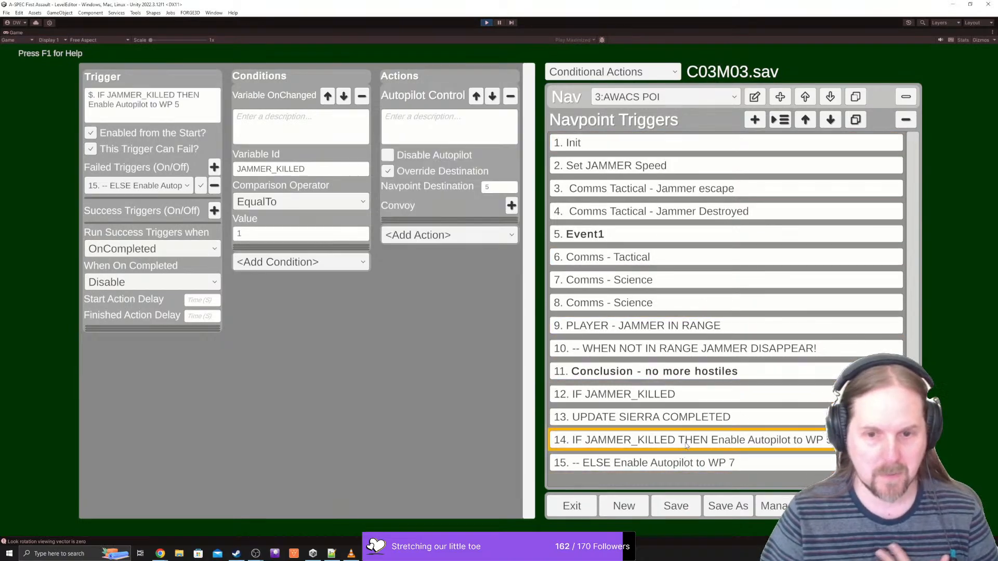
click(361, 96)
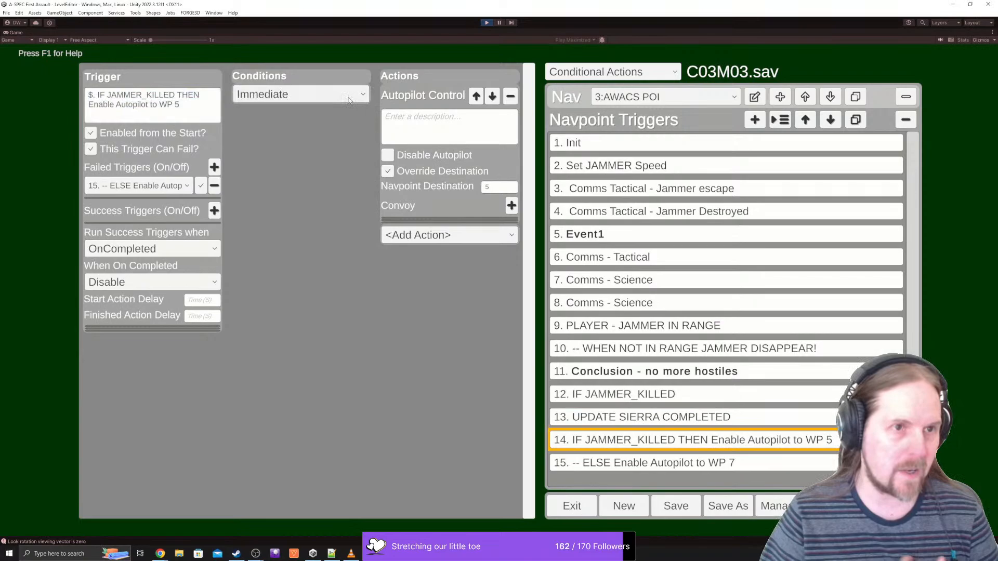
click(109, 104)
key(ctrl+shift+Left)
key(ctrl+shift+Left)
key(ctrl+shift+Left)
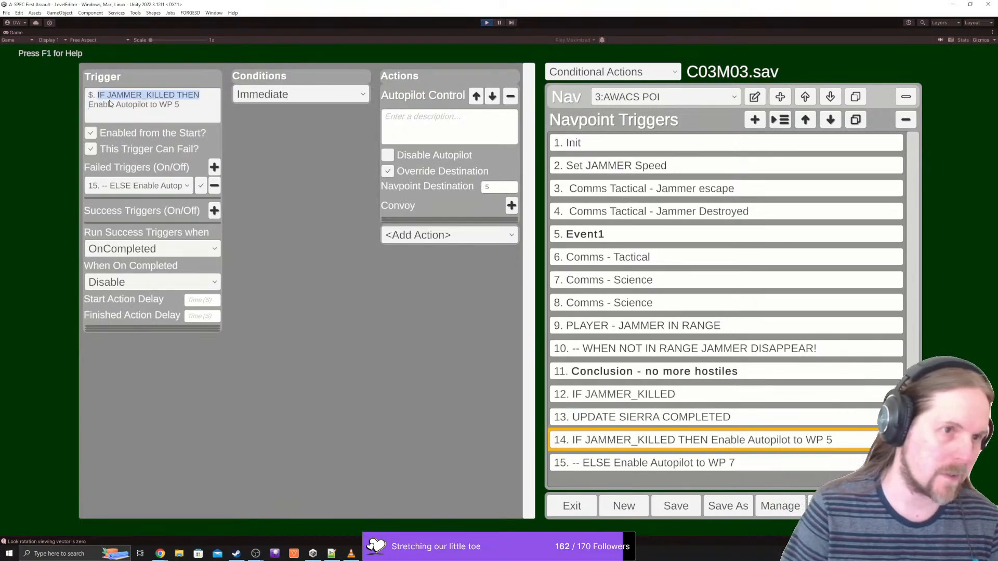
key(BackSpace)
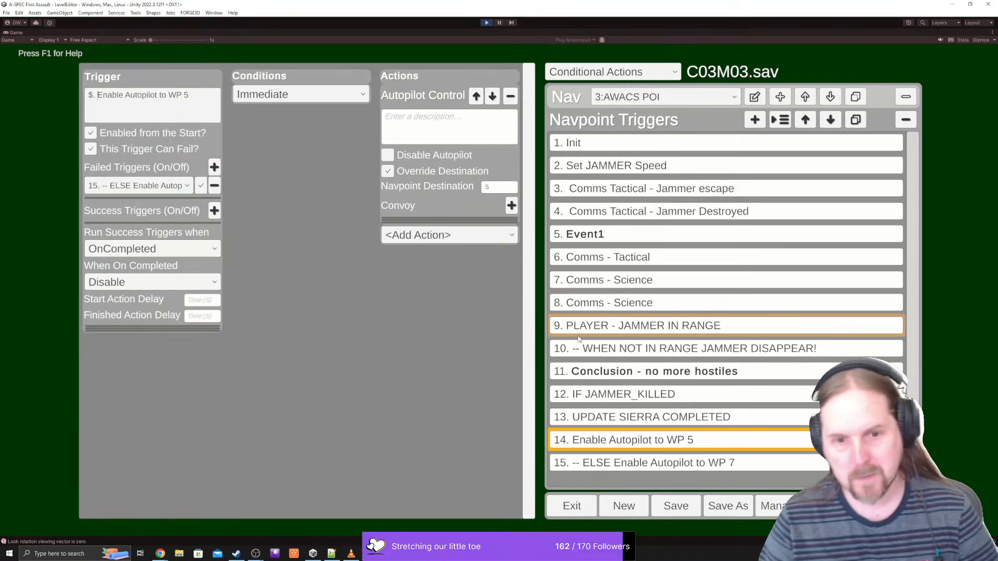
- Rename trigger 13 to "-- UPDATE SIERRA COMPLETED", keeping its number prefix, and open the Enable Autopilot to WP 5 trigger
click(621, 394)
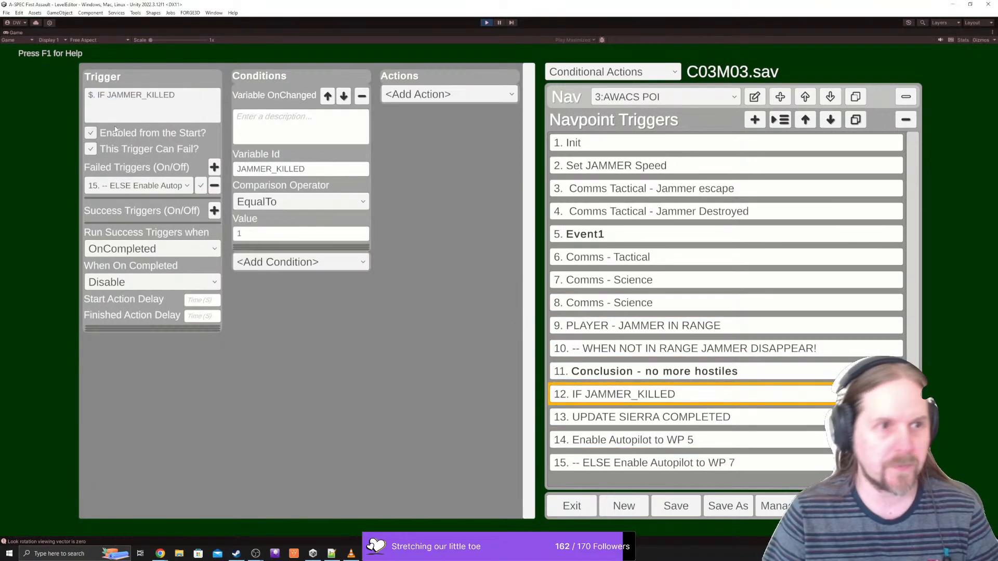
click(639, 418)
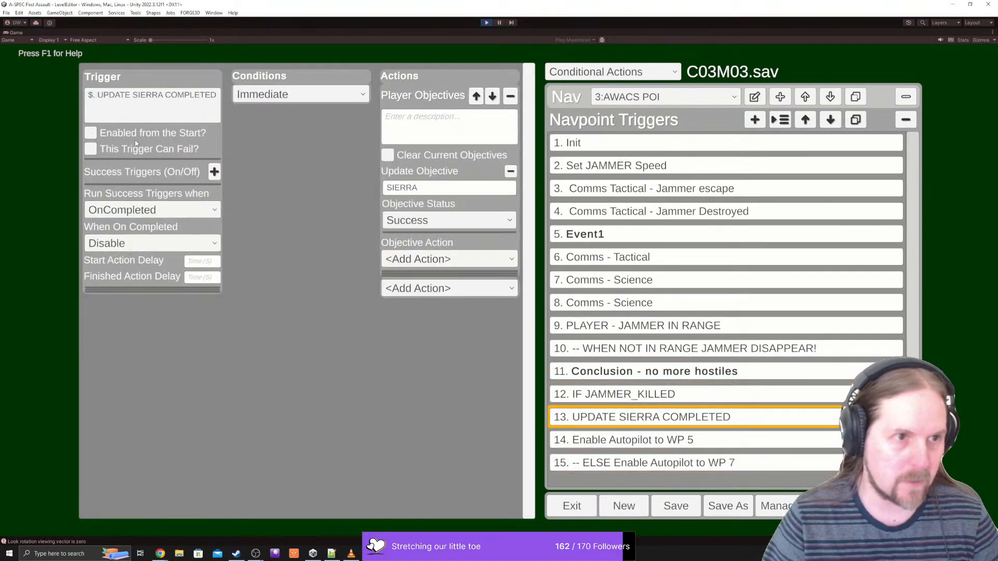
click(98, 96)
click(98, 96)
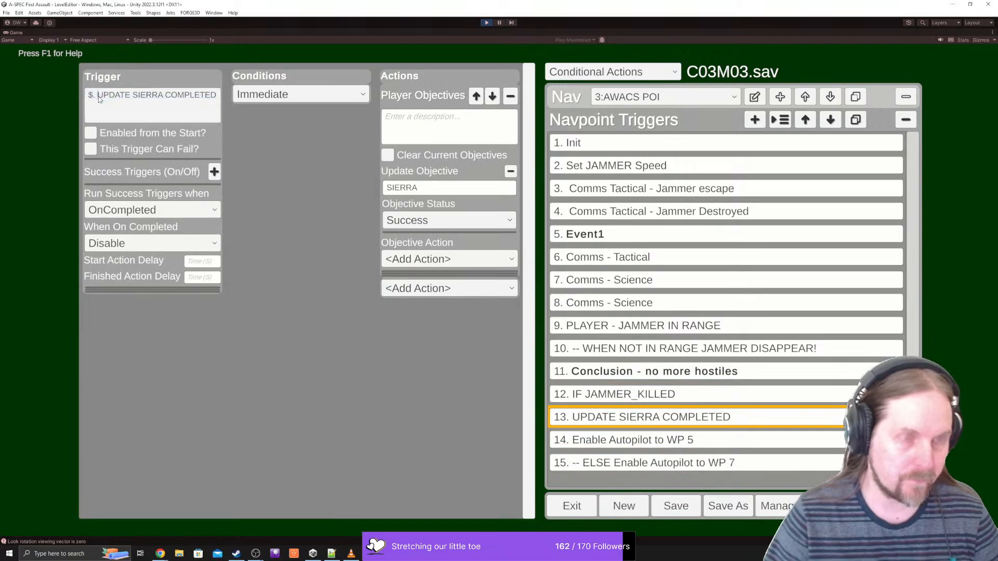
text(--)
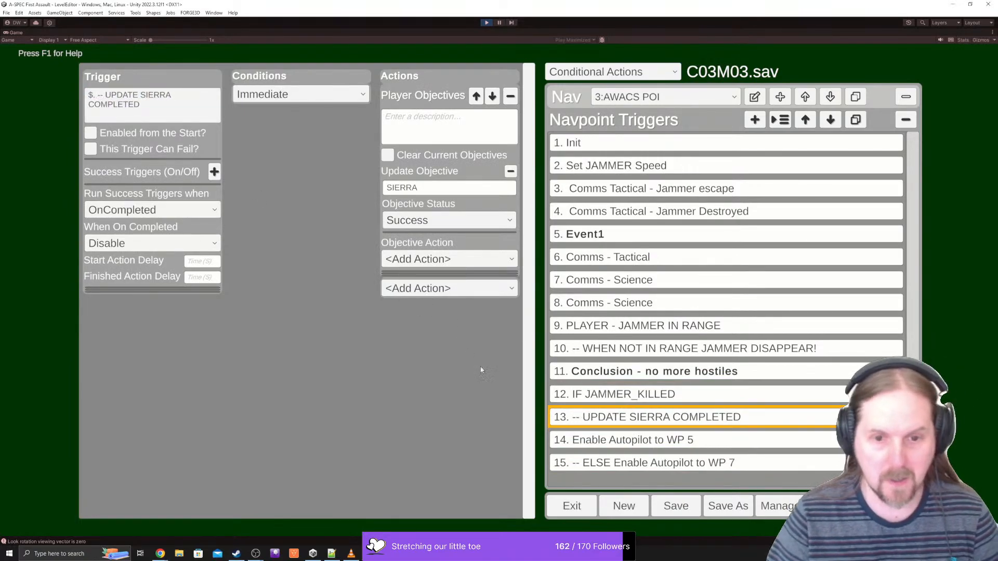
click(595, 439)
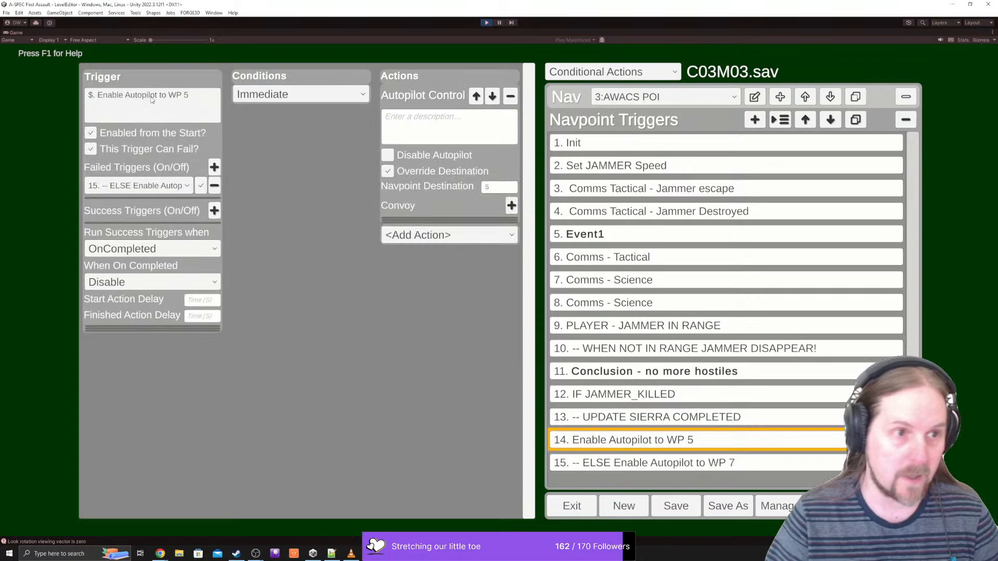
- Prefix the description of the Enable Autopilot to WP 5 trigger with "--"
click(98, 96)
click(98, 96)
text(--)
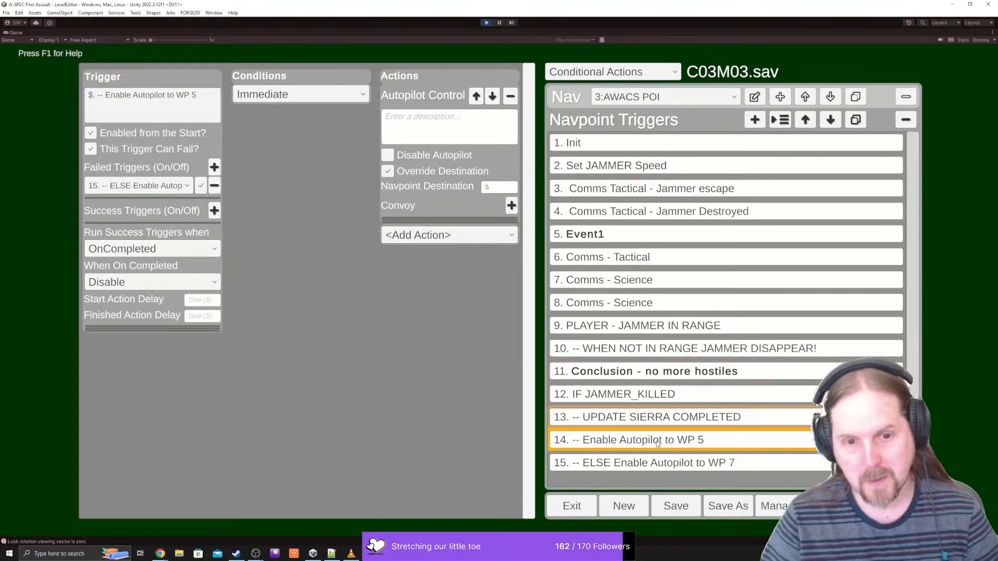
- Remove the "--" prefix from the description of the ELSE Enable Autopilot to WP 7 trigger
click(592, 466)
click(105, 96)
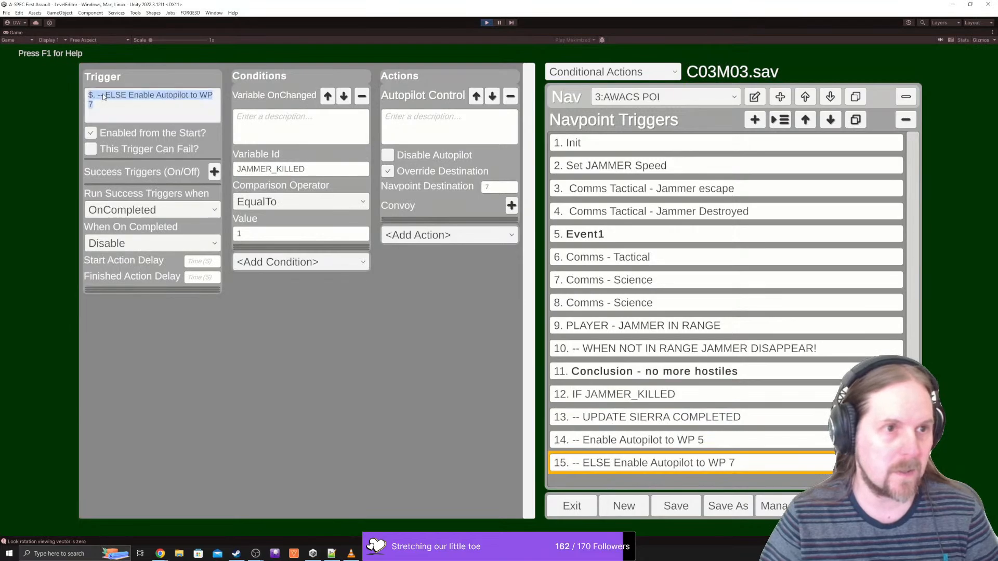
click(104, 95)
key(BackSpace)
key(BackSpace)
key(BackSpace)
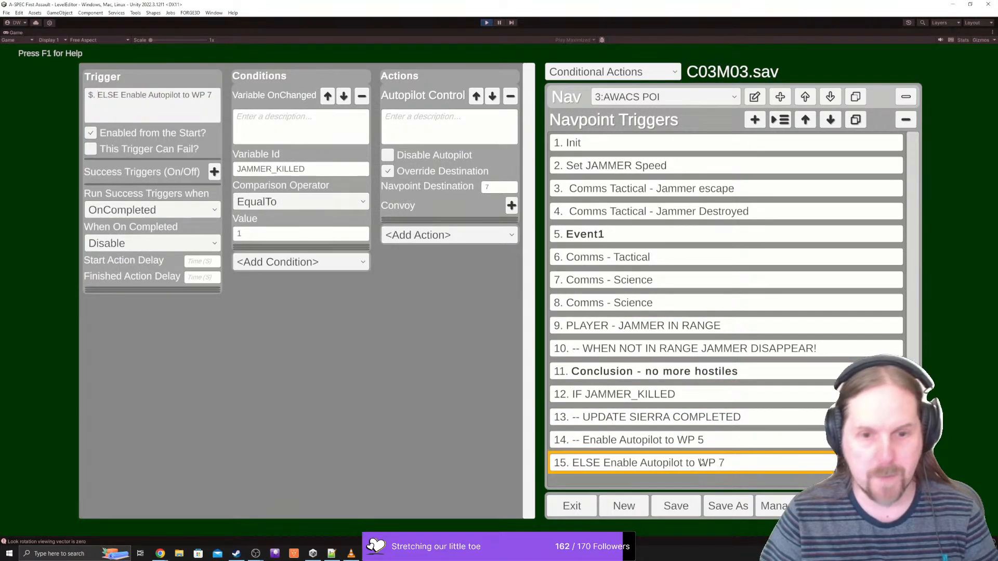
- Set the success trigger of "Conclusion - no more hostiles" to 12. IF JAMMER_KILLED
click(609, 384)
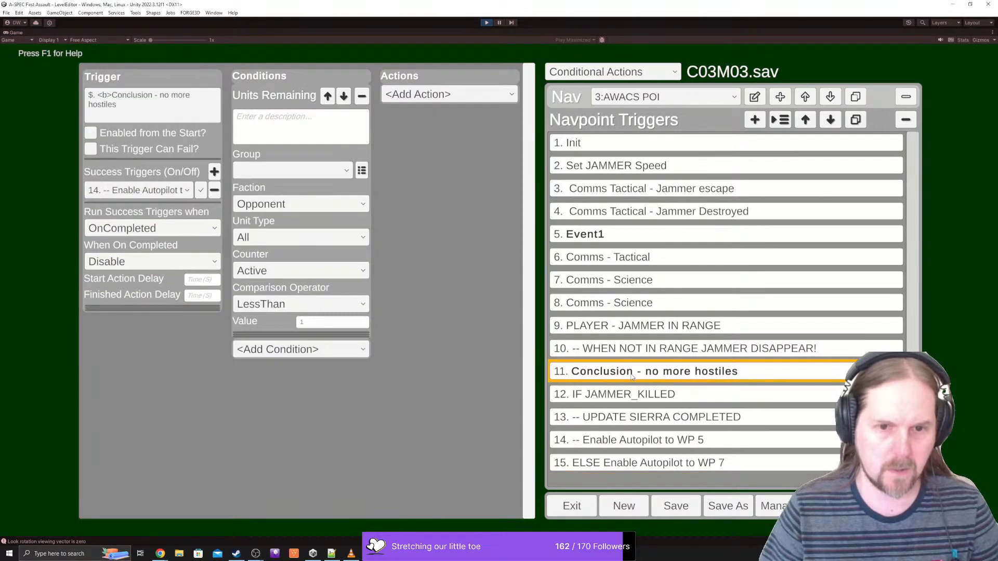
click(156, 190)
scroll(149, 238, down, 5)
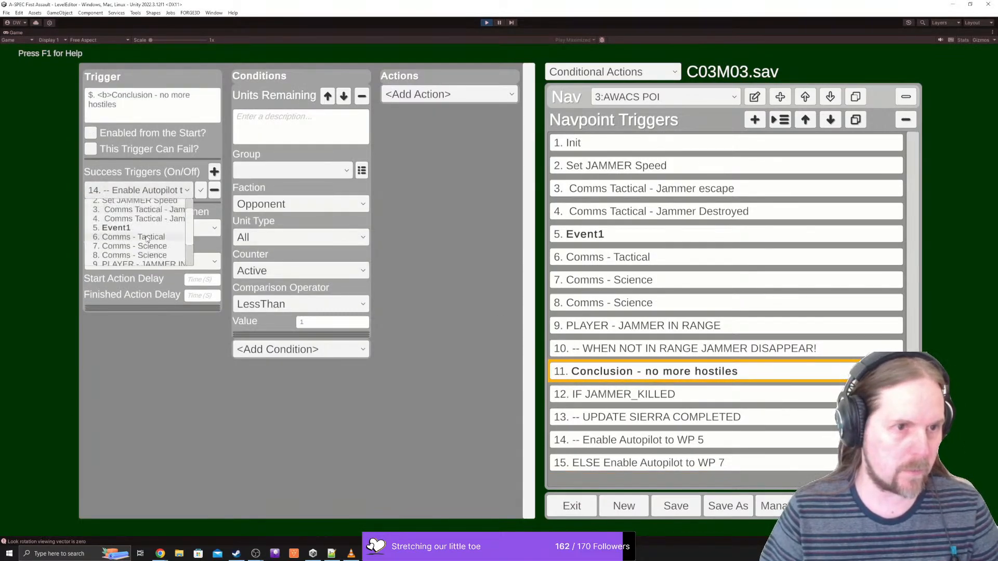
click(110, 234)
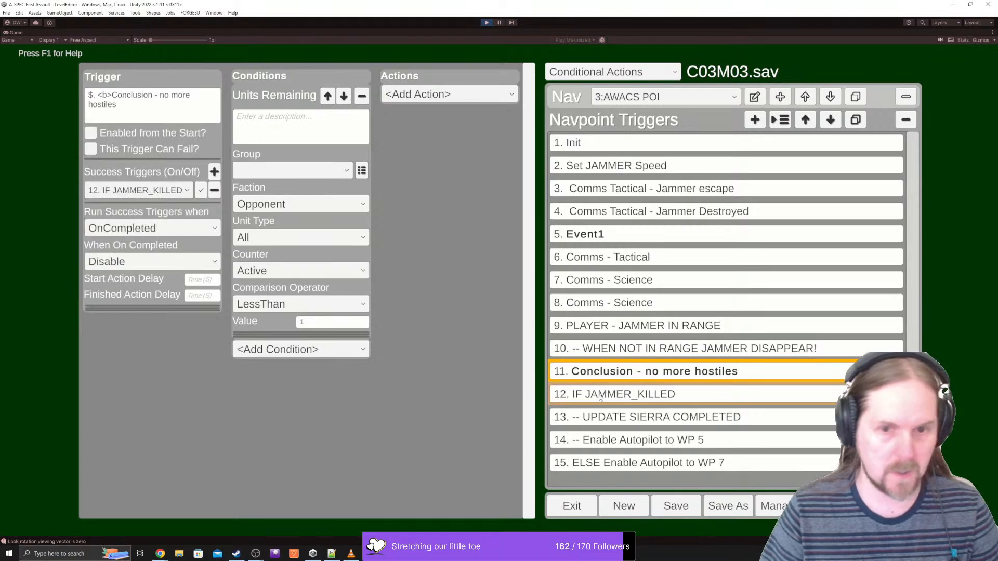
- Add a success trigger to IF JAMMER_KILLED that points to the UPDATE SIERRA COMPLETED trigger
click(602, 397)
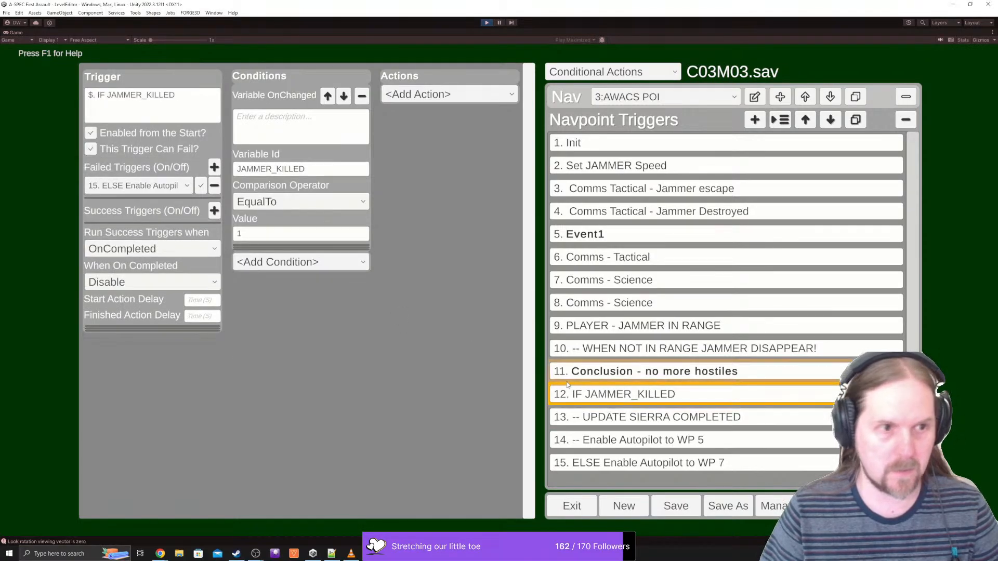
click(215, 211)
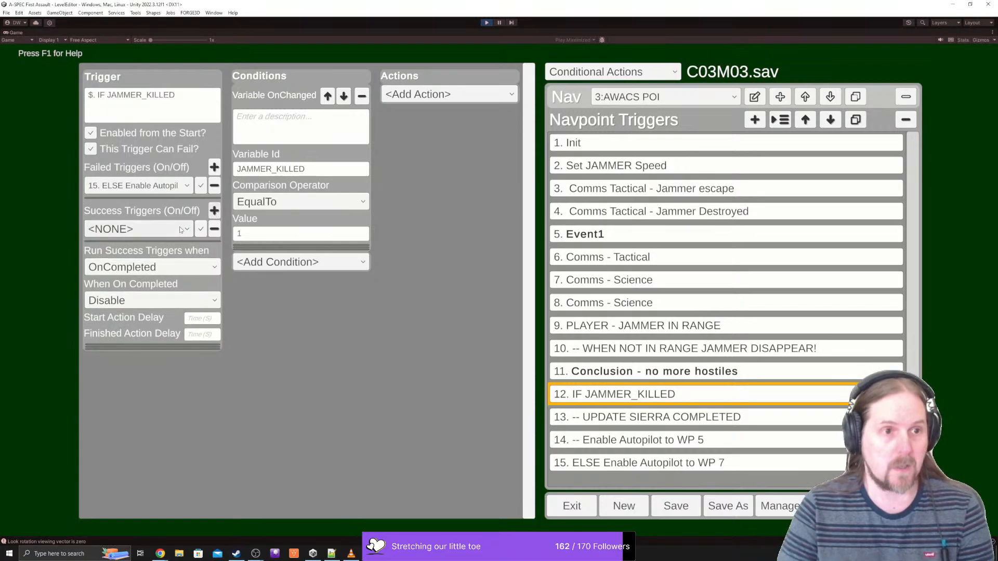
click(180, 230)
scroll(125, 291, down, 3)
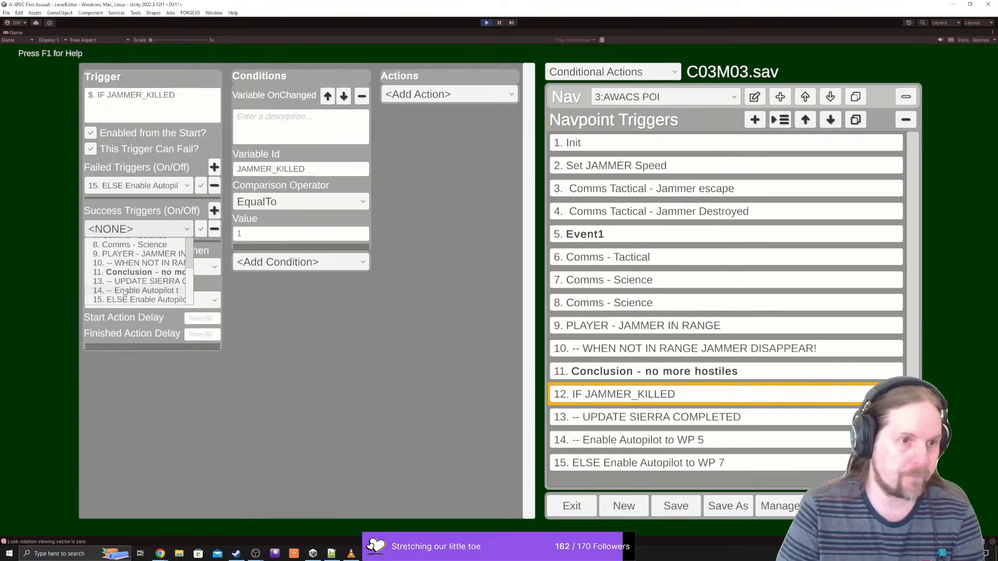
click(128, 281)
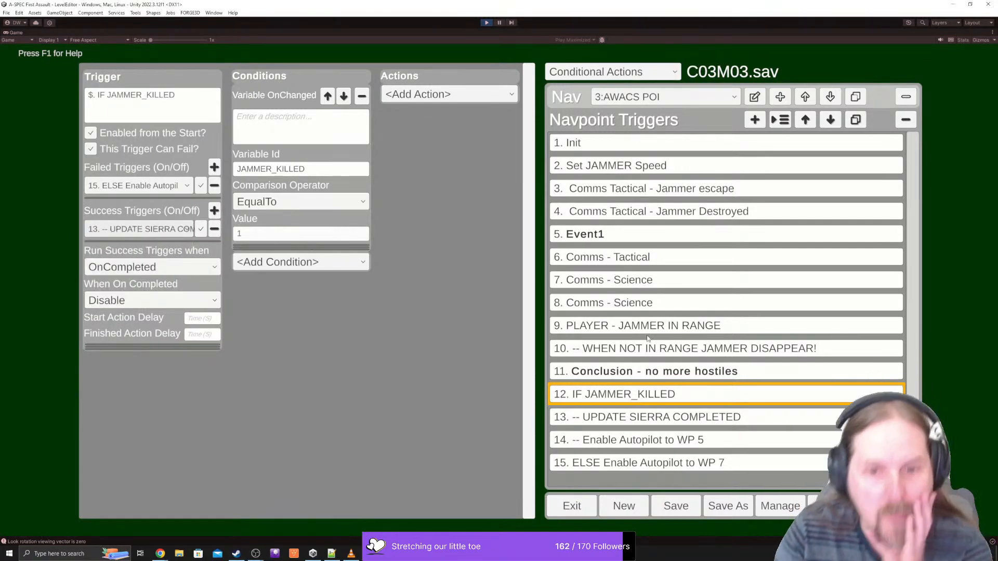
- Remove the "--" prefix from the UPDATE SIERRA COMPLETED trigger and move it below the ELSE Enable Autopilot to WP 7 trigger
click(676, 419)
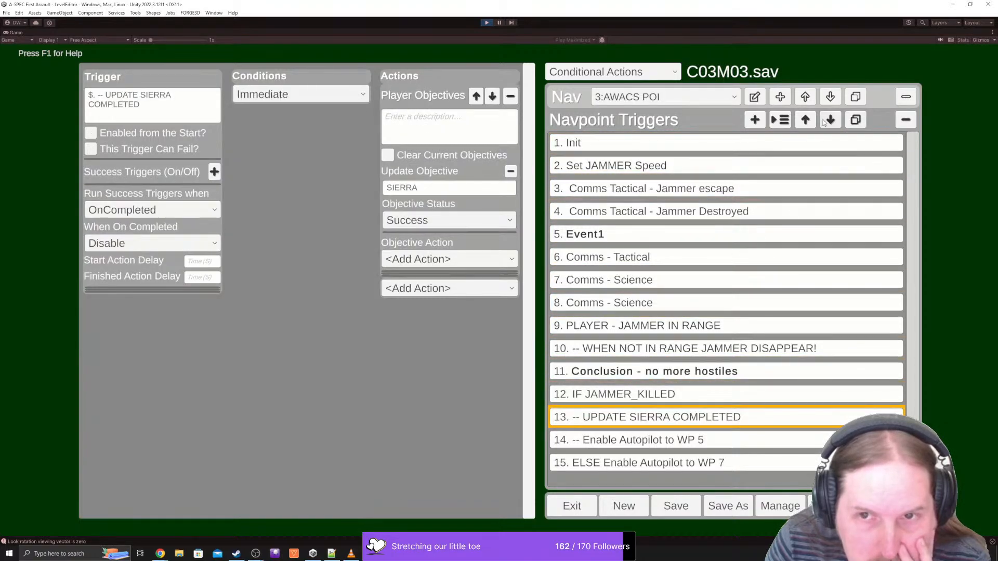
click(105, 97)
click(105, 97)
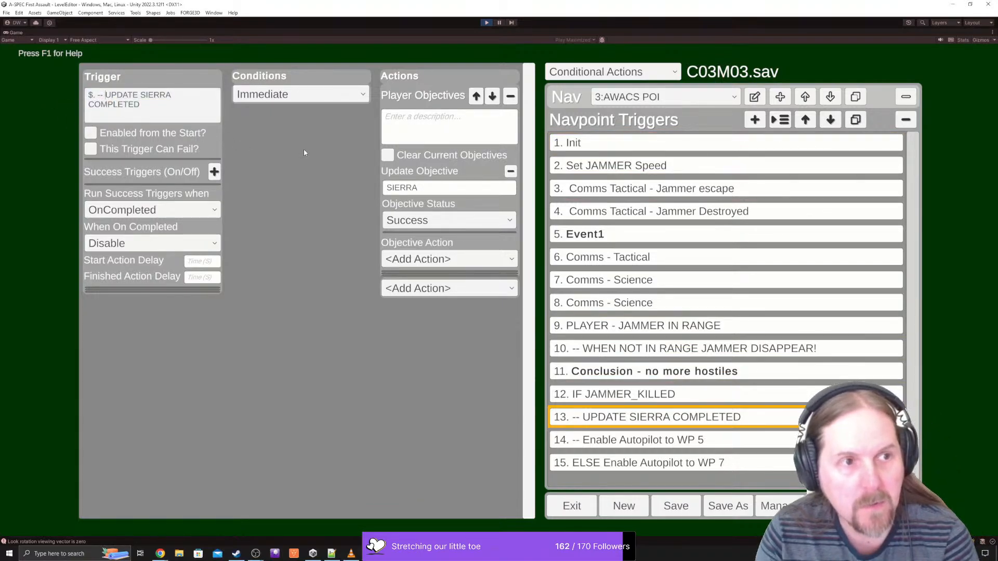
key(BackSpace)
key(BackSpace)
key(BackSpace)
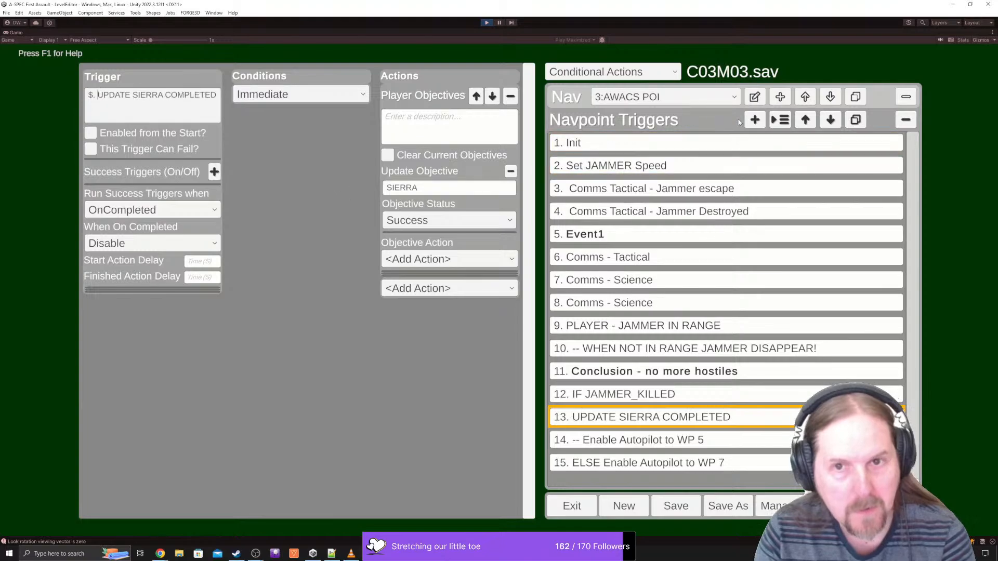
click(831, 120)
click(831, 120)
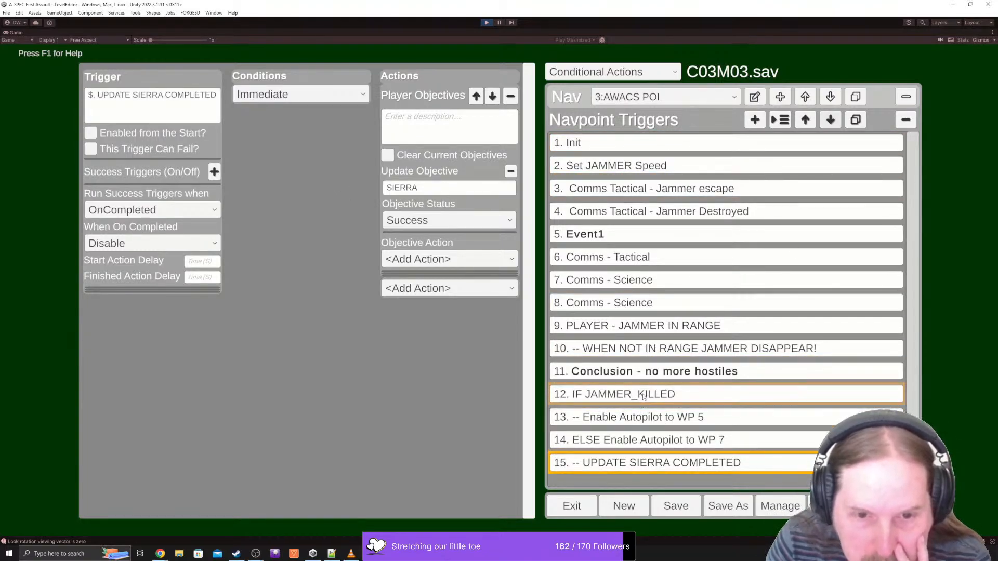
- Check the IF JAMMER_KILLED and autopilot triggers, and remove the "--" prefix from Enable Autopilot to WP 5
click(591, 400)
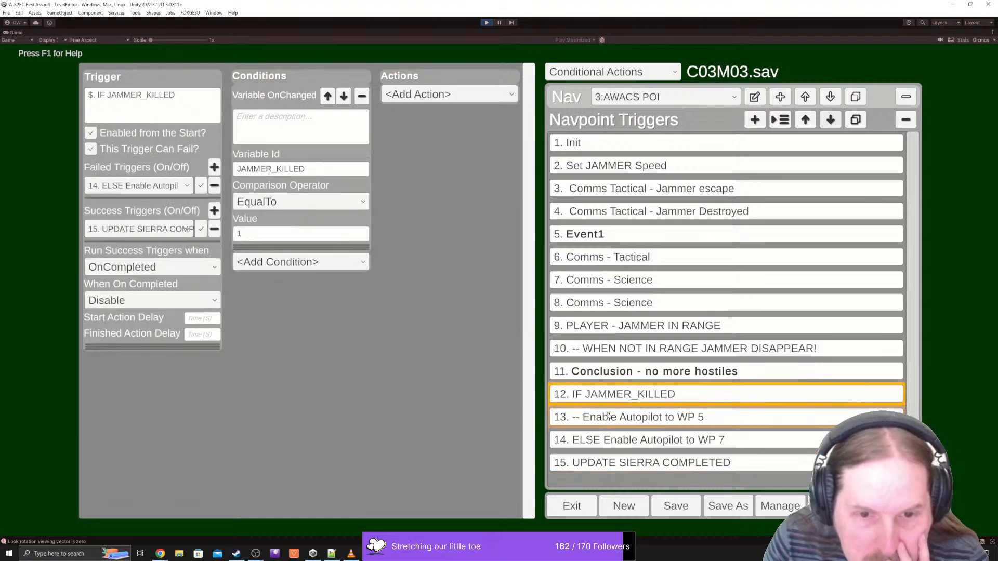
click(608, 417)
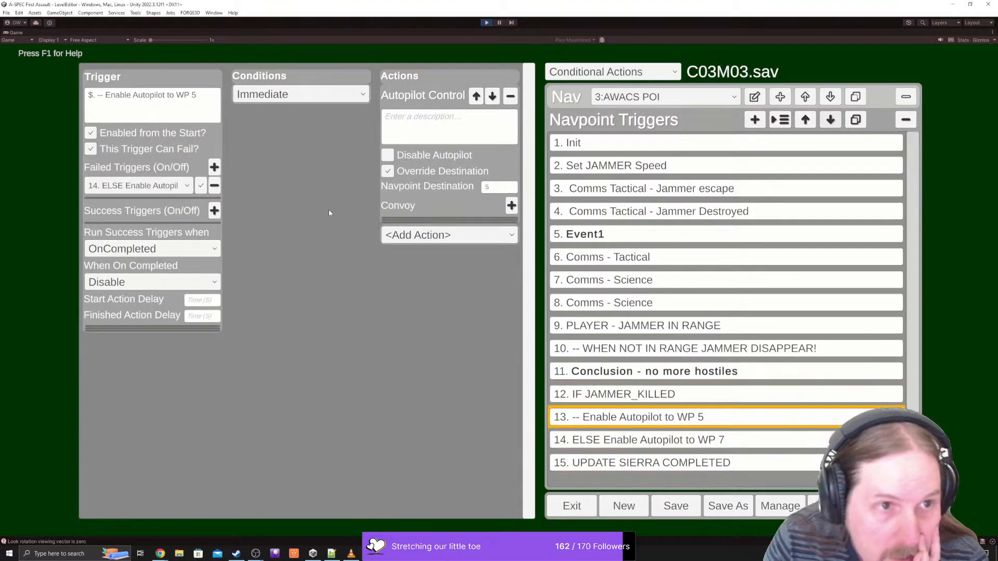
click(618, 439)
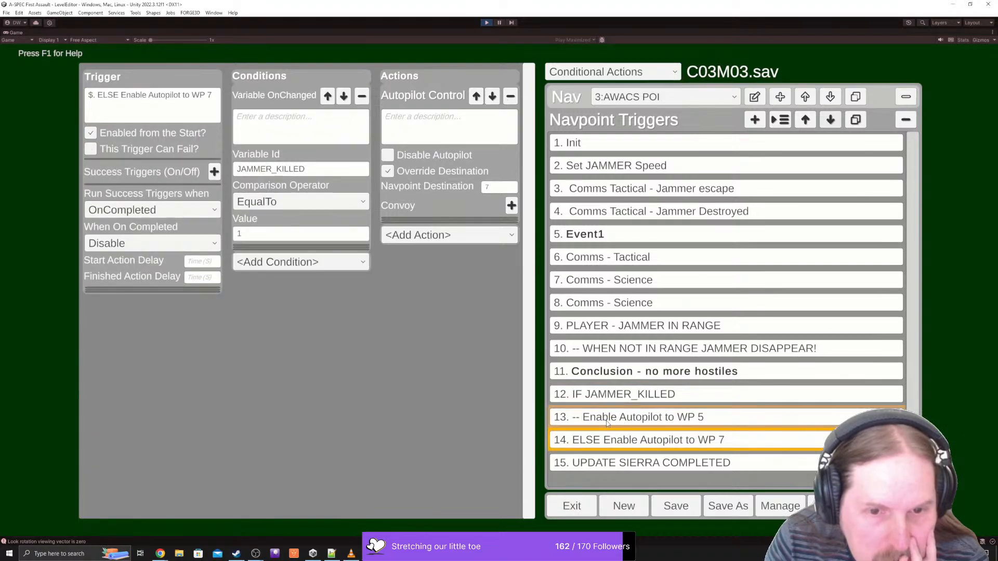
click(608, 419)
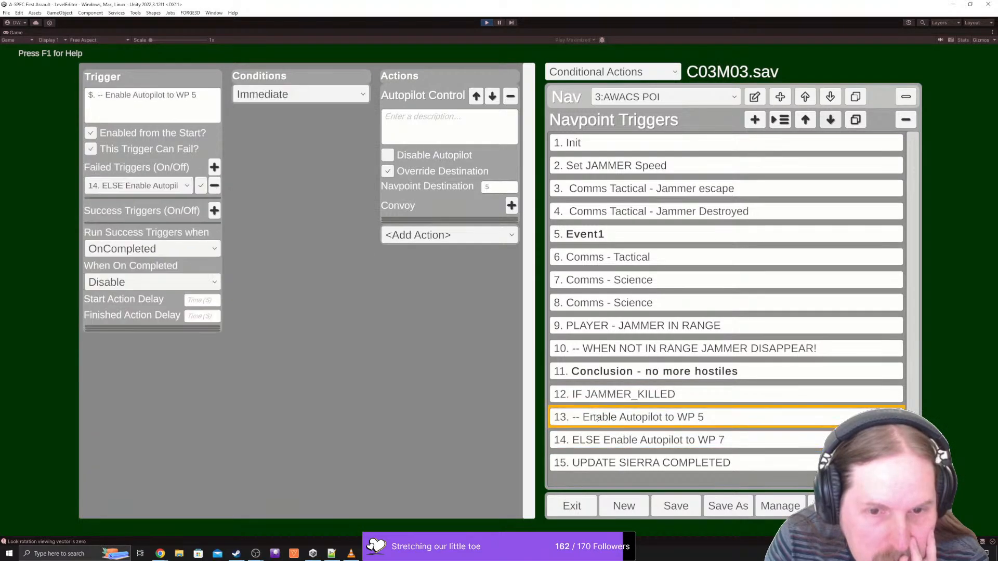
double_click(106, 99)
click(105, 99)
key(BackSpace)
key(BackSpace)
key(BackSpace)
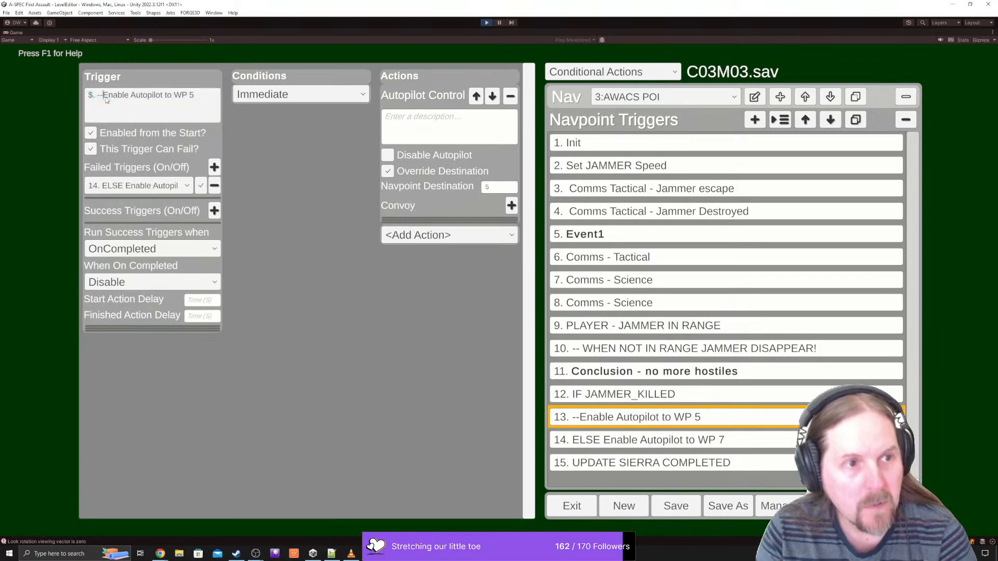
- Insert a new trigger directly below IF JAMMER_KILLED and give it a Player Received Transmission action
click(615, 396)
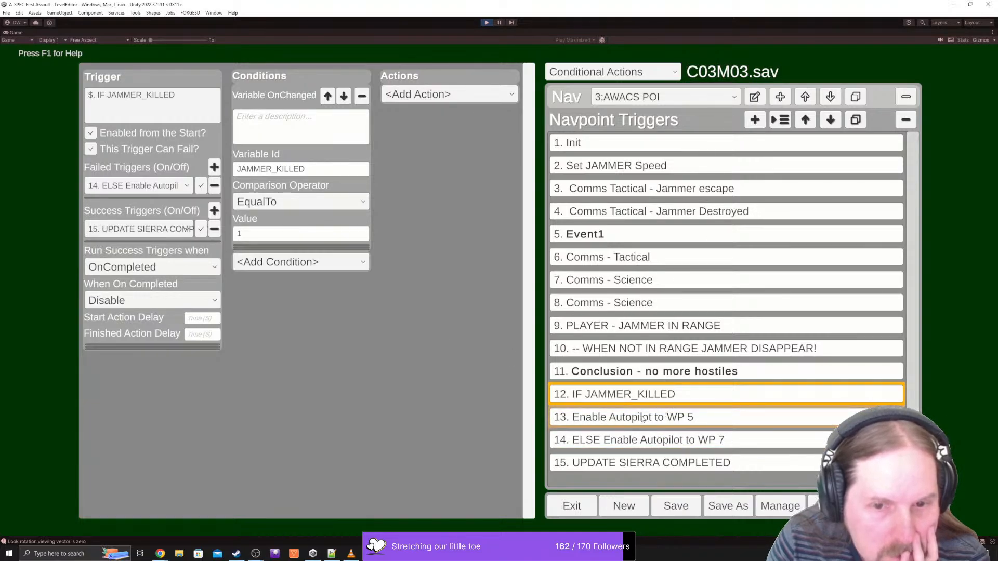
click(780, 120)
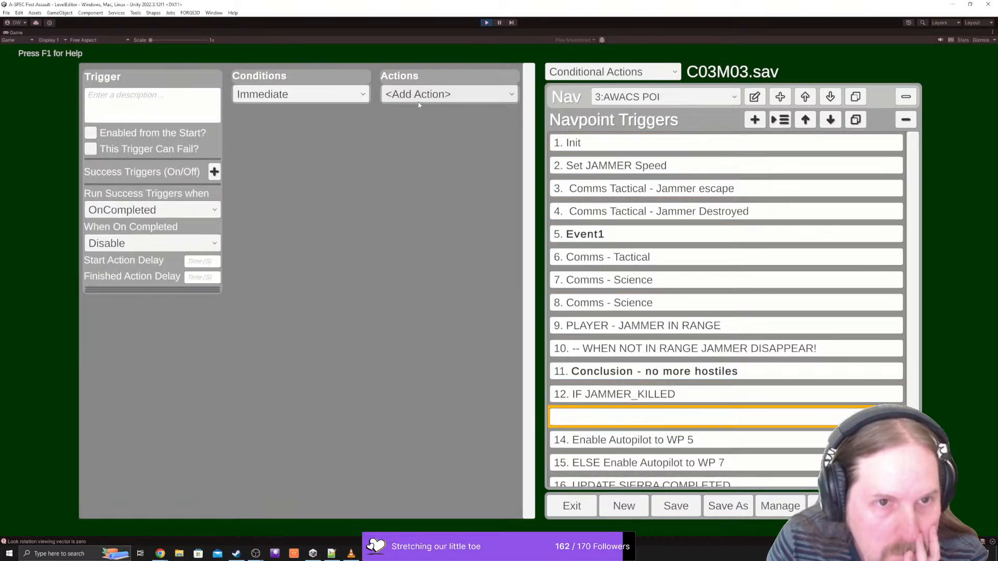
click(447, 94)
scroll(443, 147, down, 2)
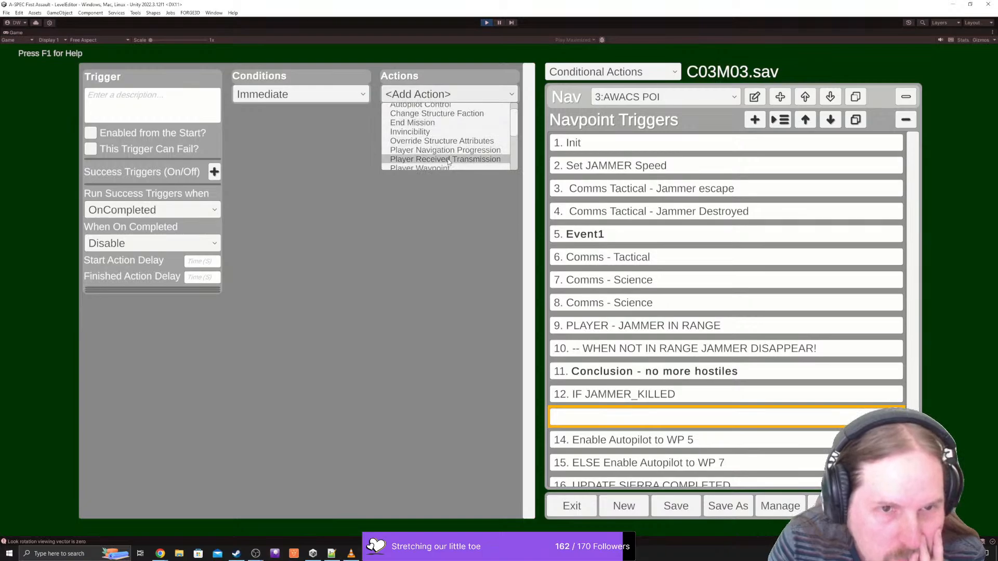
click(448, 159)
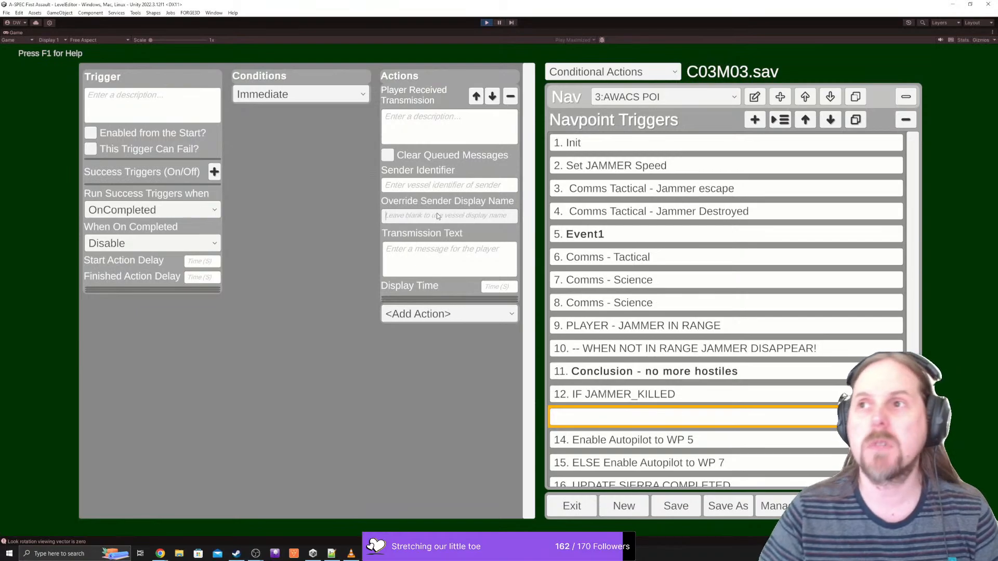
- Set the transmission's override sender display name to "Tactical Officer"
text(Tac)
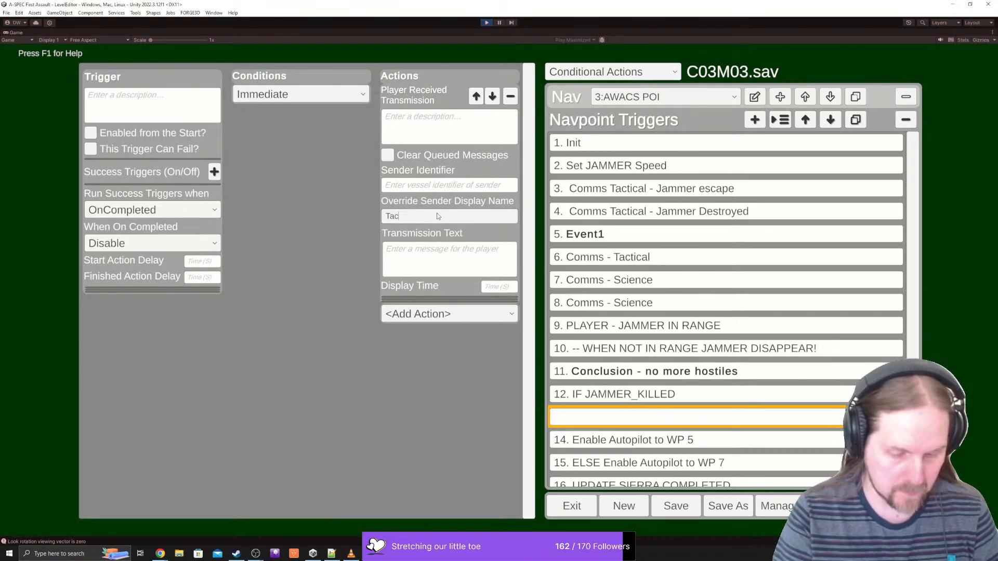
text(tical Officer)
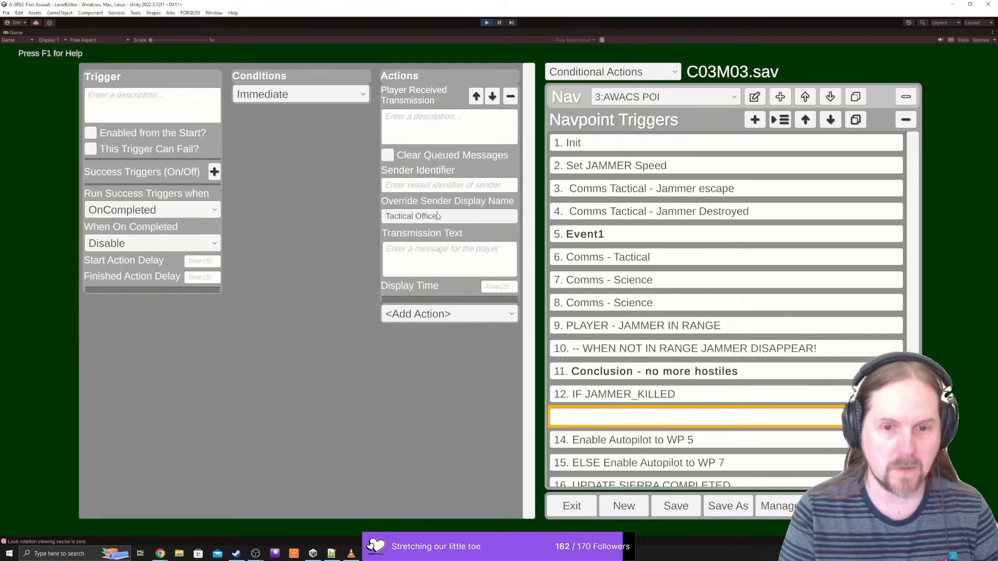
scroll(682, 382, down, 1)
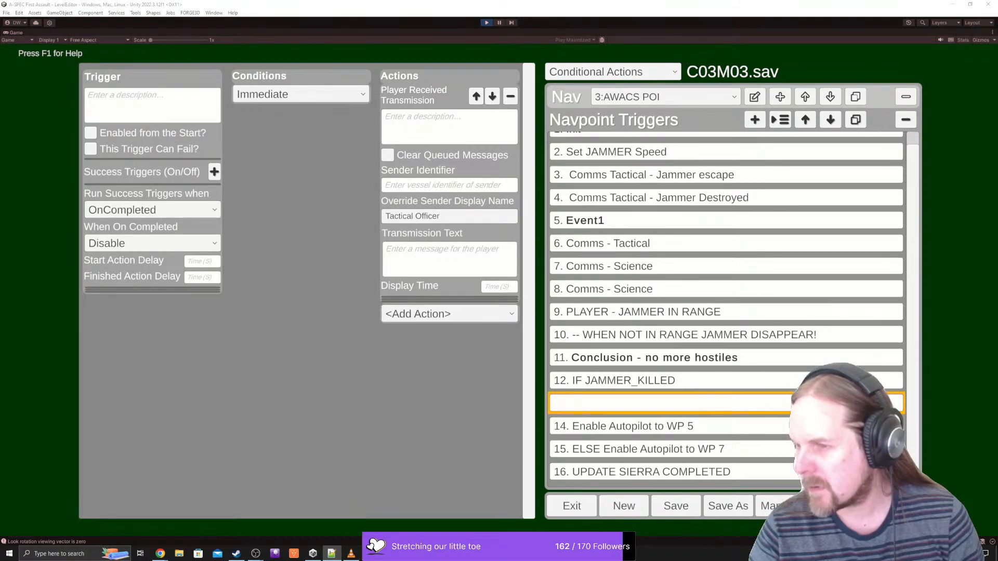
click(666, 405)
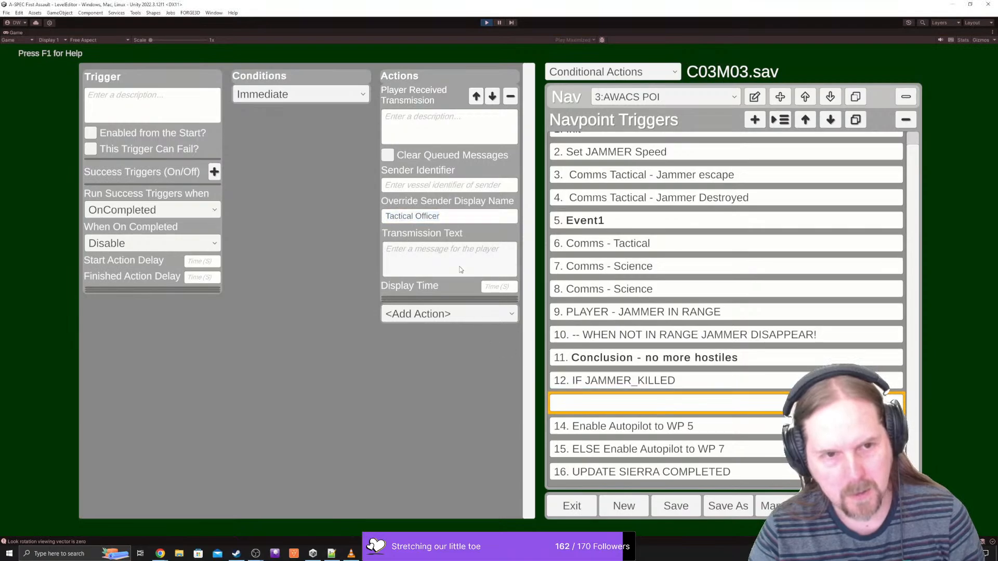
- Enter "Receiving a new set of orders from" as the start of the transmission text
click(444, 259)
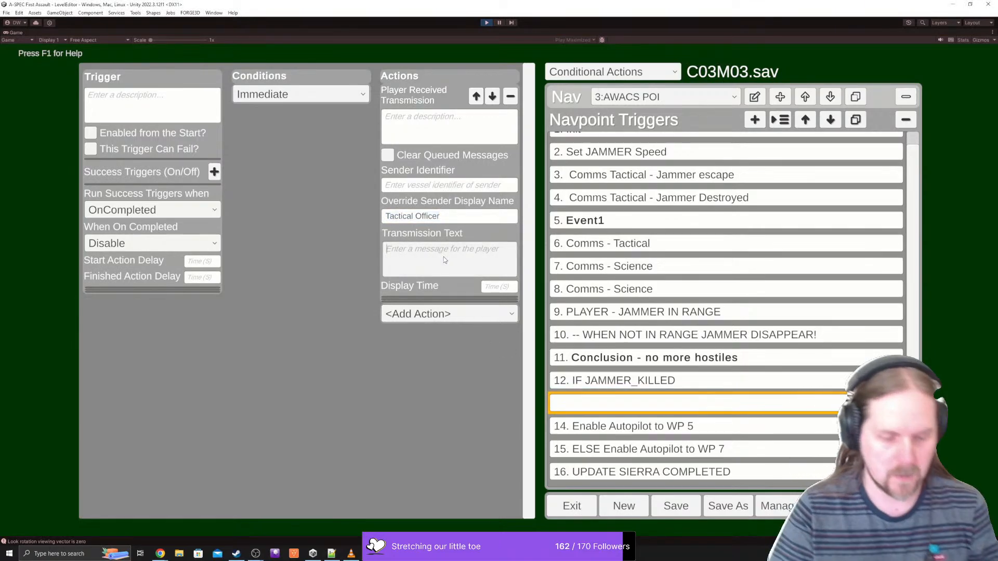
text(Receiving)
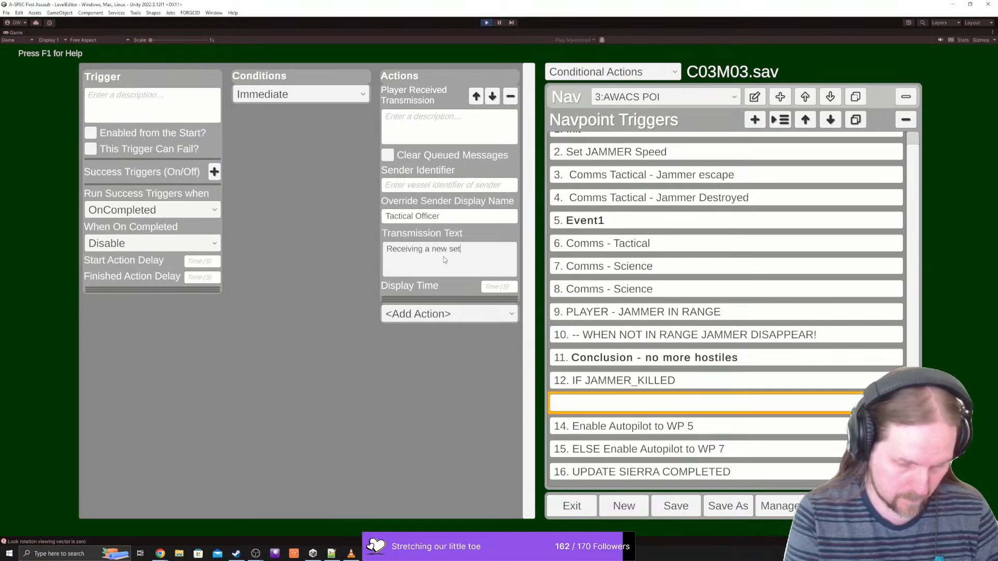
text(a new set o)
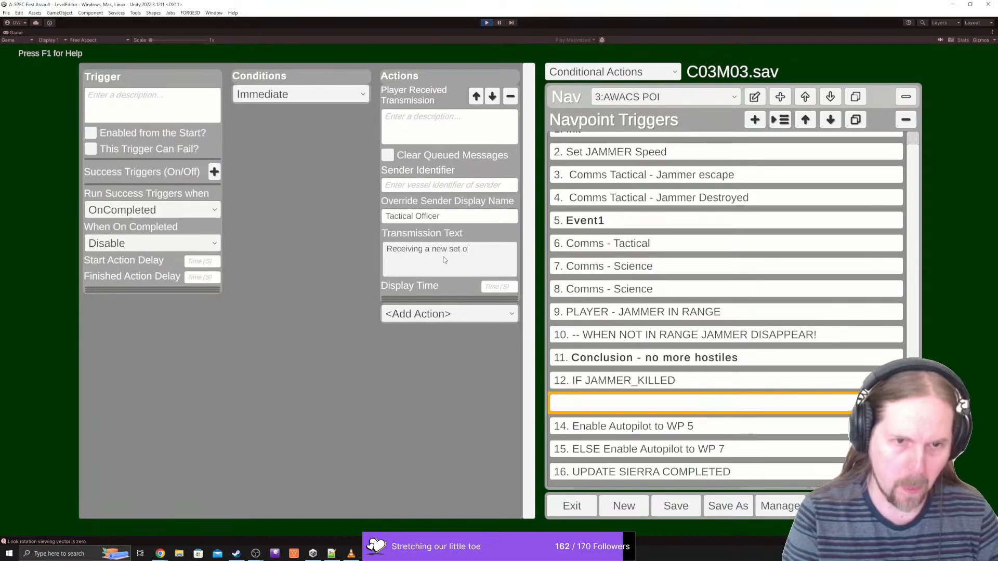
text(f orders f)
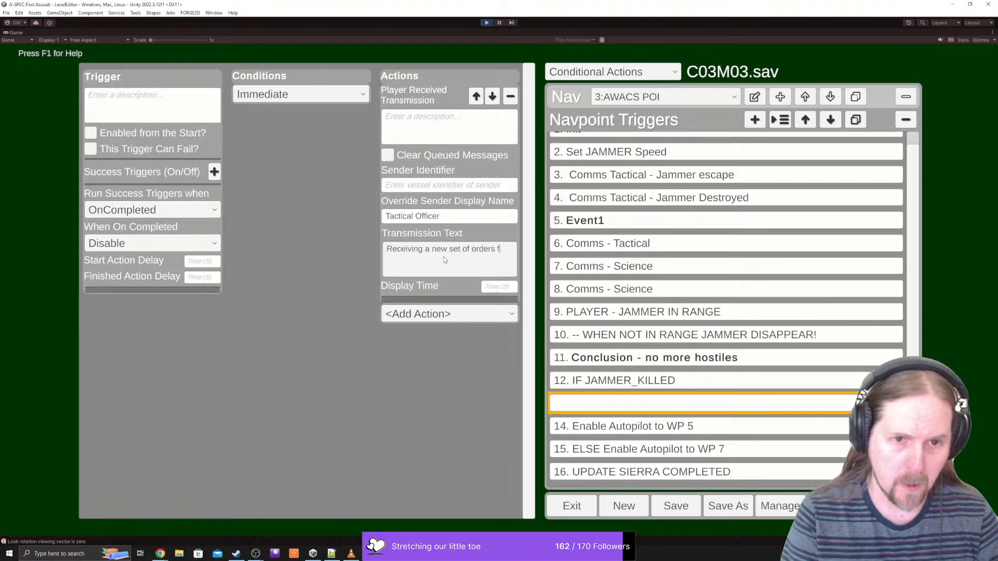
text(rom)
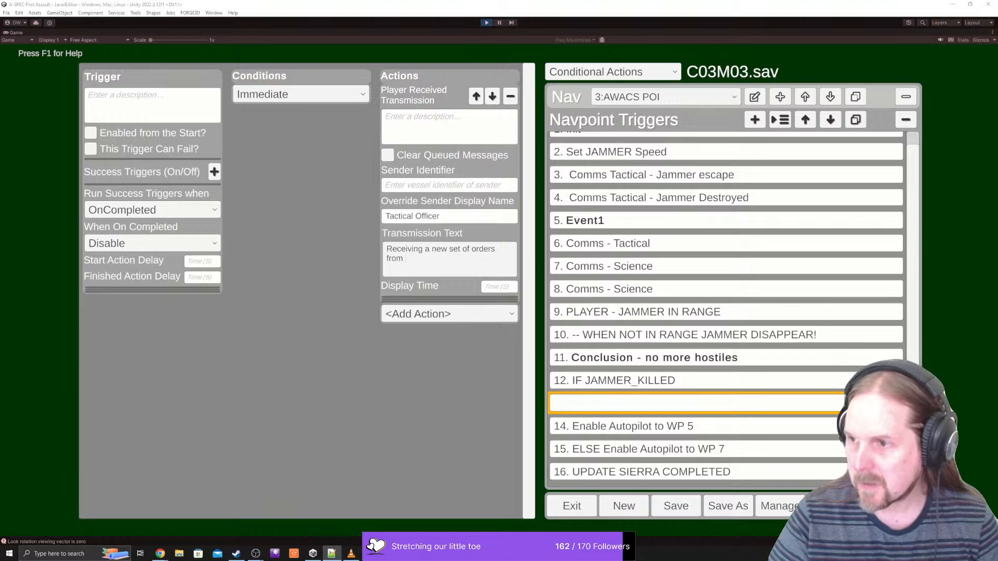
- Switch to navpoint 1:Start to view its triggers
click(626, 98)
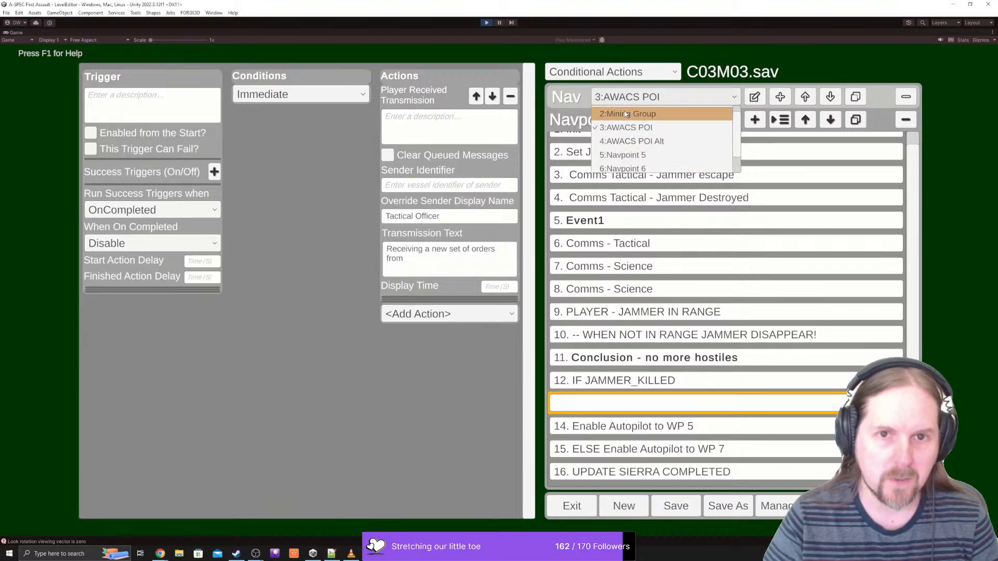
scroll(628, 118, up, 1)
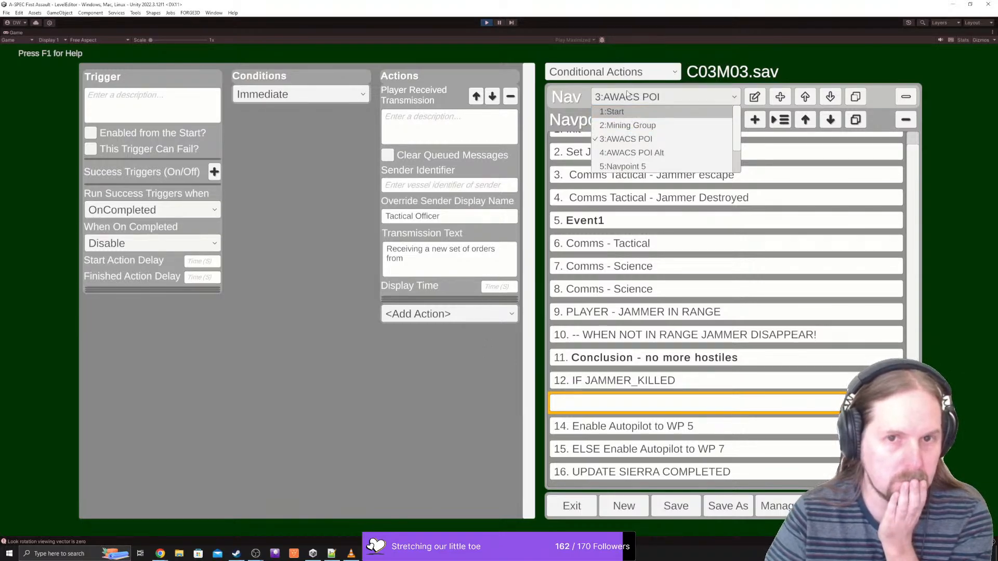
click(613, 111)
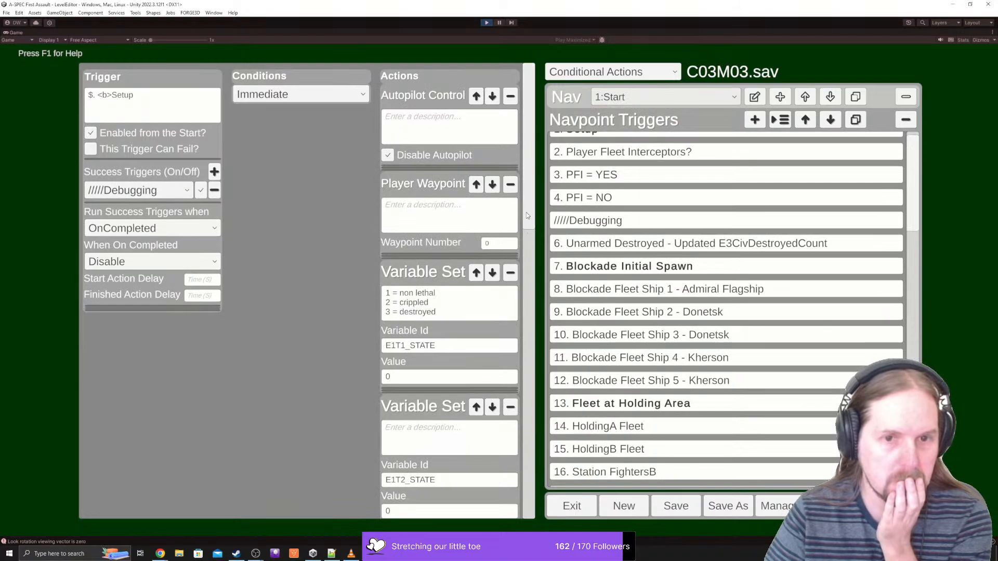
- Copy the override sender display name from the AWACS Comms trigger of navpoint 1:Start
drag(526, 212, 534, 528)
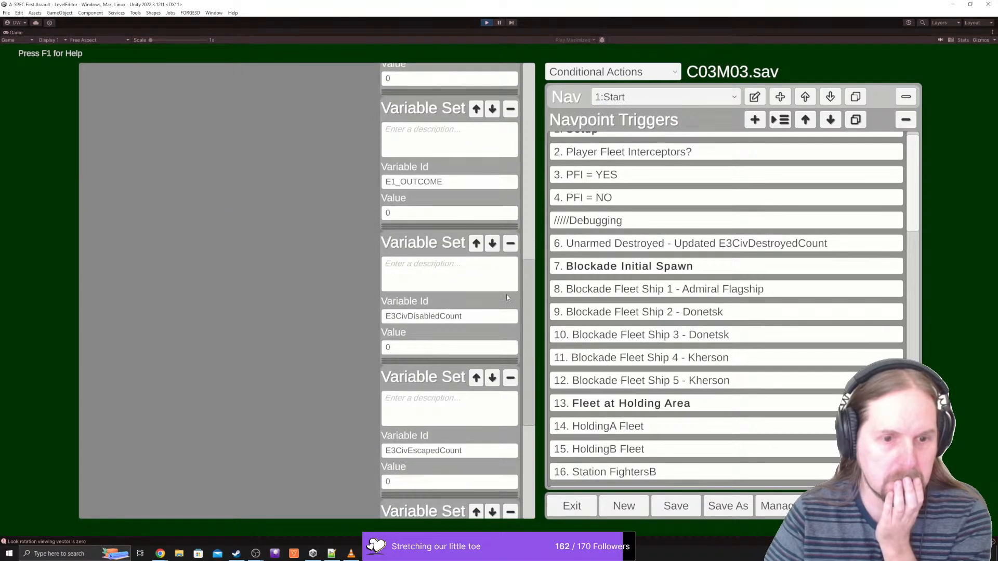
scroll(506, 294, up, 15)
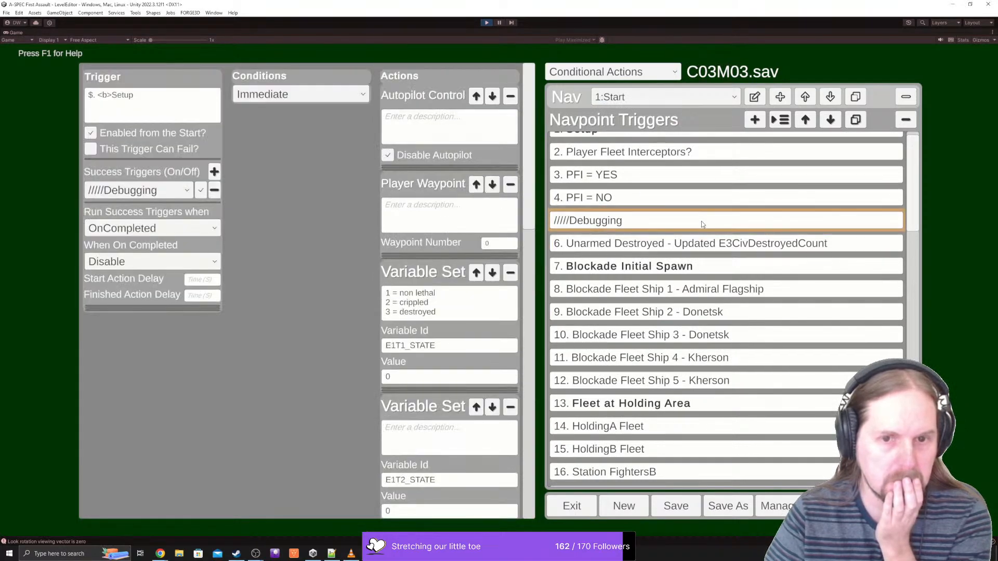
scroll(702, 225, down, 8)
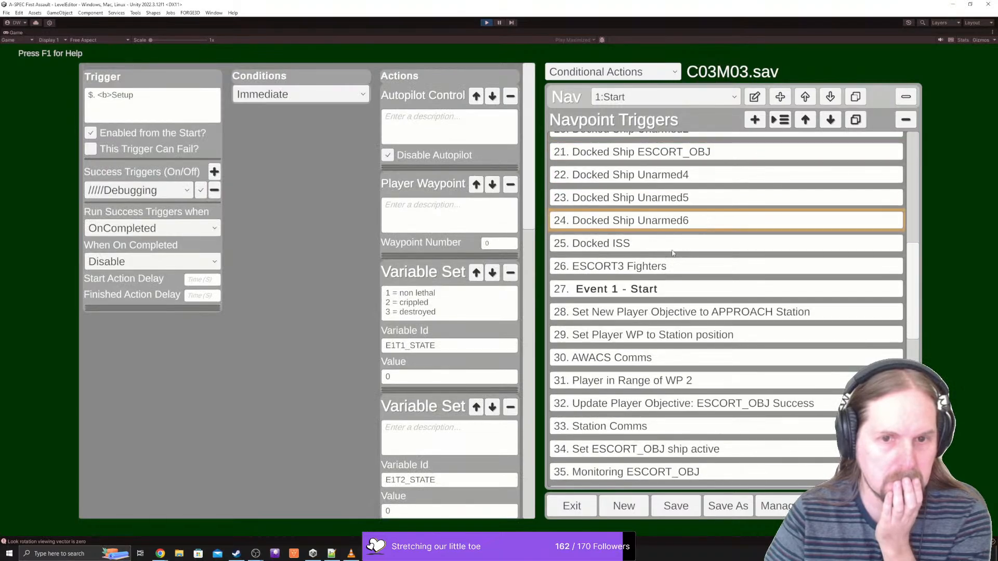
click(612, 314)
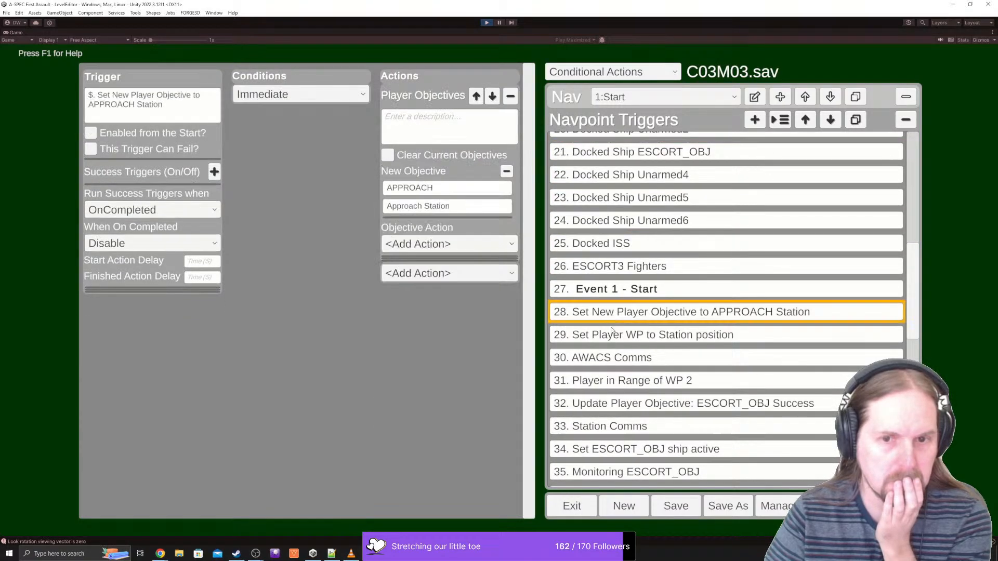
click(613, 357)
click(467, 221)
key(ctrl+c)
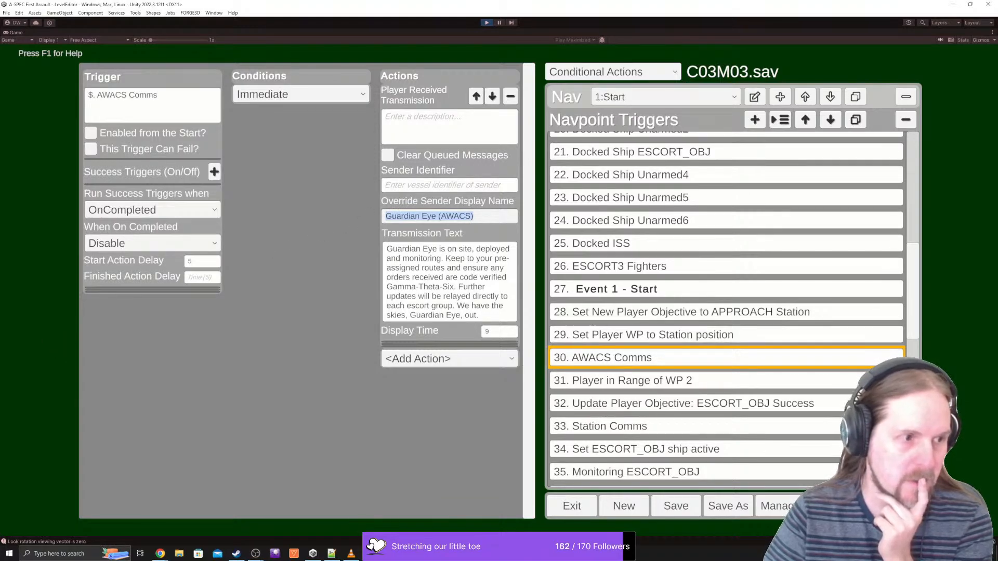
click(612, 75)
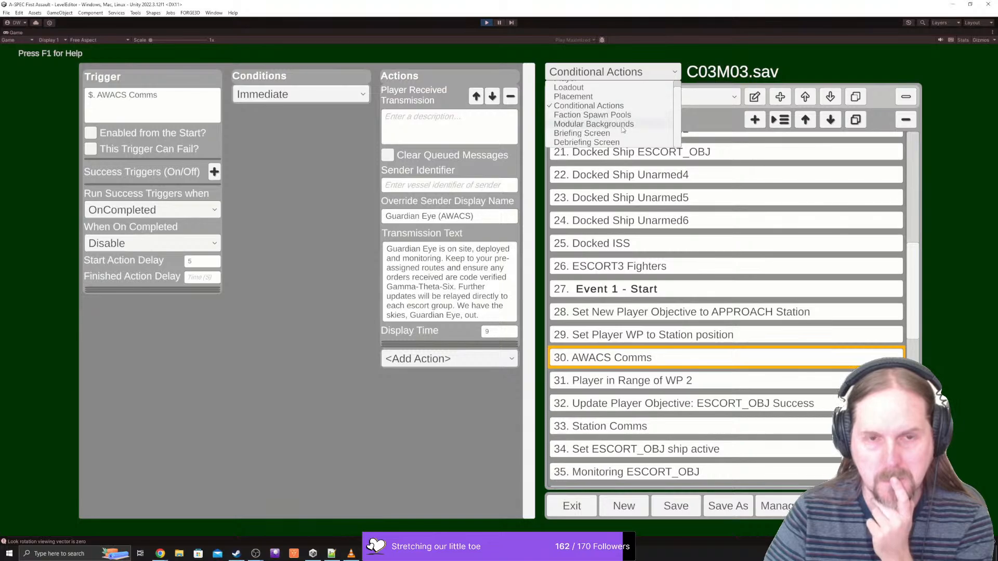
click(593, 124)
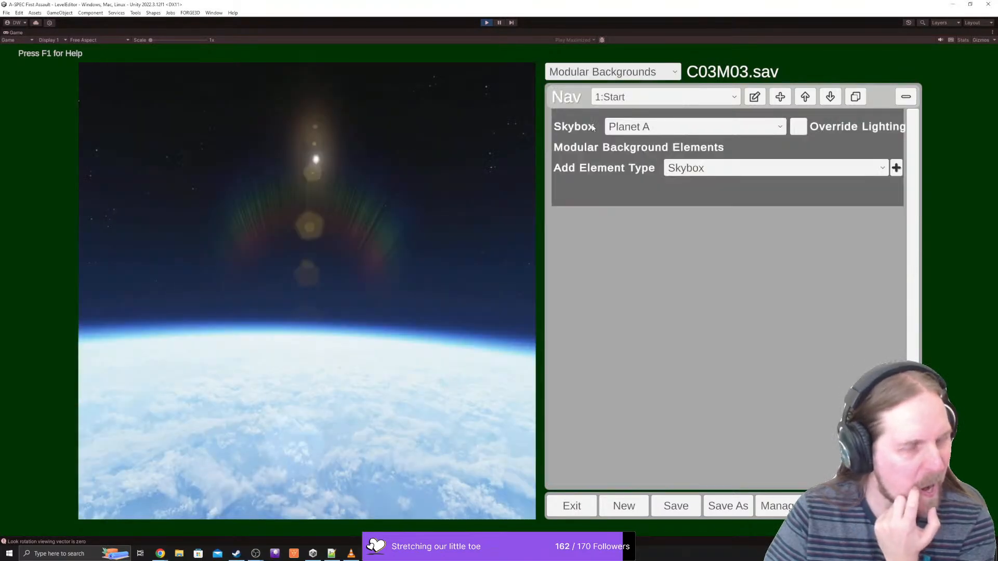
click(603, 71)
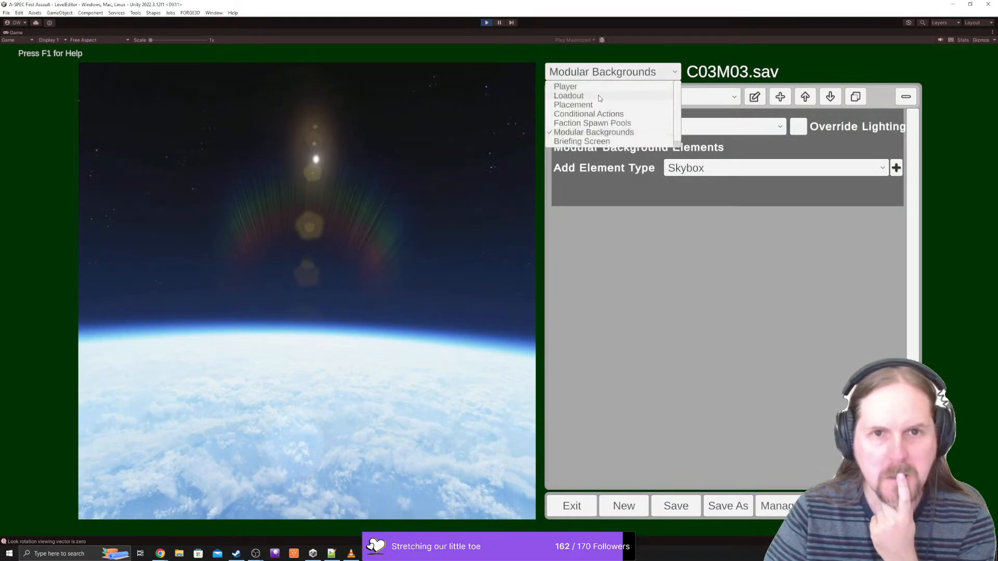
click(580, 115)
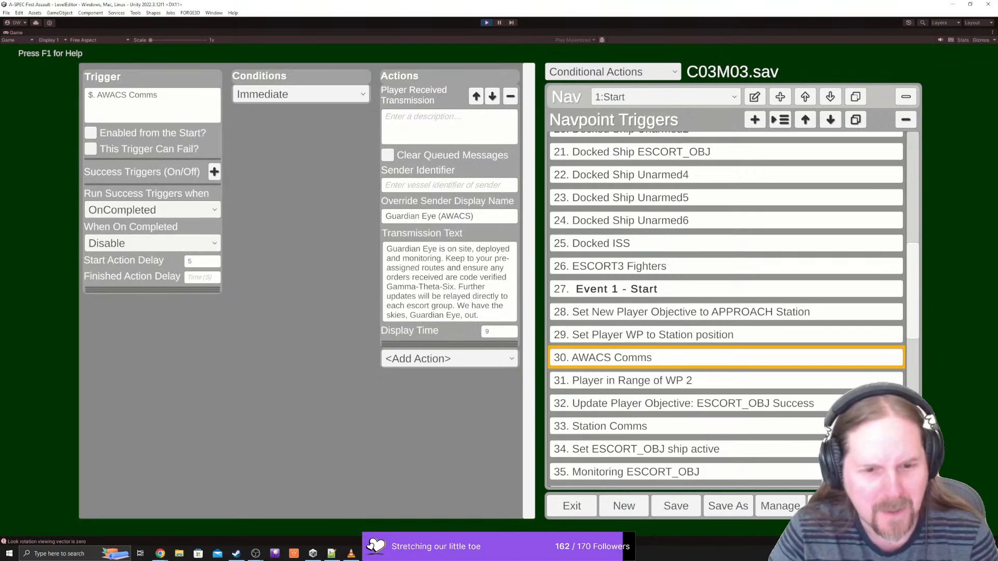
mouse_move(542, 553)
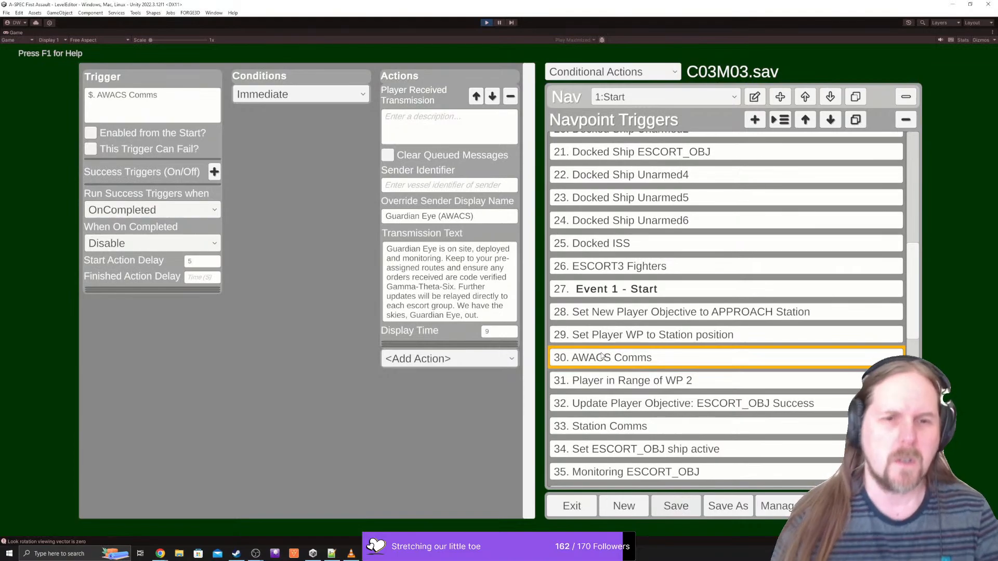
- In the unnamed trigger below IF JAMMER_KILLED at 3:AWACS POI, complete the transmission's first sentence with the copied name, without "(AWACS)", and a period
click(668, 97)
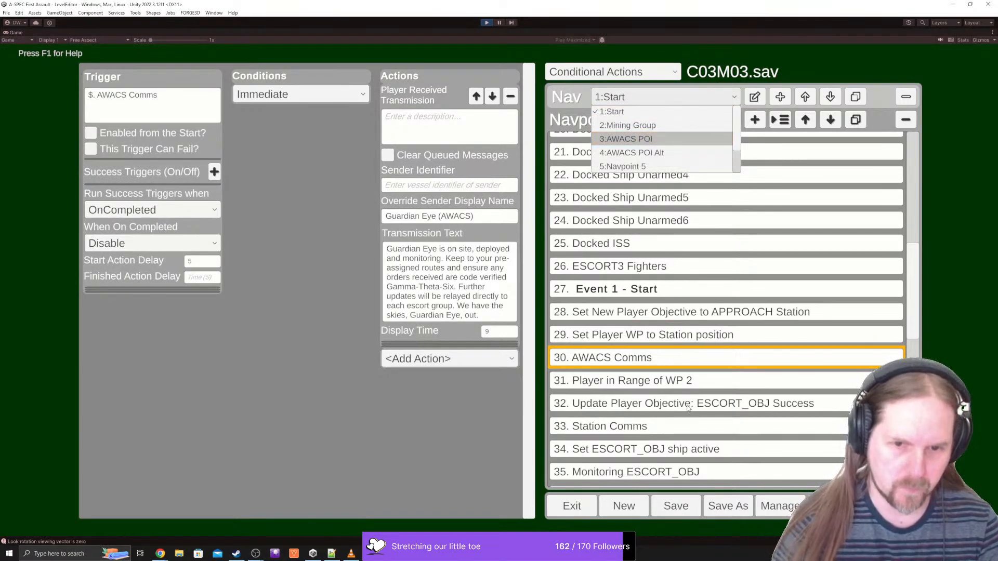
click(639, 139)
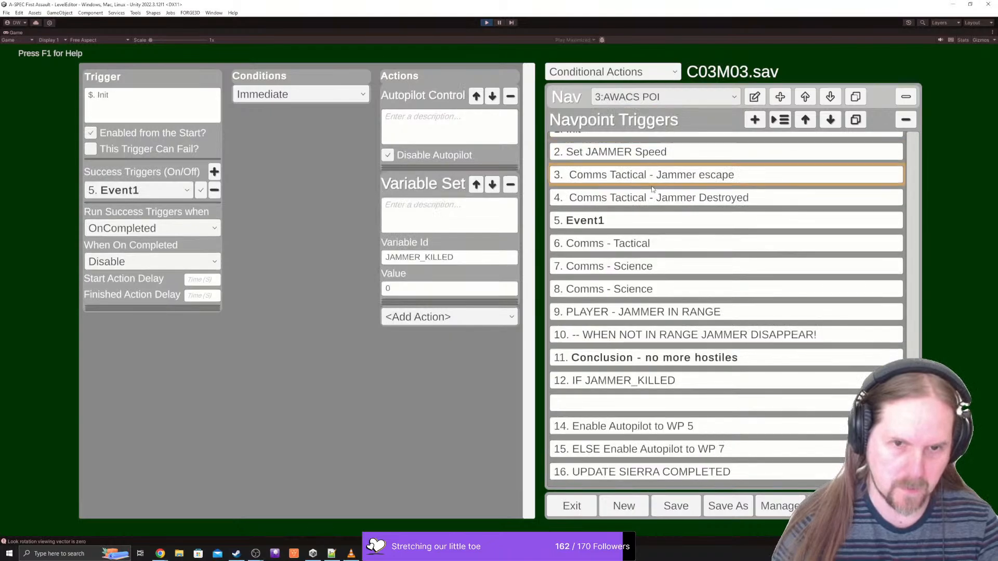
click(641, 401)
click(428, 266)
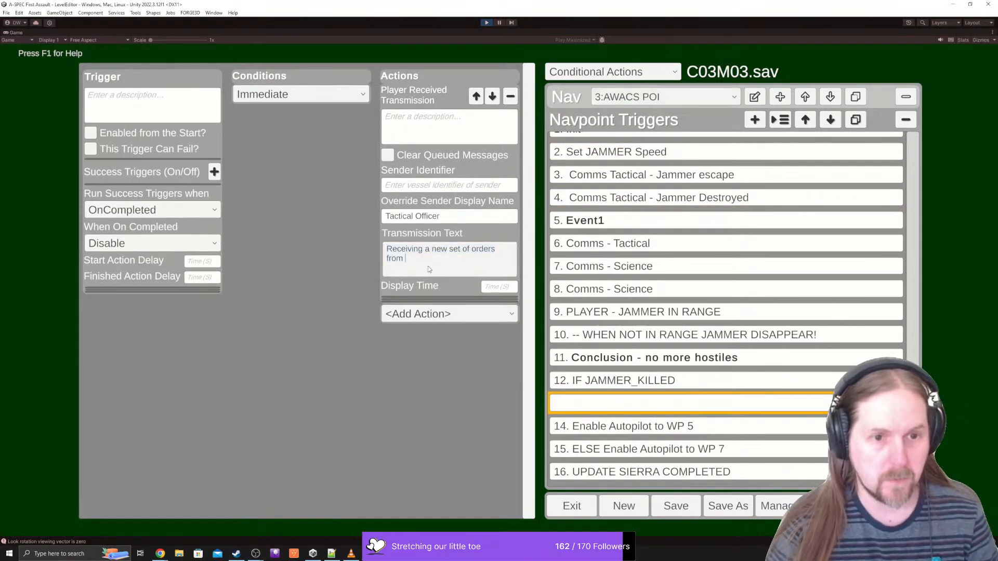
key(ctrl+v)
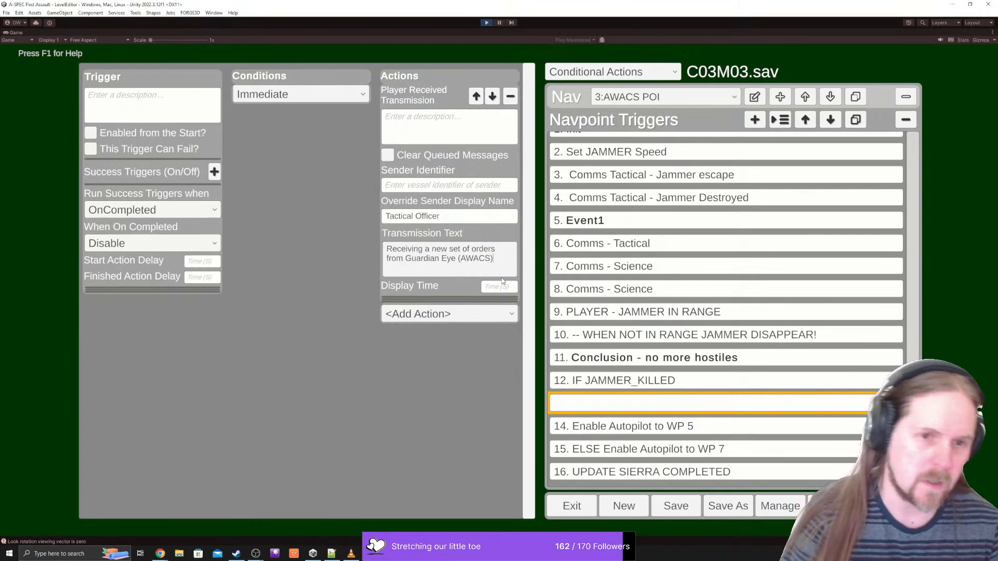
key(ctrl+shift+Left)
key(ctrl+shift+Left)
key(shift+Right)
key(shift+Right)
key(shift+Right)
key(shift+Right)
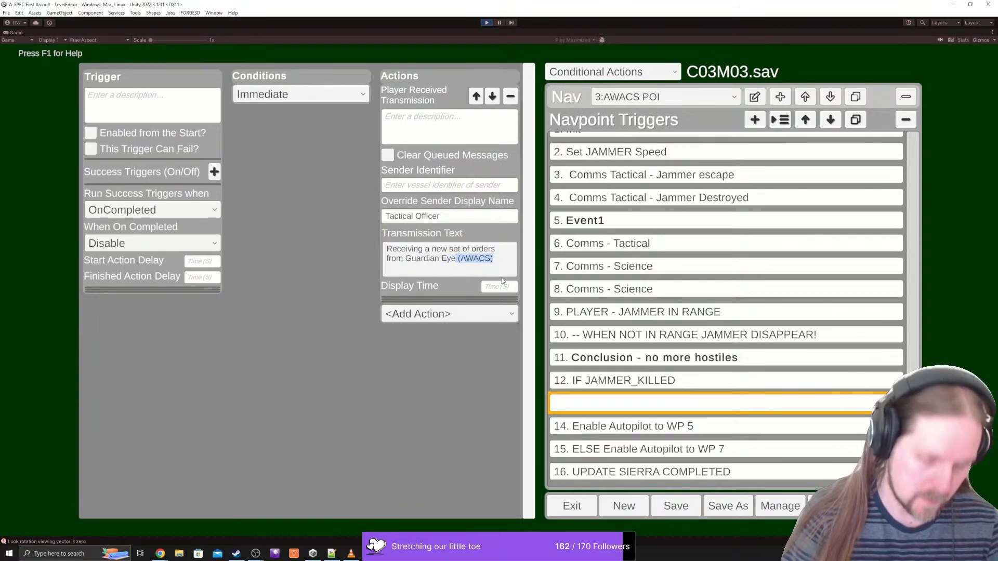
text(.)
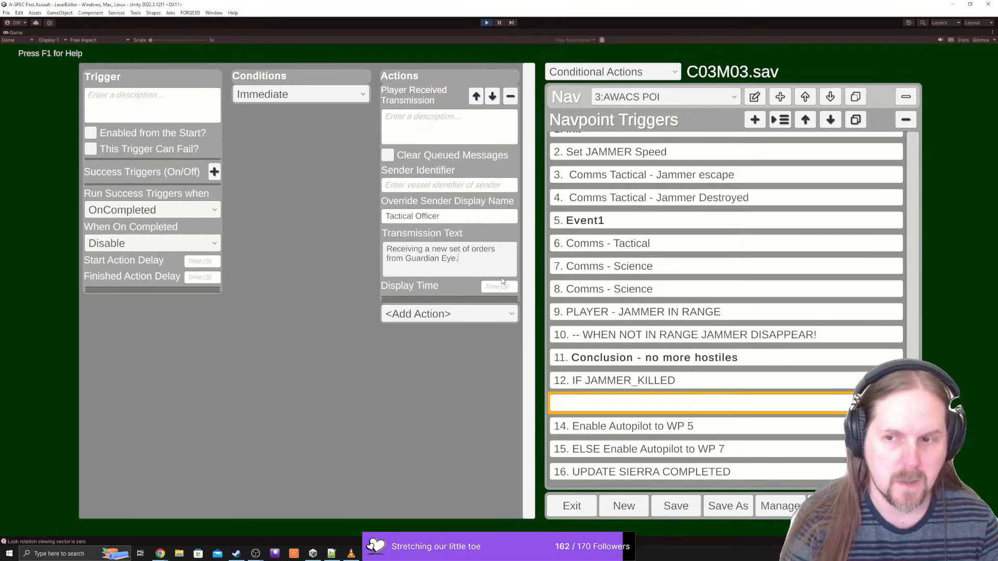
- Add "There is an unknown group of vessels detected on the flight path of the medical transport." to the transmission text
text( There)
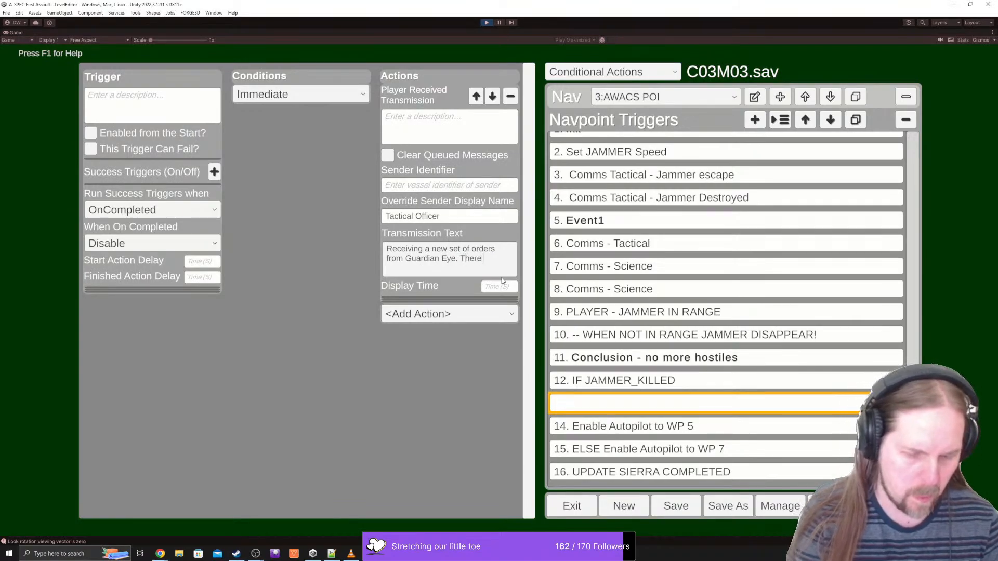
text( is a grou)
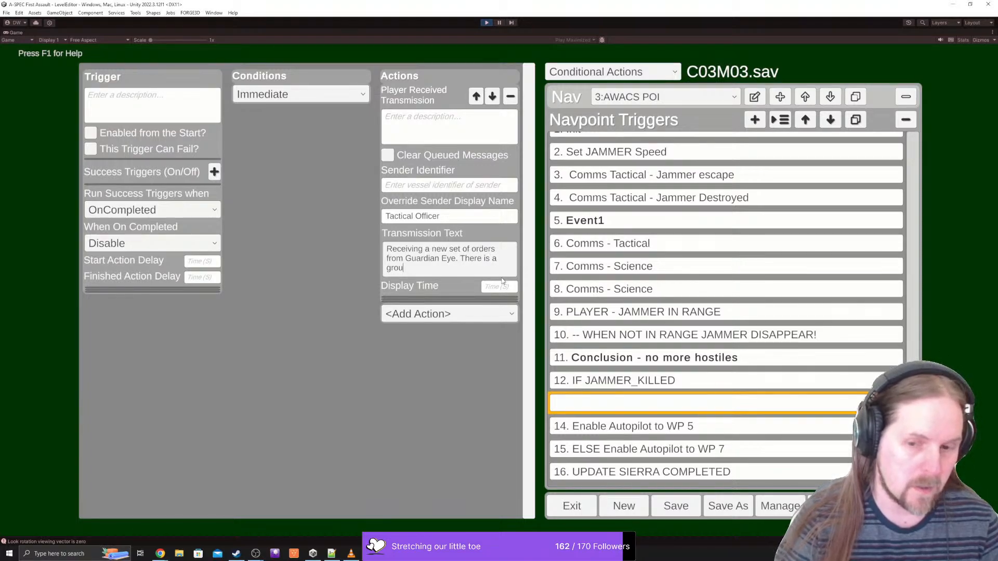
key(BackSpace)
key(BackSpace)
key(BackSpace)
key(BackSpace)
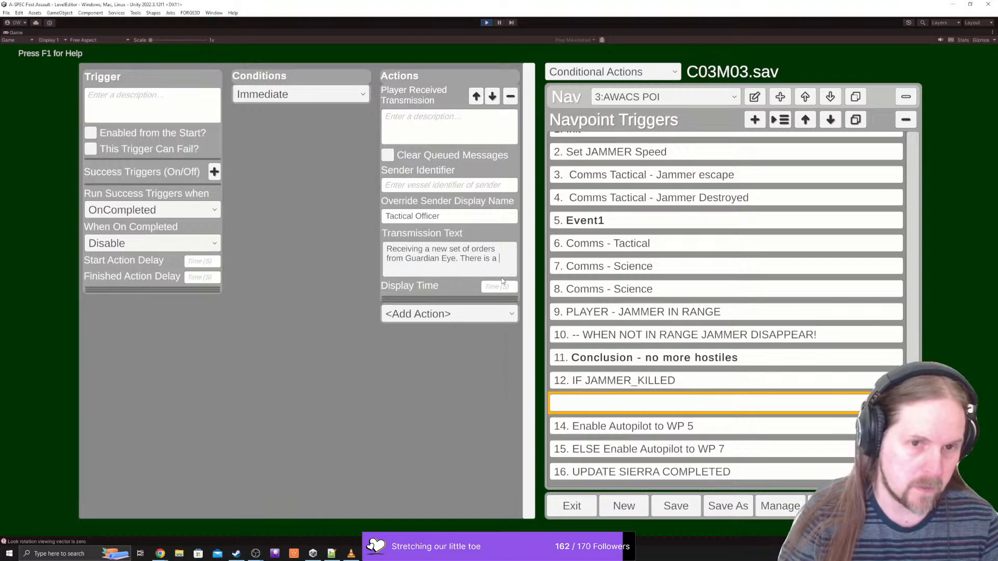
text(n unk)
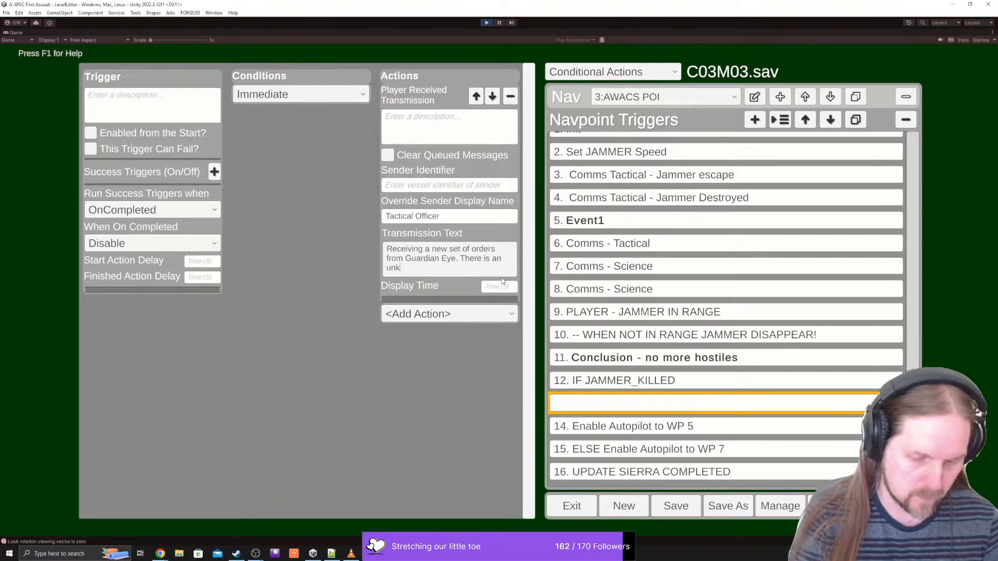
text(nown group o)
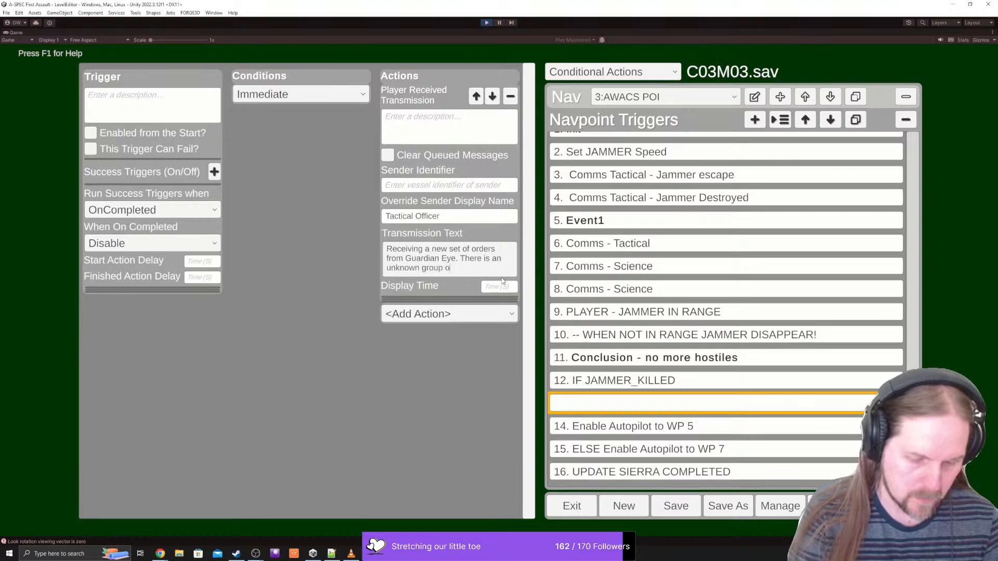
text(f vesse)
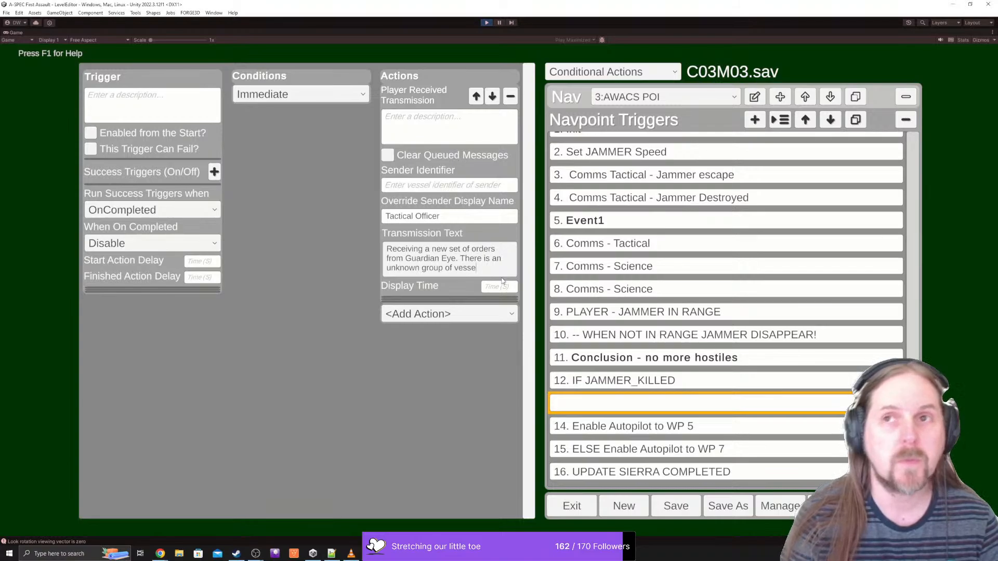
text(ls dete)
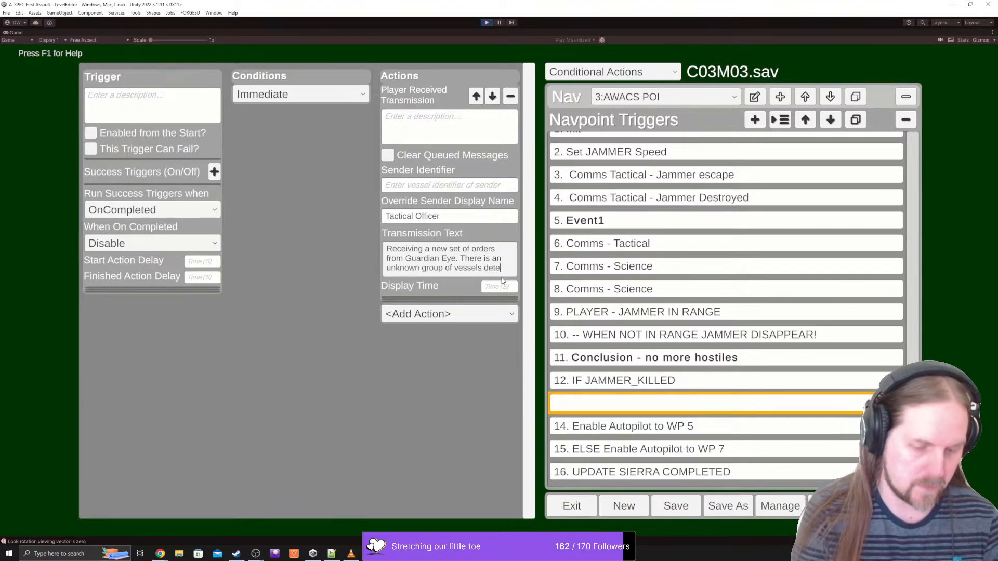
text(cted on the f)
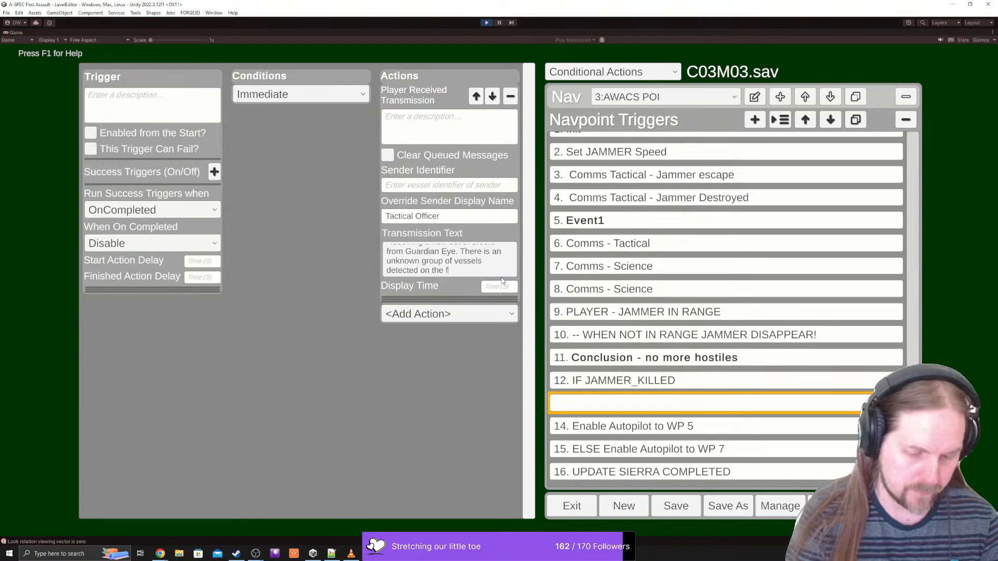
text(light path of the )
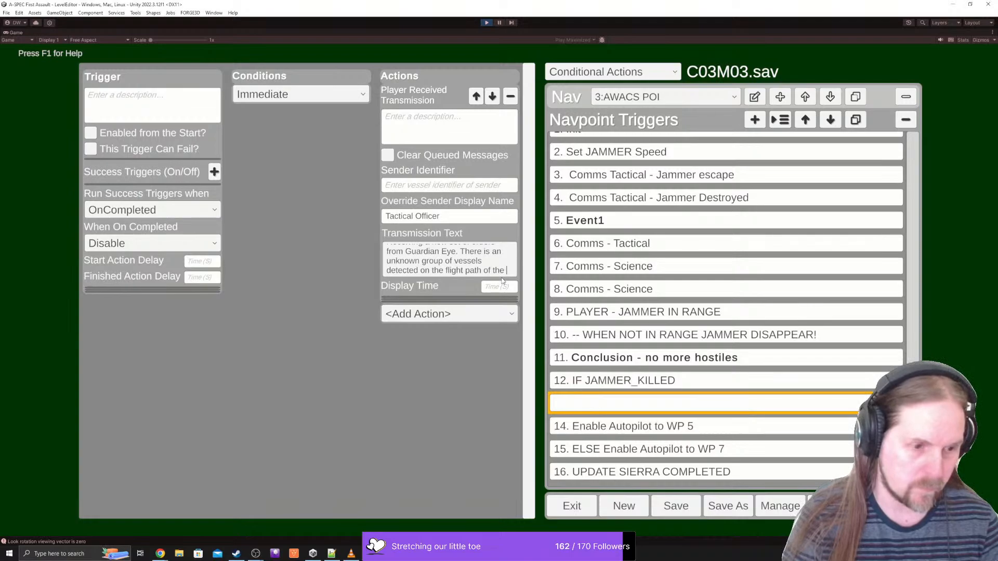
text(medical t)
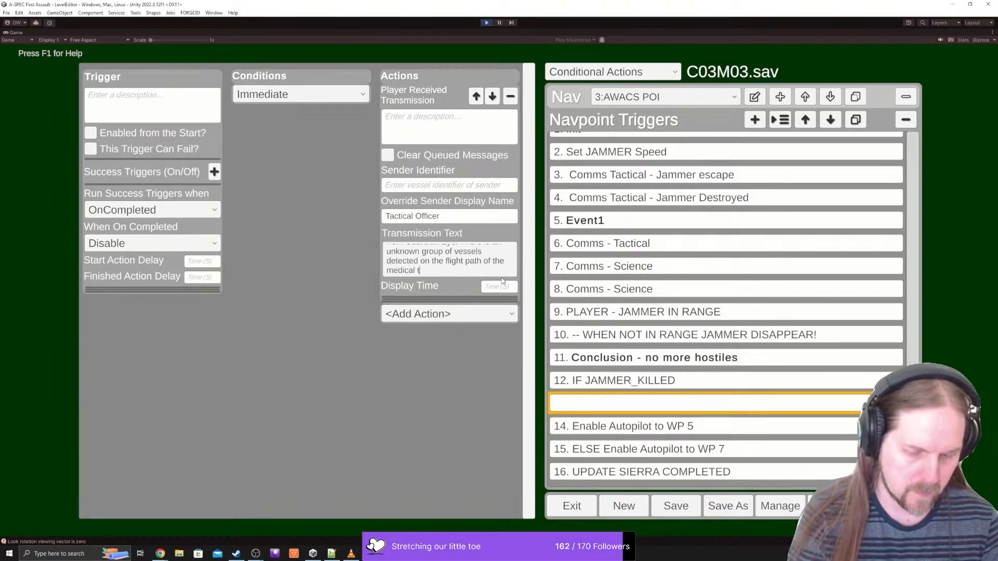
text(ransport. )
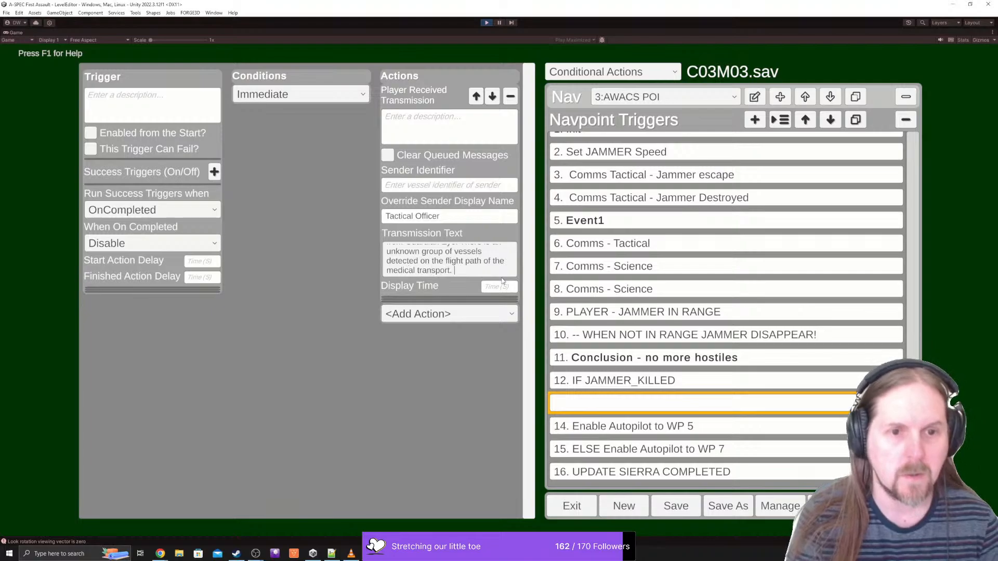
- Finish the transmission text with "We are to intercept and engage. Code verified Gamma-Theta-Six."
text(We are to in)
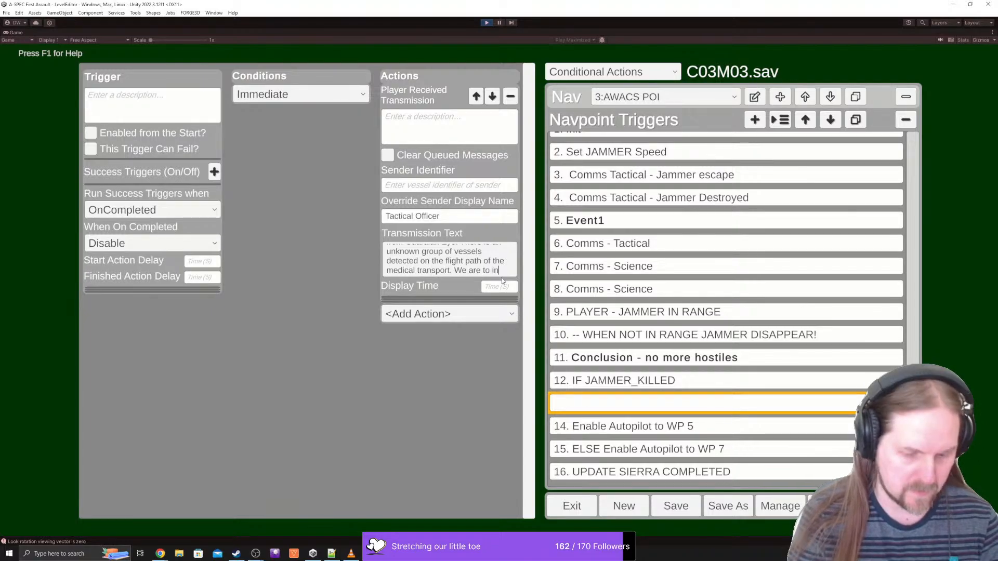
text(tercept and e)
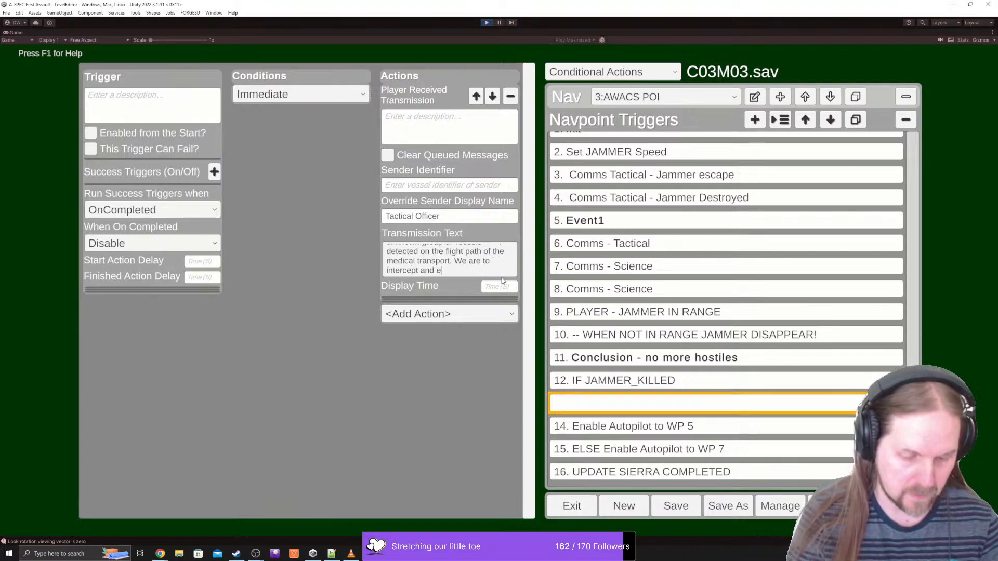
text(ngage. C)
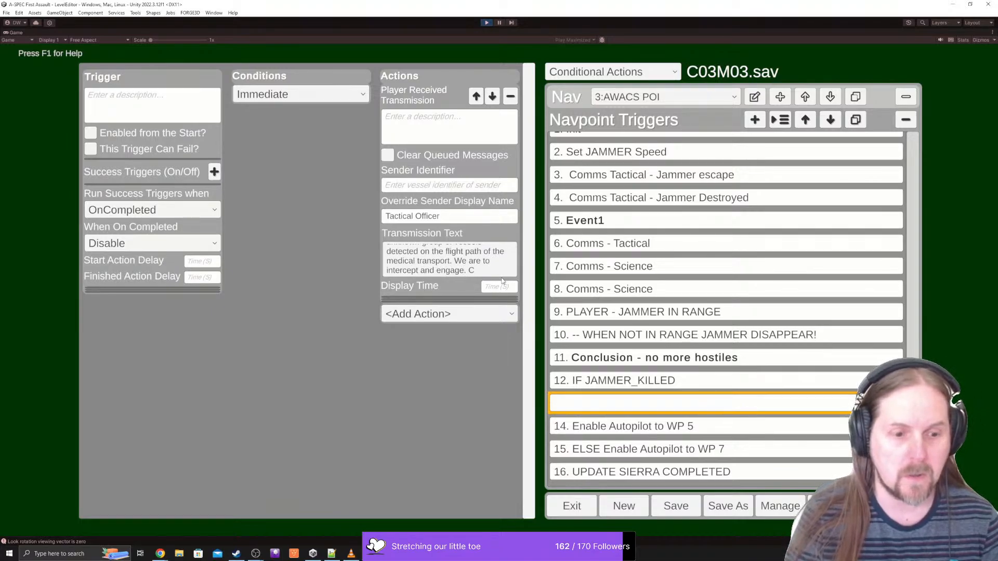
text(ode)
text(ve)
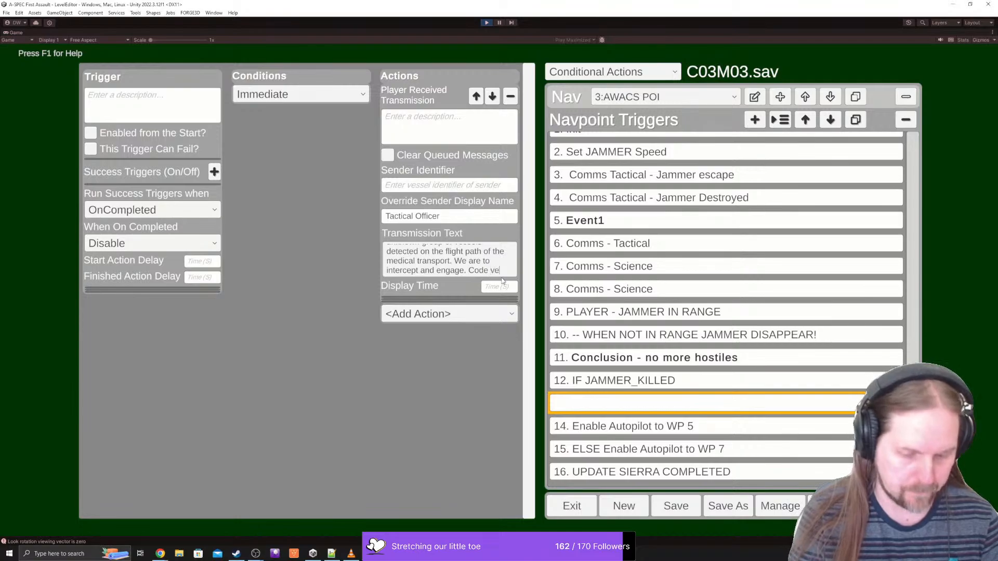
text(rified Gamma)
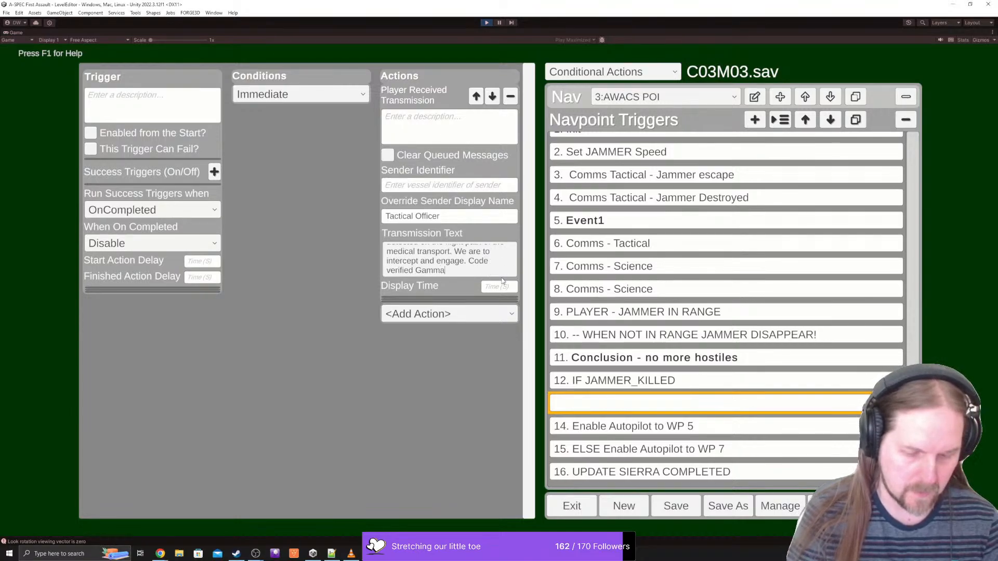
text(-)
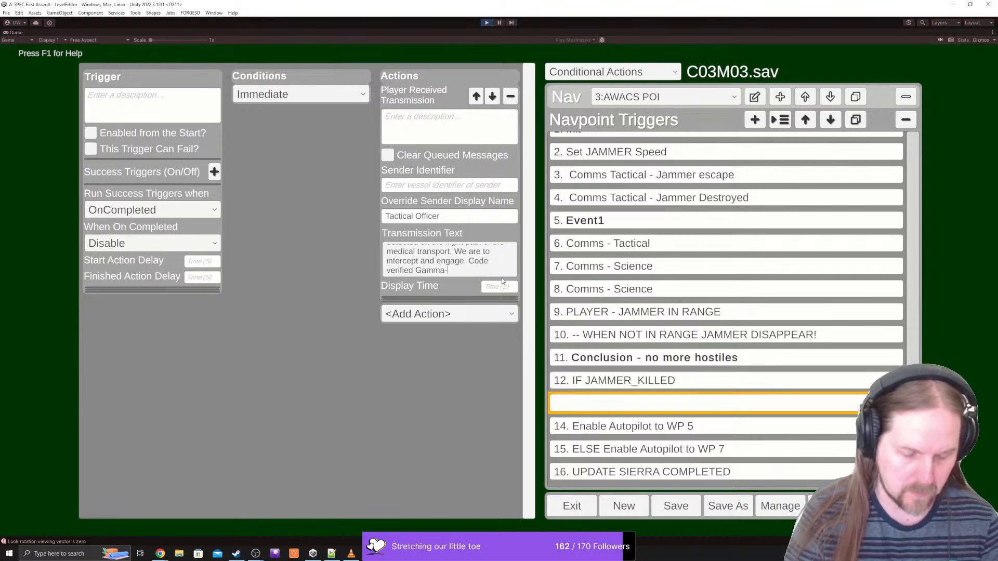
text(Theta)
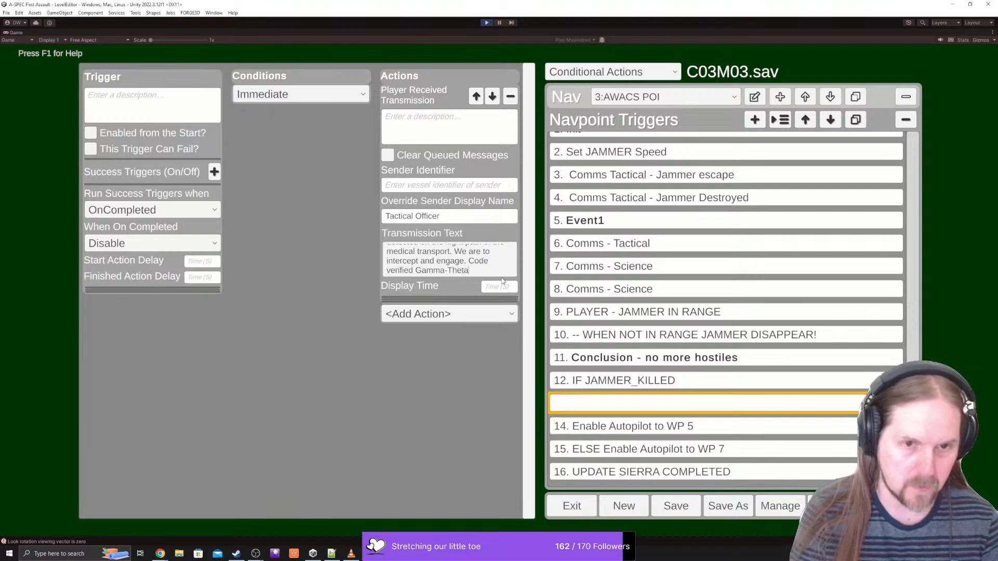
text(-Six.)
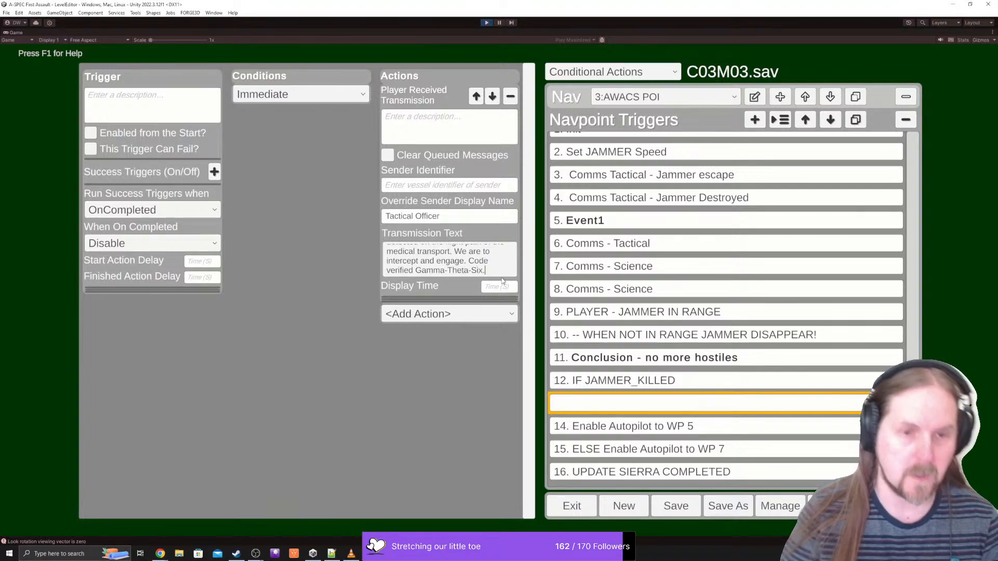
- Set the transmission's display time to 7, save the mission, and set the trigger's finished action delay to 7
click(501, 285)
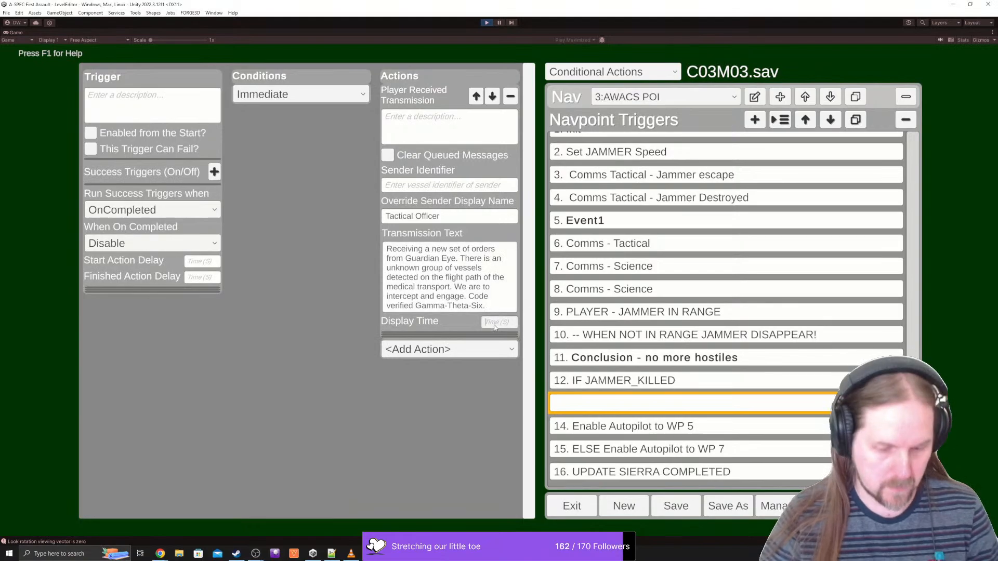
text(7)
click(676, 505)
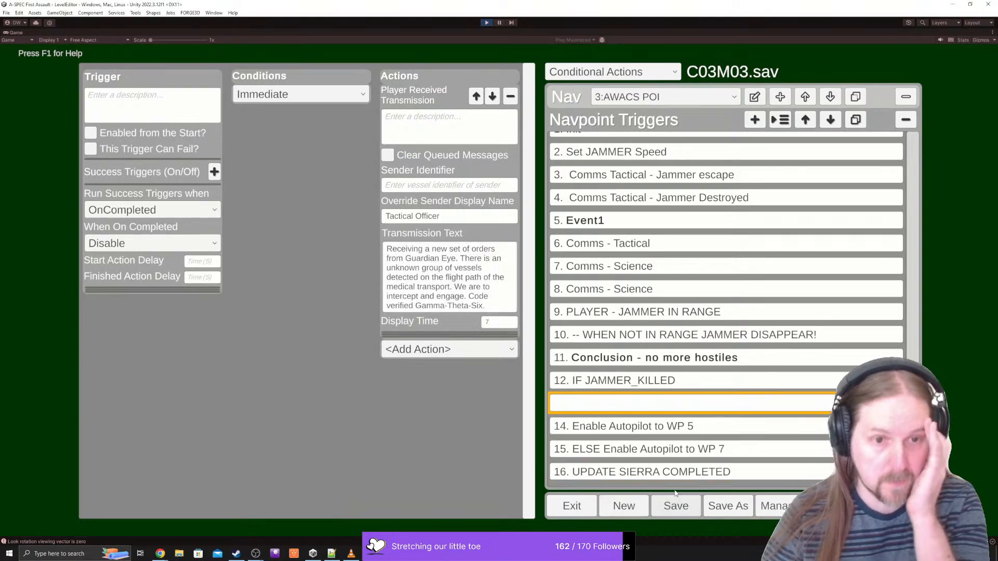
click(209, 278)
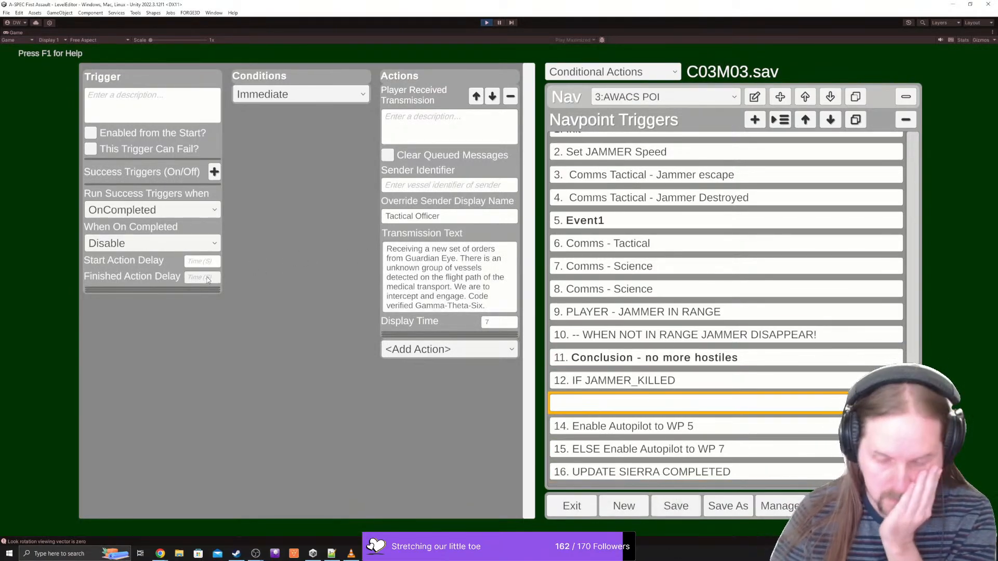
text(7)
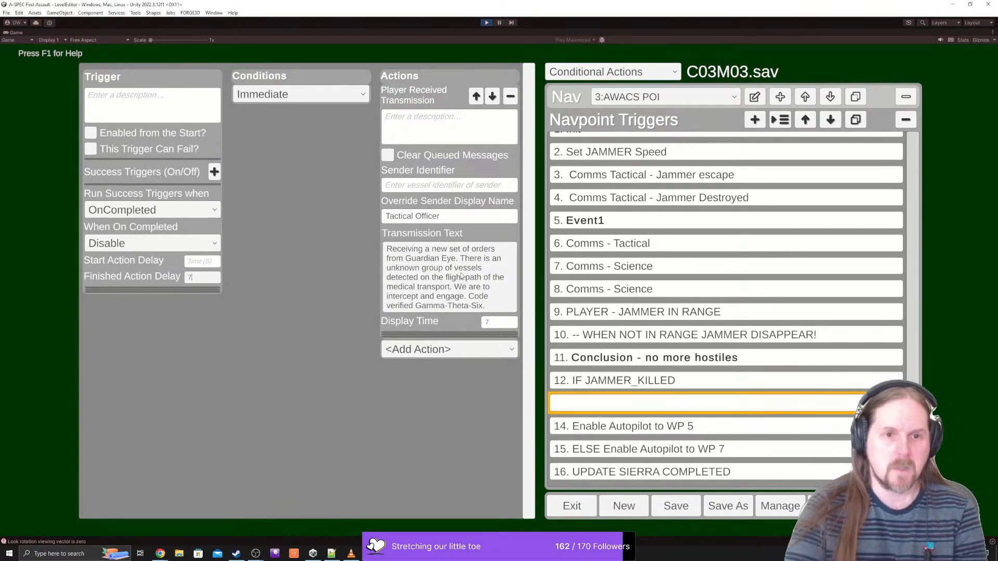
- In the transmission text, replace "on" before "the flight path" with "within" and extend "intercept and engage" with "any threats."
double_click(424, 278)
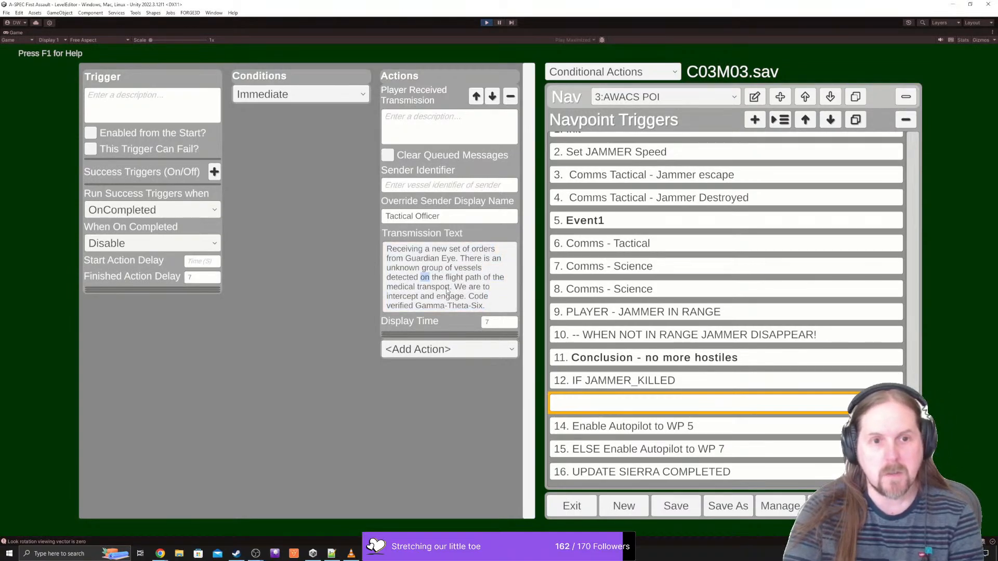
text(within)
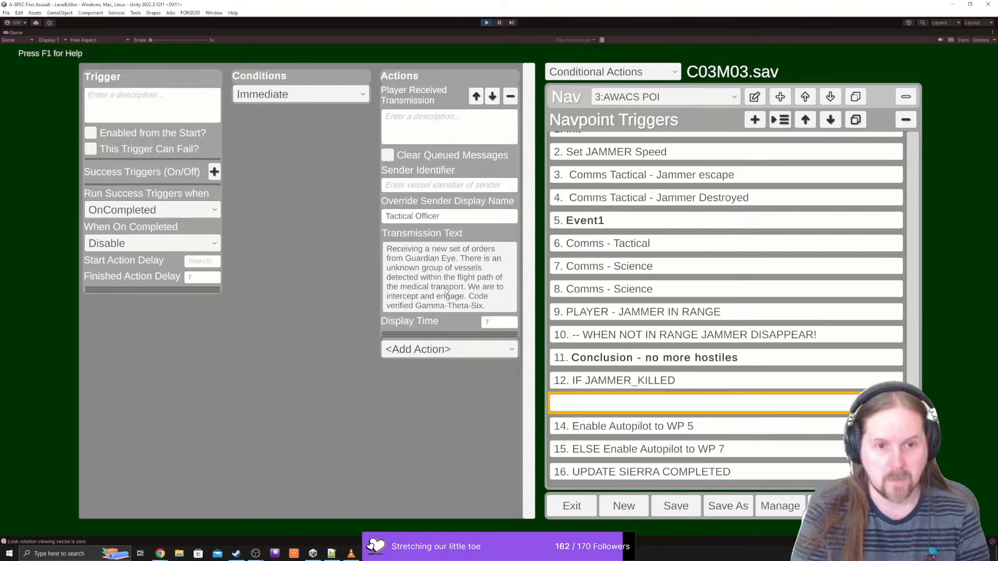
text(any threat)
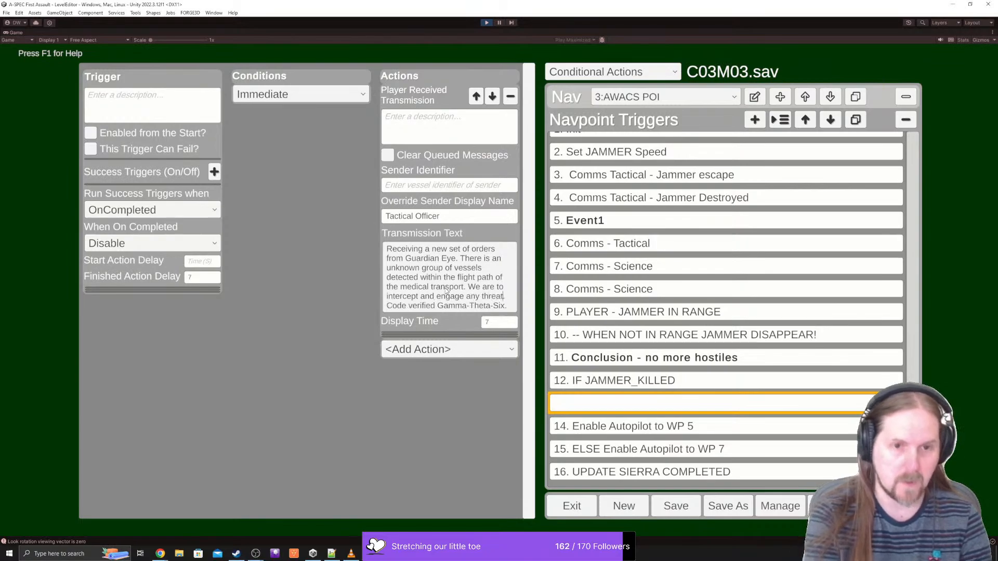
text(s.)
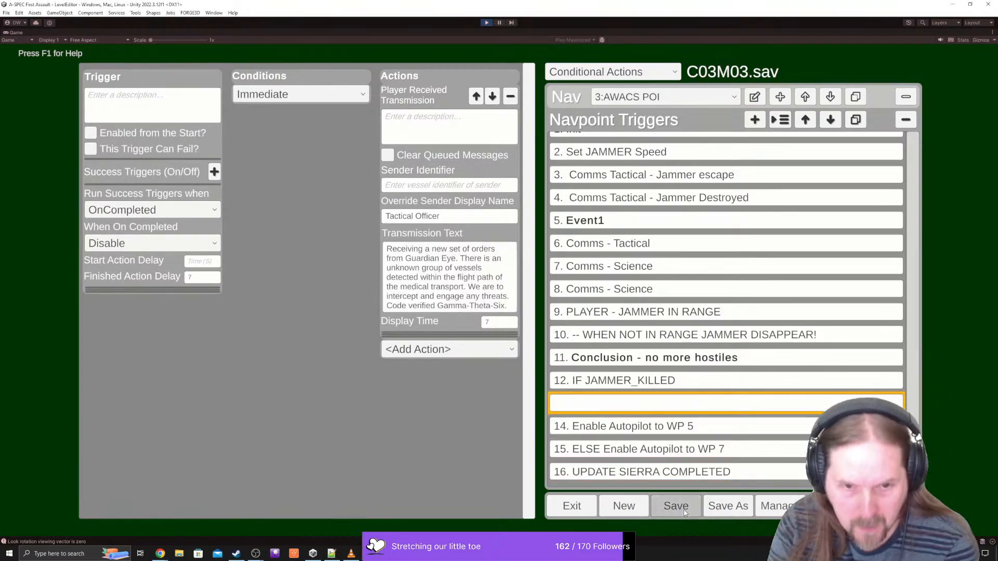
- Enter "$. Comms - Tactical" as the description of the unnamed transmission trigger
click(173, 114)
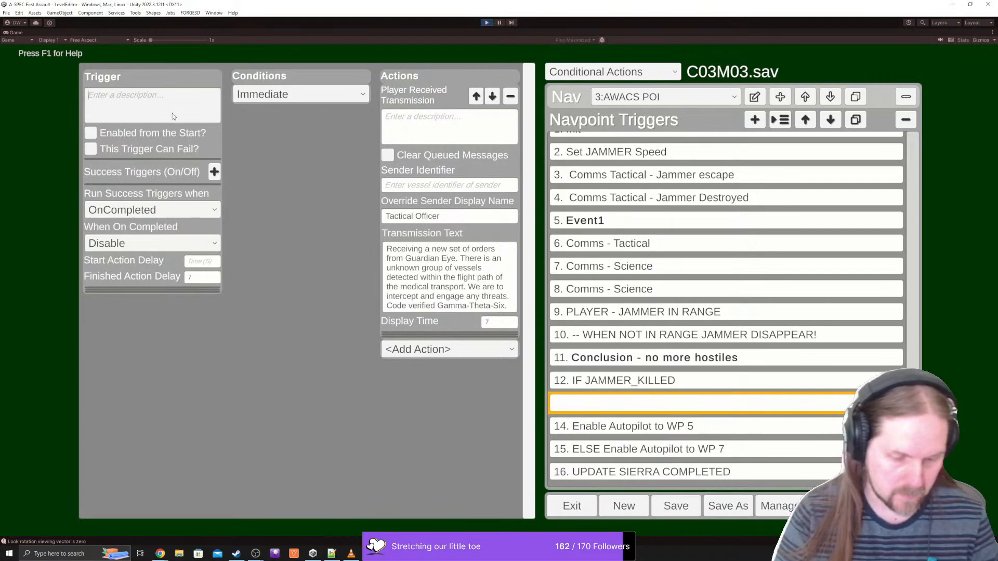
text($. Com)
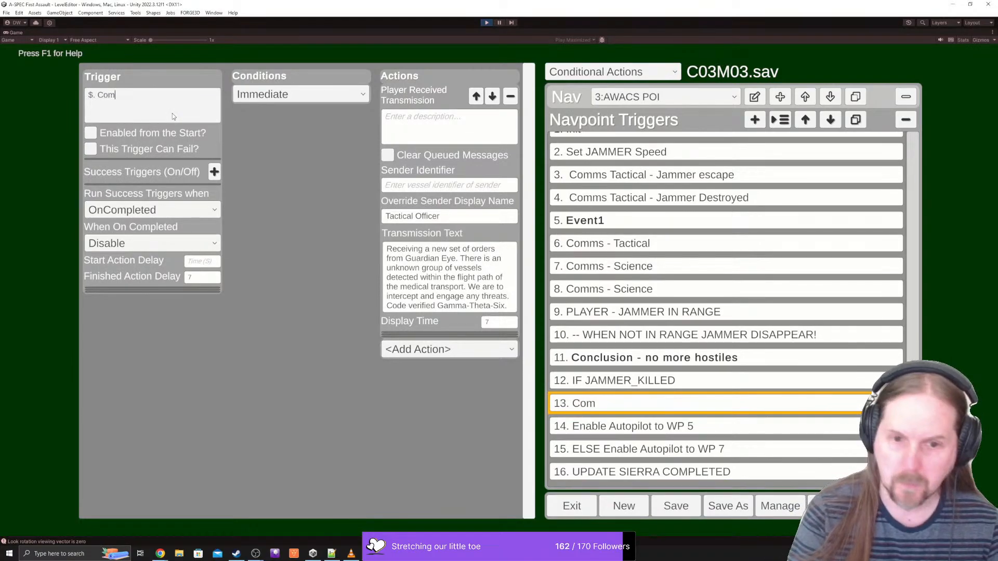
text(ms - Tactical)
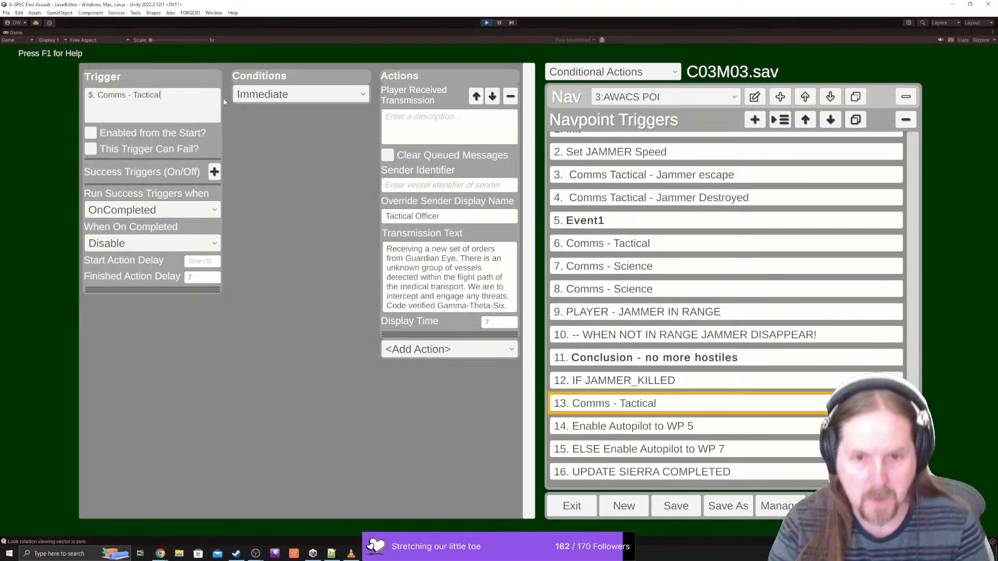
key(ctrl+a)
- Change the success trigger of IF JAMMER_KILLED to 13. Comms - Tactical
click(624, 385)
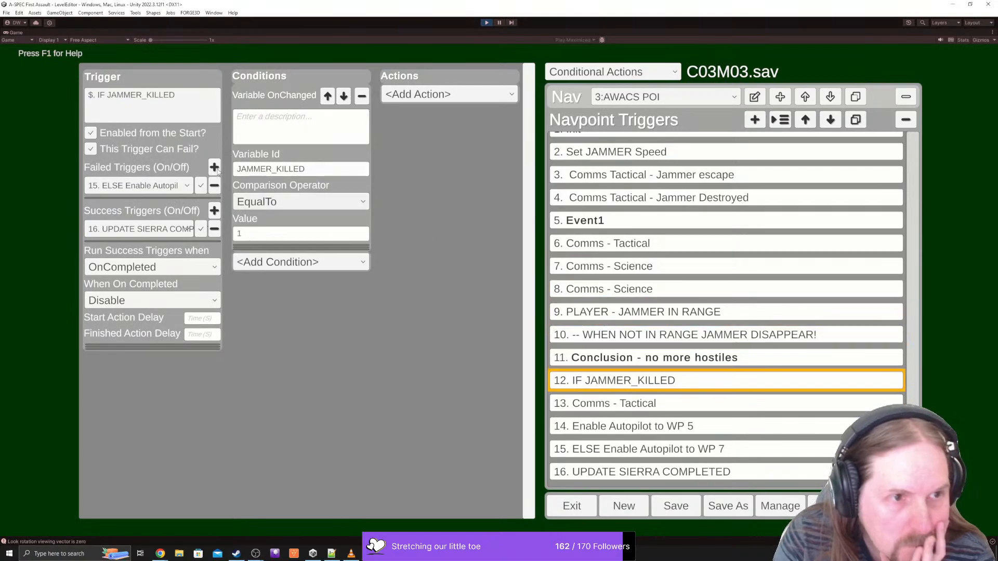
click(154, 232)
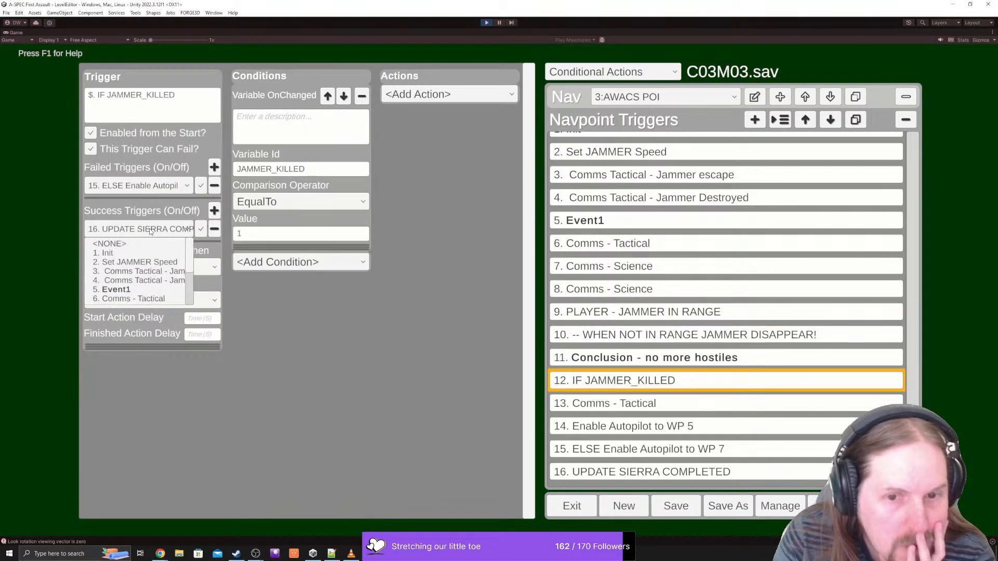
scroll(156, 254, down, 5)
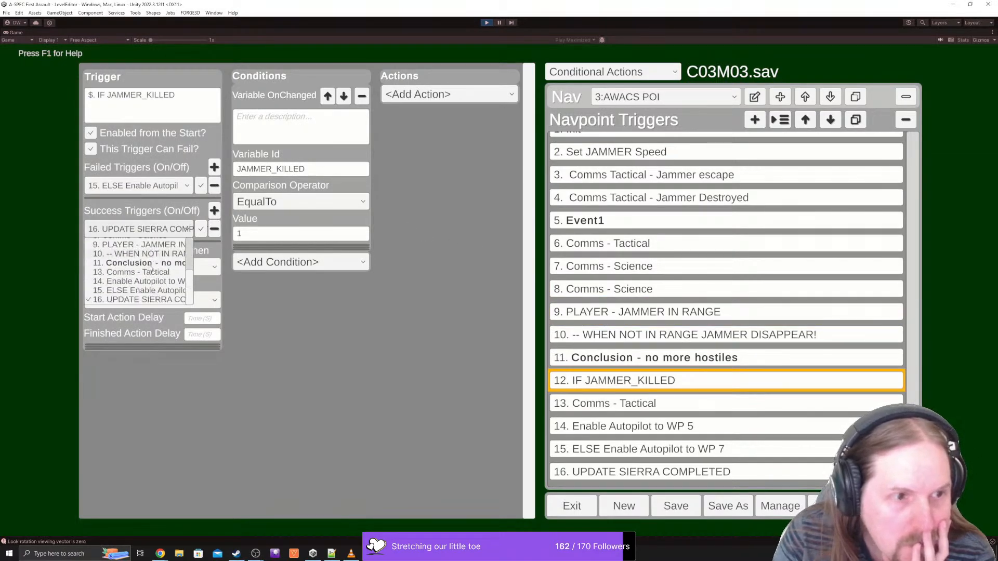
click(116, 272)
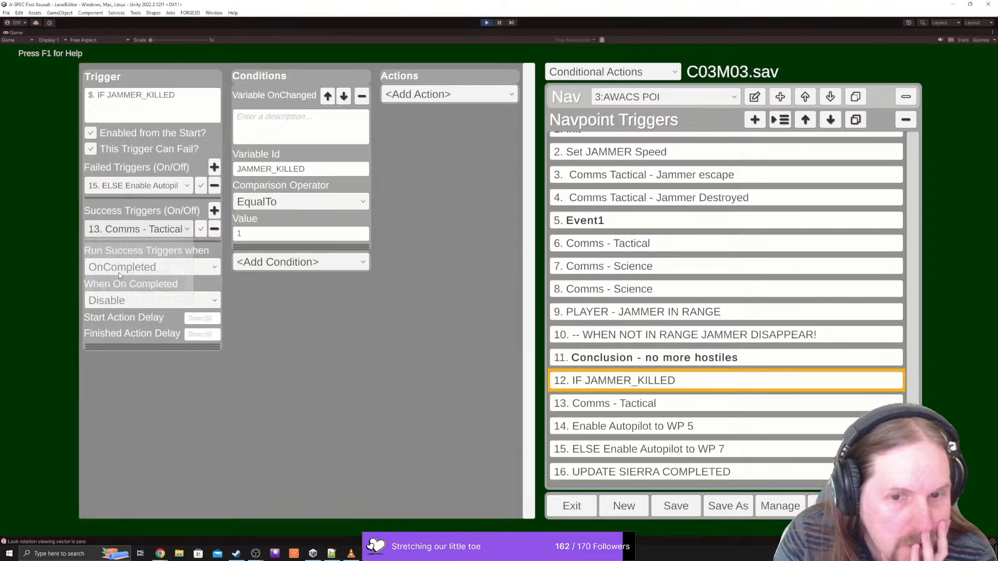
- Set the finished action delay of trigger 13, Comms - Tactical, to 10
click(599, 408)
click(203, 278)
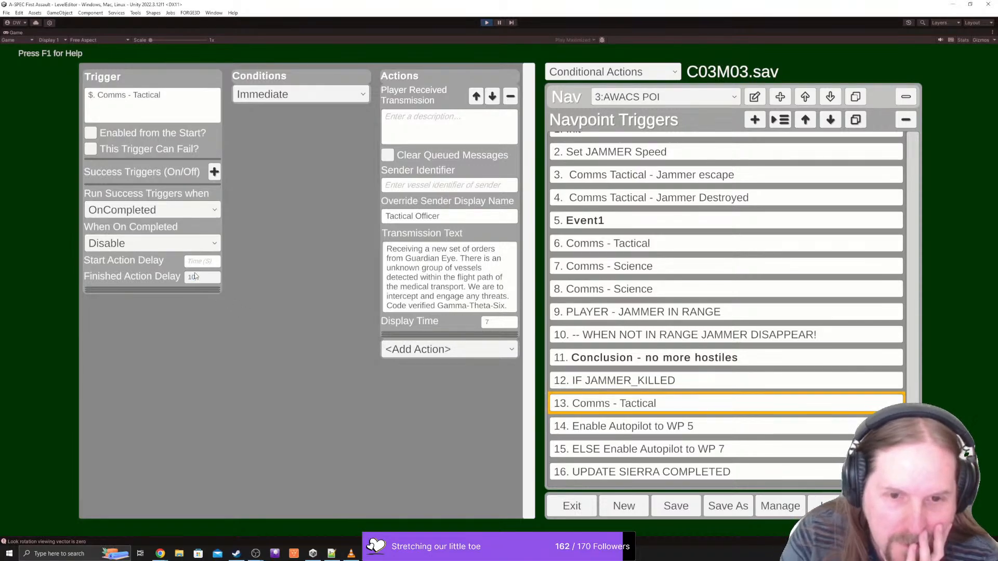
click(618, 387)
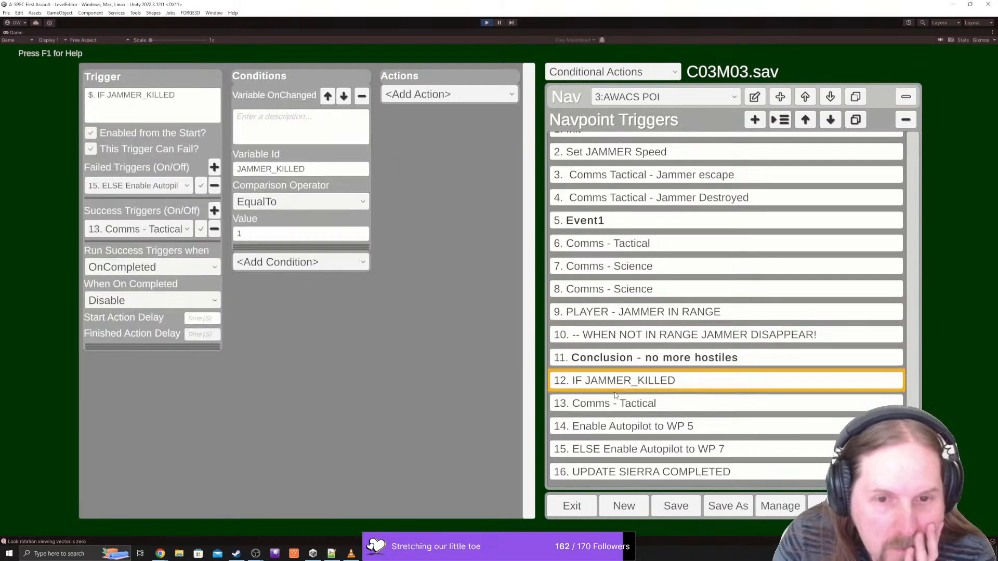
- Add 14. Enable Autopilot to WP 5 as a success trigger of trigger 13, Comms - Tactical
click(614, 402)
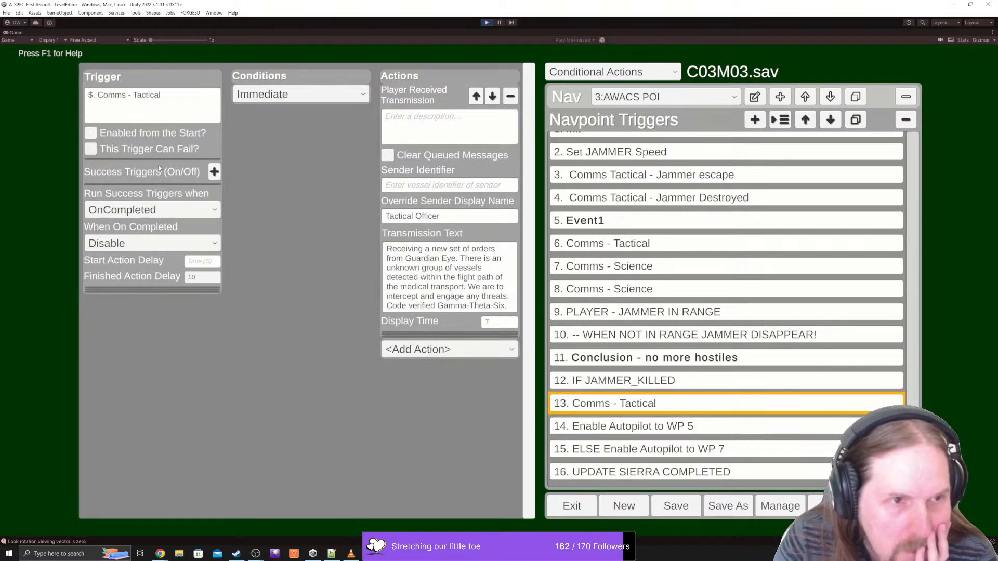
click(213, 173)
click(143, 189)
scroll(146, 245, down, 3)
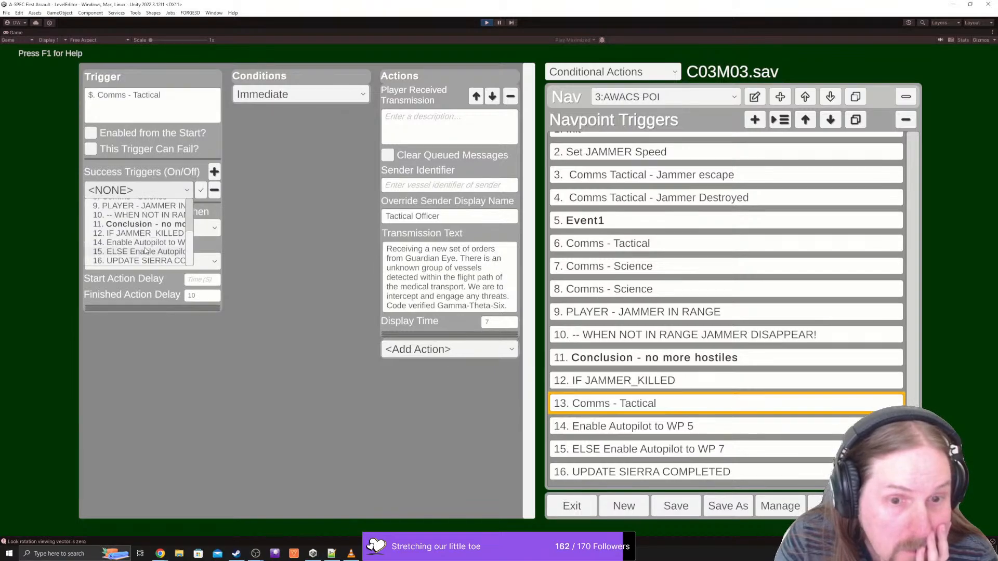
click(130, 243)
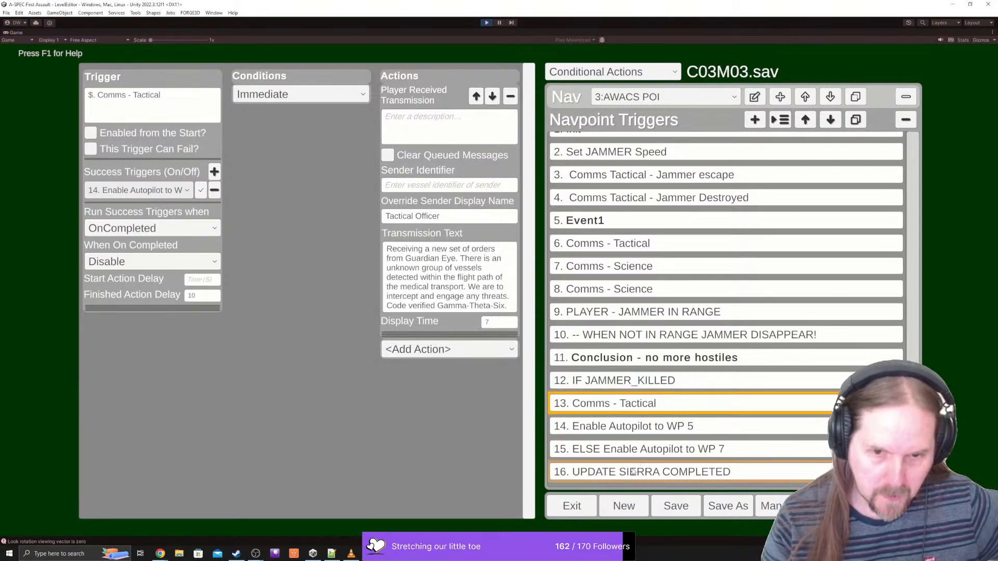
- Add 16. UPDATE SIERRA COMPLETED as a second success trigger of Conclusion - no more hostiles
click(651, 360)
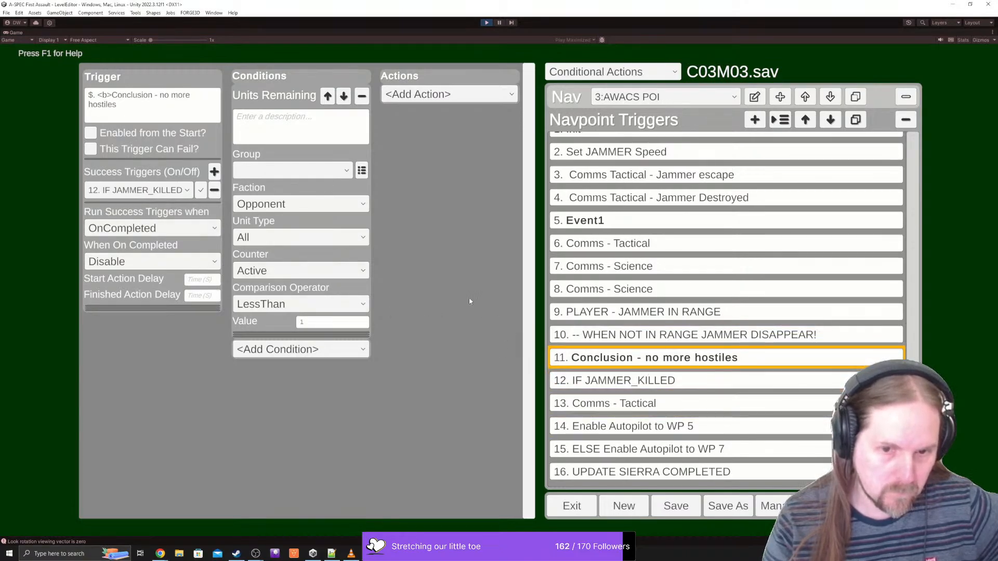
click(214, 172)
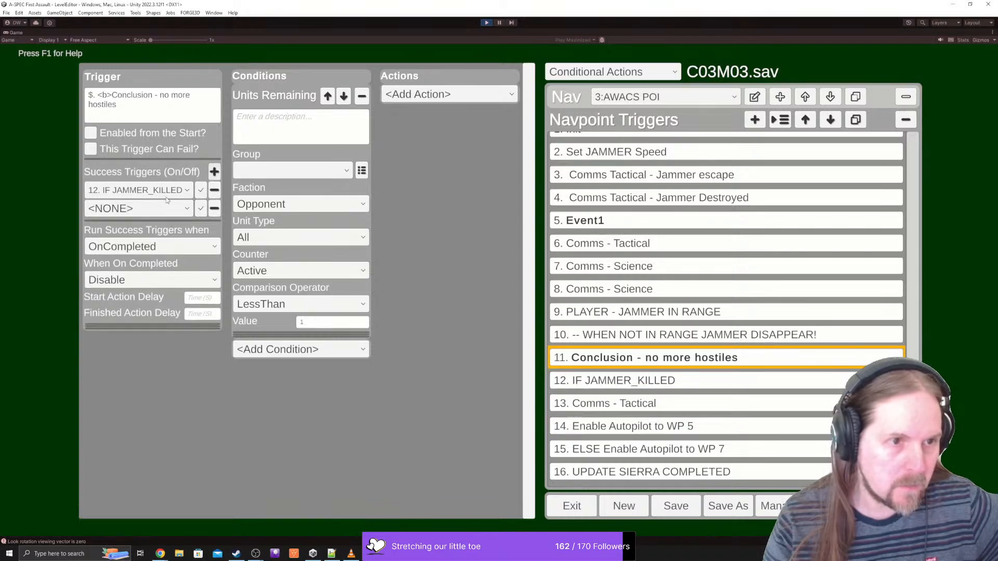
click(147, 208)
scroll(141, 250, down, 5)
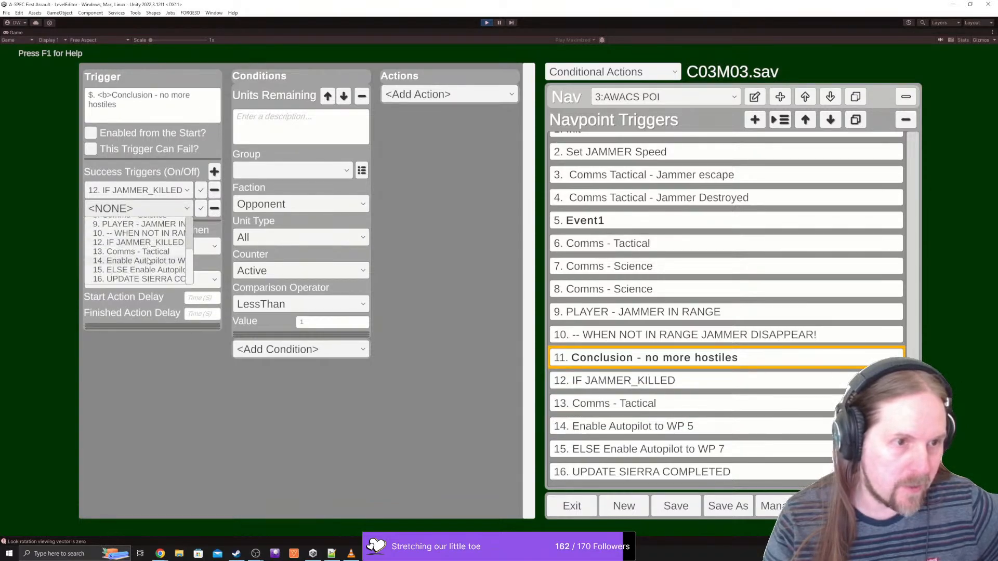
click(114, 279)
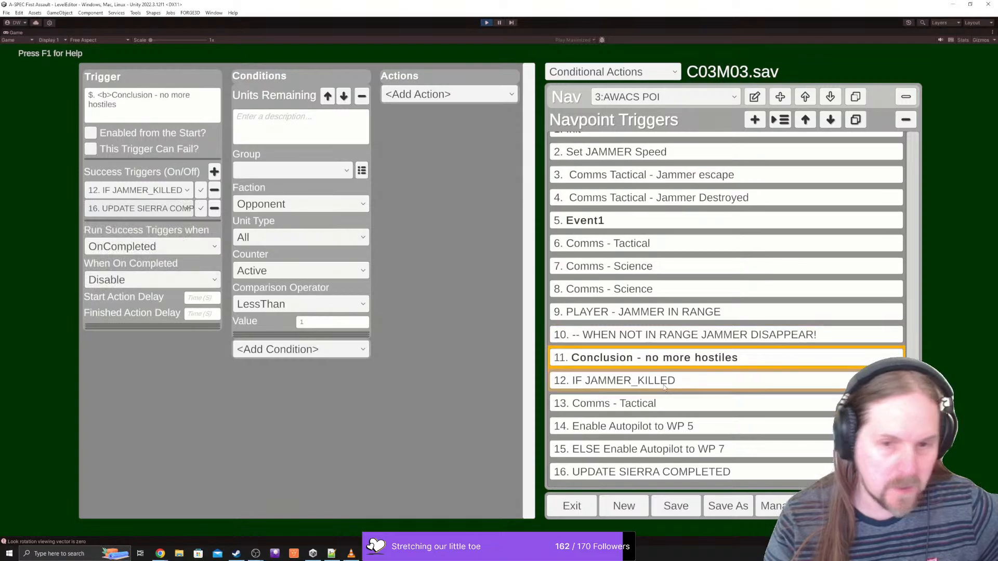
- Set the start action delay of the IF JAMMER_KILLED trigger to 3
click(627, 379)
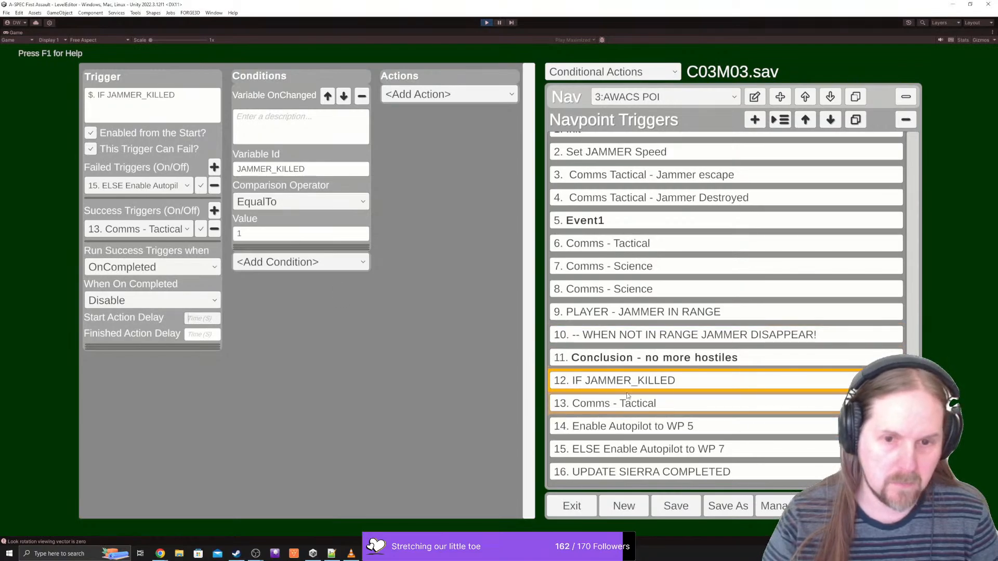
click(635, 364)
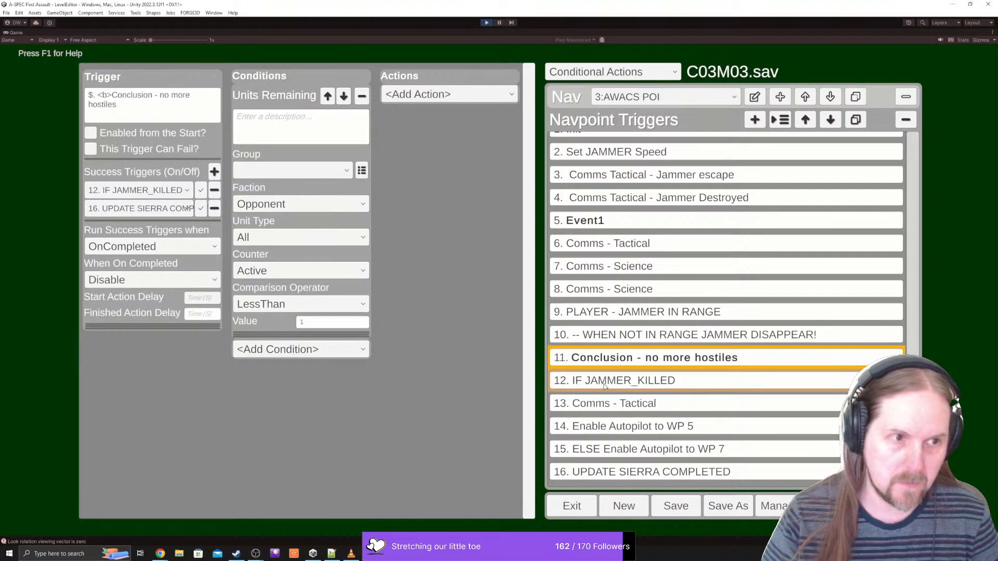
click(604, 385)
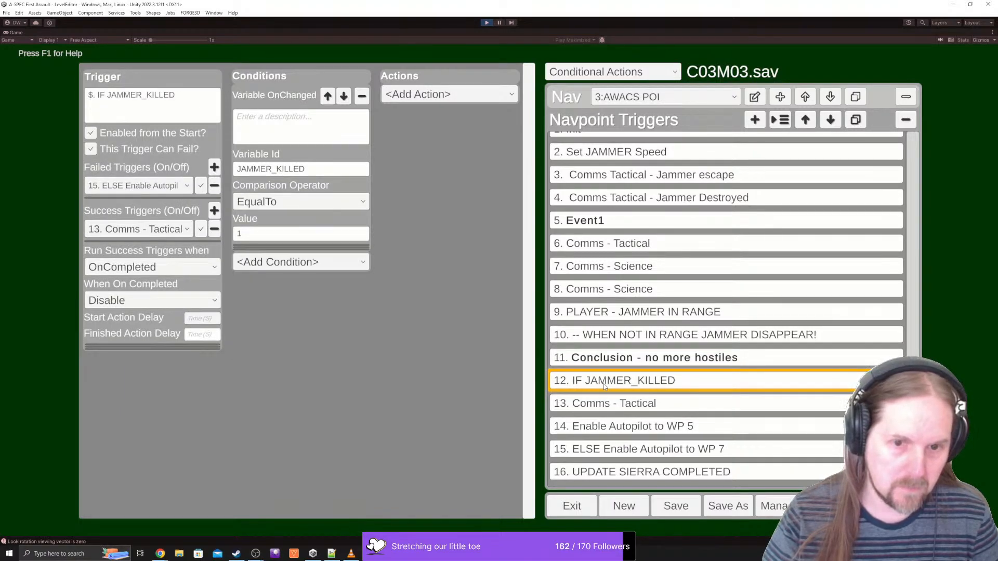
click(208, 322)
text(3)
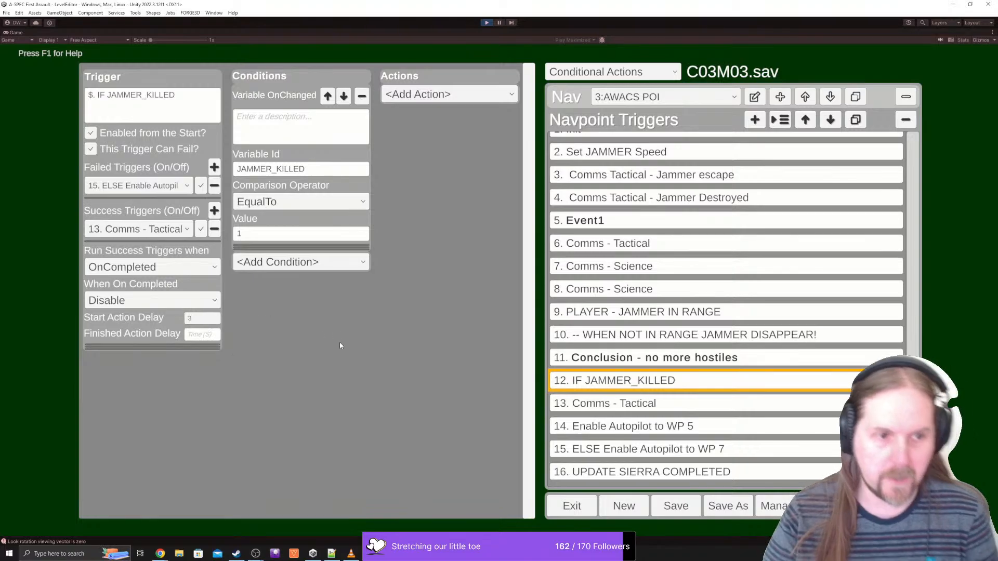
- Review the settings of the triggers Comms - Tactical, Enable Autopilot to WP 5, IF JAMMER_KILLED and ELSE Enable Autopilot to WP 7
click(623, 406)
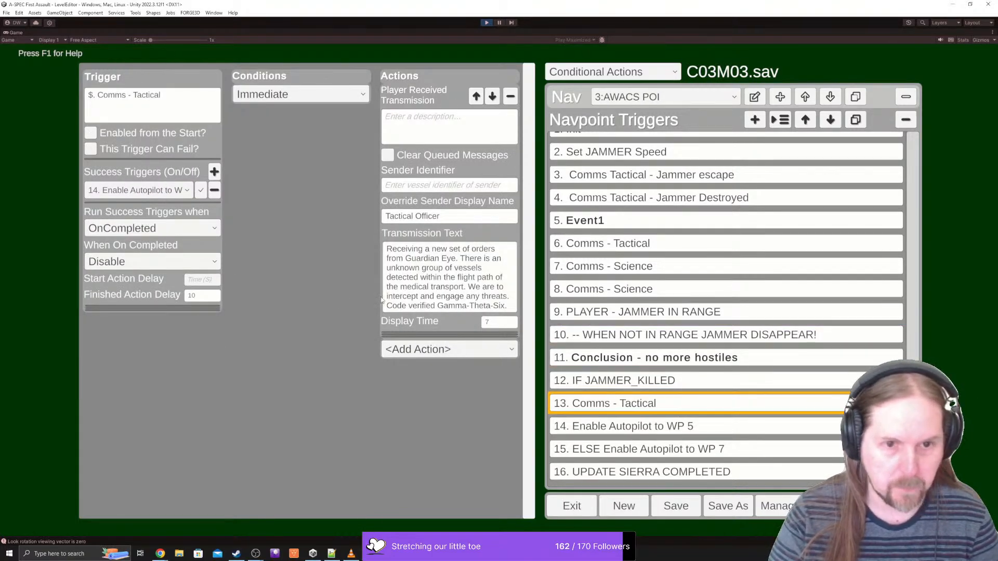
click(651, 427)
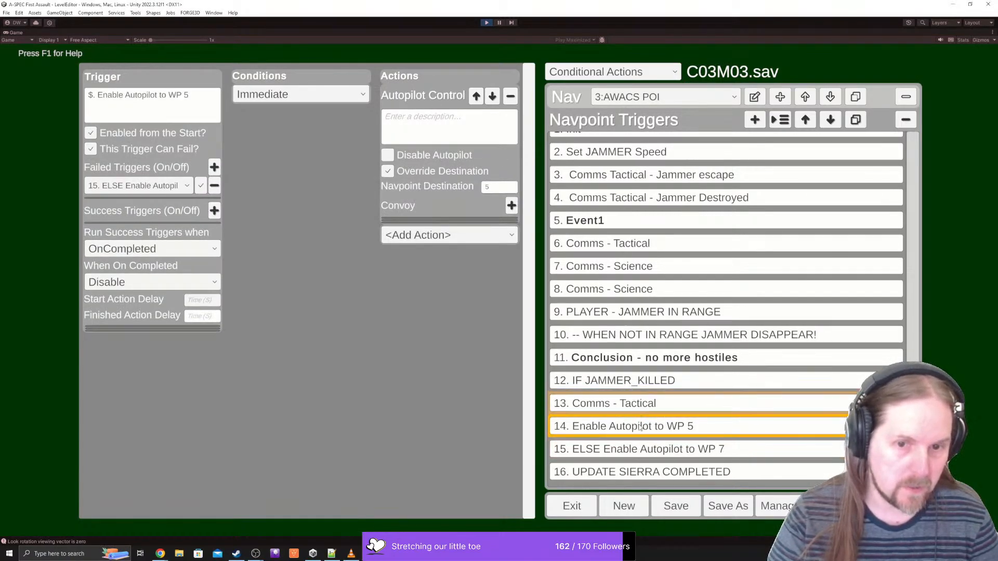
click(598, 382)
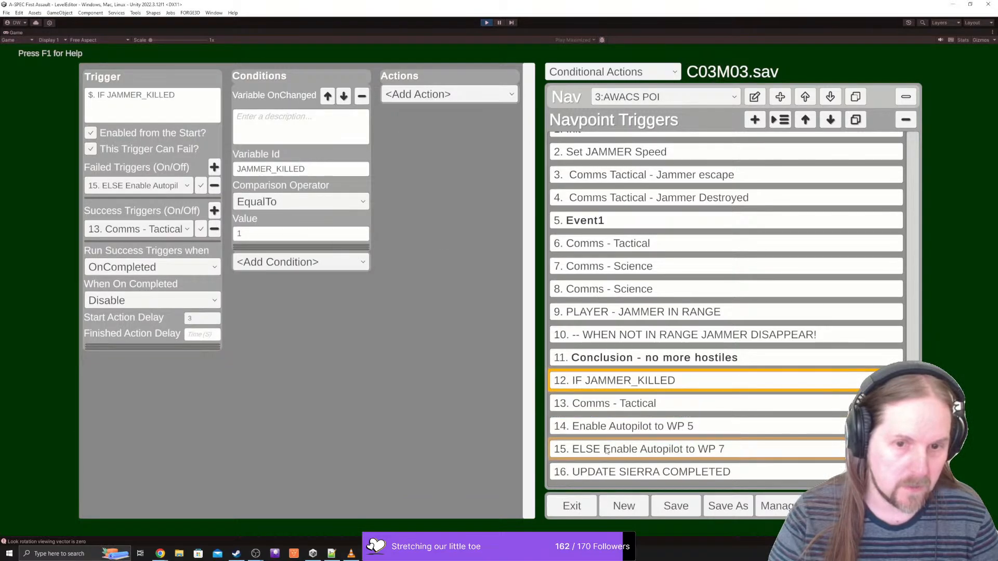
click(606, 450)
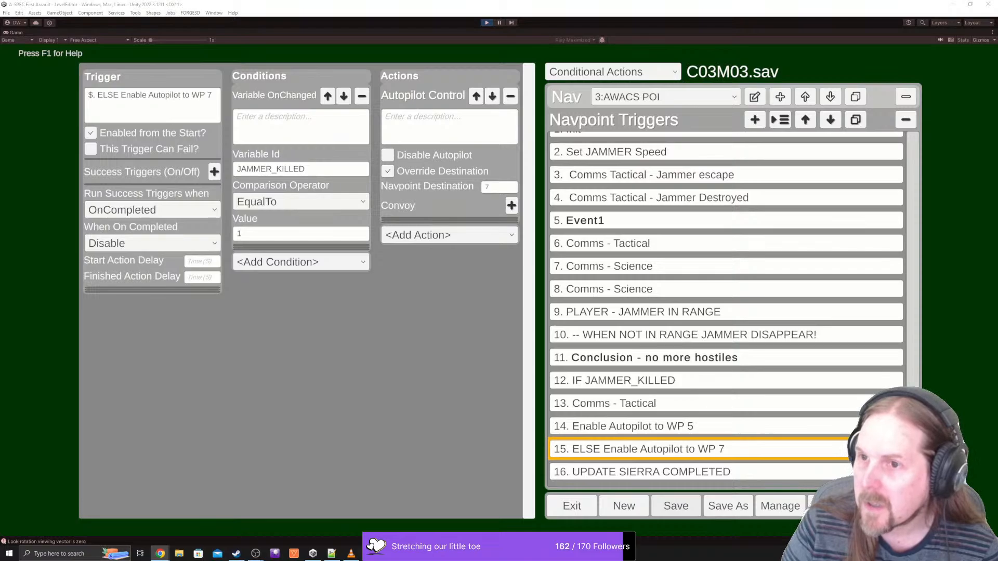
- Switch to the browser, copy the annotated HUD size feedback image from the imgur page and close that page
drag(280, 559, 299, 111)
double_click(337, 114)
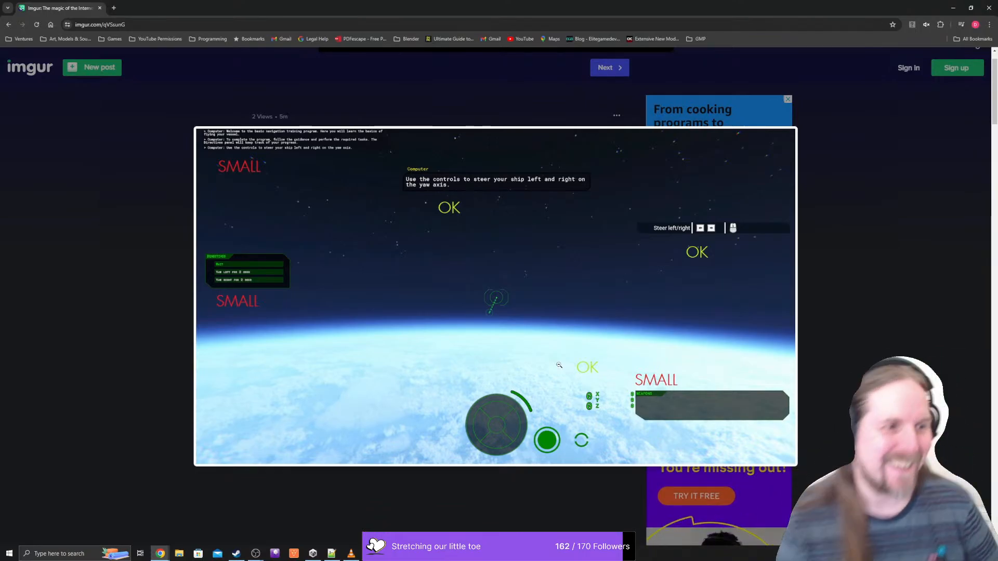
click(167, 23)
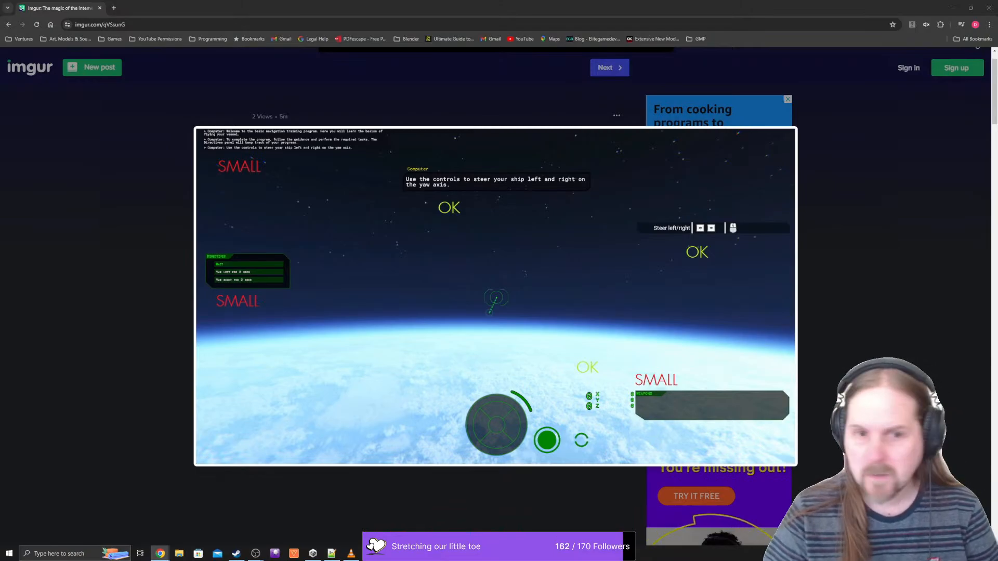
right_click(643, 244)
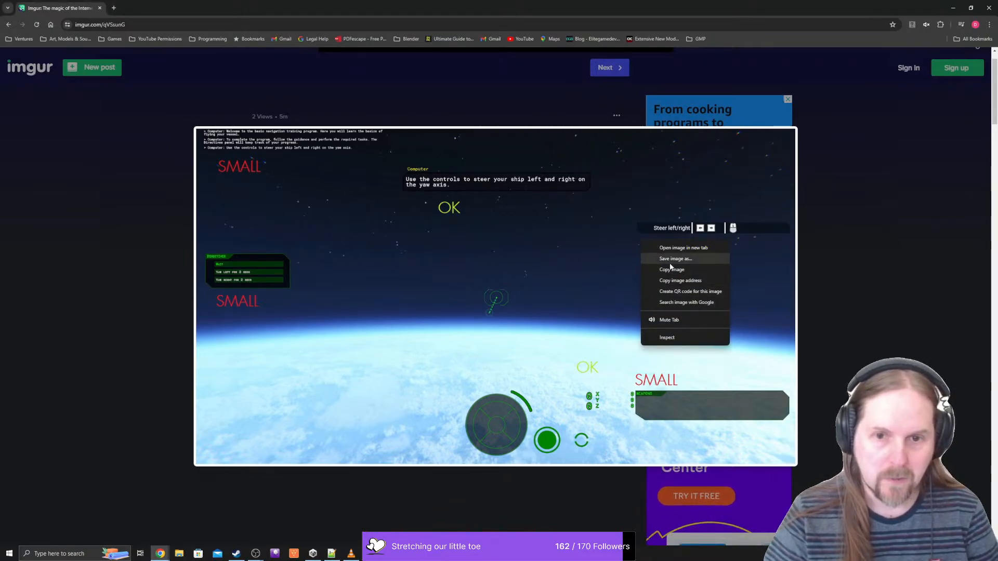
click(702, 273)
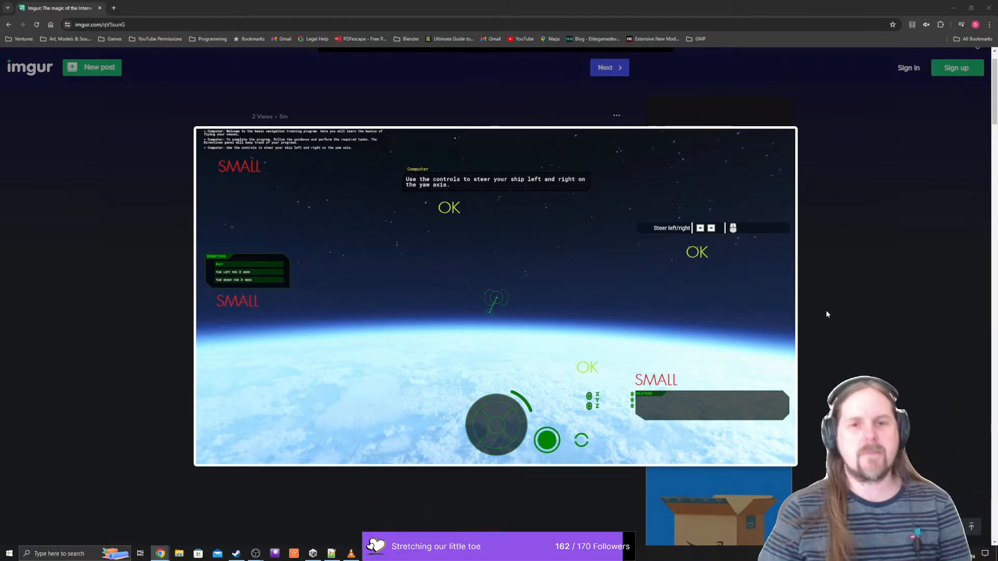
click(841, 281)
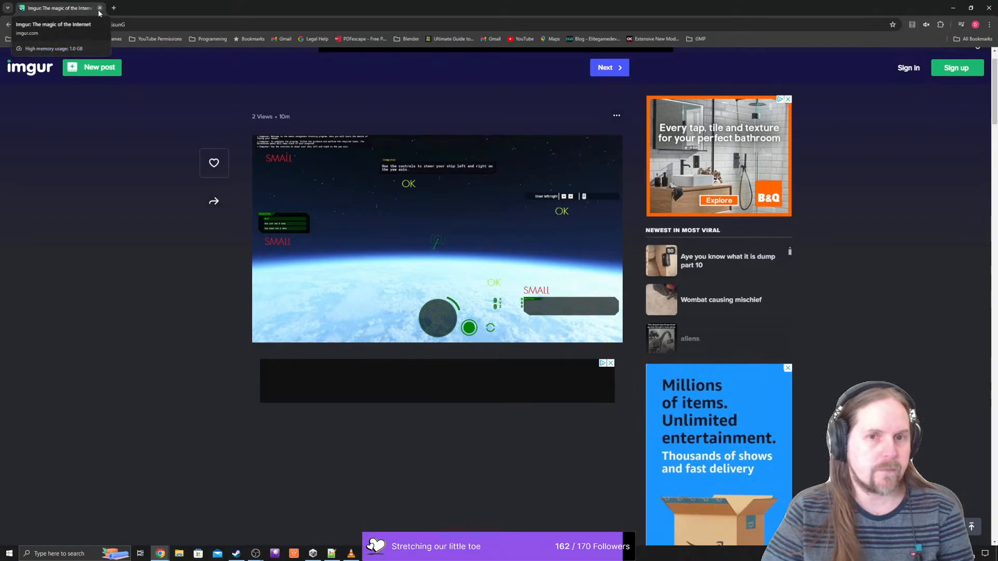
click(99, 8)
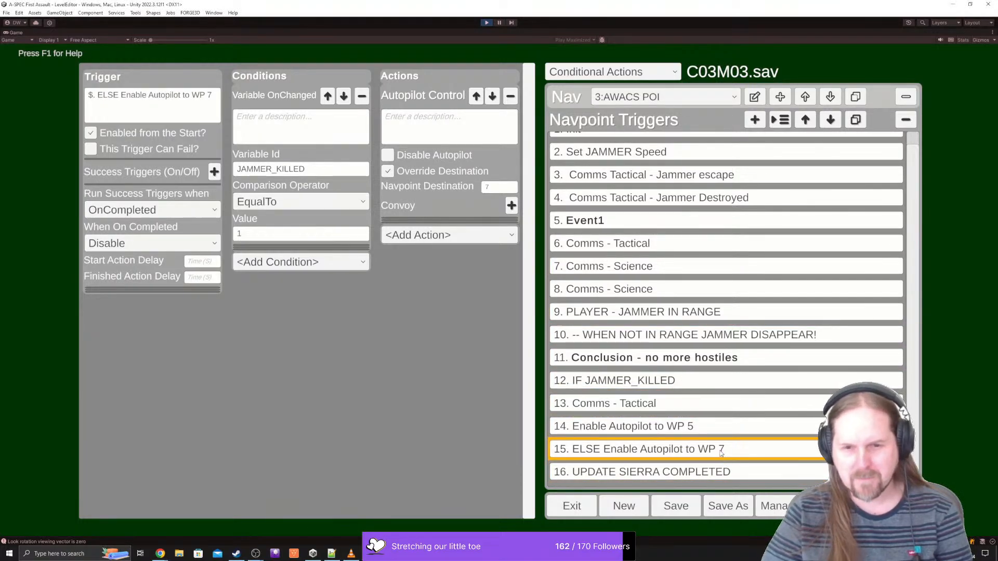
- Insert a blank line before "We are to intercept and engage any threats" in the transmission text of trigger 13, Comms - Tactical
click(716, 428)
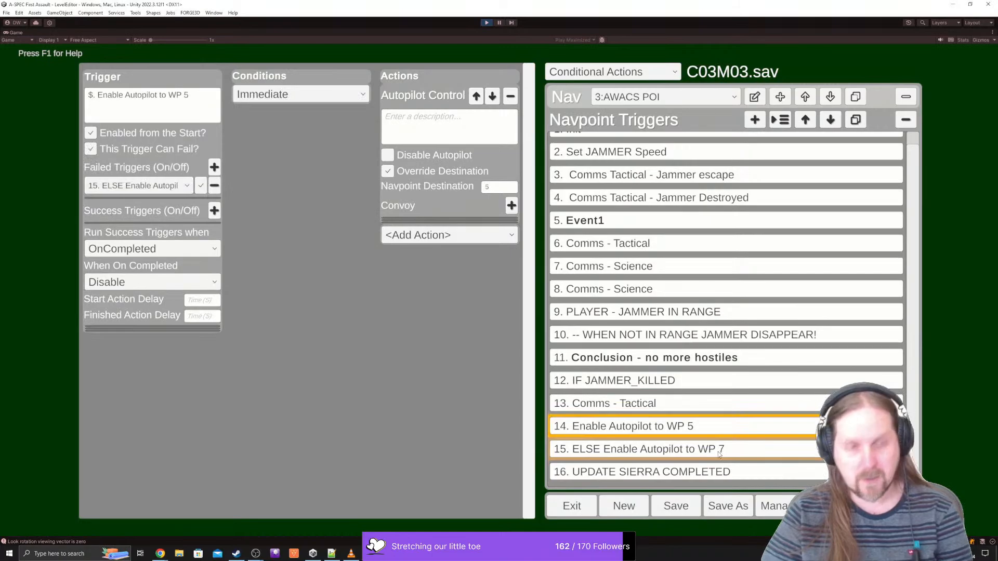
click(718, 451)
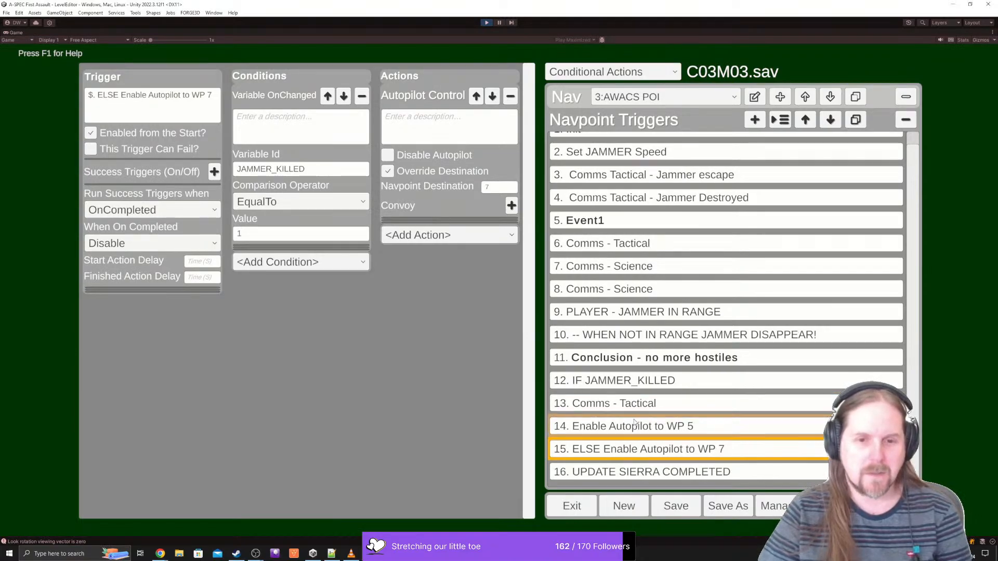
click(639, 384)
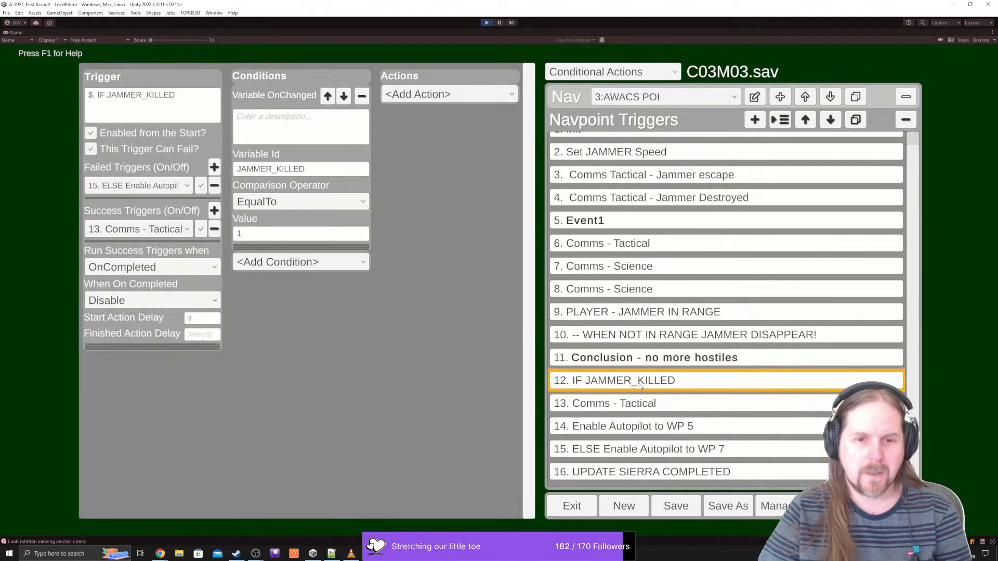
click(607, 401)
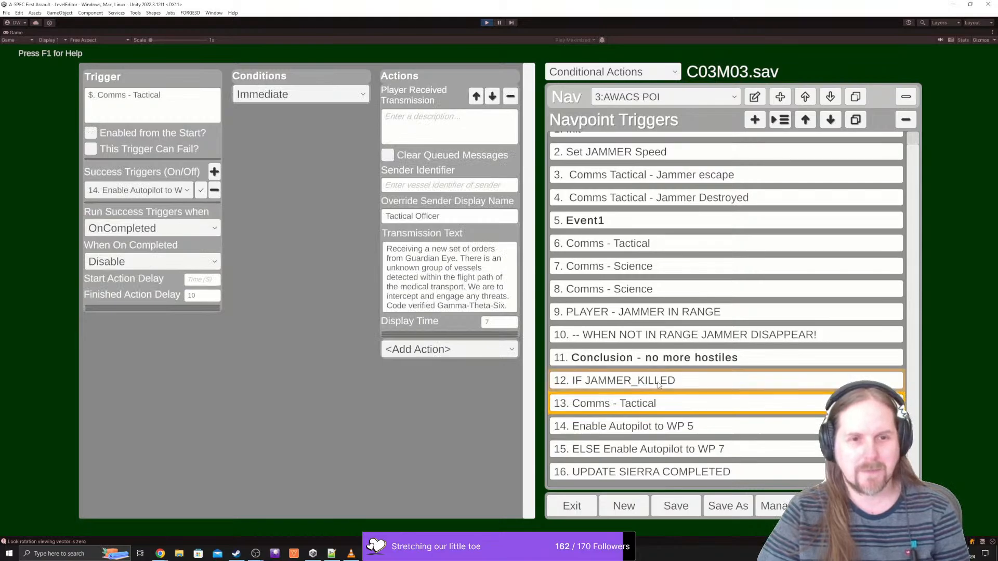
click(471, 288)
click(470, 289)
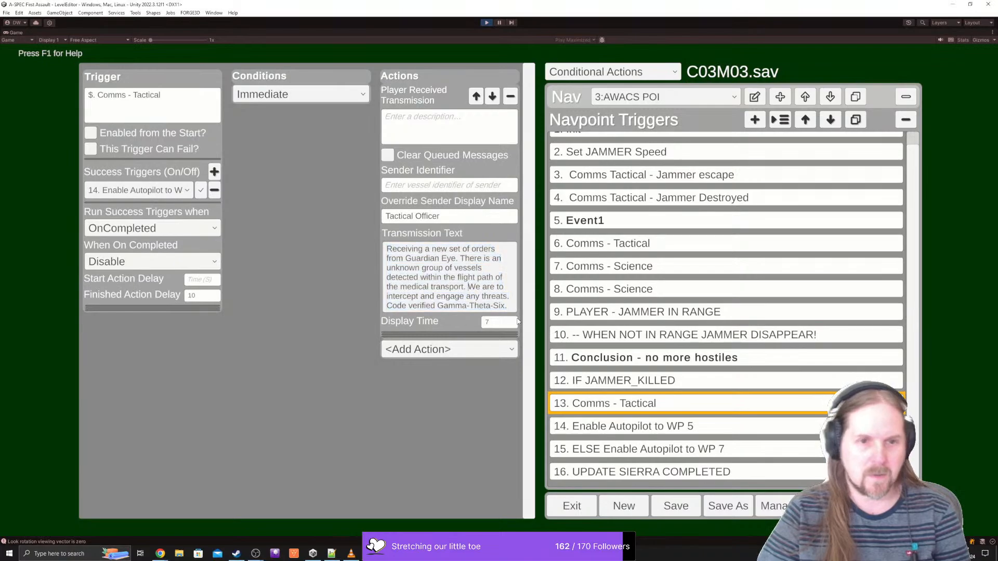
key(Return)
key(Return)
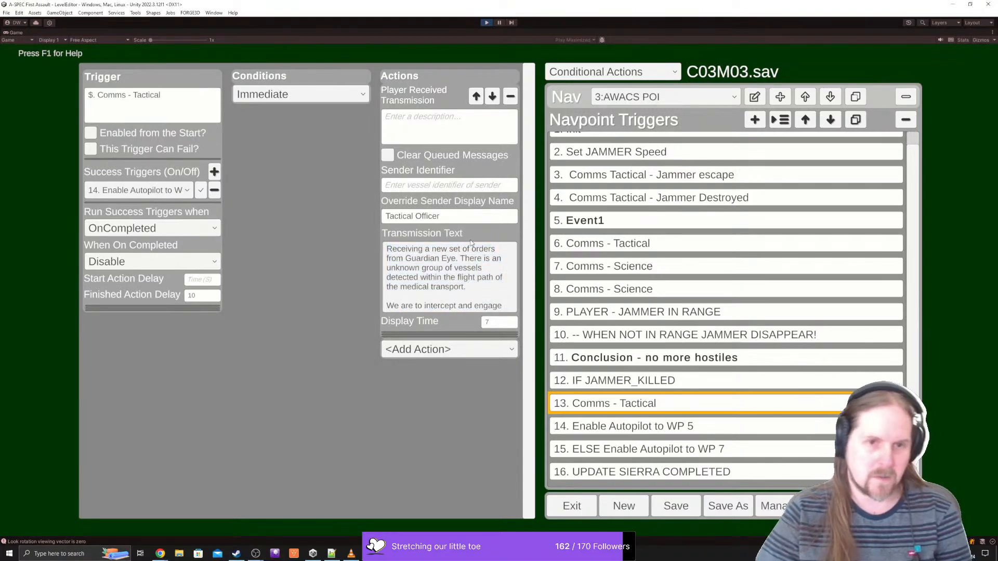
scroll(479, 270, down, 3)
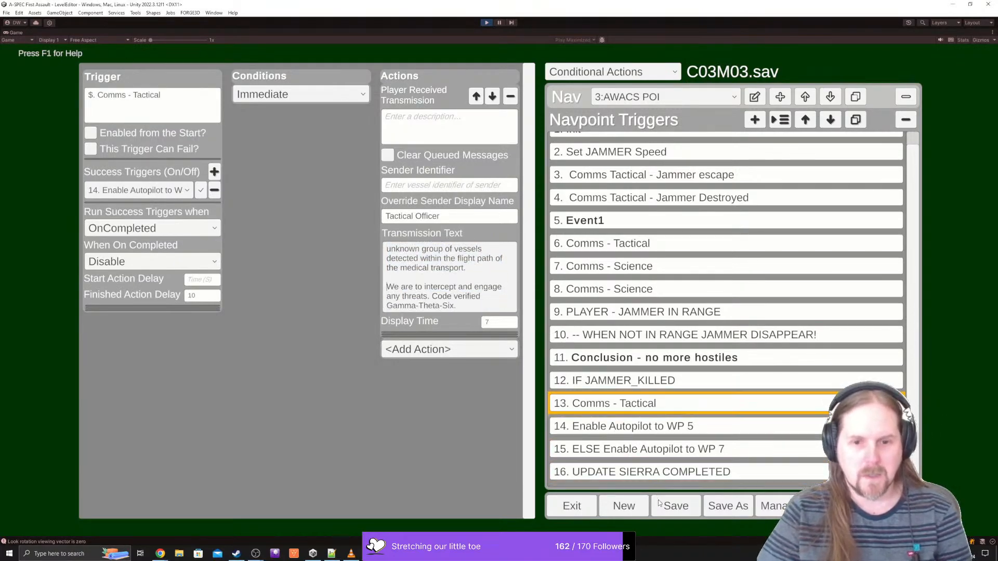
click(662, 390)
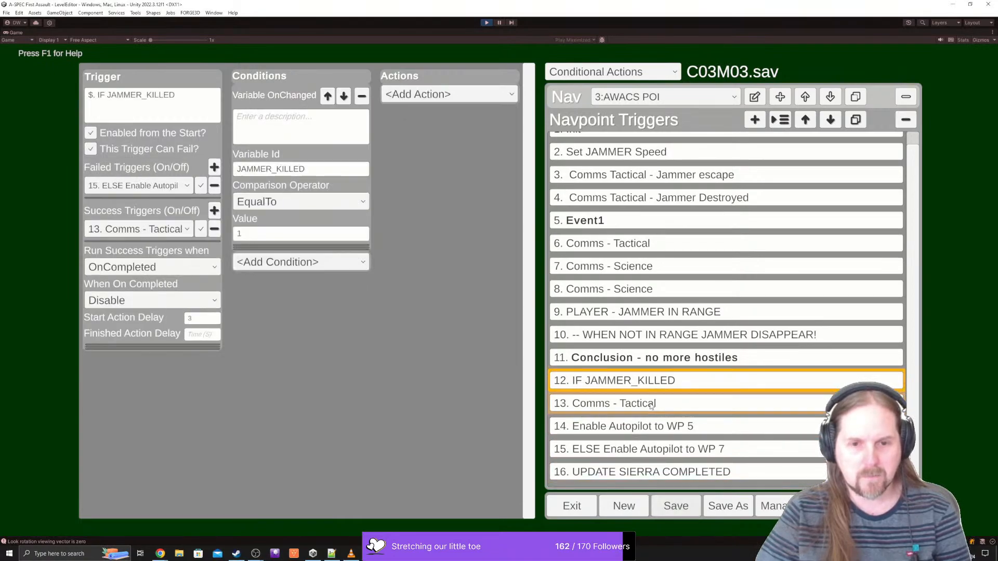
click(652, 405)
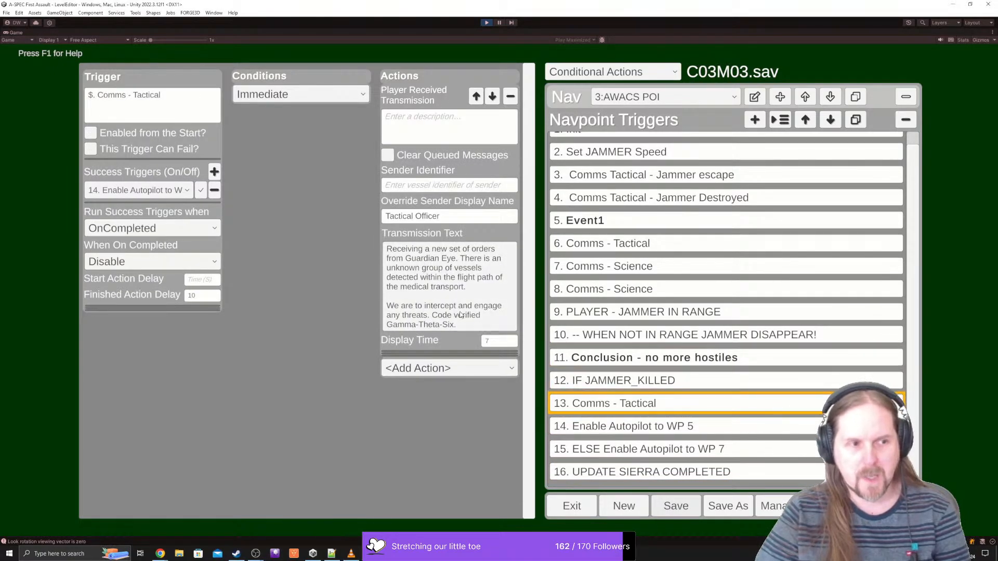
- Move the UPDATE SIERRA COMPLETED trigger up to position 12, directly below Conclusion - no more hostiles
click(615, 381)
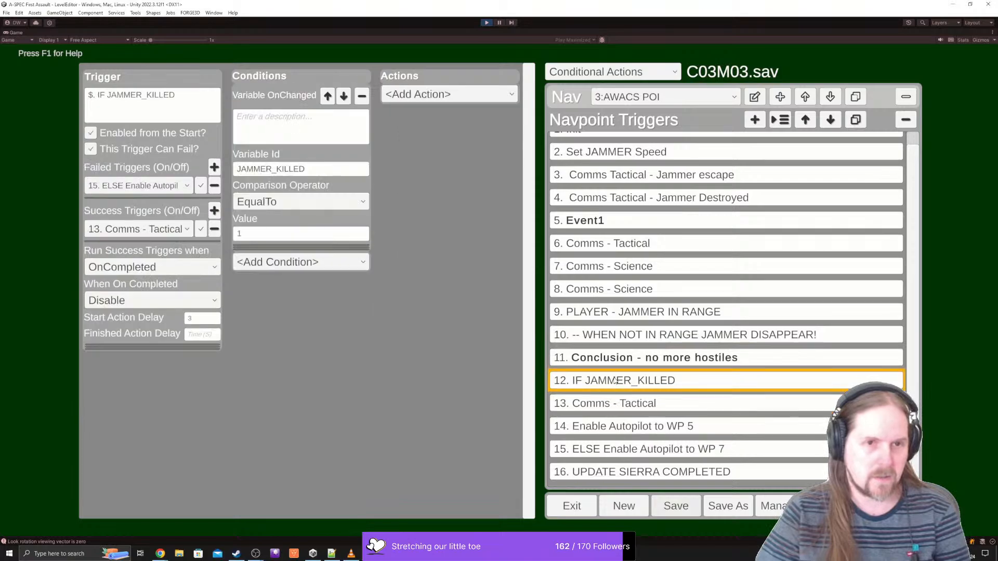
click(601, 404)
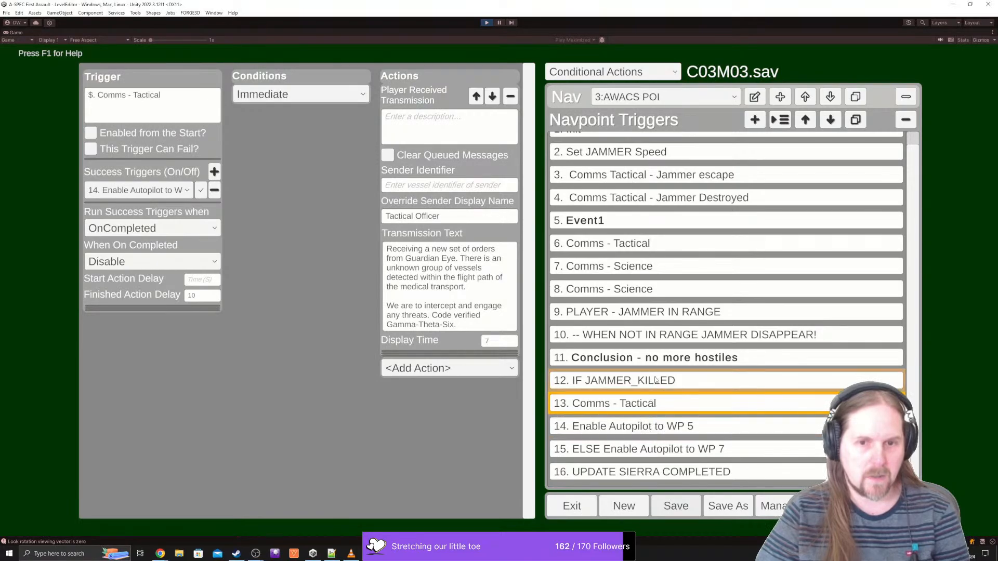
click(659, 359)
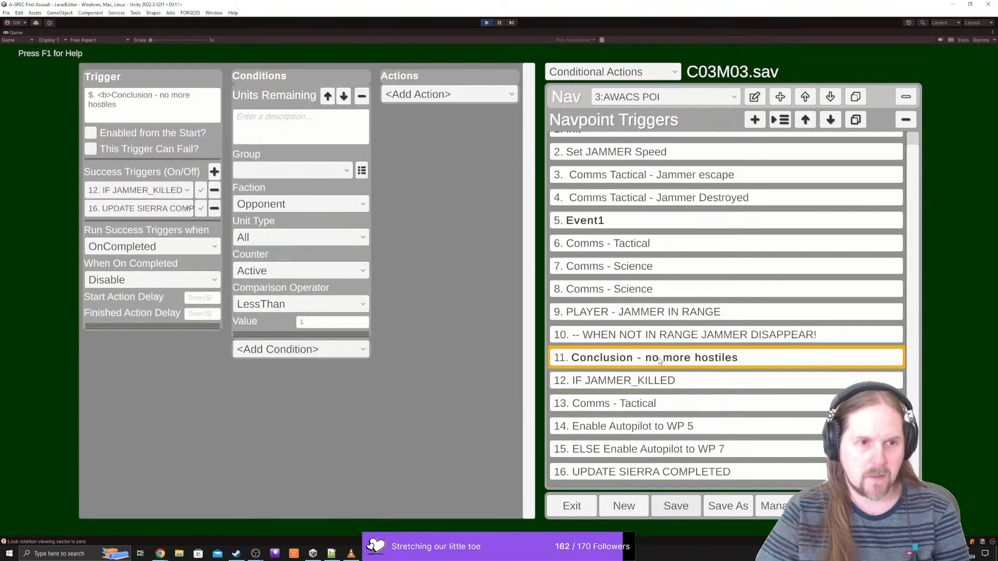
click(641, 472)
click(810, 124)
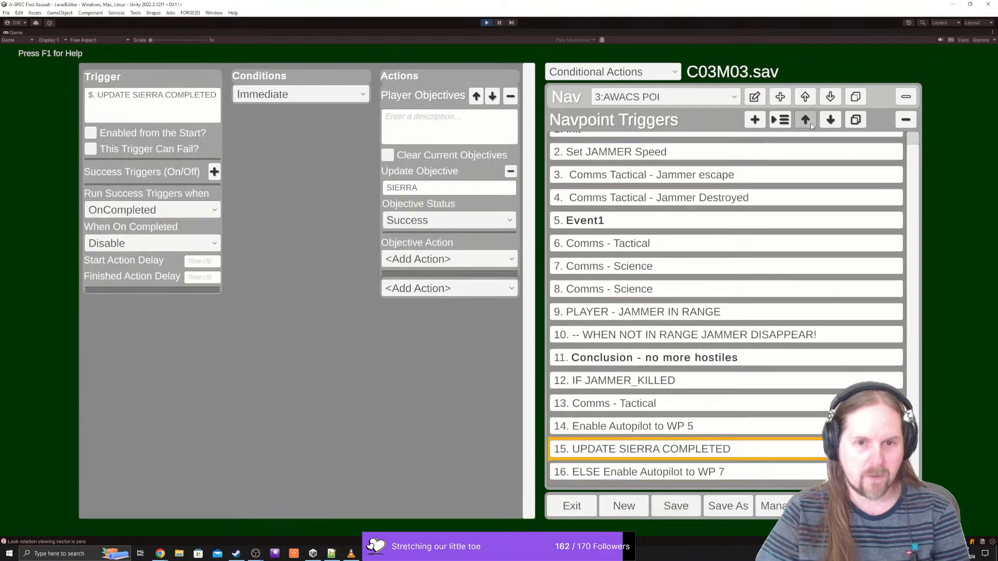
click(810, 124)
click(810, 124)
click(810, 124)
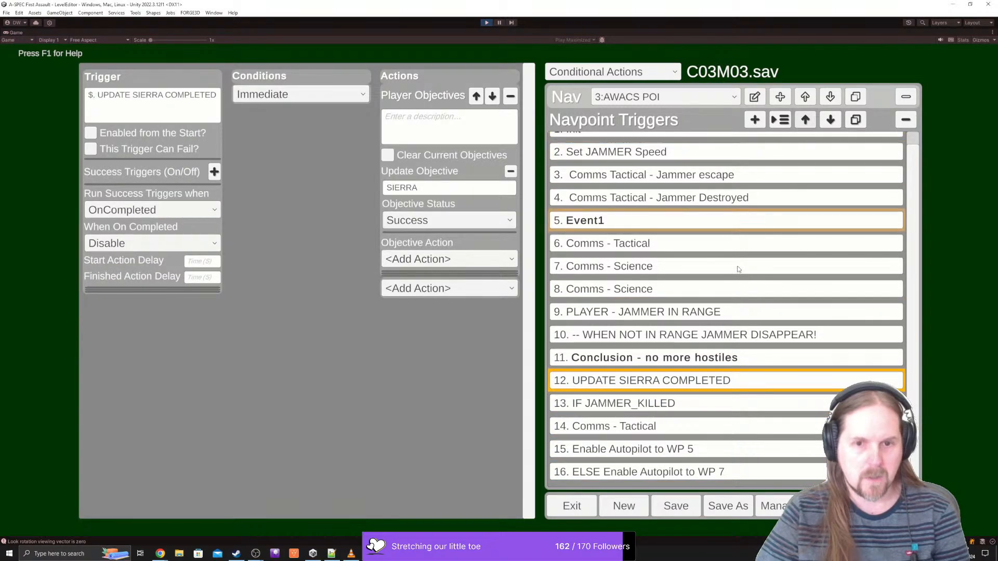
- Remove IF JAMMER_KILLED from the success triggers of Conclusion - no more hostiles
click(650, 360)
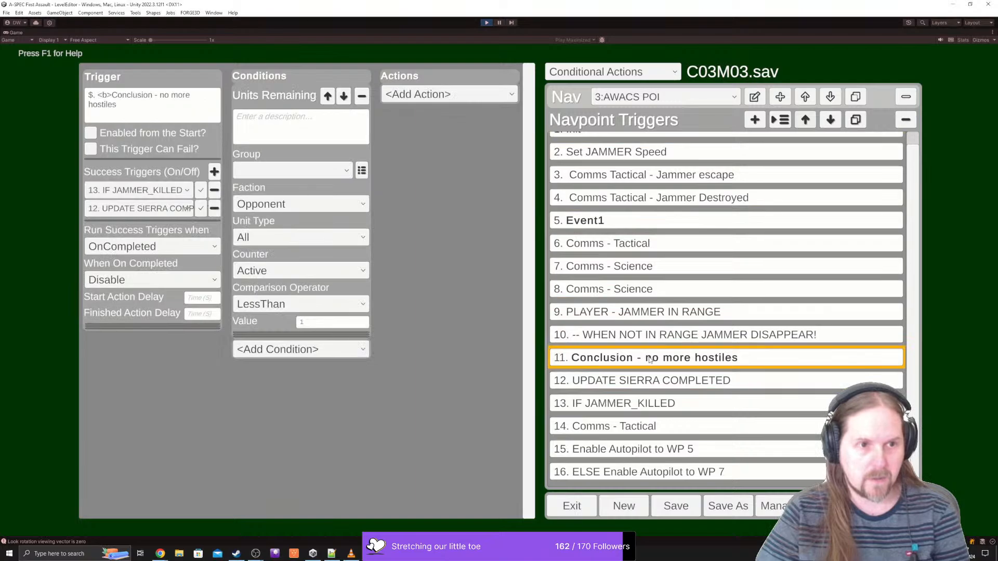
click(635, 379)
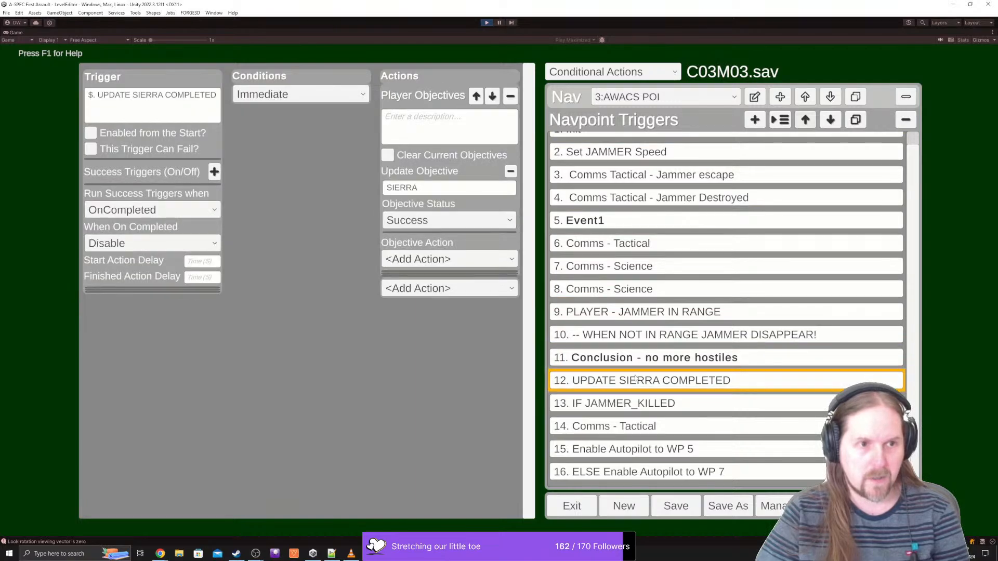
click(610, 410)
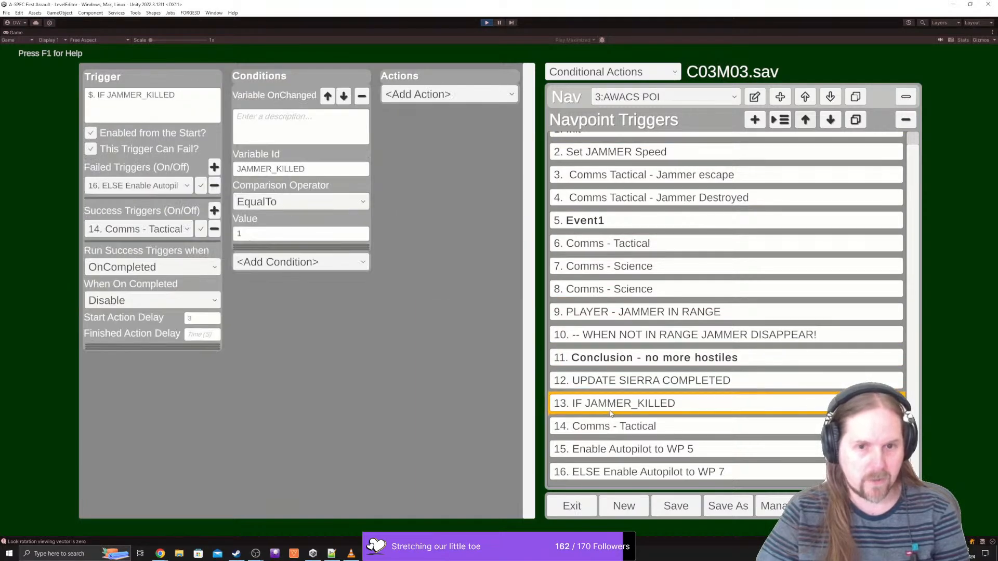
click(646, 360)
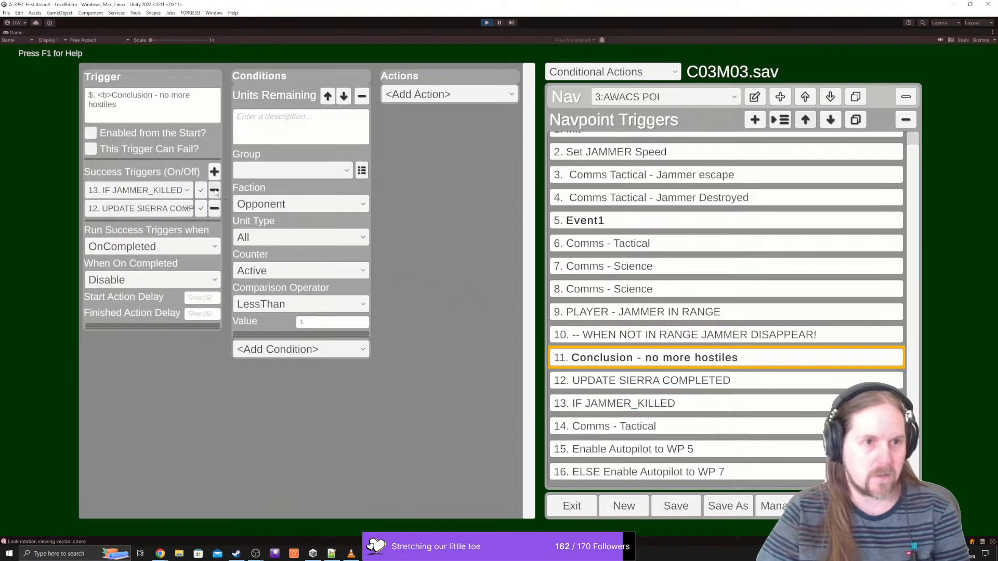
click(215, 191)
- Give UPDATE SIERRA COMPLETED a finished action delay of 3 and add 13. IF JAMMER_KILLED as its success trigger
click(658, 384)
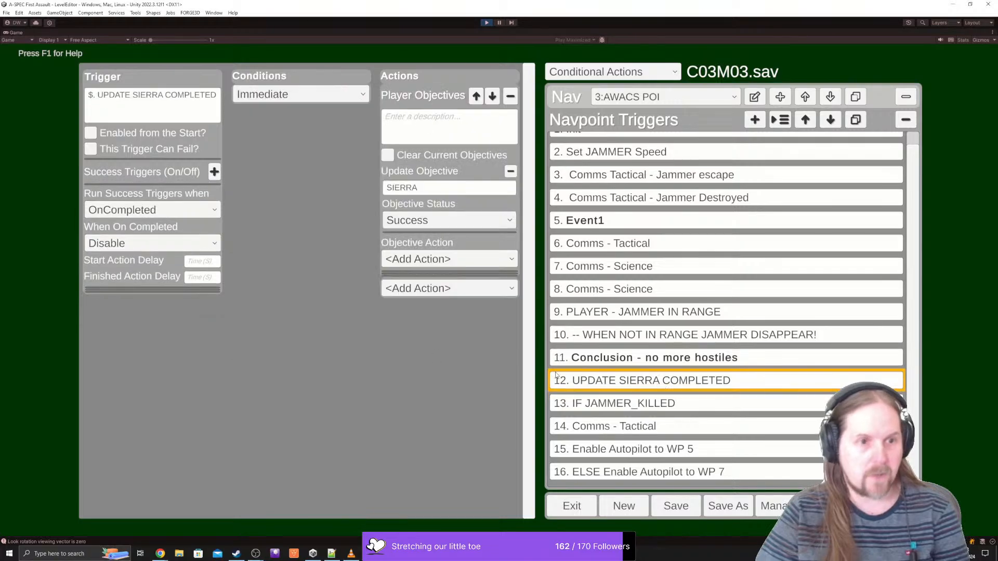
click(202, 277)
text(3)
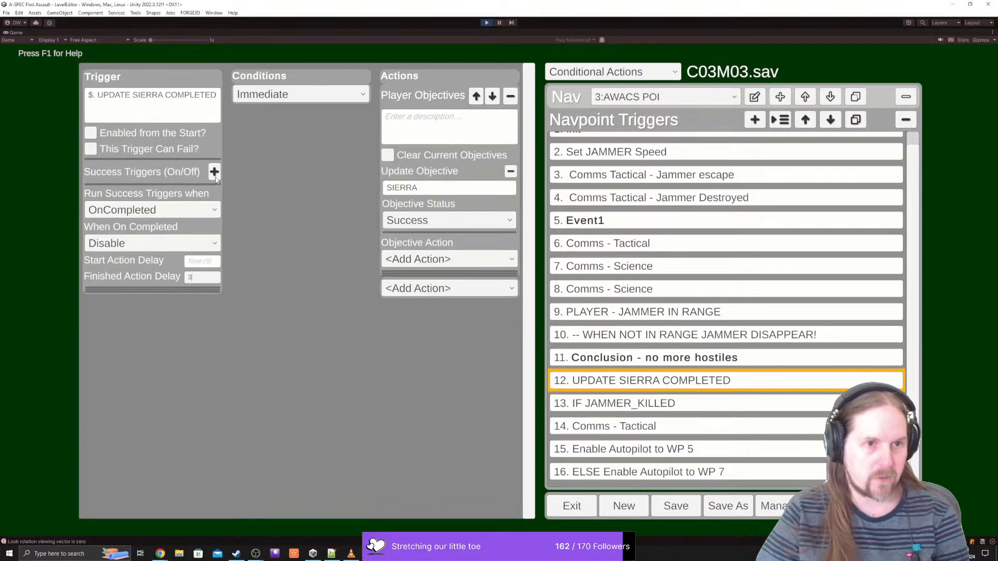
click(214, 171)
click(139, 190)
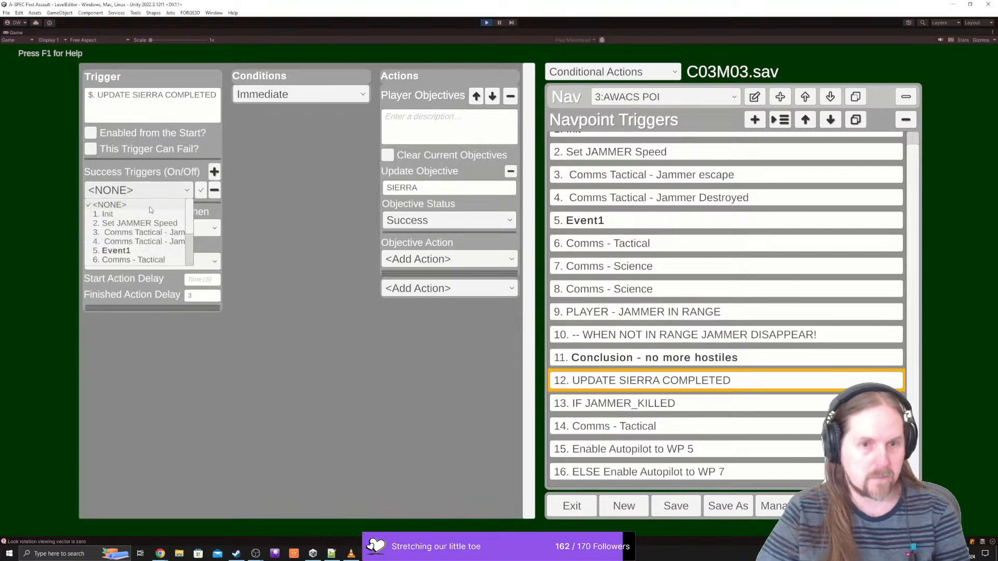
scroll(154, 213, down, 3)
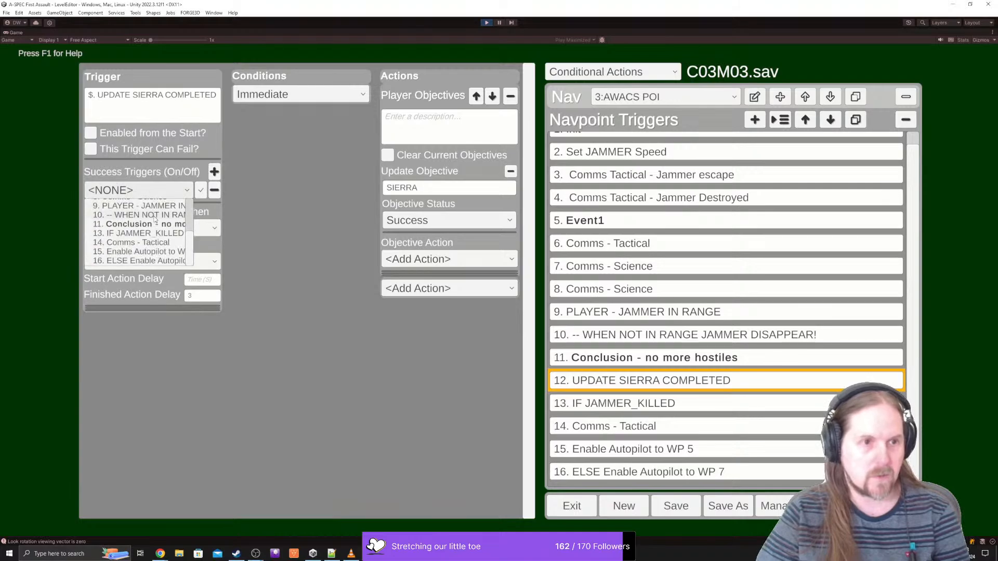
click(116, 234)
- Clear the start action delay of the IF JAMMER_KILLED trigger and save the mission
click(623, 404)
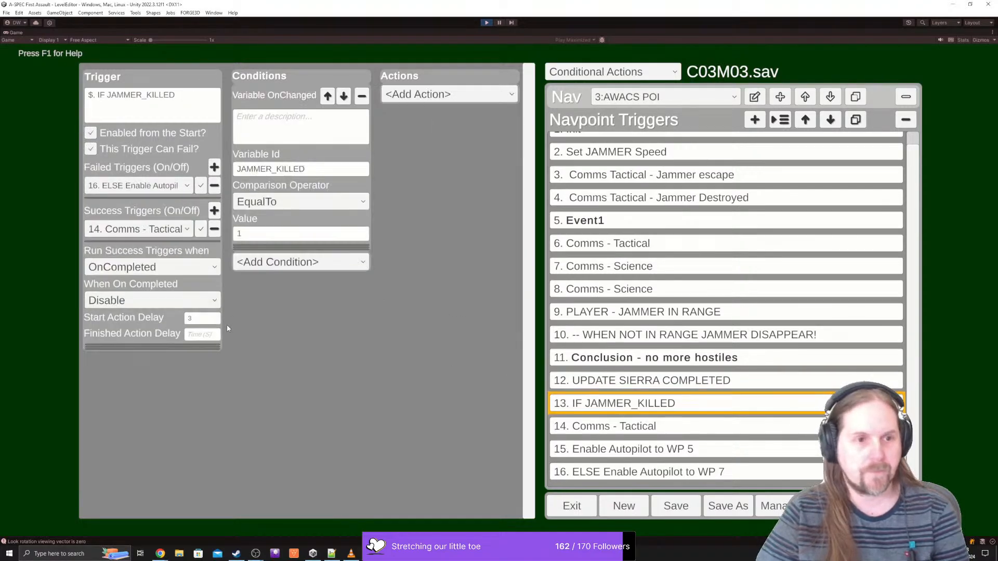
click(194, 319)
key(BackSpace)
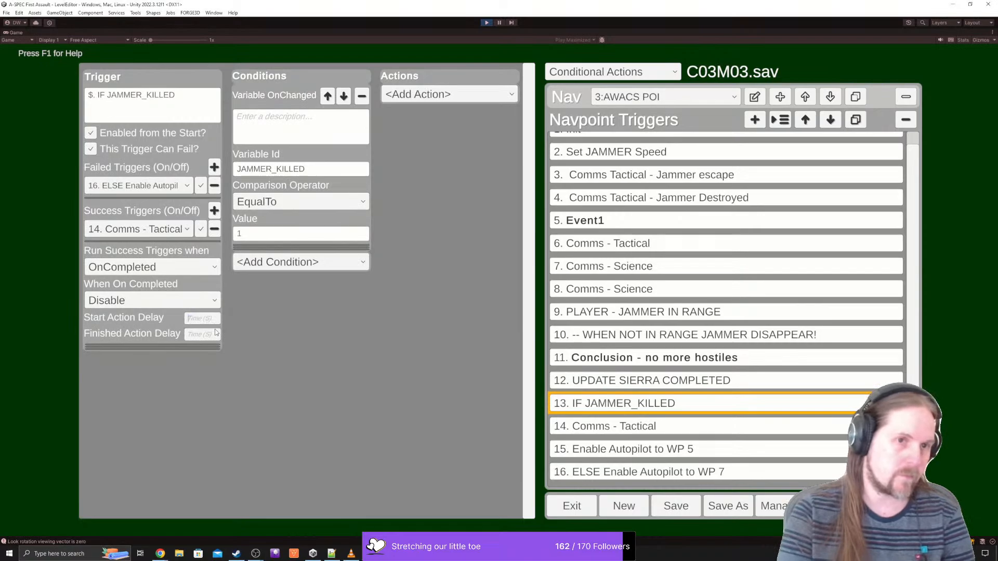
click(674, 513)
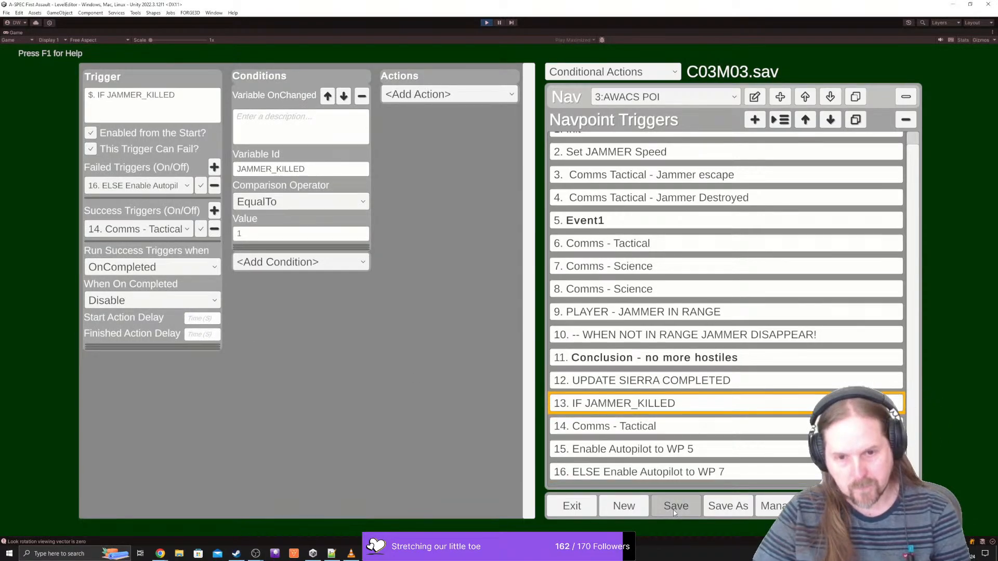
- Duplicate trigger 14, Comms - Tactical, and move the copy to the end of the list at position 17
click(678, 427)
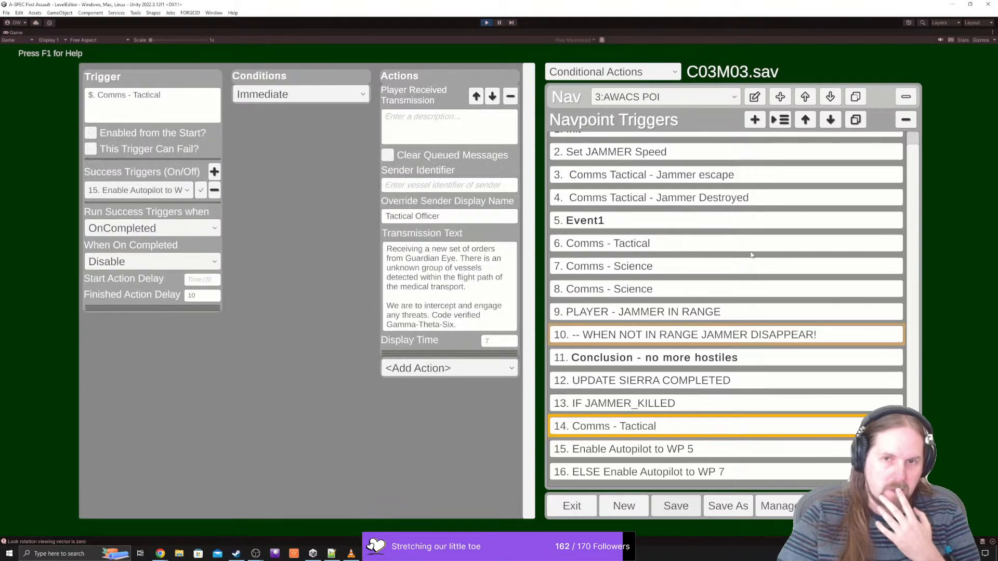
click(830, 121)
click(830, 120)
click(830, 121)
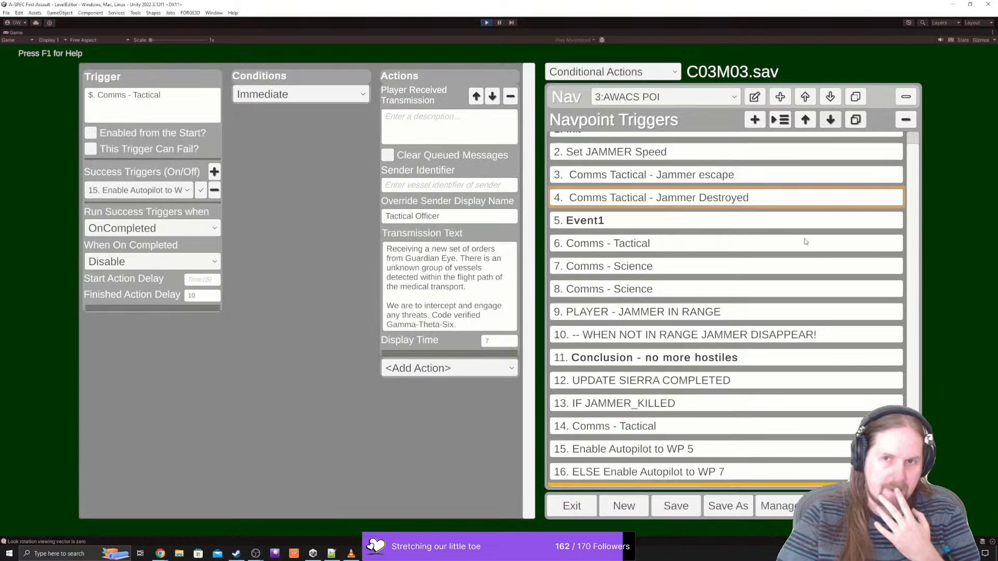
- Change the override sender display name of trigger 17's transmission to Science Officer
scroll(754, 291, down, 1)
double_click(401, 217)
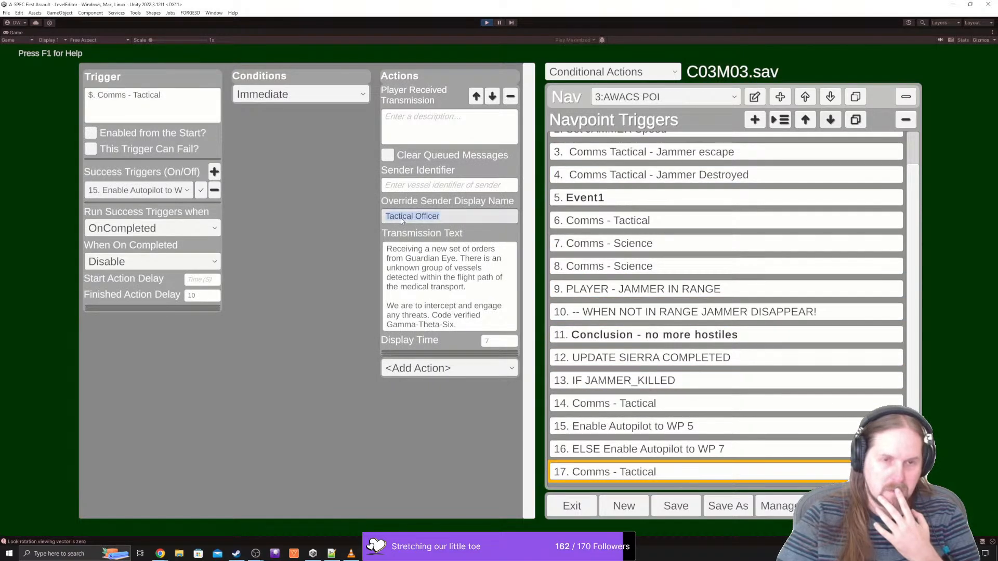
text(Science)
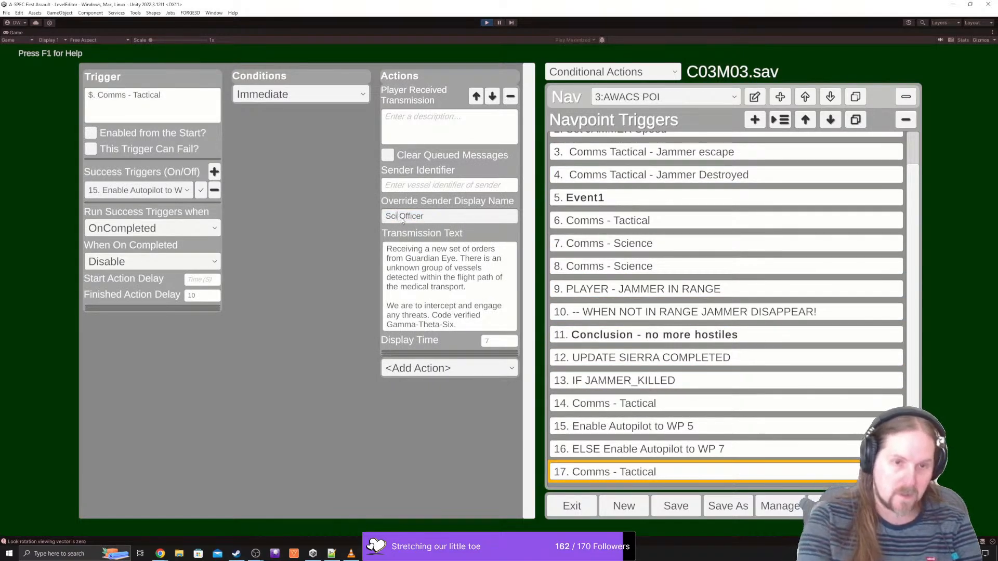
- Replace trigger 17's transmission text with "Jamming has severley restricted long range sensors and blocking a significant amount of traffic,"
click(421, 268)
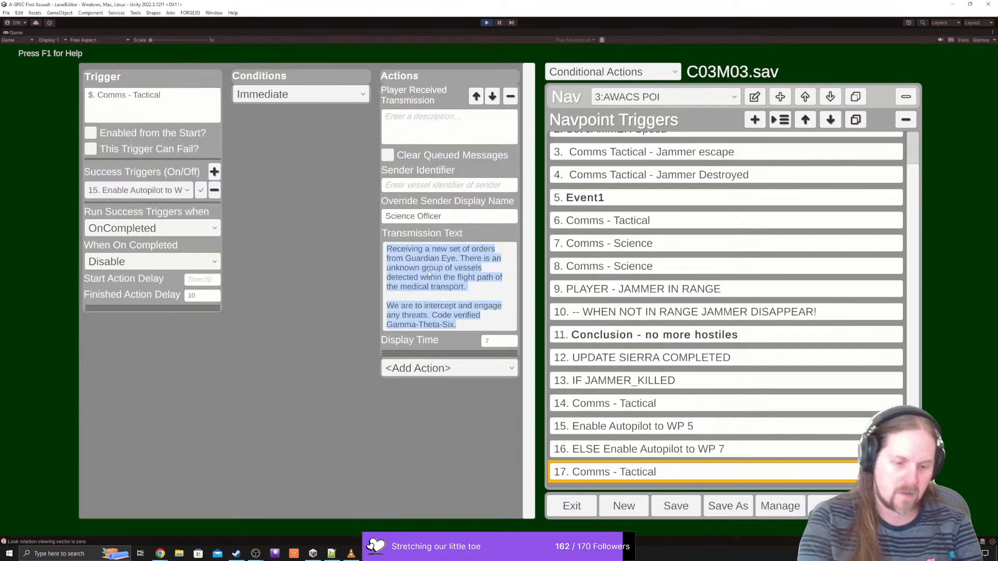
text(Jammin)
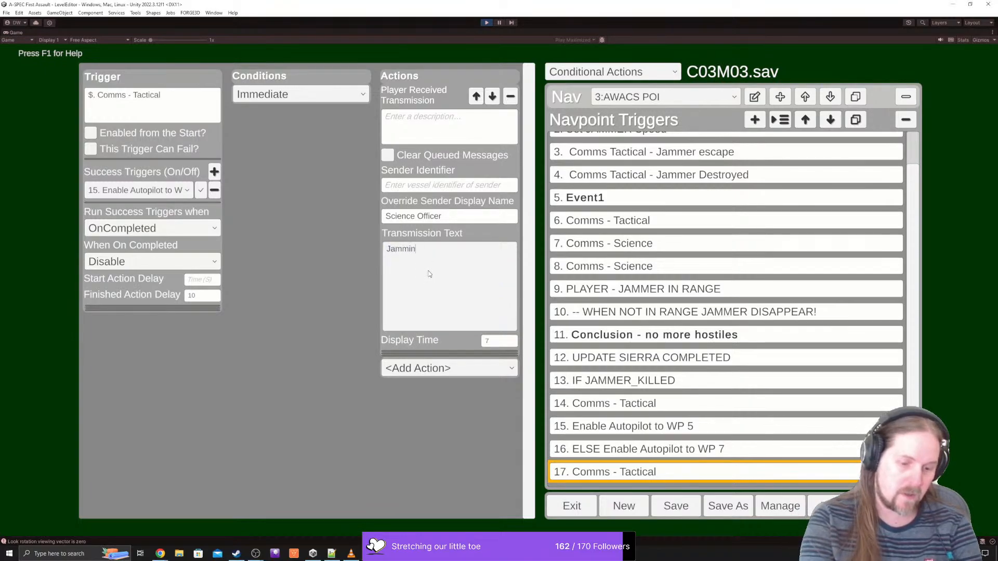
text(g has r)
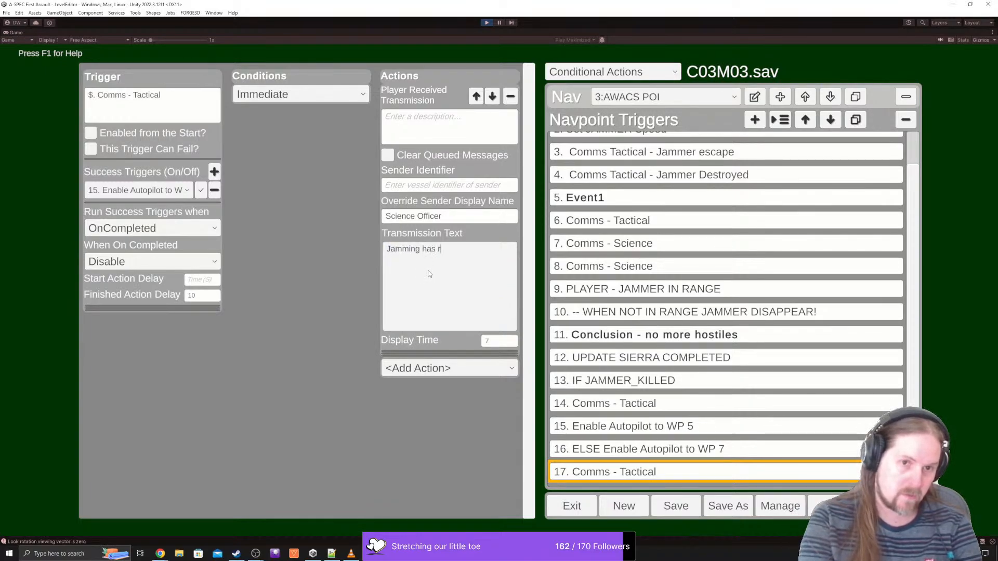
text(eached)
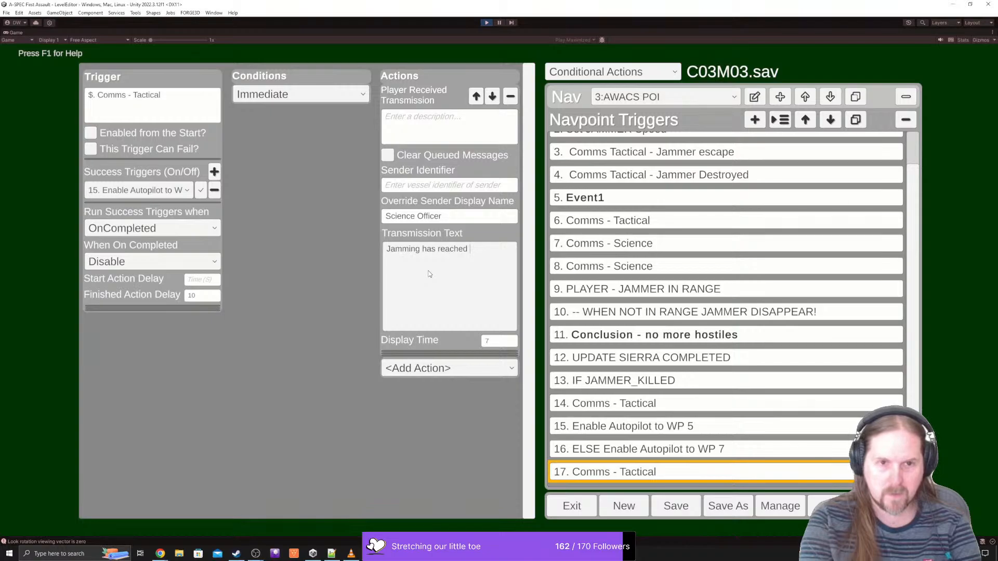
key(ctrl+shift+Left)
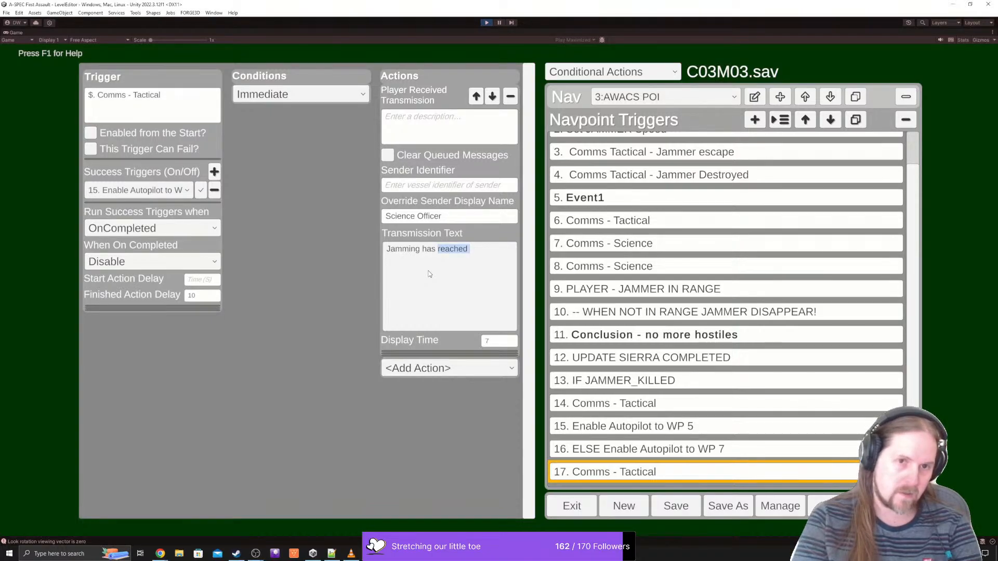
text(sever)
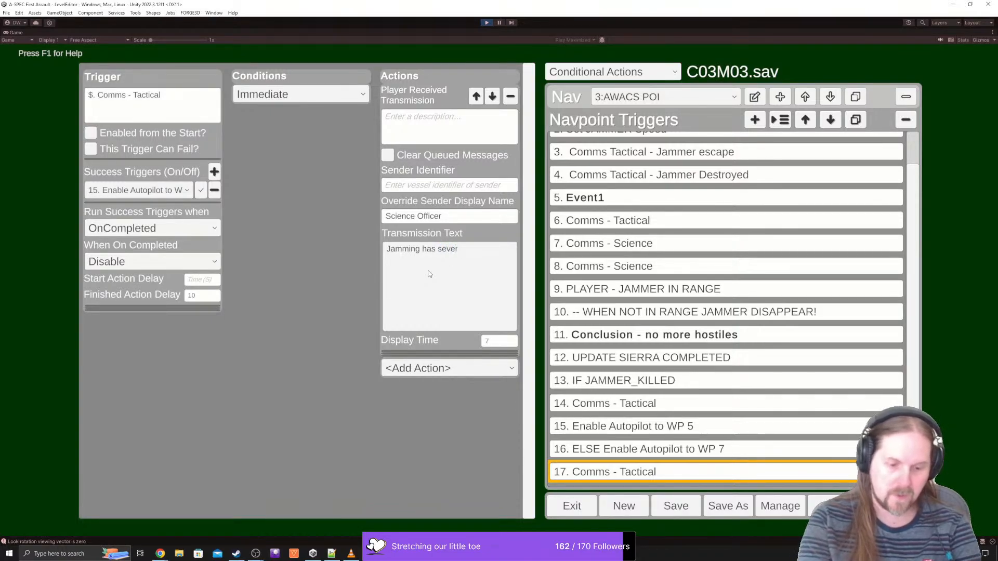
text(ley restr)
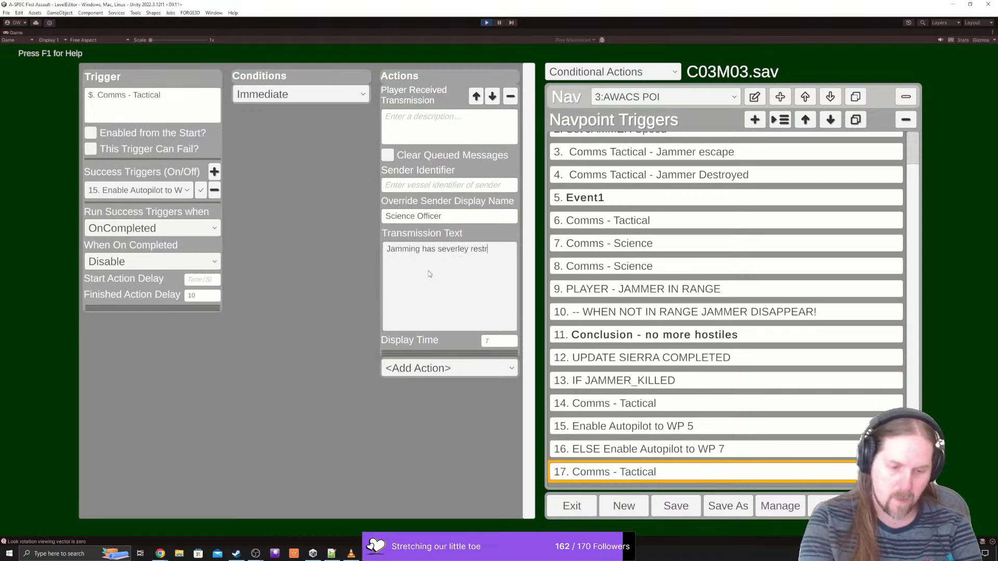
text(icted long range sensor)
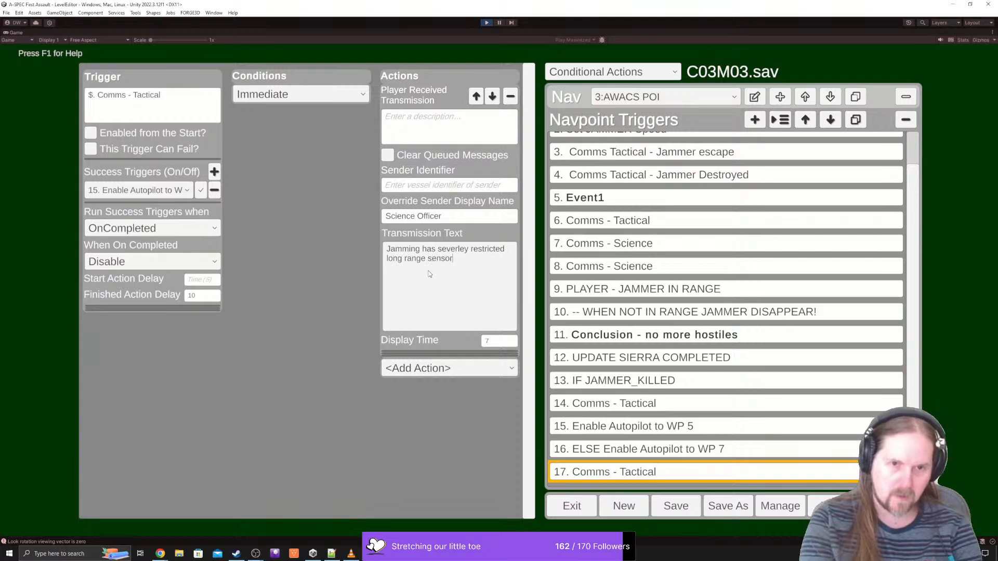
text(s and blocki)
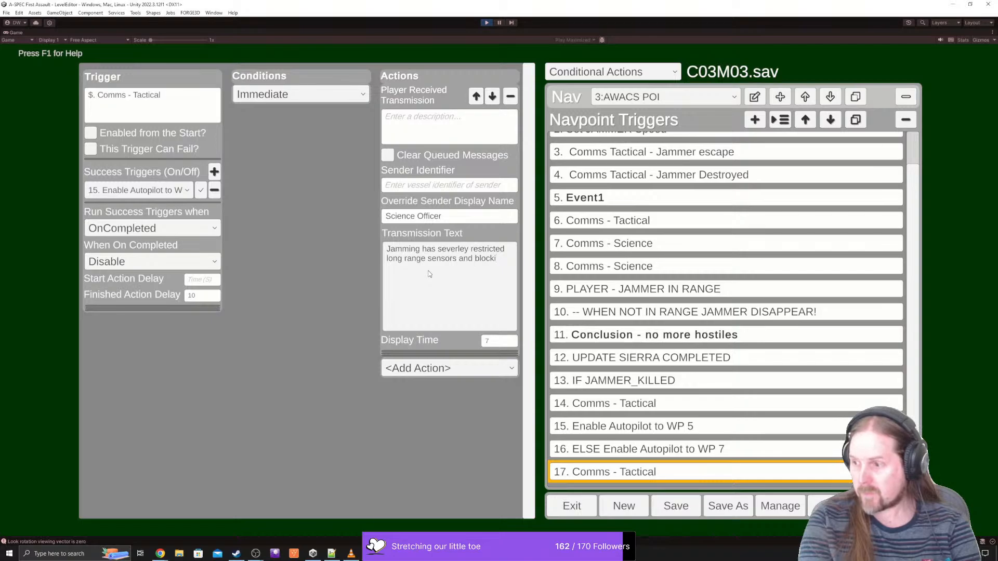
text(ng a s)
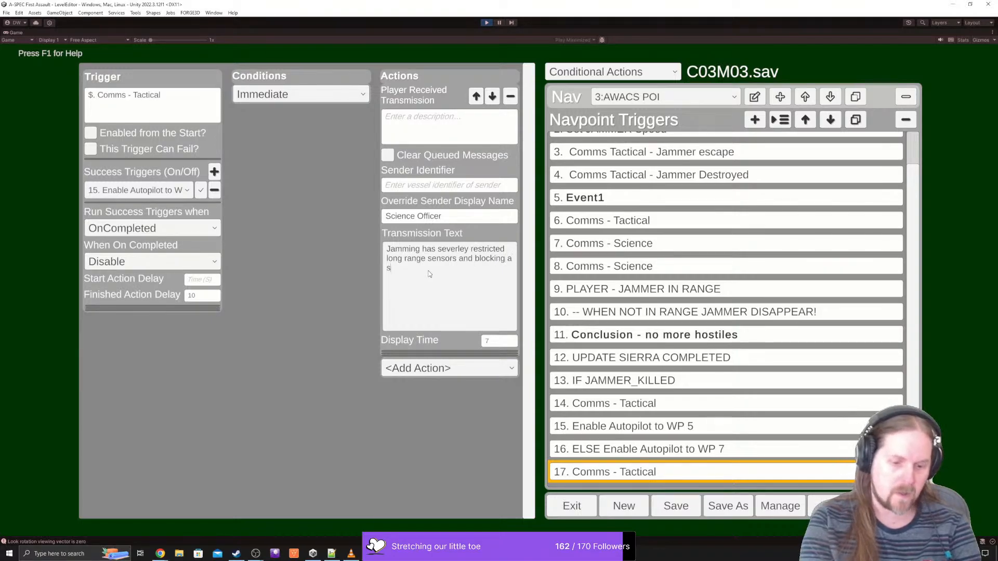
text(ignifi)
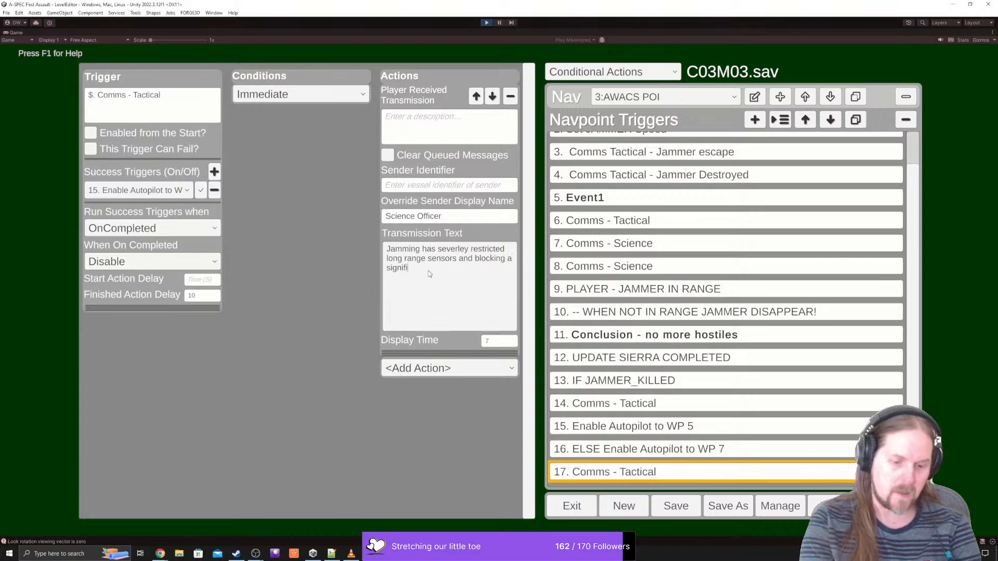
text(cant amount )
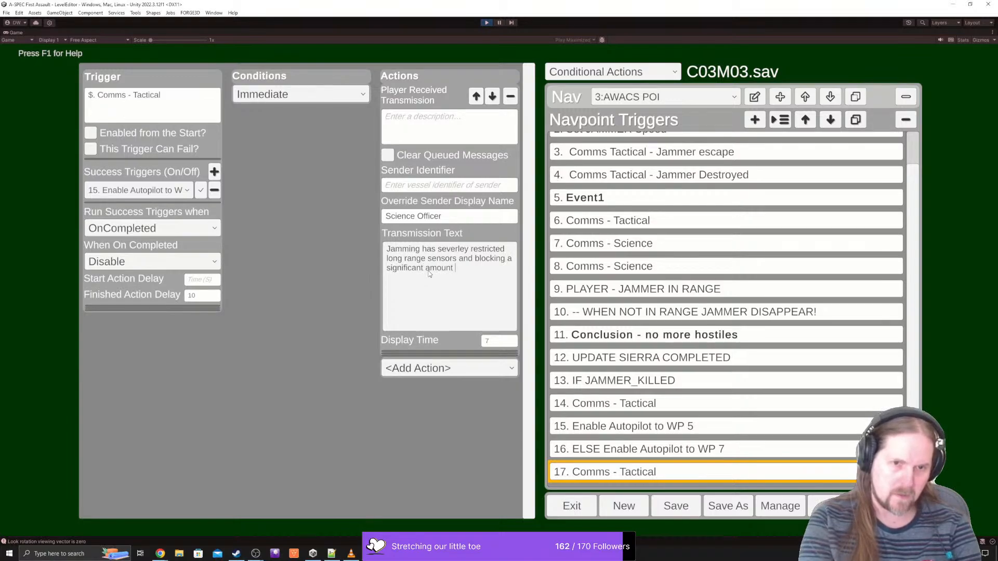
text(of traffic)
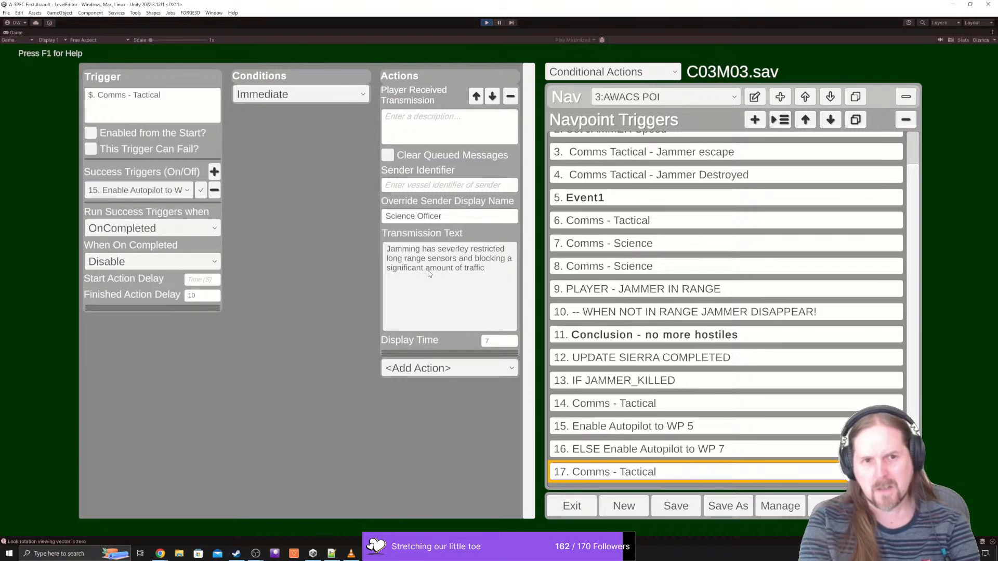
text(,)
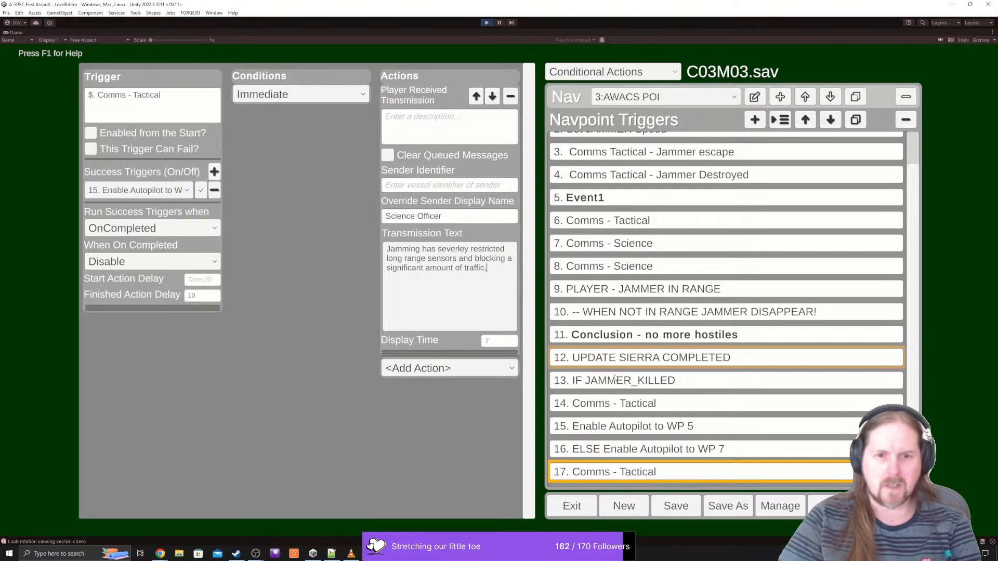
- Rename trigger 17 as "Comms - Science/Tactical", keeping its $. prefix
double_click(148, 96)
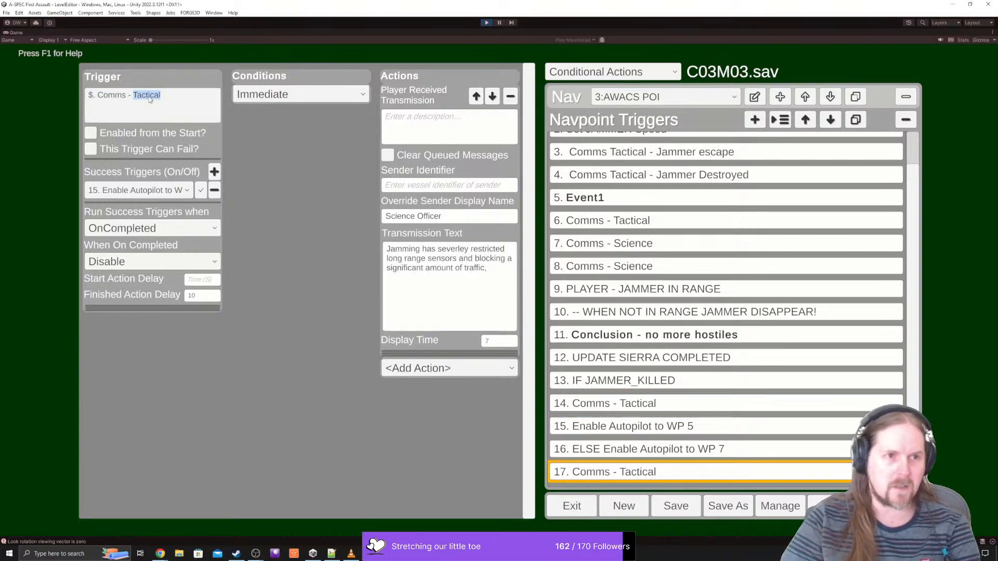
text(Science/Ta)
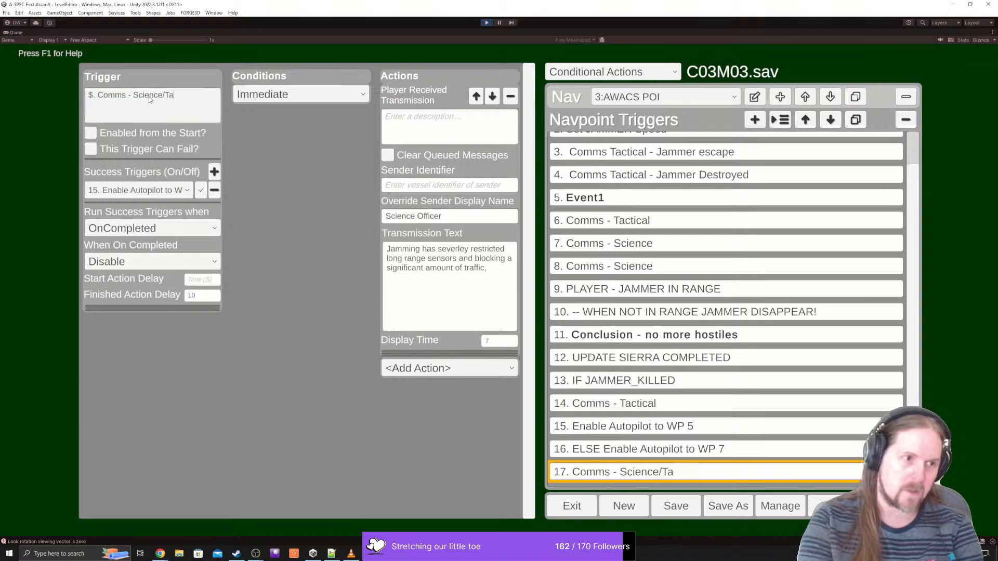
text(ctical)
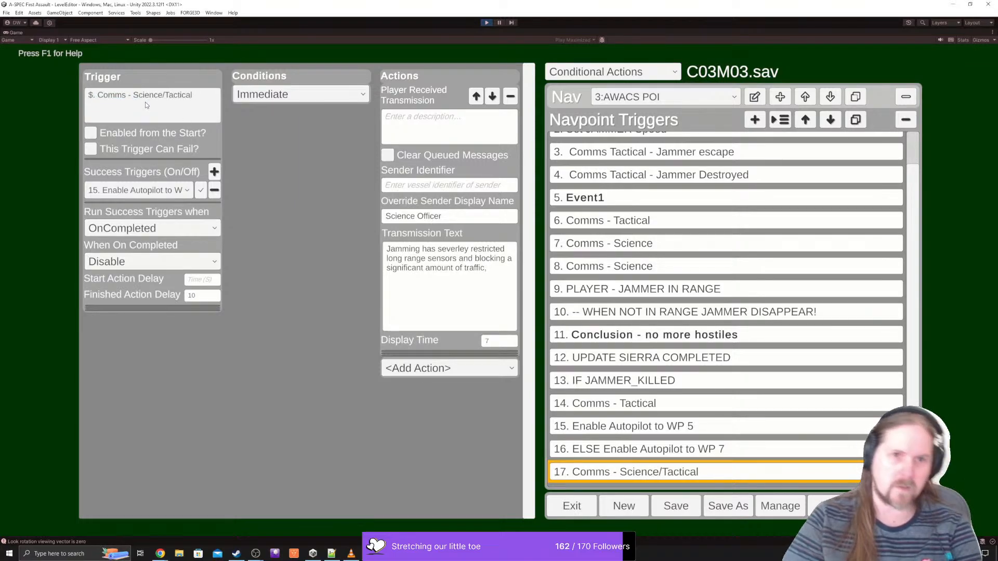
- Add a second Player Received Transmission action to trigger 17 with Tactical Officer as the override sender display name
click(450, 368)
scroll(447, 415, down, 5)
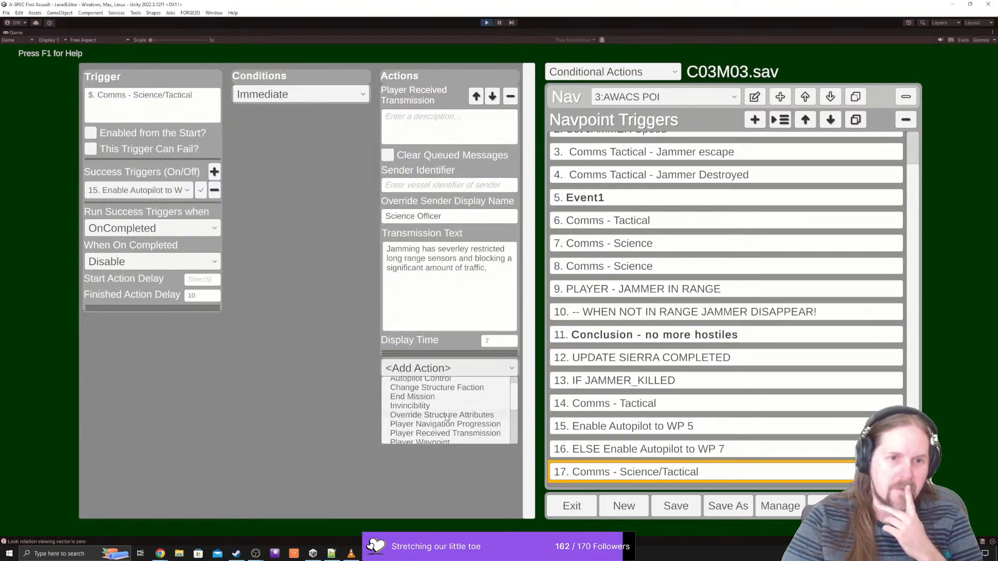
scroll(445, 418, down, 3)
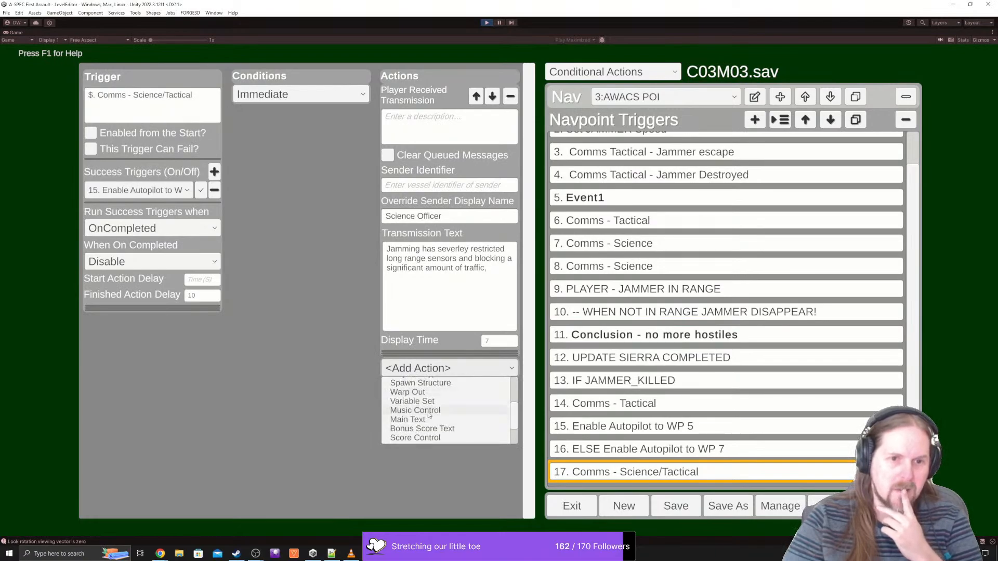
scroll(430, 414, up, 3)
scroll(431, 414, down, 3)
scroll(433, 413, up, 3)
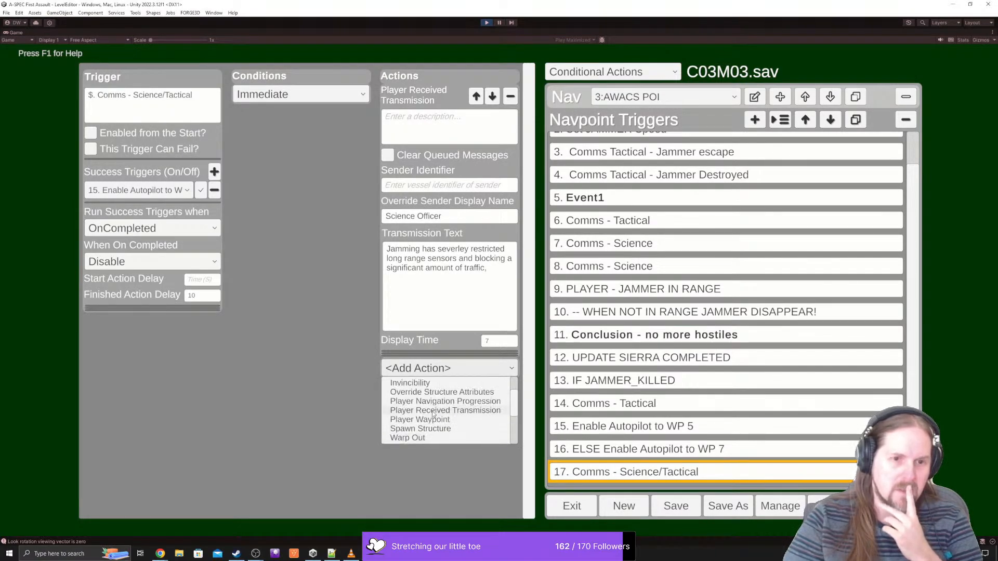
scroll(432, 413, down, 3)
scroll(430, 411, up, 1)
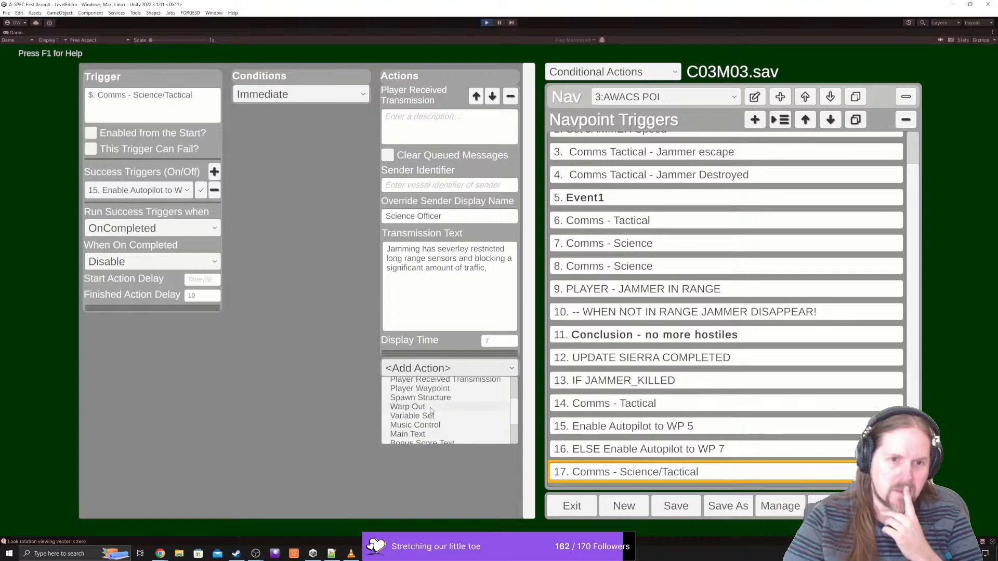
scroll(431, 410, up, 4)
scroll(436, 401, down, 4)
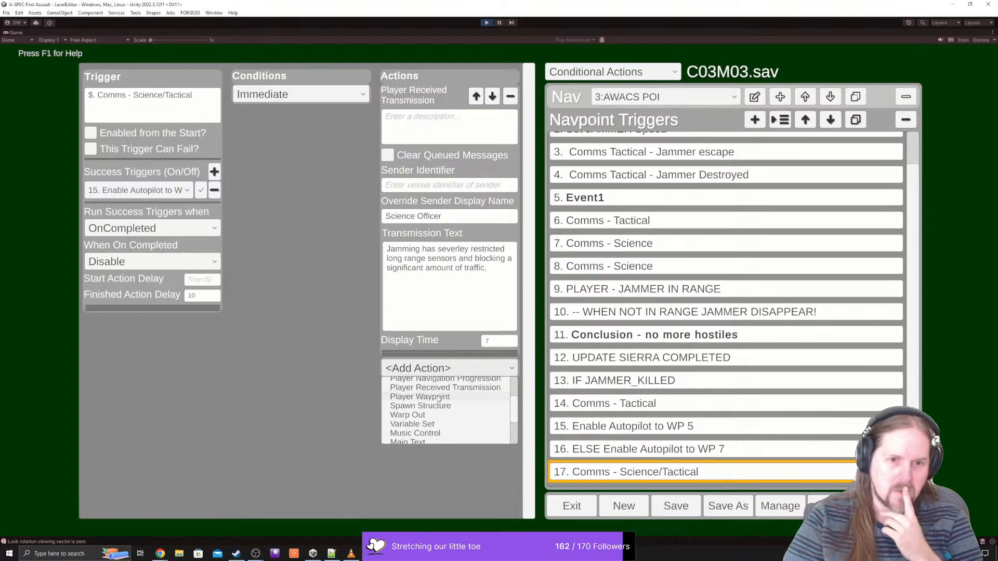
click(437, 388)
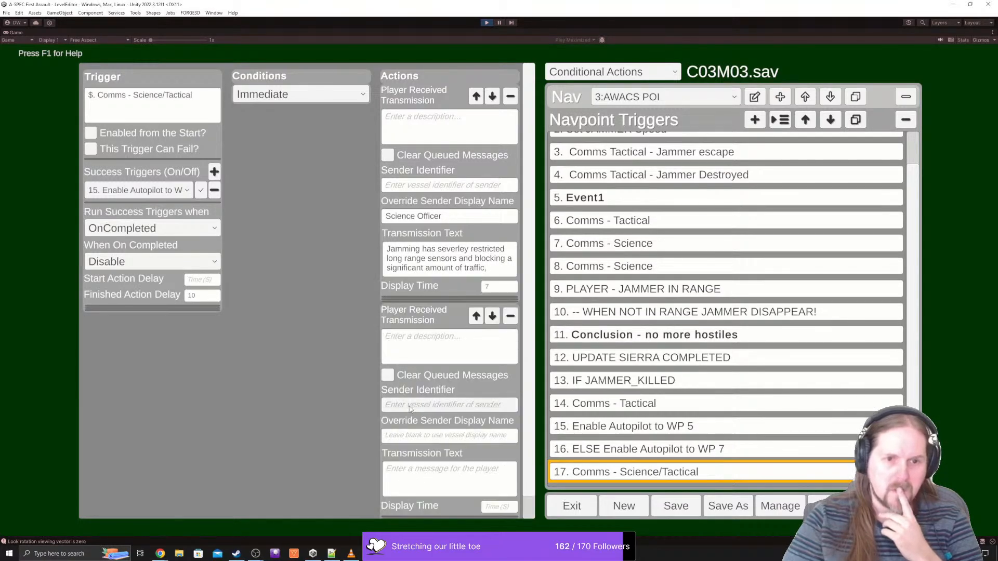
text(Ta)
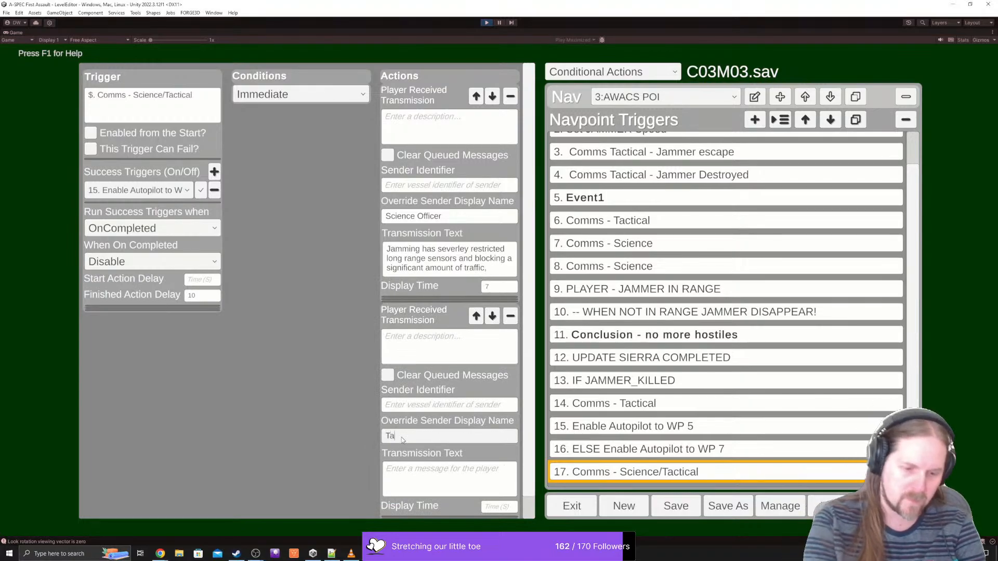
text(ctical Officer)
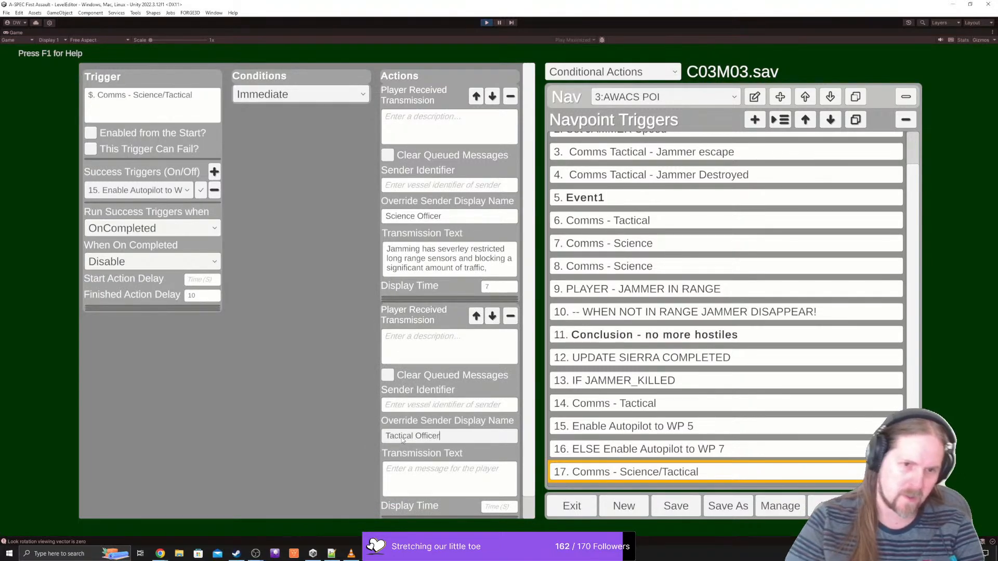
- Write the Tactical Officer's transmission: "The link to Guardian Eye is severed, we wont be getting any further updates as long as the jamming remains in effect."
click(468, 470)
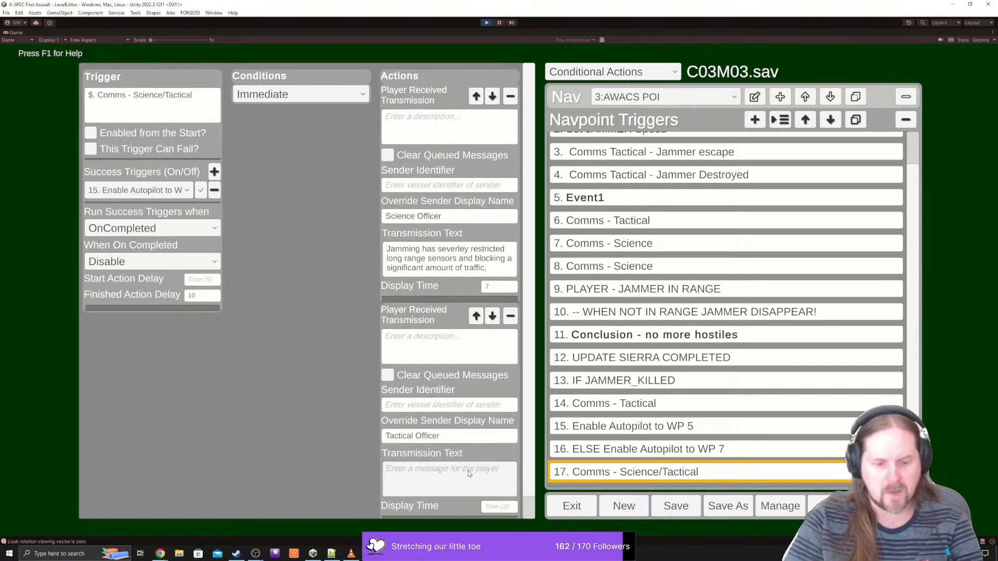
text(The link )
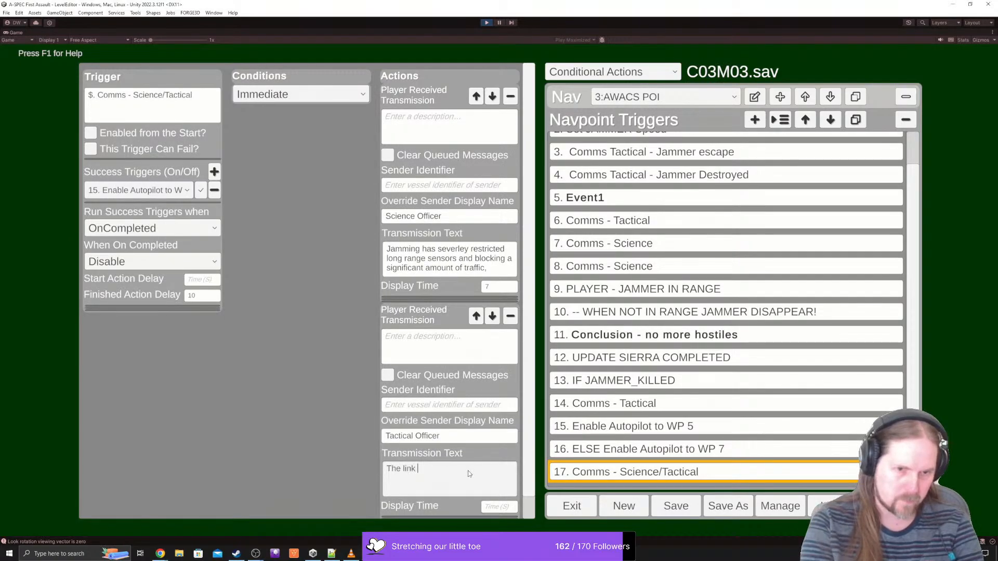
text(to AWA)
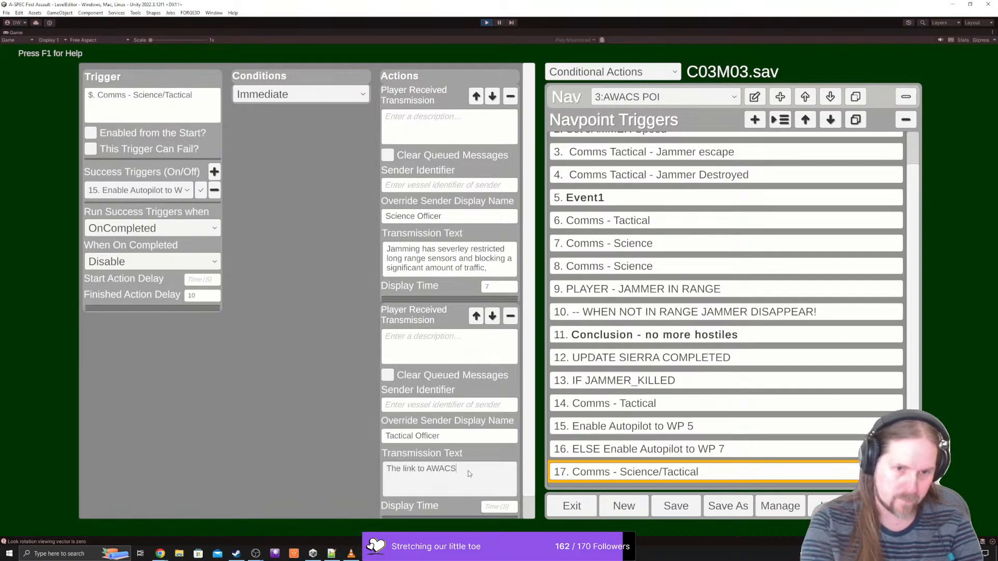
text(CS)
key(ctrl+shift+Left)
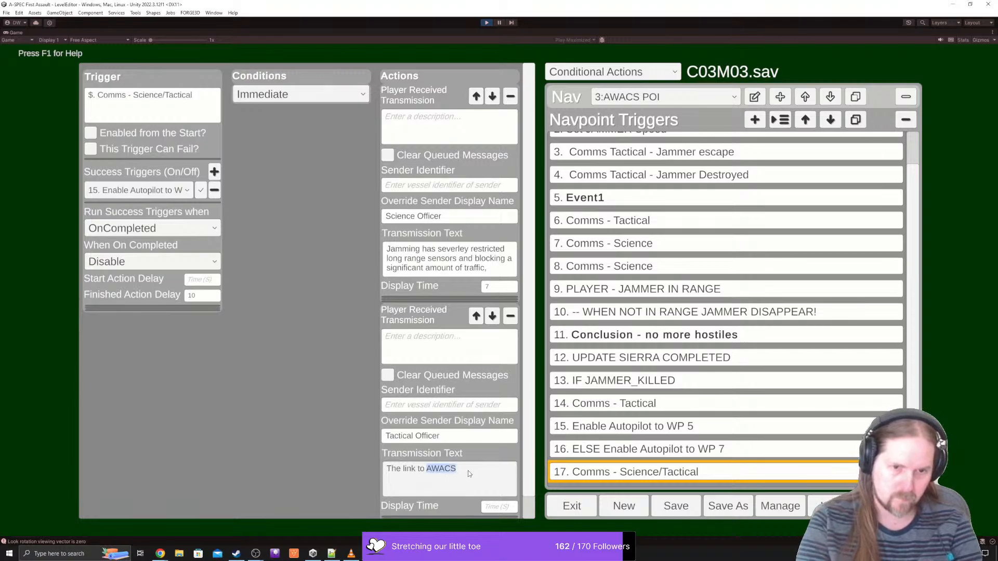
text(Guardia)
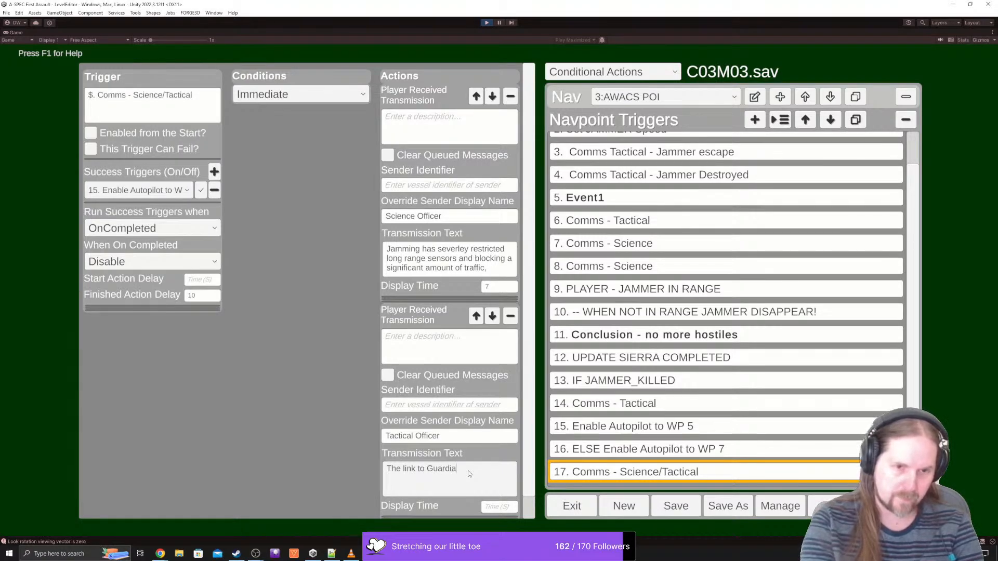
text(n Eye is s)
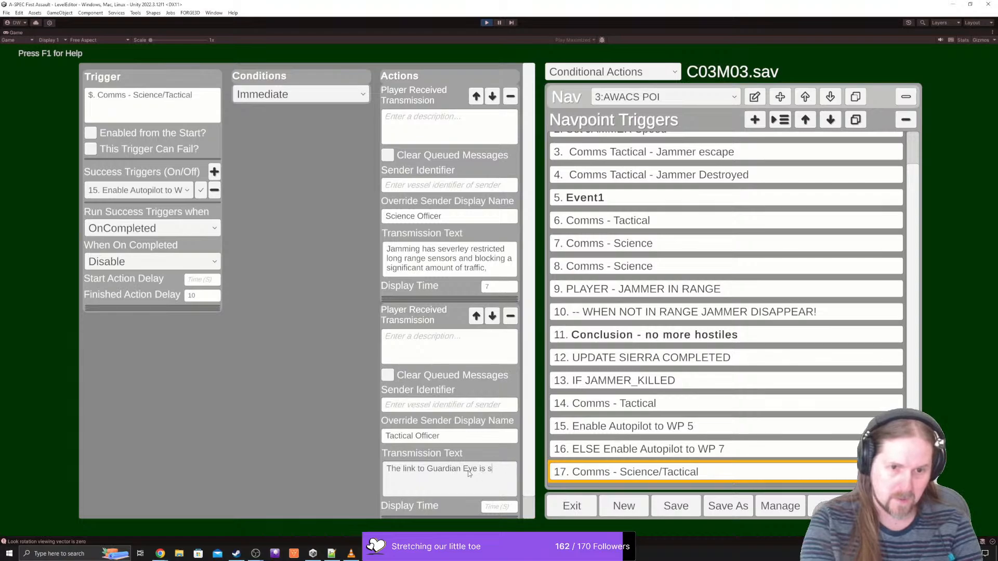
text(evered, we wont be)
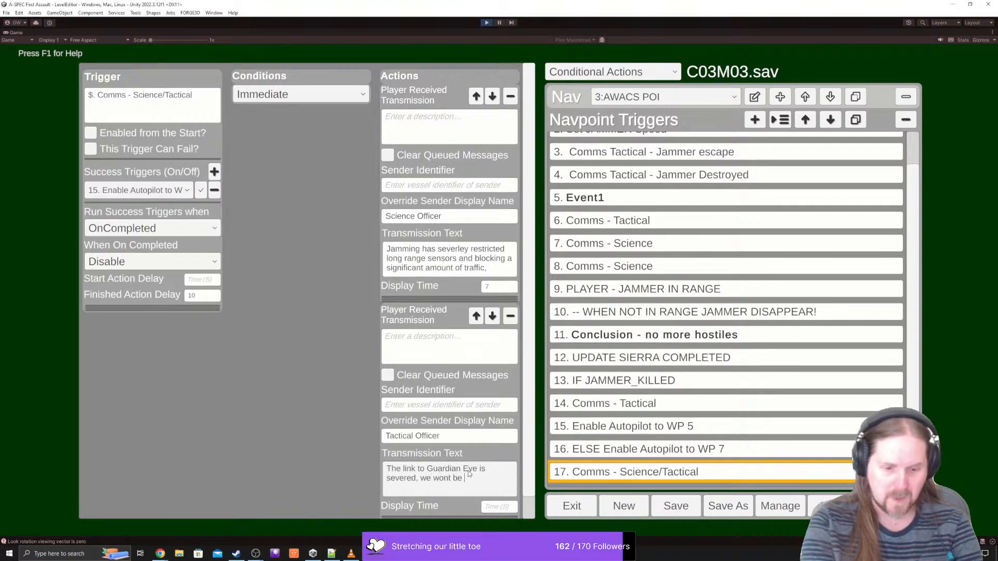
text( getti)
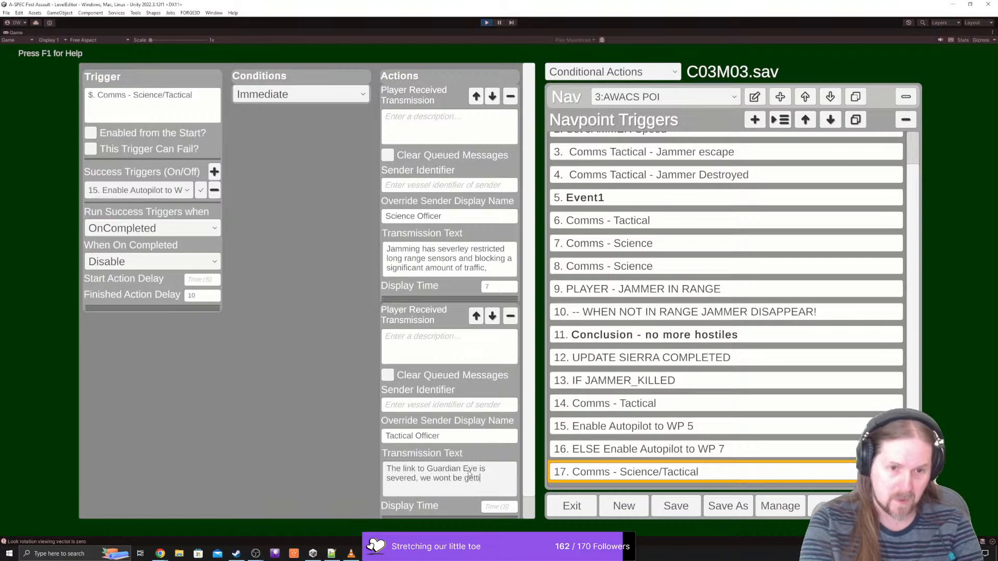
text(ng any further)
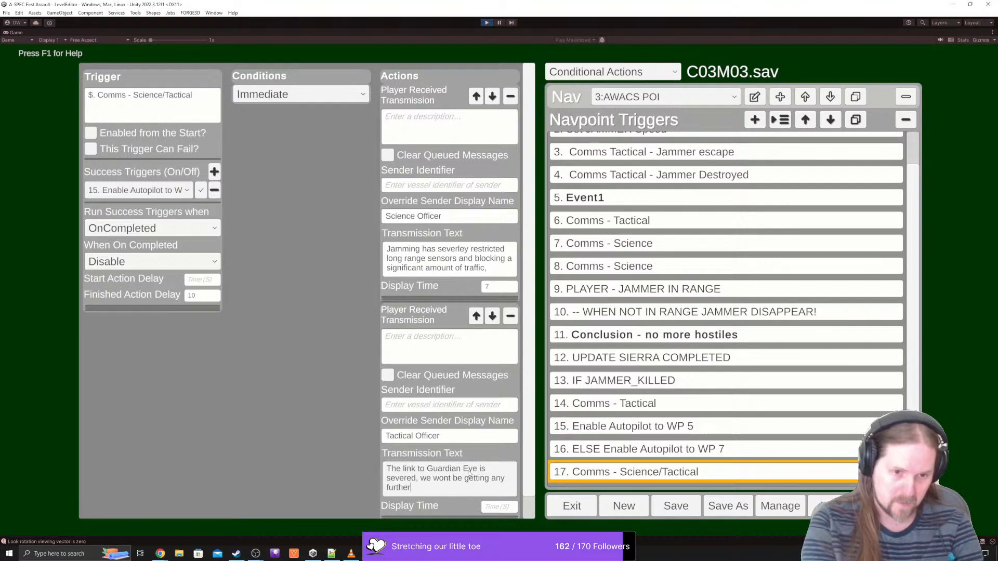
text( updates at)
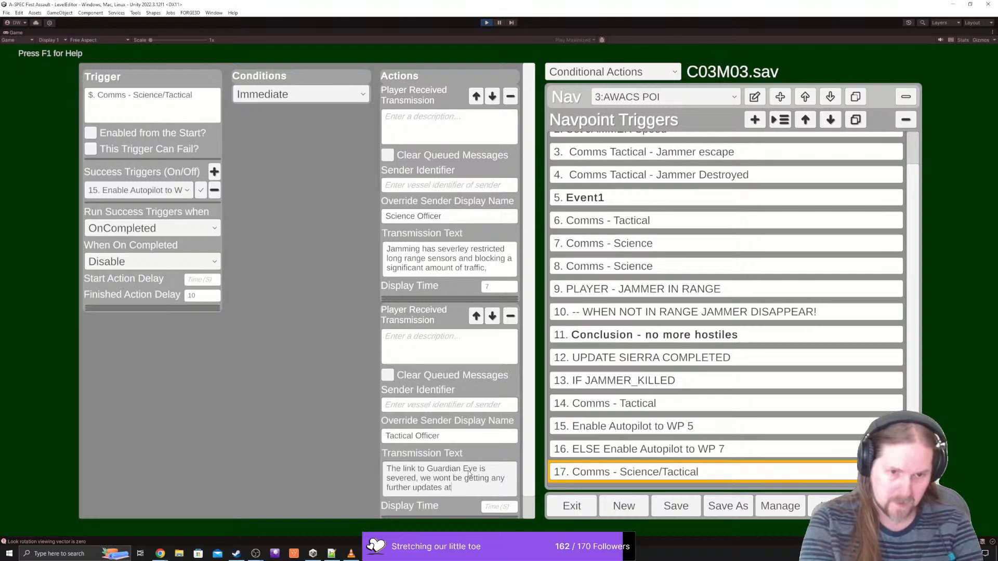
key(BackSpace)
key(BackSpace)
key(BackSpace)
key(BackSpace)
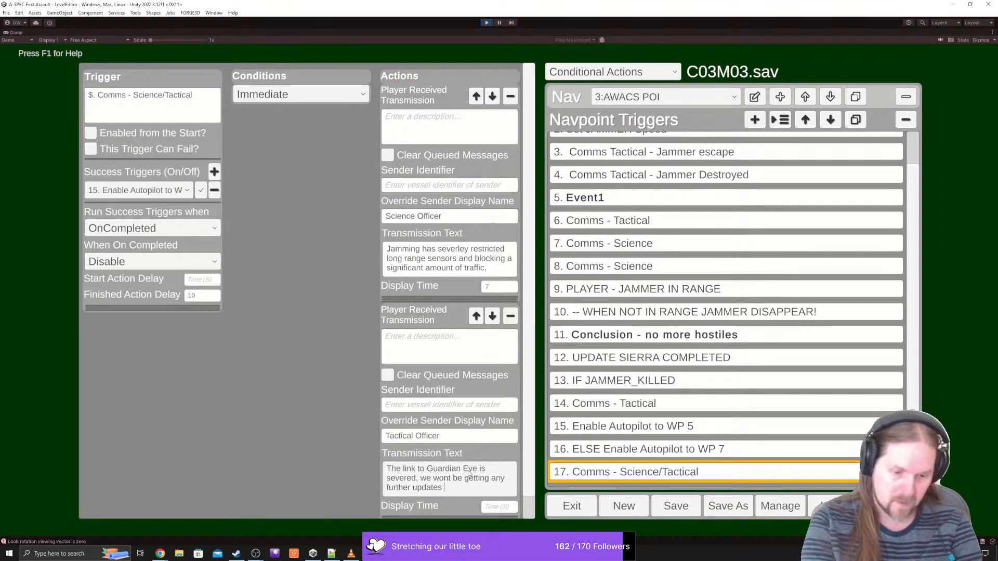
text(as long as t)
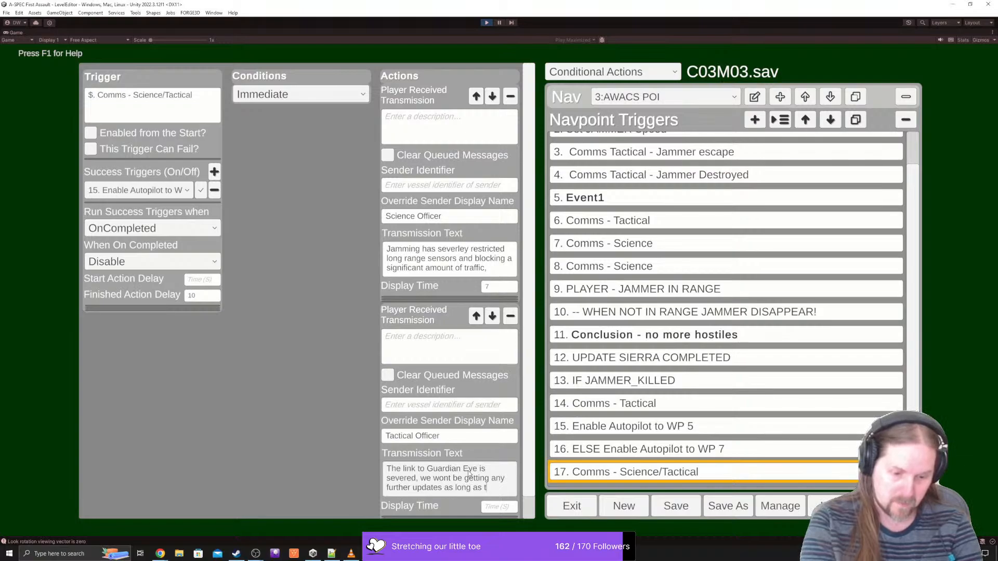
text(he jamm)
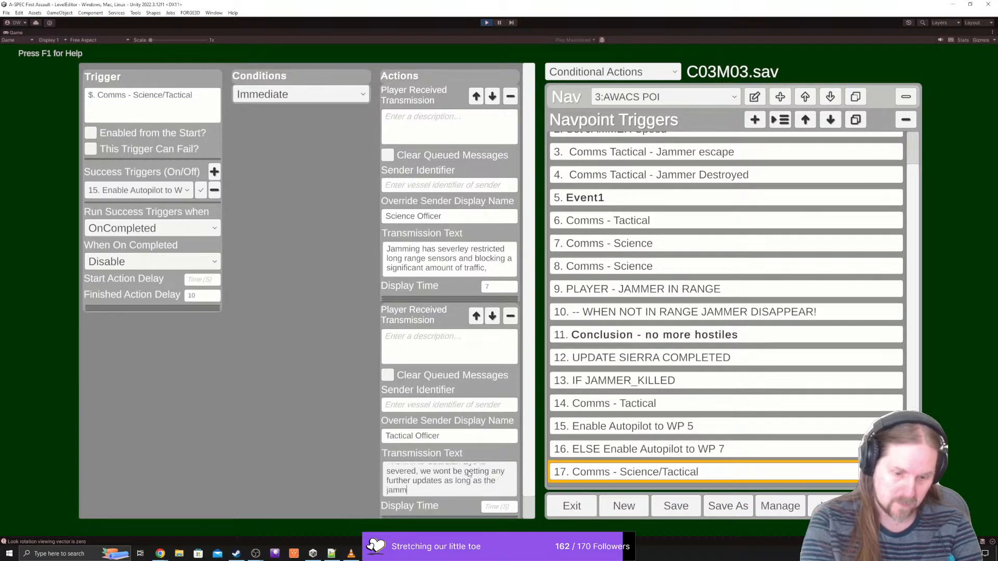
text(ing remains in e)
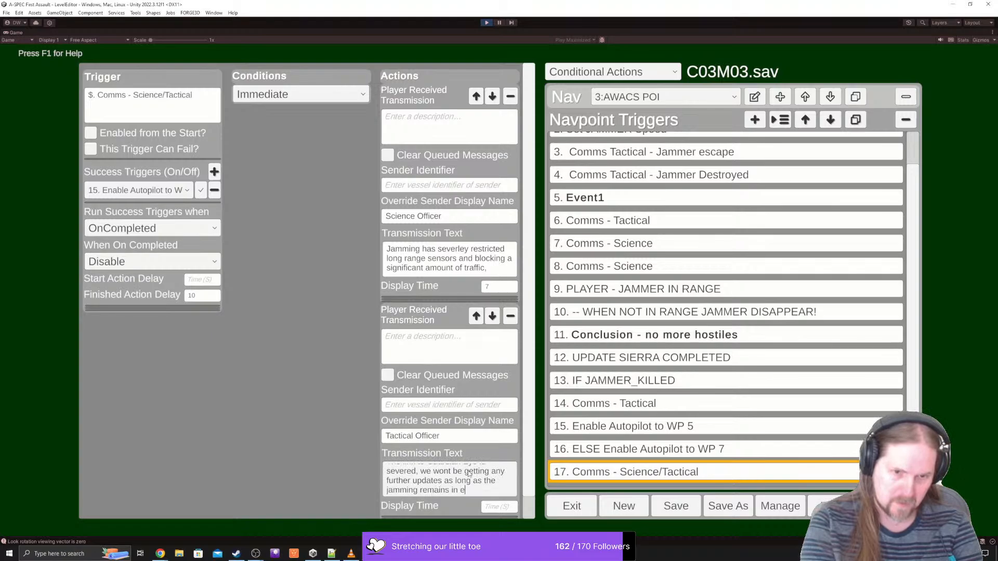
text(ffect. )
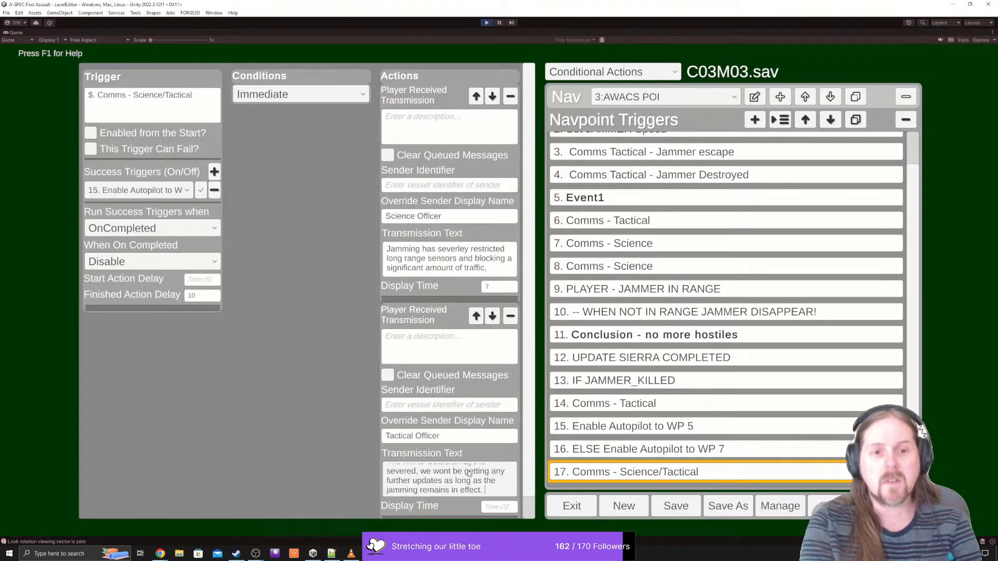
- Extend the Tactical Officer's transmission with "I recommend we head to the last provided rendezvous co-ordinates to the medical transport."
text(I recom)
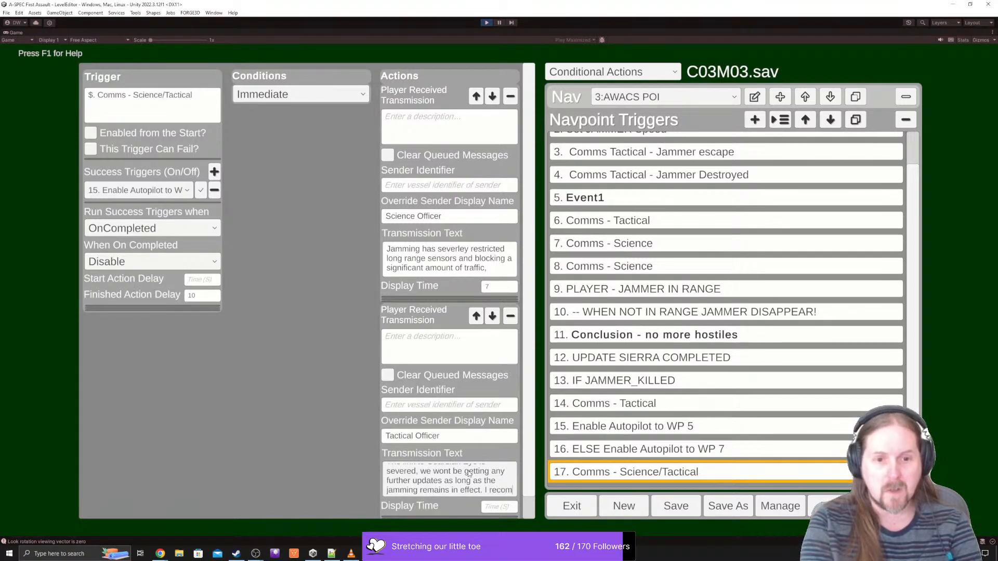
text(mend we )
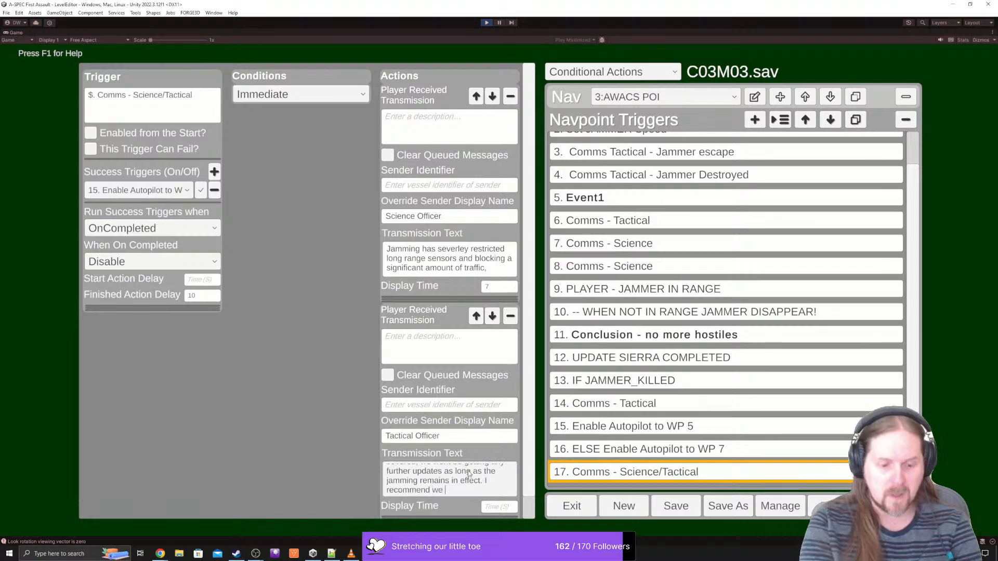
text(rende)
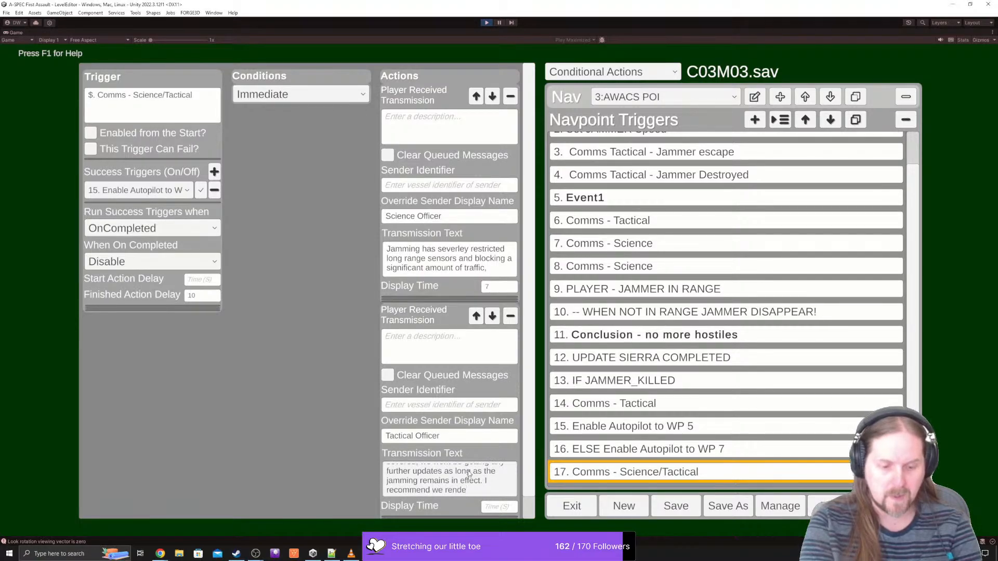
text(zvous)
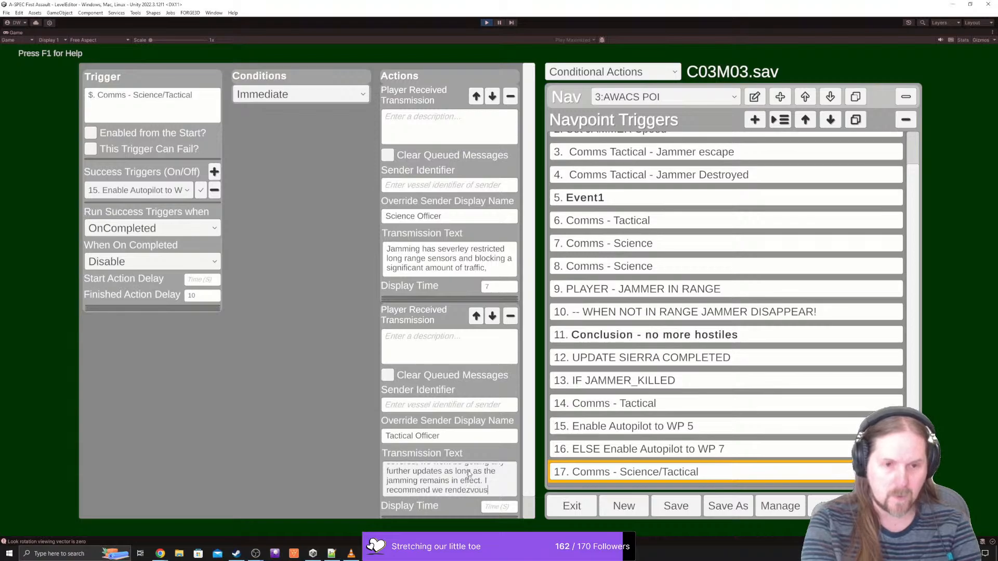
text( with the me)
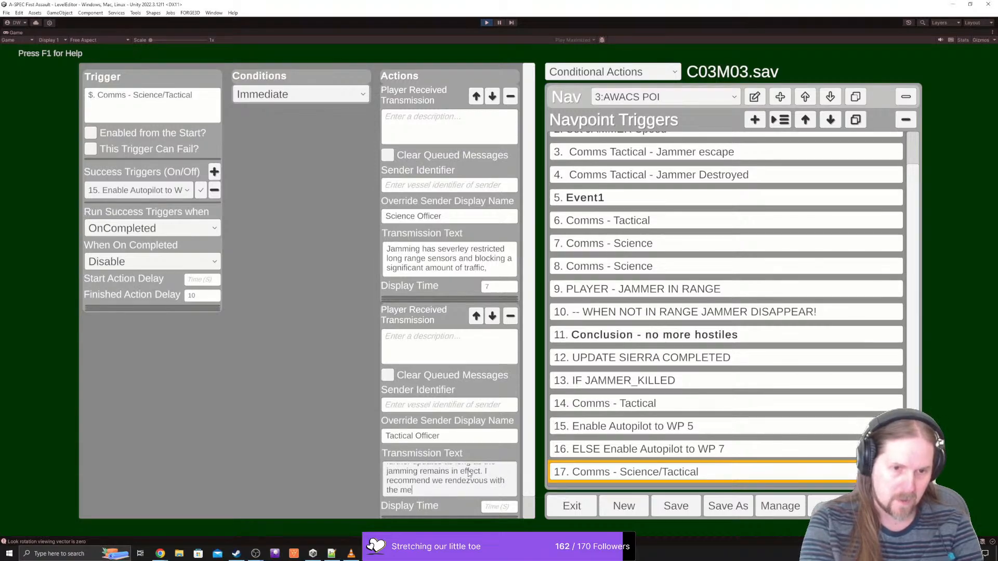
text(dical transport)
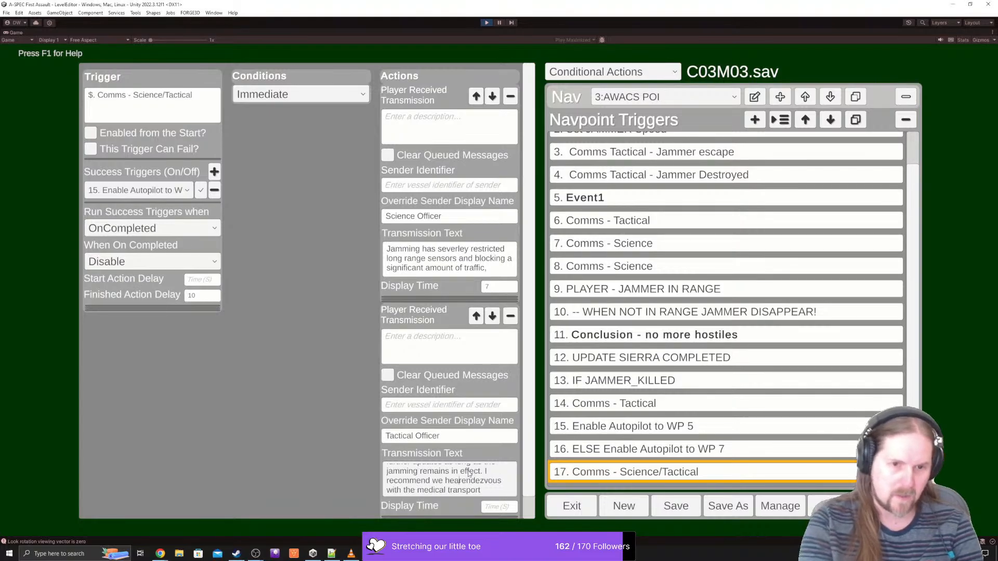
text(head to the )
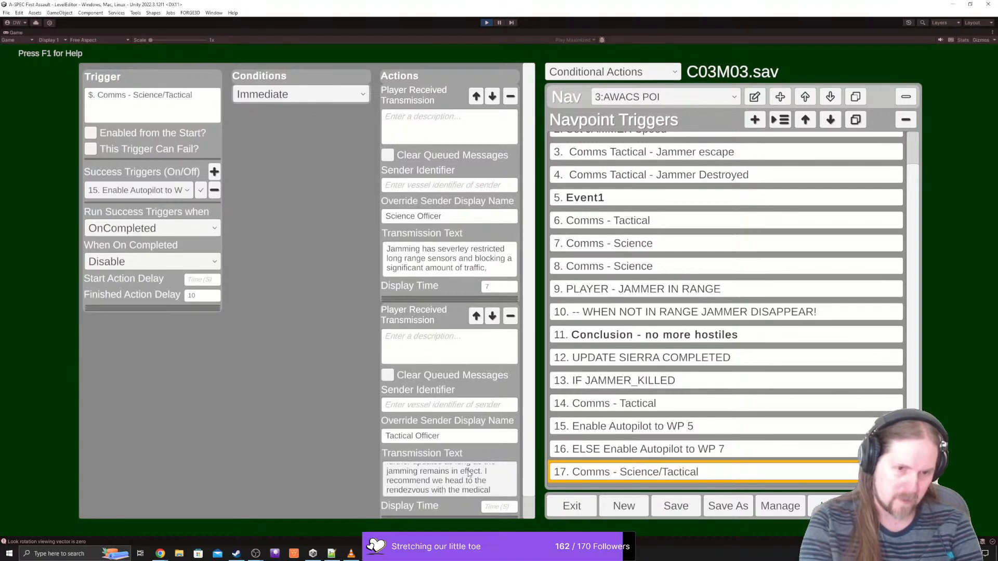
text(last prov)
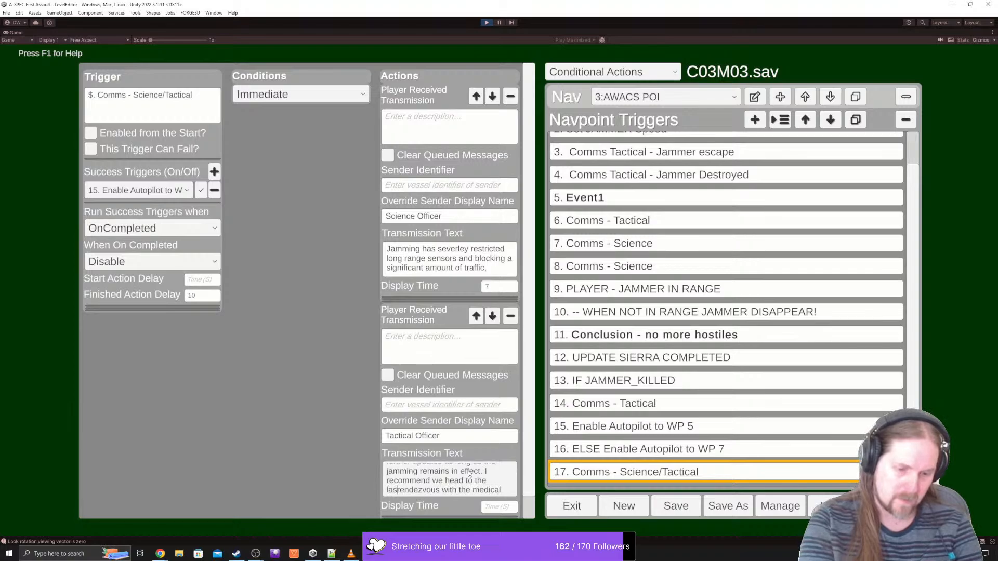
text(ided)
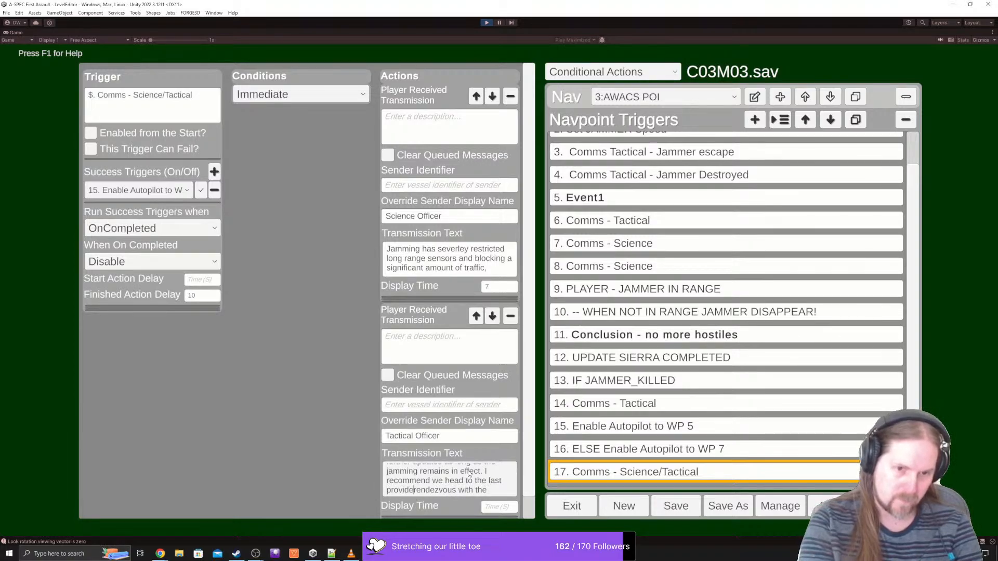
key(shift+Down)
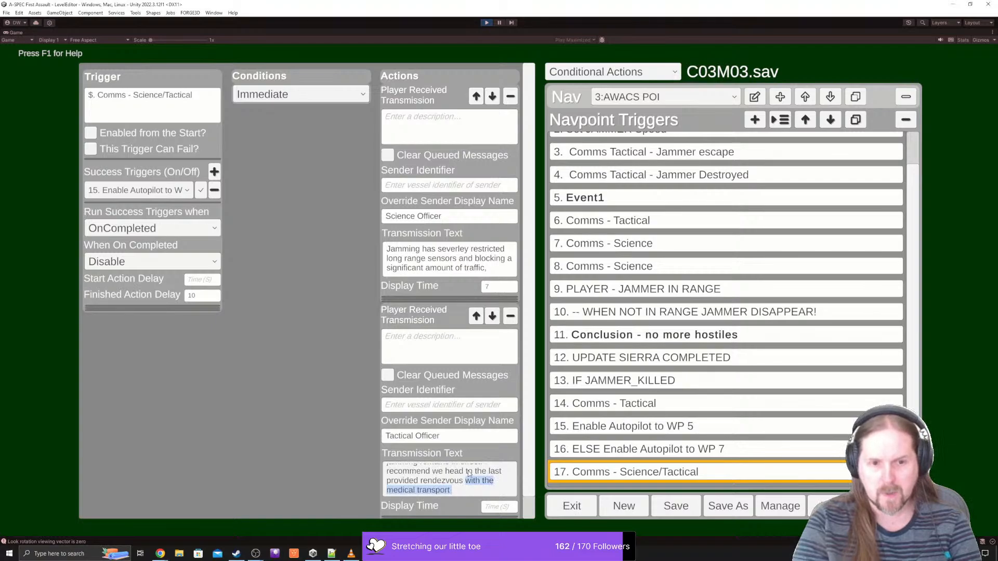
text(co-)
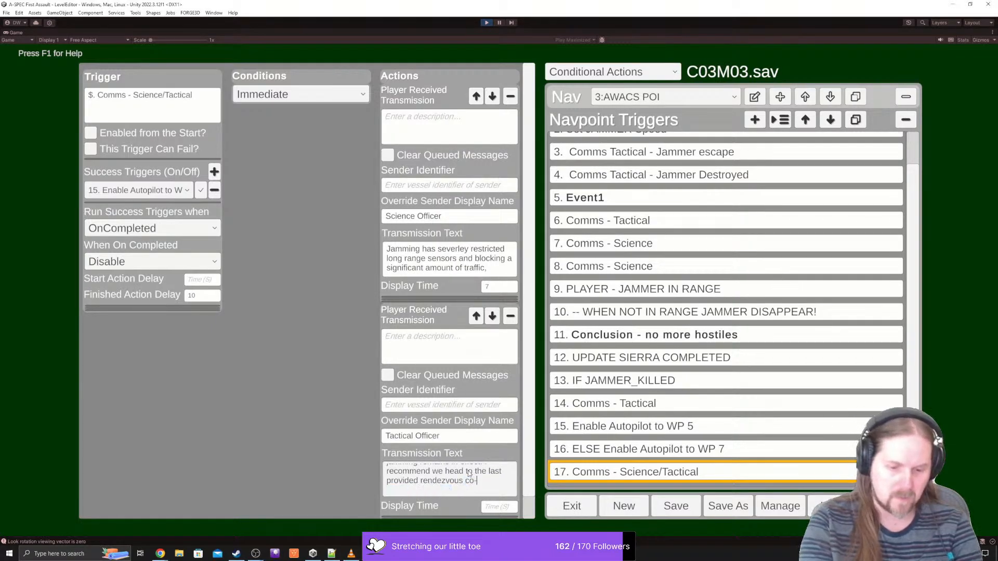
text(ordinates)
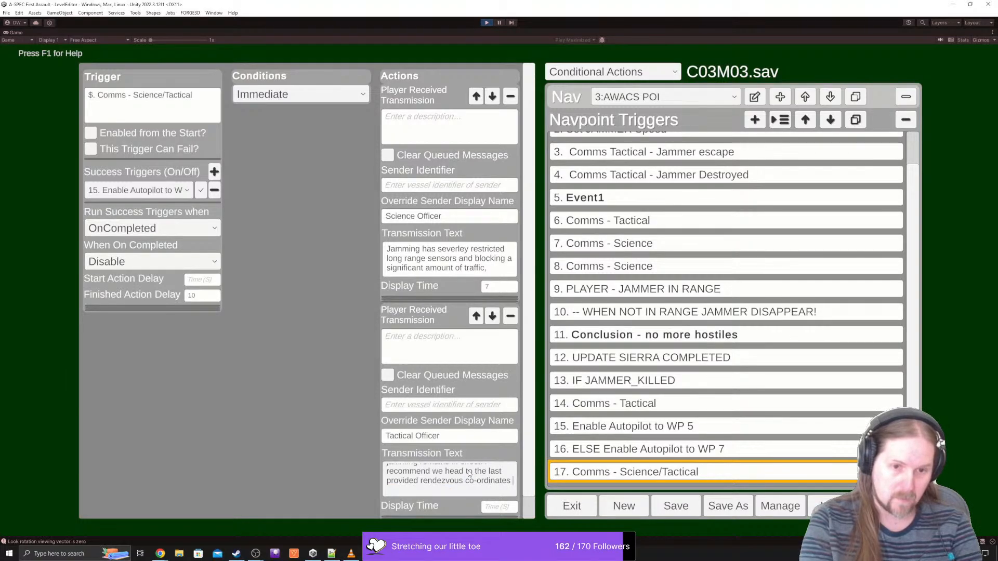
text( to t)
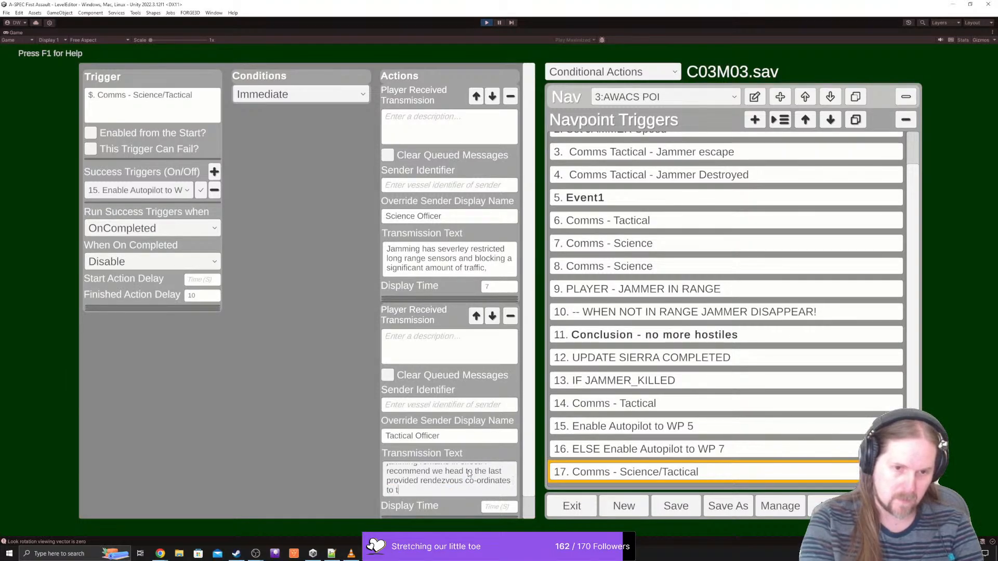
text(o the medical tran)
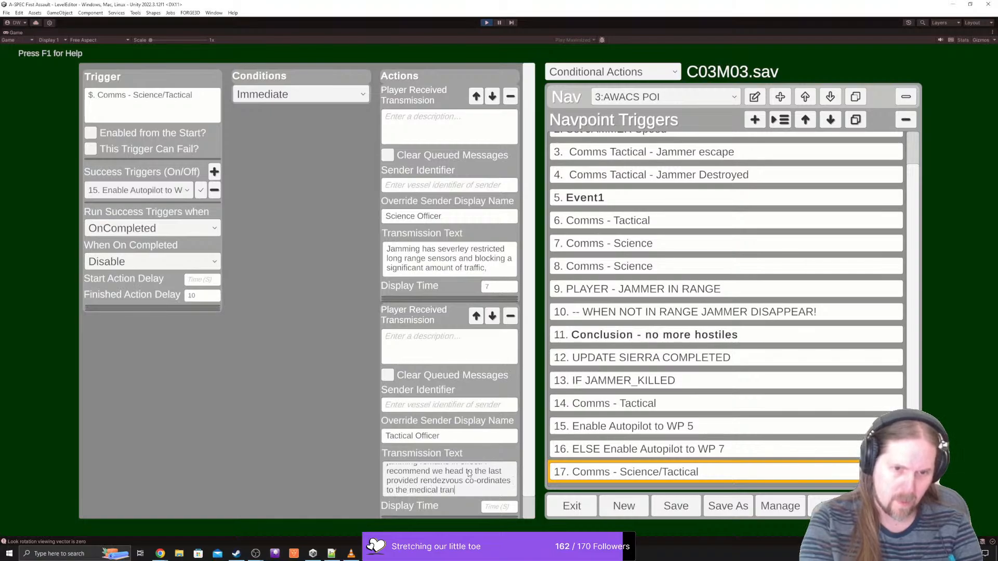
text(sport.)
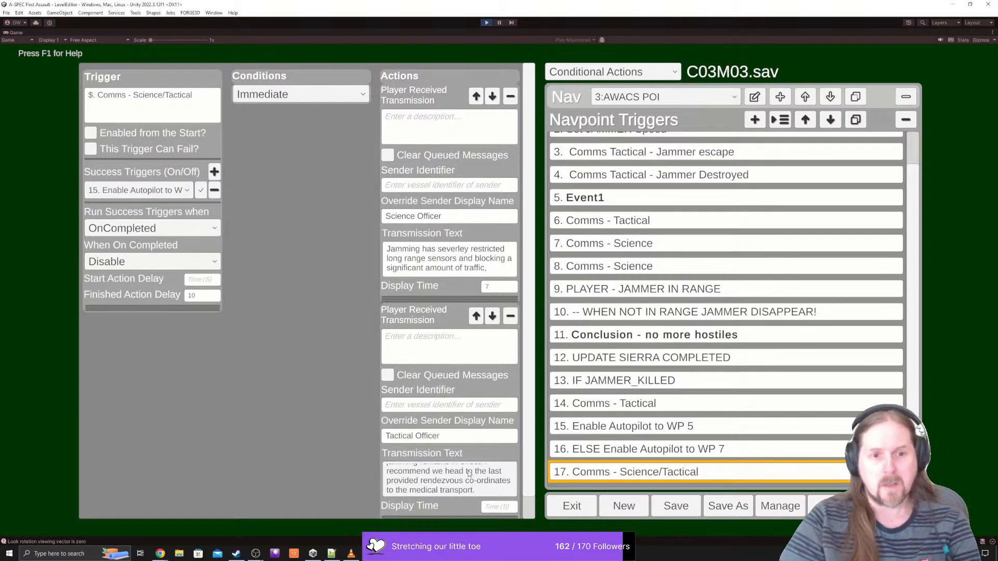
- Set trigger 17's display times to 5 for the Science Officer transmission and 7 for the Tactical Officer transmission
click(689, 456)
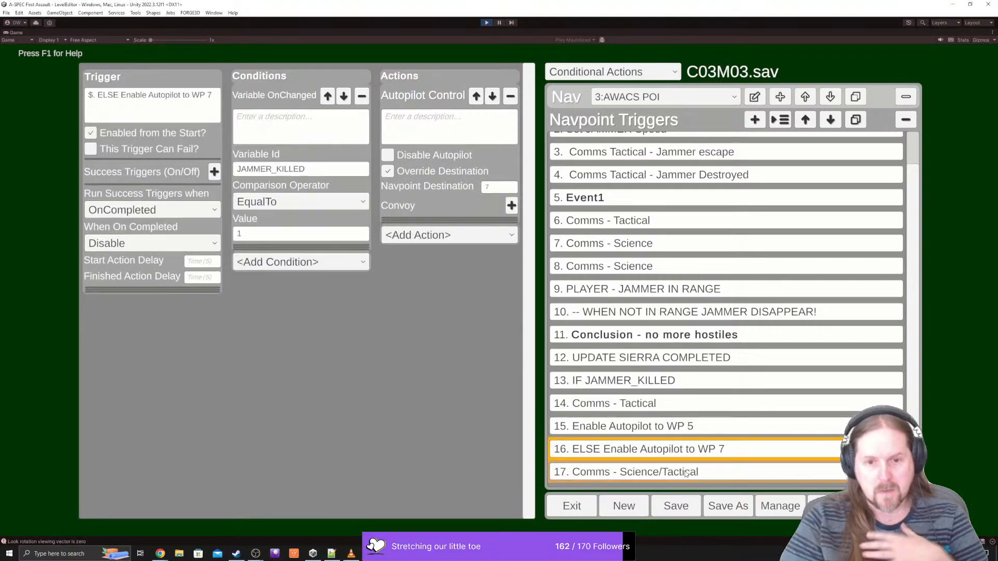
click(686, 473)
scroll(493, 483, down, 3)
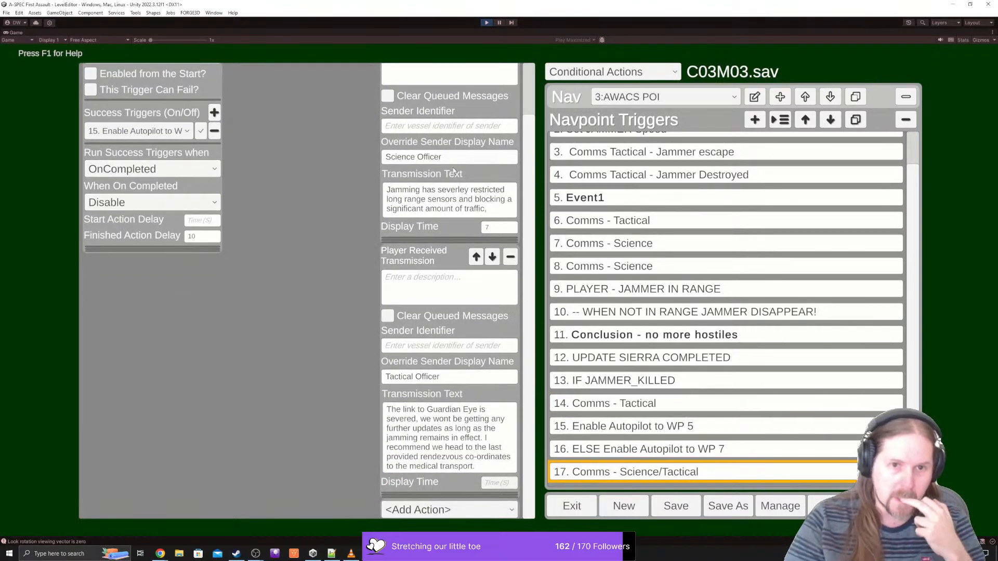
click(499, 228)
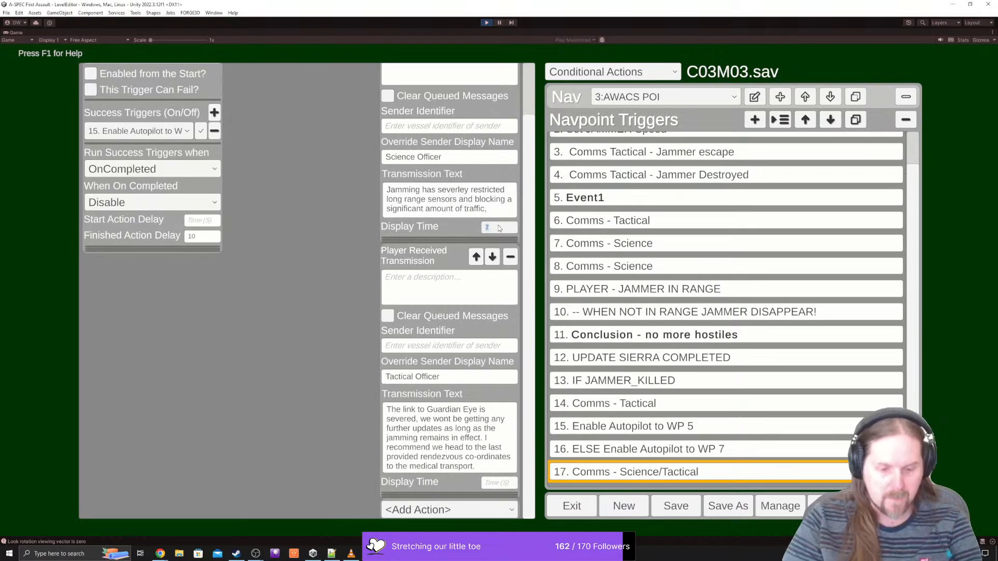
text(5)
click(495, 485)
text(7)
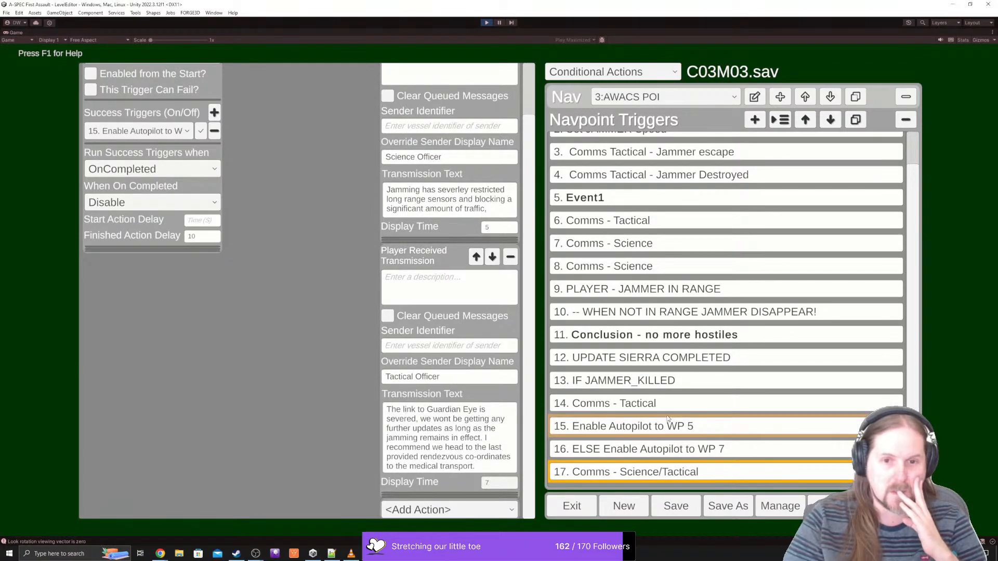
- Move the ELSE autopilot trigger below Comms - Science/Tactical, rename it Enable Autopilot to WP 7 with its $. prefix kept, and save the mission
click(650, 450)
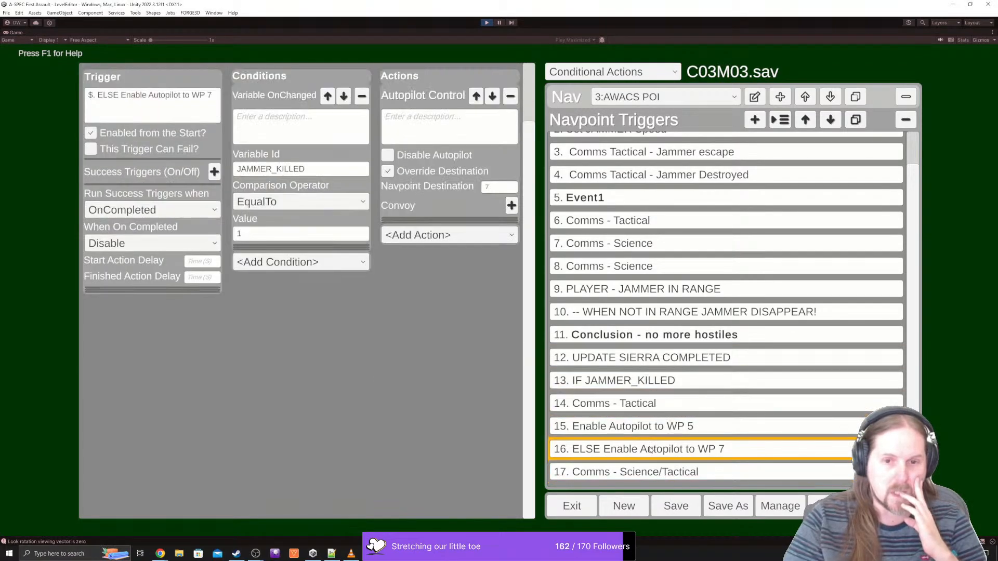
click(830, 120)
click(108, 99)
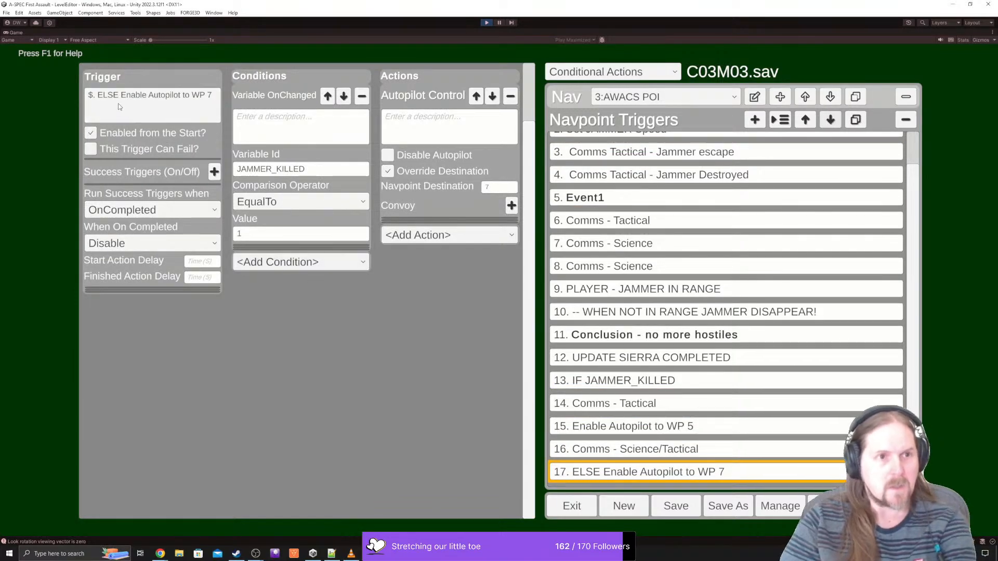
double_click(107, 99)
key(Delete)
key(Delete)
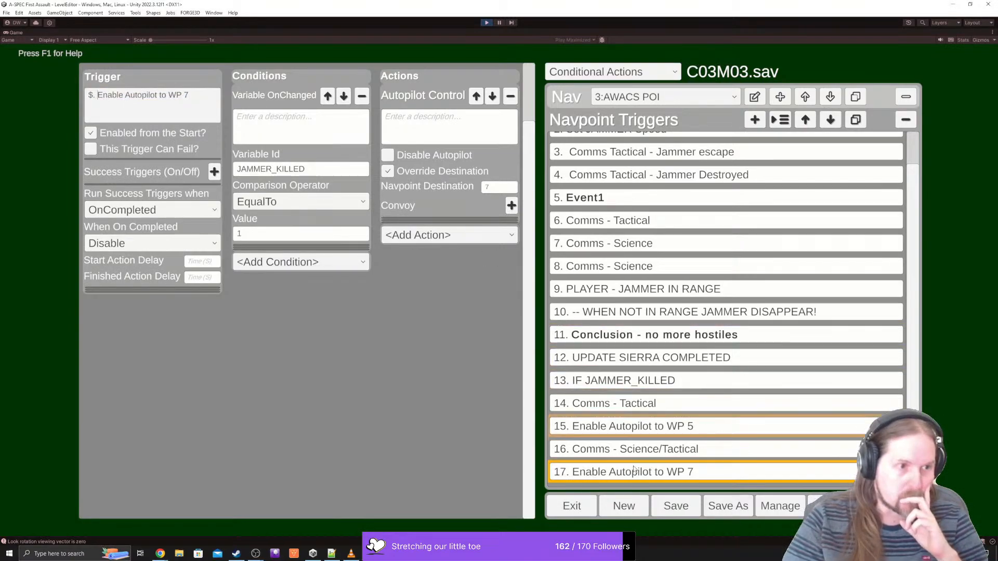
click(676, 507)
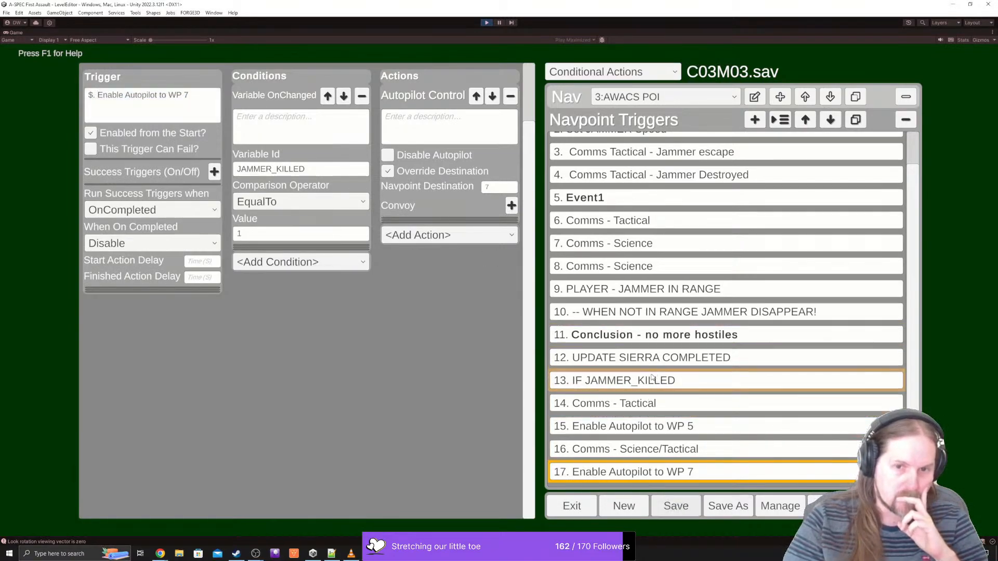
- Set the failed trigger of IF JAMMER_KILLED to 16. Comms - Science/Tactical and save the mission
click(649, 381)
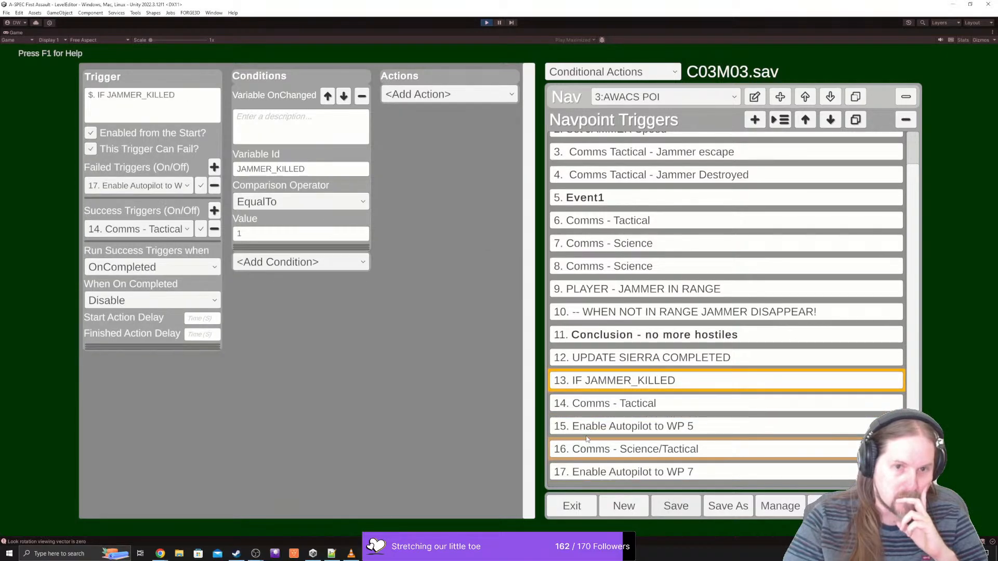
click(147, 186)
click(123, 247)
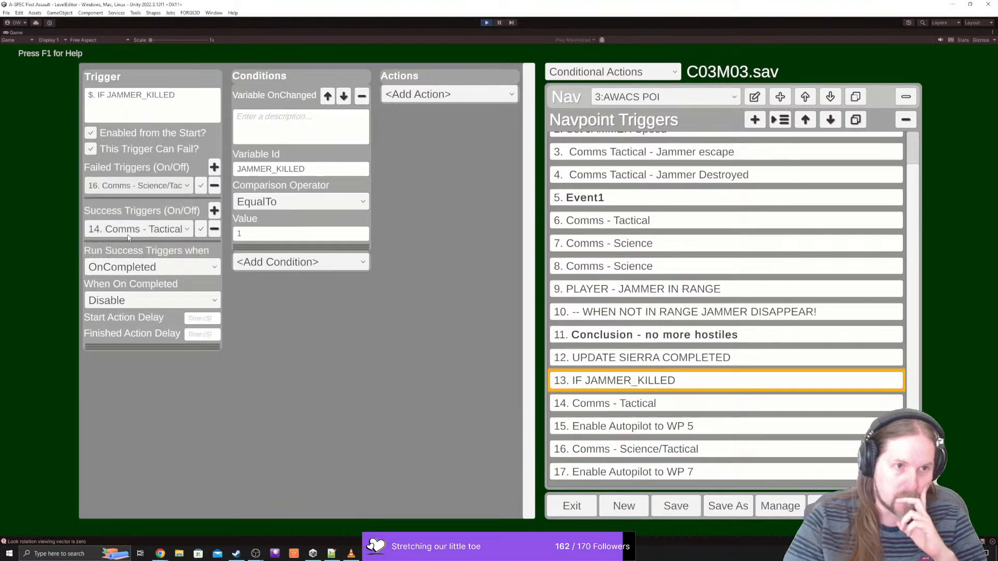
click(593, 405)
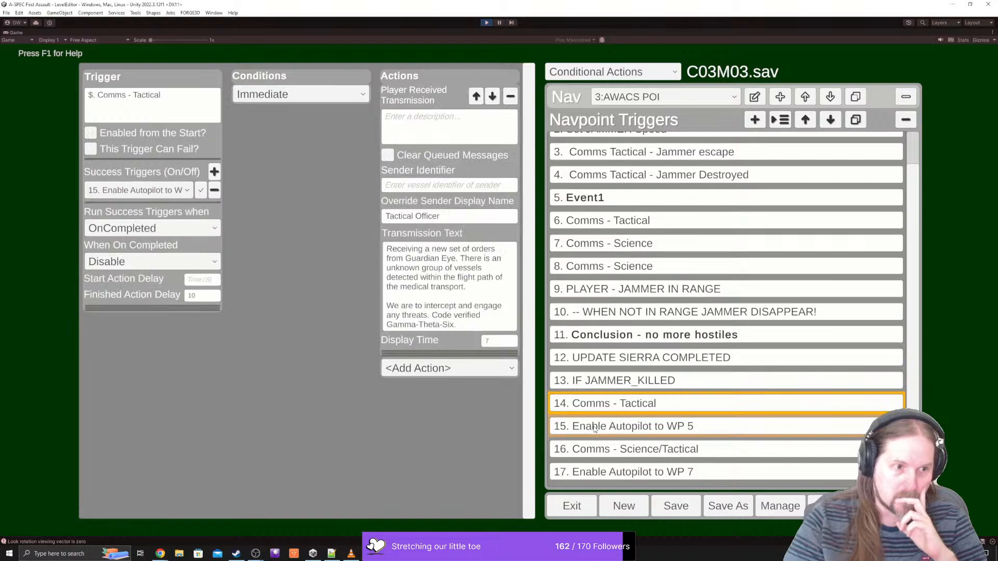
click(594, 427)
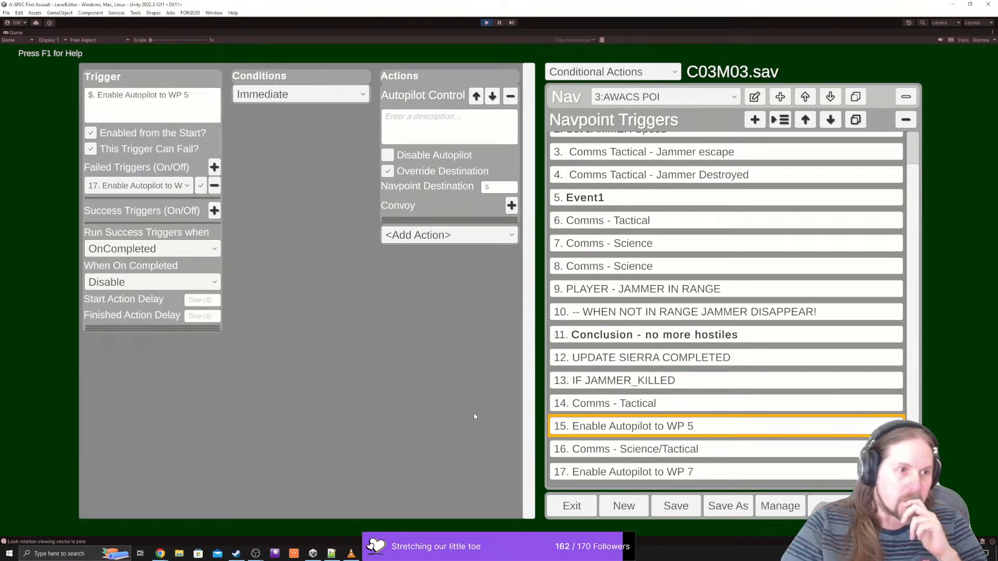
click(674, 511)
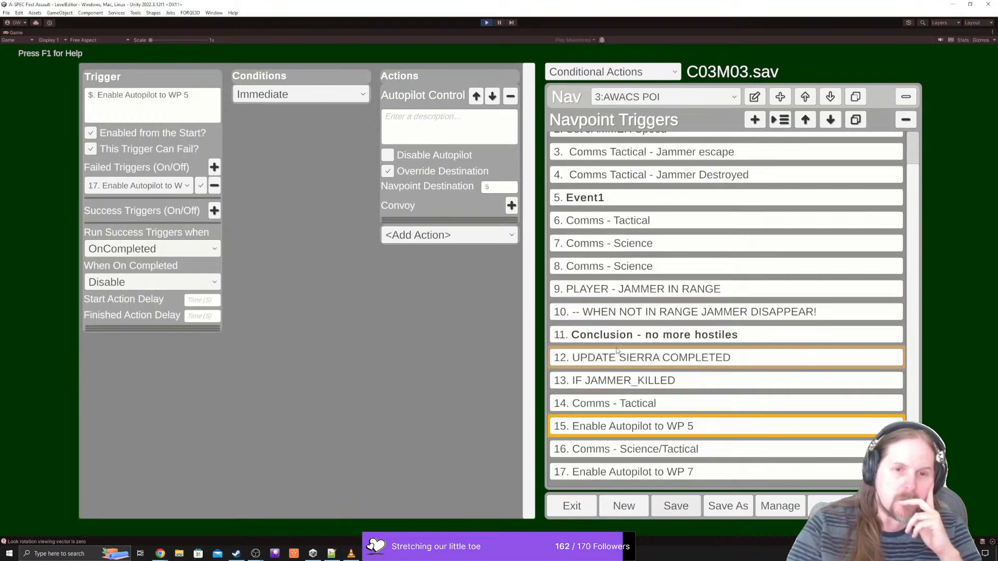
- Examine how the IF JAMMER_KILLED, comms and autopilot triggers, numbers 13 to 17, are set up and linked
click(604, 450)
click(616, 429)
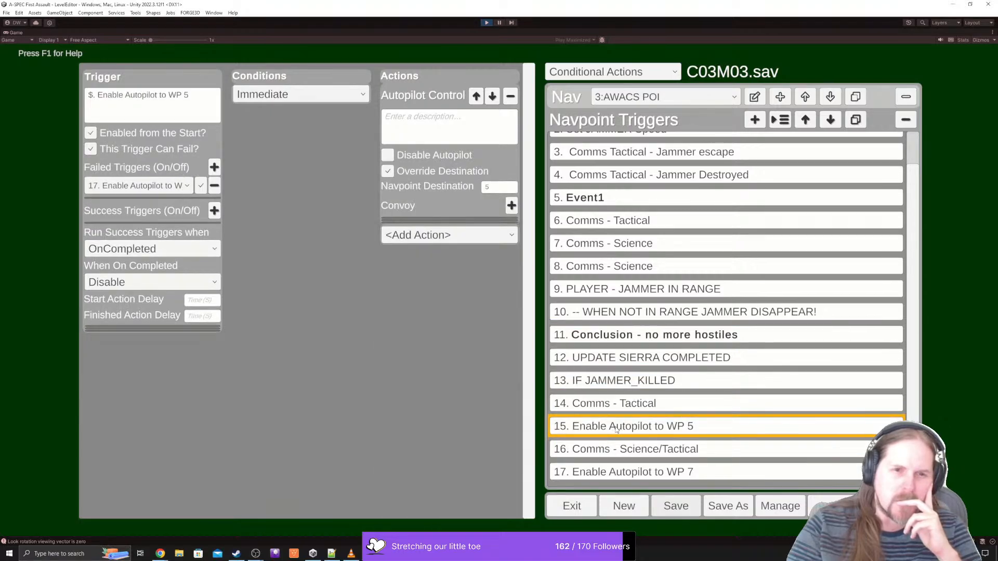
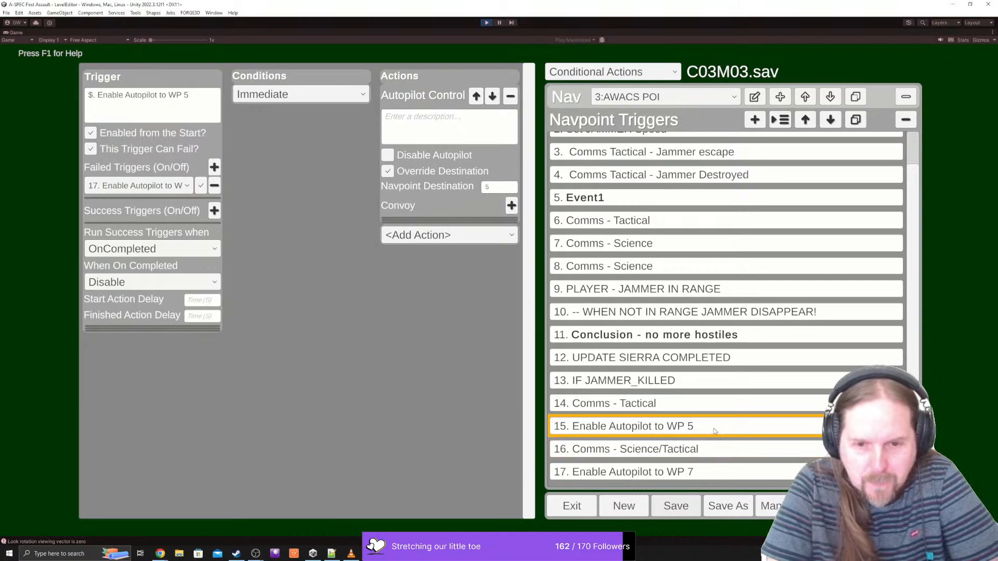
click(649, 450)
click(647, 428)
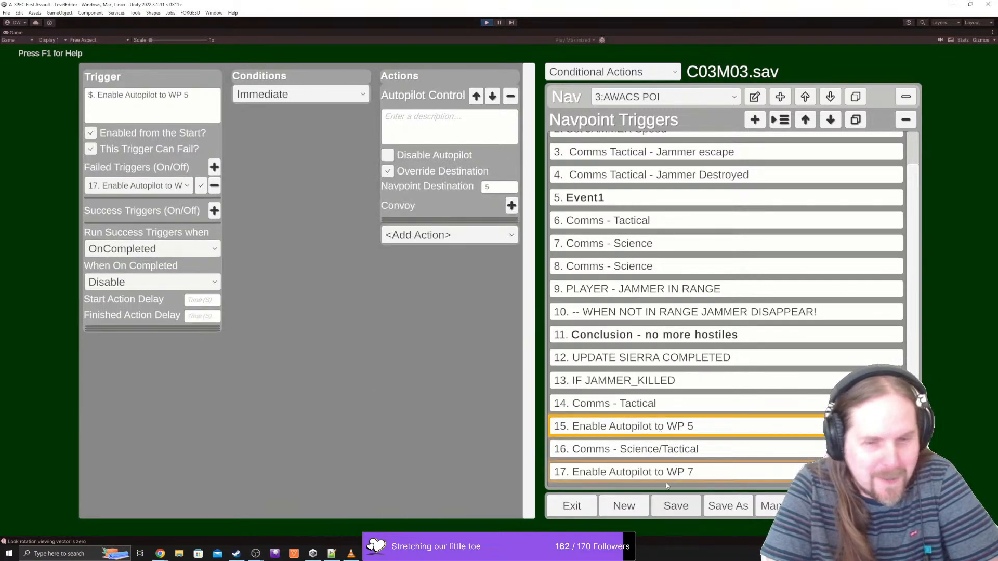
click(647, 473)
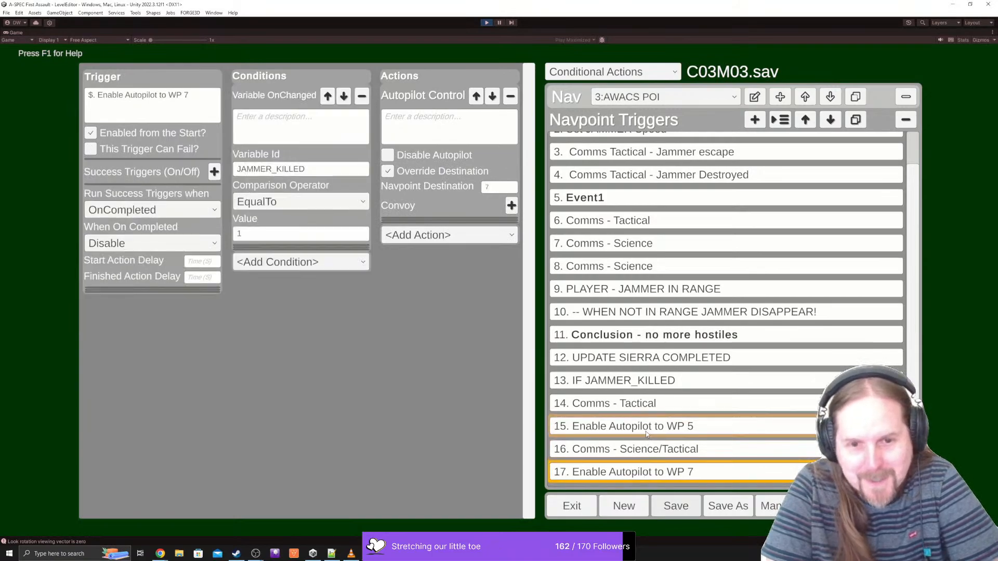
click(625, 384)
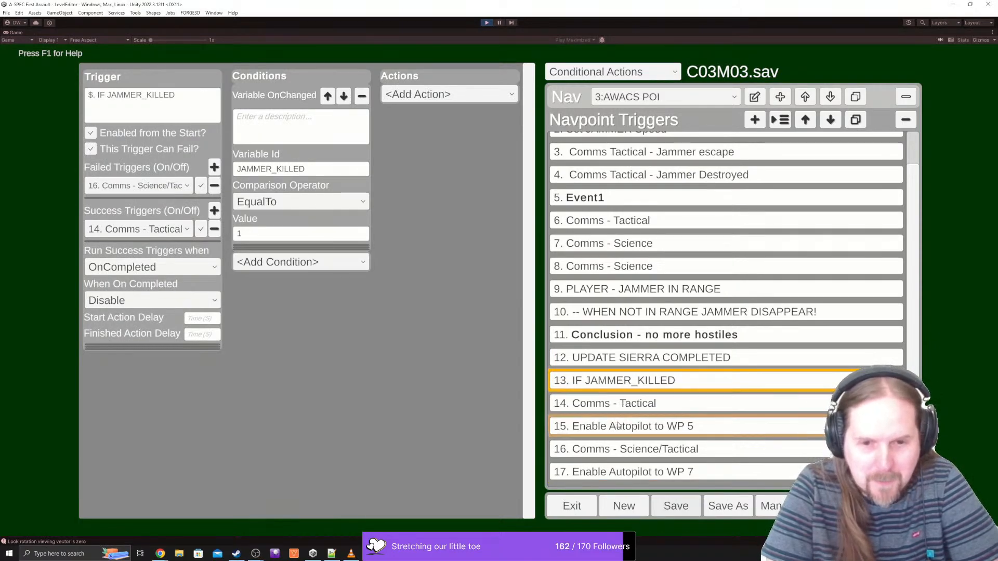
click(629, 415)
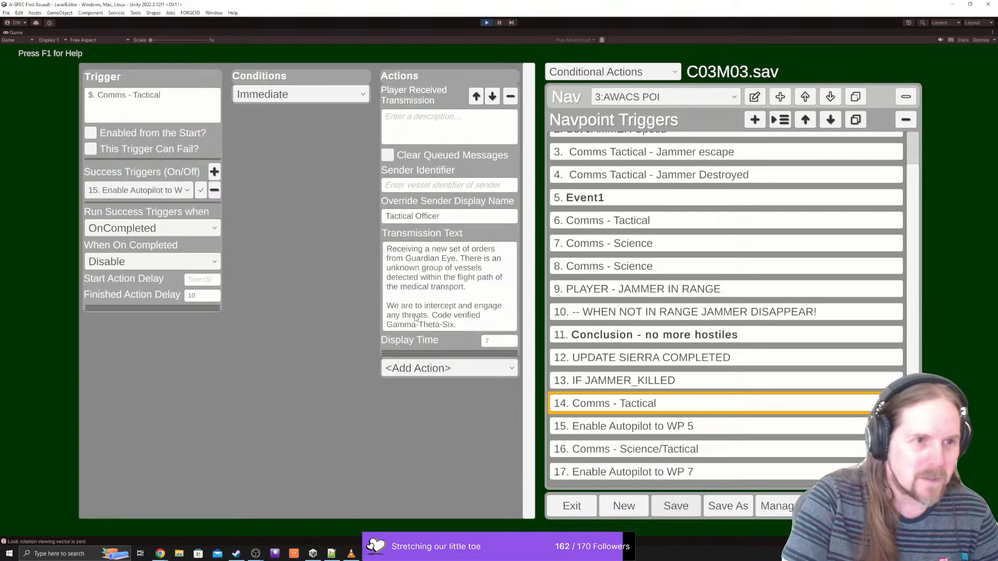
click(617, 427)
- Set the success trigger of Comms - Science/Tactical to 17. Enable Autopilot to WP 7
click(597, 452)
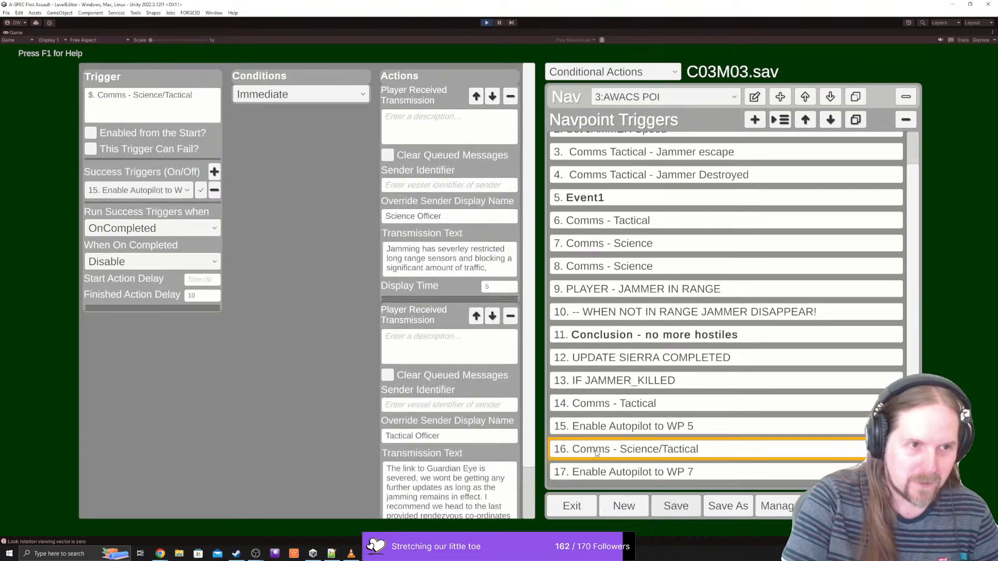
click(164, 191)
scroll(160, 249, down, 5)
click(151, 263)
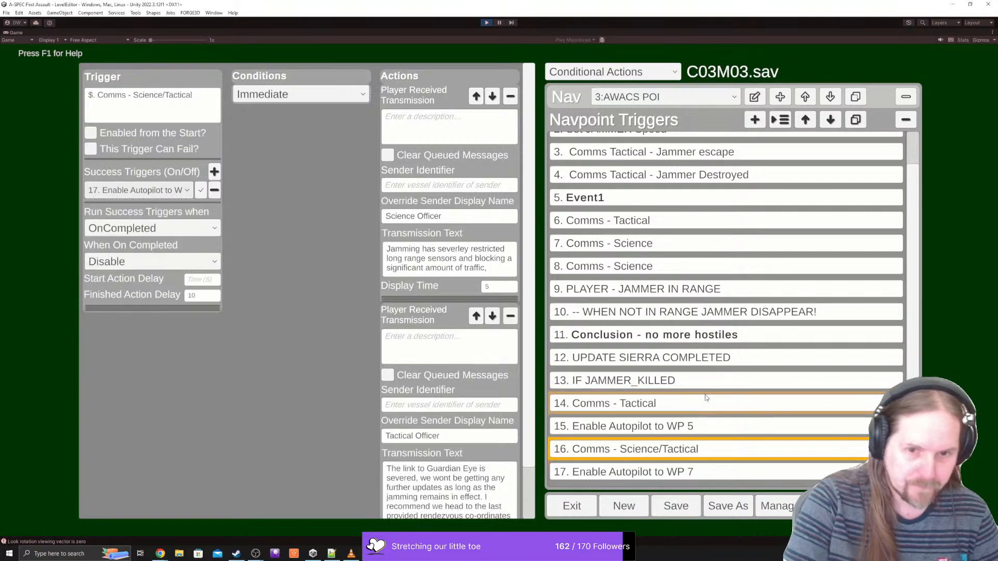
scroll(294, 301, down, 3)
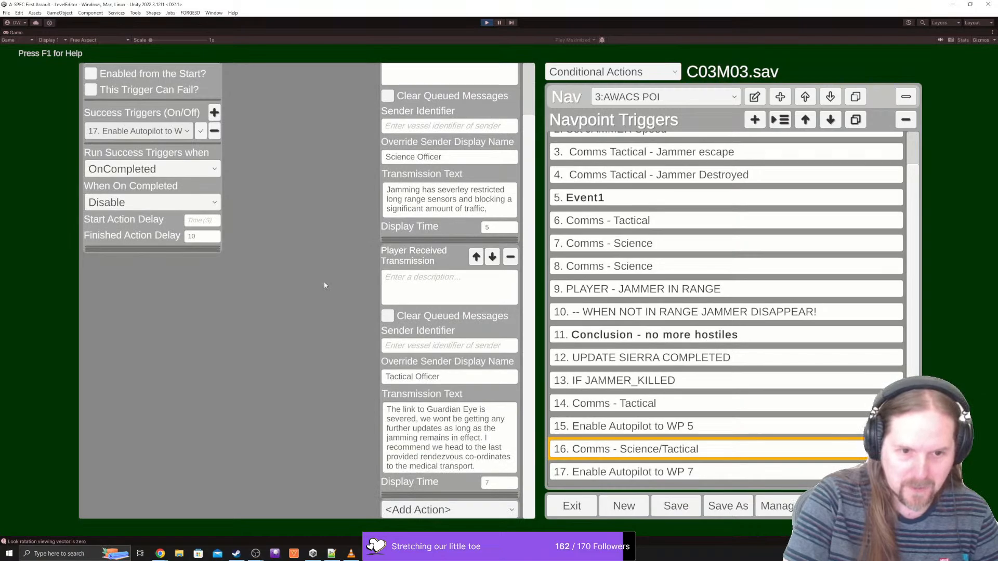
- Insert a new trigger directly after 14. Comms - Tactical and describe it as "$. Add INVESTIGATE LIMA"
click(636, 473)
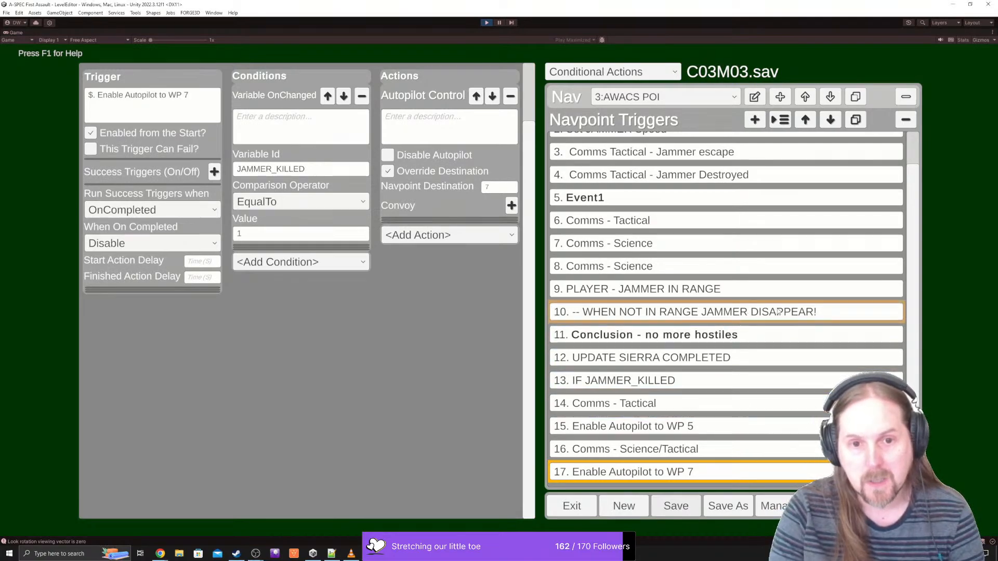
click(717, 357)
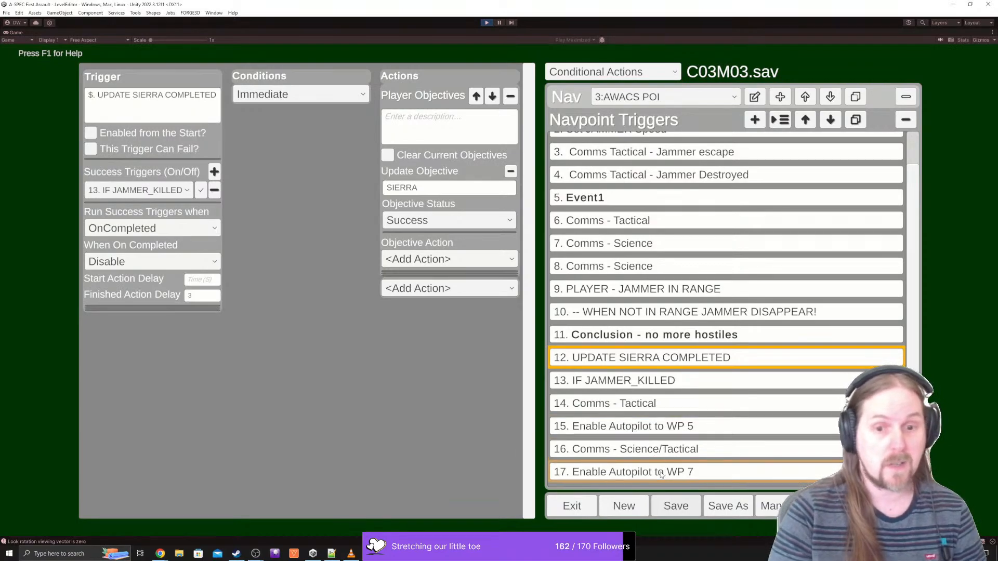
click(689, 472)
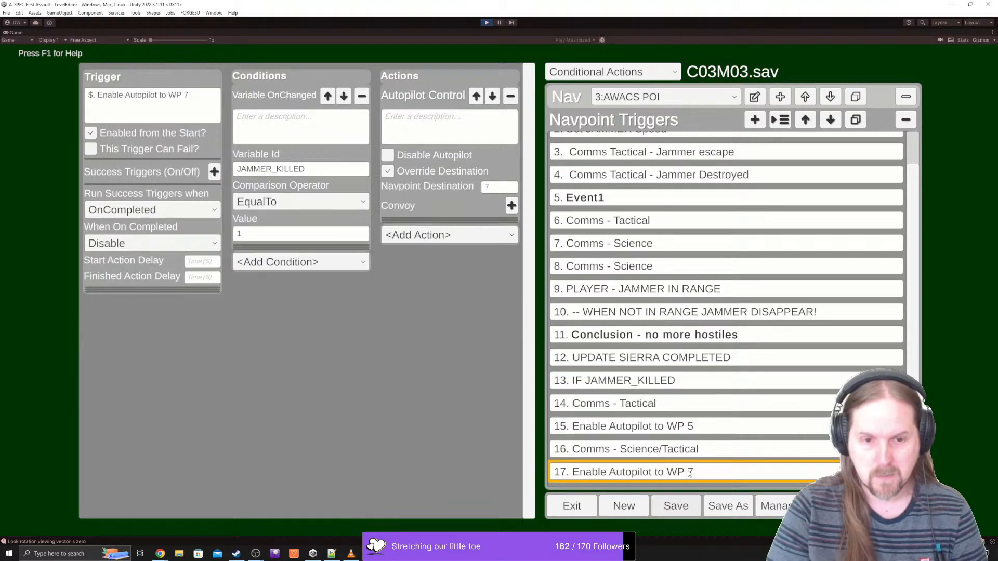
click(653, 430)
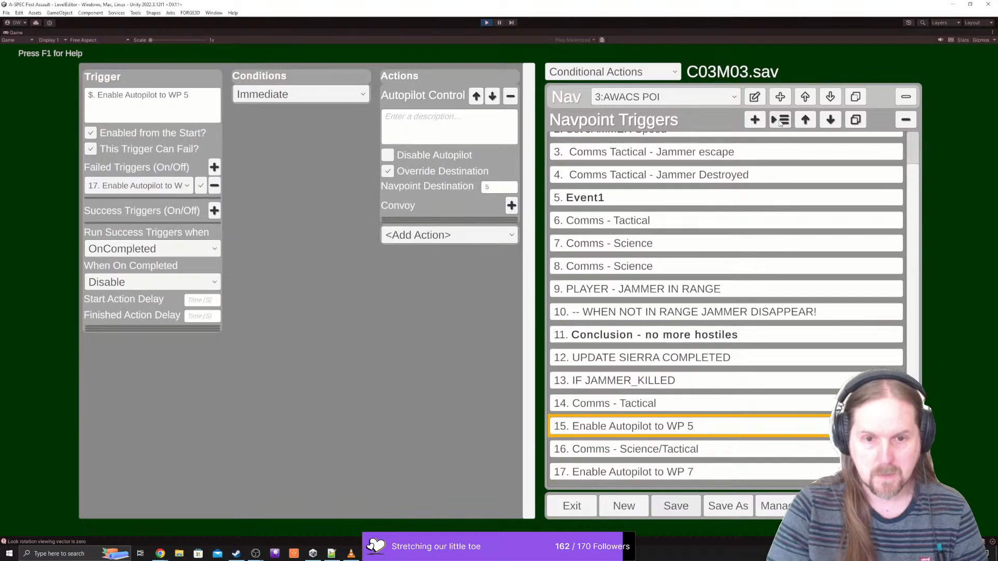
click(579, 400)
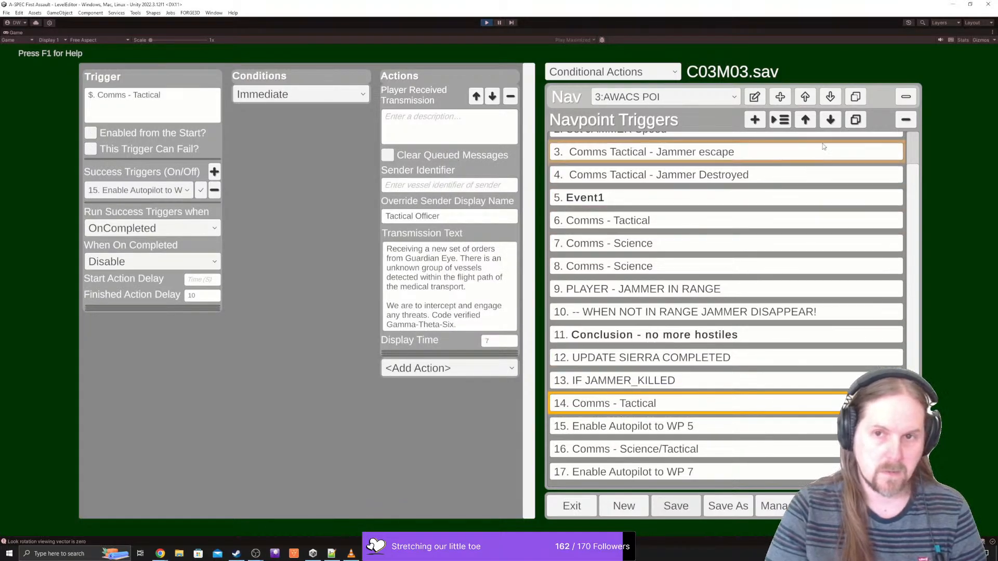
click(781, 121)
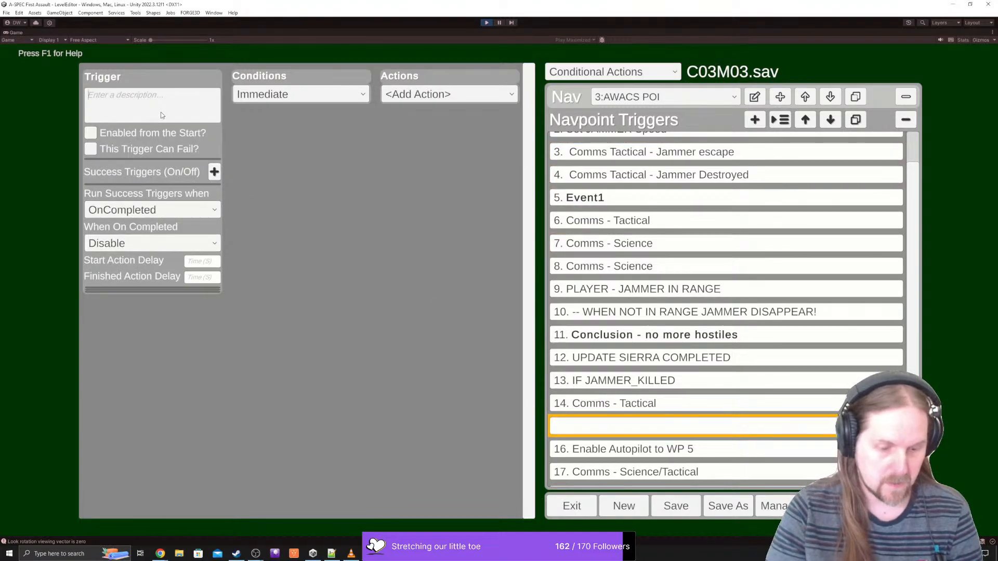
text($.)
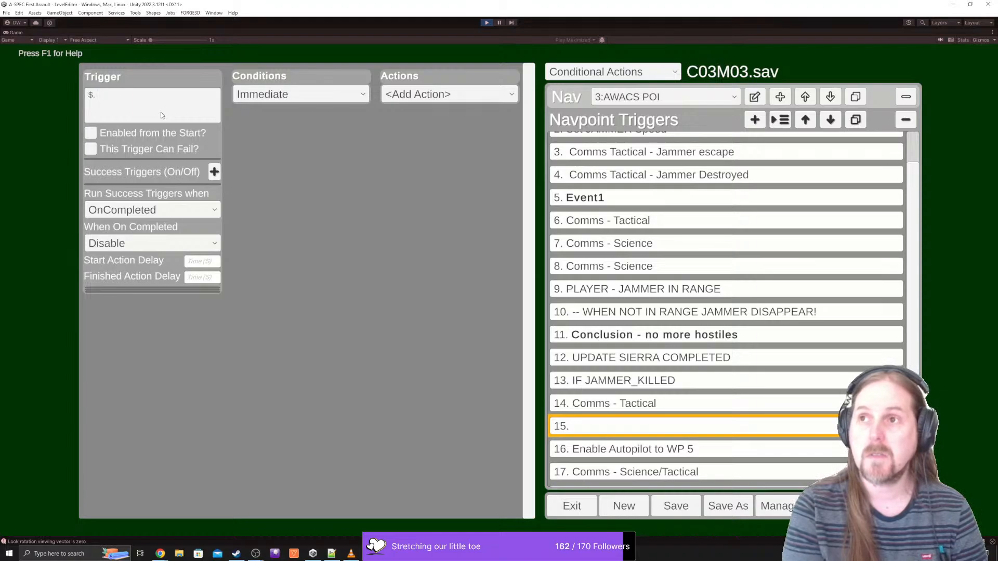
text(IN)
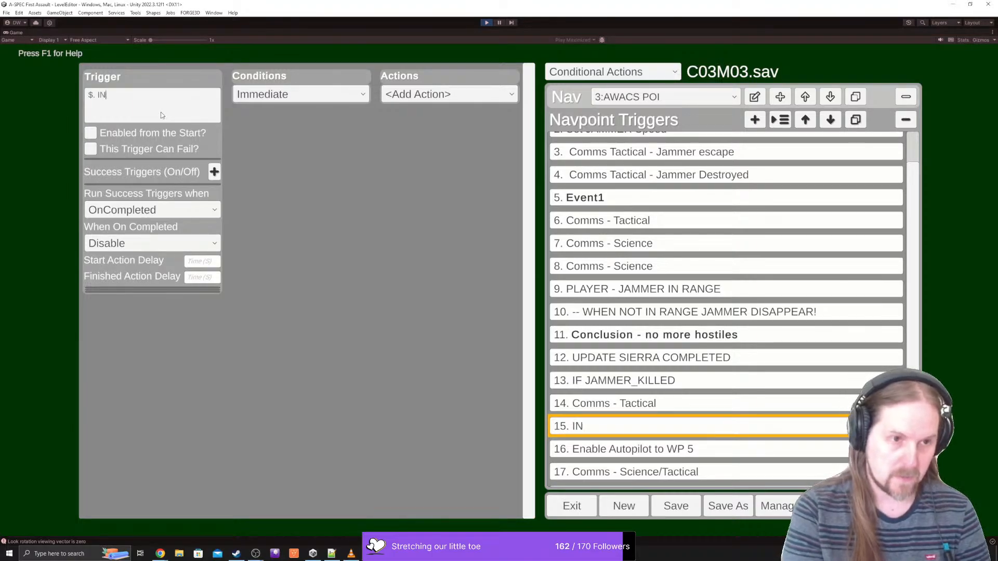
text(VESTIGATE)
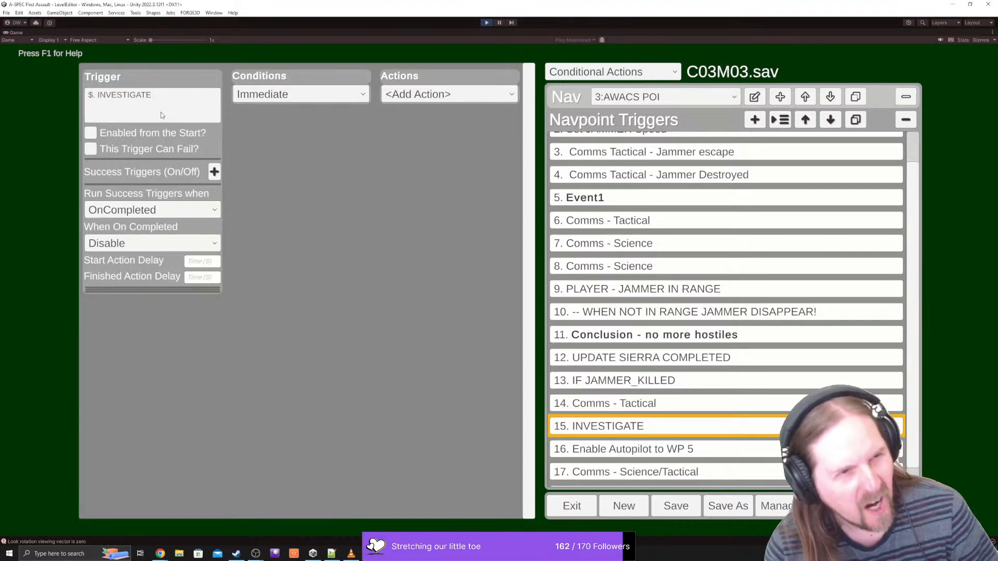
text(LIMA)
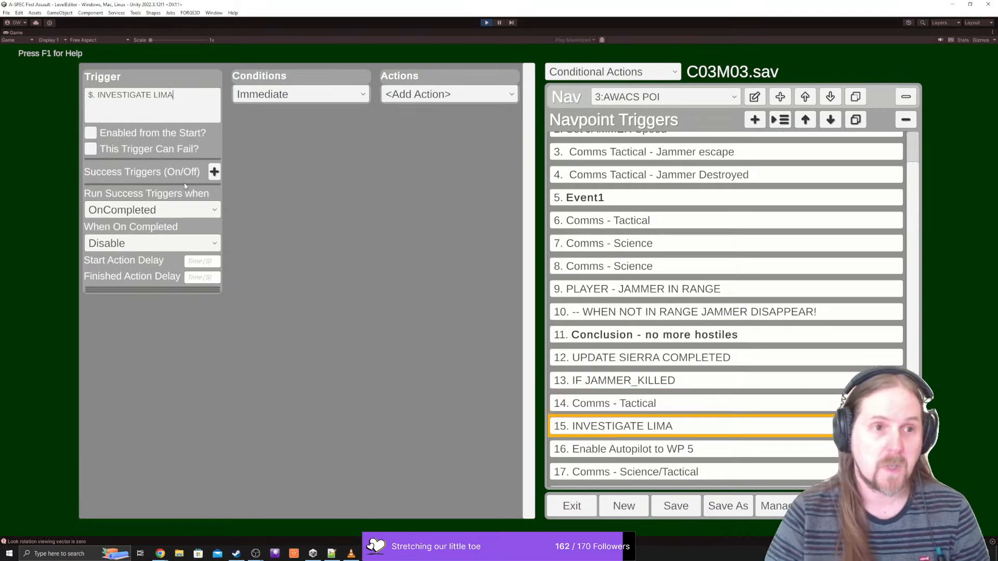
click(98, 95)
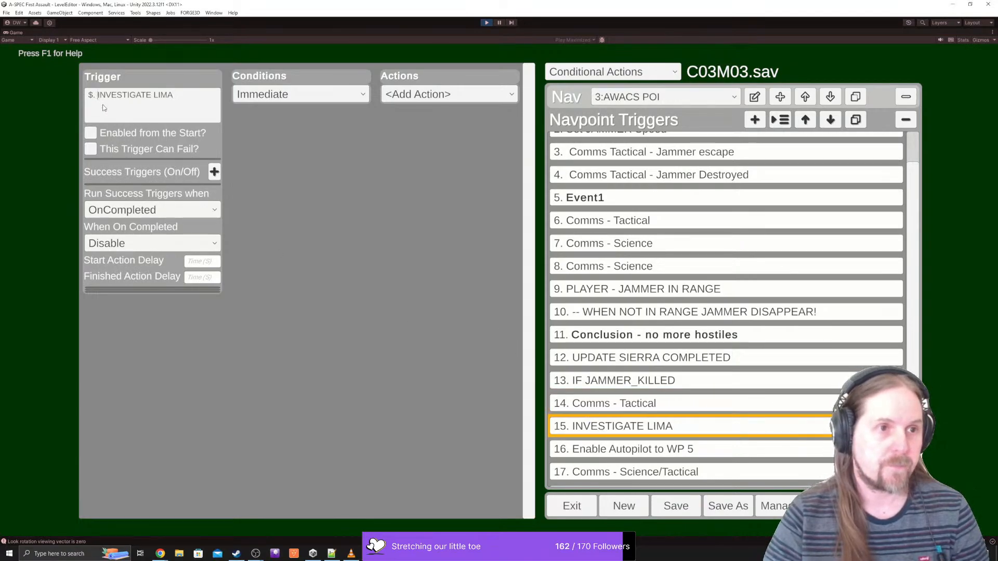
text(Add)
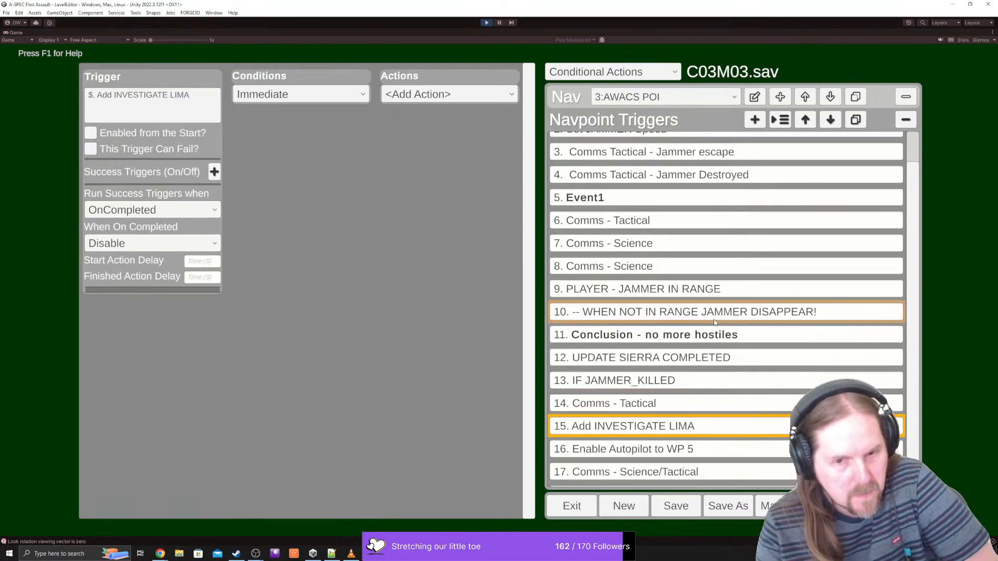
- Add a Player Objectives action to trigger 15, Add INVESTIGATE LIMA, with a Remove Objective entry for the ID LIMA
click(434, 99)
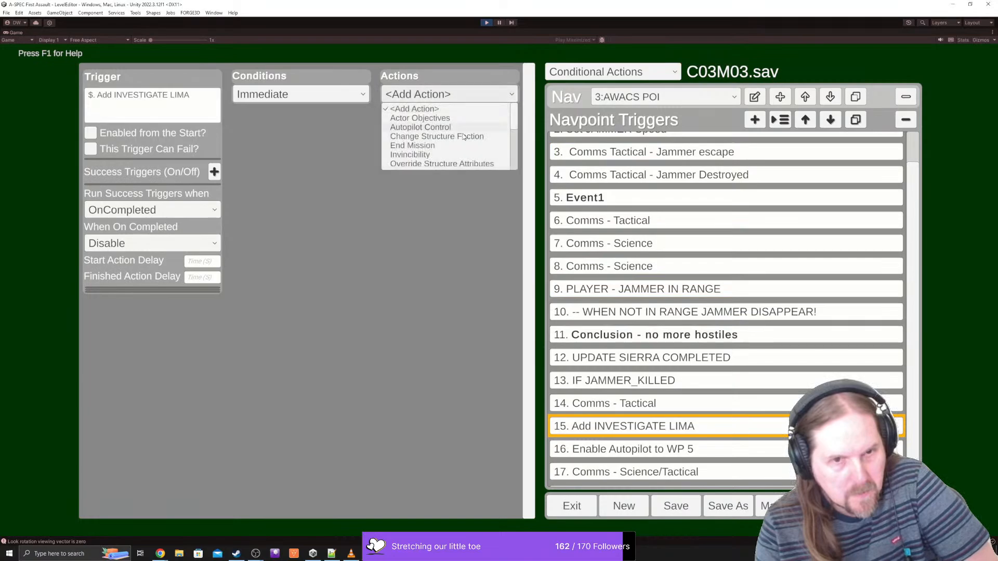
scroll(469, 158, down, 10)
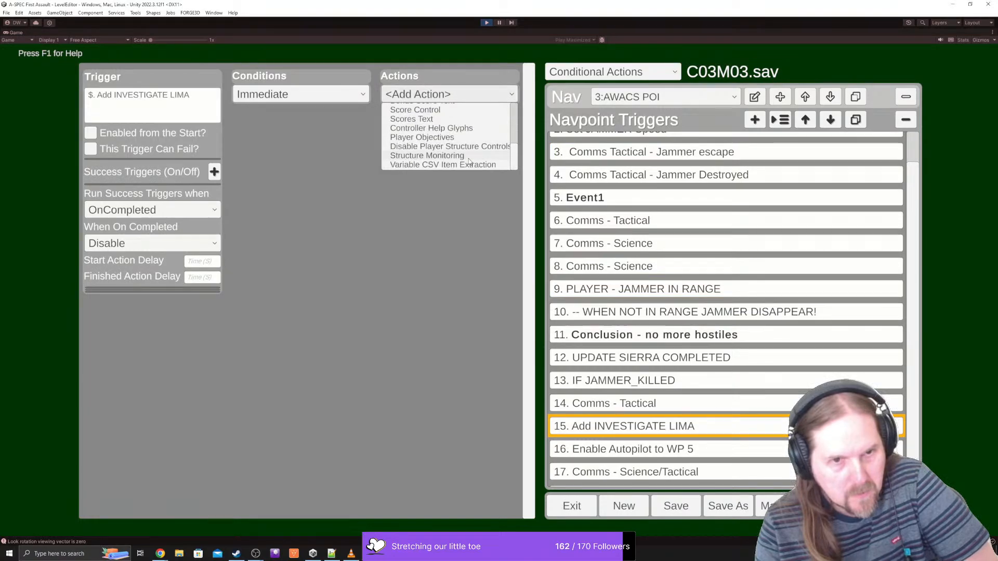
click(444, 139)
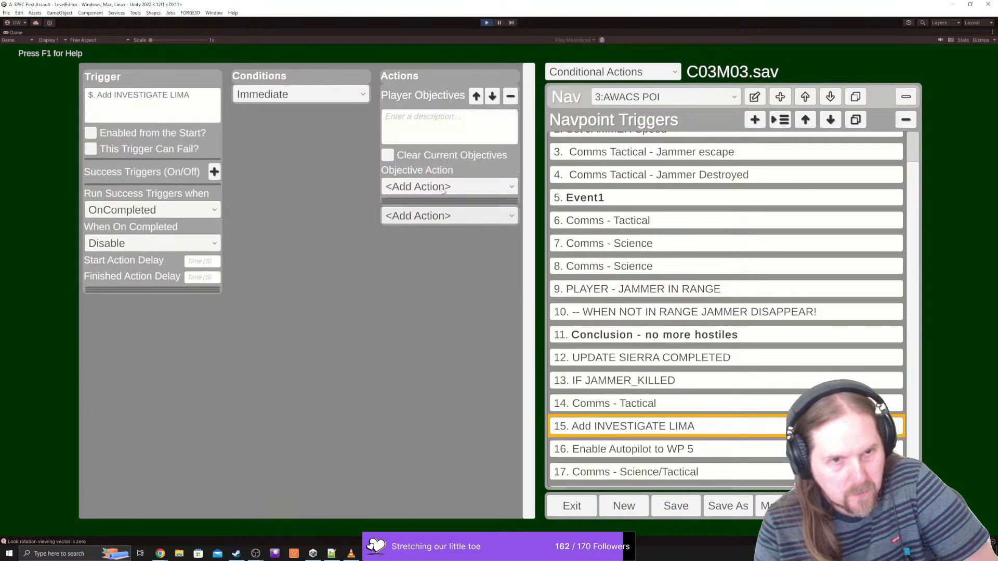
click(431, 187)
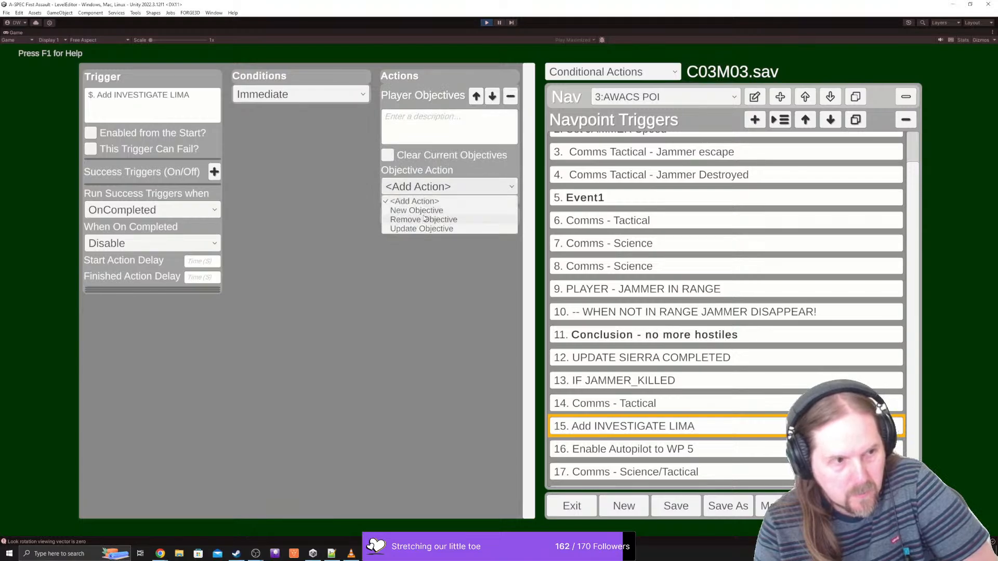
click(425, 219)
click(414, 187)
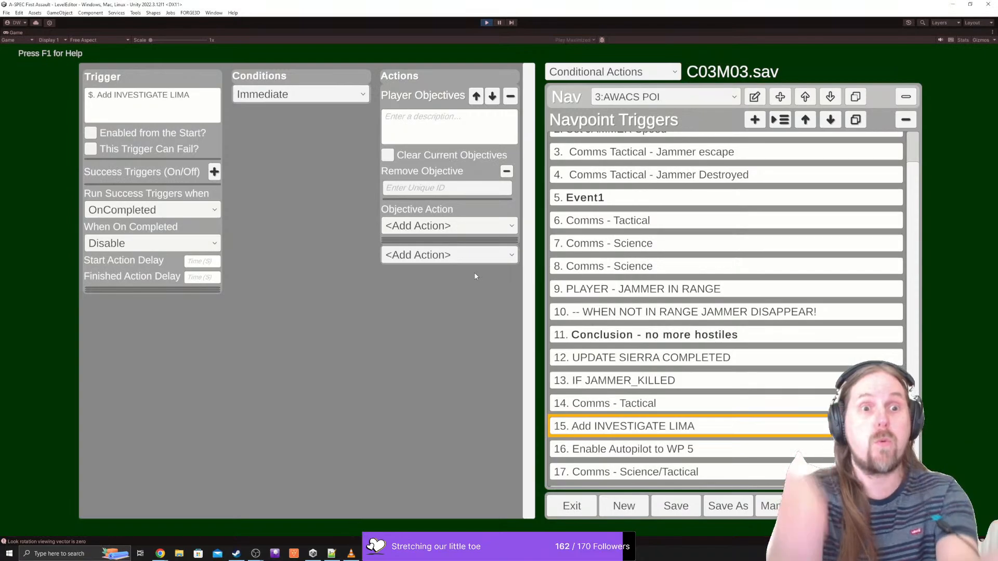
text(LIMA)
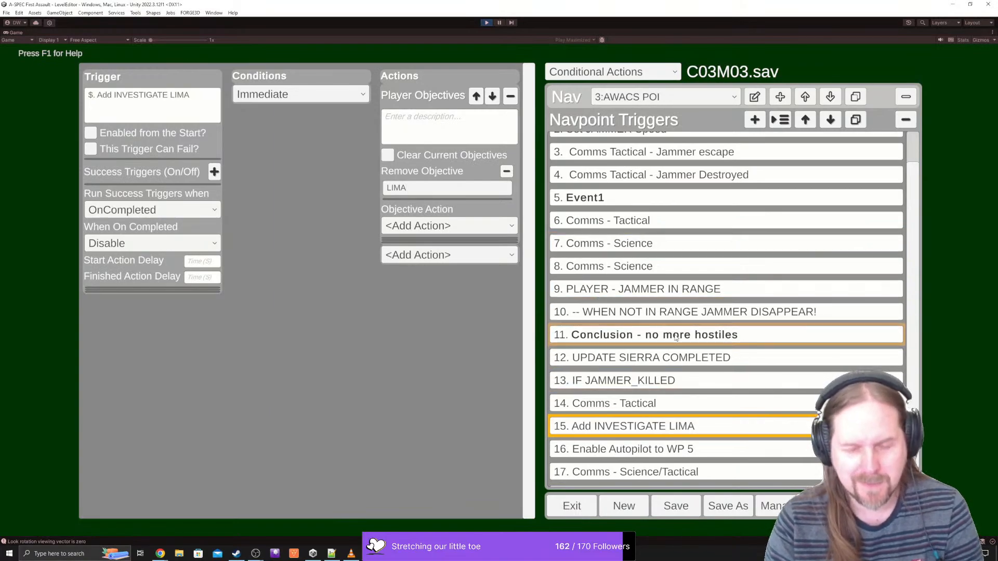
- Duplicate the Add INVESTIGATE LIMA trigger and move the copy down below 18. Enable Autopilot to WP 7
scroll(750, 404, down, 1)
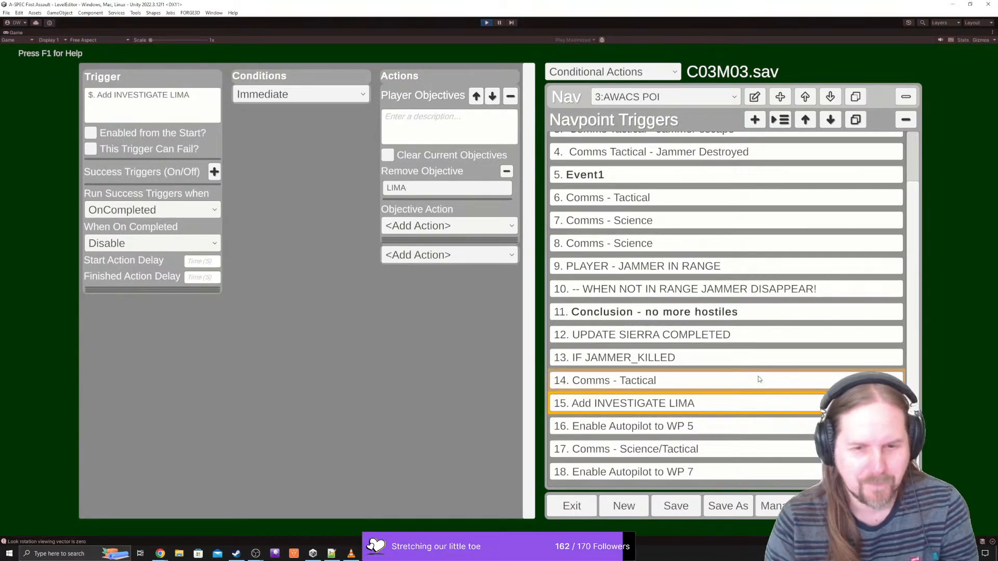
click(854, 119)
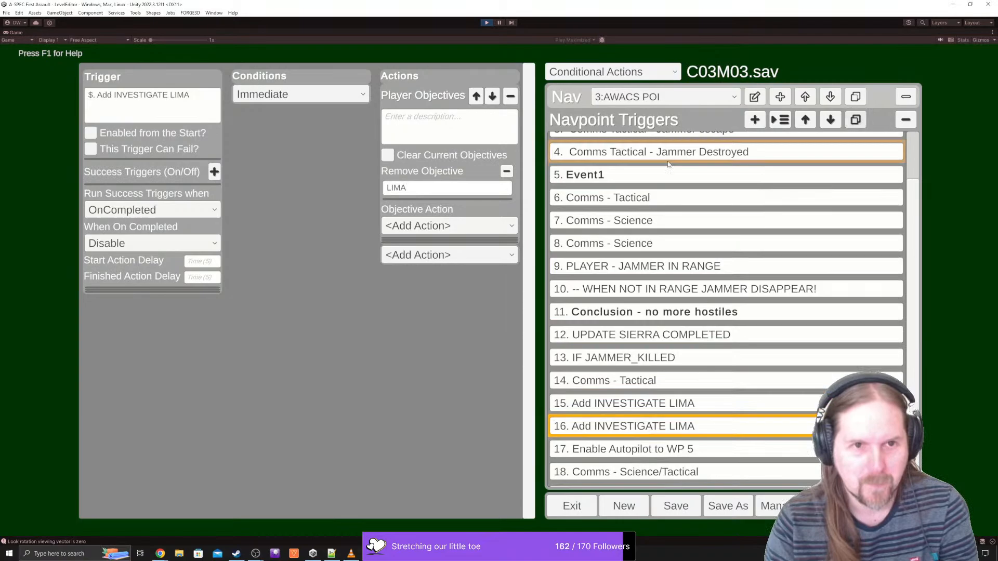
click(830, 120)
click(831, 120)
click(830, 120)
scroll(790, 223, down, 1)
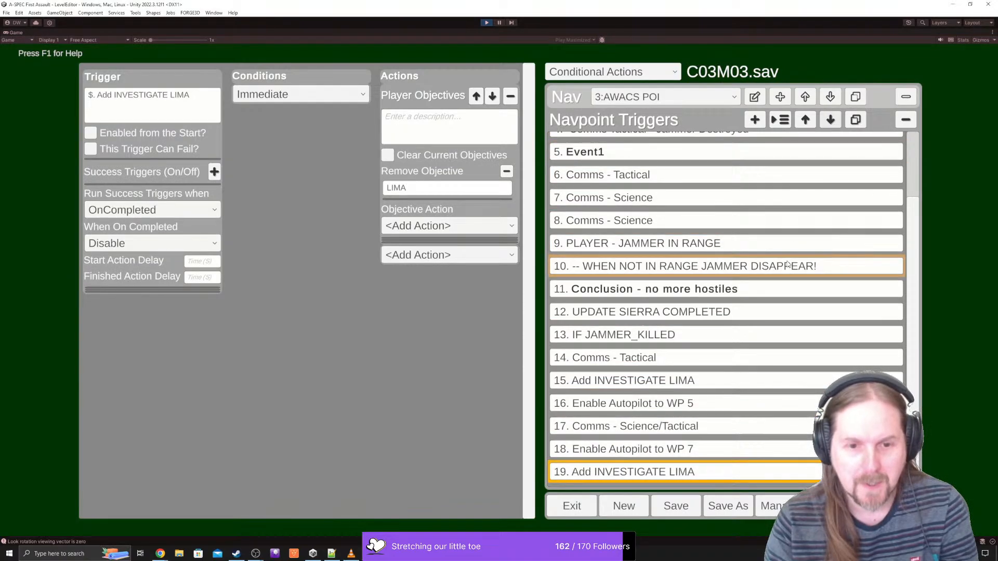
- Enable Clear Current Objectives on the copied trigger and change its description to "$. Clear and Add INVESTIGATE LIMA"
click(386, 157)
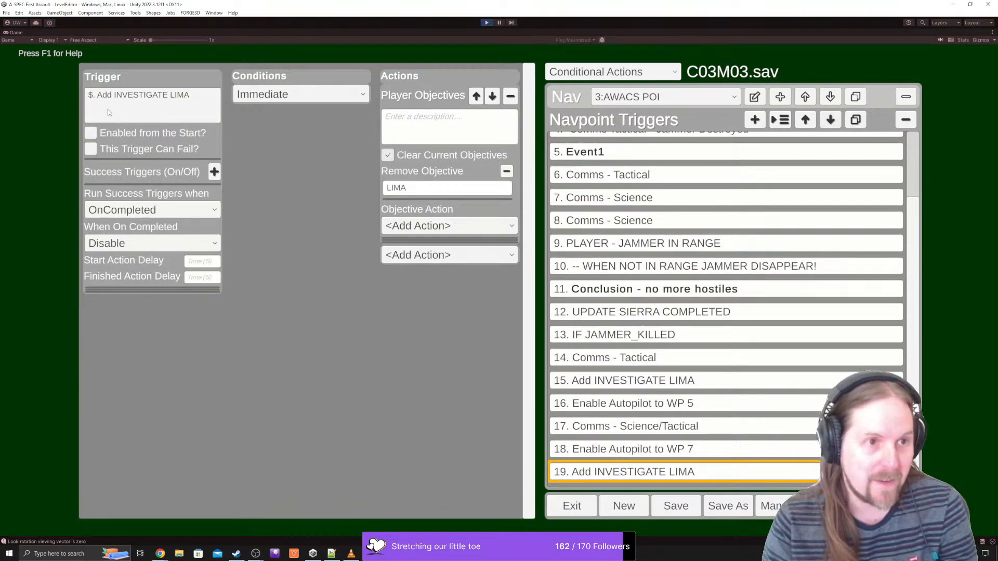
click(98, 97)
click(101, 96)
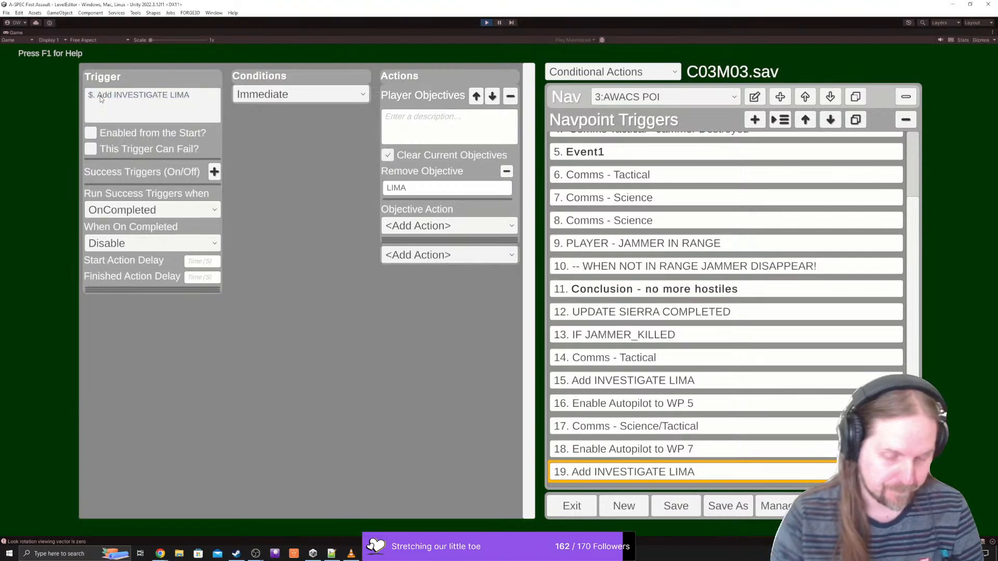
text(Clear and)
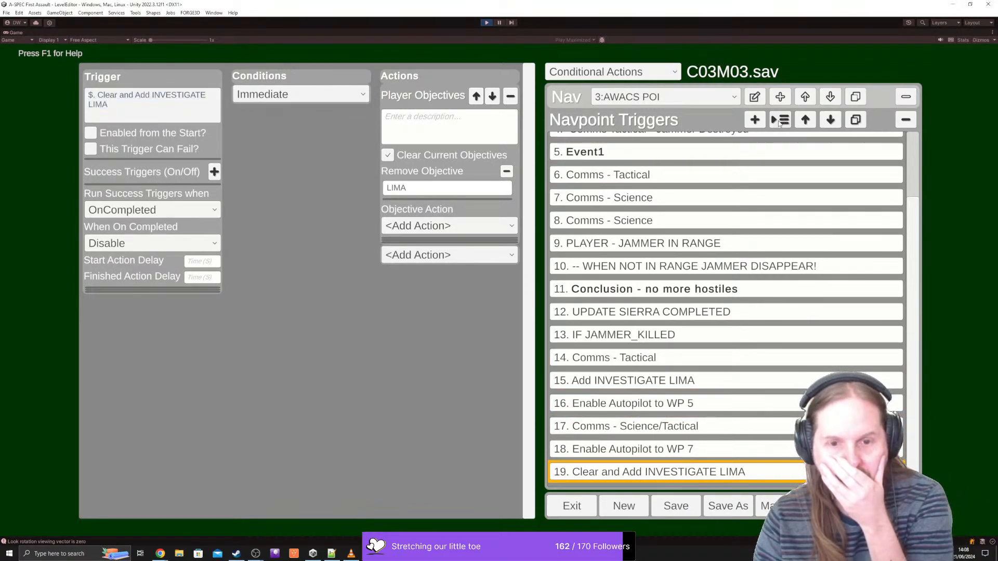
- Insert a new trigger directly before Clear and Add INVESTIGATE LIMA and start its description with "$."
click(755, 120)
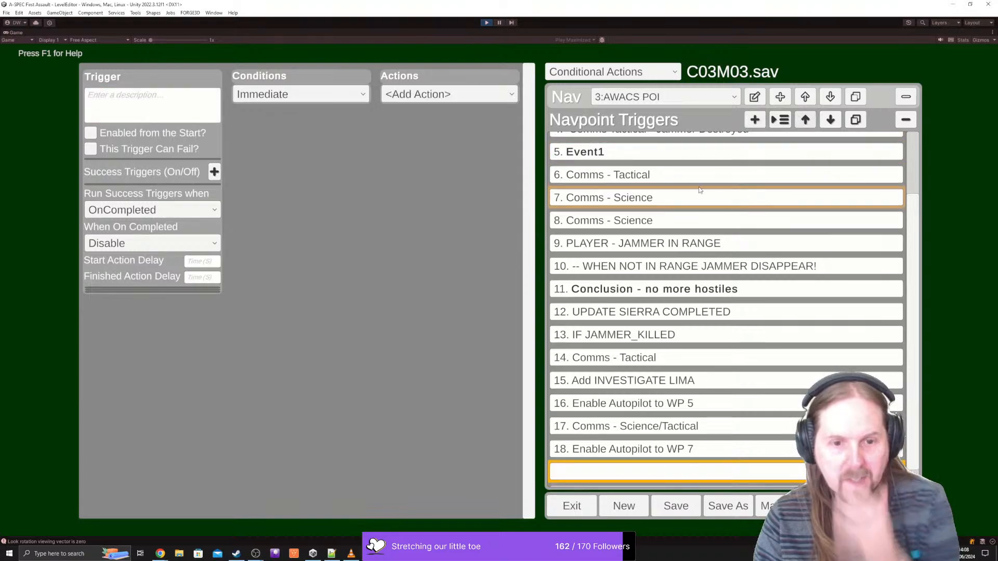
click(113, 103)
text($.)
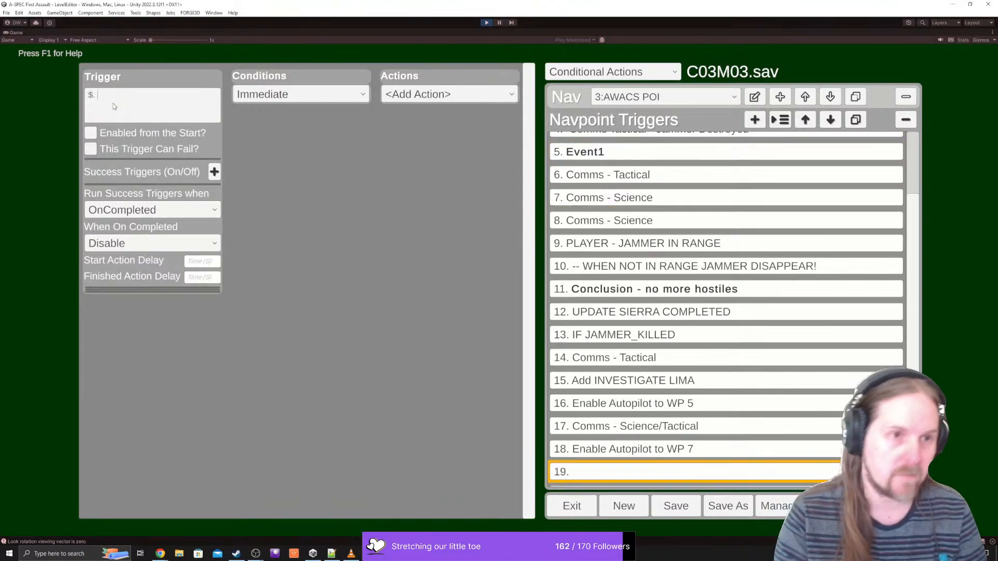
- Give the new trigger 19 an On Autopilot Event condition with its event set to Finish Cinematic
click(361, 95)
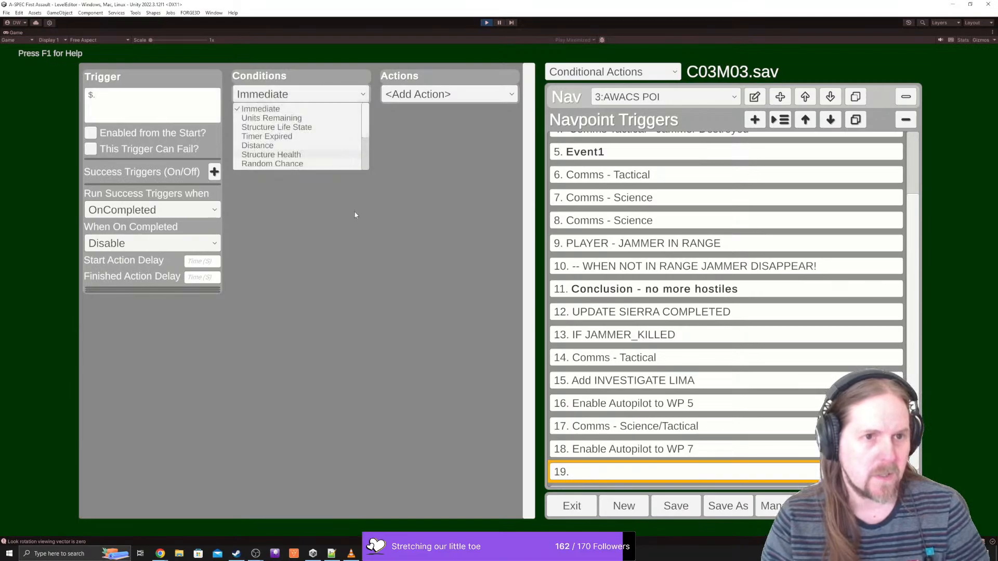
scroll(315, 155, down, 5)
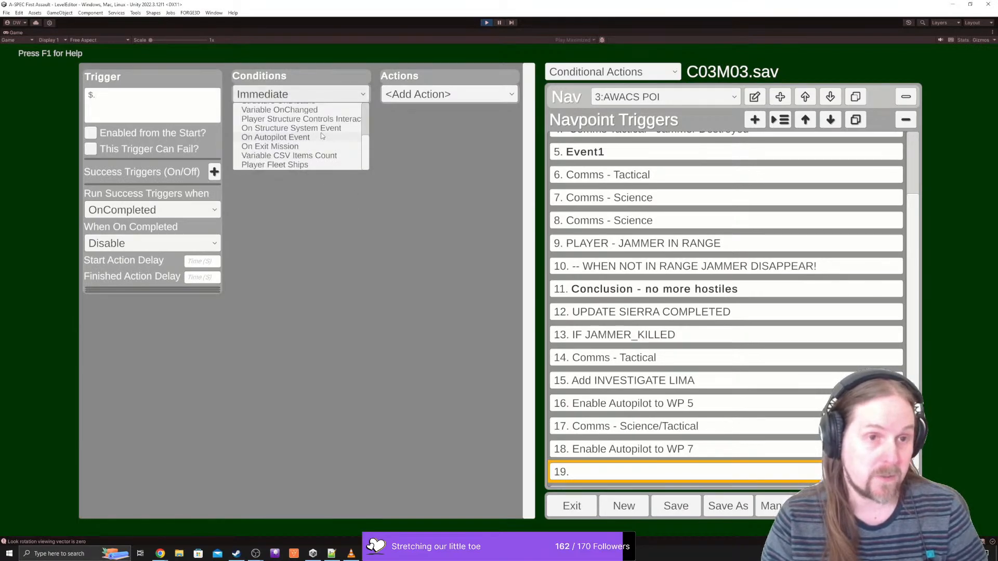
scroll(321, 136, up, 3)
scroll(314, 140, down, 3)
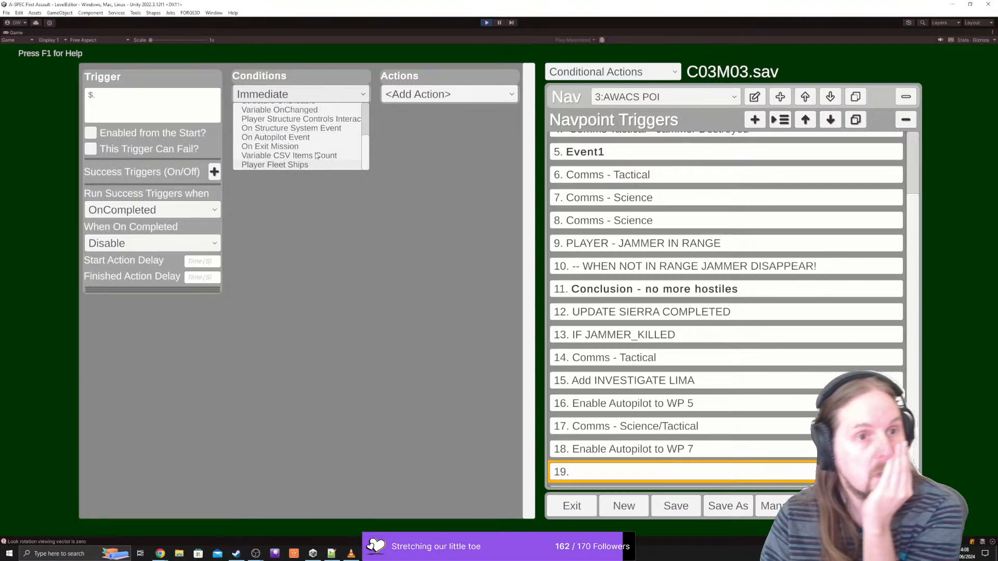
scroll(336, 130, up, 5)
scroll(337, 131, down, 1)
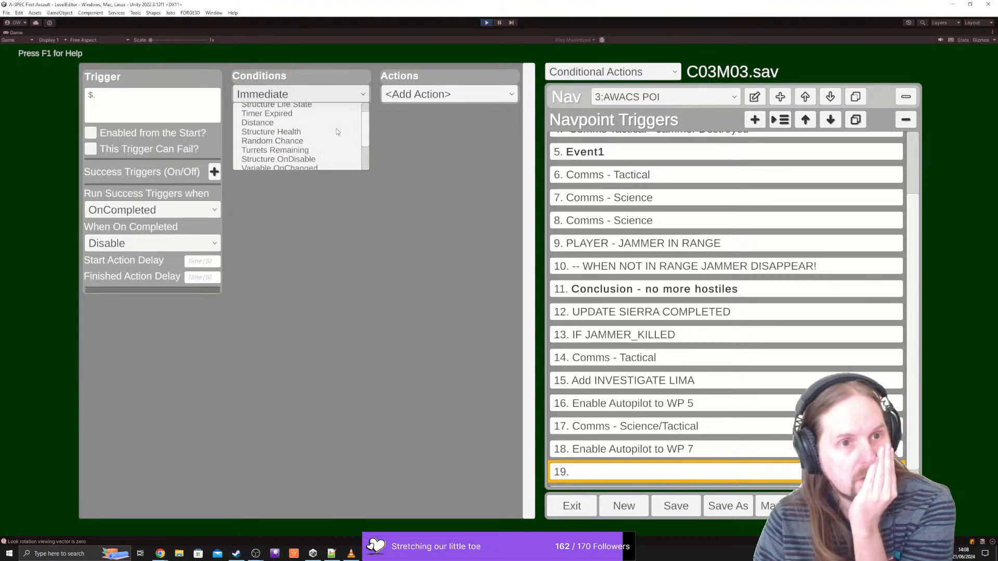
scroll(337, 132, down, 2)
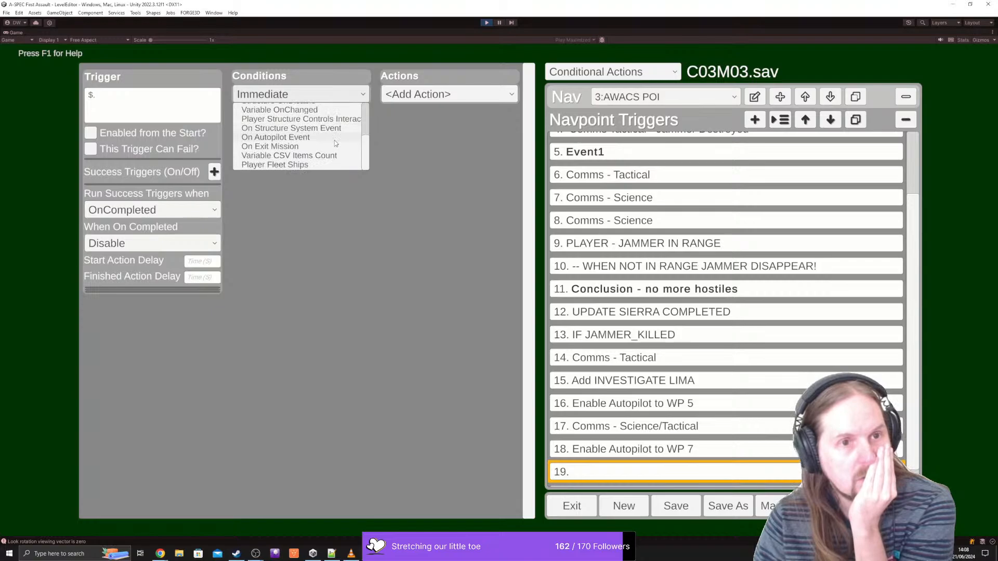
click(334, 139)
click(275, 171)
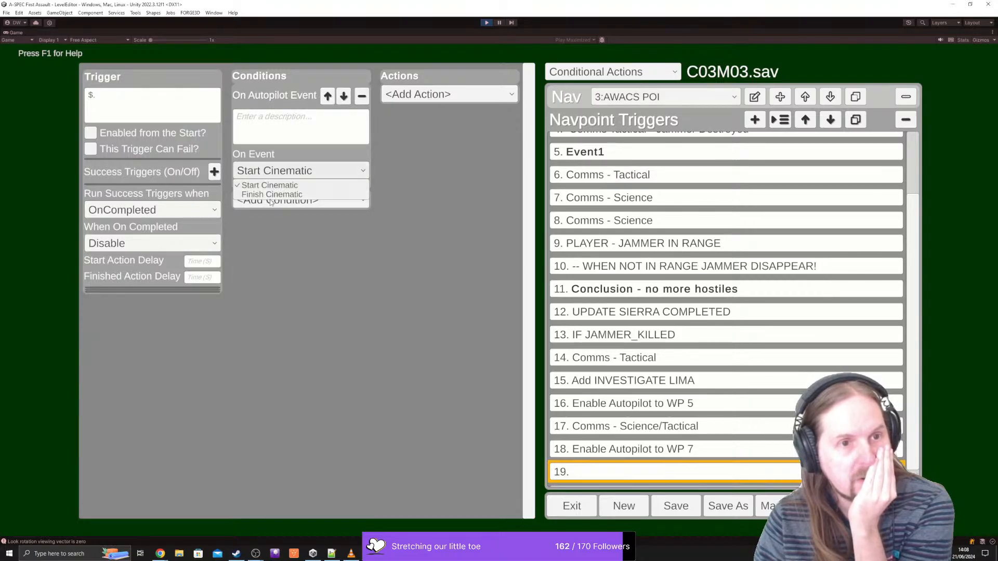
click(270, 194)
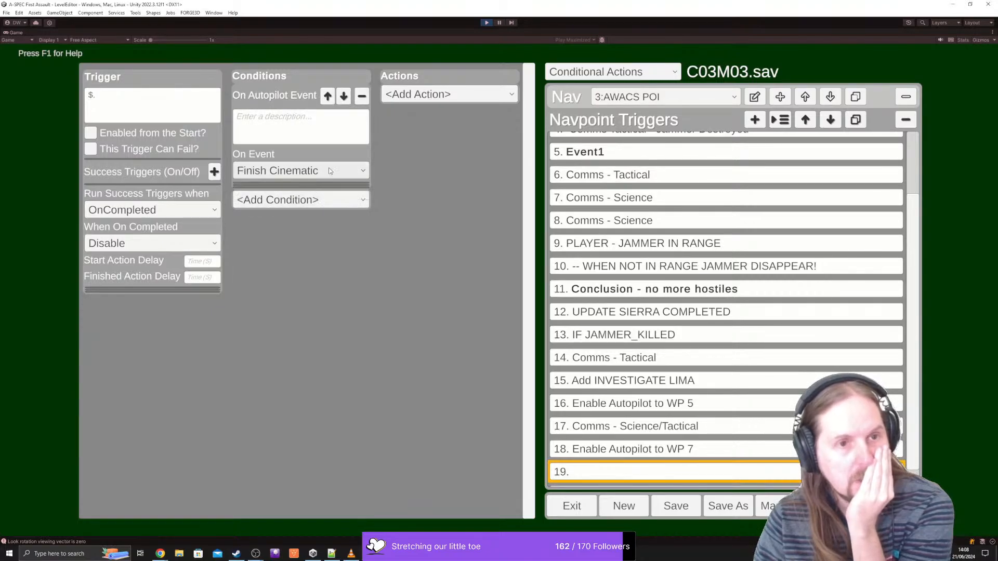
- Look through the available action types for trigger 19 without adding one
click(430, 94)
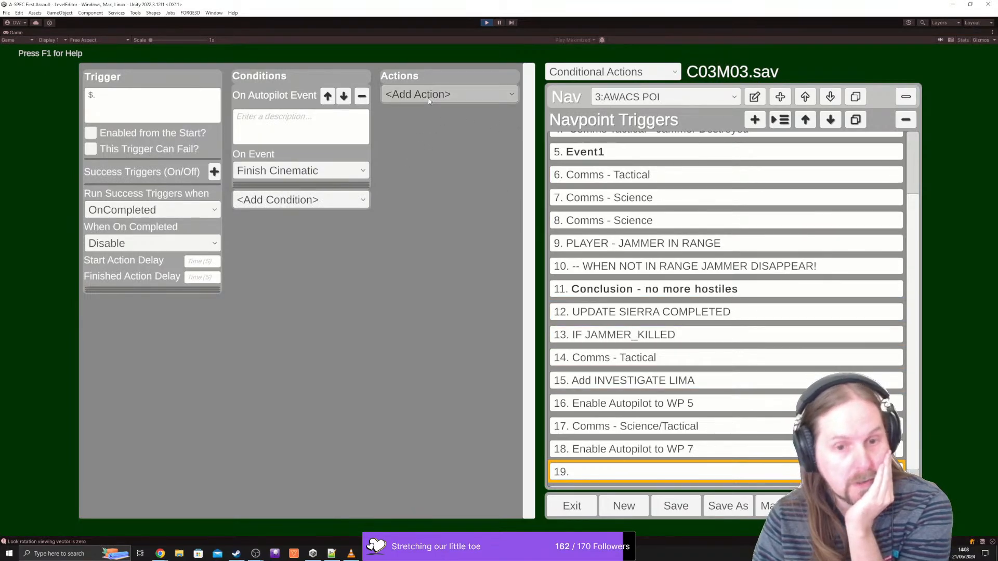
scroll(487, 131, down, 1)
scroll(487, 130, down, 3)
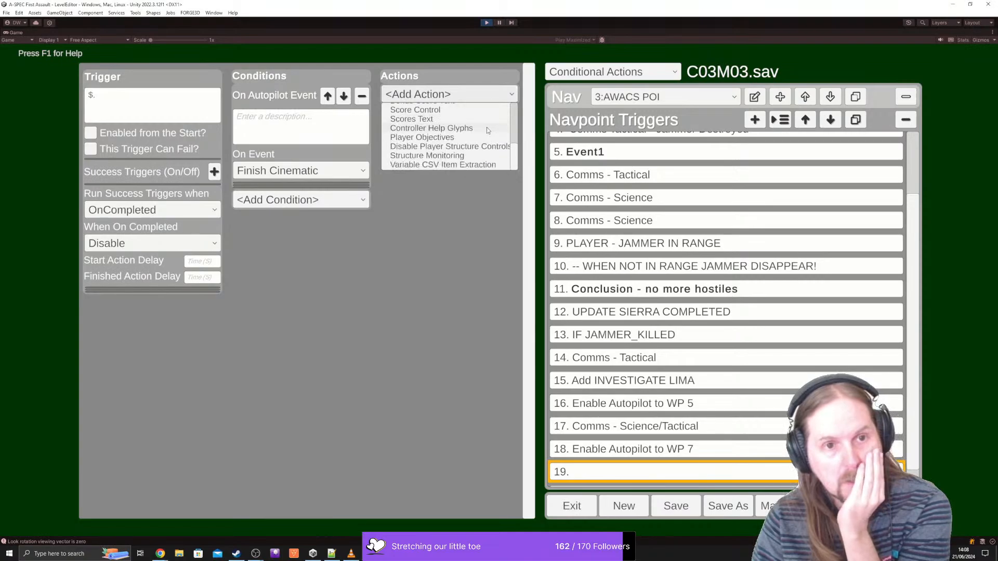
scroll(479, 135, down, 3)
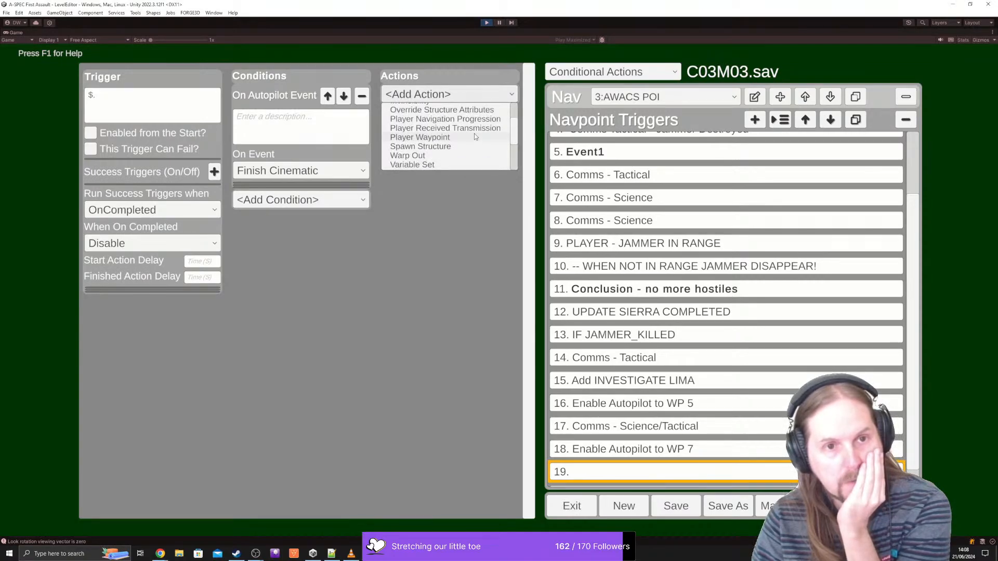
scroll(474, 131, up, 3)
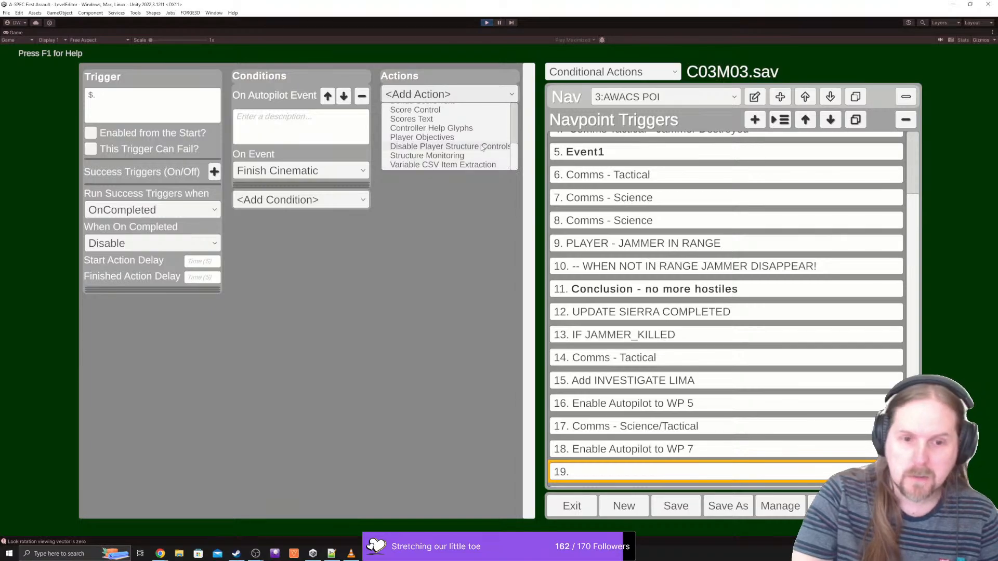
scroll(466, 150, up, 8)
scroll(467, 149, down, 8)
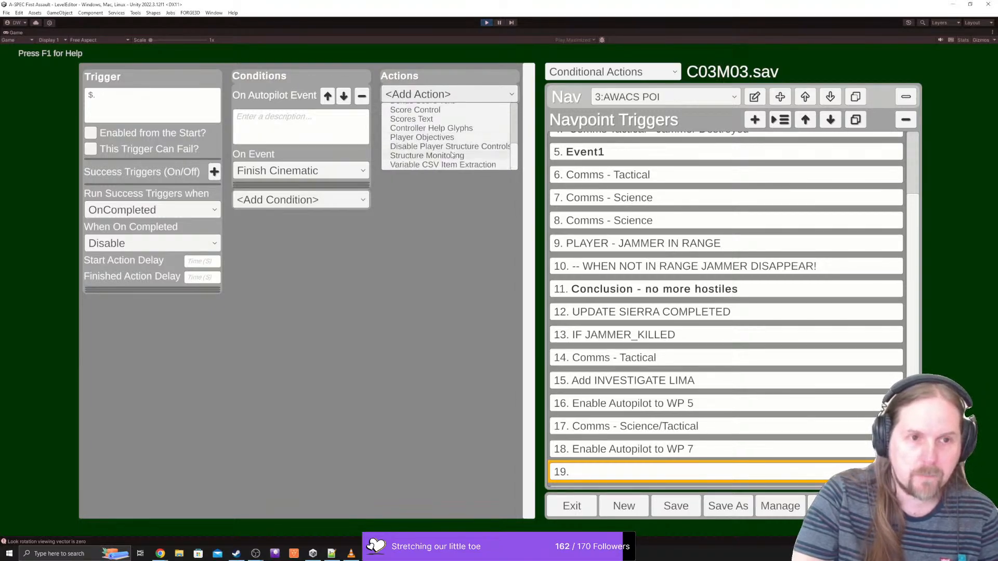
click(462, 219)
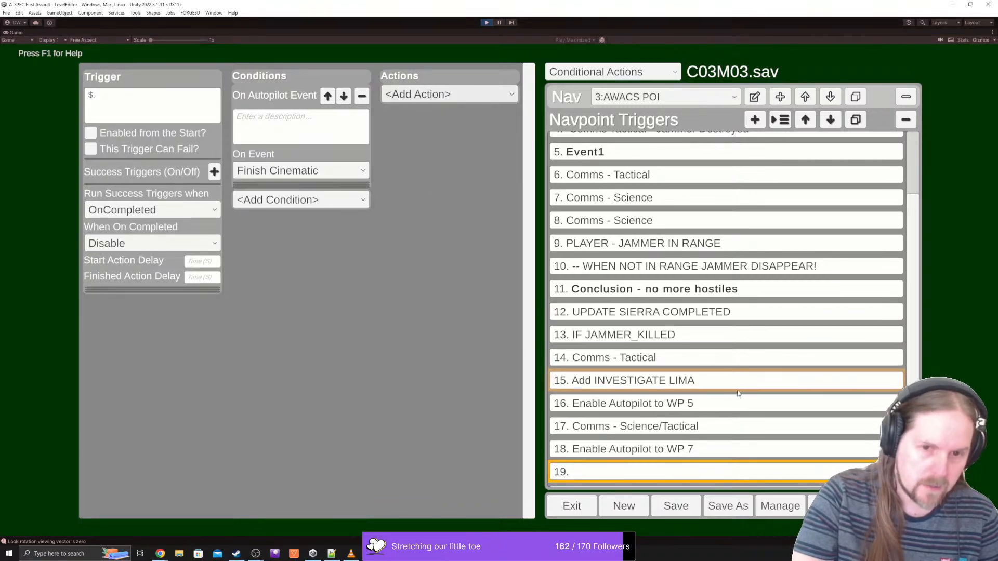
- Add a success trigger to trigger 19 that points to Clear and Add INVESTIGATE LIMA
scroll(728, 416, down, 1)
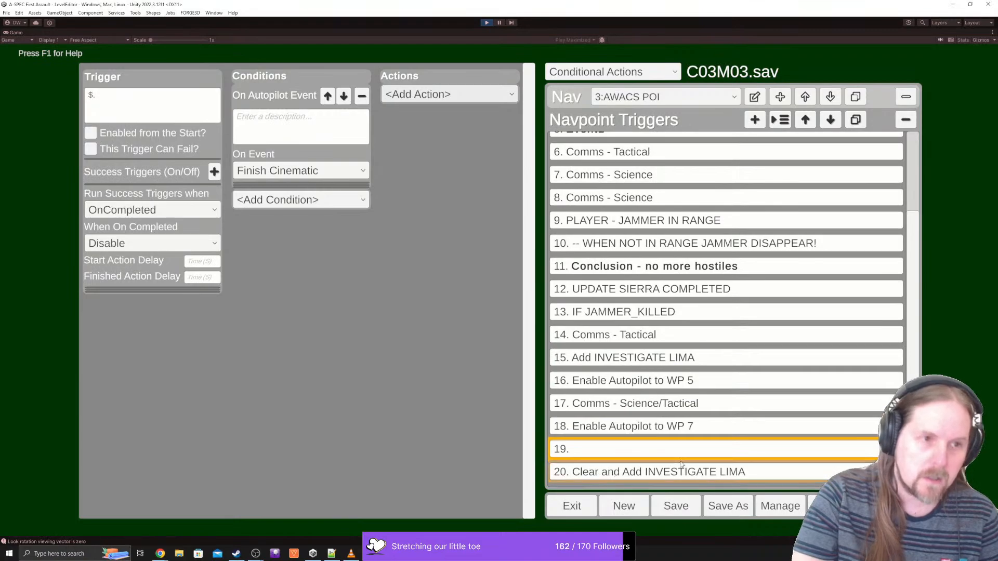
click(214, 172)
click(138, 190)
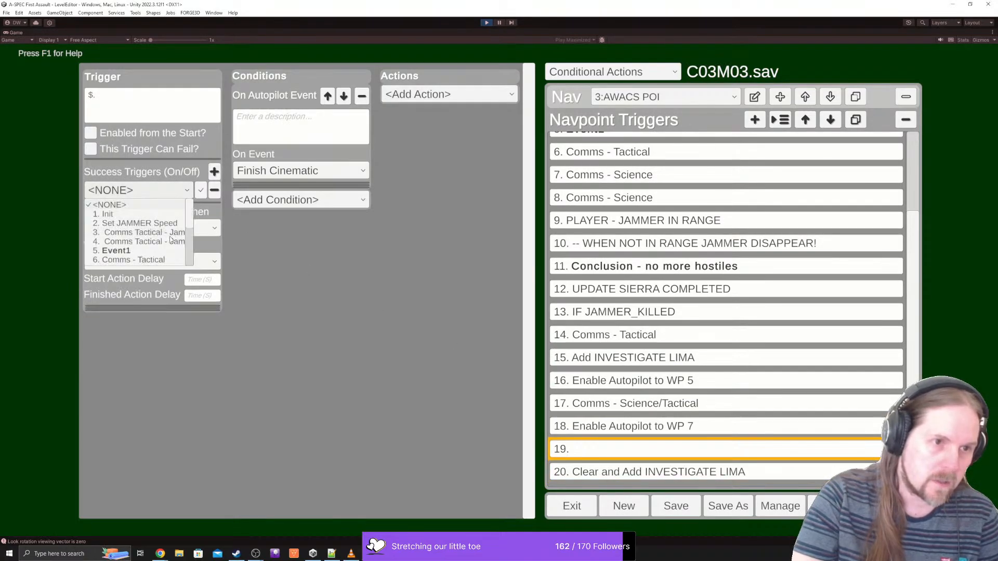
scroll(144, 260, down, 4)
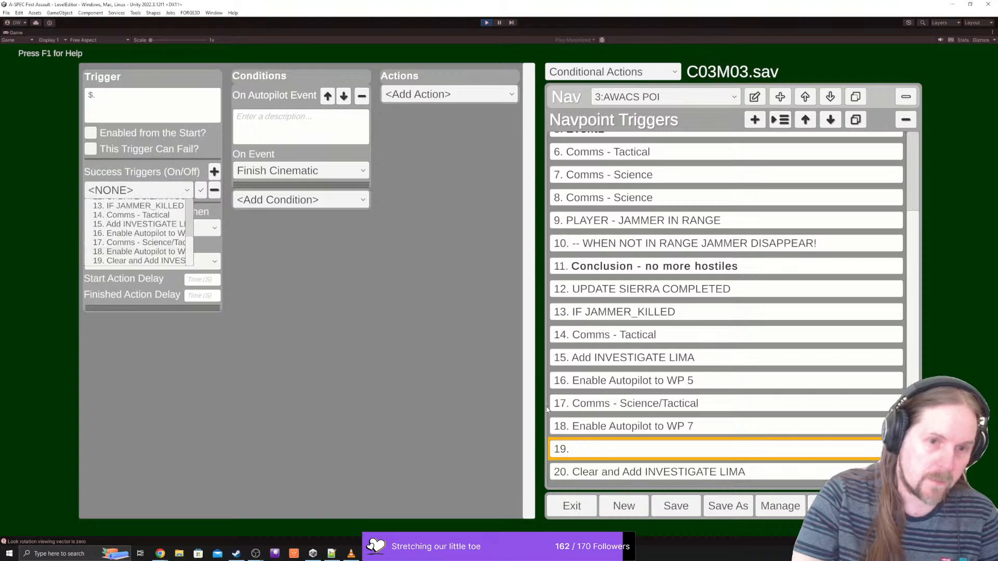
click(142, 261)
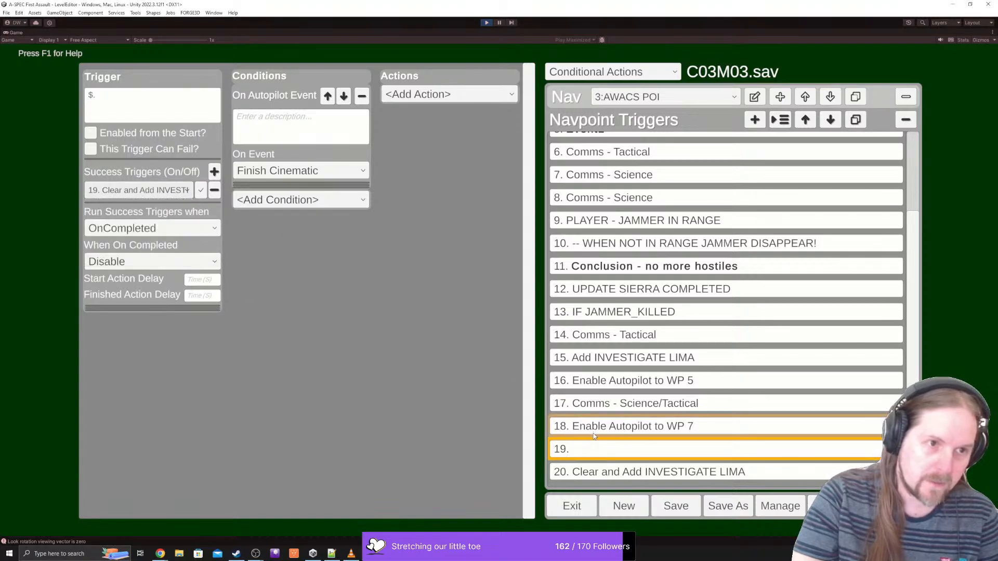
- Complete trigger 19's description as "$. Autopilot FINISH CINEMATIC" and save the mission file
click(583, 473)
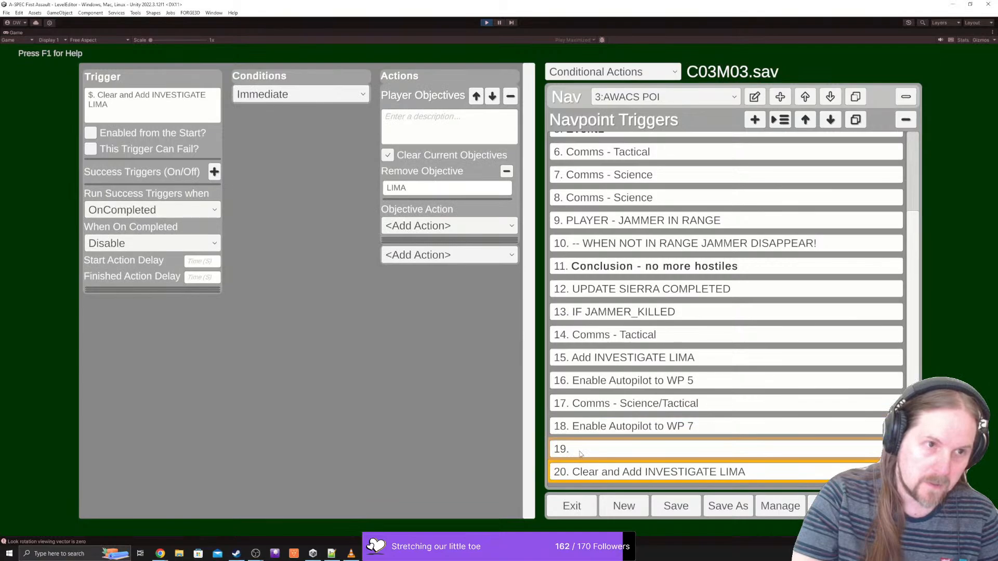
click(581, 453)
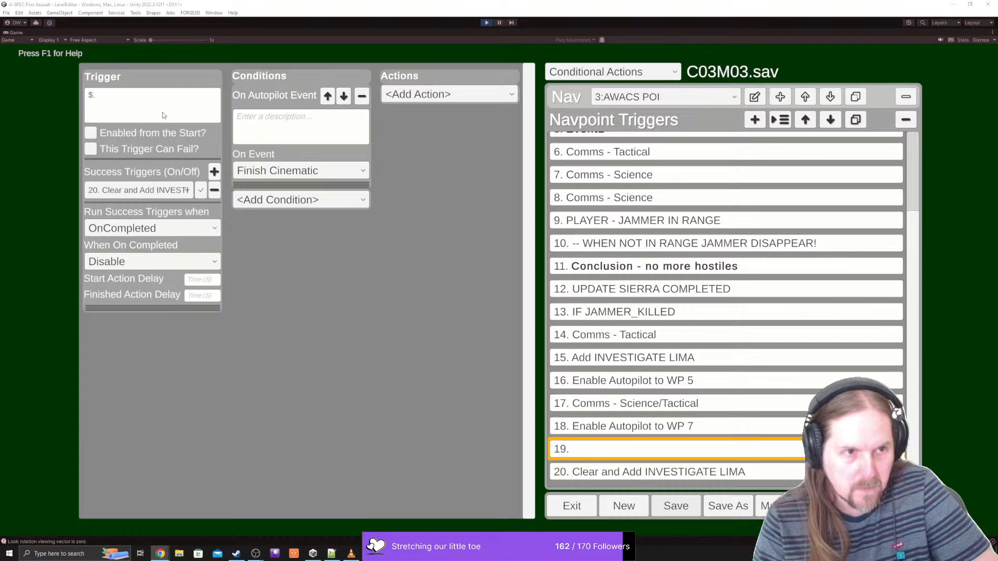
click(143, 105)
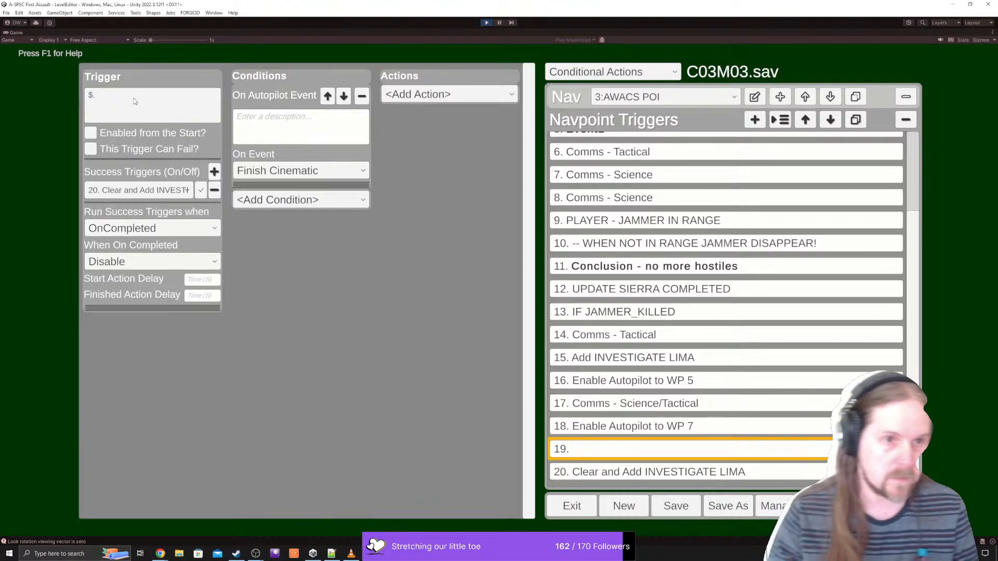
text(Autopil)
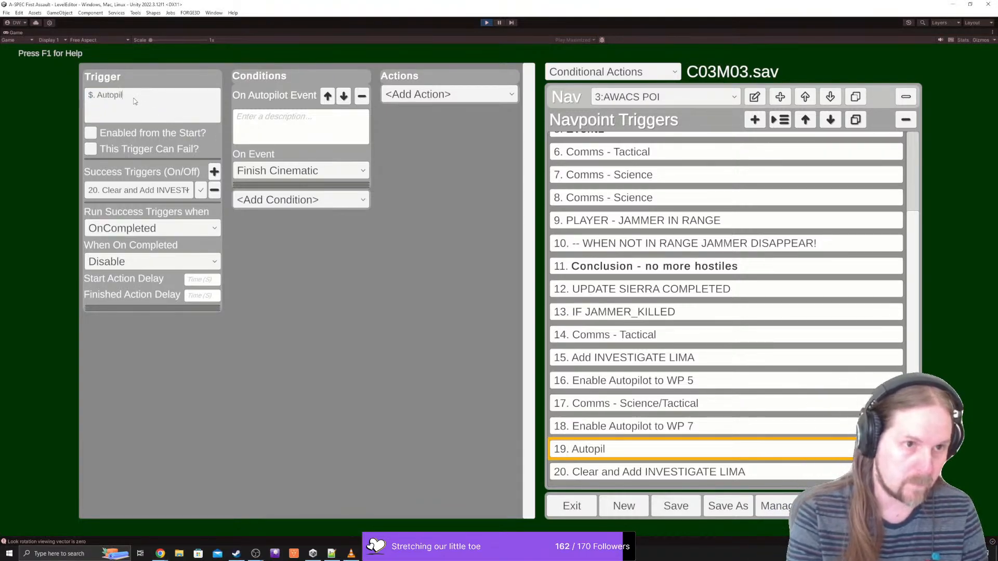
text(ot FINISH CINEMATIC)
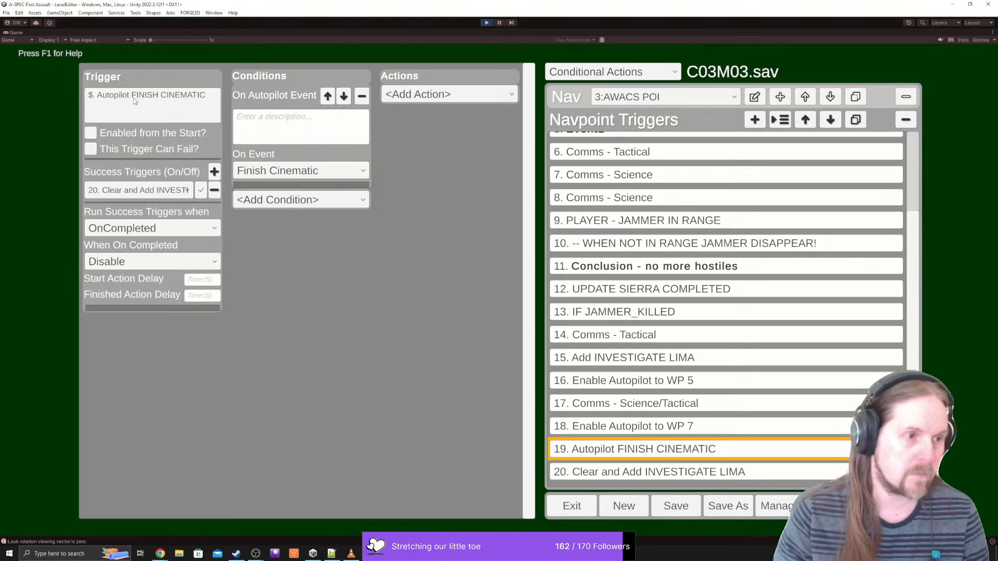
click(675, 505)
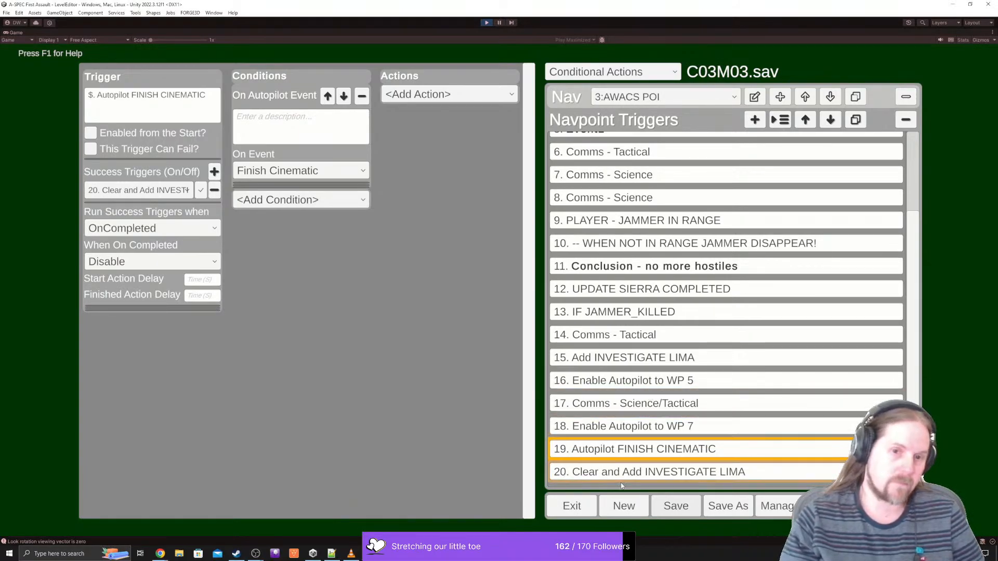
click(674, 509)
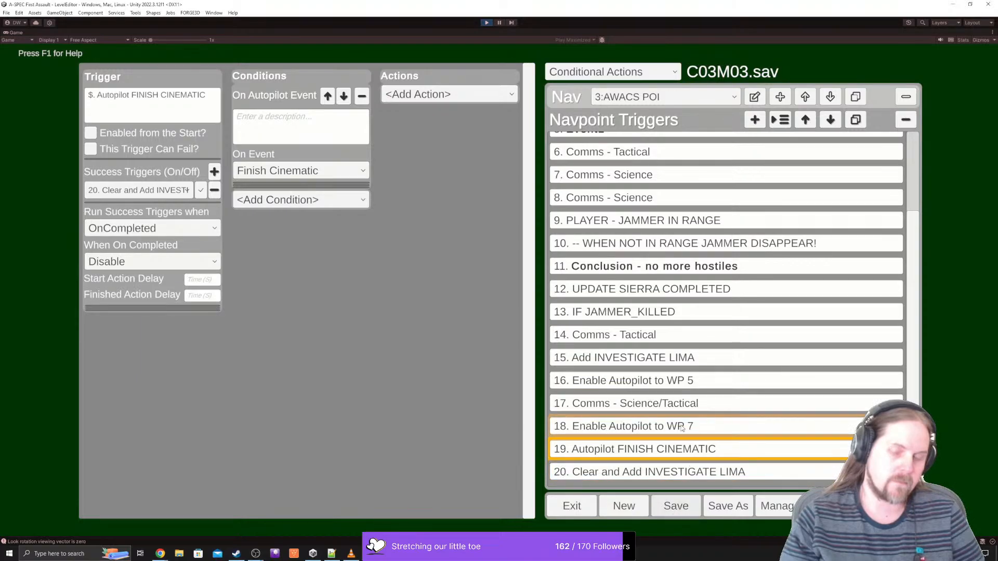
- Review the settings and success/failed links of the JAMMER_KILLED, comms and autopilot triggers in the AWACS POI conclusion
scroll(675, 425, up, 3)
scroll(675, 425, down, 3)
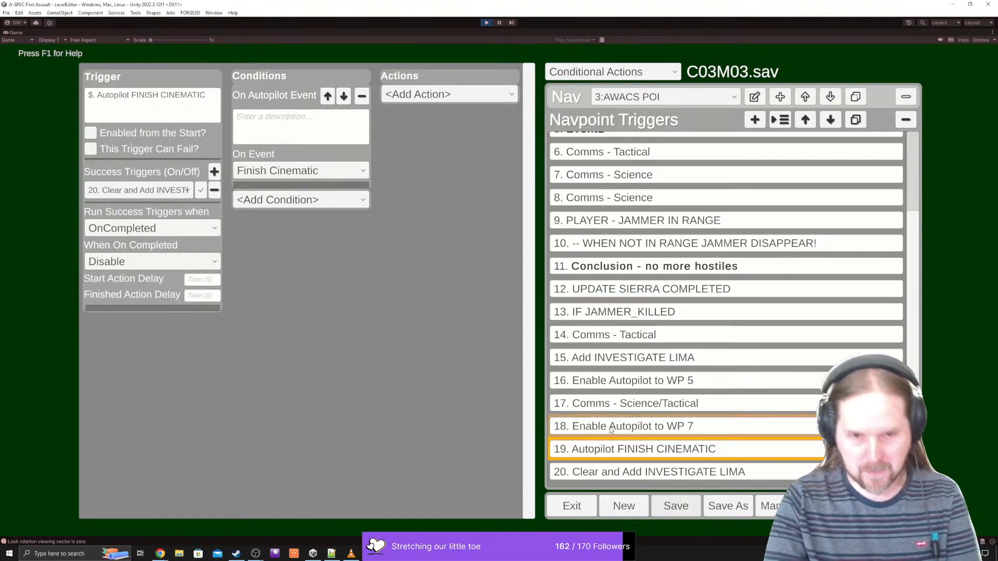
click(641, 426)
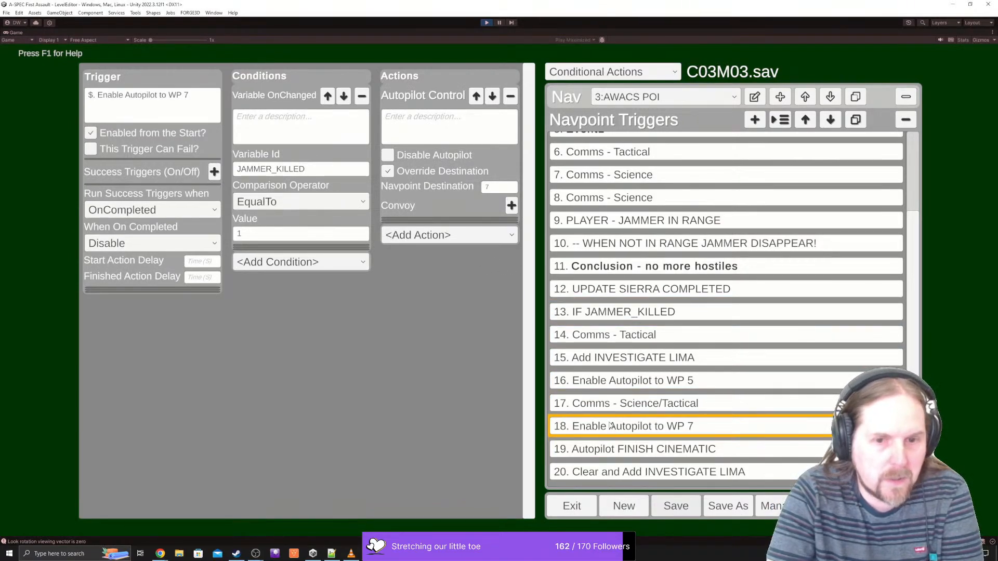
click(615, 450)
click(638, 409)
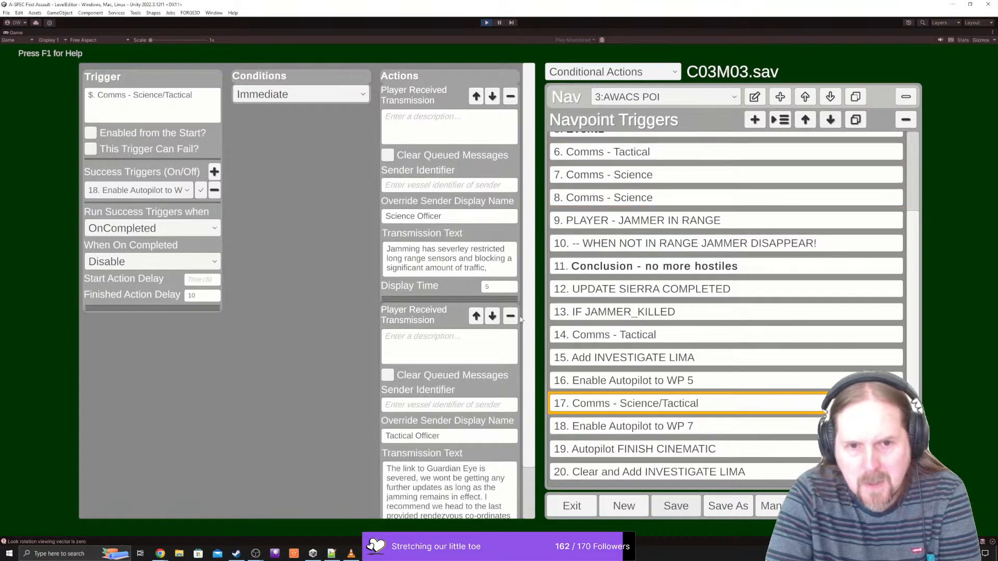
click(675, 338)
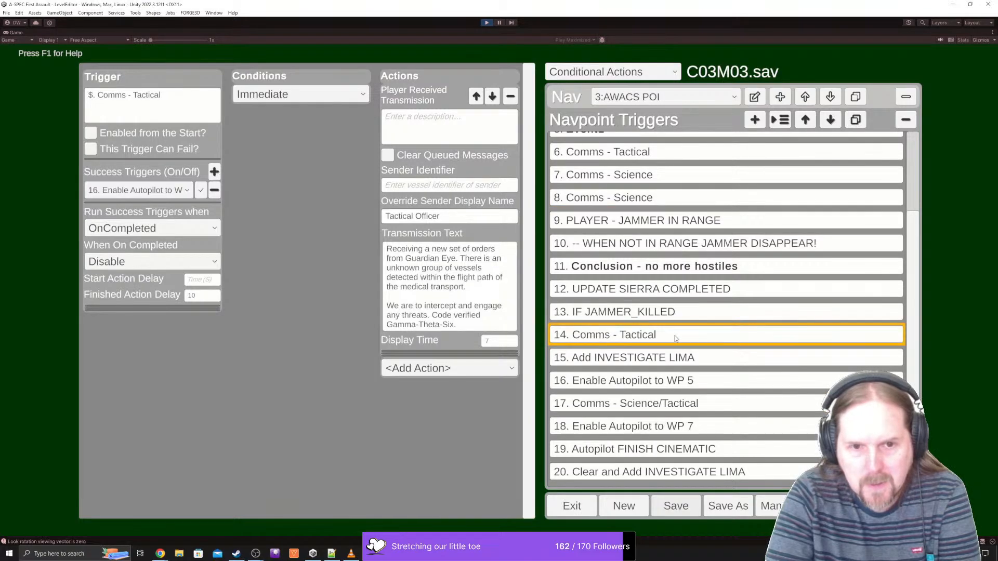
click(661, 388)
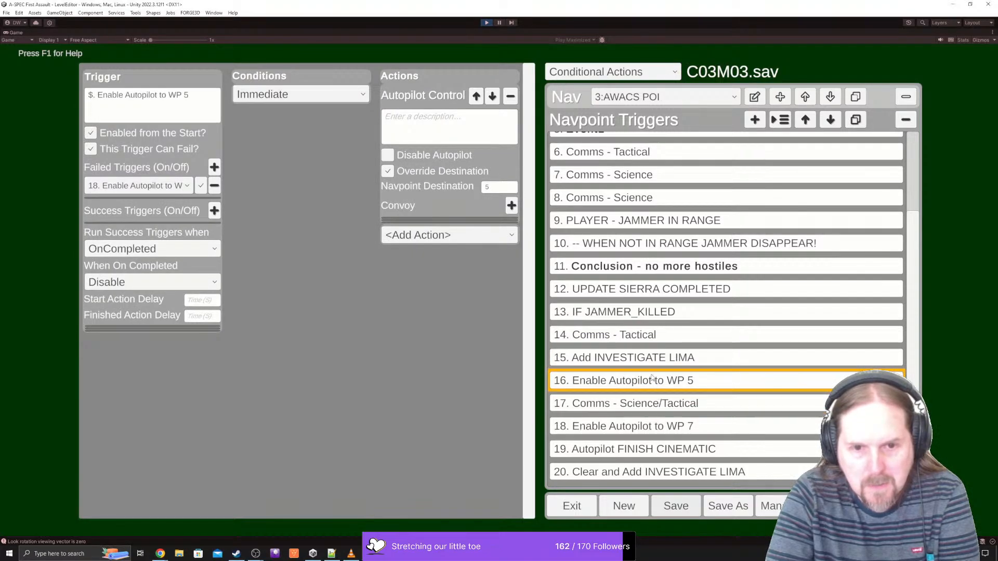
click(615, 317)
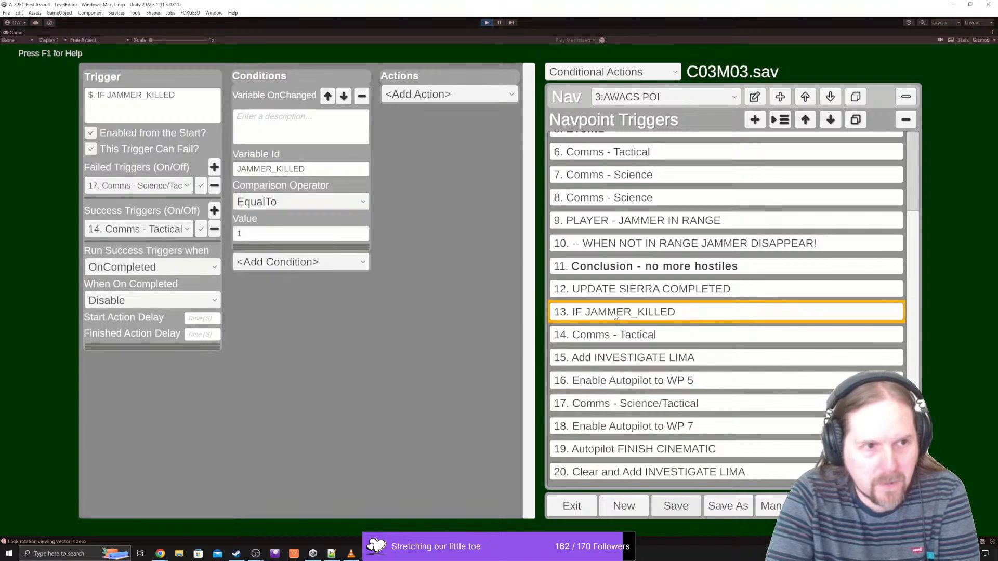
click(615, 403)
click(620, 382)
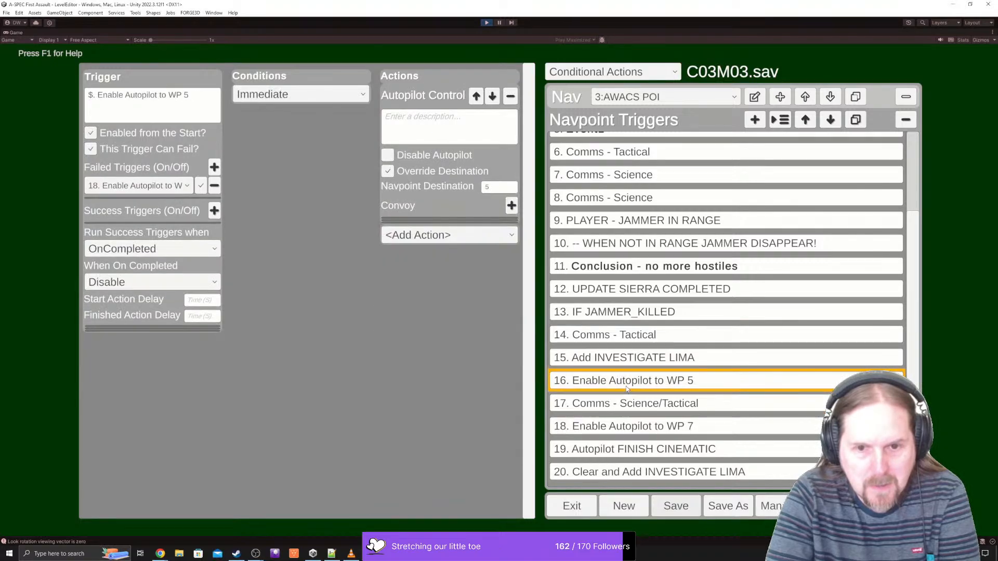
- Prefix the Comms - Science/Tactical trigger's description with "ELSE" and check it against the IF JAMMER_KILLED trigger's failed link
click(624, 406)
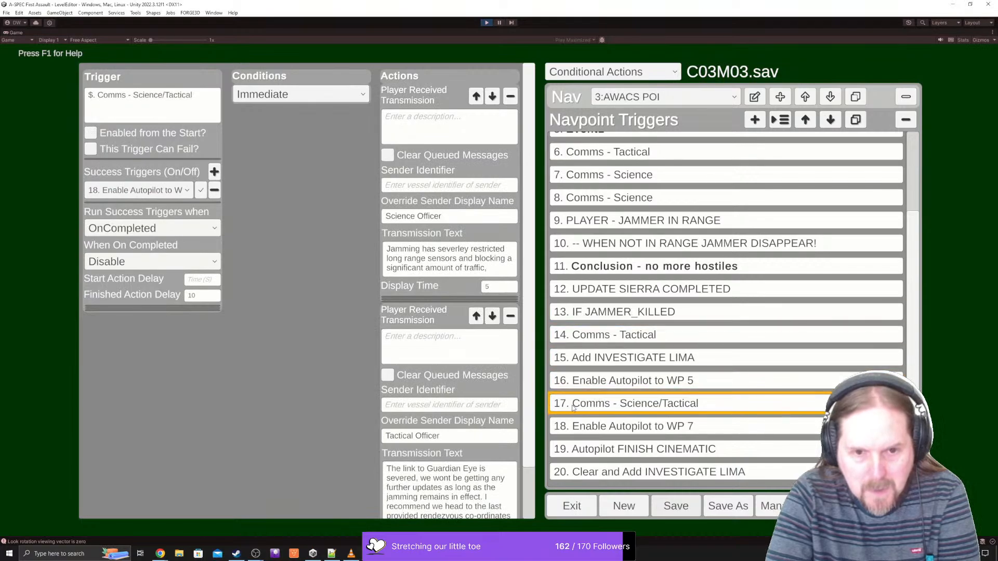
click(102, 99)
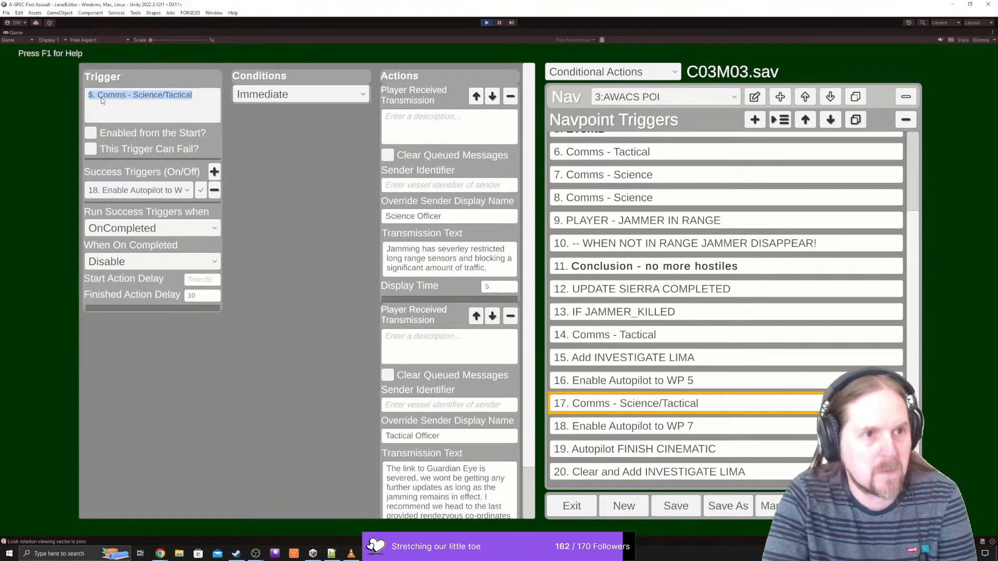
click(101, 98)
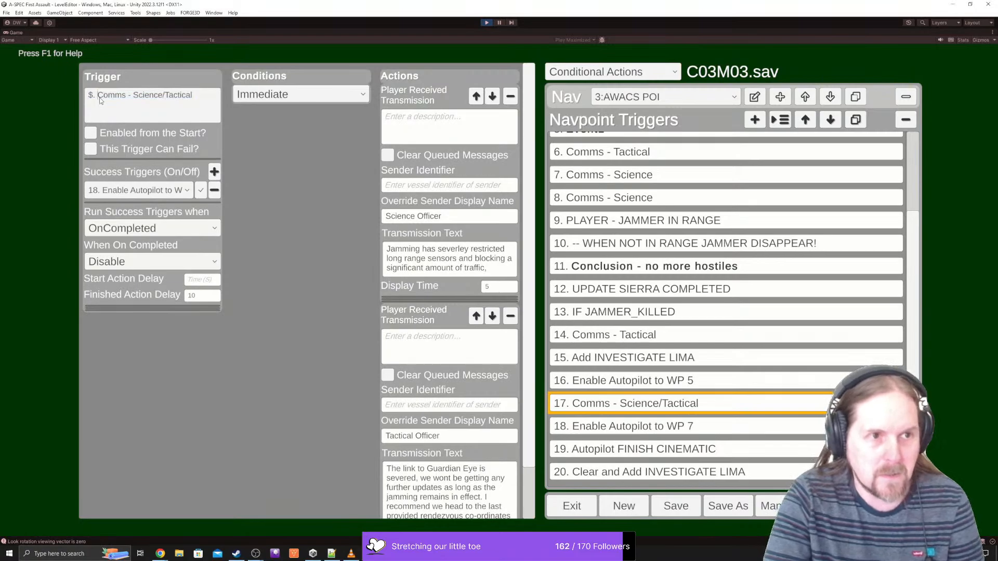
text(E)
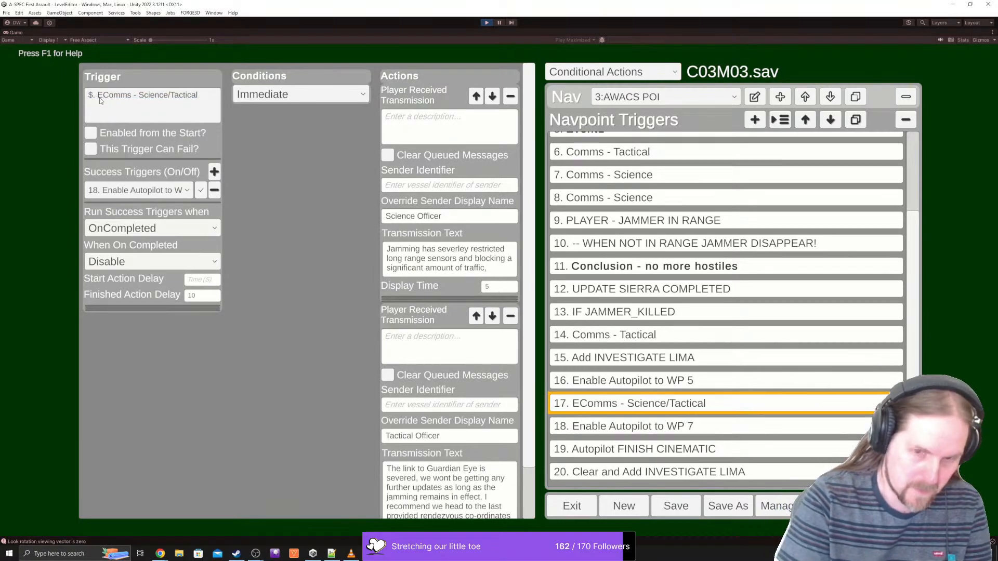
text(LSE)
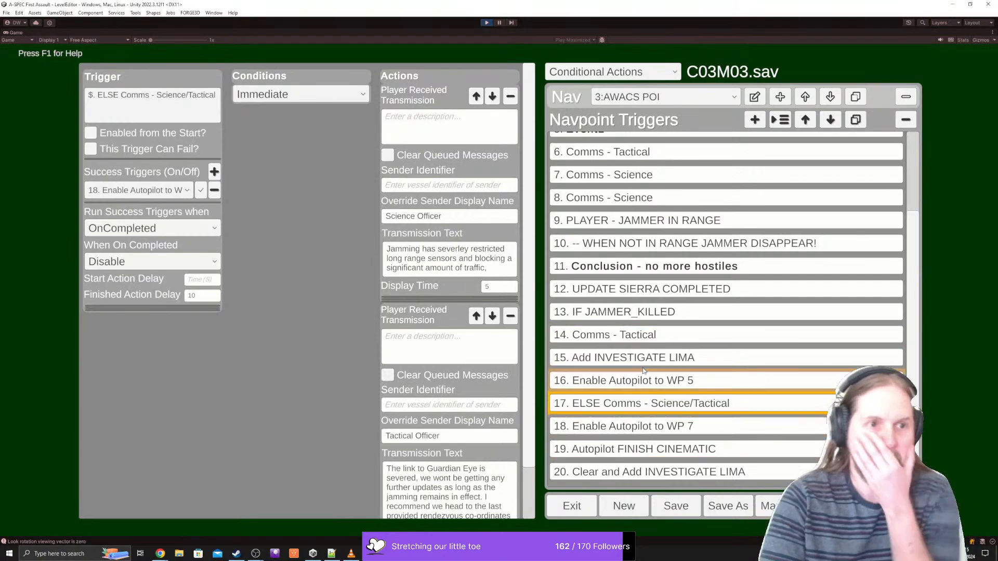
click(639, 312)
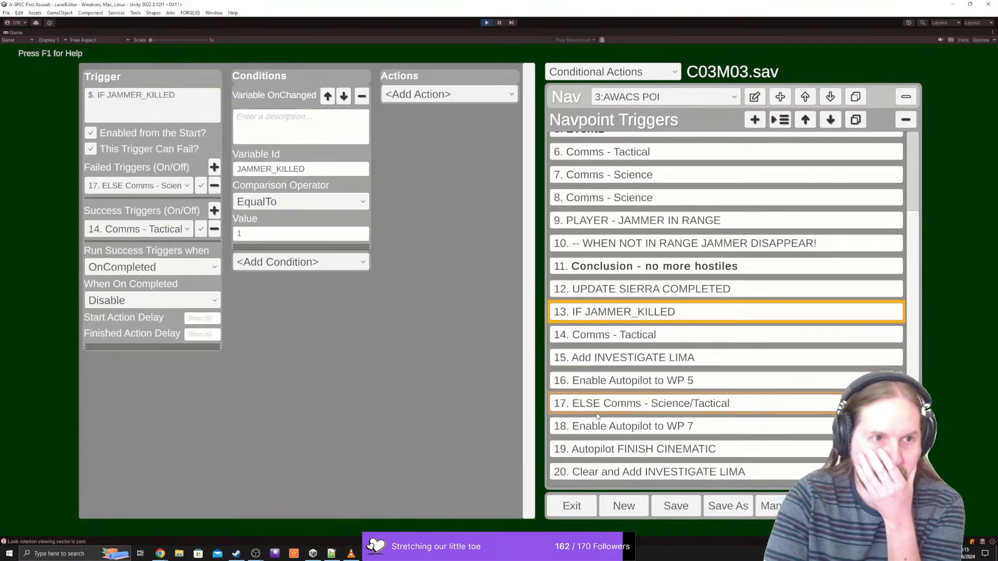
click(596, 413)
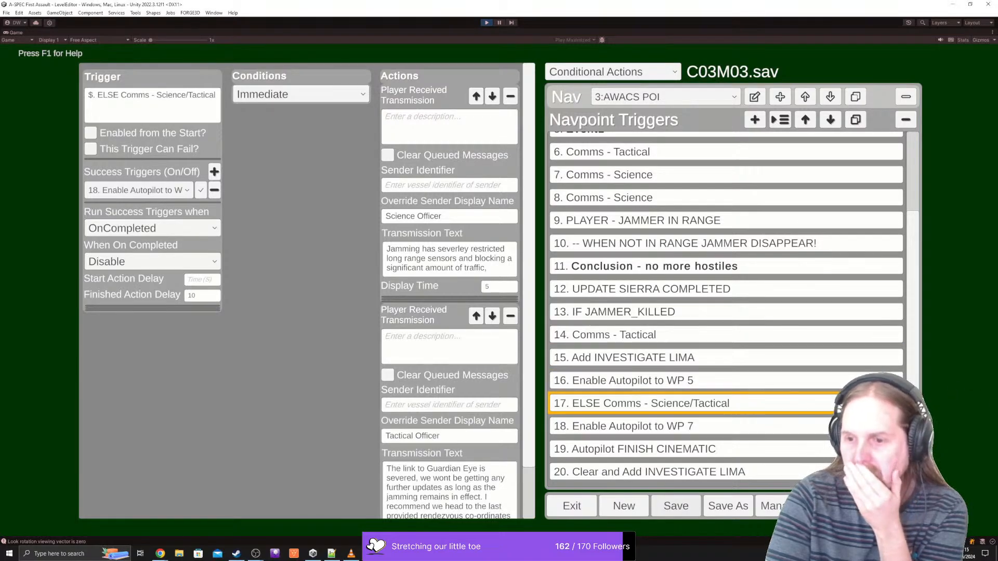
- Open File Explorer, move its window out of the way, and search for Excel to launch it
key(super+e)
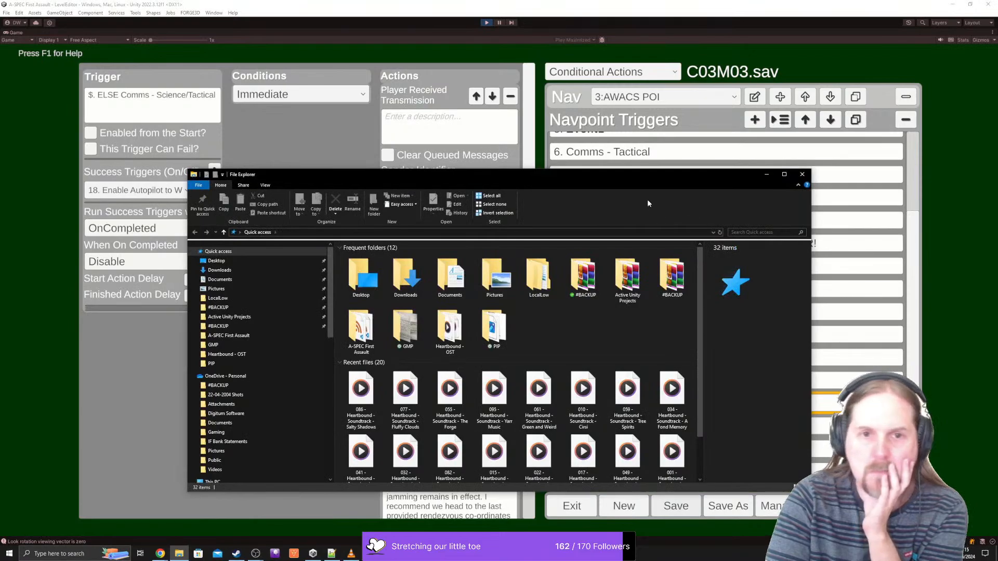
drag(628, 176, 997, 233)
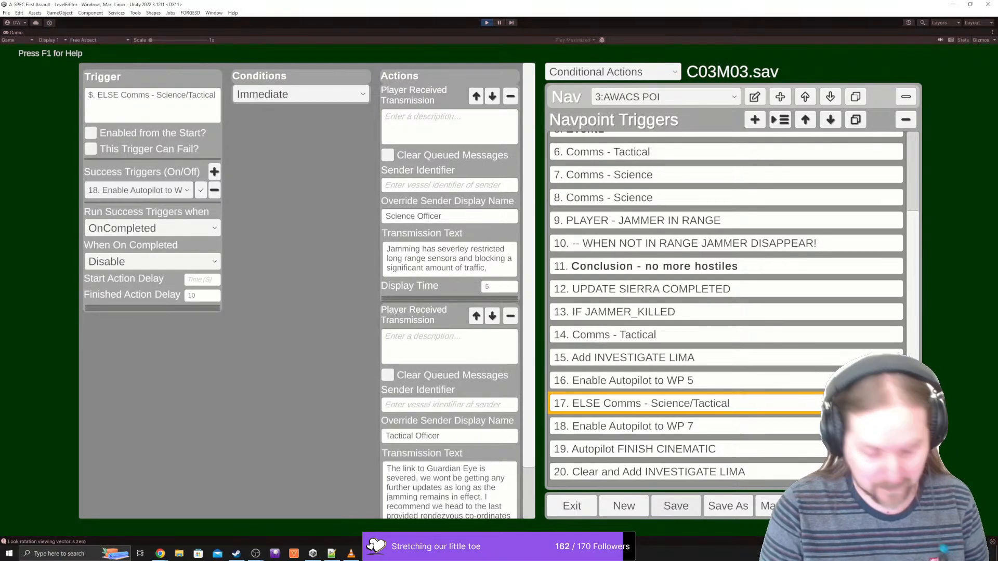
key(super)
text(excel)
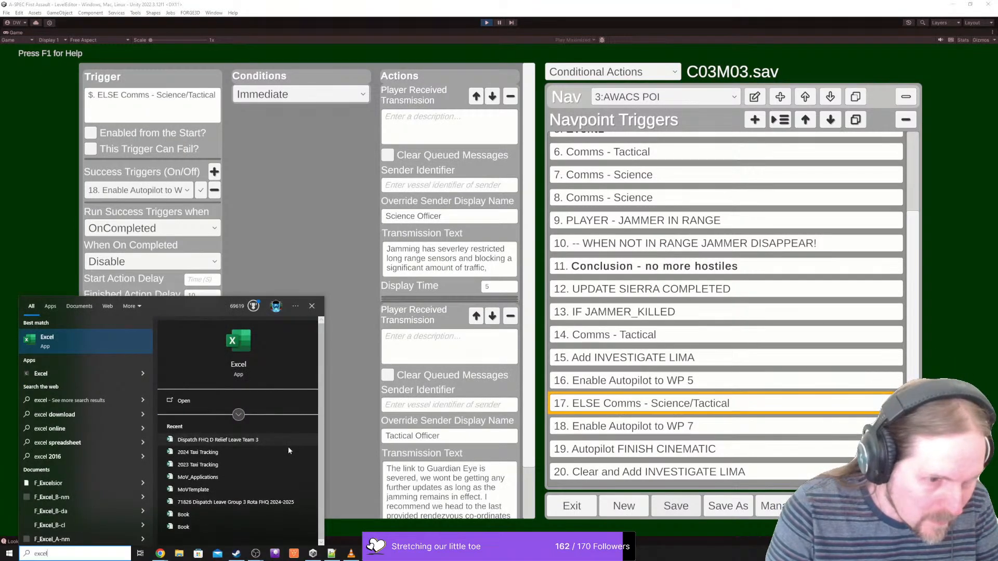
click(58, 341)
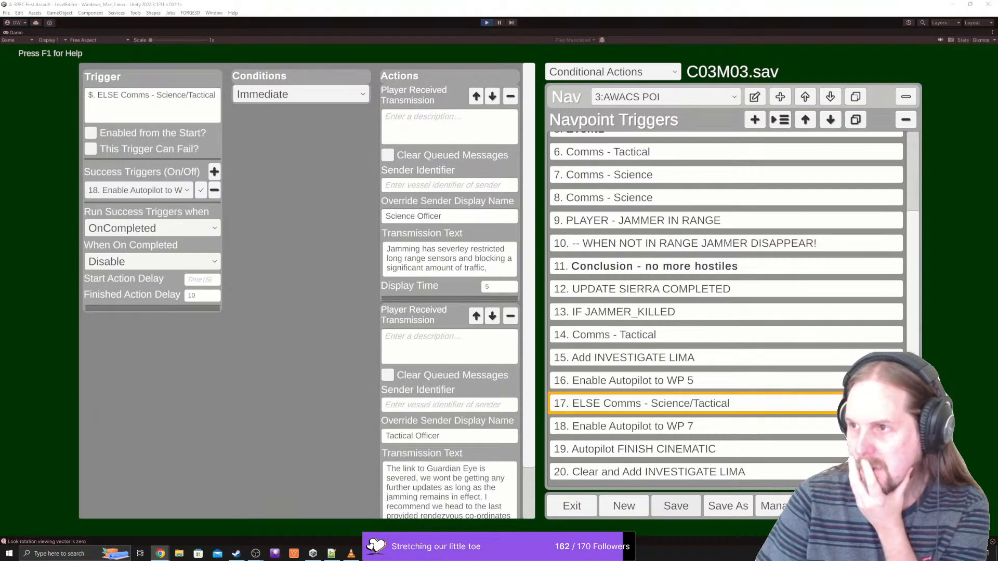
- Switch to the Xbox Controller Mappings spreadsheet in the browser, maximize it, and inspect the Increase and Decrease Throttle mappings
drag(0, 249, 387, 153)
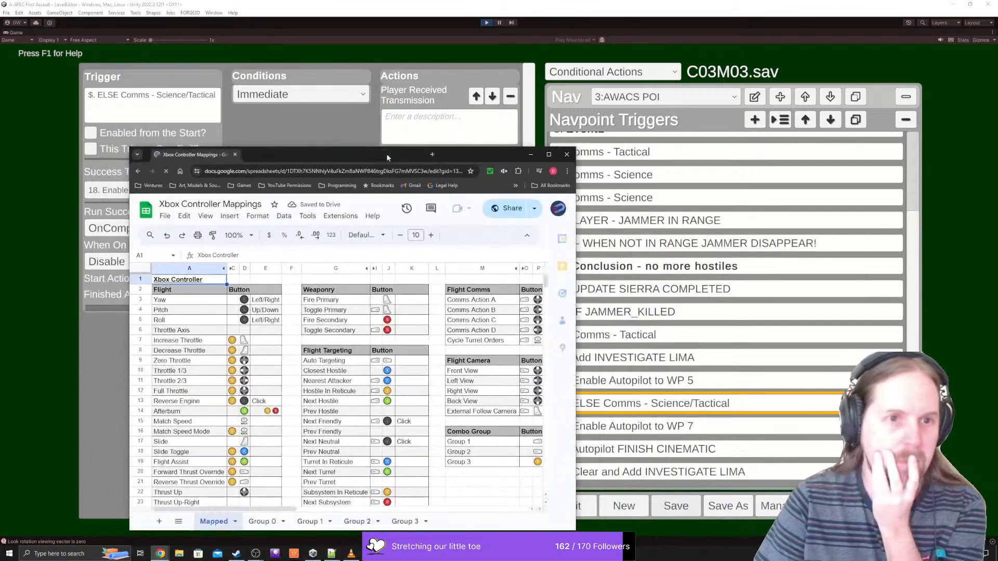
double_click(388, 153)
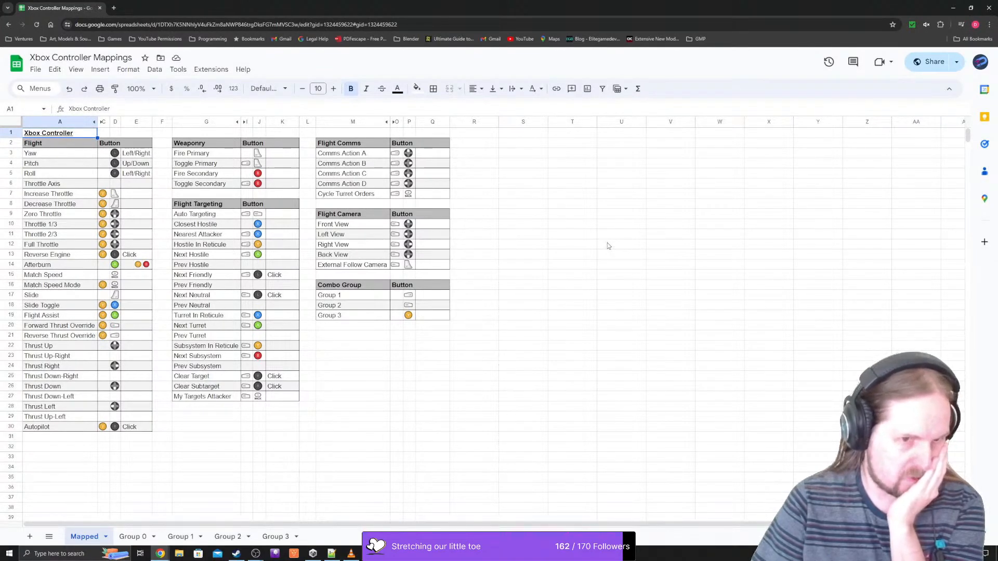
click(104, 196)
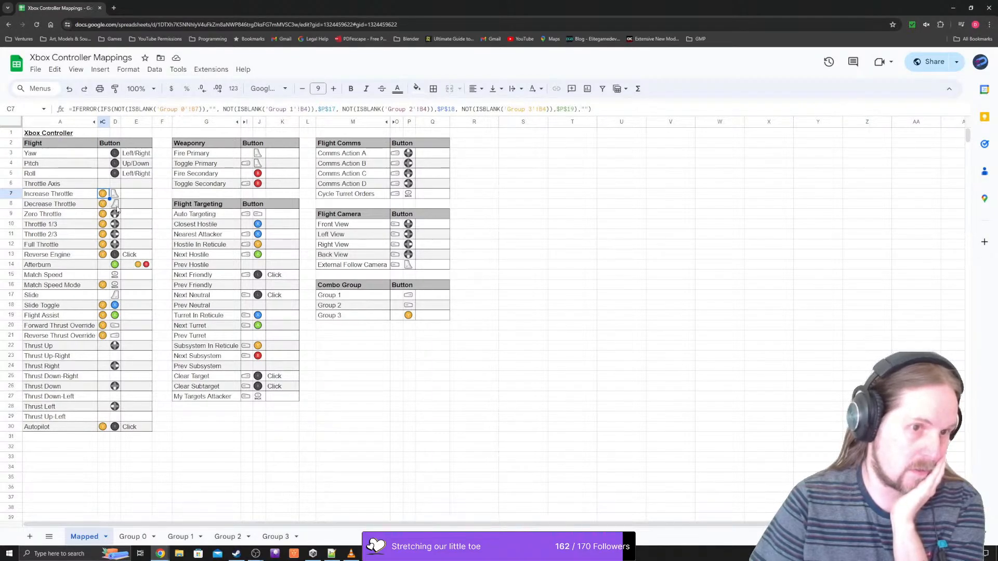
click(117, 206)
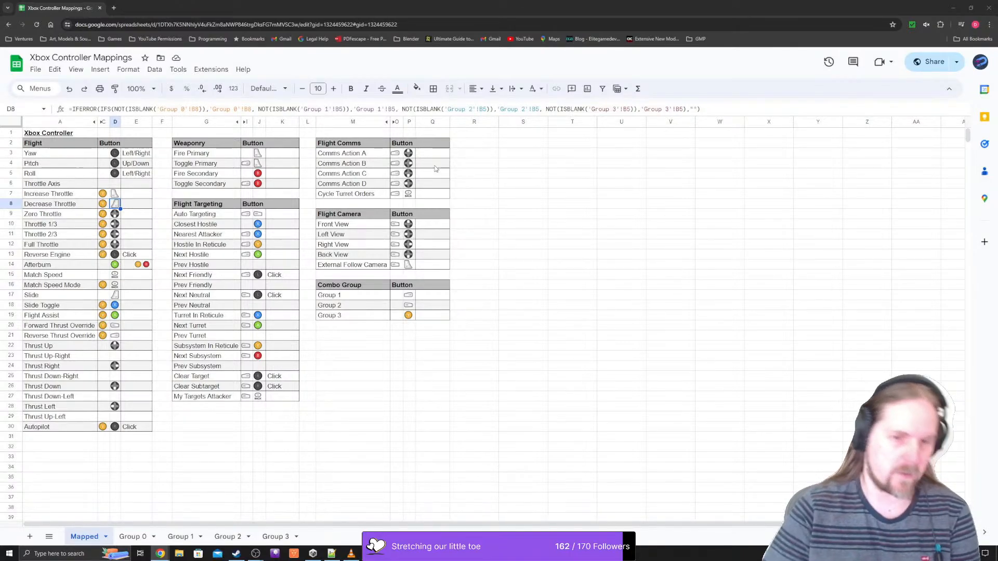
- Switch back to Unity and exit the level editor to the game's main menu
key(alt+Tab)
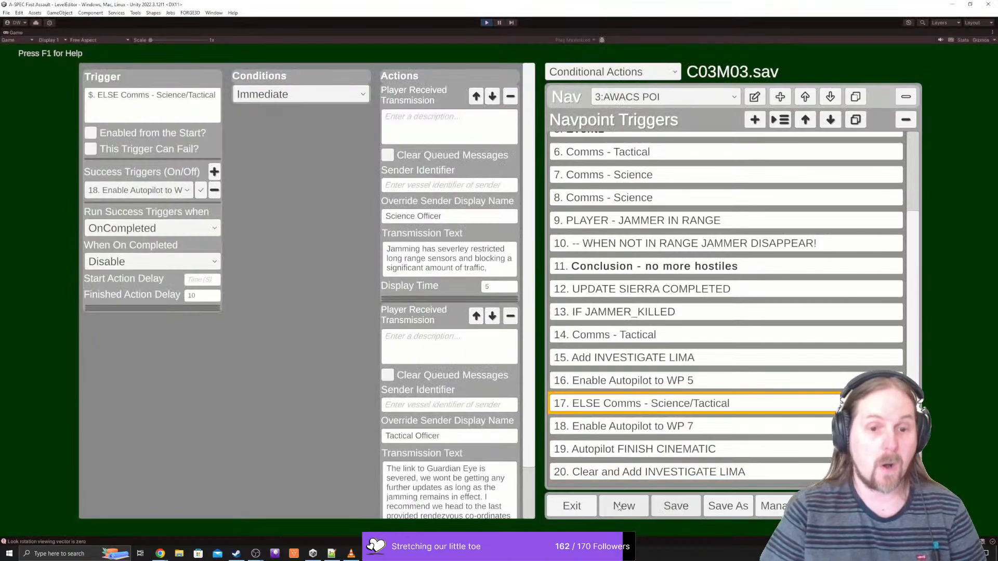
click(593, 507)
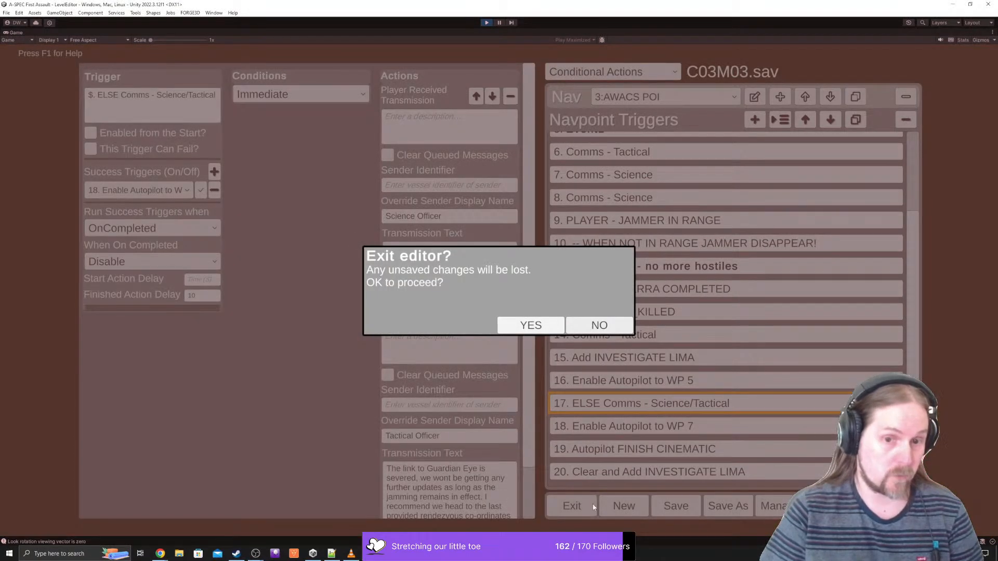
click(531, 325)
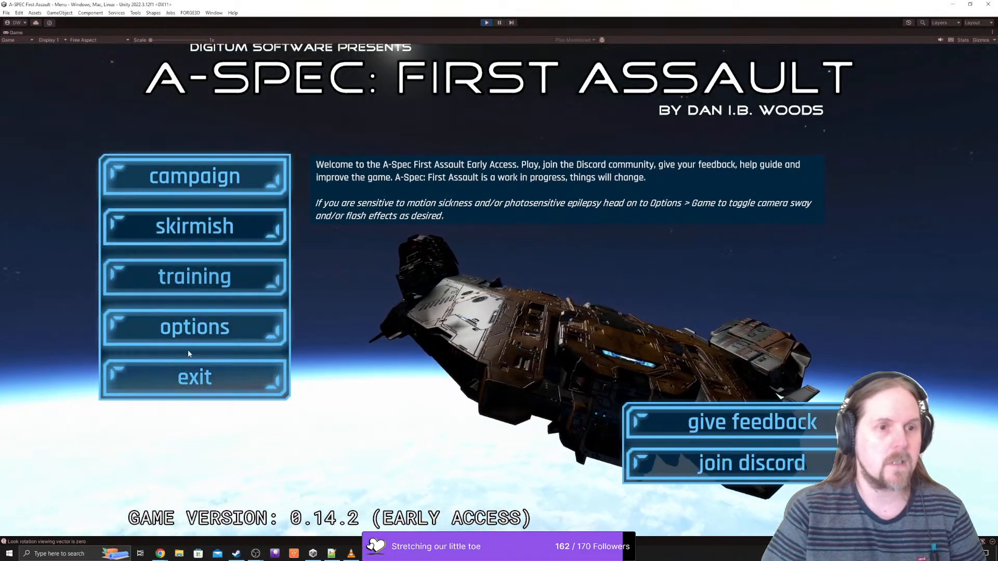
- Open the control configuration and bindings from the game options
click(170, 329)
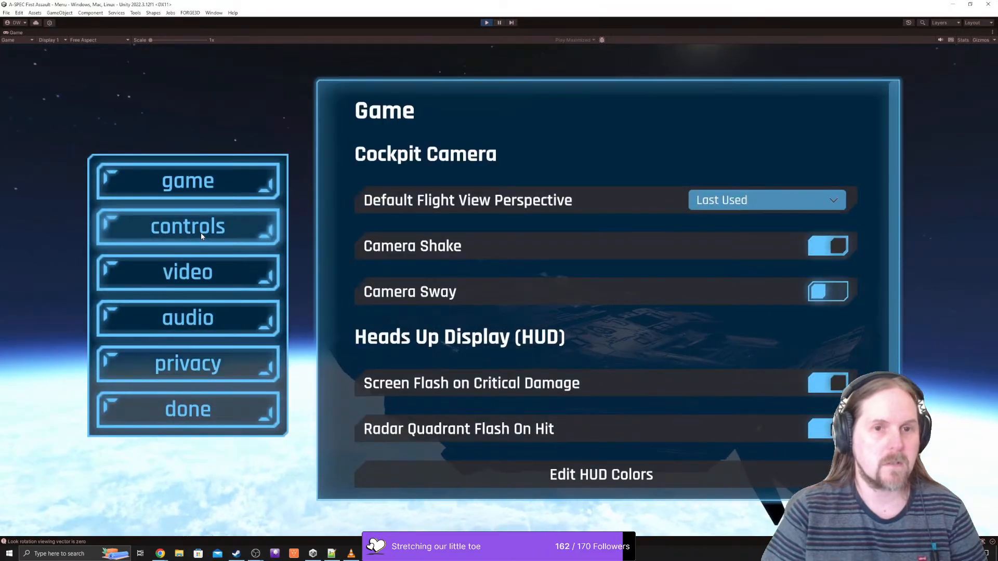
click(202, 236)
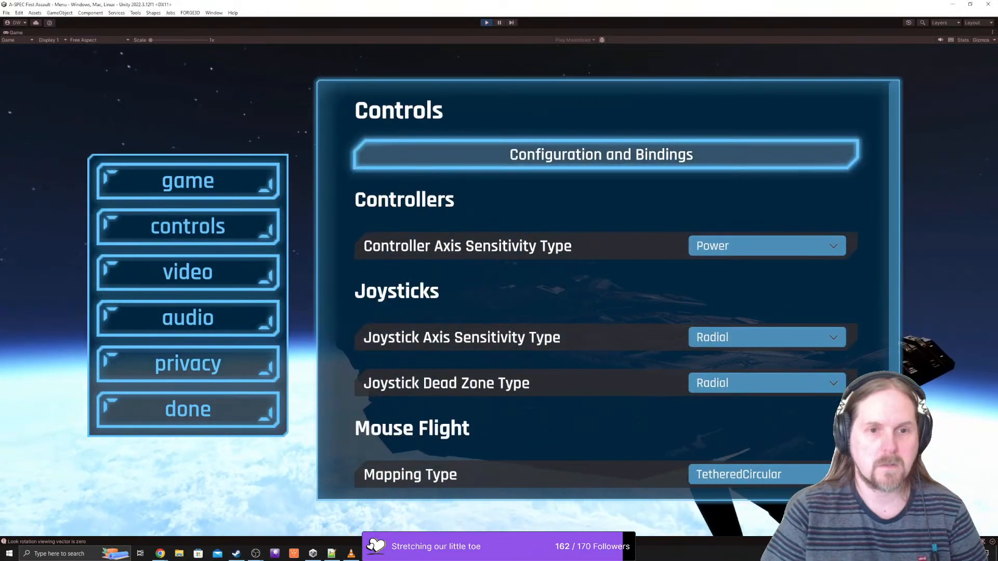
click(519, 155)
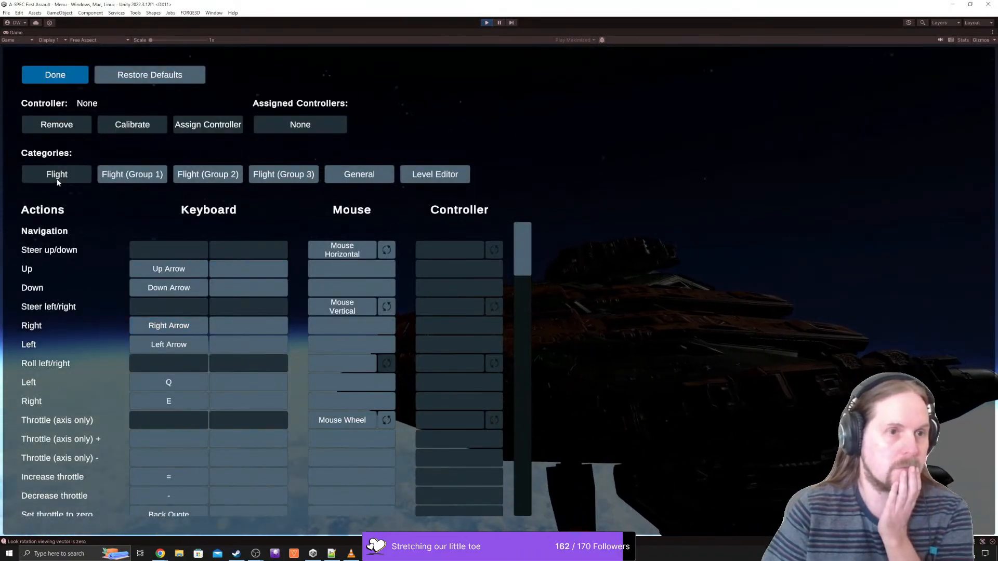
- Review the bindings in the Flight, Flight (Group 1) and Flight (Group 2) categories through to the end of their lists
drag(522, 260, 519, 494)
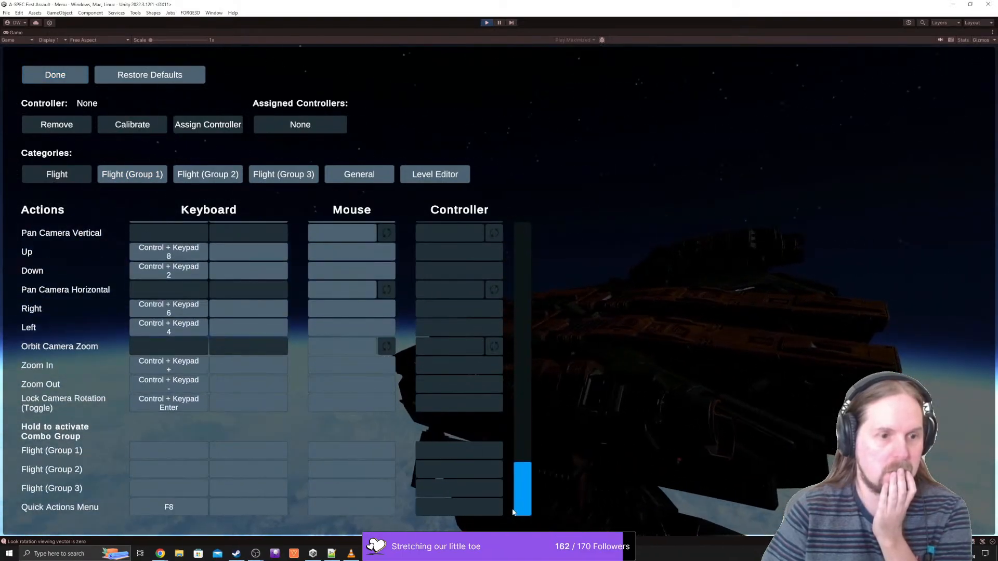
click(130, 177)
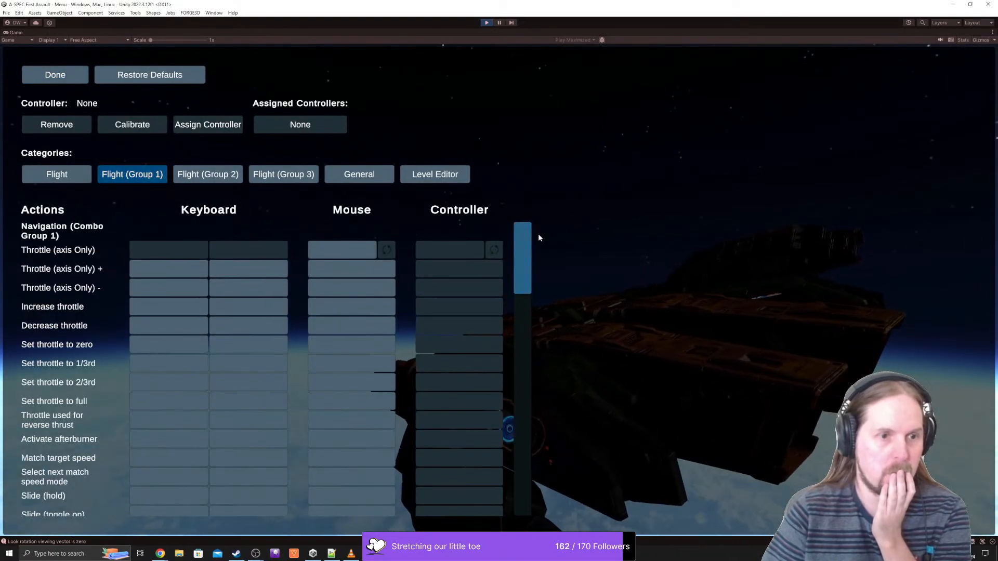
drag(522, 248, 521, 498)
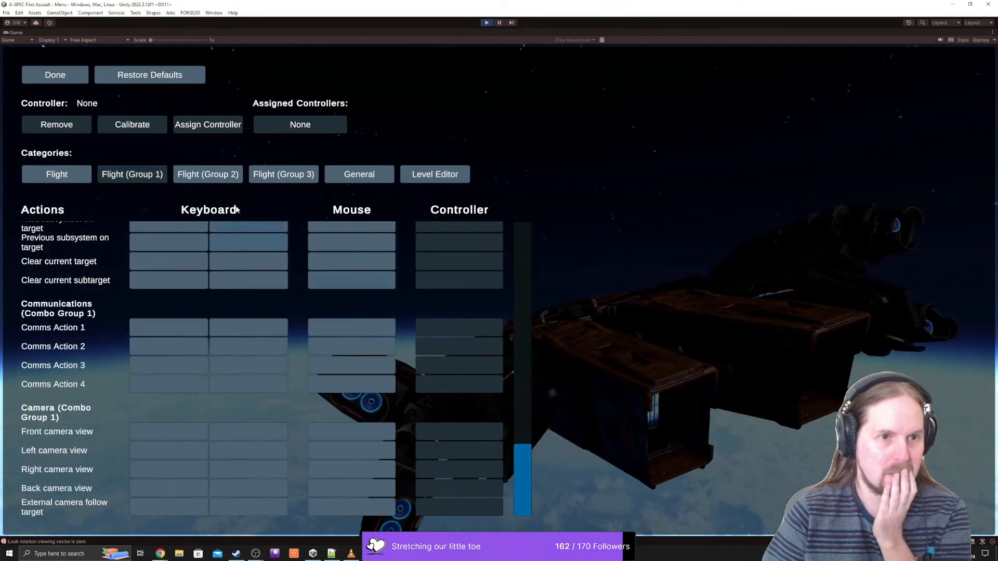
click(222, 180)
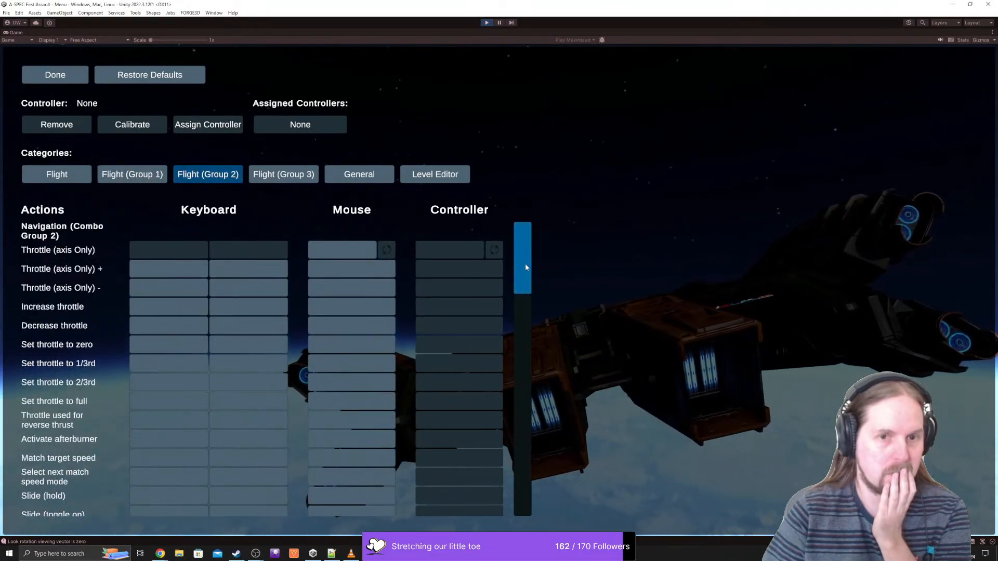
drag(525, 264, 507, 223)
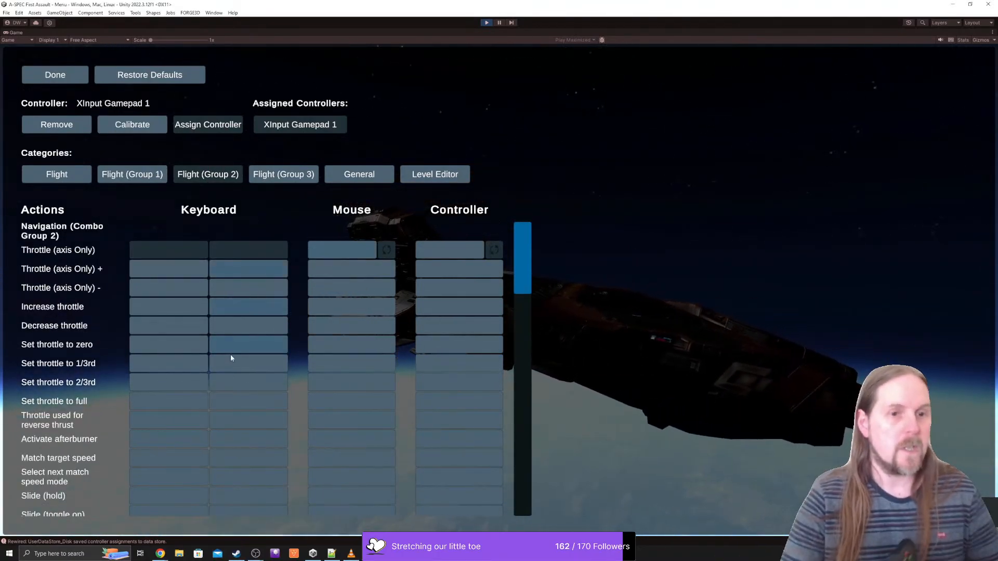
- Examine the XInput Gamepad 1 bindings in Flight (Group 2) and the combo group activation bindings in the Flight category
scroll(232, 357, down, 15)
scroll(375, 343, up, 5)
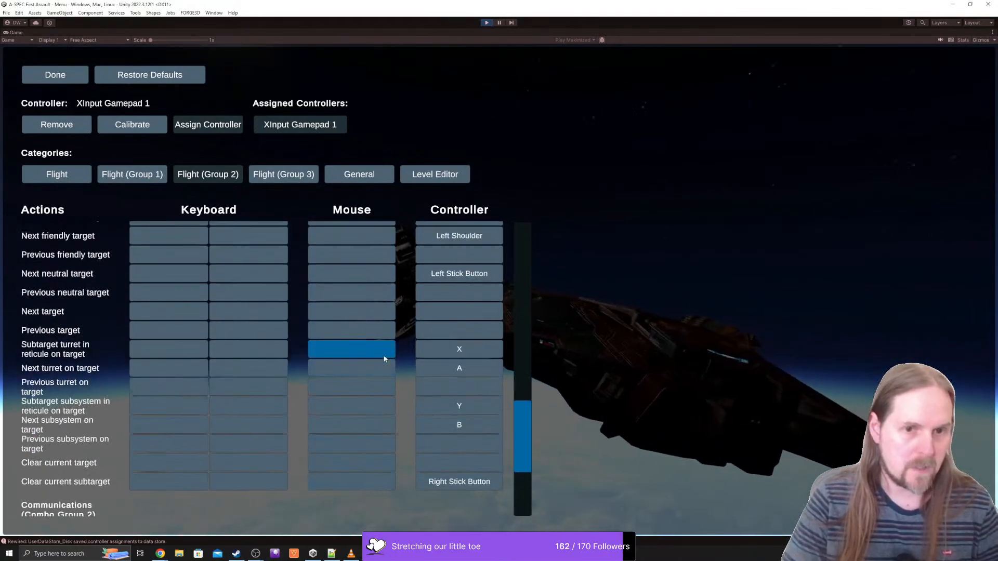
click(59, 167)
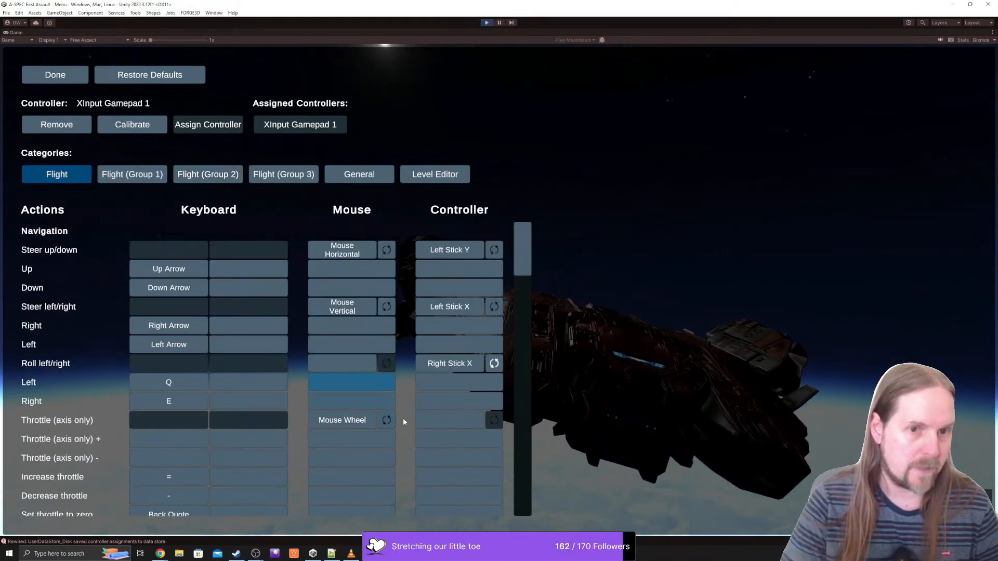
drag(524, 256, 523, 512)
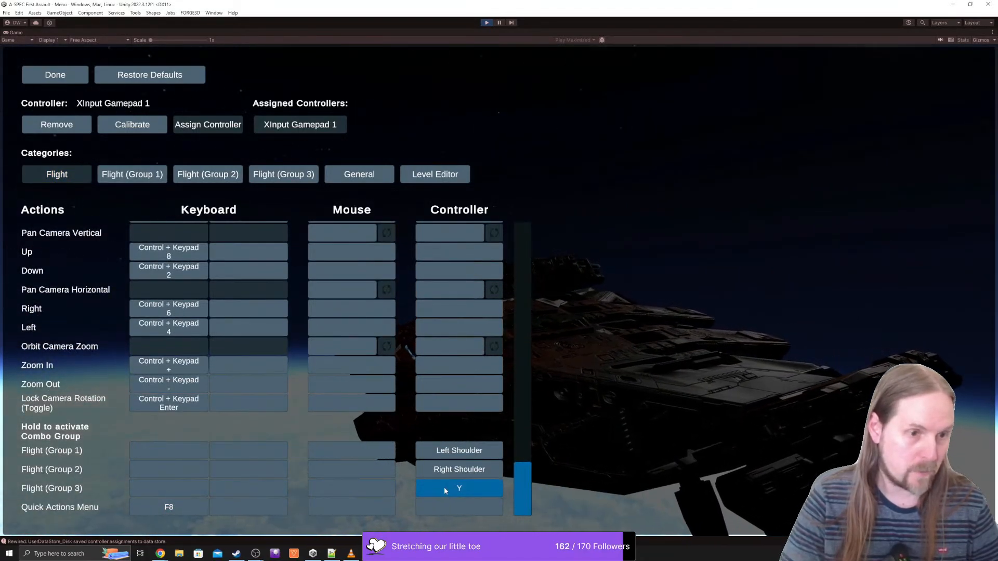
- Try to replace the Increase throttle controller binding in the Flight (Group 3) category
click(282, 180)
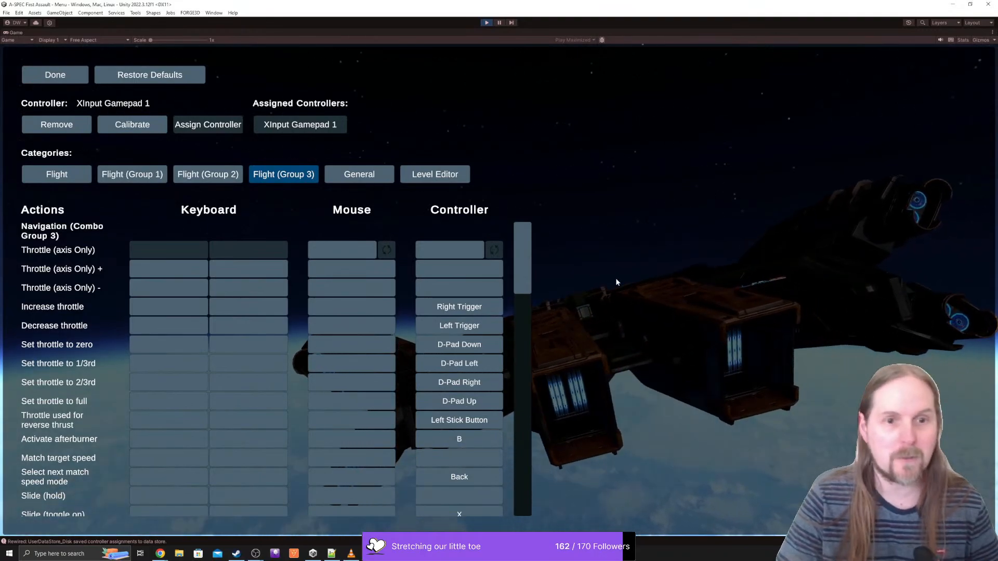
click(478, 310)
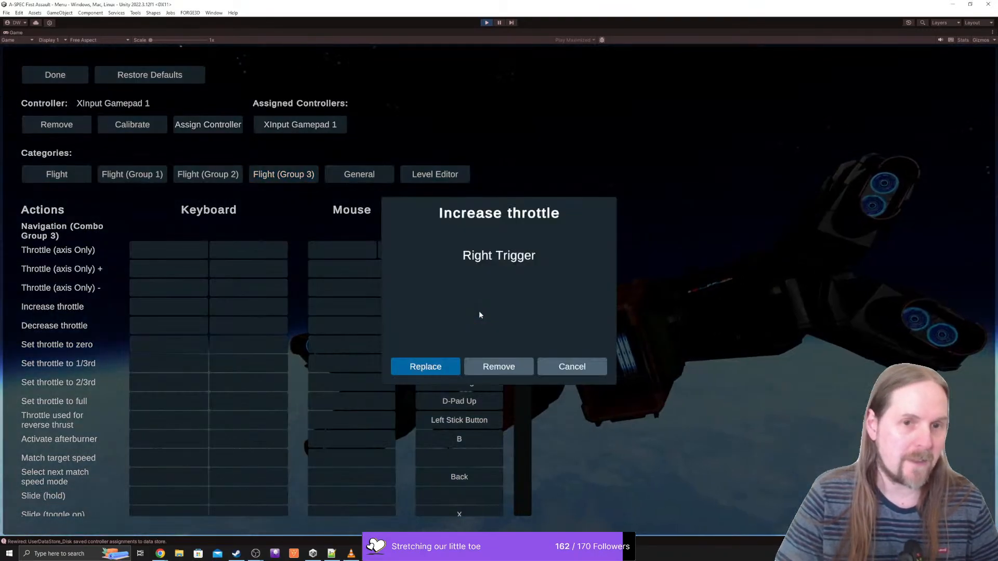
click(439, 365)
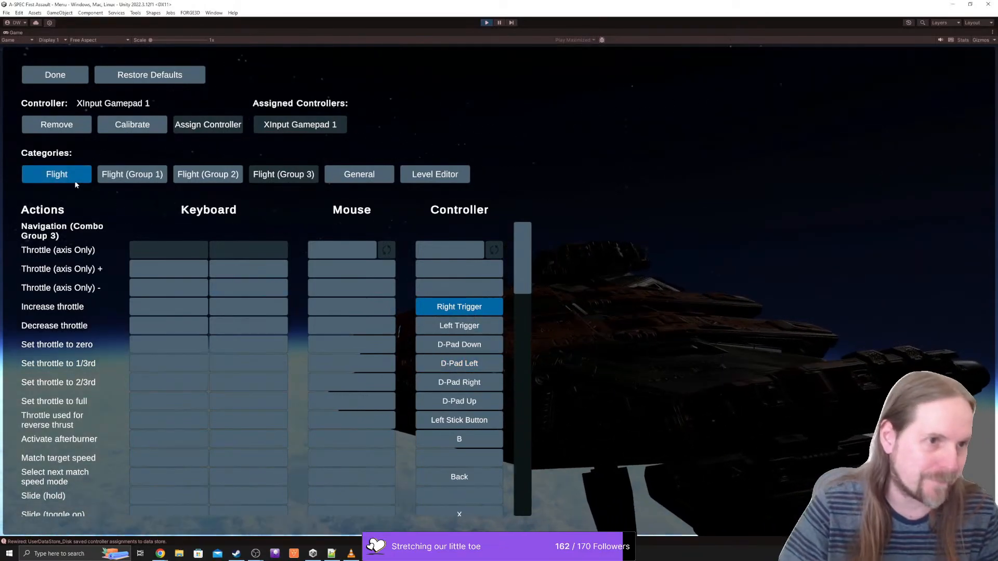
- Compare the combo group activation bindings in Flight with the throttle bindings in Flight (Group 3)
drag(525, 244, 492, 501)
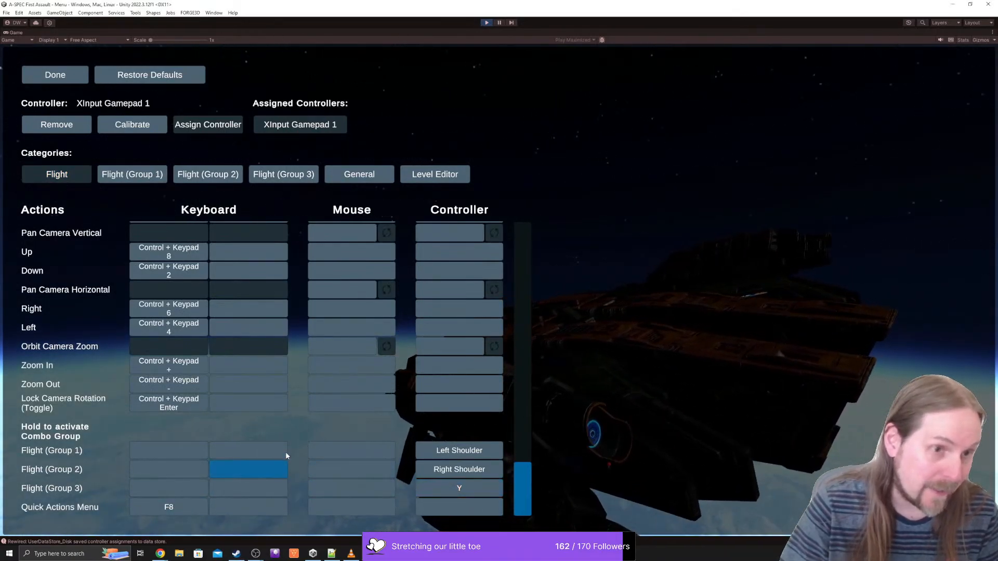
click(268, 179)
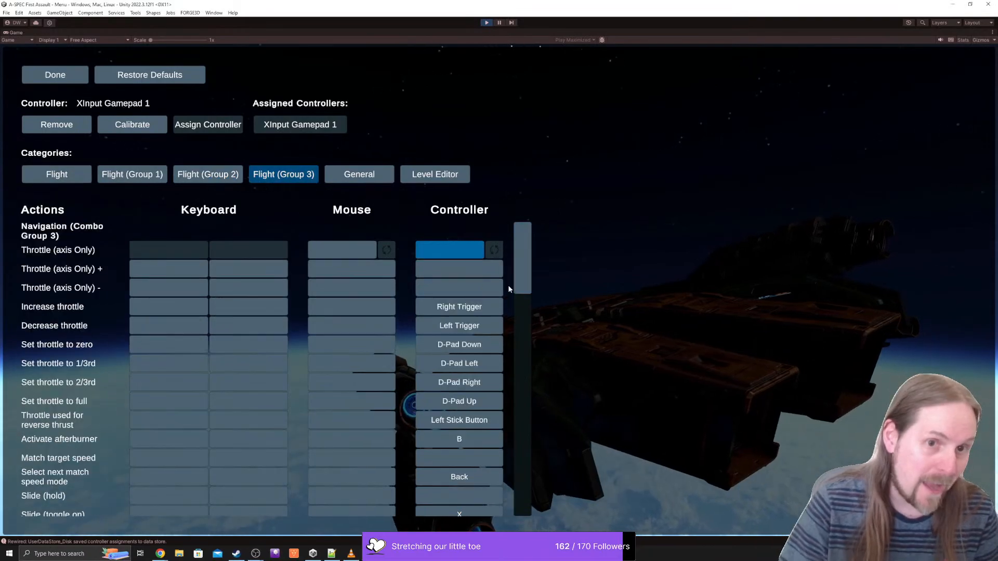
drag(522, 258, 523, 254)
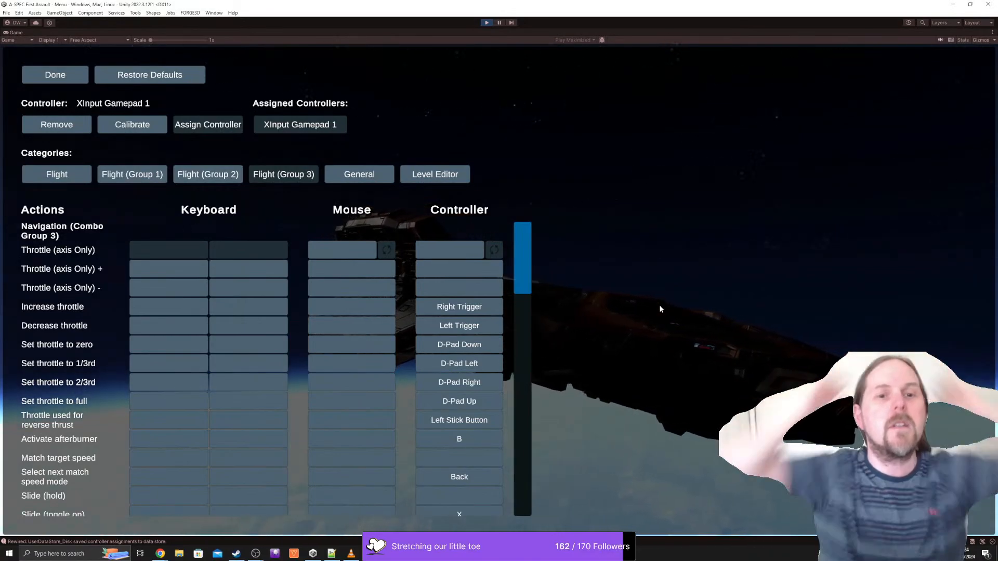
- Close the control bindings and options, and stop play mode in the Unity editor
click(56, 72)
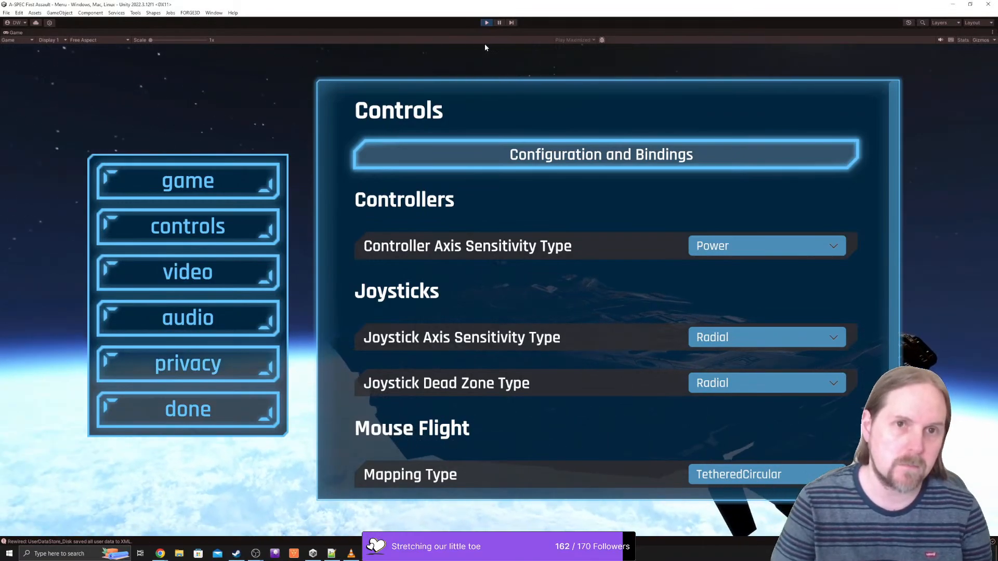
key(Escape)
click(486, 23)
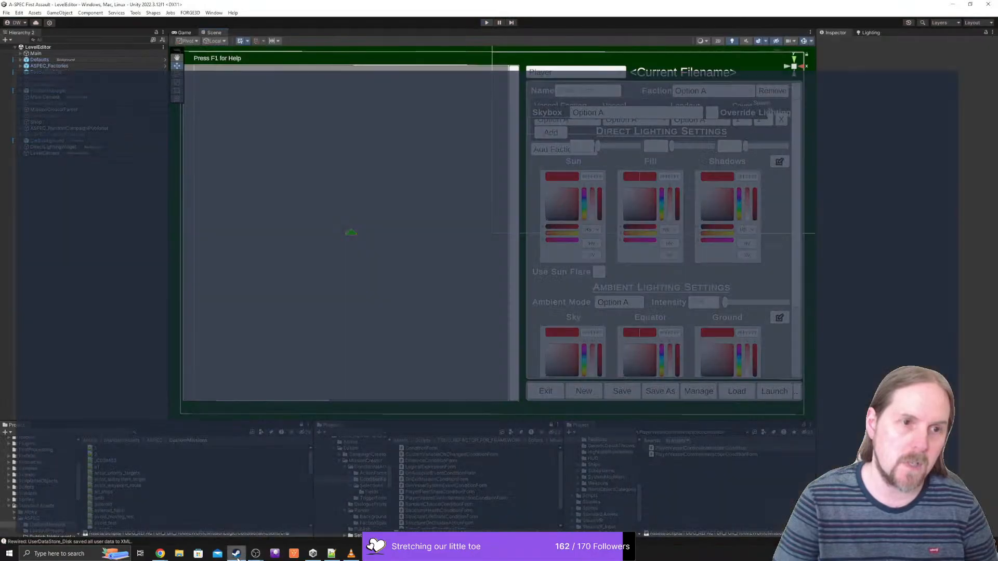
- Switch to Steam, search the library for "A-Spe", and launch A-Spec First Assault Demo
click(236, 554)
click(79, 19)
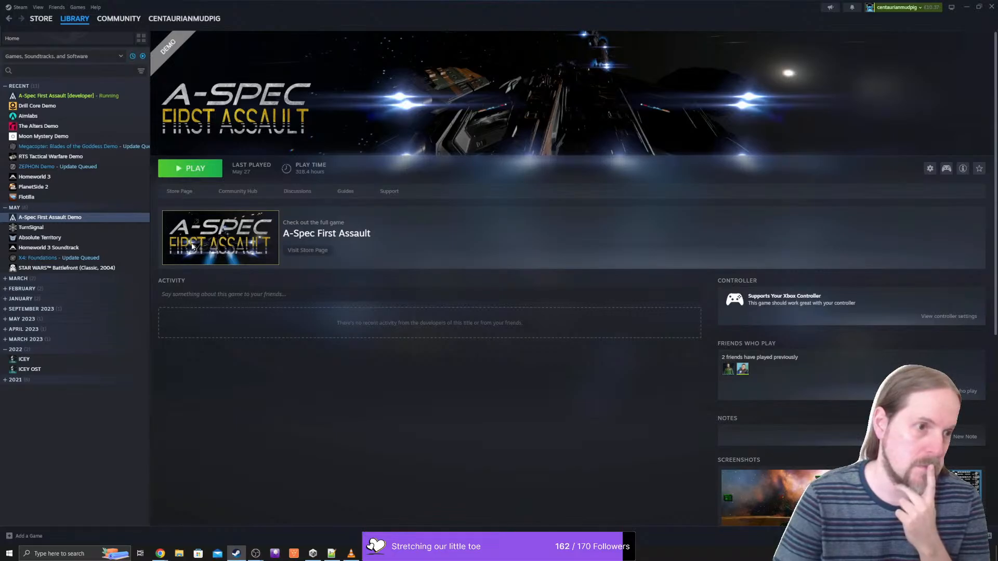
click(44, 68)
text(a-Spe)
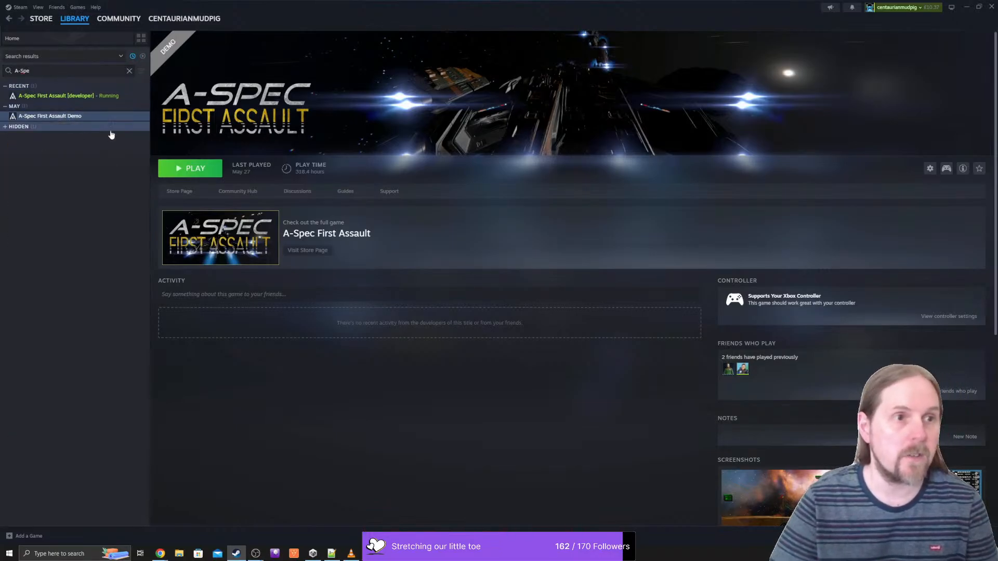
click(205, 174)
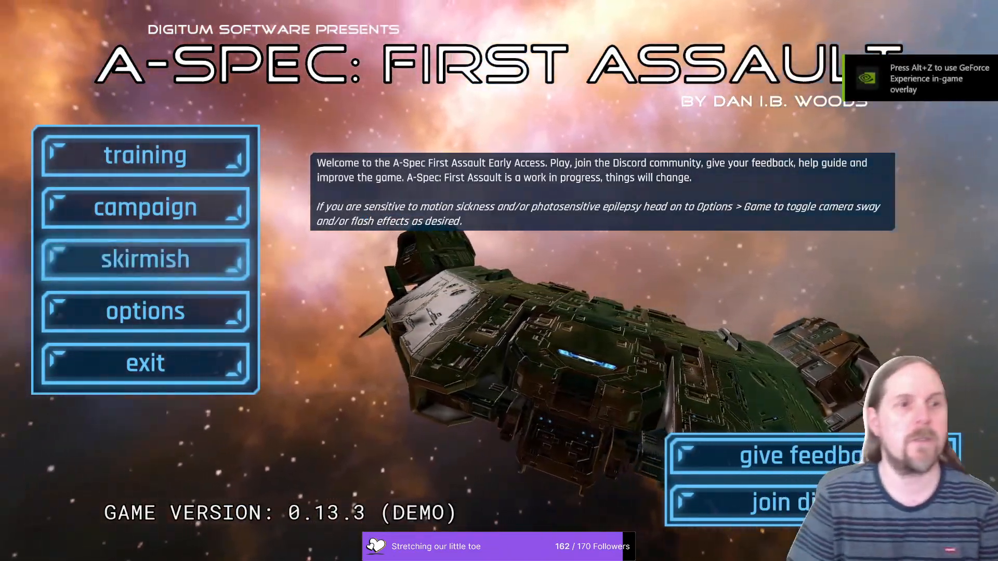
- Launch a skirmish with the preset ships and the Nebula Green skybox, and pause the simulation
click(146, 259)
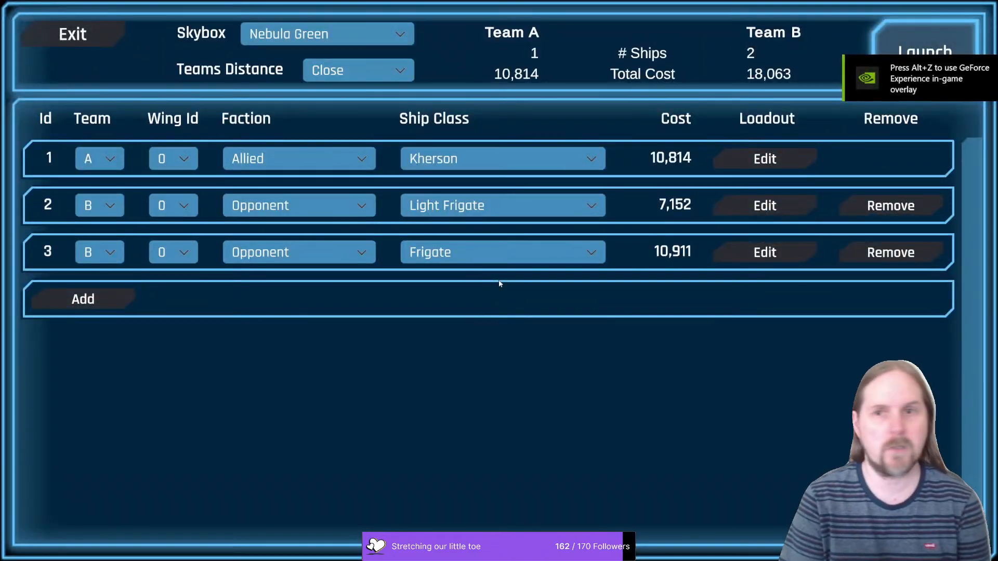
key(Return)
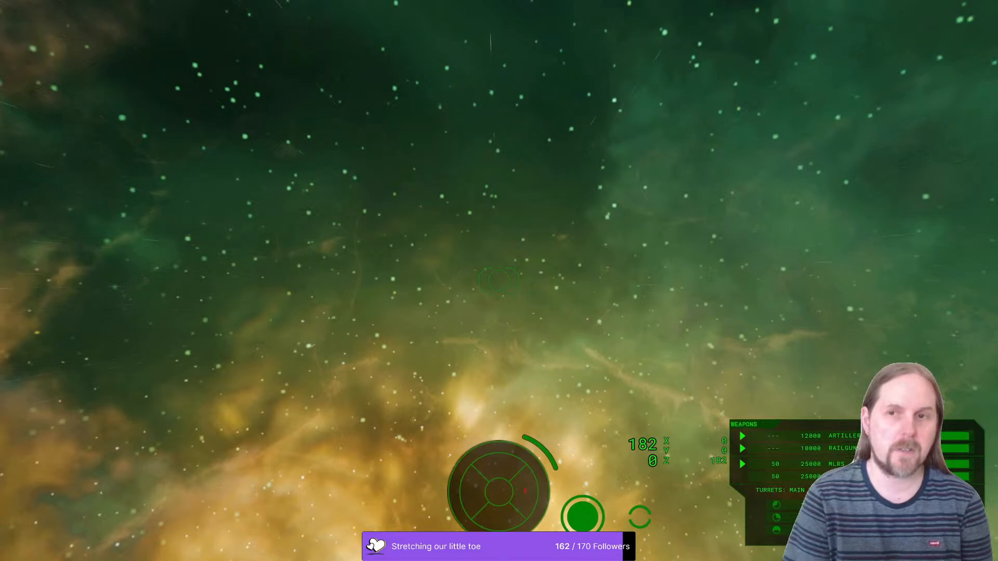
key(Escape)
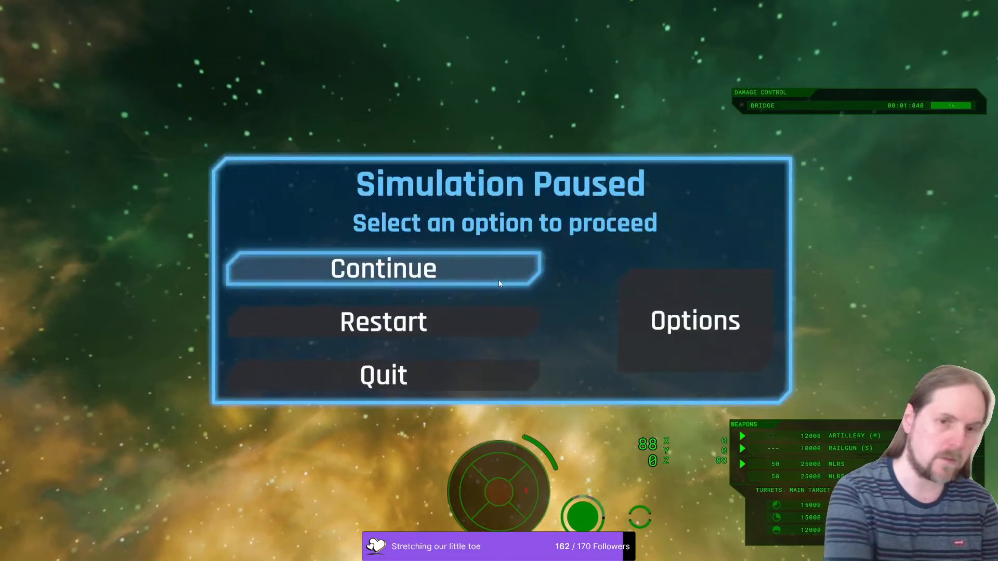
- Quit the paused skirmish mission, accept losing its progress, and return to the game's main menu
key(Down)
key(Down)
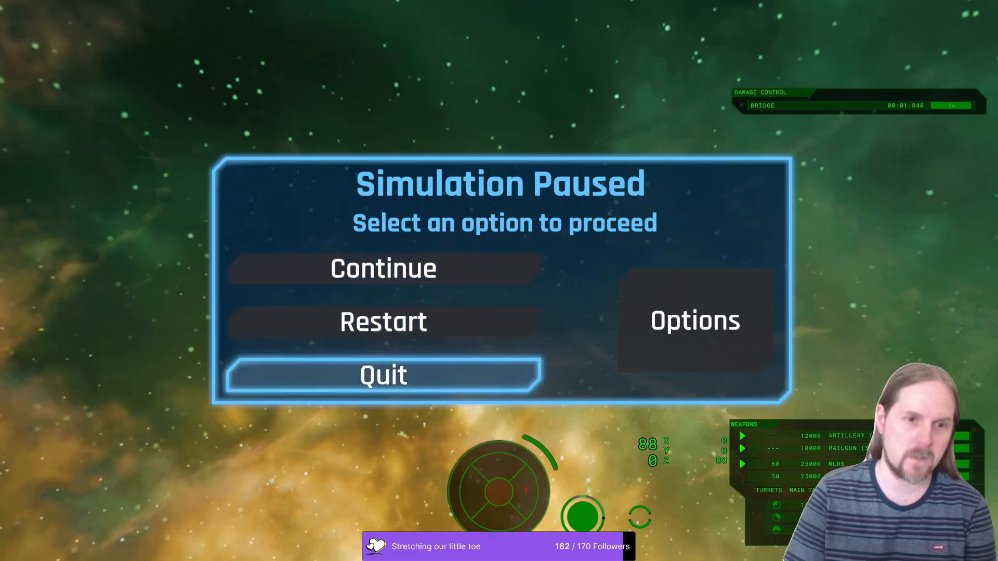
key(Return)
key(Left)
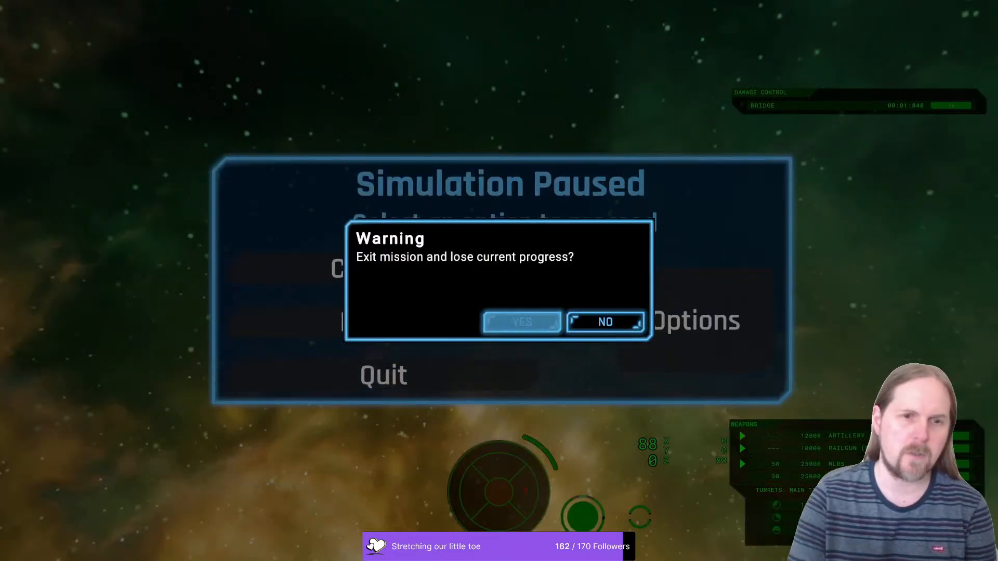
key(Return)
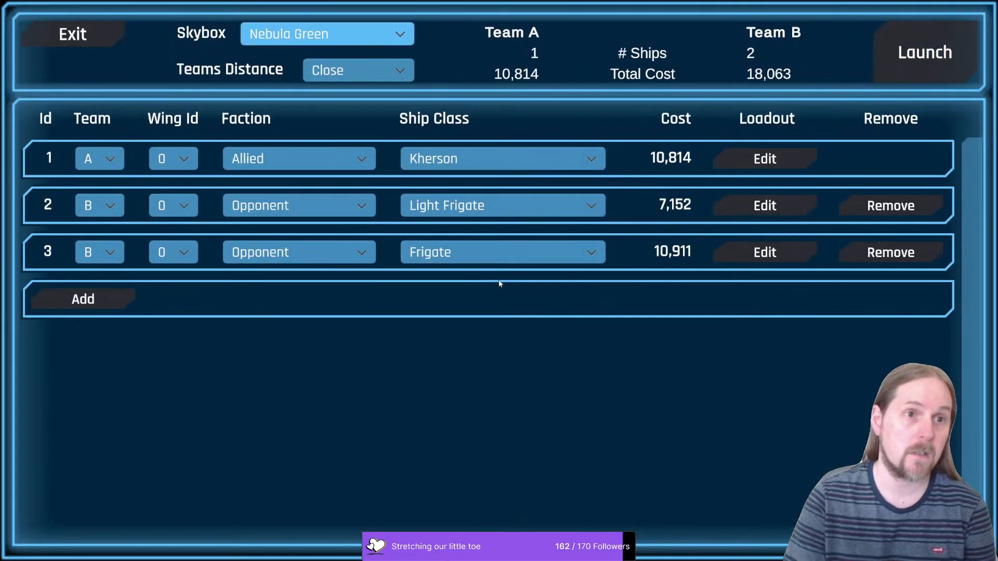
key(Return)
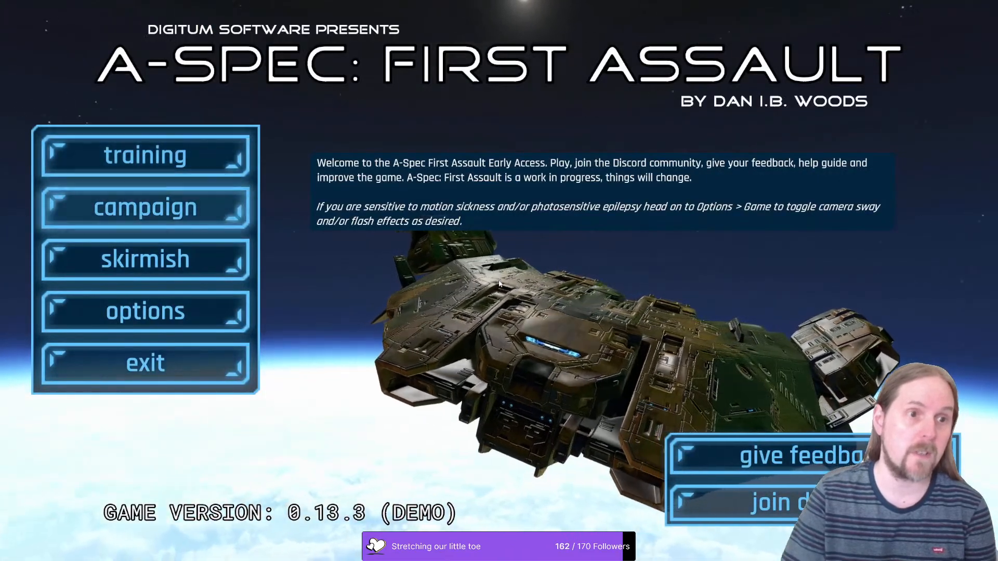
- Open the Training Simulator, select the navigation_01_basic tutorial as the custom mission, and launch it
key(Return)
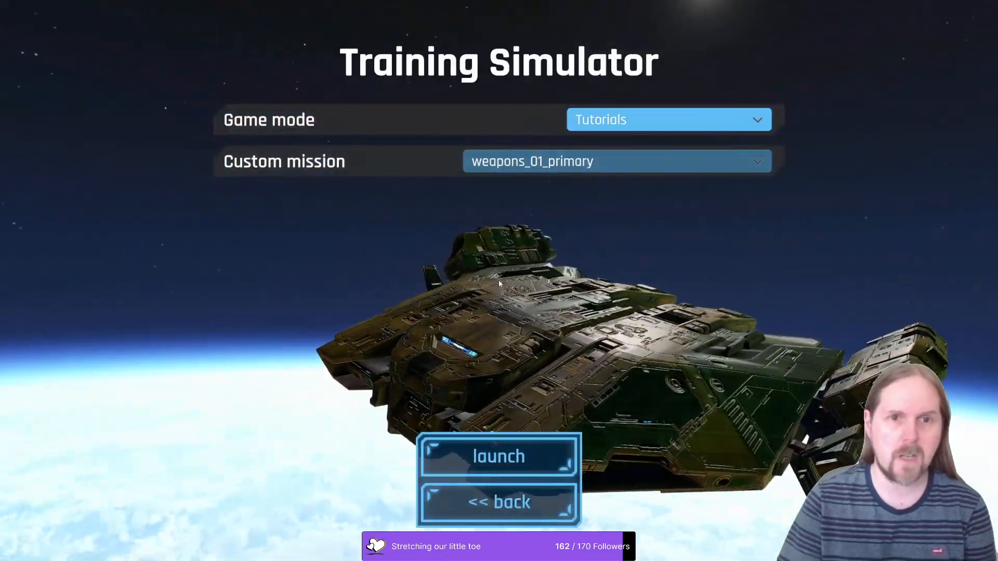
key(Return)
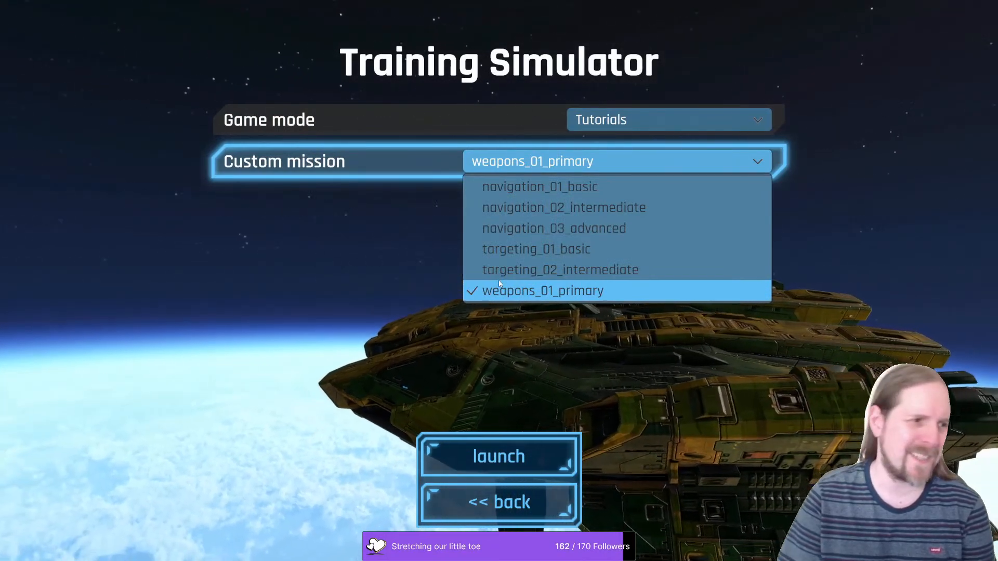
key(Up)
key(Up)
key(Up)
key(Up)
key(Up)
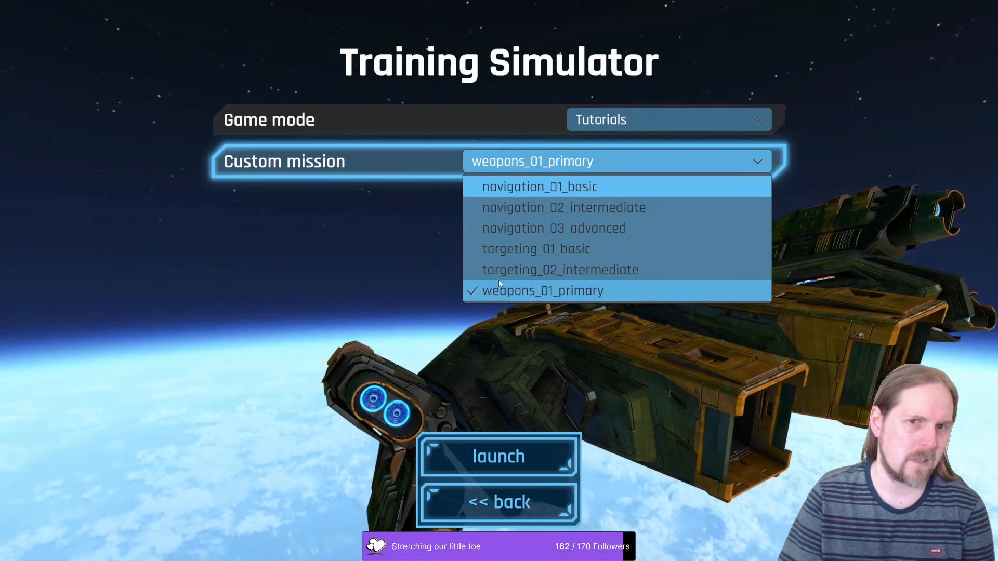
key(Return)
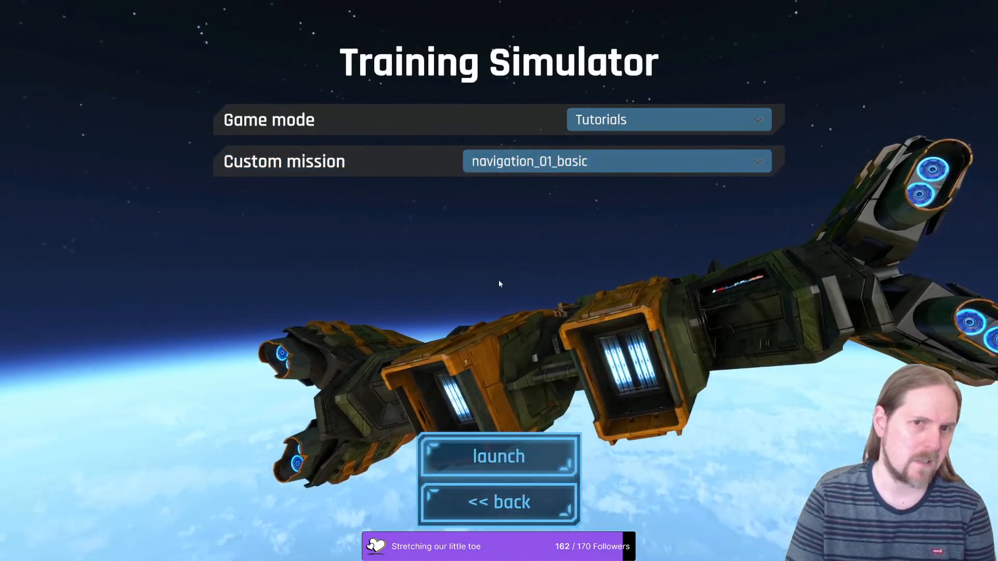
key(Return)
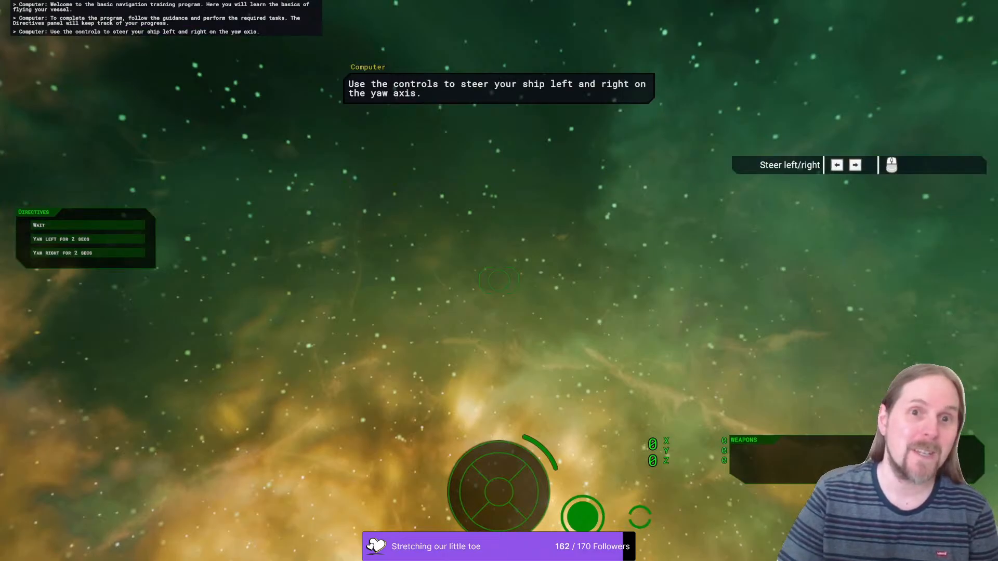
- Complete the yaw and pitch directives by steering the ship left, right, up and down for 2 seconds each
key(Left)
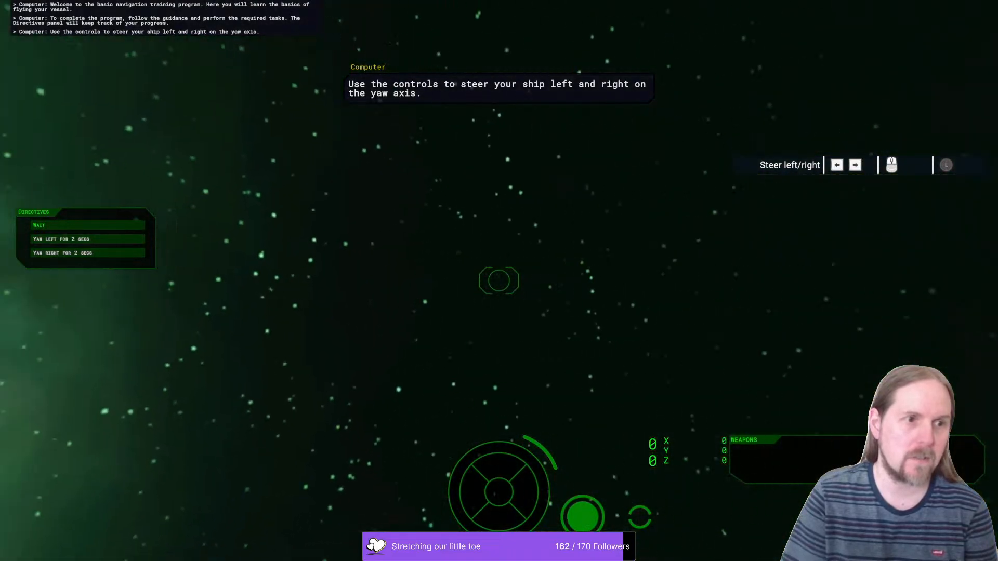
key(Right)
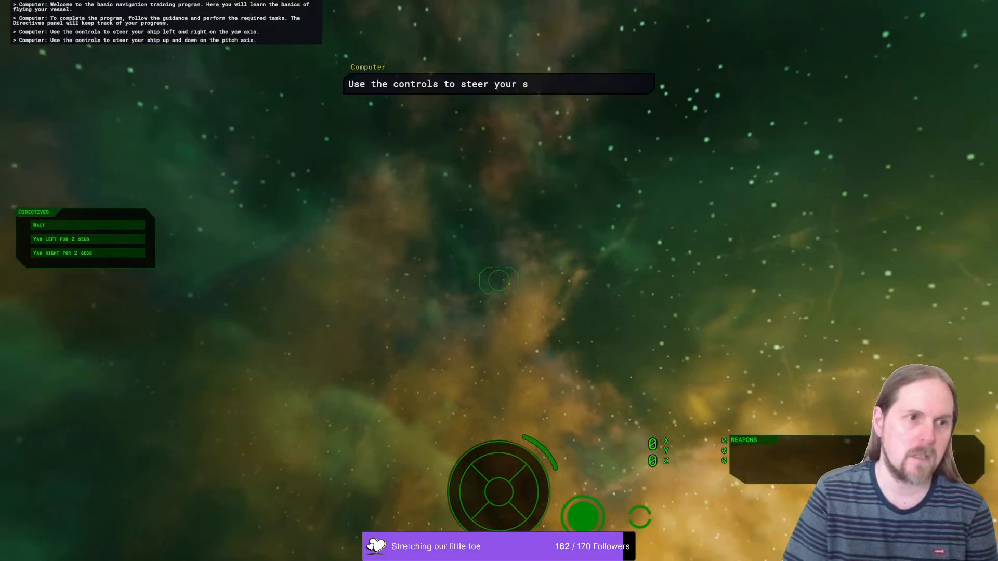
key(Up)
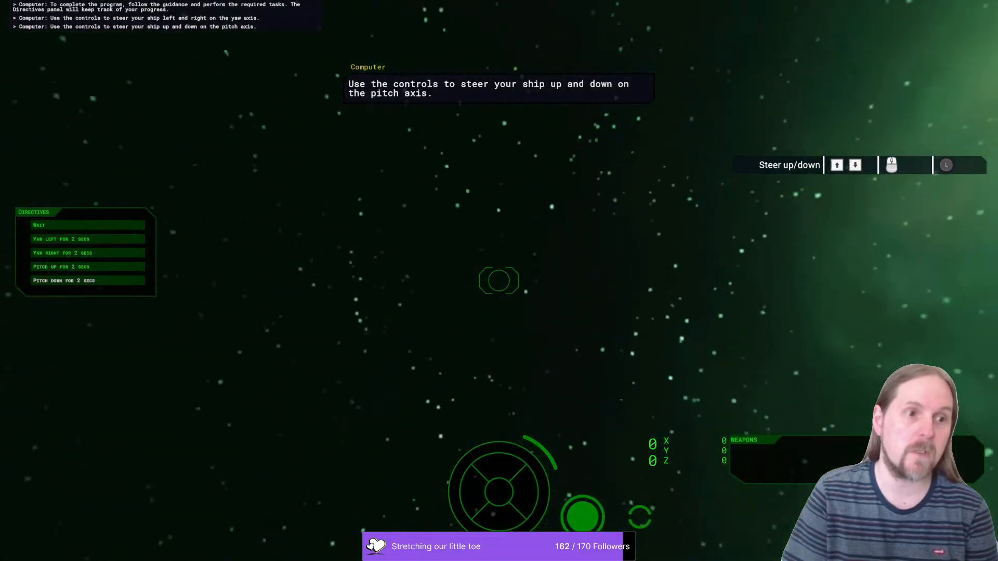
key(Down)
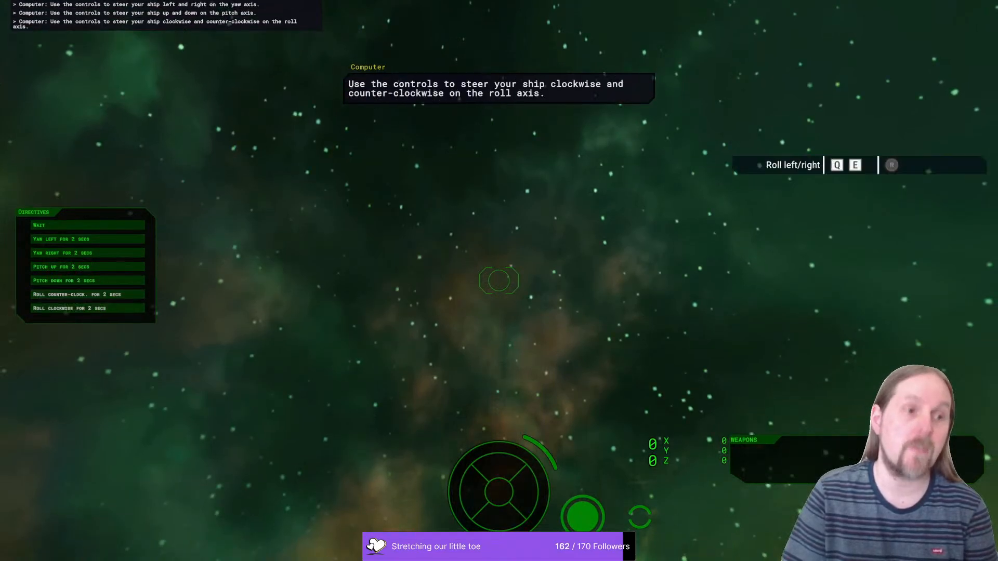
- Complete the roll directives counter-clockwise and clockwise for 2 seconds each, and the throttle directives to 100% and 0%
key(q)
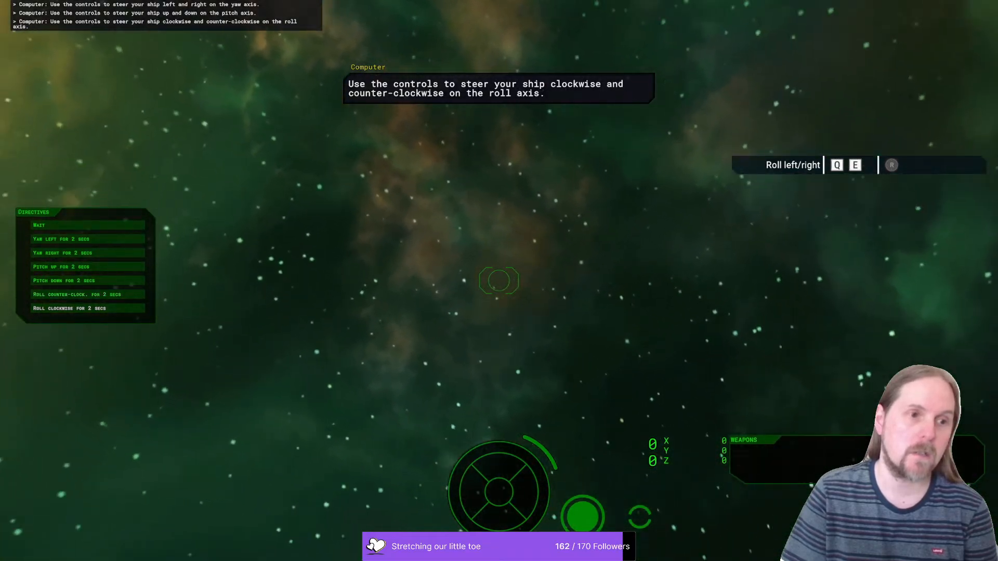
key(e)
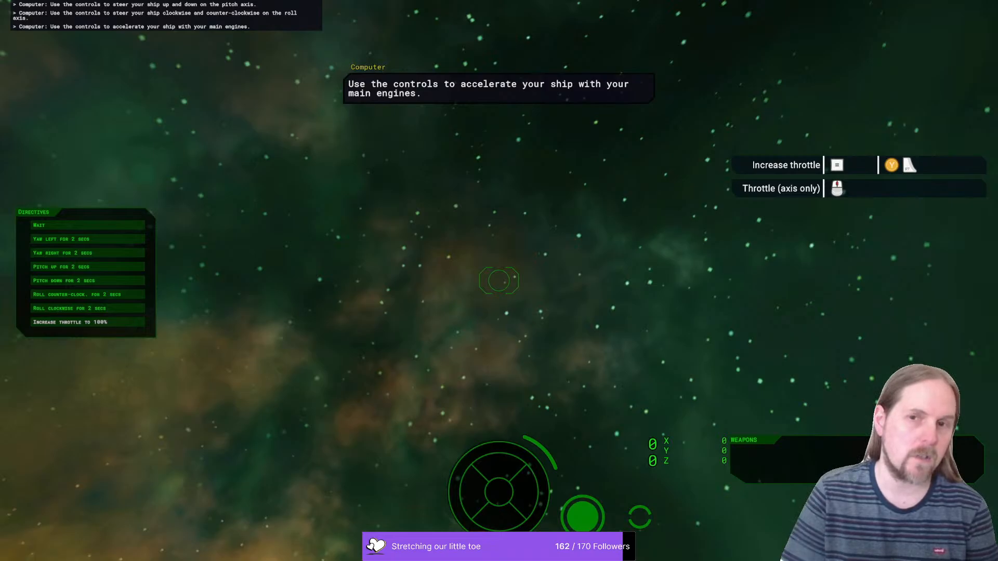
key(equal)
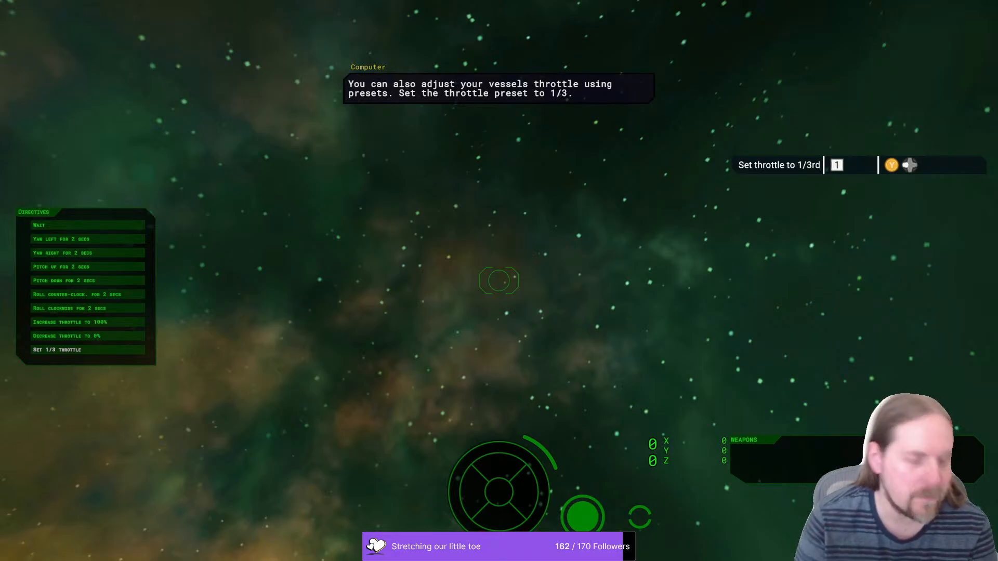
- Pause the tutorial and open the control bindings for the Flight (Group 3) category
key(Escape)
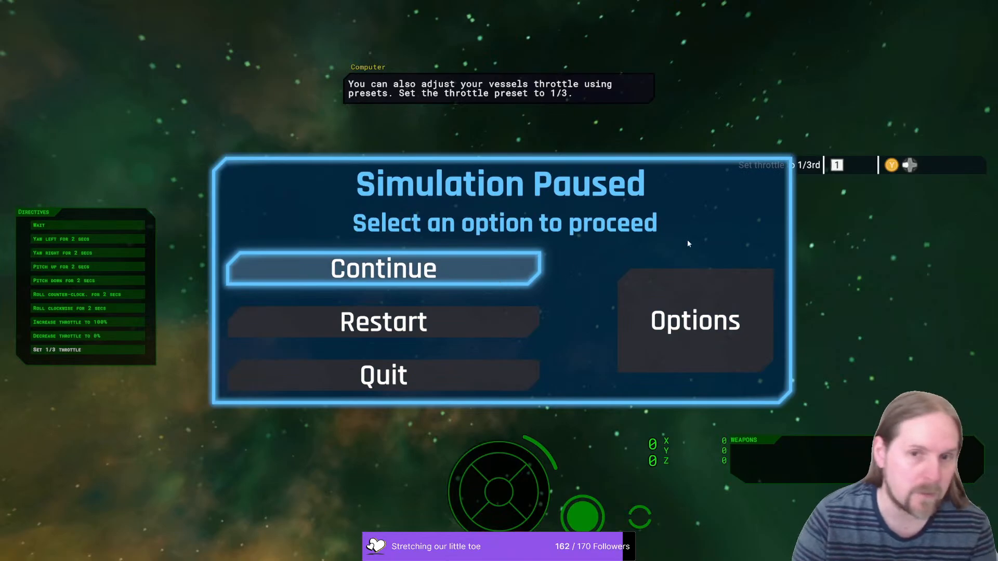
click(698, 315)
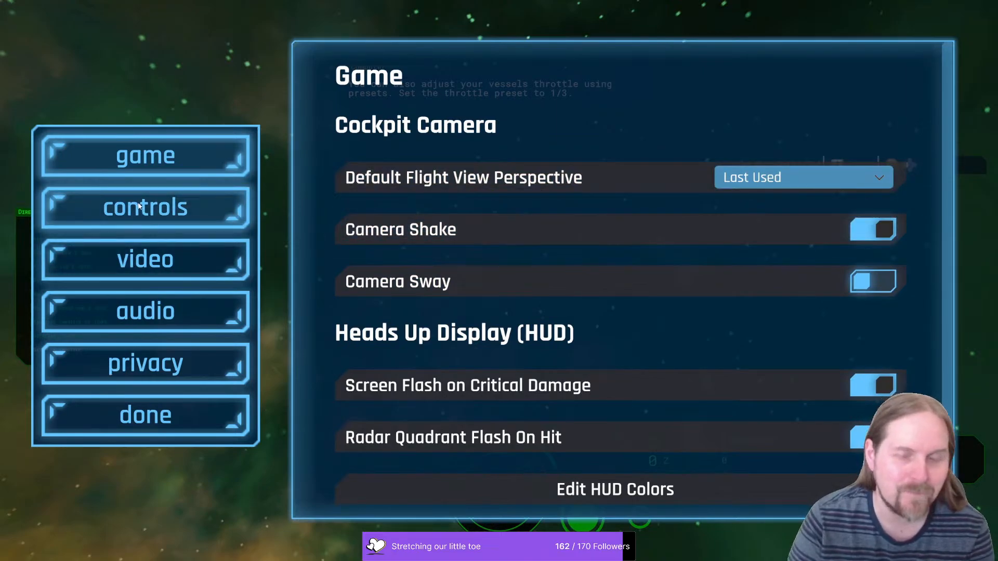
click(154, 204)
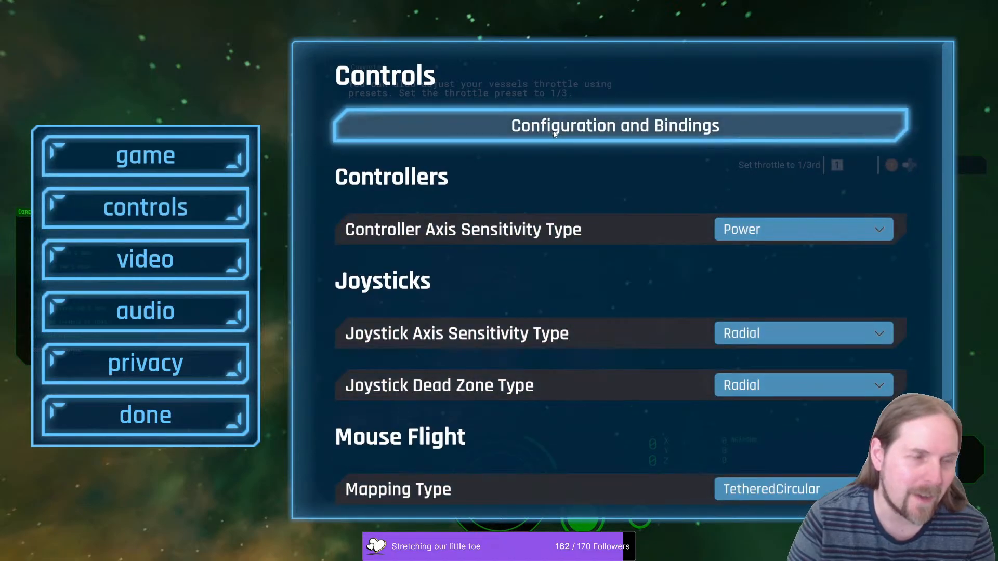
click(572, 125)
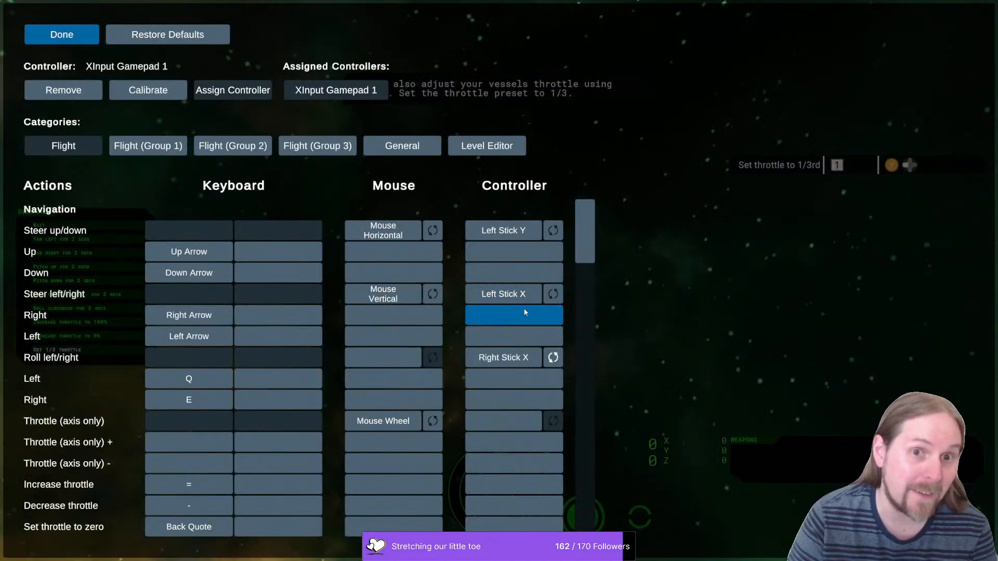
click(342, 149)
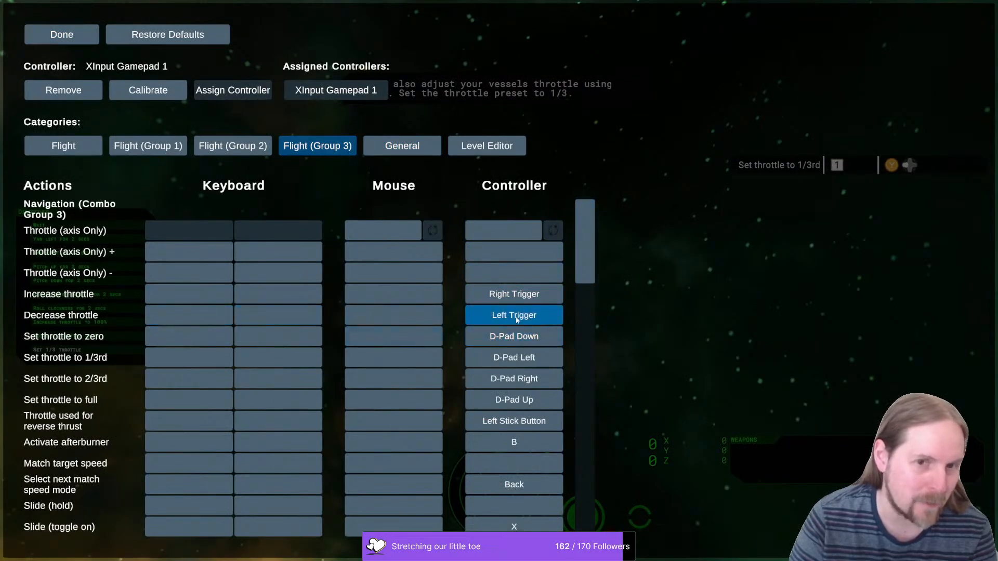
- Try to replace the controller binding of Decrease throttle in combo group 3
click(529, 320)
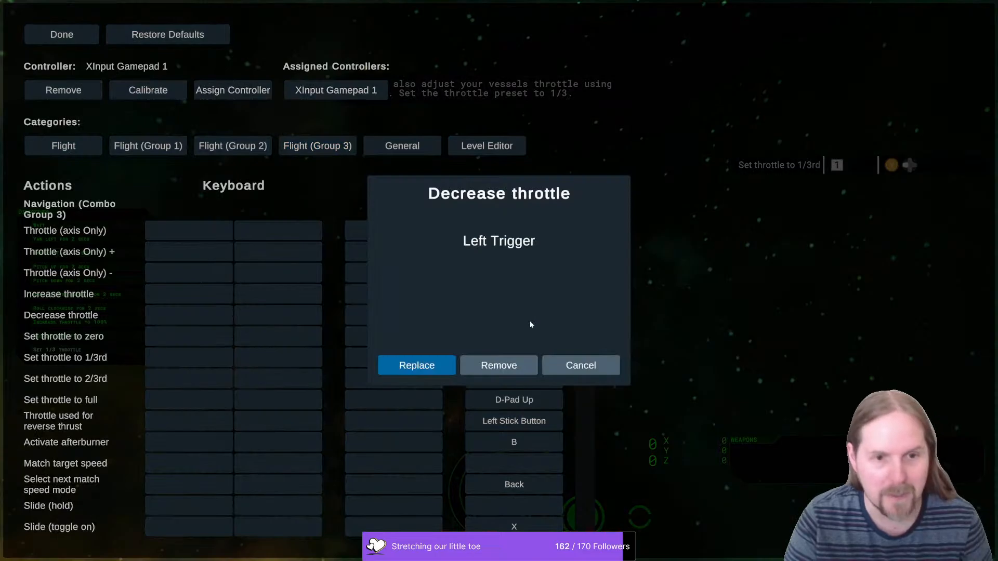
click(436, 368)
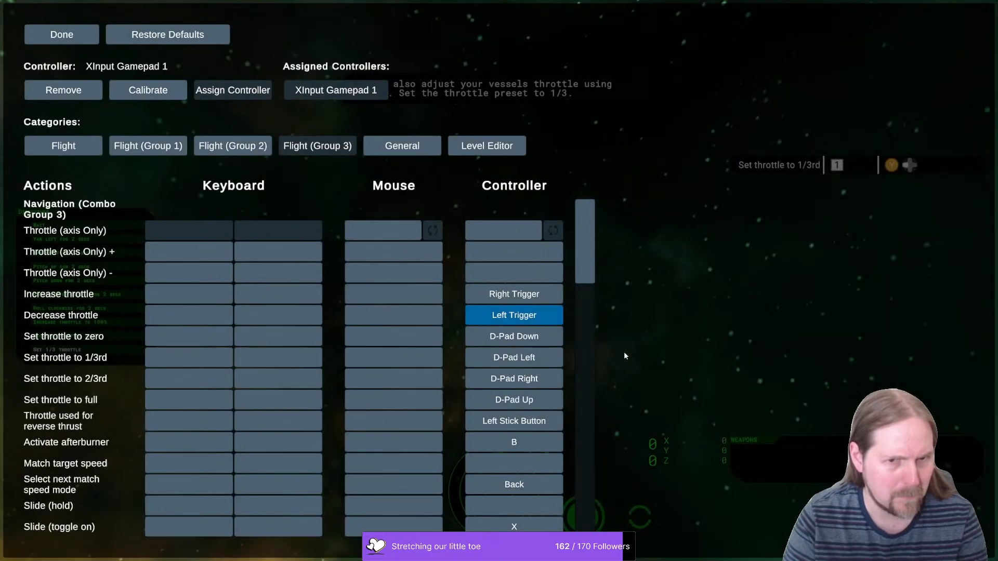
click(543, 319)
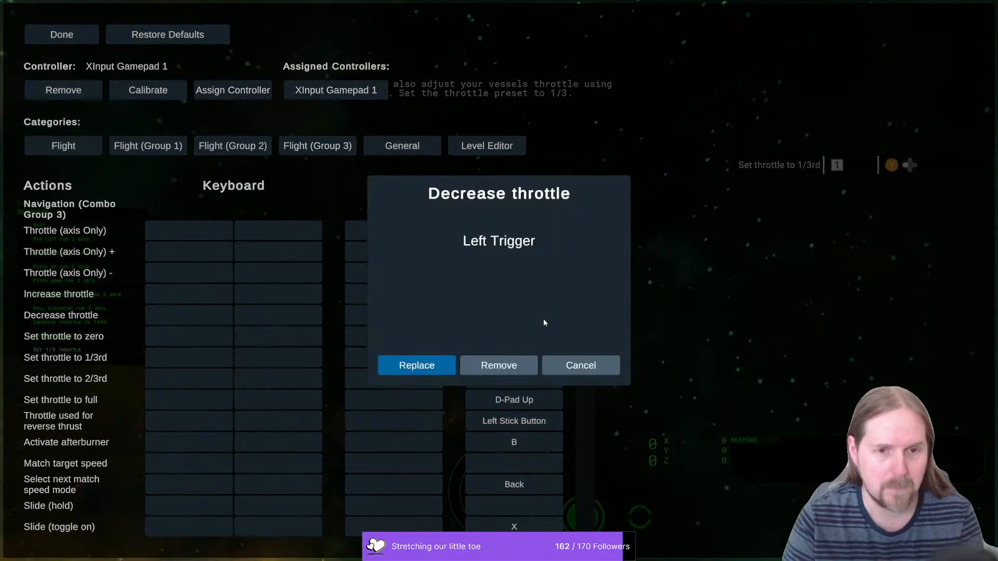
click(394, 364)
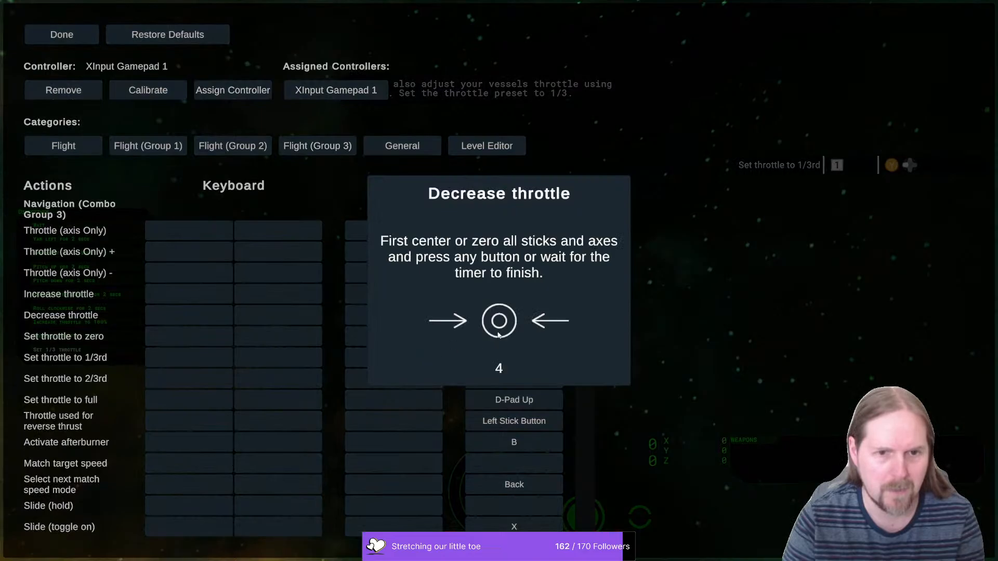
click(498, 330)
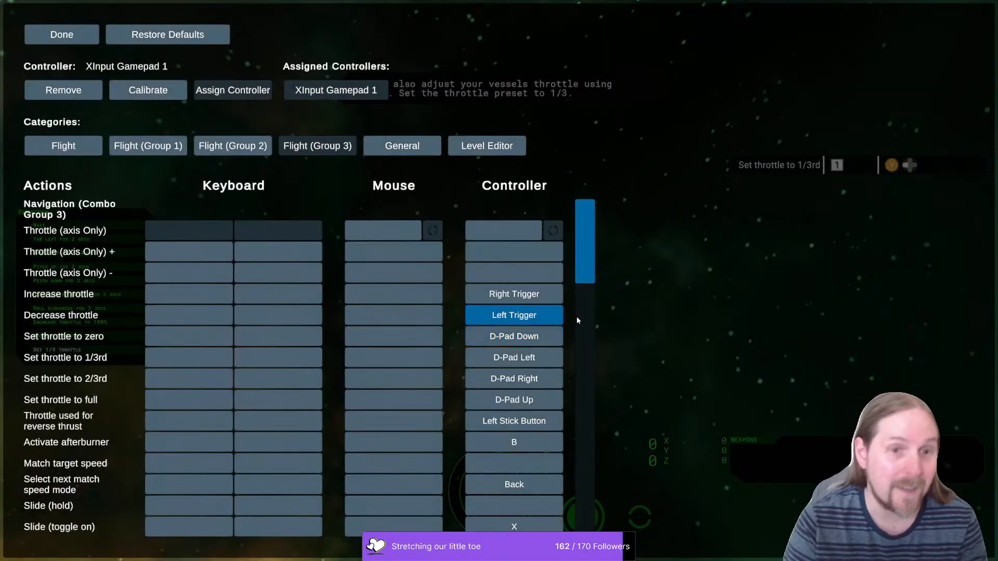
- Try to replace the Increase throttle controller binding, cancel the Left Trigger reassignment, and retry replacing the Decrease throttle binding
click(551, 298)
click(414, 362)
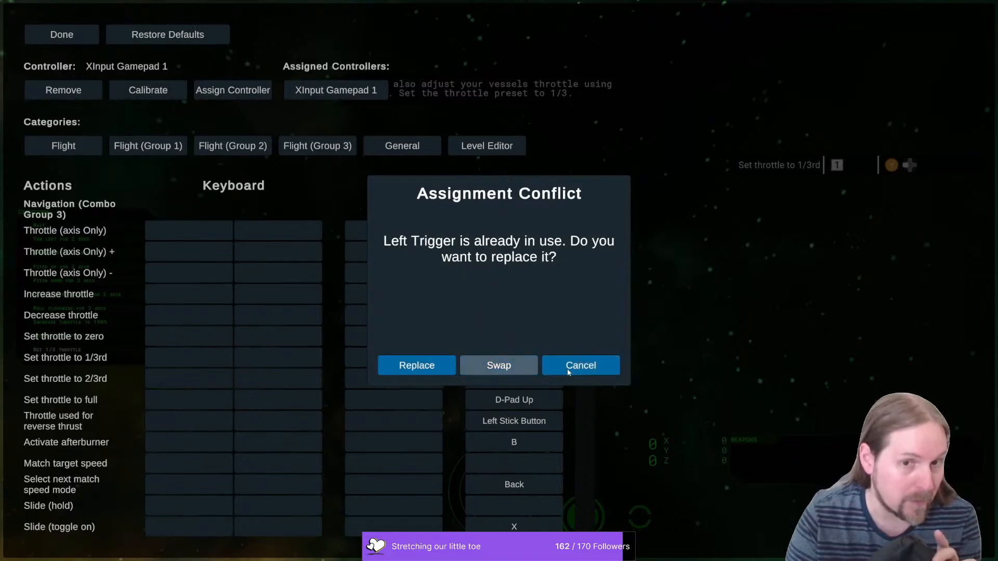
click(580, 366)
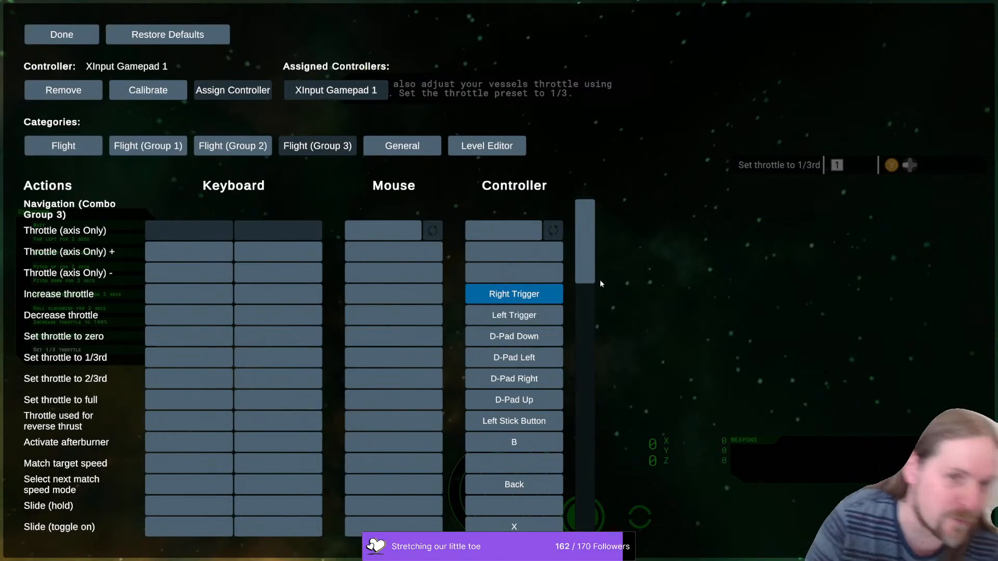
click(523, 314)
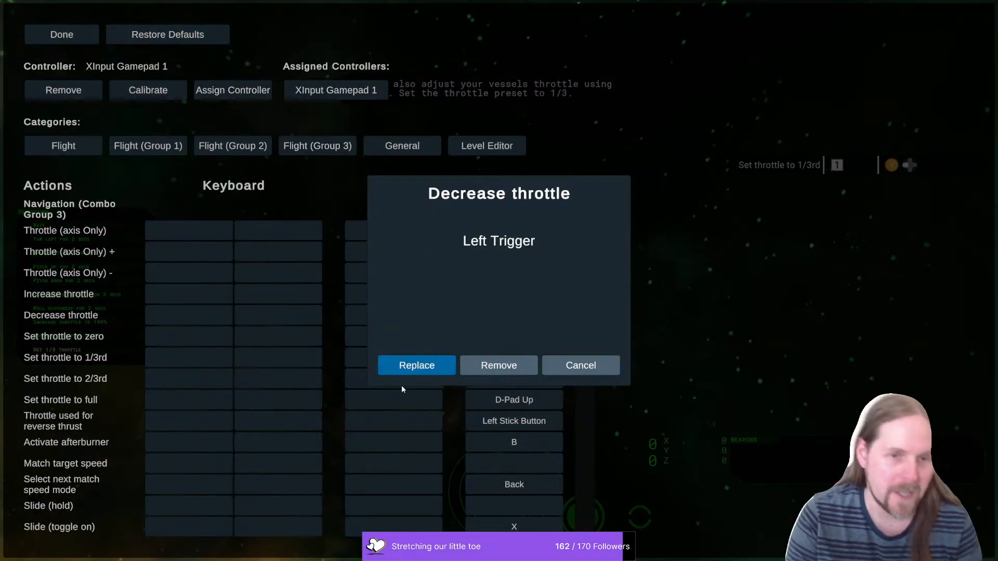
click(409, 366)
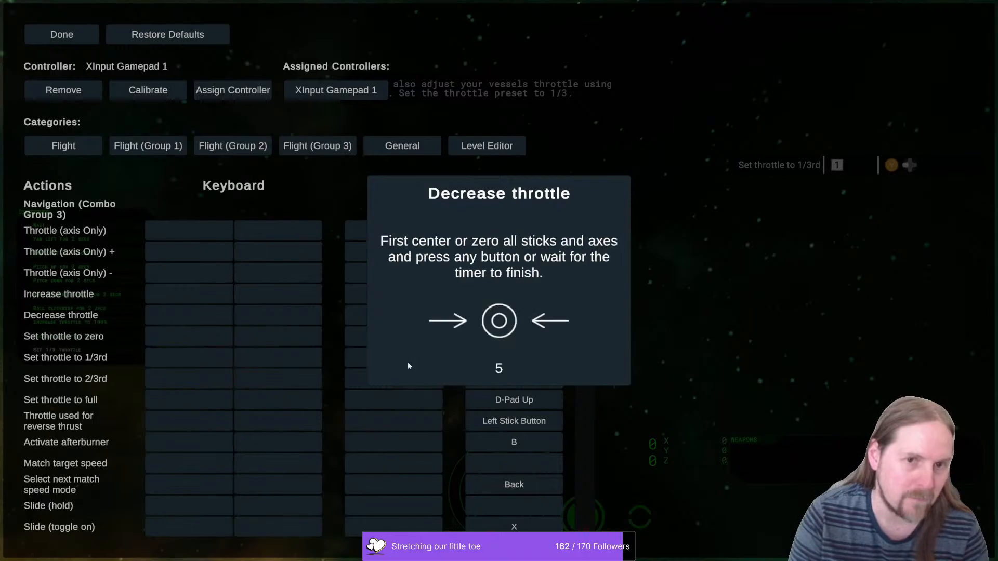
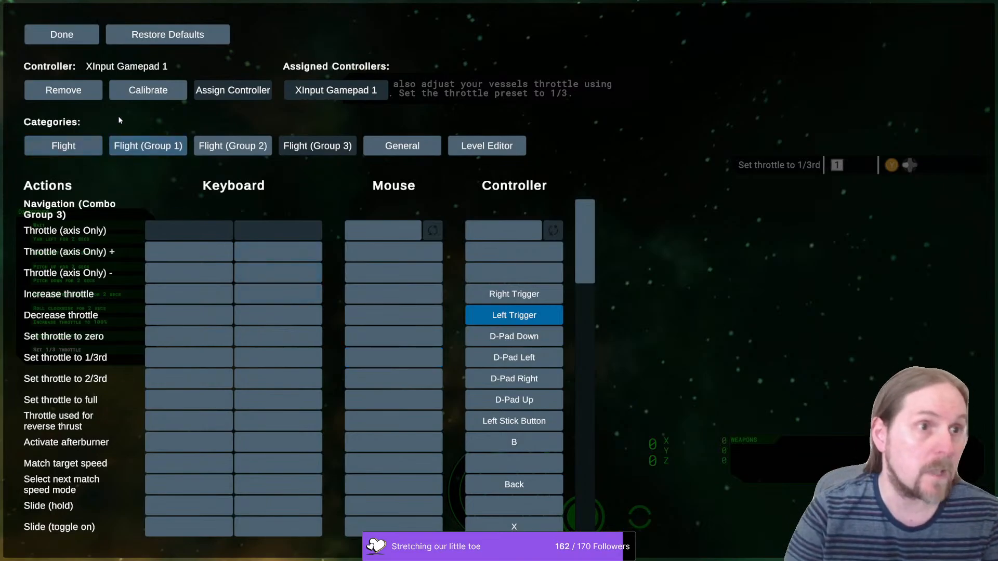
- Quit the paused tutorial mission, accept losing its progress, and exit the game from its main menu
click(78, 36)
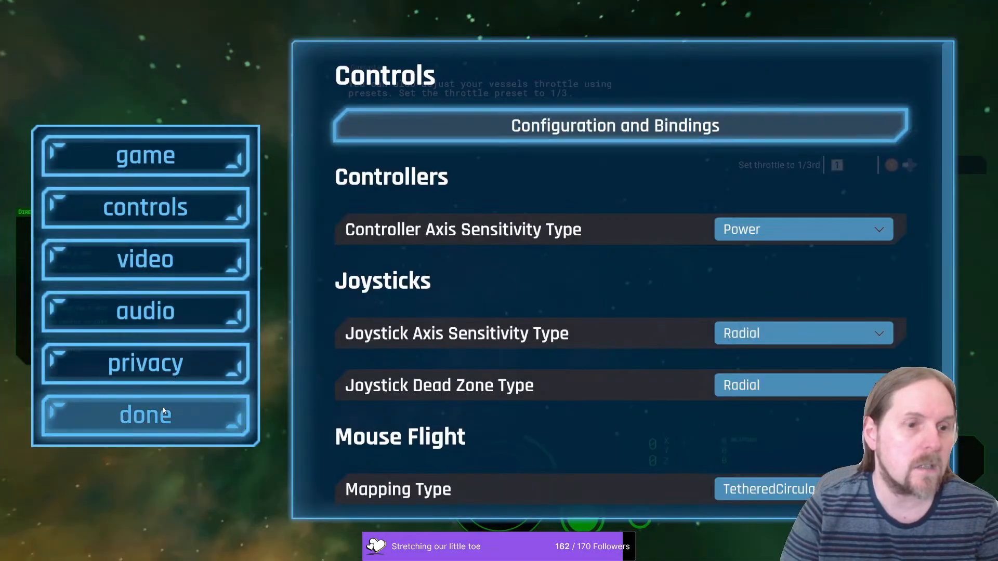
key(Escape)
click(395, 372)
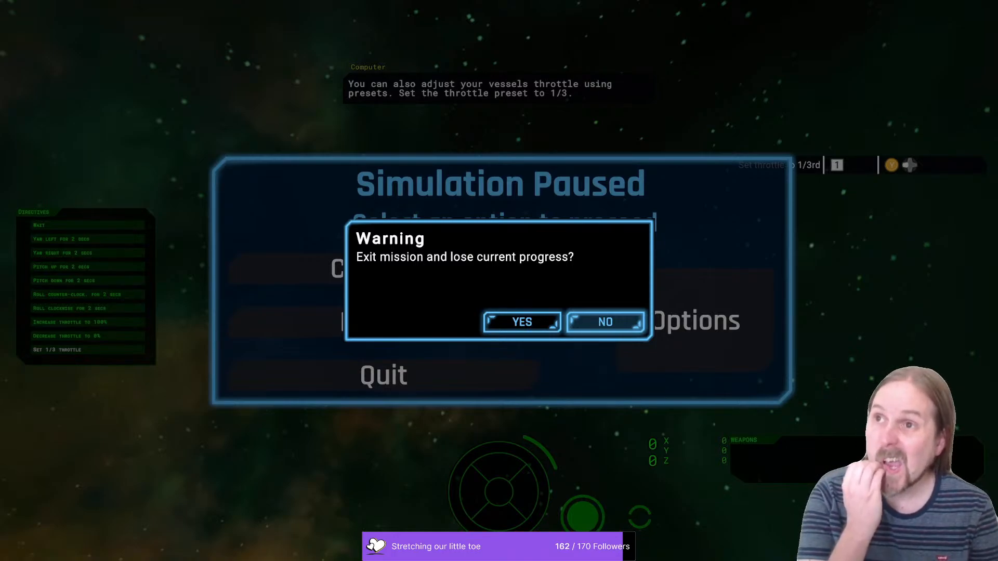
click(519, 325)
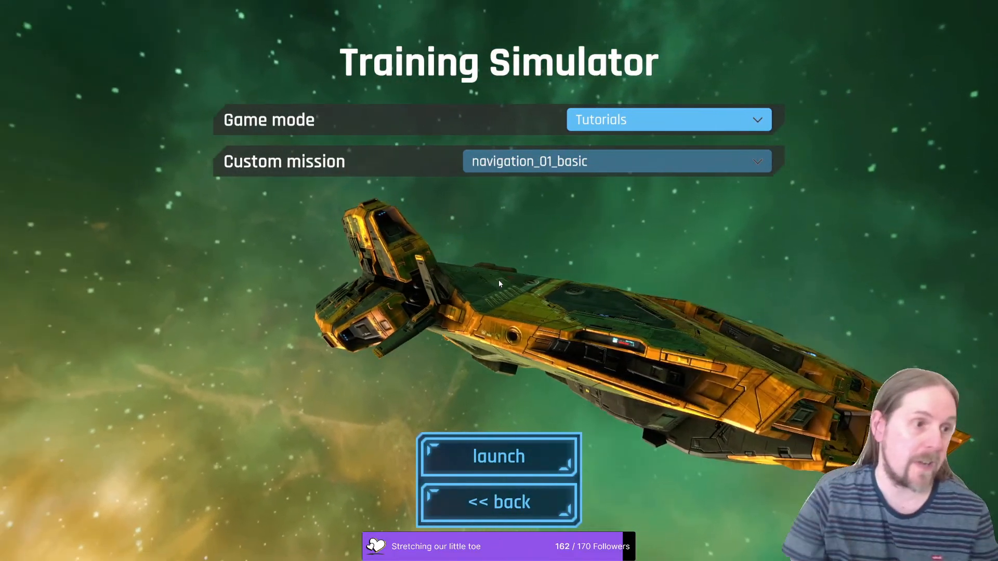
click(486, 484)
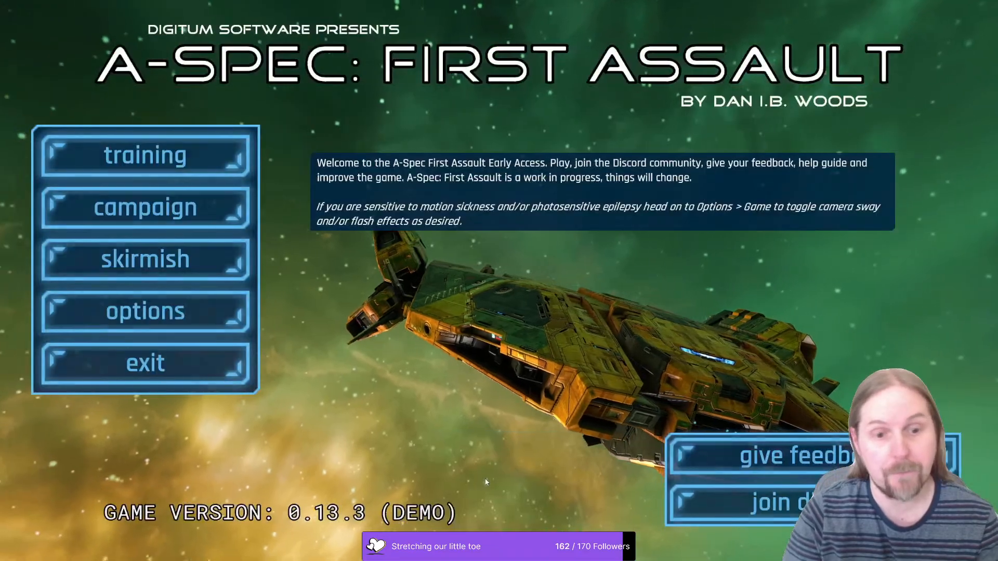
click(193, 371)
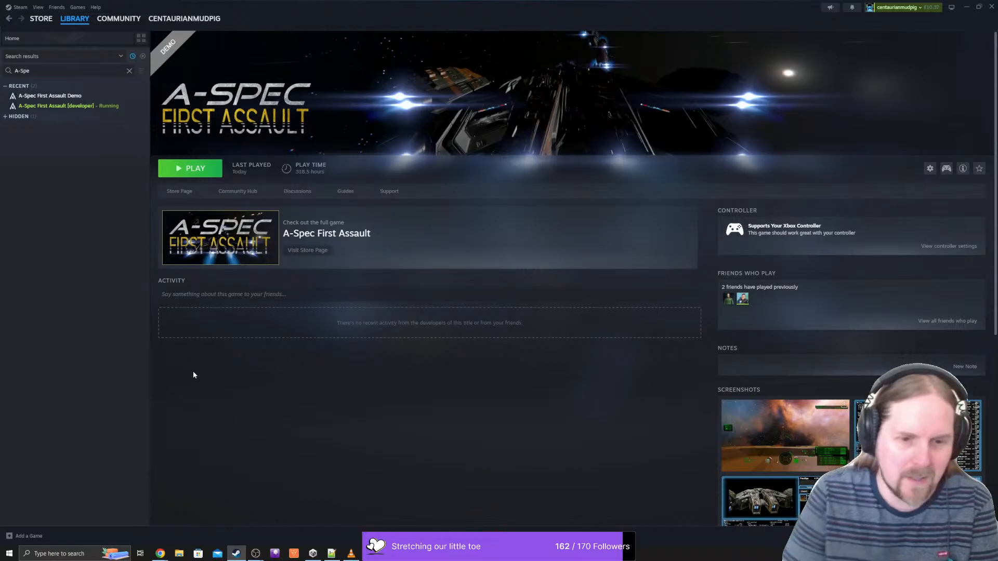
click(11, 554)
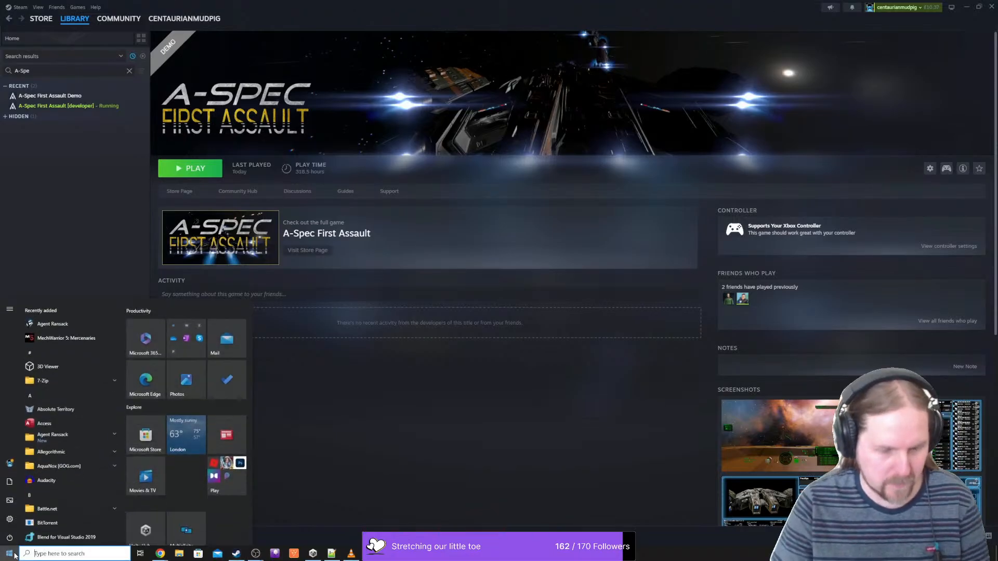
text(window)
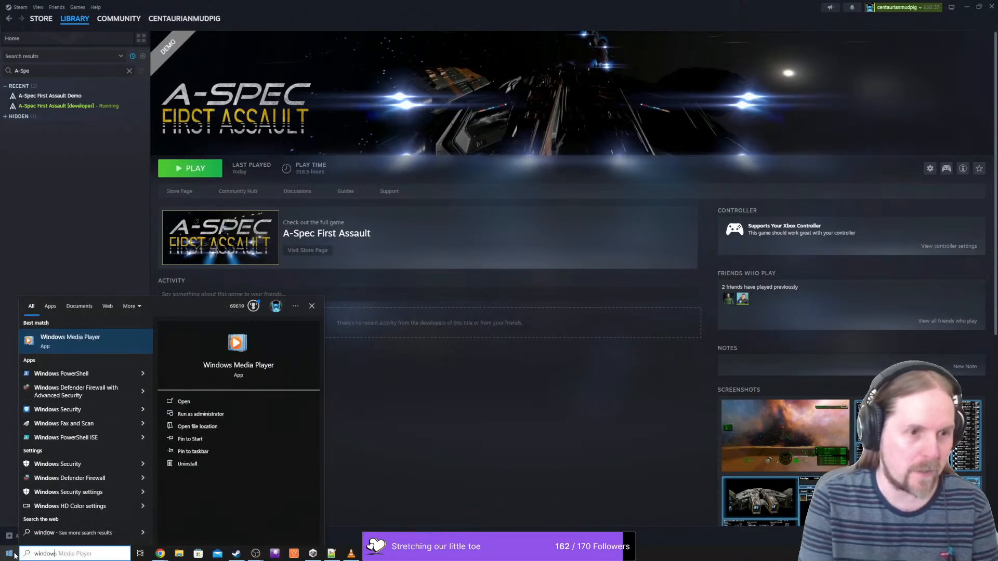
key(BackSpace)
key(BackSpace)
key(BackSpace)
key(BackSpace)
key(BackSpace)
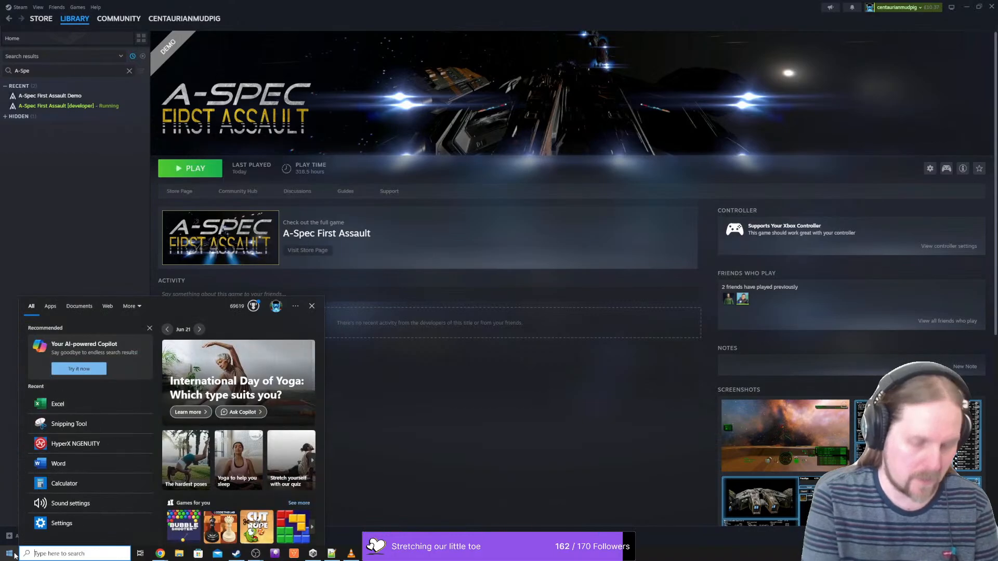
- Search Windows for "gamepad", open Set up USB game controllers, and inspect the Xbox One controller's test page before closing both dialogs
text(gamepad)
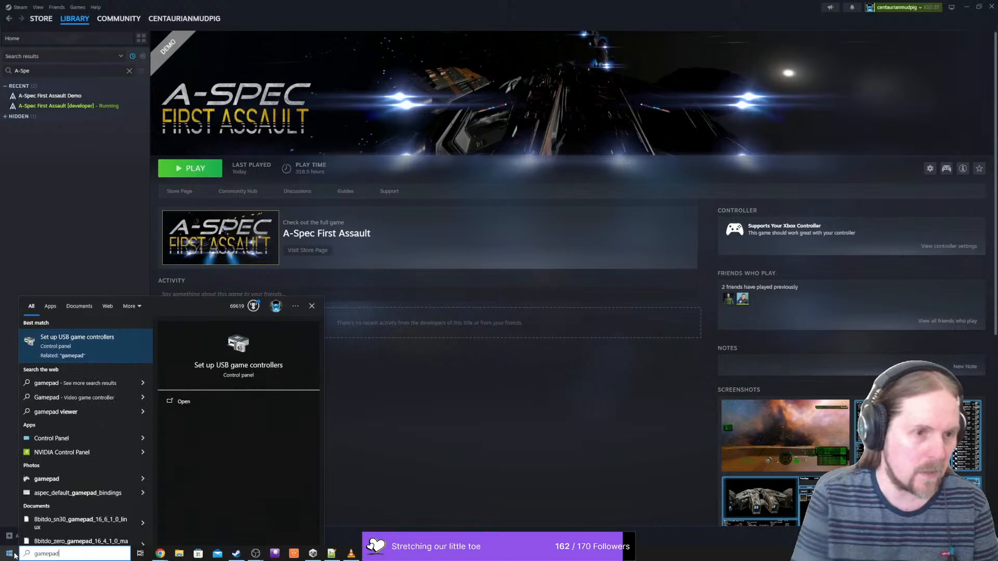
click(102, 347)
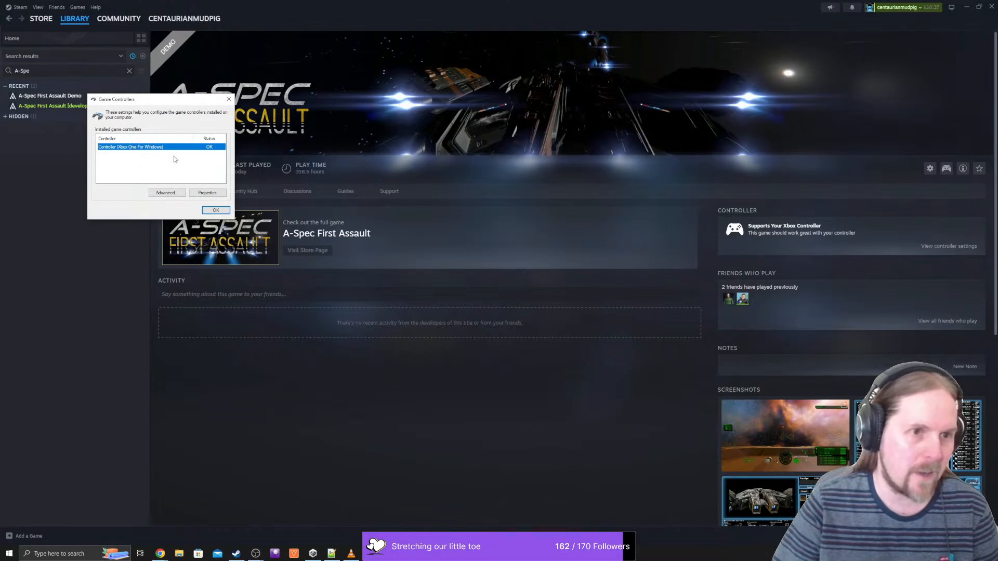
click(203, 194)
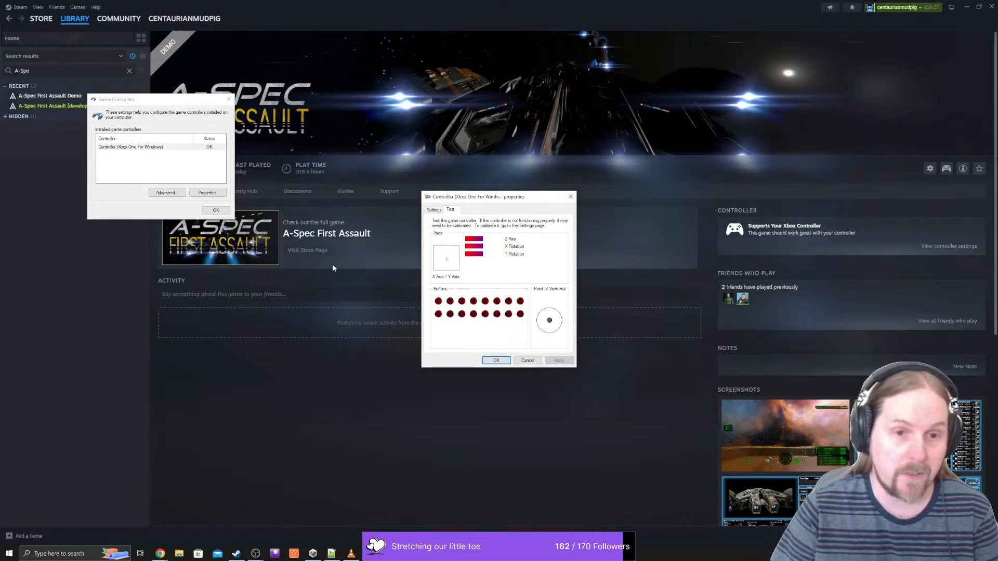
click(568, 199)
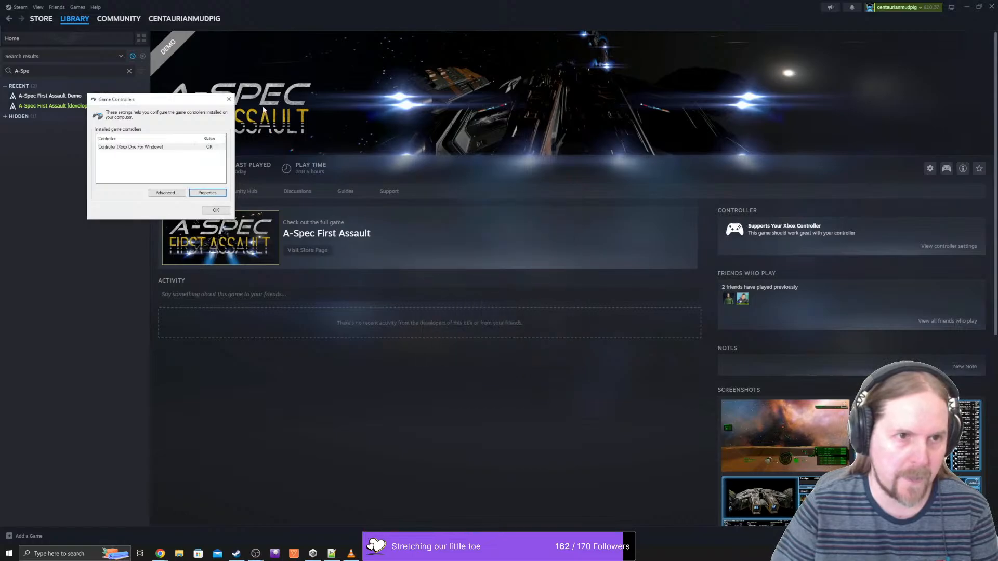
click(229, 99)
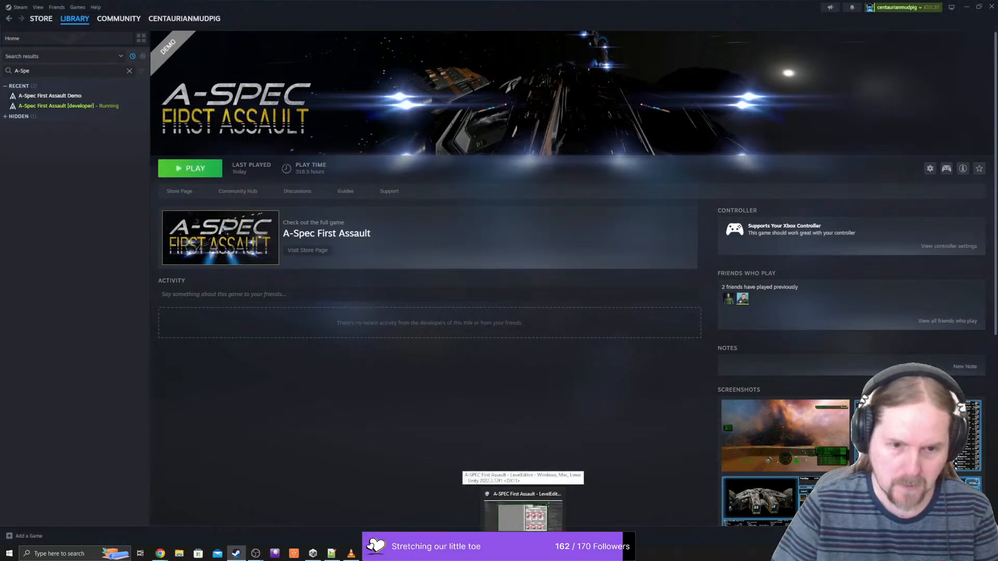
mouse_move(313, 553)
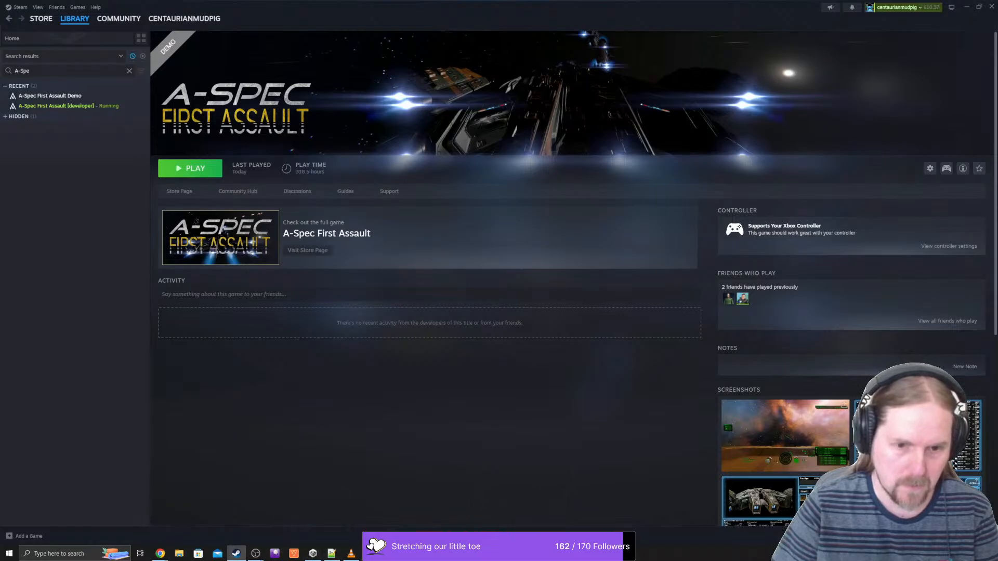
click(540, 553)
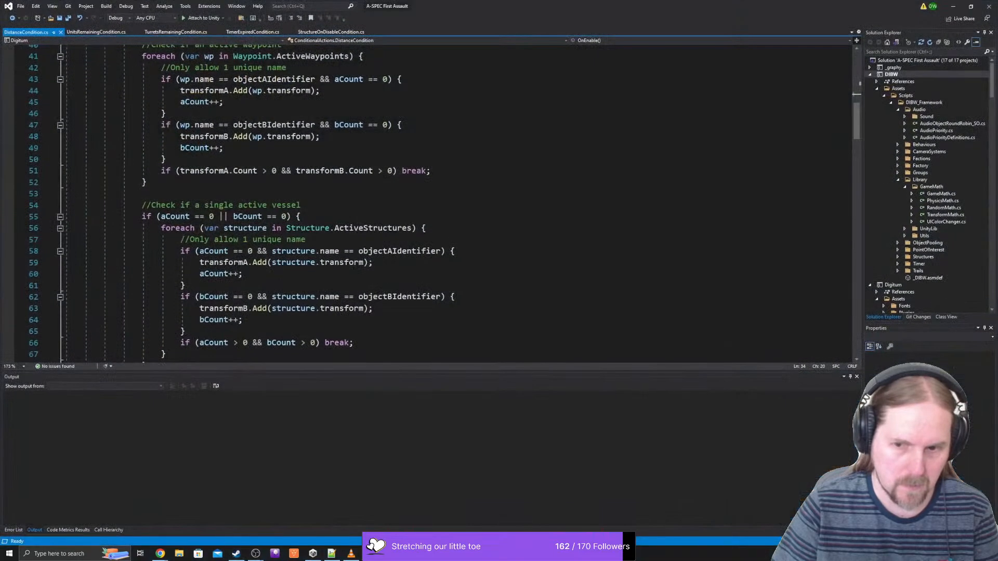
click(540, 553)
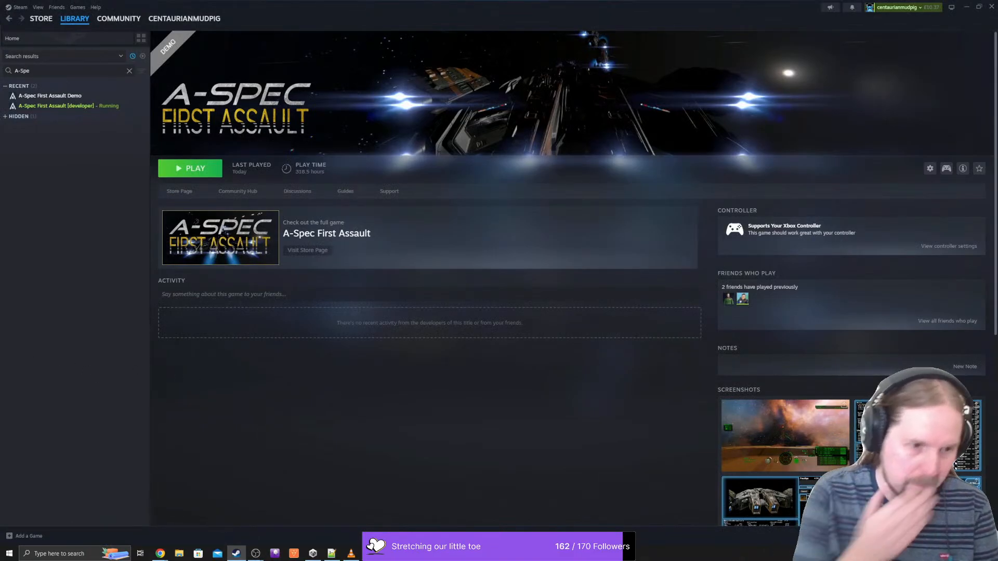
- Search Windows for "game", reopen Set up USB game controllers, recheck the Xbox One controller's inputs on its test page, and close both dialogs
click(9, 554)
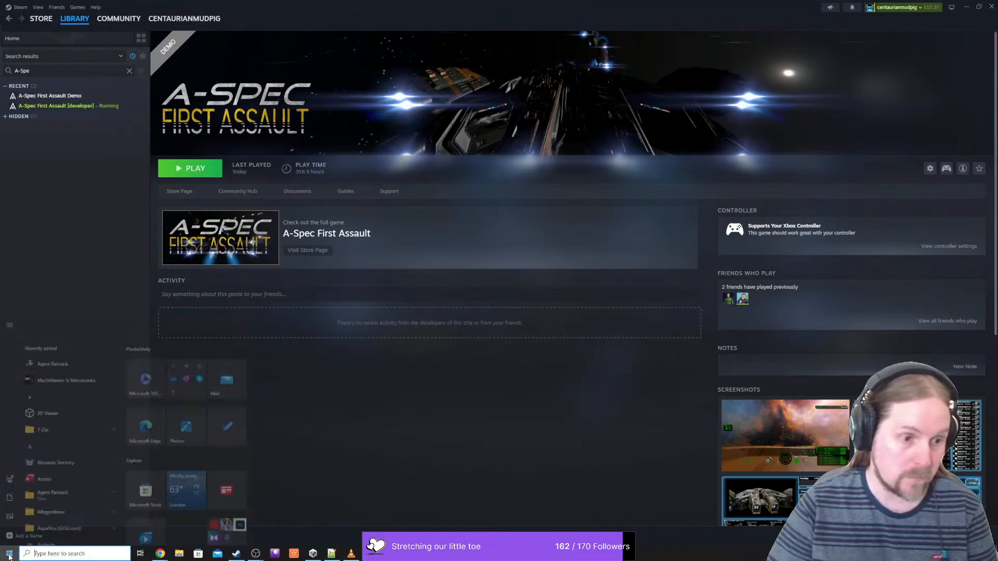
text(game)
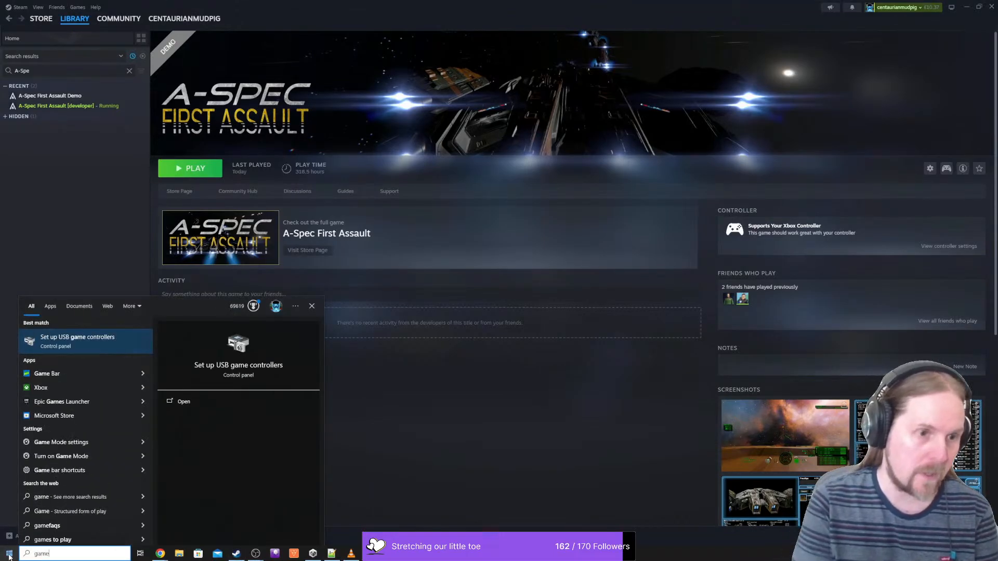
click(73, 341)
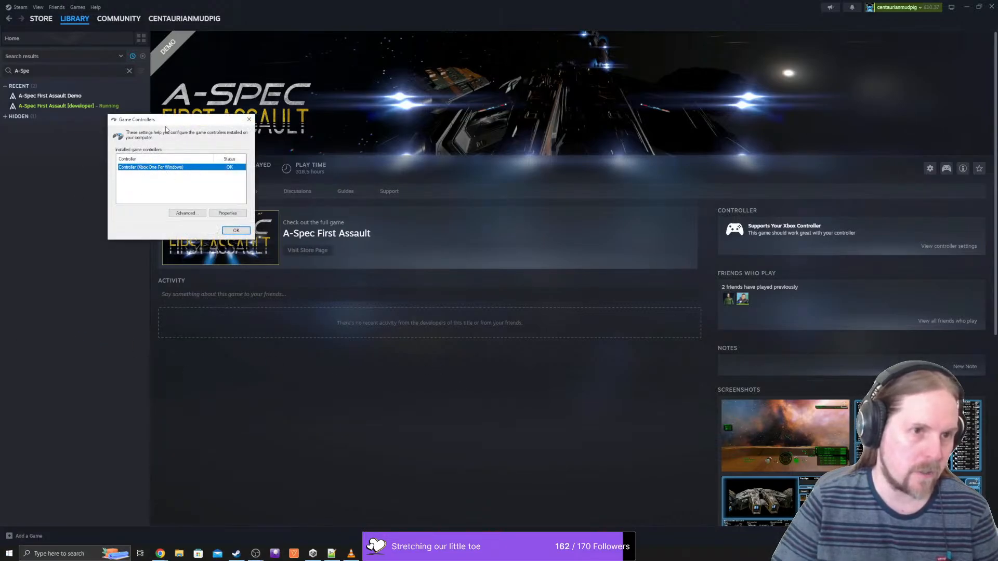
drag(166, 120, 298, 153)
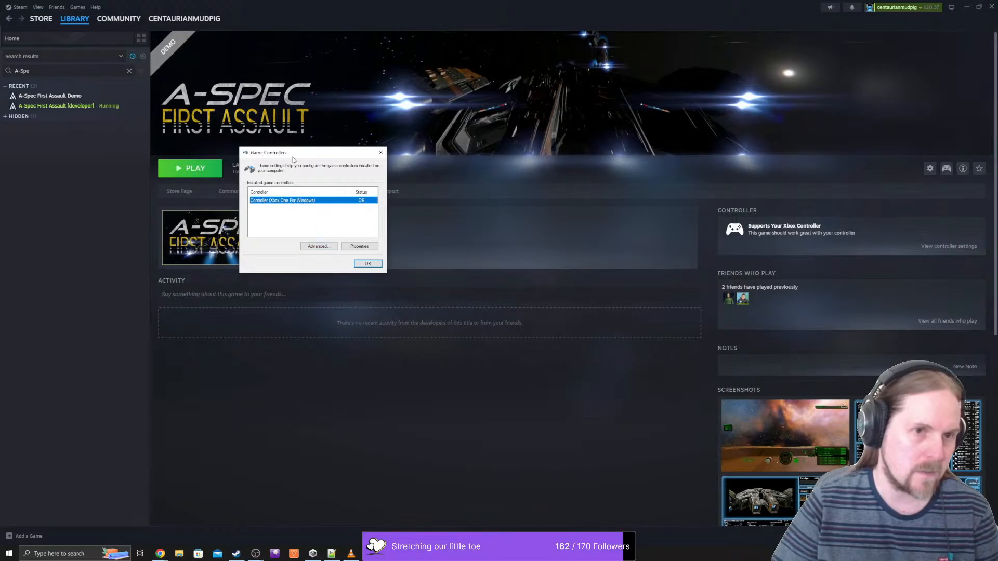
drag(292, 156, 427, 212)
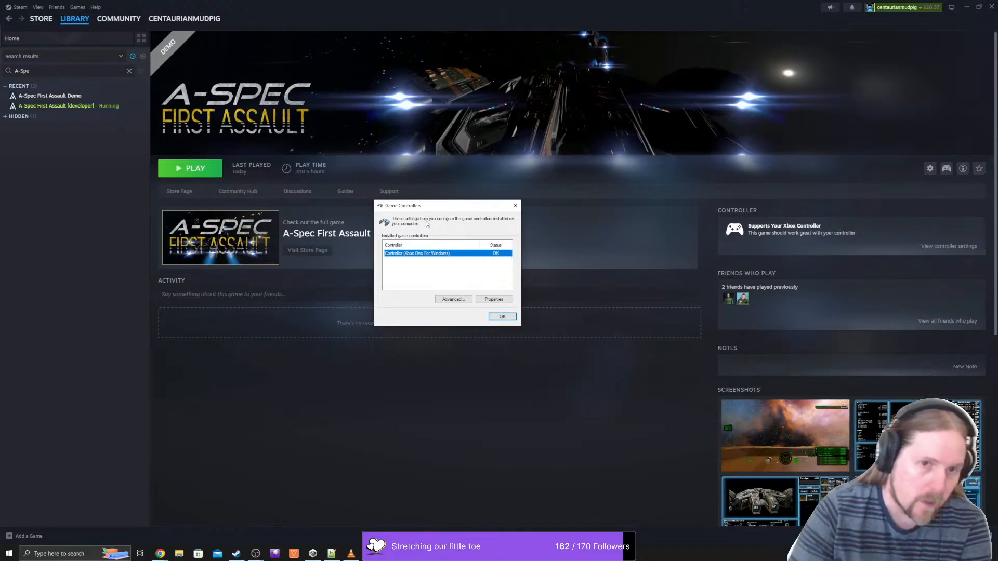
click(498, 301)
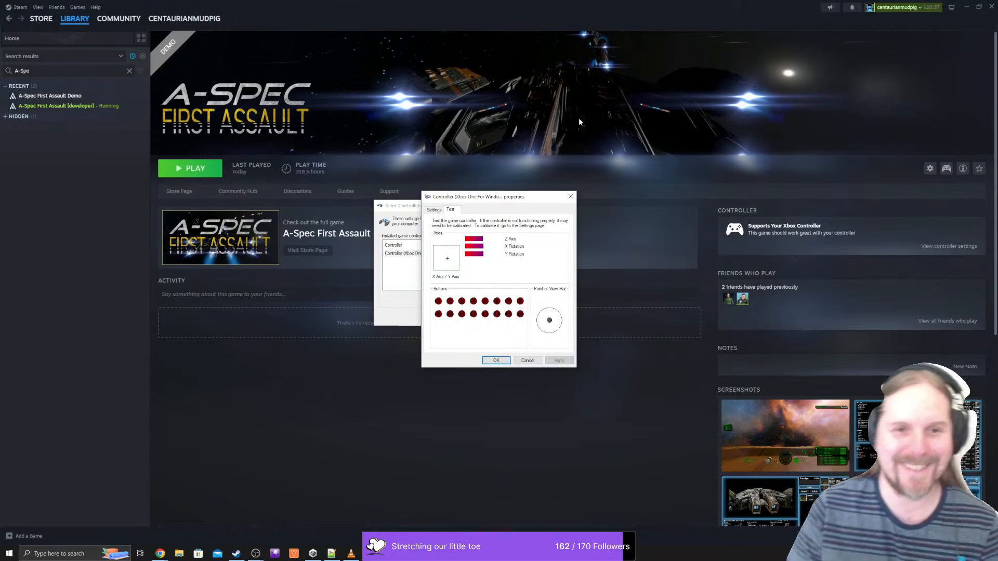
click(571, 196)
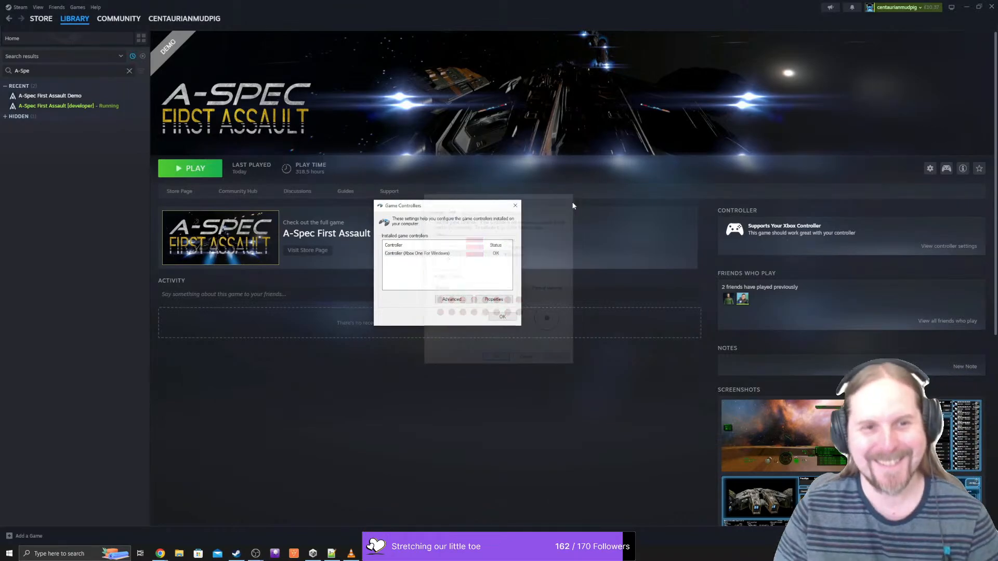
click(516, 205)
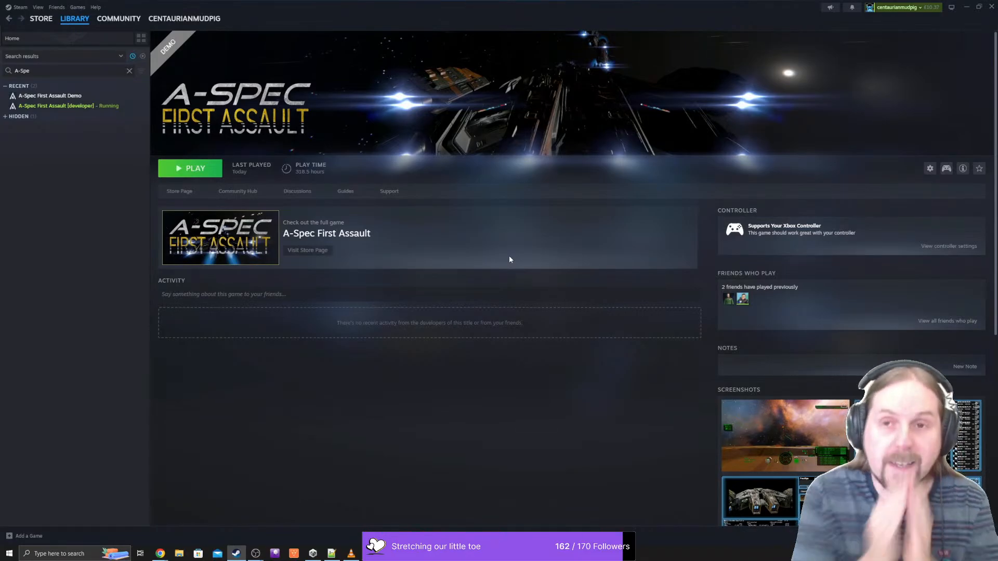
- Minimize Steam to return to the Unity editor and clear the interaction condition script search in the project browser
click(966, 7)
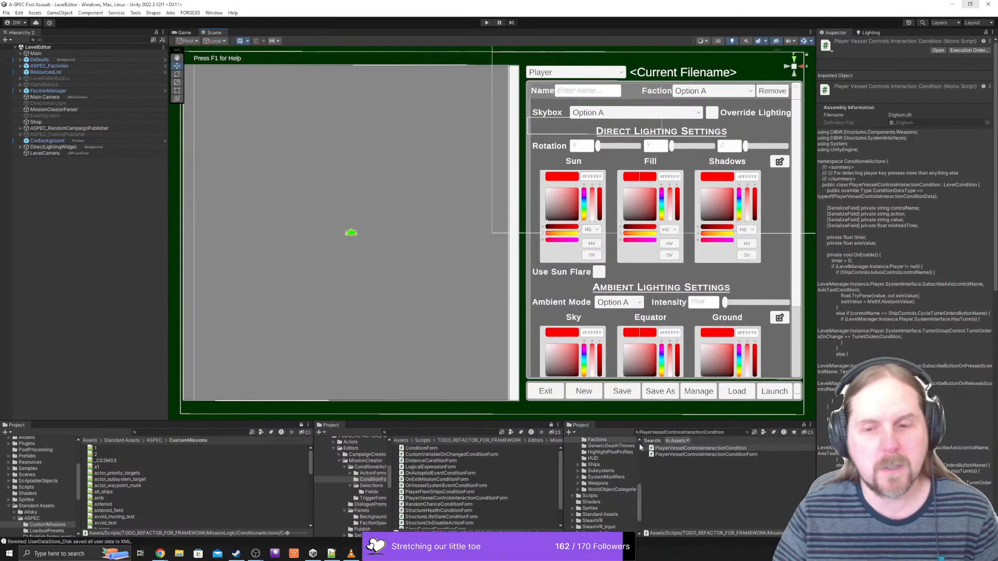
click(726, 431)
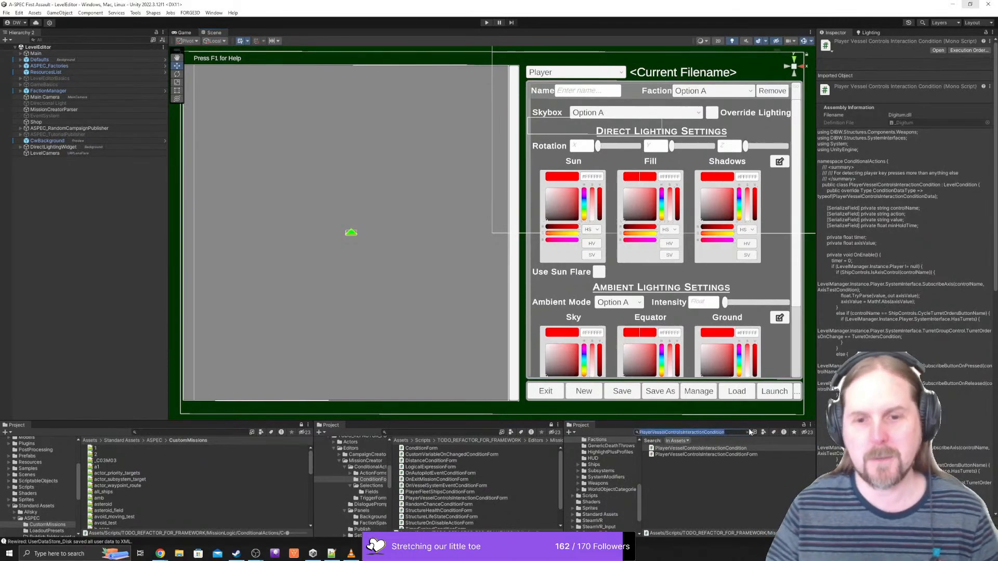
click(747, 431)
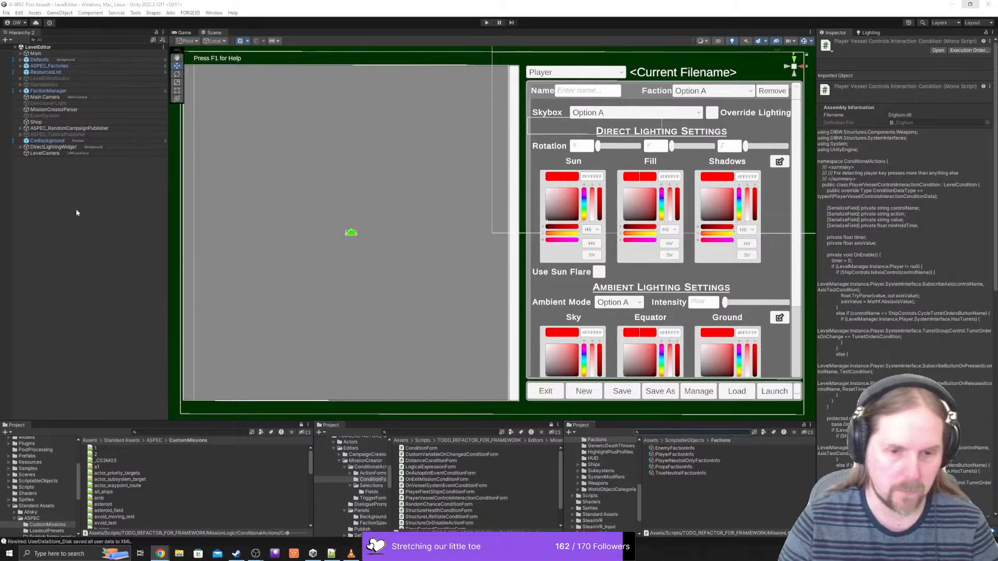
- Switch to Steam, open A-Spec First Assault's store page, watch the Chapter 2 gameplay trailer full screen, and look through the page's details
click(236, 554)
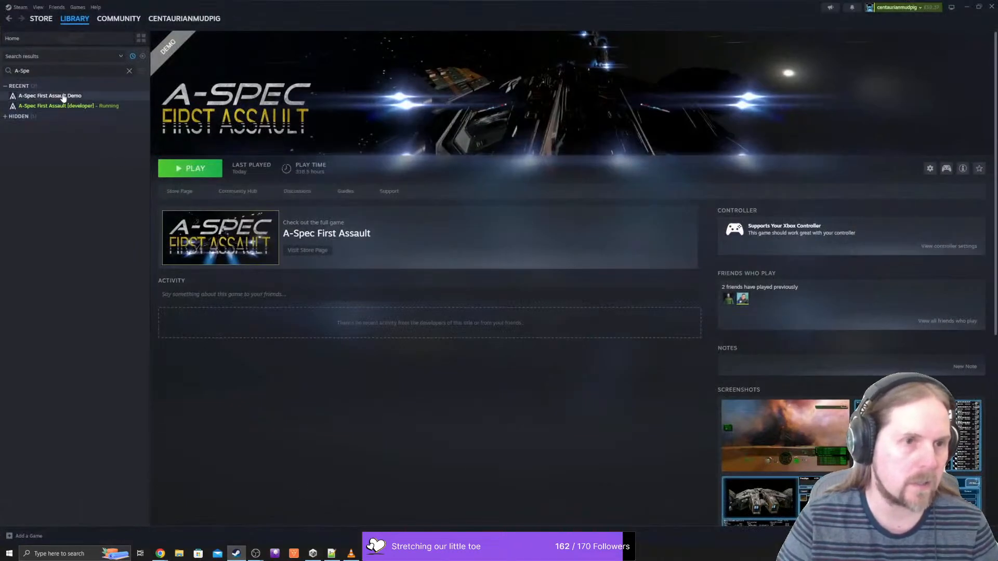
click(179, 192)
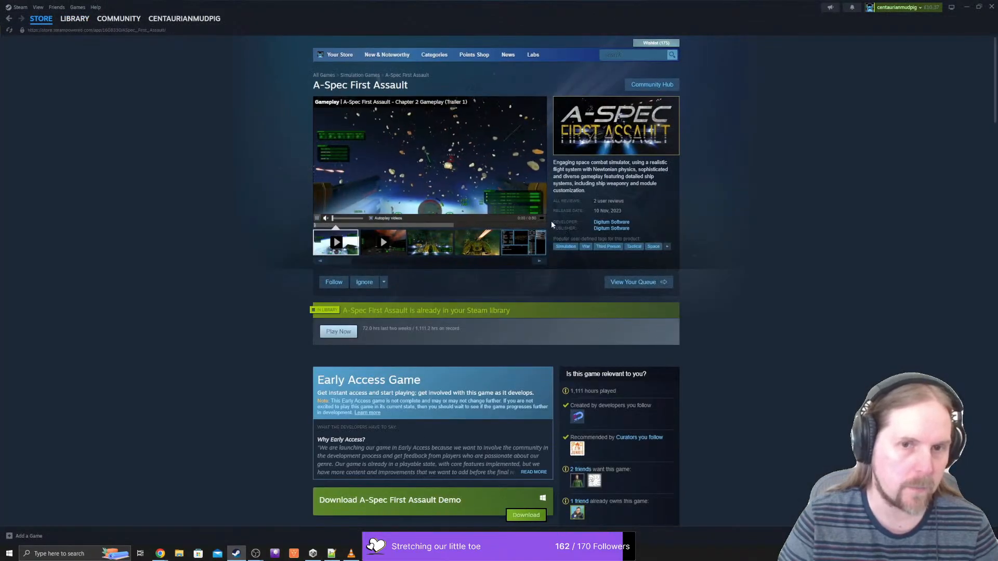
click(543, 219)
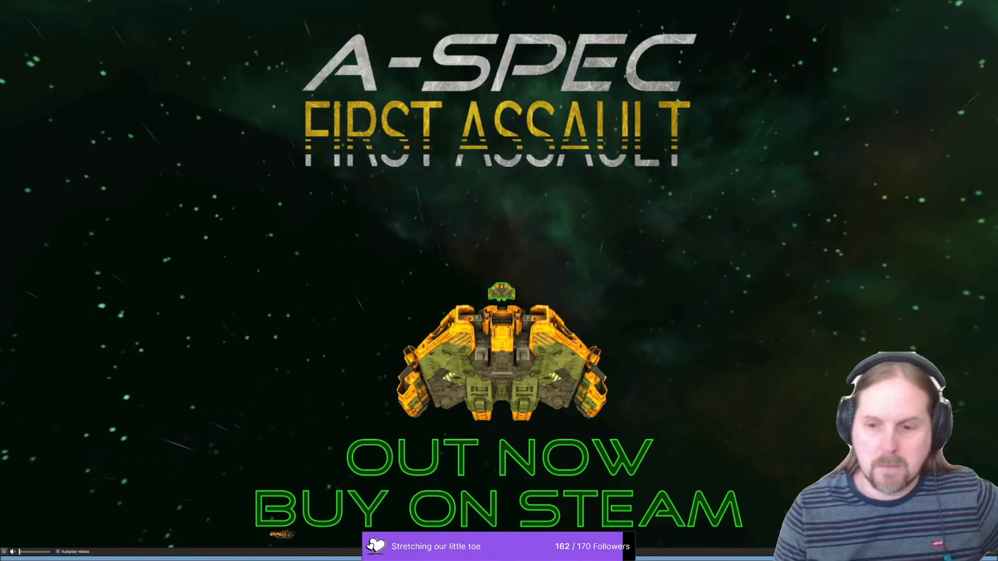
key(Escape)
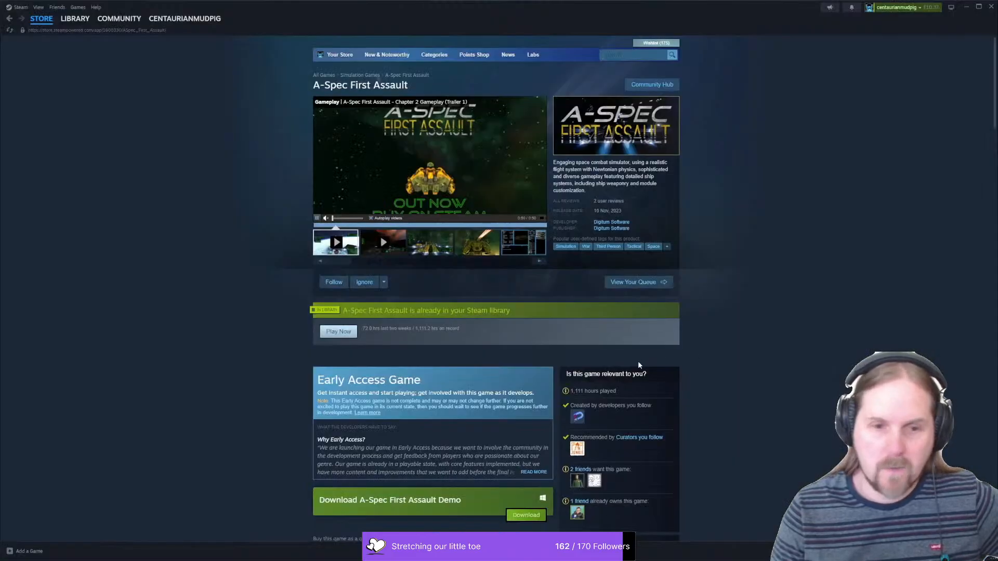
scroll(708, 381, down, 8)
scroll(590, 391, up, 4)
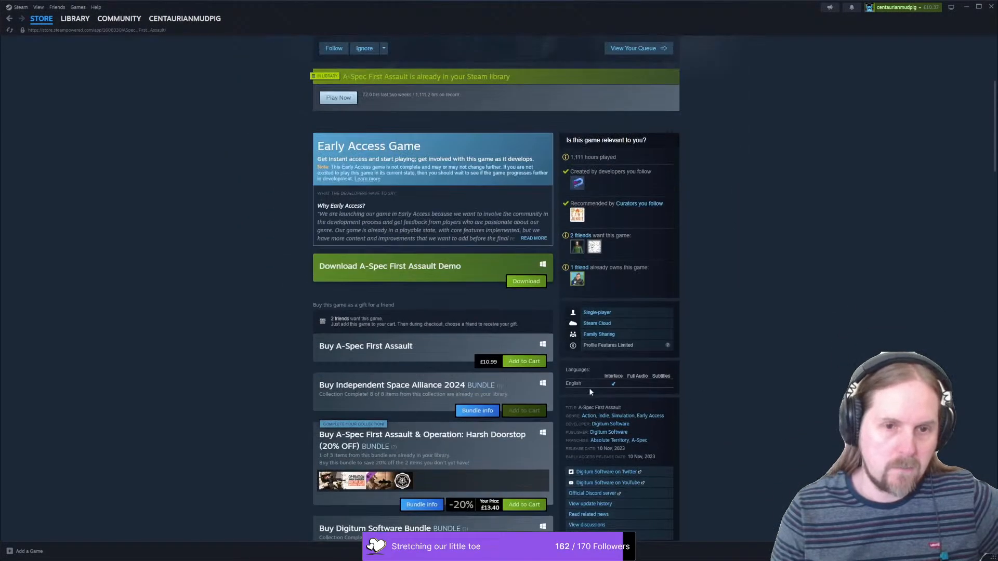